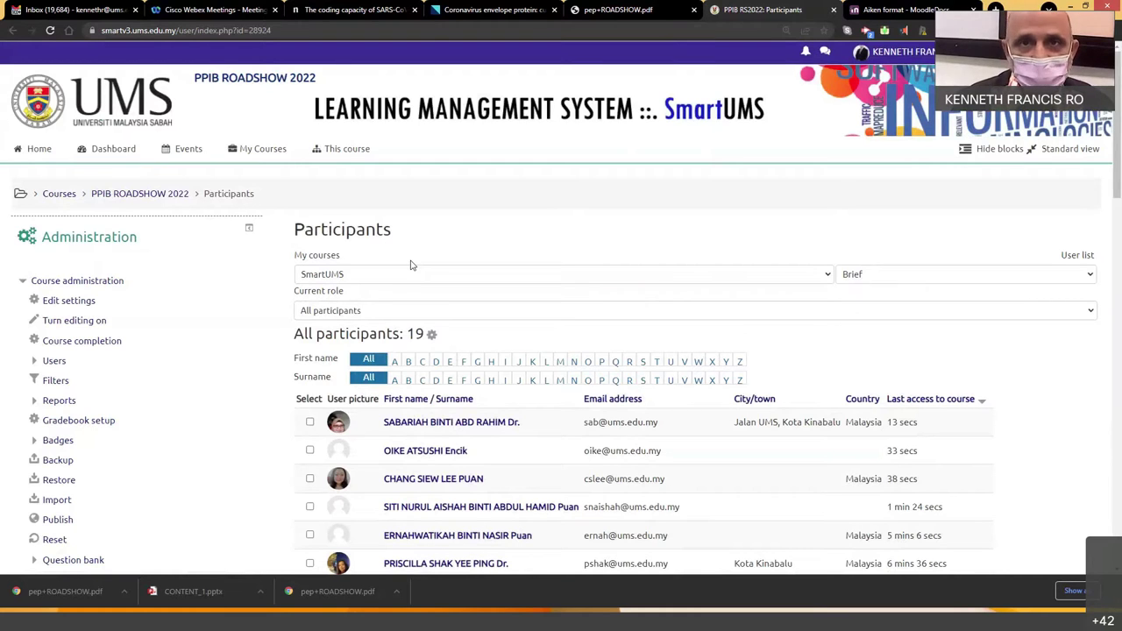
Expand Users under Course administration and zoom the page in to 250%.
mouse_move(345, 148)
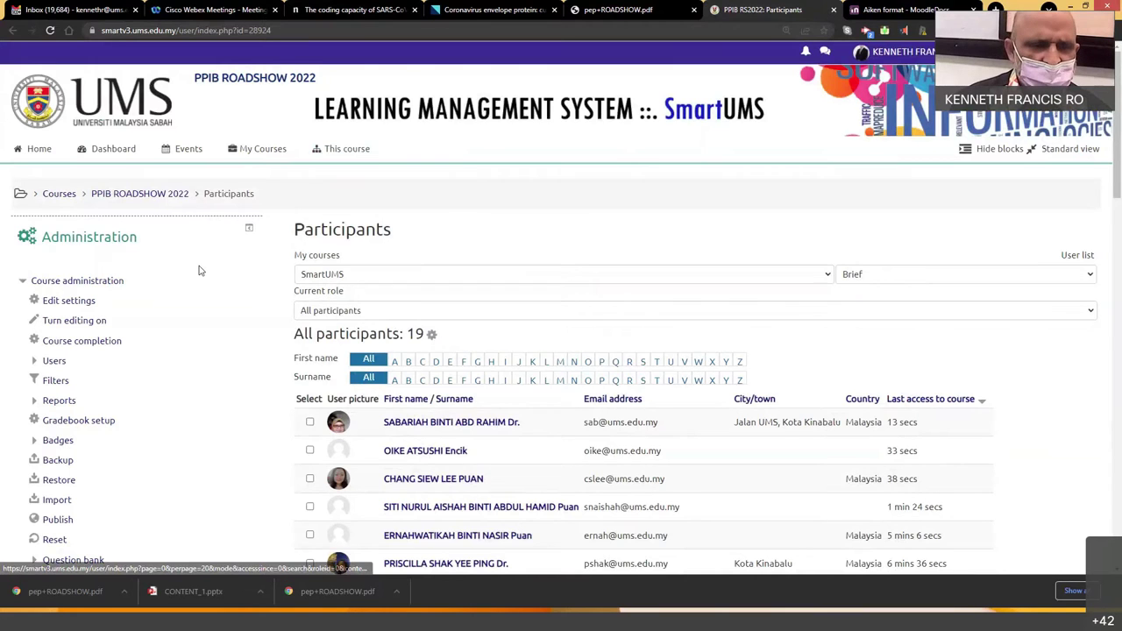
scroll(206, 270, down, 3)
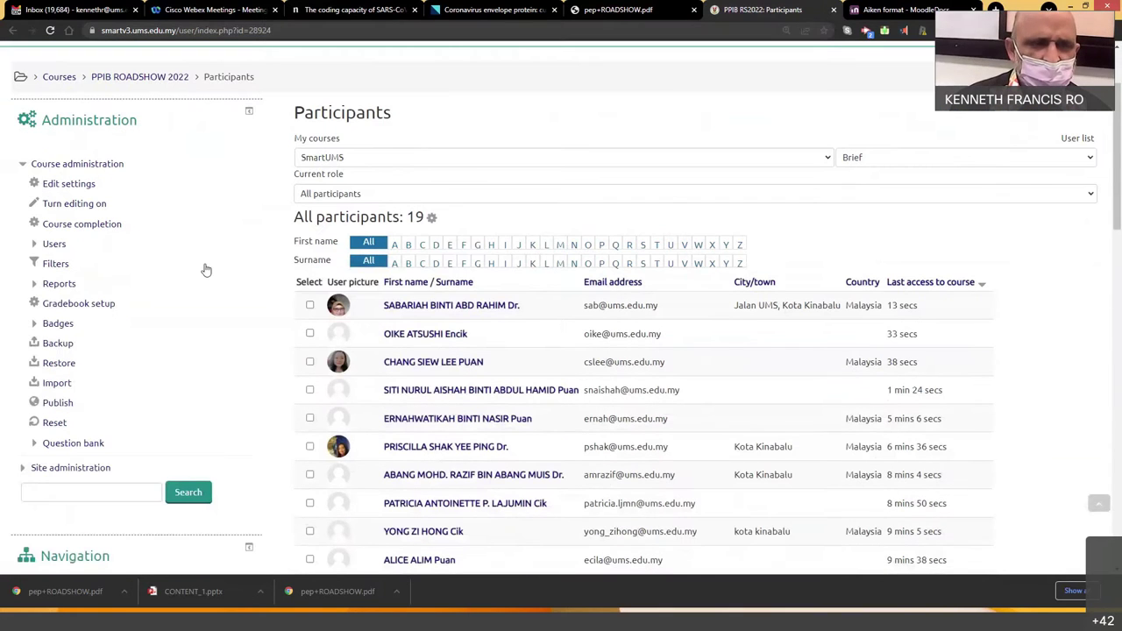
click(54, 245)
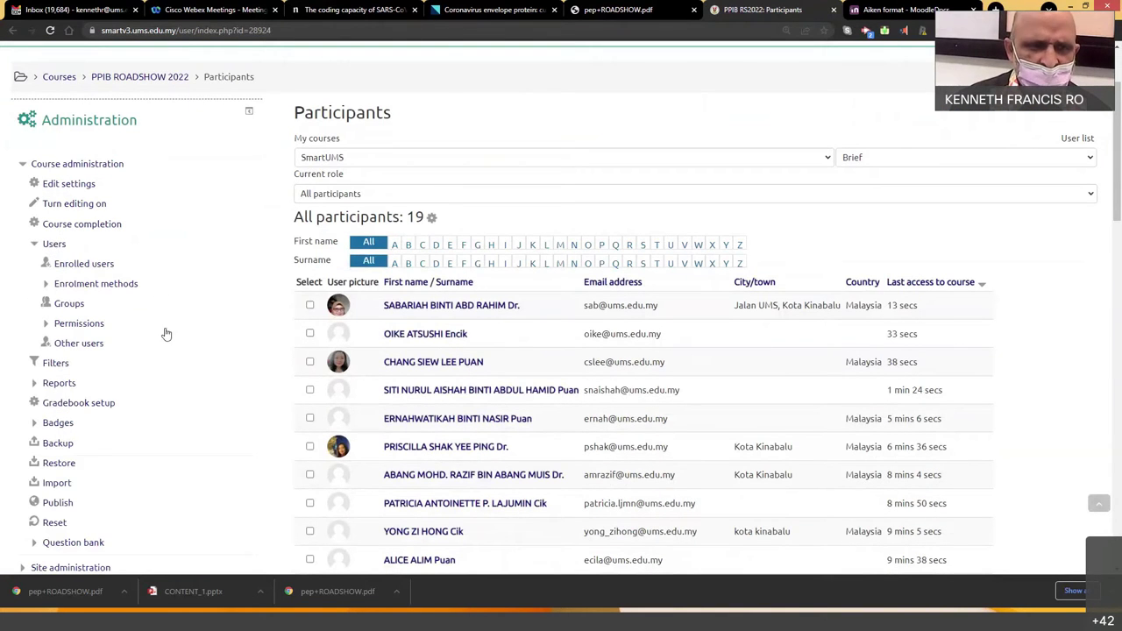
click(90, 286)
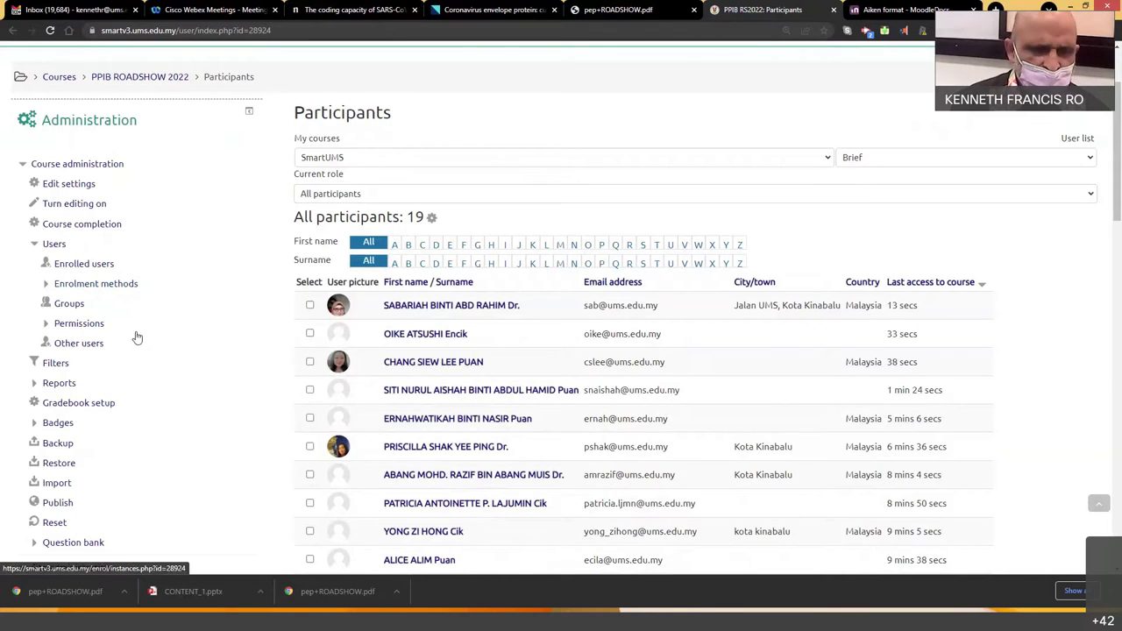
key(ctrl+plus)
key(ctrl+plus)
key(ctrl+plus)
key(ctrl+plus)
key(ctrl+plus)
key(ctrl+plus)
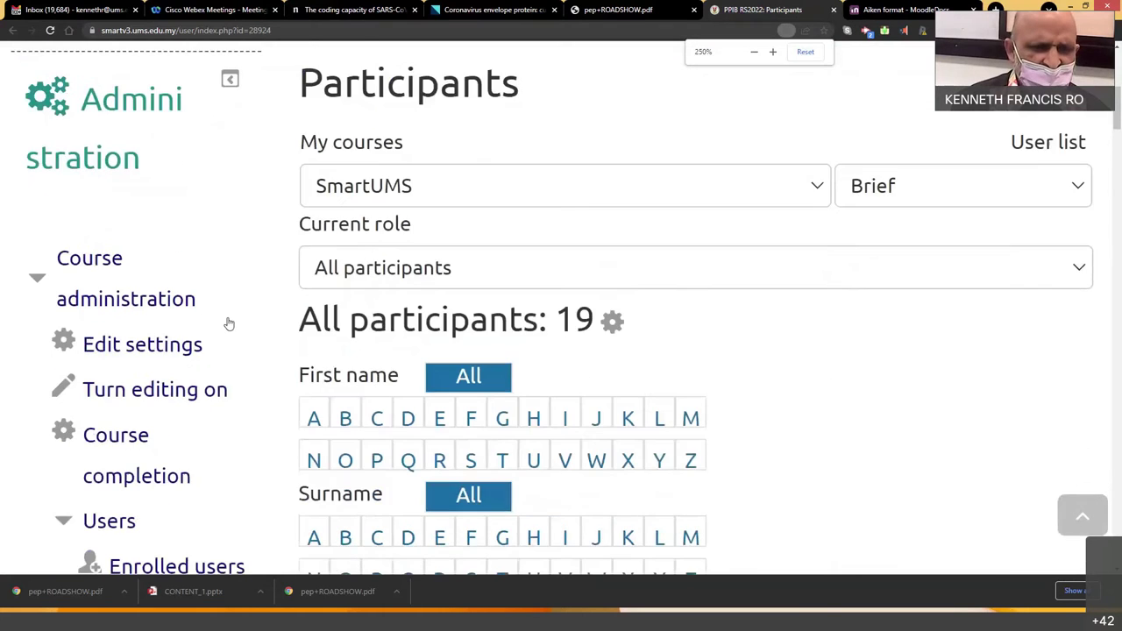
scroll(228, 324, down, 4)
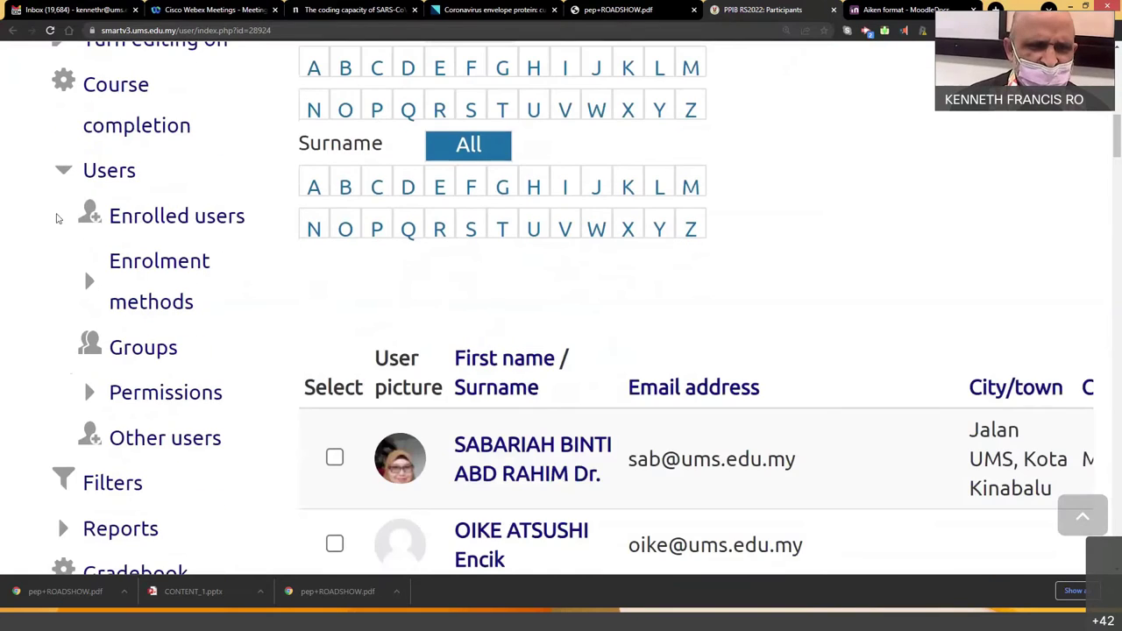
Open the course's Enrolment methods page from the Users options.
click(64, 170)
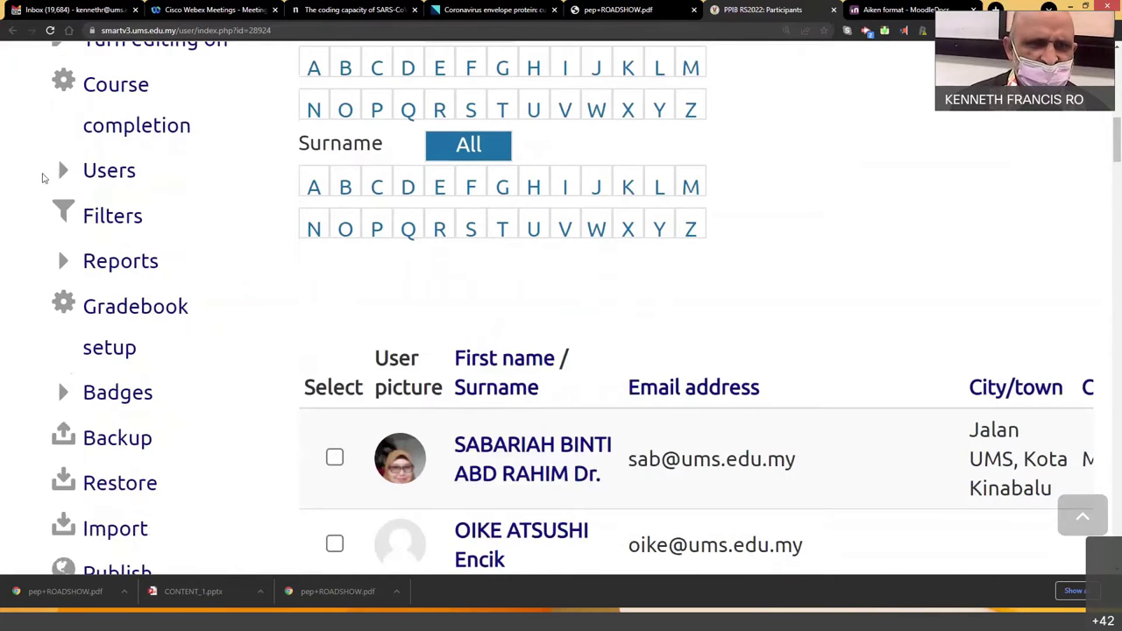
scroll(159, 244, up, 2)
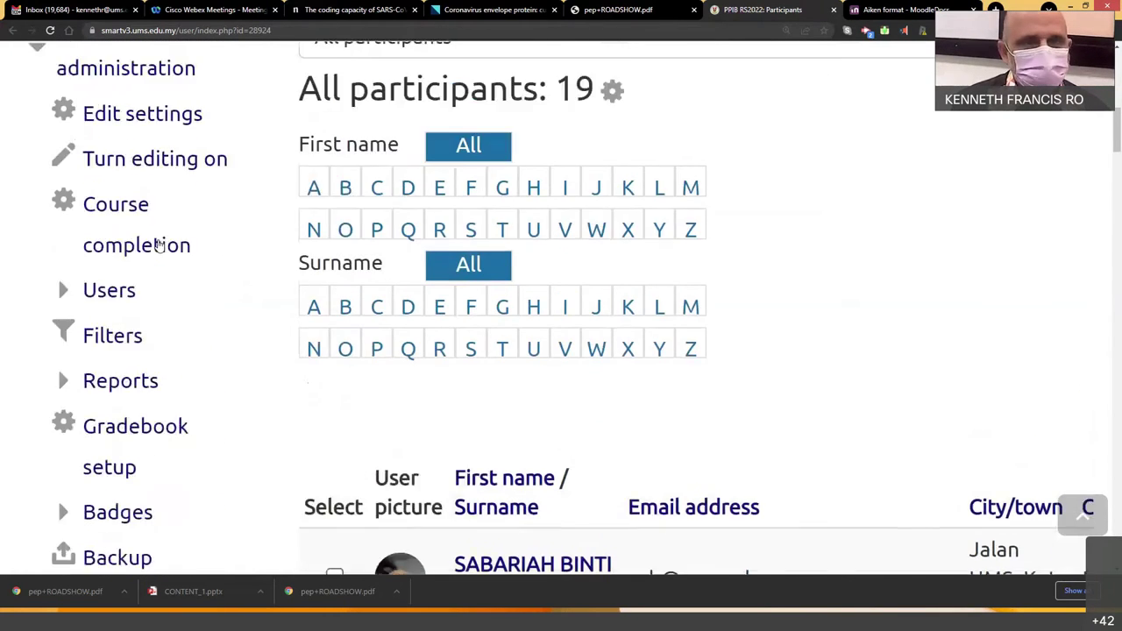
scroll(160, 237, up, 3)
scroll(162, 227, down, 3)
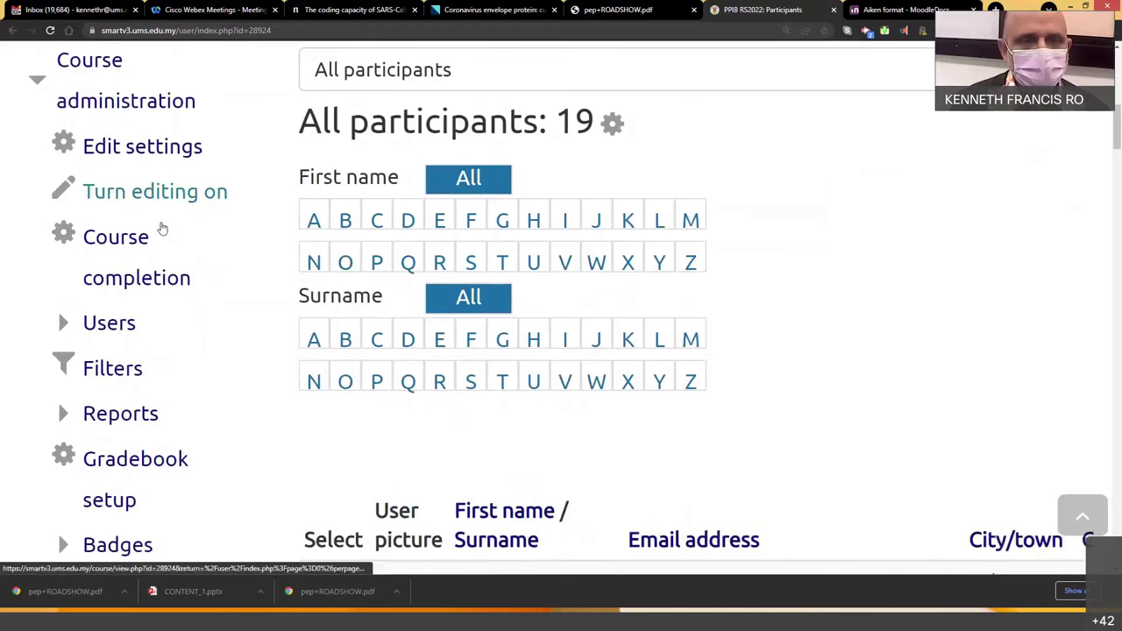
scroll(161, 228, down, 1)
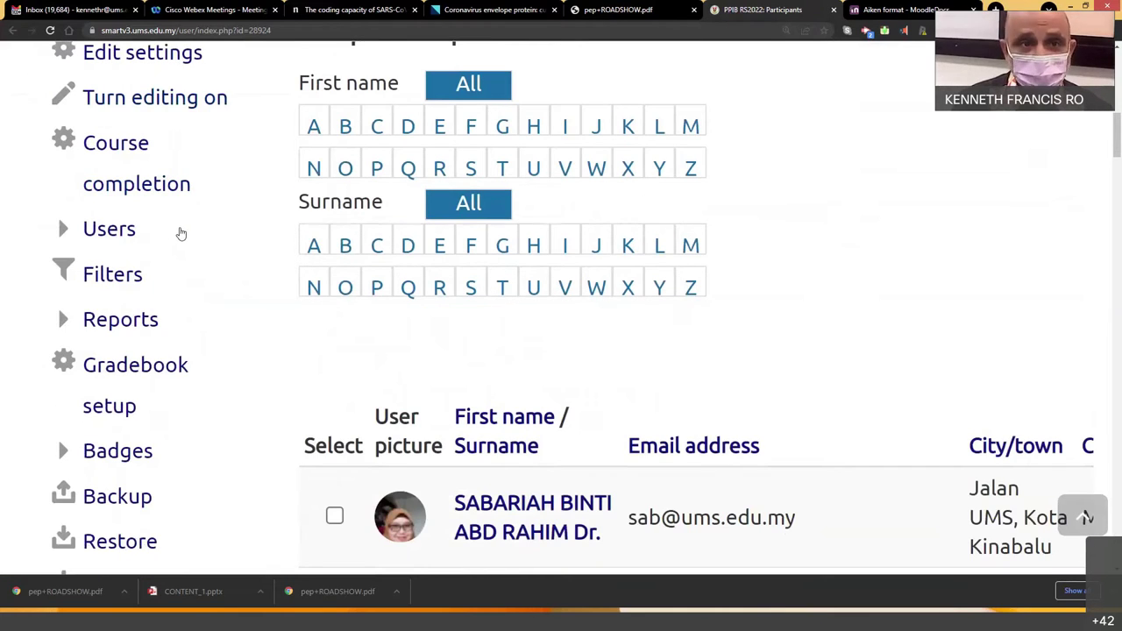
click(63, 230)
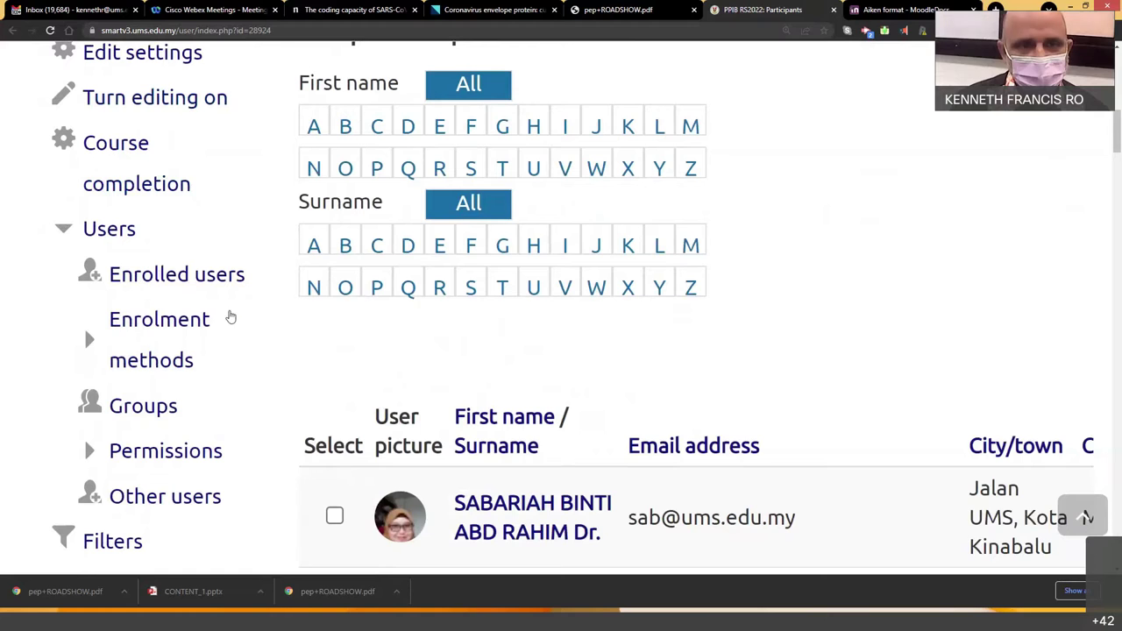
click(154, 328)
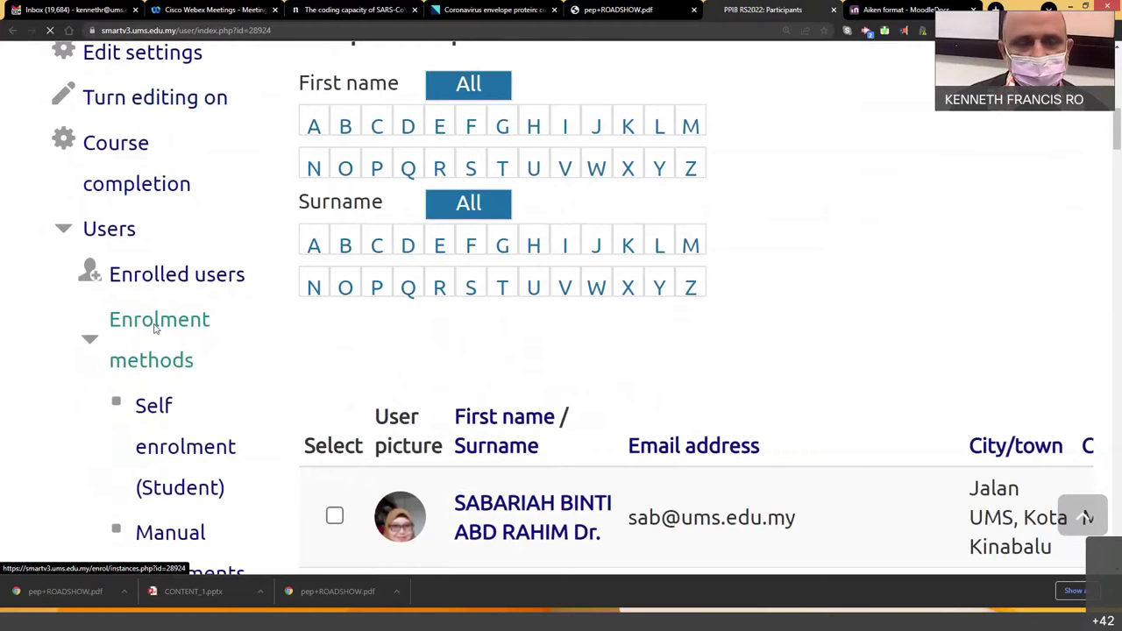
Zoom the page back out and add a Self enrolment method via Add method.
scroll(419, 295, down, 6)
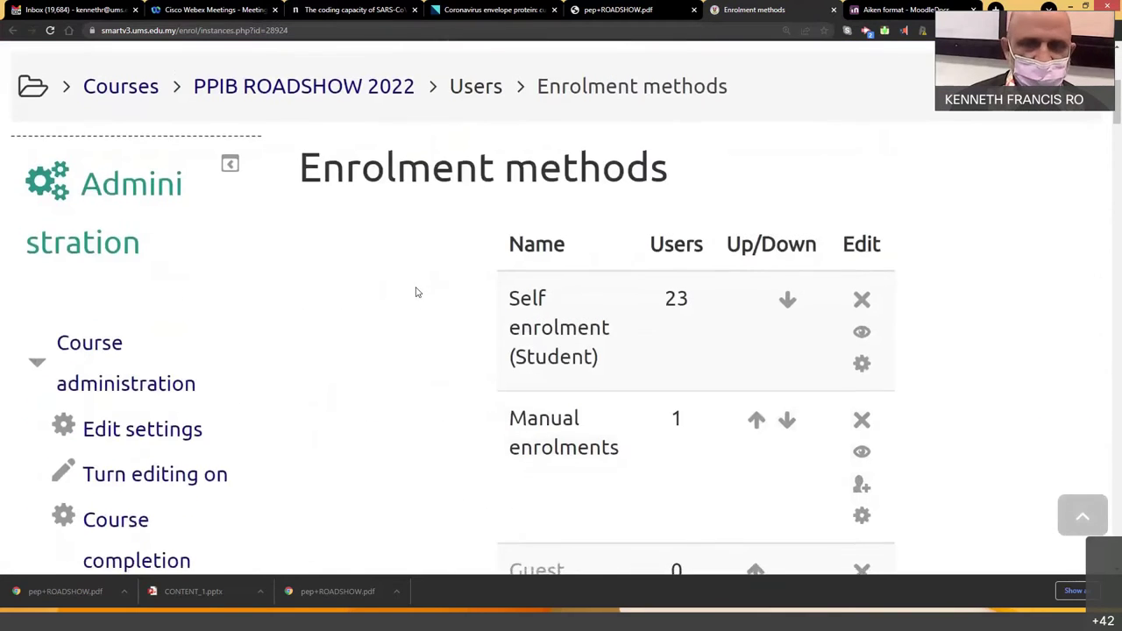
key(ctrl+minus)
key(ctrl+minus)
key(ctrl+minus)
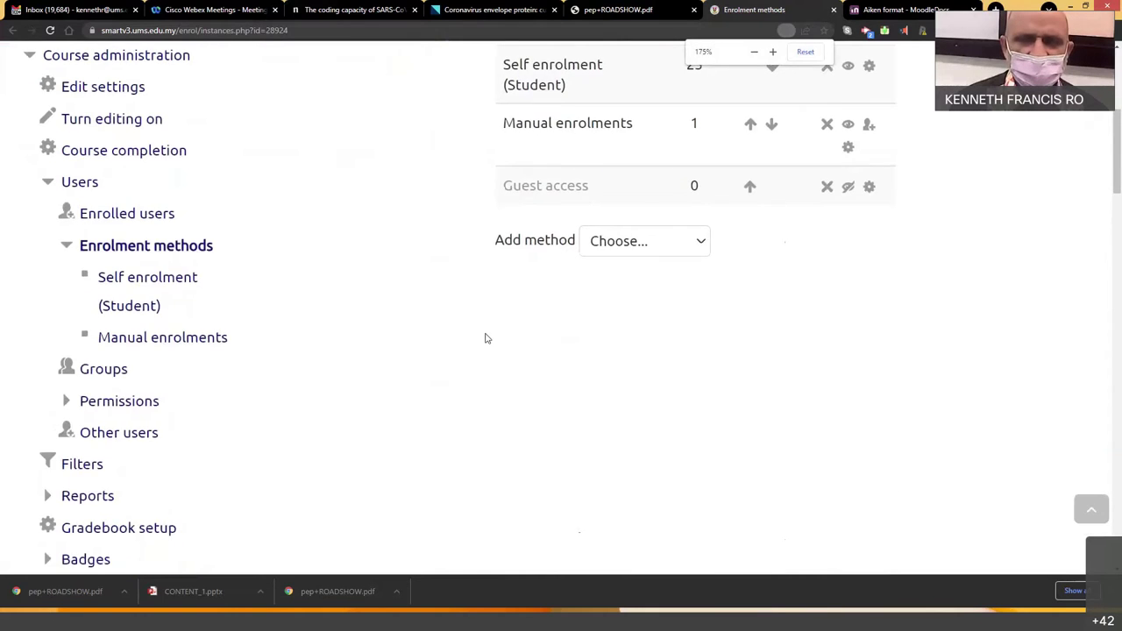
scroll(486, 335, up, 2)
scroll(401, 278, down, 3)
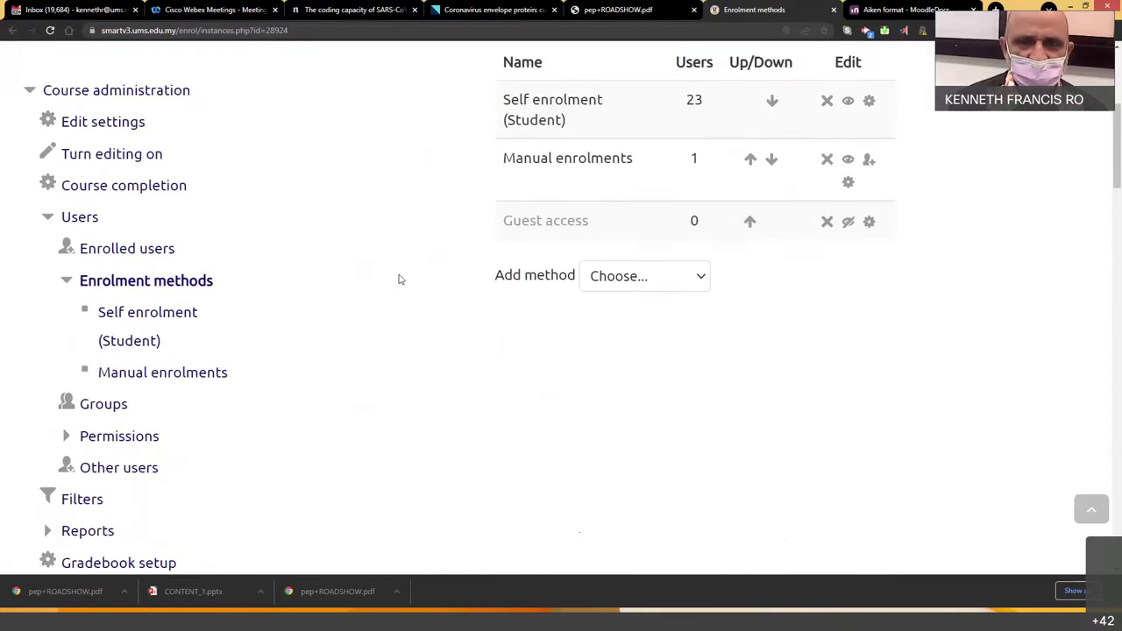
click(632, 249)
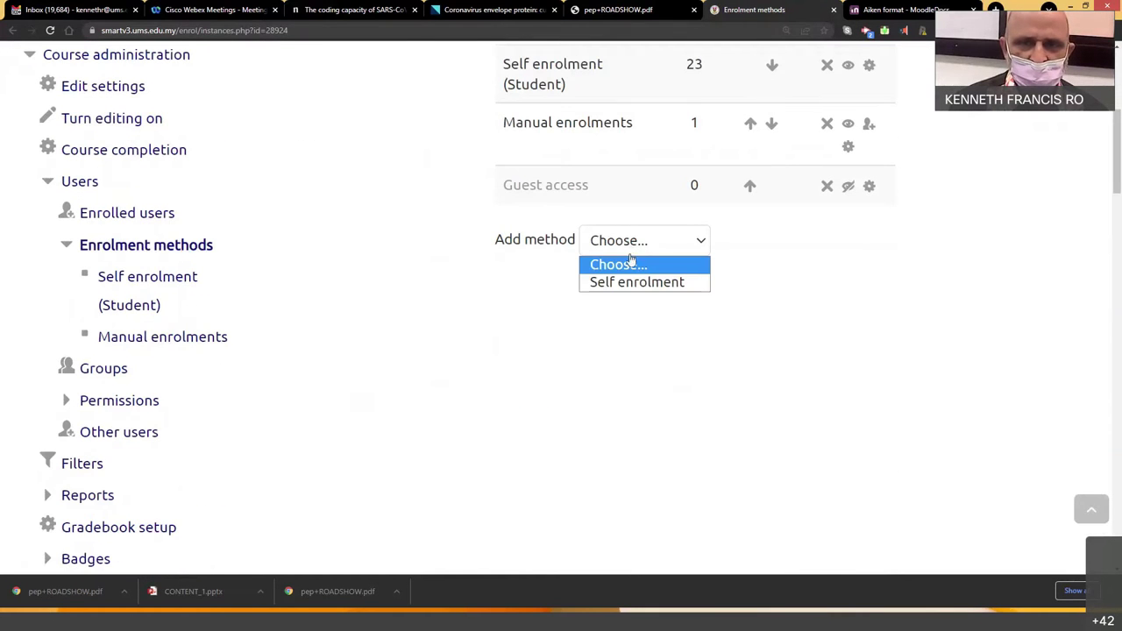
click(628, 283)
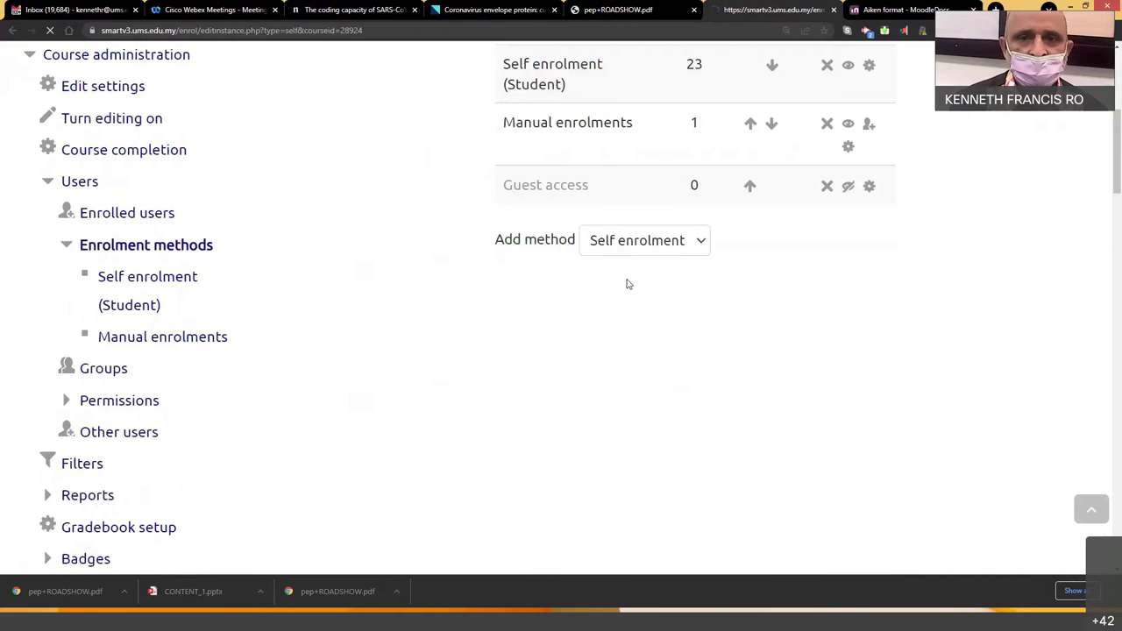
scroll(609, 329, down, 2)
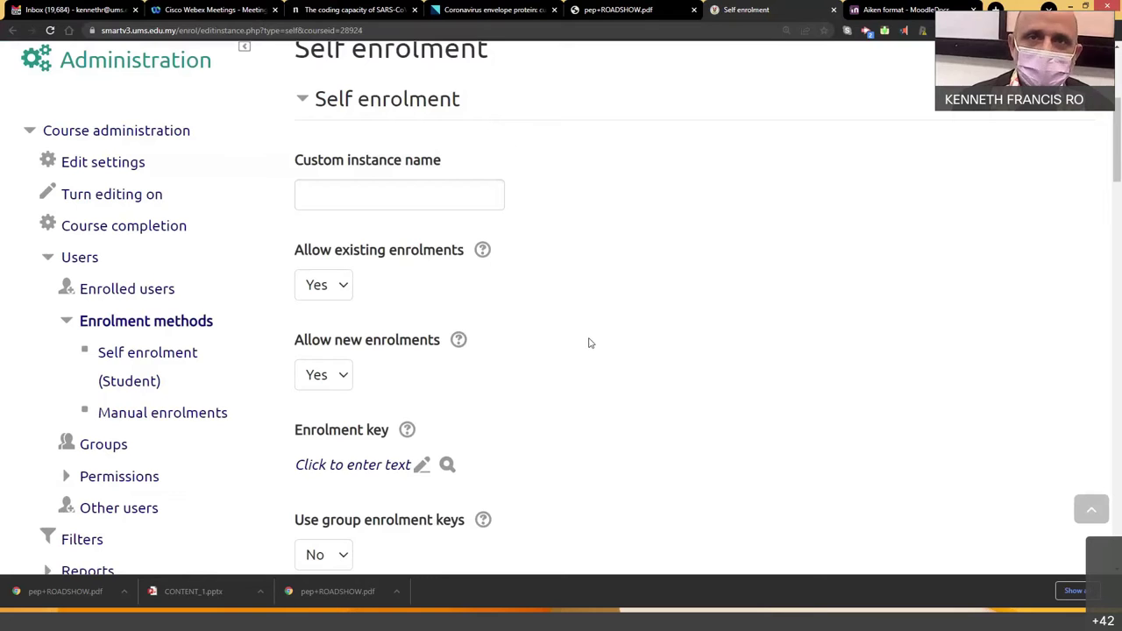
Name the self enrolment instance COURSEABC123ENROLL, replacing the stray S with 123.
click(331, 195)
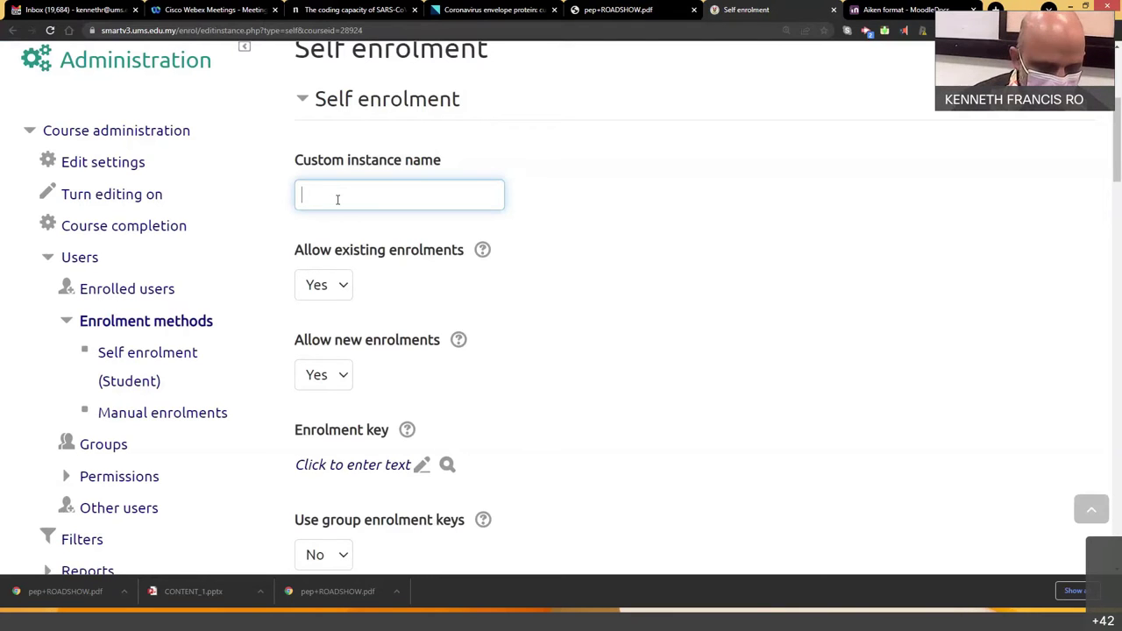
text(COURSEA)
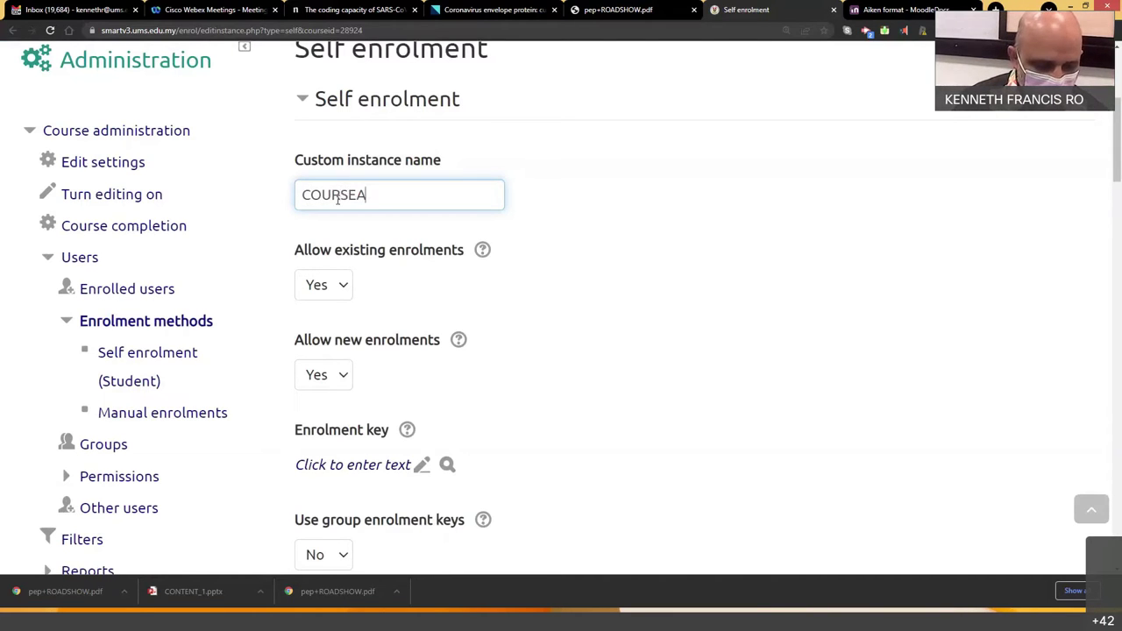
text(BCSE)
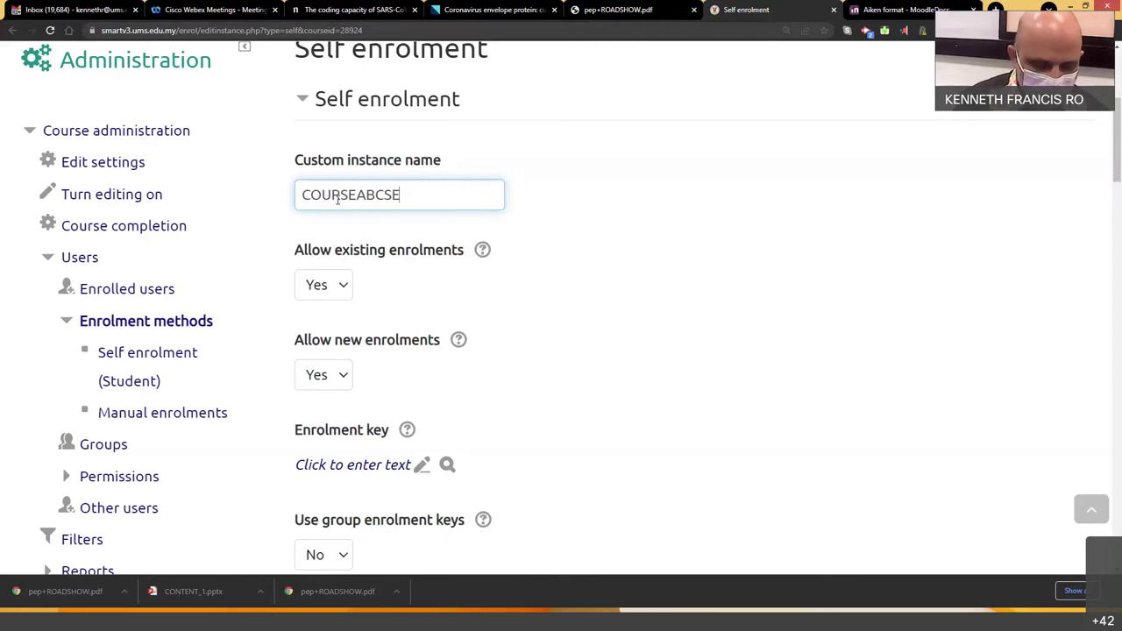
text(NROLL)
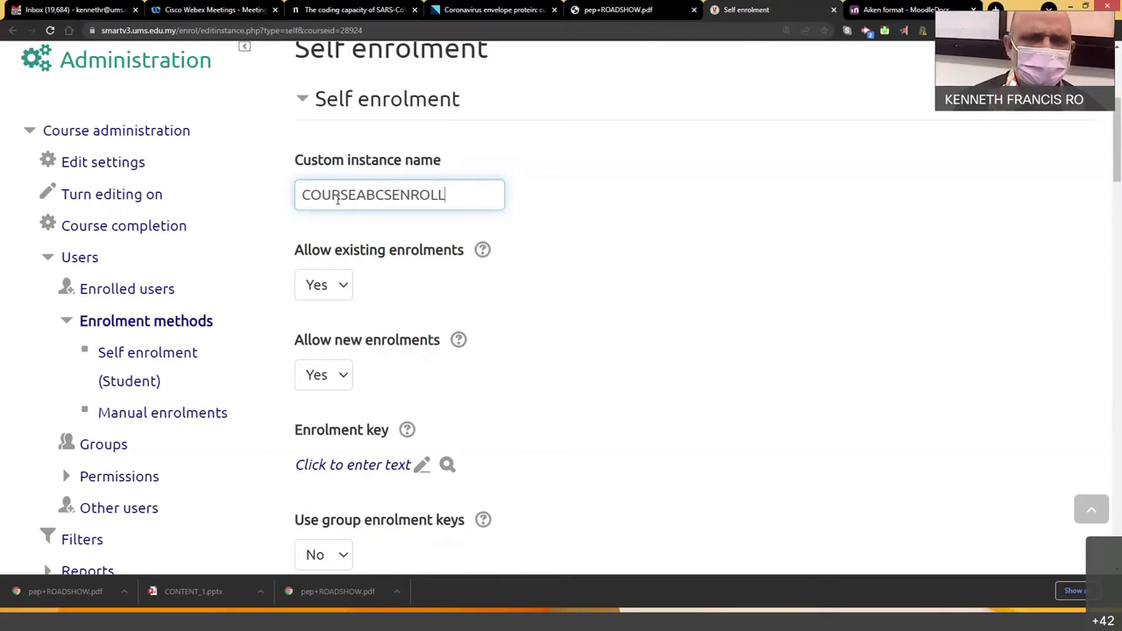
click(386, 193)
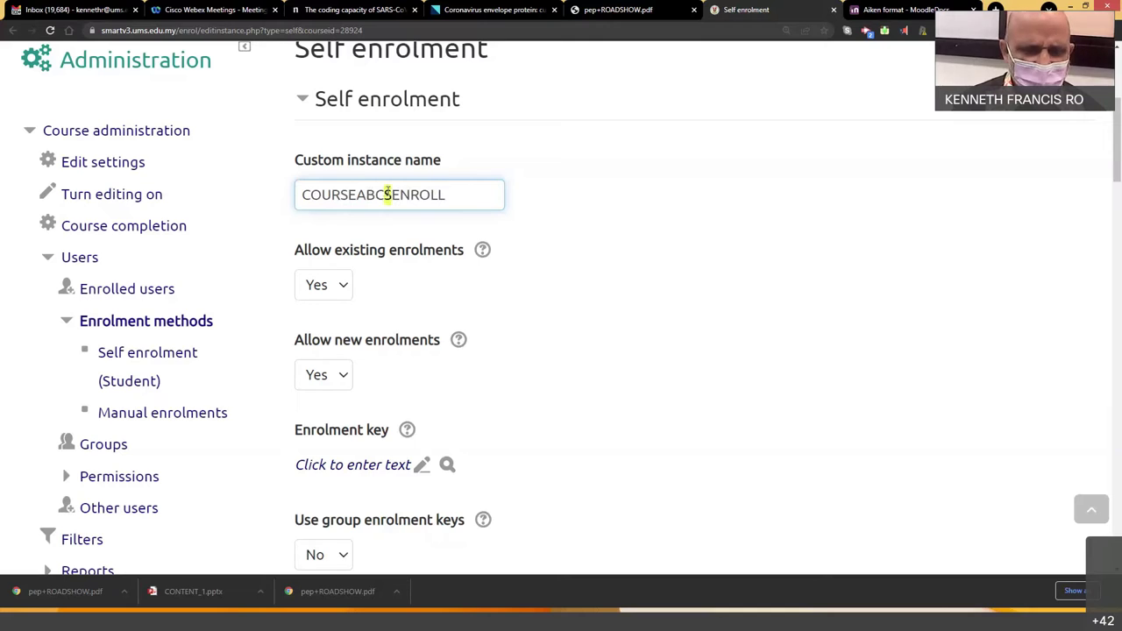
key(Delete)
text(123)
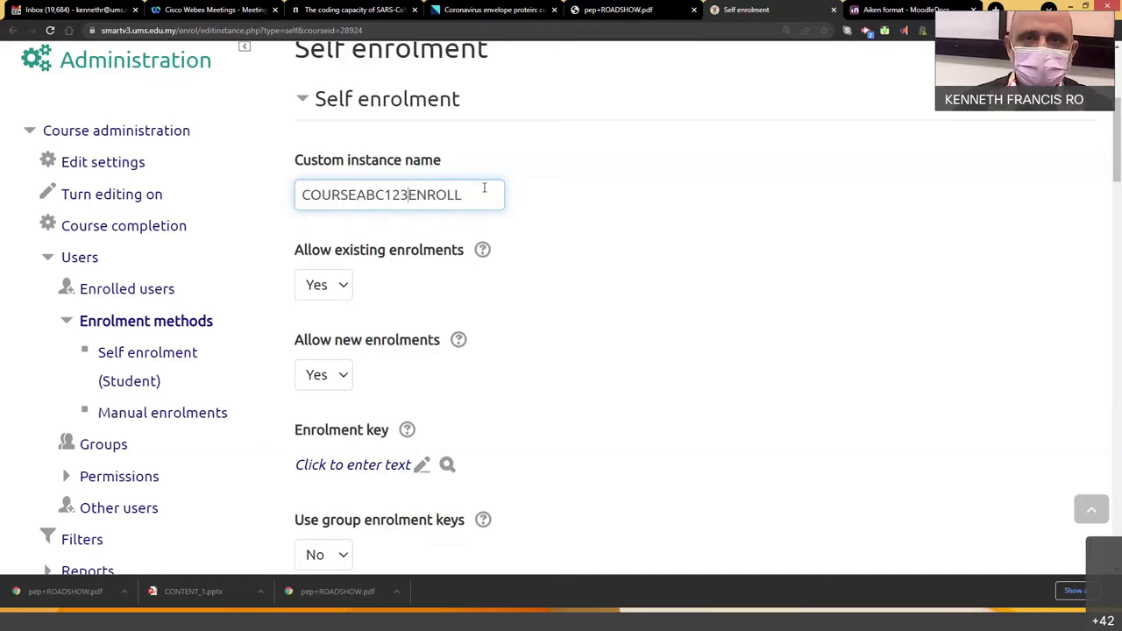
Switch Allow existing enrolments to No and then back to Yes.
scroll(569, 219, down, 1)
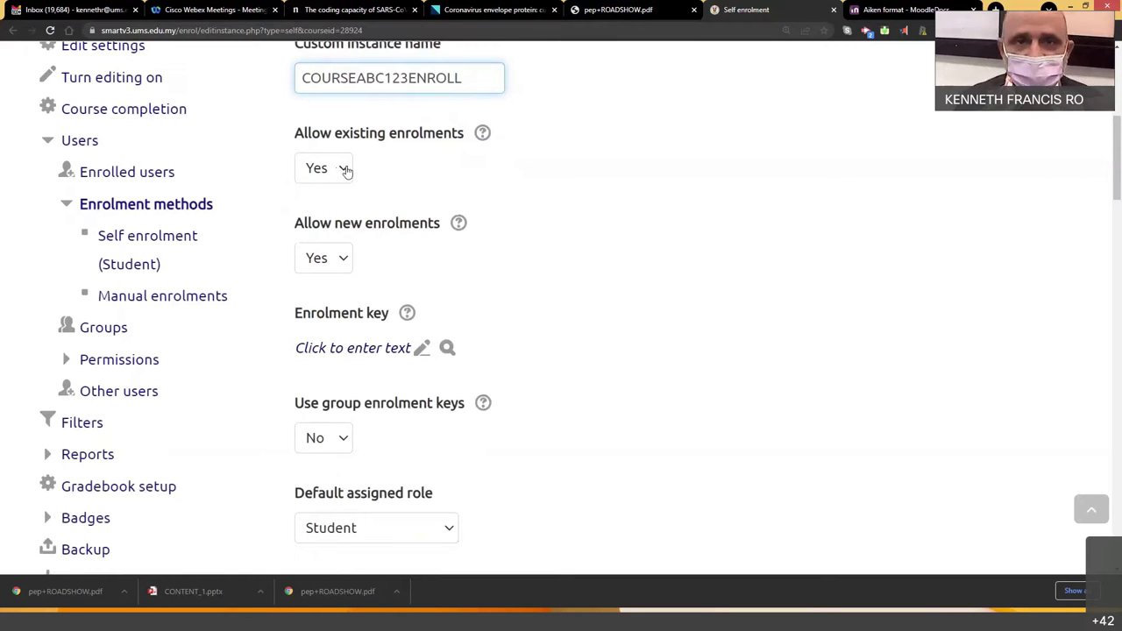
scroll(386, 202, up, 3)
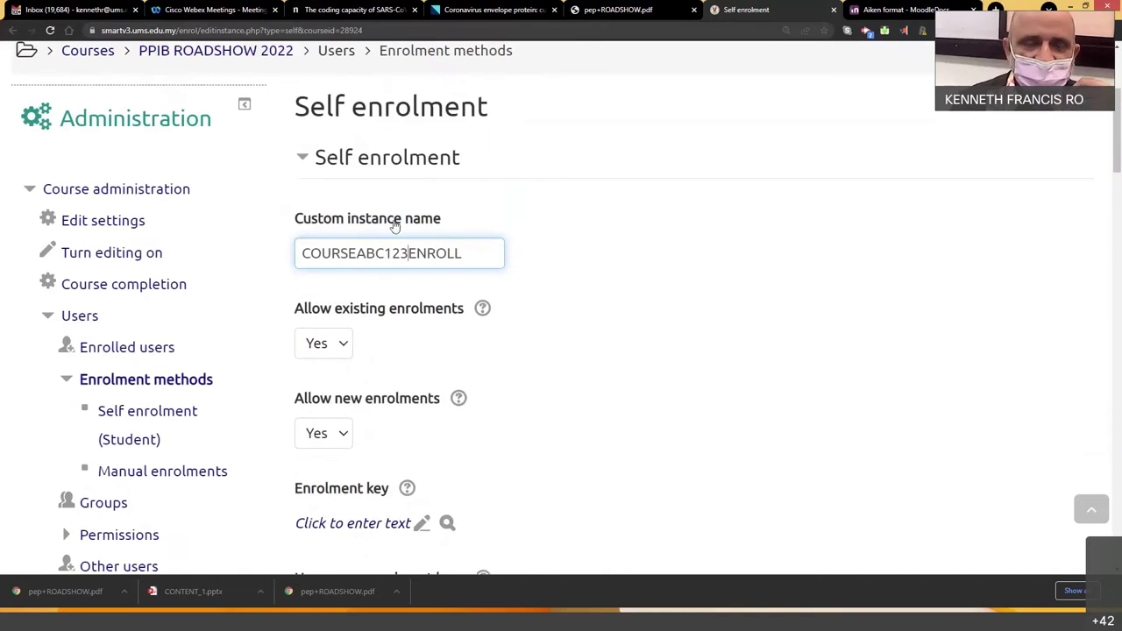
click(327, 349)
click(321, 385)
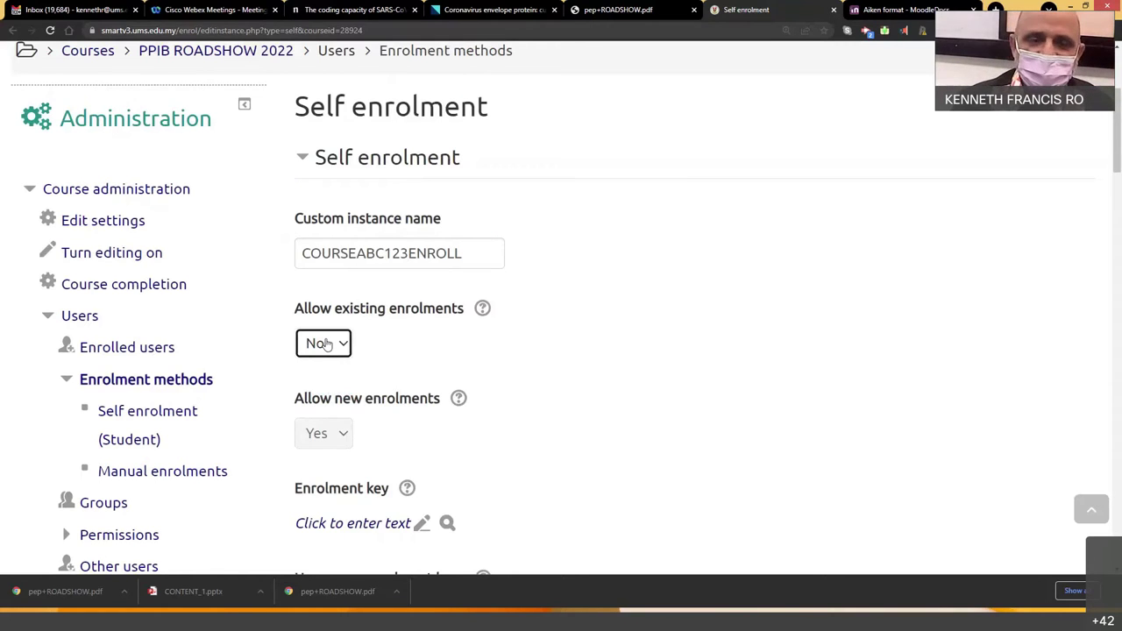
click(332, 346)
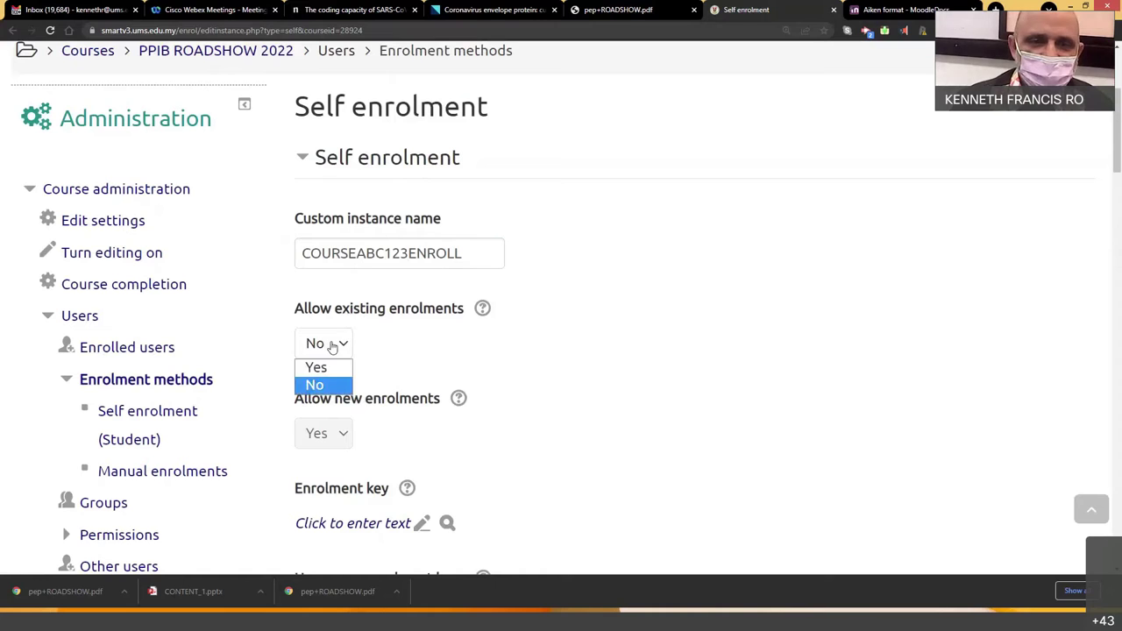
click(321, 368)
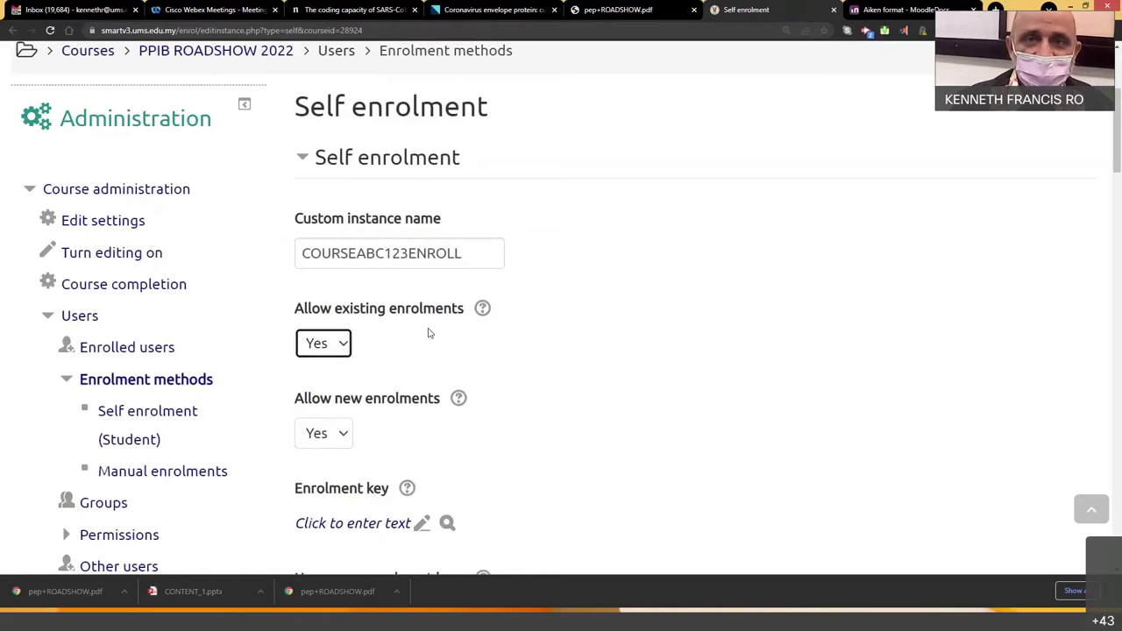
Keep Allow new enrolments at Yes and open the enrolment key field for entry.
scroll(395, 329, down, 1)
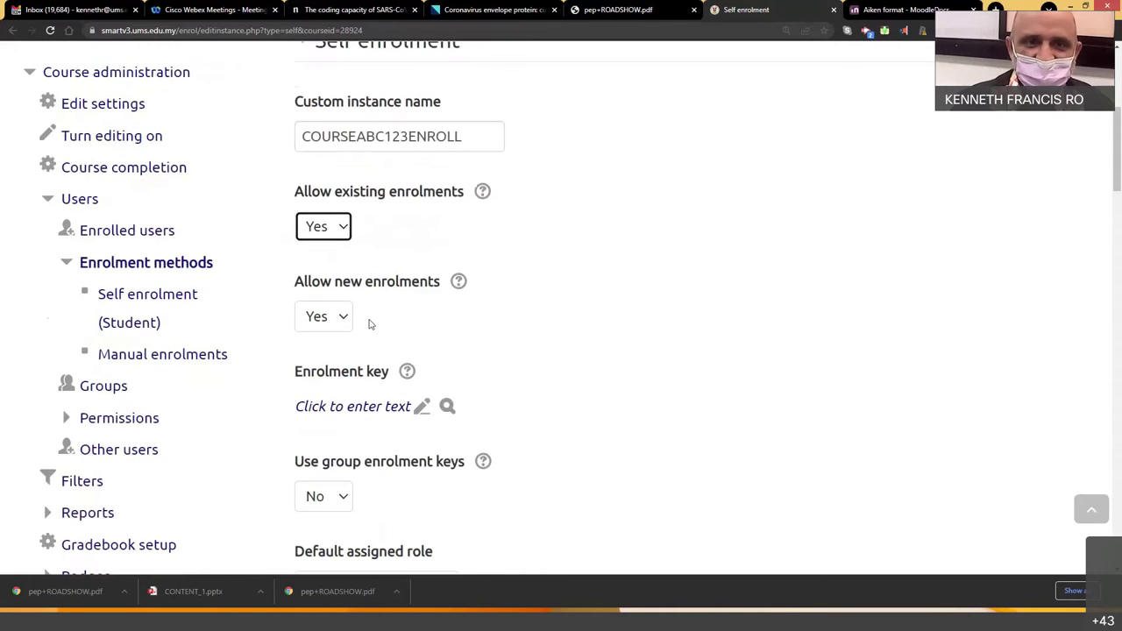
click(317, 321)
click(317, 341)
scroll(418, 316, down, 2)
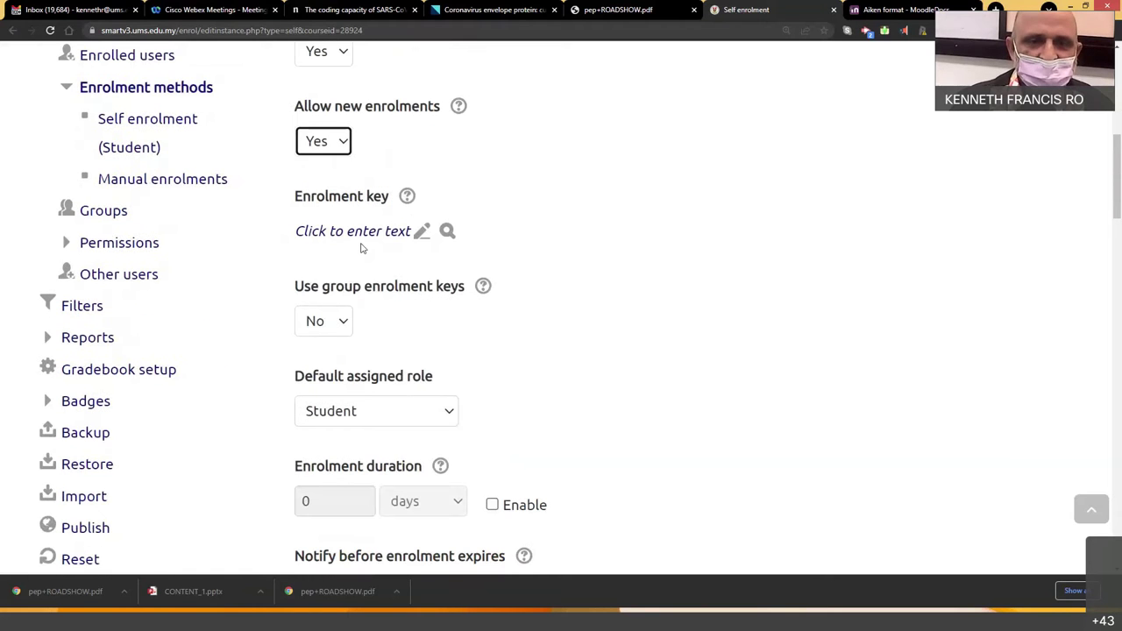
click(360, 233)
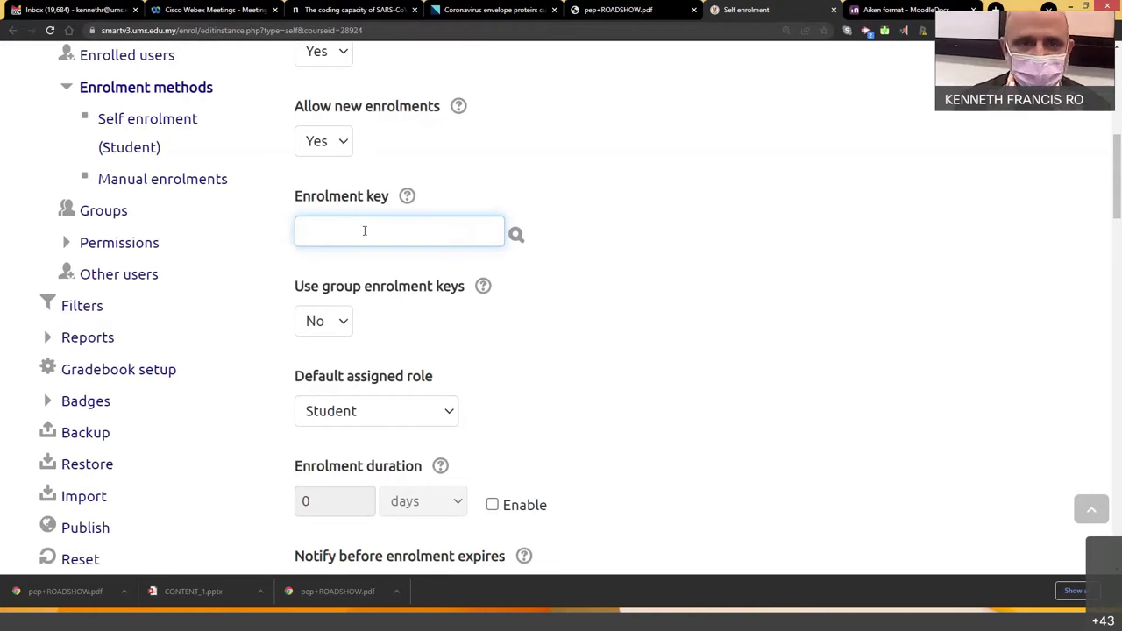
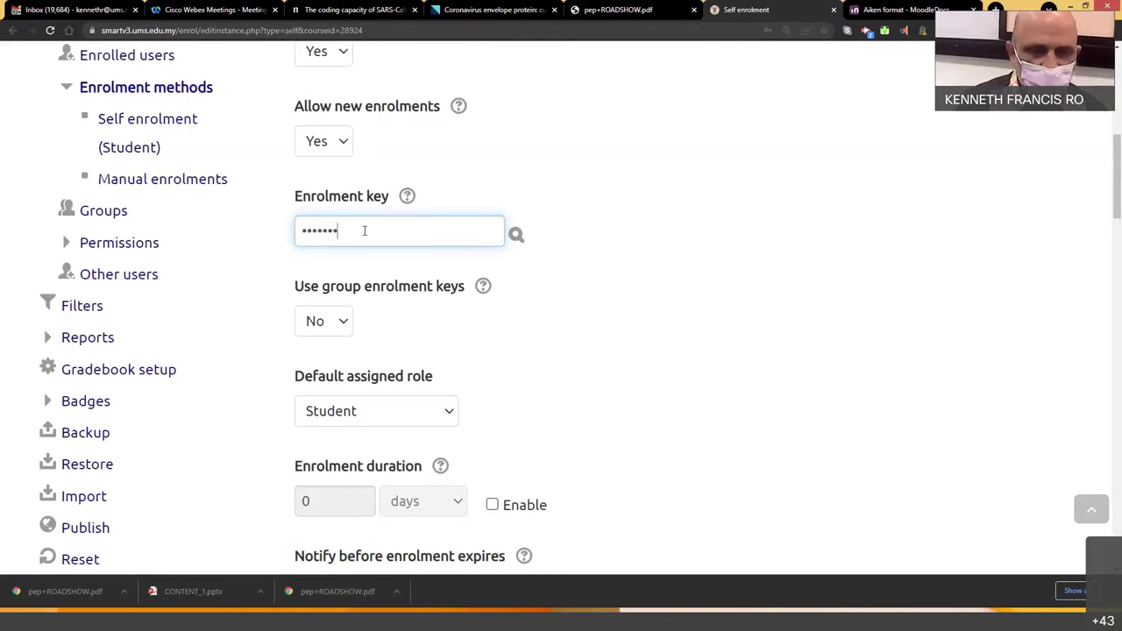
Type an enrolment key and reveal it in plain text to verify it.
click(516, 234)
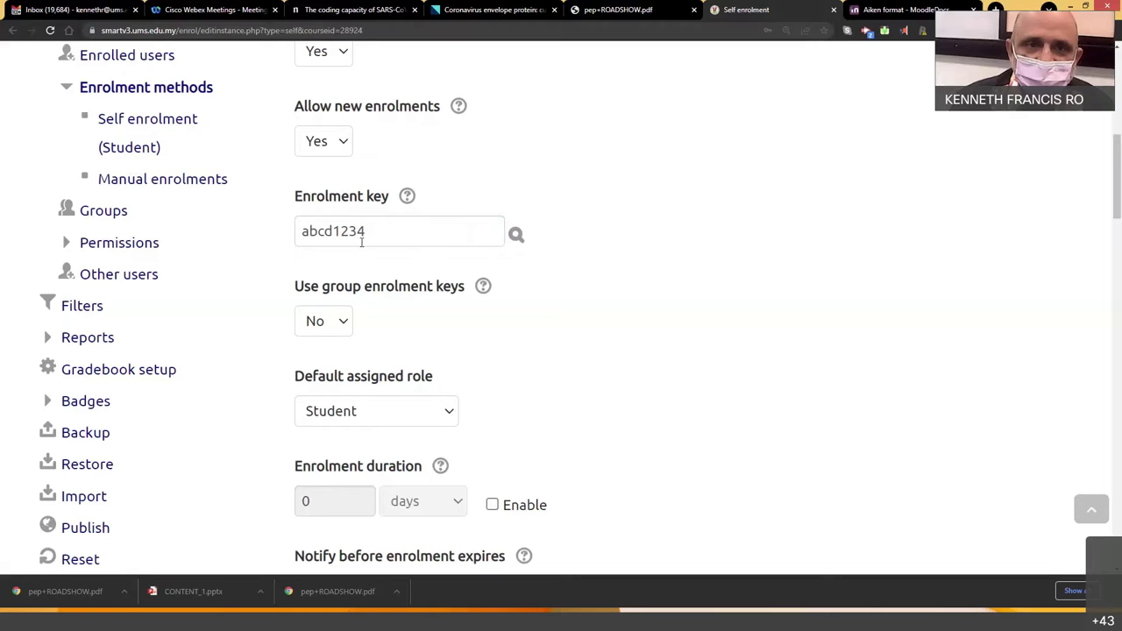
drag(369, 231, 304, 228)
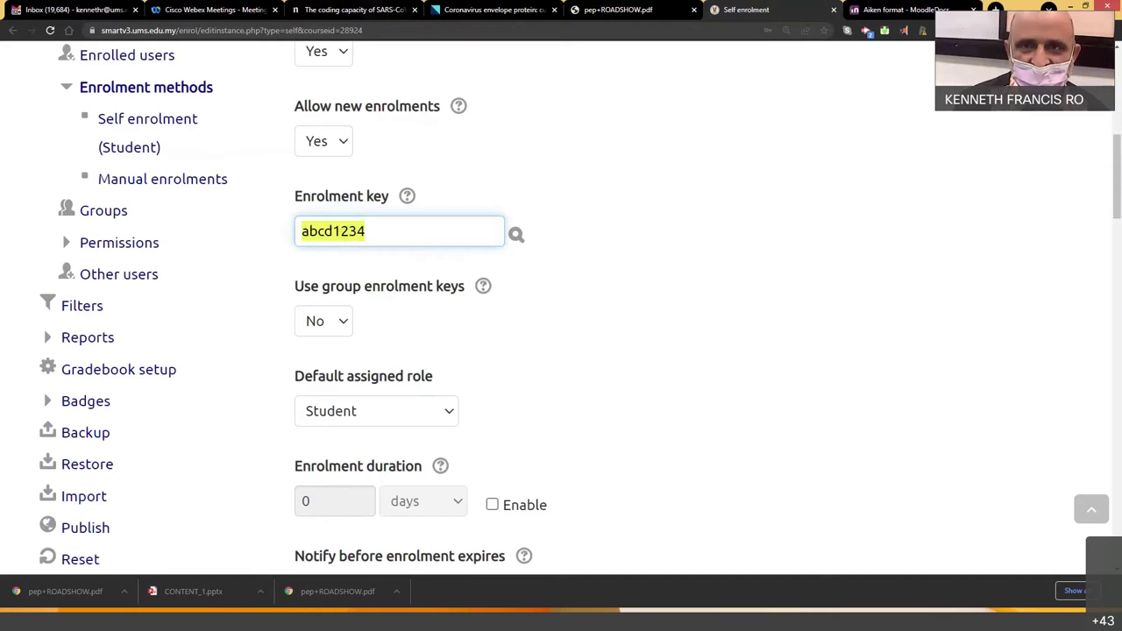
click(963, 302)
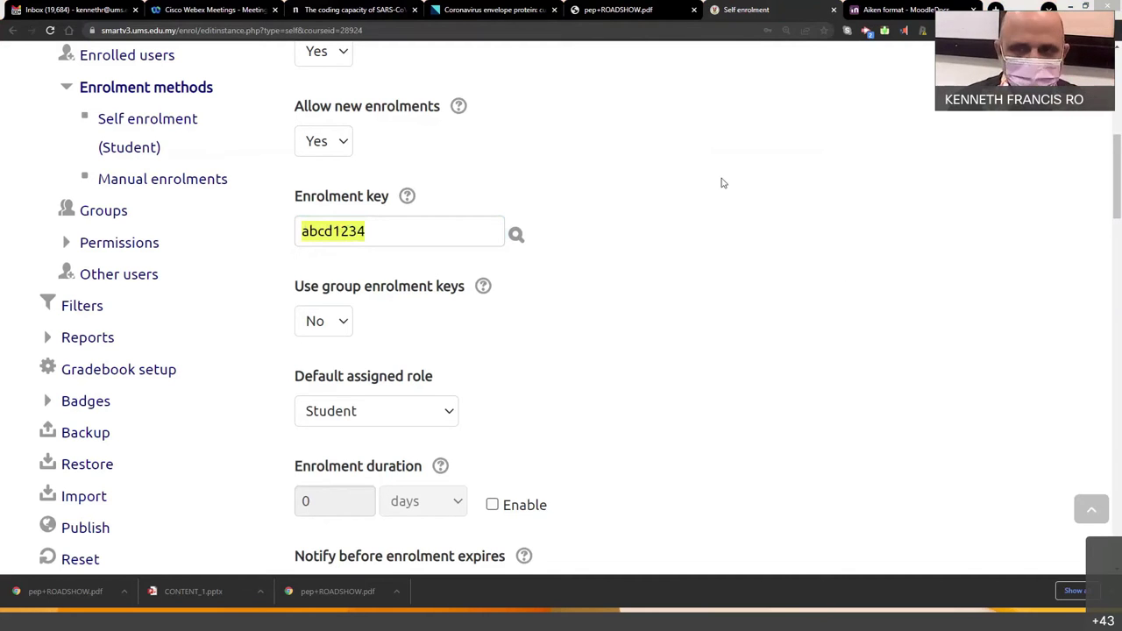
click(417, 240)
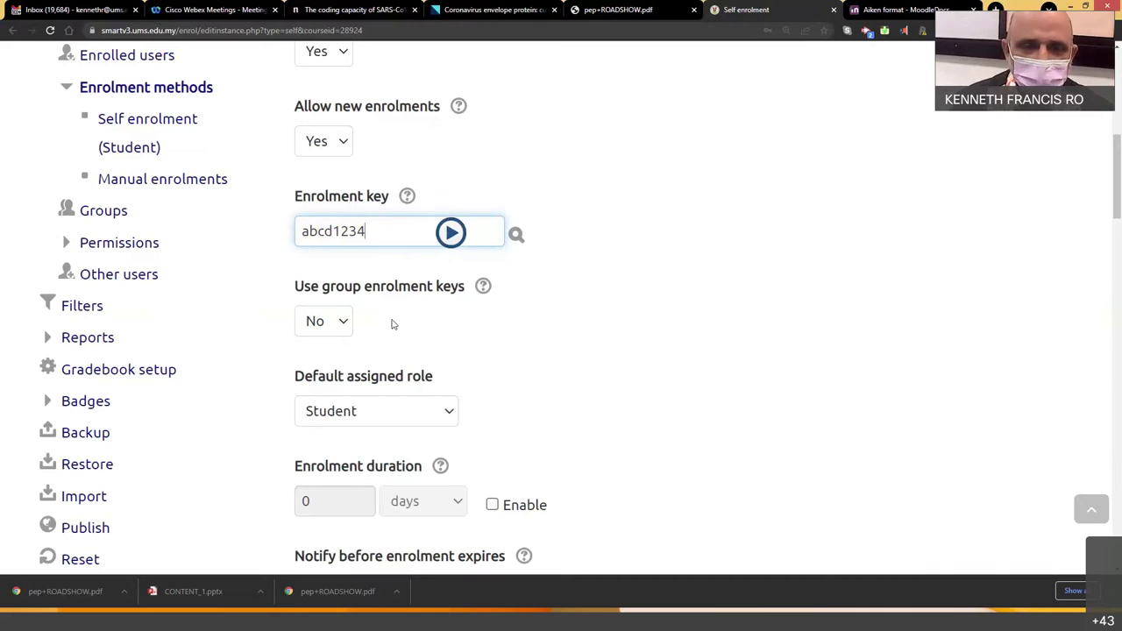
Enable start and end dates, set end day 14, then disable both dates again.
scroll(439, 324, down, 2)
scroll(506, 306, down, 2)
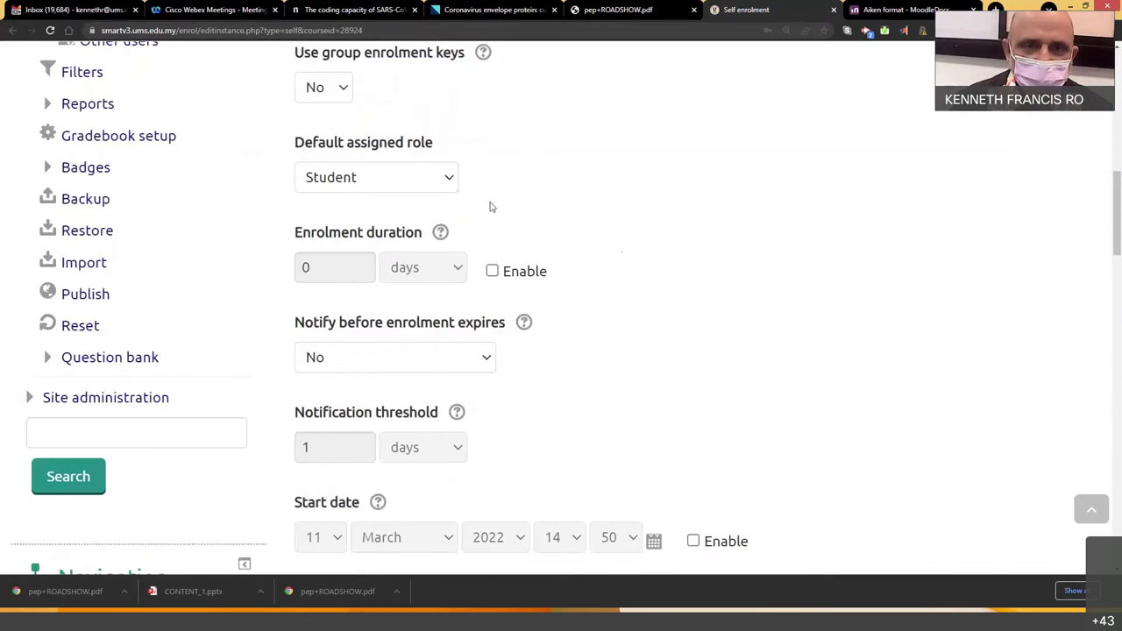
scroll(529, 225, up, 2)
scroll(599, 261, down, 5)
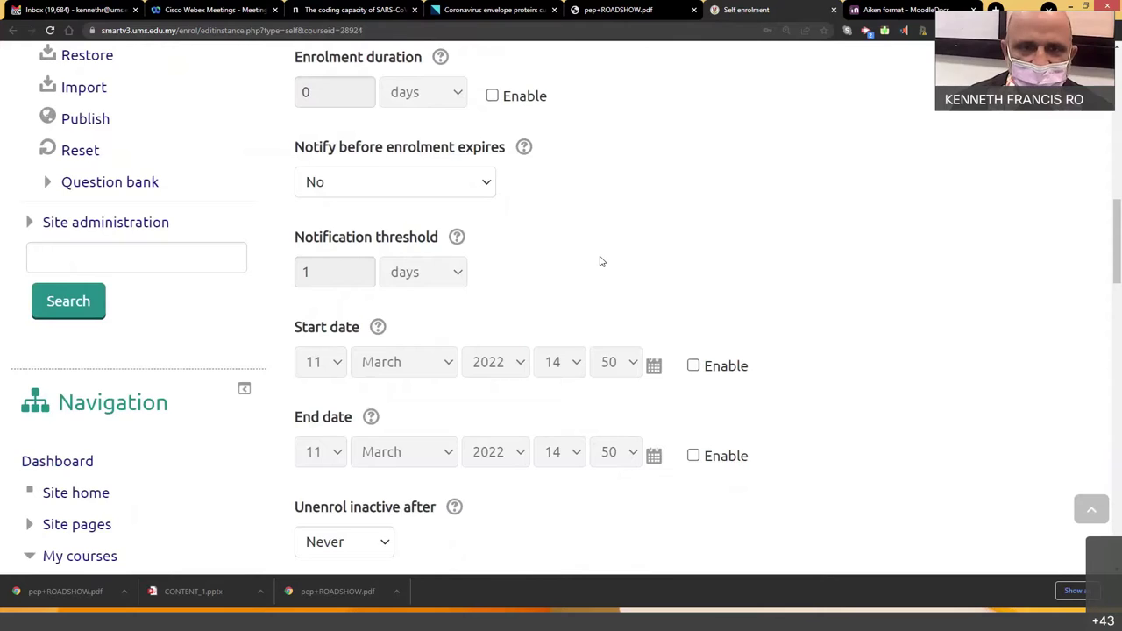
scroll(601, 261, down, 2)
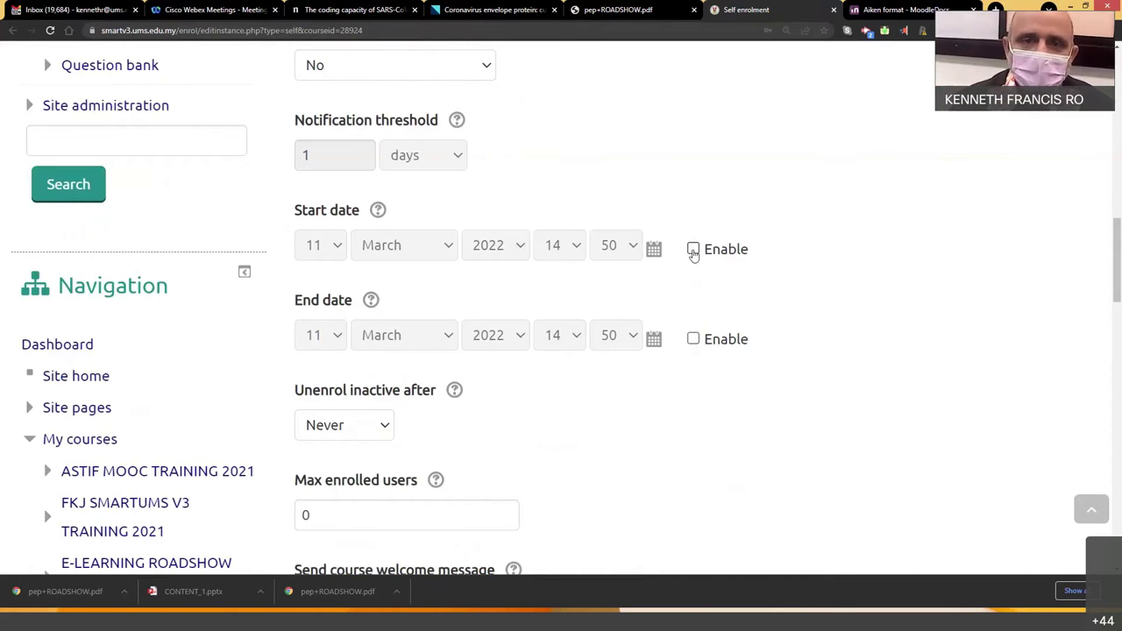
click(693, 250)
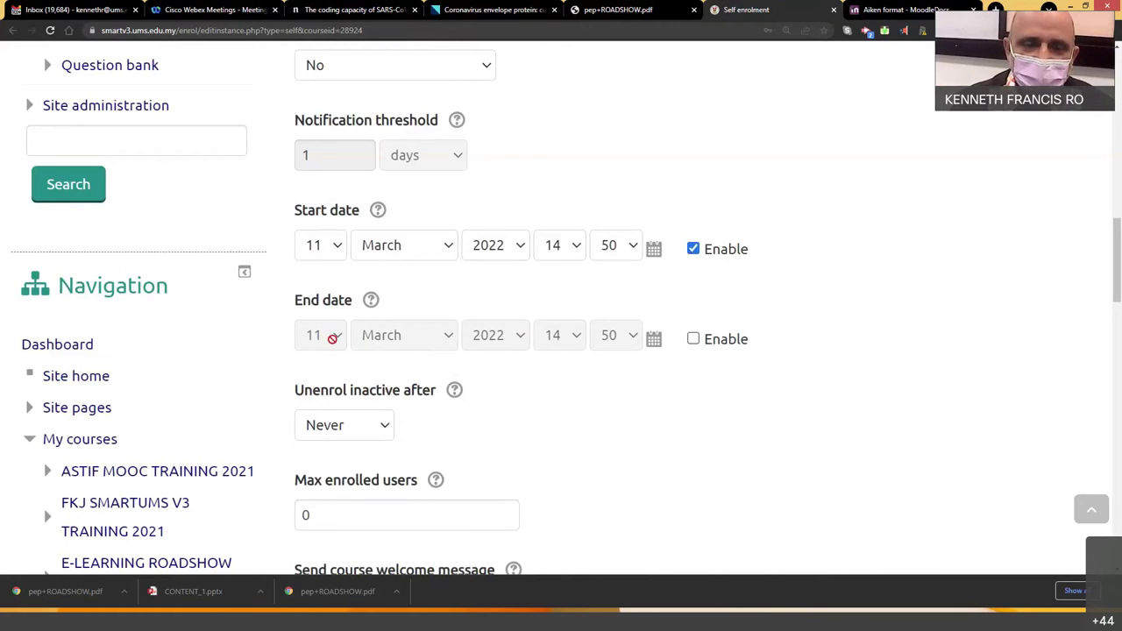
click(693, 340)
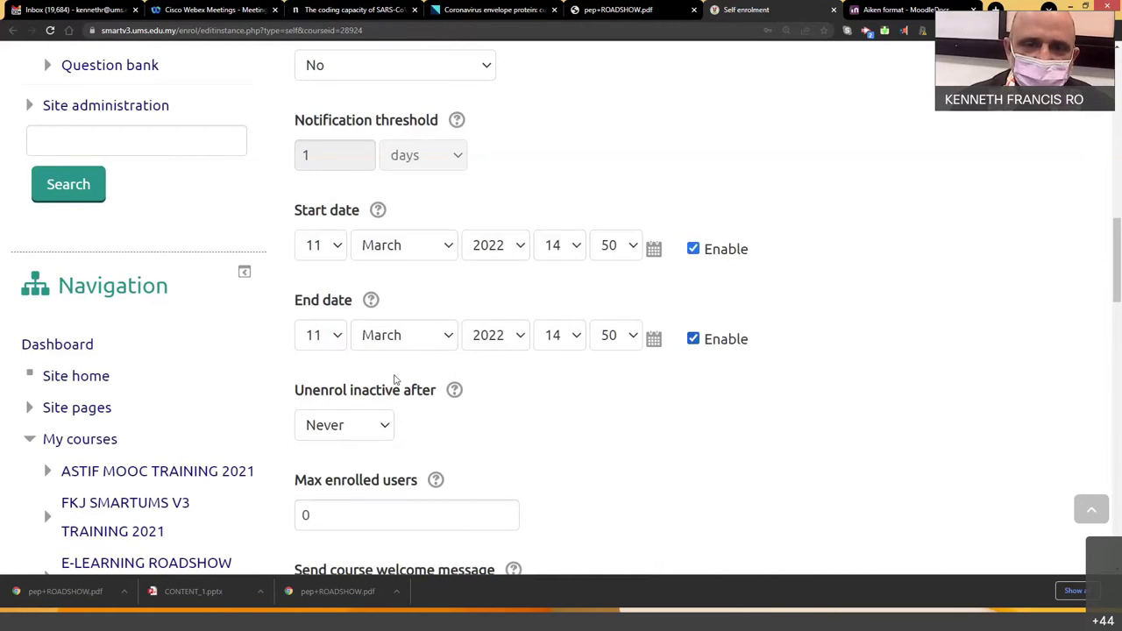
click(338, 336)
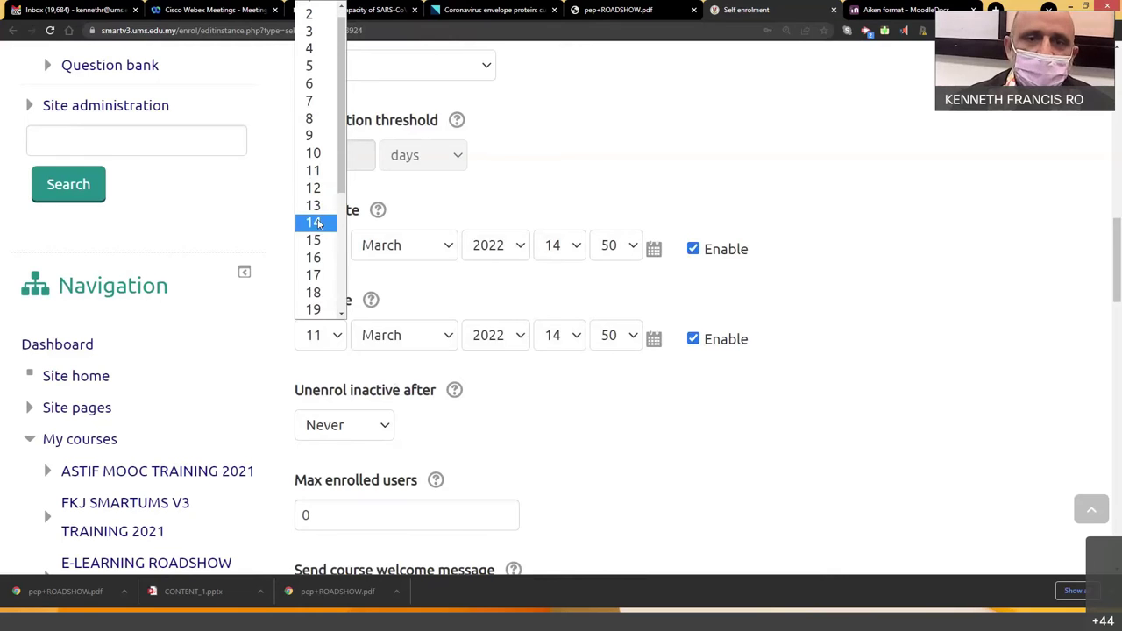
click(317, 225)
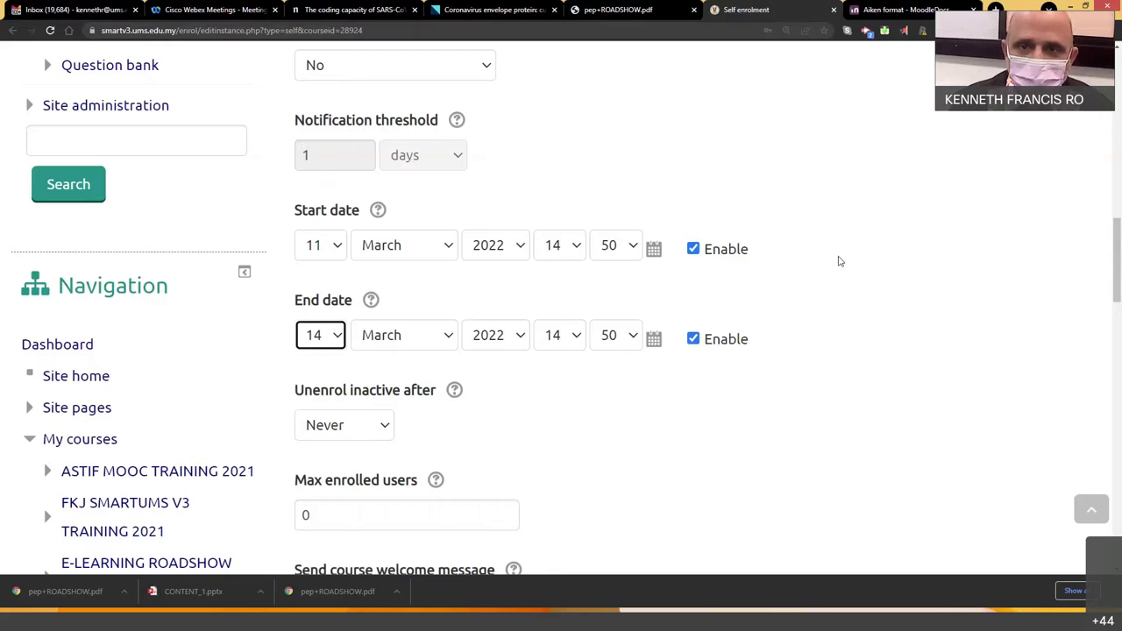
click(693, 252)
click(696, 340)
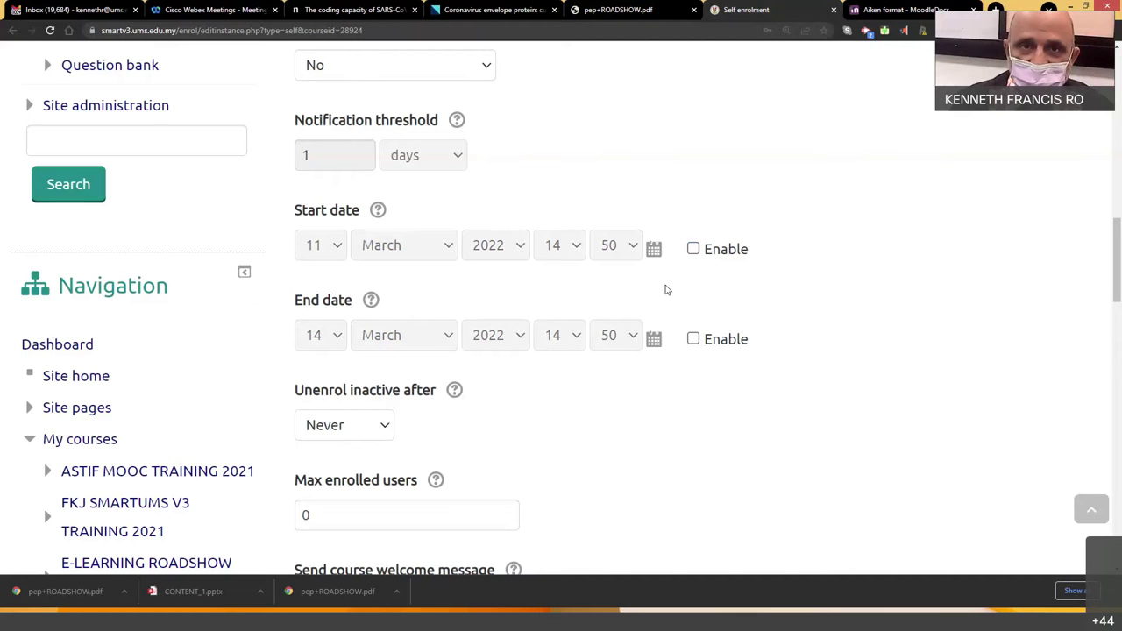
Keep Unenrol inactive after at Never and move to the custom welcome message.
scroll(676, 413, down, 2)
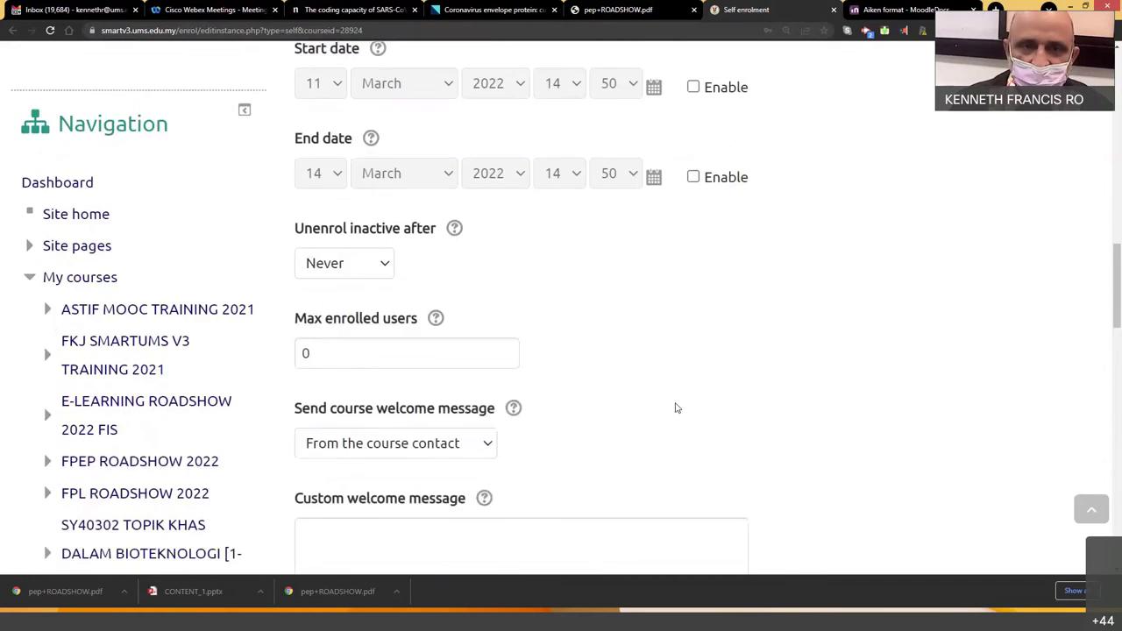
scroll(677, 408, down, 1)
click(362, 191)
click(362, 191)
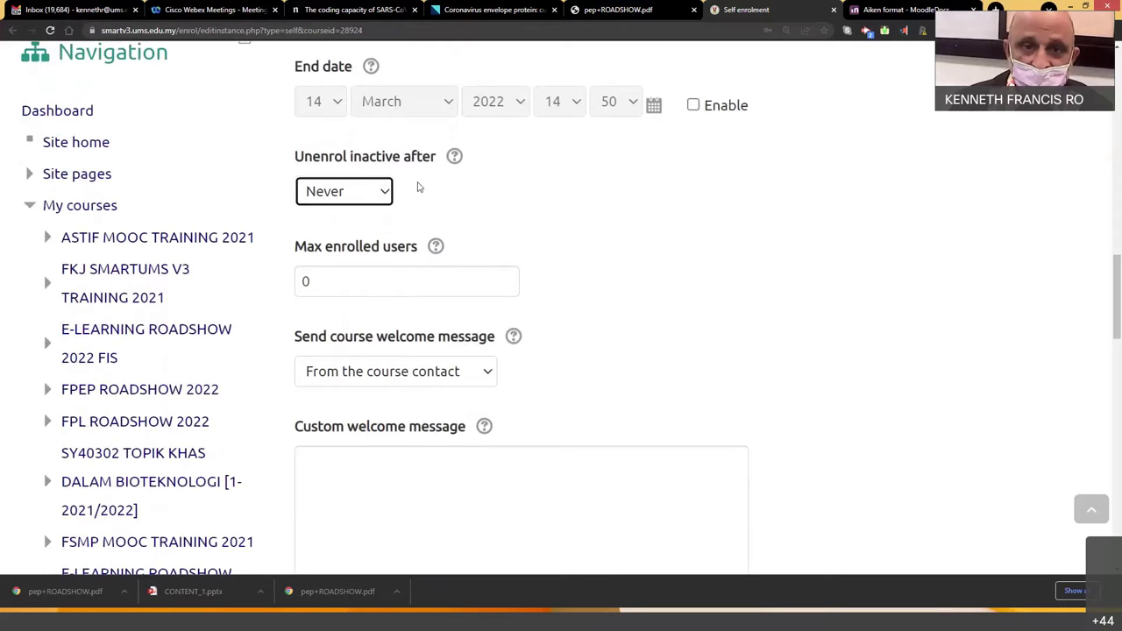
scroll(318, 223, down, 1)
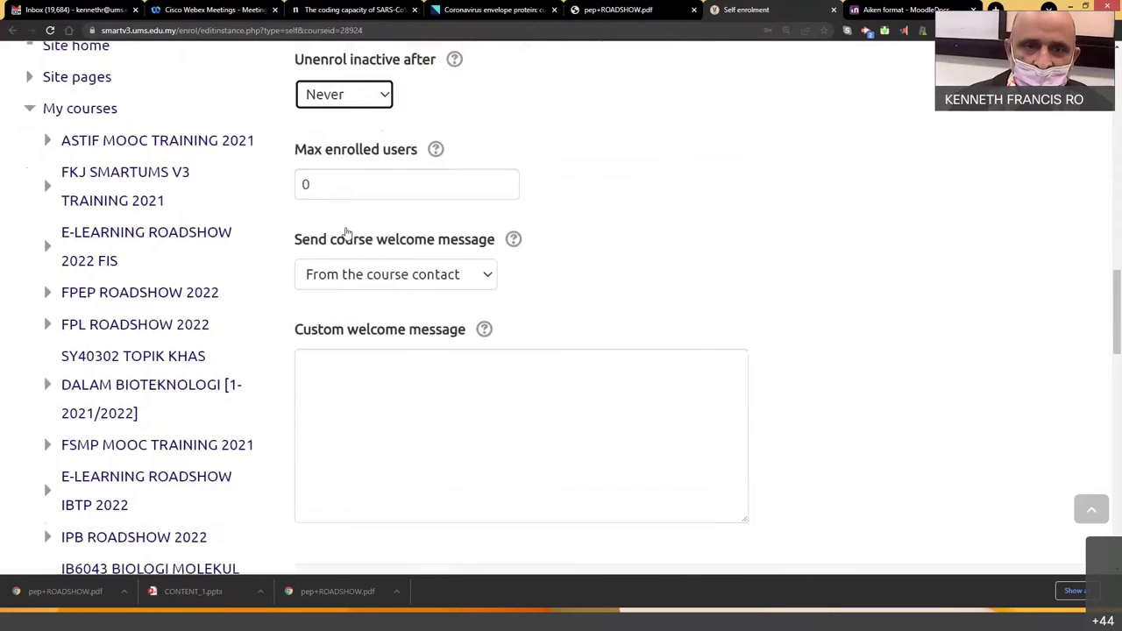
scroll(347, 233, down, 1)
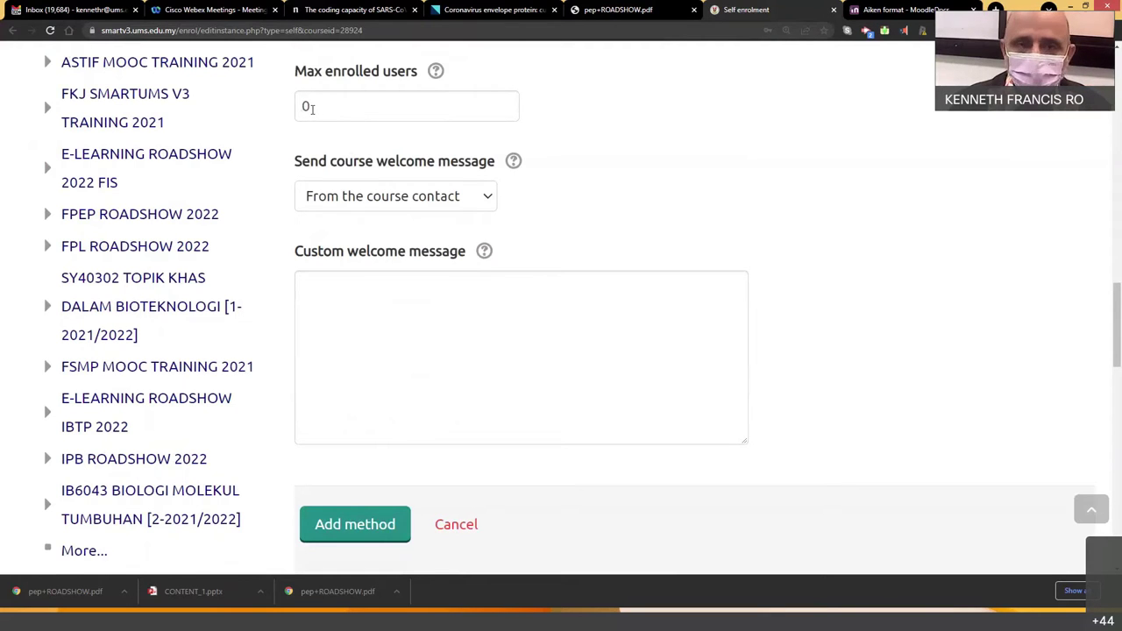
scroll(570, 214, down, 1)
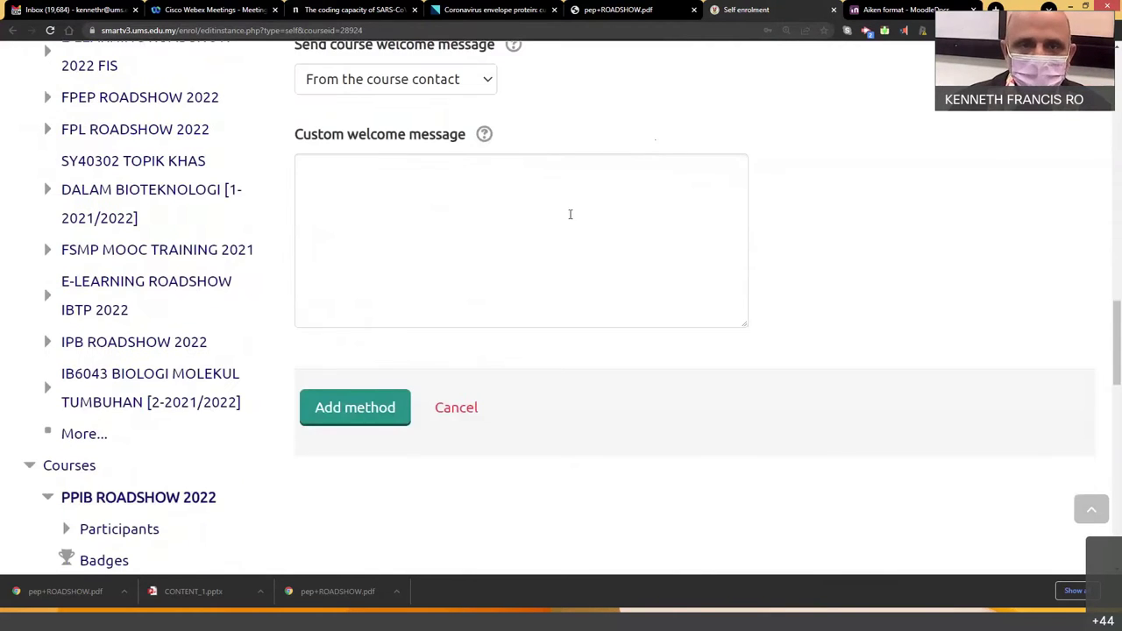
click(431, 191)
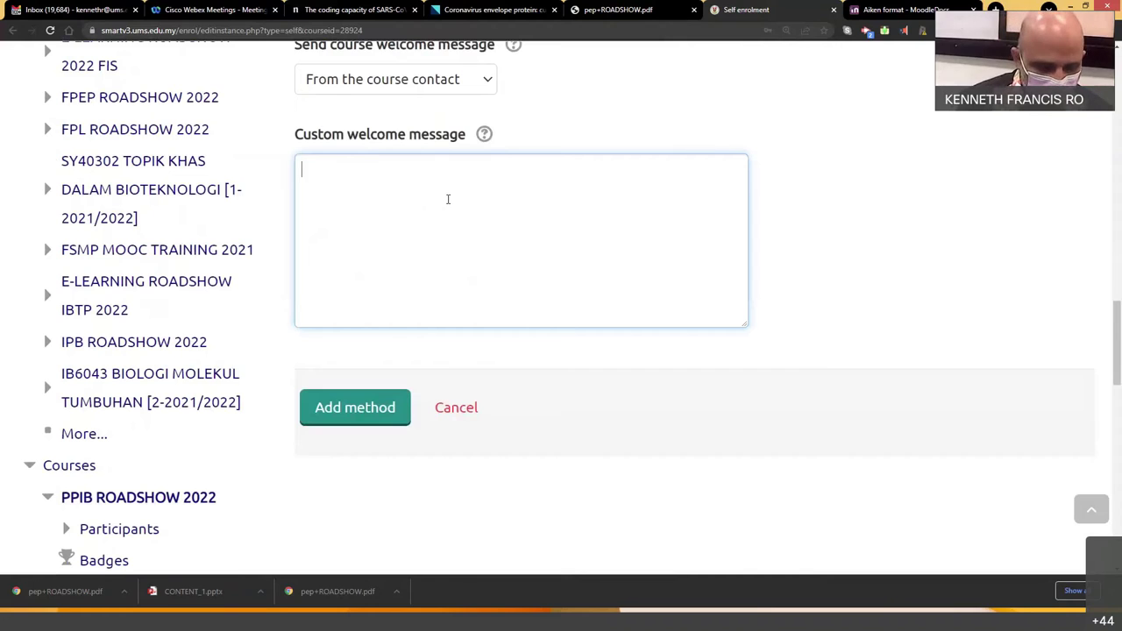
Enter the welcome message 'Welcome.... (YOUTUBE VIDEO)' and add the self enrolment method.
text(W)
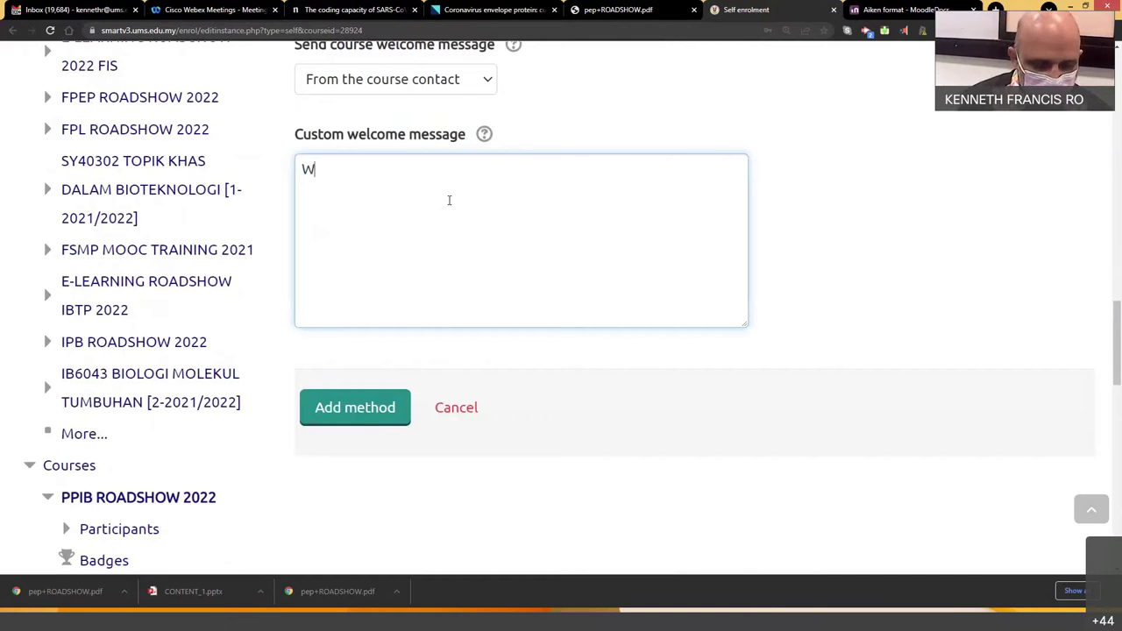
text(elcome.)
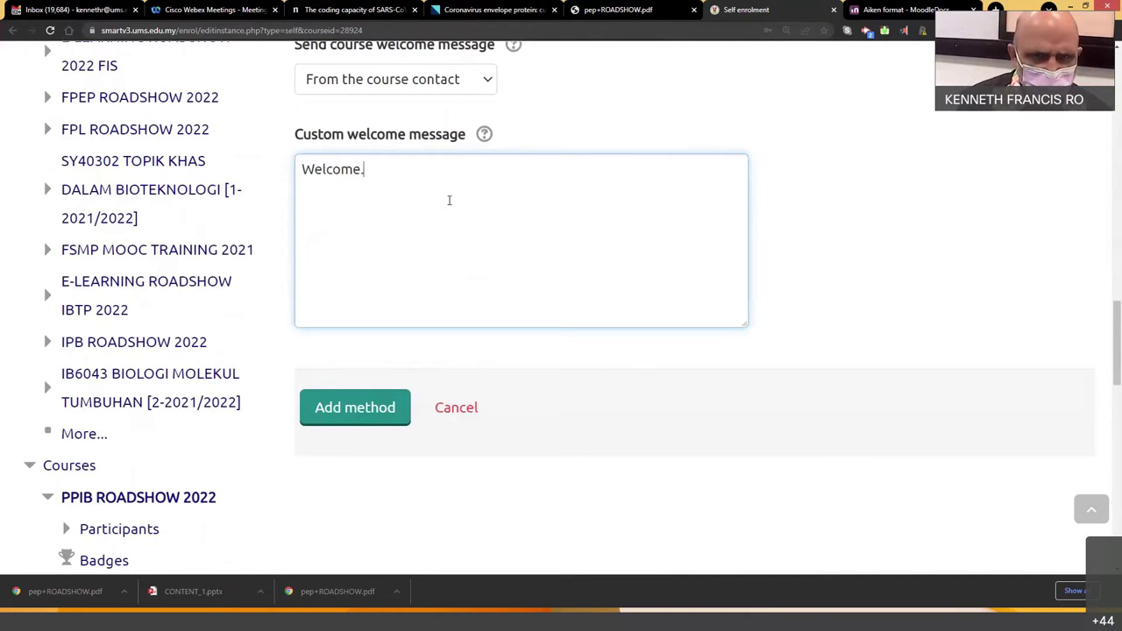
text(... (YOUTUBE VIDEO))
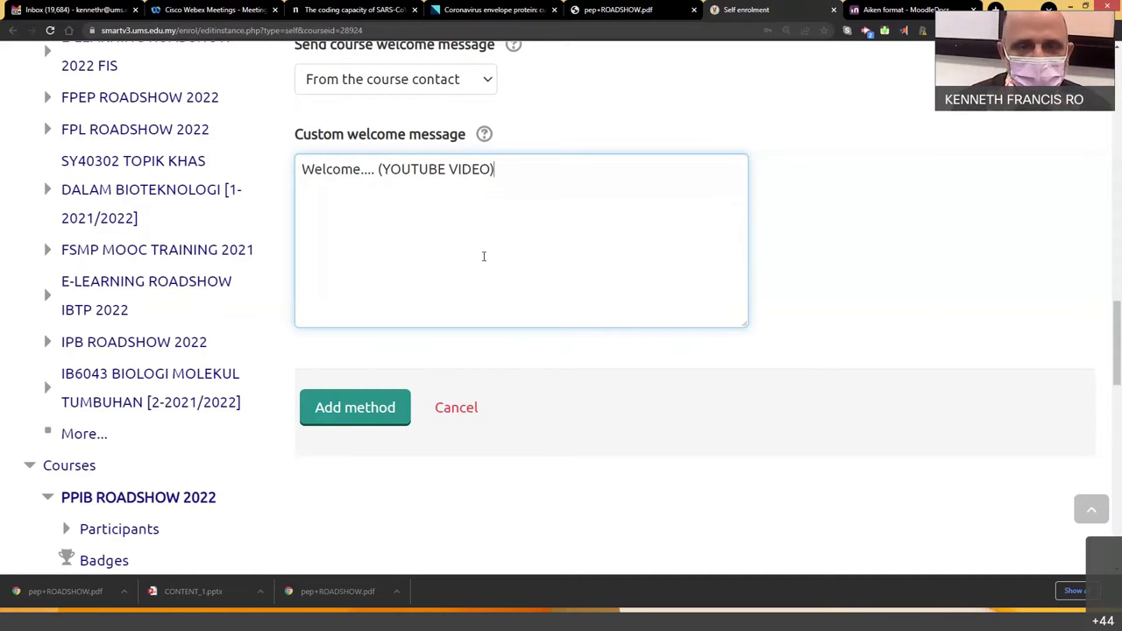
click(327, 408)
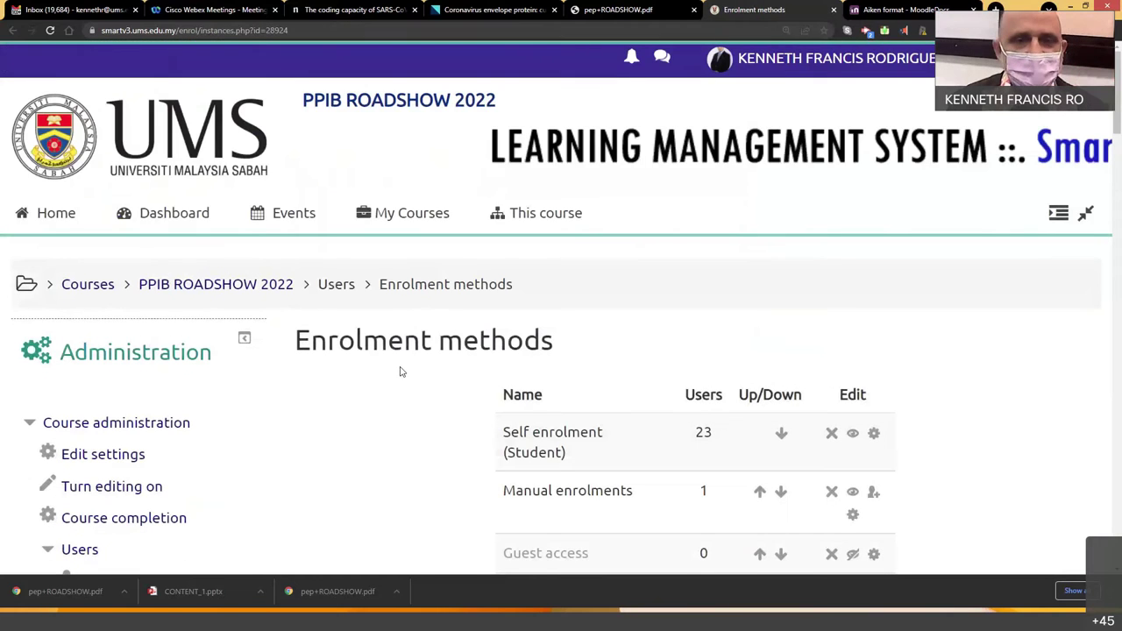
Return to the course Participants list and zoom the page out two steps.
click(535, 213)
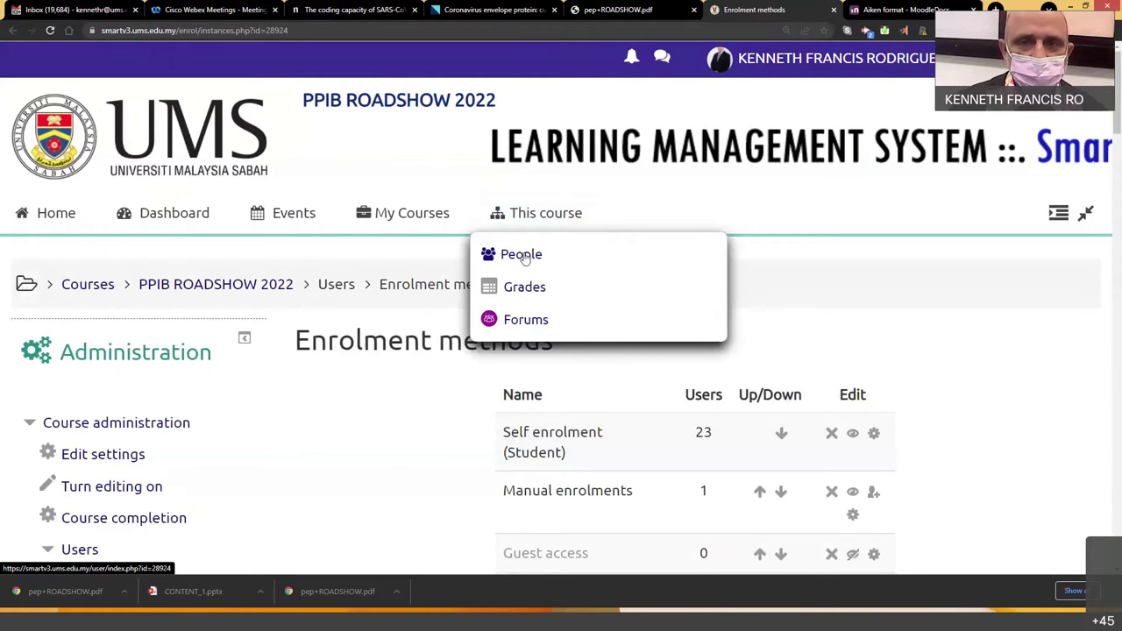
click(523, 255)
scroll(556, 325, down, 3)
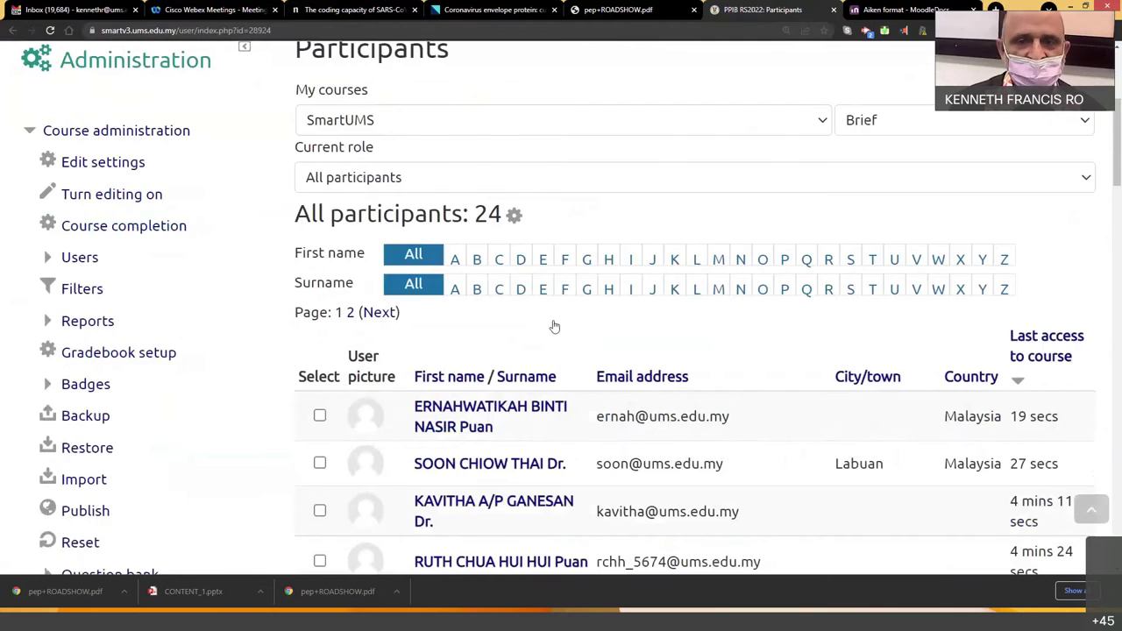
scroll(554, 326, down, 5)
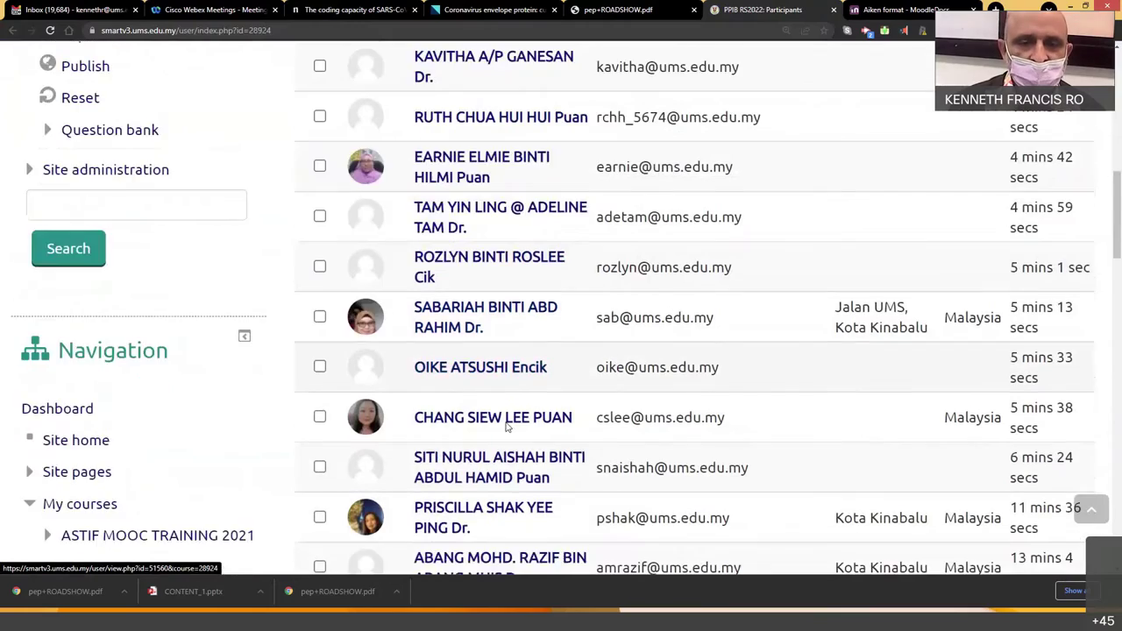
scroll(506, 427, down, 6)
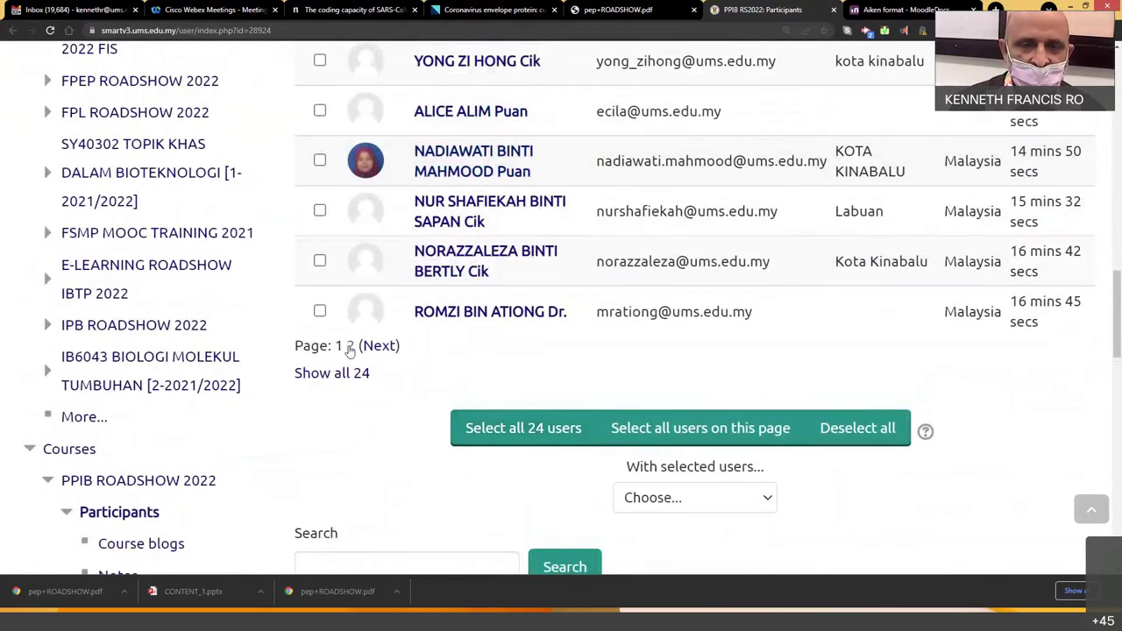
scroll(498, 360, down, 1)
scroll(484, 323, up, 1)
scroll(485, 322, up, 2)
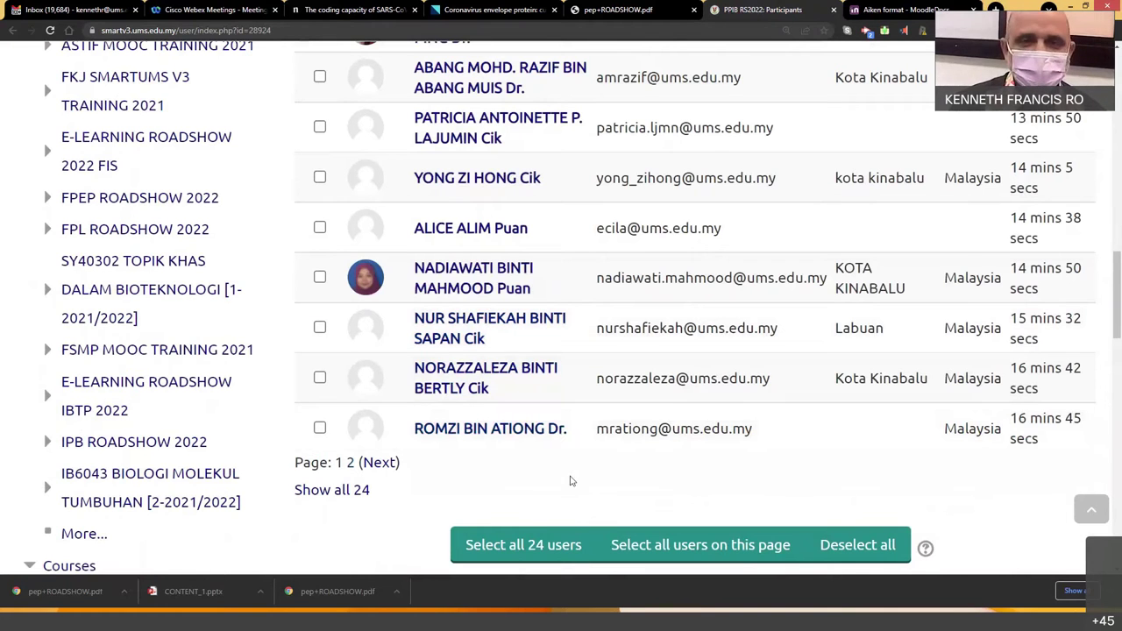
key(ctrl+minus)
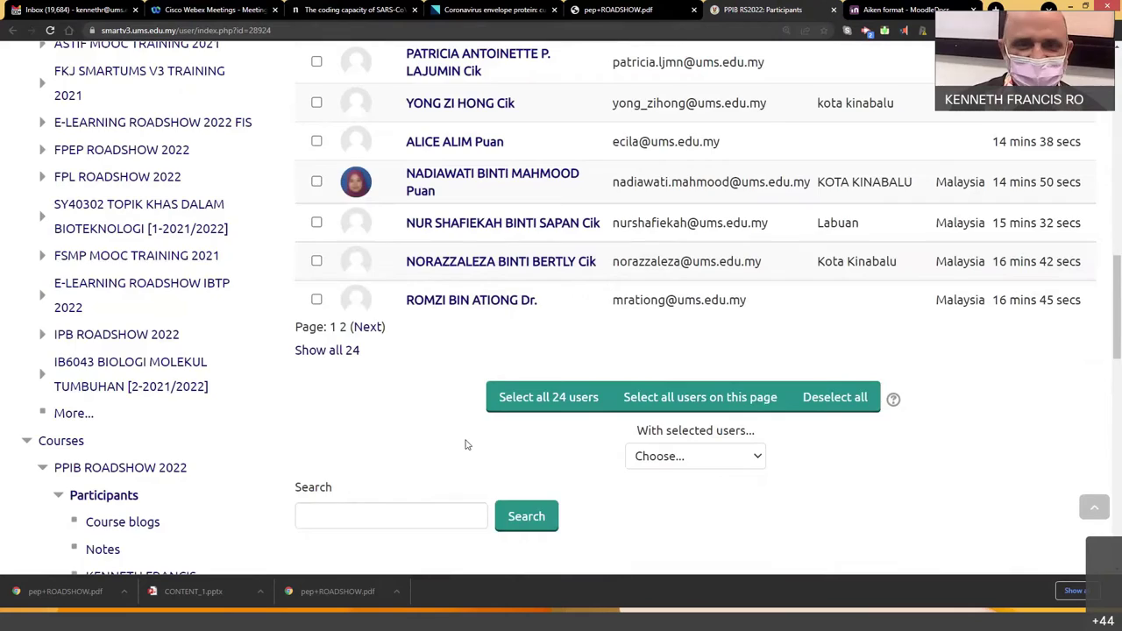
key(ctrl+minus)
key(ctrl+minus)
scroll(499, 442, up, 3)
scroll(498, 441, up, 5)
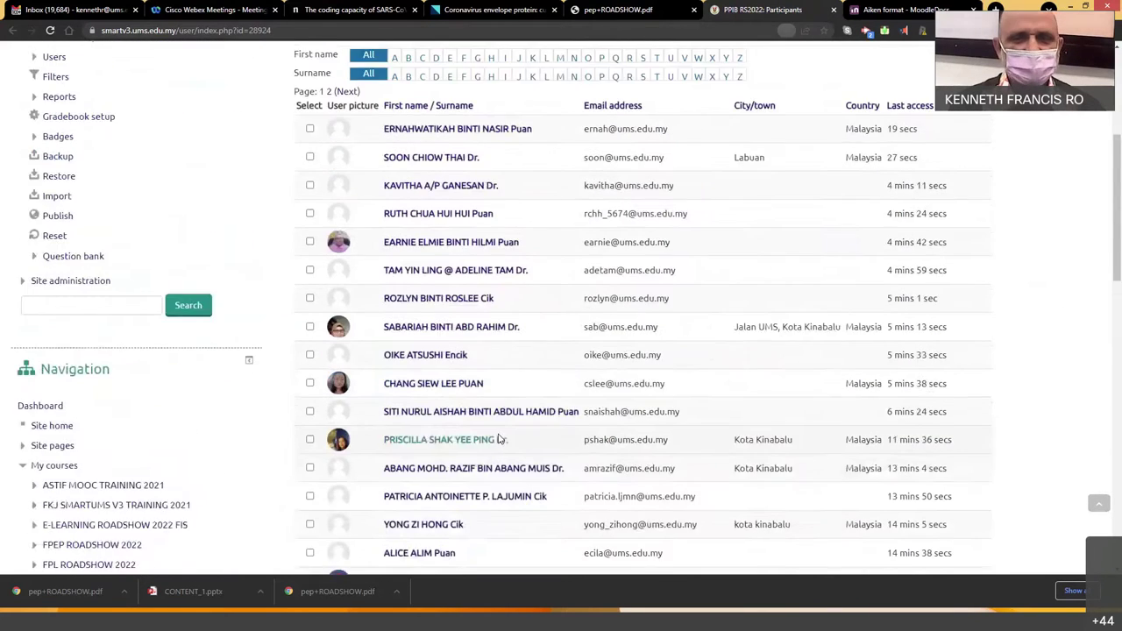
scroll(499, 439, up, 1)
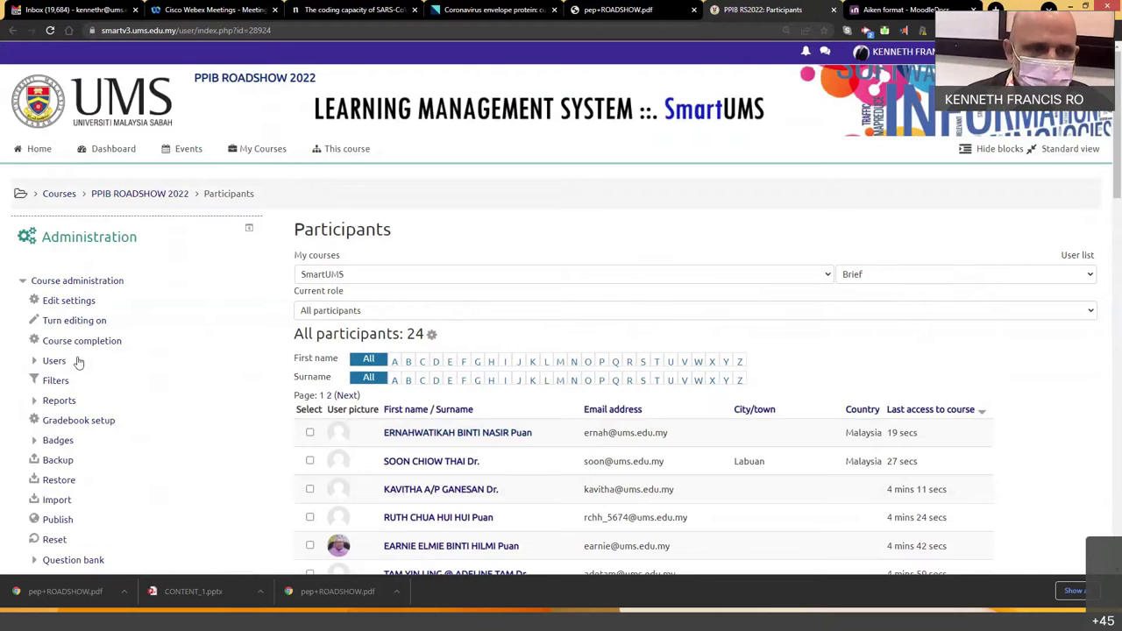
scroll(160, 361, down, 1)
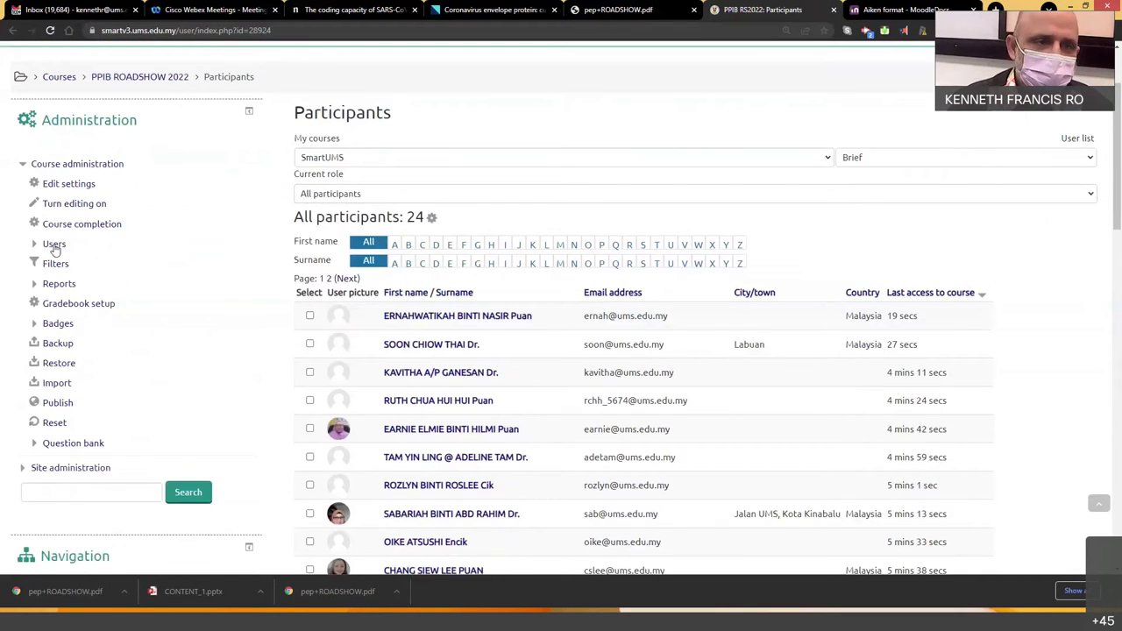
Expand Users under Course administration and zoom the page back in.
click(54, 245)
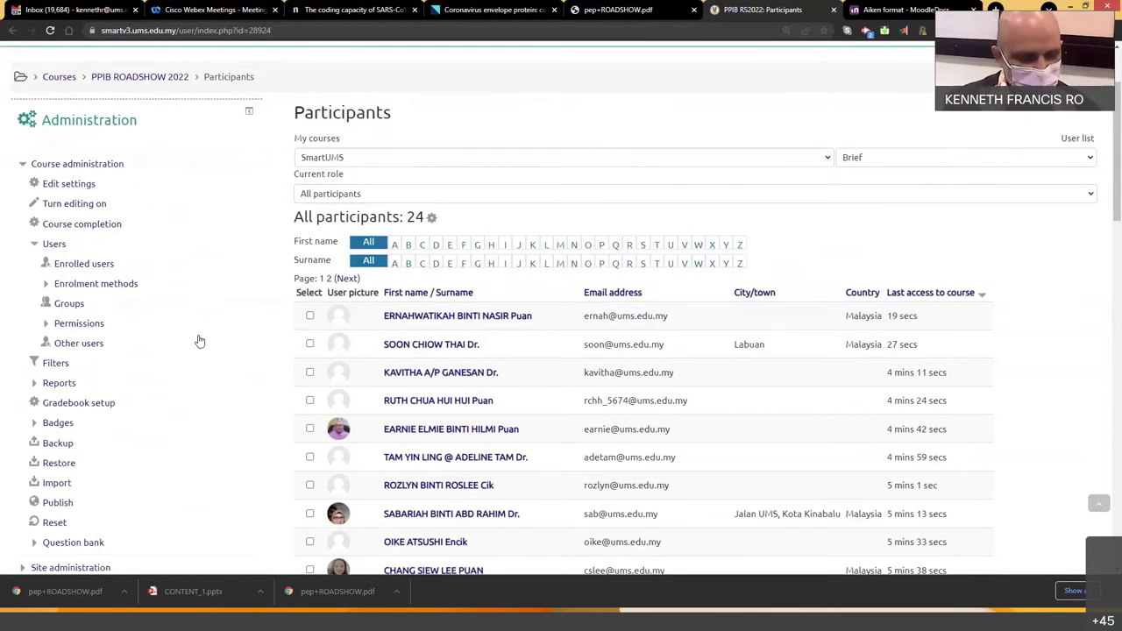
key(ctrl+plus)
key(ctrl+plus)
key(ctrl+plus)
scroll(219, 338, down, 3)
scroll(241, 331, down, 3)
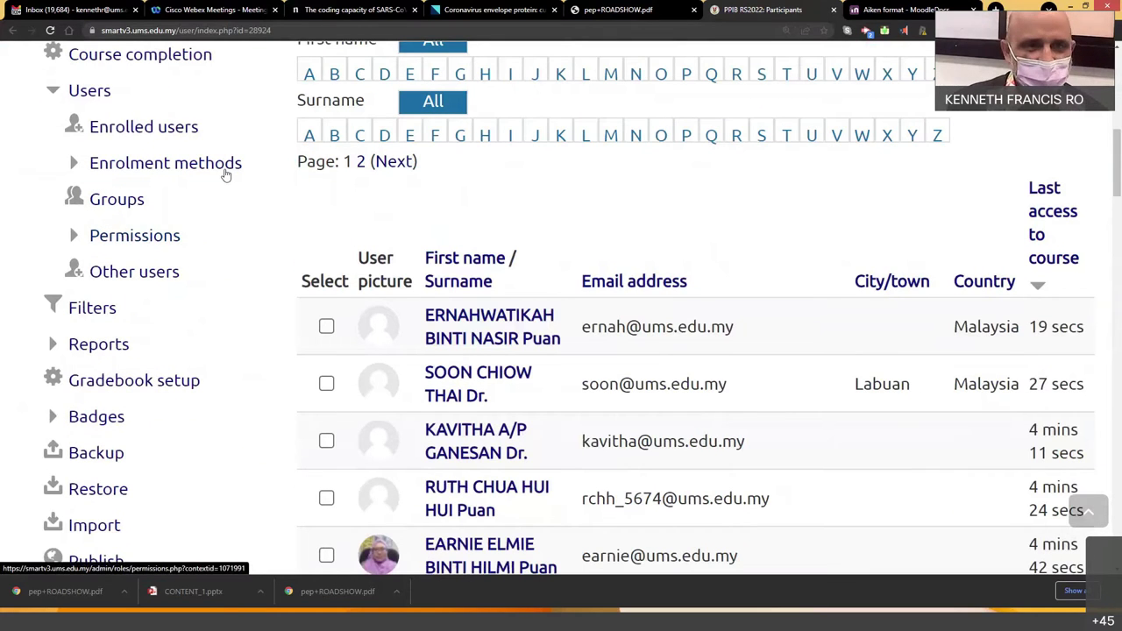
Go to the course's Groups page and open the Auto-create groups form.
click(119, 201)
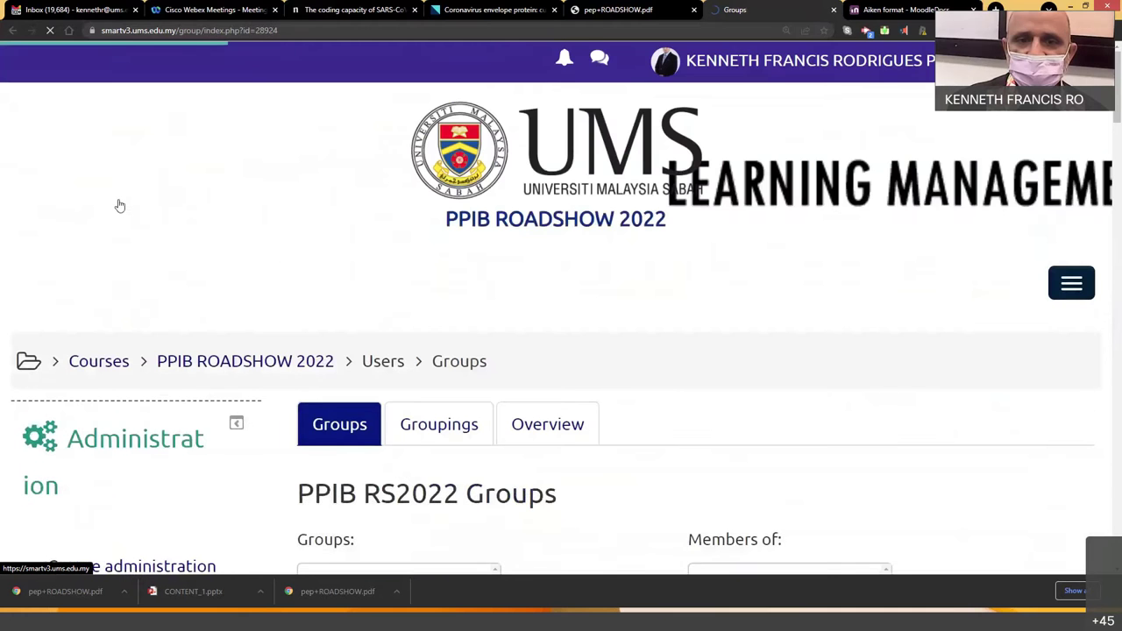
scroll(527, 315, down, 3)
scroll(552, 324, down, 1)
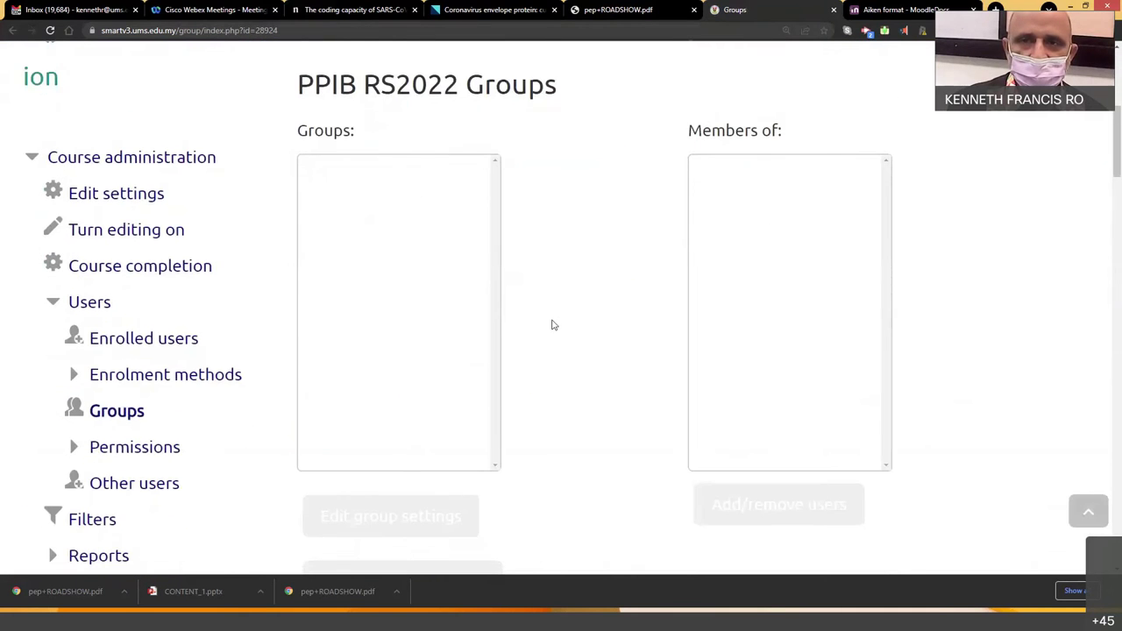
key(ctrl+minus)
scroll(546, 323, up, 5)
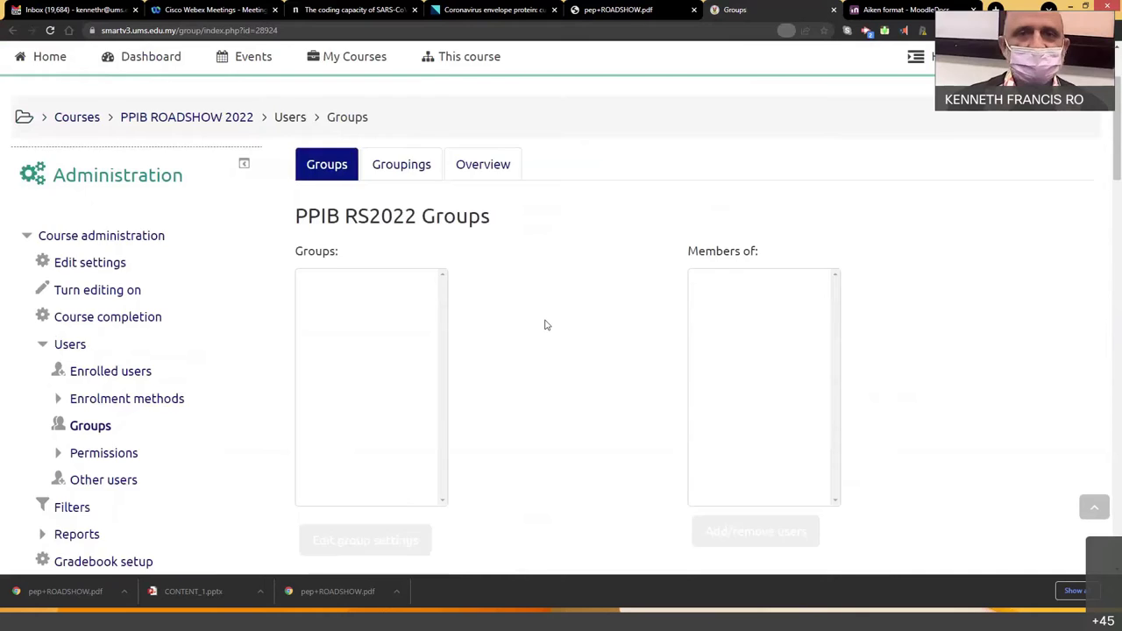
scroll(544, 325, up, 1)
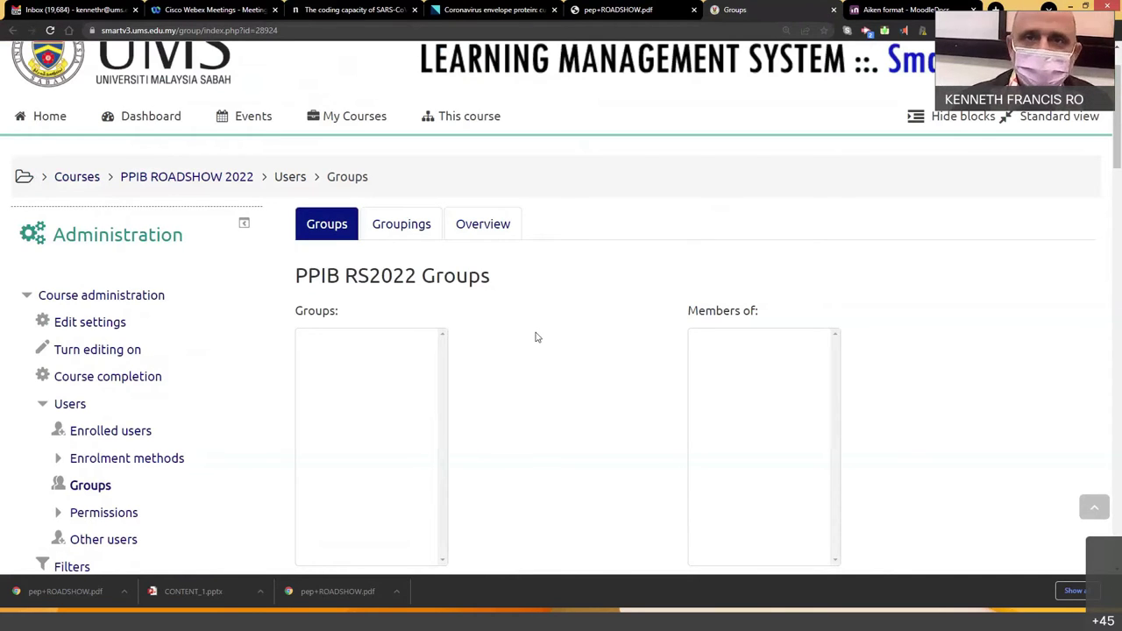
scroll(537, 337, down, 3)
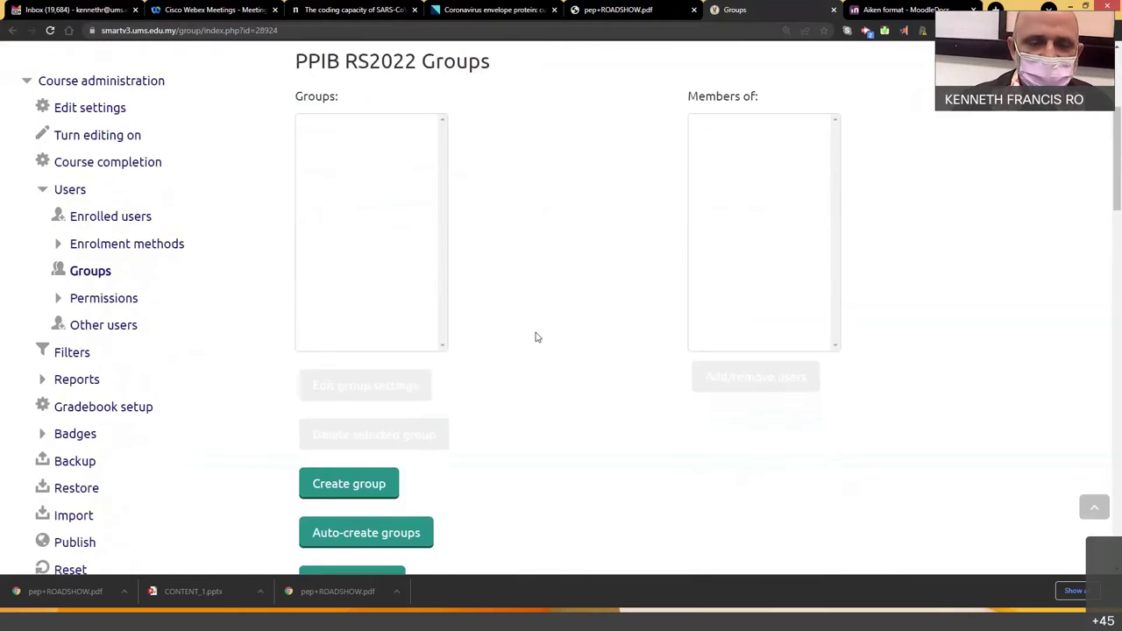
scroll(537, 336, down, 1)
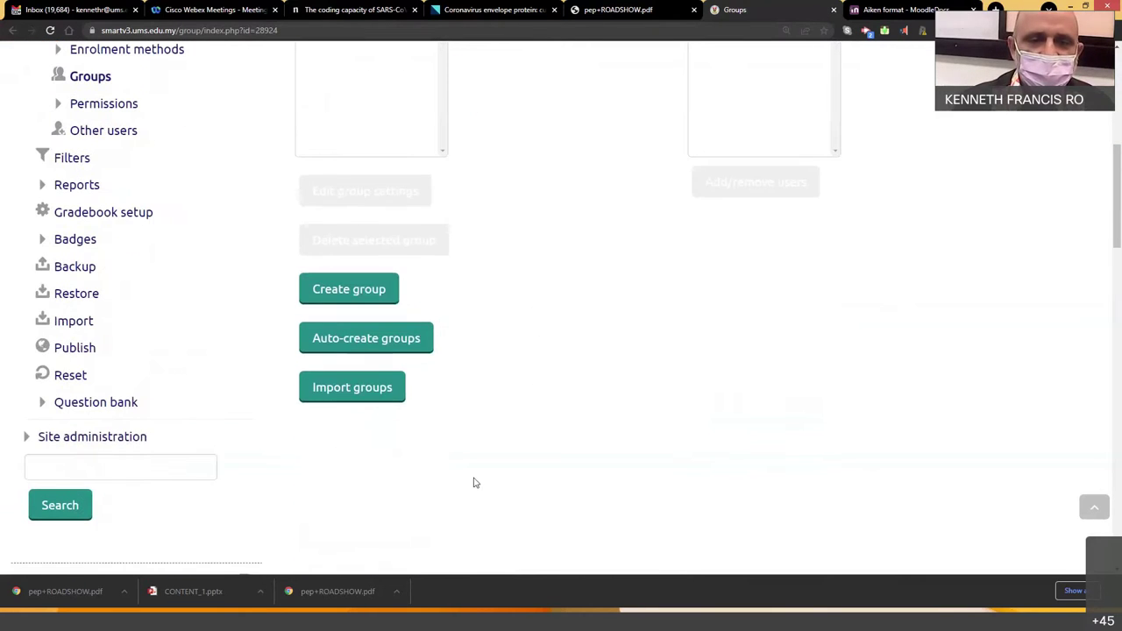
click(350, 343)
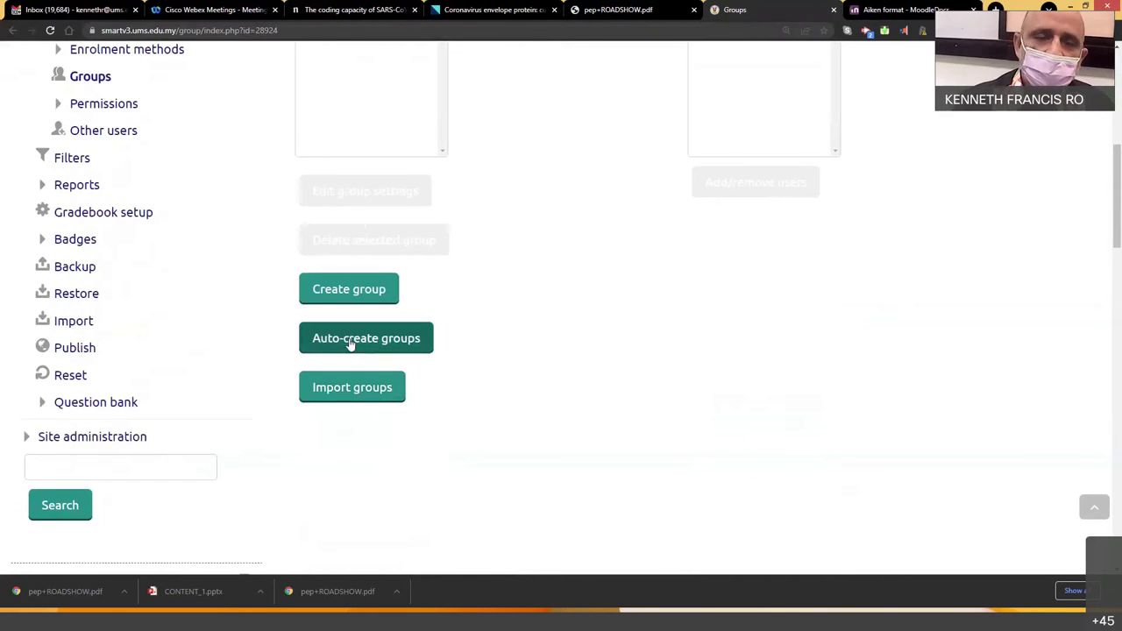
scroll(567, 370, down, 1)
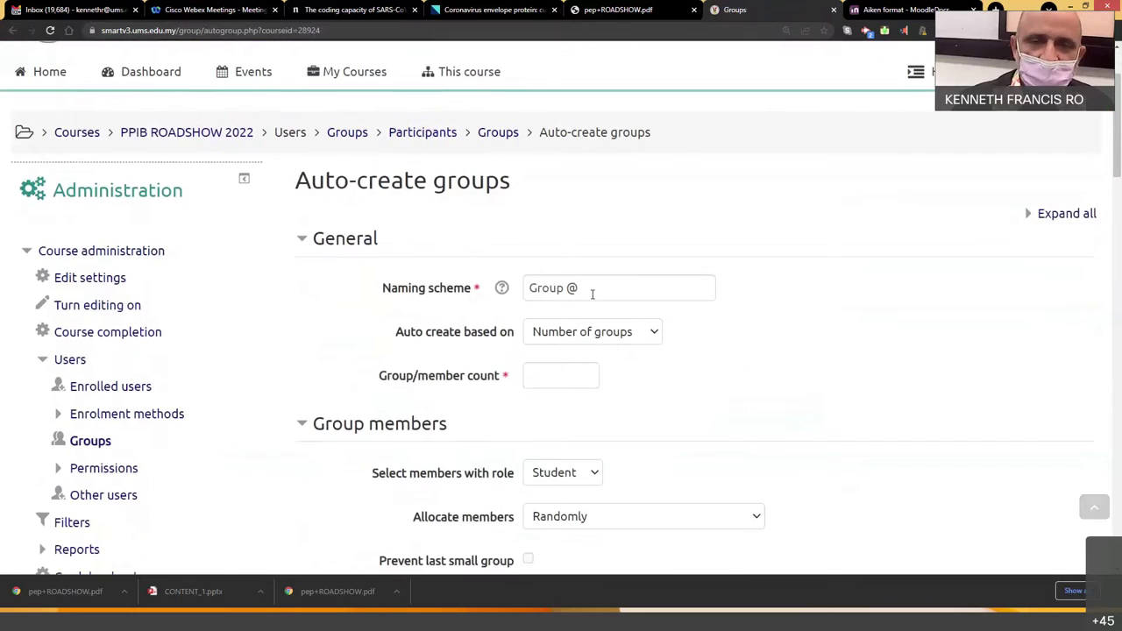
click(581, 288)
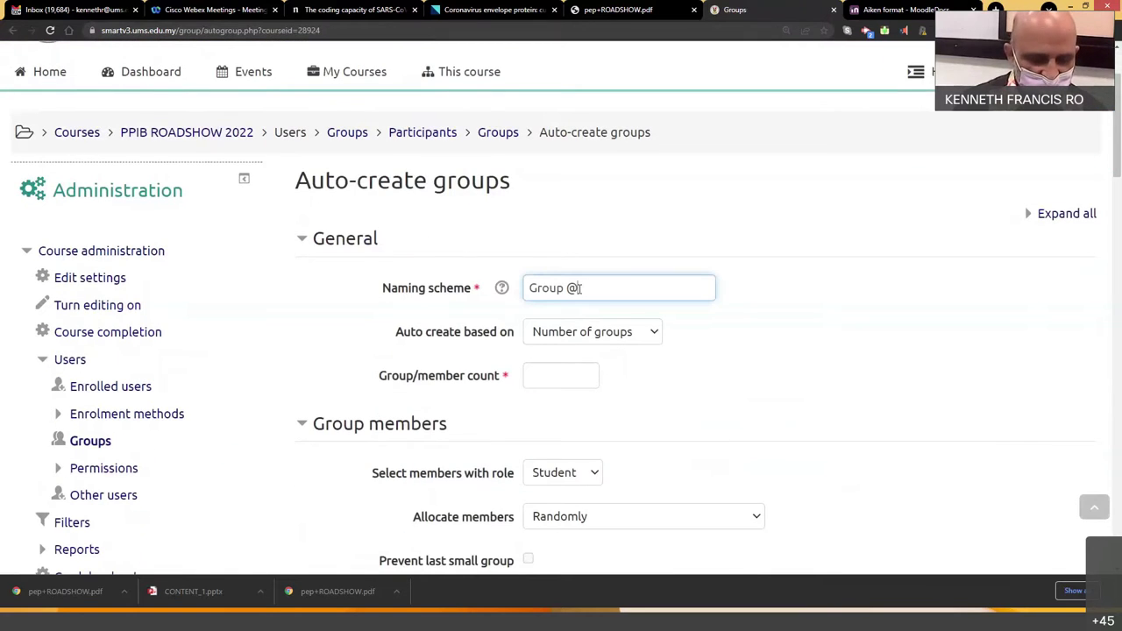
text(e)
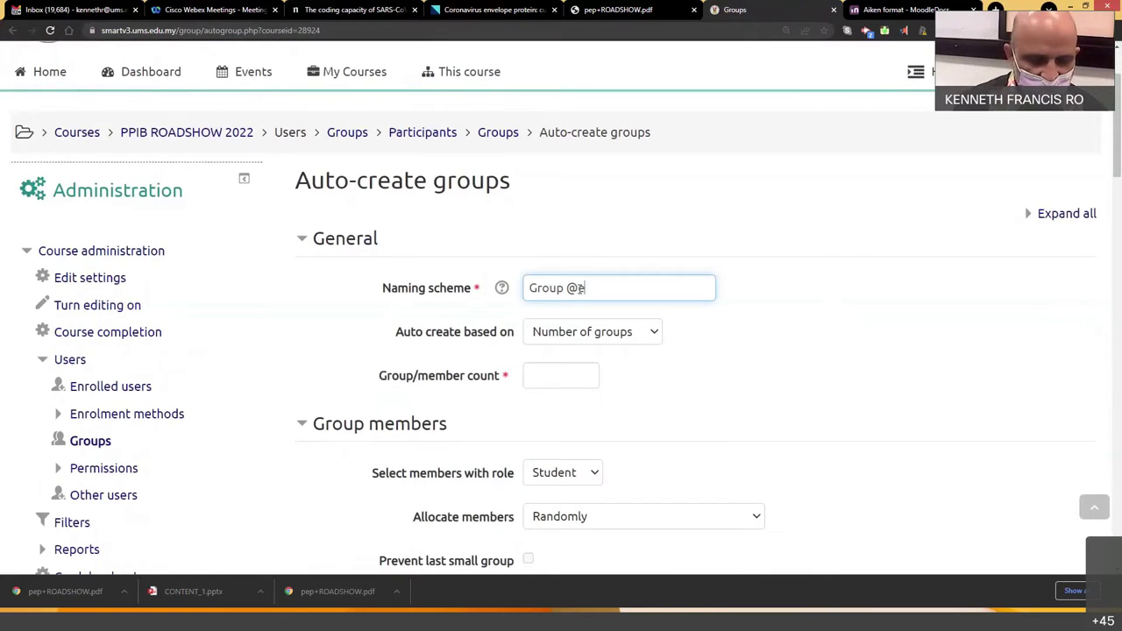
text(f)
key(BackSpace)
key(BackSpace)
text(EFL)
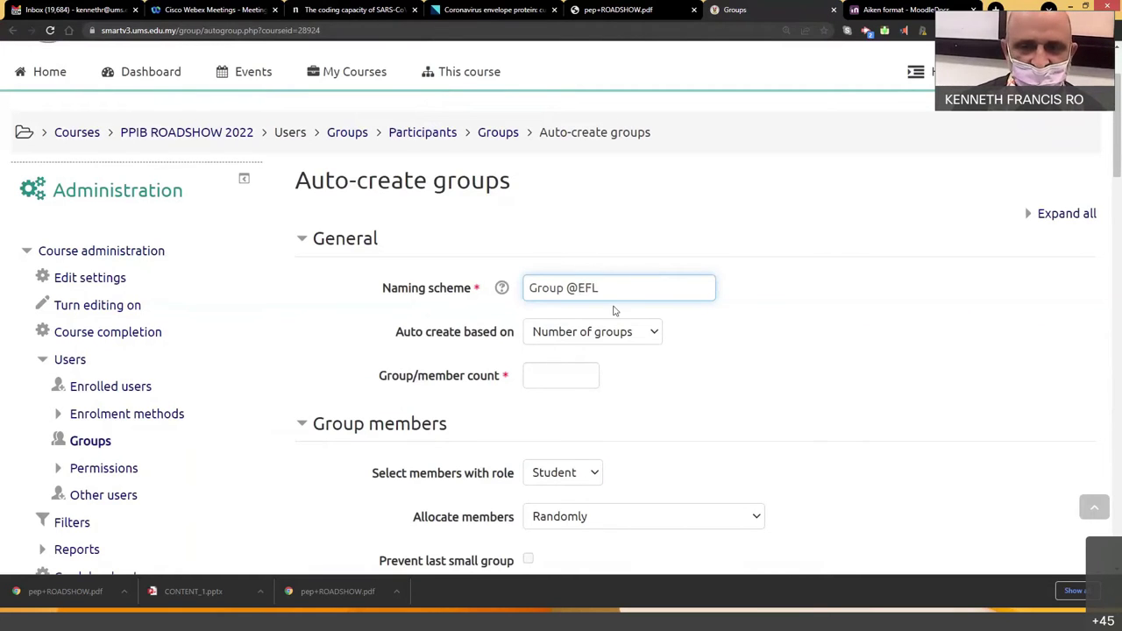
click(615, 338)
click(615, 338)
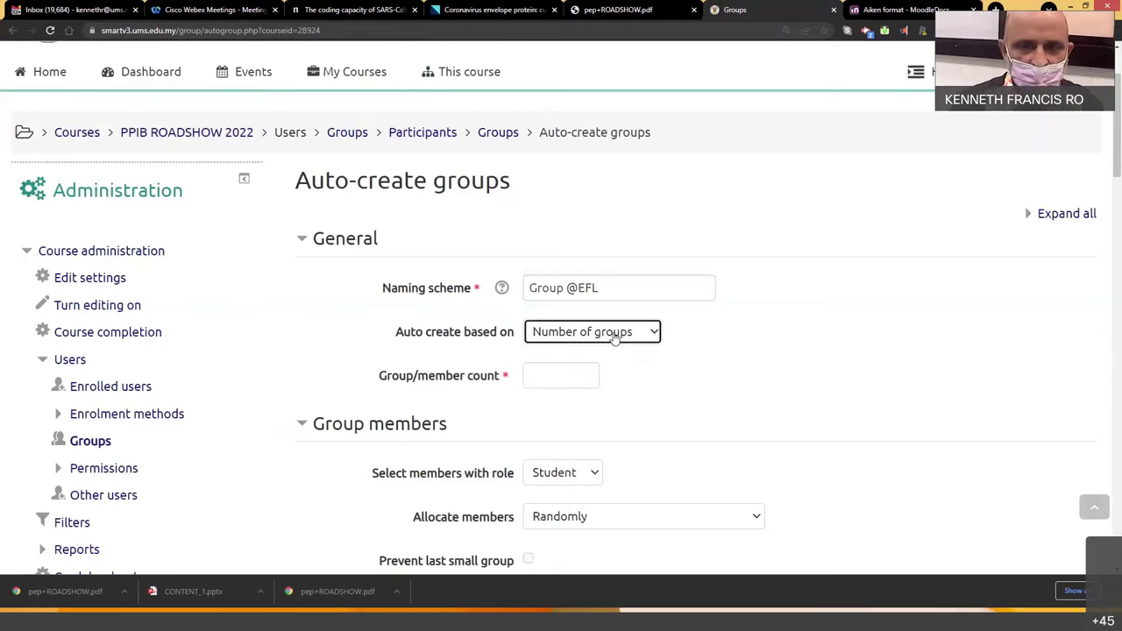
Set the group count to 5, keep random member allocation, and submit.
click(558, 386)
scroll(609, 293, down, 1)
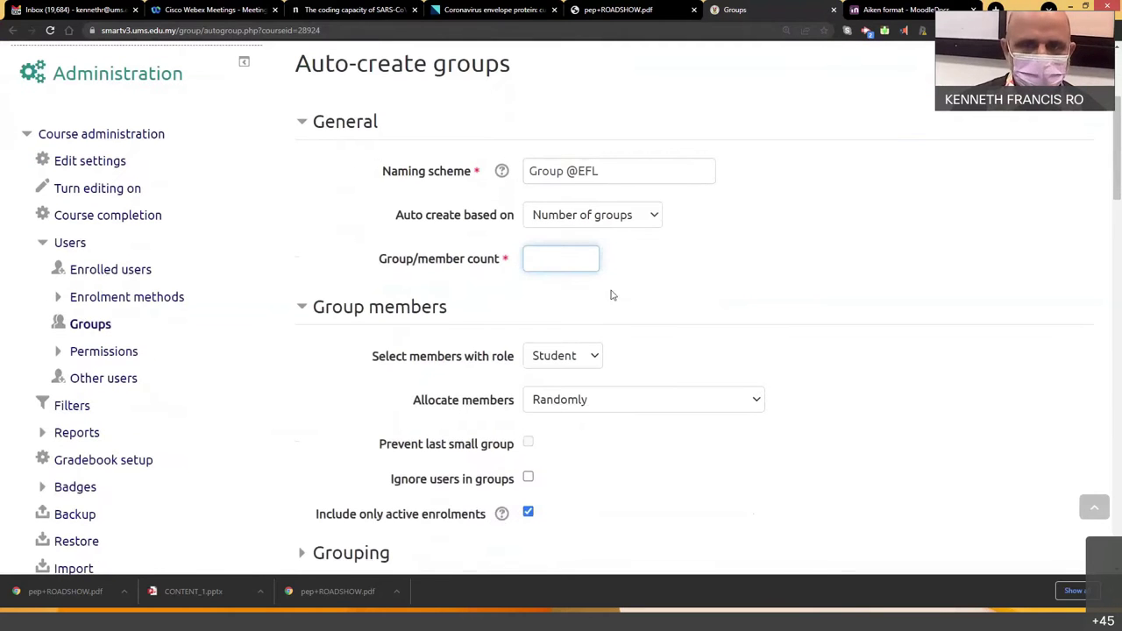
text(3)
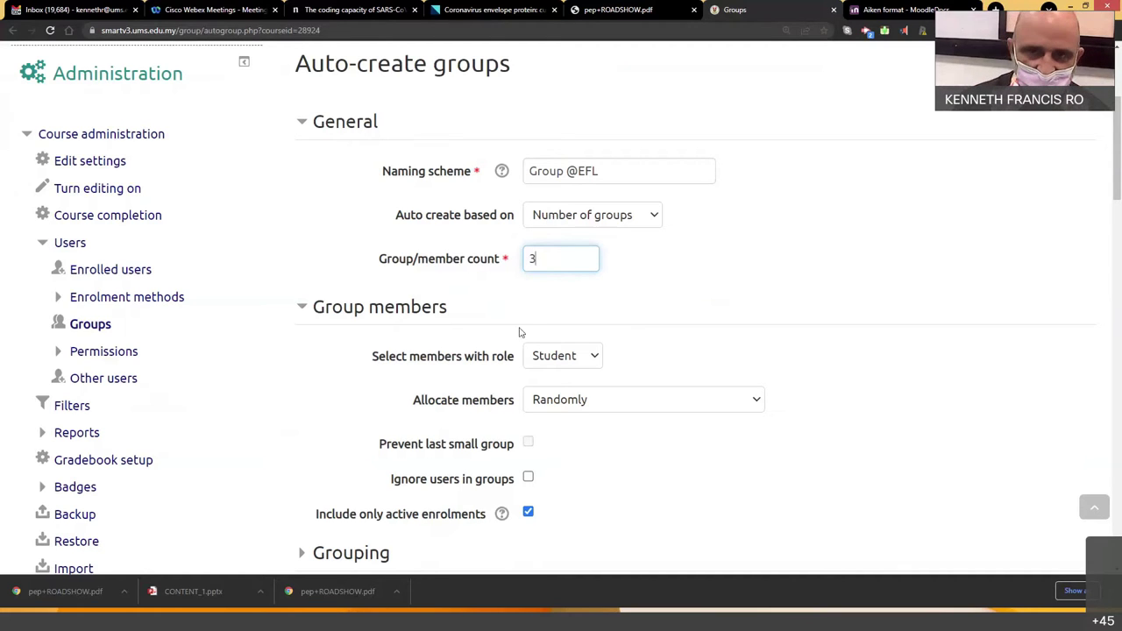
double_click(530, 259)
text(5)
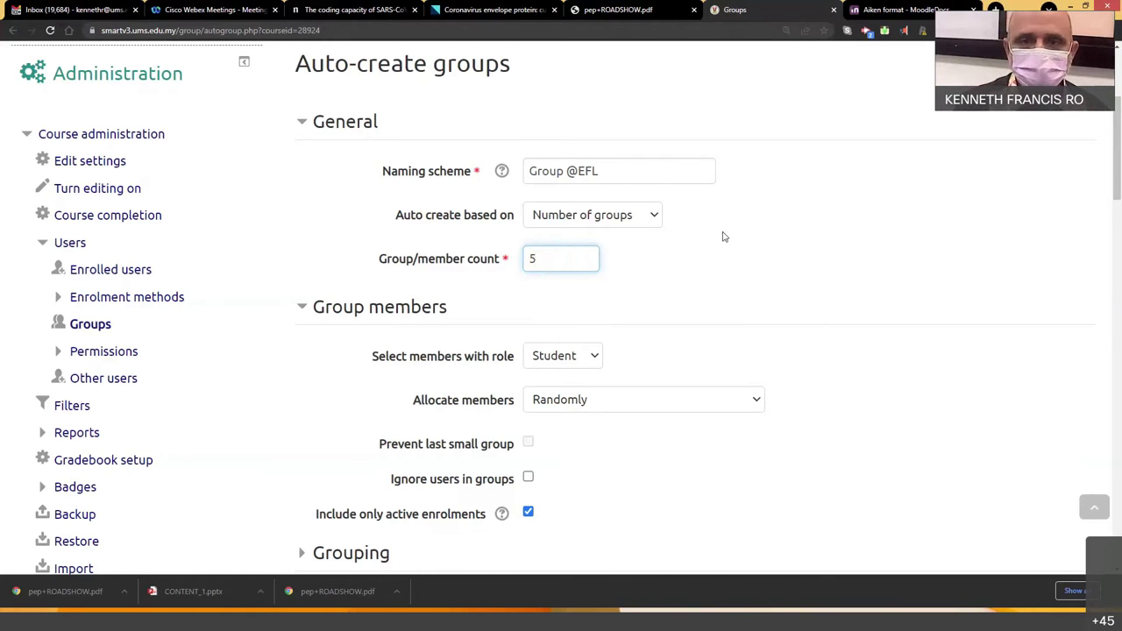
scroll(719, 239, down, 1)
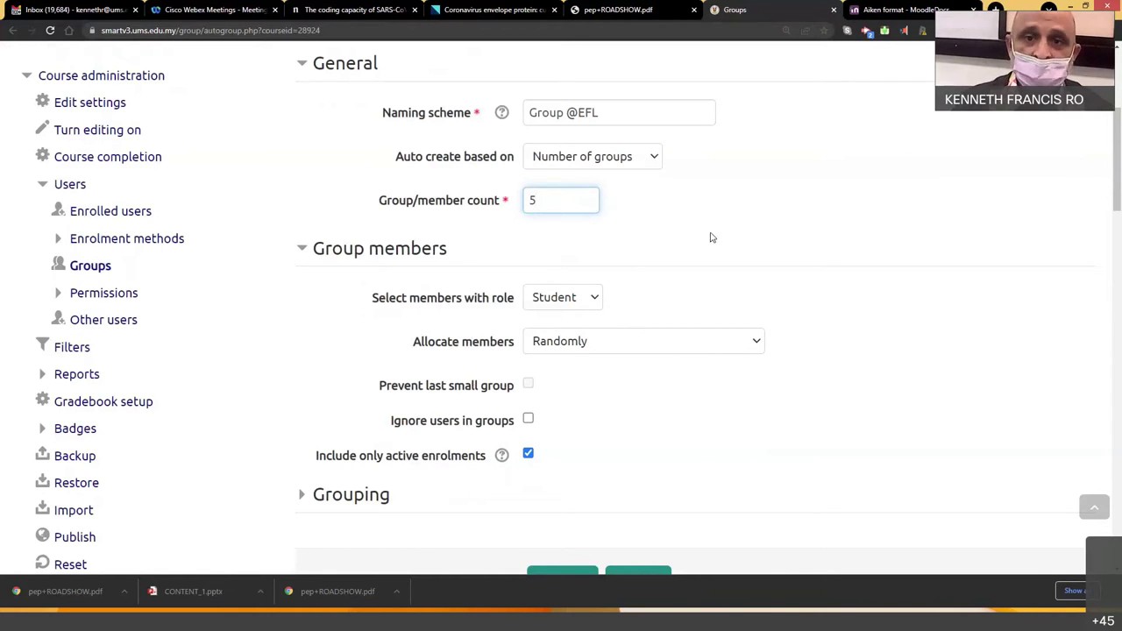
scroll(712, 237, down, 2)
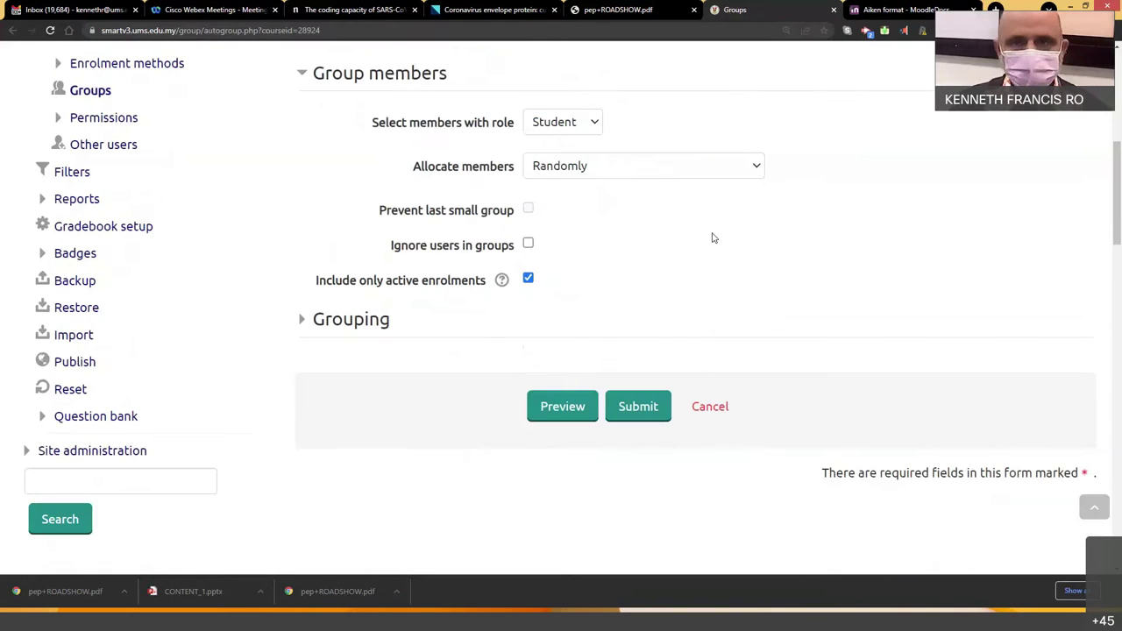
click(602, 169)
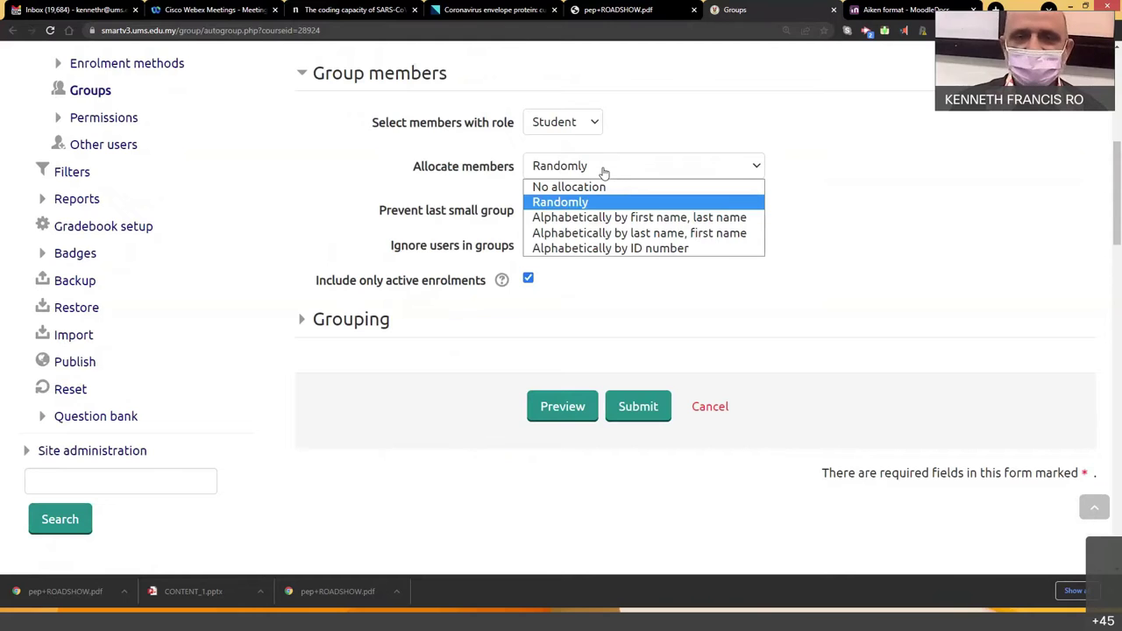
click(603, 201)
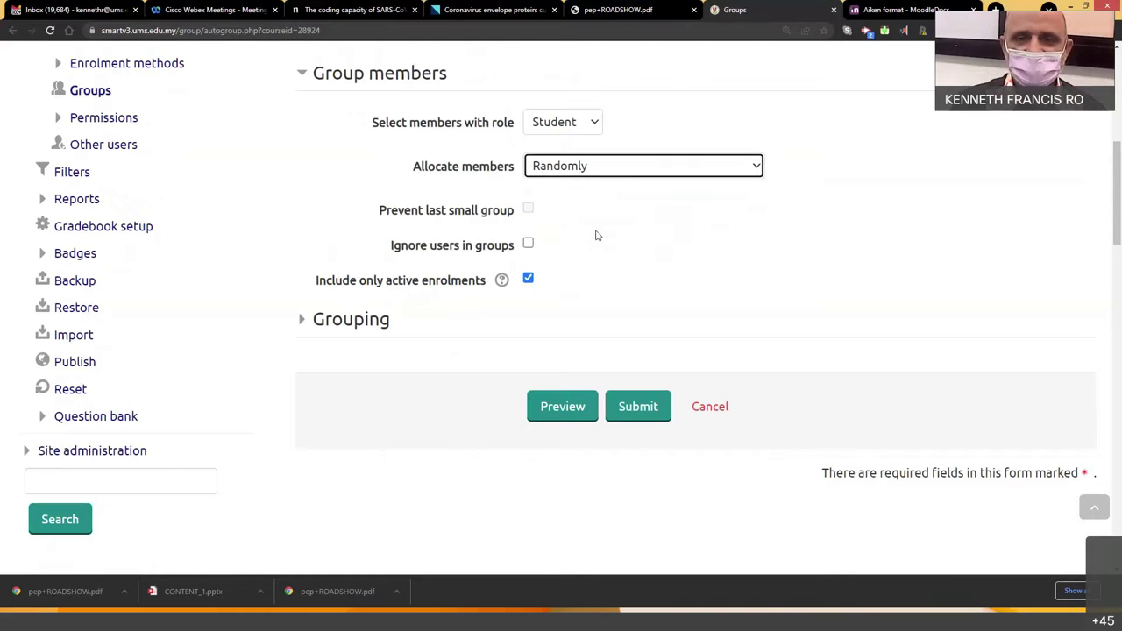
click(639, 408)
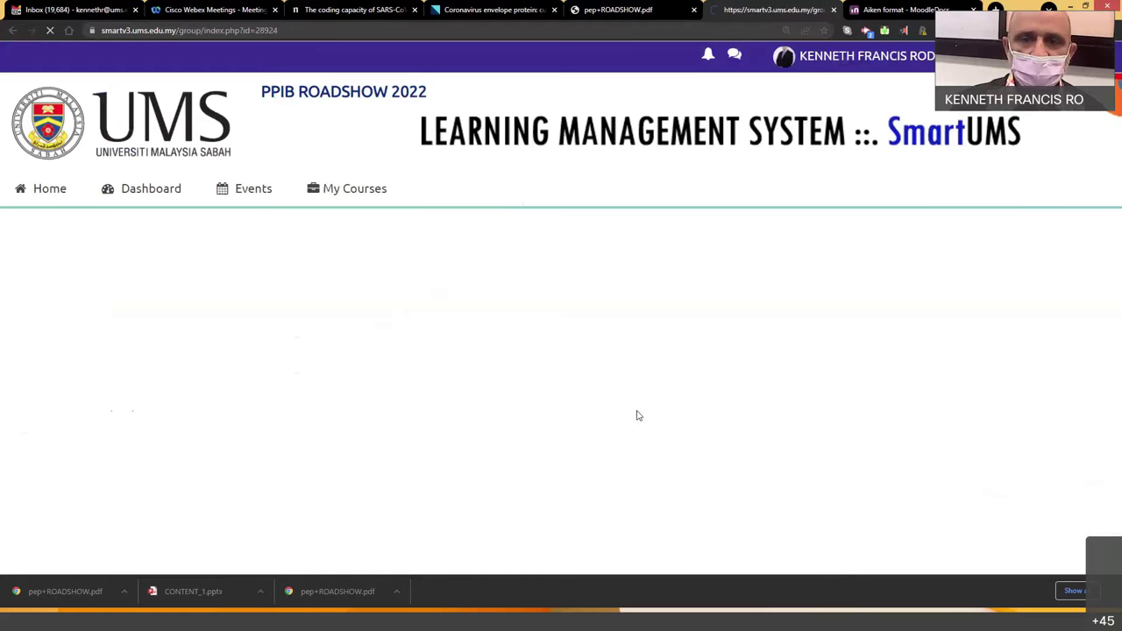
scroll(586, 363, down, 2)
scroll(593, 352, down, 1)
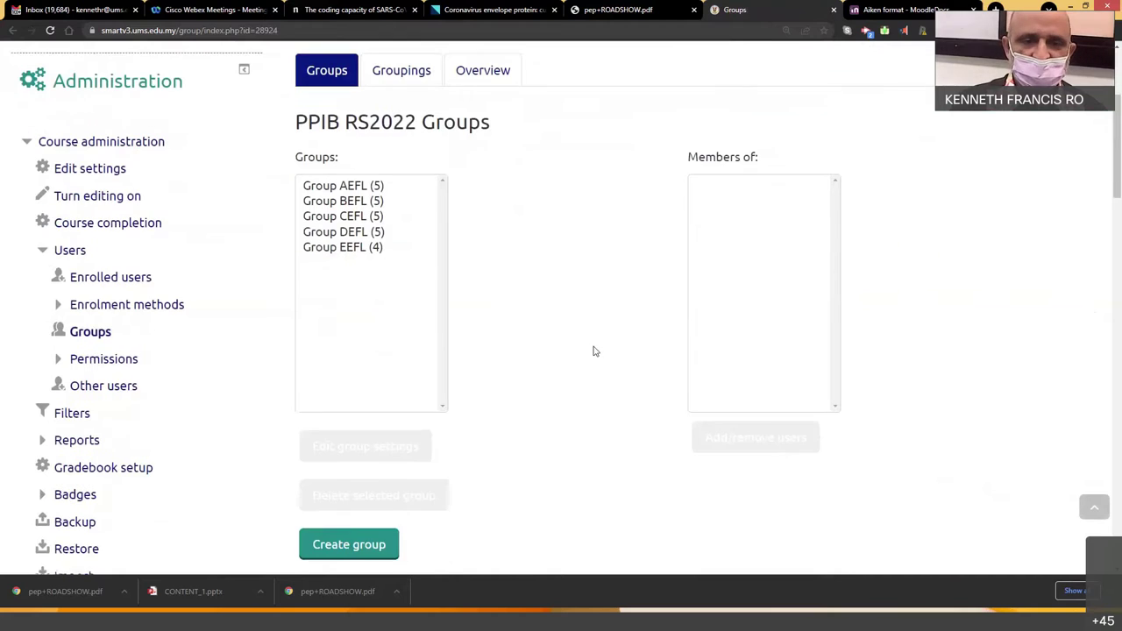
click(345, 181)
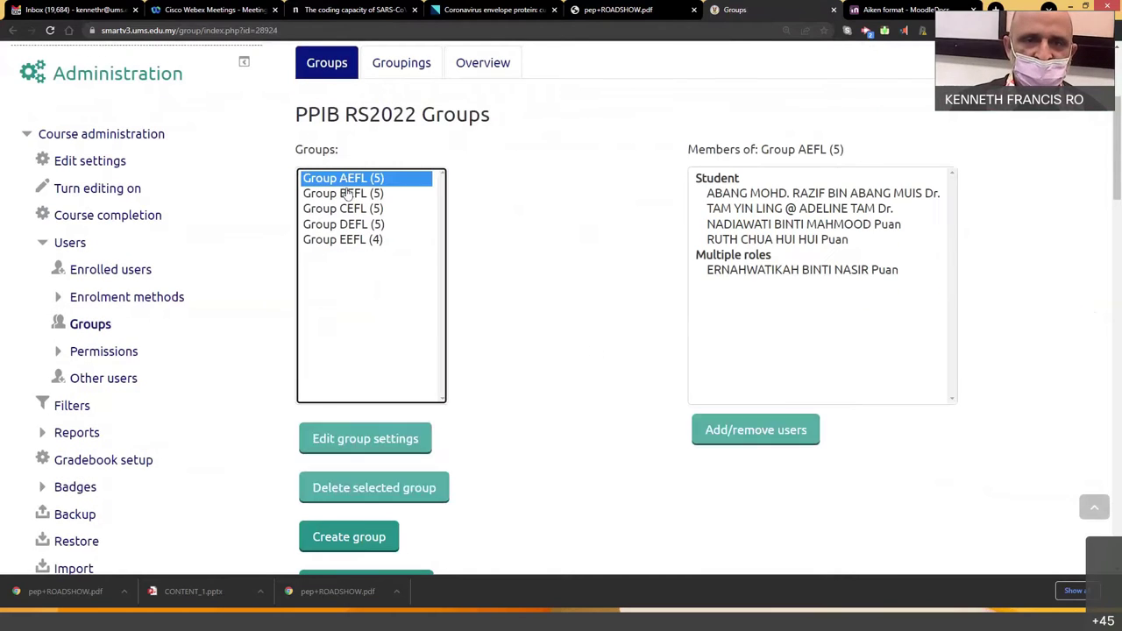
click(354, 195)
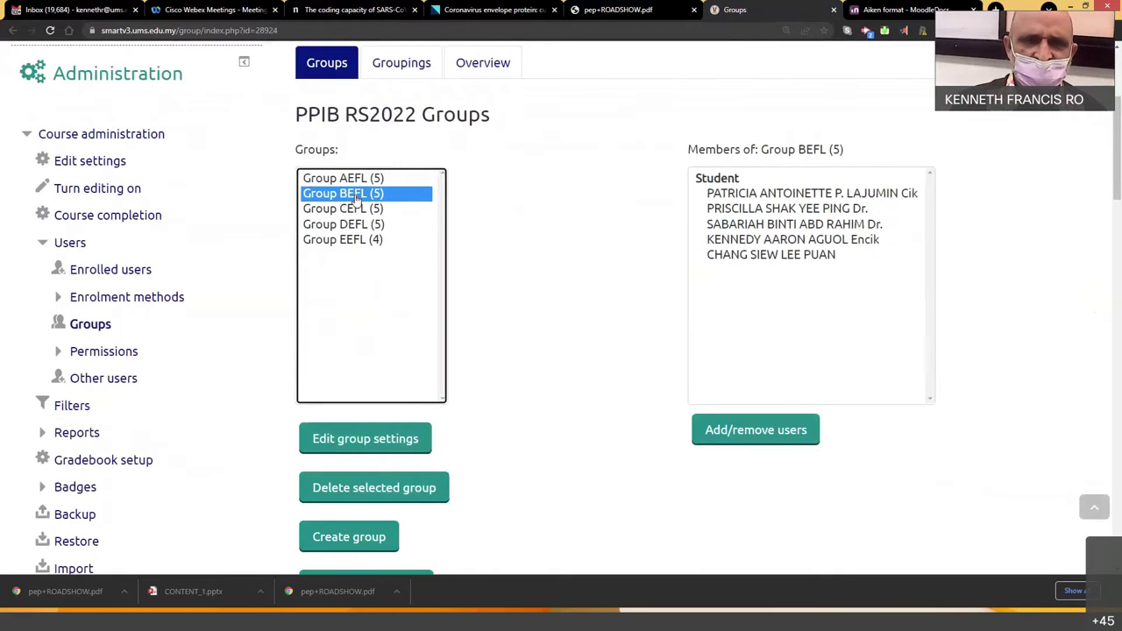
click(356, 211)
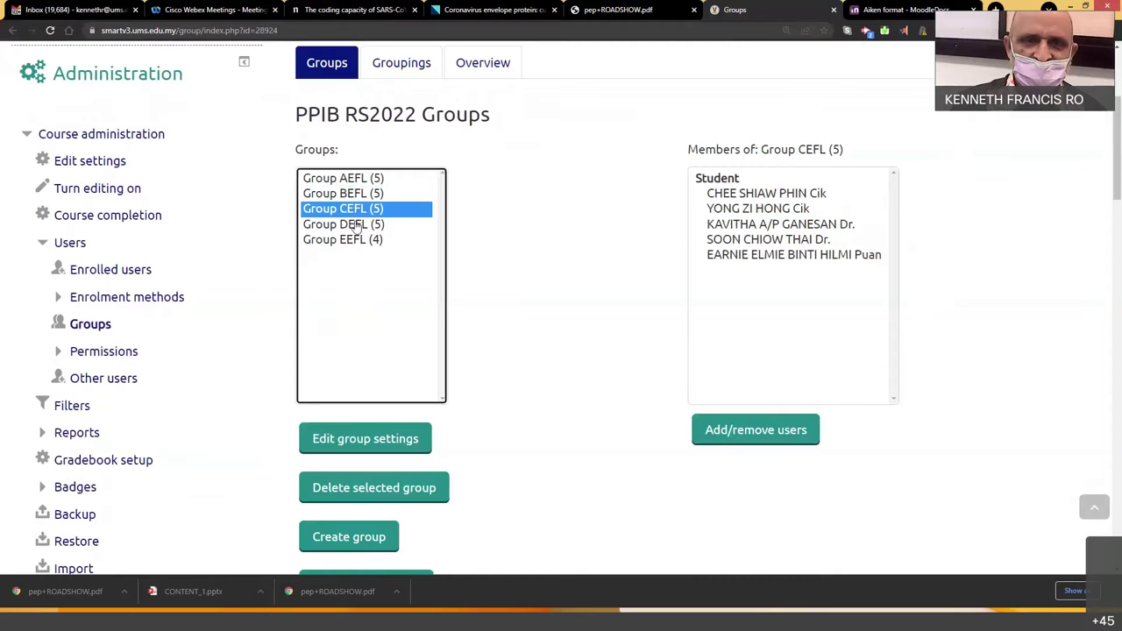
click(358, 226)
click(355, 242)
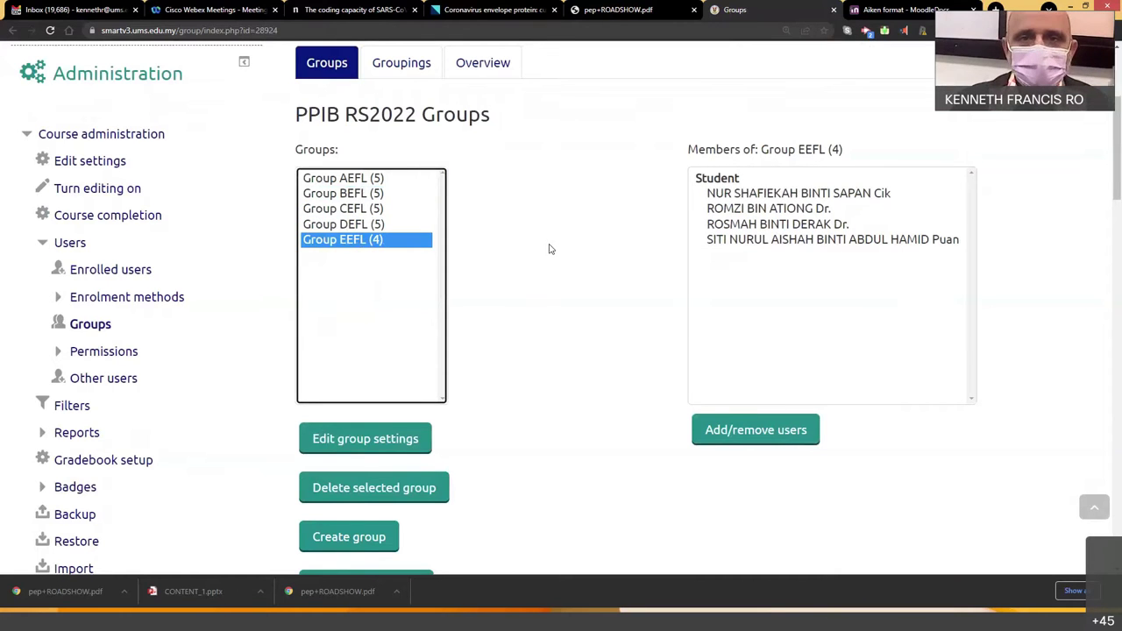
scroll(547, 260, down, 3)
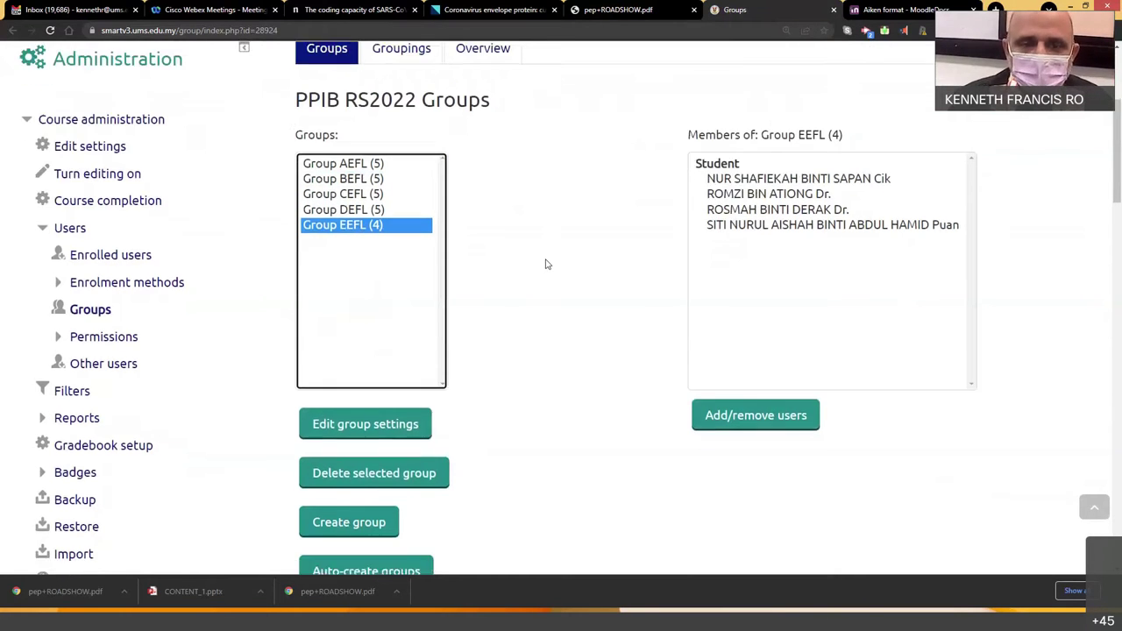
scroll(545, 264, up, 5)
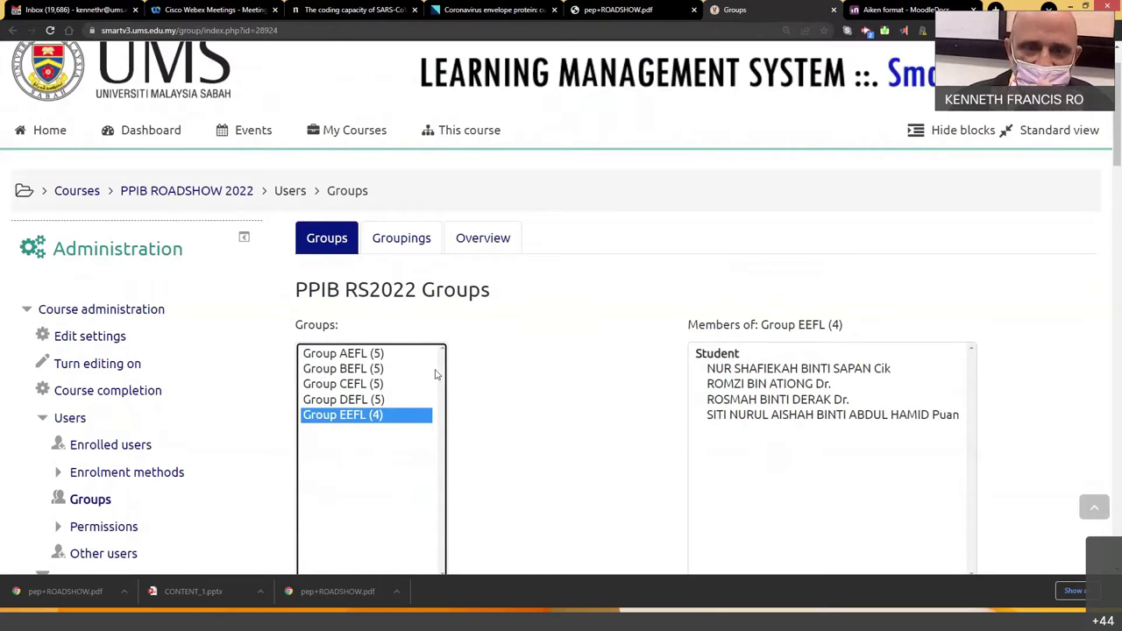
click(365, 354)
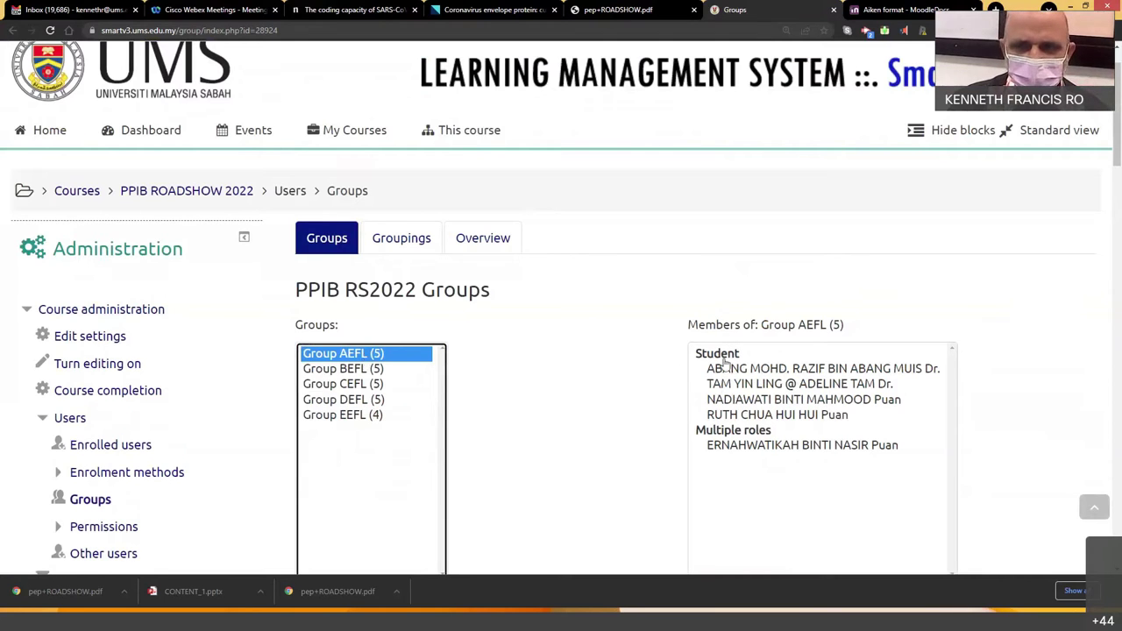
click(356, 370)
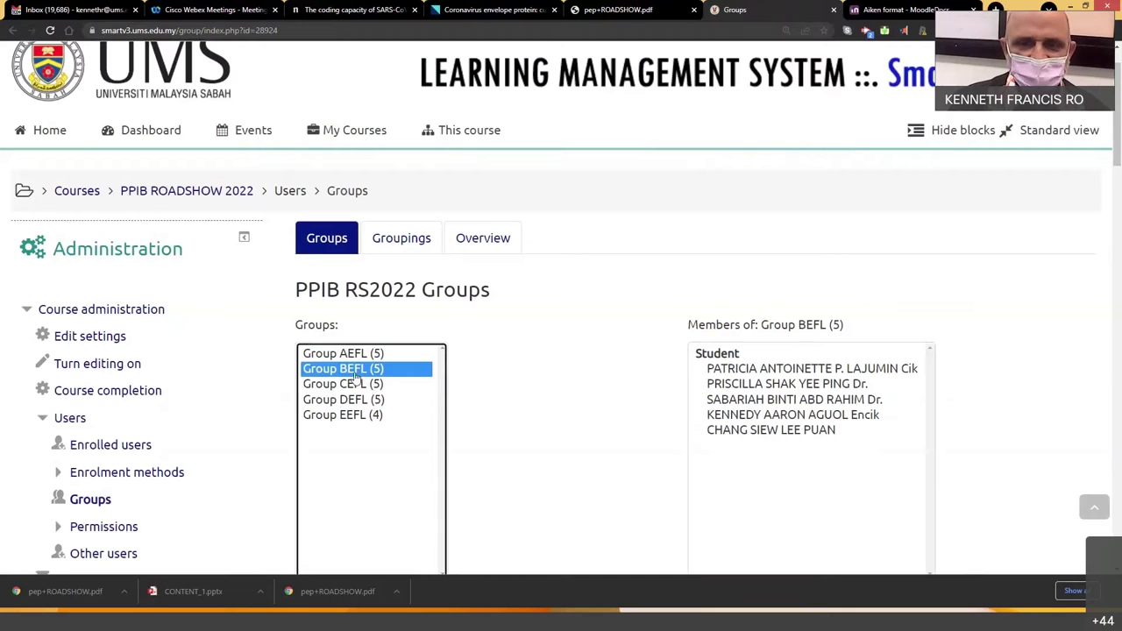
click(341, 353)
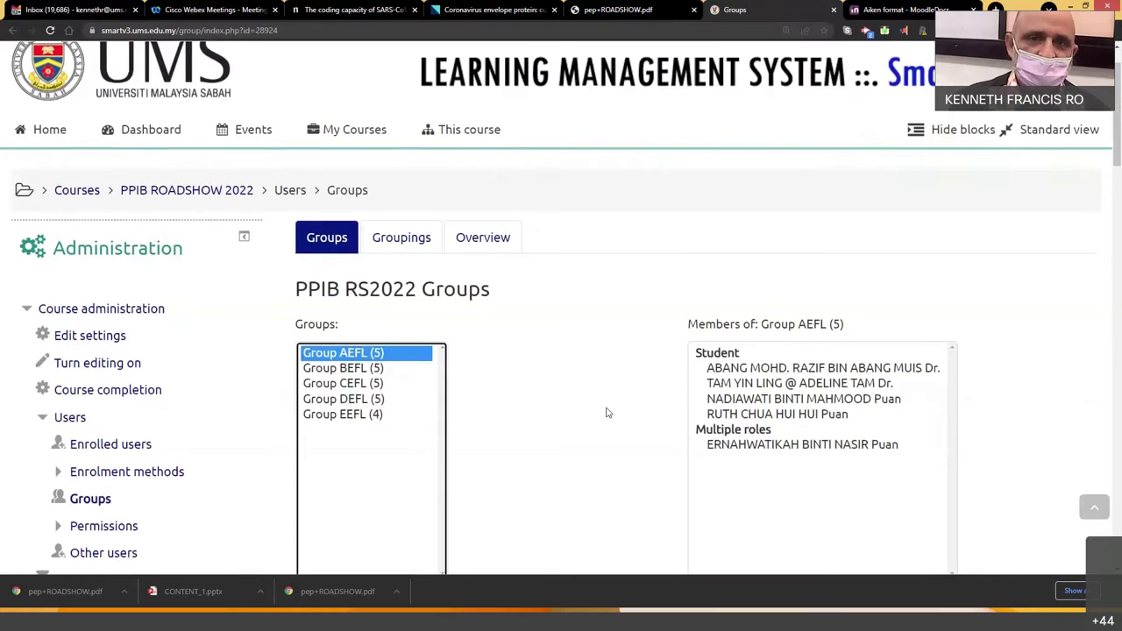
scroll(605, 413, down, 2)
scroll(609, 411, up, 3)
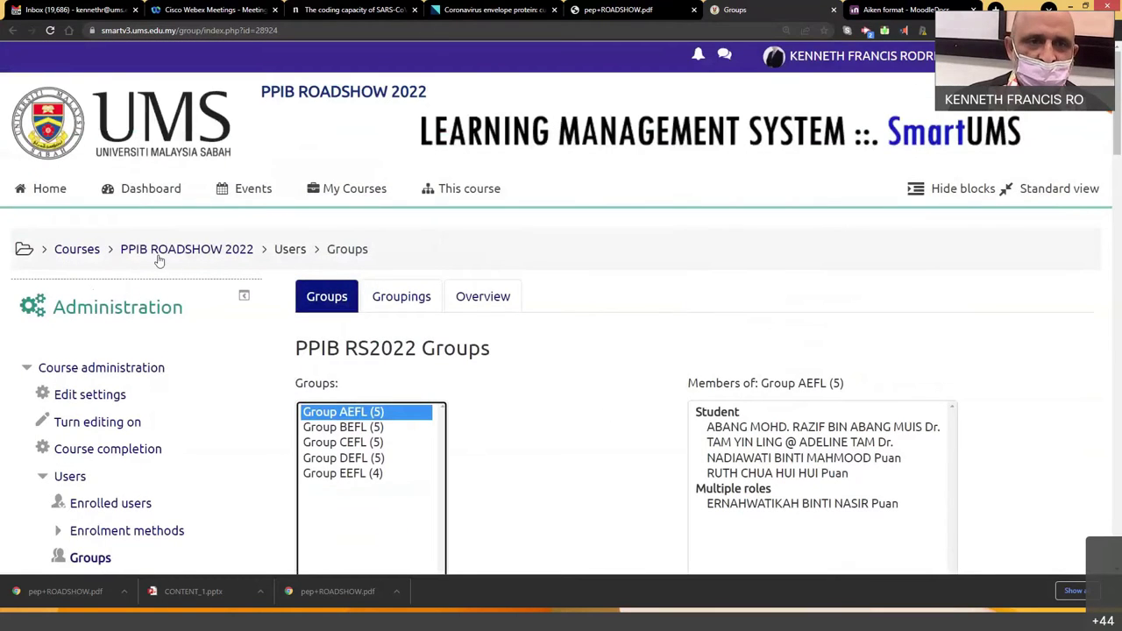
scroll(251, 333, down, 2)
scroll(205, 350, up, 2)
scroll(206, 354, down, 2)
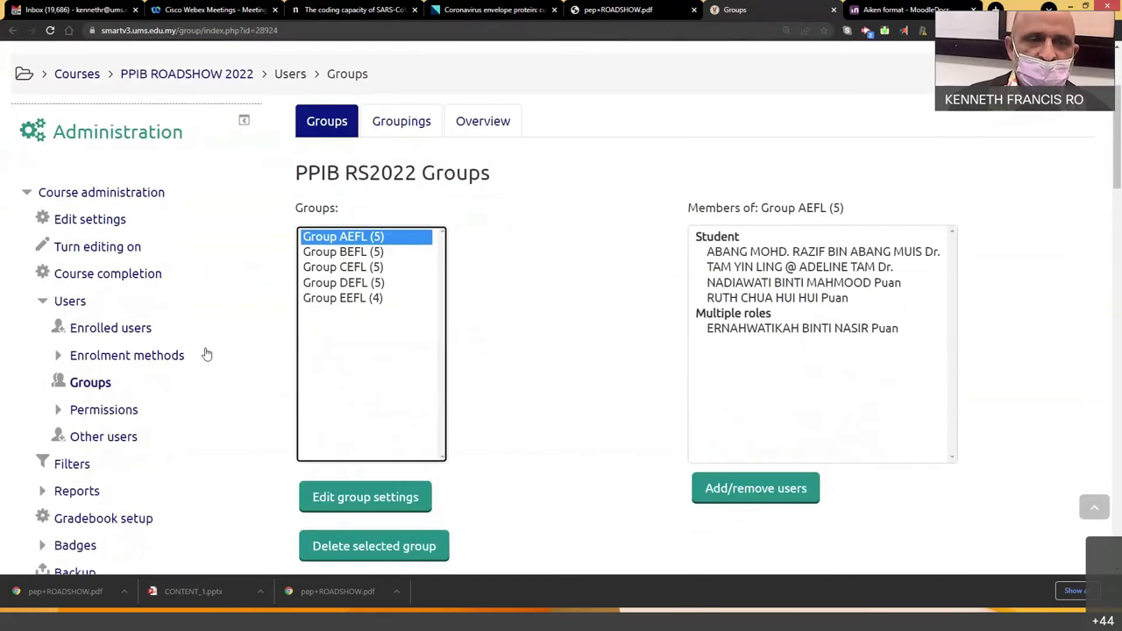
scroll(206, 355, up, 1)
click(42, 418)
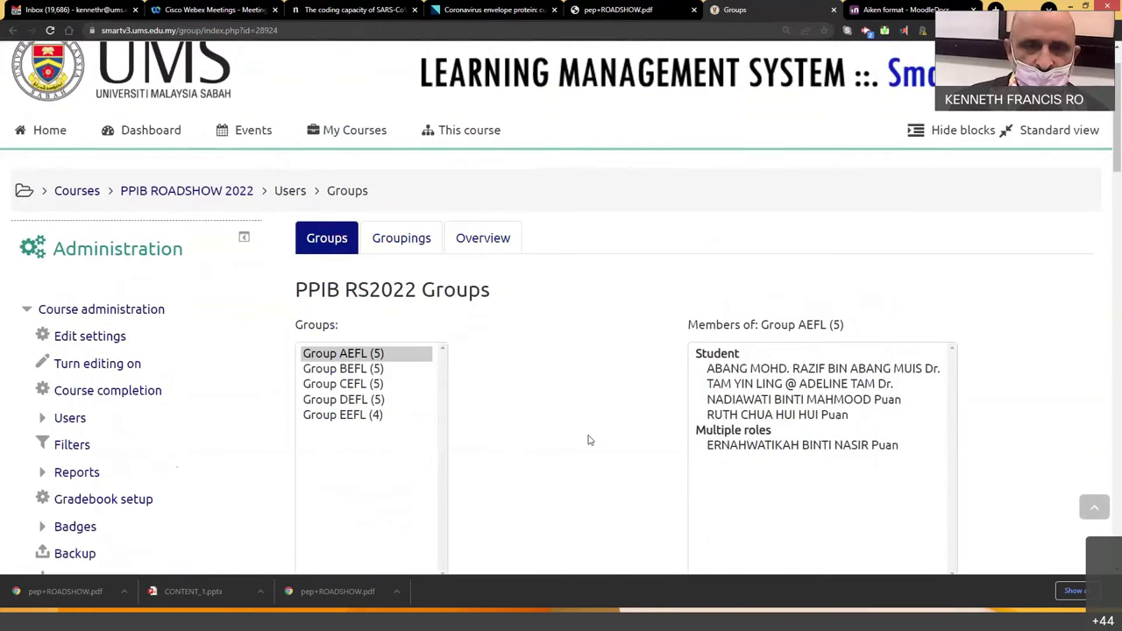
Zoom out, check the Participants list, return to PPIB ROADSHOW 2022 and turn editing on.
key(ctrl+minus)
key(ctrl+minus)
mouse_move(337, 106)
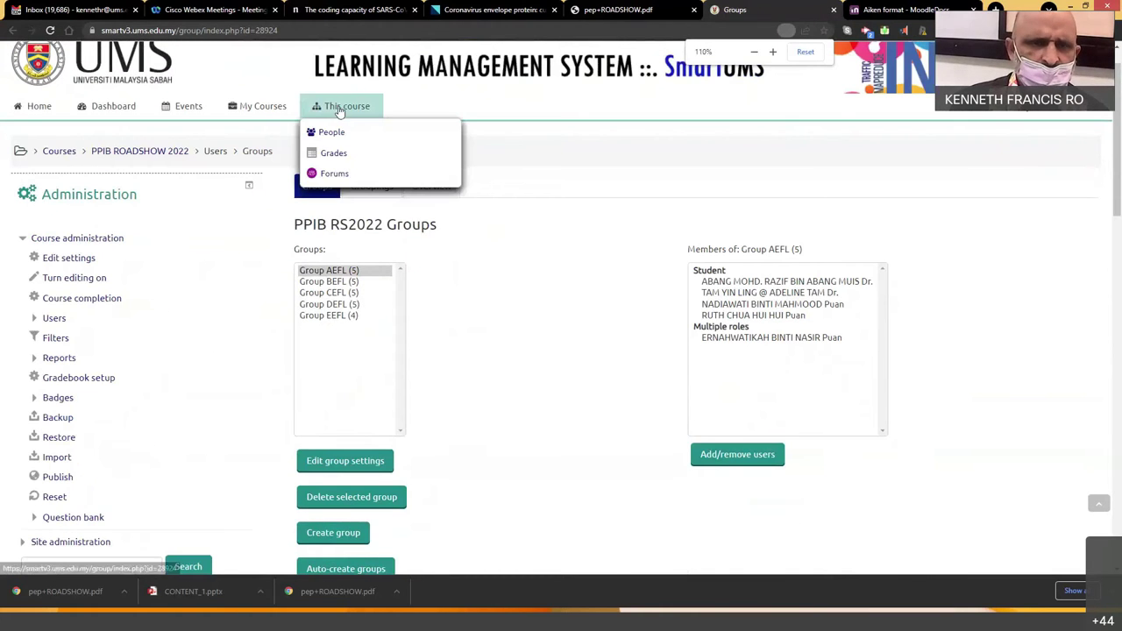
click(343, 132)
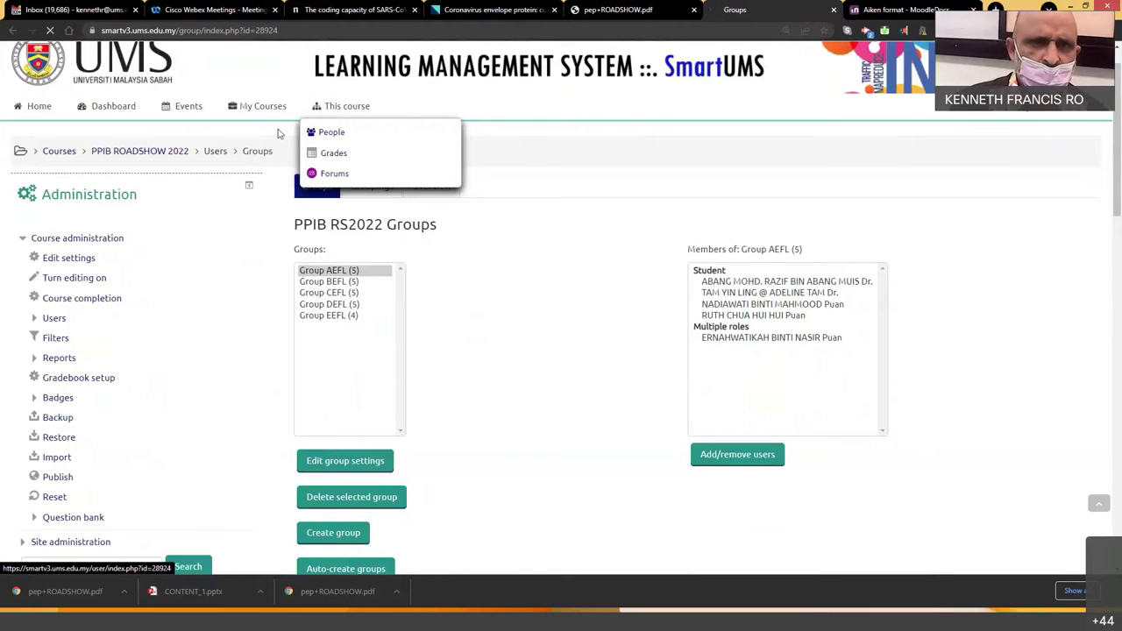
click(141, 193)
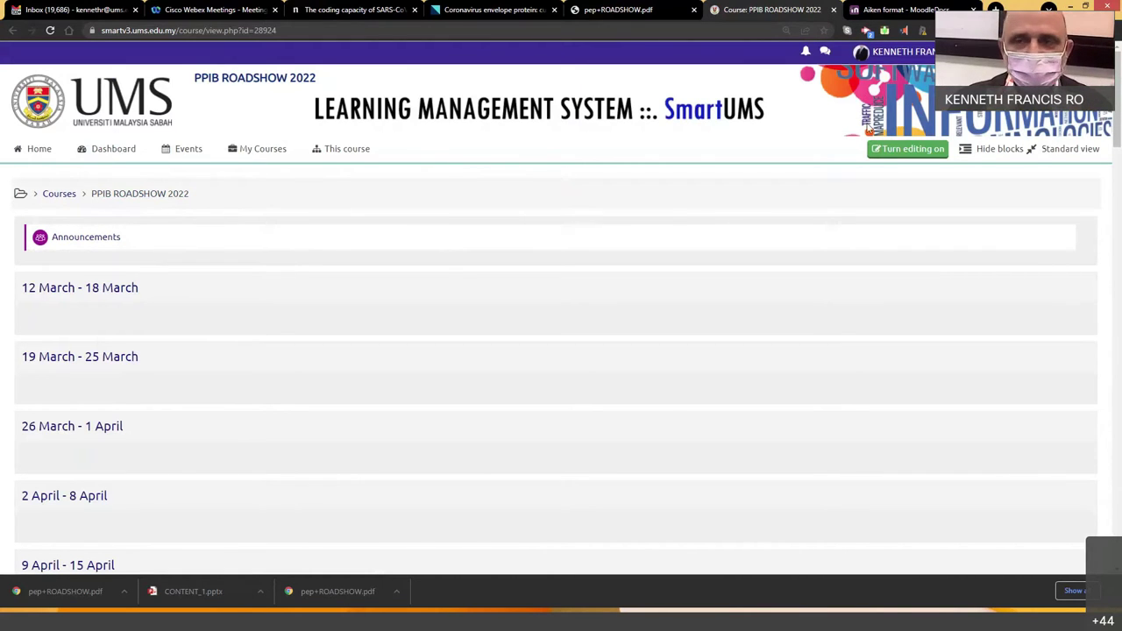
click(900, 153)
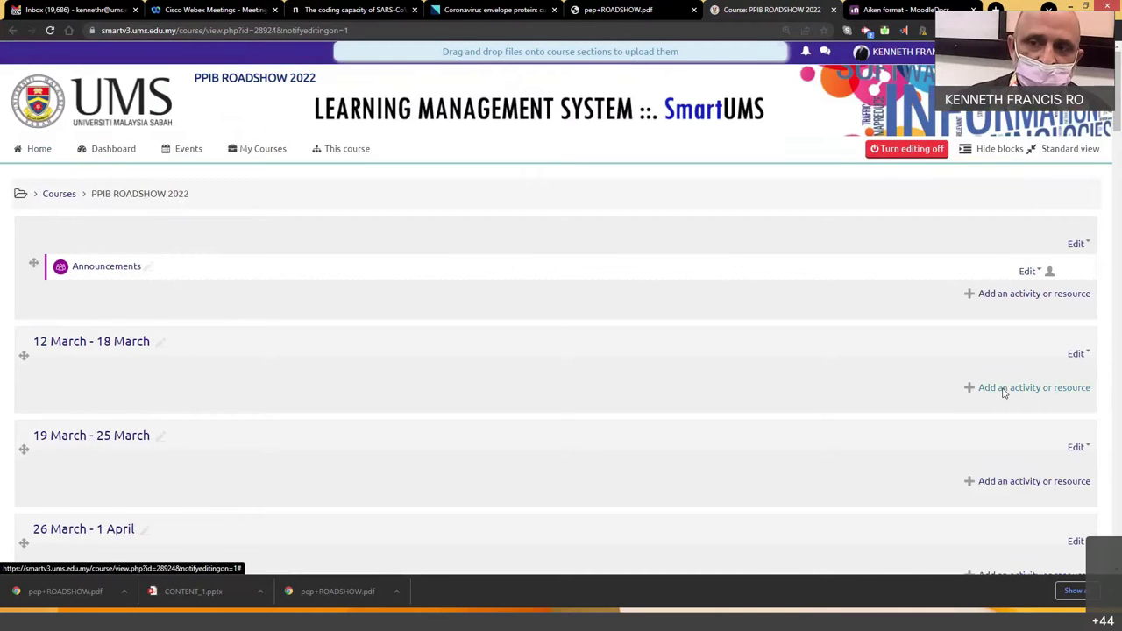
Add a Group self-selection activity to the 12 March - 18 March week.
click(1004, 392)
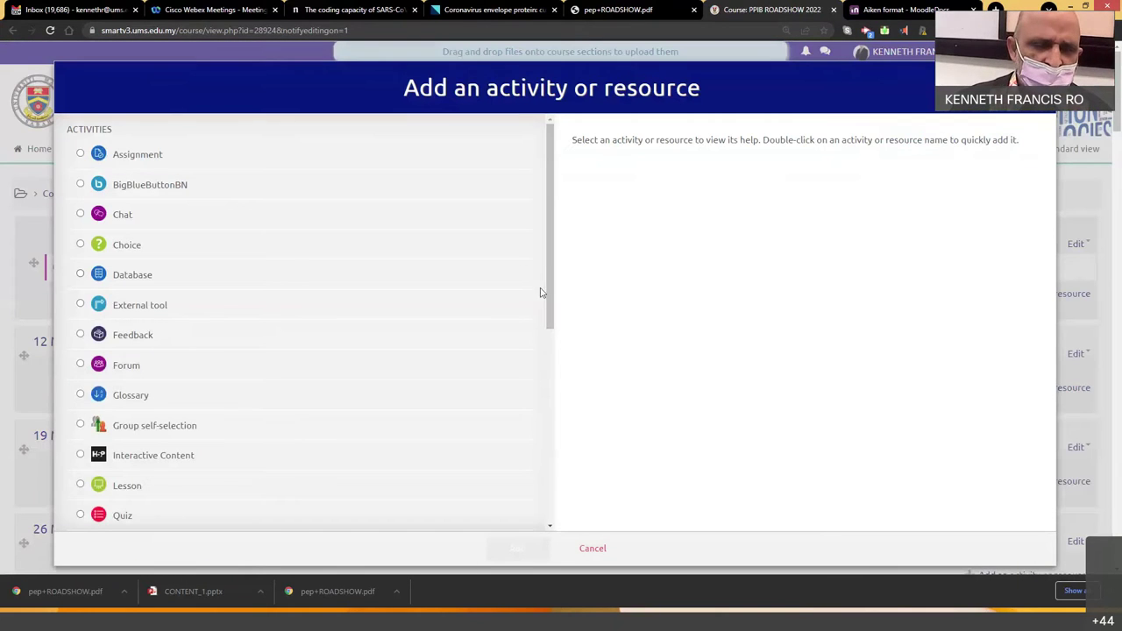
drag(554, 275, 554, 368)
click(80, 260)
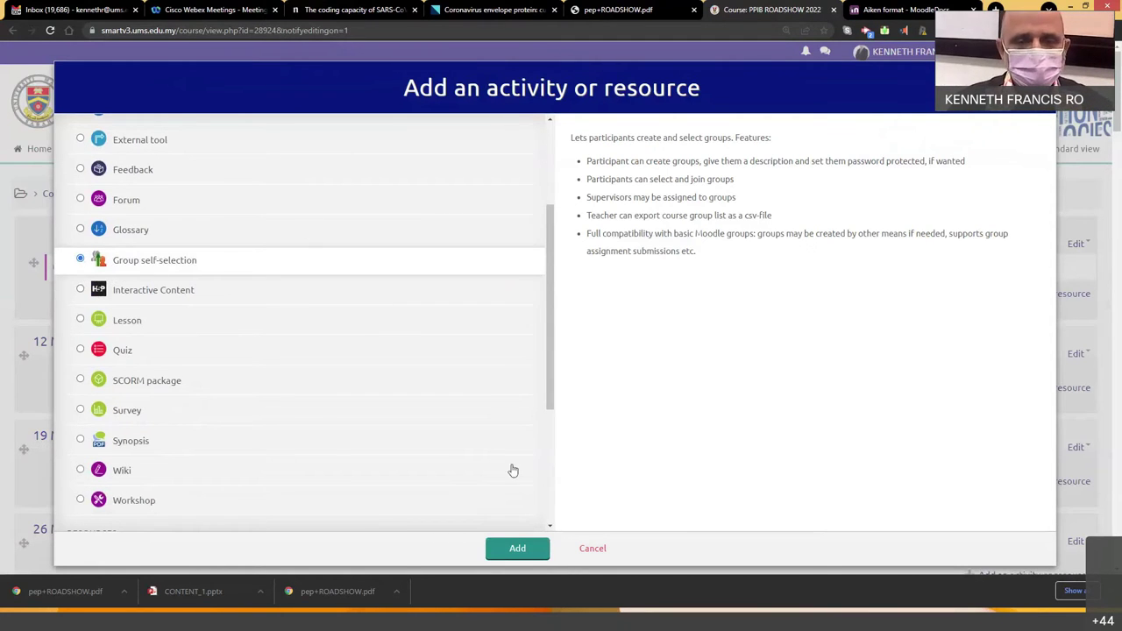
click(519, 549)
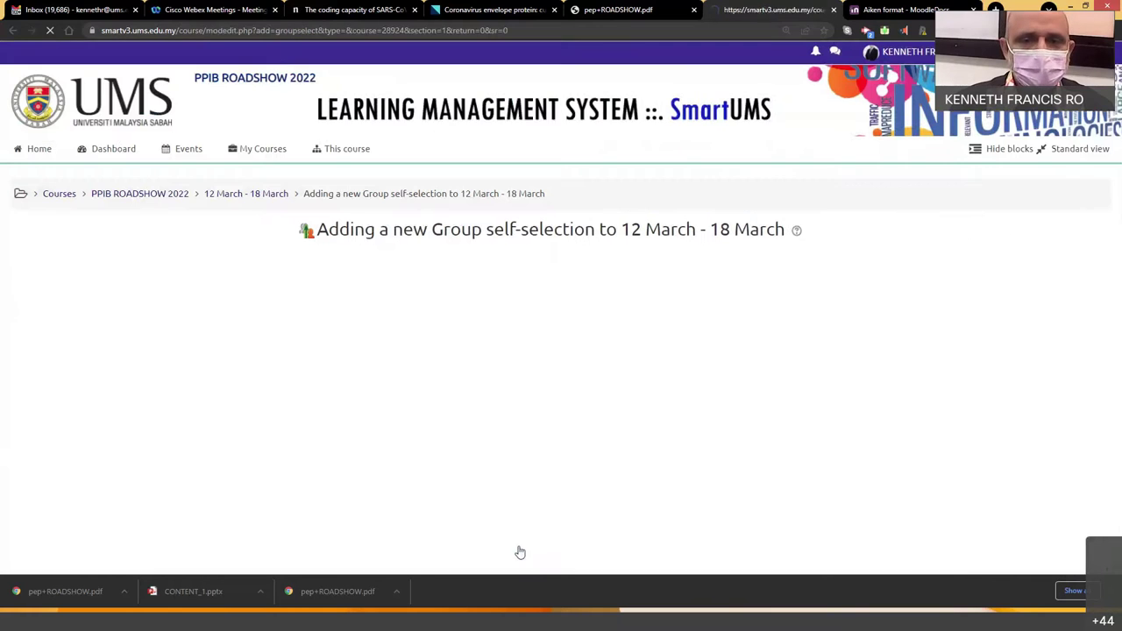
Name the activity ENGLISH LANGUAGE SYNTAX.
click(483, 308)
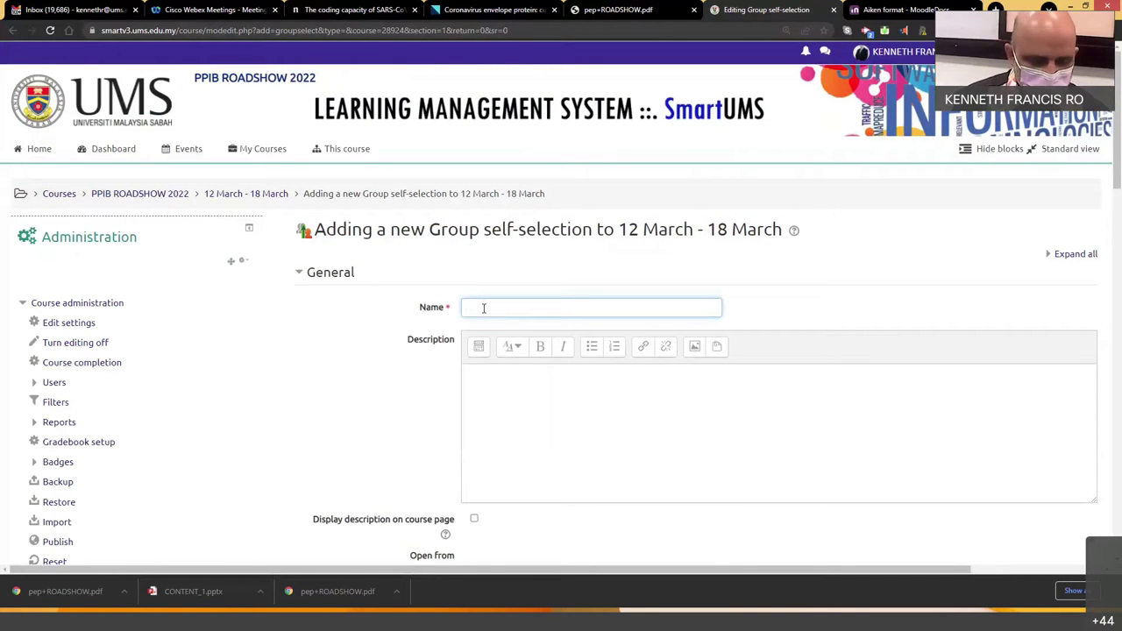
text(grou)
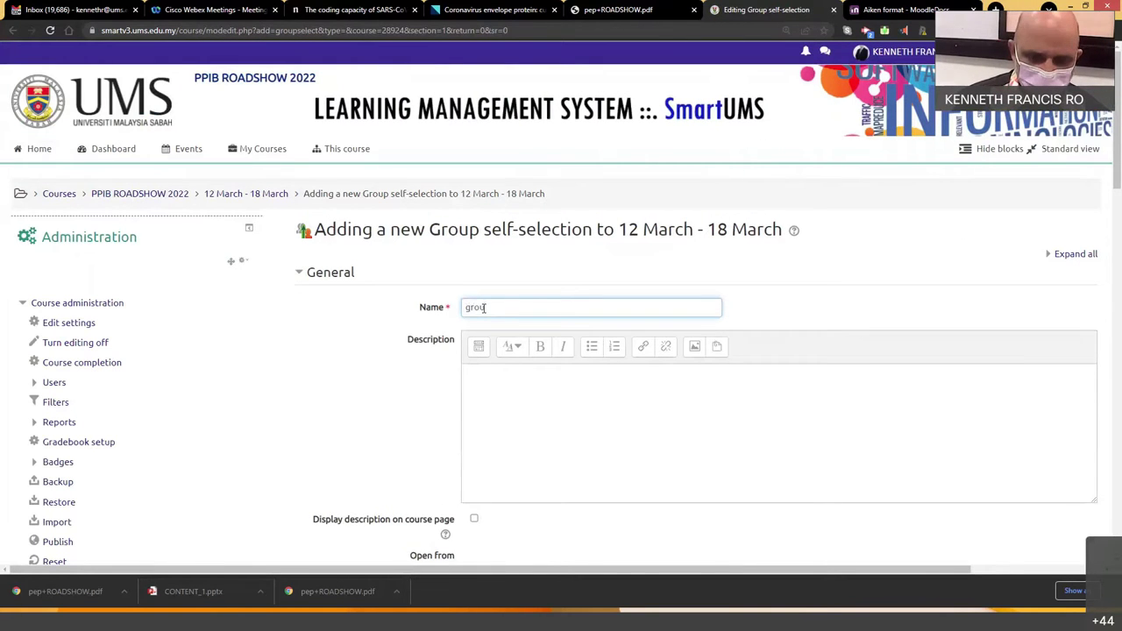
key(BackSpace)
key(BackSpace)
key(BackSpace)
text(gROUP)
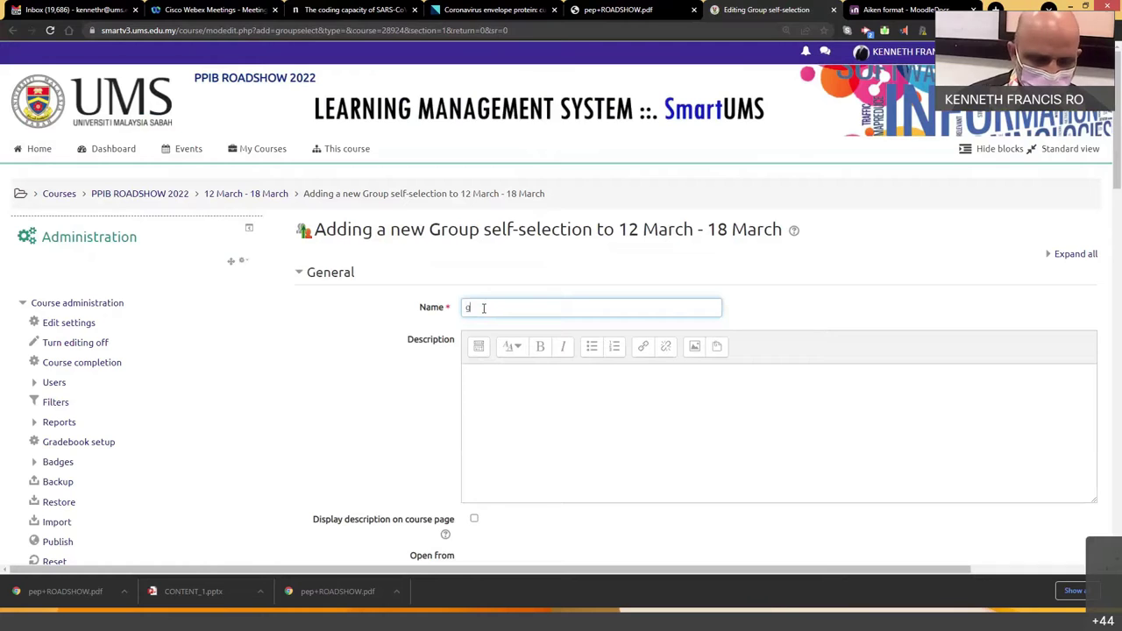
key(BackSpace)
key(BackSpace)
key(BackSpace)
key(BackSpace)
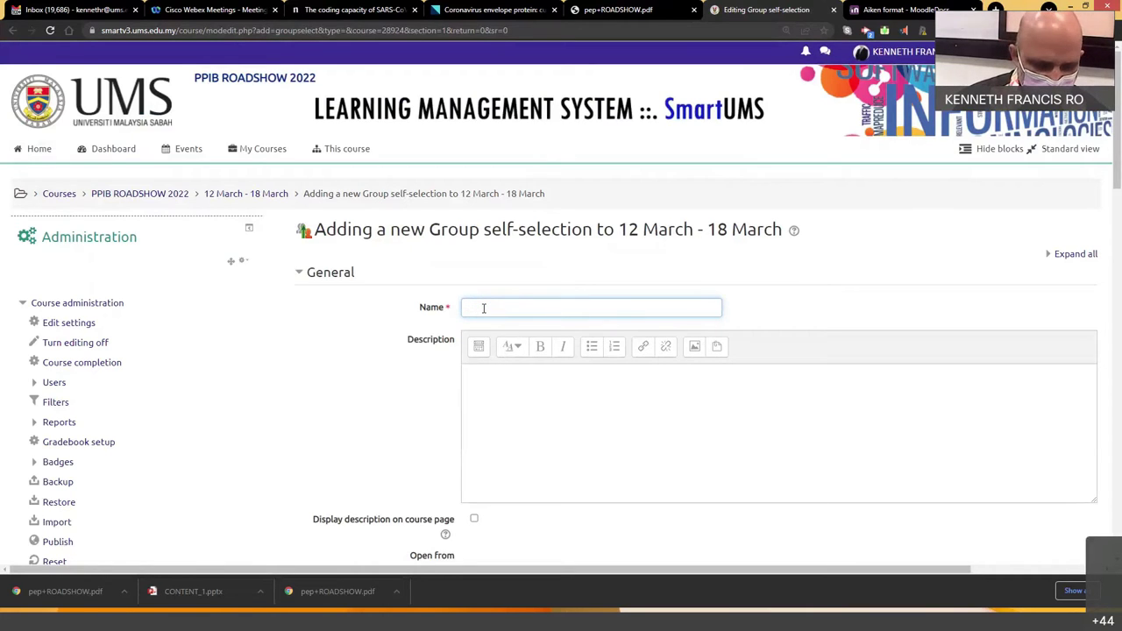
text(ENGLISH LANGUAGE SYN)
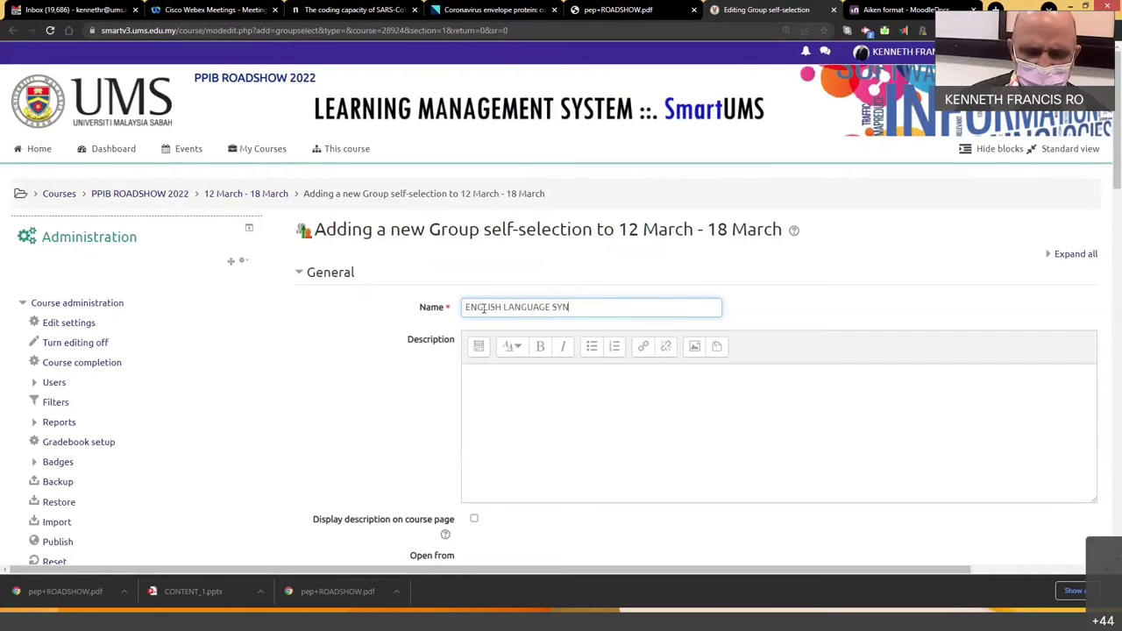
text(TAX)
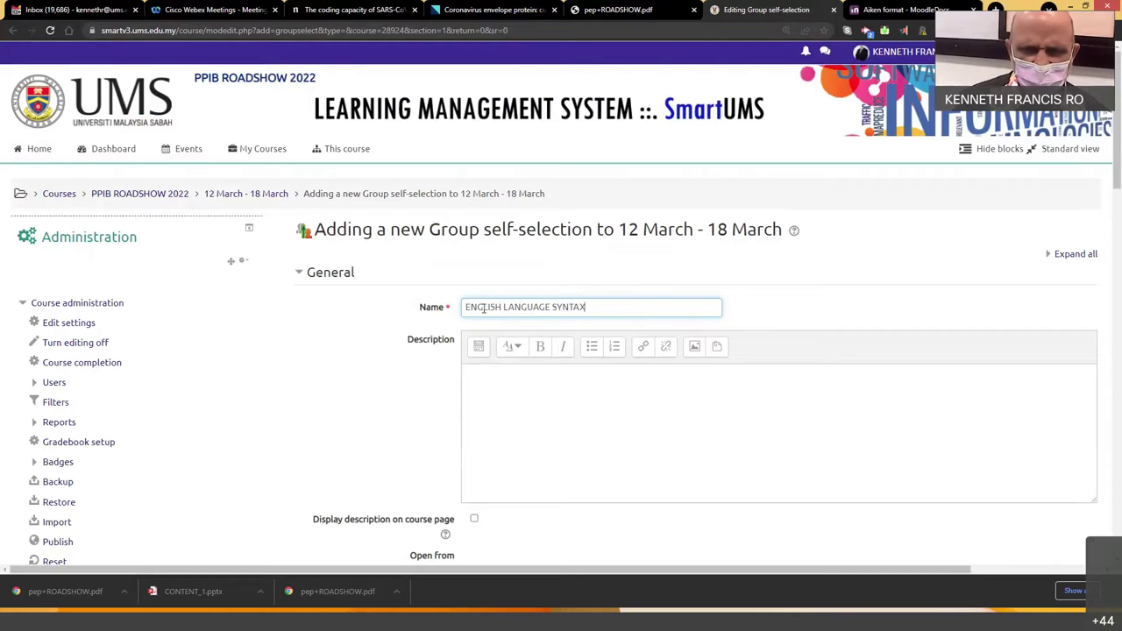
Enter the description 'Expectations' and display it on the course page.
click(521, 406)
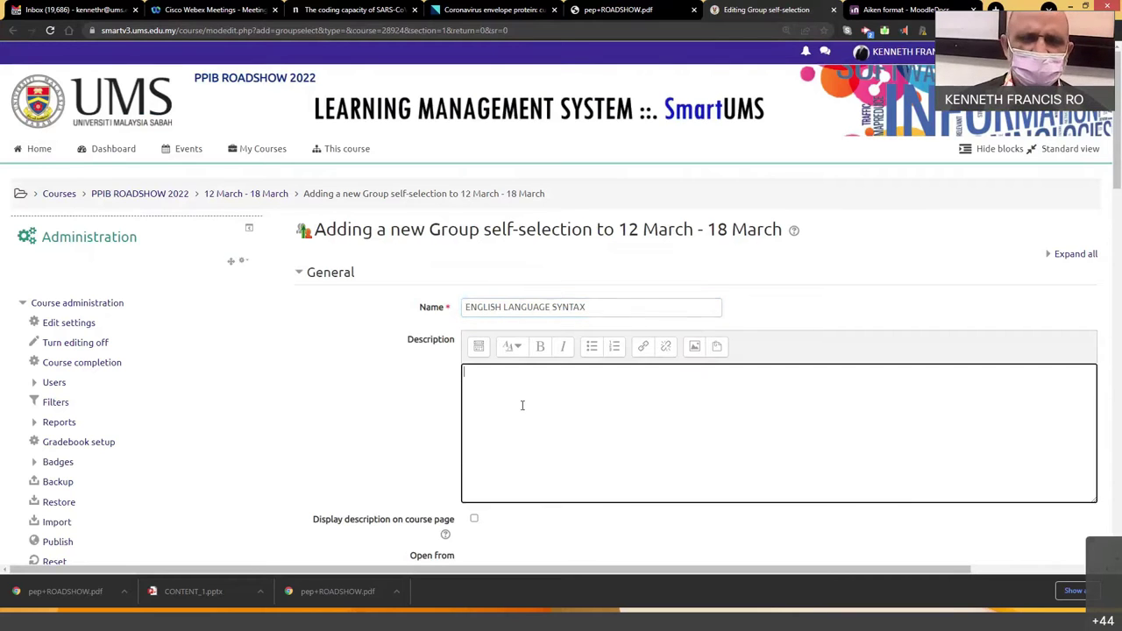
scroll(522, 405, down, 3)
text(Expectations)
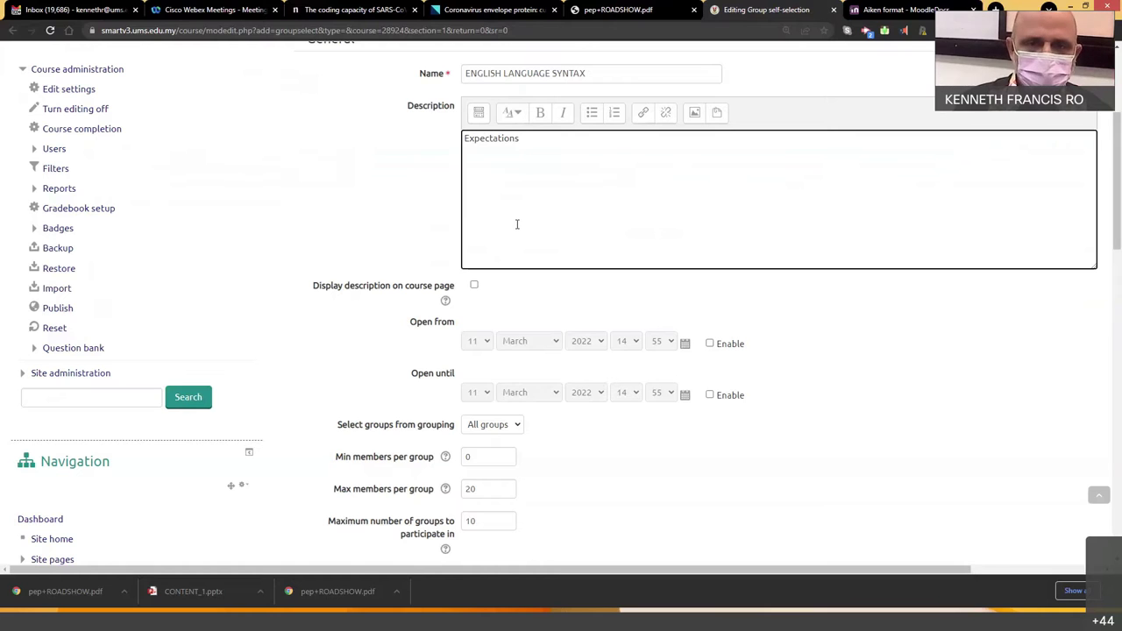
click(475, 286)
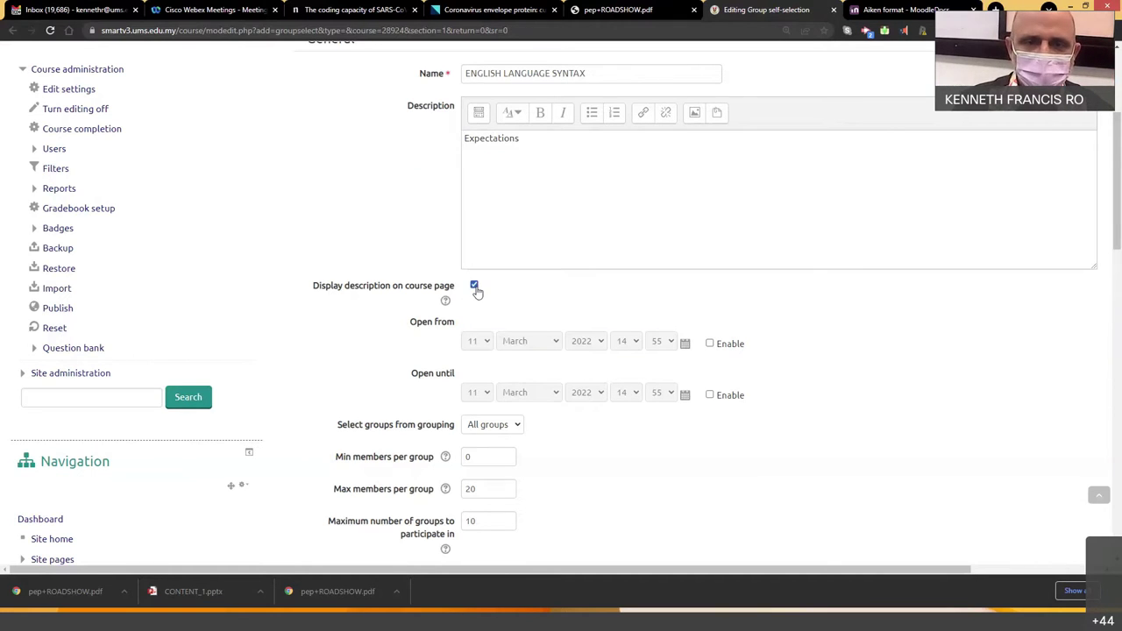
scroll(381, 239, up, 3)
scroll(382, 240, down, 3)
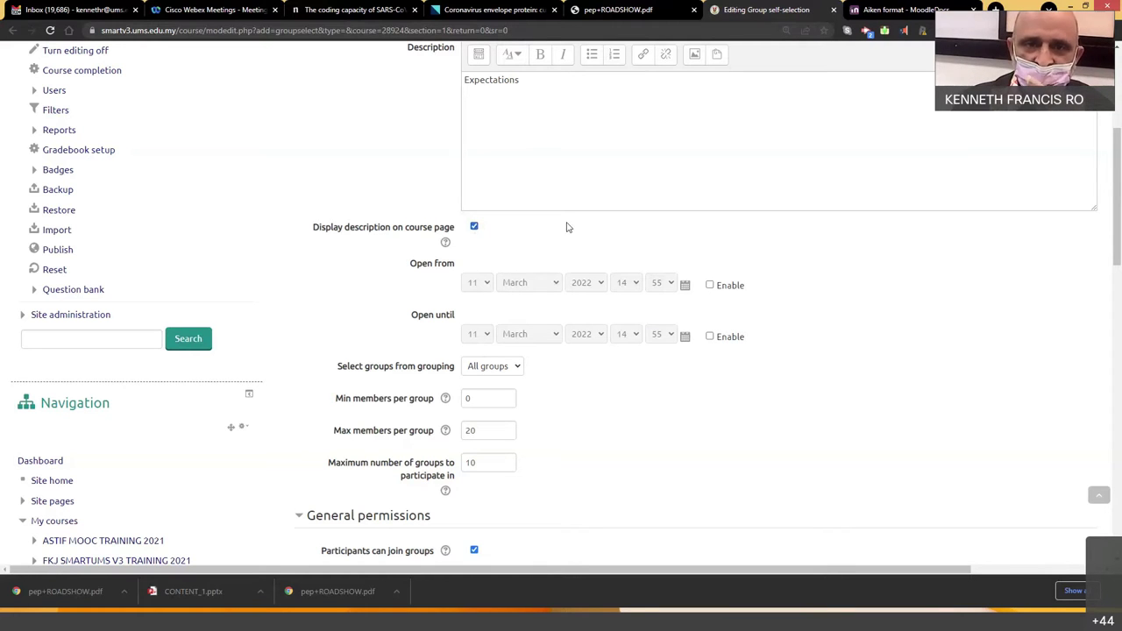
Enable opening and closing dates for group selection, with the closing day set to 21.
scroll(567, 227, down, 1)
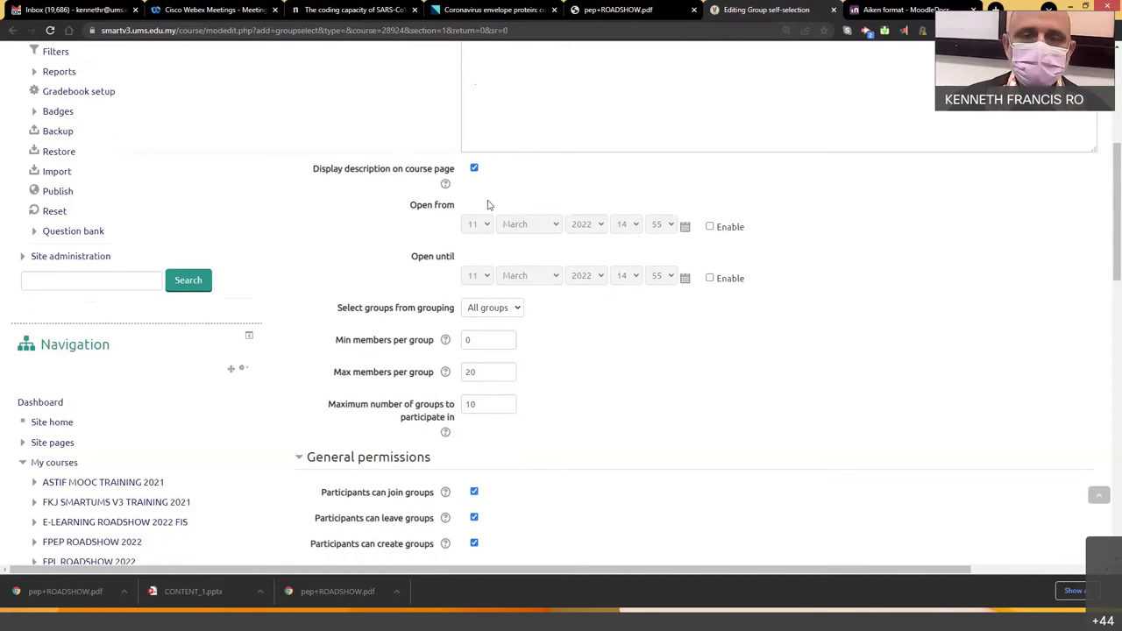
click(710, 227)
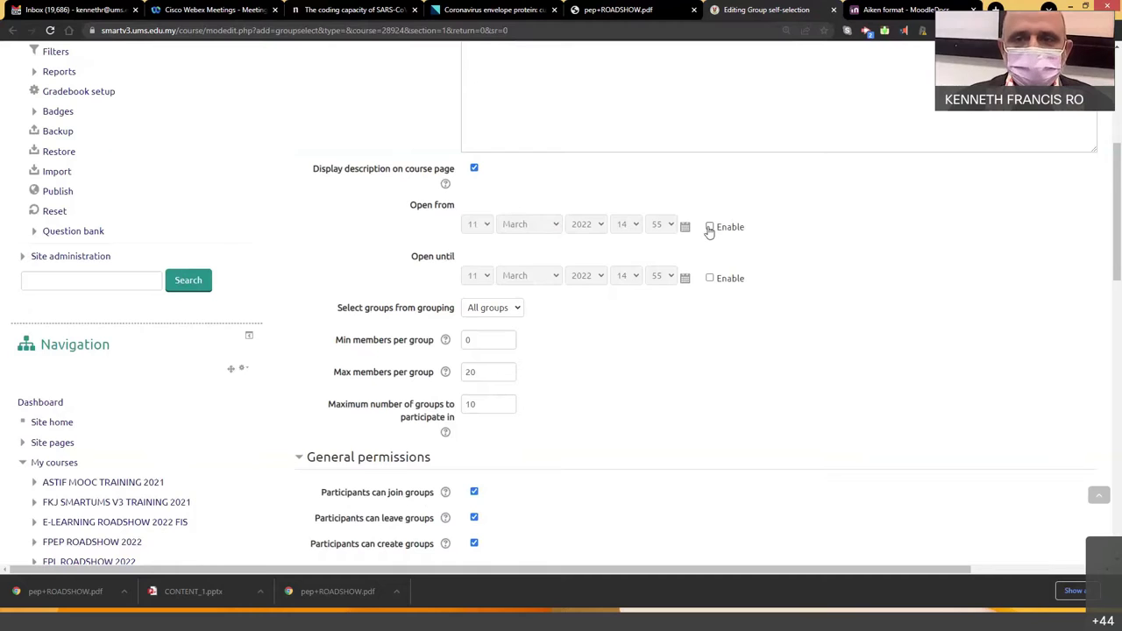
click(710, 278)
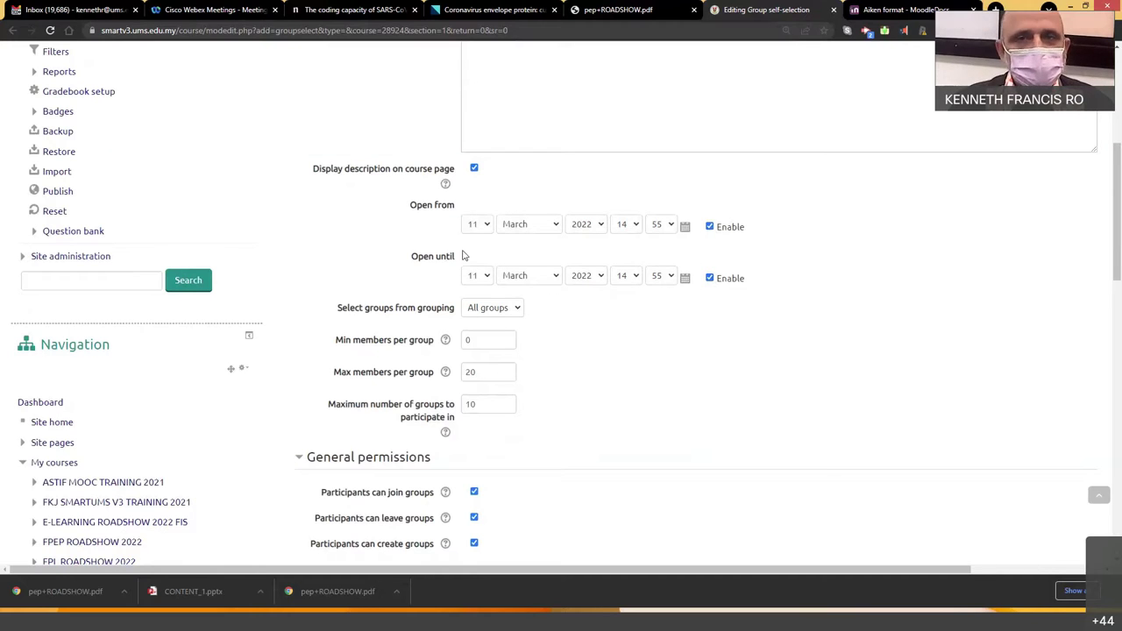
click(485, 225)
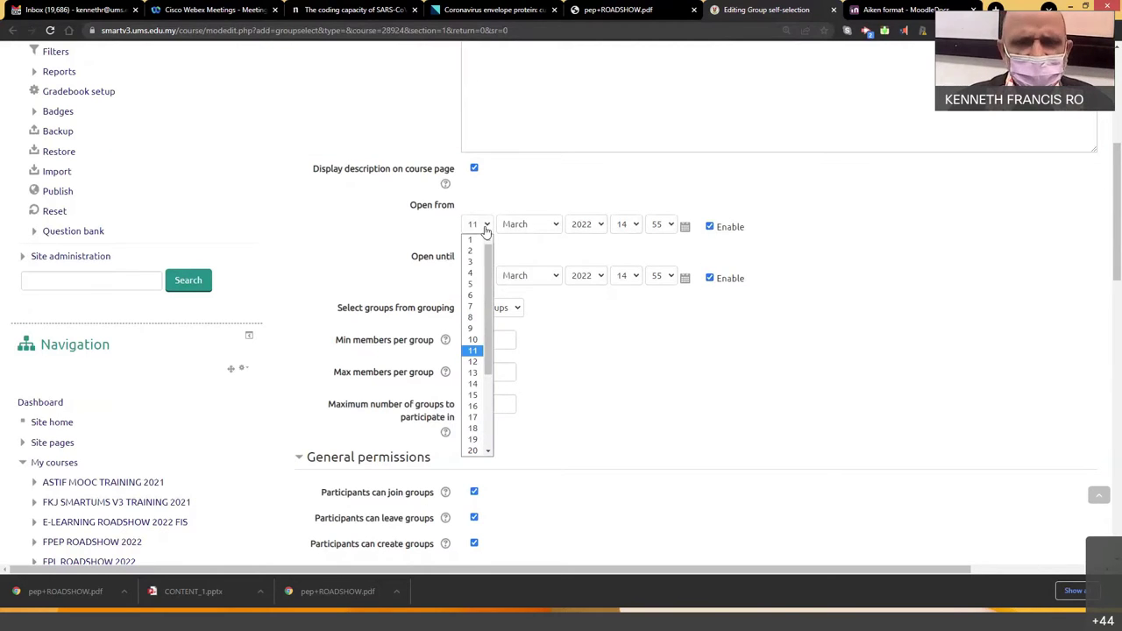
click(486, 228)
click(487, 278)
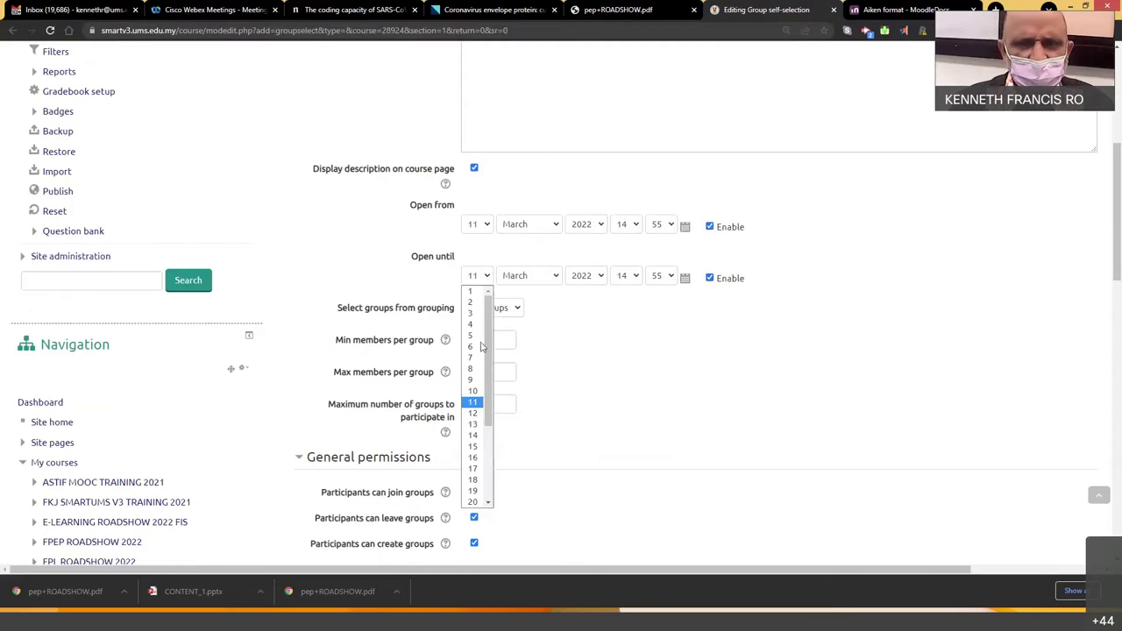
scroll(478, 491, down, 1)
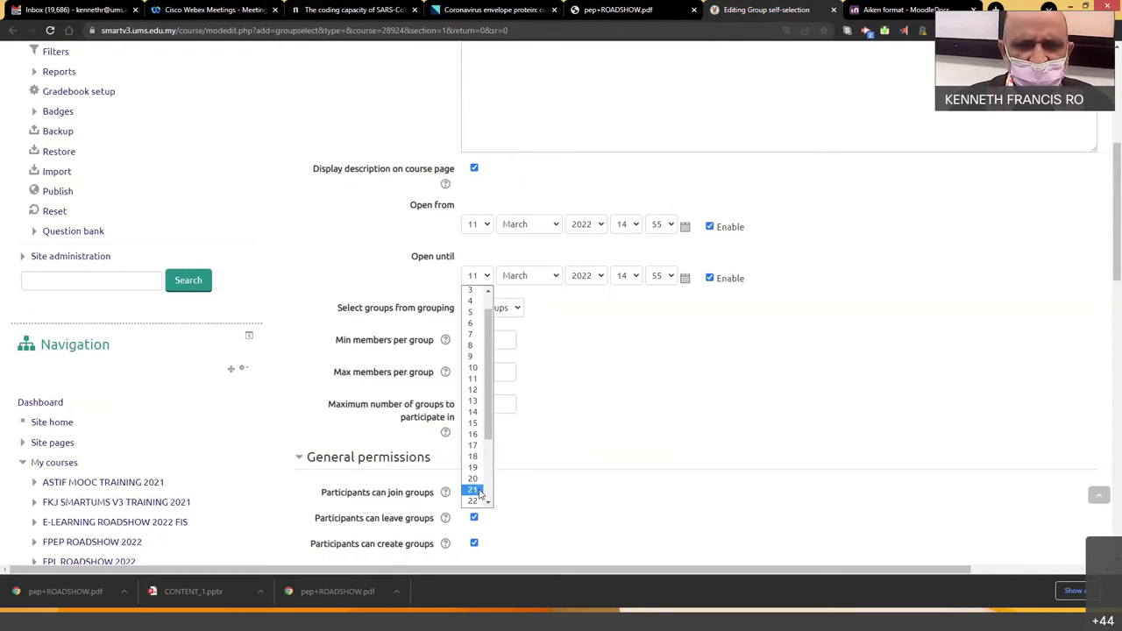
click(473, 502)
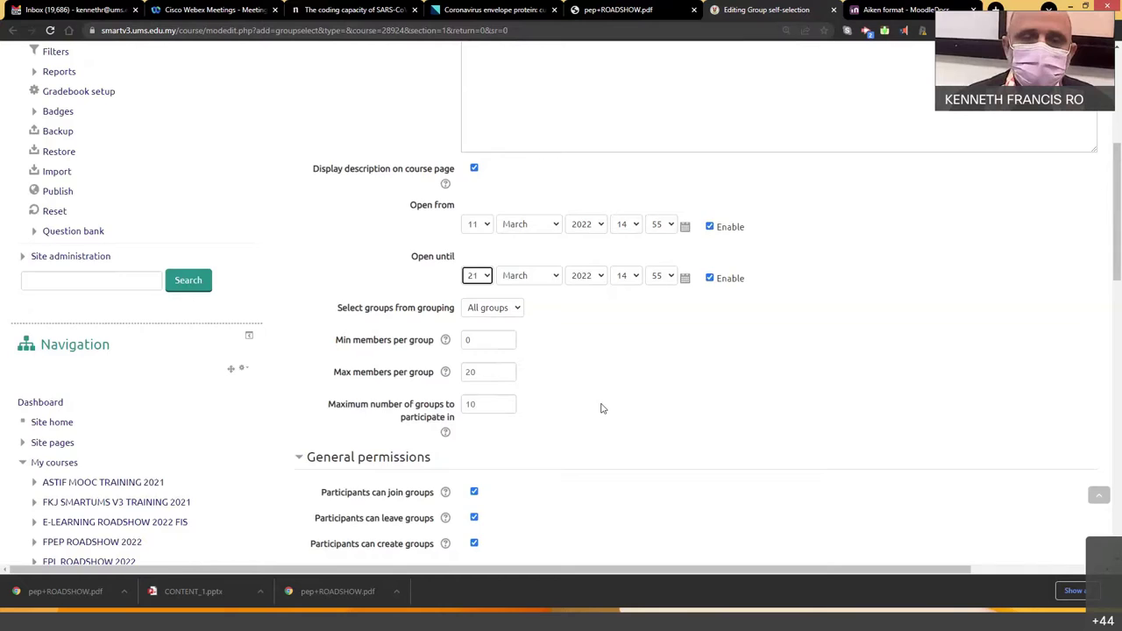
scroll(602, 406, up, 1)
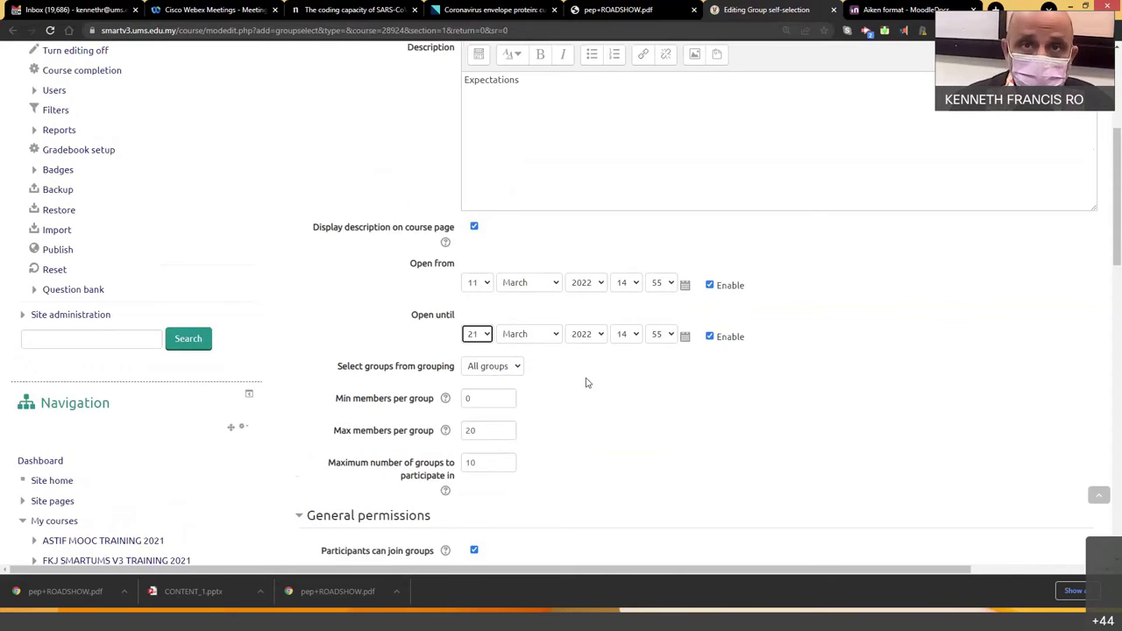
Keep All groups as the grouping and set minimum and maximum members per group to 5.
click(498, 367)
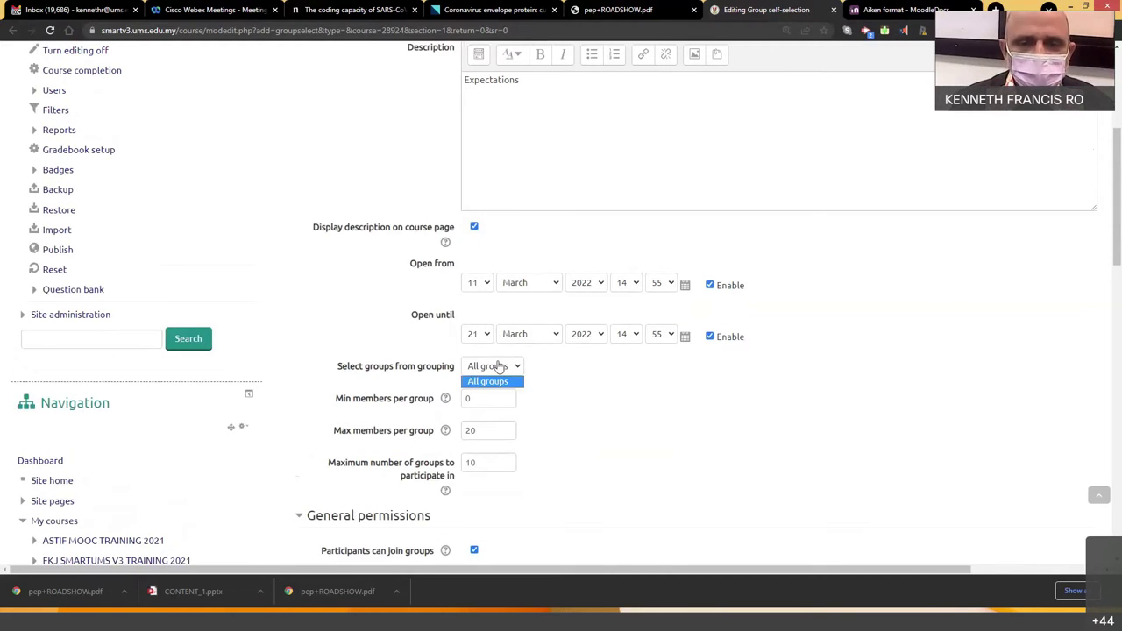
click(605, 377)
scroll(606, 377, down, 1)
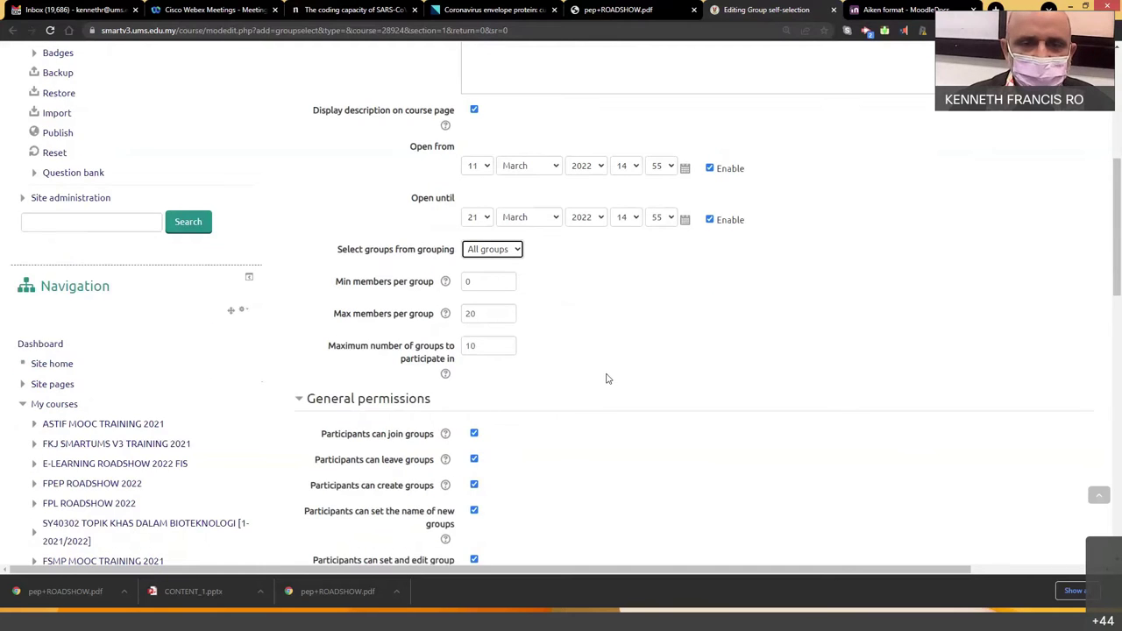
scroll(607, 378, down, 1)
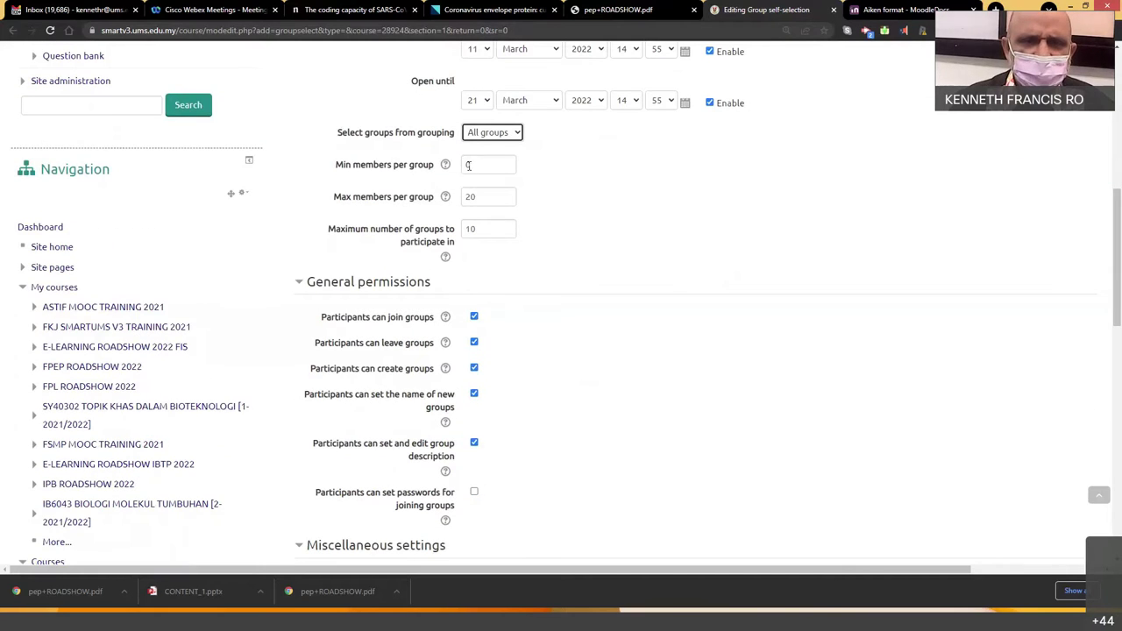
click(470, 164)
key(BackSpace)
text(5)
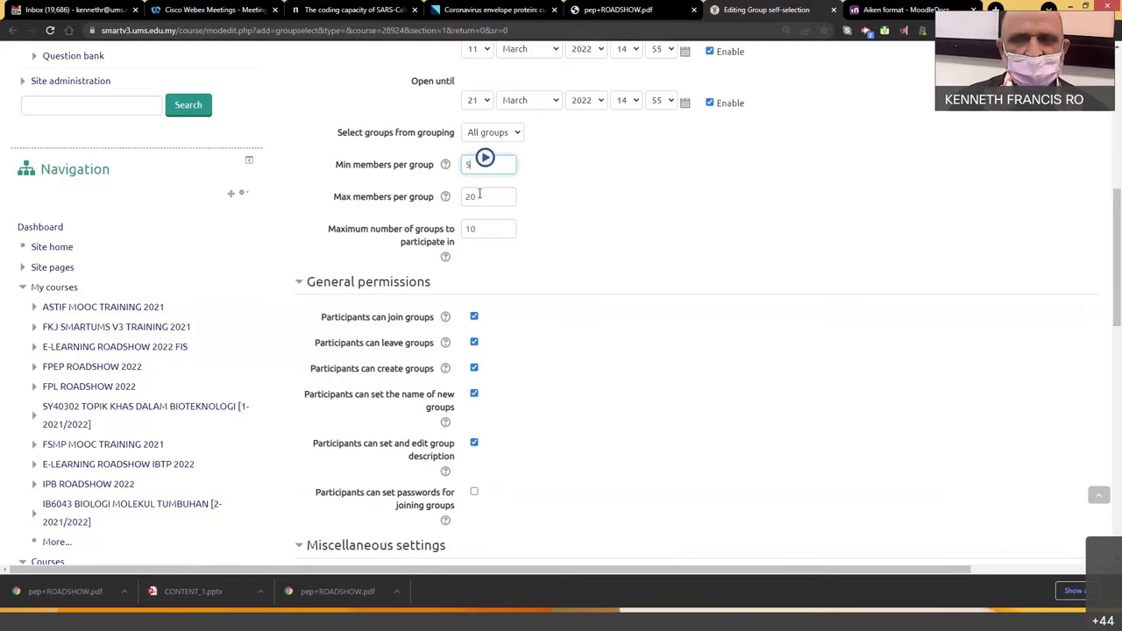
double_click(480, 196)
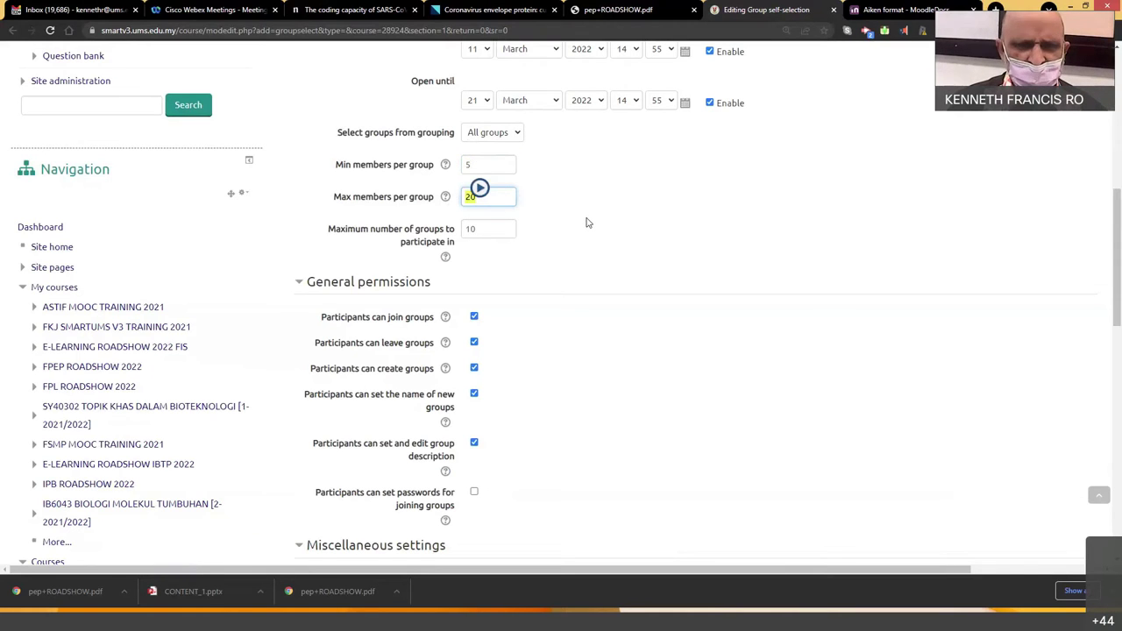
key(BackSpace)
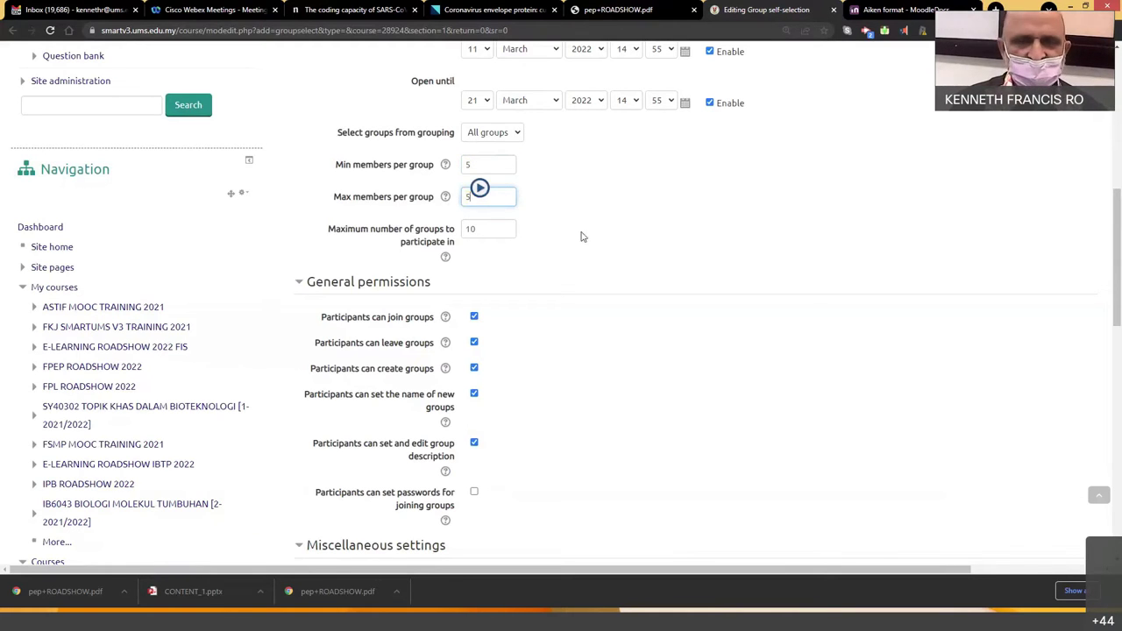
text(5)
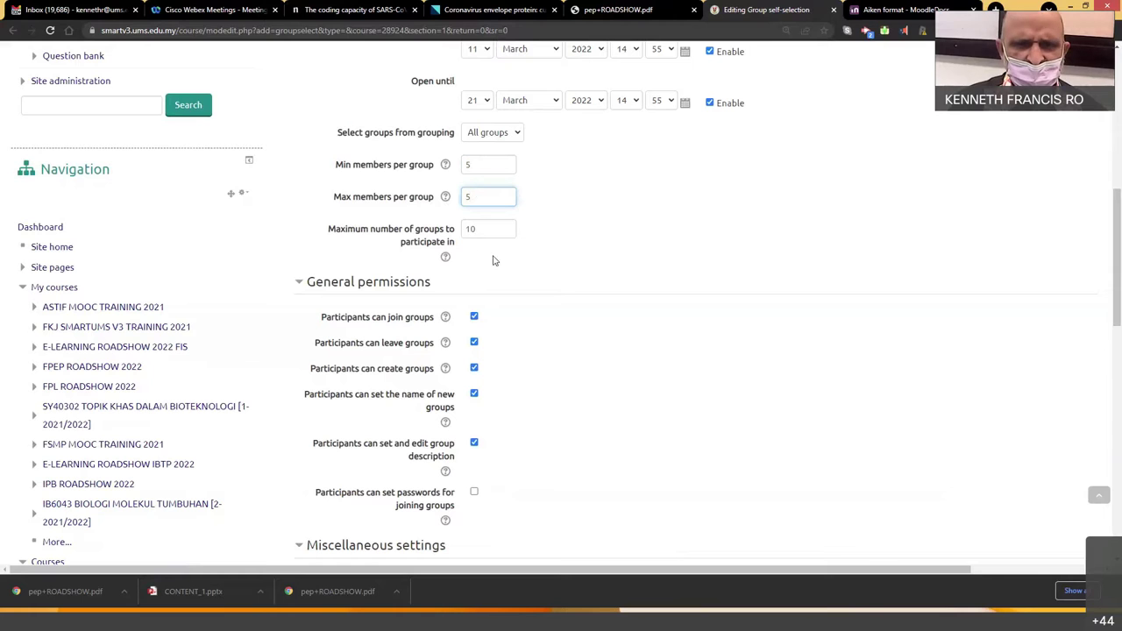
double_click(467, 228)
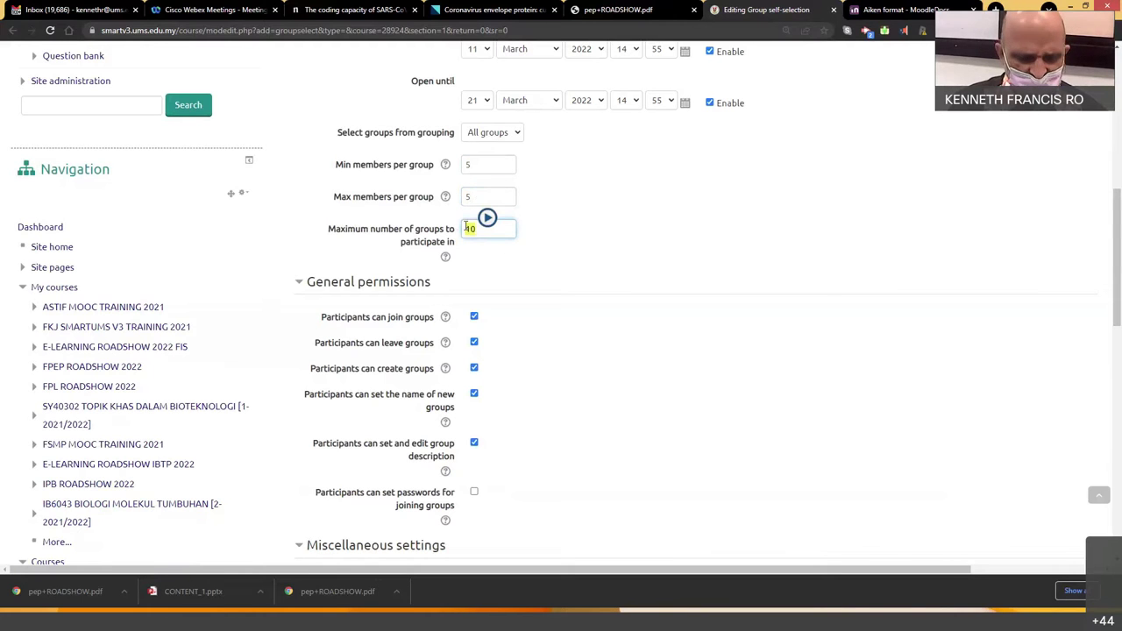
click(588, 265)
Keep manual completion marking by students, then save and display the activity.
scroll(593, 261, down, 3)
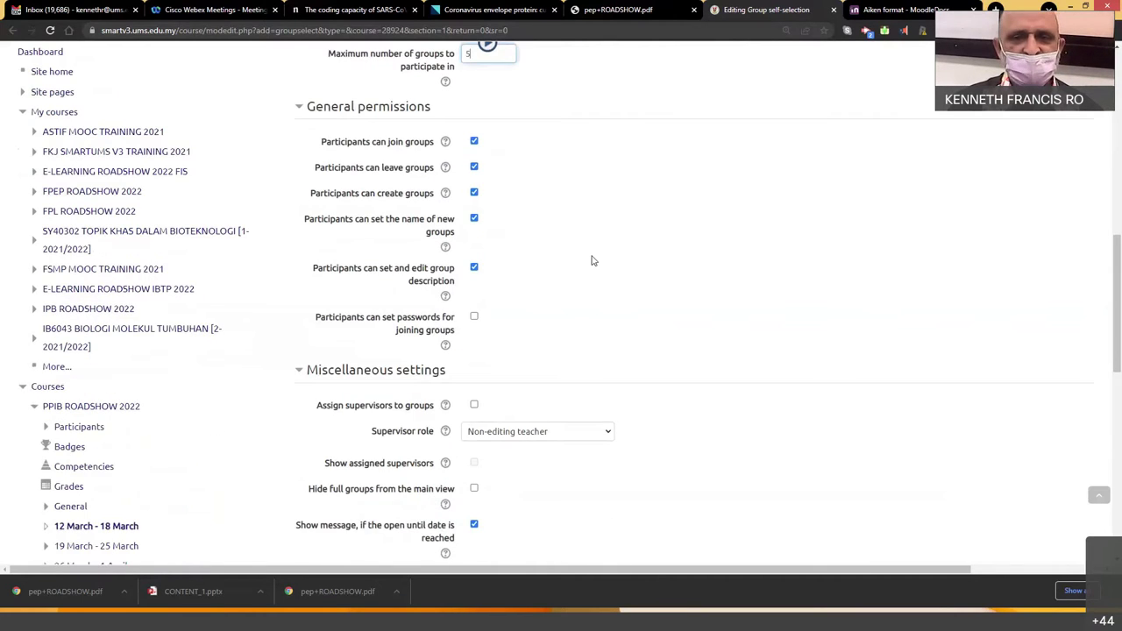
scroll(593, 261, down, 2)
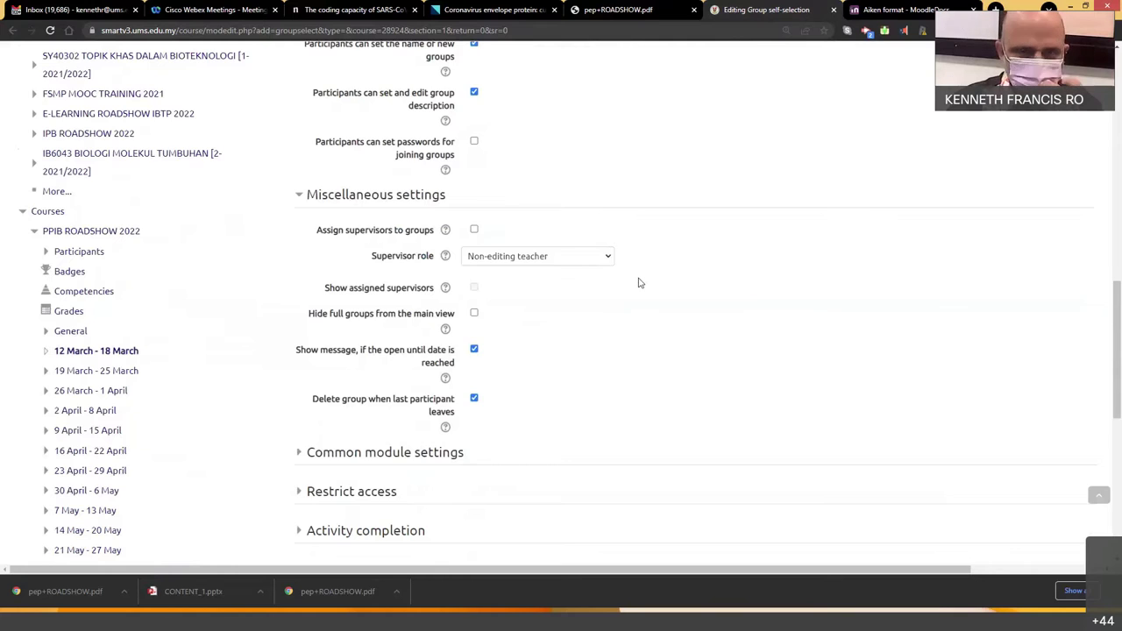
scroll(639, 282, down, 1)
scroll(639, 282, down, 2)
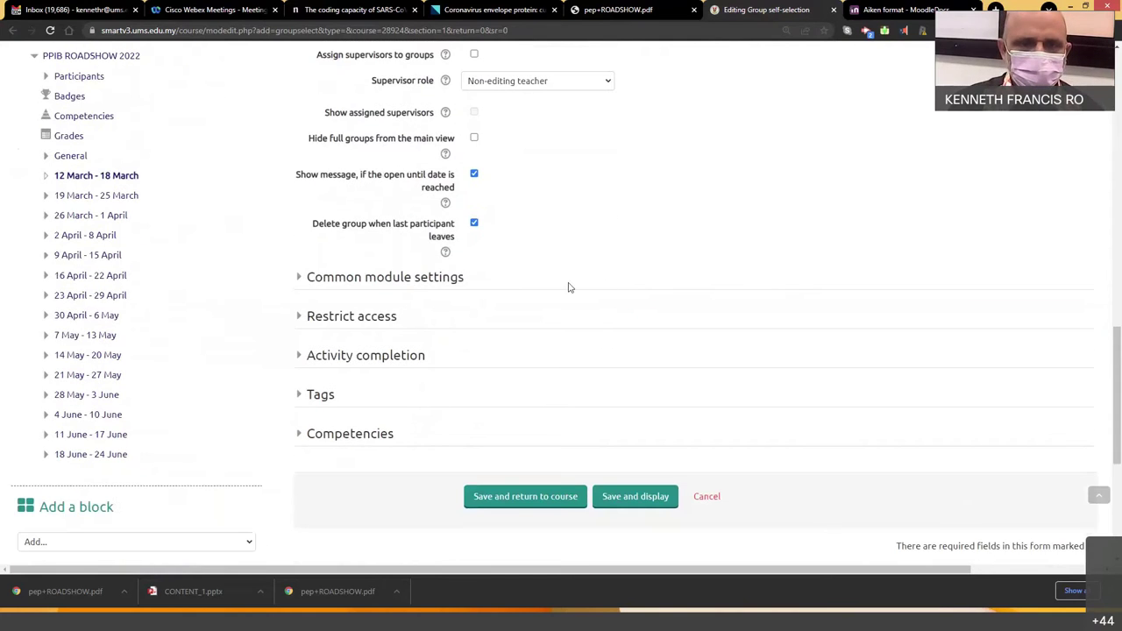
scroll(565, 287, down, 1)
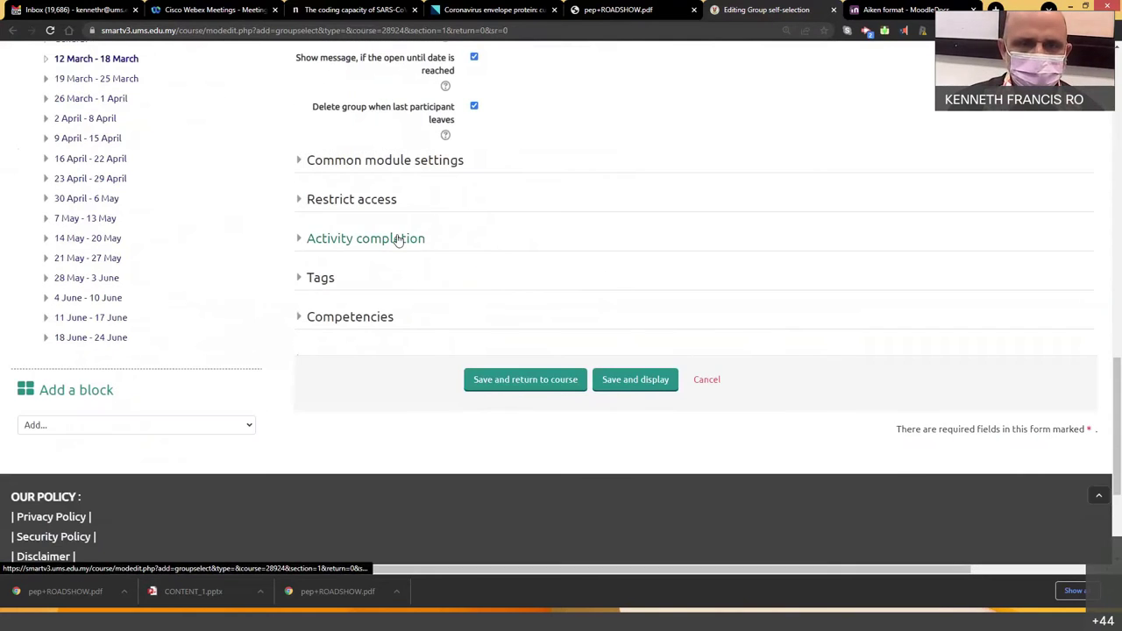
click(396, 238)
click(521, 275)
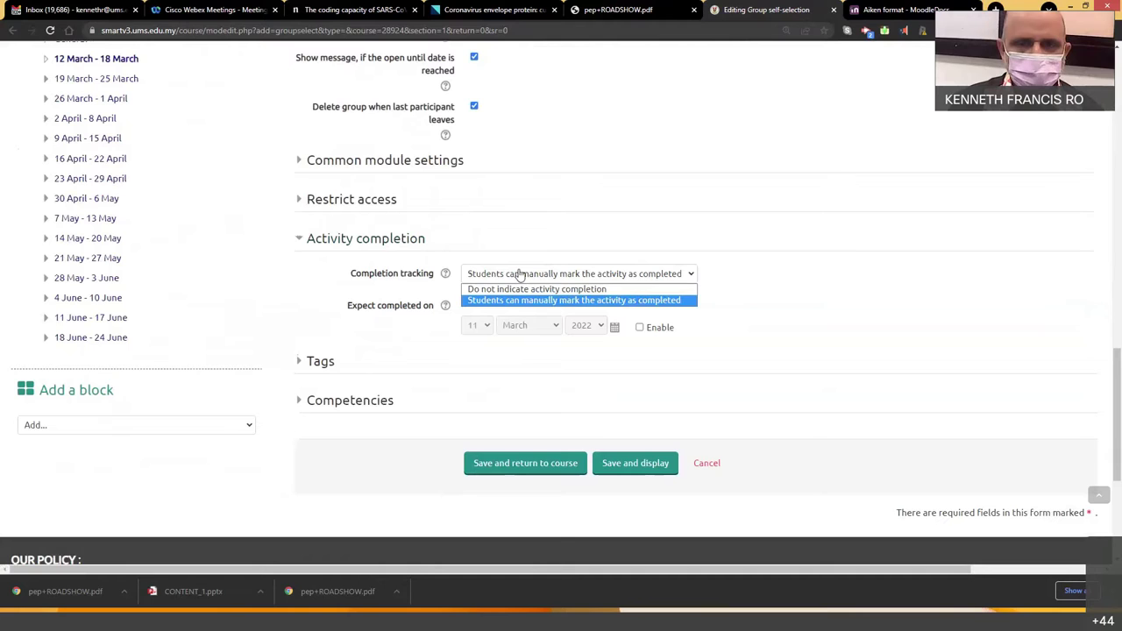
click(521, 276)
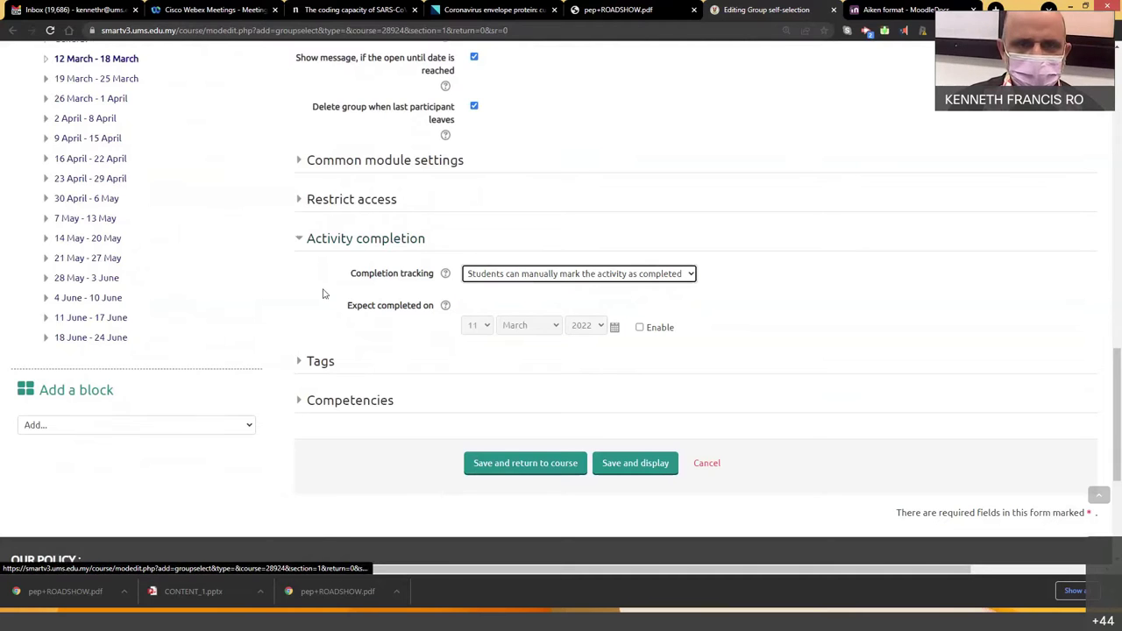
click(545, 276)
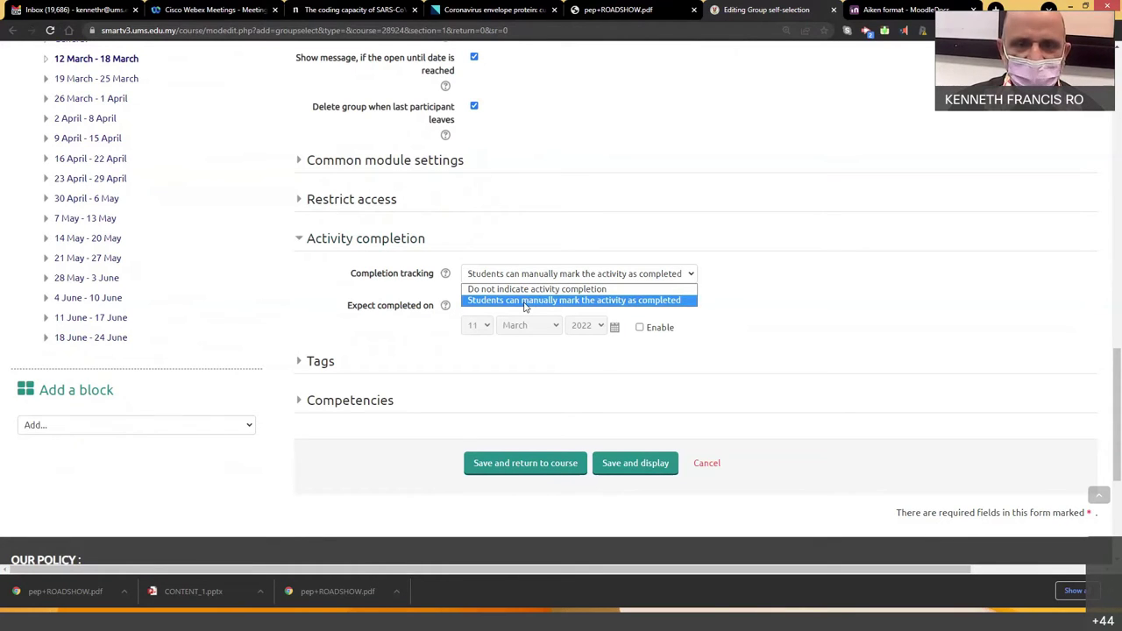
click(525, 300)
scroll(524, 303, down, 2)
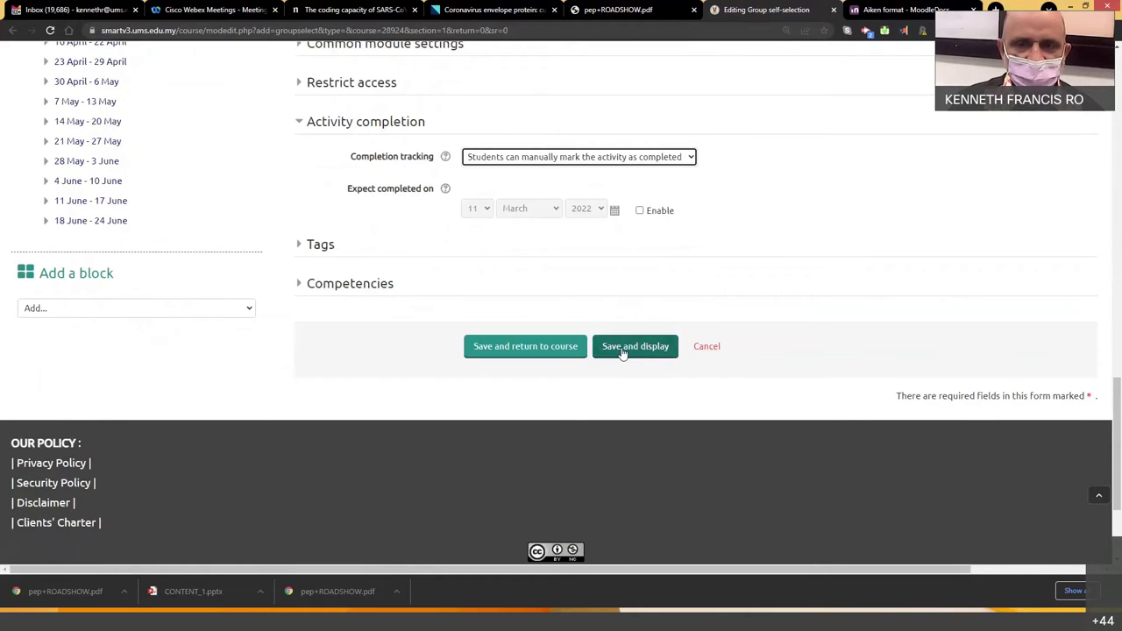
click(623, 352)
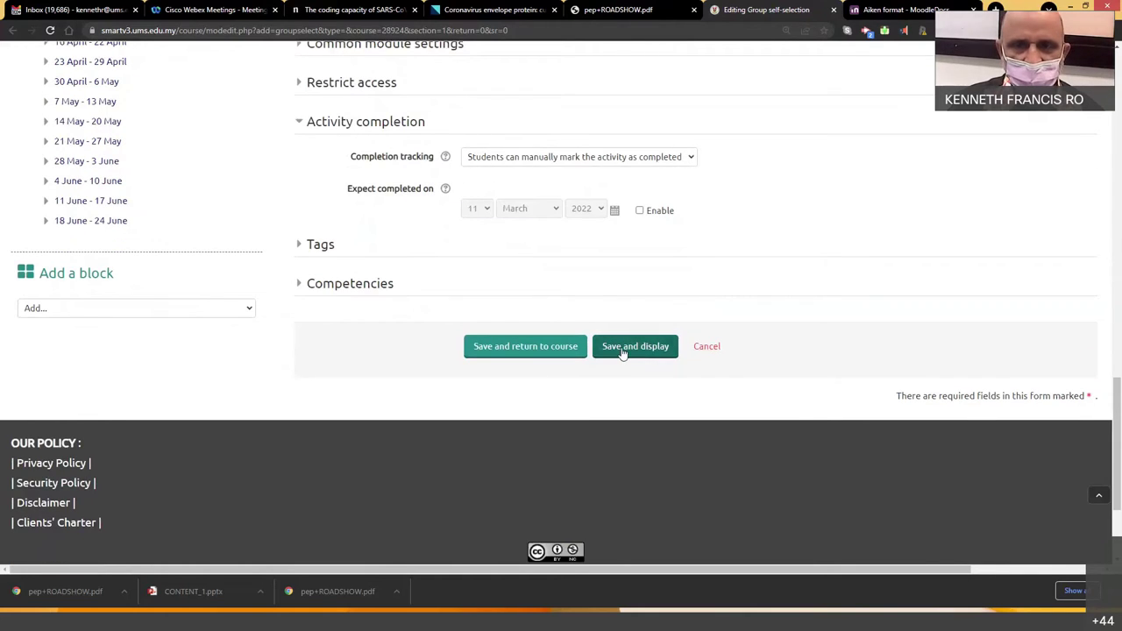
click(623, 353)
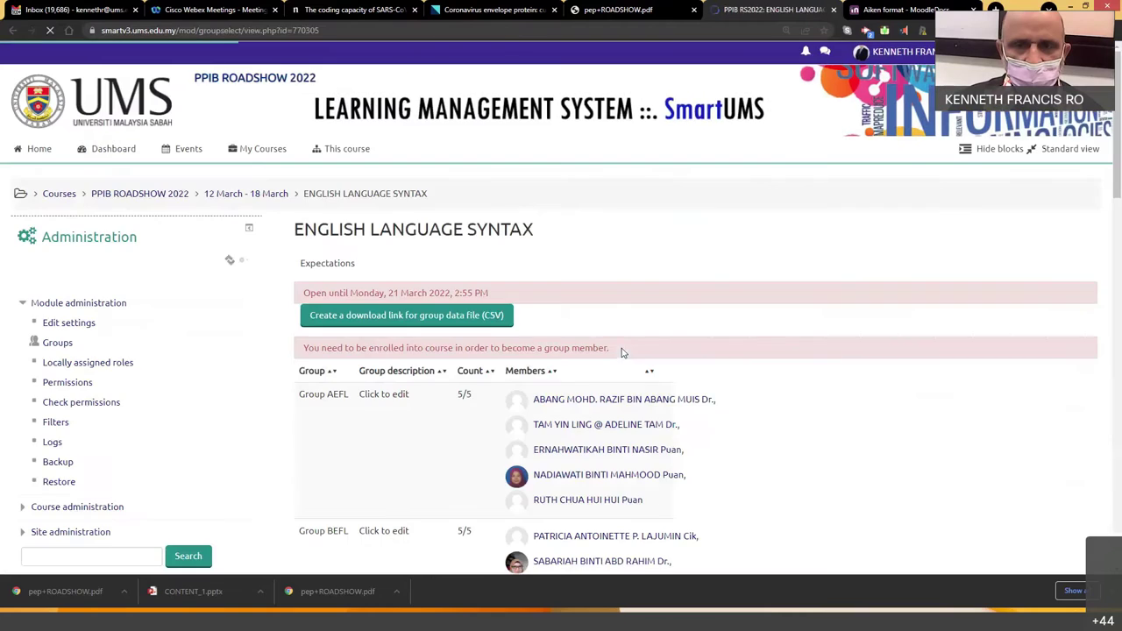
Scroll through the ENGLISH LANGUAGE SYNTAX group list, then go back to the PPIB ROADSHOW 2022 course page.
scroll(615, 337, down, 1)
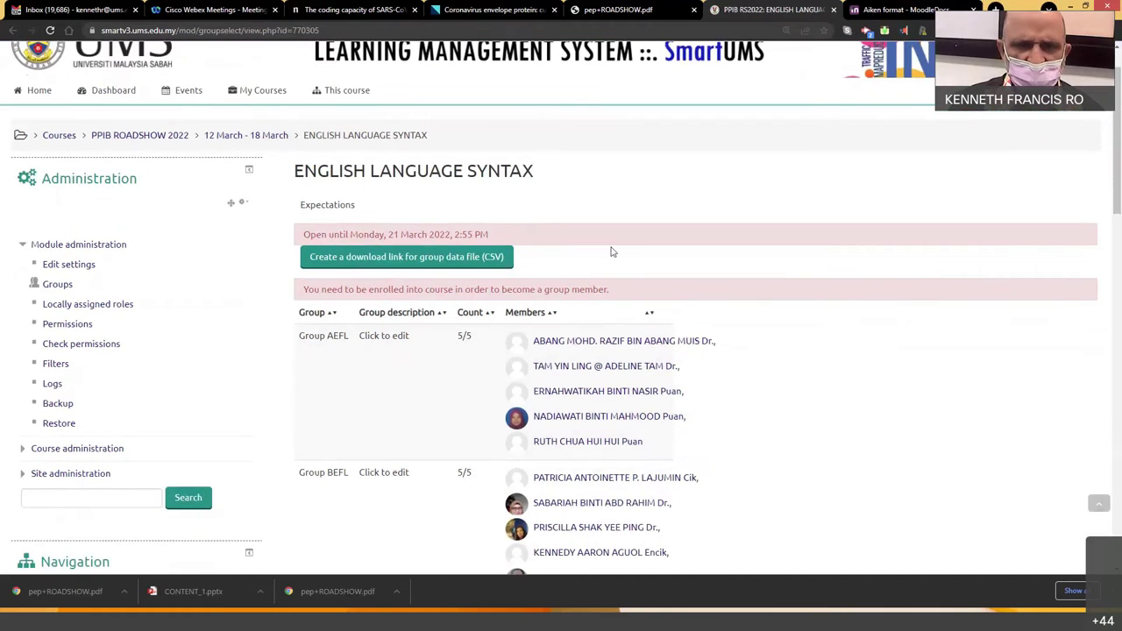
scroll(616, 254, down, 3)
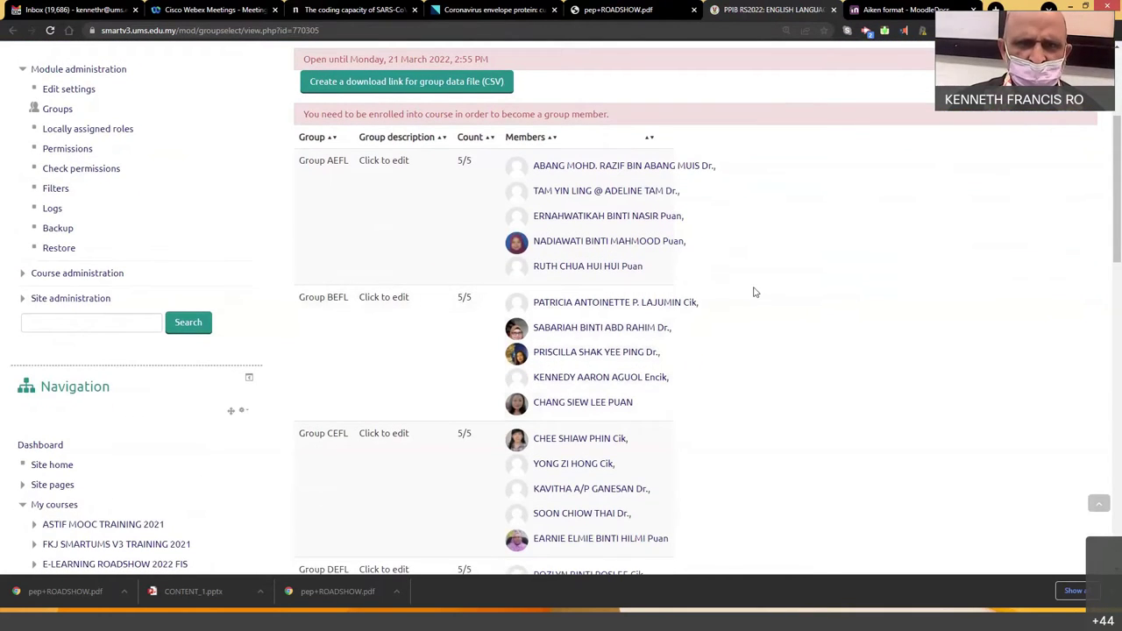
scroll(751, 291, down, 1)
scroll(751, 291, down, 6)
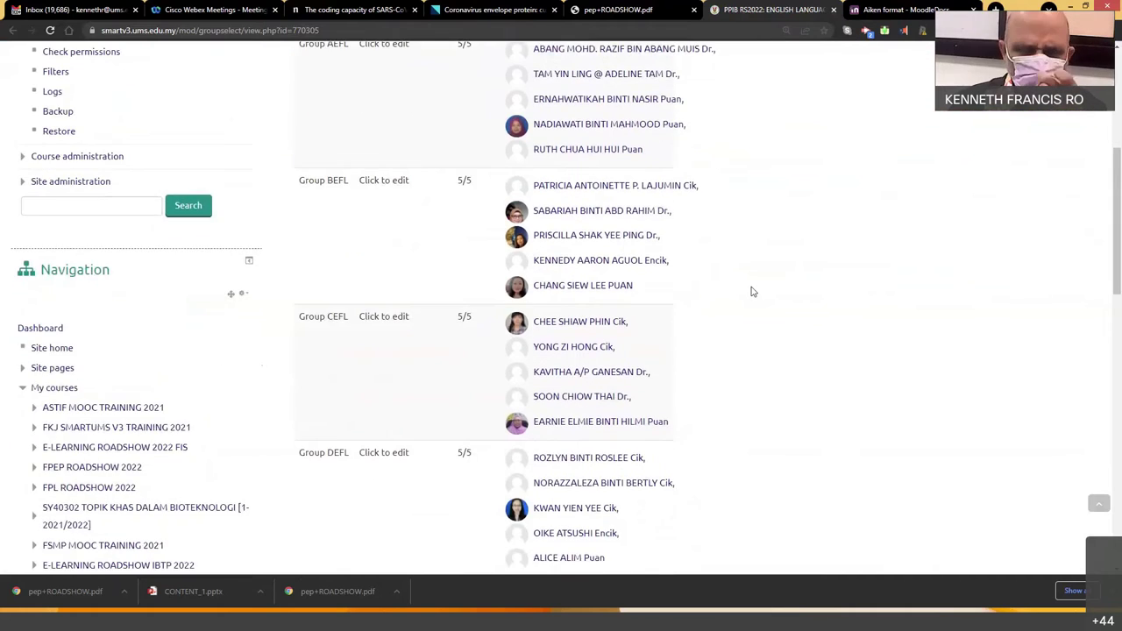
scroll(751, 292, down, 2)
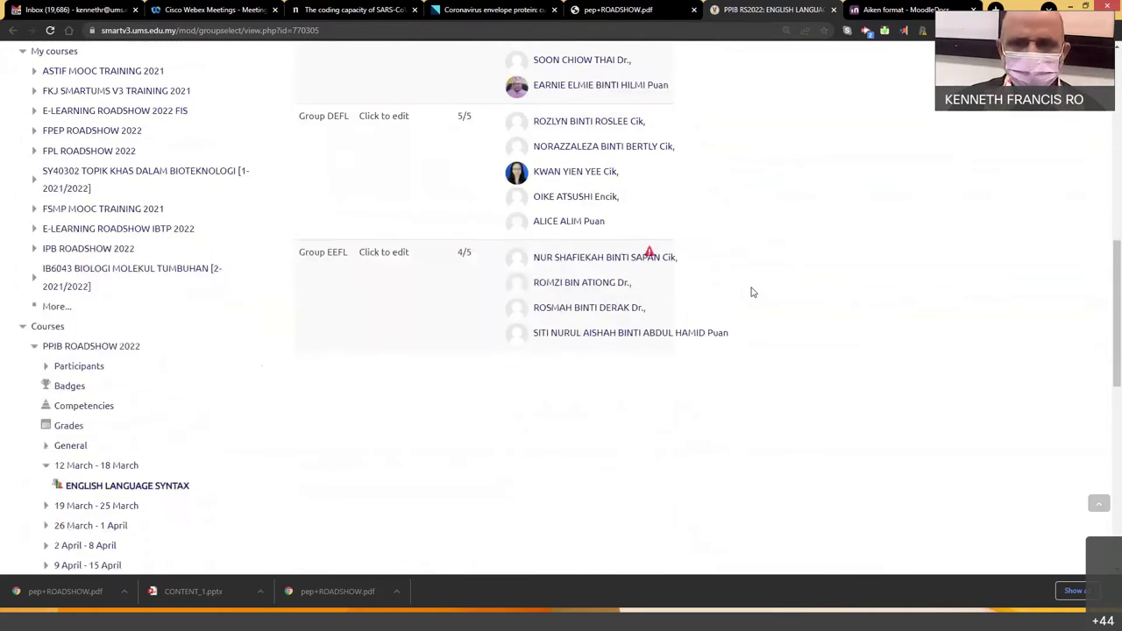
scroll(752, 292, up, 7)
scroll(752, 292, up, 5)
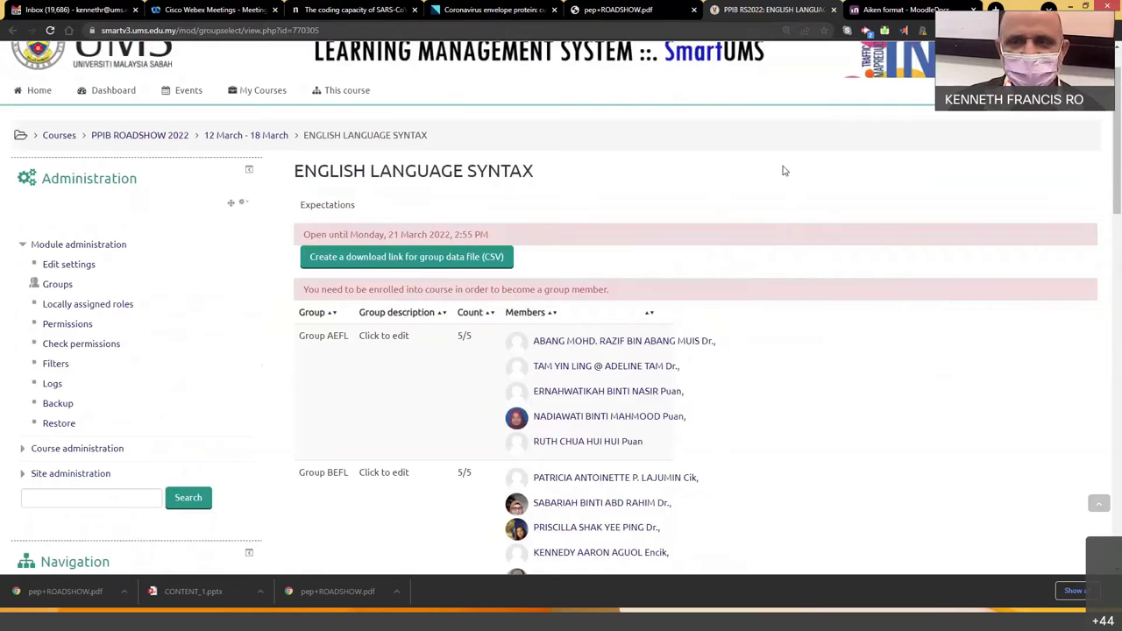
click(140, 136)
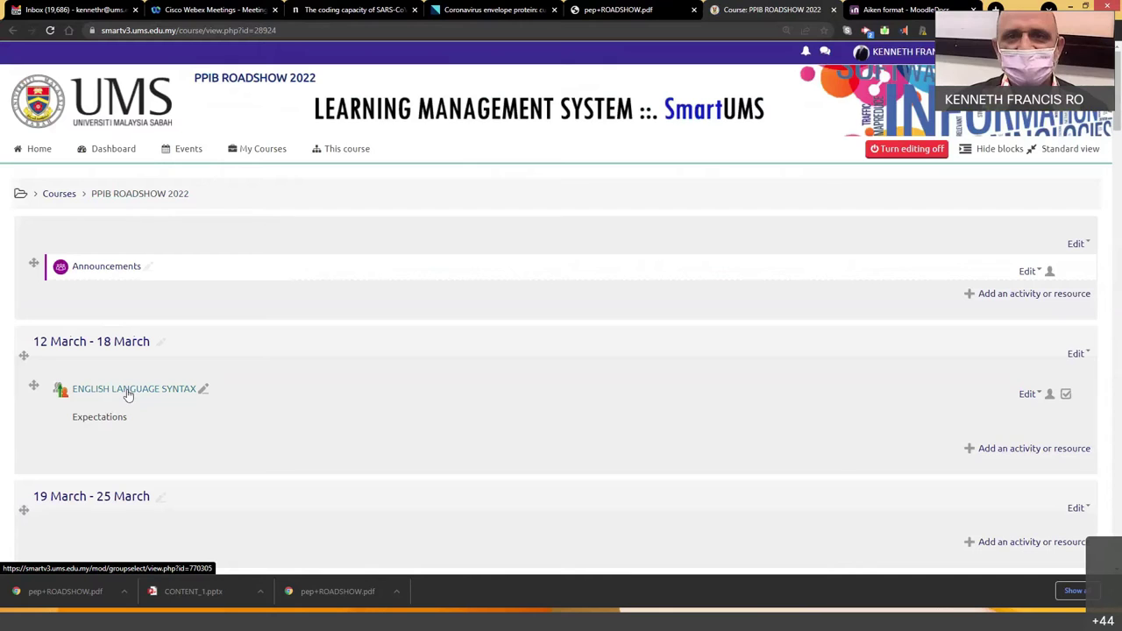
mouse_move(356, 145)
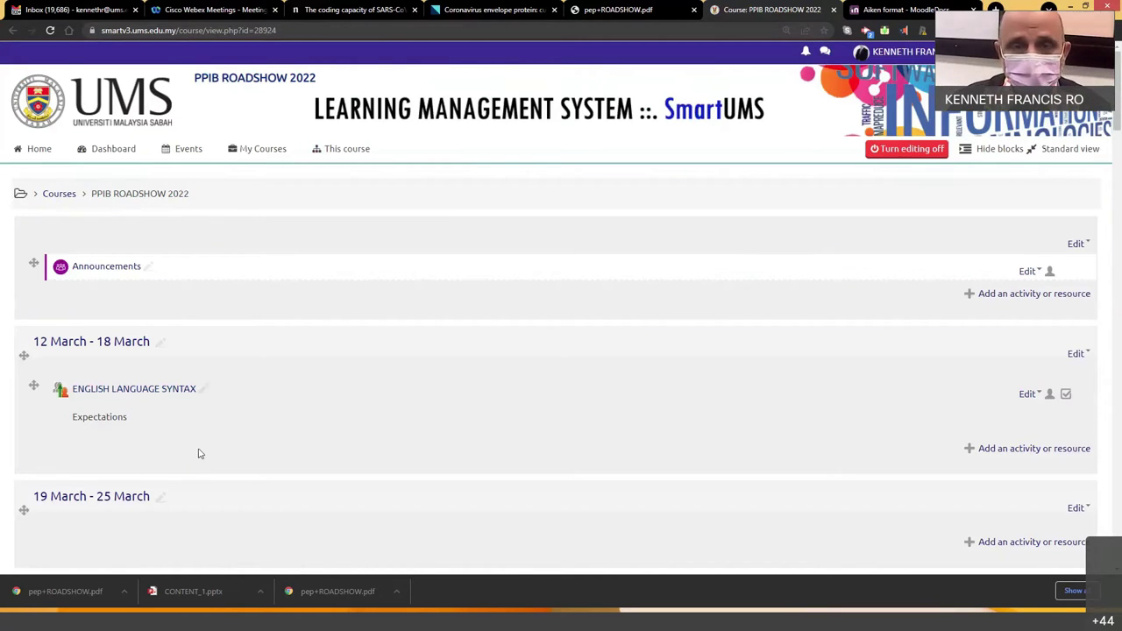
scroll(383, 314, down, 2)
scroll(383, 314, up, 2)
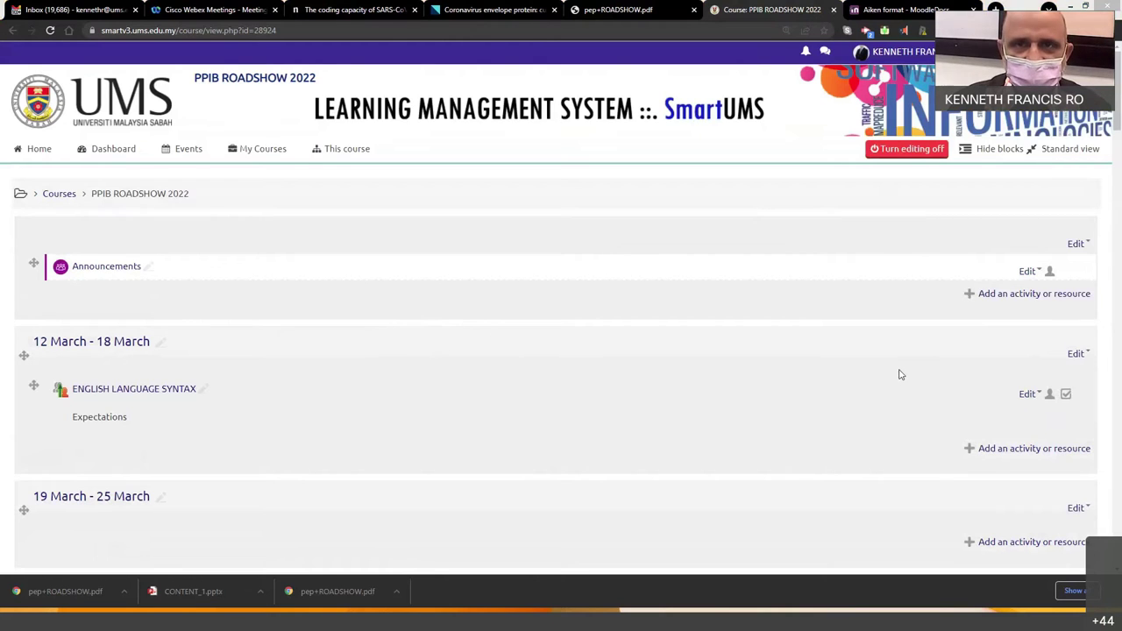
scroll(797, 398, down, 3)
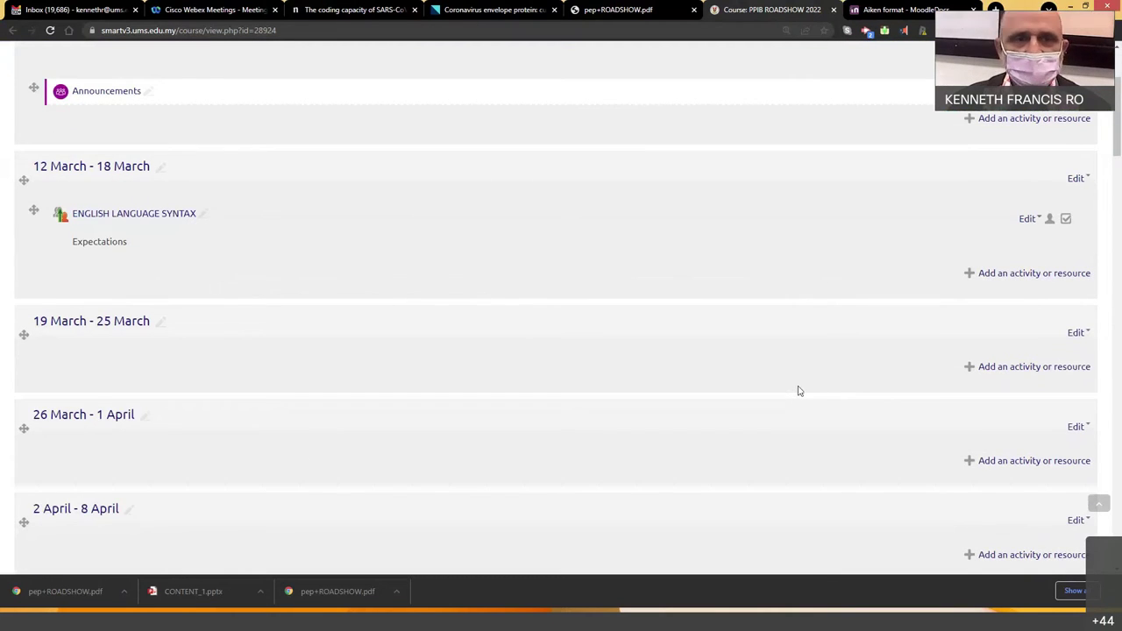
Add a Synopsis activity to the 12 March - 18 March week.
click(1024, 275)
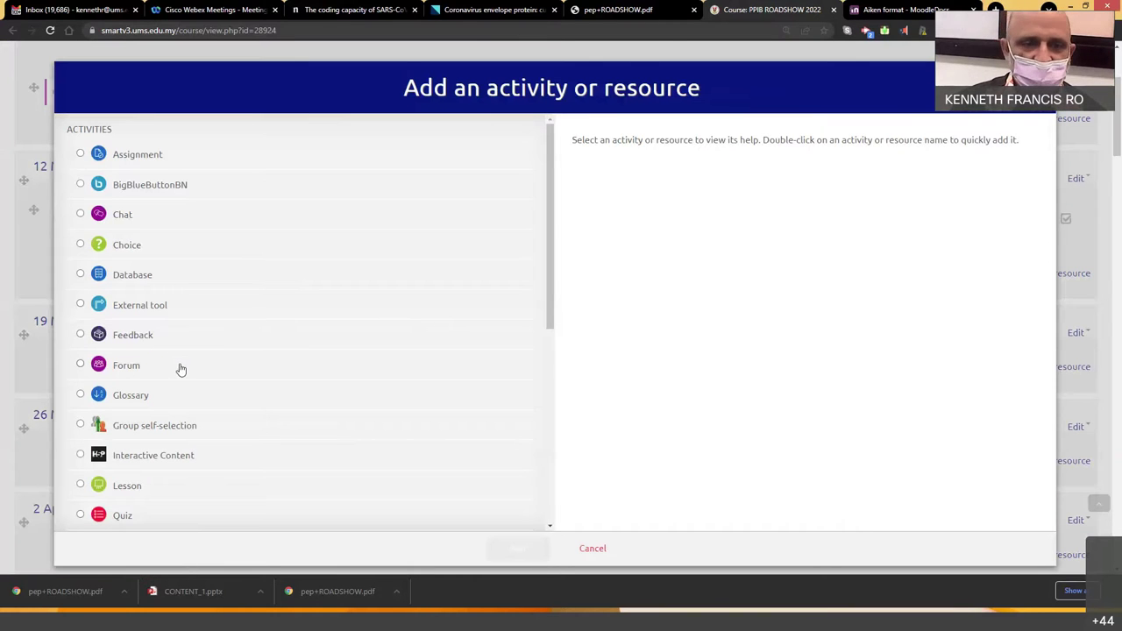
scroll(158, 358, down, 2)
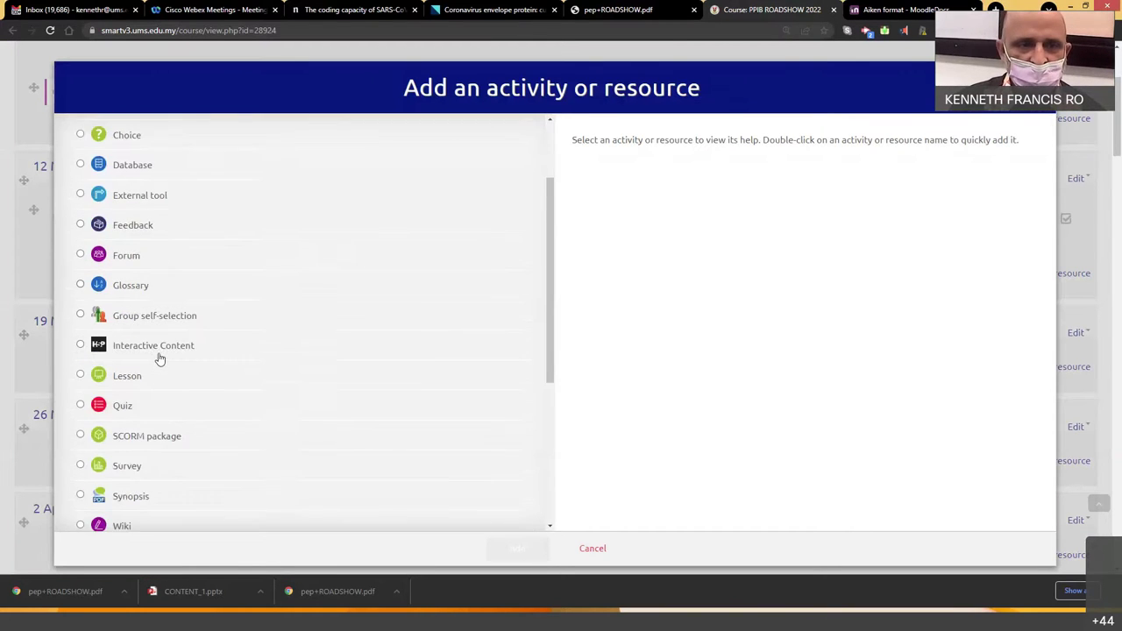
click(78, 433)
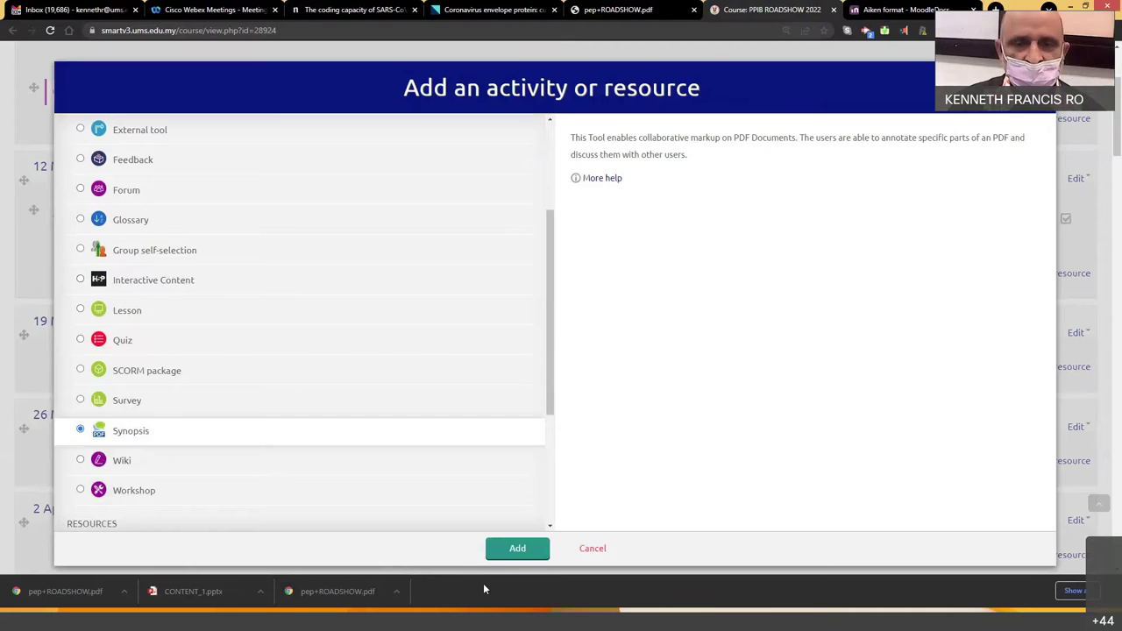
click(511, 551)
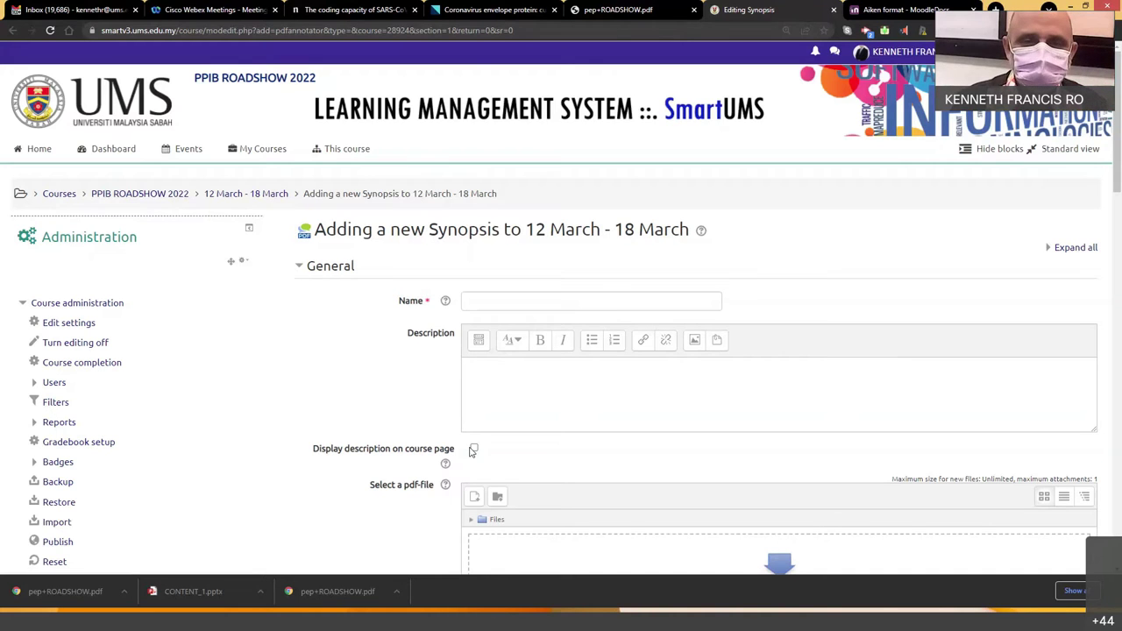
Name the item SYNOPSIS and give it the description 'Introduction'.
click(484, 372)
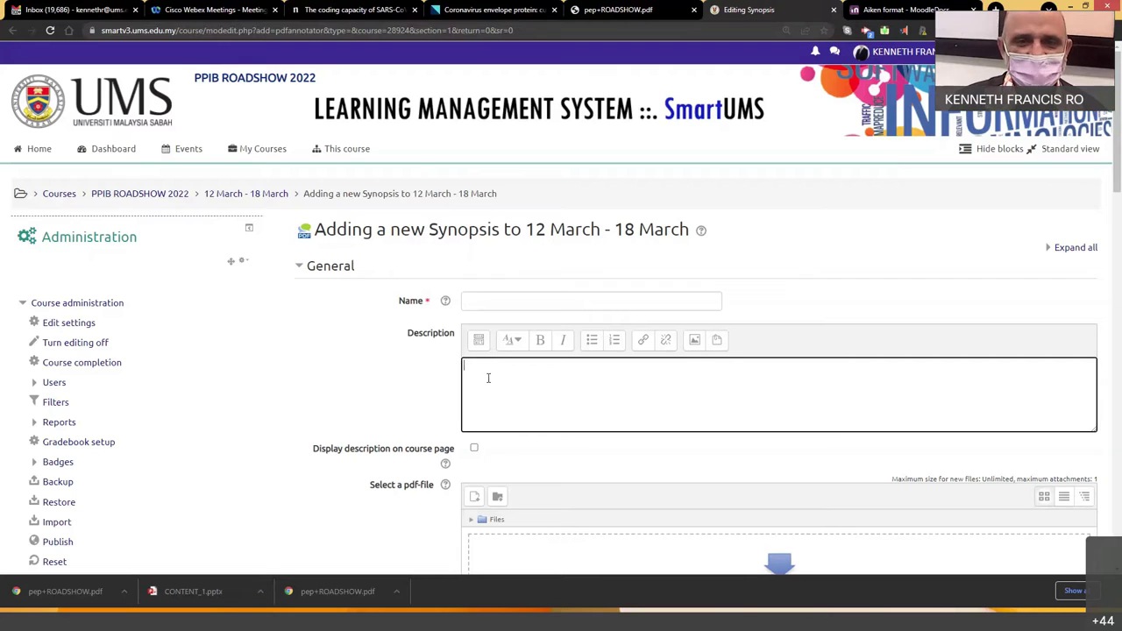
click(495, 299)
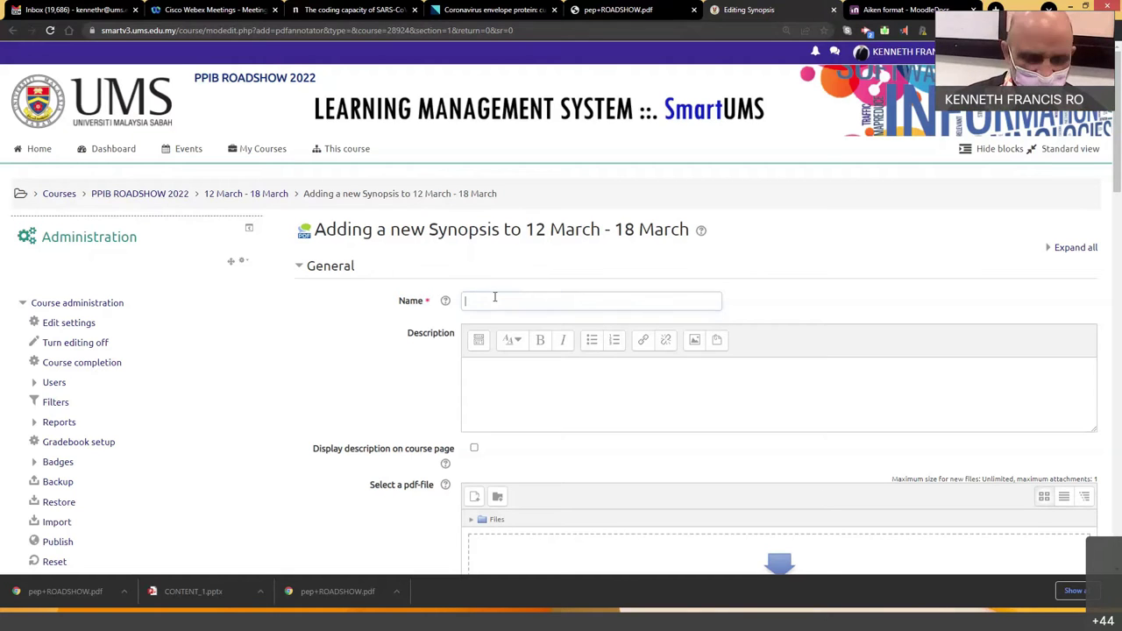
text(SYNOPSIS)
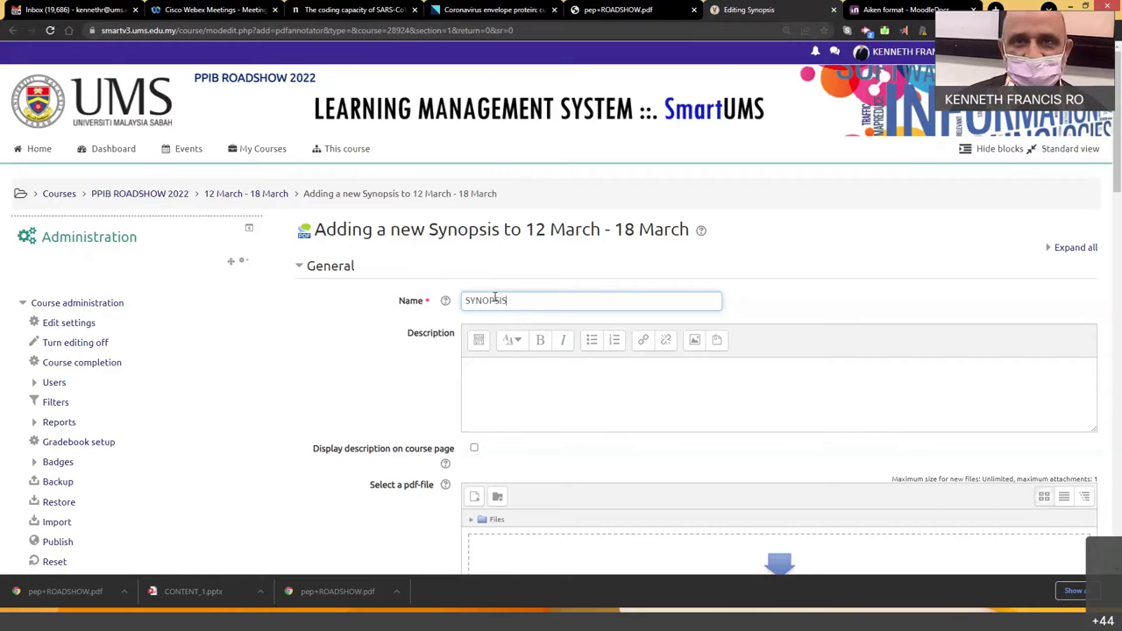
click(504, 383)
scroll(497, 381, down, 2)
text(Introduction)
Expand the module, restriction, completion and tag sections and display the description on the course page.
scroll(443, 193, down, 5)
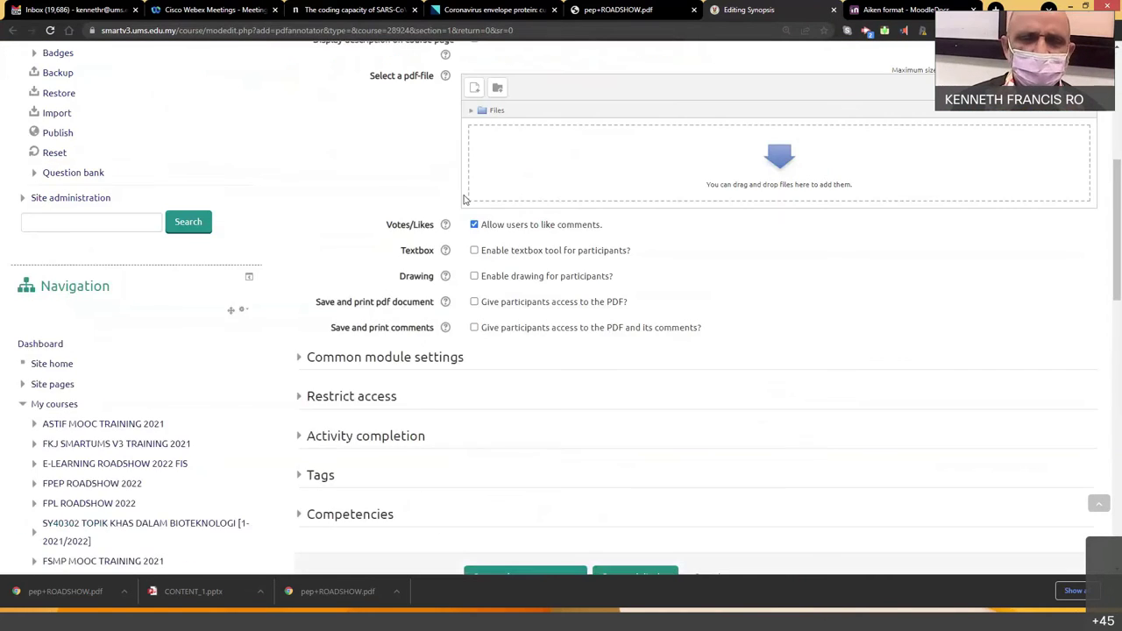
click(431, 186)
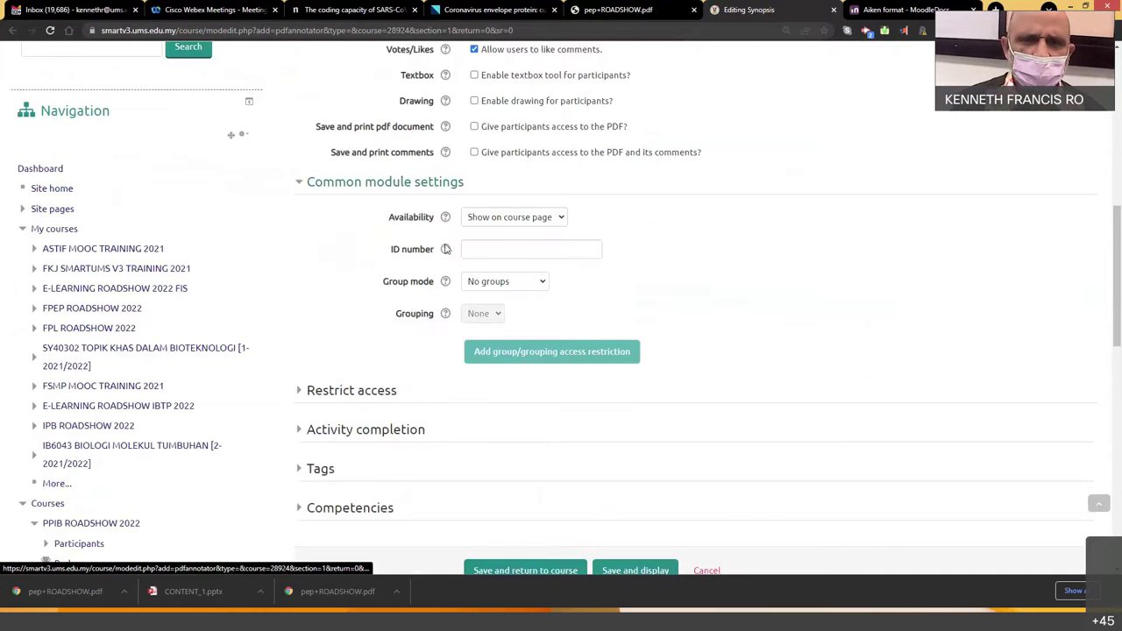
scroll(421, 263, down, 2)
click(372, 216)
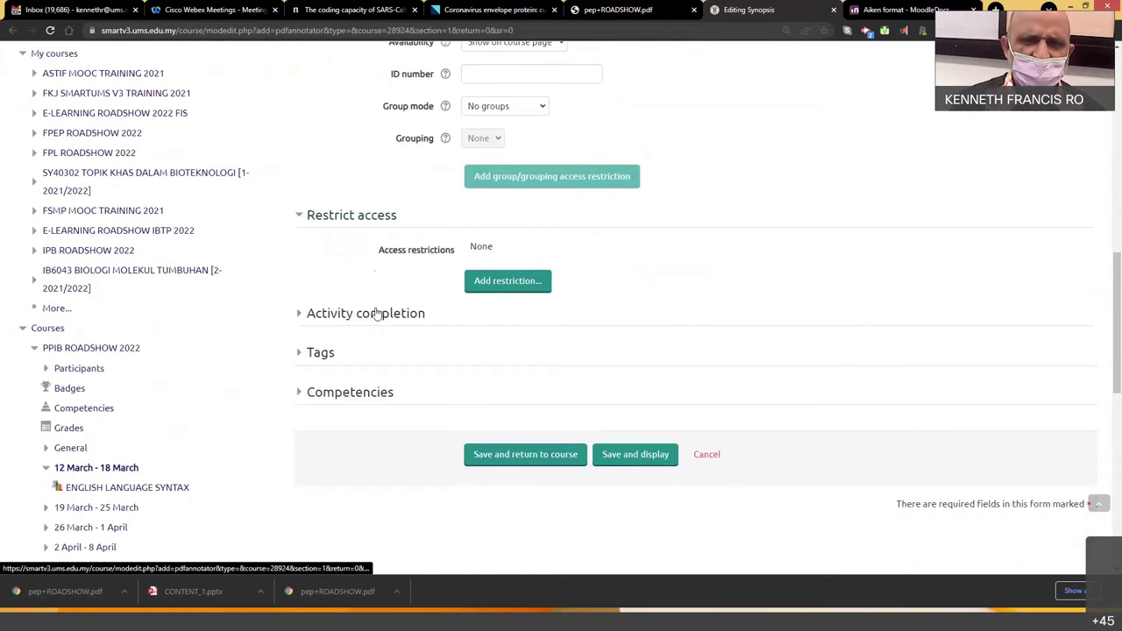
click(377, 313)
click(321, 464)
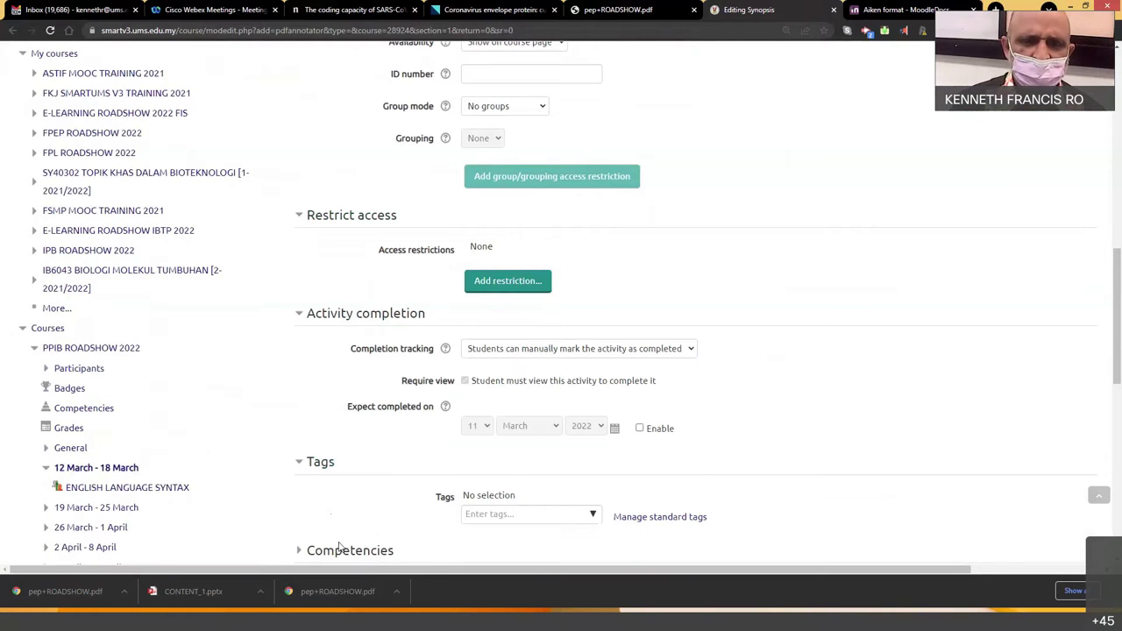
scroll(405, 289, up, 3)
scroll(404, 290, up, 5)
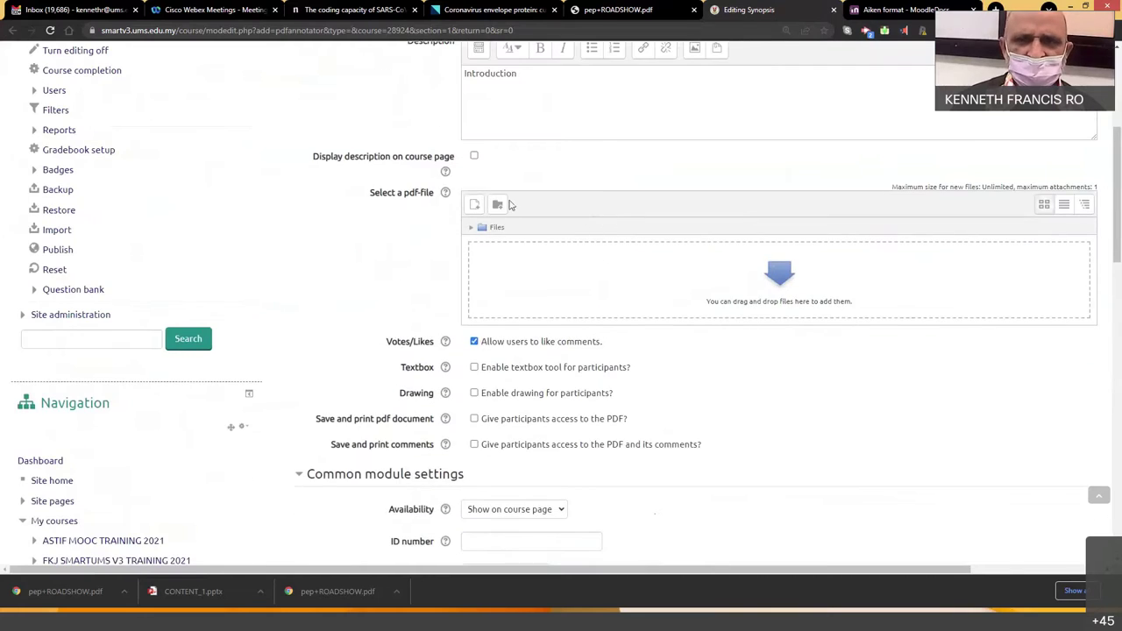
click(474, 334)
scroll(609, 263, down, 3)
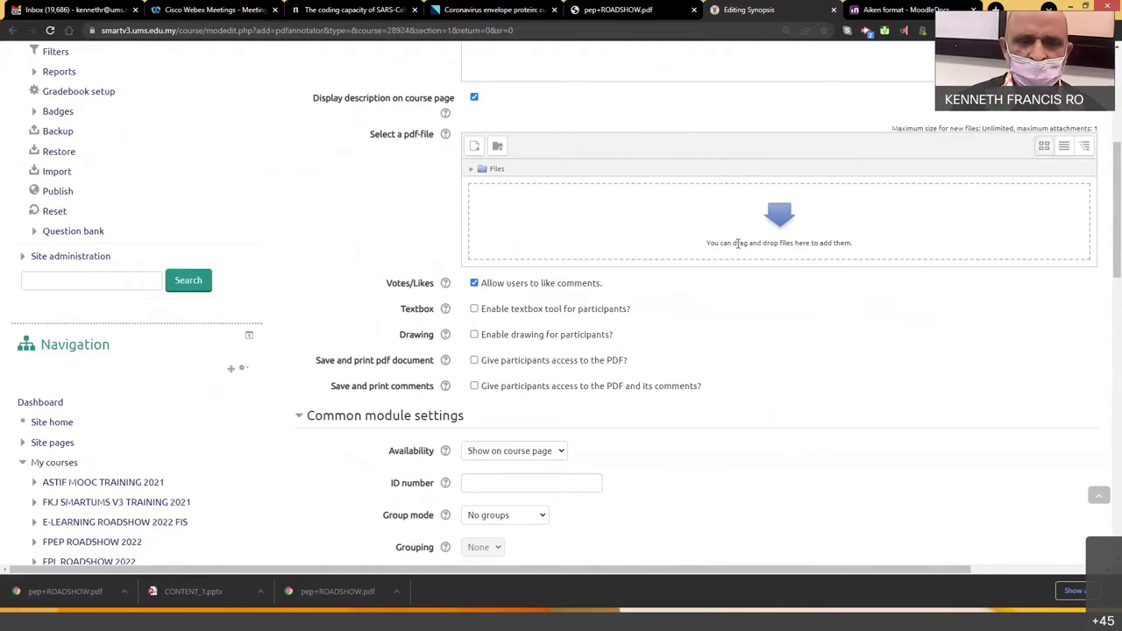
Upload a PDF into the pdf-file field, saving it as COURSE SYNOPSIS.
click(474, 148)
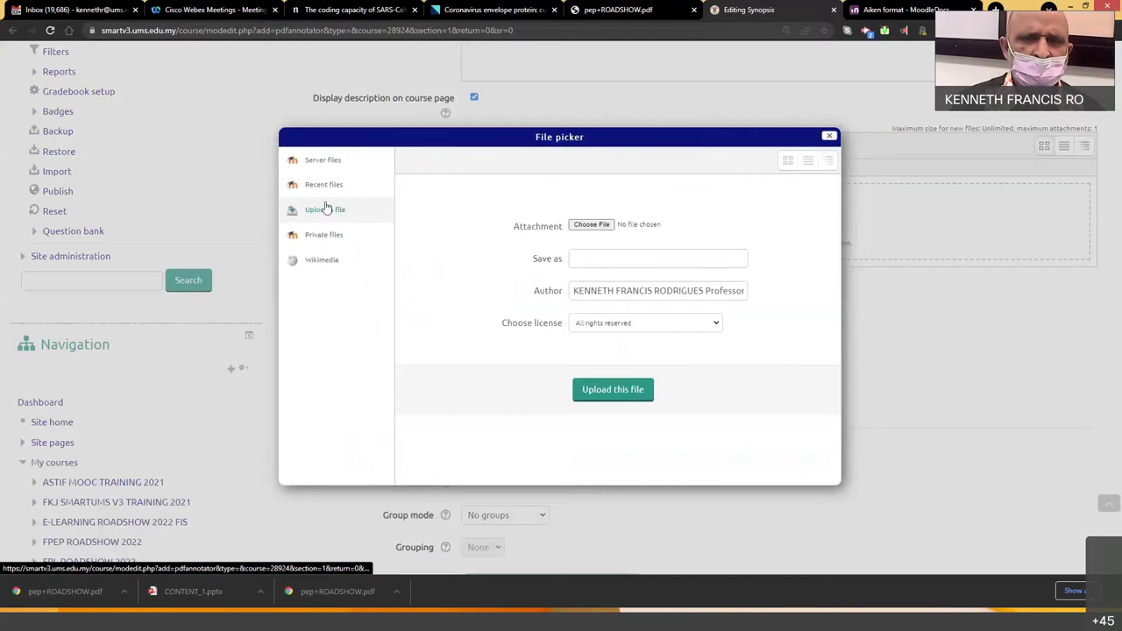
click(589, 226)
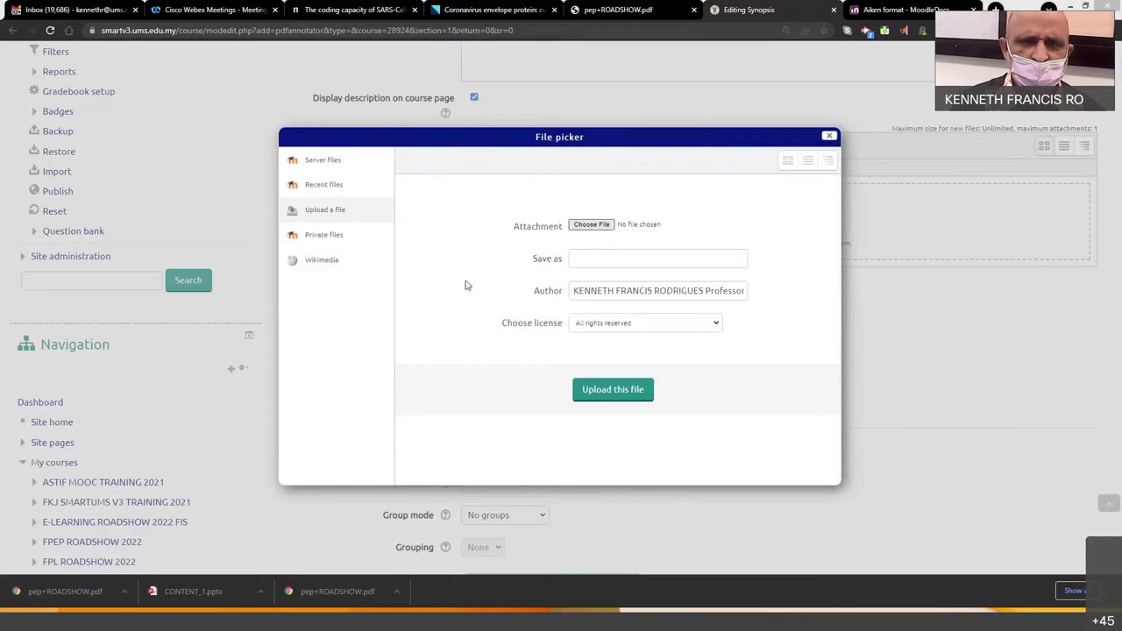
click(600, 263)
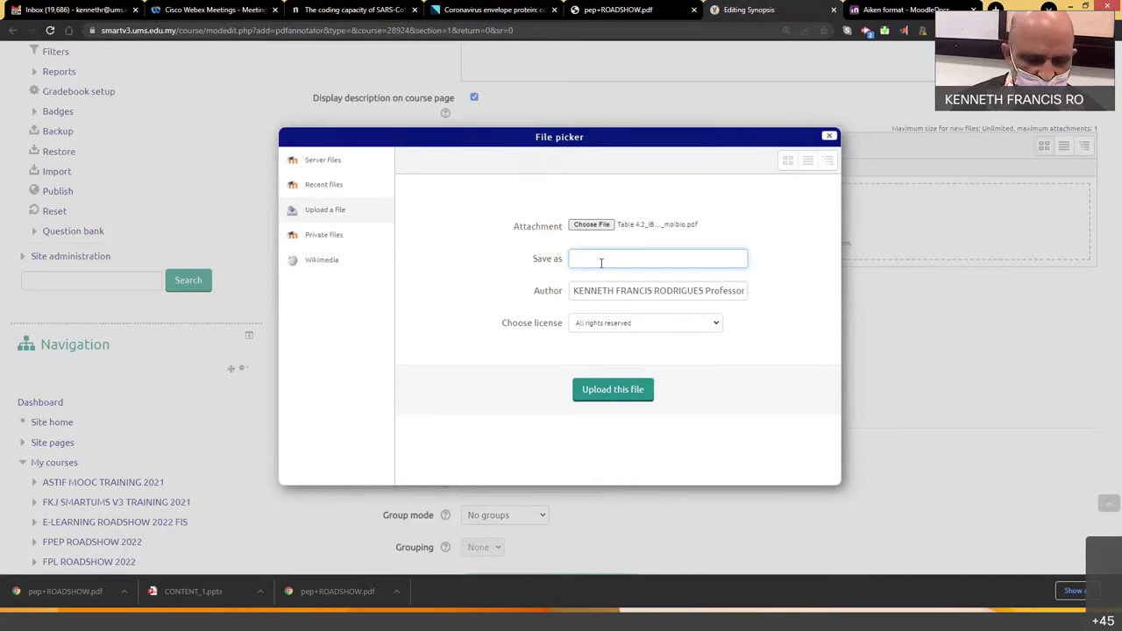
text(COURSE)
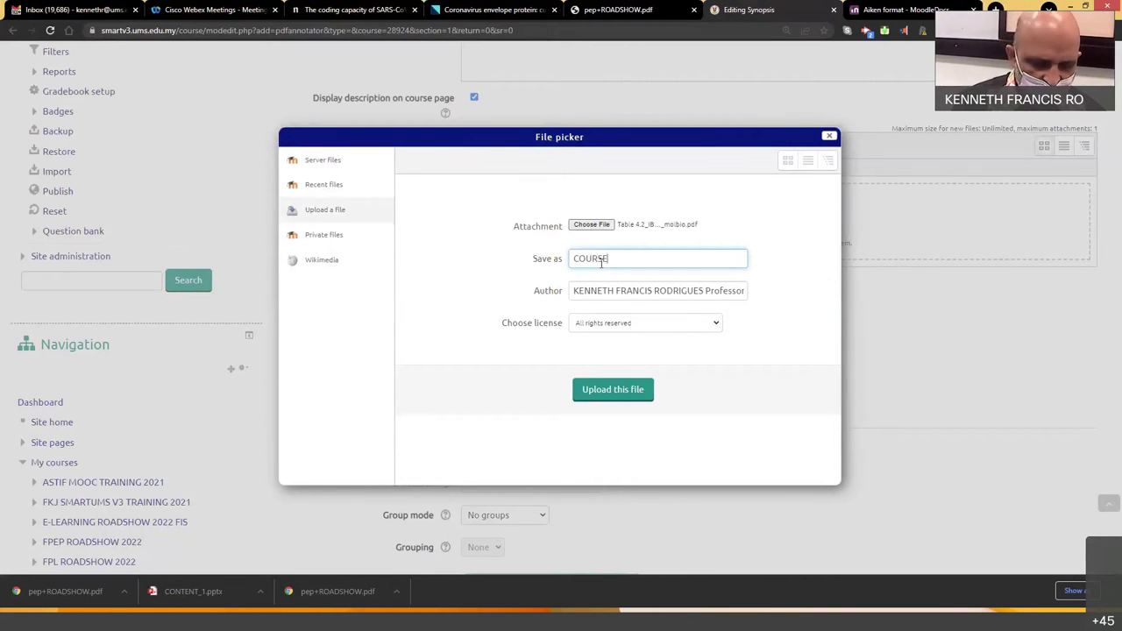
text( SYNOPSIS)
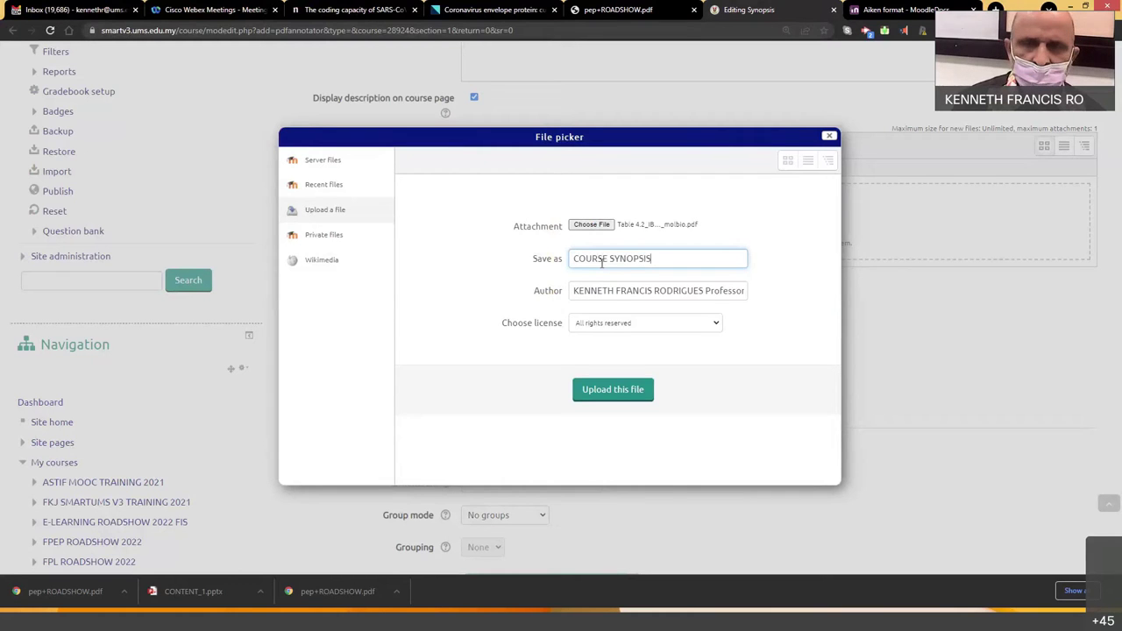
click(613, 392)
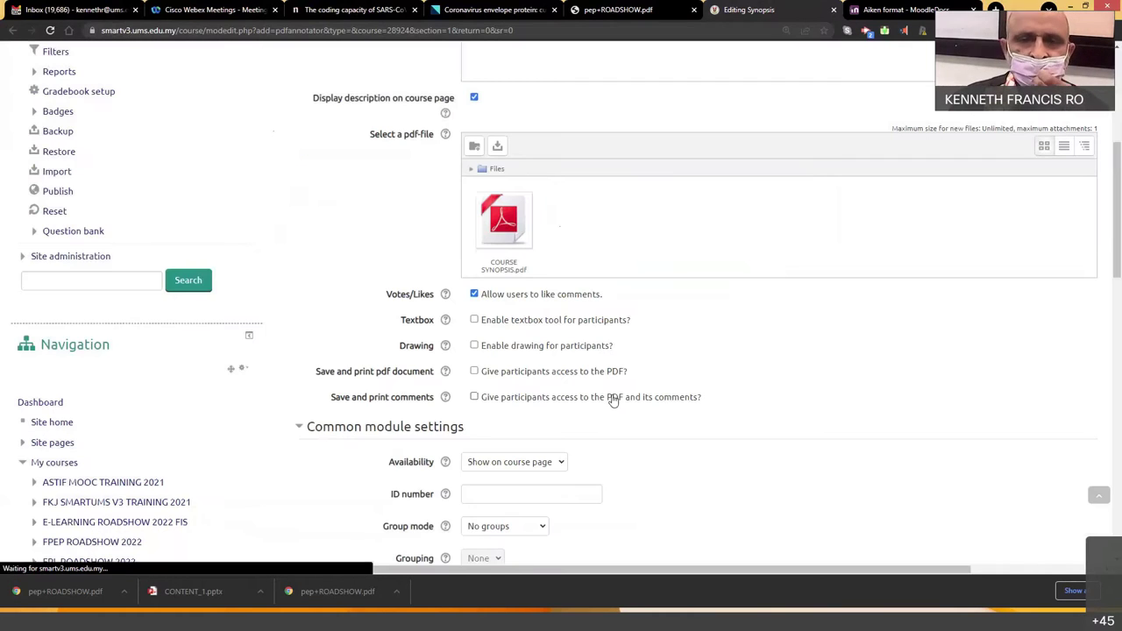
scroll(676, 328, down, 1)
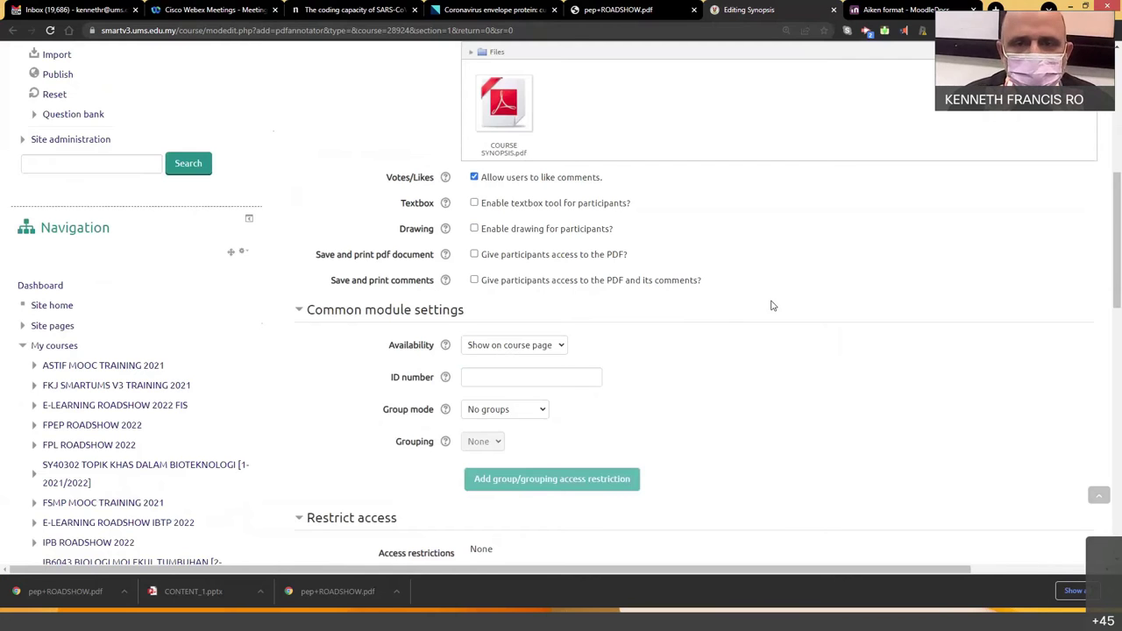
scroll(771, 305, up, 1)
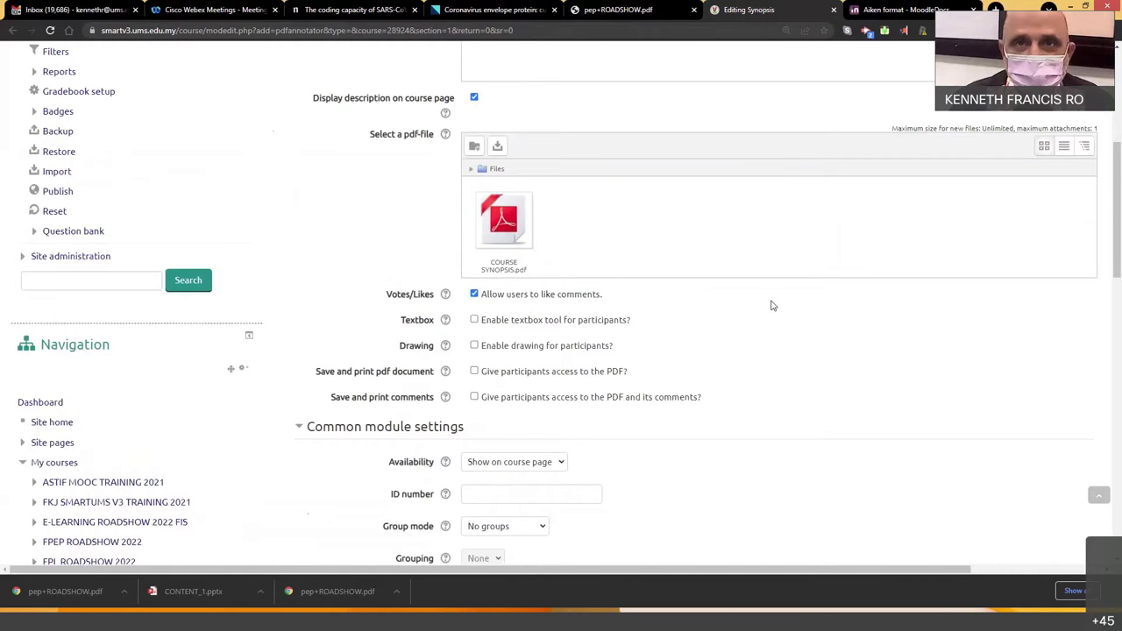
scroll(766, 303, down, 1)
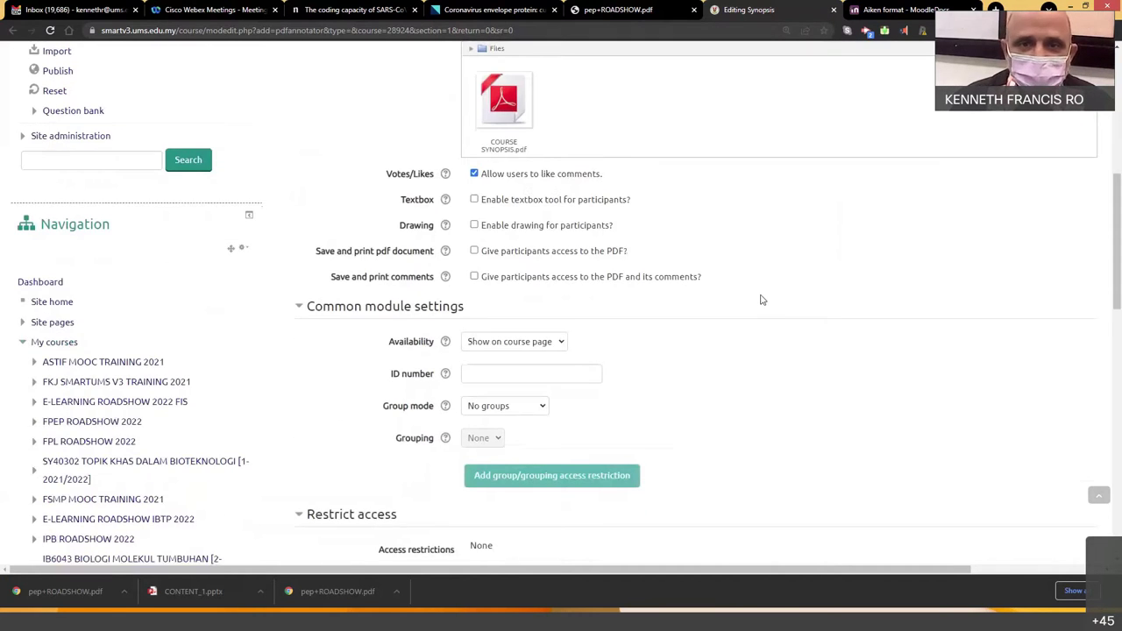
scroll(641, 318, down, 1)
scroll(659, 341, down, 2)
scroll(462, 313, down, 1)
Track completion when conditions are met and expect completion on 15 March 2022.
click(537, 245)
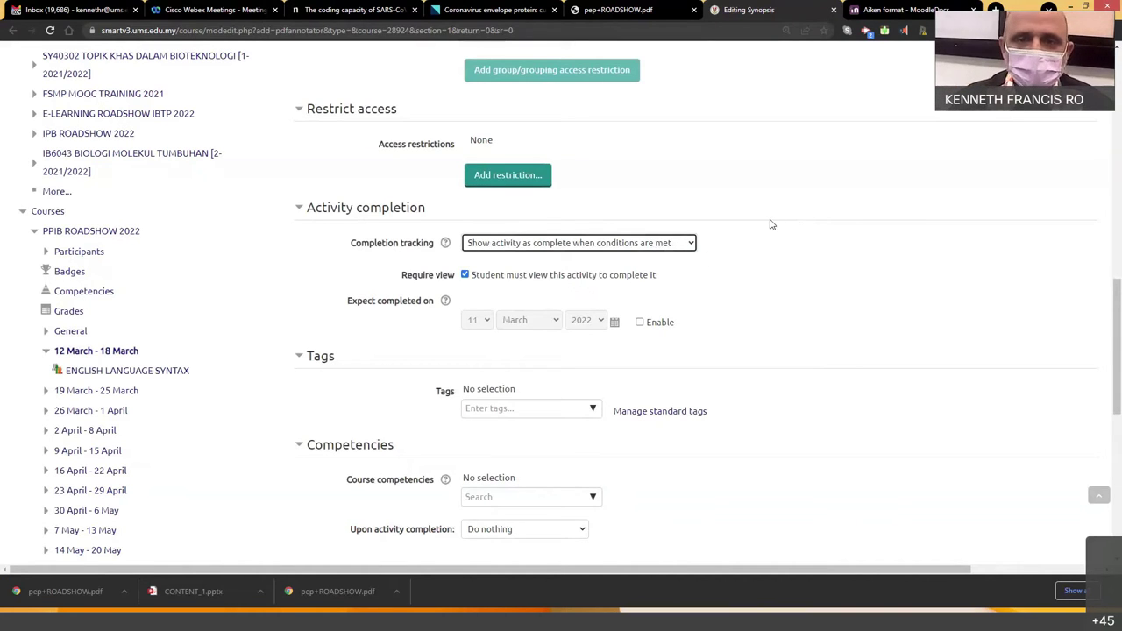
click(644, 245)
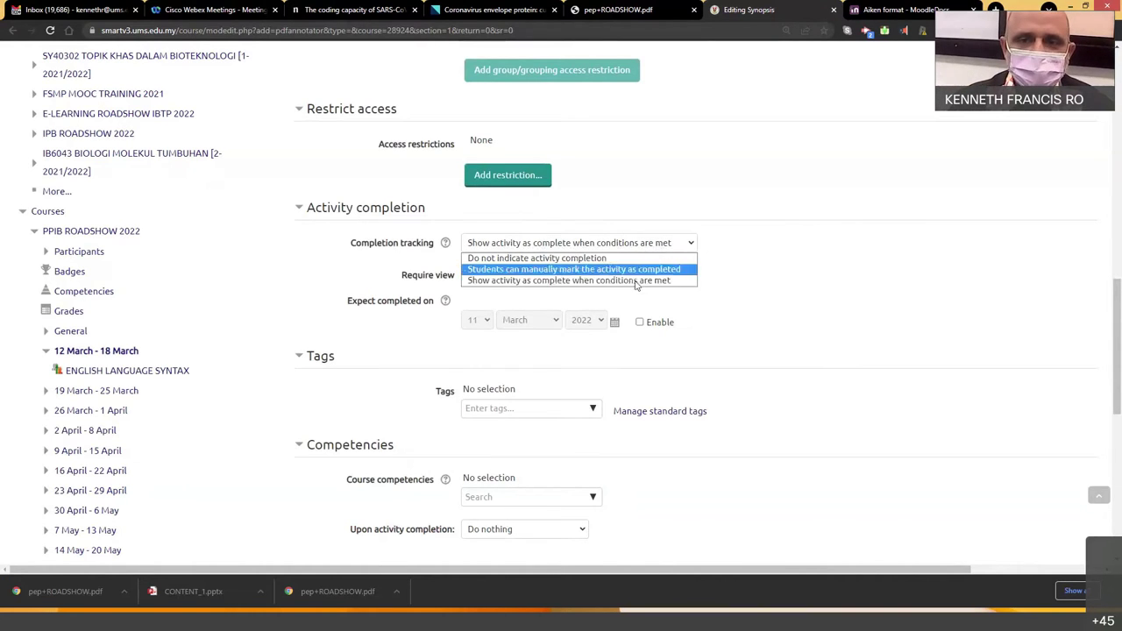
click(636, 280)
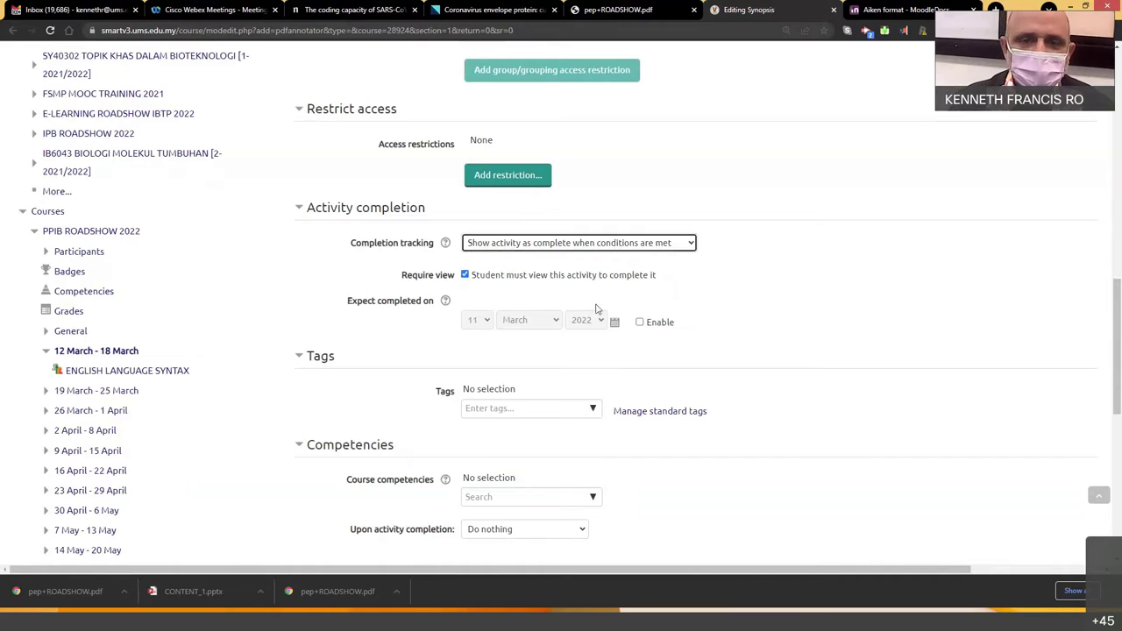
click(640, 323)
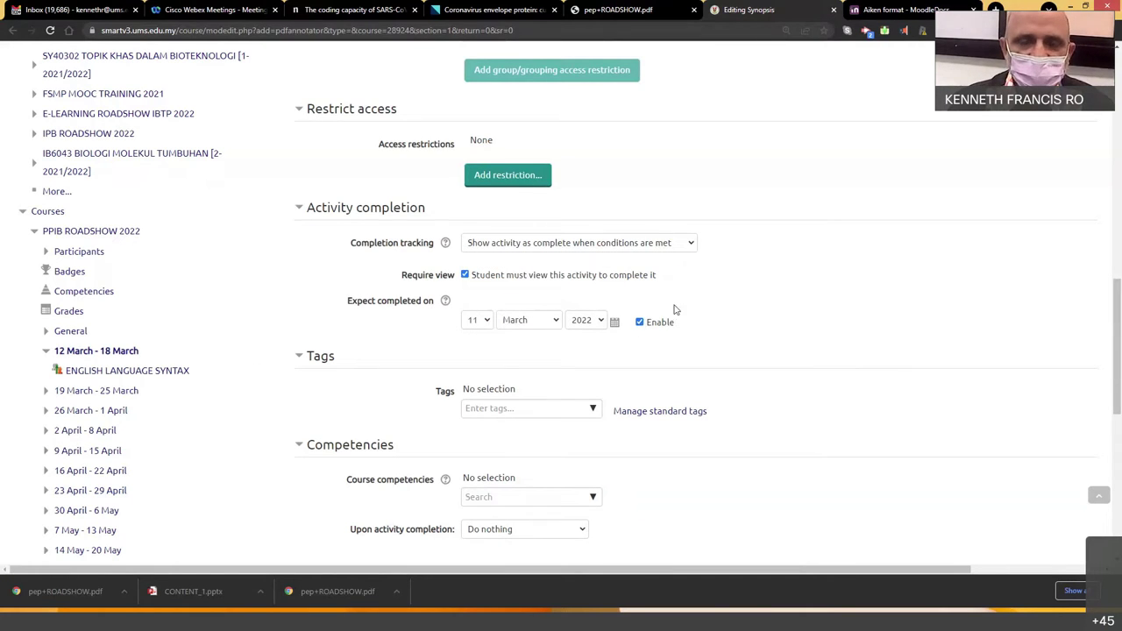
click(482, 322)
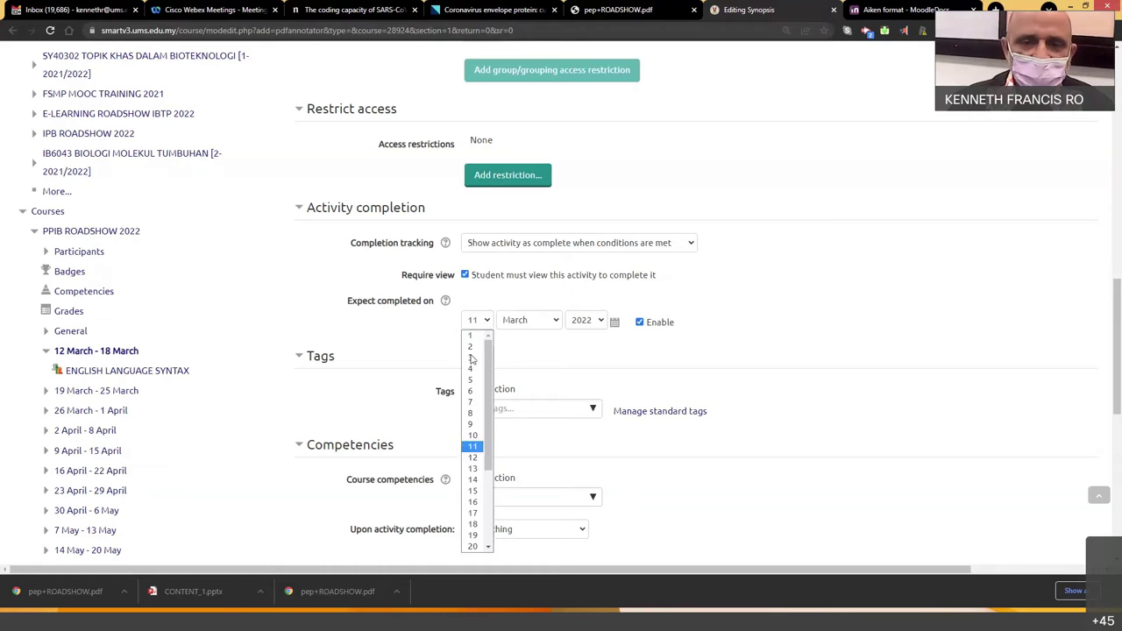
click(472, 491)
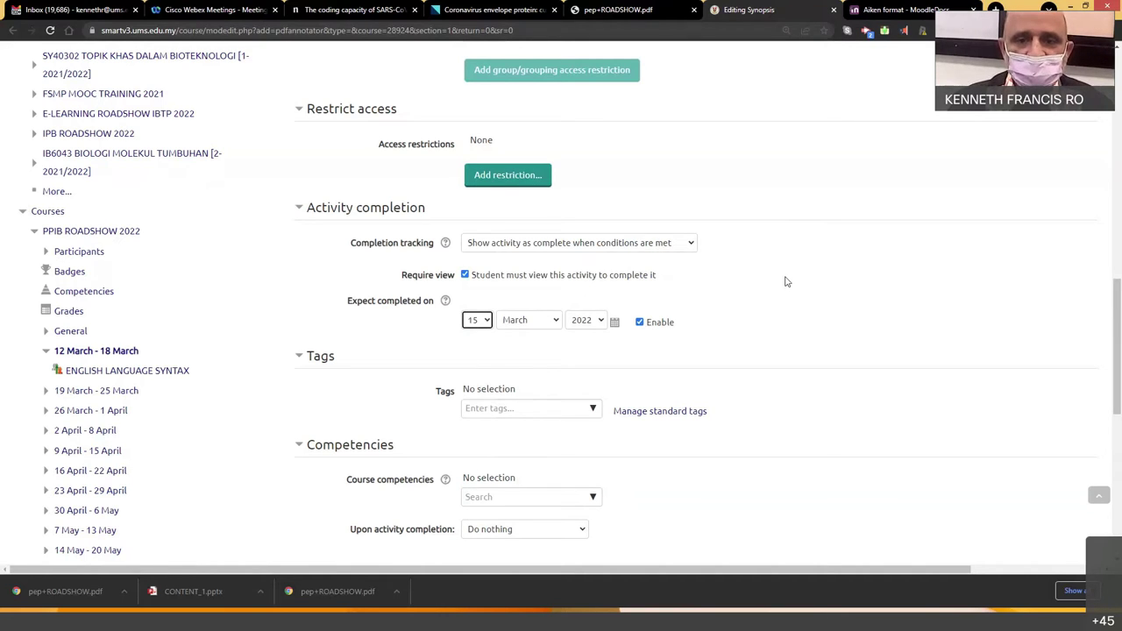
Tag the item coursesyn1234, then save and display it.
click(502, 412)
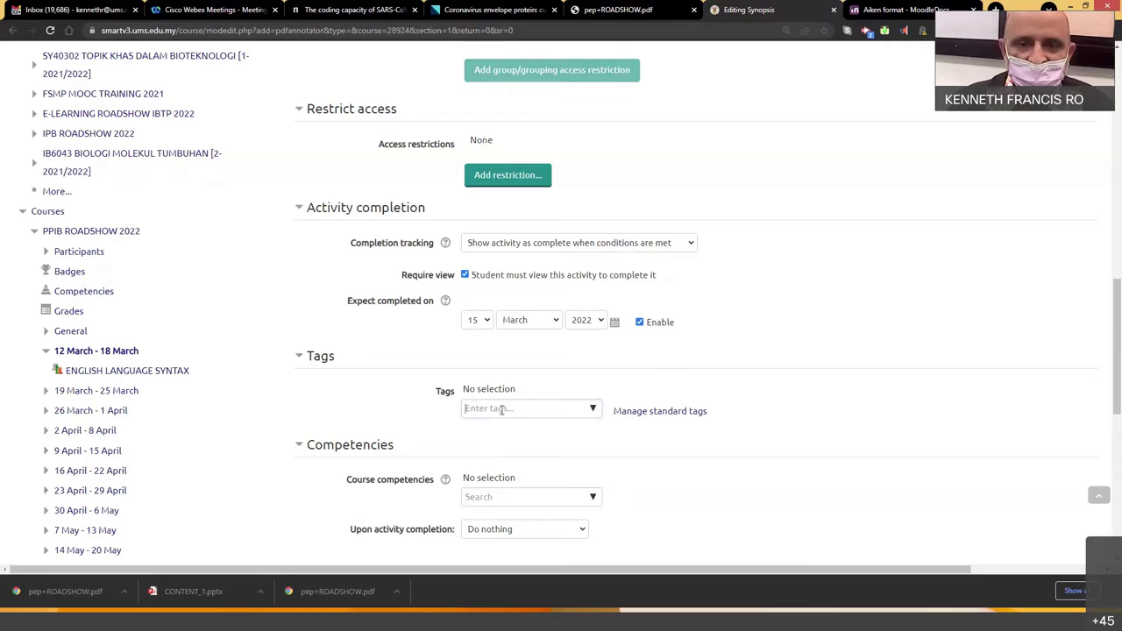
text(coursey)
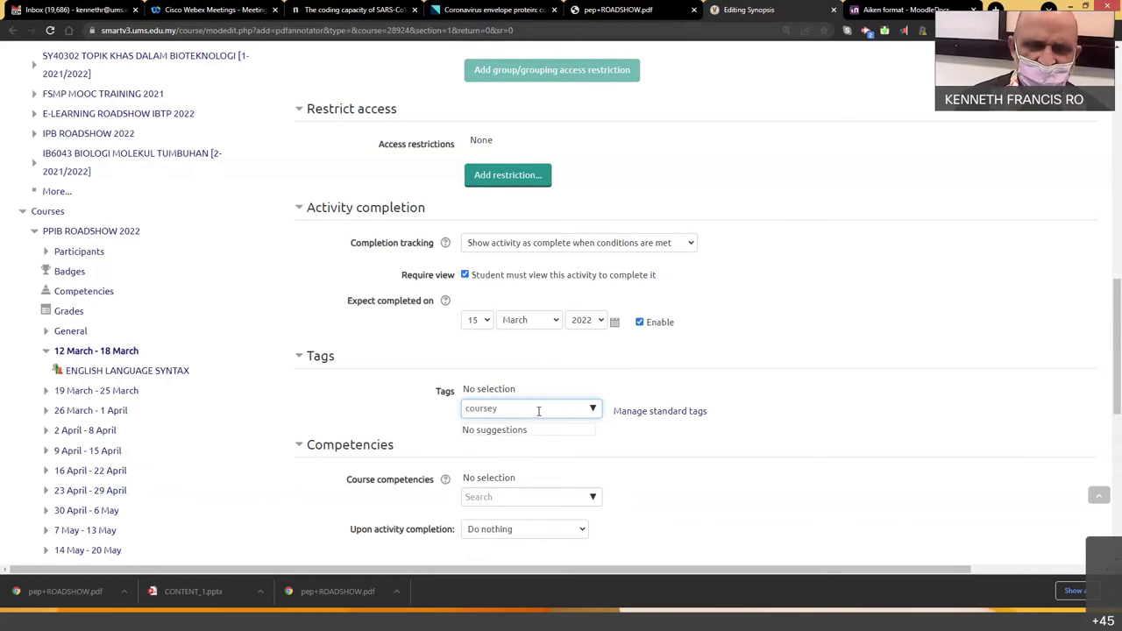
key(BackSpace)
text(syn)
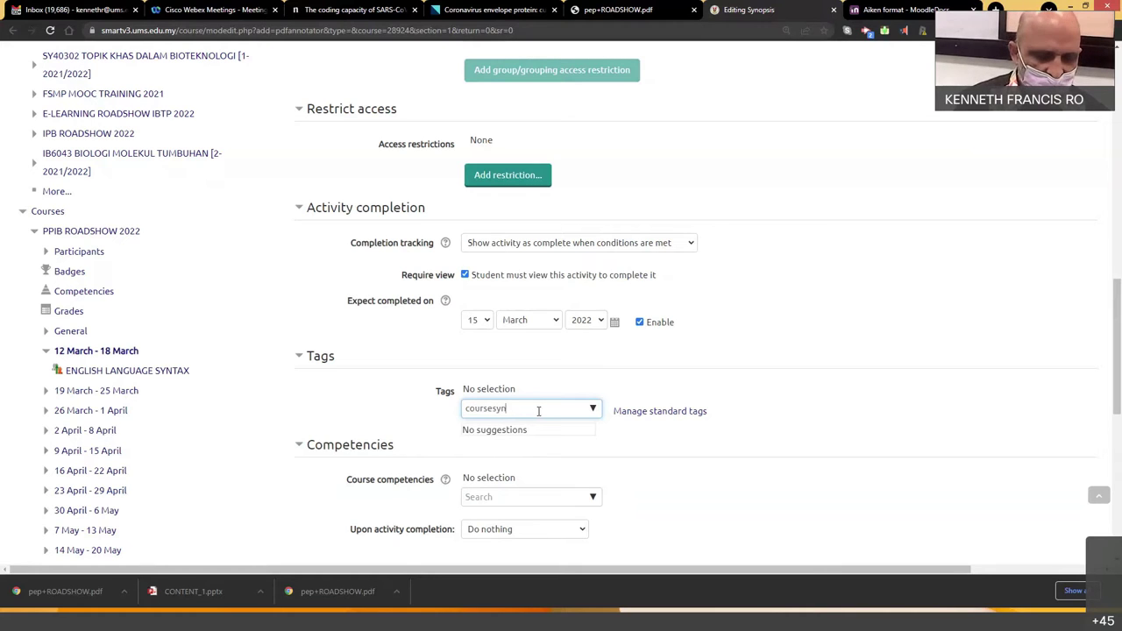
text(1234)
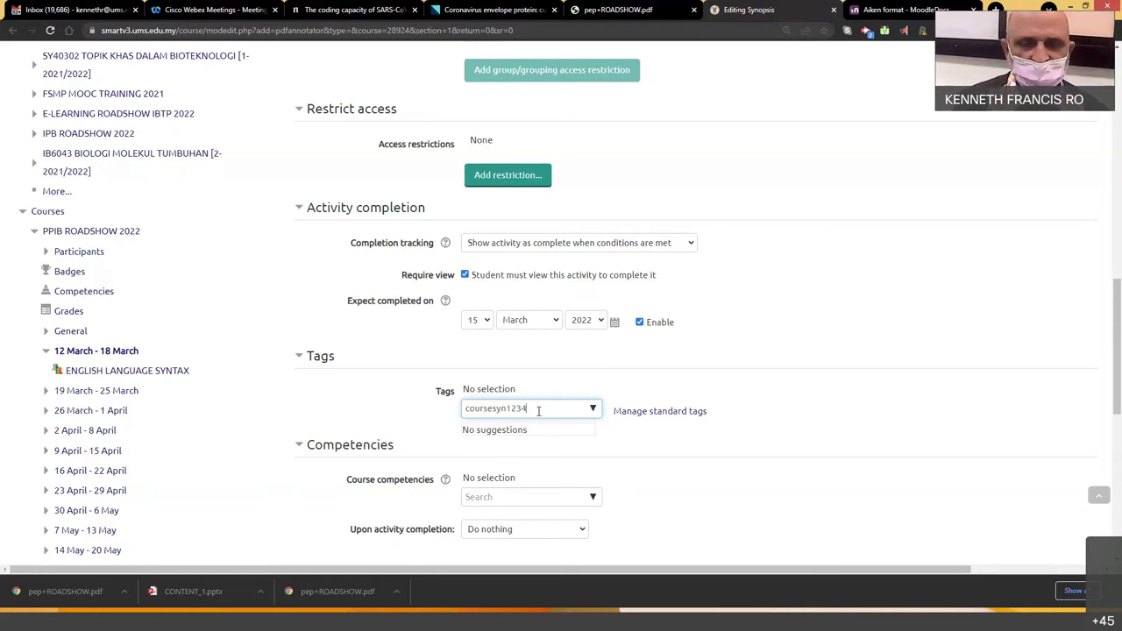
key(Return)
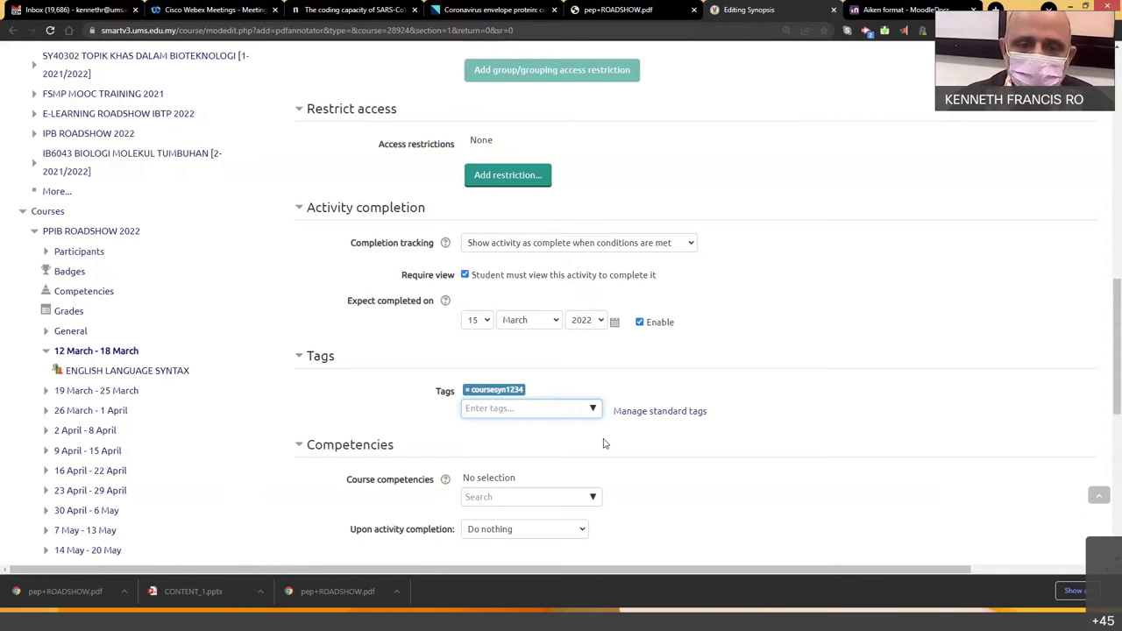
scroll(604, 444, down, 3)
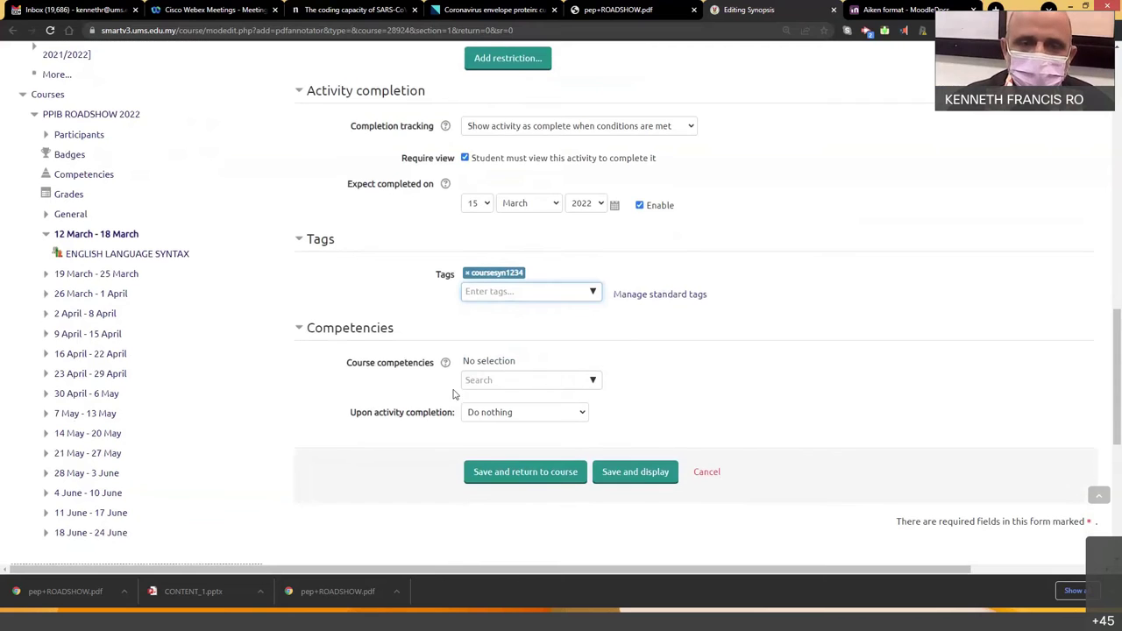
scroll(342, 327, up, 3)
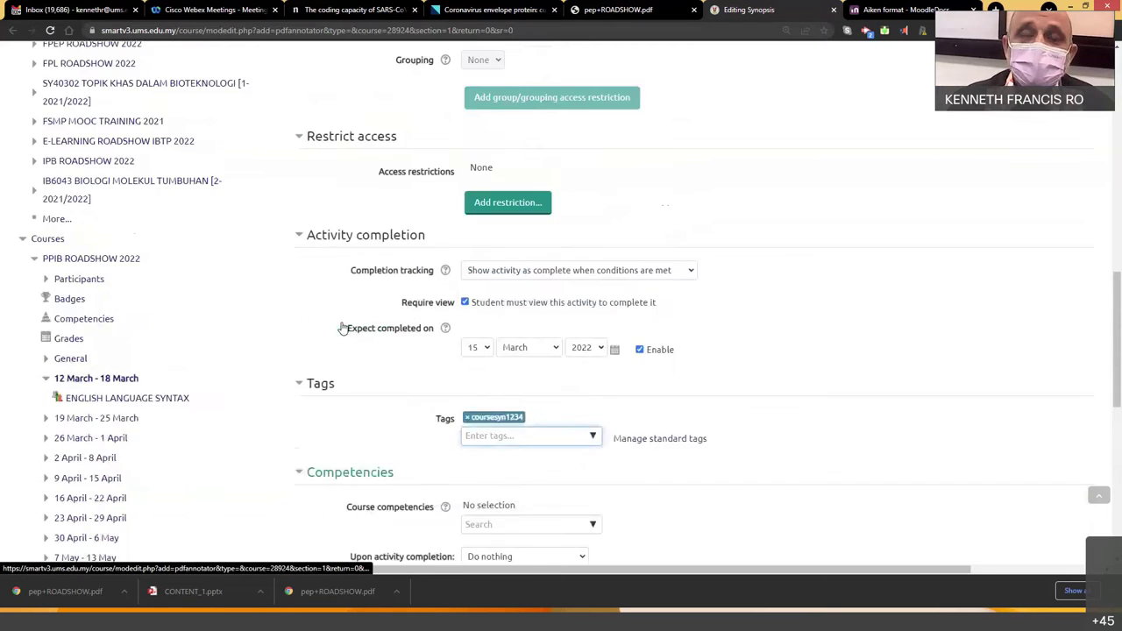
scroll(342, 328, up, 10)
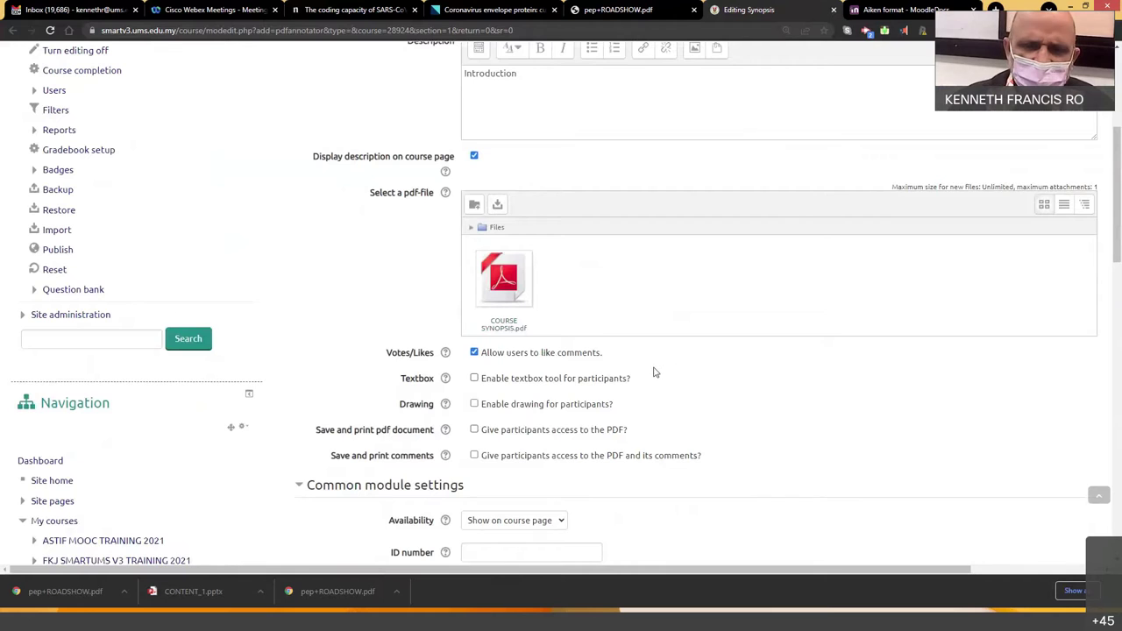
scroll(570, 346, down, 1)
scroll(545, 343, down, 4)
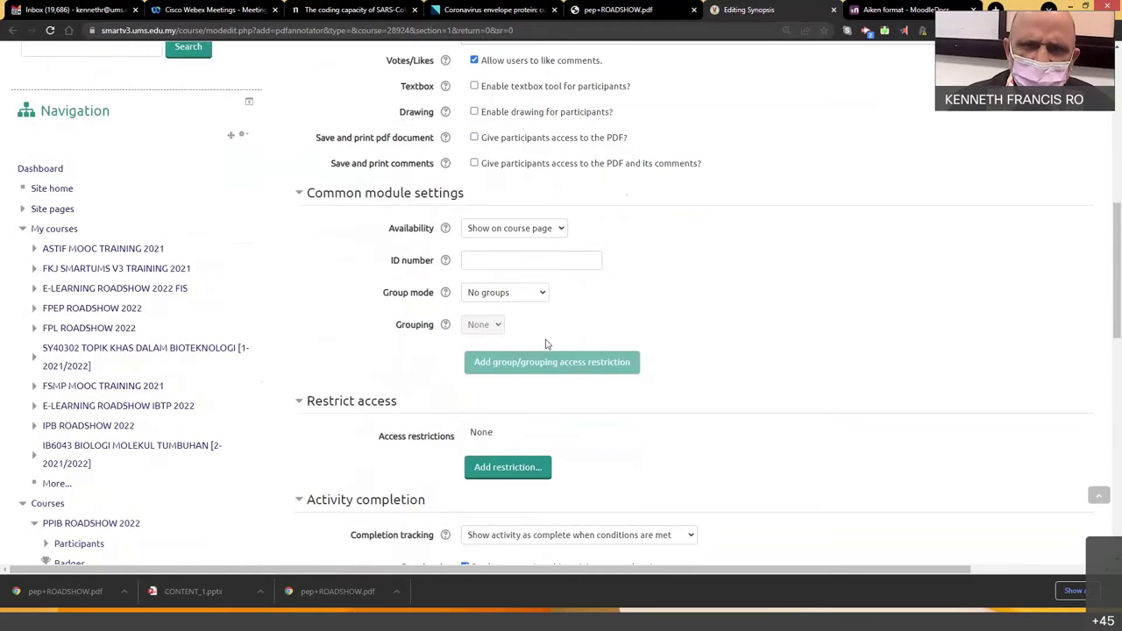
scroll(545, 343, down, 7)
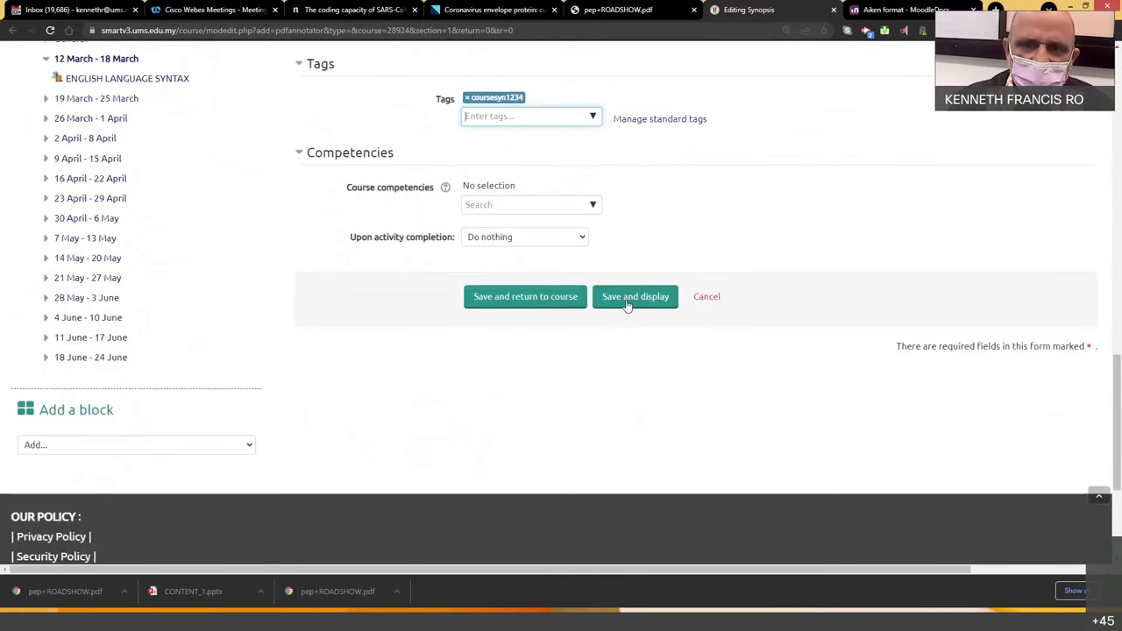
click(628, 299)
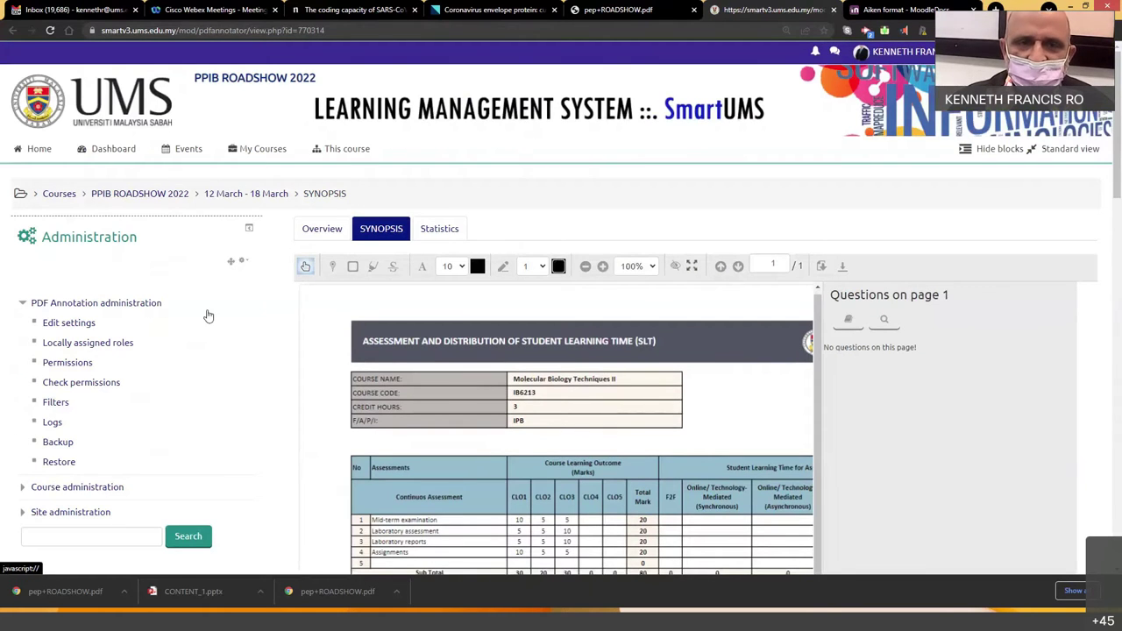
Go back to the PPIB ROADSHOW 2022 course page and scroll to the 12 March - 18 March week.
click(134, 198)
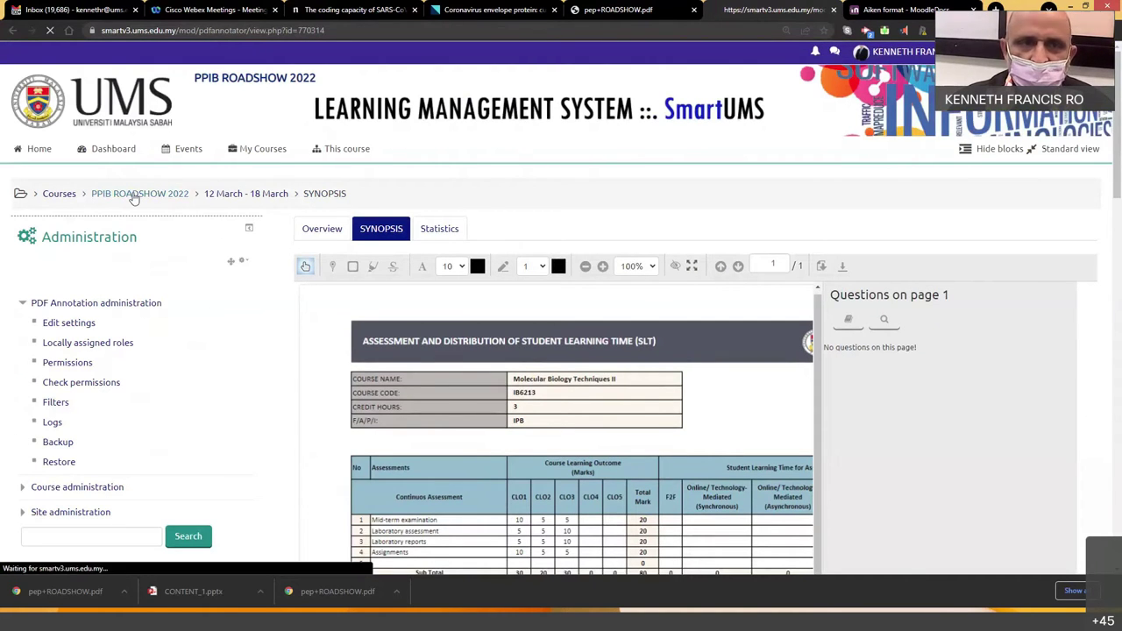
scroll(421, 306, down, 3)
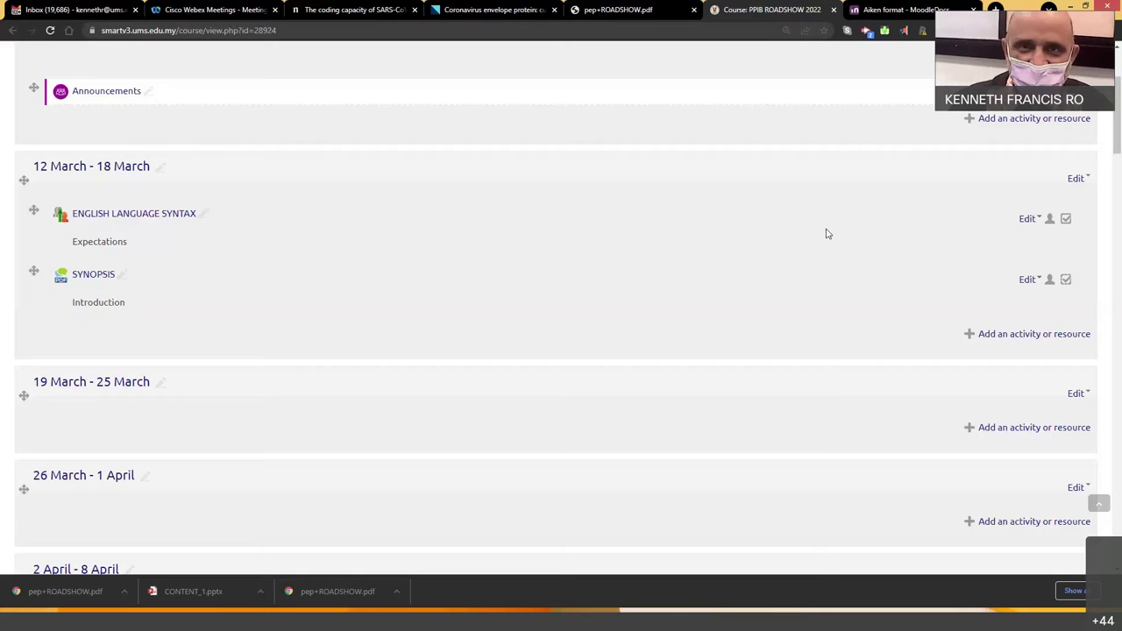
Add a Chat activity to the 12 March - 18 March week.
click(1031, 336)
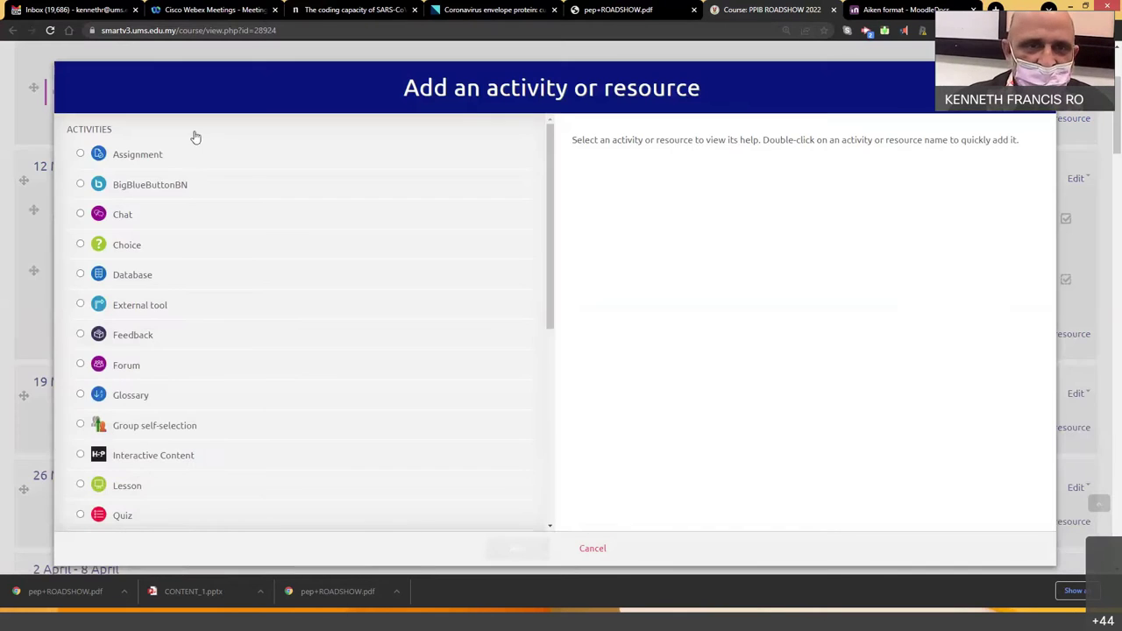
click(79, 216)
click(517, 549)
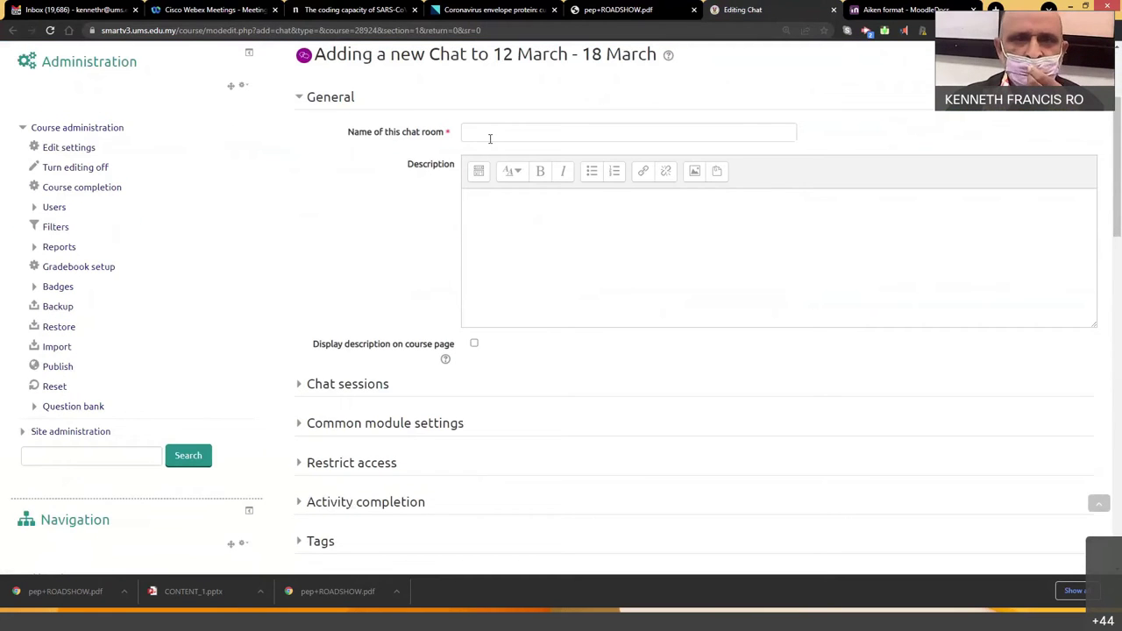
Name the chat ICE BREAKER with description '09000-0930' displayed on the course page.
click(492, 136)
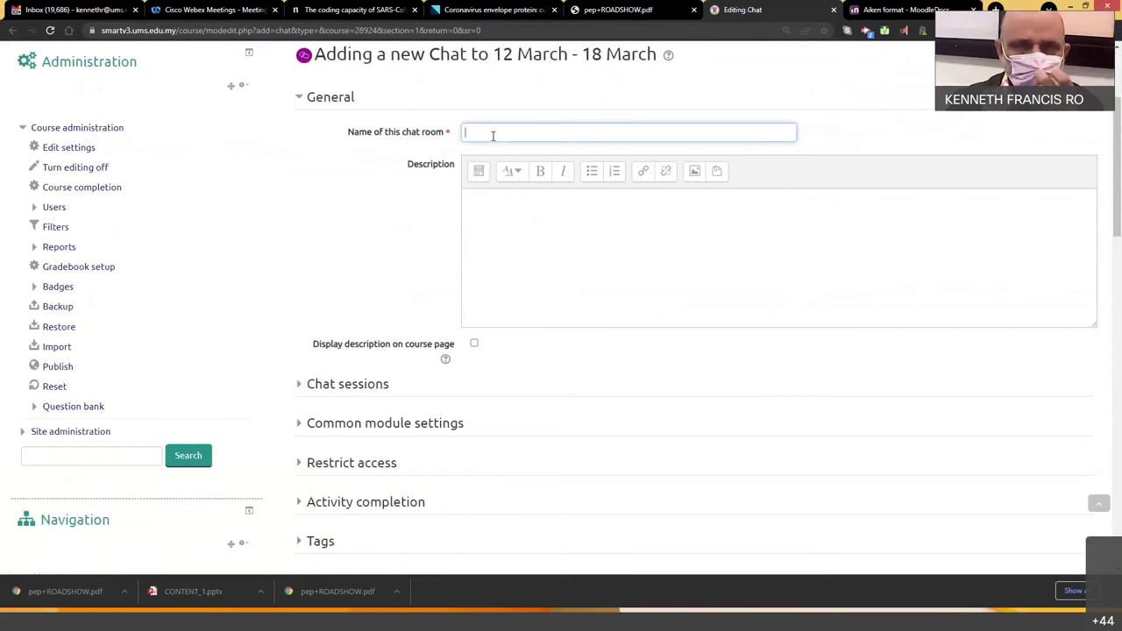
text(ICE BREAKER)
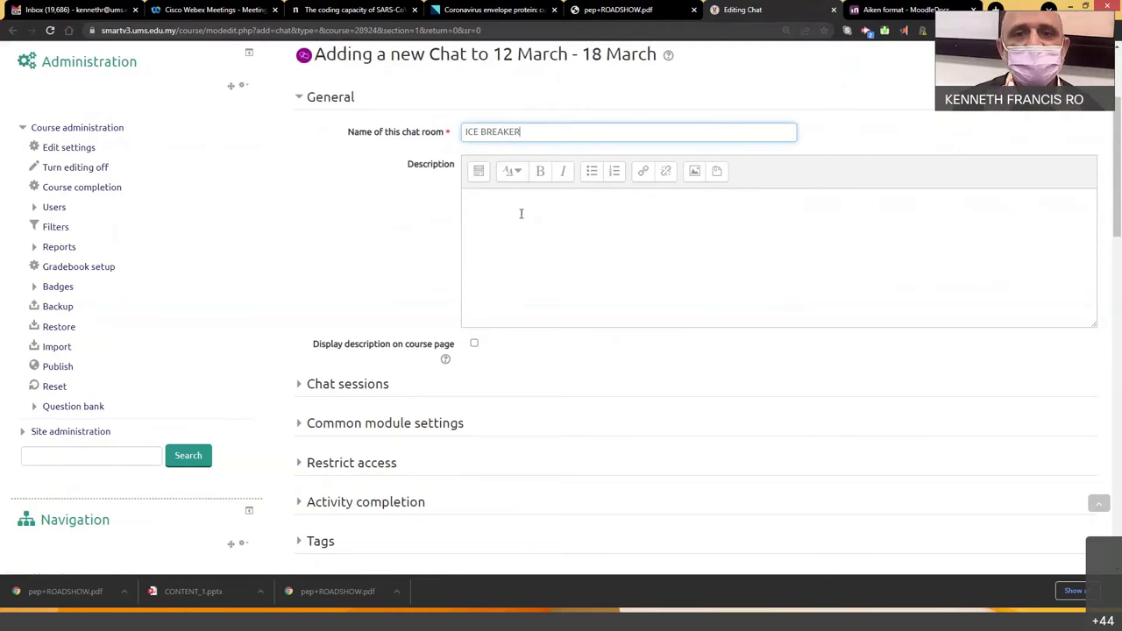
click(521, 214)
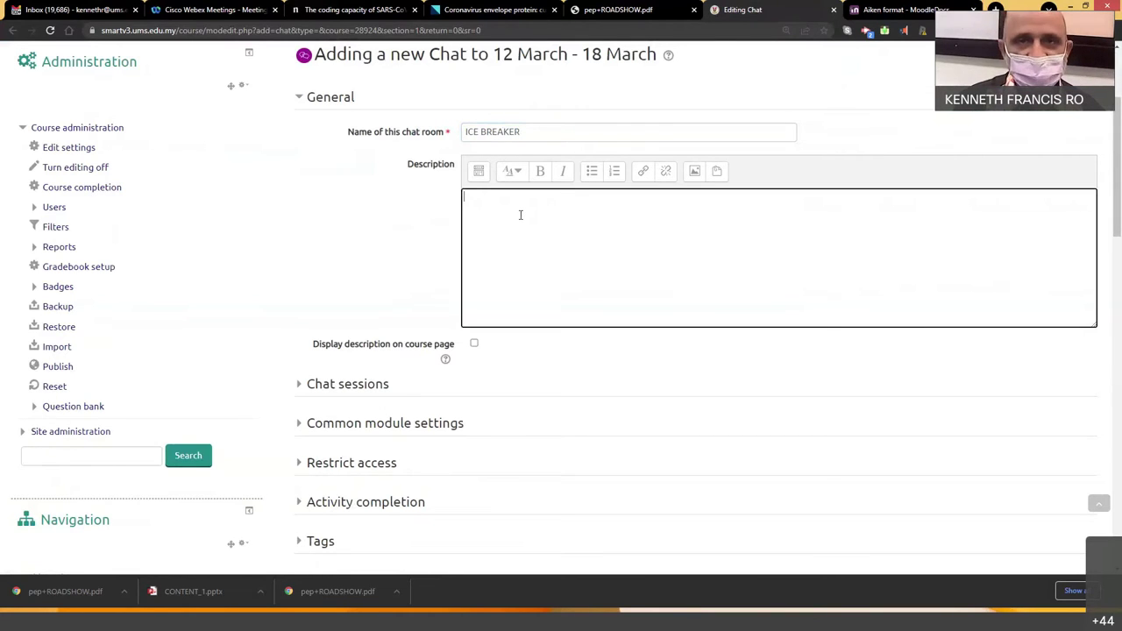
text(09000-093)
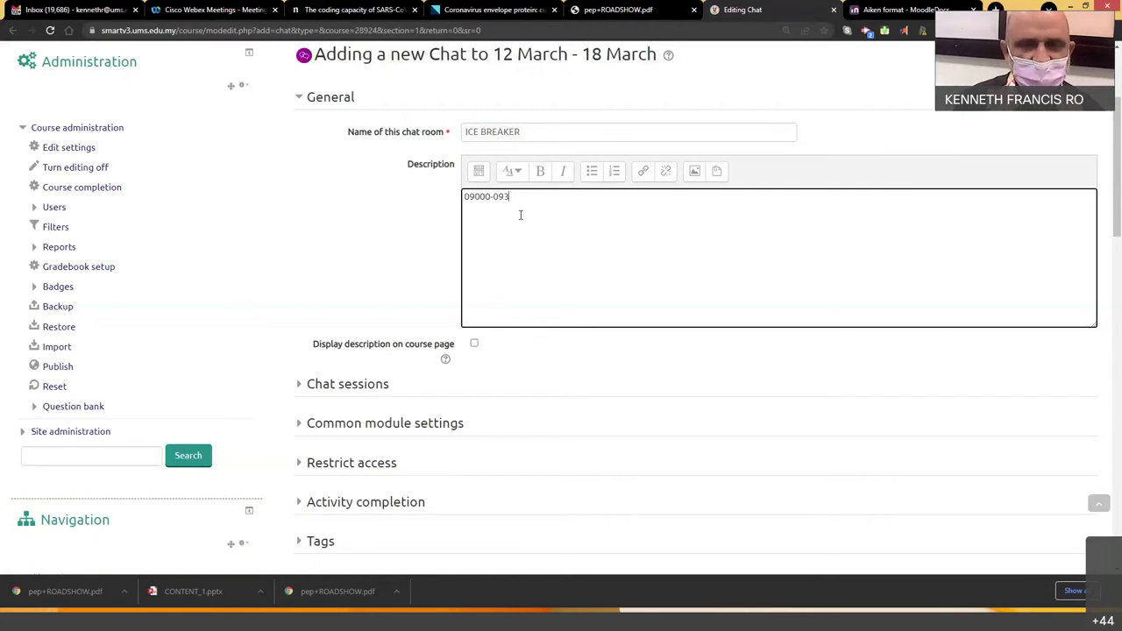
text(0)
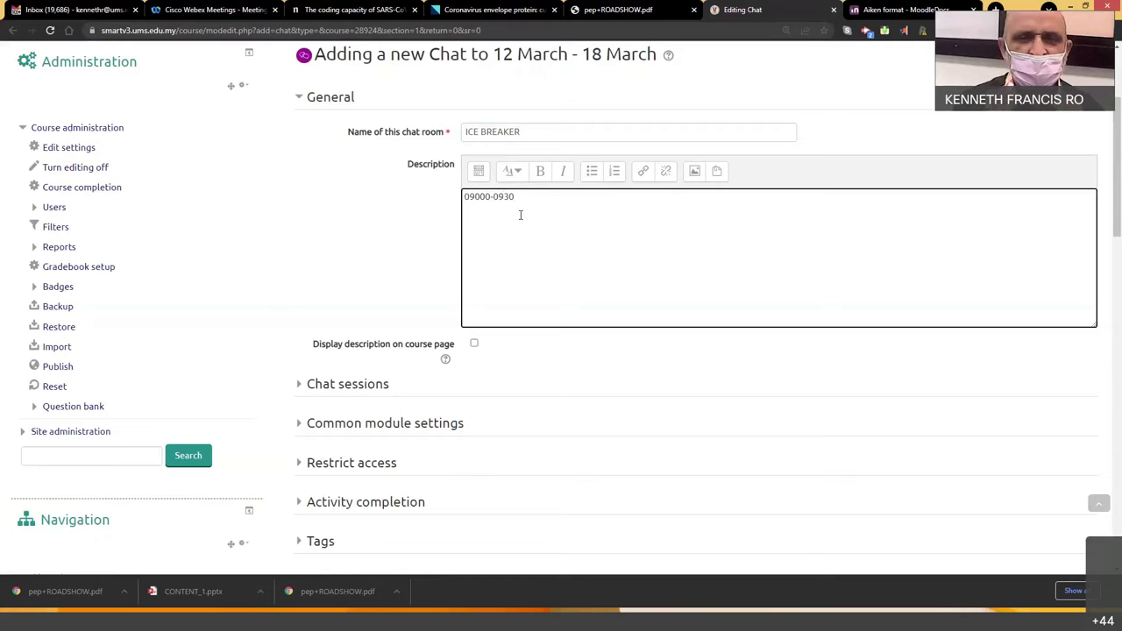
click(473, 345)
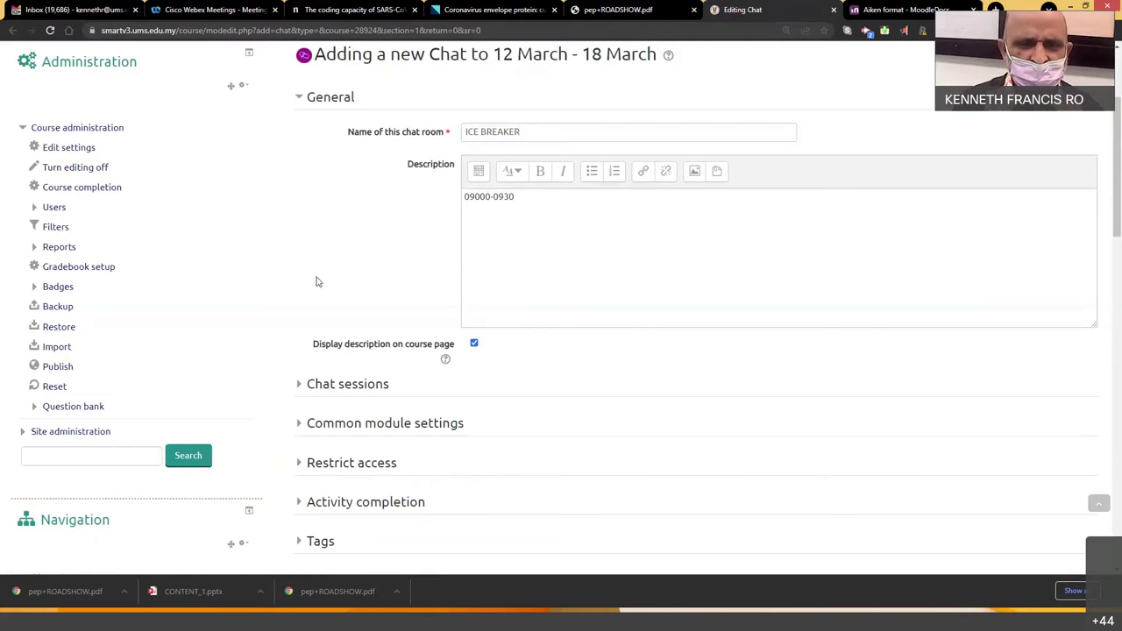
scroll(319, 281, down, 3)
click(349, 151)
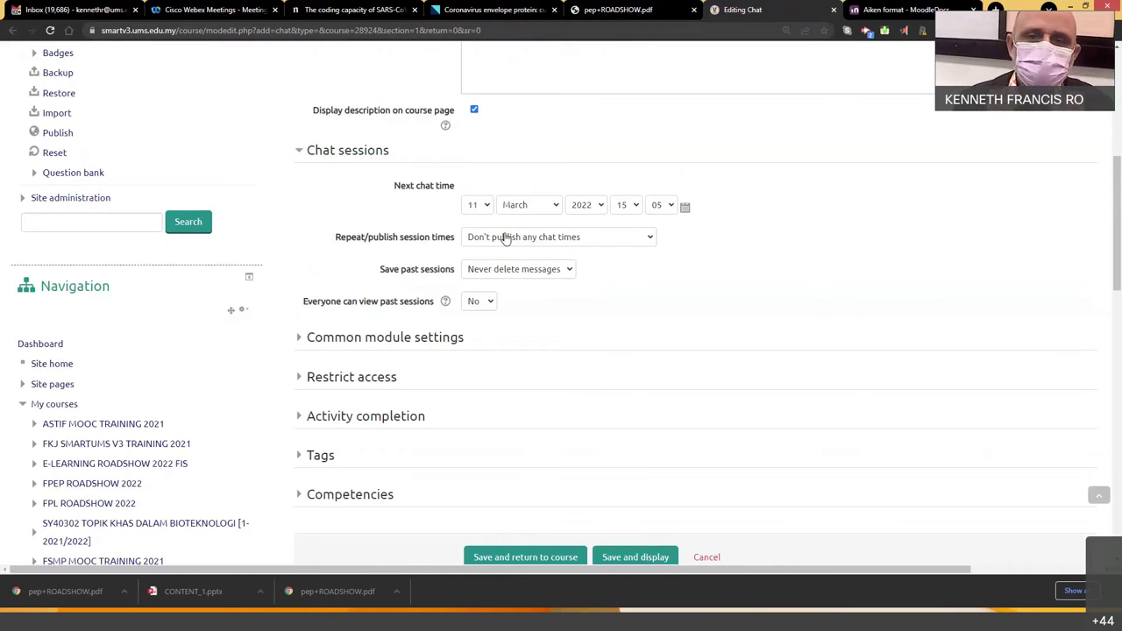
Leave chat session times unpublished and set the next chat time minute to 10.
click(506, 238)
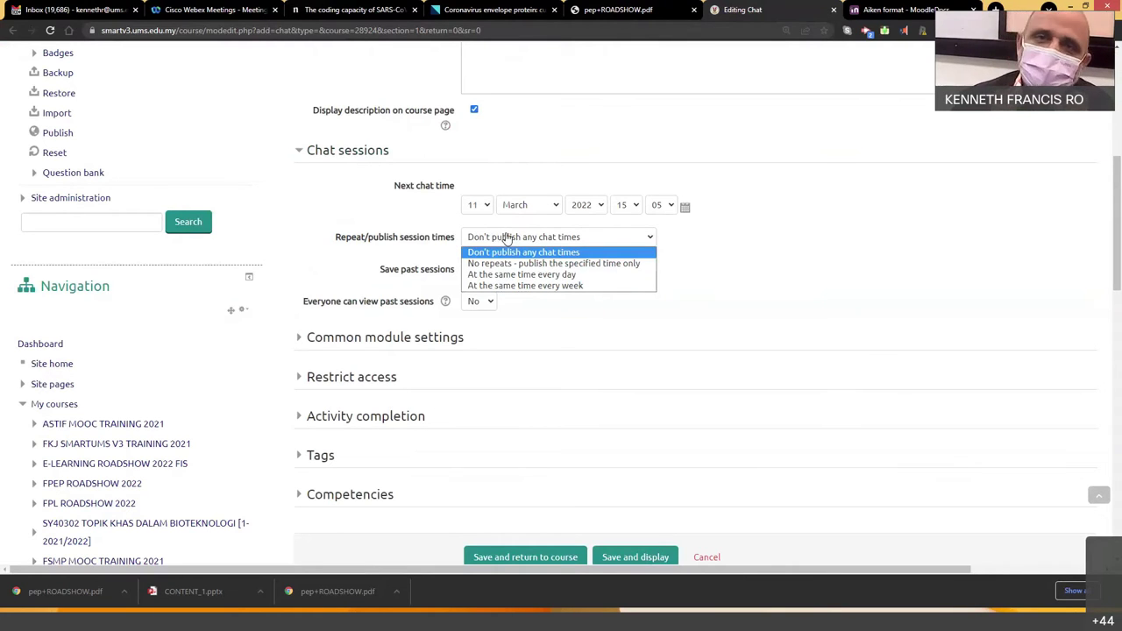
click(506, 239)
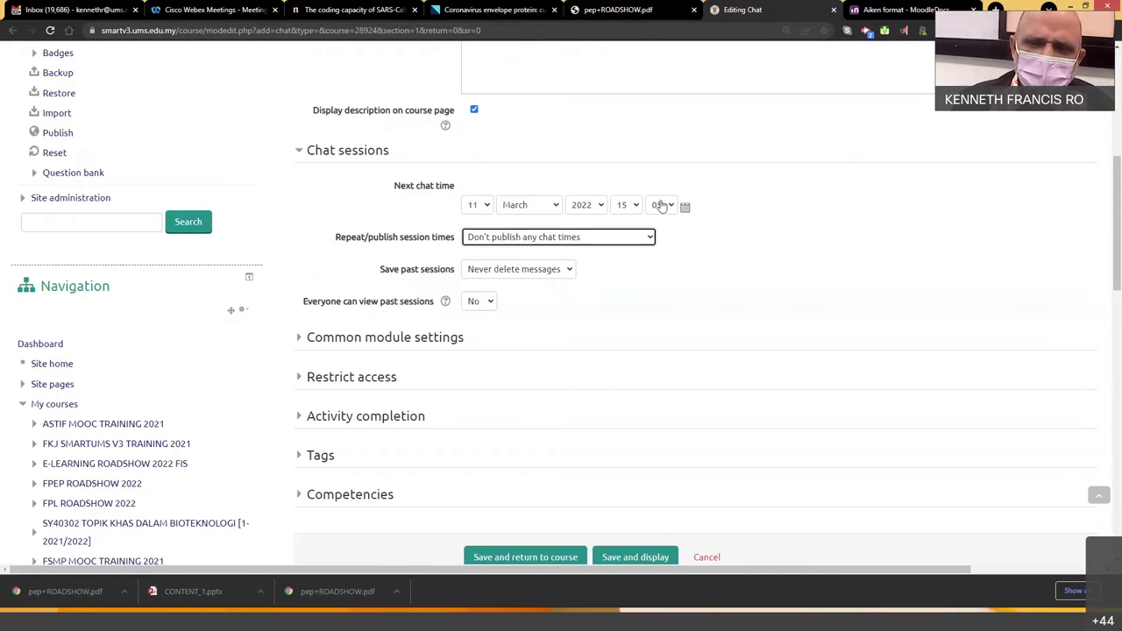
scroll(561, 193, up, 2)
scroll(617, 273, down, 1)
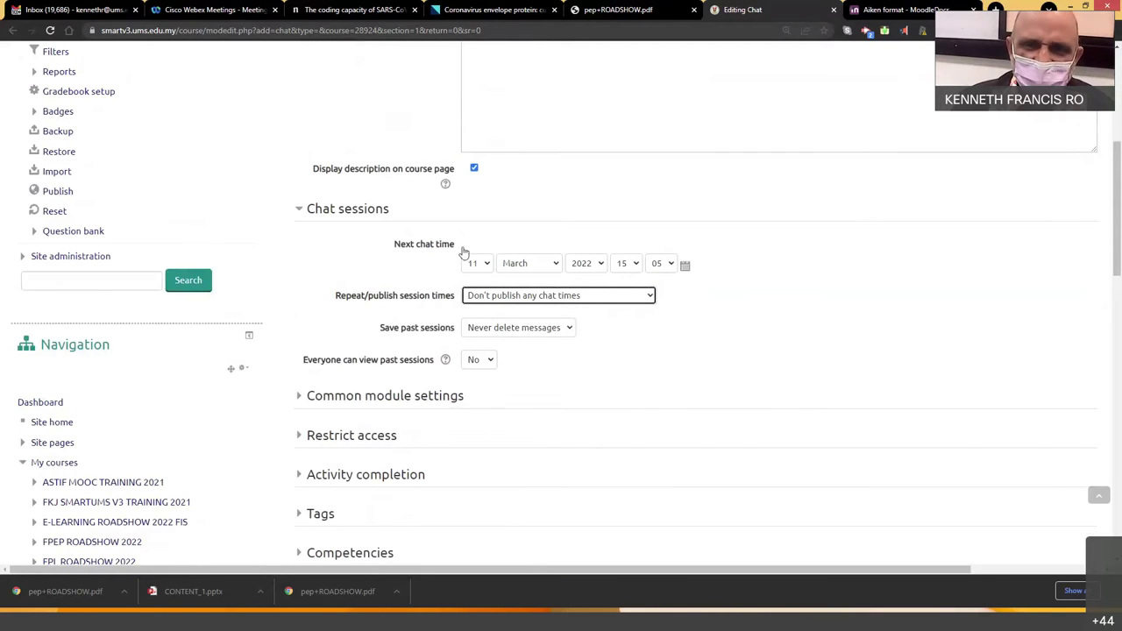
click(660, 265)
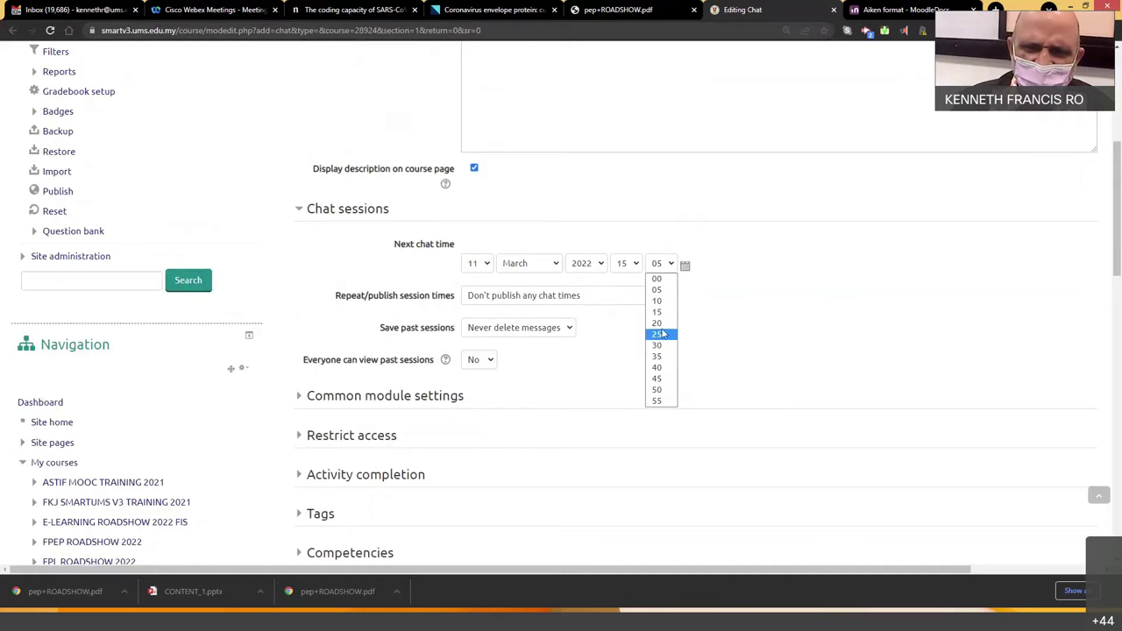
click(664, 300)
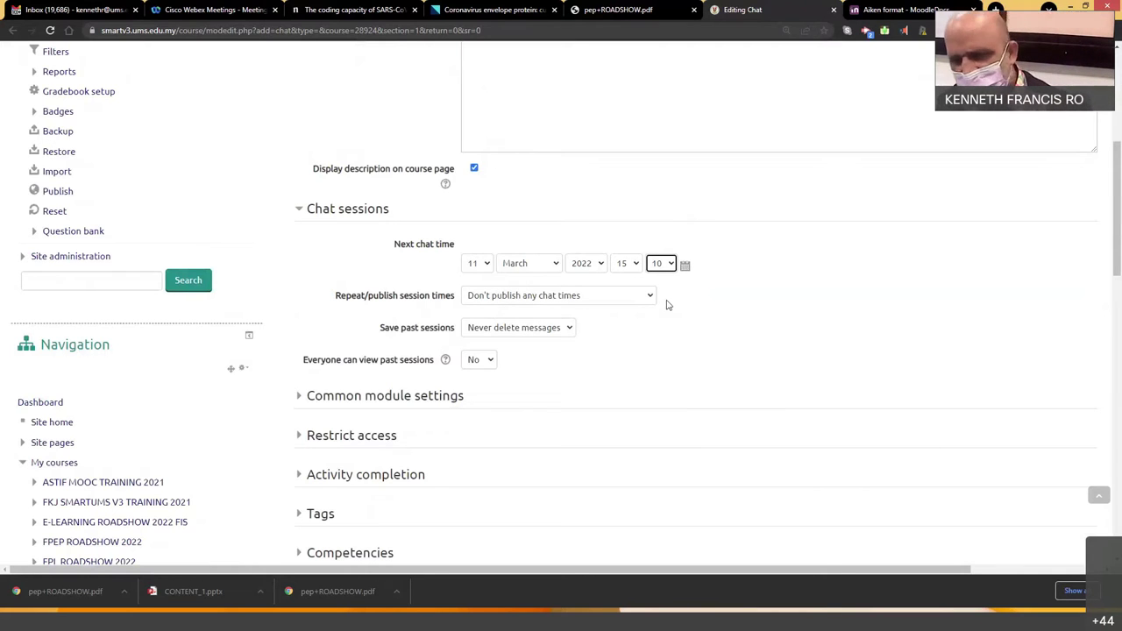
scroll(527, 364, down, 2)
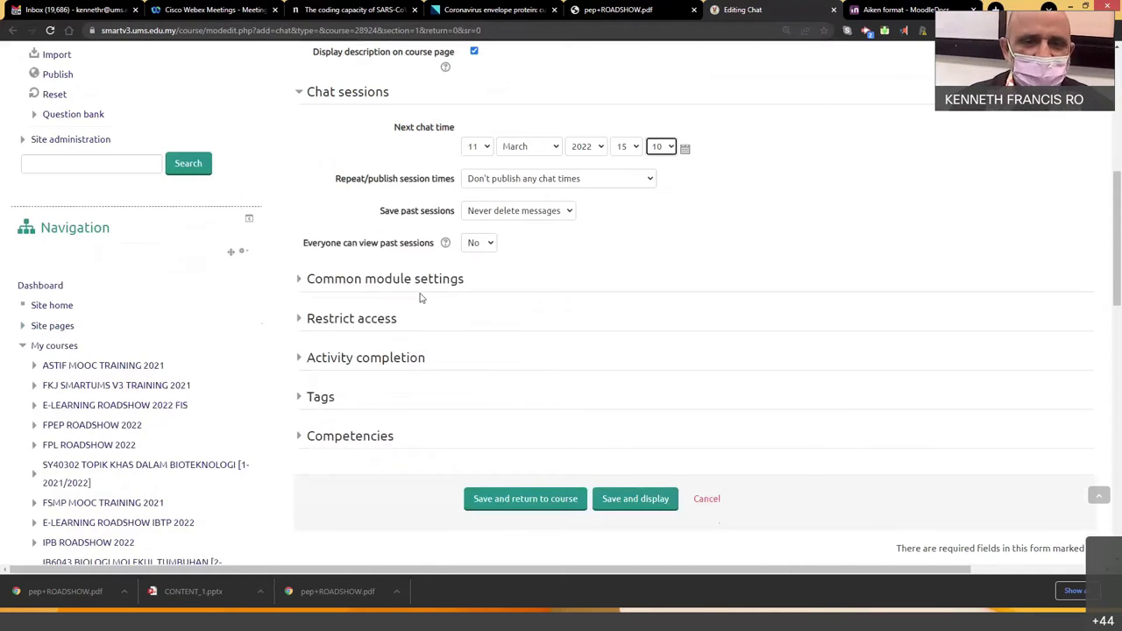
scroll(414, 279, up, 2)
scroll(412, 283, down, 3)
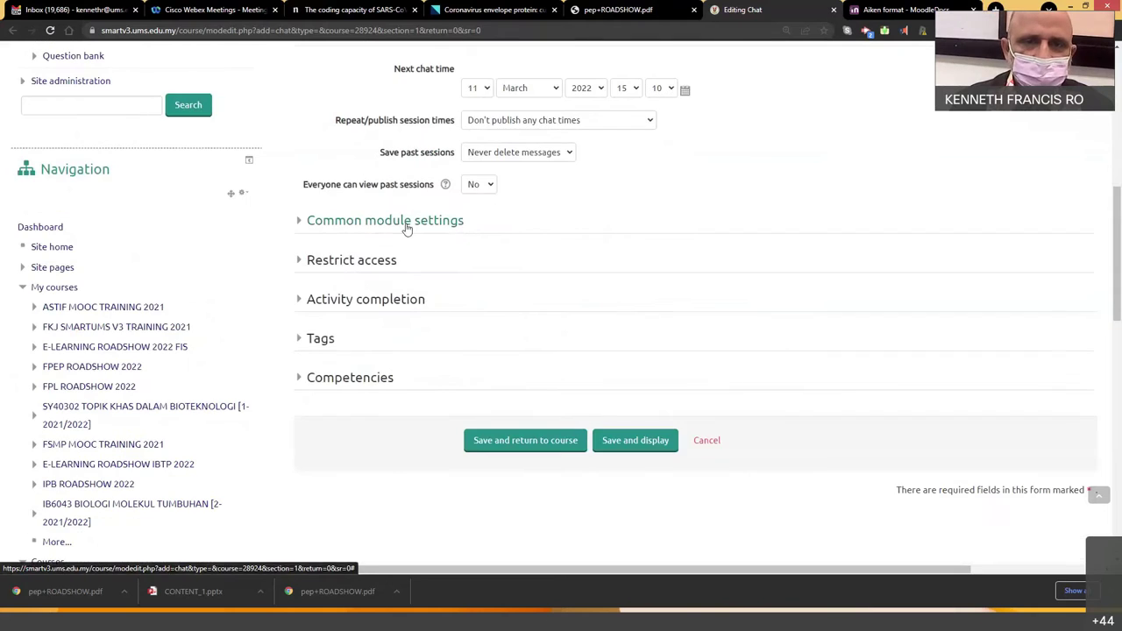
Set completion tracking to mark the chat complete when conditions are met.
click(406, 221)
scroll(389, 295, down, 3)
click(376, 263)
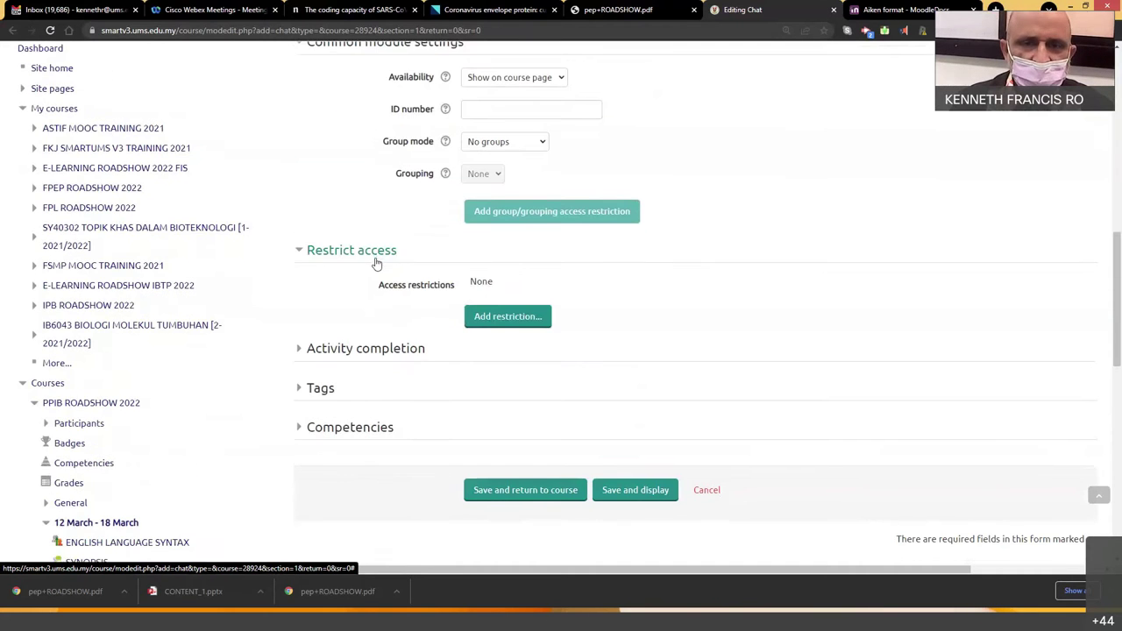
scroll(377, 263, down, 3)
click(377, 180)
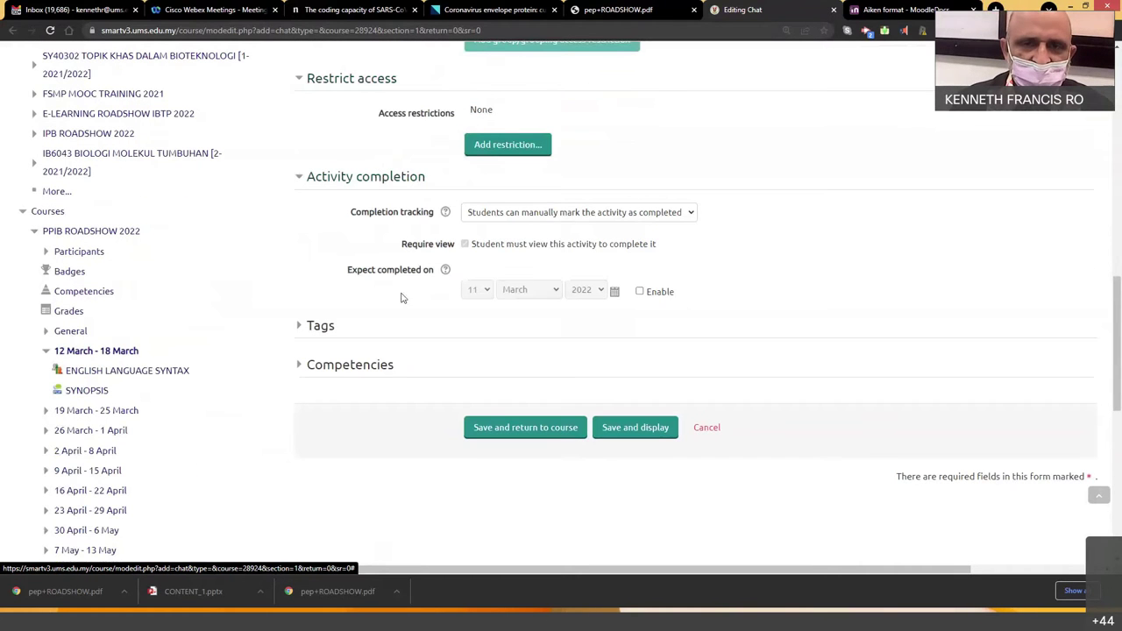
click(558, 213)
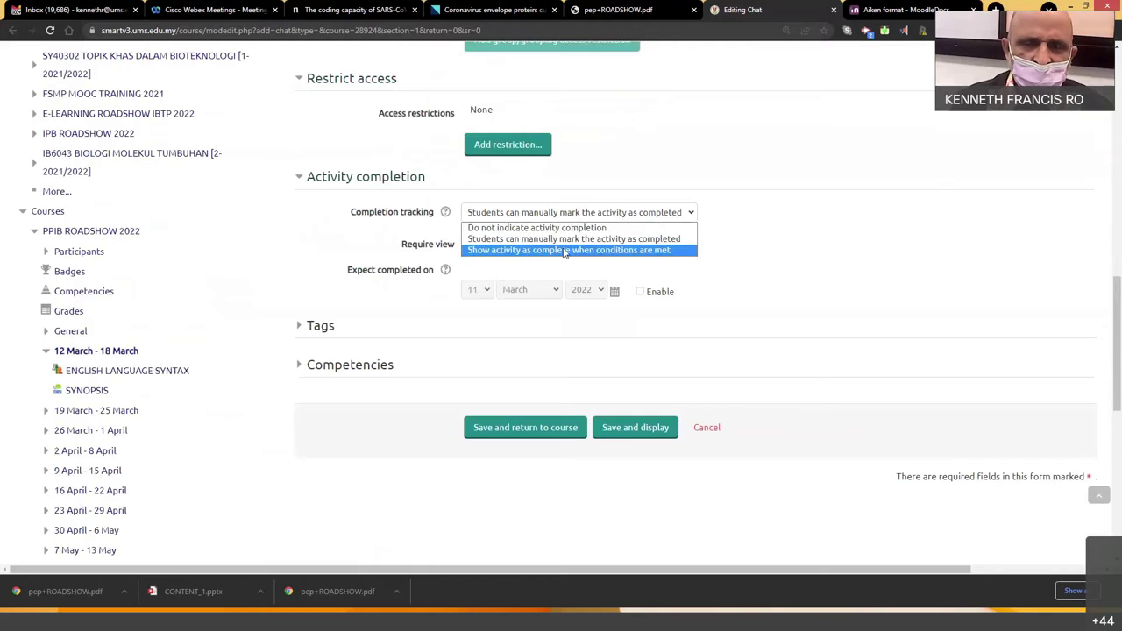
click(567, 251)
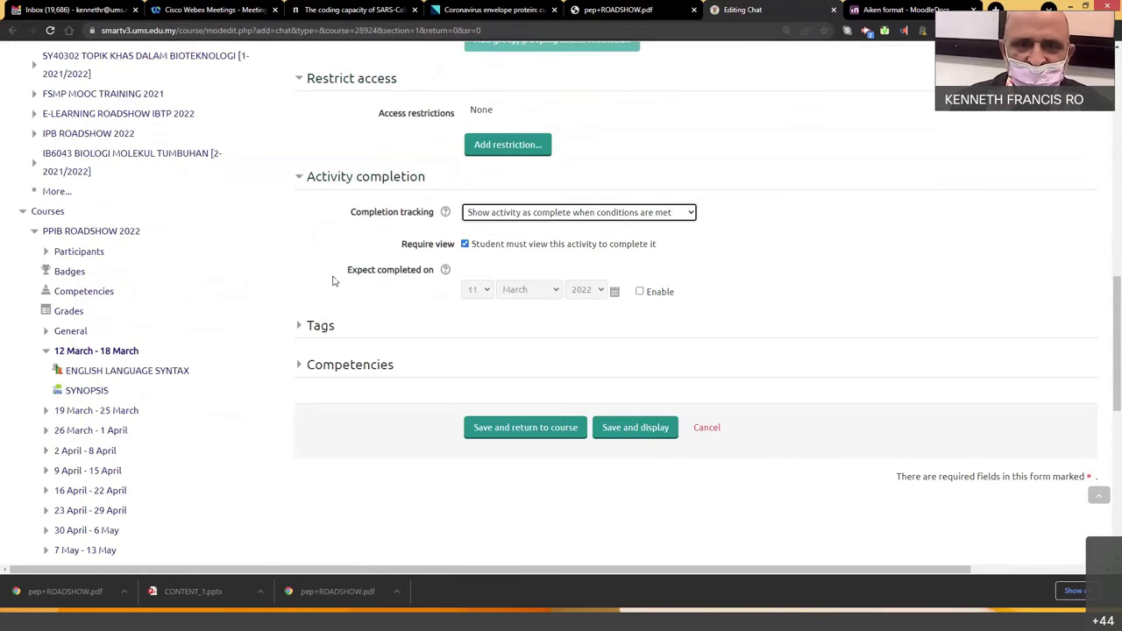
scroll(333, 283, down, 2)
Tag the chat 'chat1', then save it and display its page.
click(321, 209)
click(479, 256)
text(chat1)
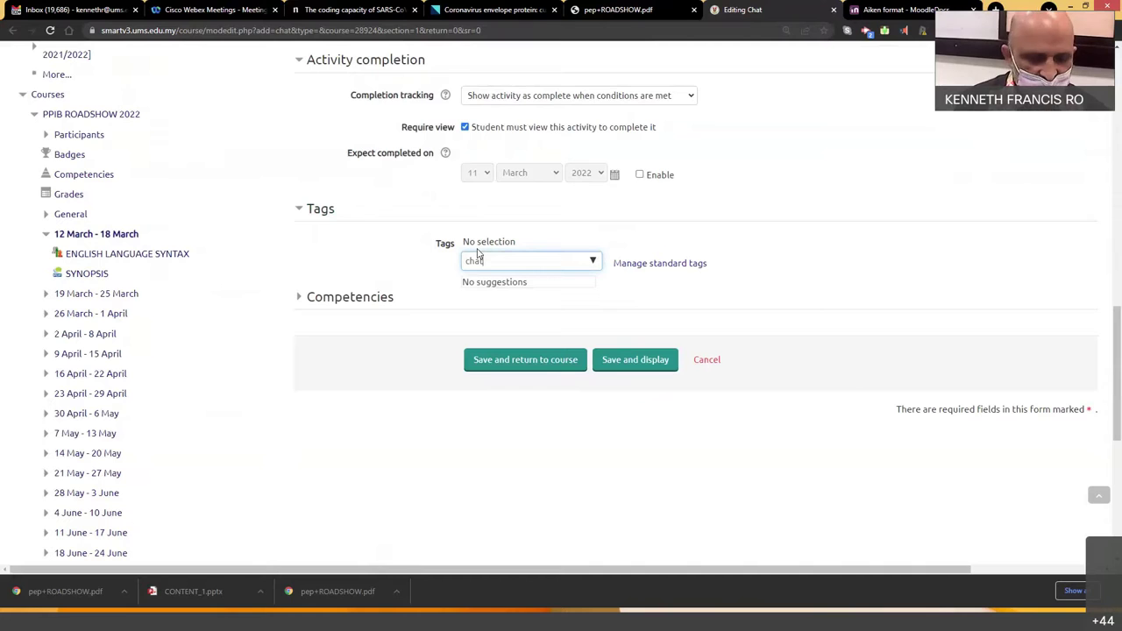
click(635, 360)
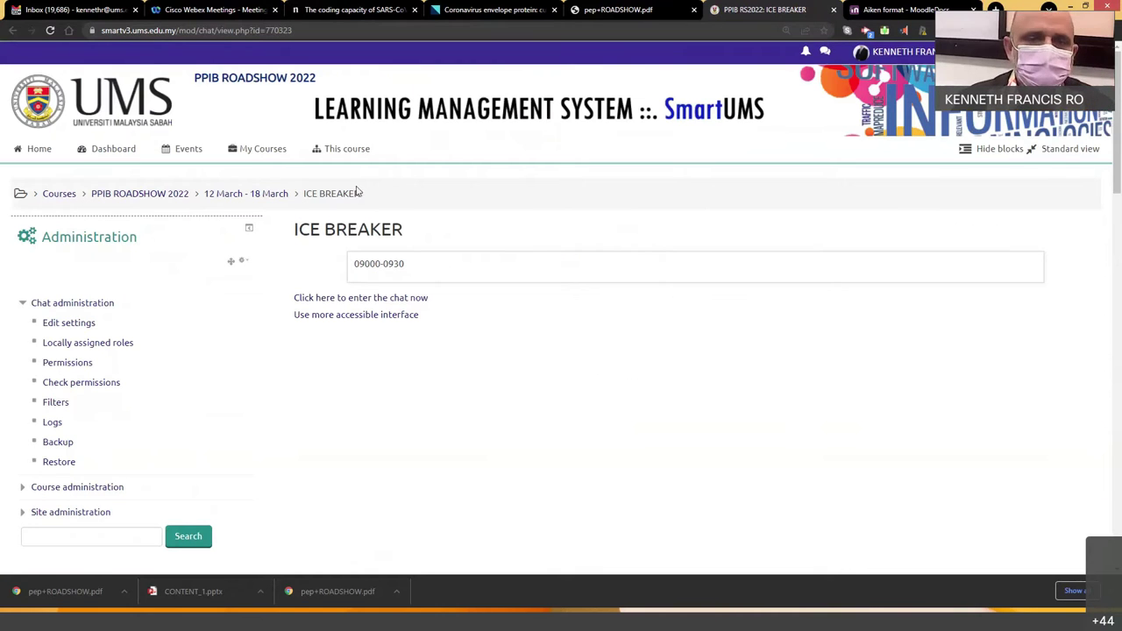
Return to the PPIB ROADSHOW 2022 course page and zoom the browser out to 110%.
click(333, 151)
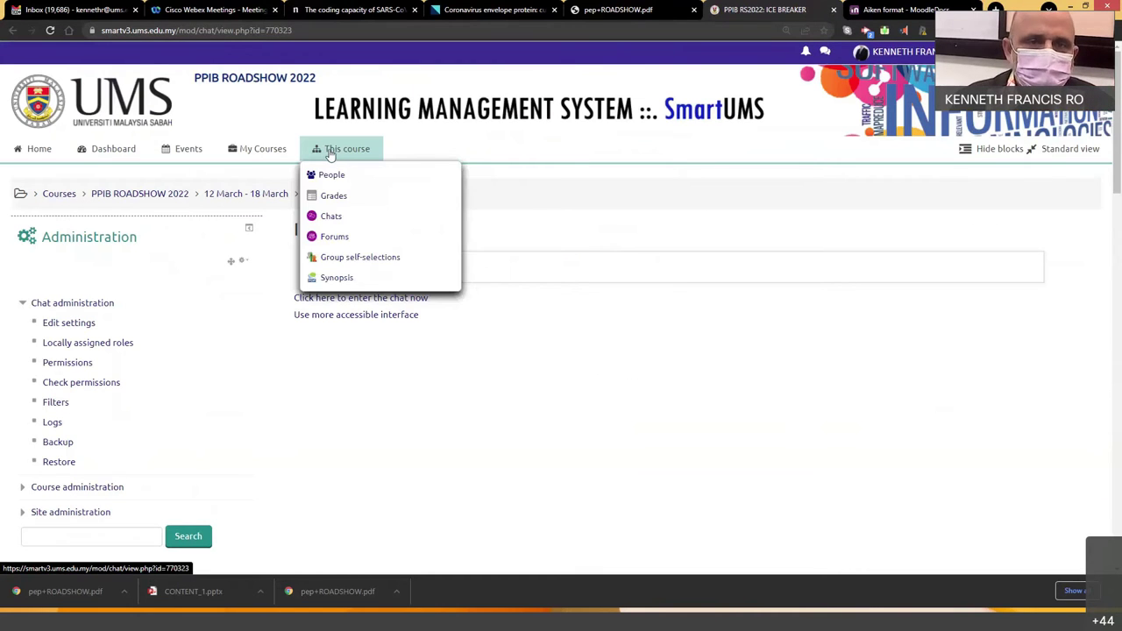
click(166, 193)
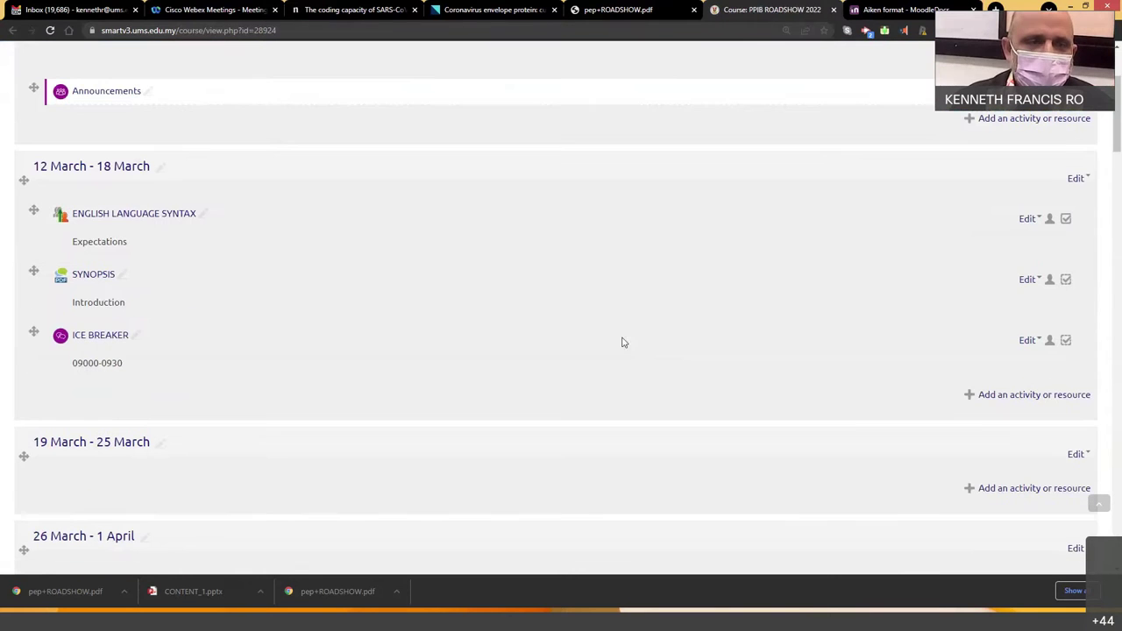
scroll(149, 348, up, 2)
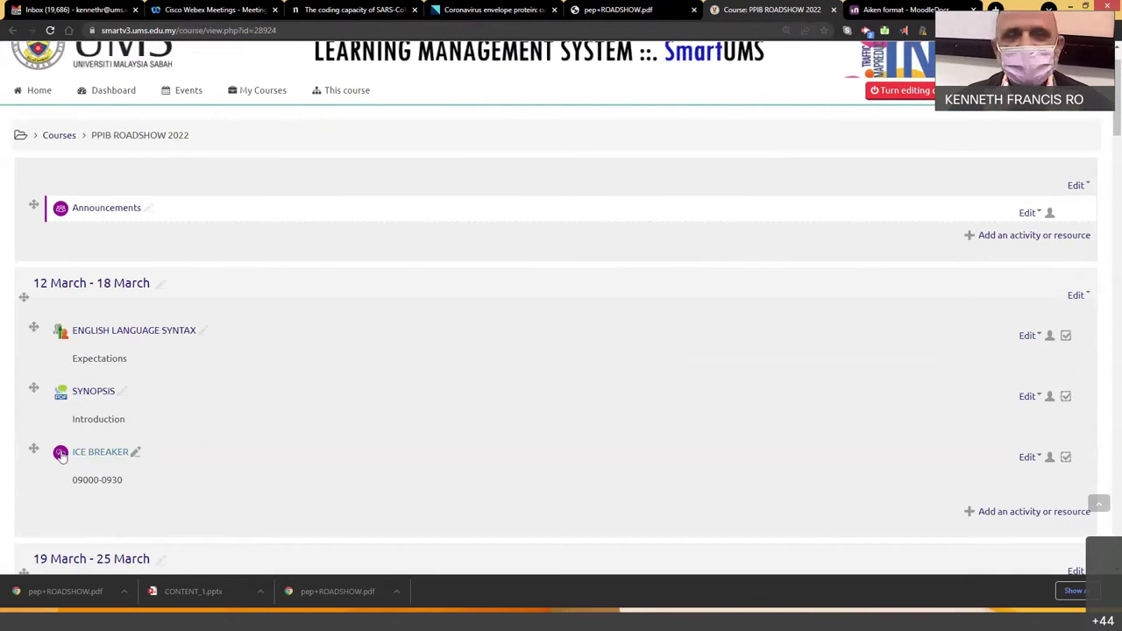
key(ctrl+plus)
key(ctrl+plus)
key(ctrl+plus)
key(ctrl+plus)
key(ctrl+plus)
key(ctrl+plus)
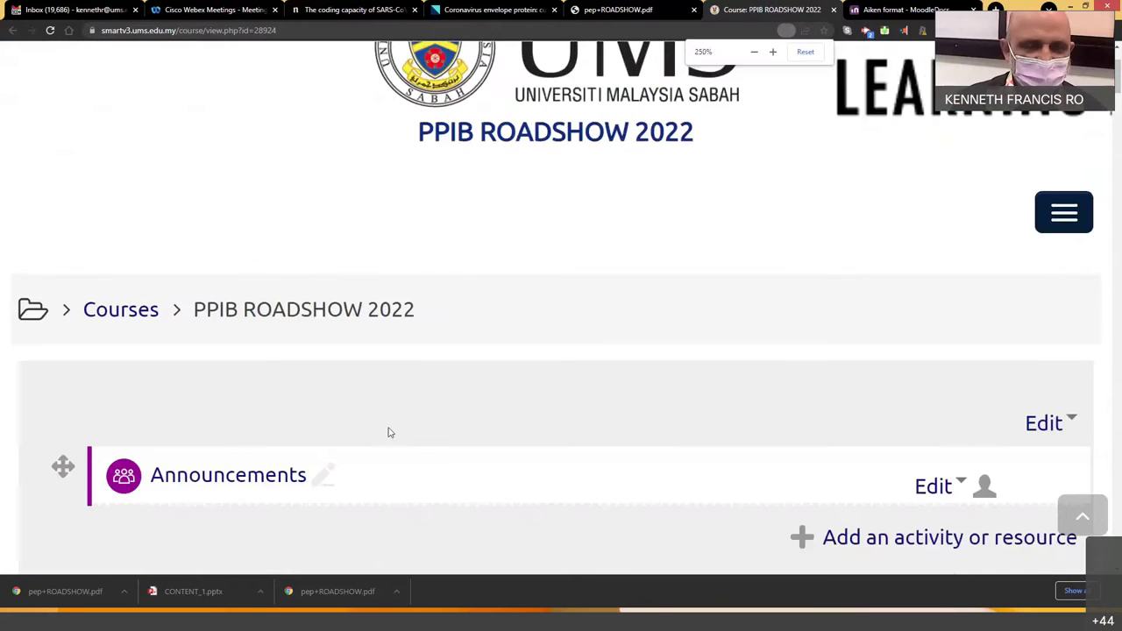
scroll(390, 433, down, 2)
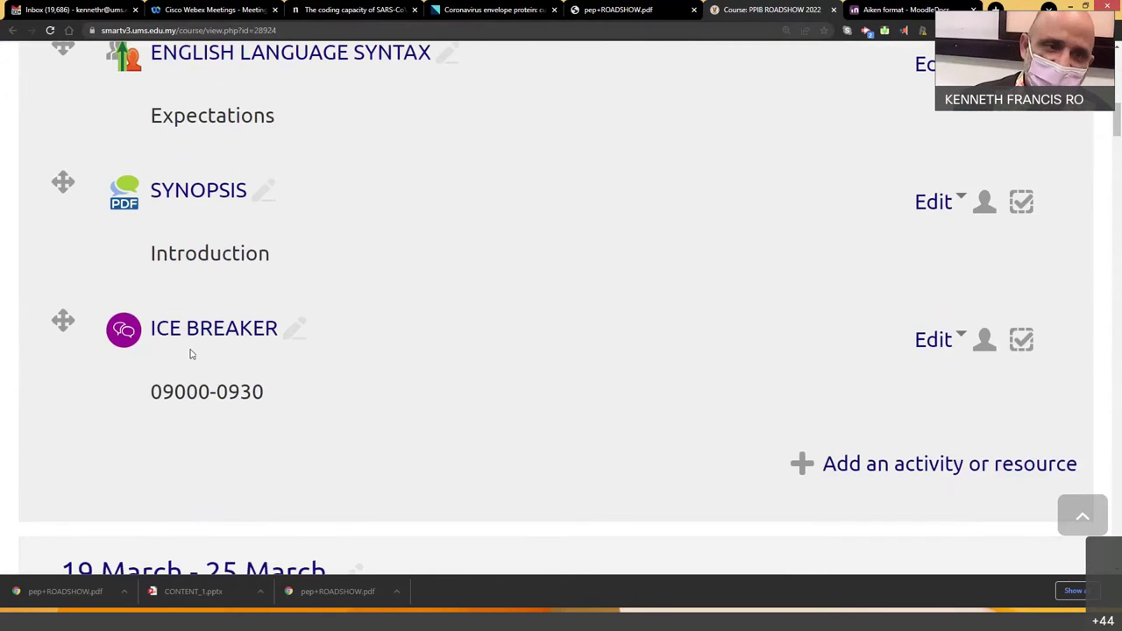
key(ctrl+minus)
key(ctrl+minus)
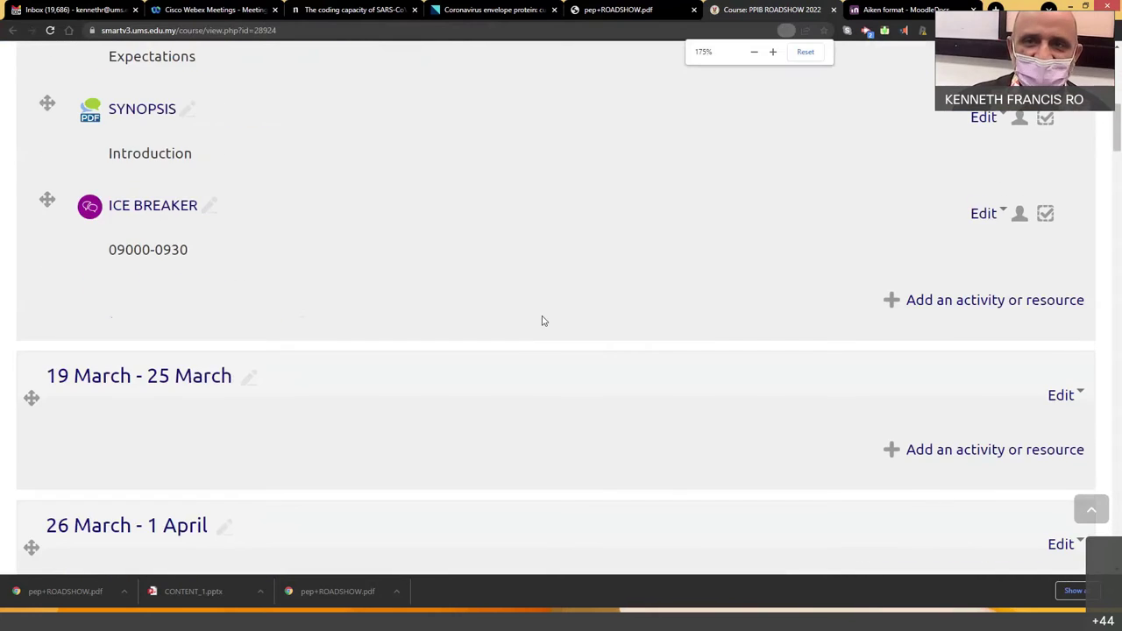
scroll(541, 321, up, 6)
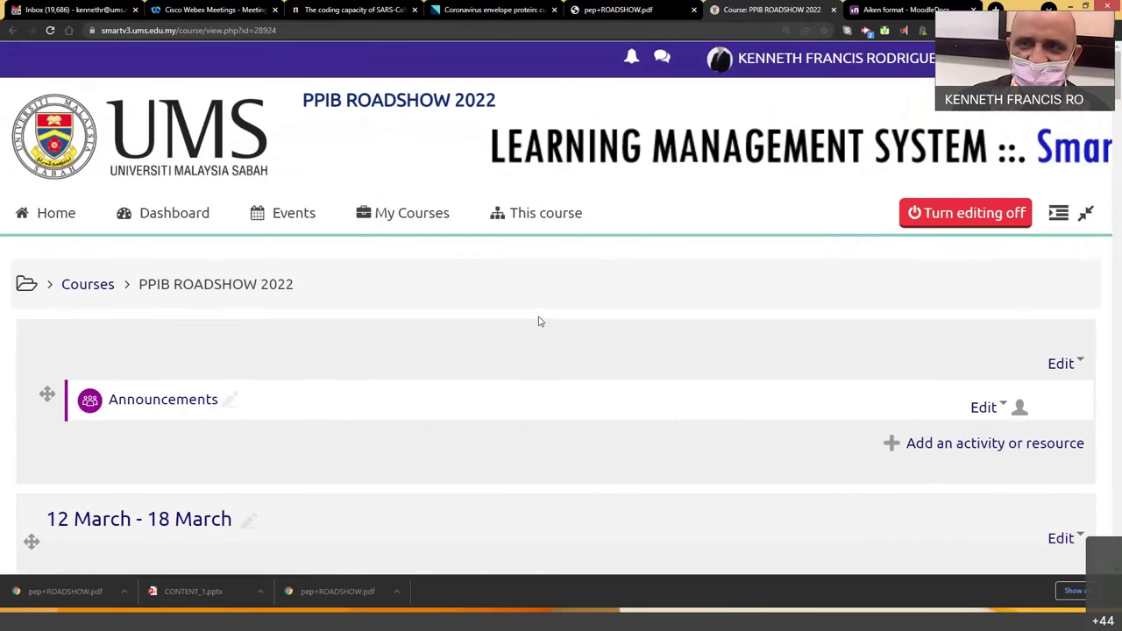
key(ctrl+minus)
key(ctrl+minus)
key(ctrl+minus)
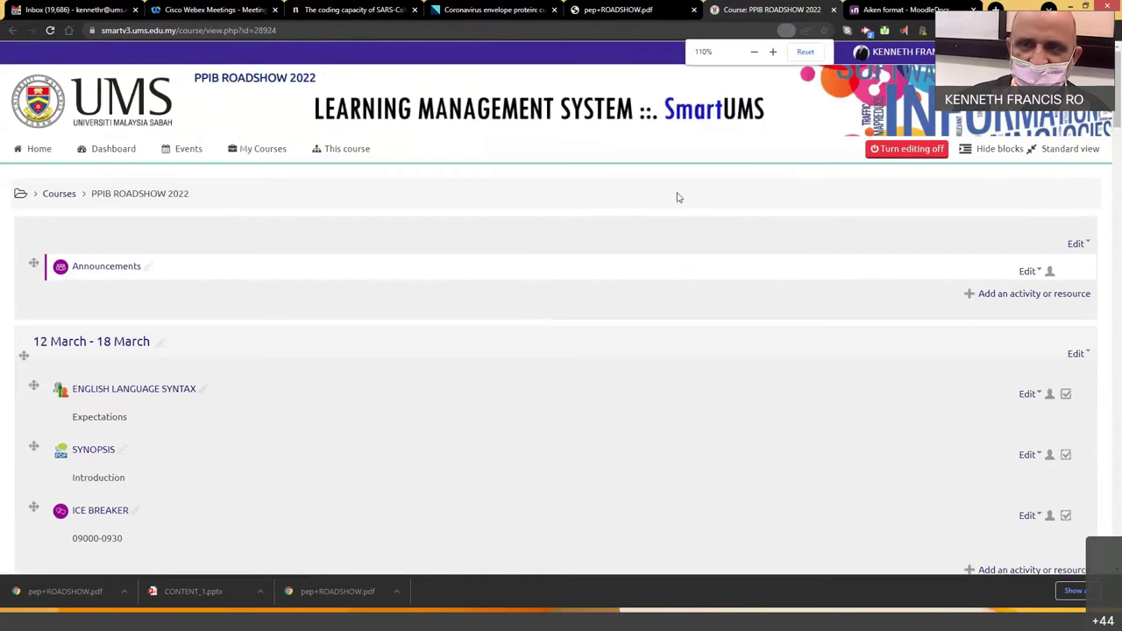
Turn editing off and scroll to the topics showing SYNOPSIS and ICE BREAKER complete.
click(923, 151)
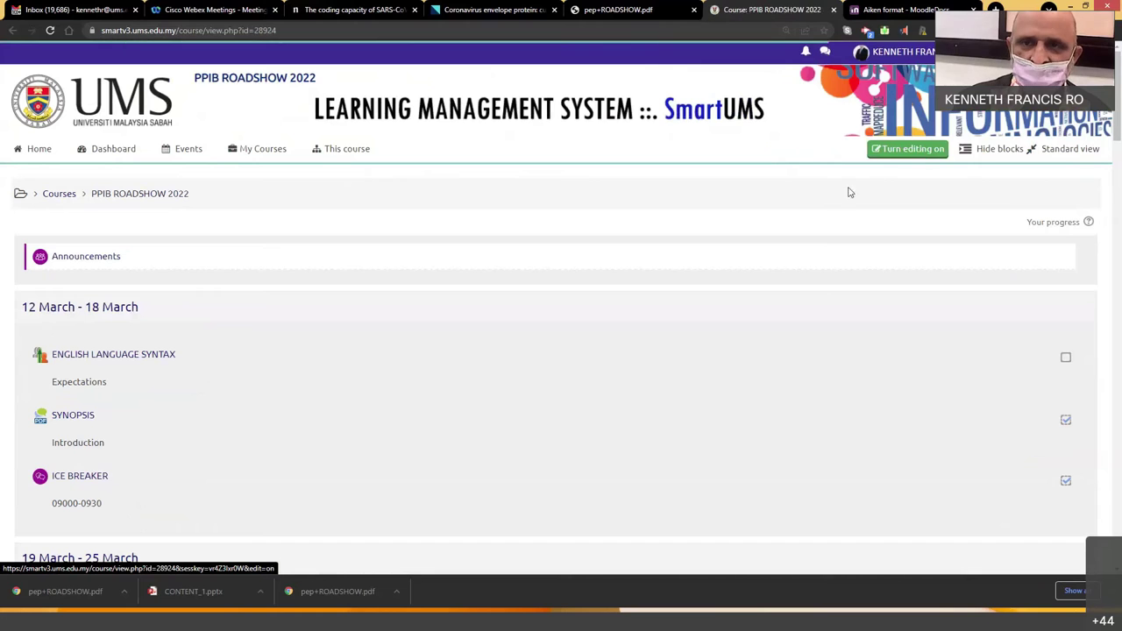
key(ctrl+plus)
key(ctrl+plus)
key(ctrl+plus)
key(ctrl+plus)
key(ctrl+plus)
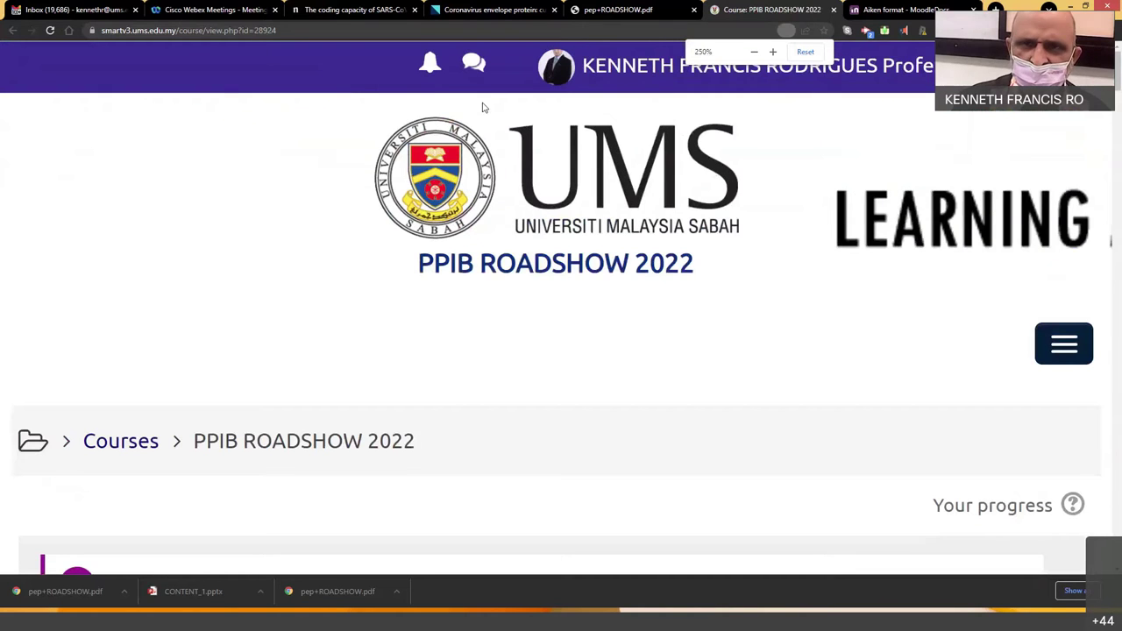
click(579, 74)
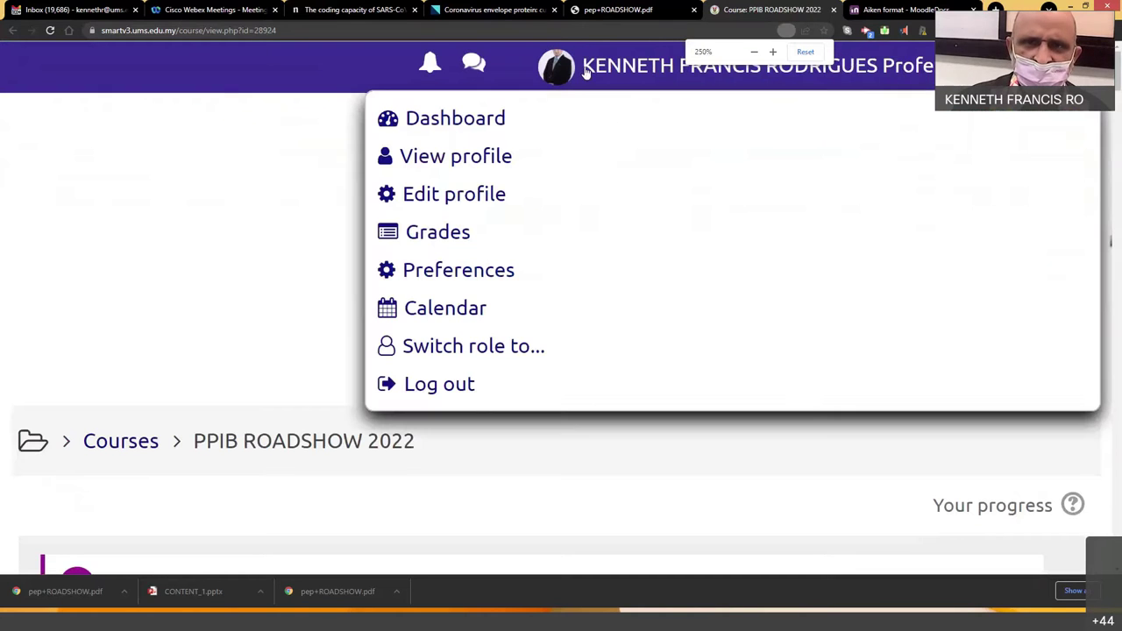
click(458, 79)
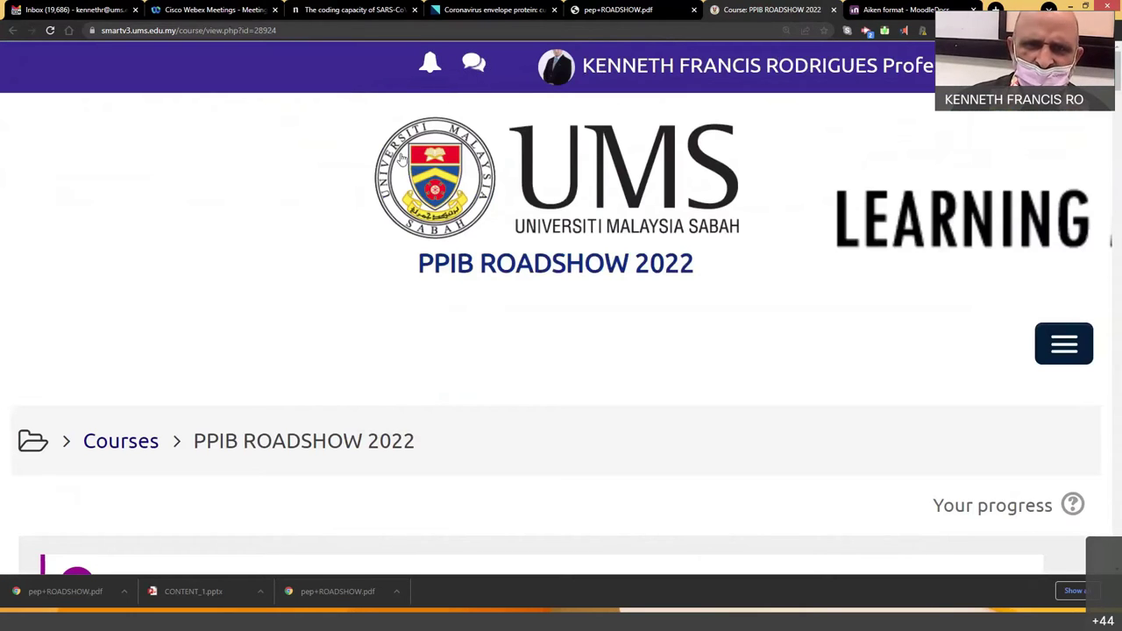
ctrl+scroll(308, 269, down, 2)
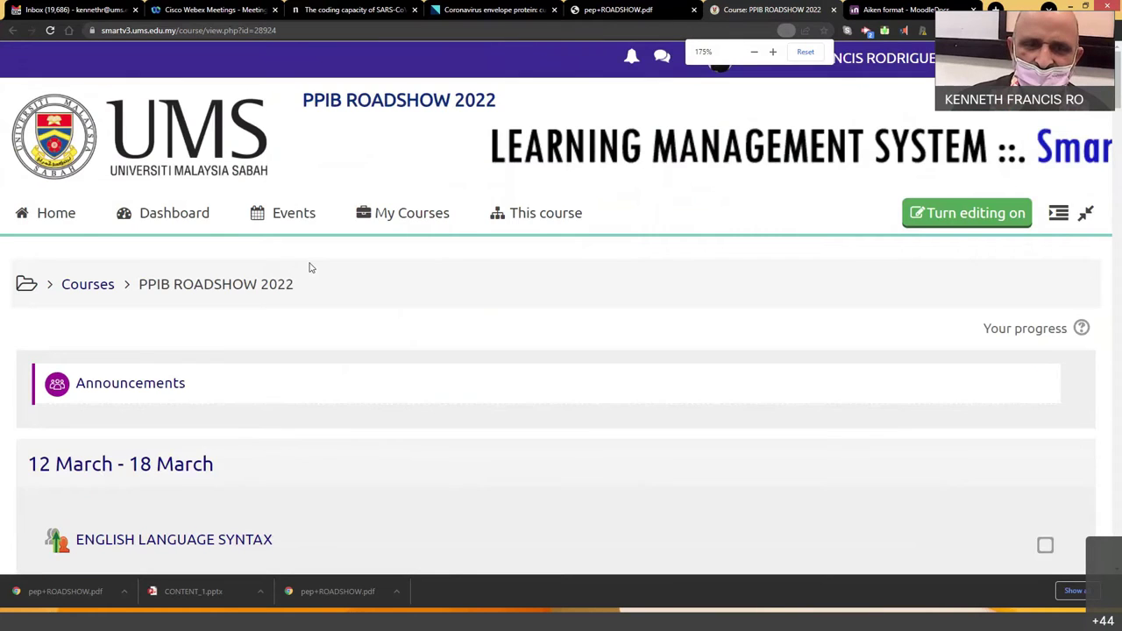
scroll(315, 267, down, 2)
scroll(329, 272, down, 3)
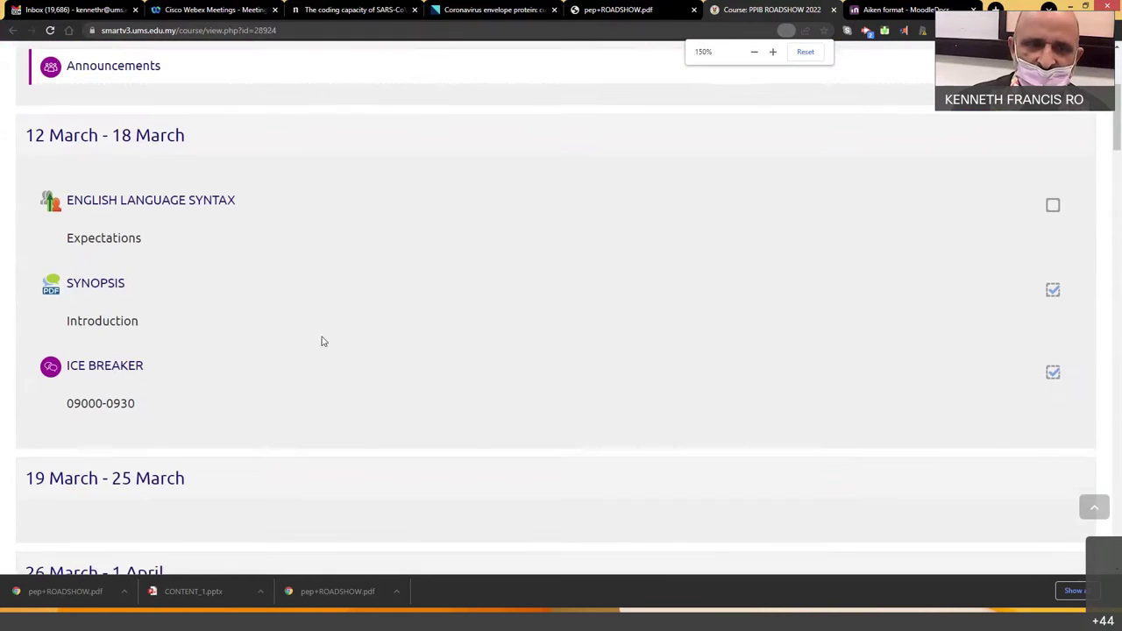
Enter the ICE BREAKER chat room, post 'hello', and move the chat window aside.
click(126, 301)
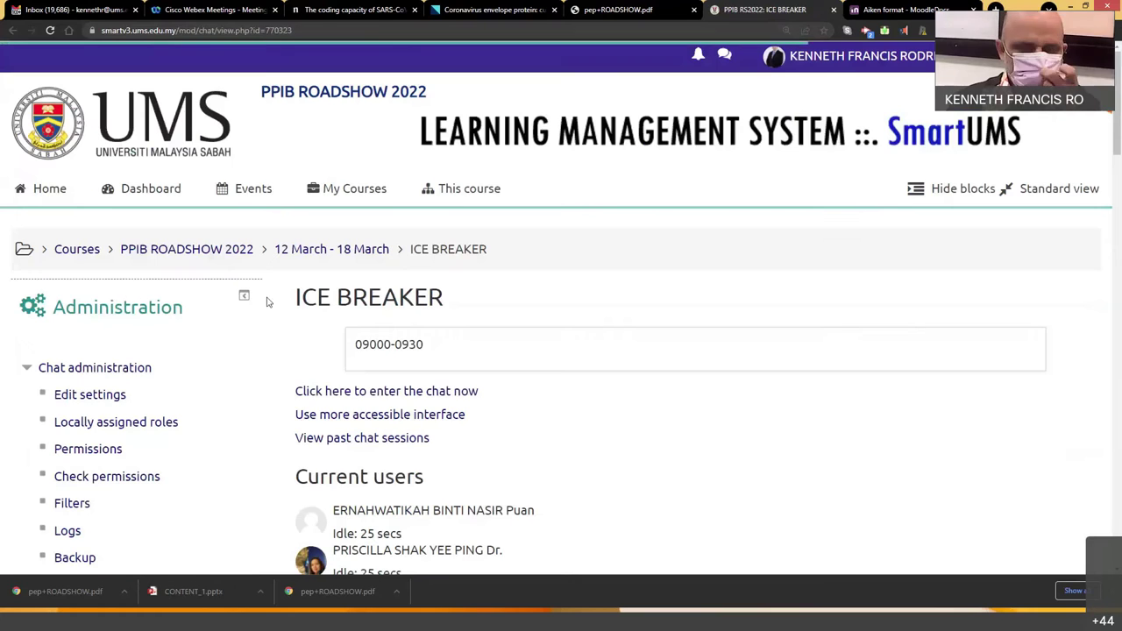
scroll(447, 317, down, 2)
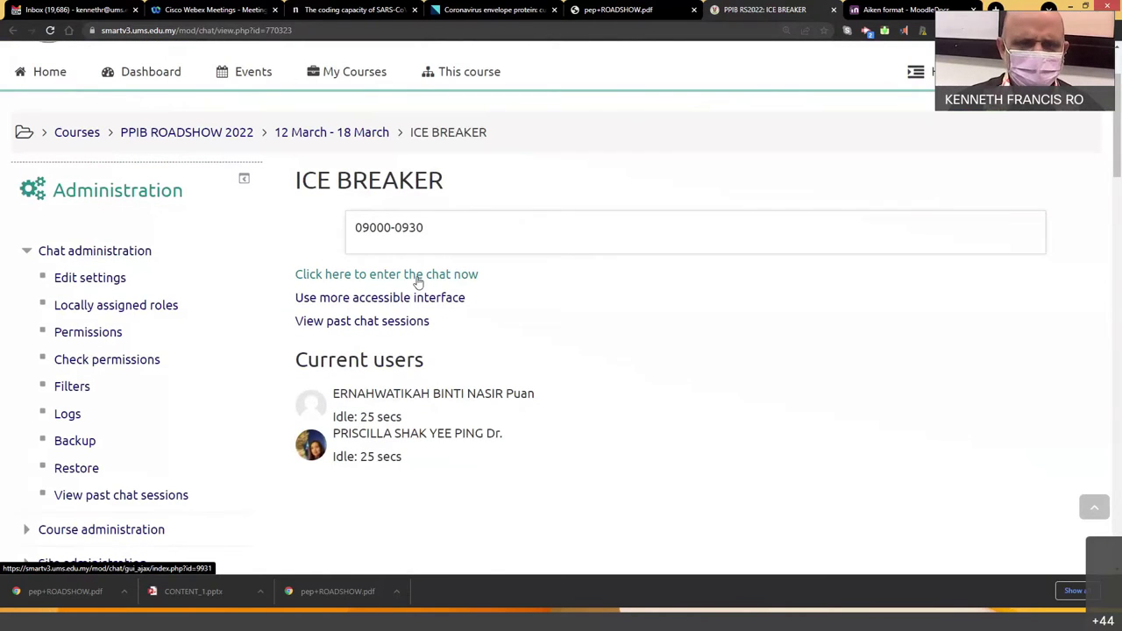
click(418, 283)
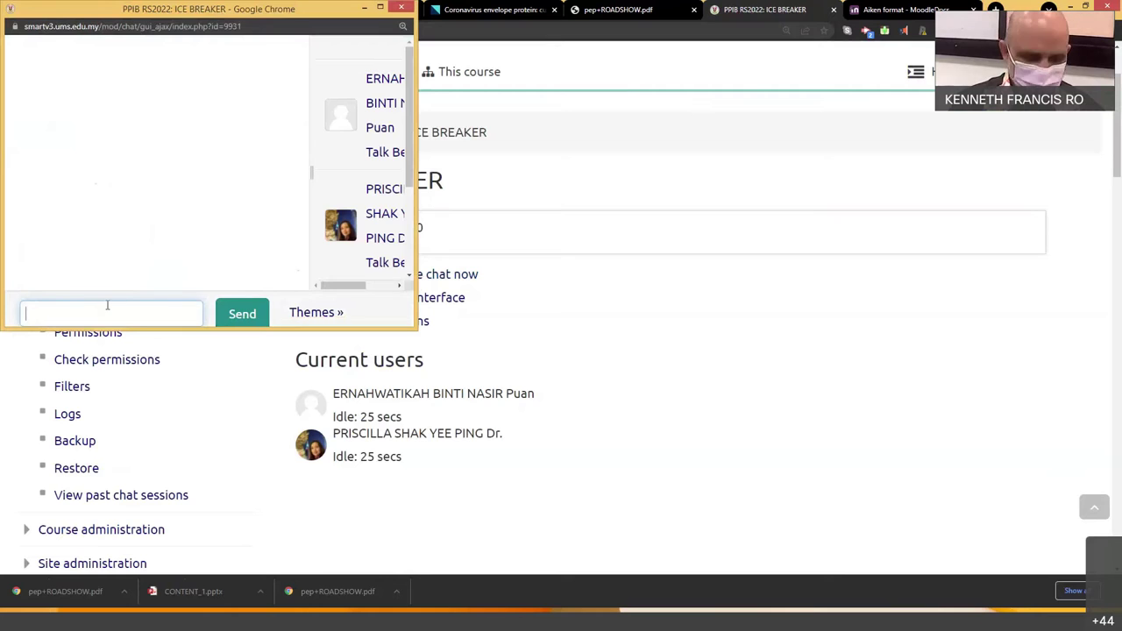
text(heloom)
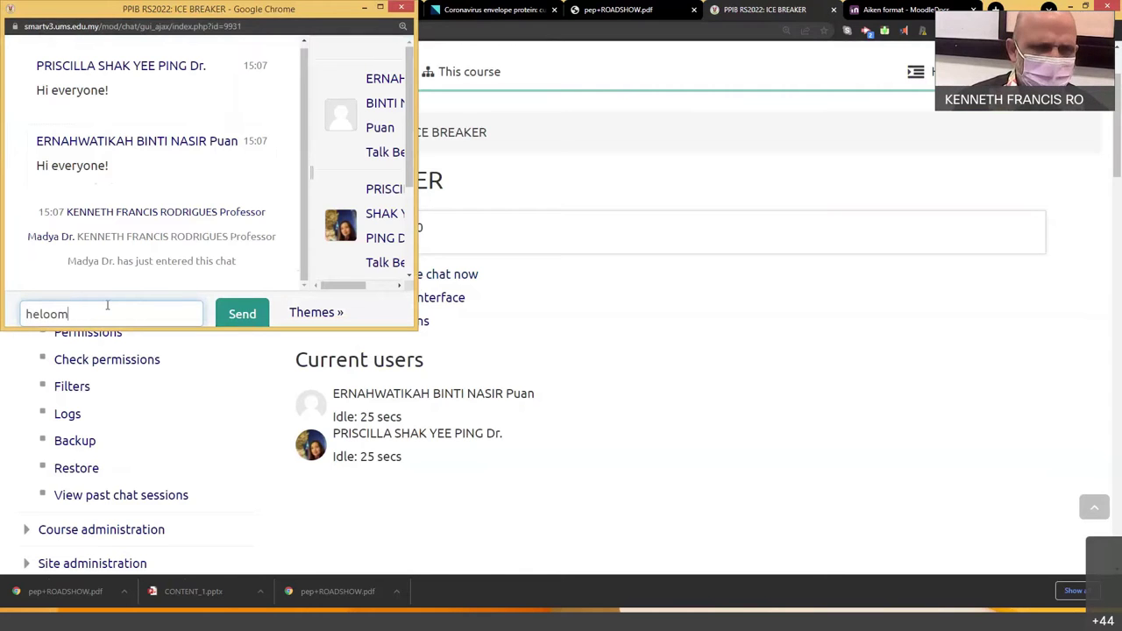
key(BackSpace)
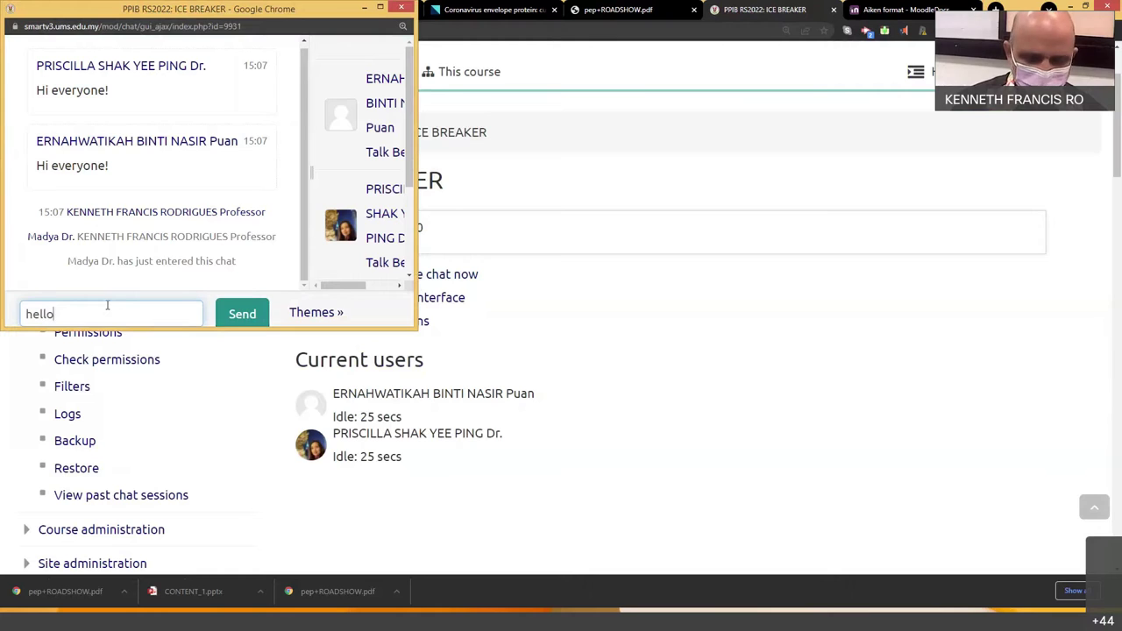
key(Return)
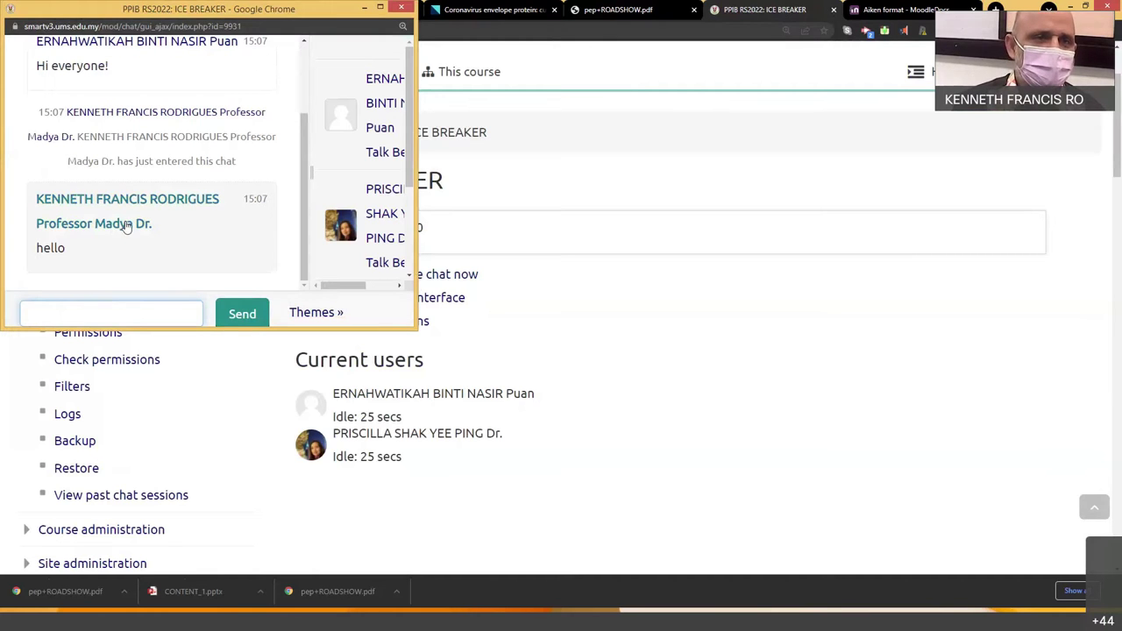
scroll(110, 194, up, 2)
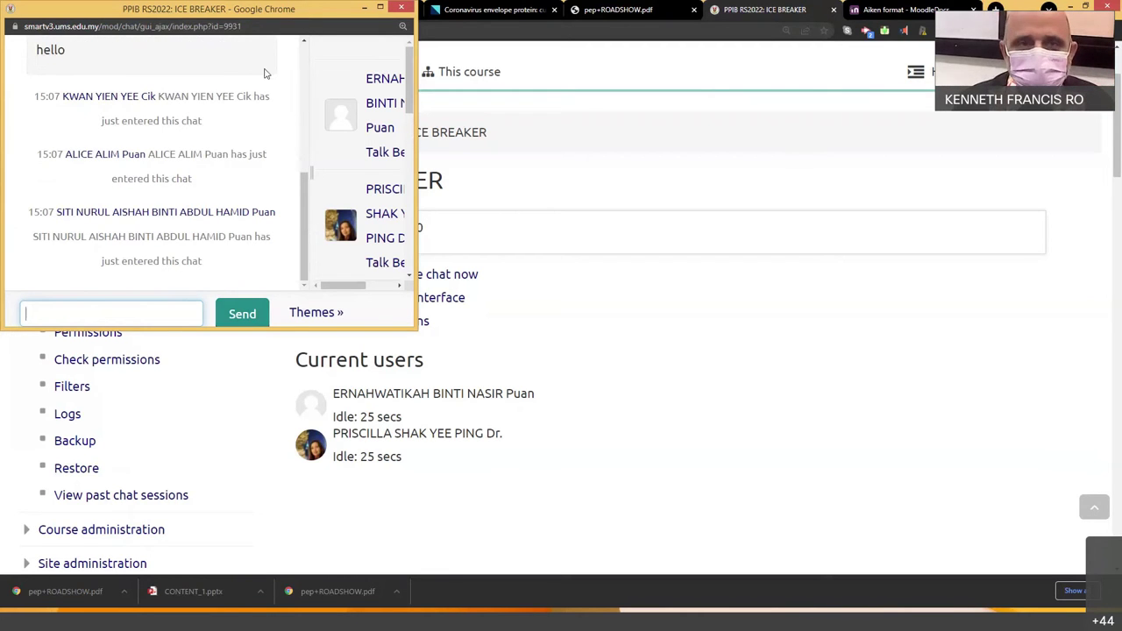
drag(252, 12, 501, 130)
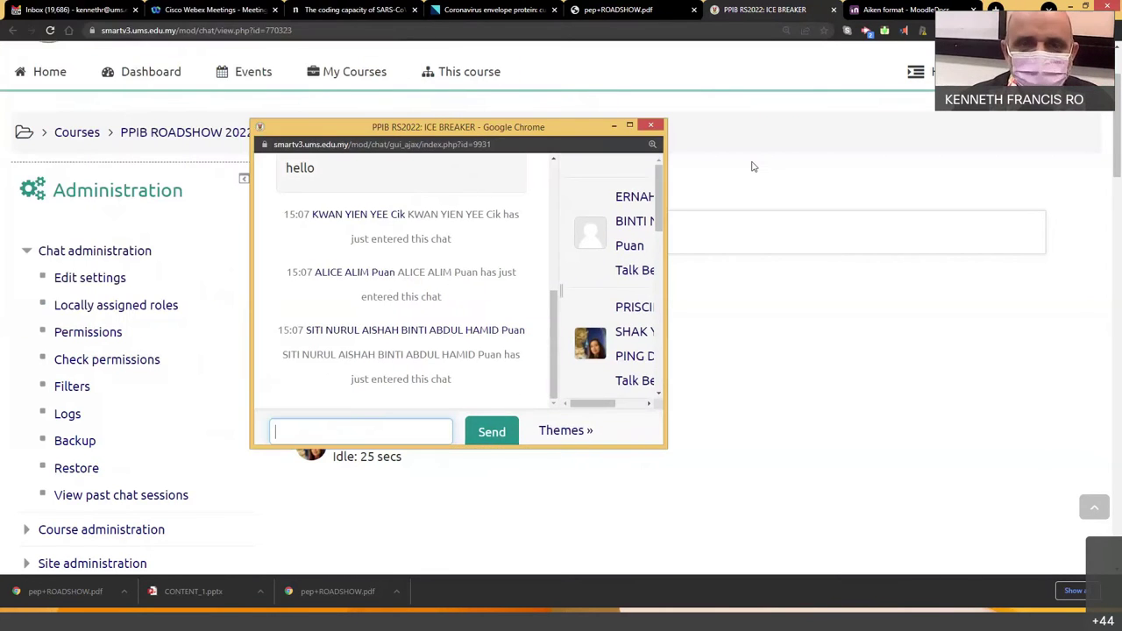
drag(752, 166, 739, 143)
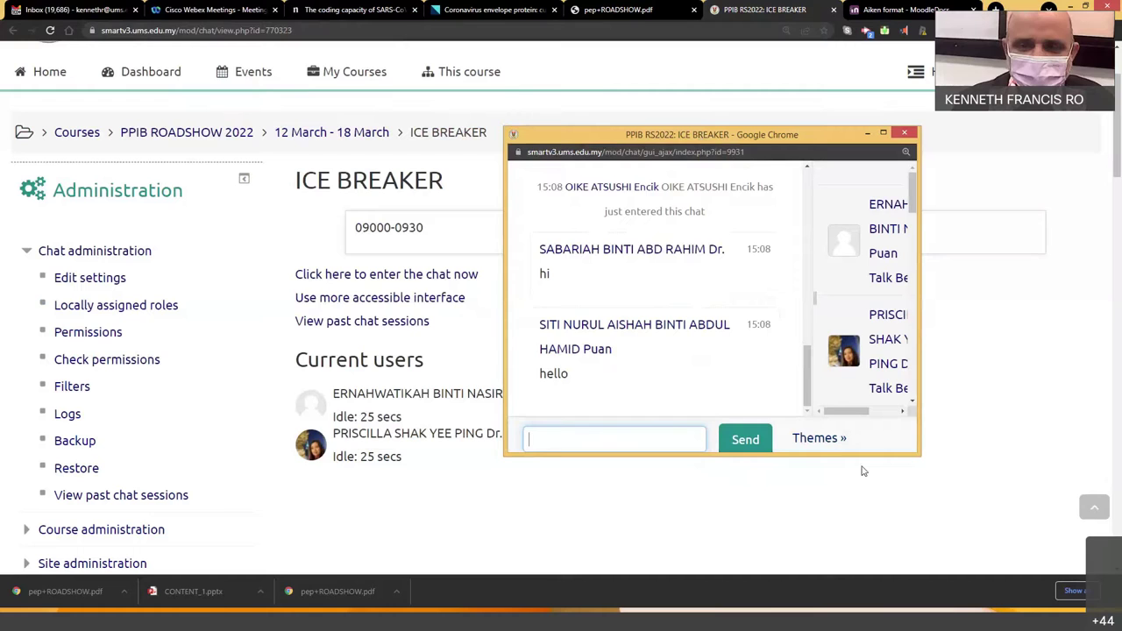
Close the chat window and go back to the PPIB ROADSHOW 2022 course page.
click(905, 134)
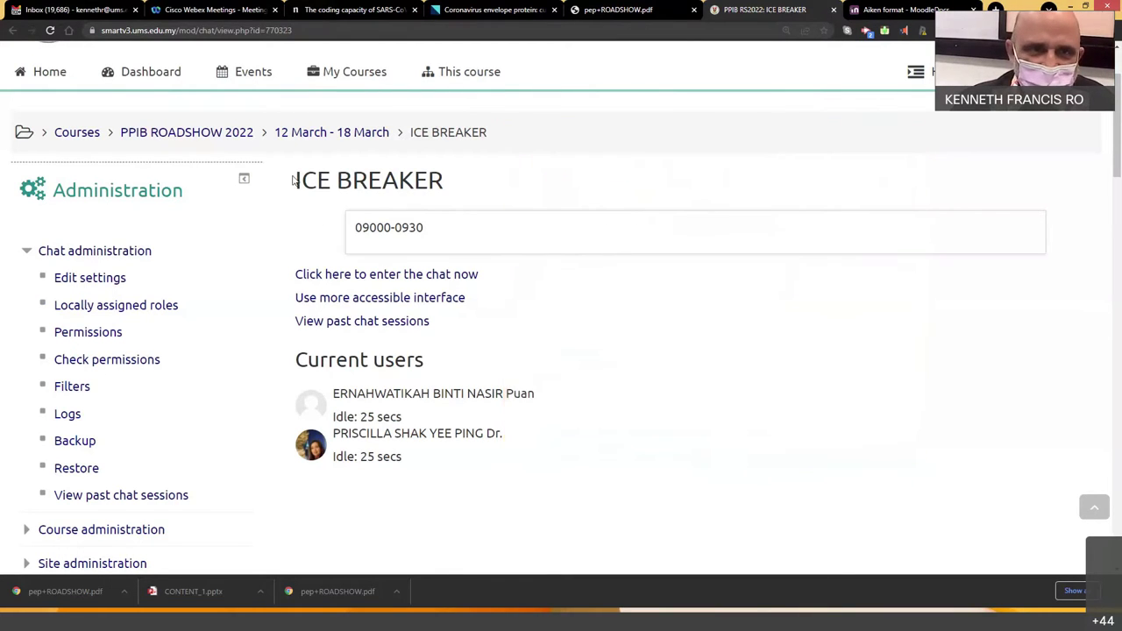
scroll(208, 180, up, 1)
click(197, 191)
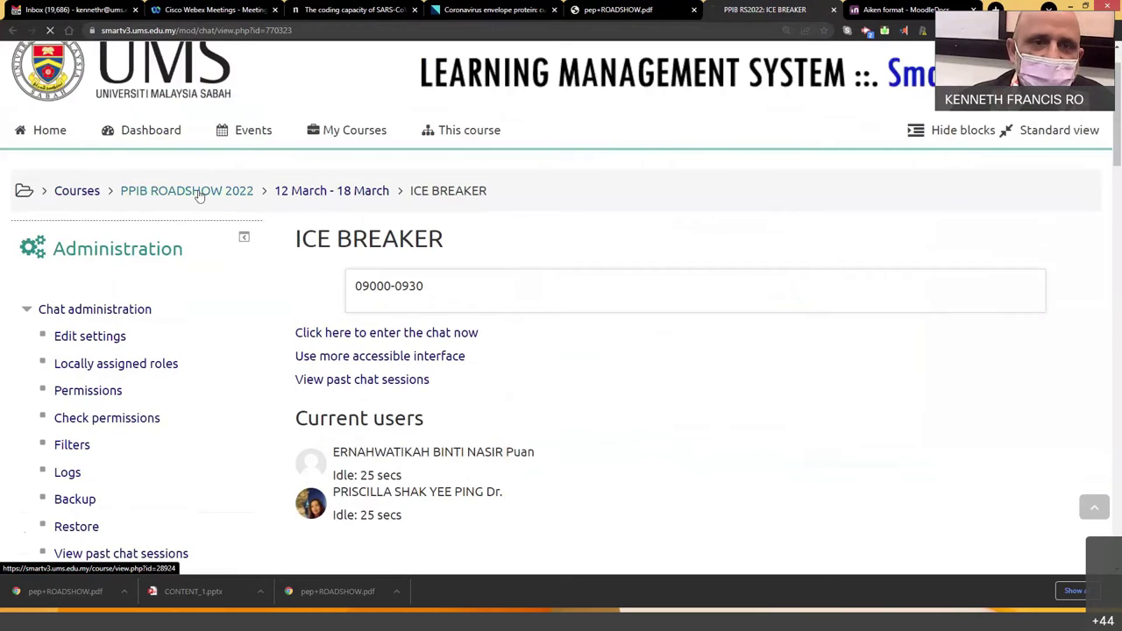
scroll(631, 359, down, 5)
scroll(631, 359, up, 3)
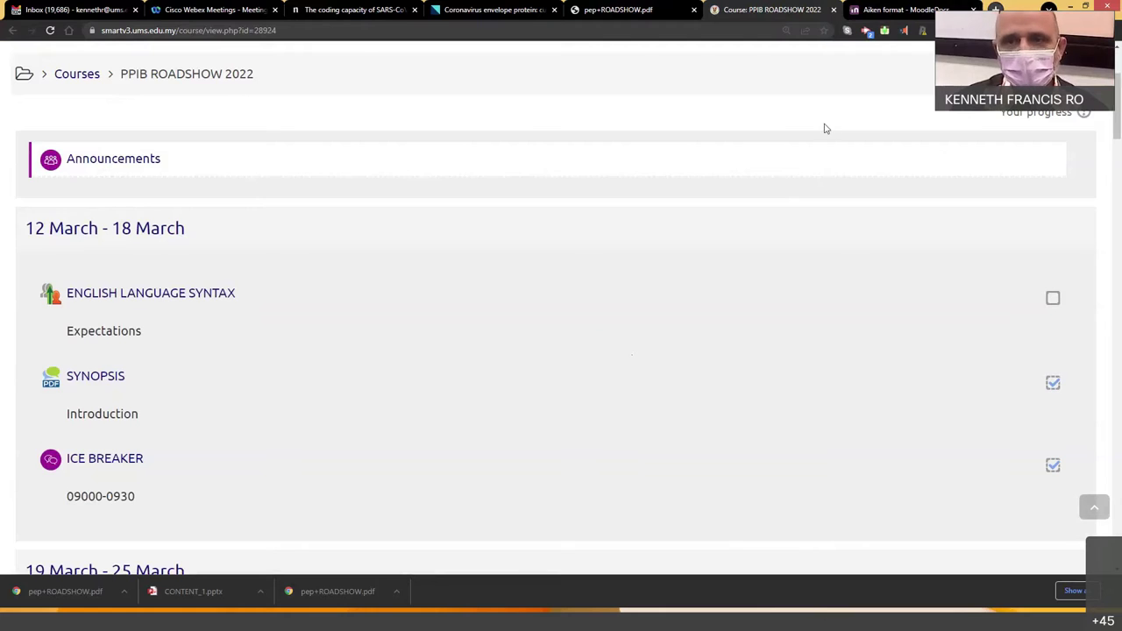
key(ctrl+t)
Search Google for 'moodle mobile' to find the Moodle App product page.
click(474, 245)
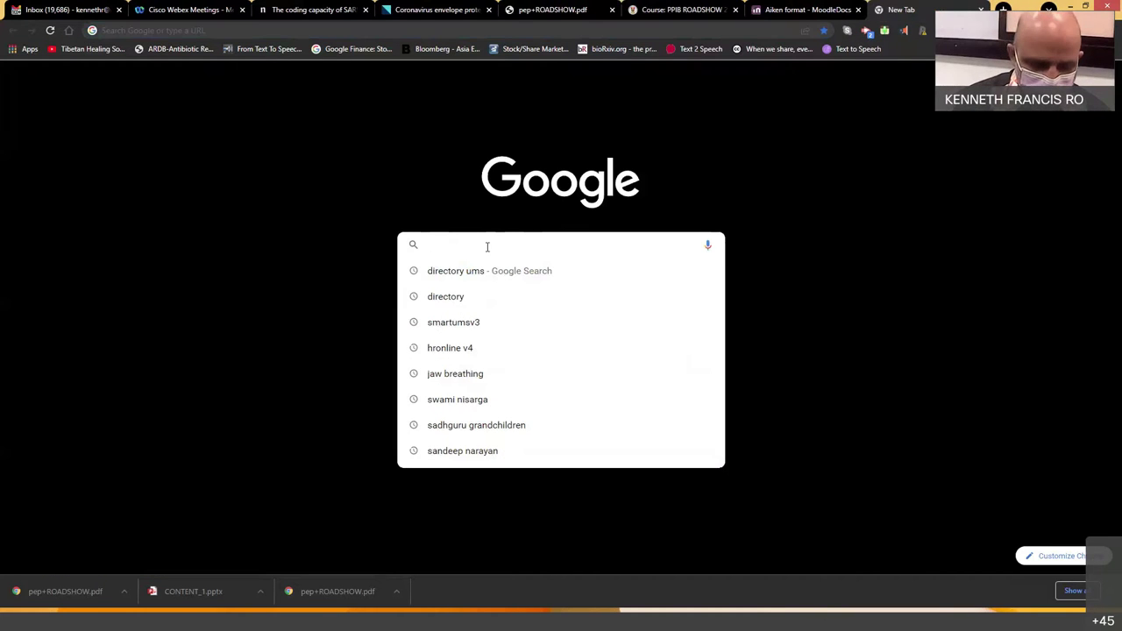
text(moodle mo)
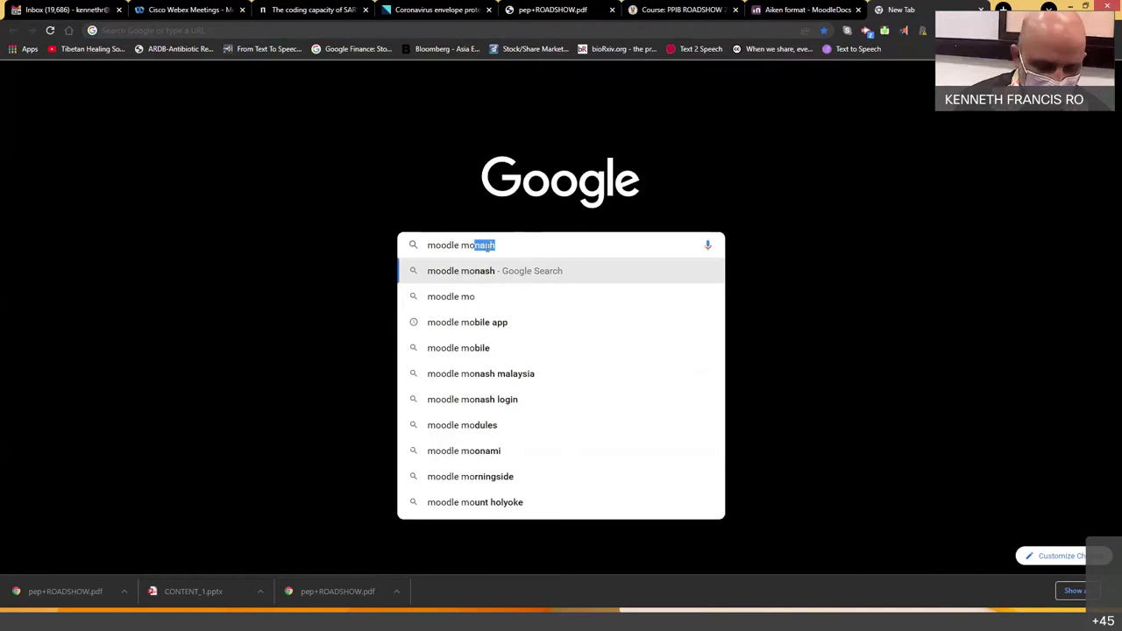
text(bile)
key(Return)
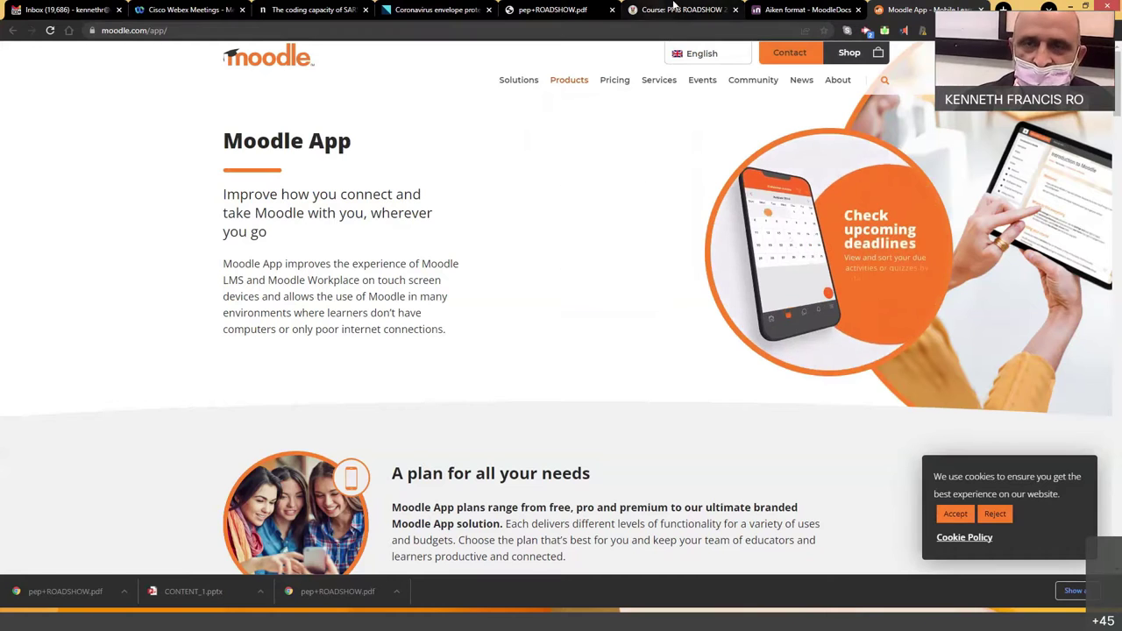
click(675, 9)
Check the recent messages list on the course page and close it.
scroll(386, 281, down, 1)
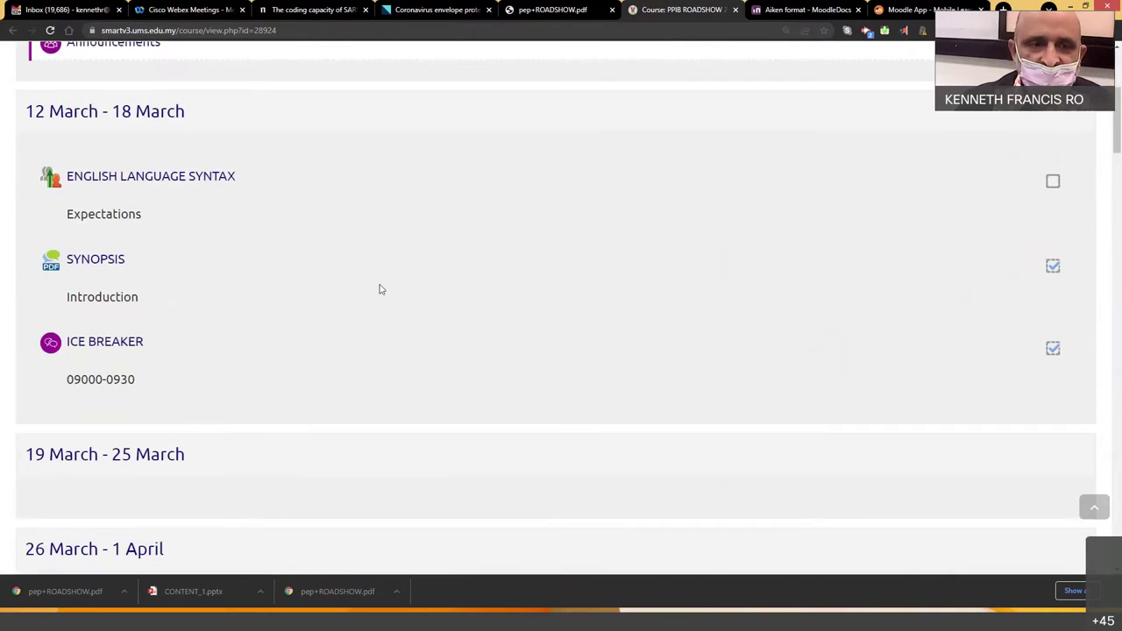
scroll(273, 328, up, 3)
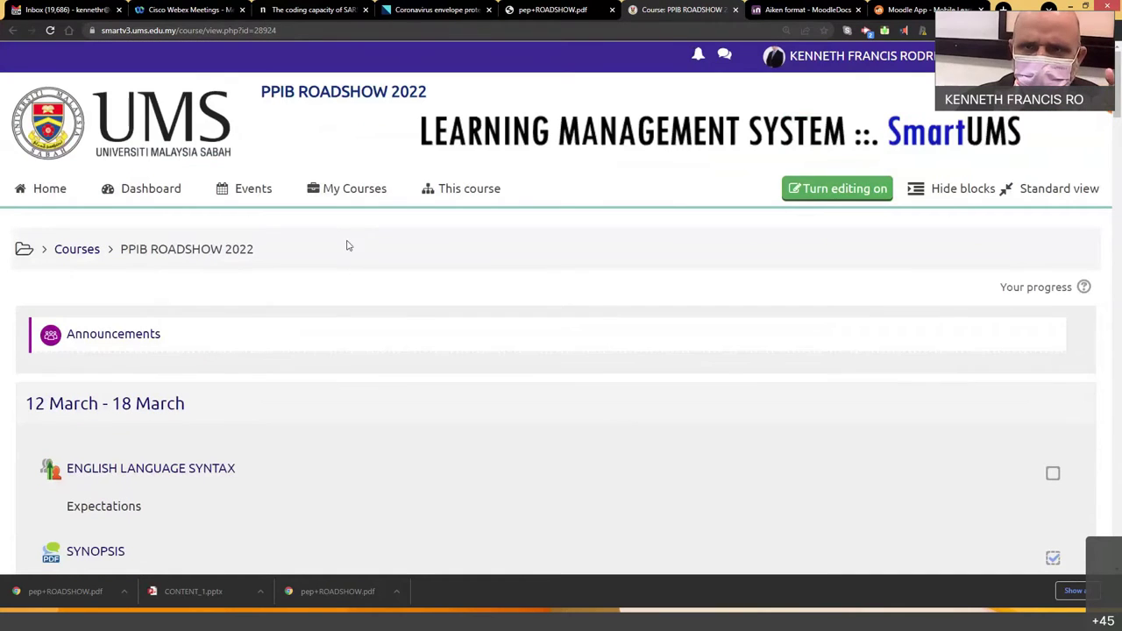
click(725, 57)
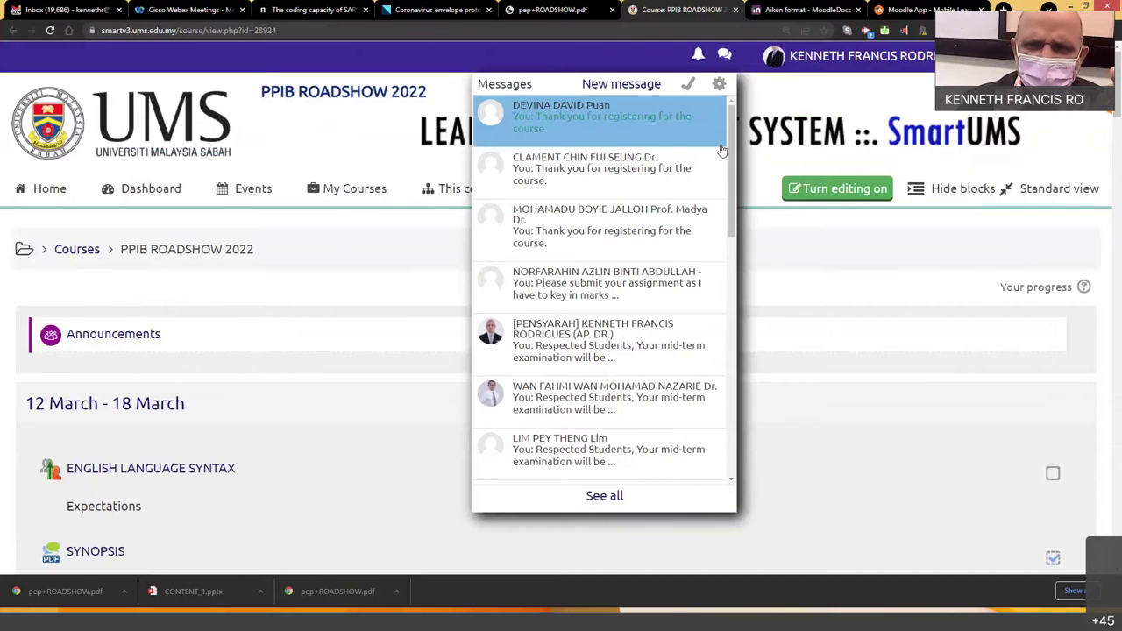
drag(729, 154, 752, 132)
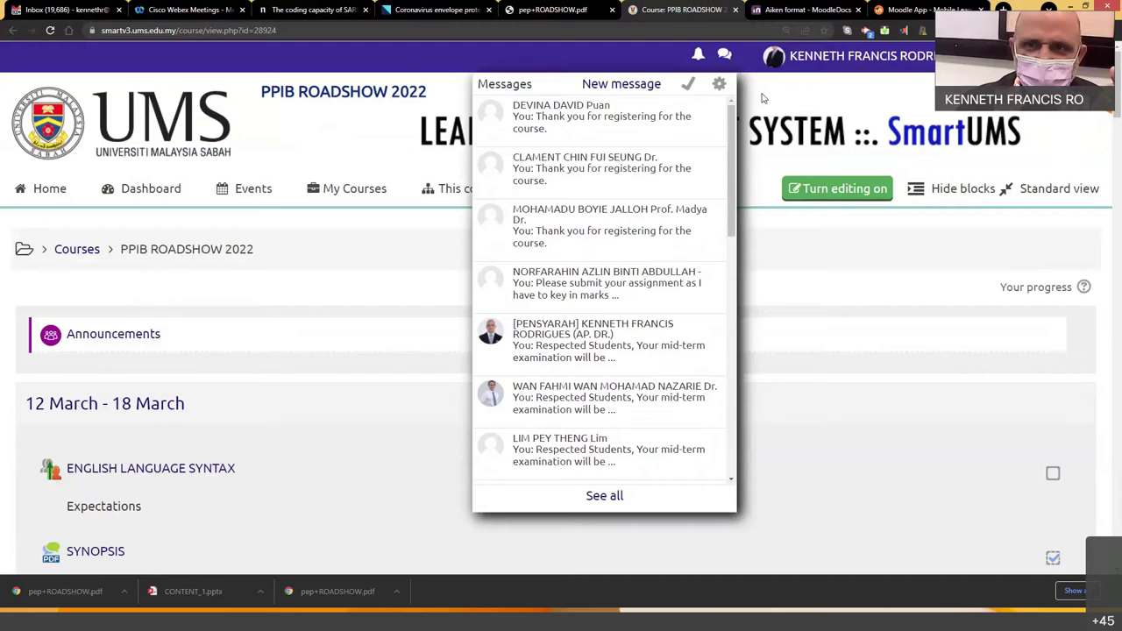
click(763, 99)
Turn editing on for the PPIB ROADSHOW 2022 course page.
scroll(377, 310, down, 3)
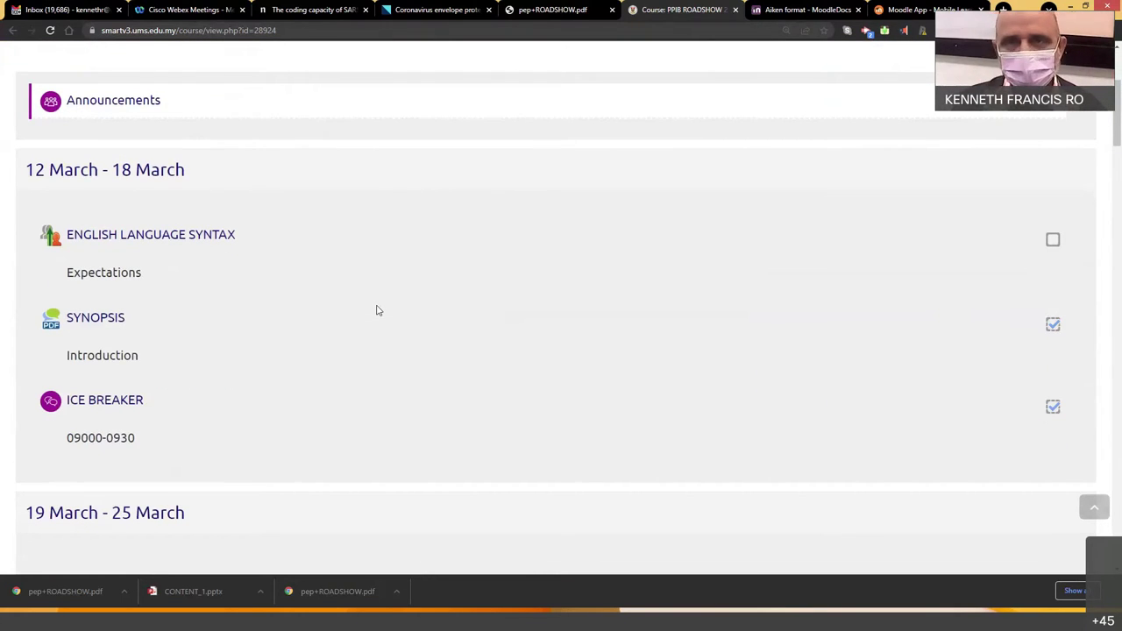
scroll(377, 310, up, 3)
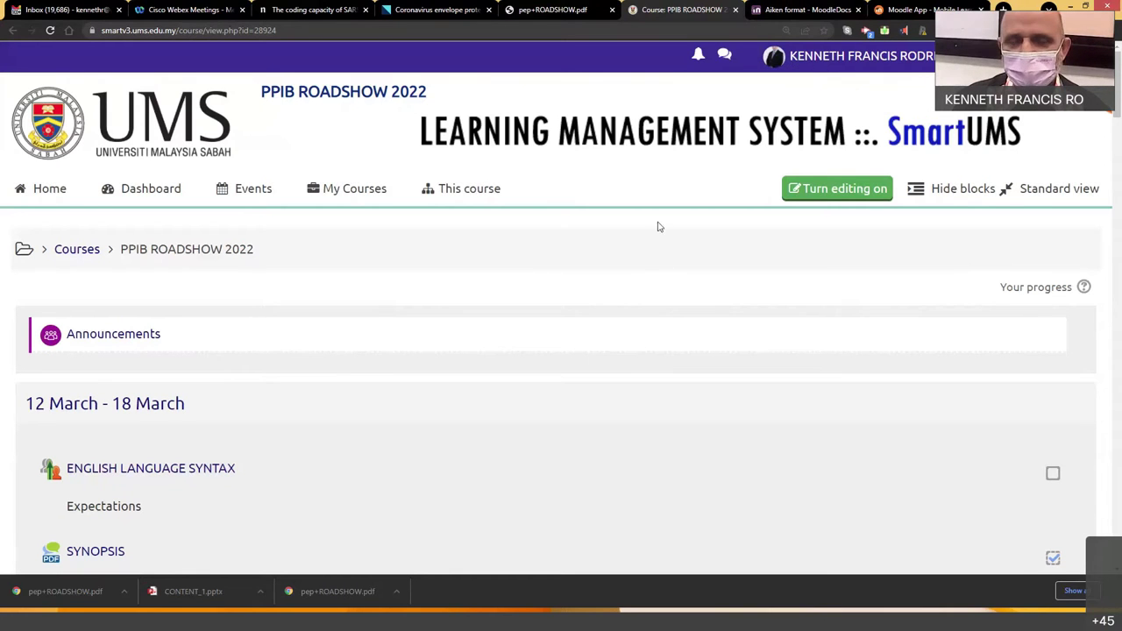
scroll(664, 266, down, 2)
scroll(665, 245, up, 2)
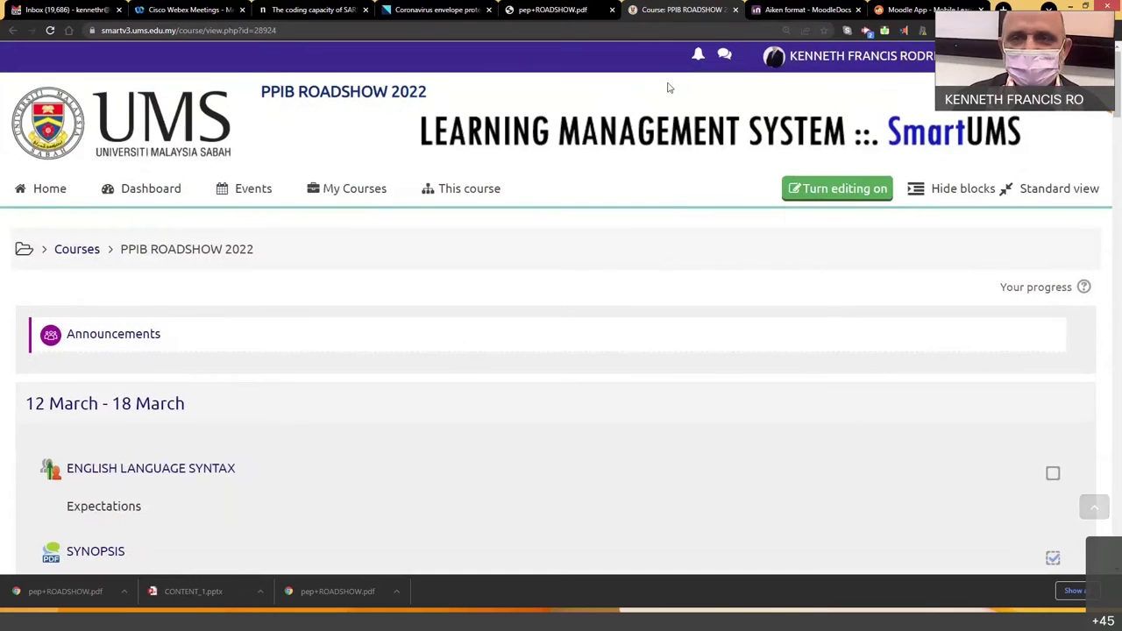
scroll(549, 328, down, 5)
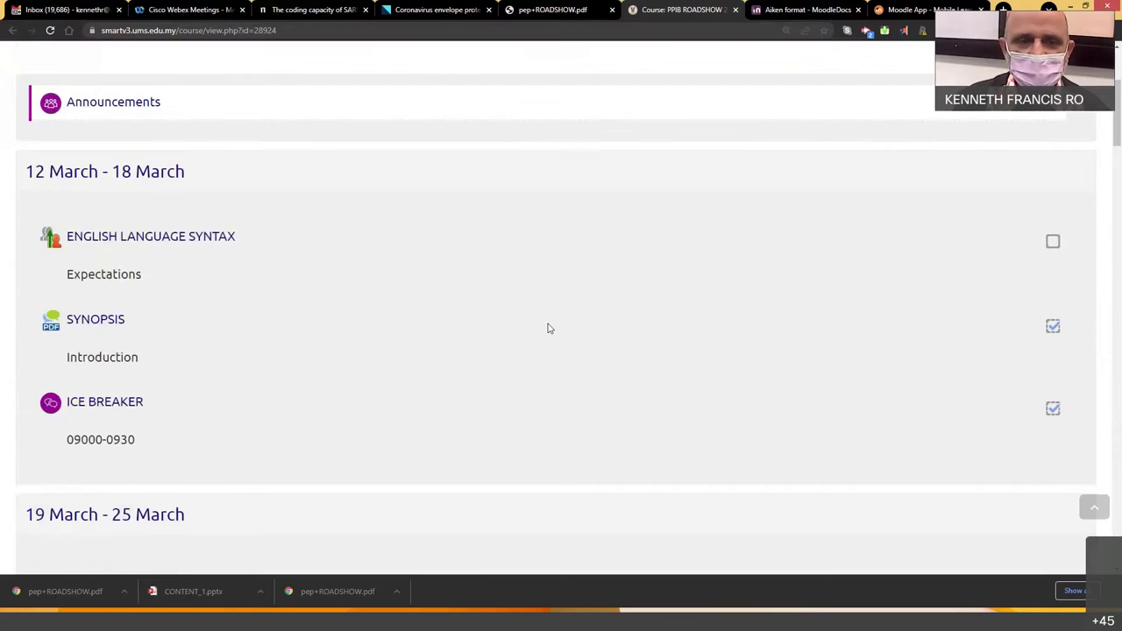
scroll(550, 327, up, 1)
scroll(550, 328, up, 1)
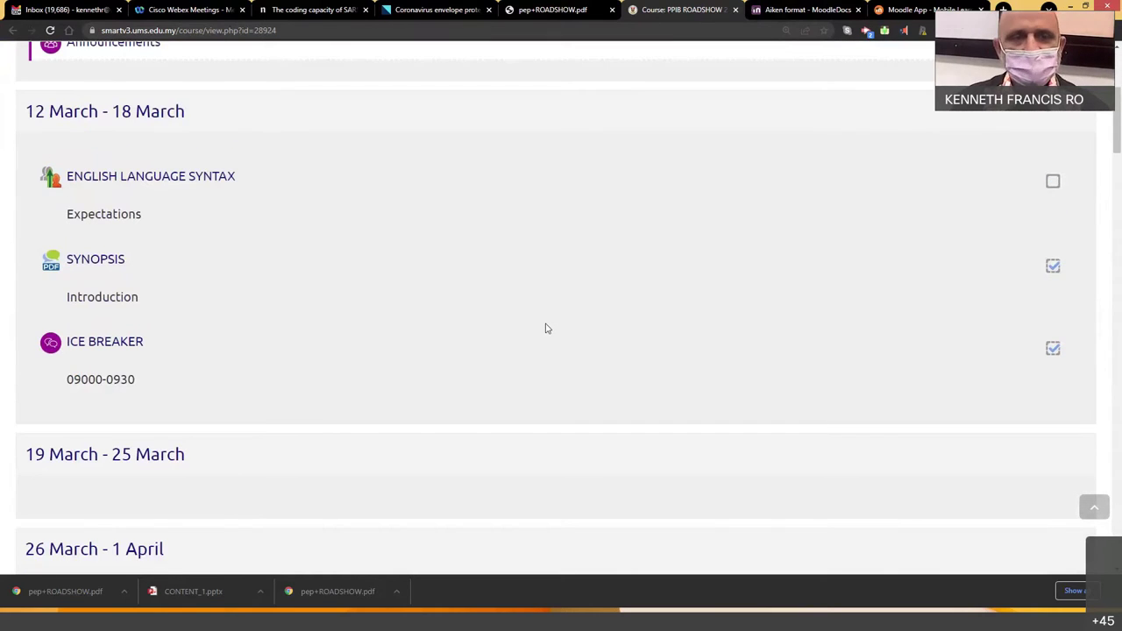
scroll(544, 326, down, 1)
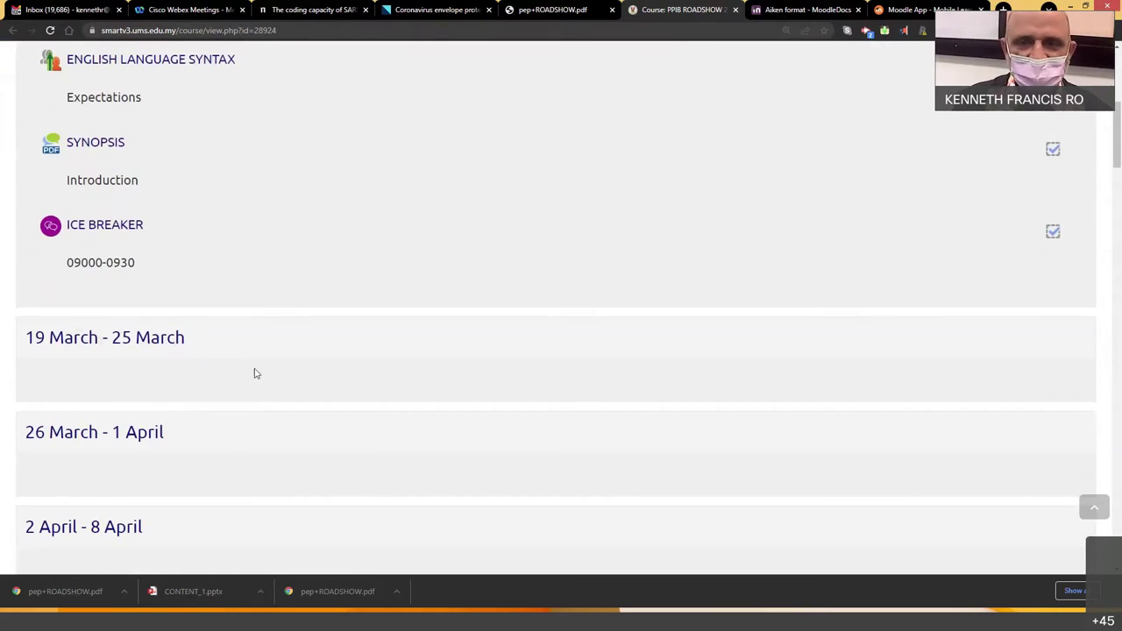
scroll(255, 374, up, 4)
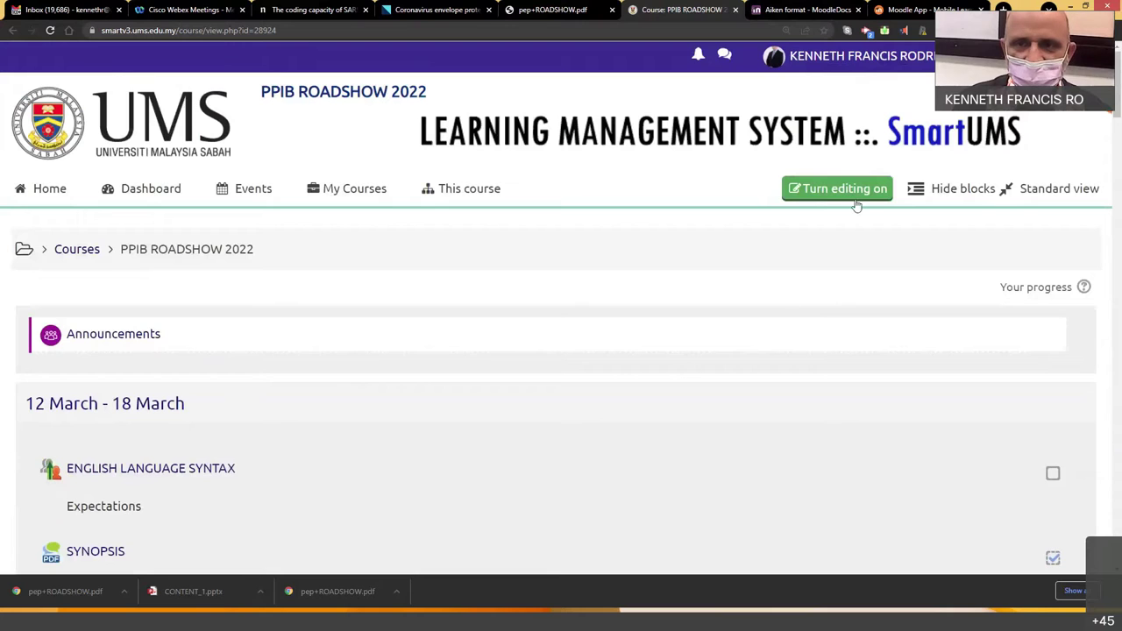
click(851, 197)
Change the 19 March - 25 March section title to 'TOPIC 1'.
scroll(848, 201, down, 5)
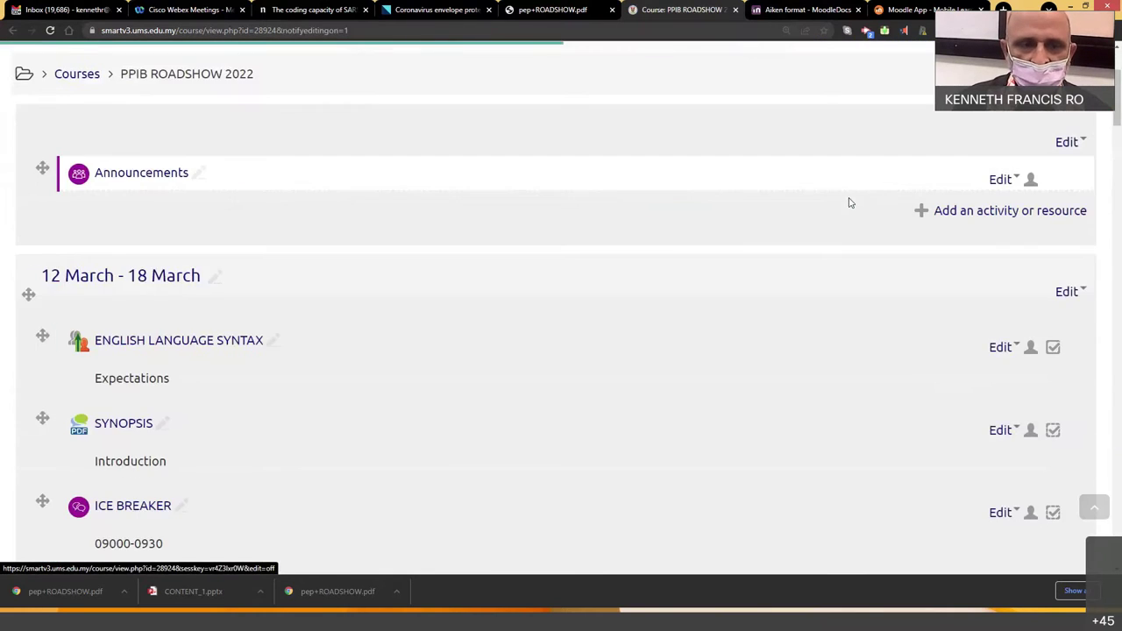
click(215, 245)
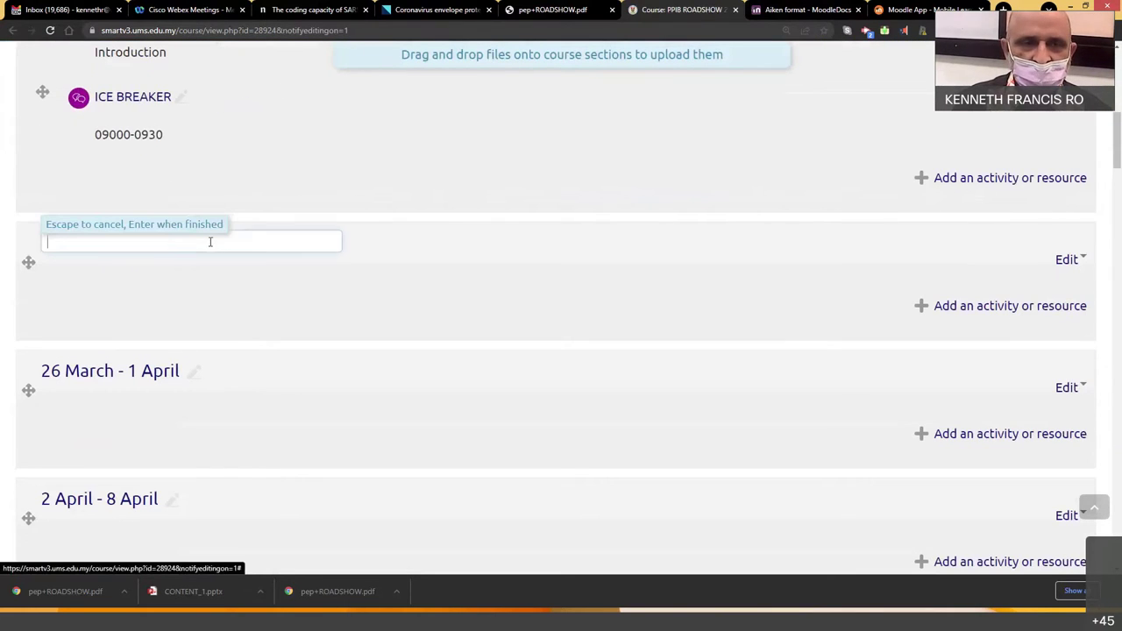
text(TOPIC)
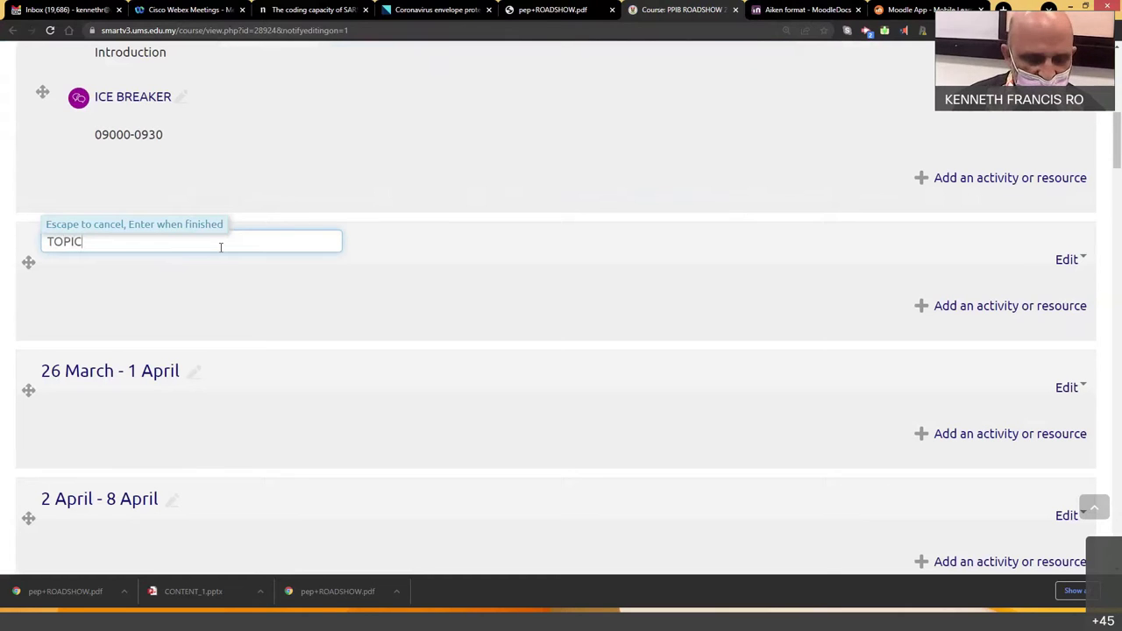
text( 1)
key(Return)
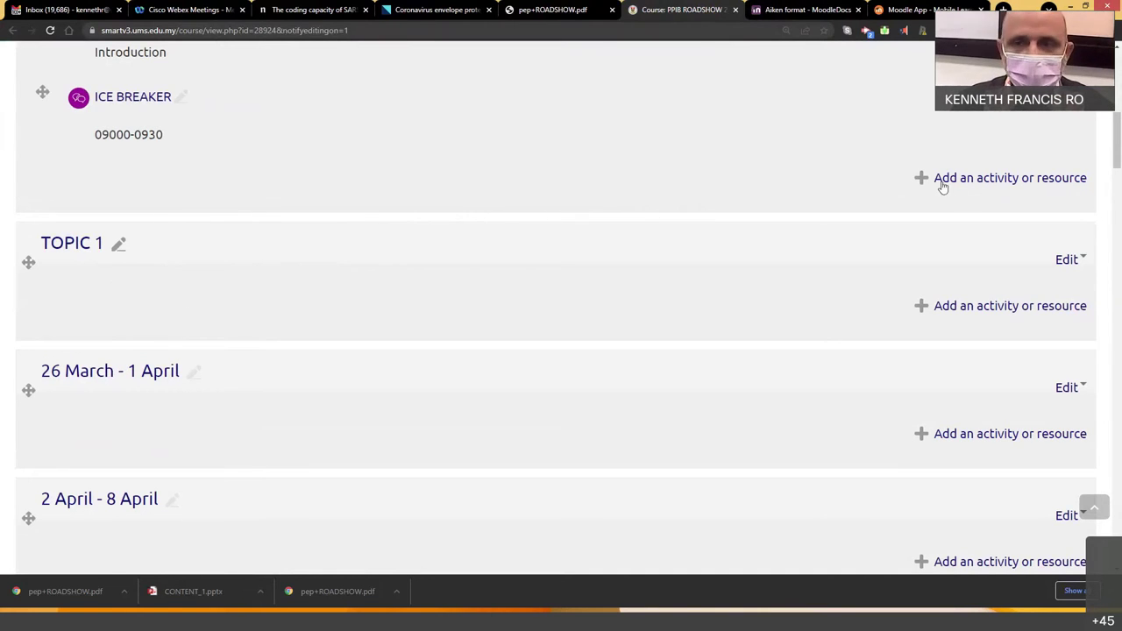
Add a new File resource to the TOPIC 1 section.
click(978, 307)
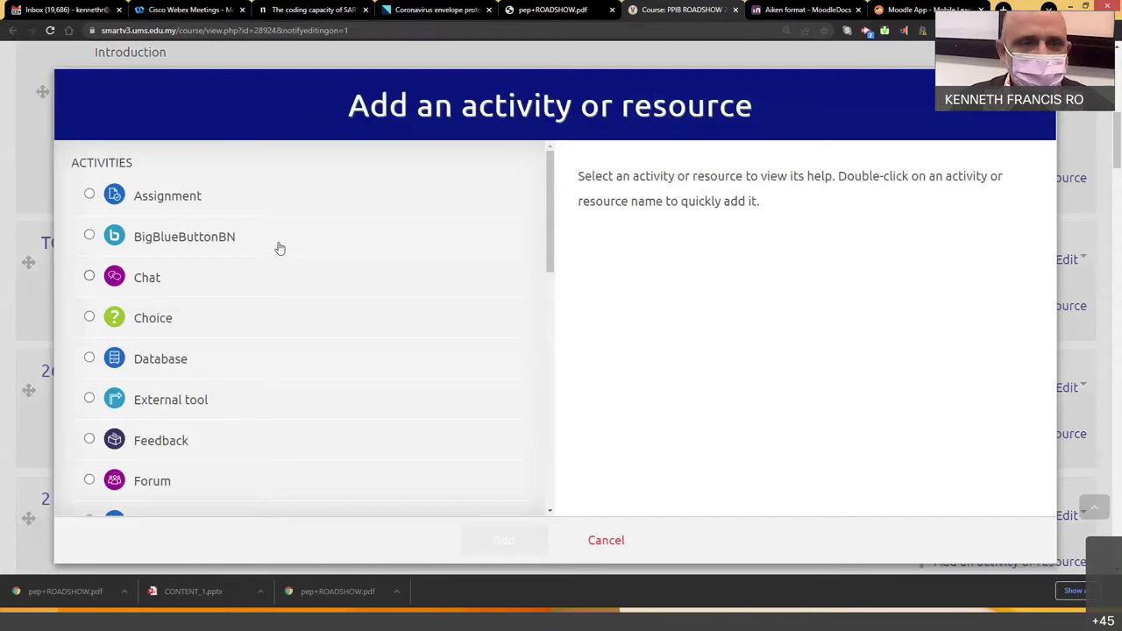
scroll(248, 251, down, 3)
scroll(251, 253, down, 4)
click(89, 309)
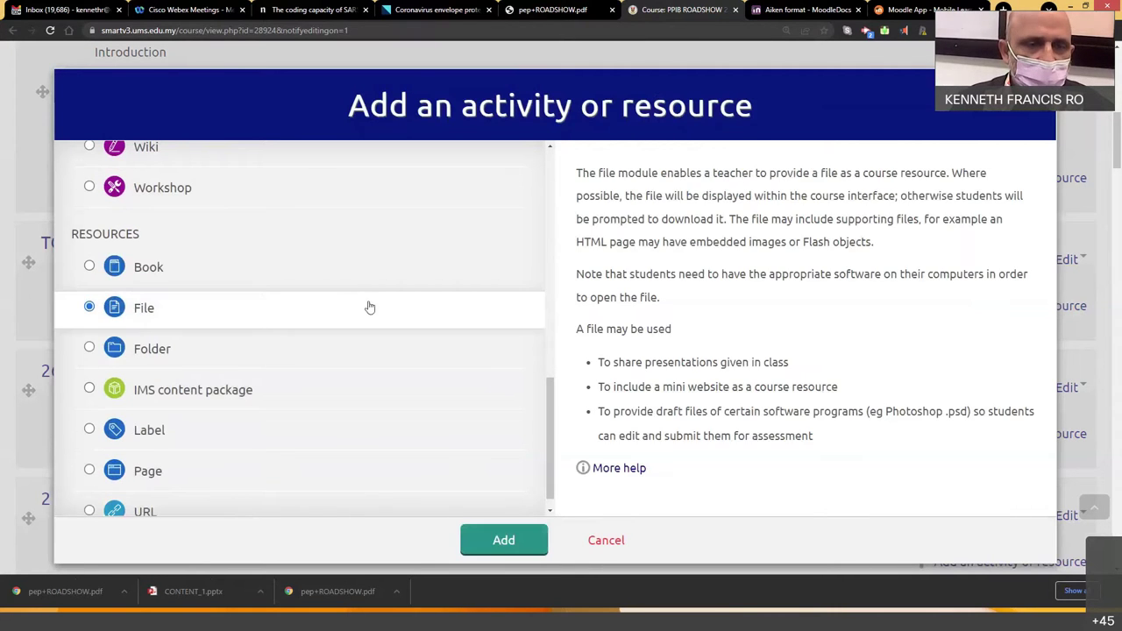
click(505, 541)
Name the file resource 'LECTURE 1' with the description 'MOOC'.
click(546, 228)
text(LECTURE)
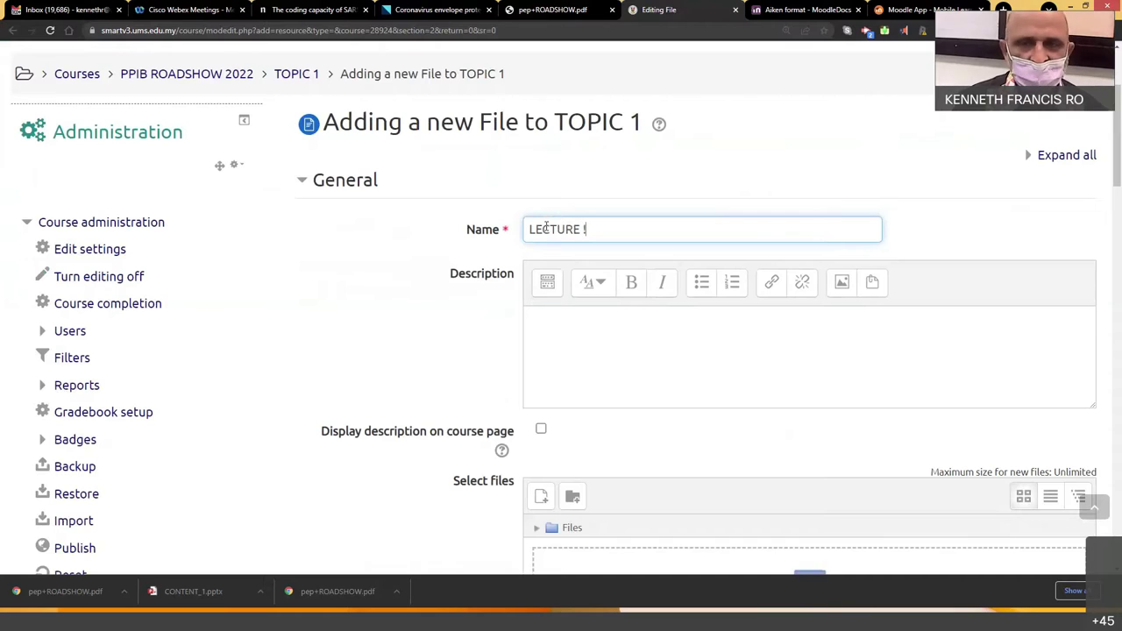
text( 1)
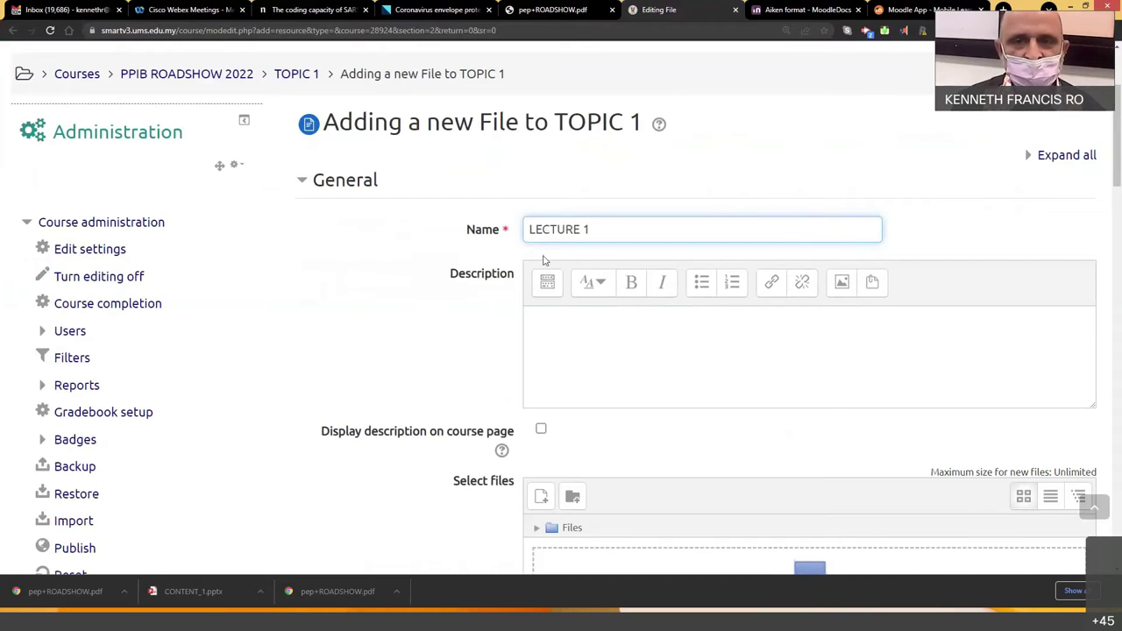
click(556, 342)
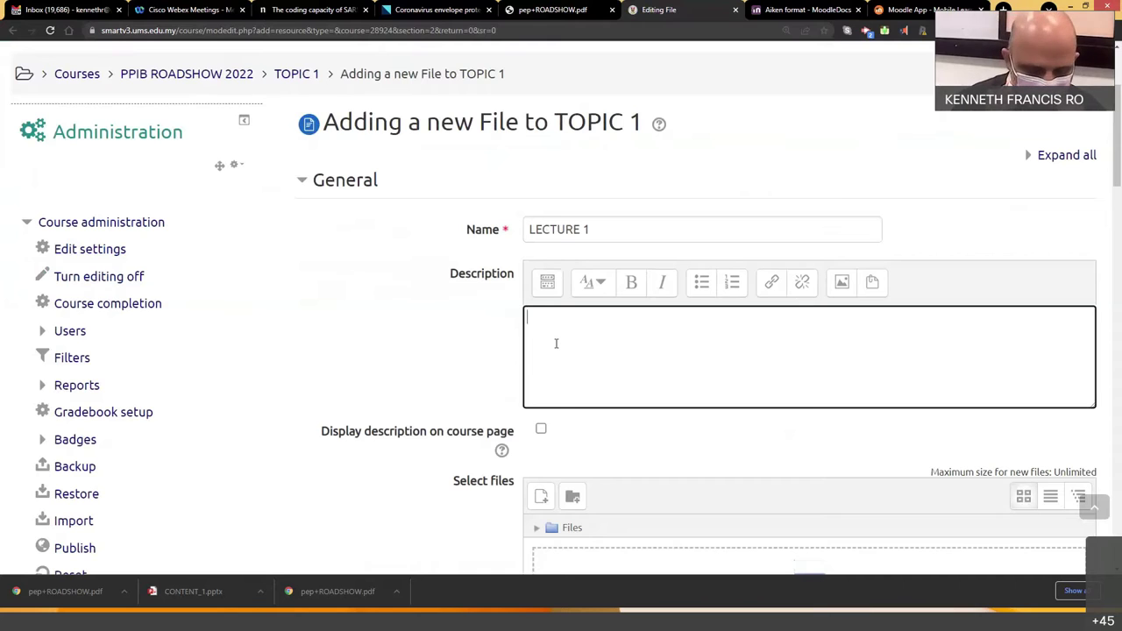
text(MOOC)
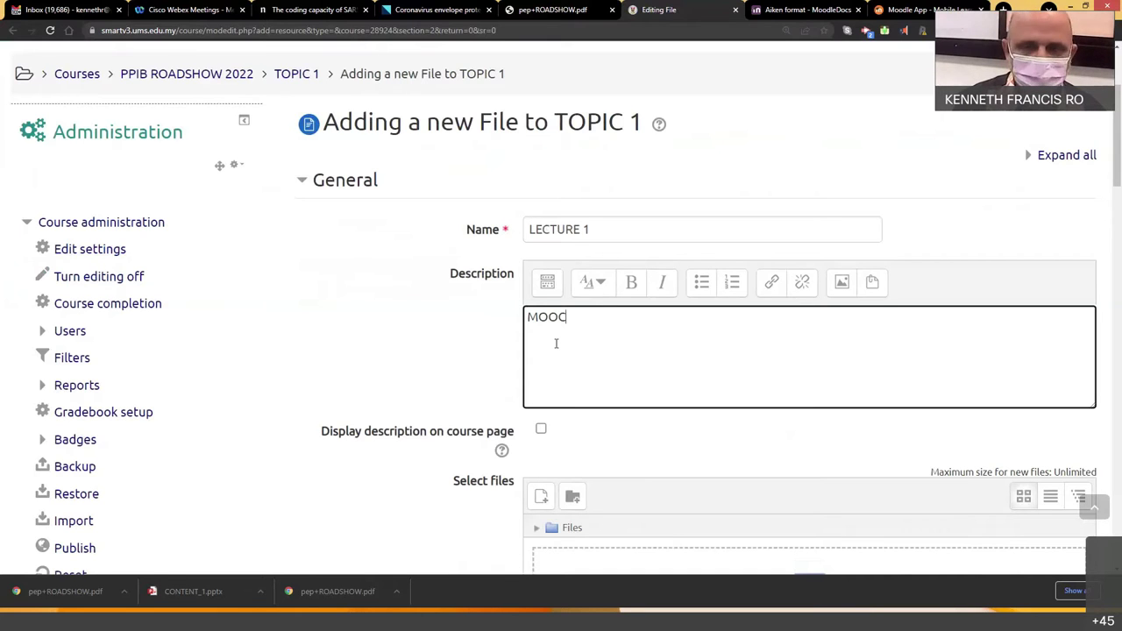
scroll(561, 340, down, 4)
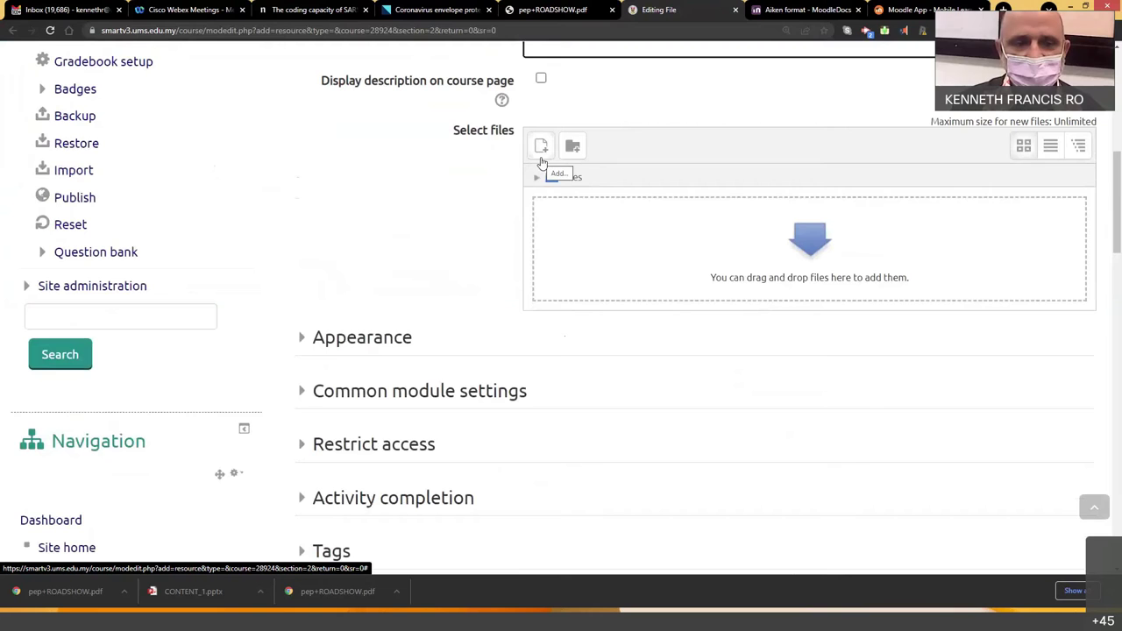
Upload pep+ROADSHOW.pdf through the file picker into the select files area.
click(541, 147)
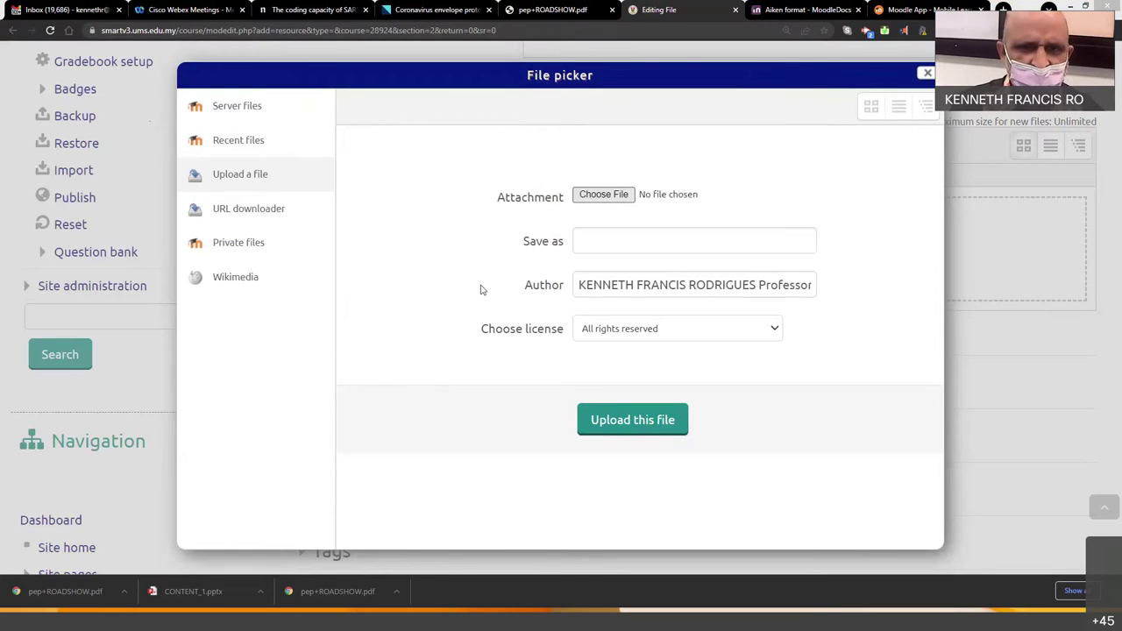
key(Return)
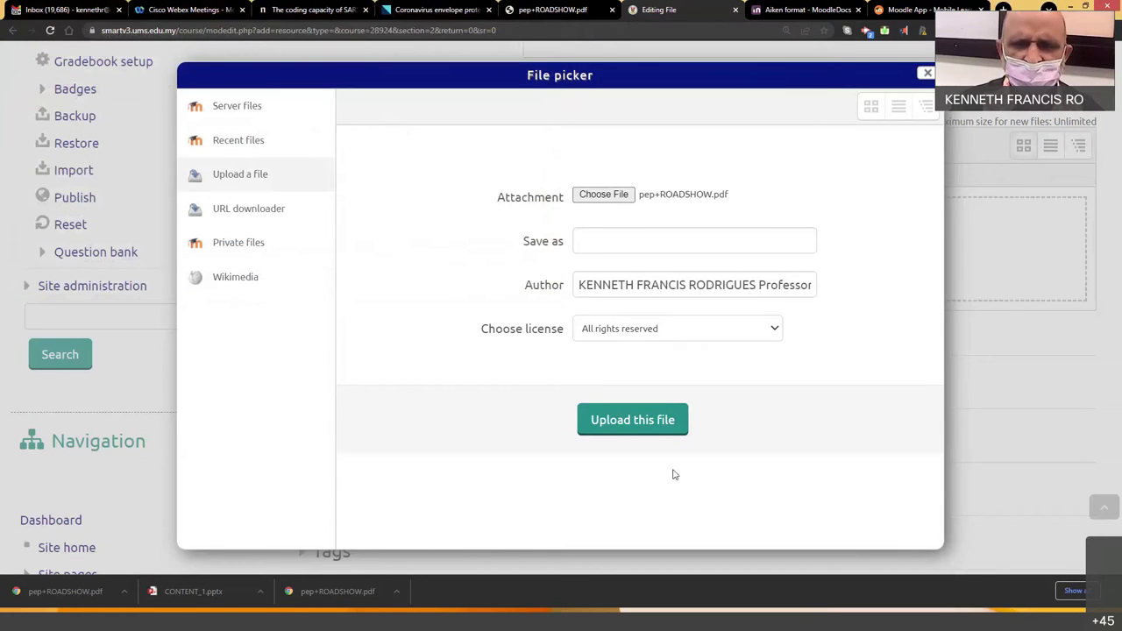
click(657, 426)
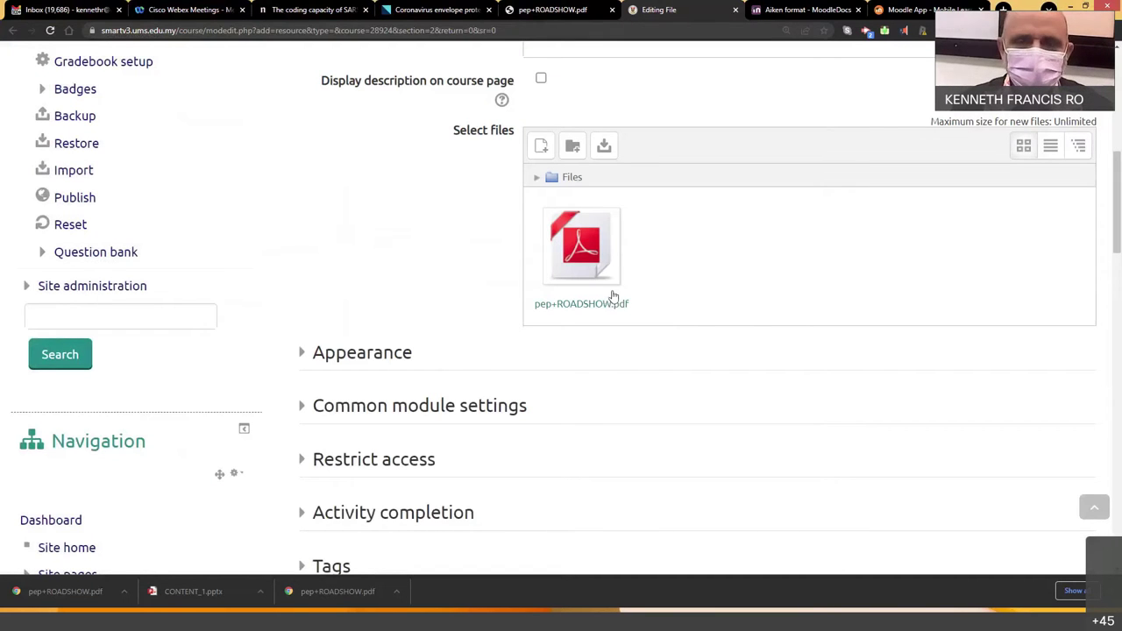
scroll(447, 317, down, 3)
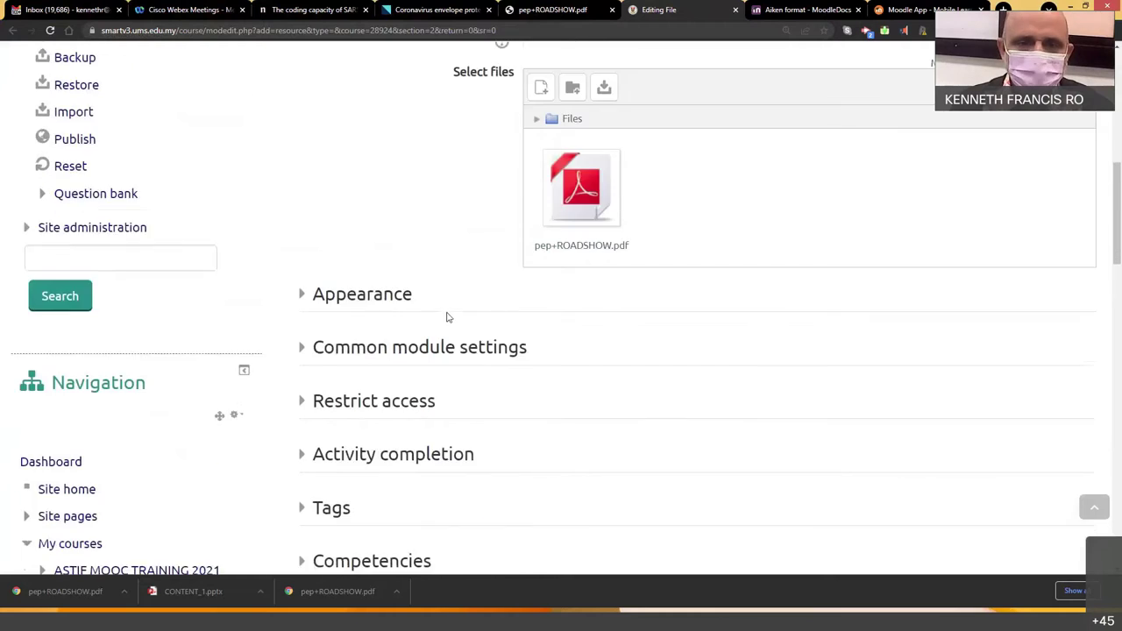
Set the LECTURE 1 file's Appearance Display option to Embed.
click(379, 187)
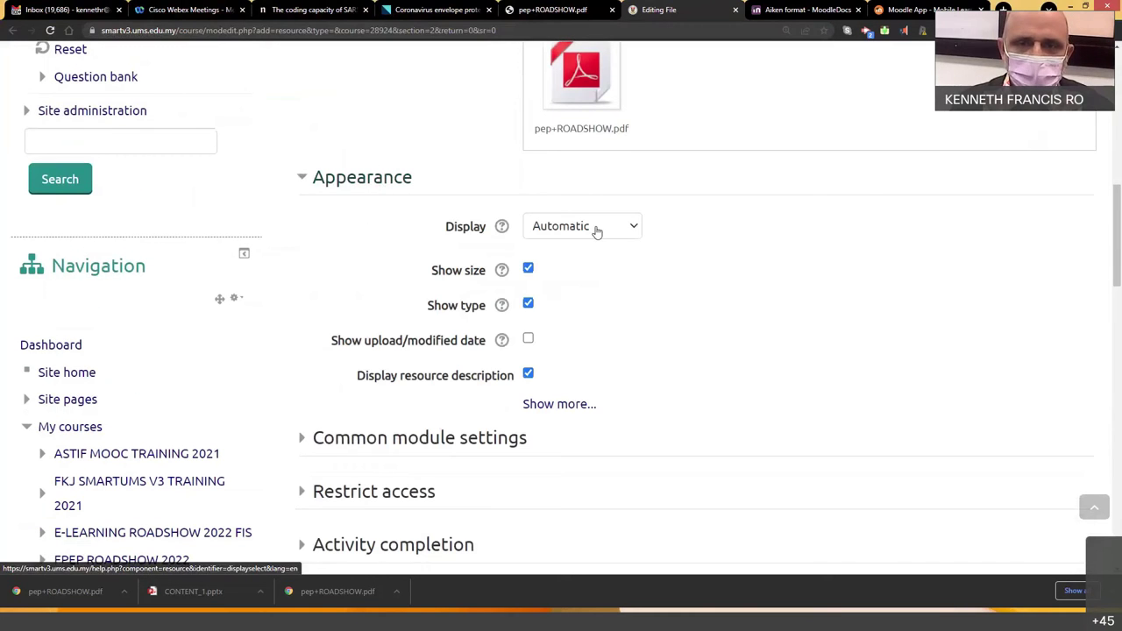
click(597, 229)
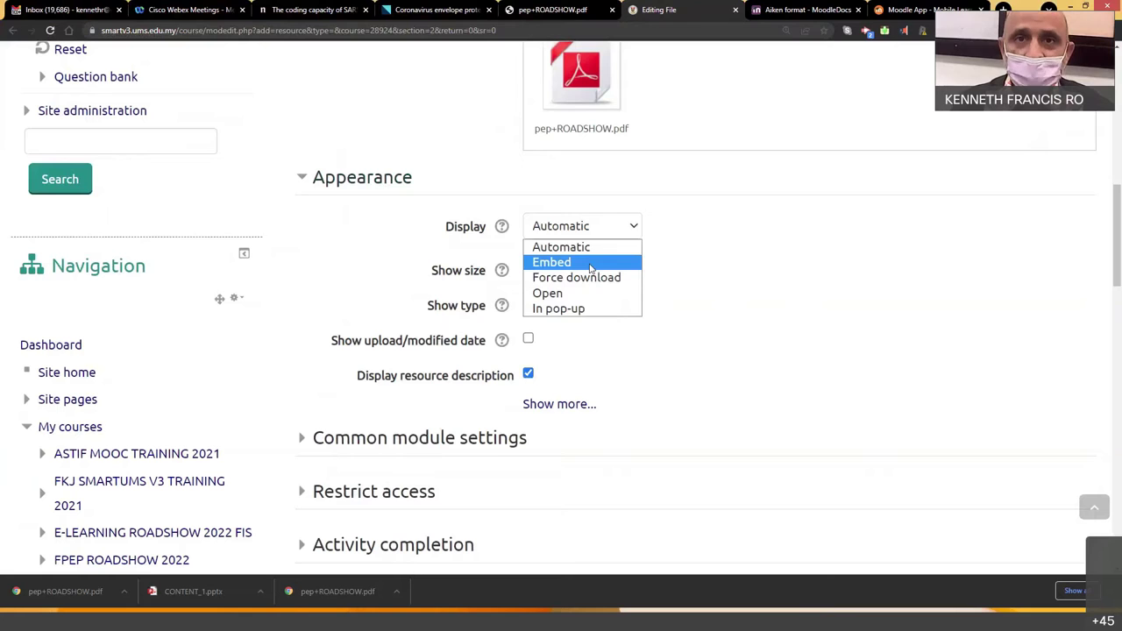
click(590, 265)
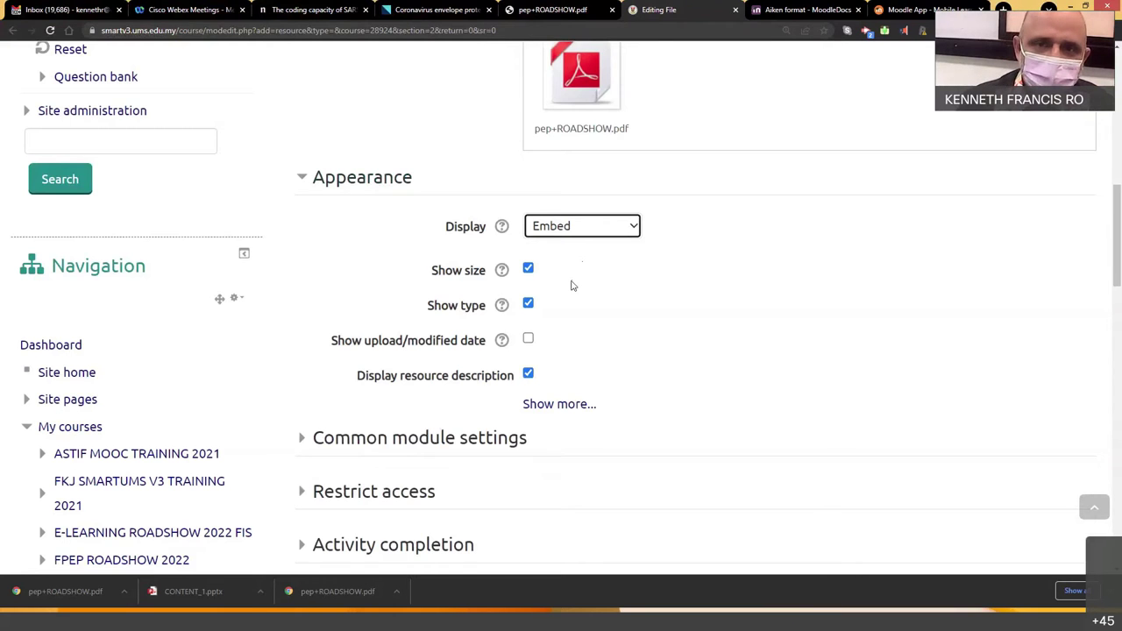
Expand the Restrict access section to confirm the file has no access restrictions.
scroll(572, 286, up, 5)
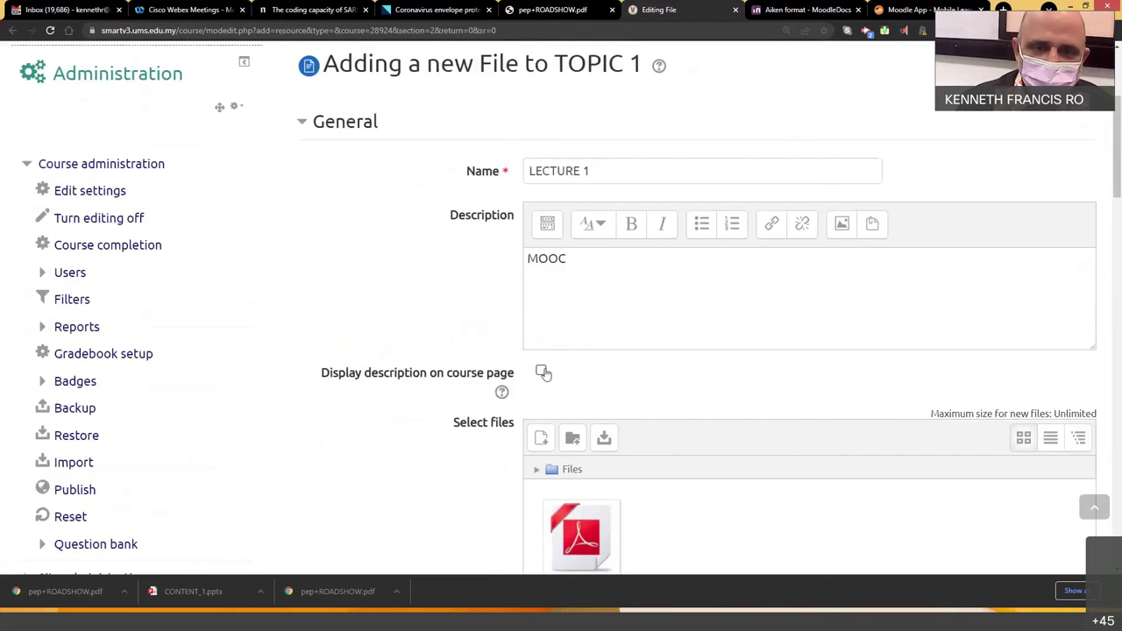
scroll(480, 349, down, 1)
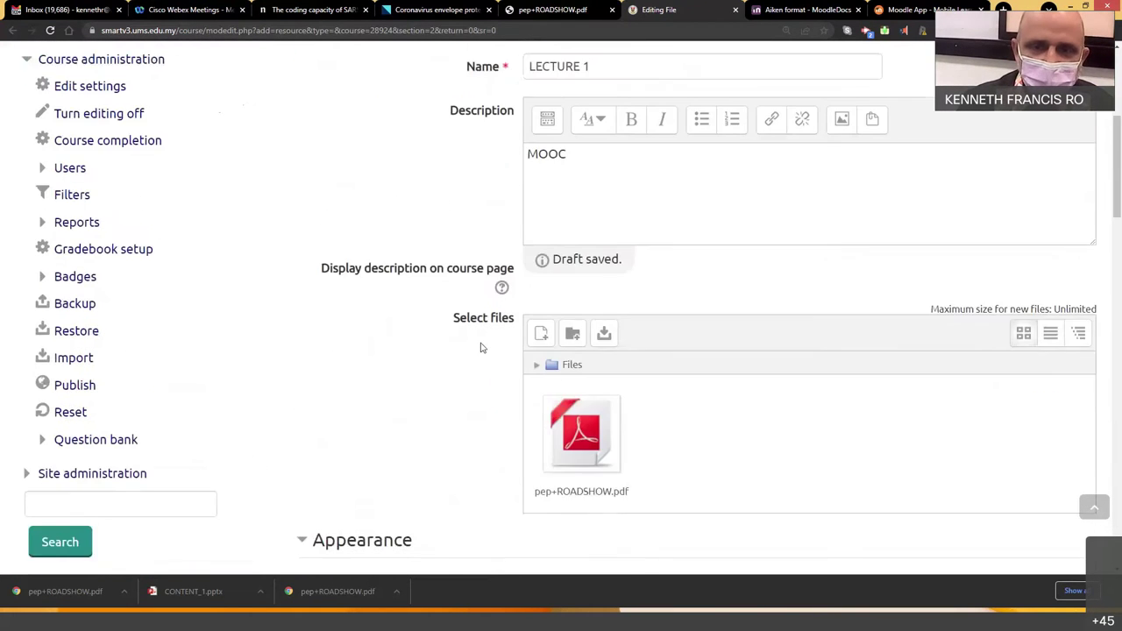
scroll(481, 349, down, 6)
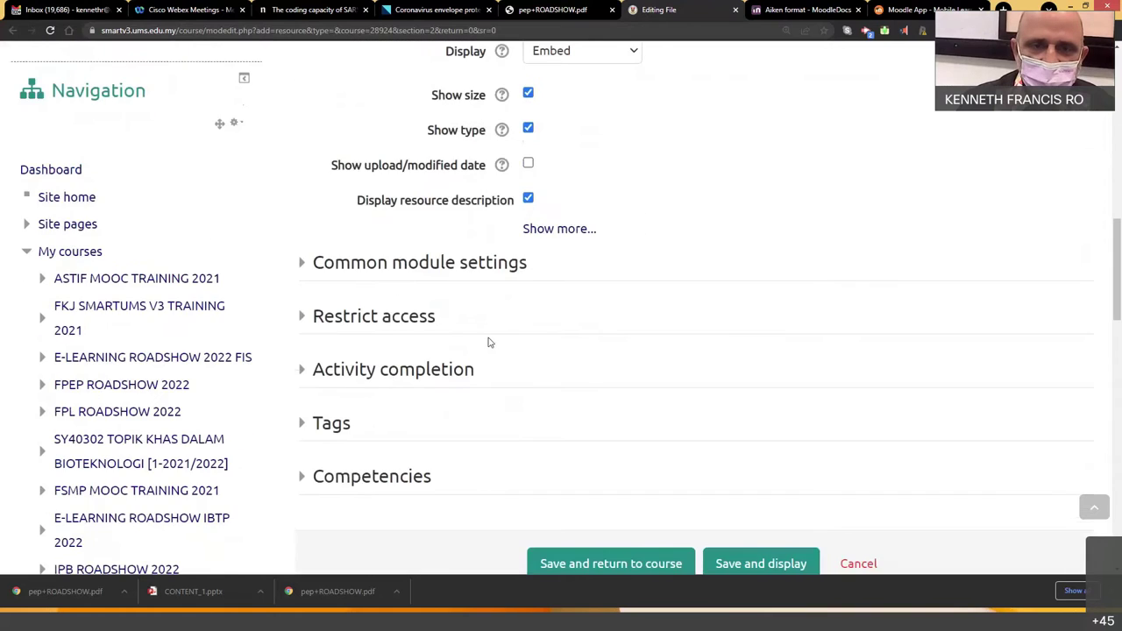
scroll(490, 343, down, 1)
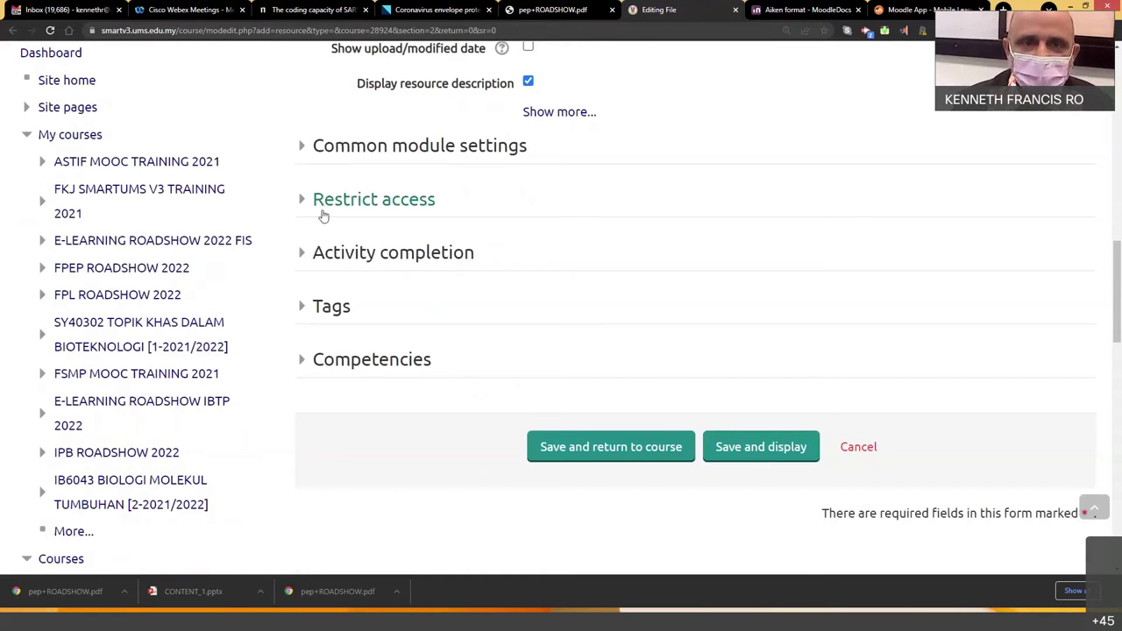
click(371, 201)
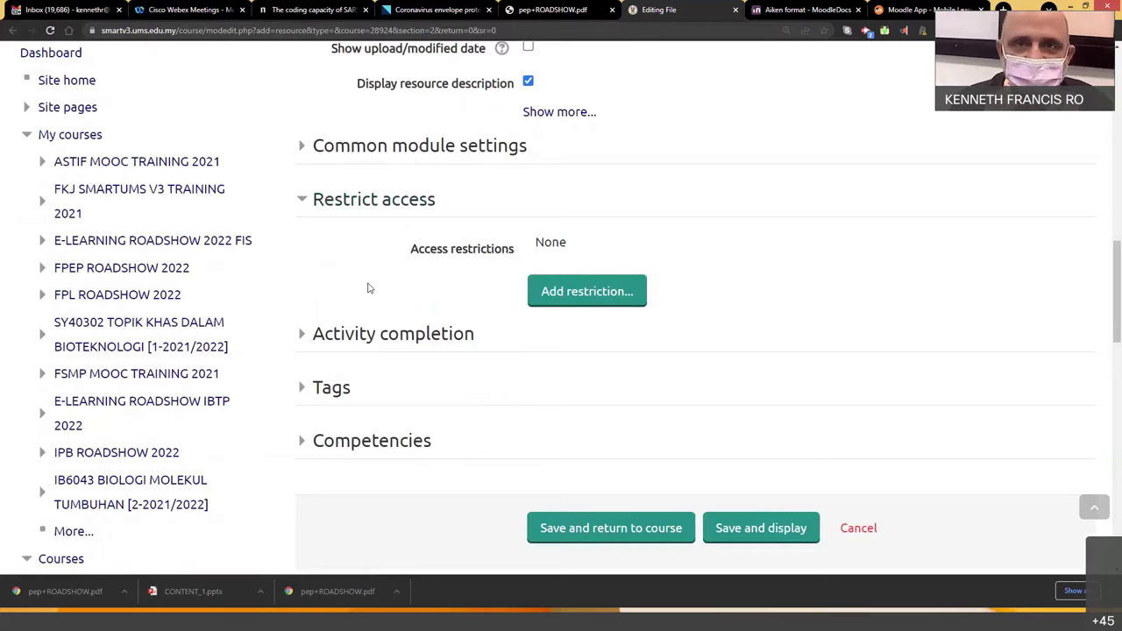
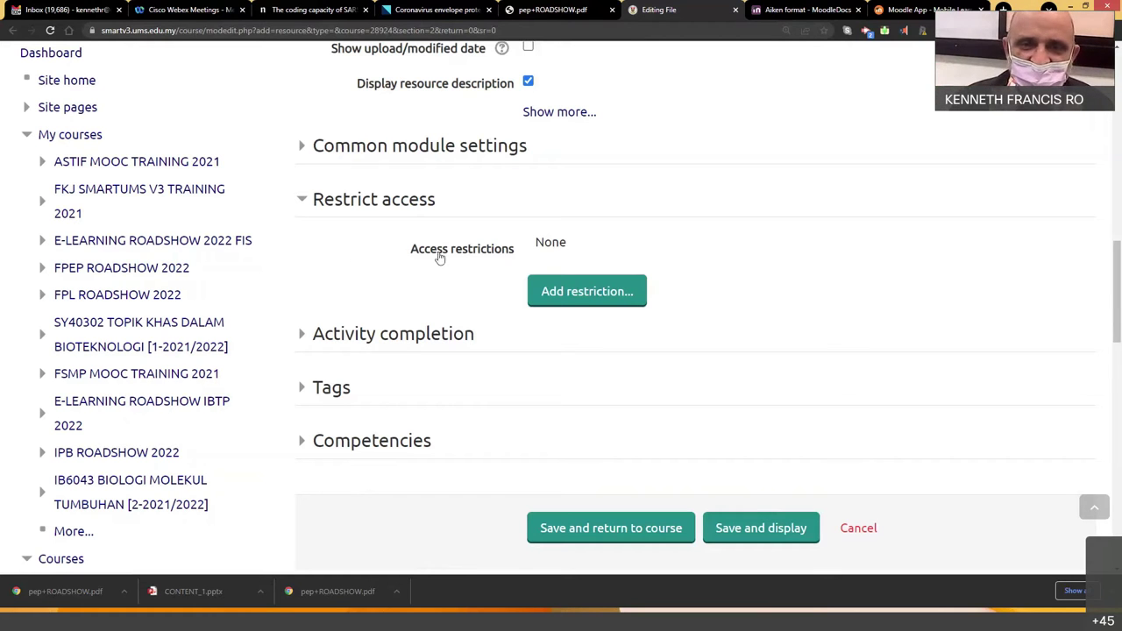
Add an Activity completion restriction that requires SYNOPSIS to be marked complete.
click(577, 293)
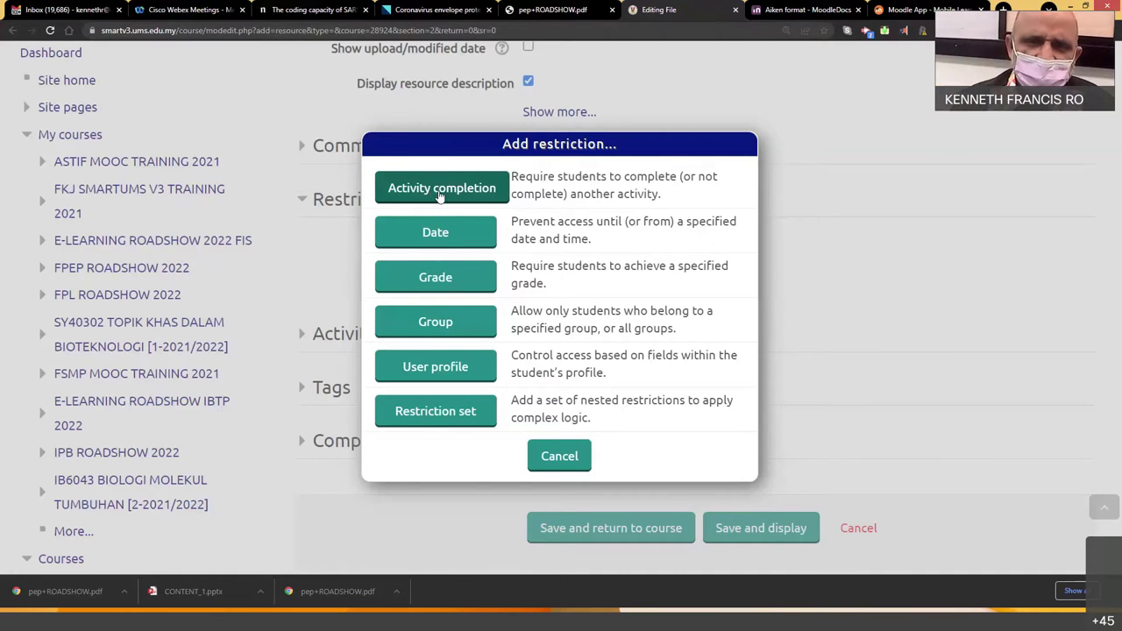
click(441, 190)
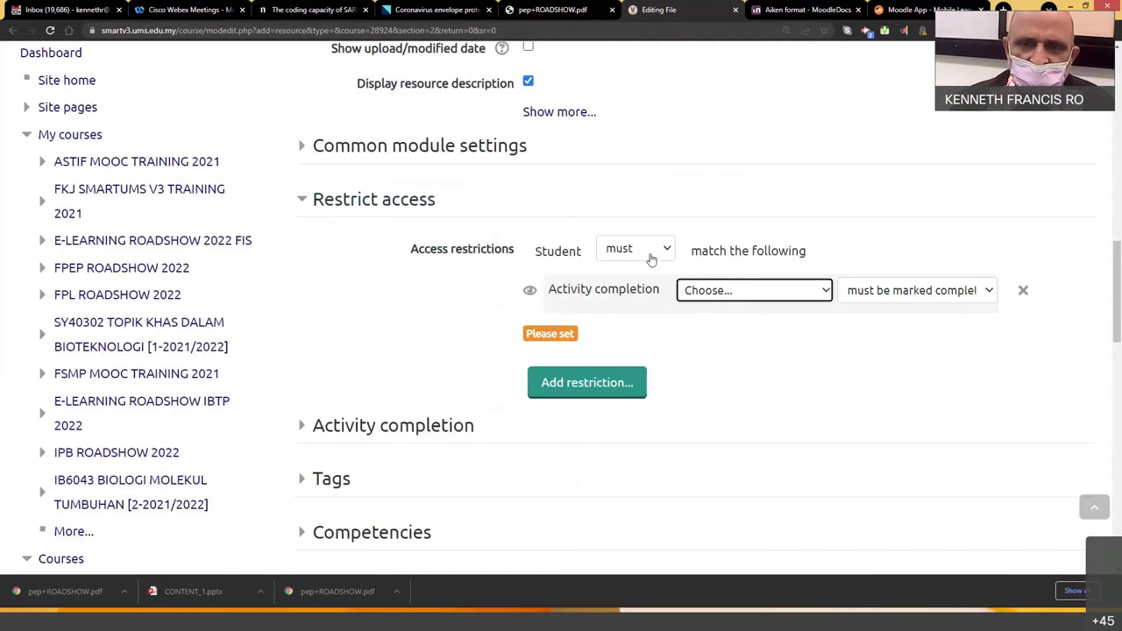
click(712, 294)
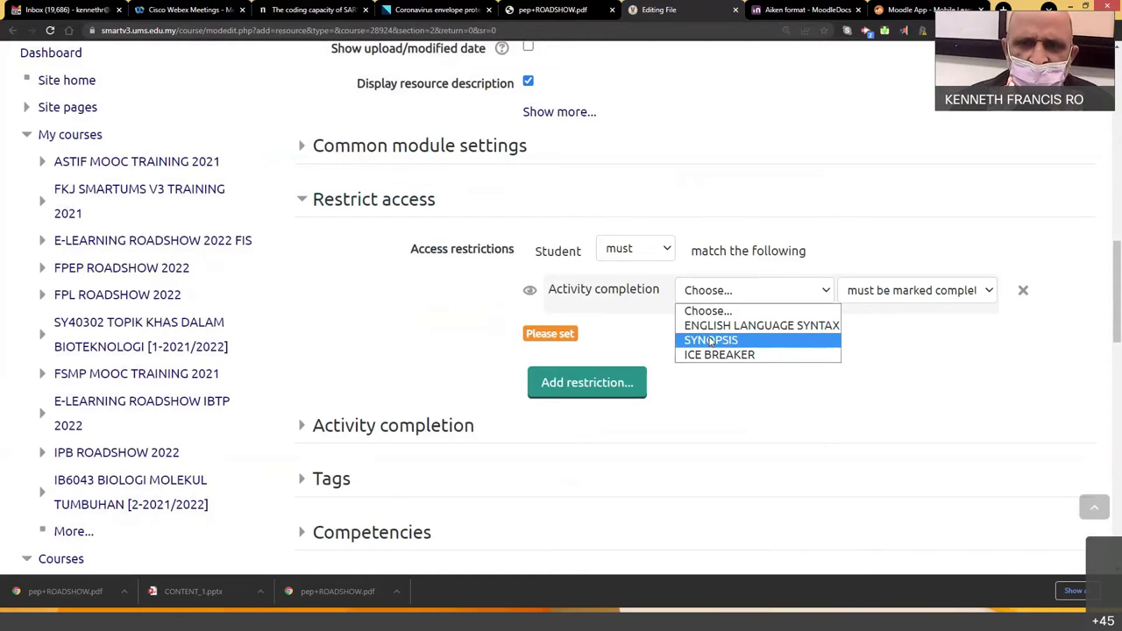
click(711, 340)
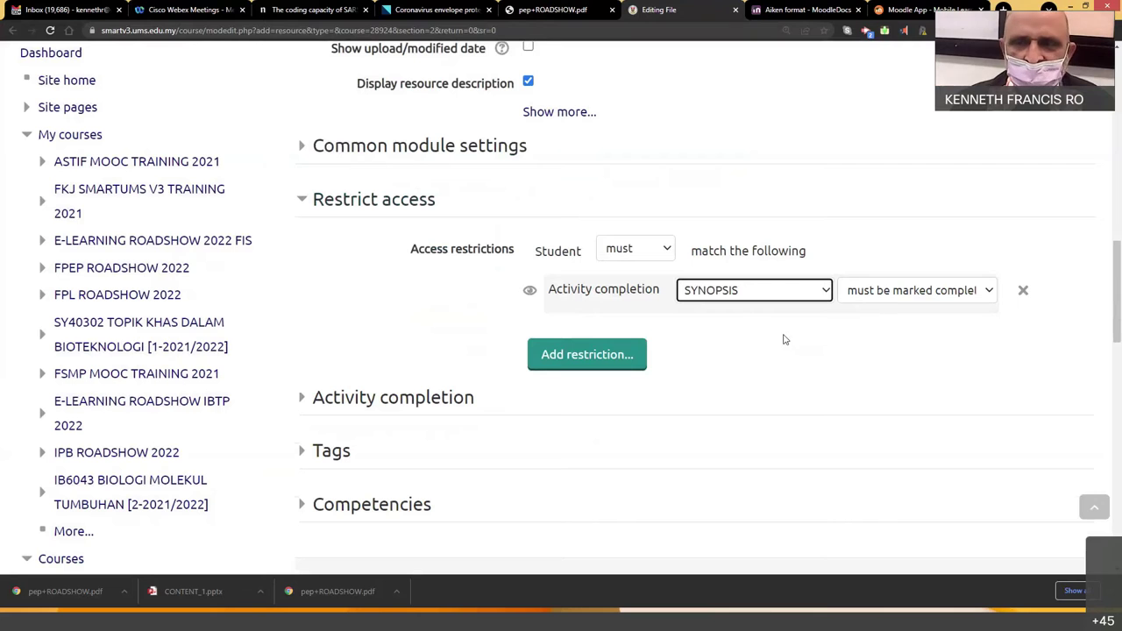
scroll(741, 330, down, 2)
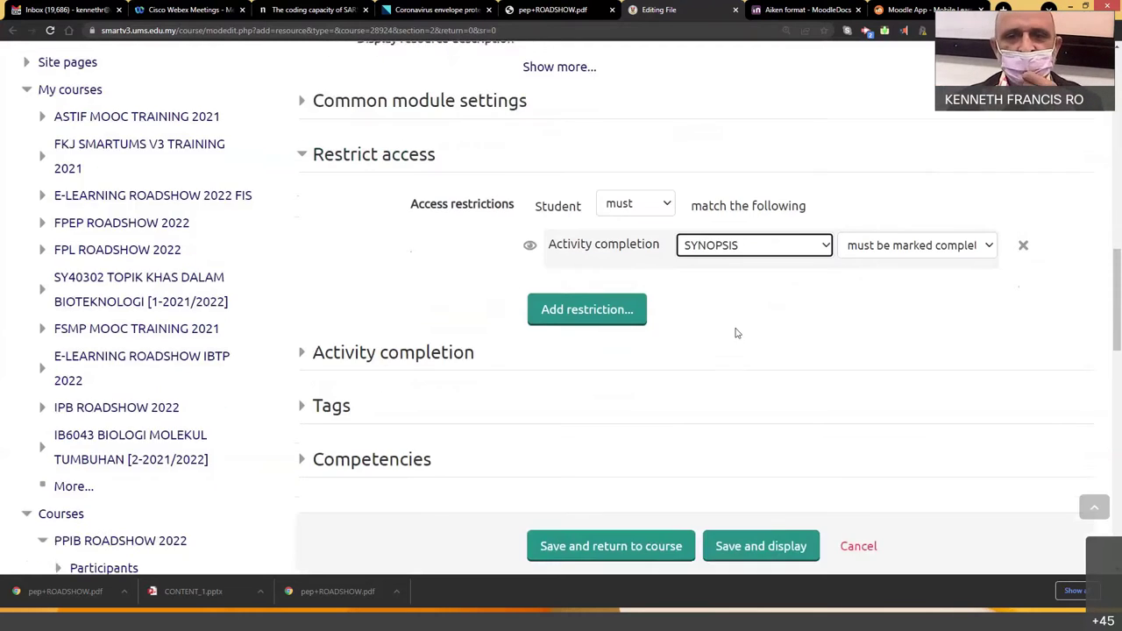
scroll(735, 311, up, 3)
scroll(735, 309, up, 6)
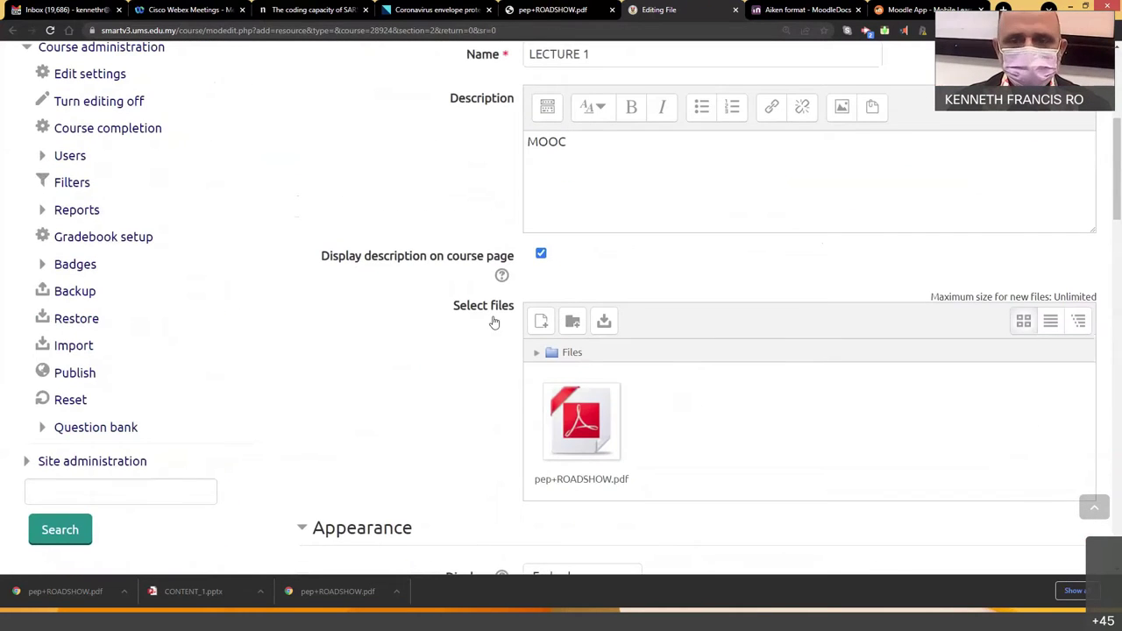
scroll(678, 427, down, 7)
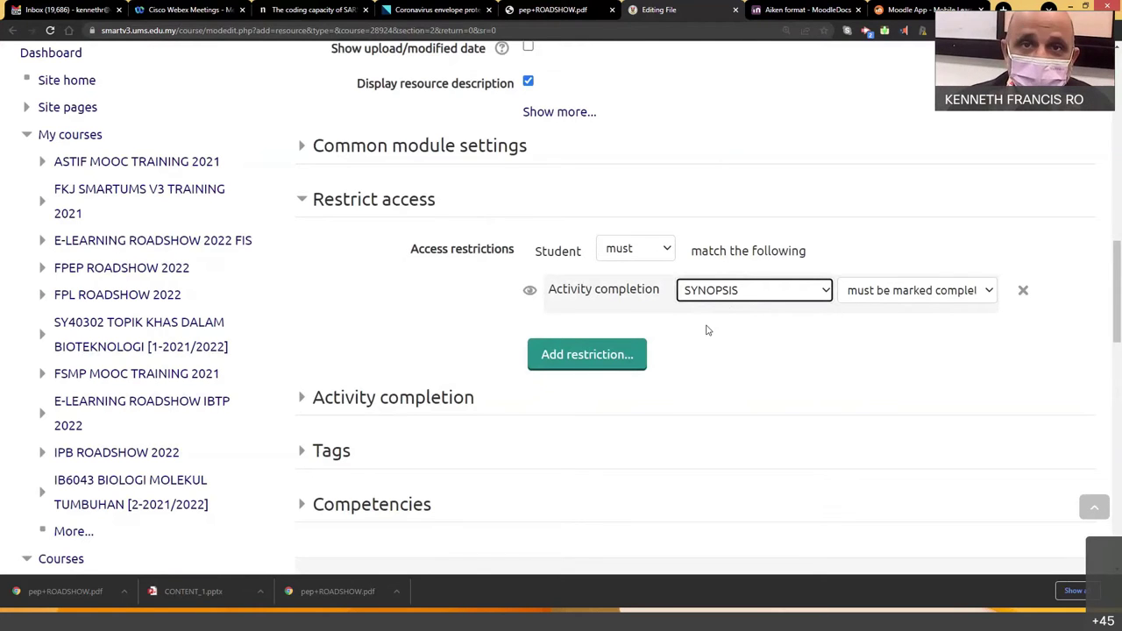
scroll(707, 331, down, 2)
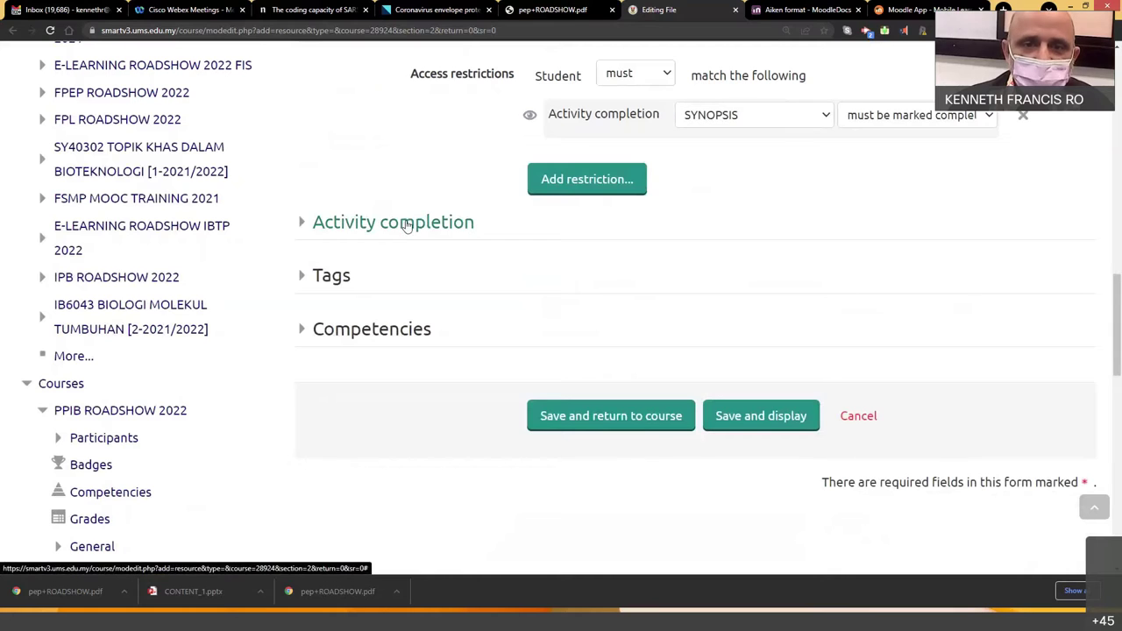
Set completion tracking to 'Show activity as complete when conditions are met'.
click(406, 225)
click(599, 271)
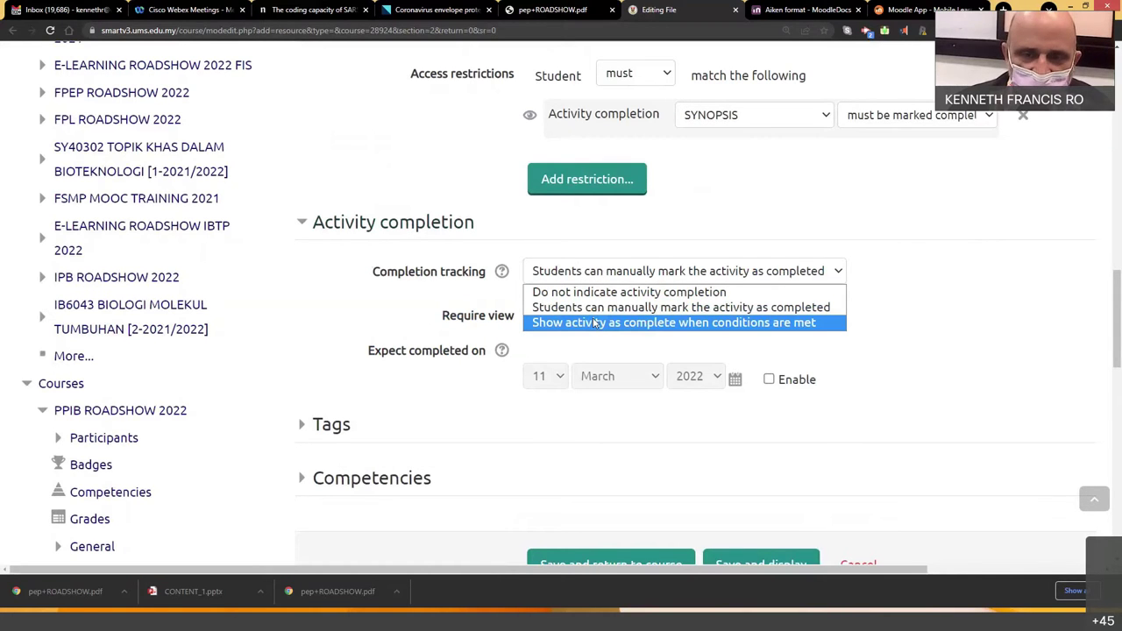
click(595, 323)
scroll(410, 413, down, 1)
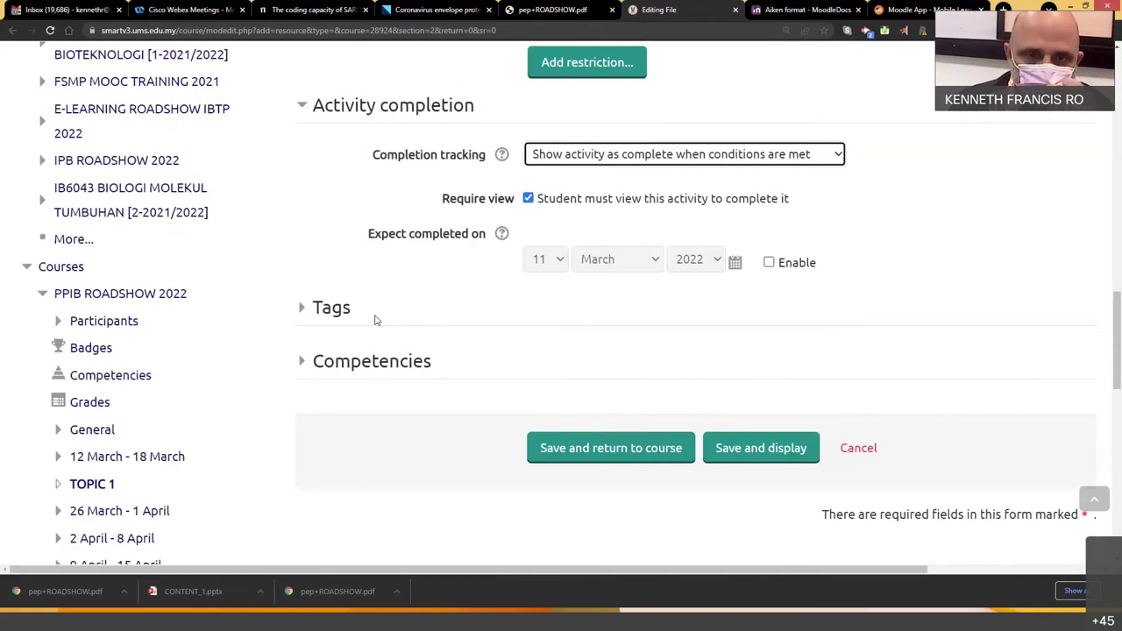
Tag the file 'lecture1' and save it with Save and display.
click(331, 310)
click(569, 378)
text(lec)
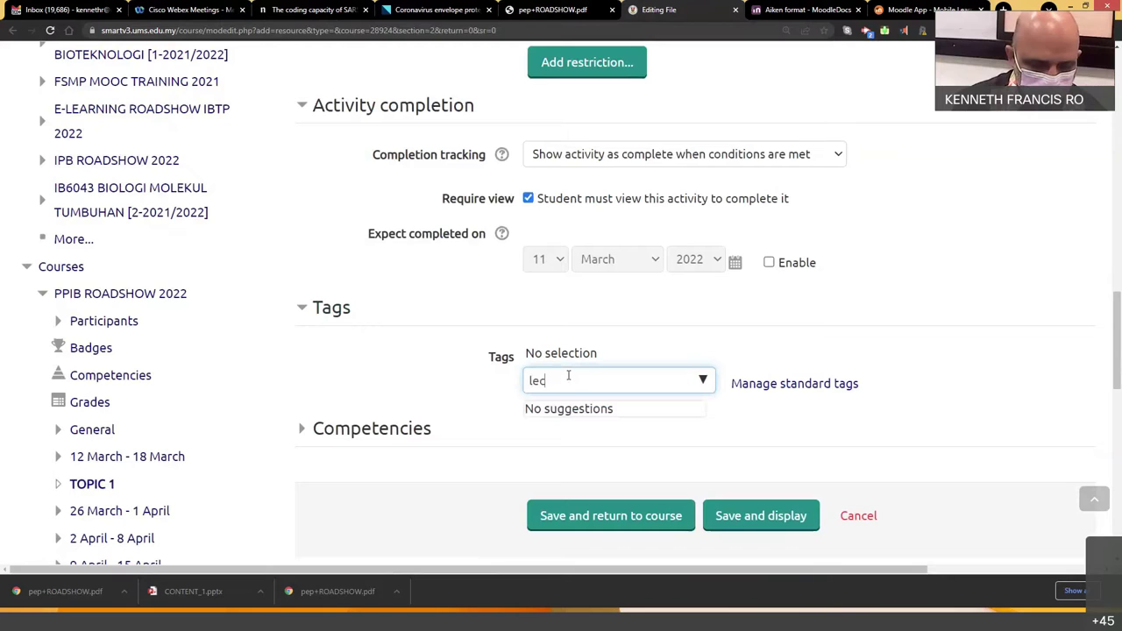
text(utre1)
key(BackSpace)
key(BackSpace)
key(BackSpace)
key(BackSpace)
key(BackSpace)
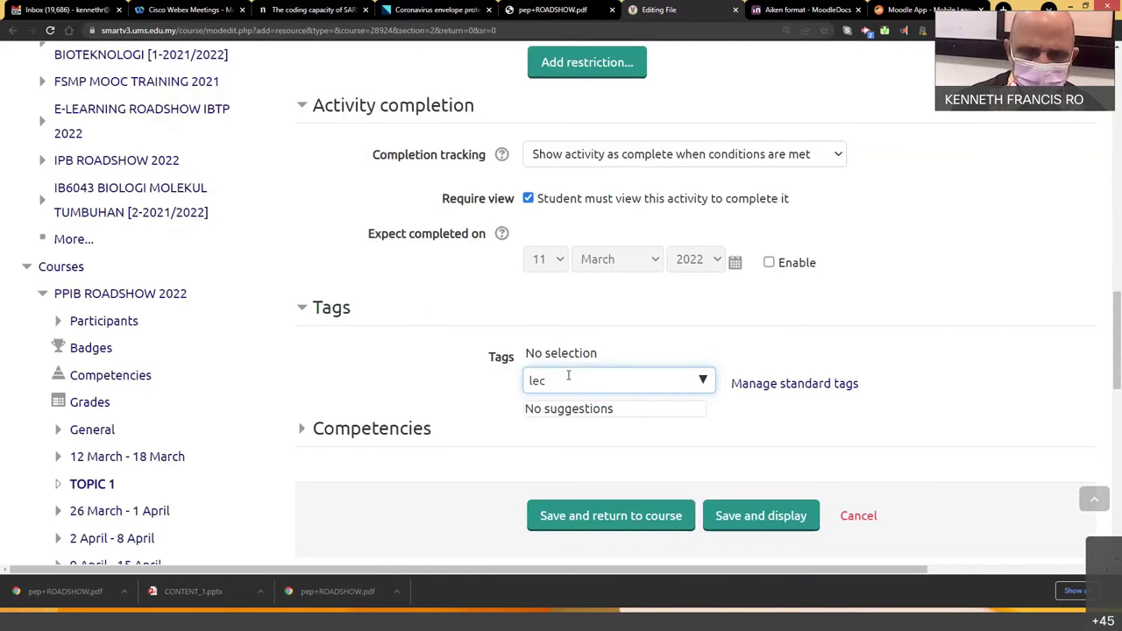
text(ture1)
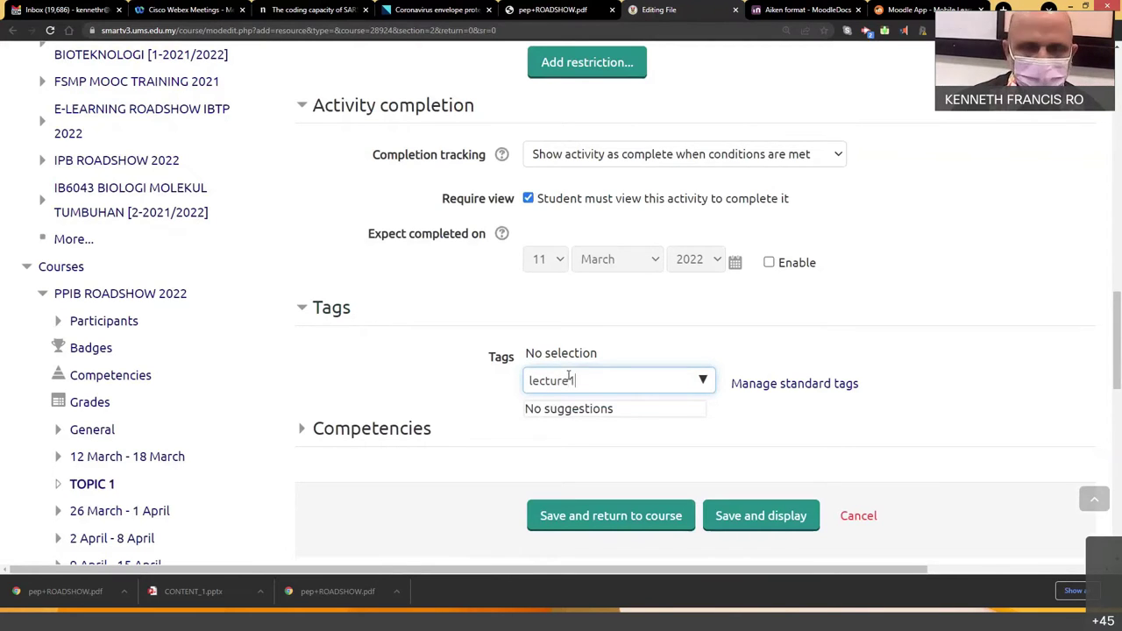
scroll(776, 400, down, 2)
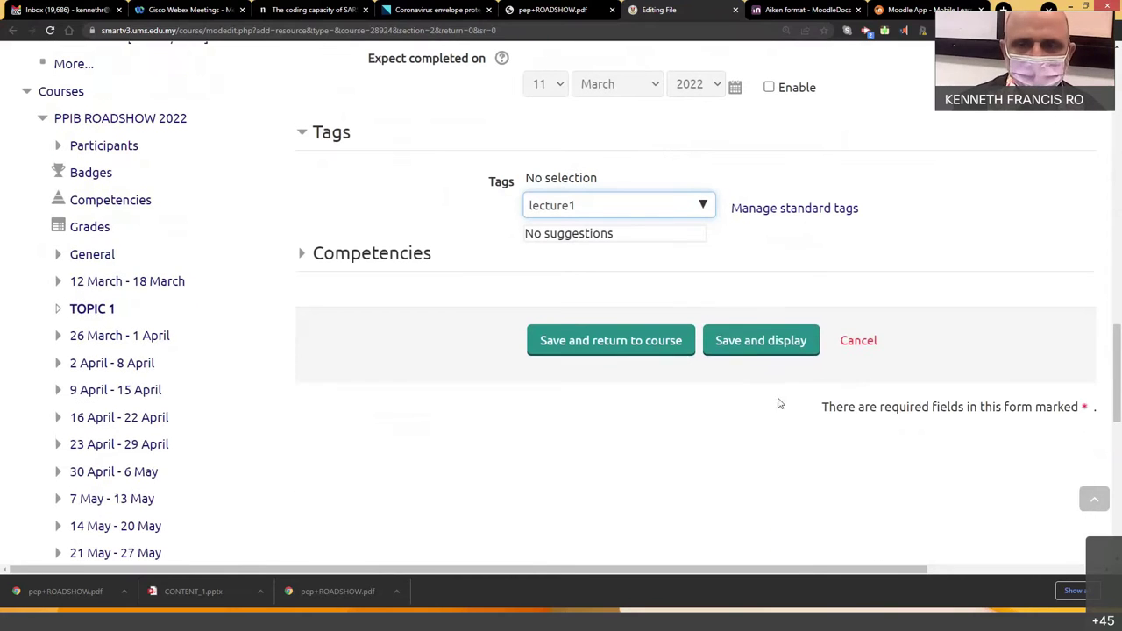
click(794, 342)
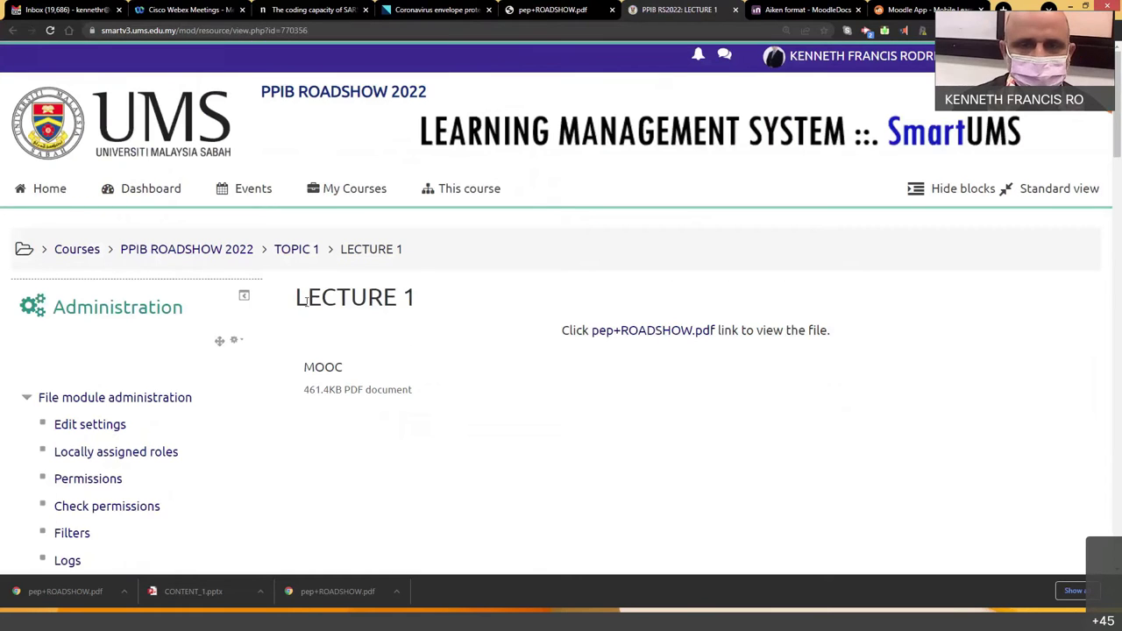
Return to PPIB ROADSHOW 2022 and check LECTURE 1's Restricted note under TOPIC 1.
click(203, 251)
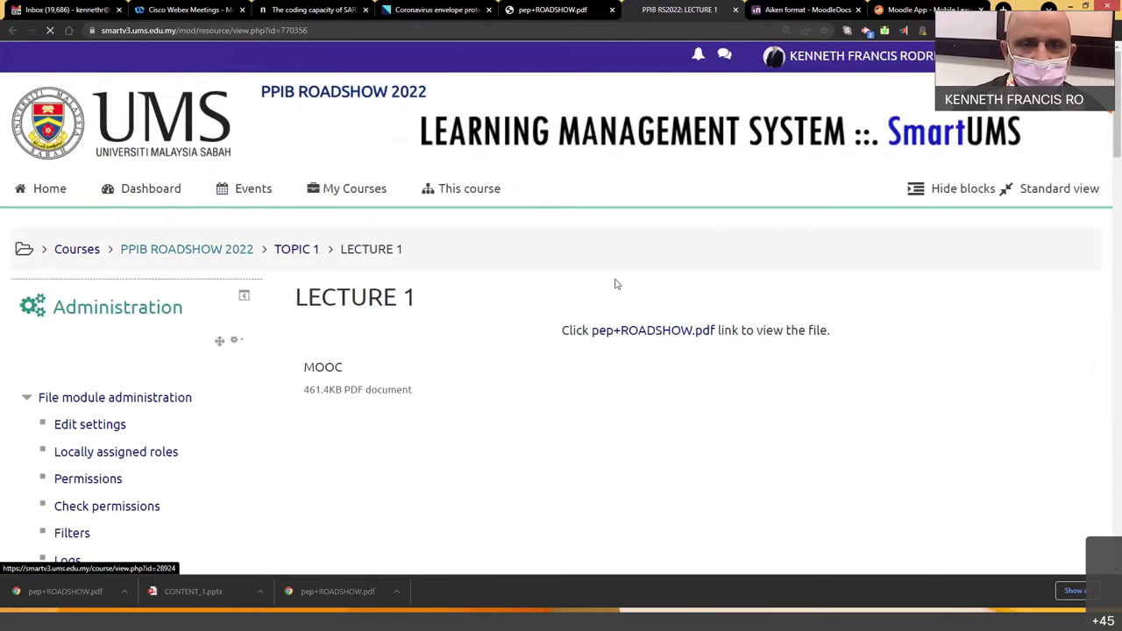
scroll(609, 284, down, 5)
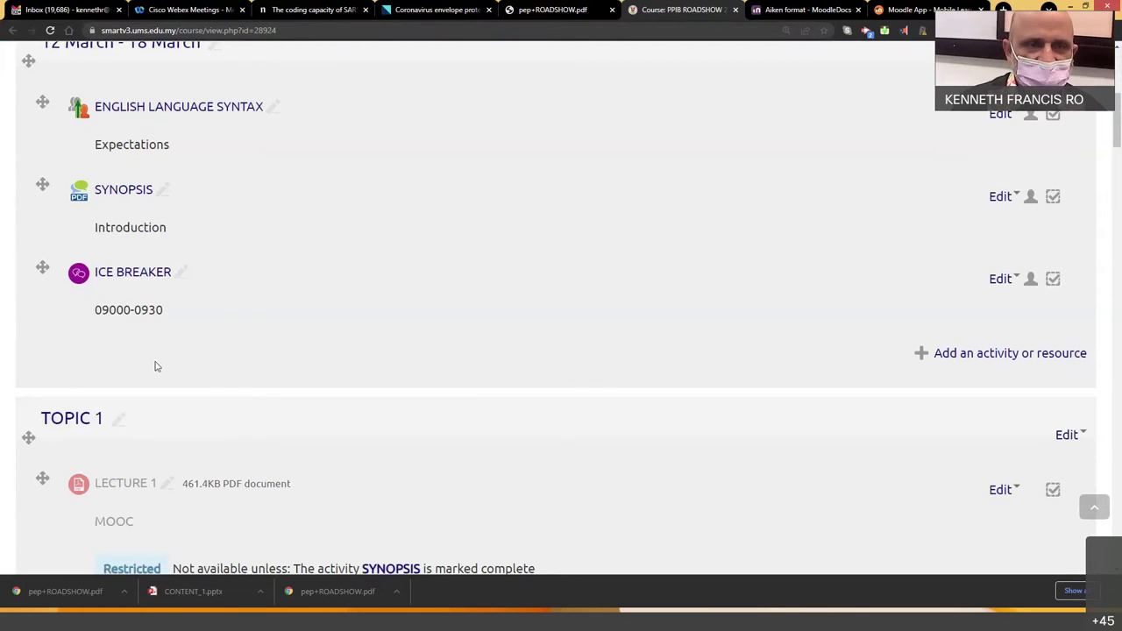
scroll(235, 294, down, 3)
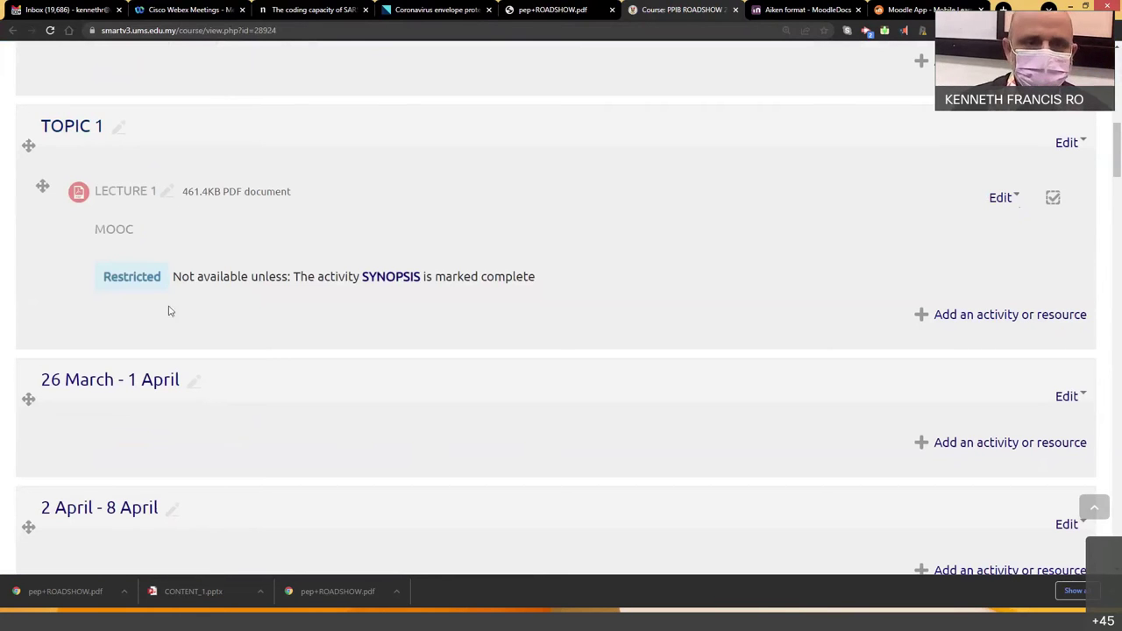
scroll(146, 319, down, 1)
ctrl+scroll(196, 324, up, 2)
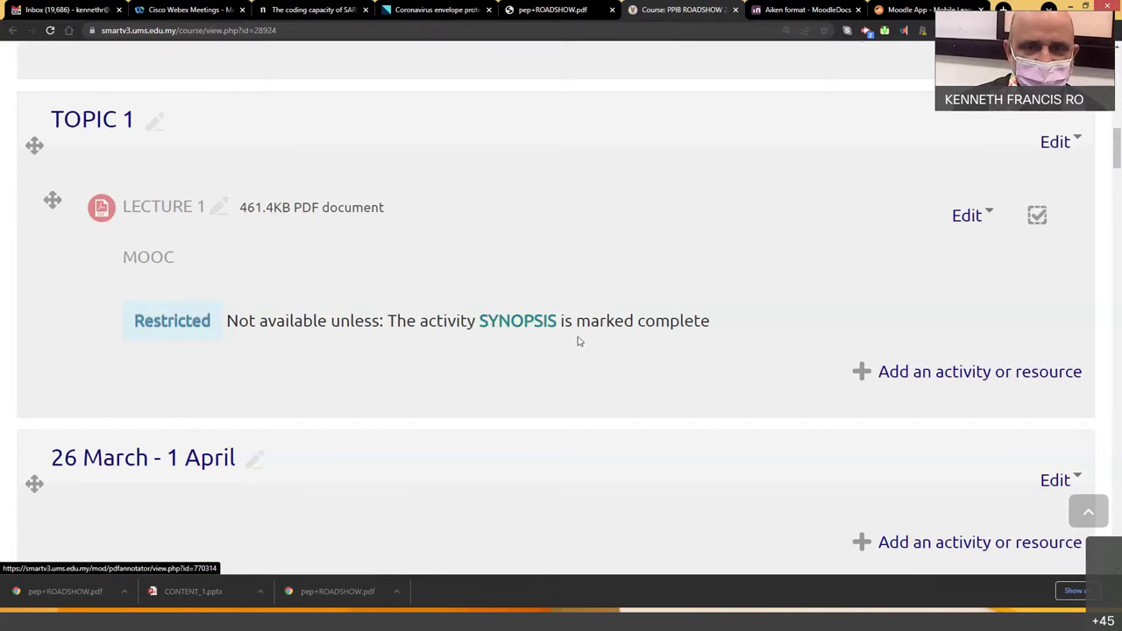
scroll(649, 345, up, 1)
scroll(649, 346, up, 1)
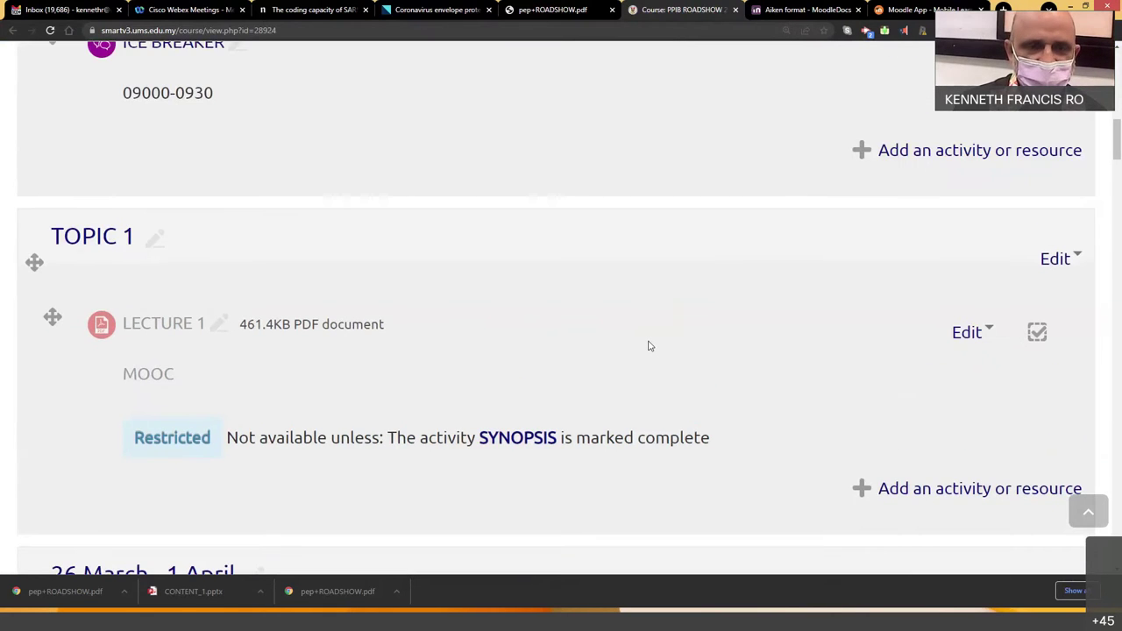
scroll(649, 345, down, 3)
scroll(649, 344, up, 3)
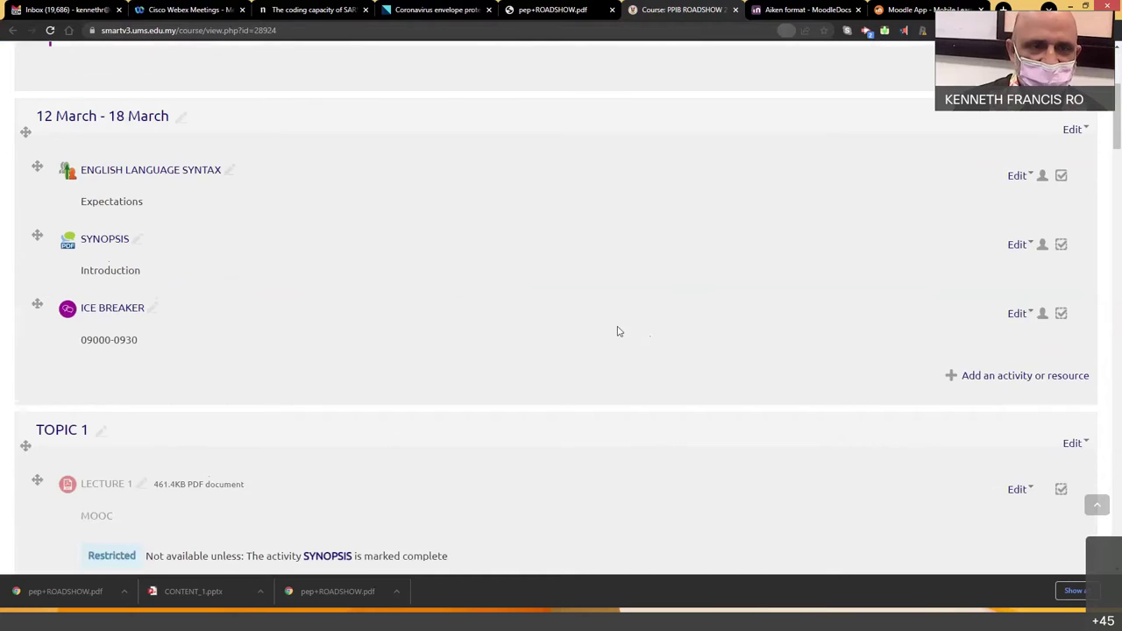
scroll(618, 331, up, 1)
scroll(325, 351, down, 2)
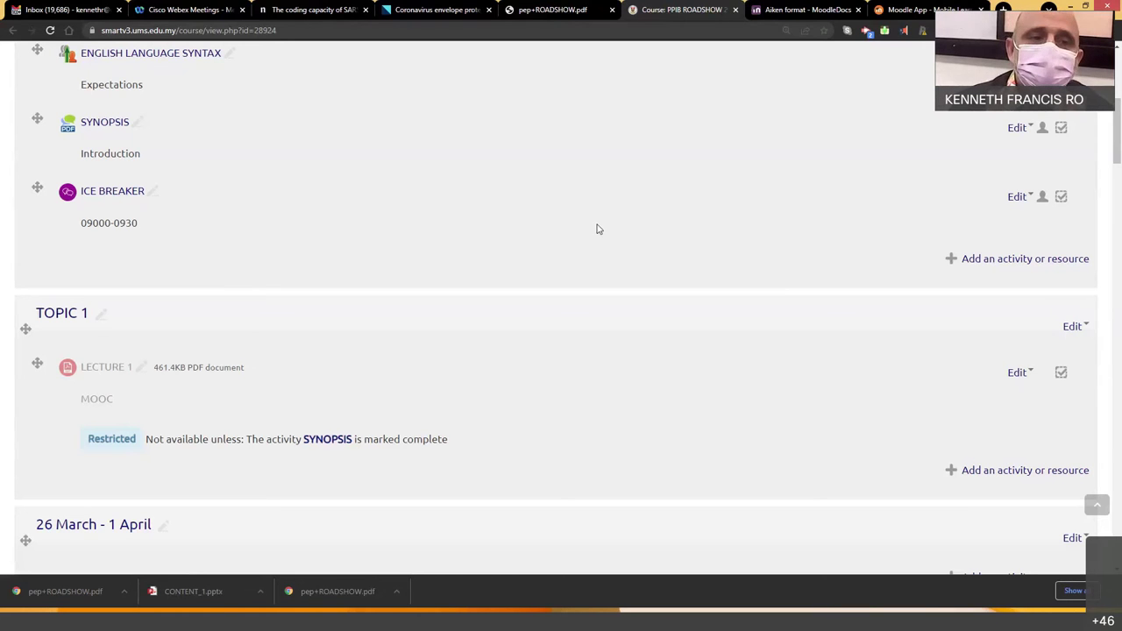
Scroll down the course page to the Administration block.
scroll(598, 229, down, 1)
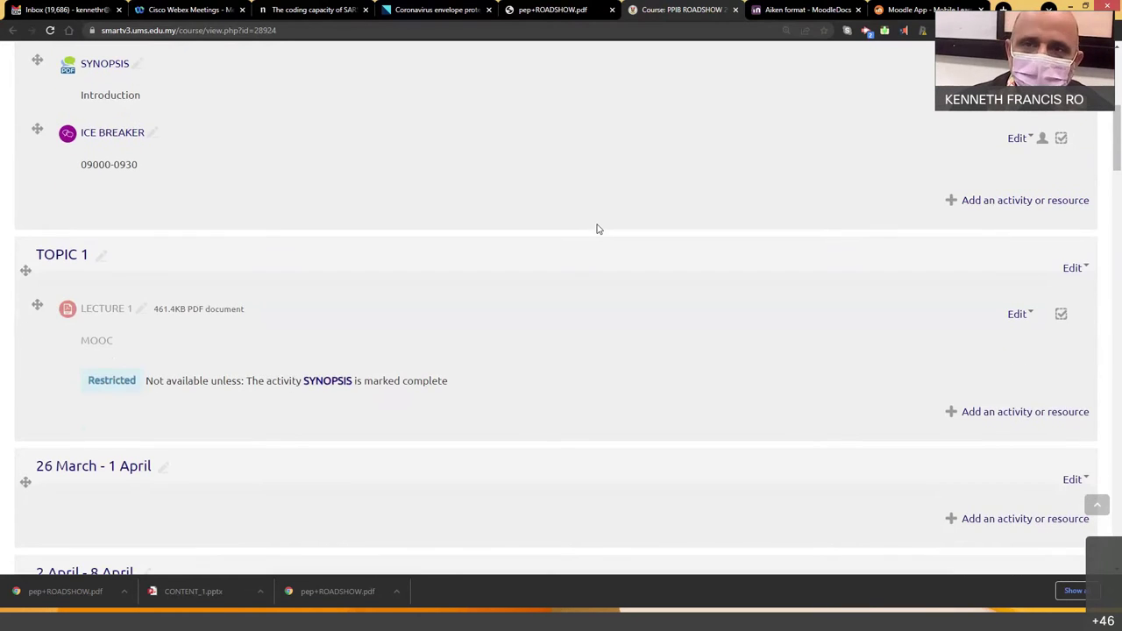
scroll(598, 229, up, 5)
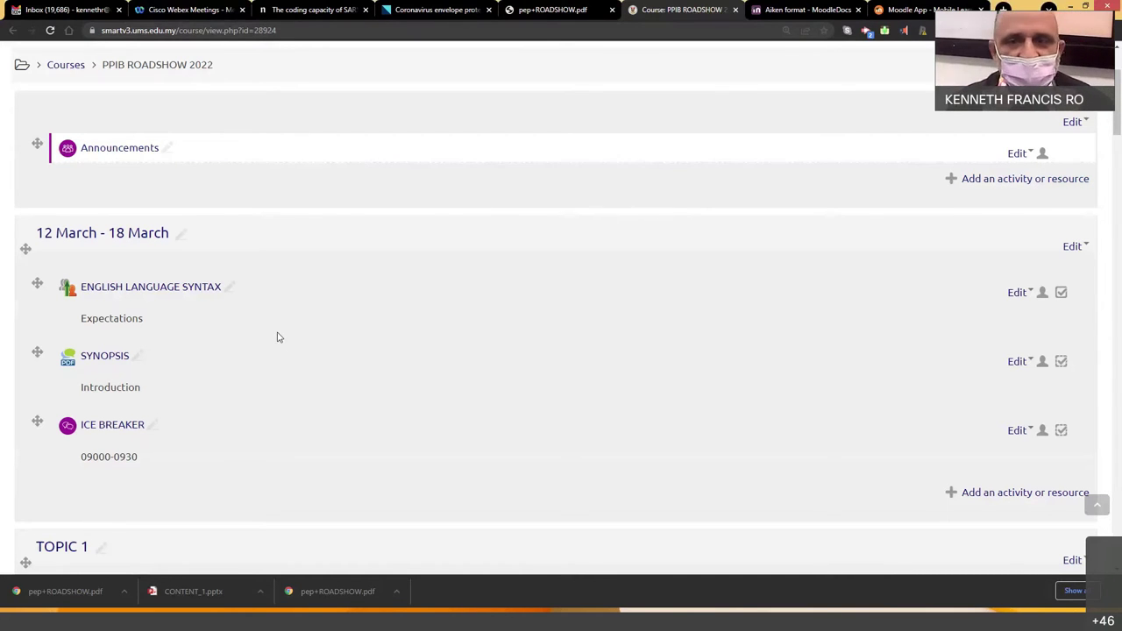
scroll(277, 337, down, 2)
scroll(277, 337, down, 2)
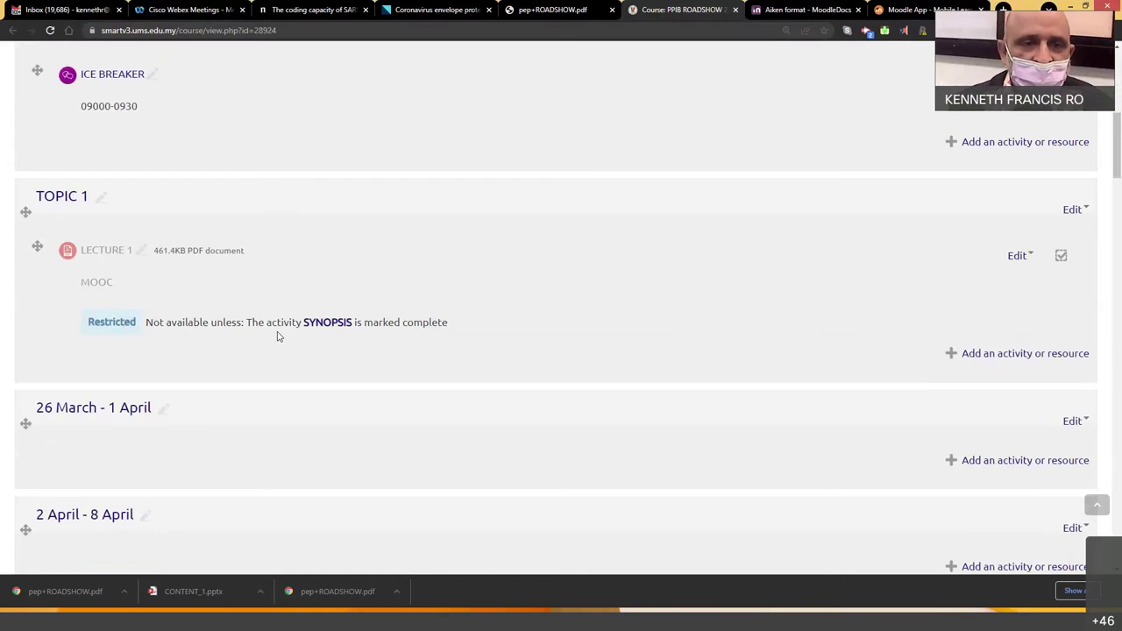
scroll(277, 337, down, 1)
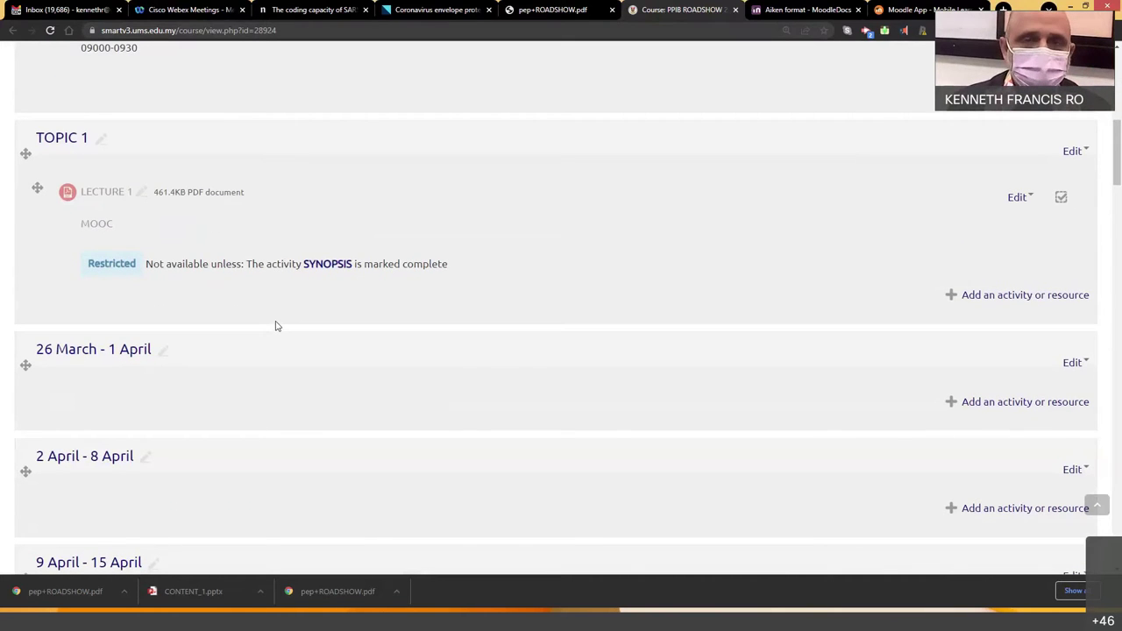
scroll(275, 326, up, 5)
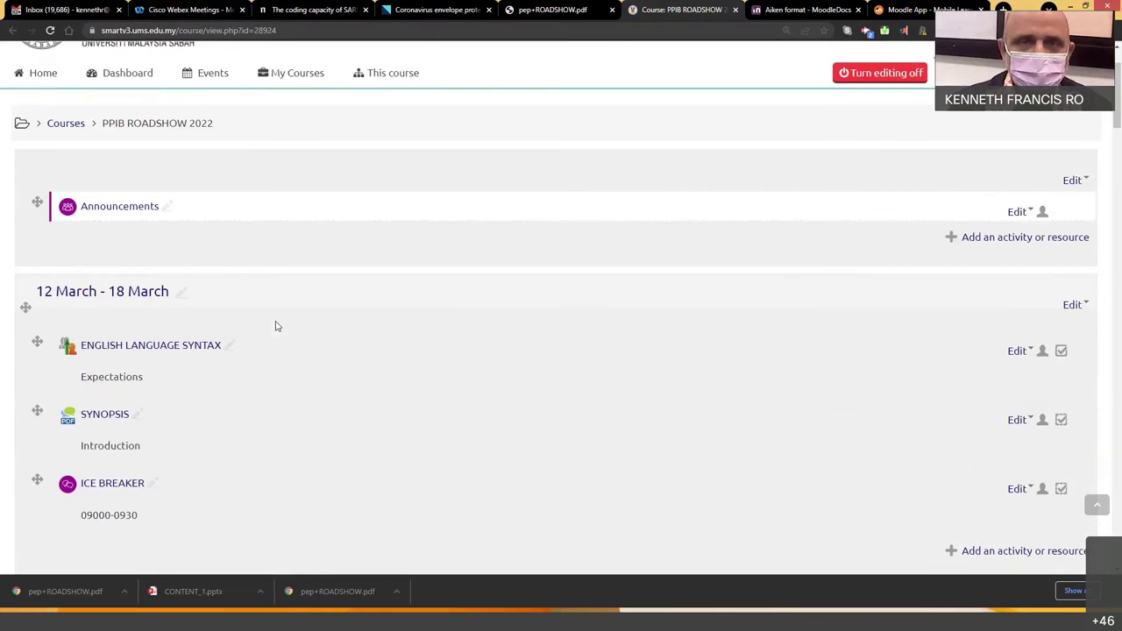
scroll(275, 326, down, 9)
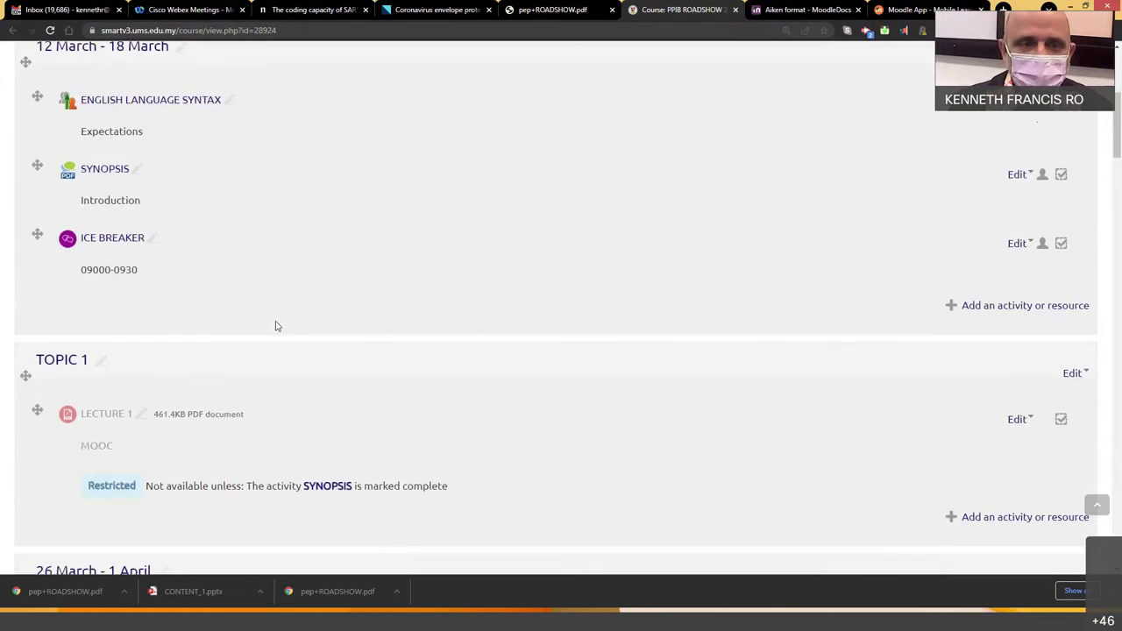
scroll(276, 326, down, 10)
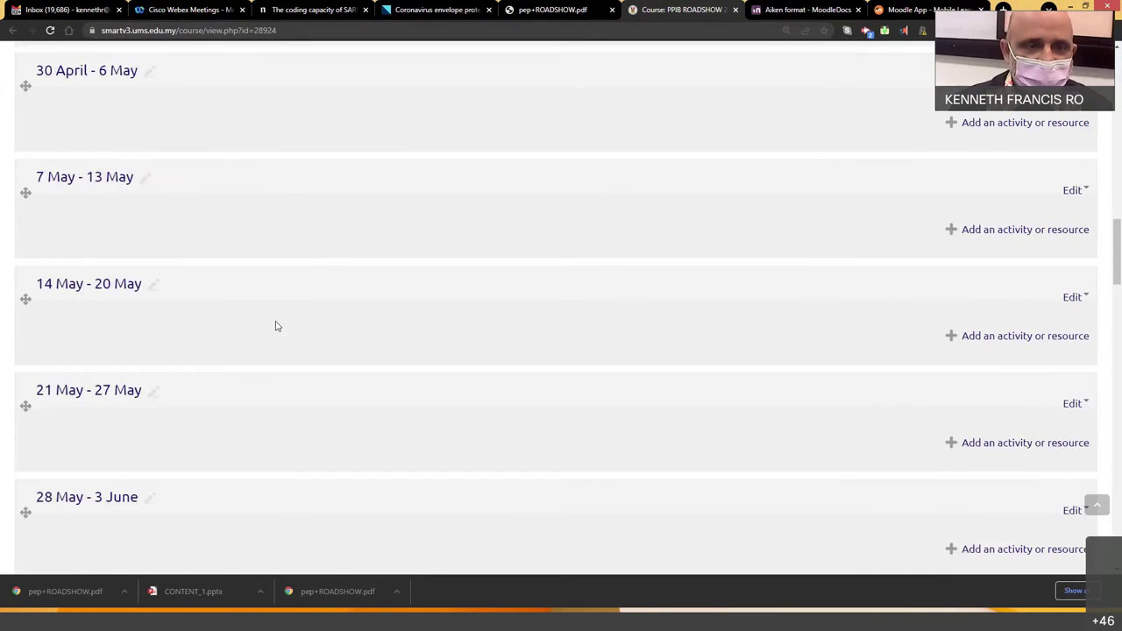
scroll(275, 326, down, 5)
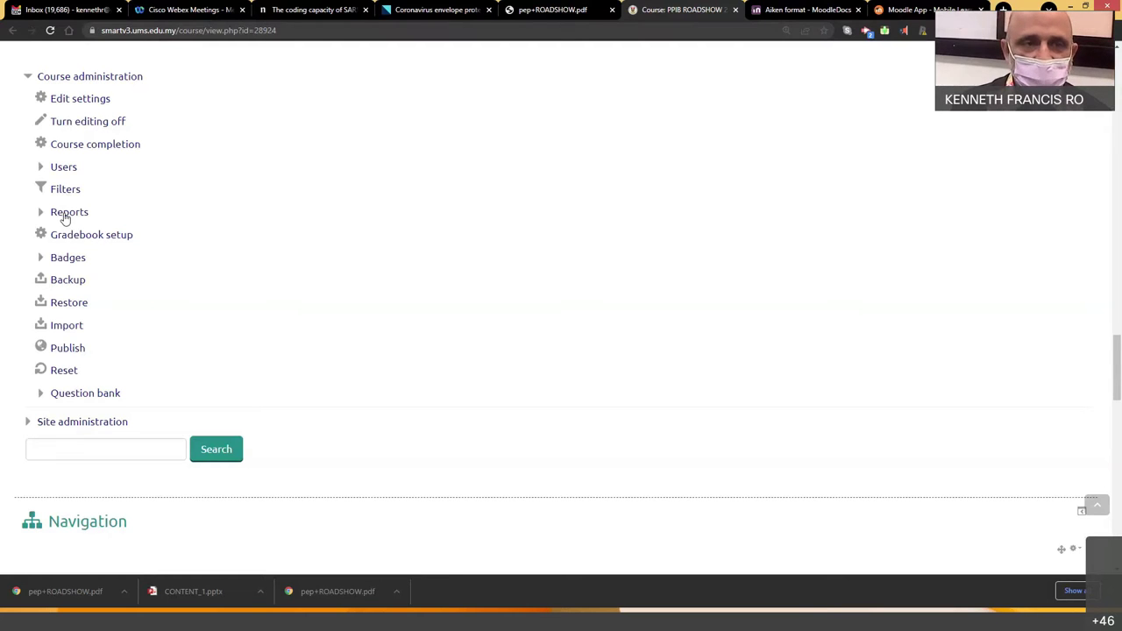
Zoom the page in and open Reports > Analytics Graphs > Content accesses.
click(65, 218)
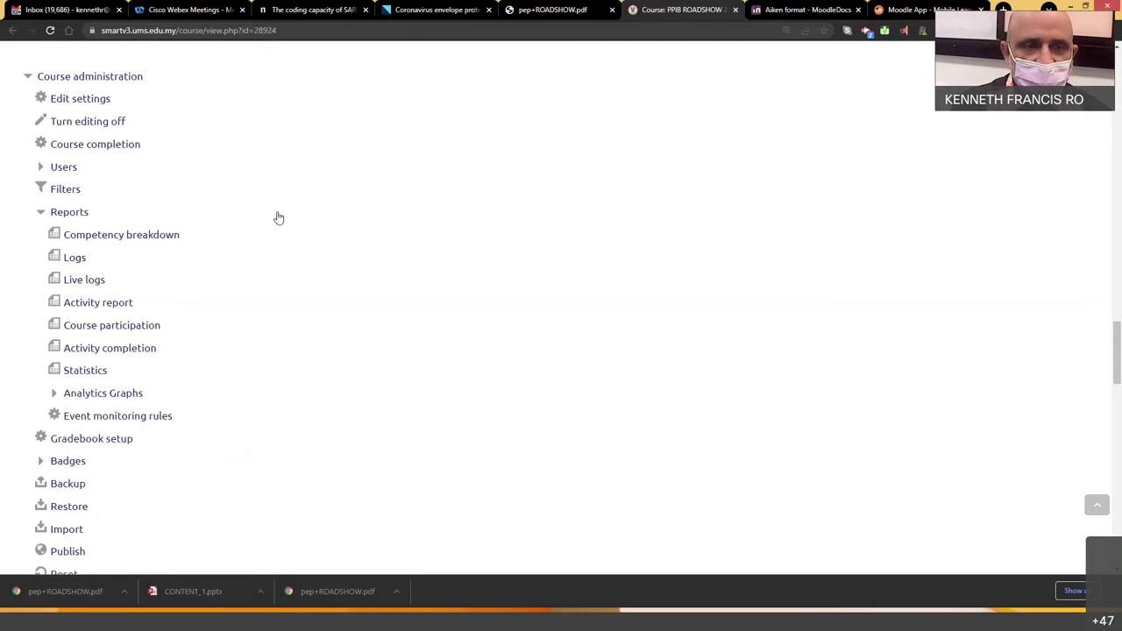
scroll(263, 223, down, 2)
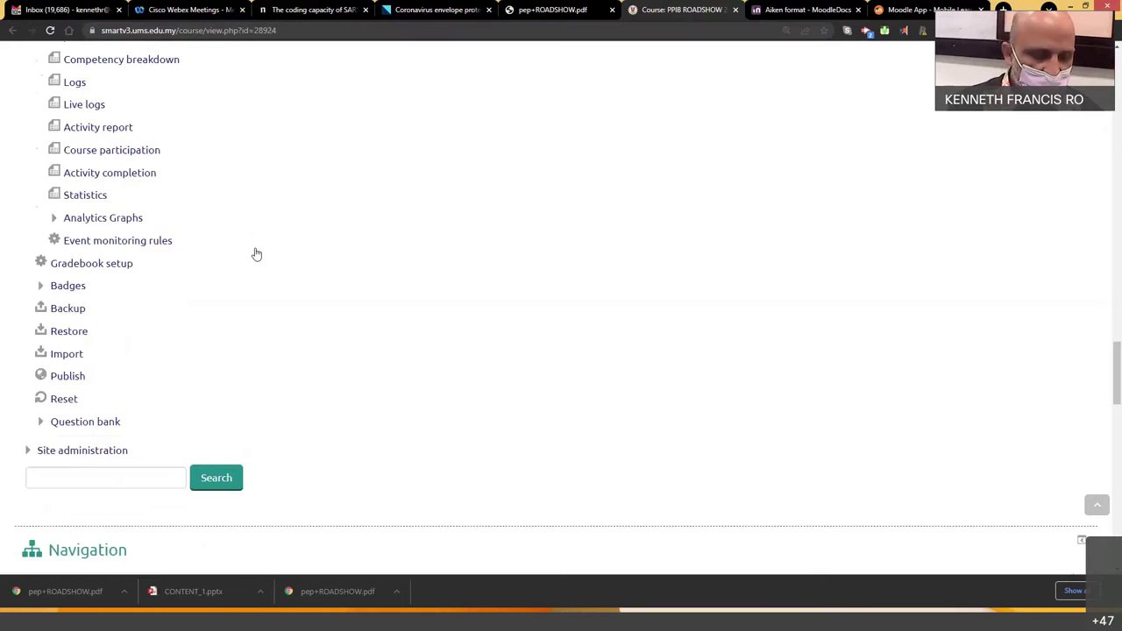
key(ctrl+plus)
key(ctrl+plus)
key(ctrl+plus)
scroll(363, 260, down, 1)
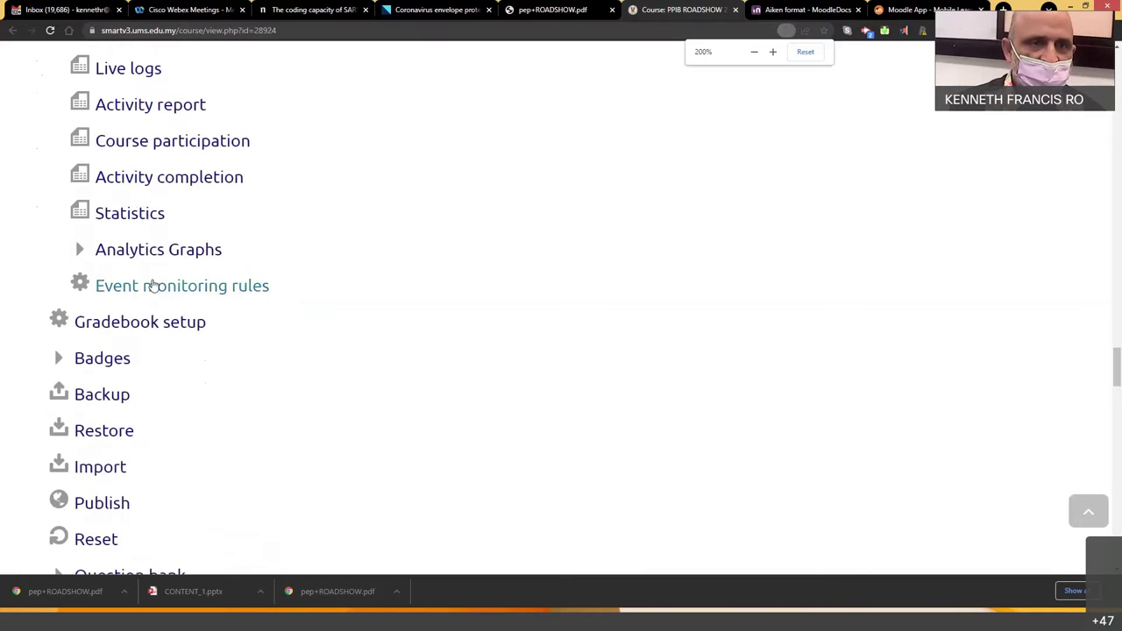
scroll(120, 253, up, 2)
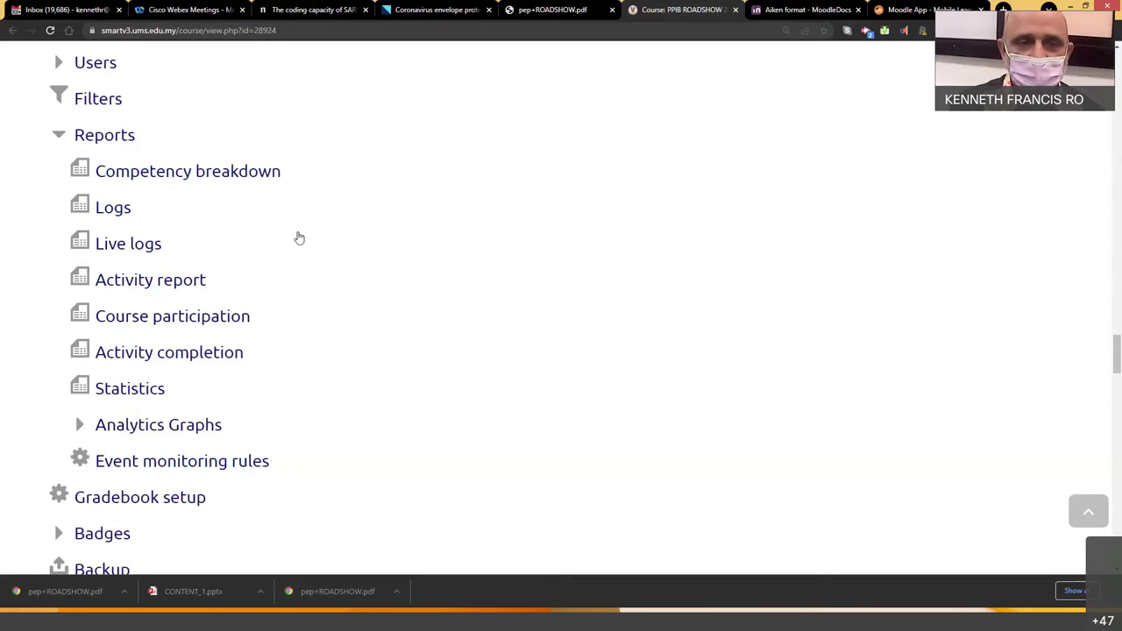
scroll(306, 241, down, 3)
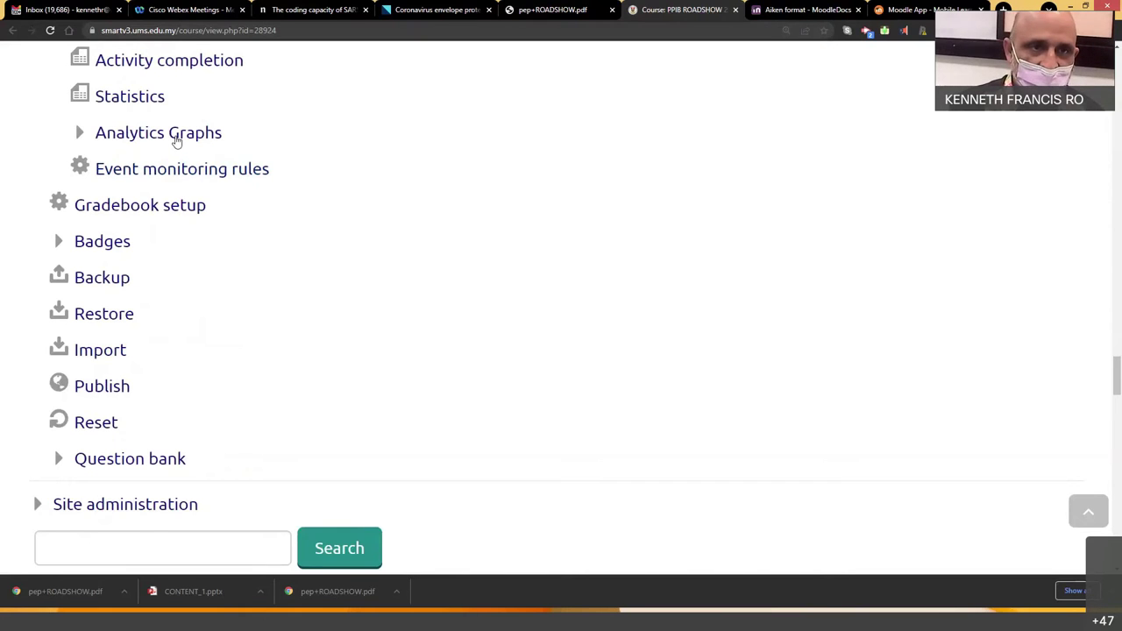
click(175, 140)
scroll(244, 142, down, 1)
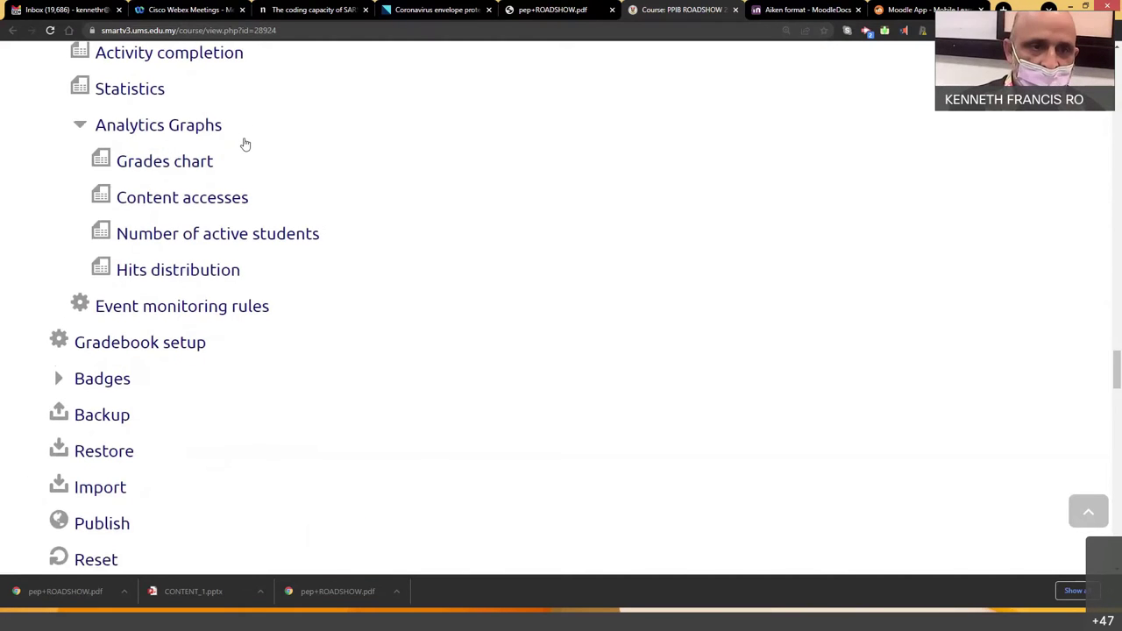
scroll(271, 145, up, 1)
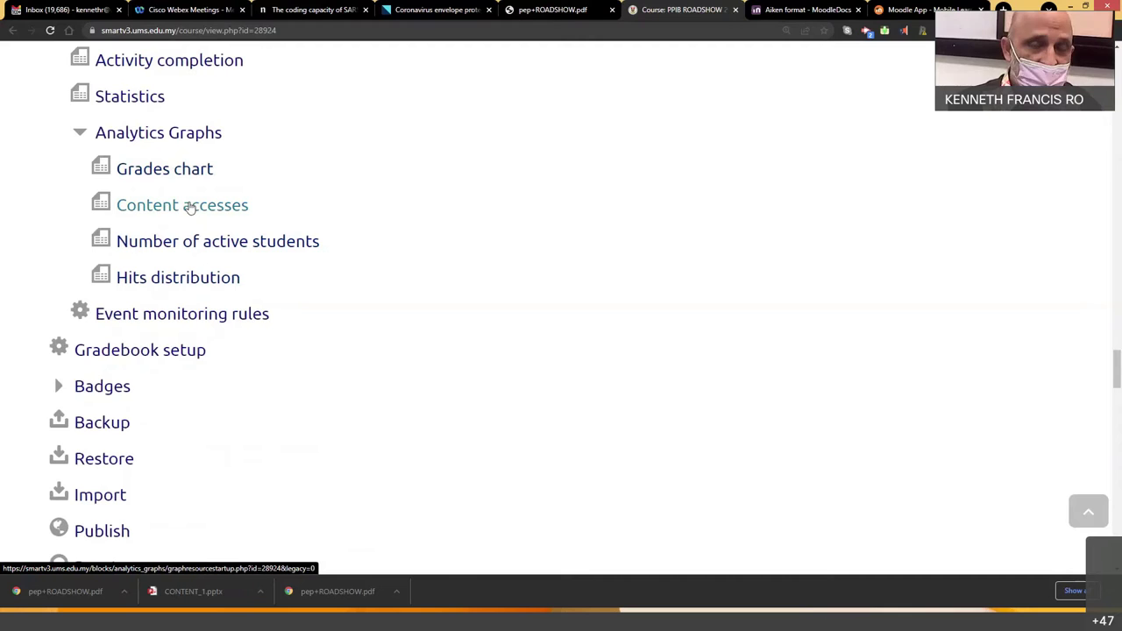
click(190, 208)
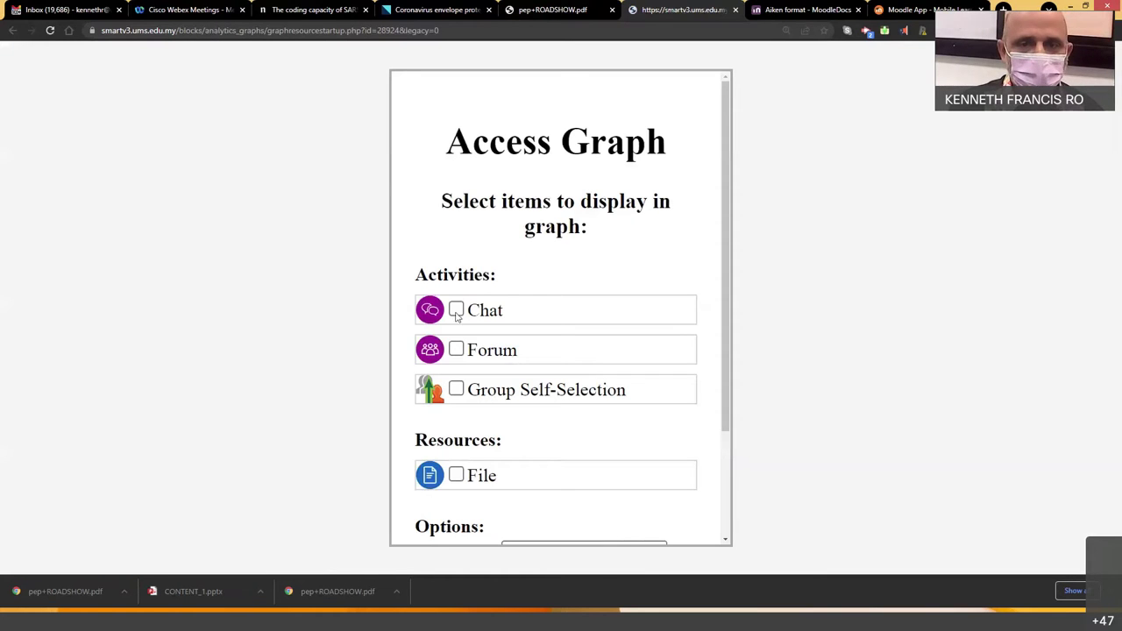
Build the access graph for Chat, Forum, Group Self-Selection and File, zooming out to view it.
click(456, 310)
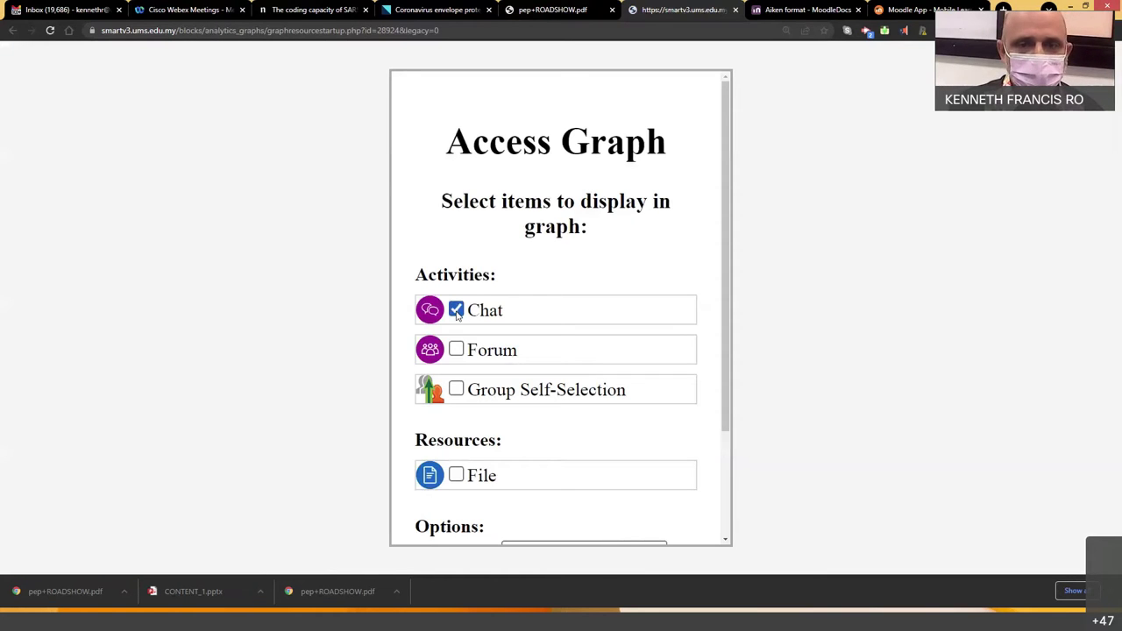
click(456, 350)
scroll(465, 391, down, 2)
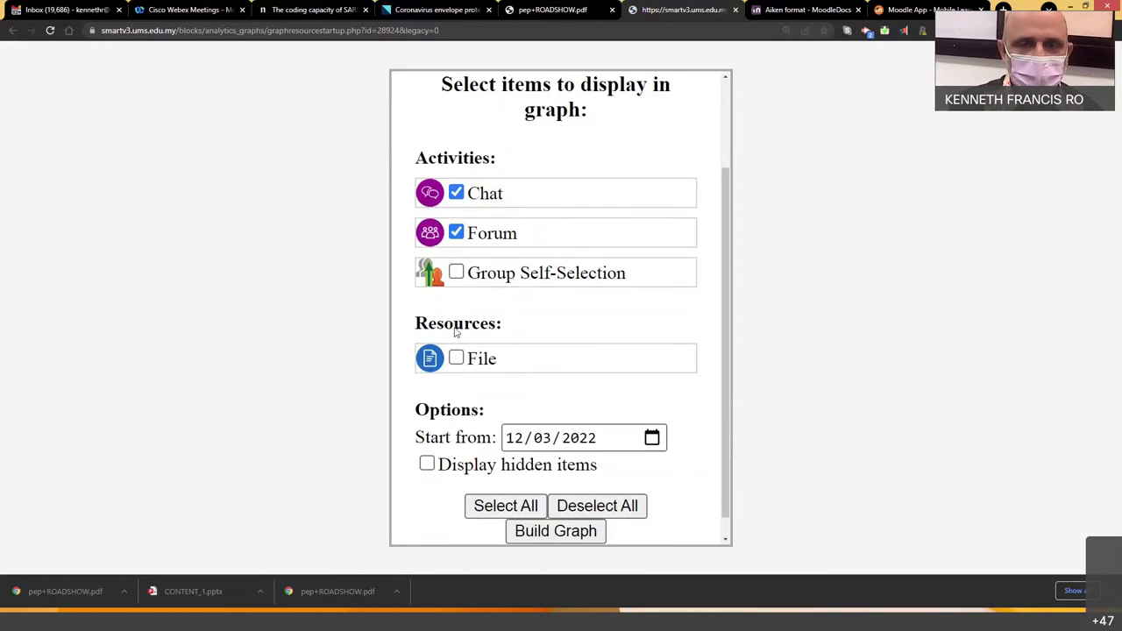
click(456, 272)
click(456, 358)
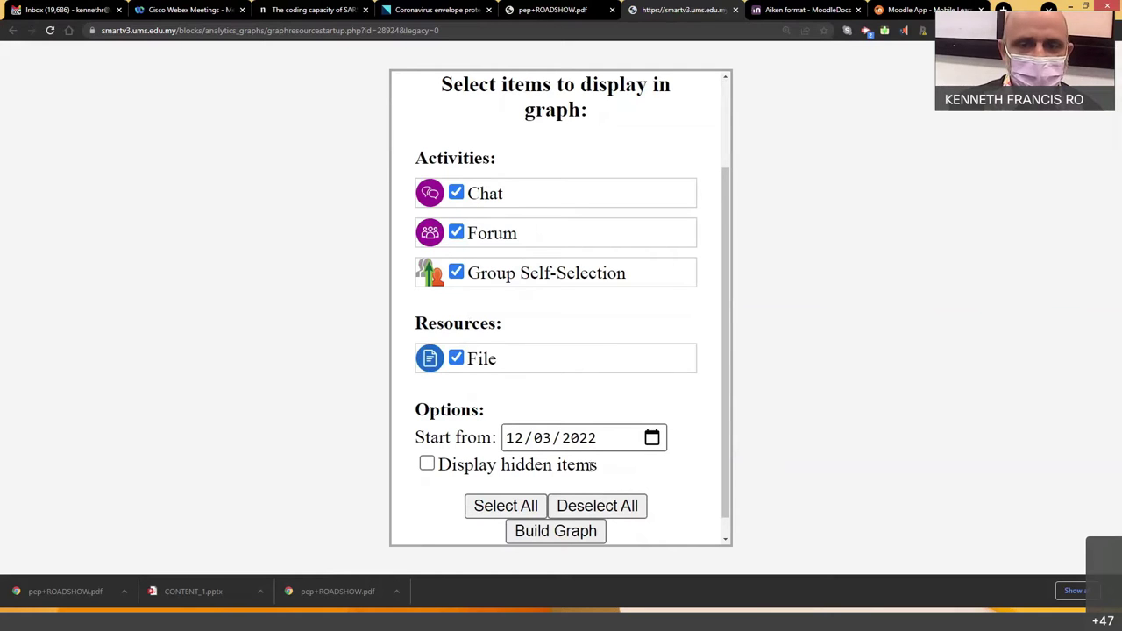
click(583, 533)
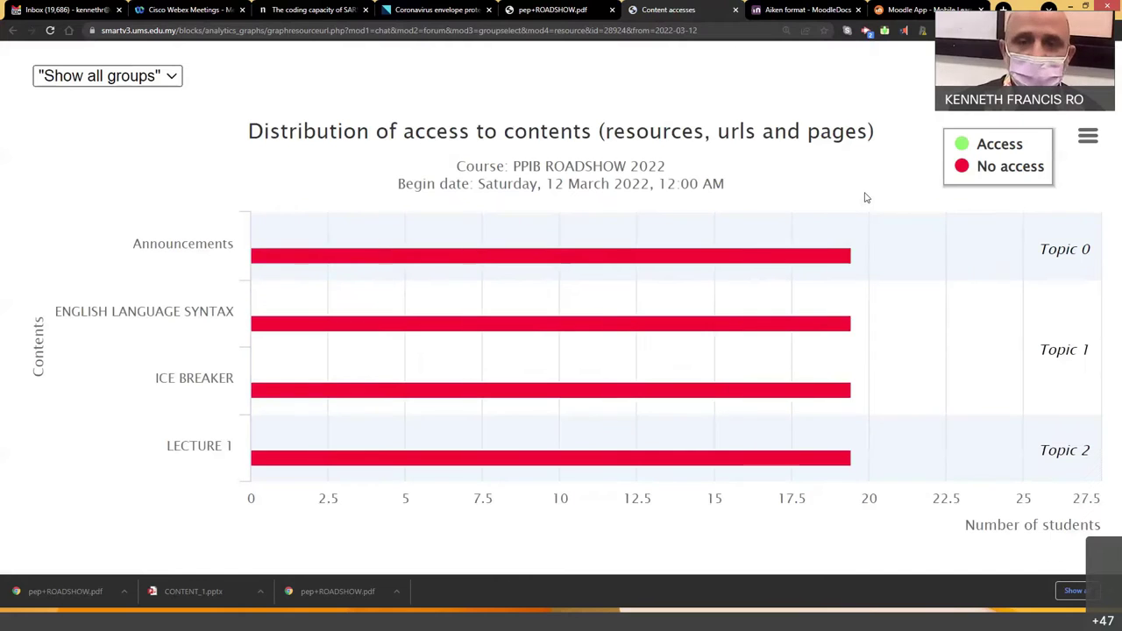
key(ctrl+minus)
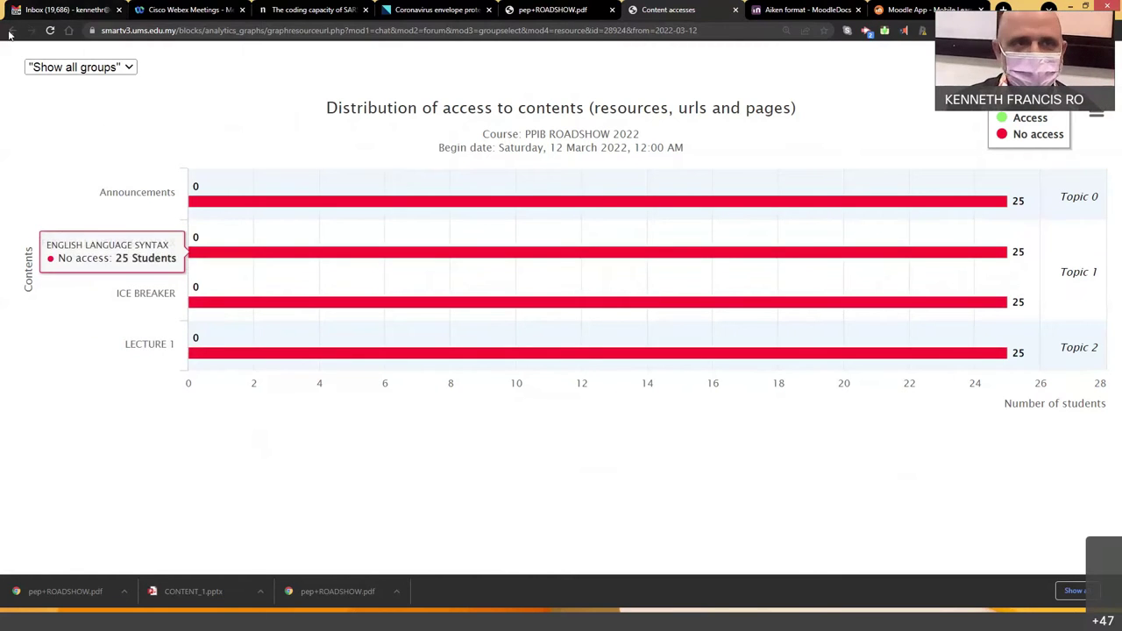
click(12, 30)
Go back to the PPIB ROADSHOW 2022 course page.
click(12, 31)
scroll(130, 206, up, 6)
scroll(129, 204, up, 6)
scroll(130, 202, down, 2)
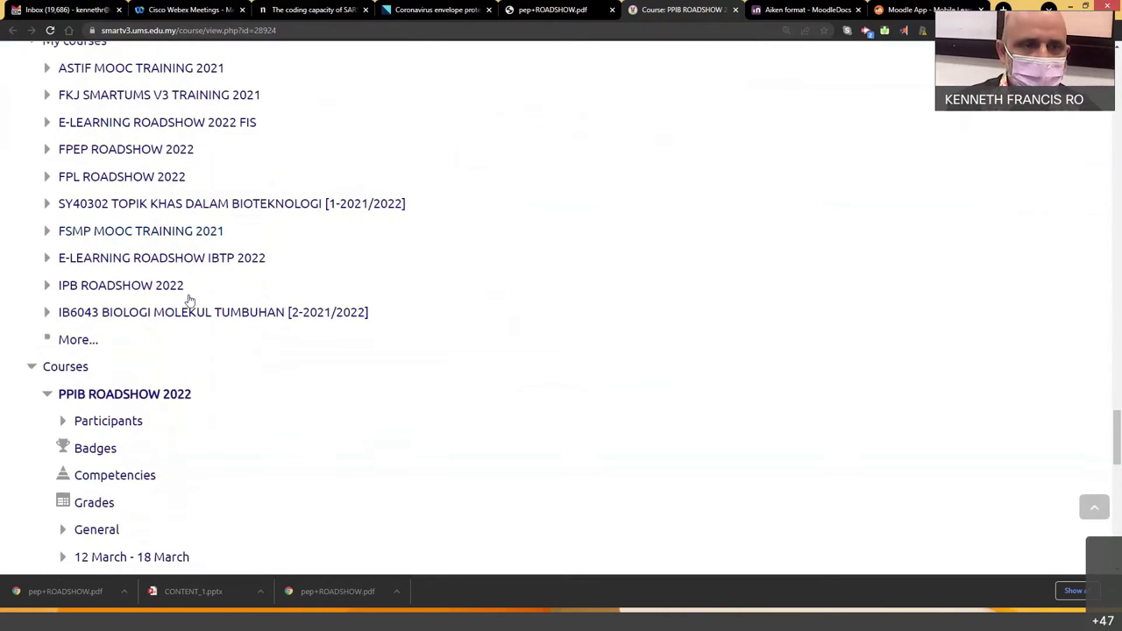
scroll(140, 149, up, 9)
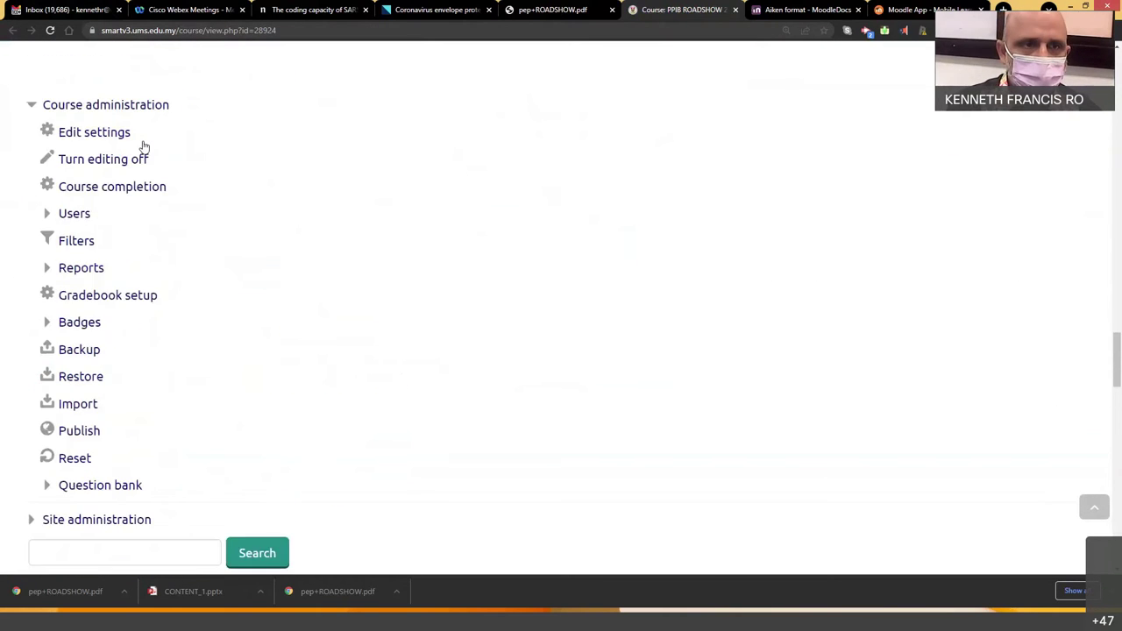
scroll(143, 149, up, 4)
scroll(145, 149, down, 3)
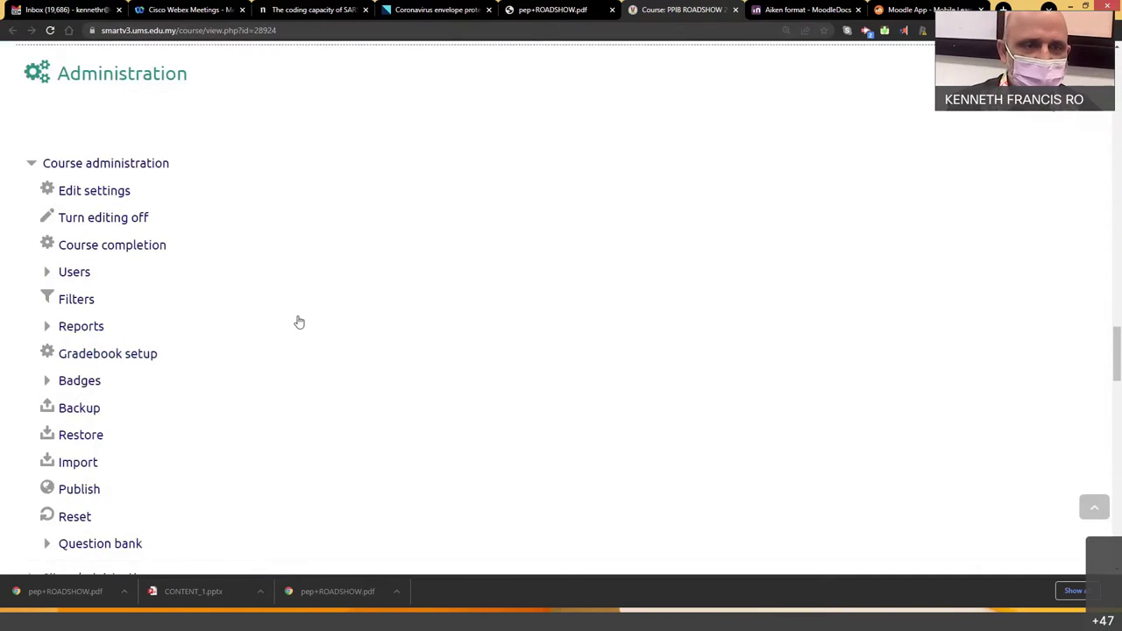
scroll(299, 322, down, 2)
Open Reports > Analytics Graphs > Number of active students.
click(81, 210)
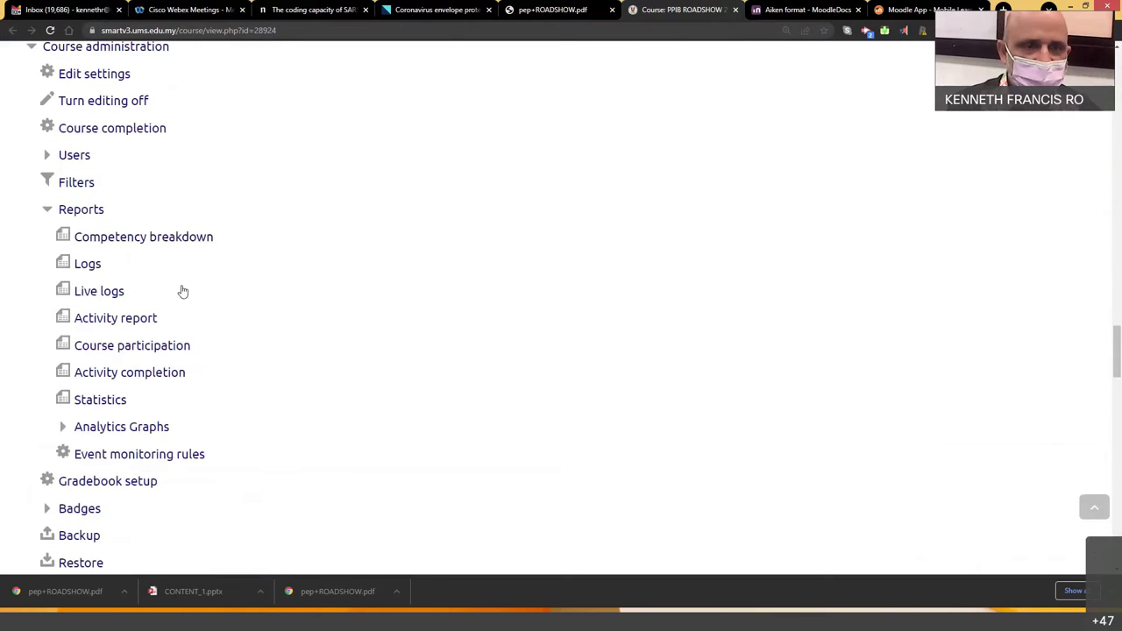
scroll(166, 281, down, 2)
click(123, 252)
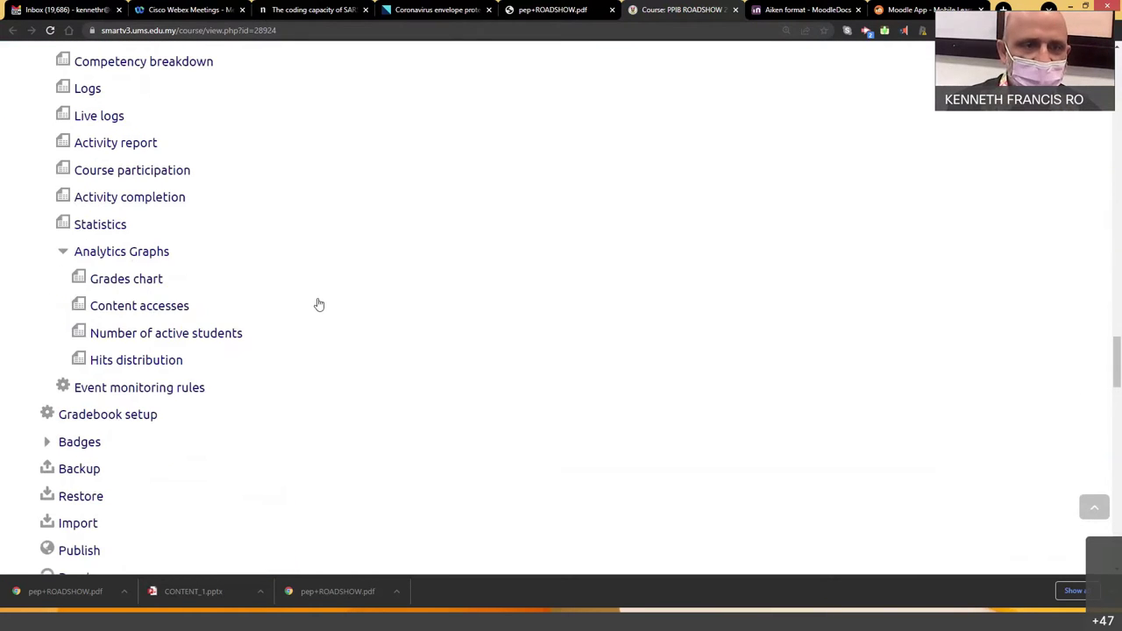
scroll(185, 394, down, 1)
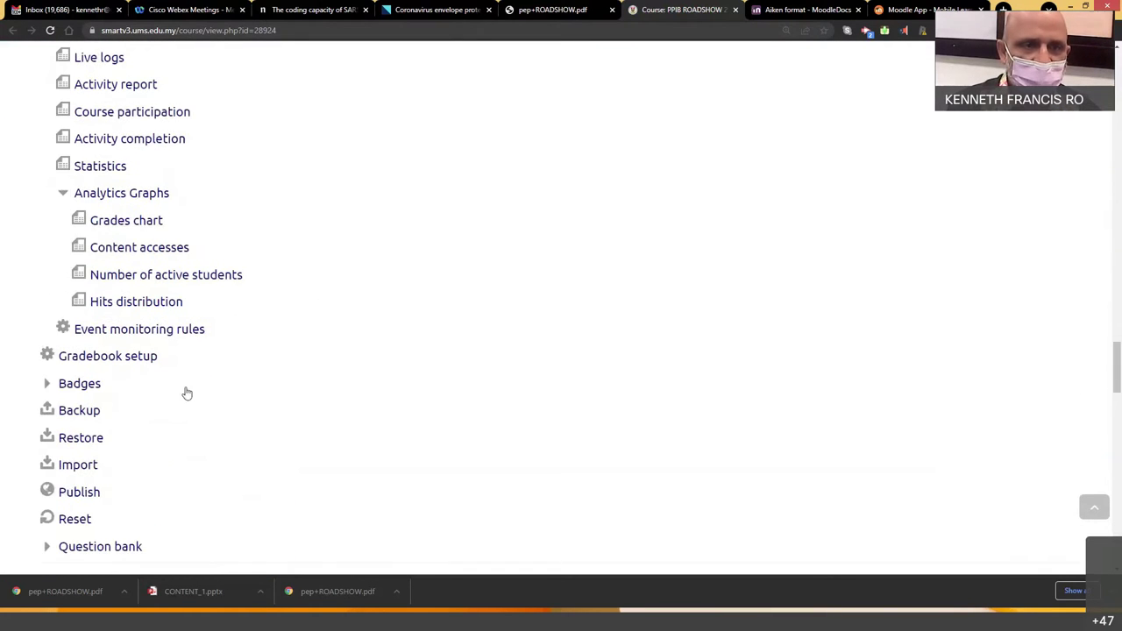
click(128, 284)
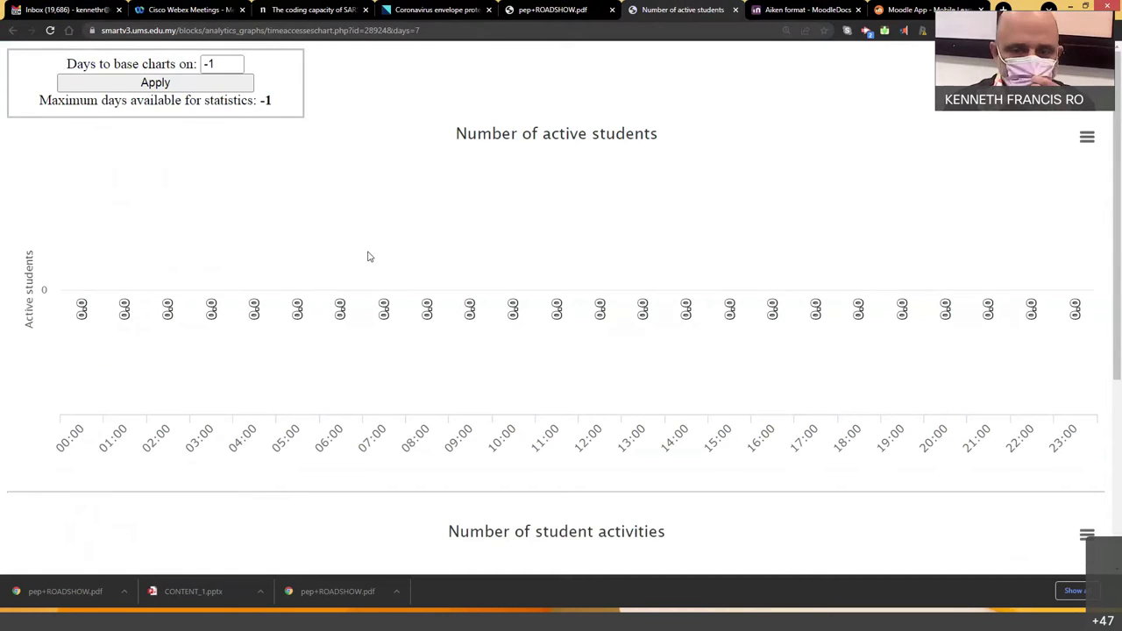
Apply the day range and review the 14:00 and 15:00 active-student and activity counts.
scroll(369, 256, down, 2)
scroll(370, 256, up, 2)
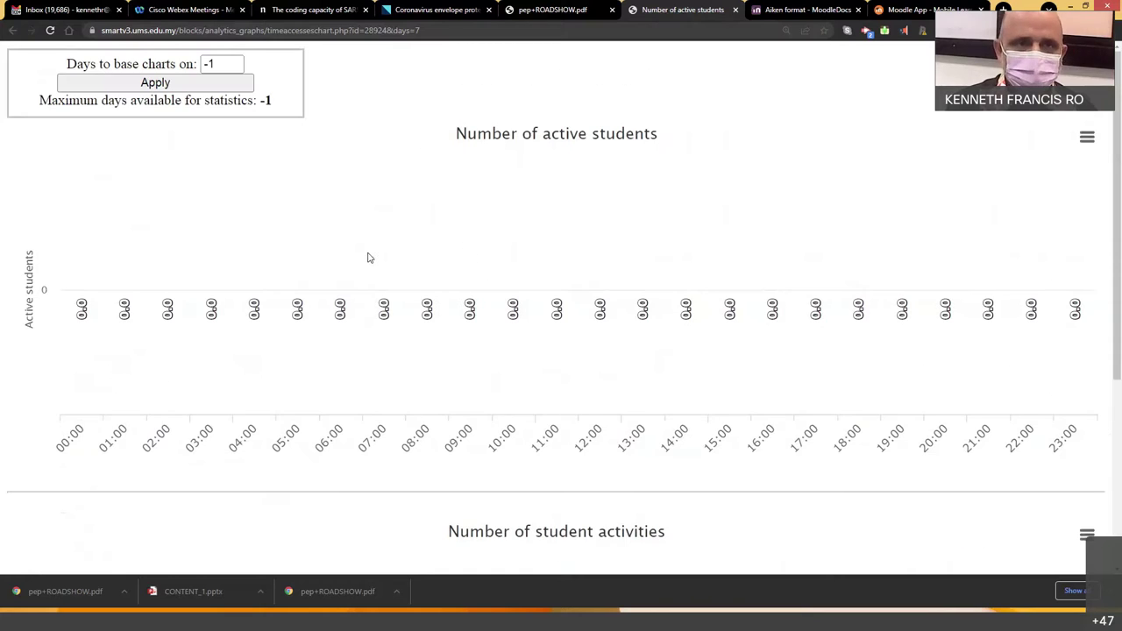
click(198, 83)
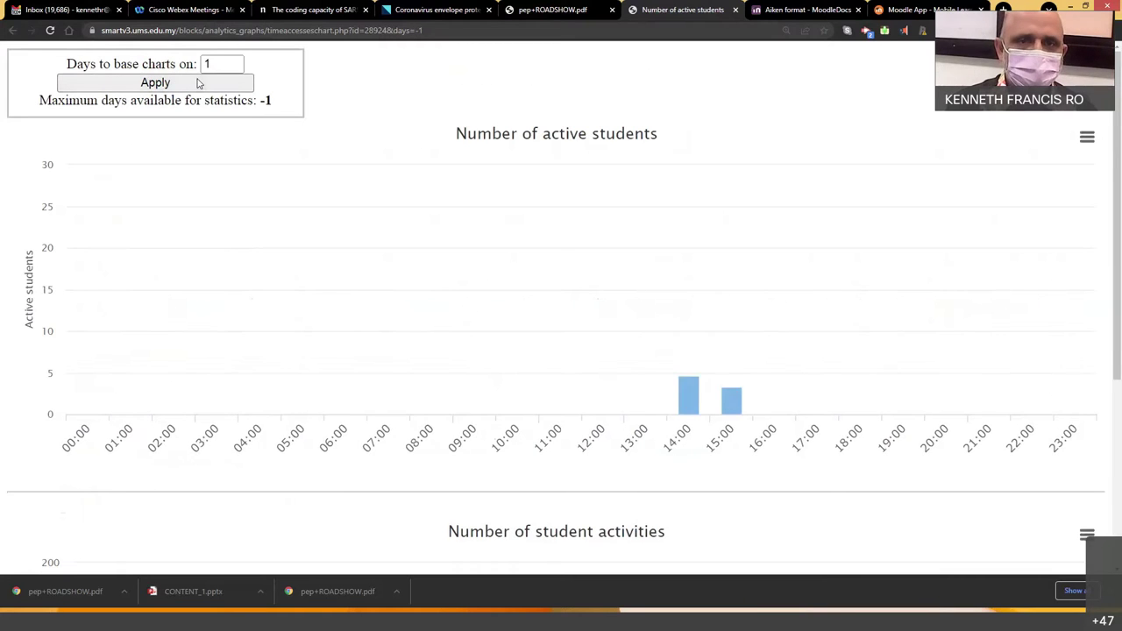
scroll(880, 277, down, 1)
scroll(880, 277, down, 1)
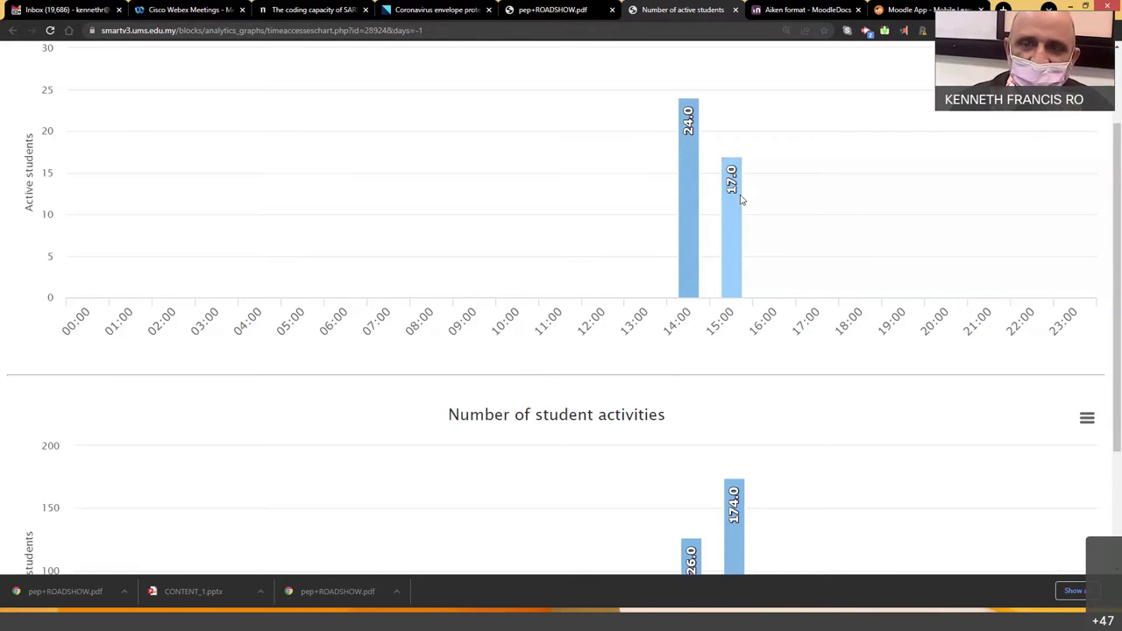
scroll(777, 400, down, 2)
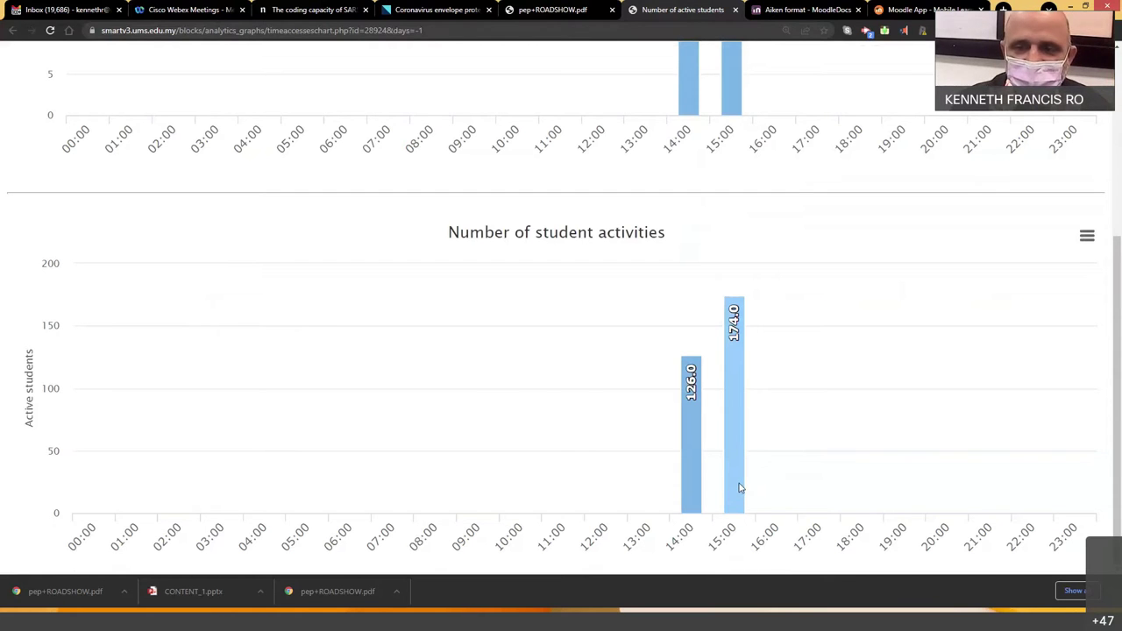
View the student activities logged at 15:00, then close that list.
click(739, 483)
scroll(732, 396, down, 10)
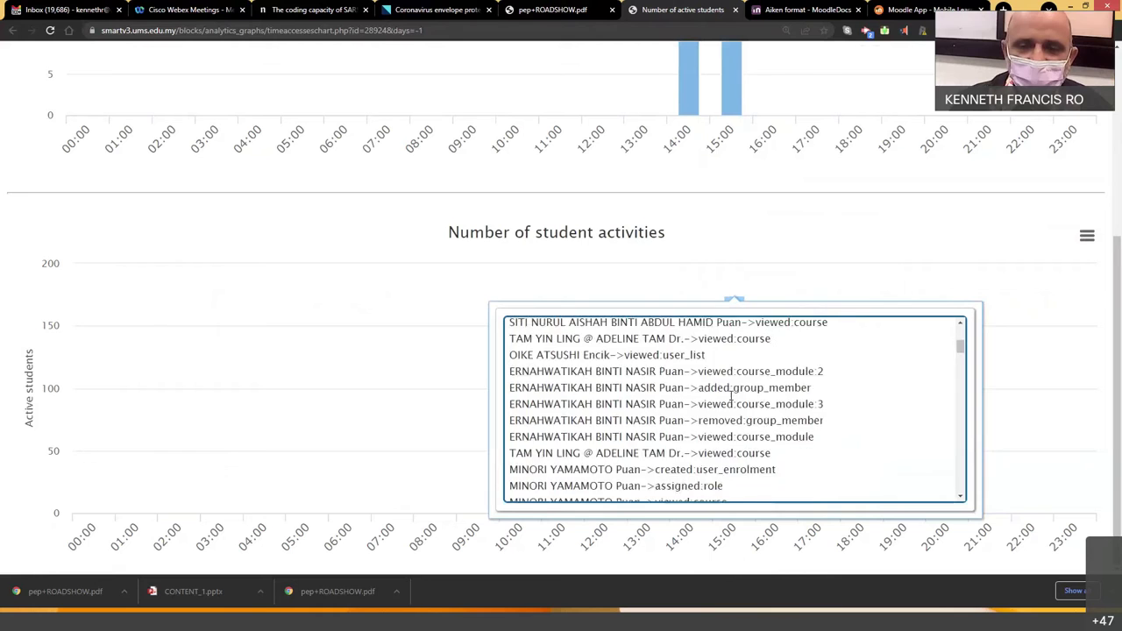
scroll(733, 396, down, 10)
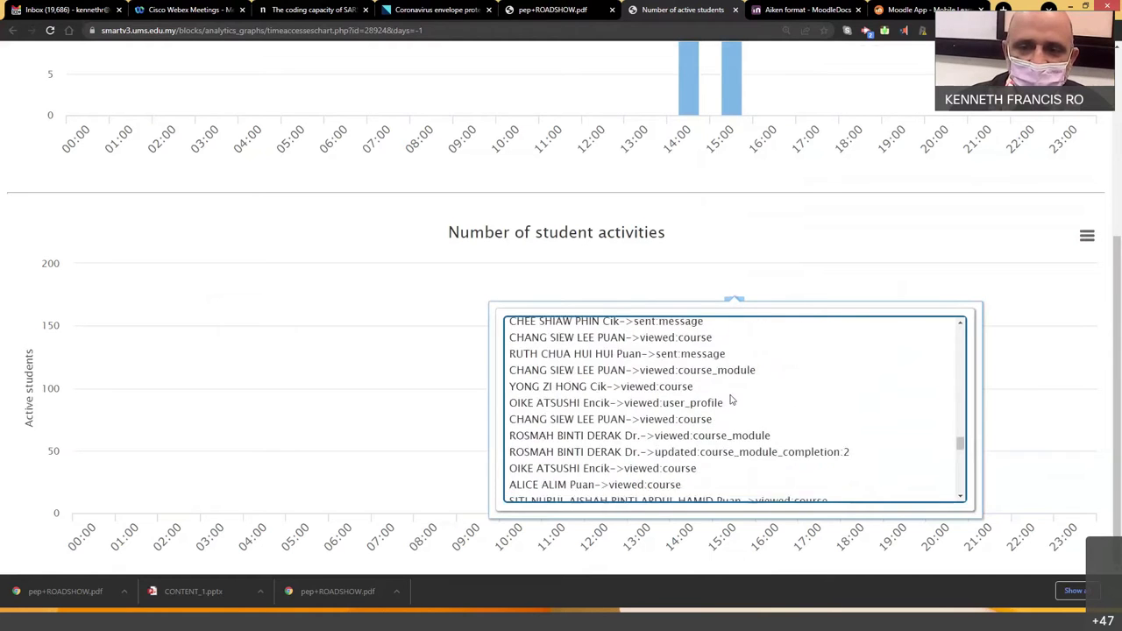
scroll(729, 390, up, 6)
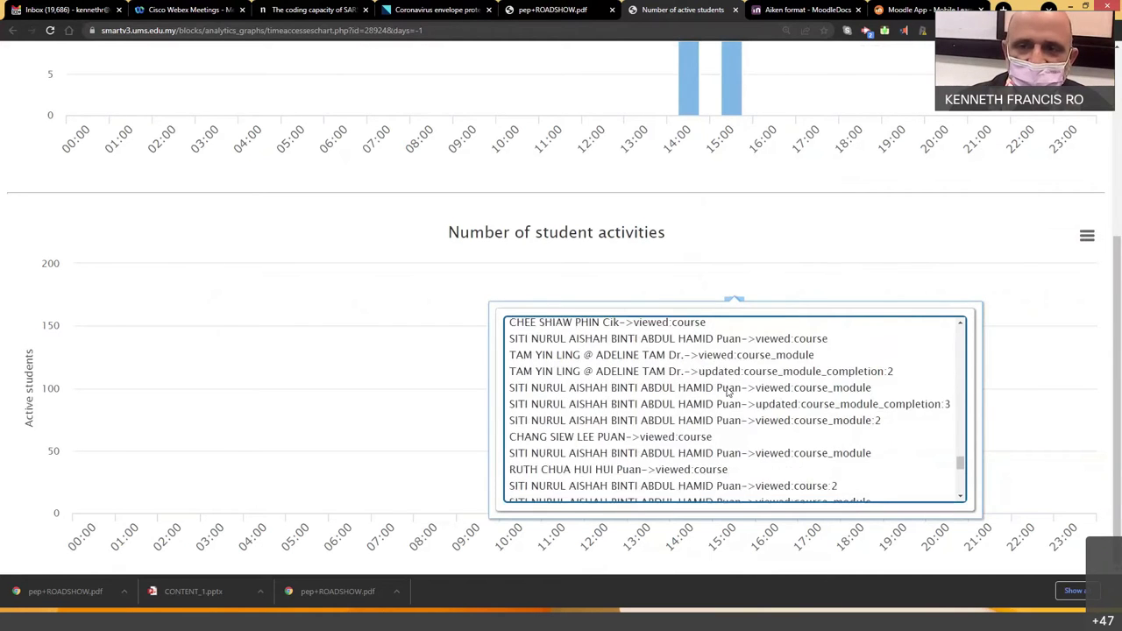
click(641, 290)
Open the chart's export menu, then go back to the zero-student chart view.
scroll(641, 290, up, 3)
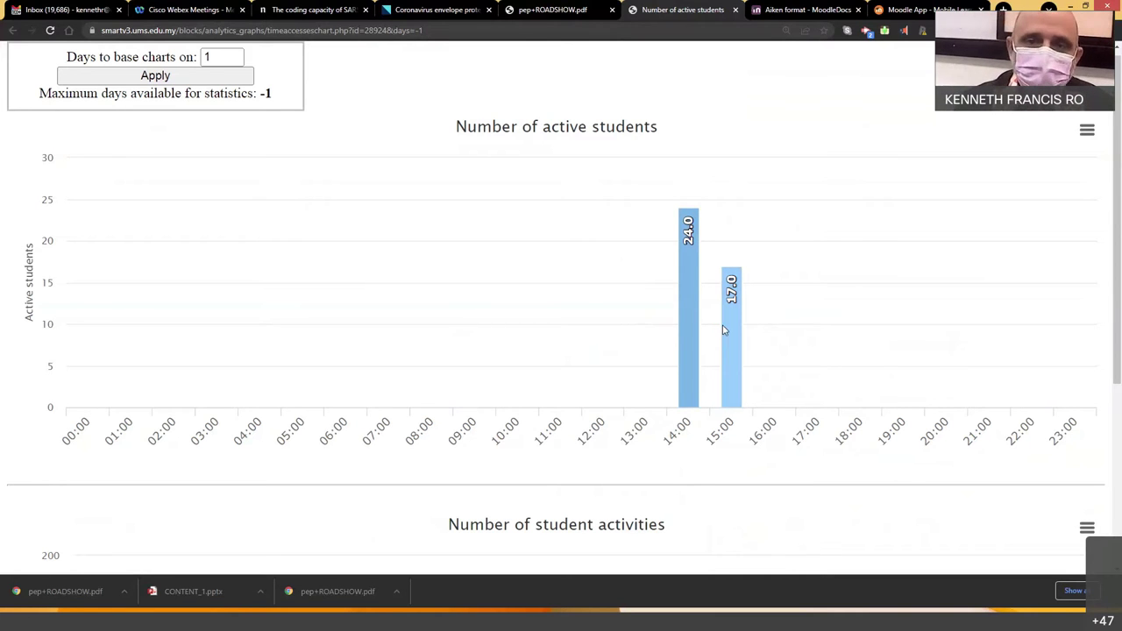
scroll(720, 329, down, 3)
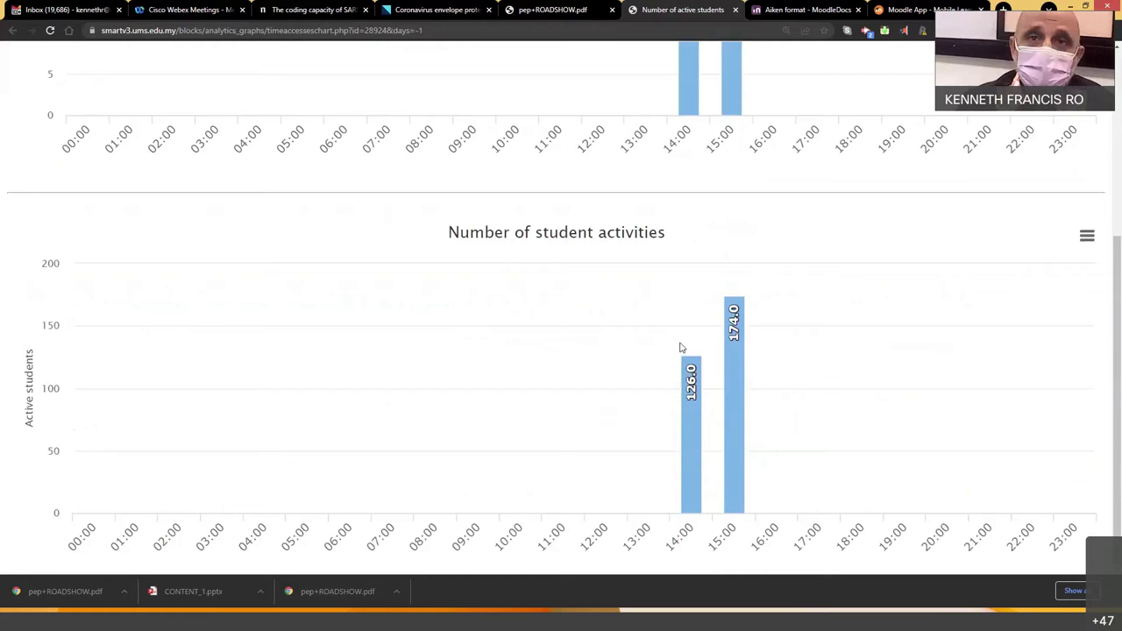
scroll(675, 344, up, 2)
scroll(663, 338, up, 1)
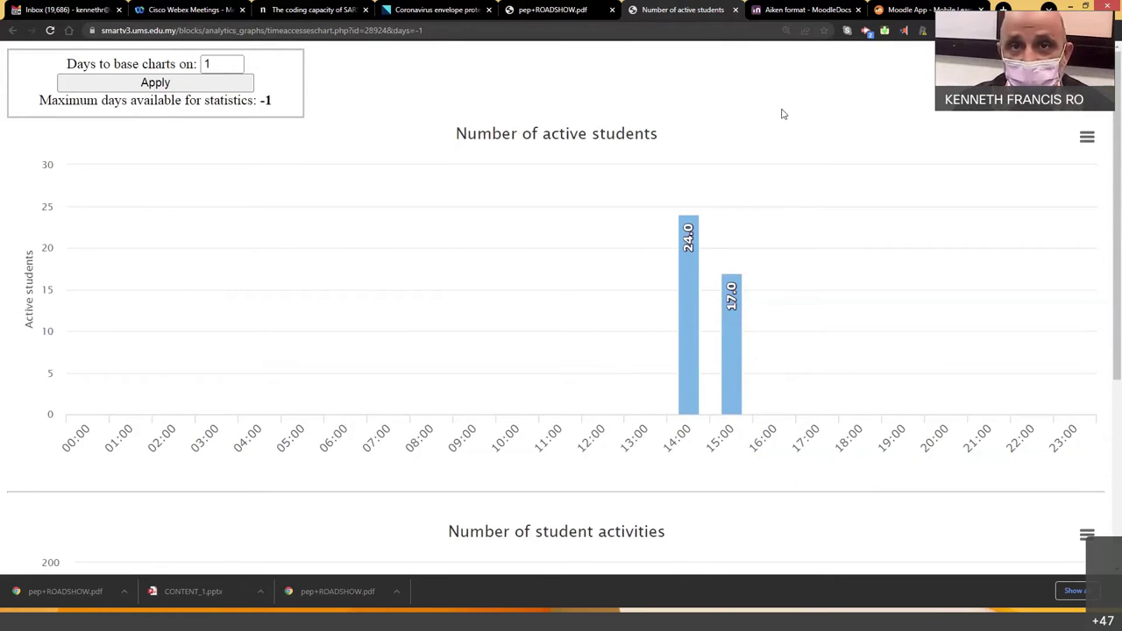
click(1089, 140)
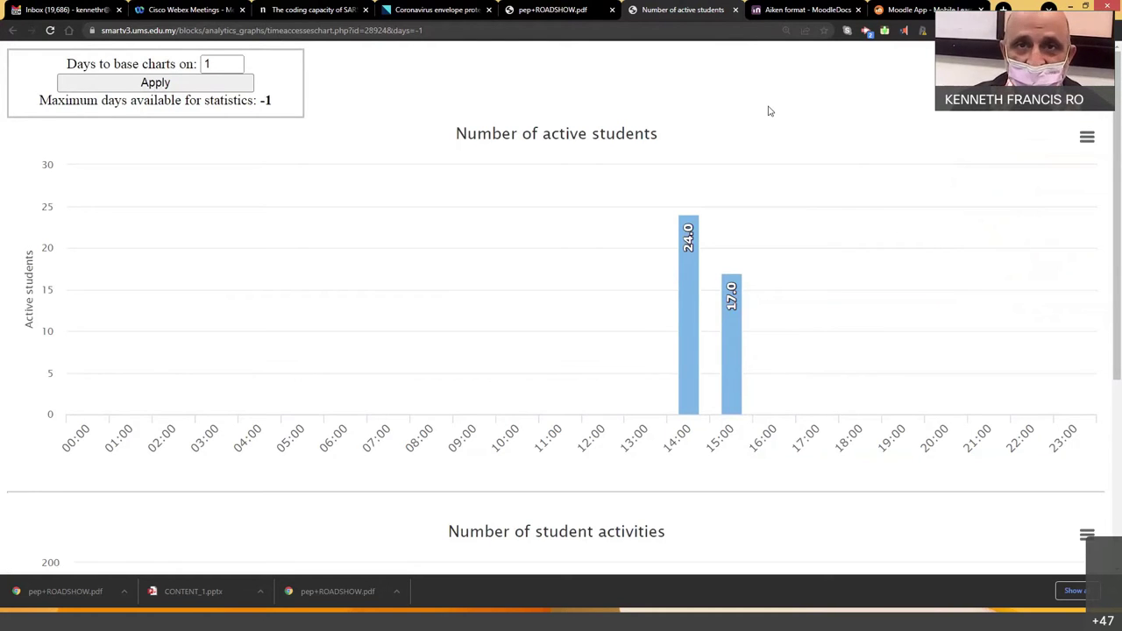
click(13, 30)
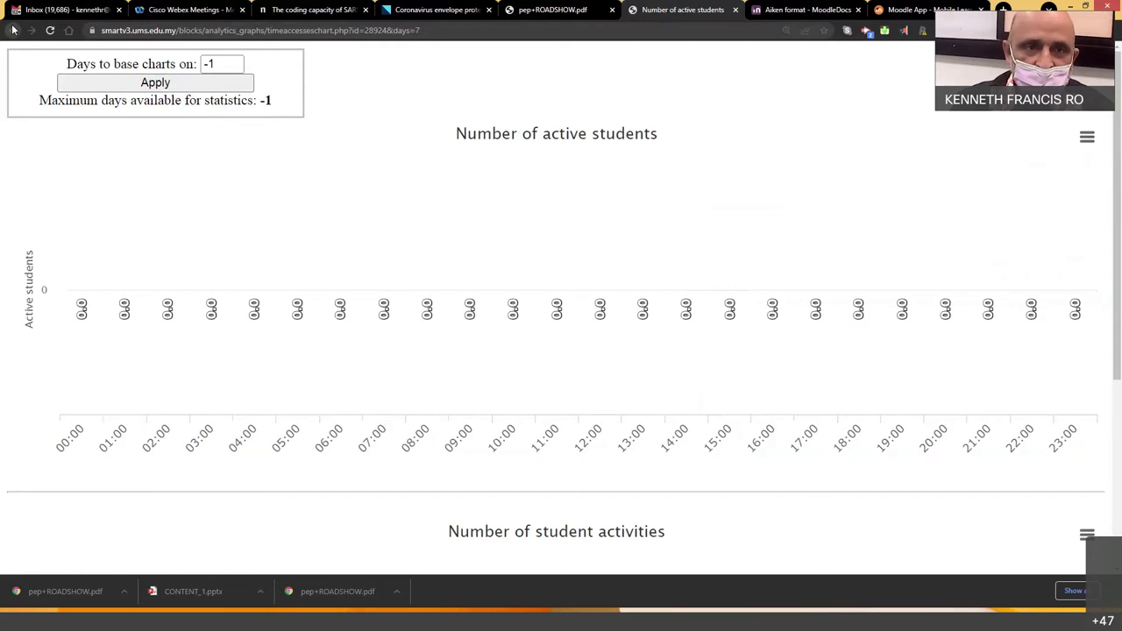
Return to the course page and open Reports > Analytics Graphs > Hits distribution.
click(13, 30)
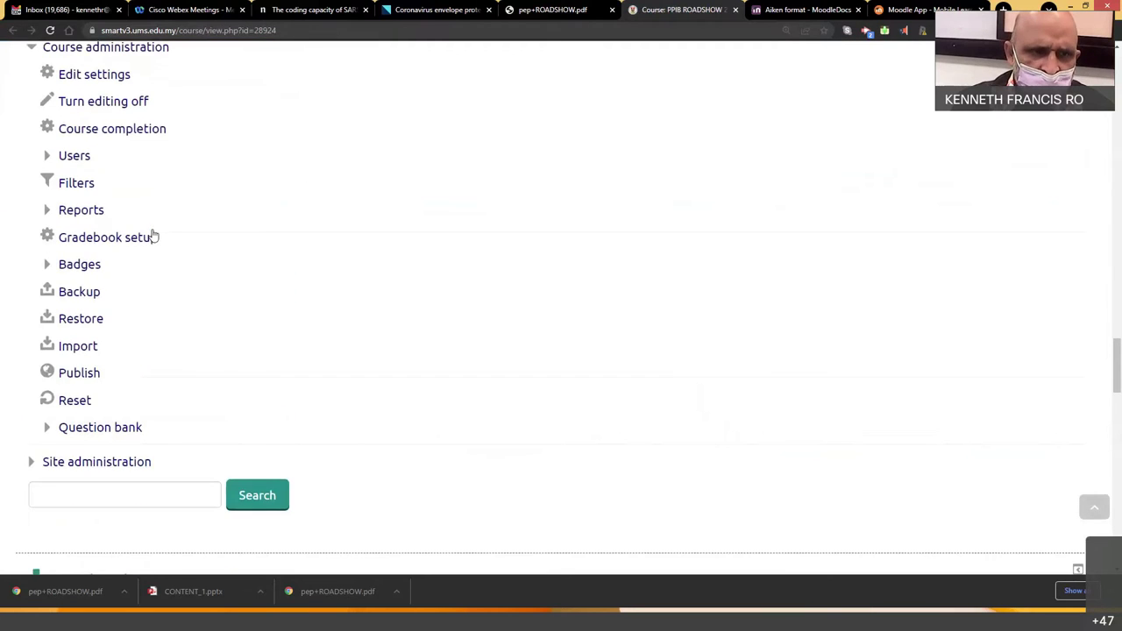
scroll(83, 331, up, 1)
click(83, 328)
scroll(200, 313, down, 2)
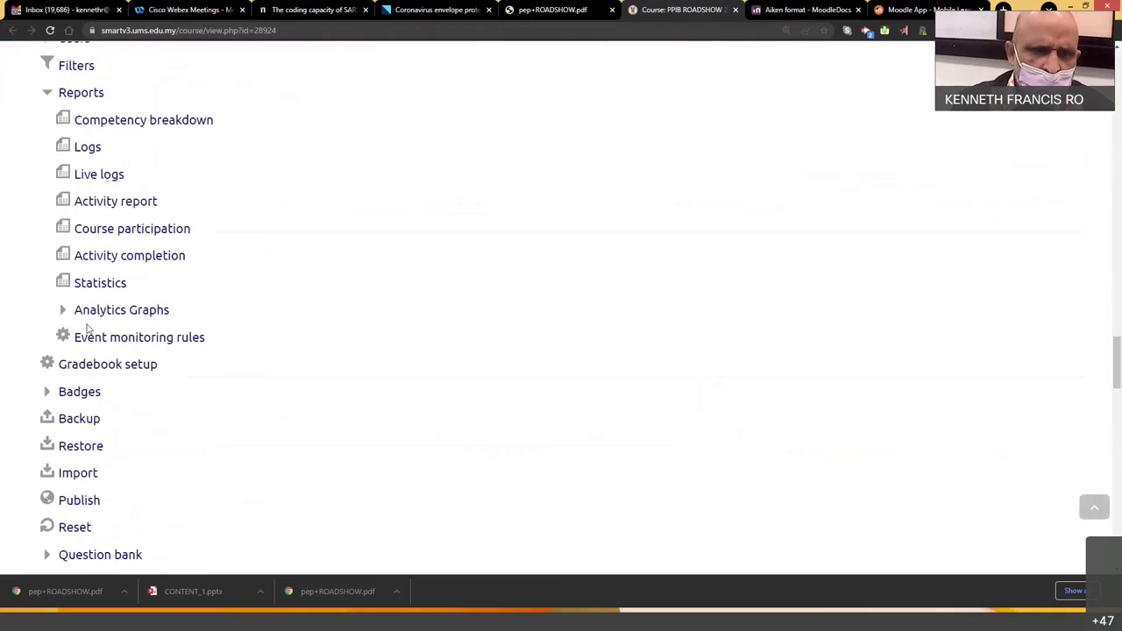
click(93, 314)
scroll(298, 303, down, 2)
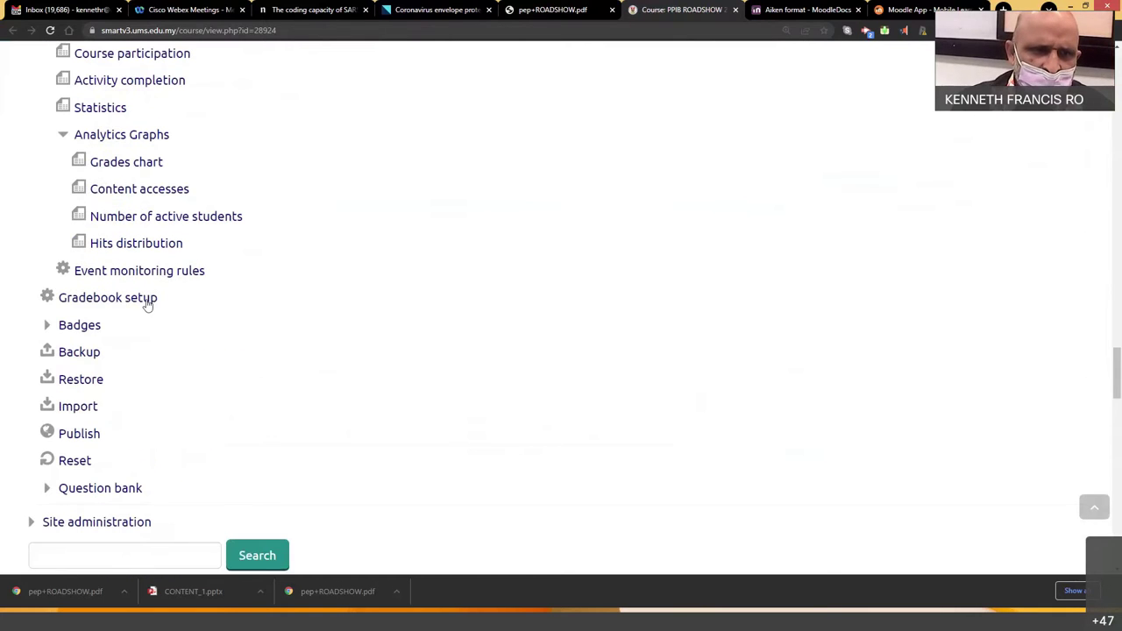
click(140, 246)
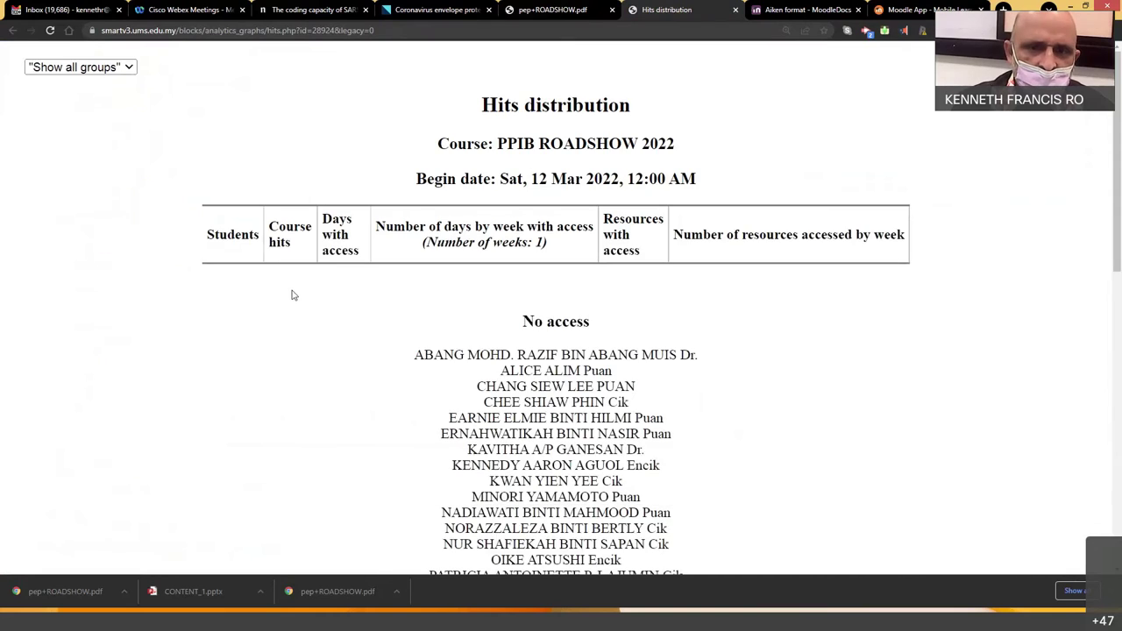
Scroll through the Hits distribution report, then go back to the course page.
scroll(294, 295, down, 7)
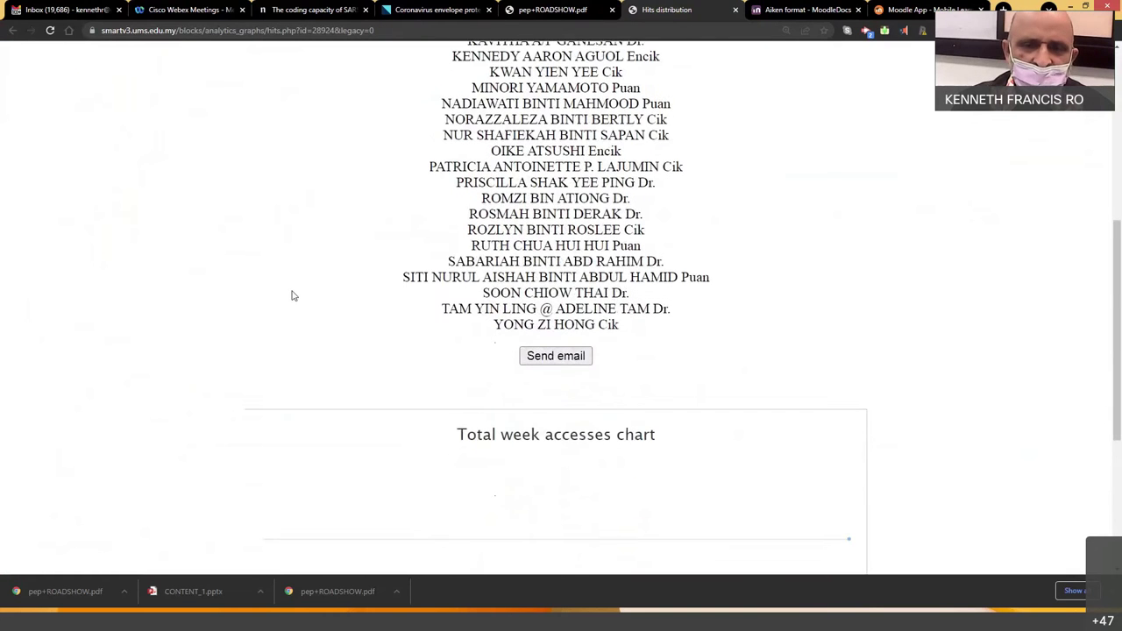
scroll(294, 295, down, 1)
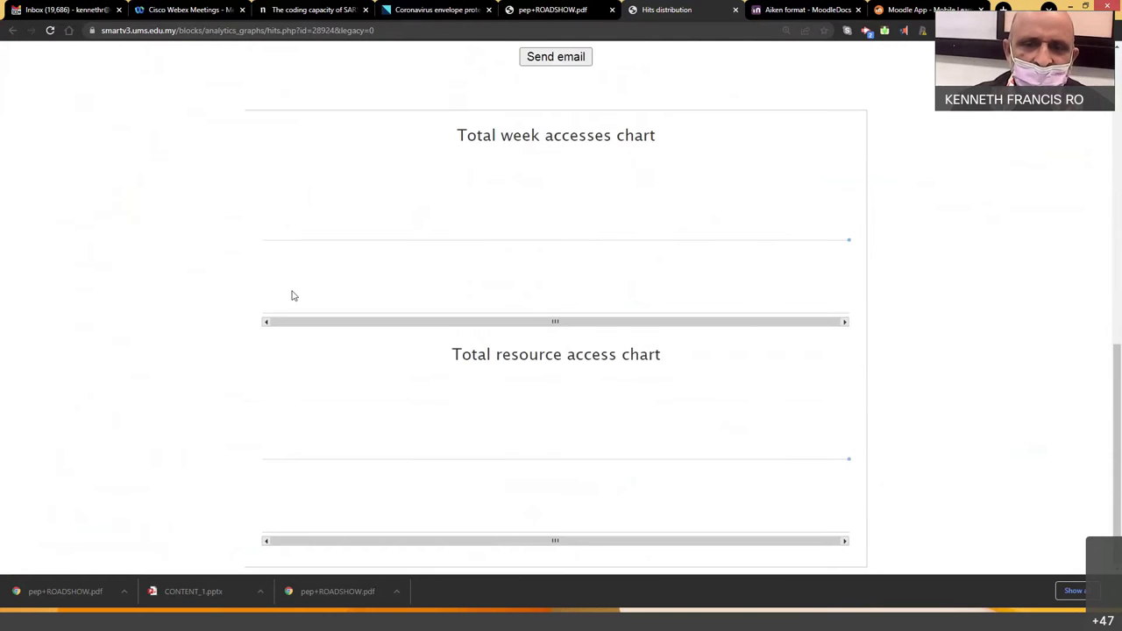
scroll(294, 295, up, 8)
click(12, 31)
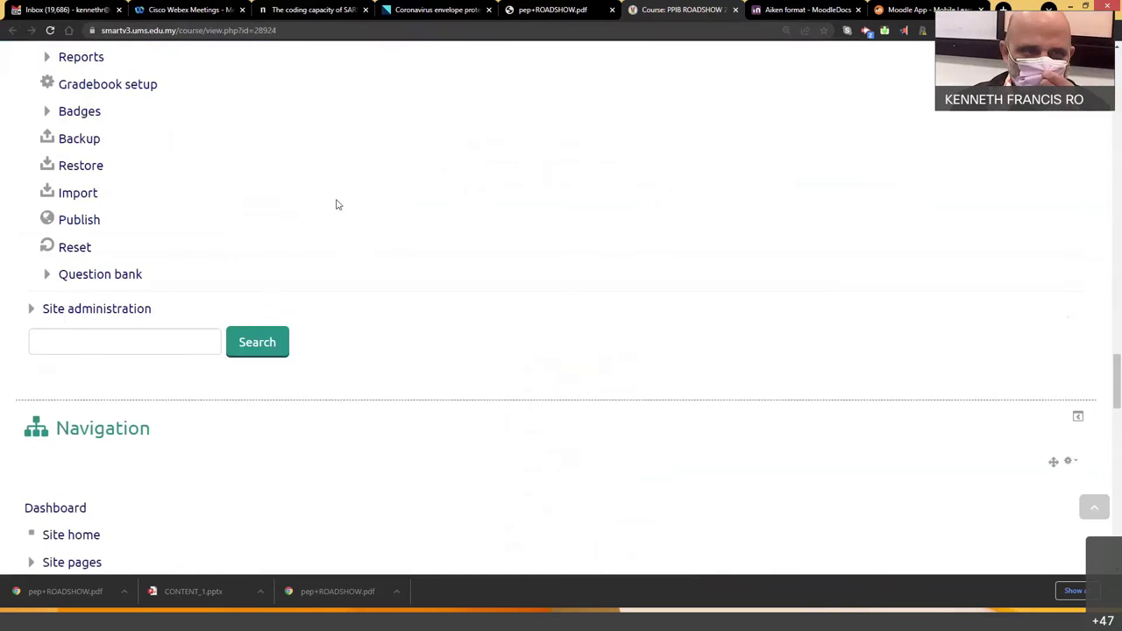
Open the Content accesses graph setup under Reports > Analytics Graphs.
scroll(337, 204, up, 2)
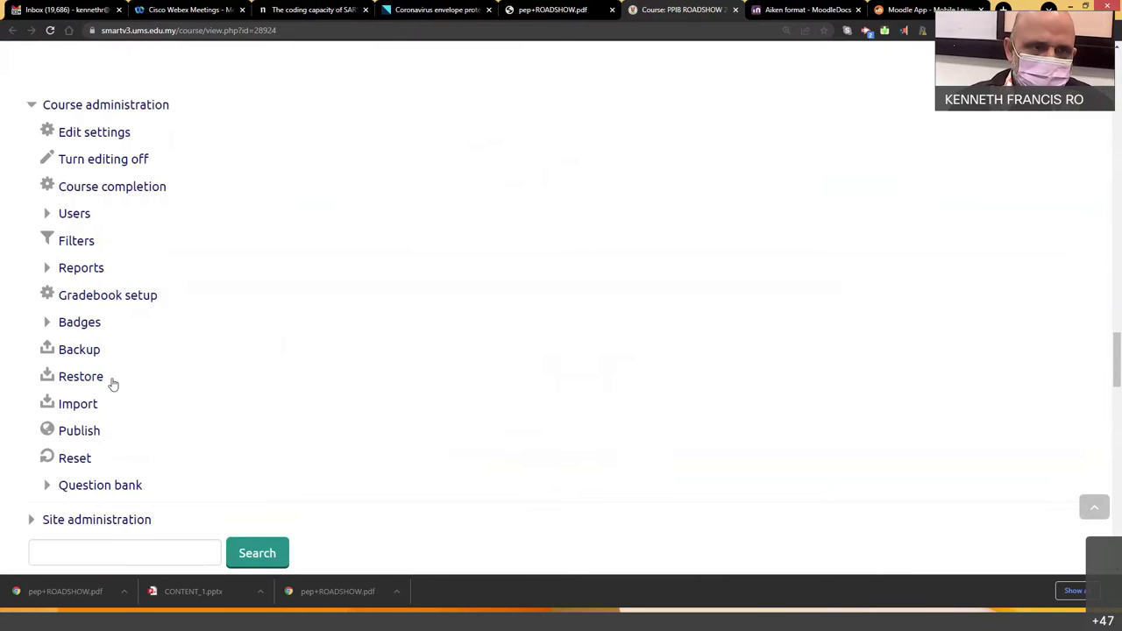
scroll(112, 384, up, 1)
scroll(112, 384, down, 1)
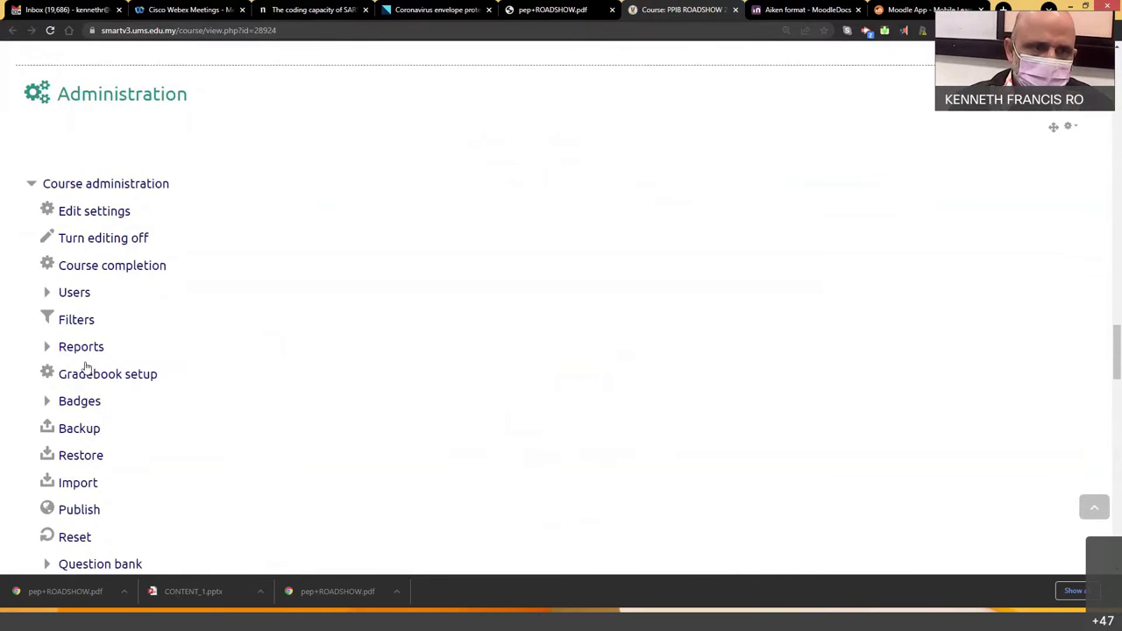
click(114, 327)
scroll(105, 314, down, 2)
click(106, 314)
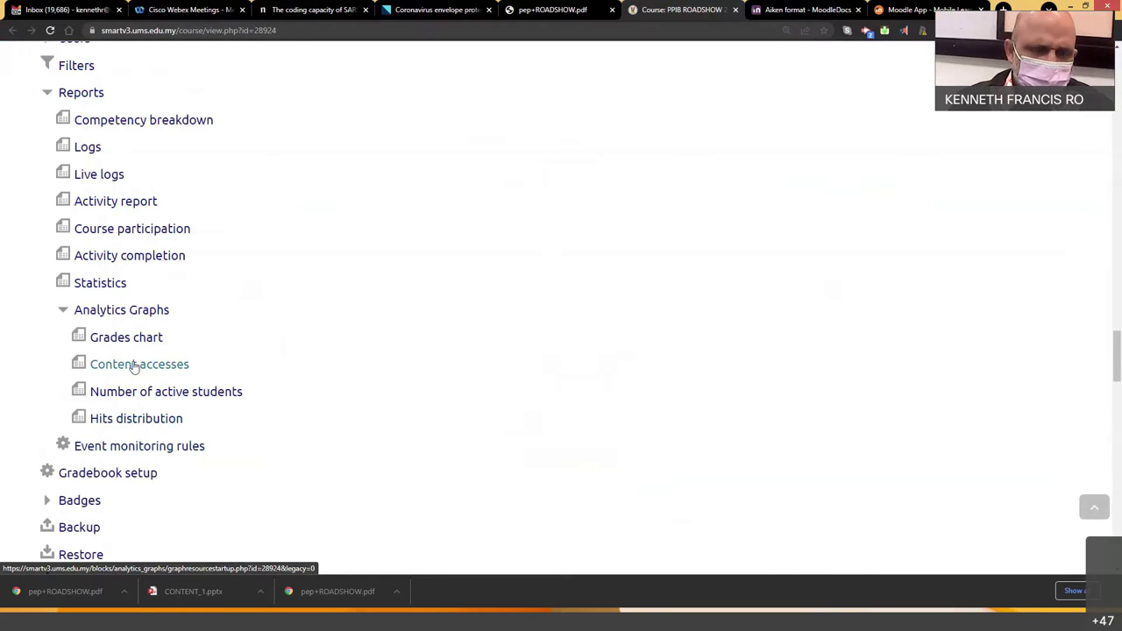
click(133, 366)
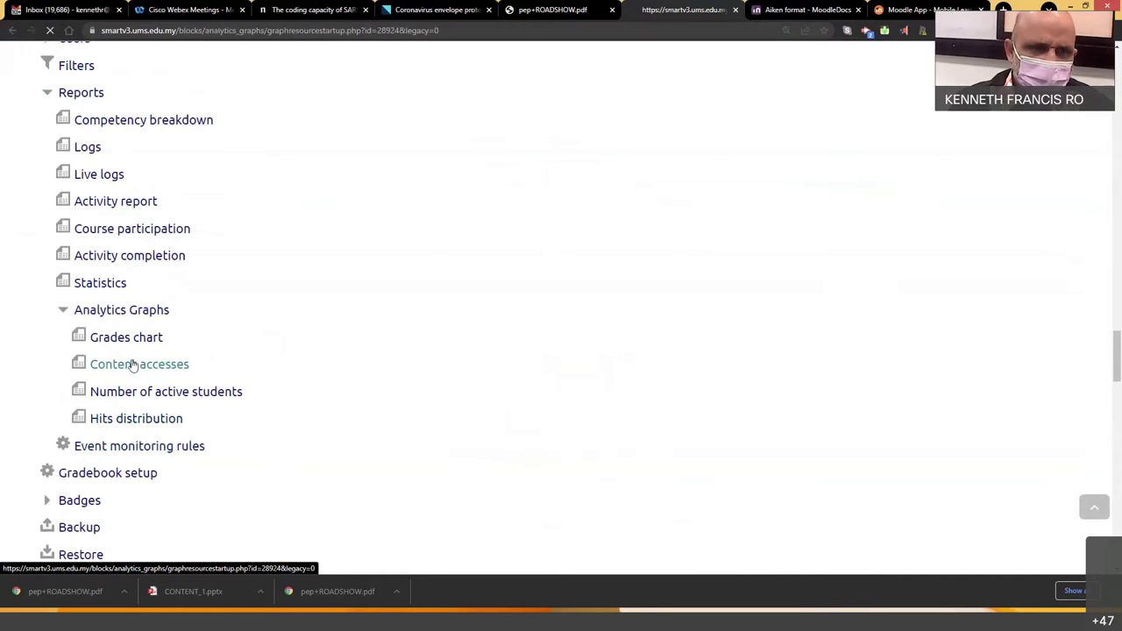
Build the access graph for Chat, Forum, Group Self-Selection and File, then return to the selection form.
click(482, 254)
click(482, 284)
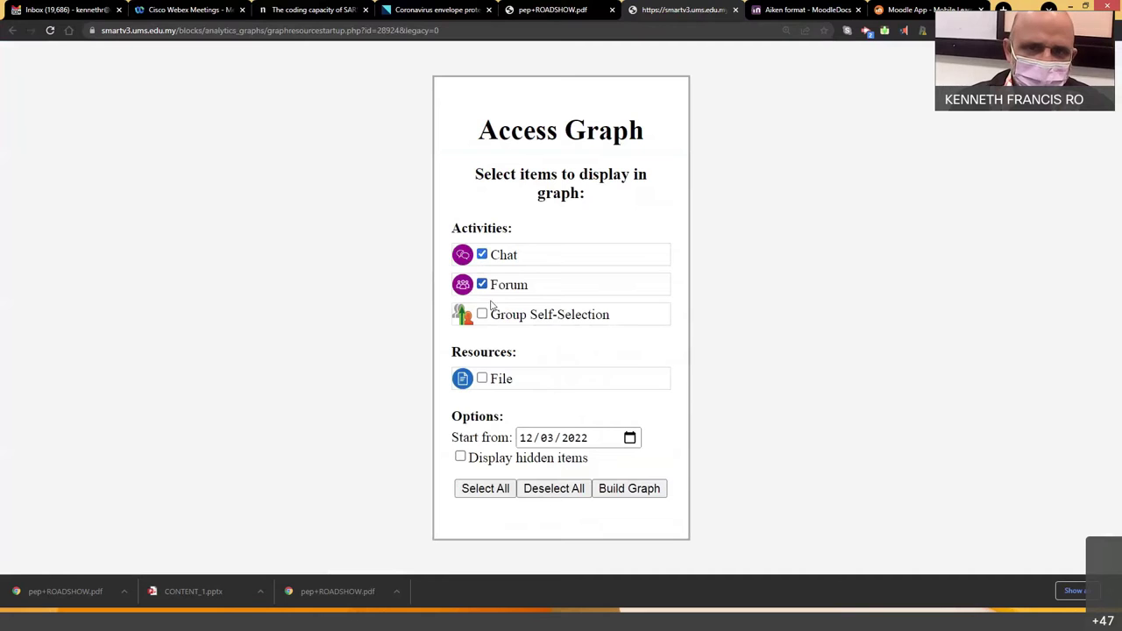
click(482, 314)
click(482, 378)
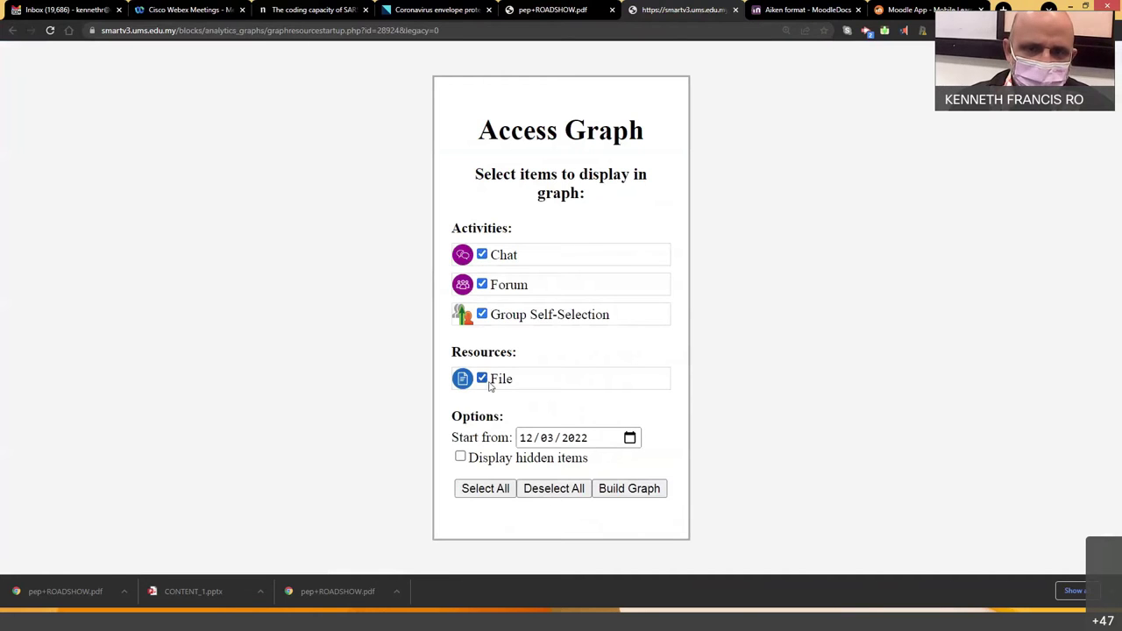
click(627, 491)
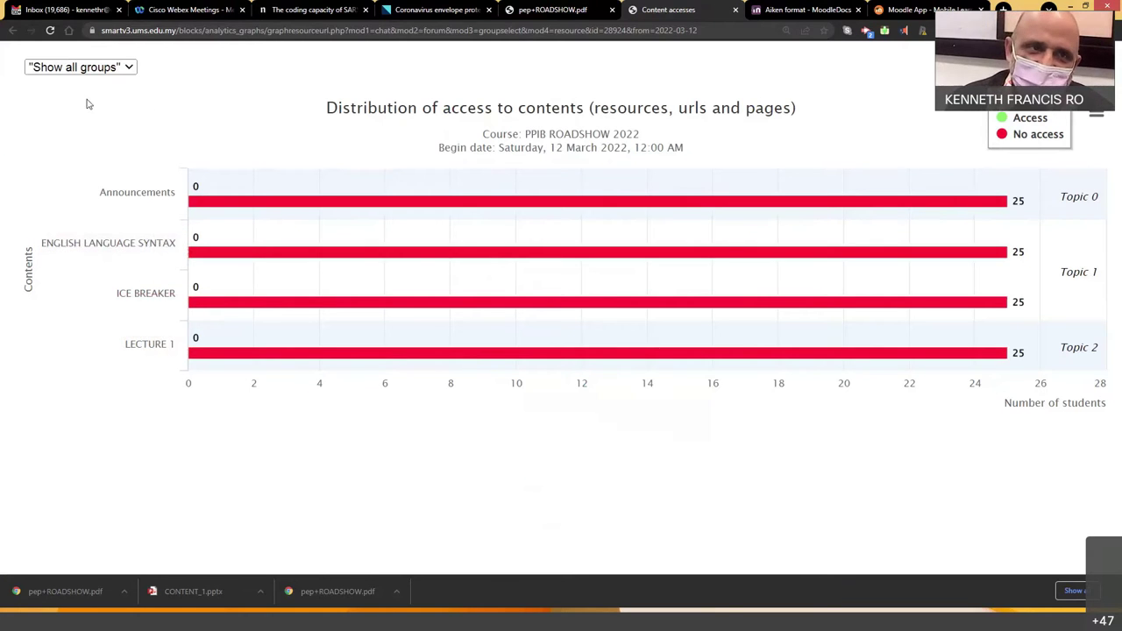
click(14, 30)
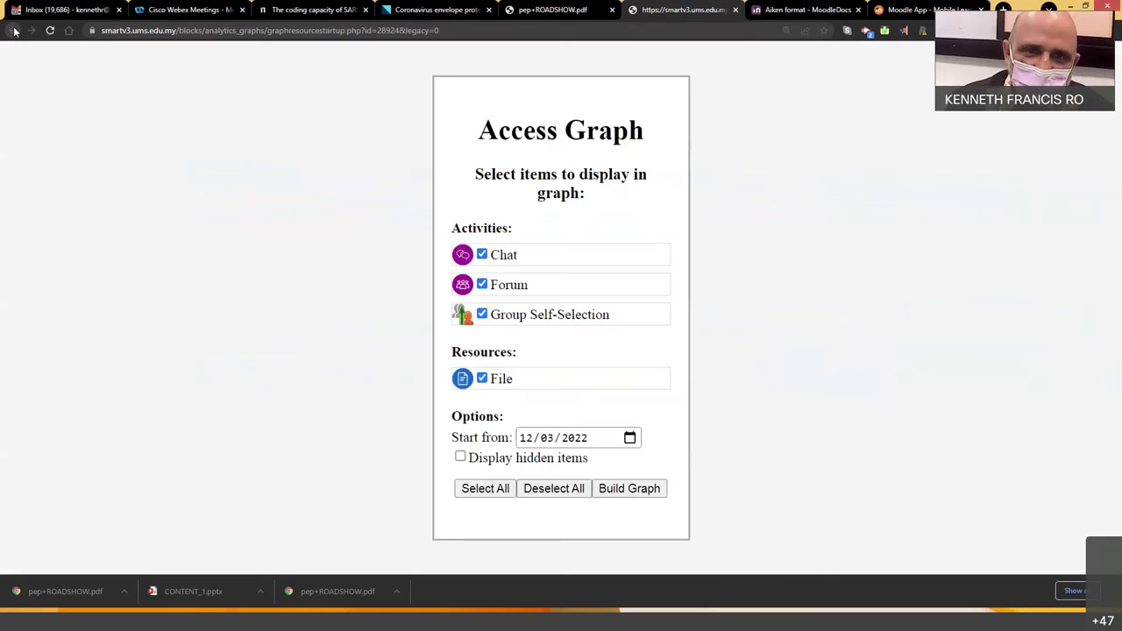
Go back to the PPIB ROADSHOW 2022 course page and add an activity to the 26 March - 1 April week.
click(14, 30)
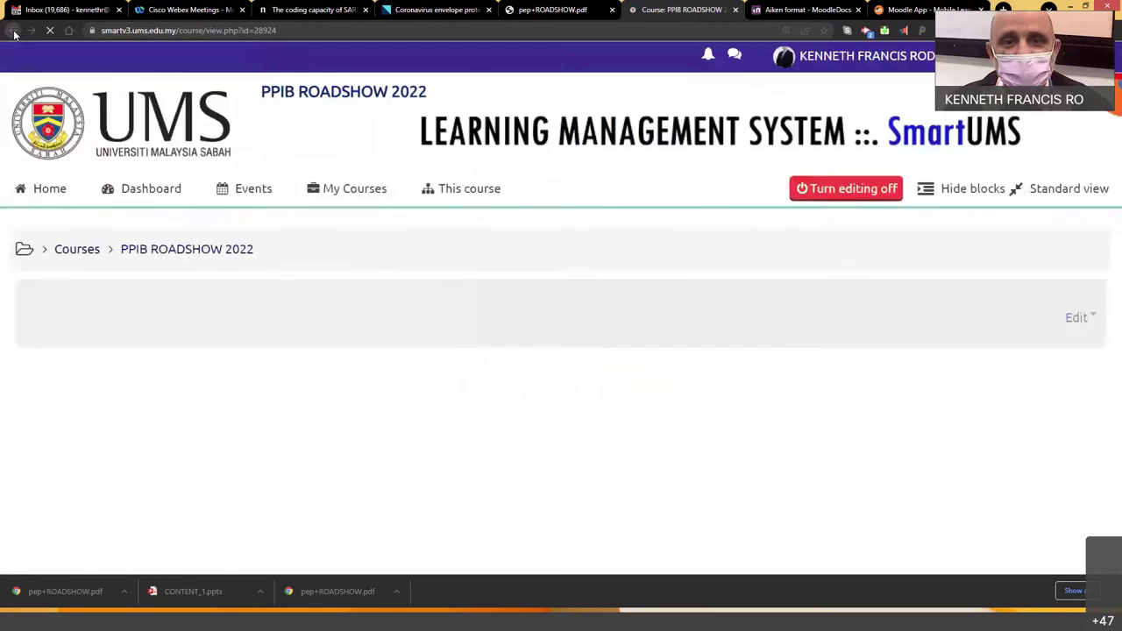
scroll(358, 342, up, 8)
scroll(358, 348, up, 16)
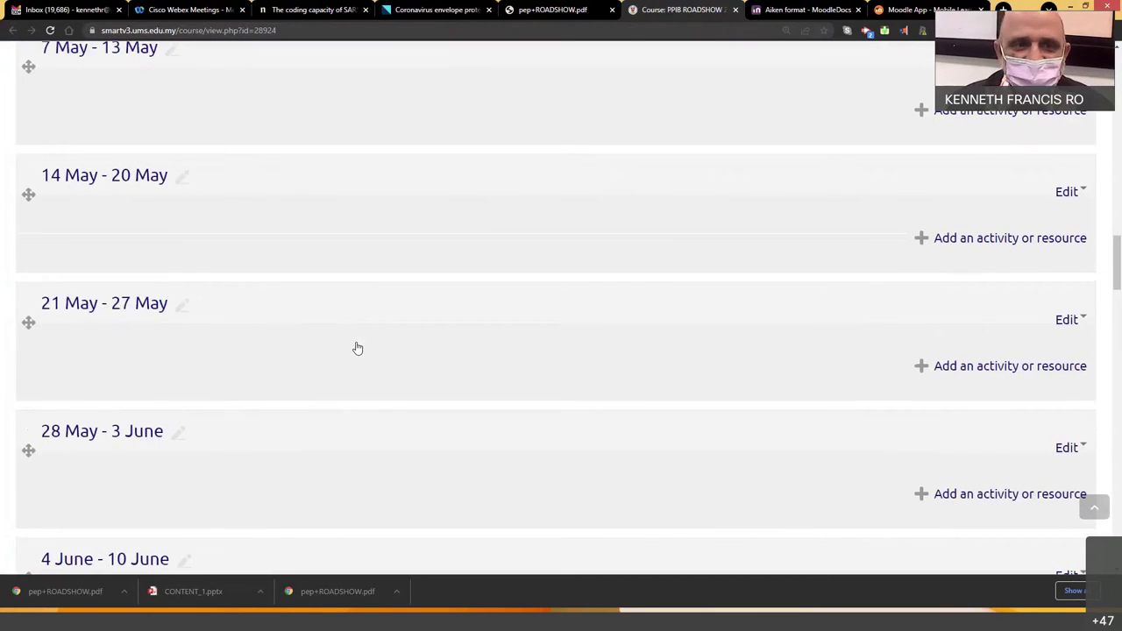
scroll(193, 263, up, 6)
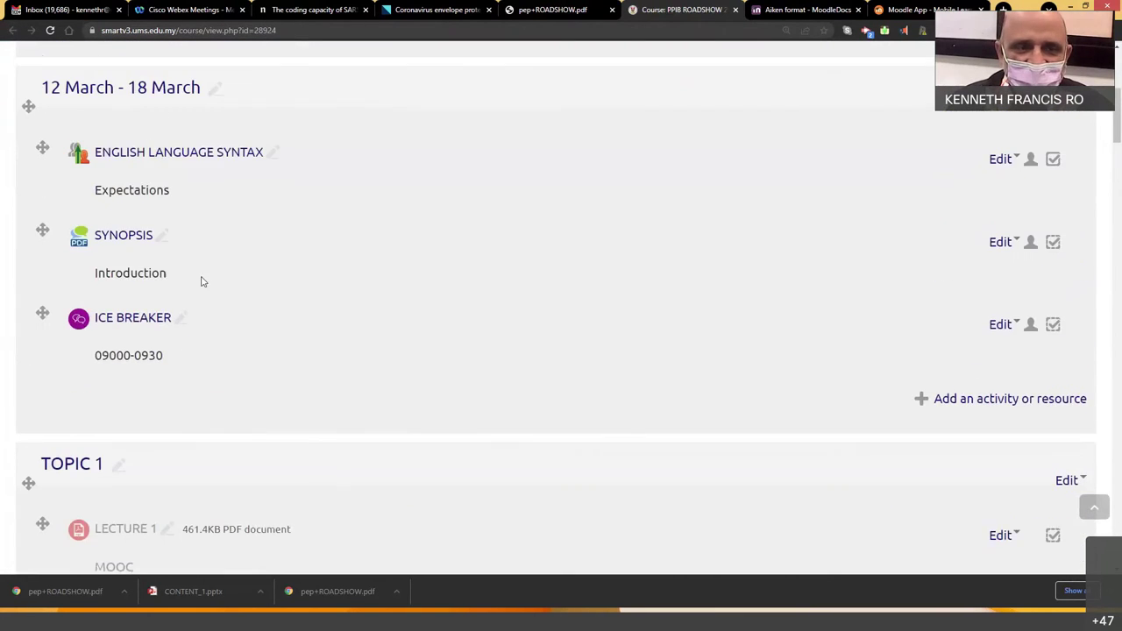
scroll(280, 255, up, 1)
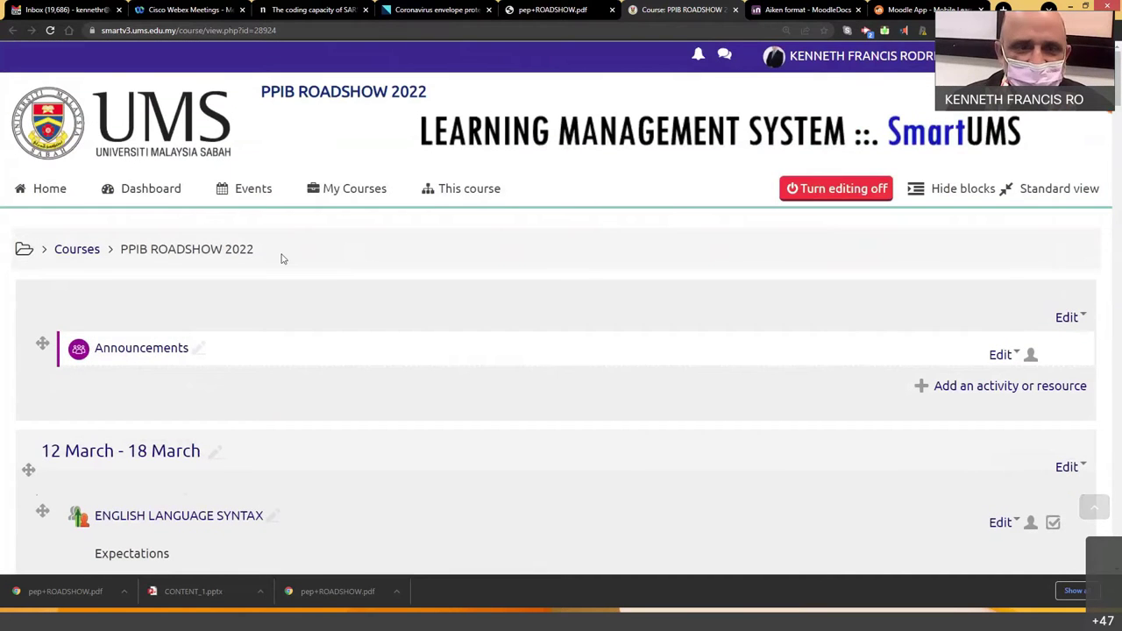
scroll(308, 307, down, 7)
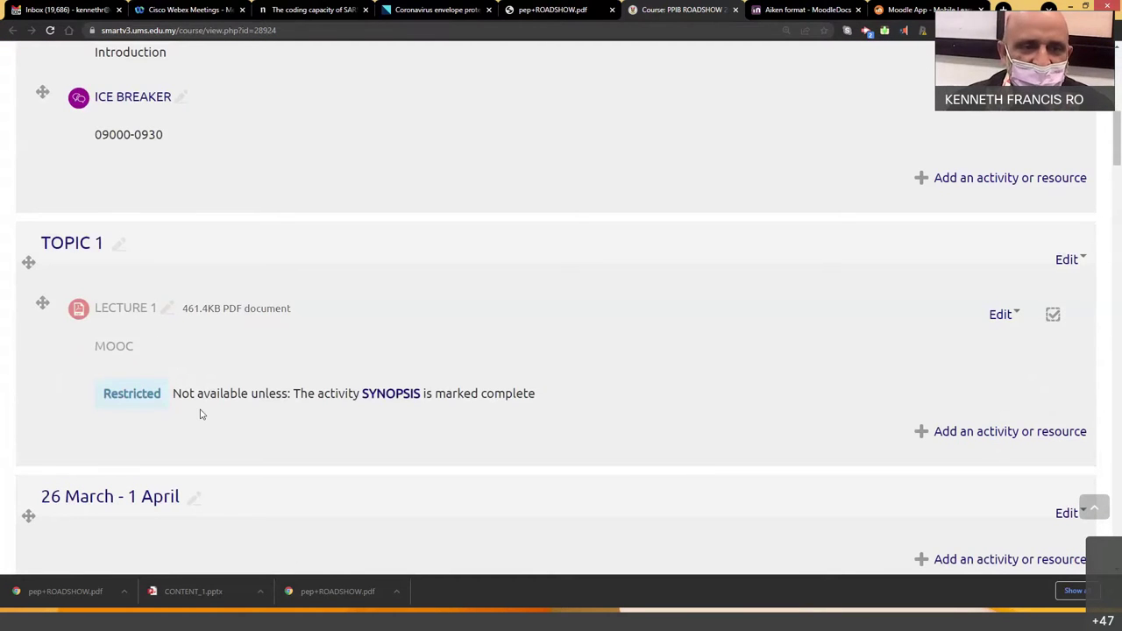
scroll(249, 396, down, 3)
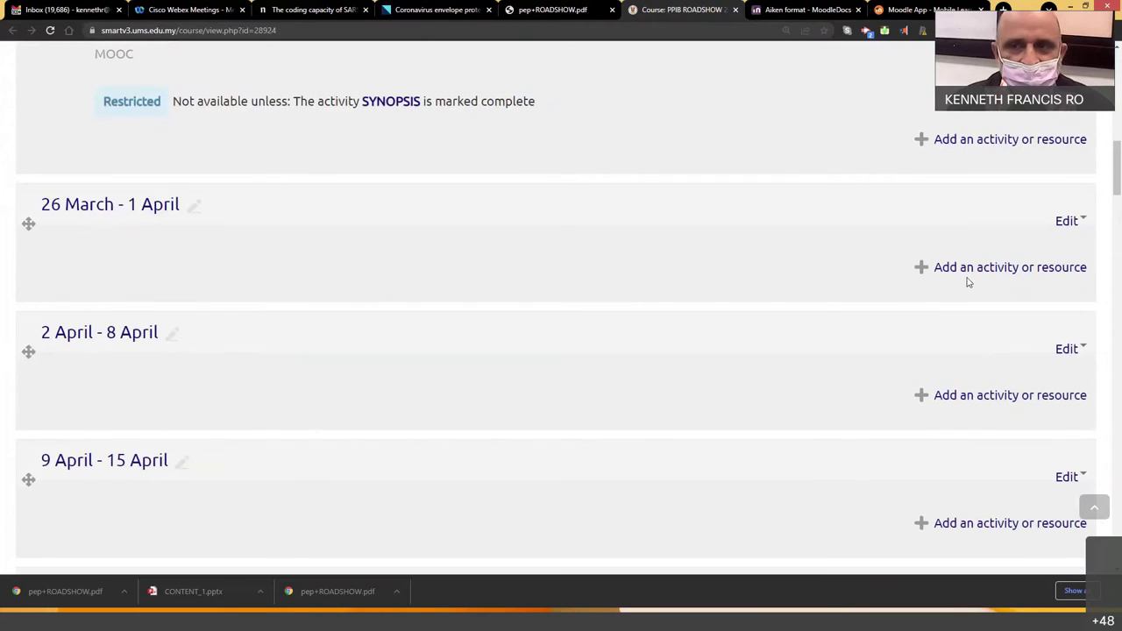
click(965, 271)
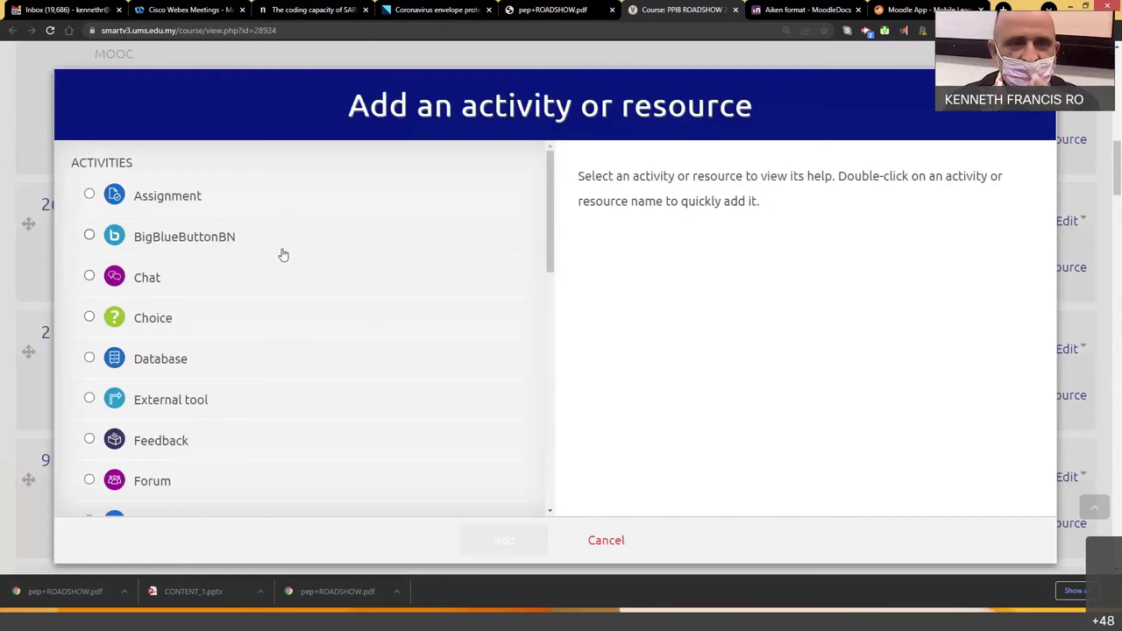
Choose Assignment as the new activity type and add it.
click(89, 196)
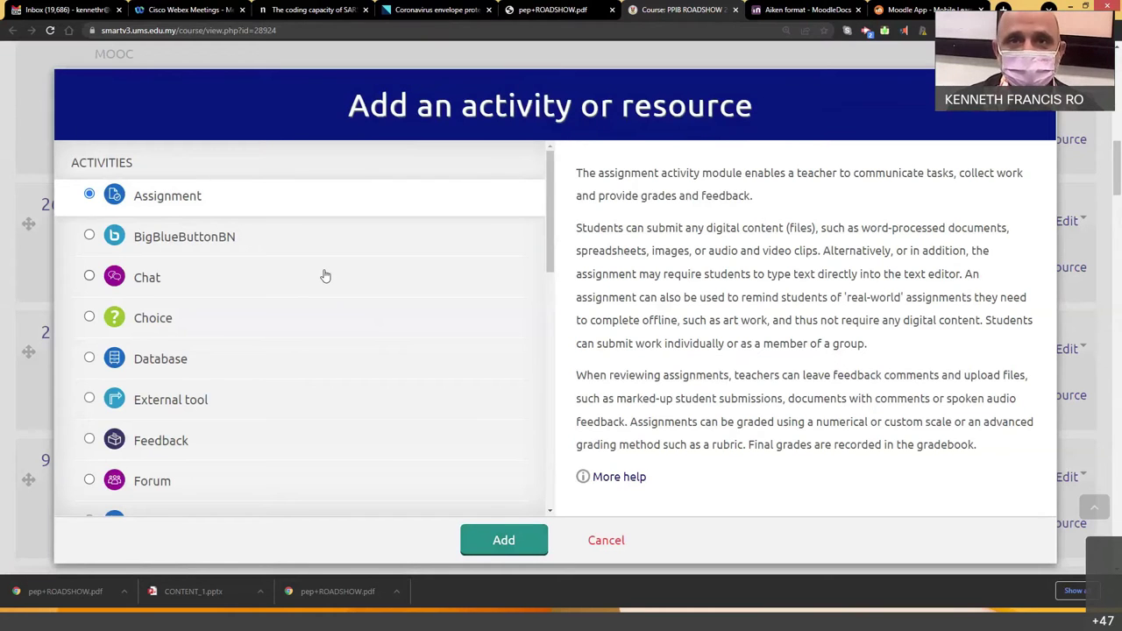
scroll(324, 276, down, 1)
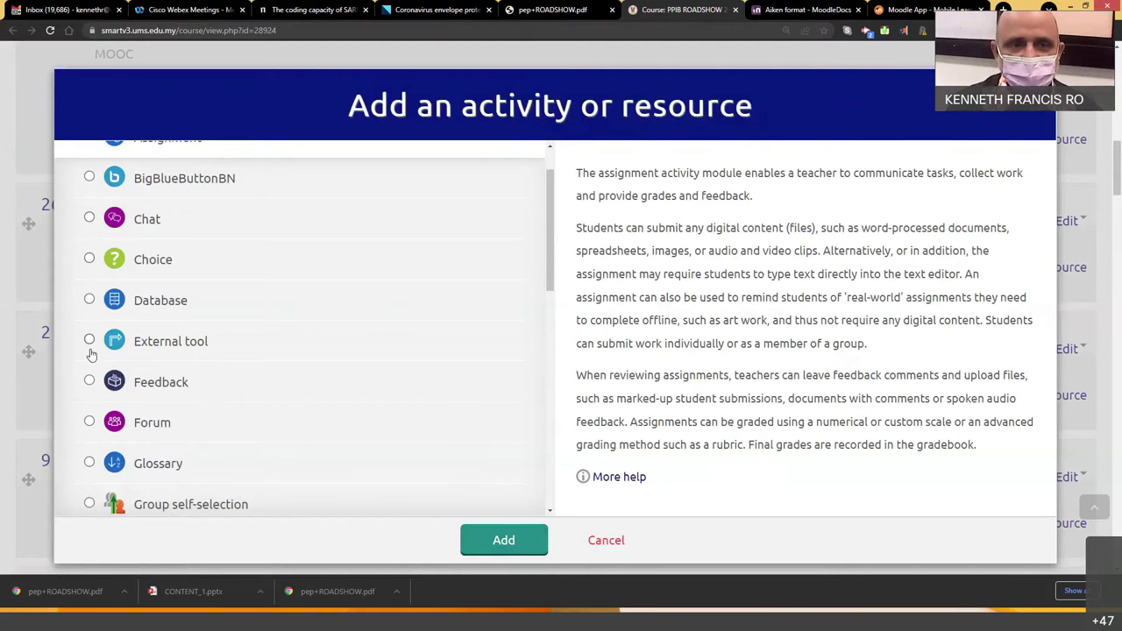
scroll(92, 355, down, 3)
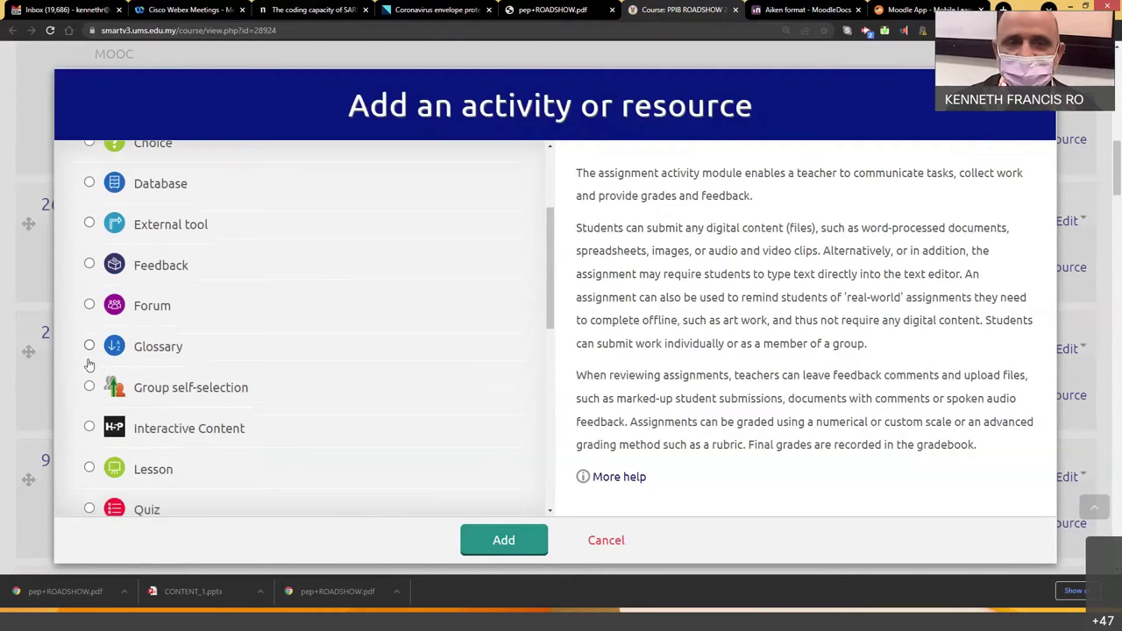
scroll(89, 363, down, 2)
scroll(90, 361, up, 5)
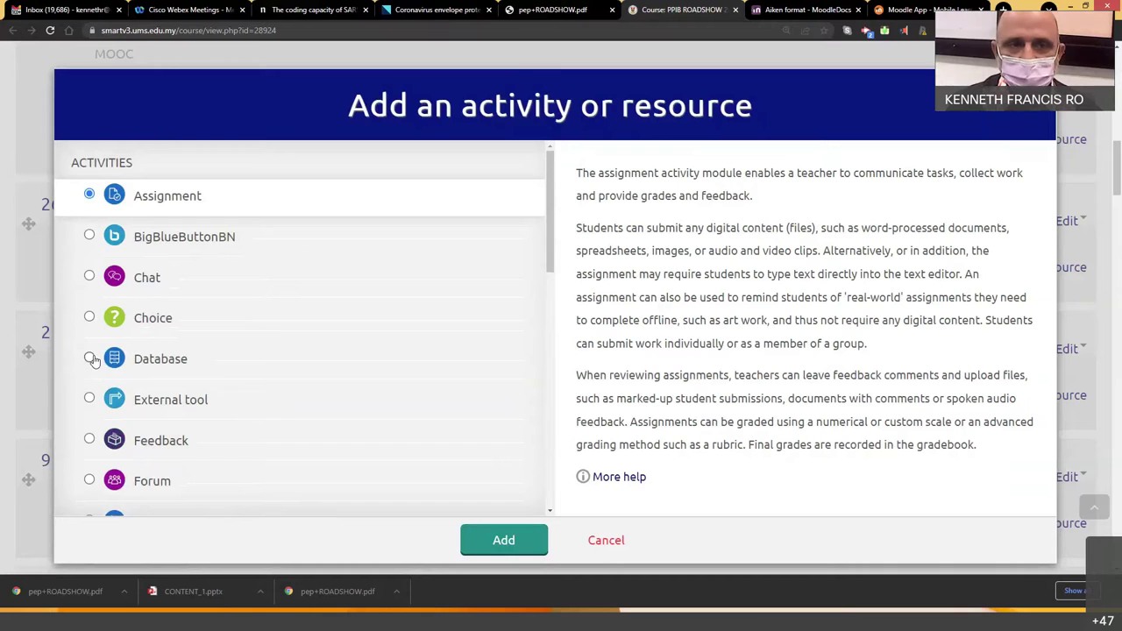
click(519, 540)
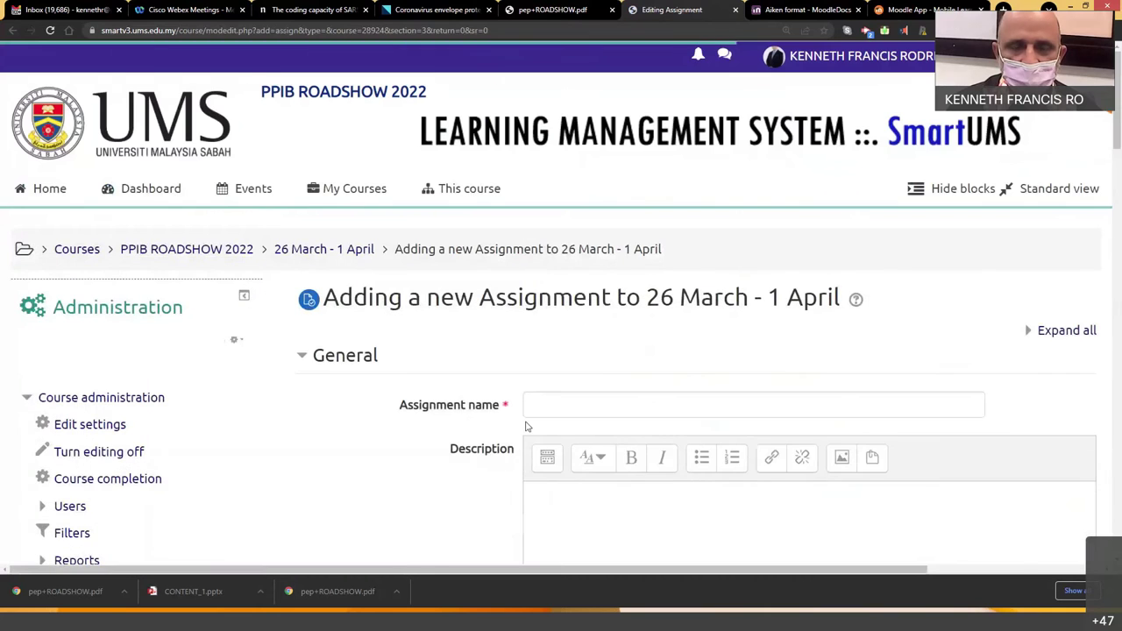
Name the assignment ASSIGNMENT1 with a description of INTRODUCTION and RUBRIC on separate lines.
scroll(526, 429, down, 2)
click(548, 221)
text(ASSIGNMENT1)
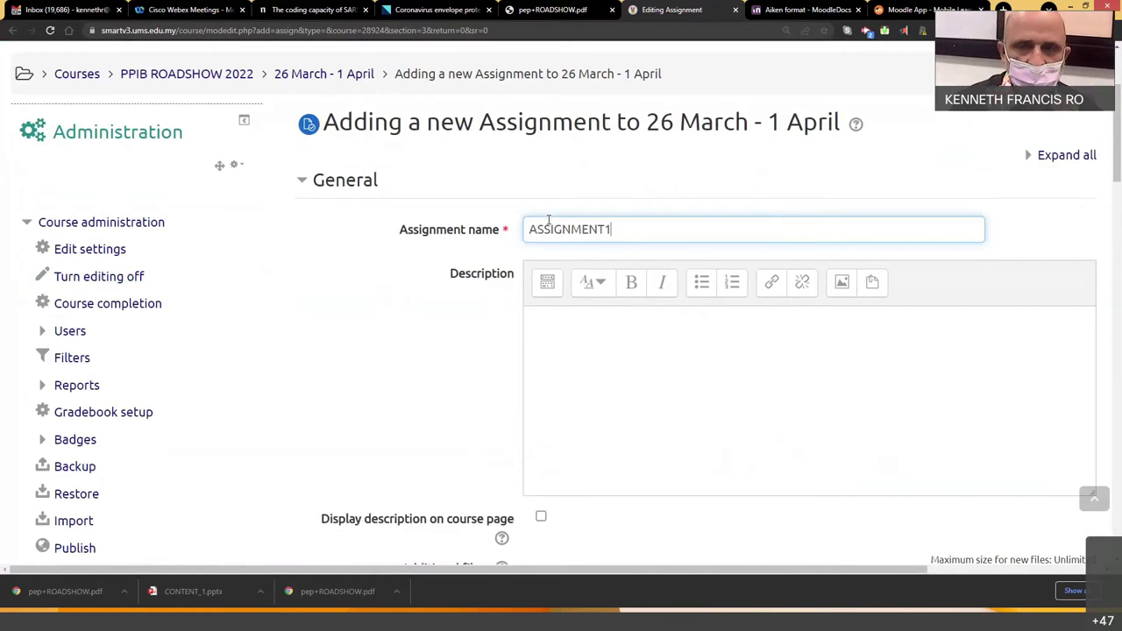
click(567, 321)
text(INTRODUCTION)
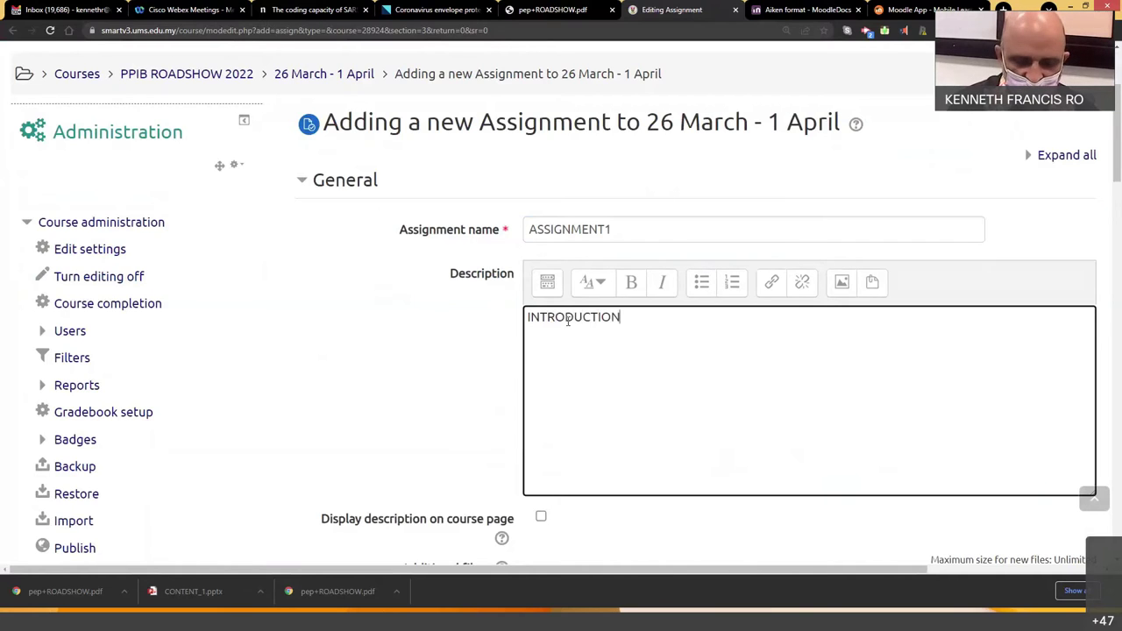
key(Return)
text(RUBRIC)
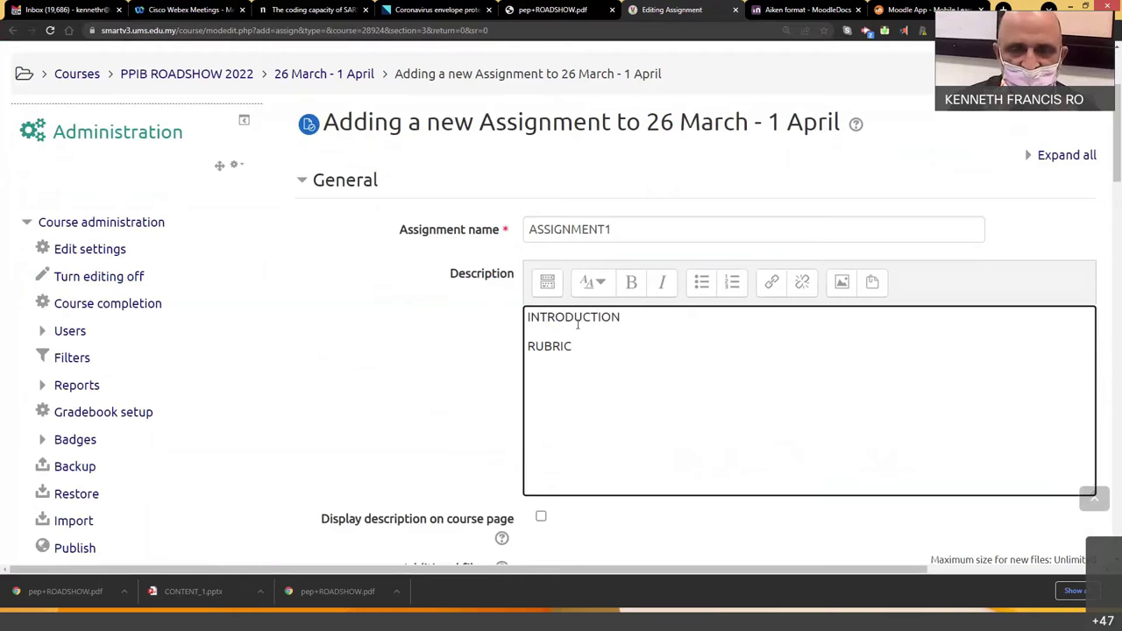
scroll(574, 326, down, 3)
Enable 'Display description on course page' for ASSIGNMENT1.
click(541, 286)
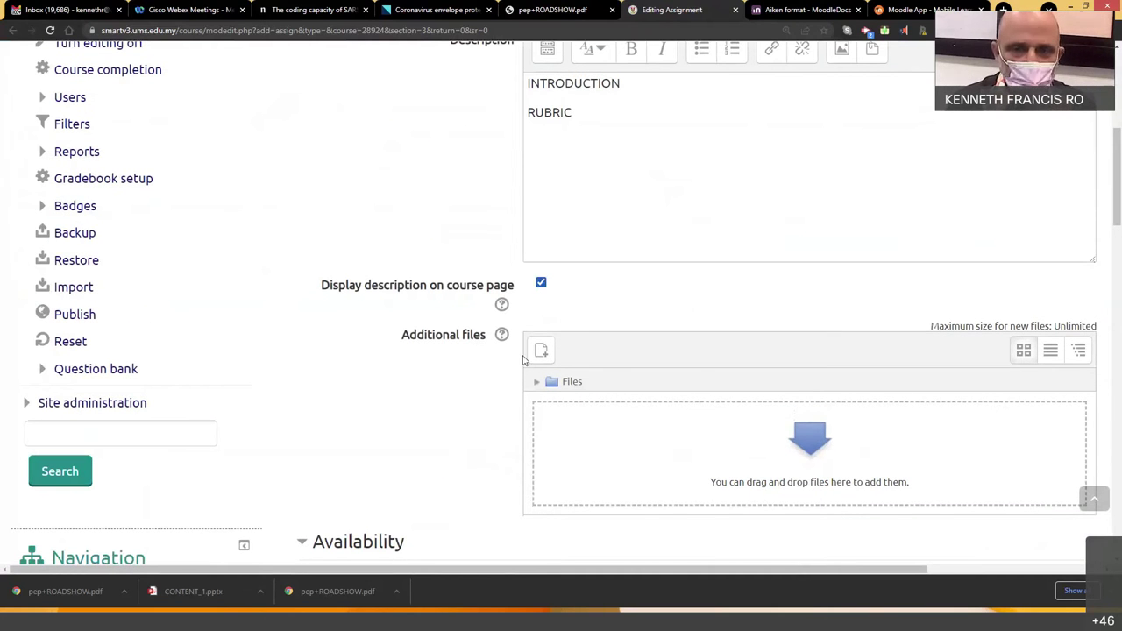
scroll(741, 418, down, 1)
scroll(741, 418, down, 3)
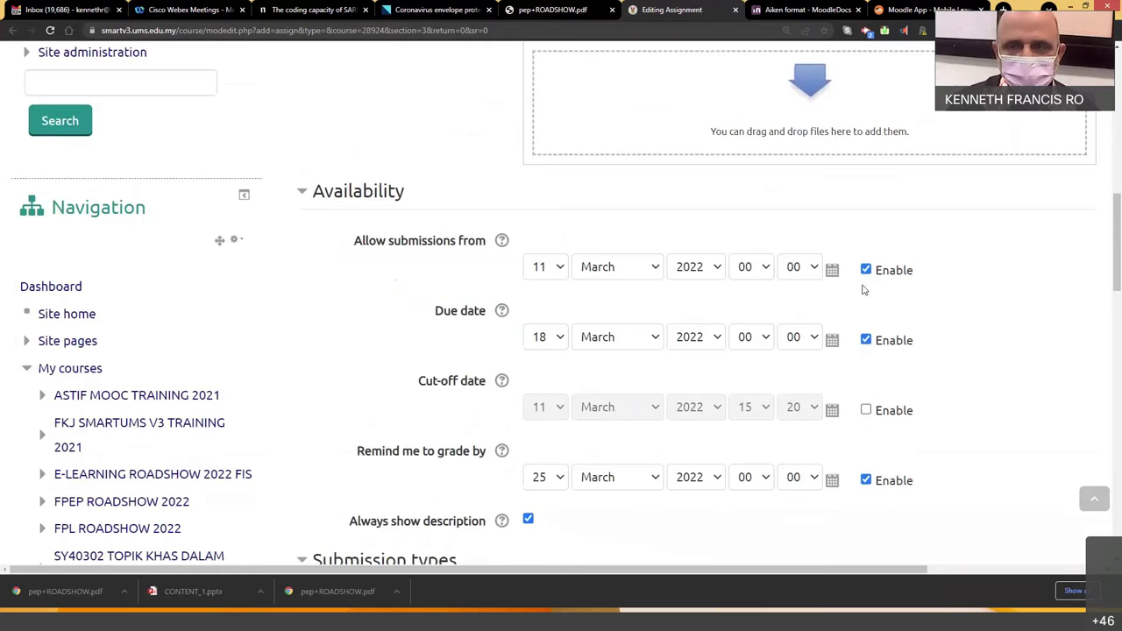
scroll(821, 321, down, 3)
scroll(819, 325, down, 3)
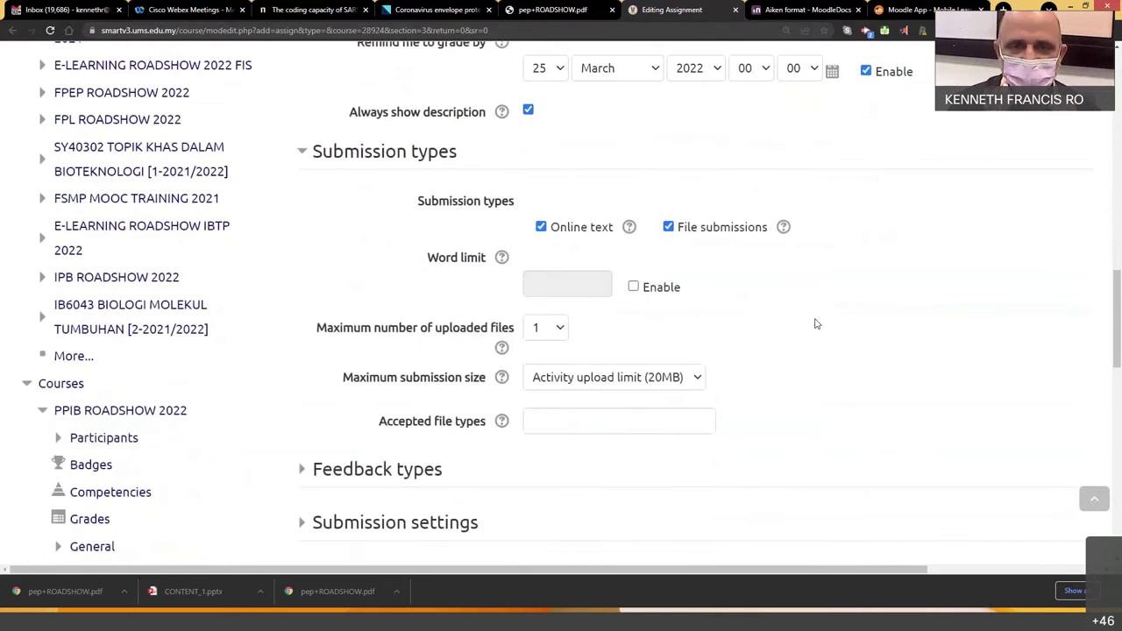
scroll(798, 340, down, 1)
scroll(706, 390, up, 1)
Keep the maximum submission size at 'Activity upload limit (20MB)'.
click(621, 263)
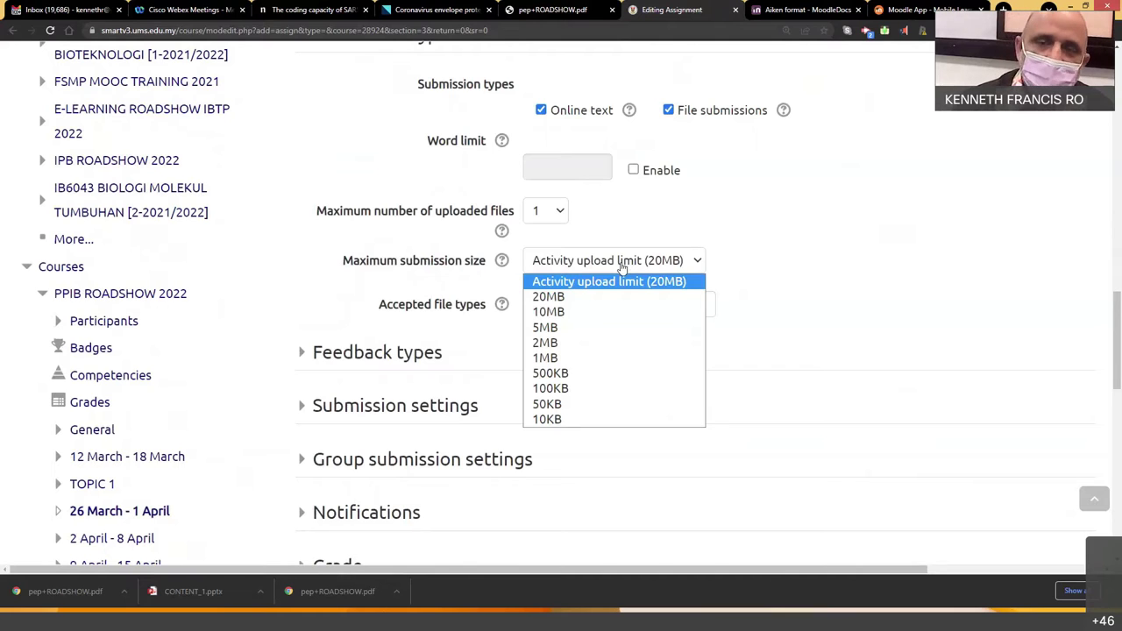
click(664, 283)
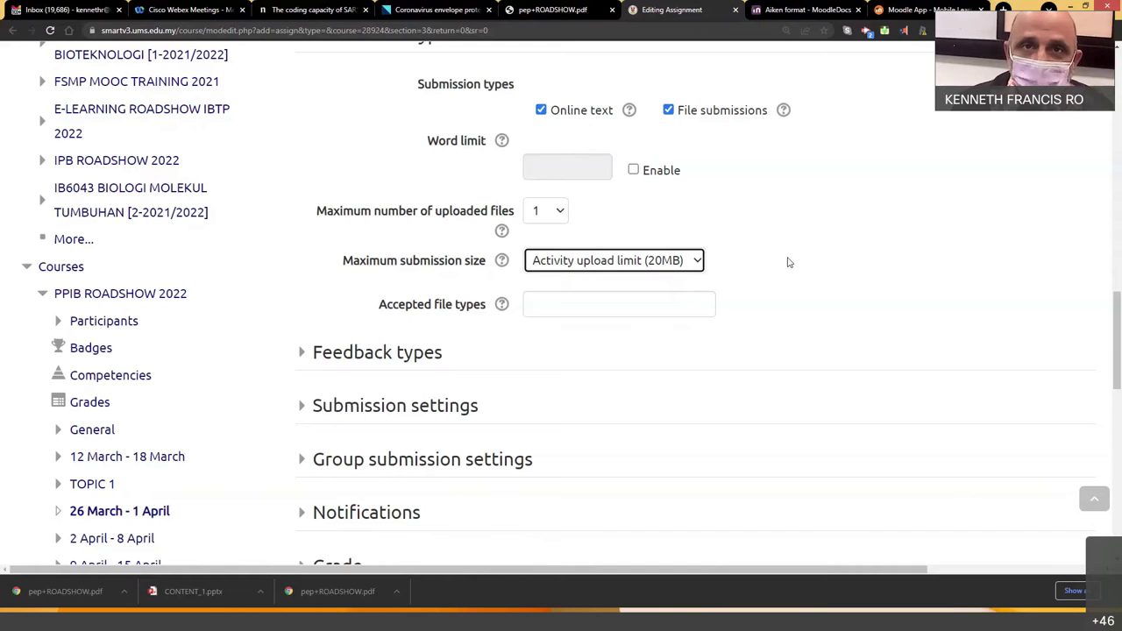
scroll(787, 263, down, 1)
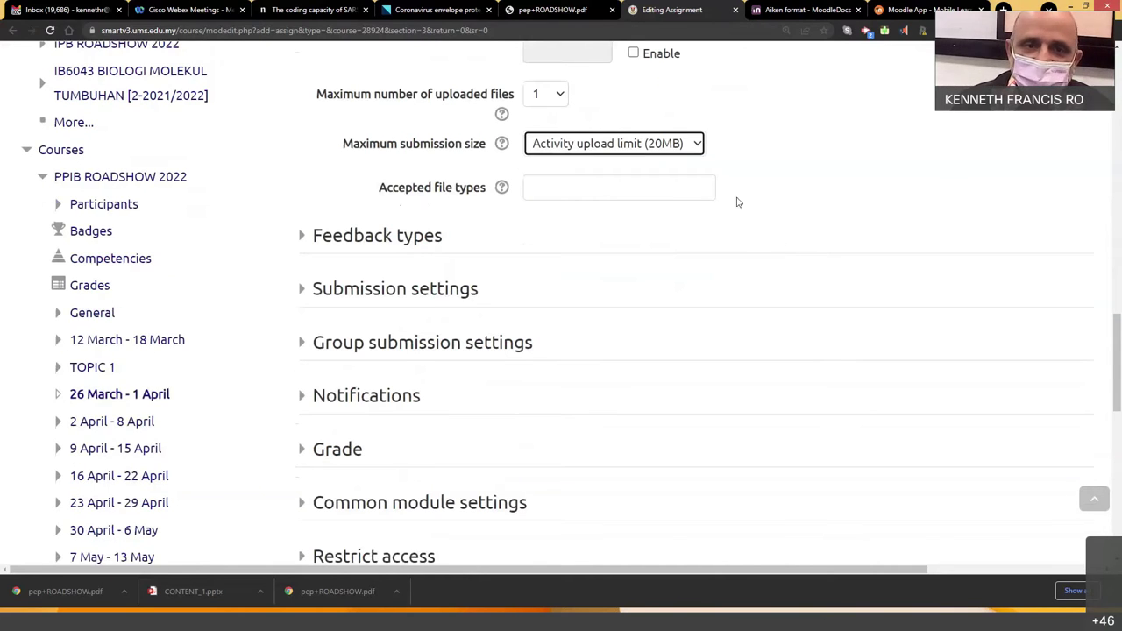
scroll(703, 183, down, 1)
scroll(703, 183, down, 2)
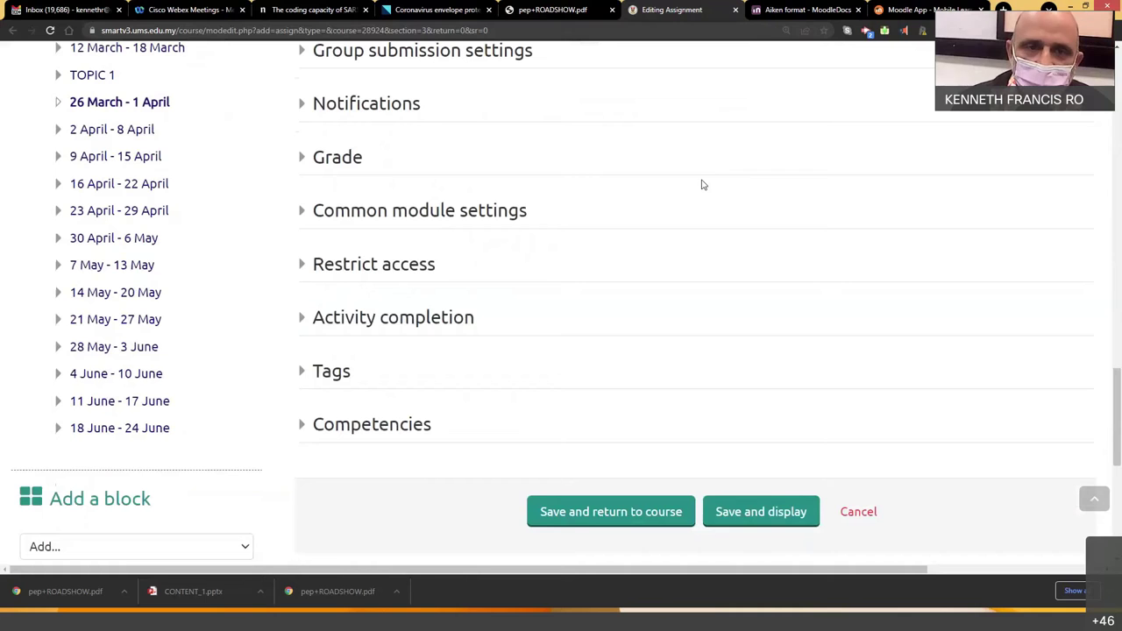
Expand the Common module settings and Restrict access sections.
click(480, 223)
scroll(426, 301, down, 2)
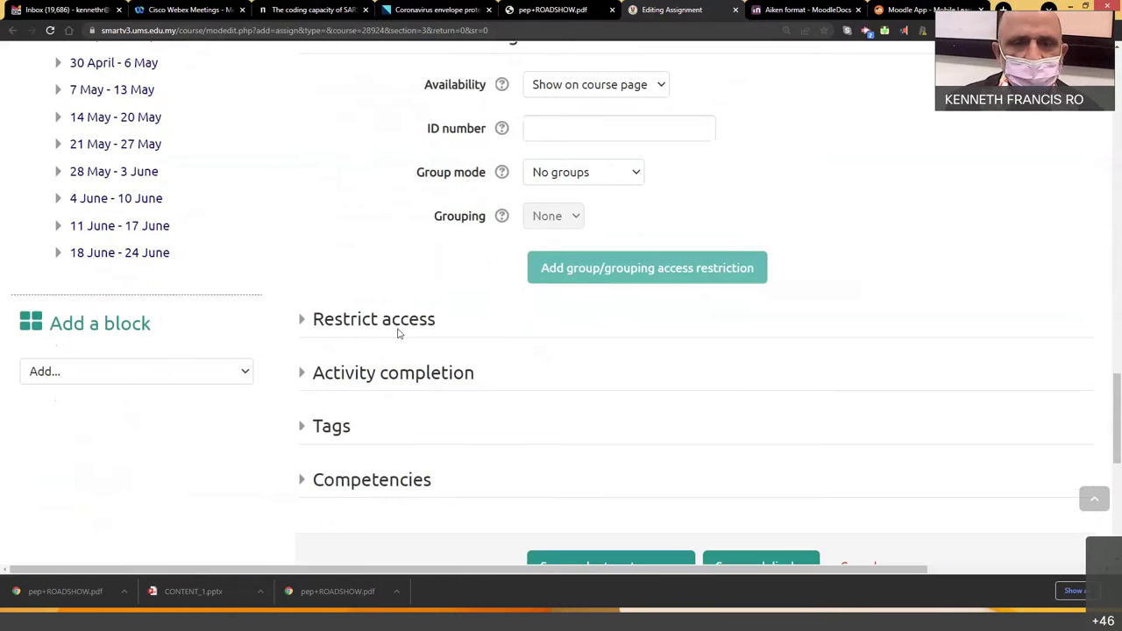
click(399, 329)
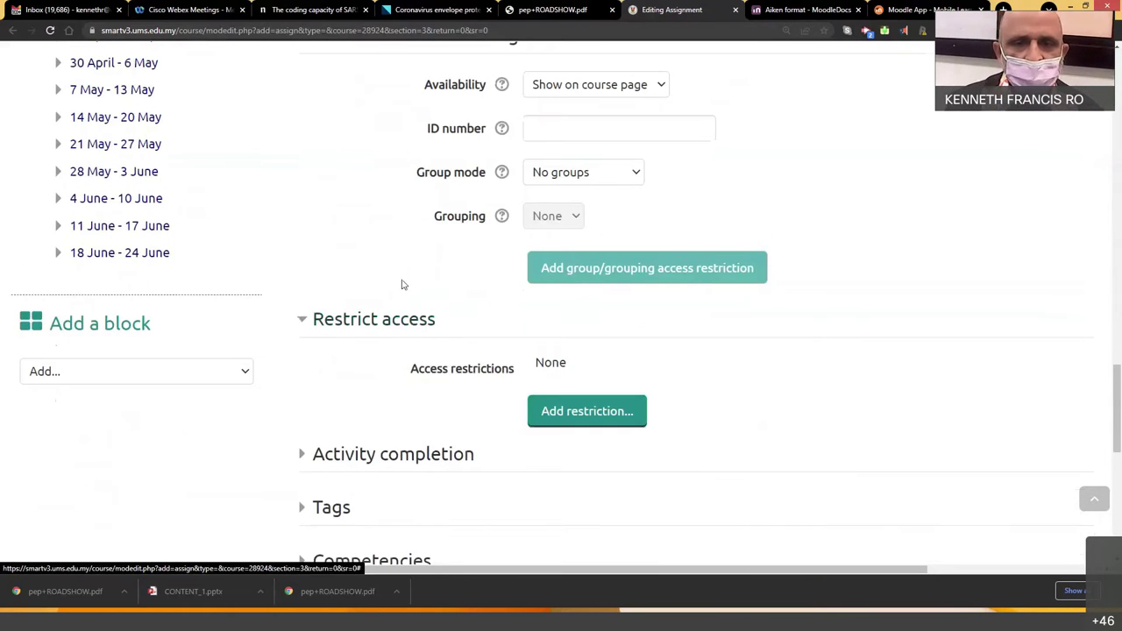
scroll(401, 283, down, 2)
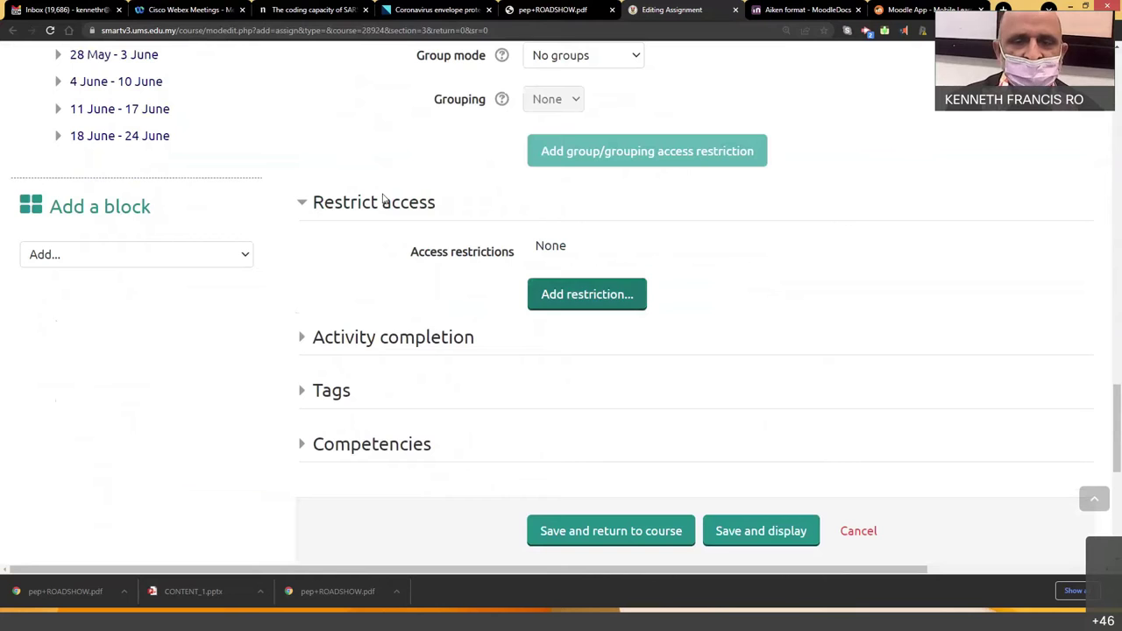
Add an Activity completion restriction requiring LECTURE 1 to be complete.
click(583, 298)
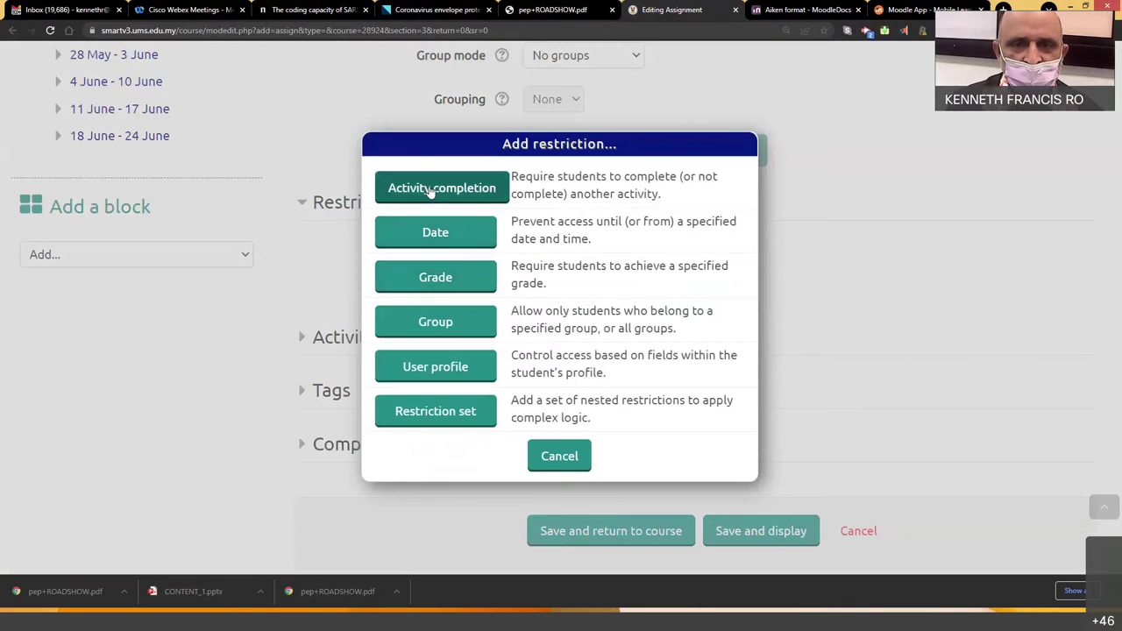
click(431, 188)
click(748, 298)
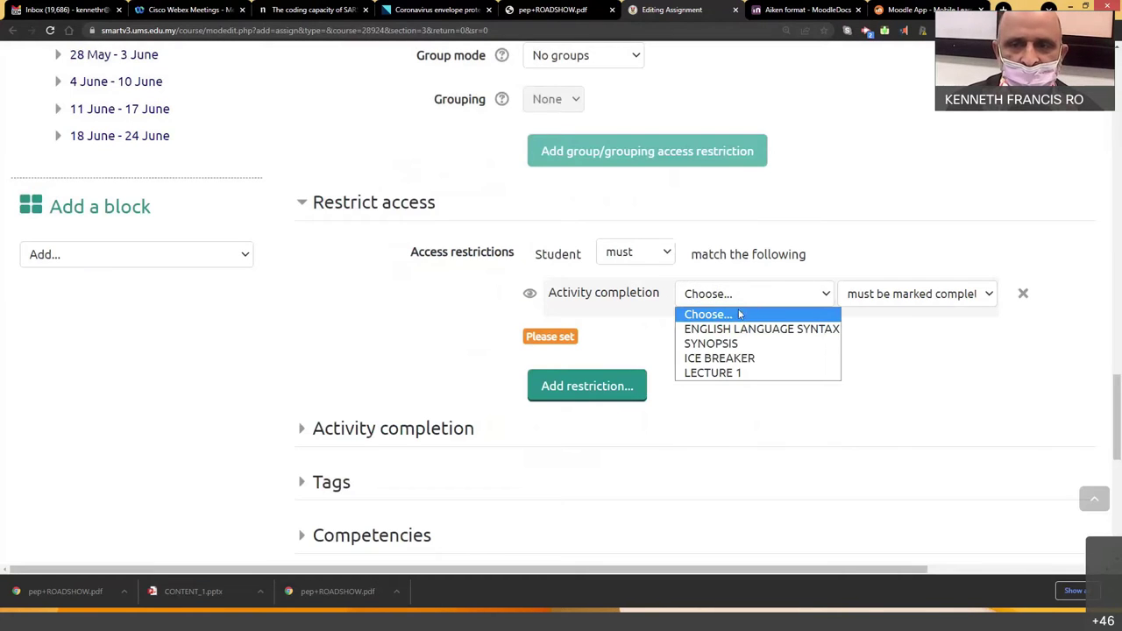
click(733, 377)
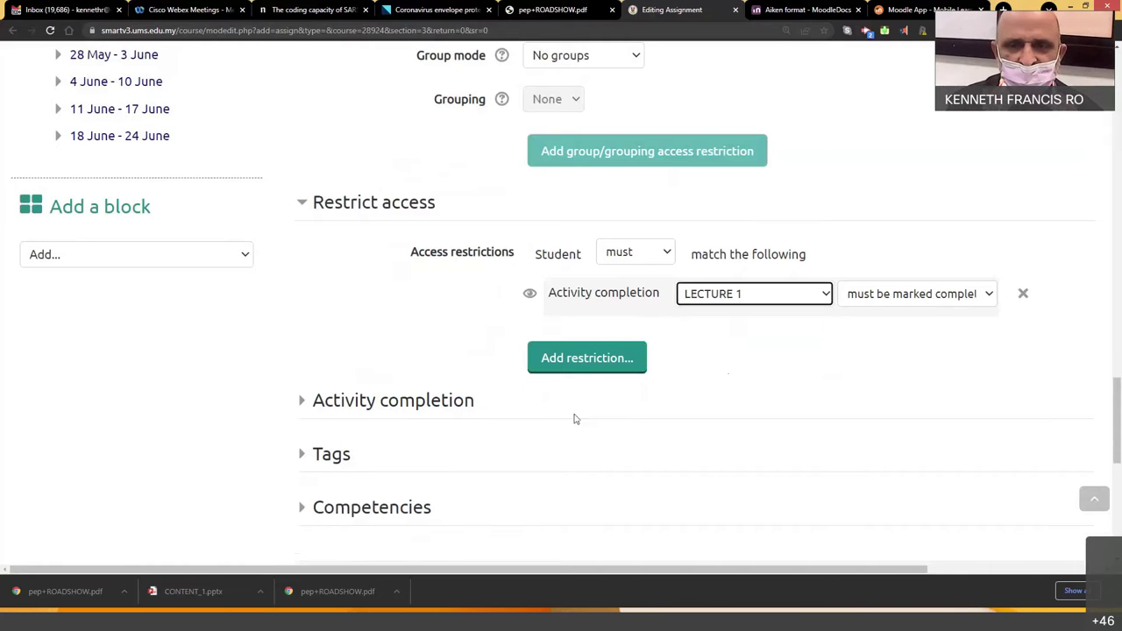
scroll(368, 338, up, 2)
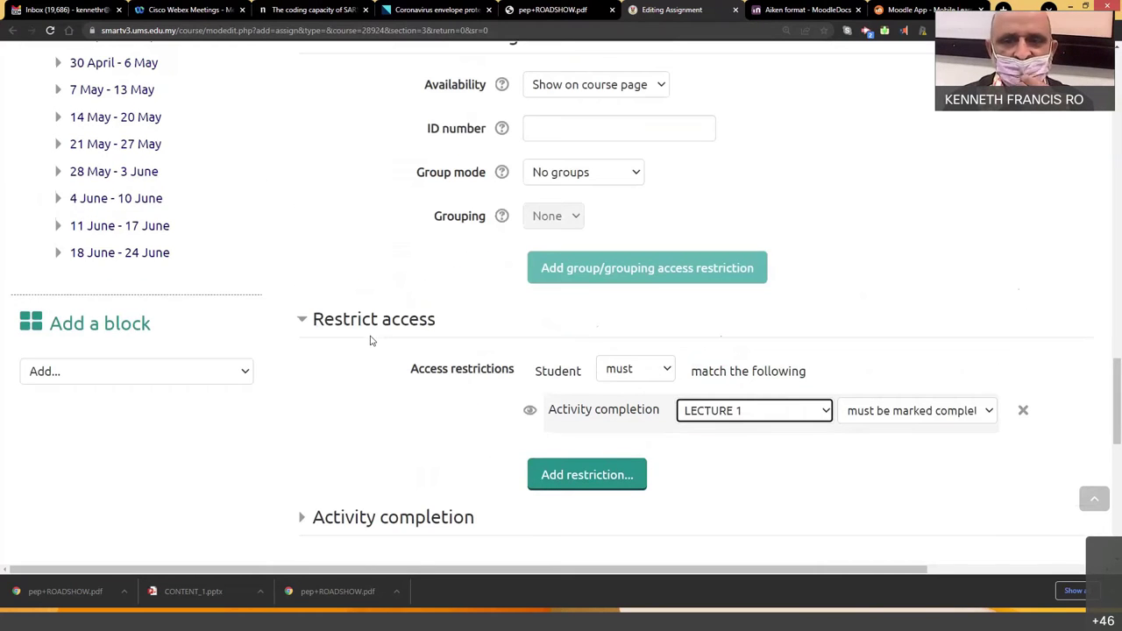
scroll(867, 313, up, 2)
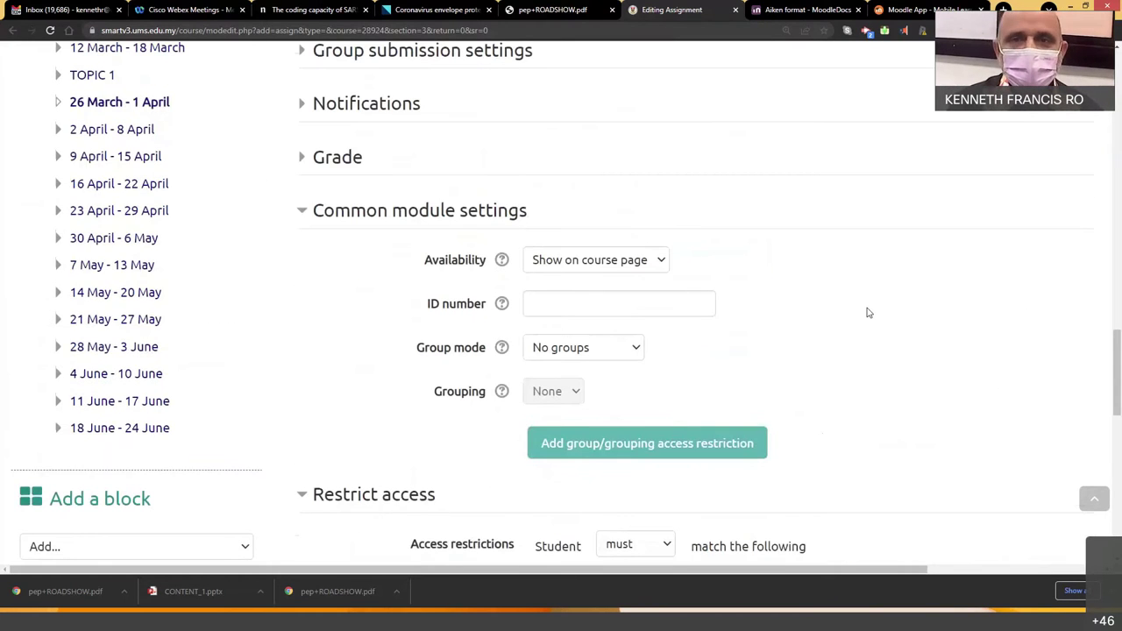
scroll(737, 469, down, 2)
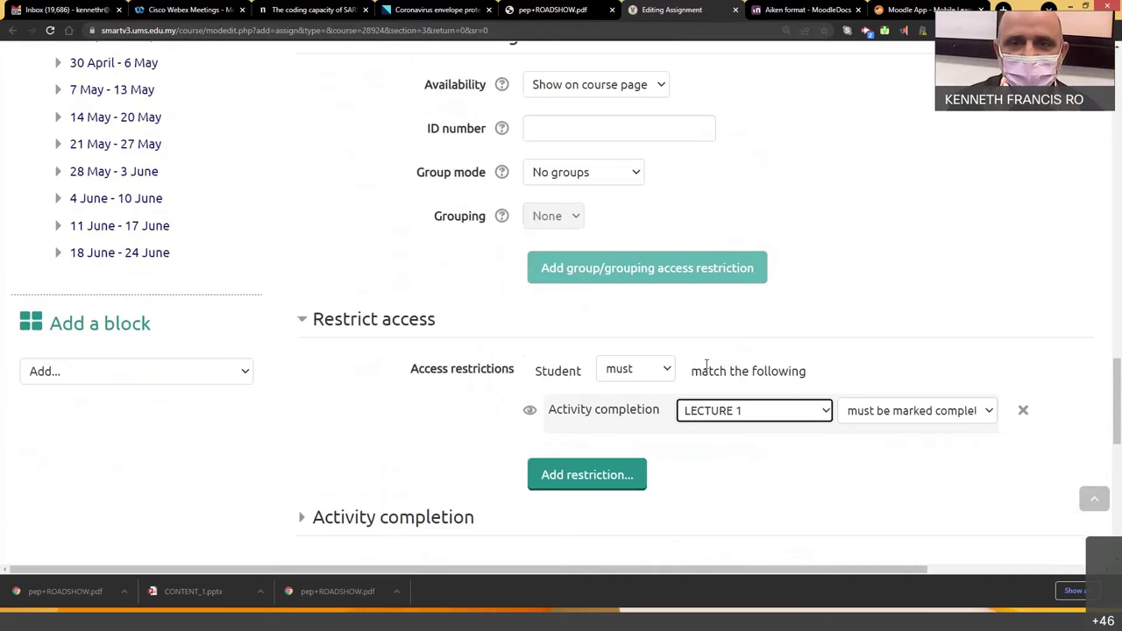
scroll(706, 365, up, 4)
scroll(702, 366, down, 3)
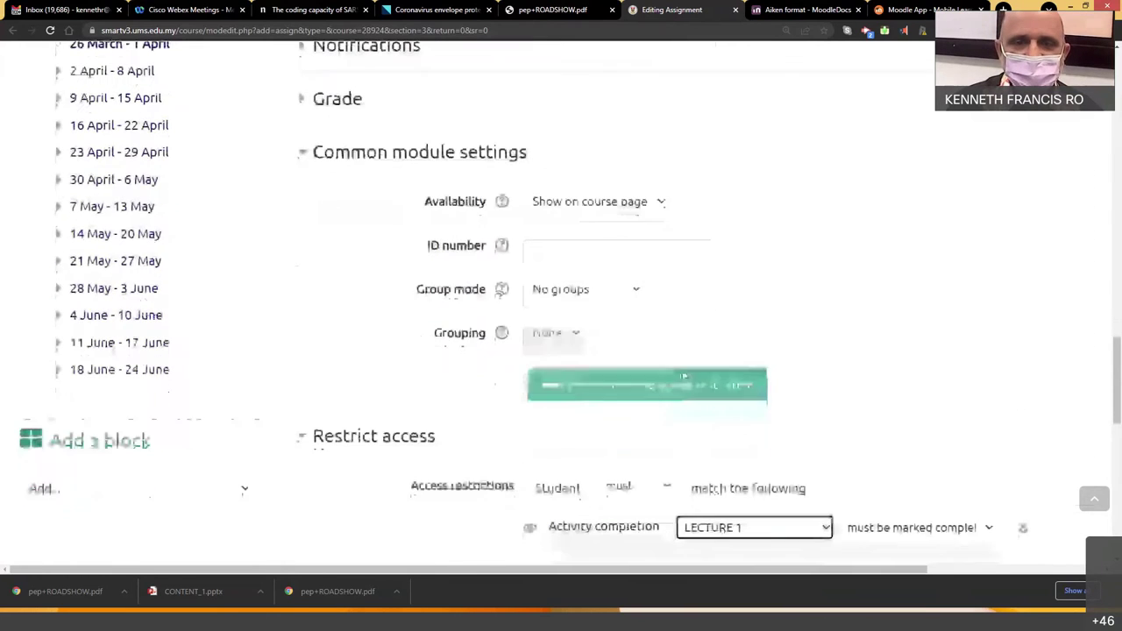
scroll(675, 363, up, 4)
scroll(653, 362, down, 3)
scroll(637, 361, down, 1)
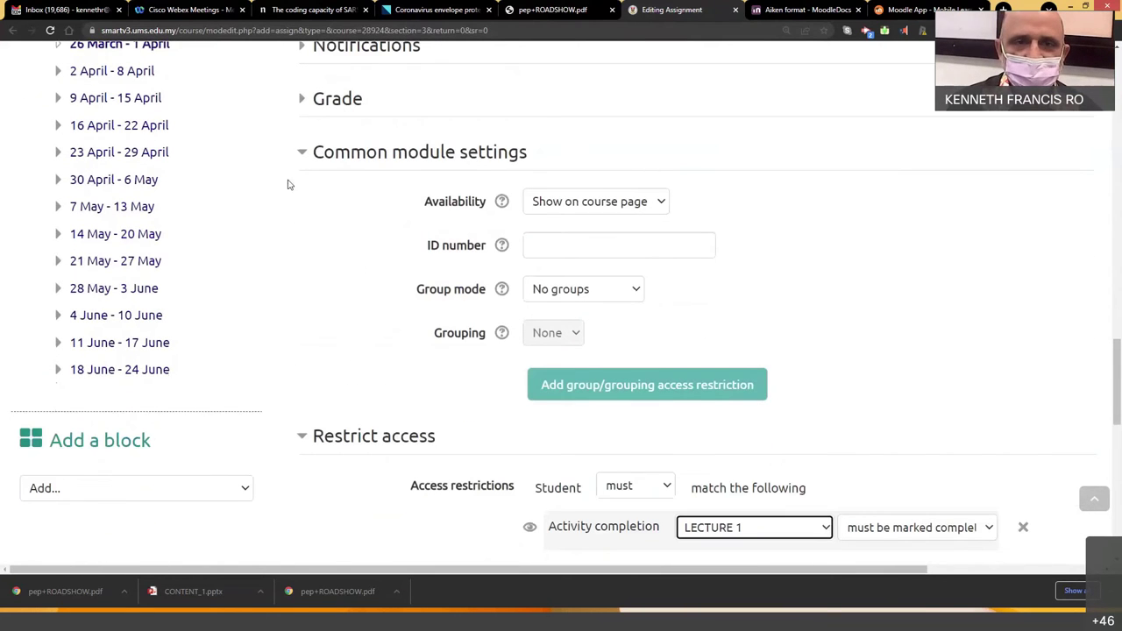
click(566, 293)
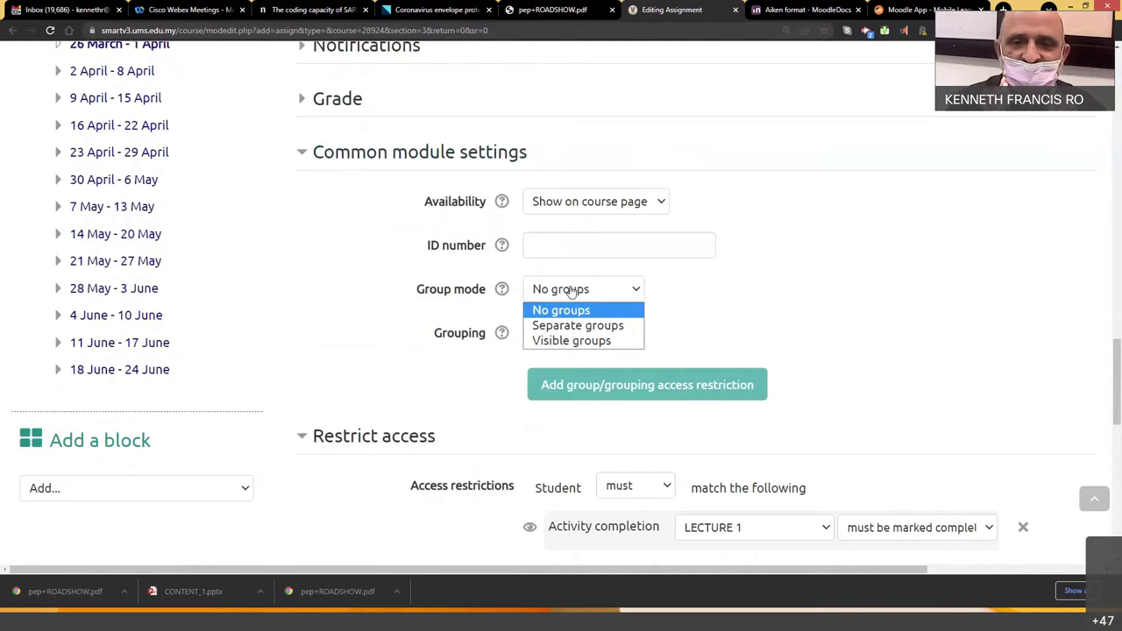
click(571, 291)
scroll(307, 237, up, 2)
scroll(307, 238, up, 6)
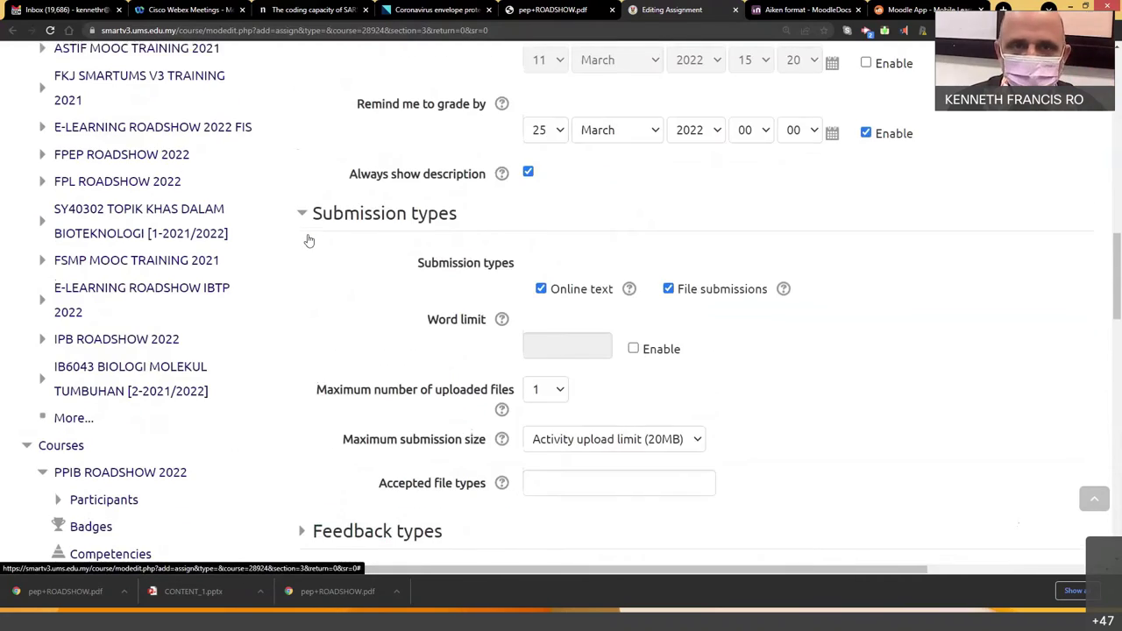
scroll(309, 240, up, 5)
scroll(311, 240, down, 1)
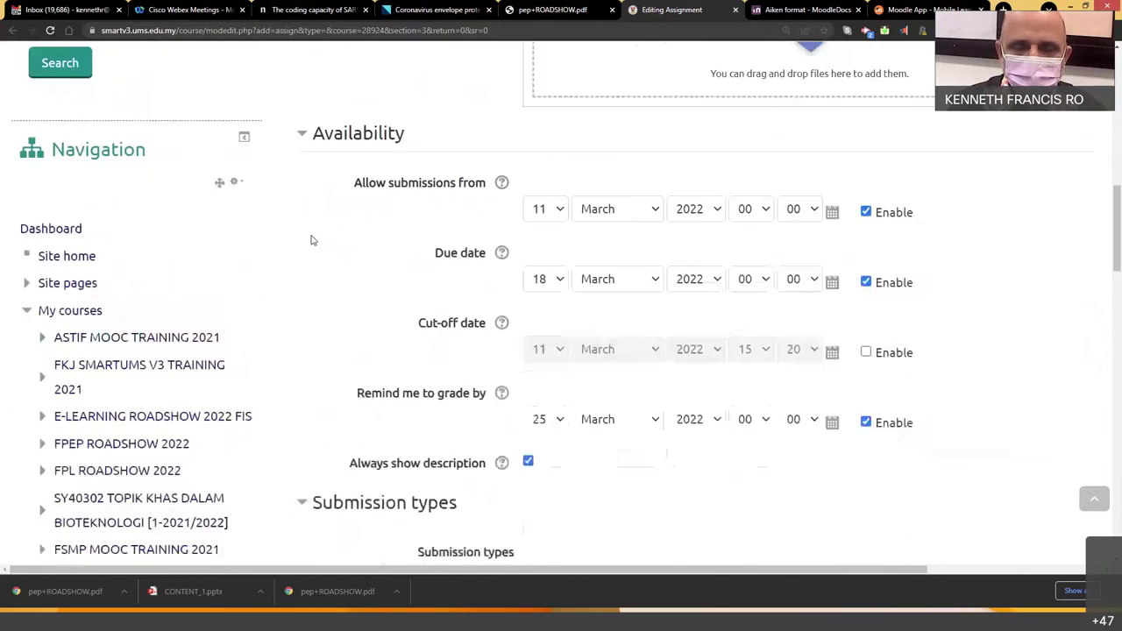
scroll(311, 239, down, 9)
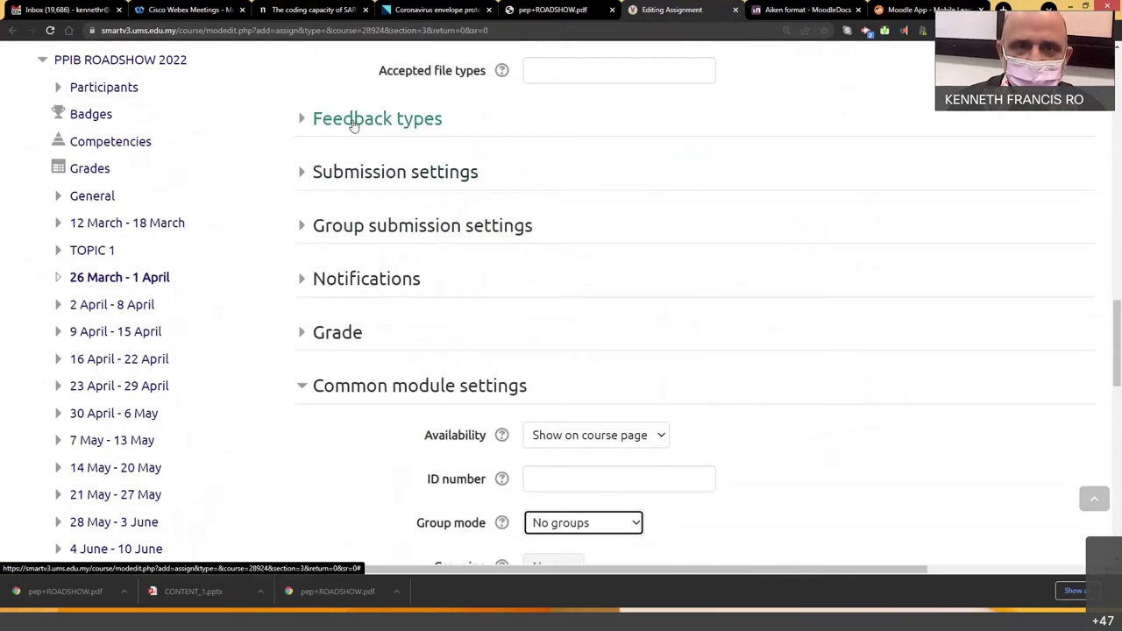
click(354, 121)
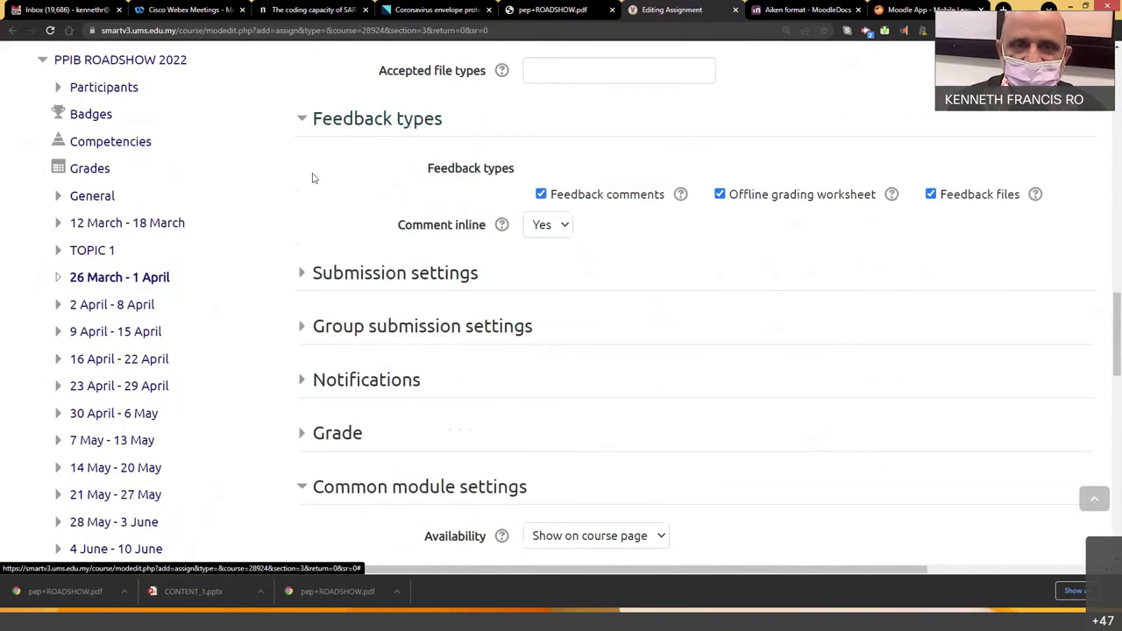
scroll(311, 178, down, 2)
click(338, 155)
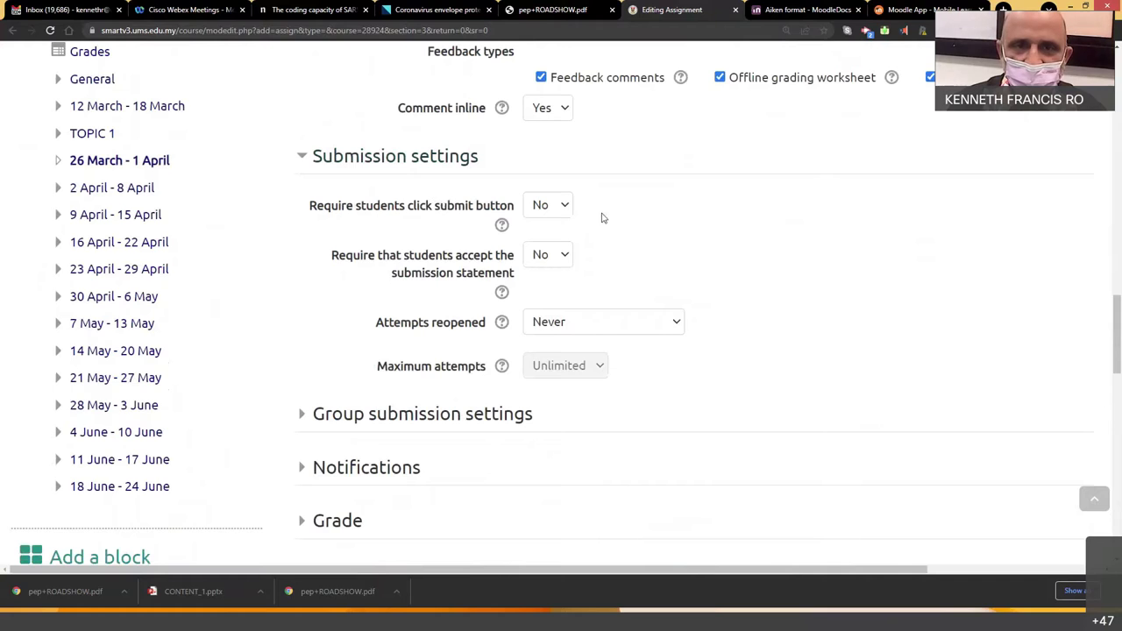
click(557, 207)
click(541, 241)
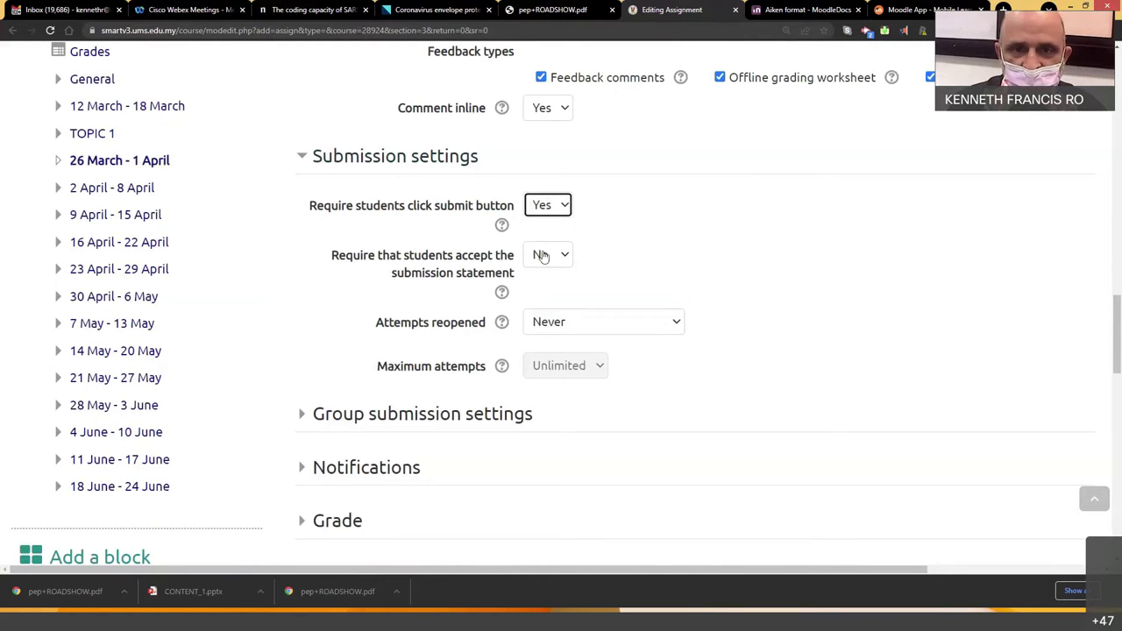
click(554, 256)
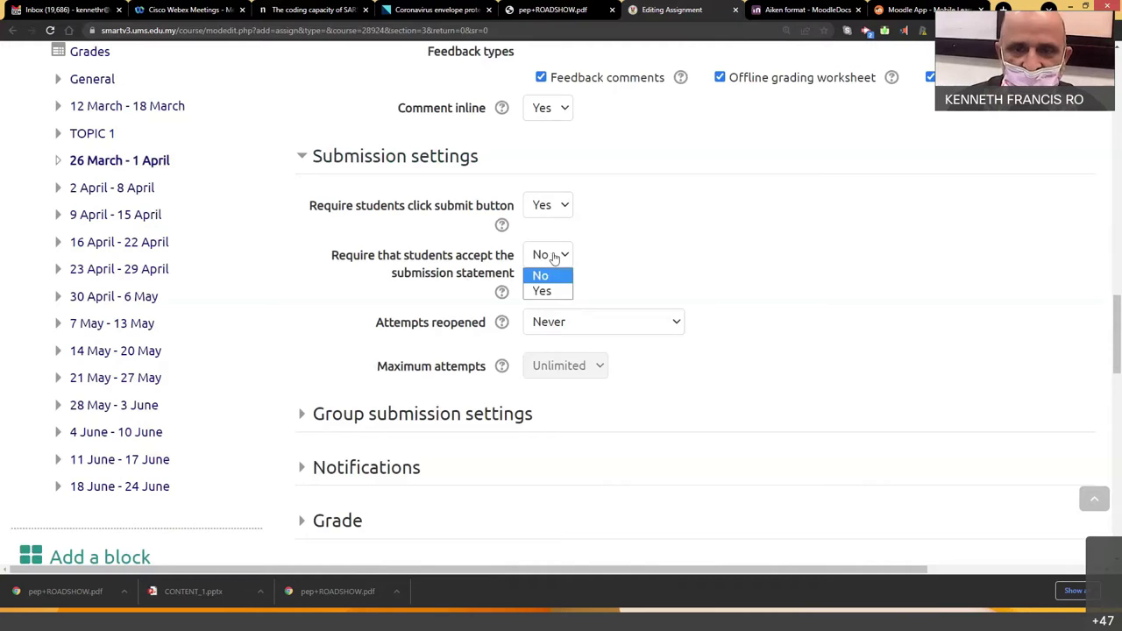
click(552, 293)
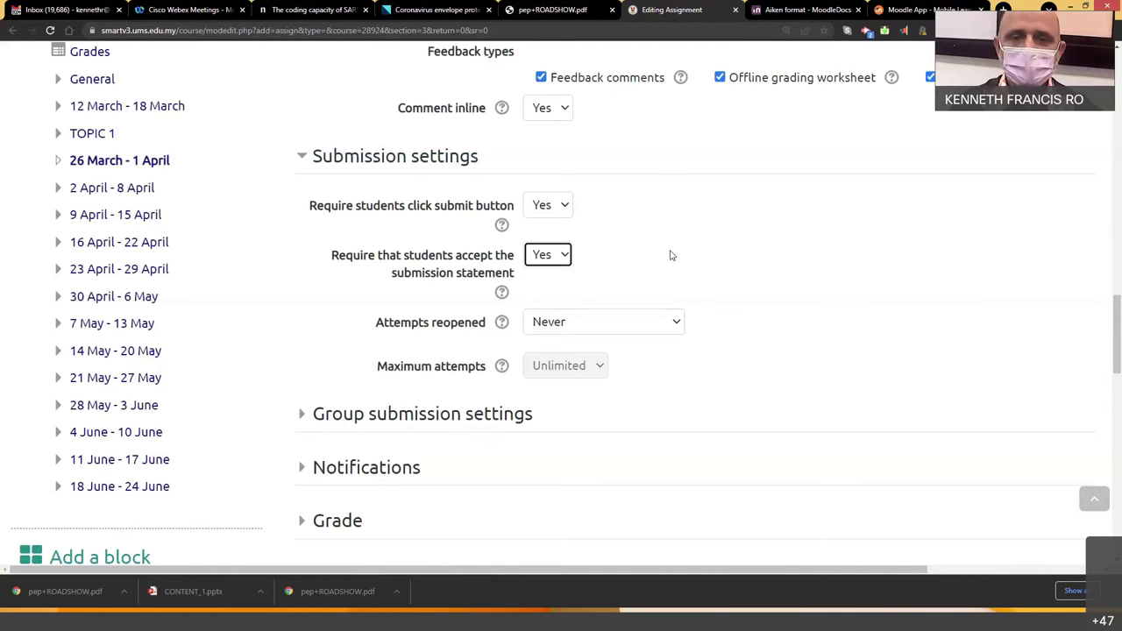
scroll(672, 254, down, 2)
click(635, 207)
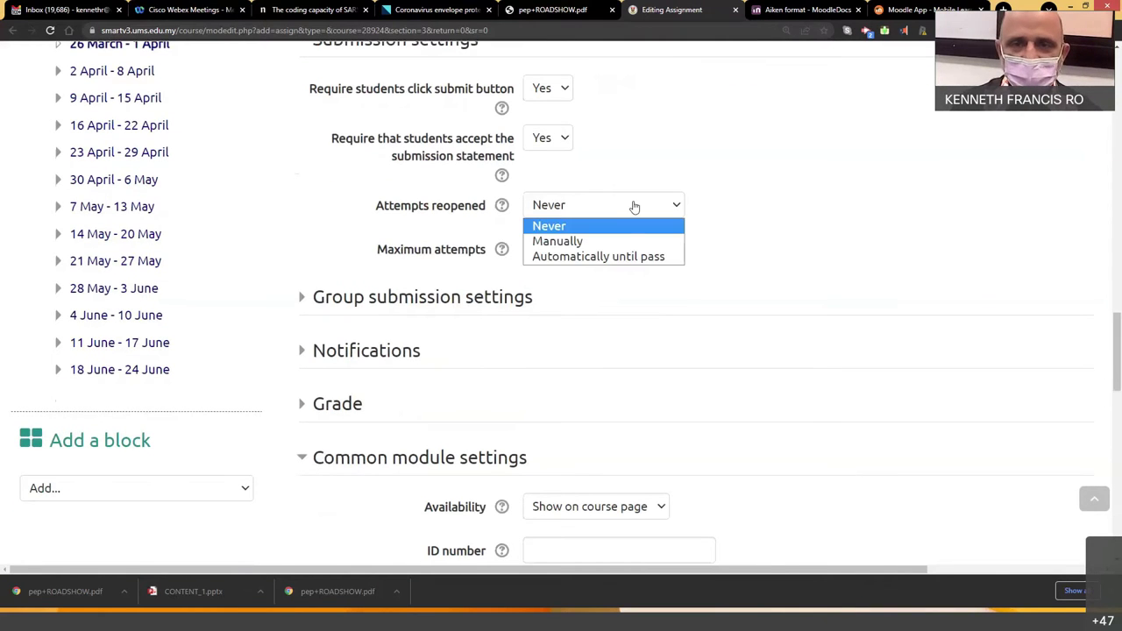
click(635, 207)
scroll(584, 238, down, 3)
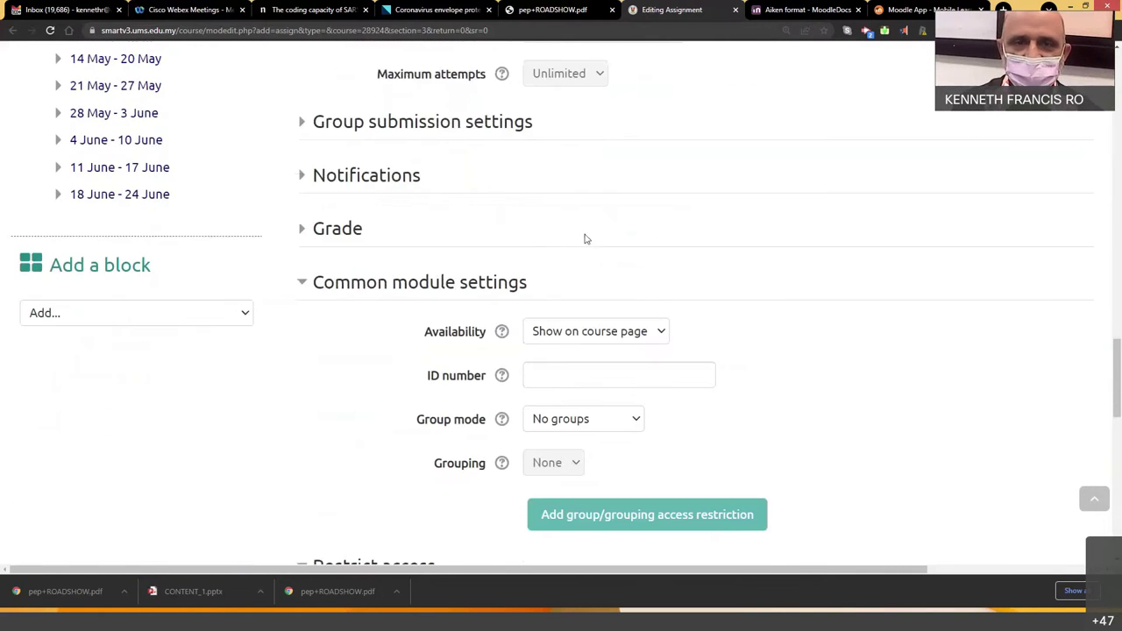
Expand Group submission settings and switch 'Students submit in groups' on, then back off.
click(506, 122)
click(564, 179)
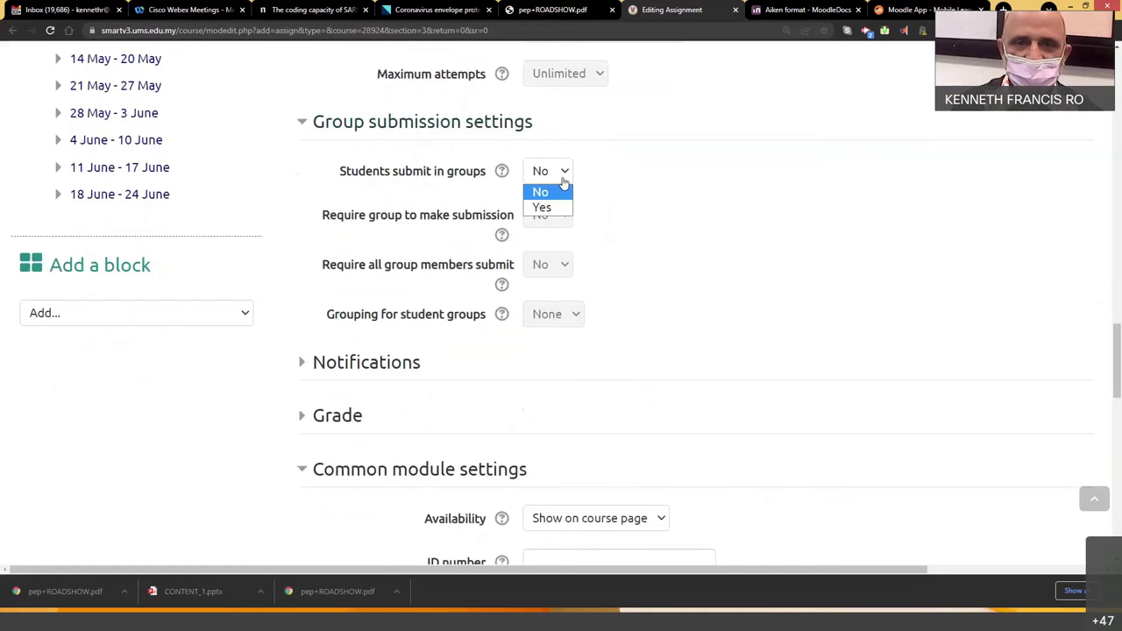
click(559, 207)
click(559, 220)
click(553, 223)
click(551, 173)
click(554, 193)
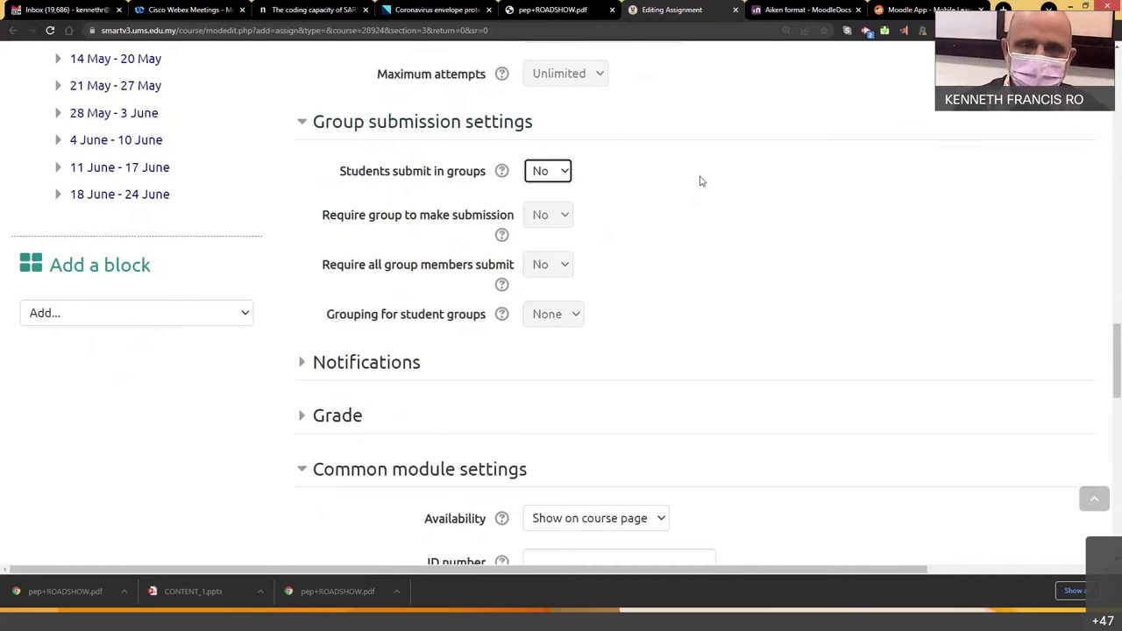
Try group submission required, all-members No and grouping None, then turn group submission off.
click(554, 179)
click(541, 207)
click(555, 219)
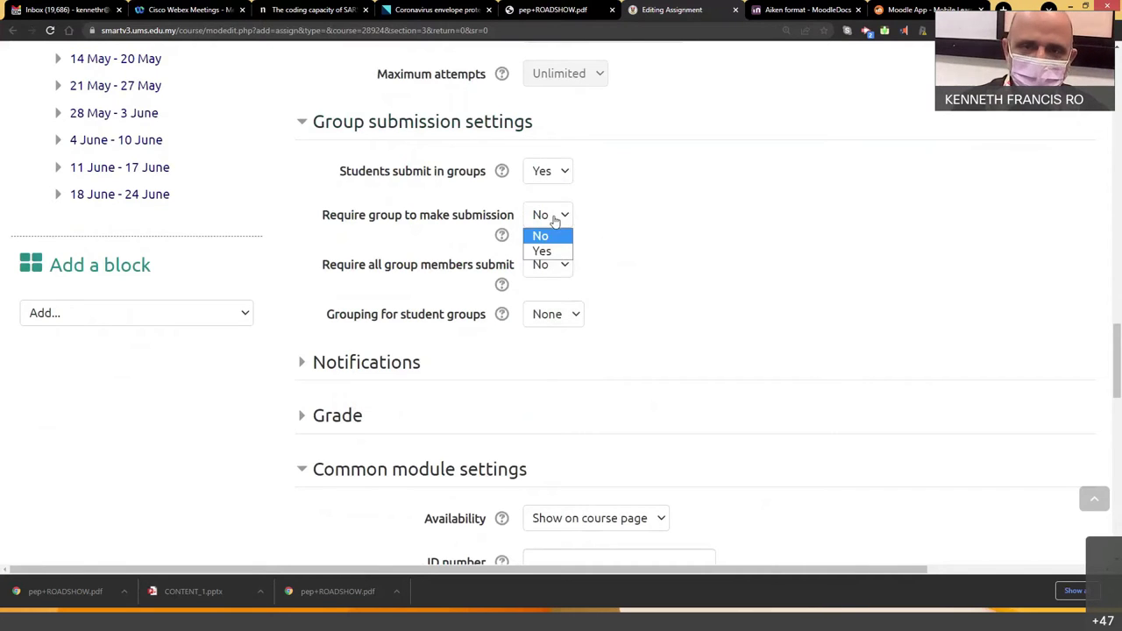
click(542, 251)
click(551, 266)
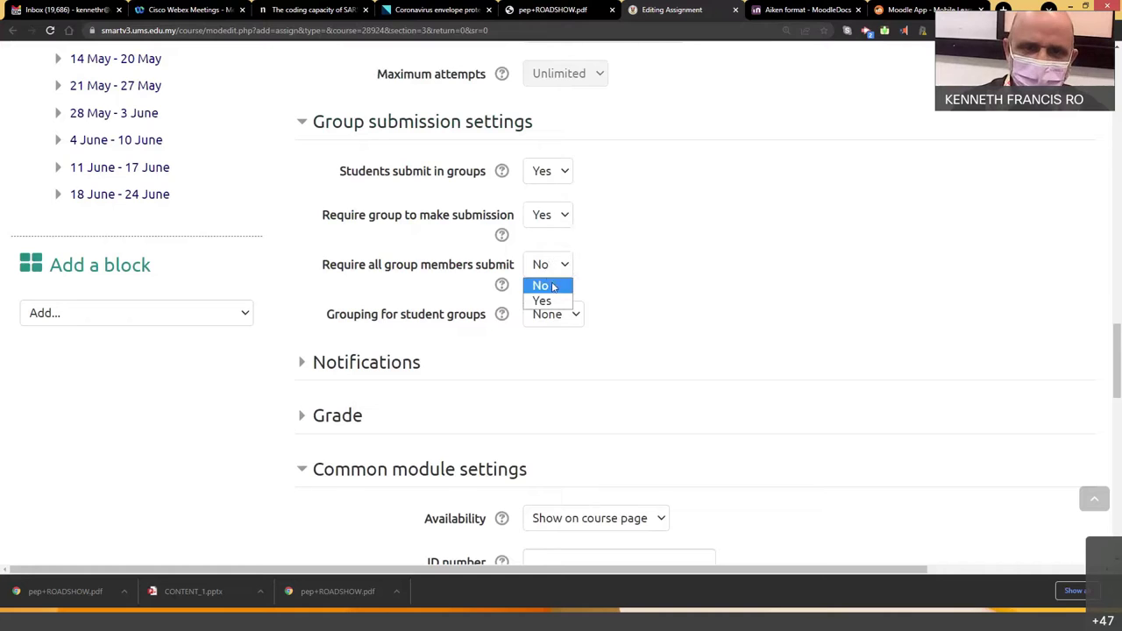
click(551, 286)
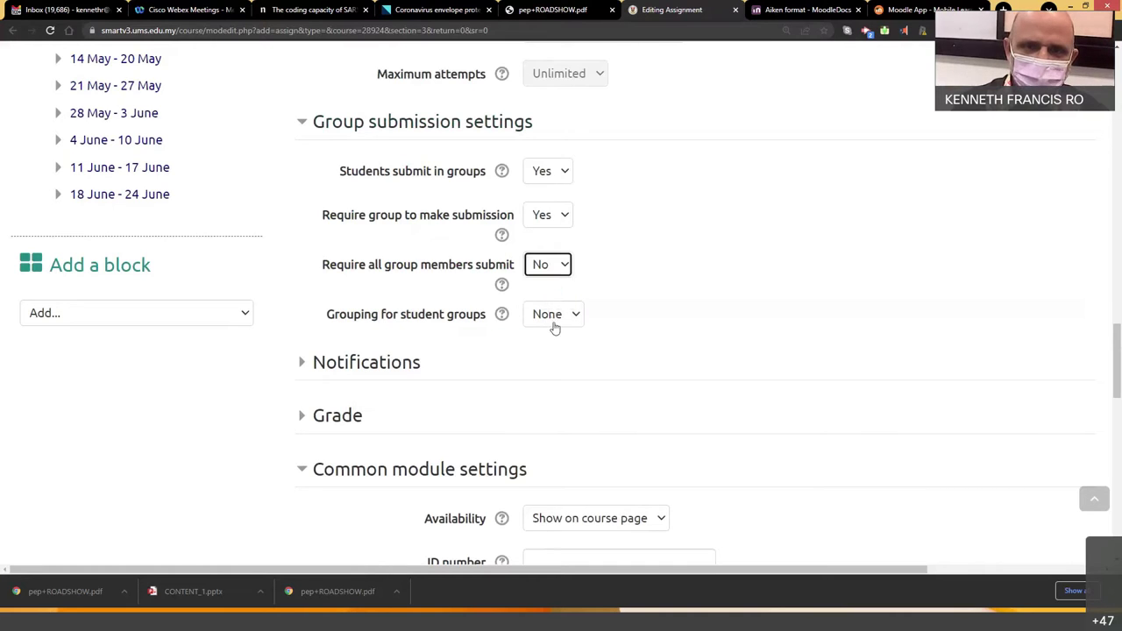
click(555, 318)
click(551, 333)
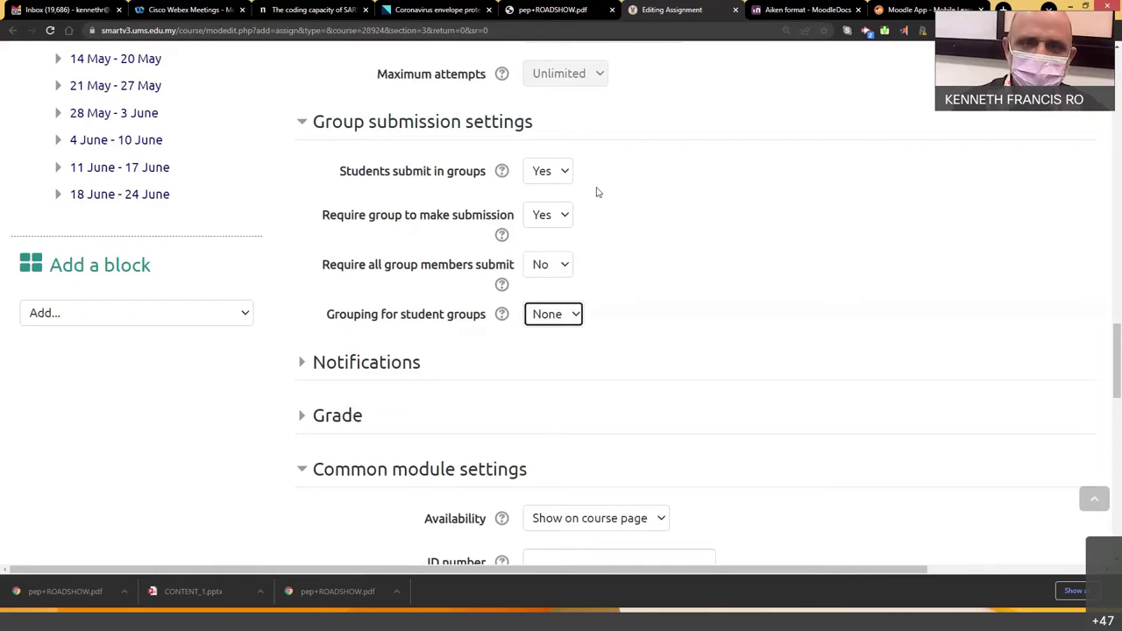
click(552, 172)
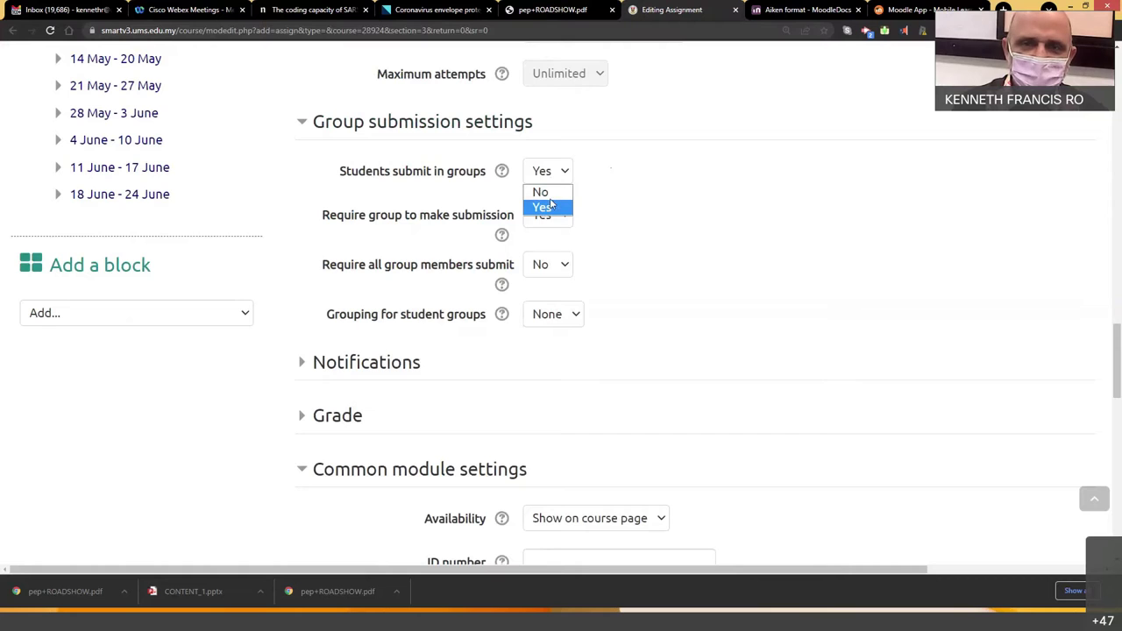
click(549, 191)
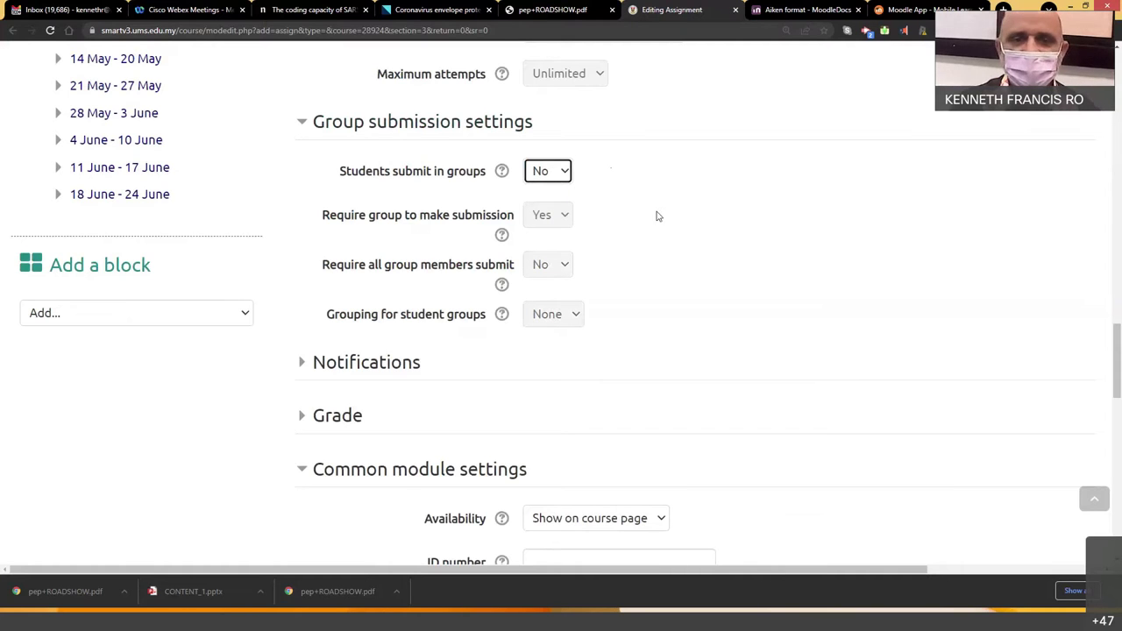
Expand the Grade section, showing Point type and maximum grade 100.
scroll(652, 226, down, 1)
scroll(652, 226, down, 2)
scroll(652, 226, down, 1)
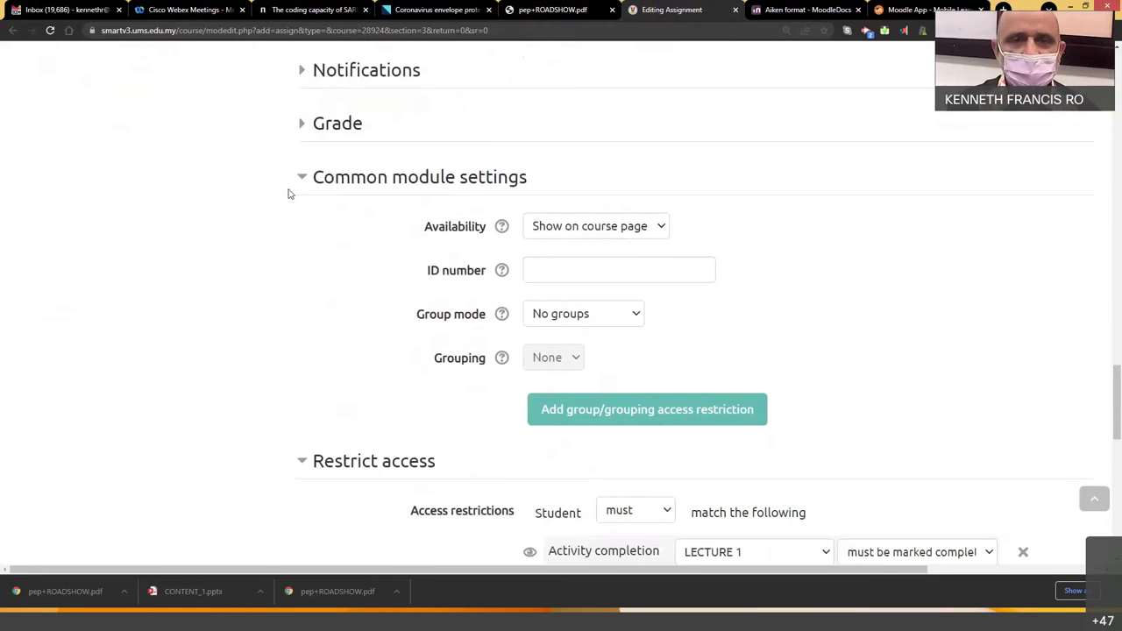
click(337, 129)
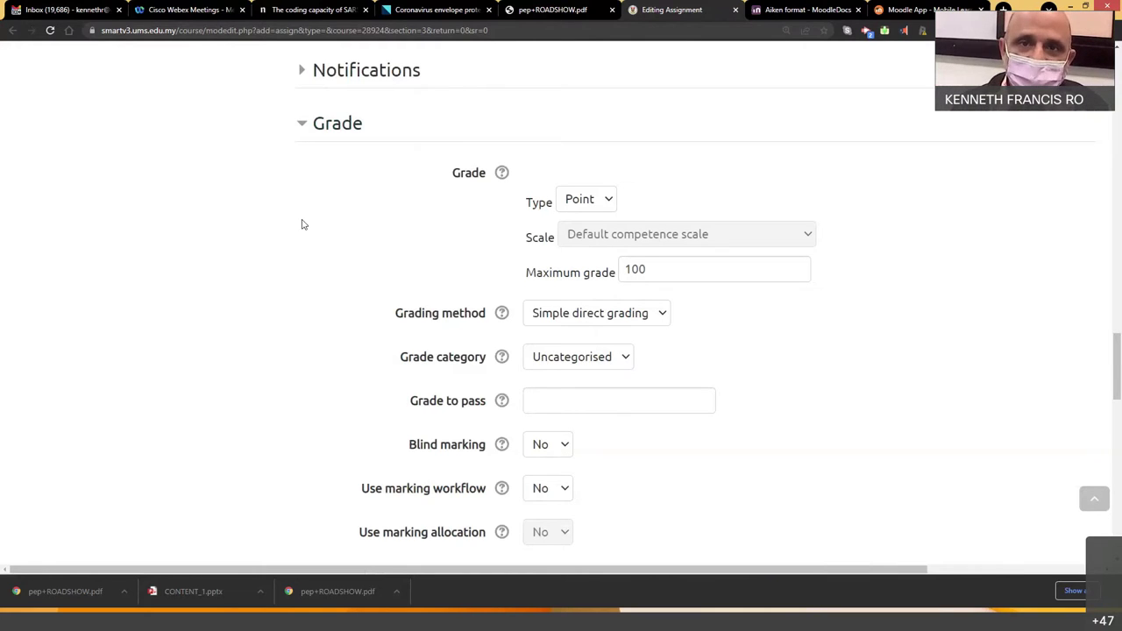
Keep grade type Point and change the maximum grade from 100 to 30.
click(587, 204)
click(586, 204)
double_click(648, 270)
text(20)
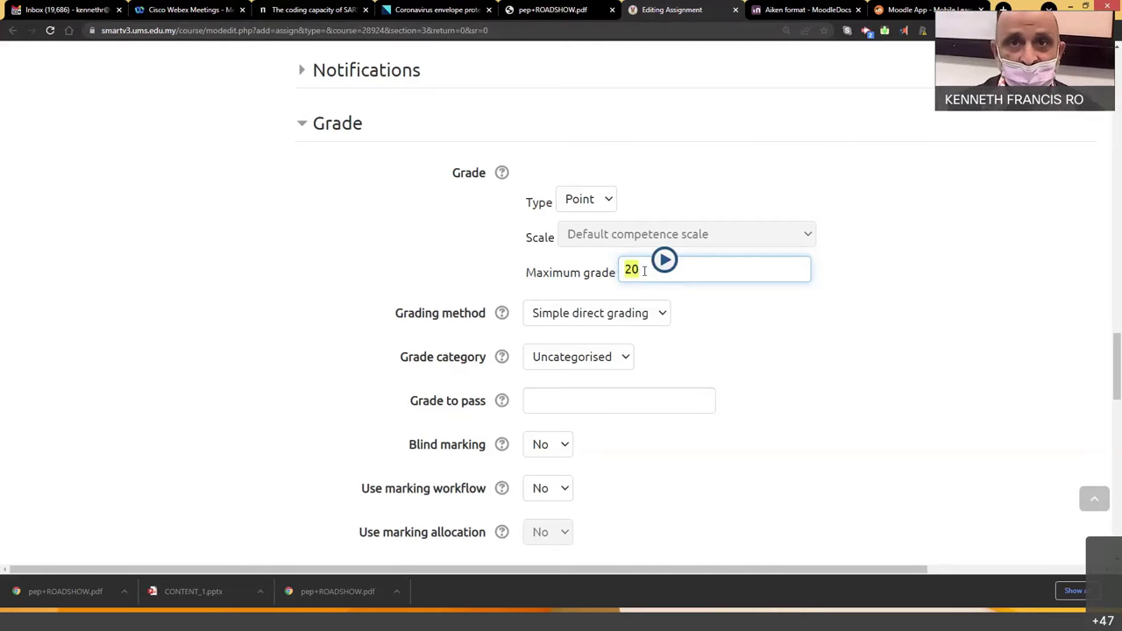
click(641, 269)
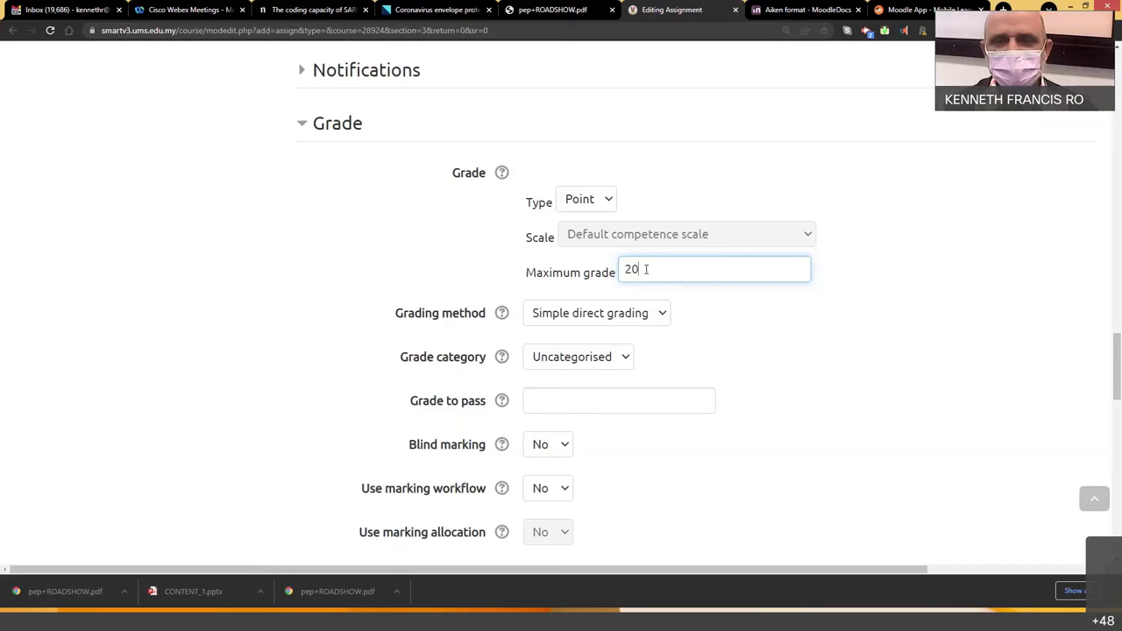
double_click(631, 272)
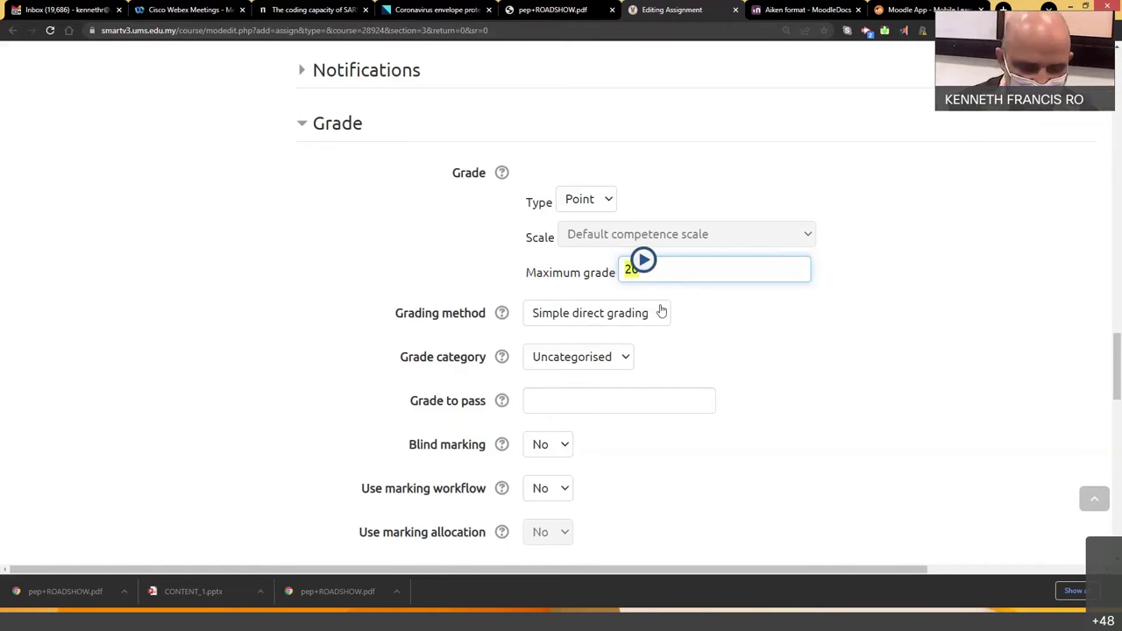
text(30)
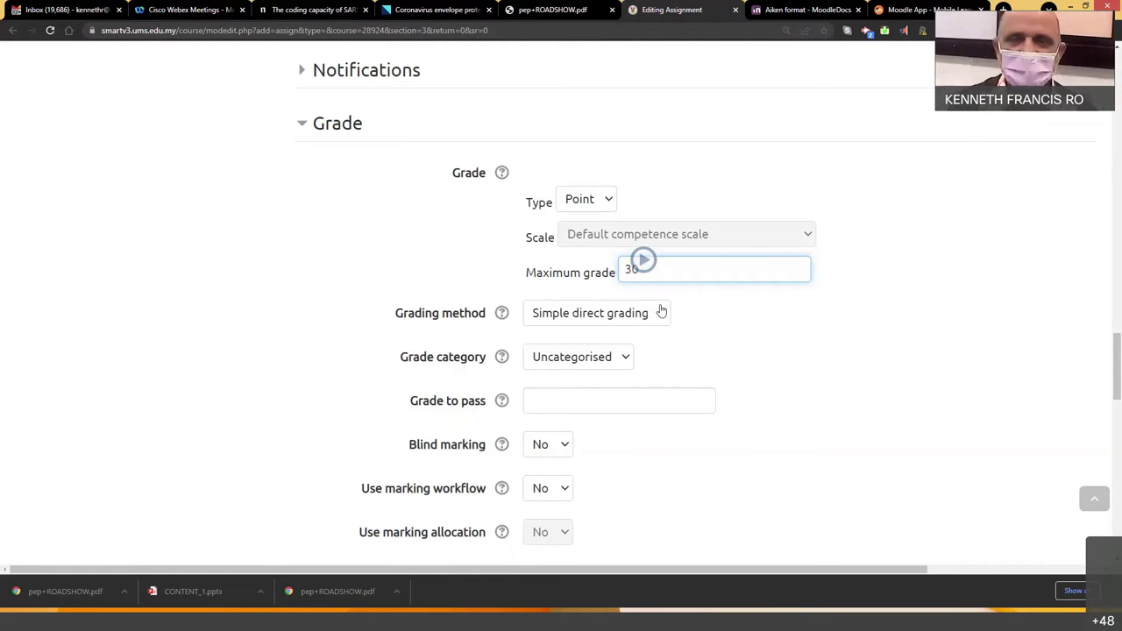
scroll(669, 313, down, 10)
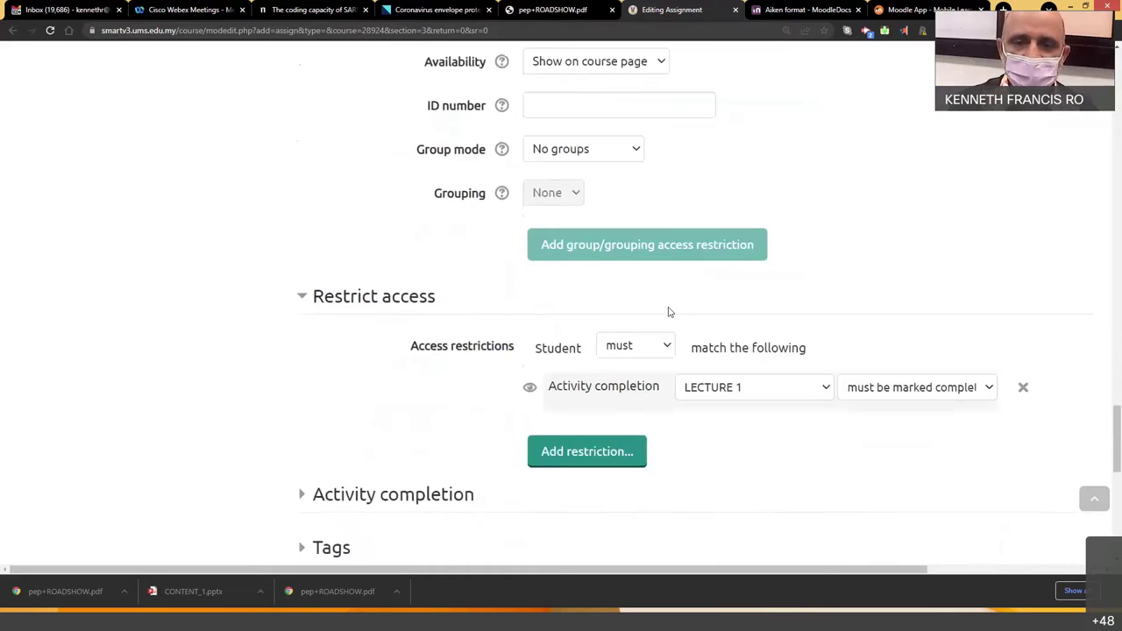
scroll(666, 312, down, 2)
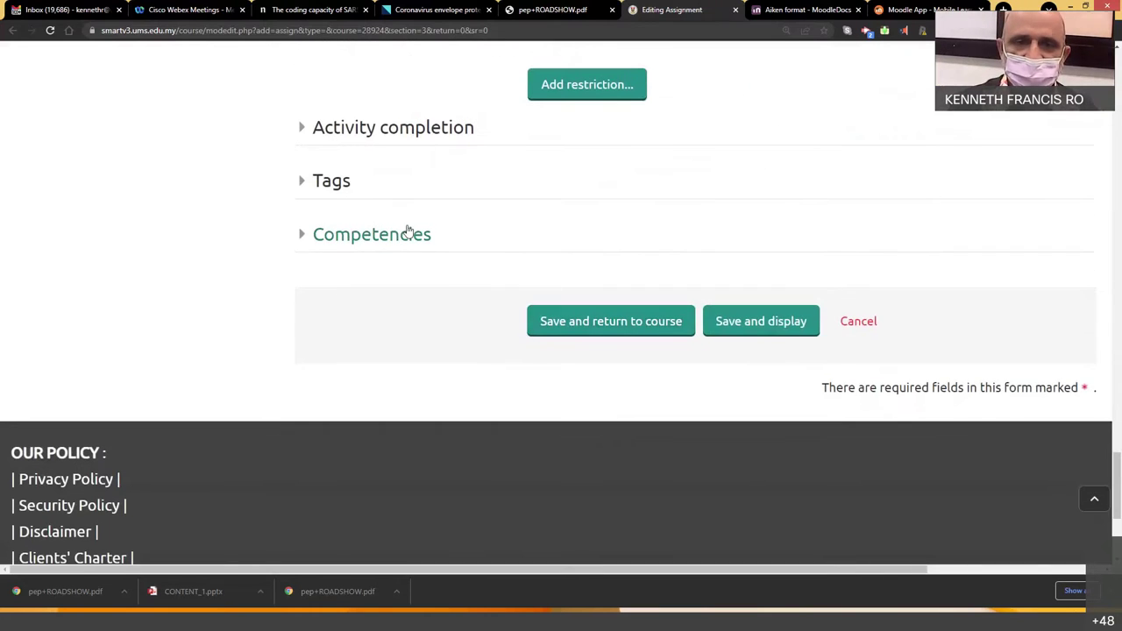
Save and display ASSIGNMENT1, then return to the PPIB ROADSHOW 2022 course page.
click(741, 324)
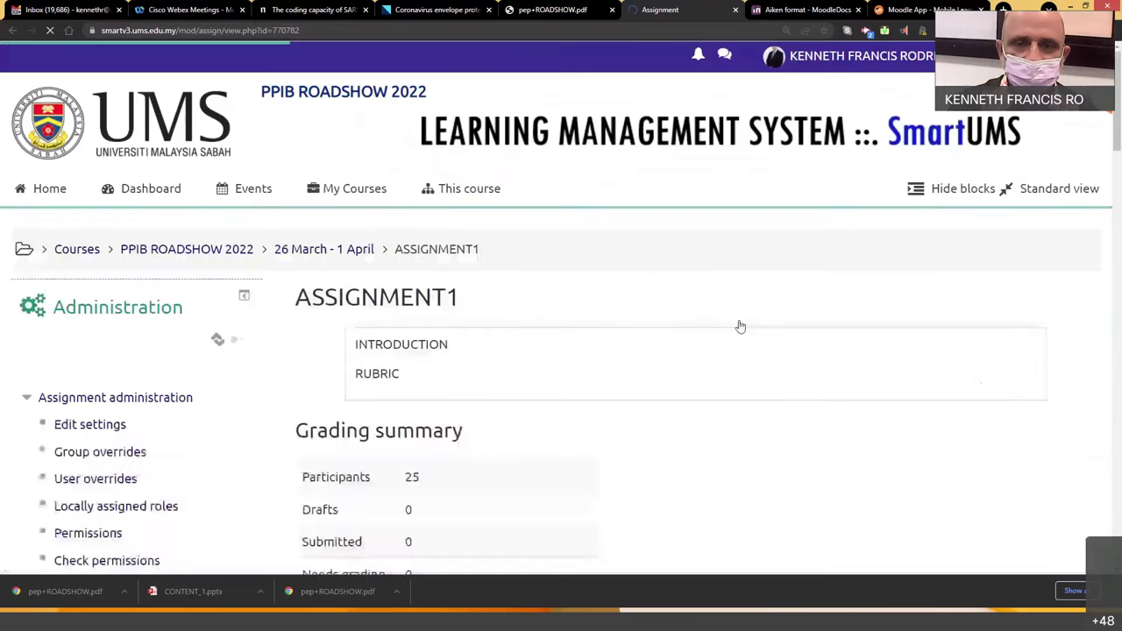
click(208, 252)
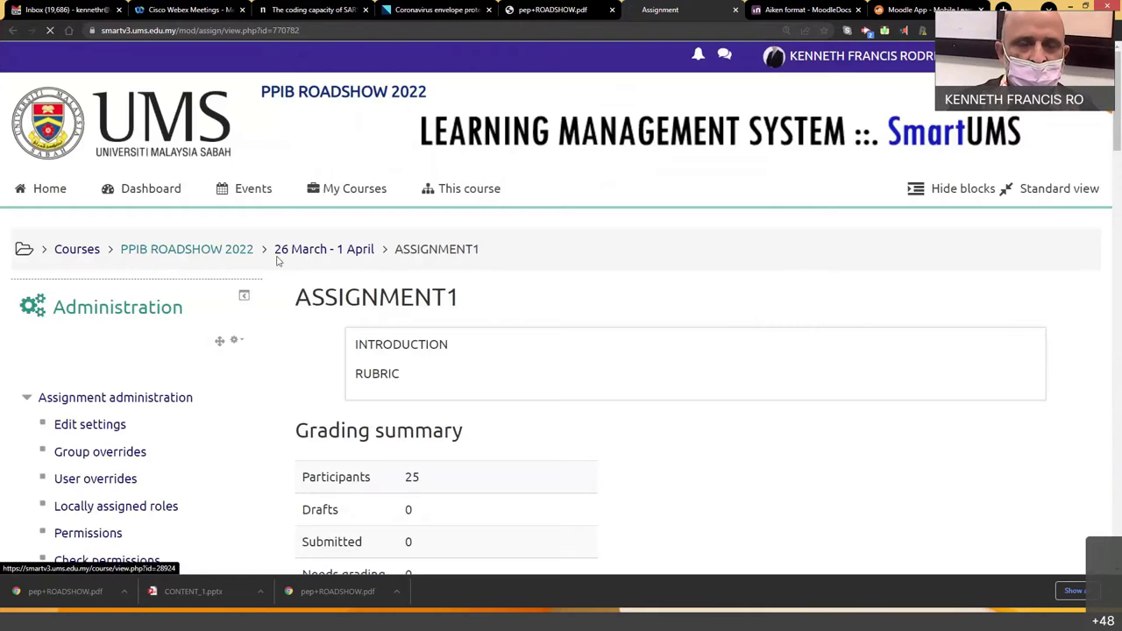
scroll(352, 270, down, 5)
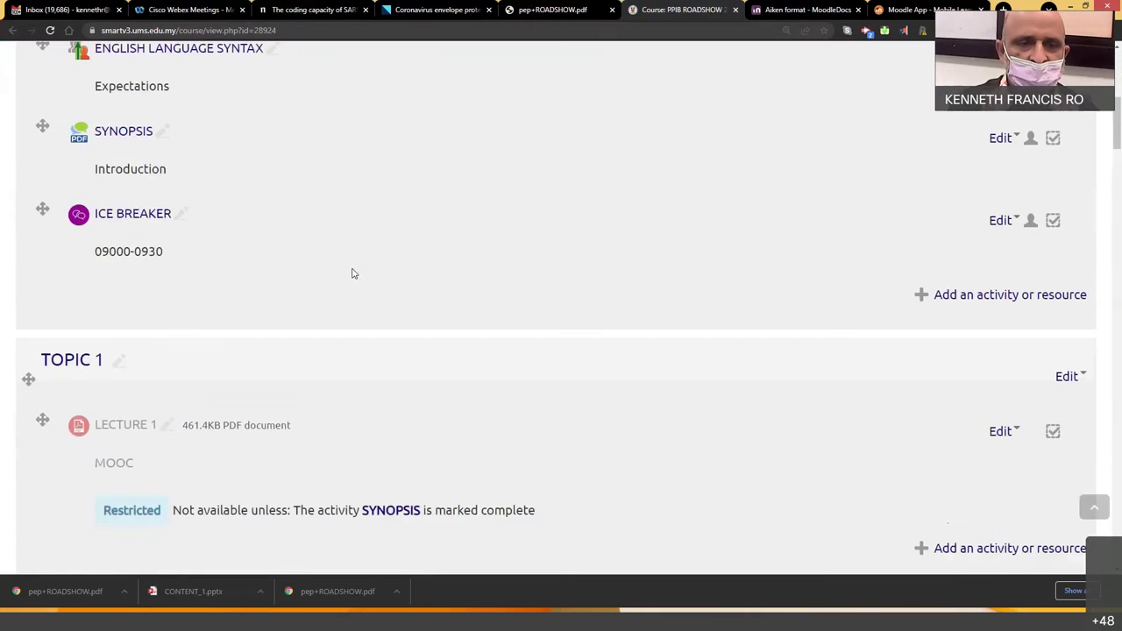
scroll(352, 272, down, 3)
scroll(352, 273, down, 1)
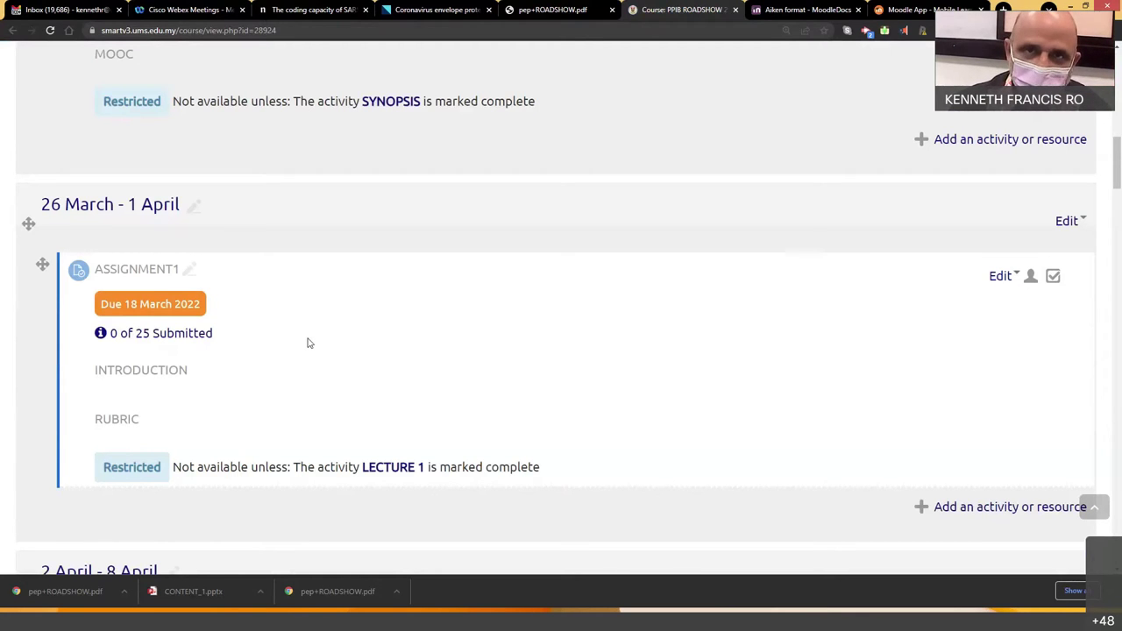
scroll(309, 343, down, 2)
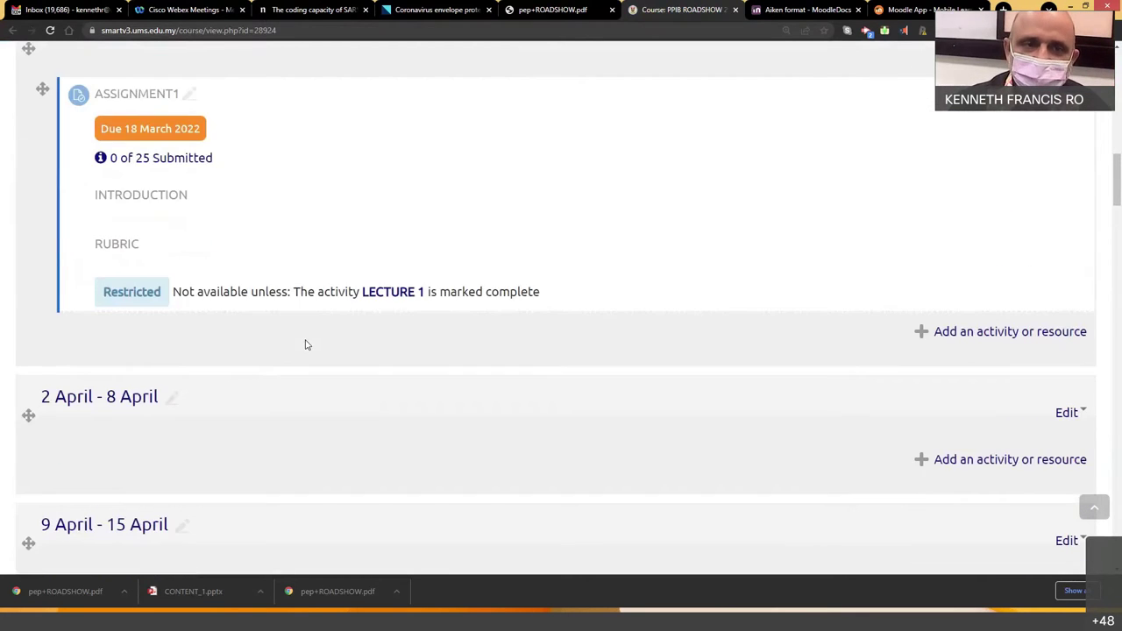
scroll(308, 345, up, 10)
scroll(307, 345, up, 1)
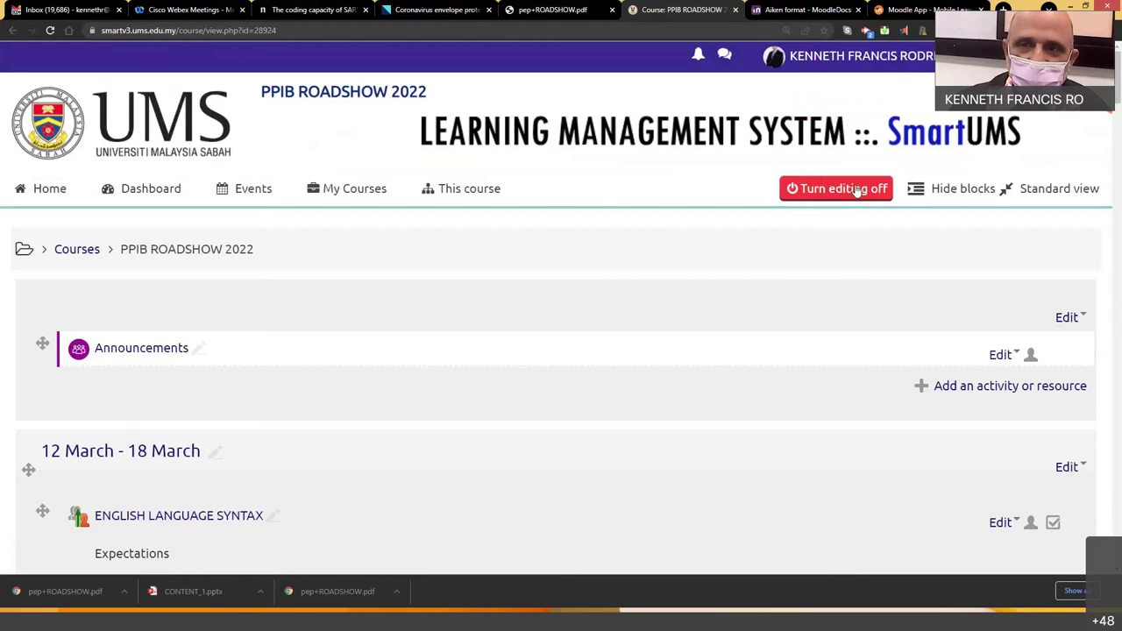
Turn editing off on the PPIB ROADSHOW 2022 course page and look over its sections.
click(855, 191)
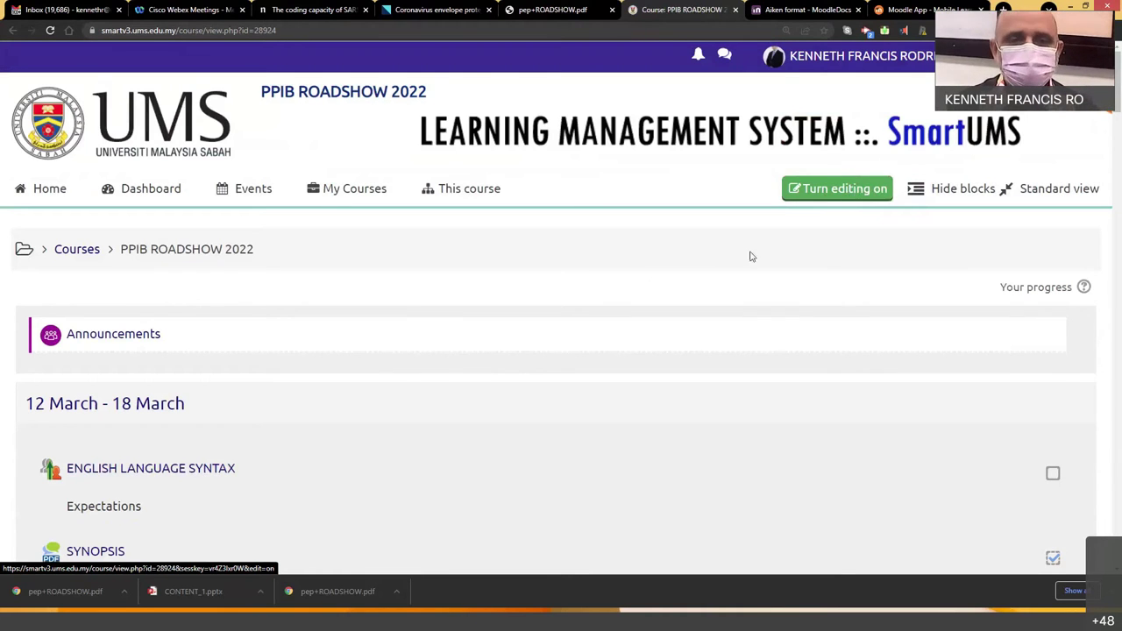
scroll(620, 277, down, 5)
scroll(620, 277, down, 6)
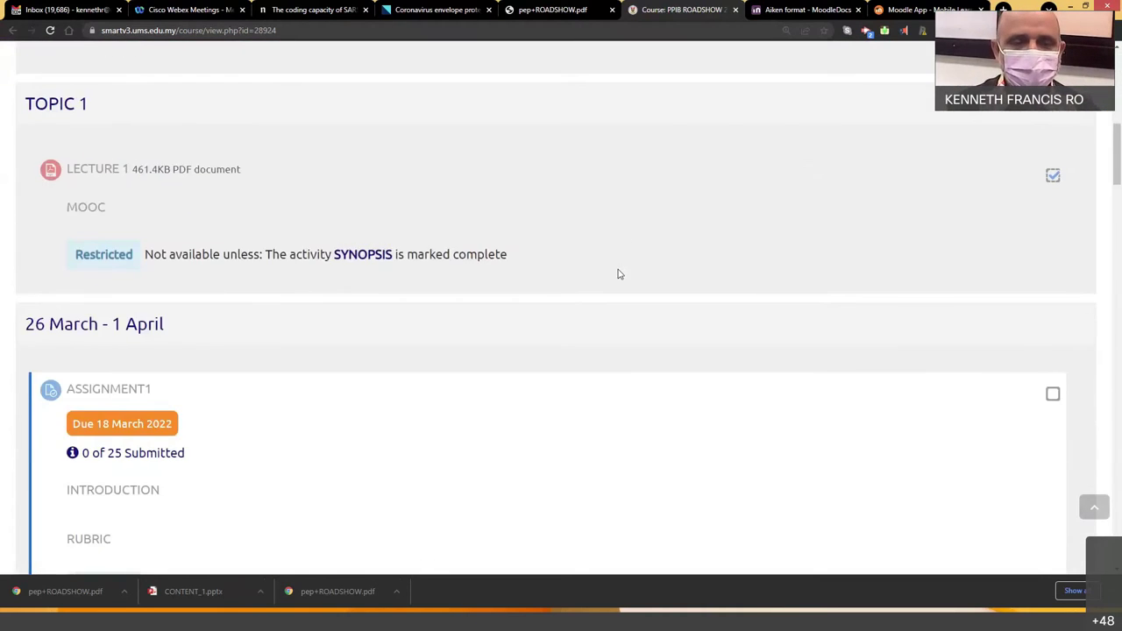
scroll(618, 273, up, 4)
scroll(617, 273, up, 7)
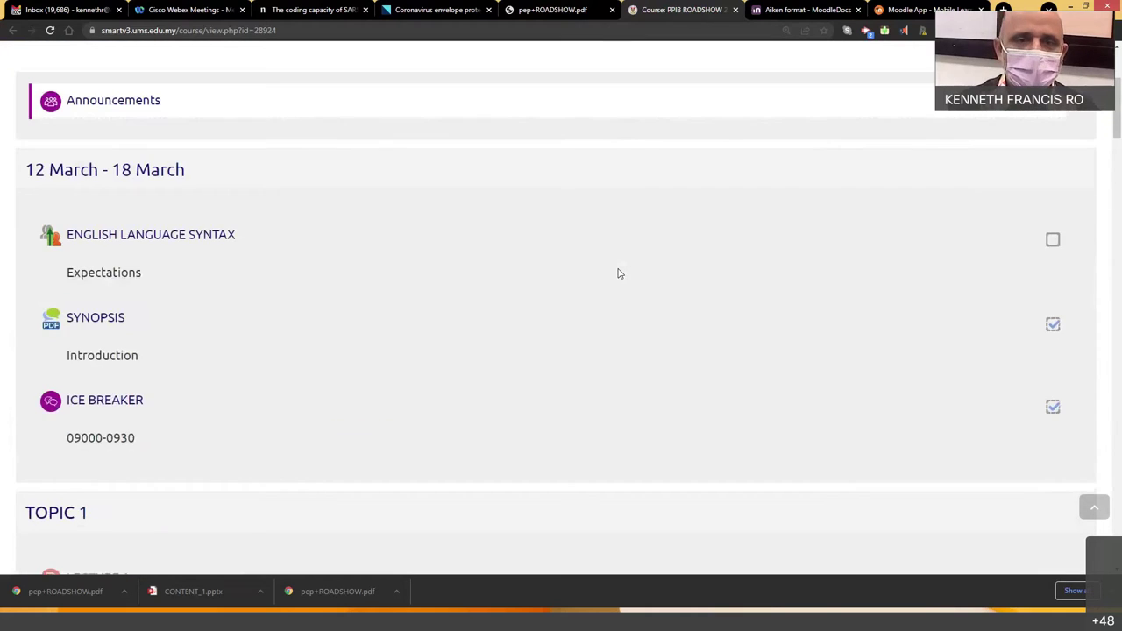
scroll(618, 273, down, 1)
scroll(619, 271, up, 2)
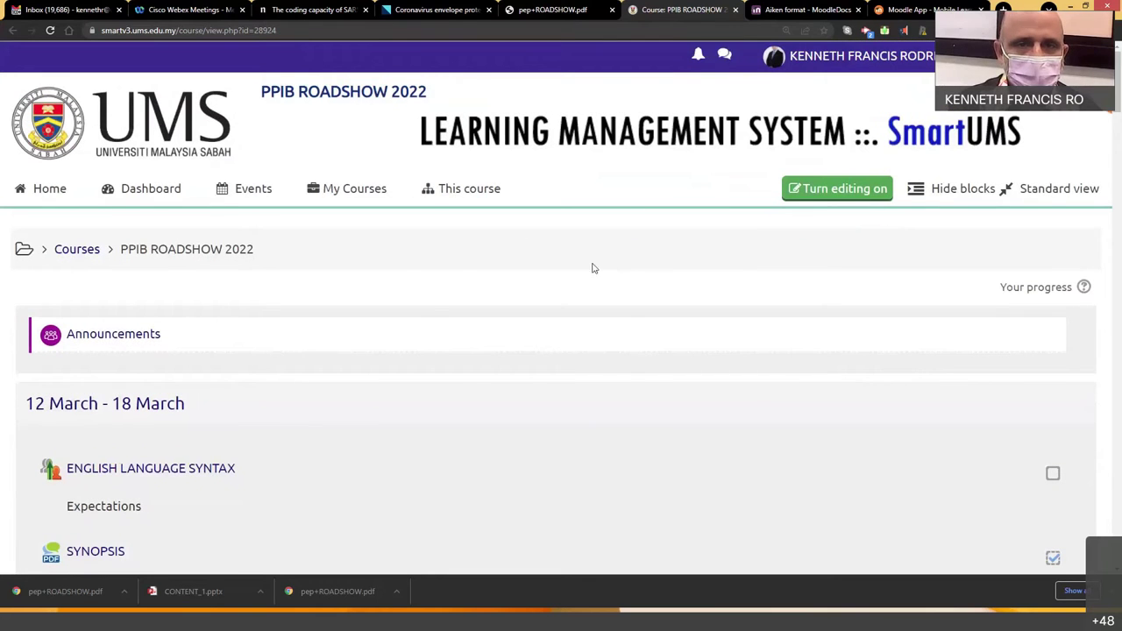
click(488, 195)
Open the Participants list and scroll through the 25 enrolled participants.
click(460, 230)
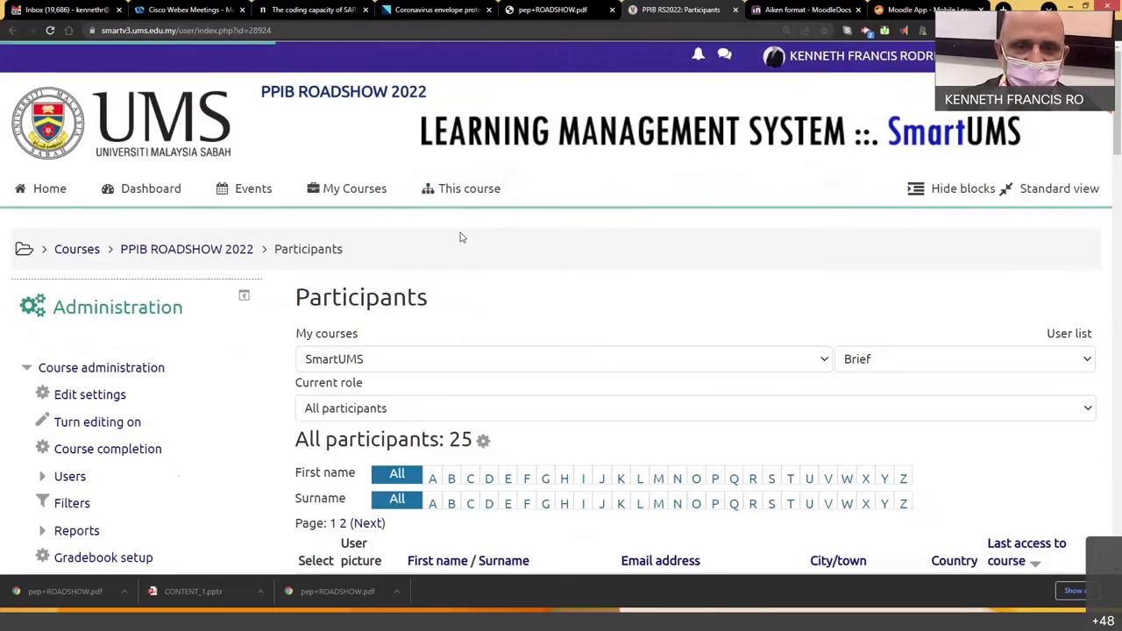
scroll(519, 296, down, 9)
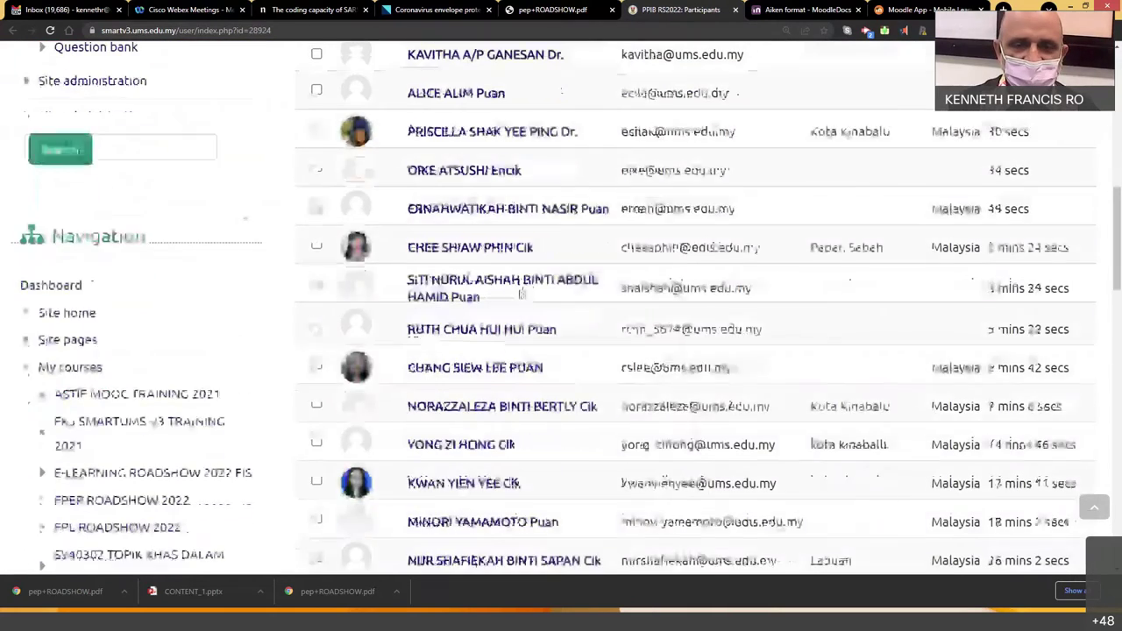
scroll(520, 295, down, 10)
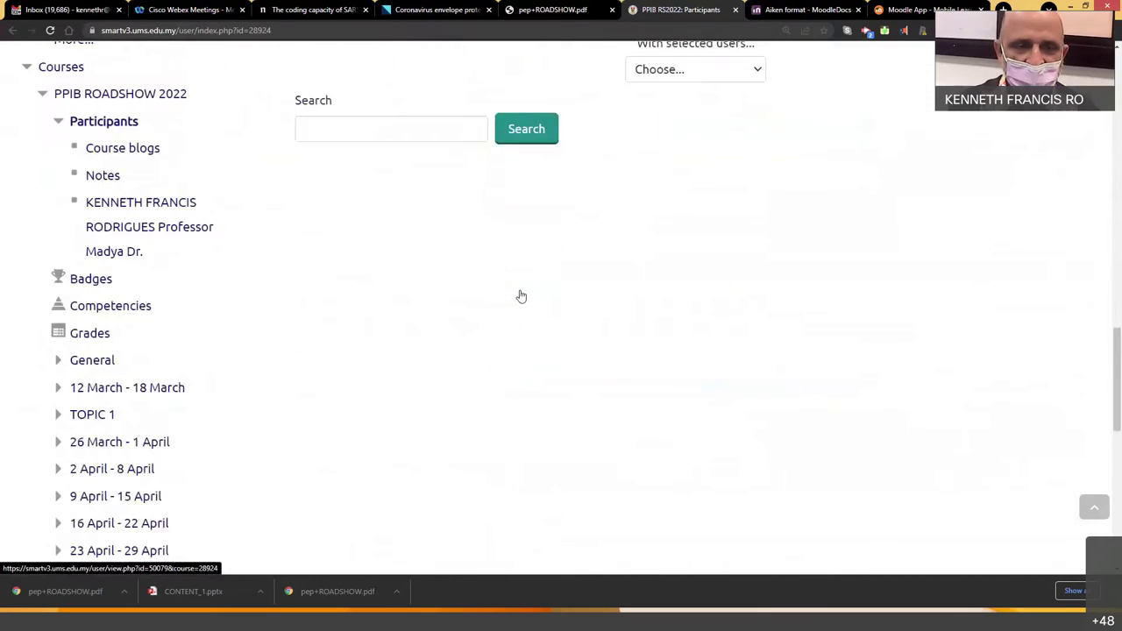
scroll(518, 295, down, 3)
scroll(293, 325, up, 5)
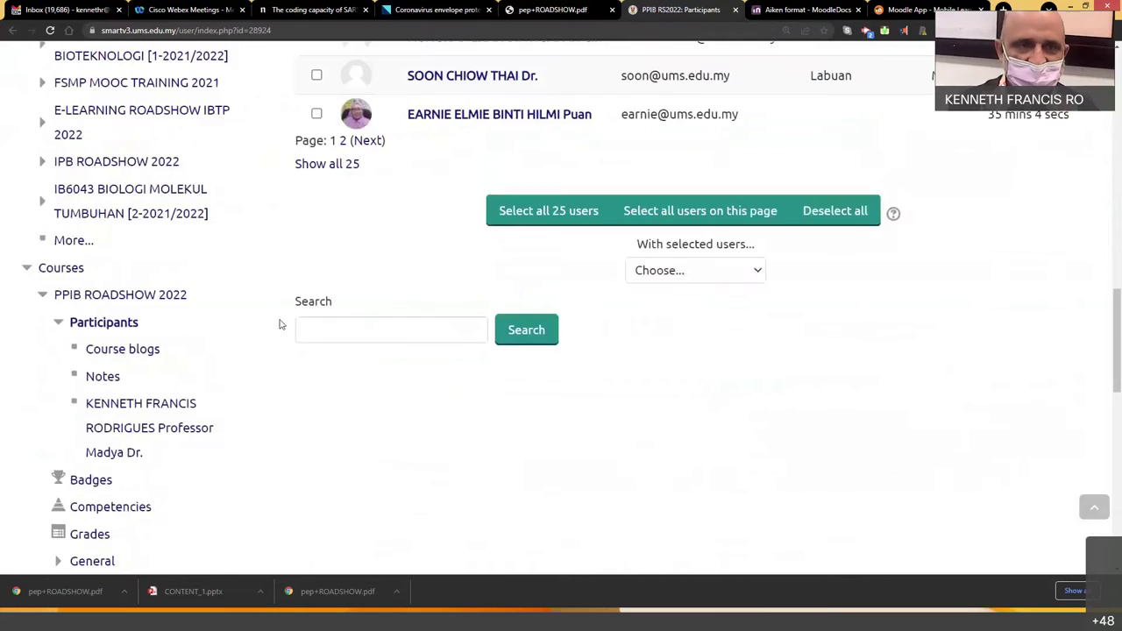
scroll(202, 278, up, 1)
scroll(127, 287, up, 5)
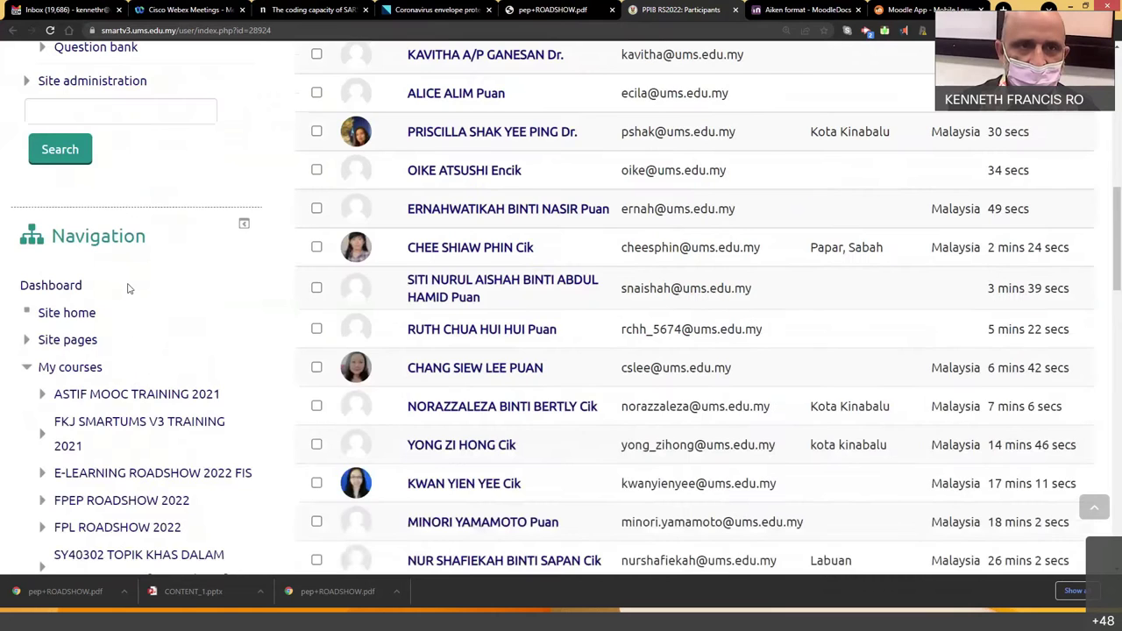
scroll(127, 288, up, 5)
Return to the PPIB ROADSHOW 2022 course page and scroll down to the Administration block.
click(169, 250)
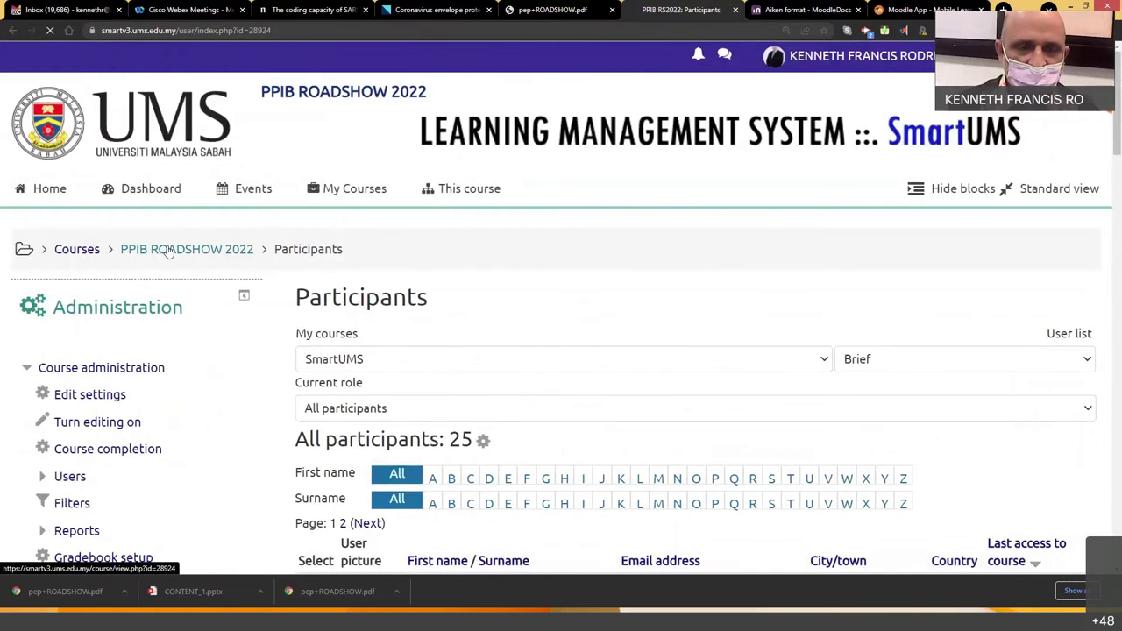
scroll(197, 307, down, 20)
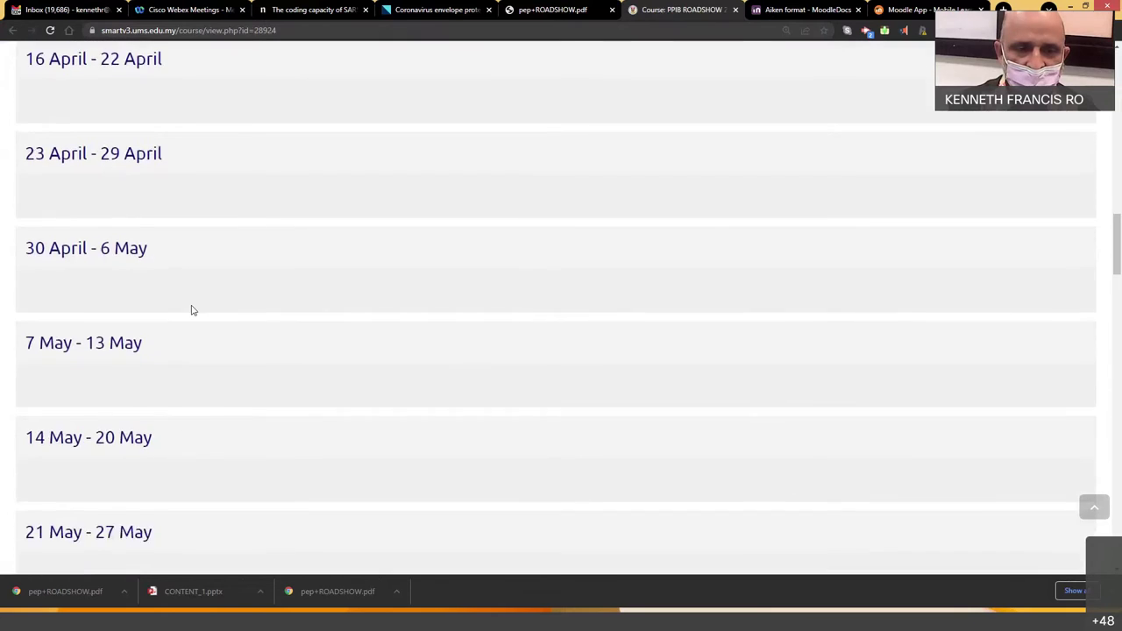
scroll(193, 311, down, 12)
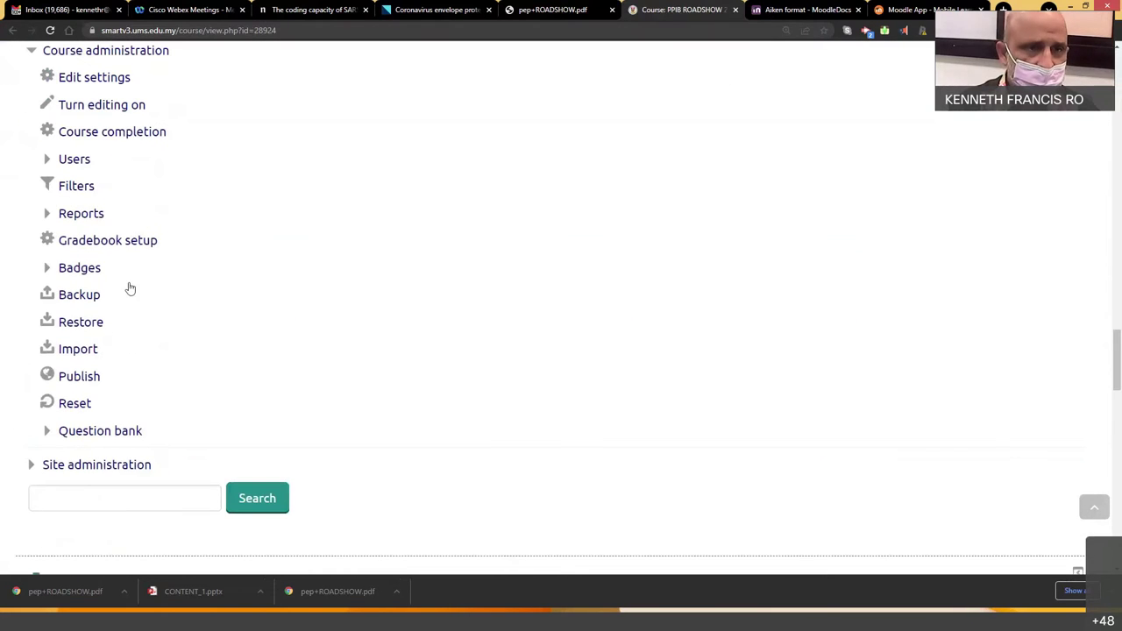
Open the Content accesses graph under Reports > Analytics Graphs.
click(84, 213)
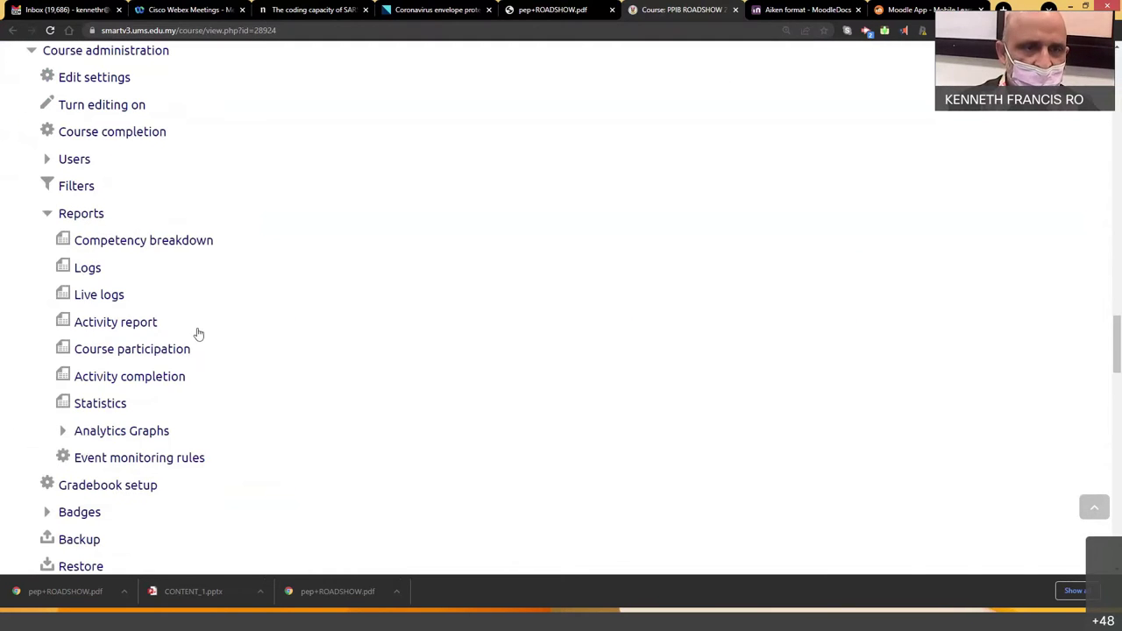
scroll(196, 333, down, 2)
click(120, 255)
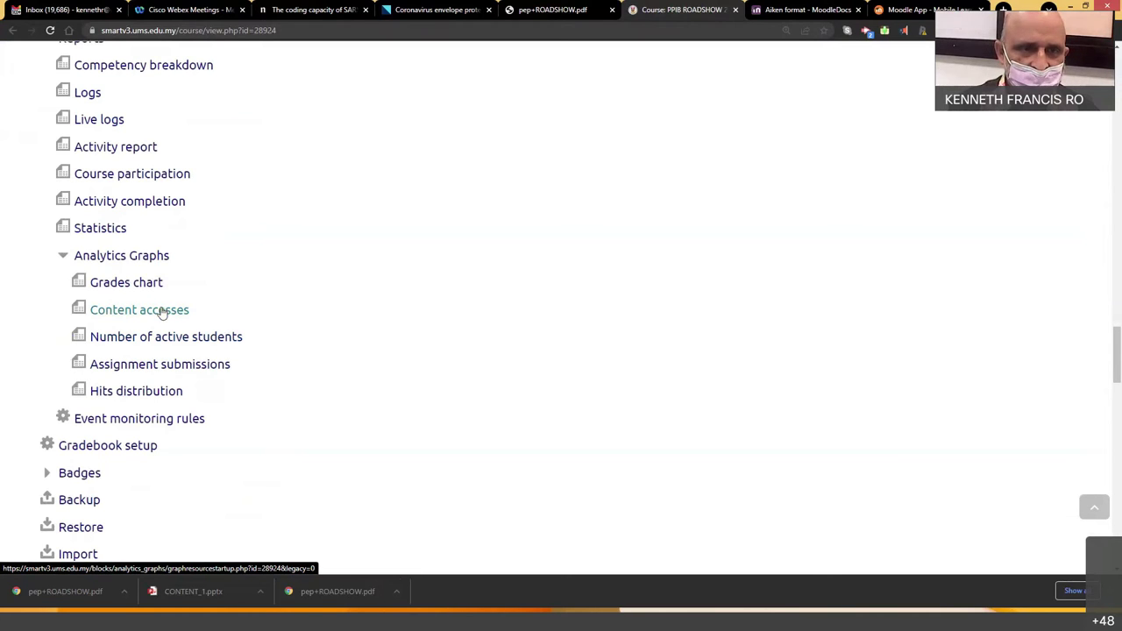
click(164, 315)
Include Assignment, Chat, Forum and Group Self-Selection activities in the graph.
click(483, 254)
click(482, 284)
click(483, 314)
click(483, 344)
Add File resources and hidden items, then build the content access chart.
scroll(487, 382, down, 1)
click(483, 384)
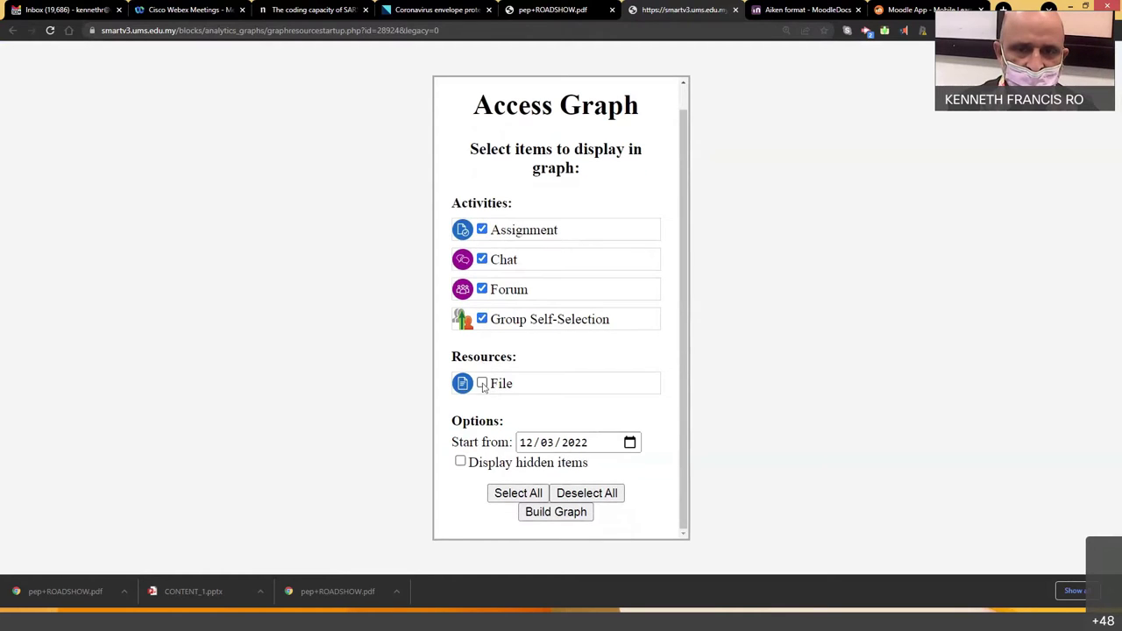
click(524, 495)
click(535, 516)
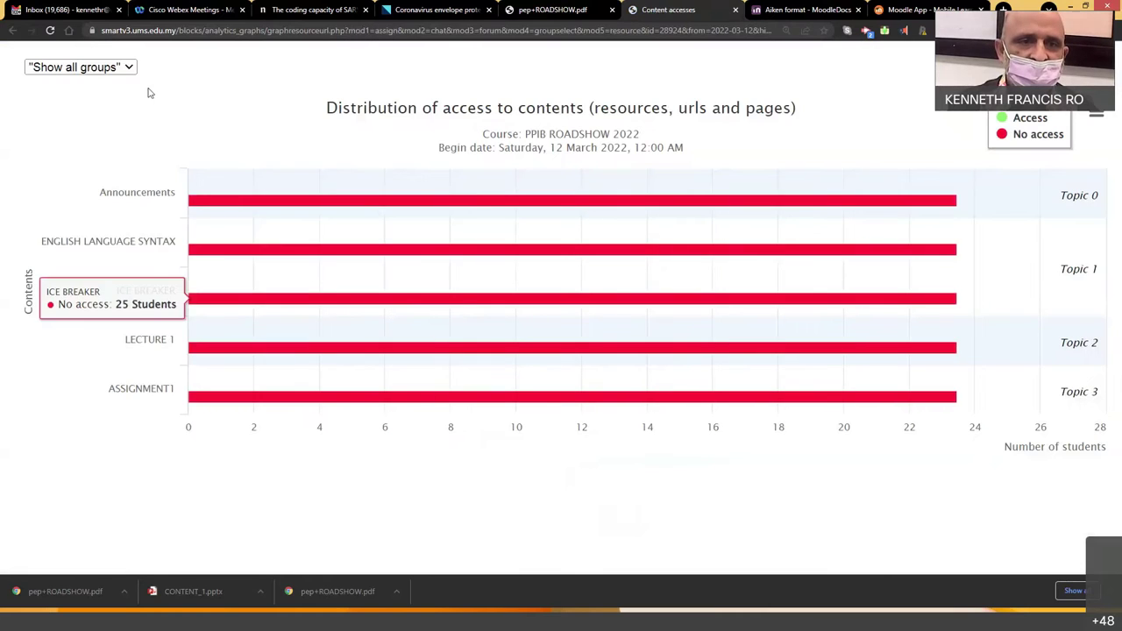
Keep the chart on all groups, reload it, and go back to the graph options form.
click(77, 70)
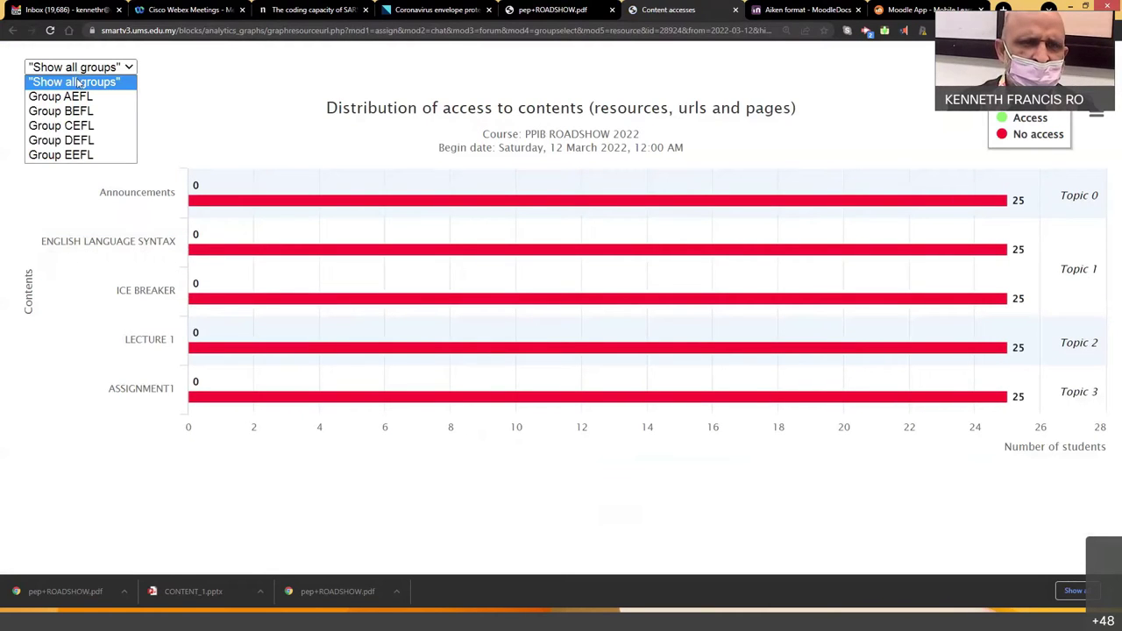
click(79, 81)
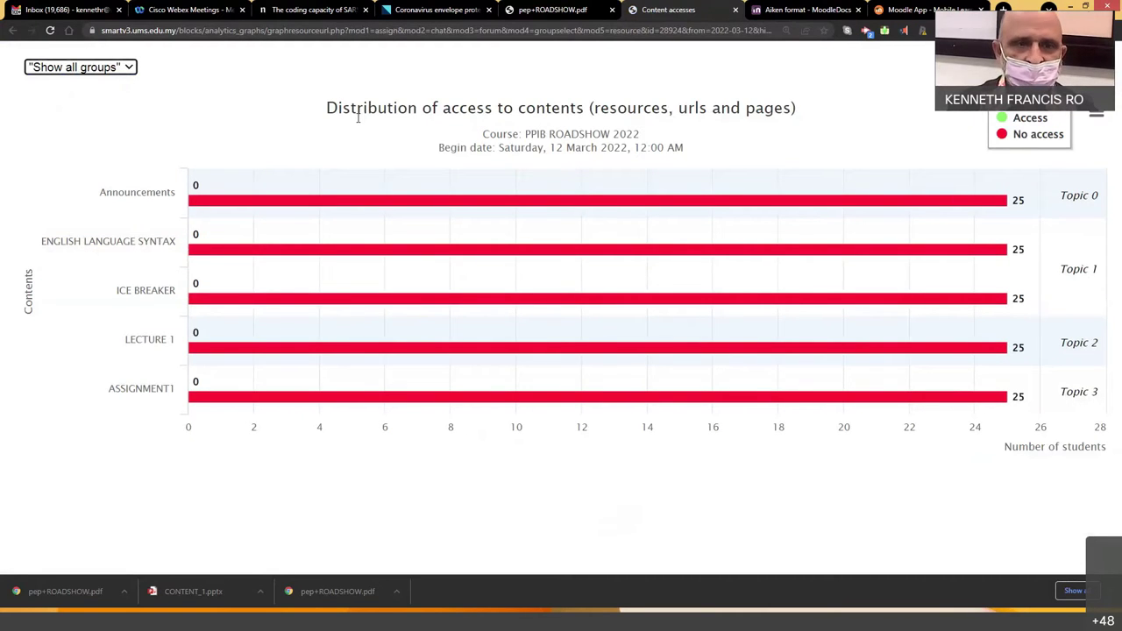
mouse_move(325, 211)
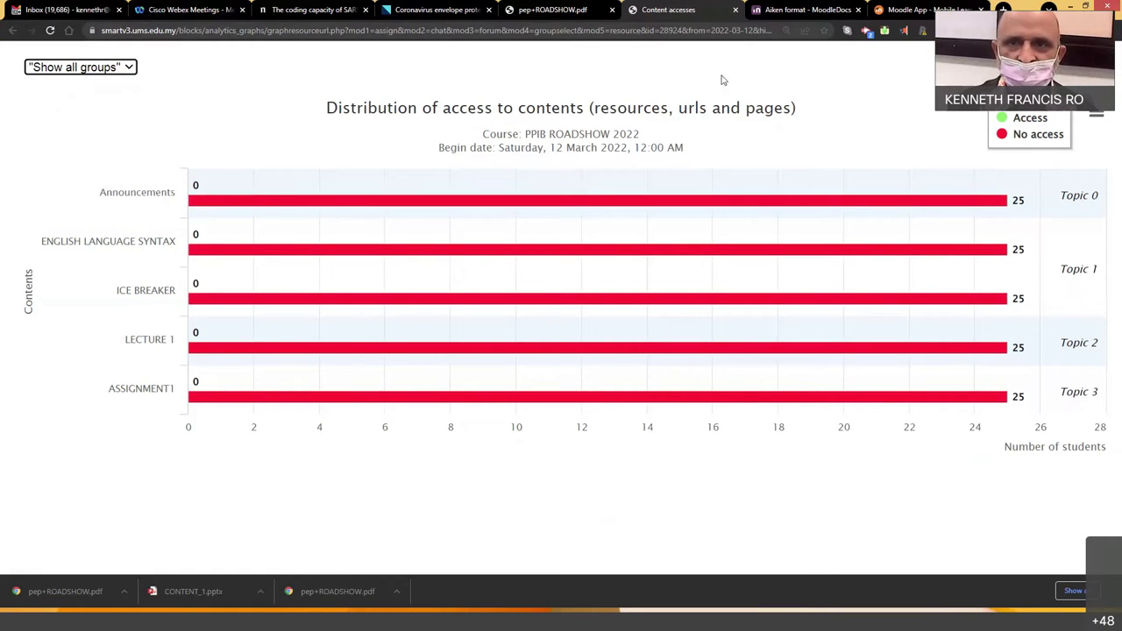
click(50, 31)
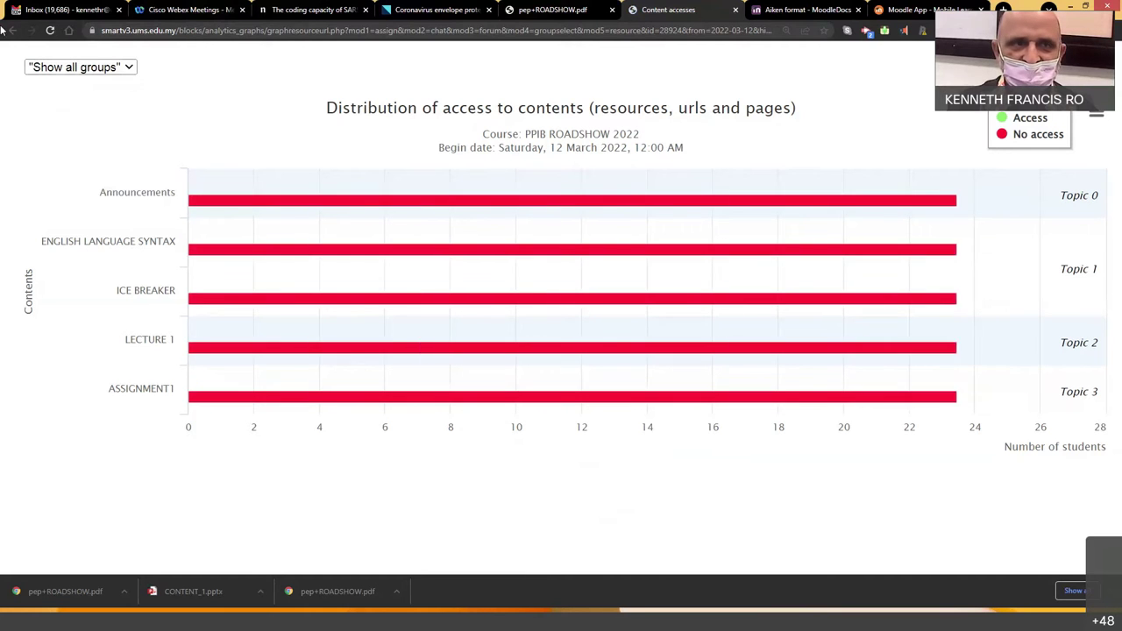
click(11, 31)
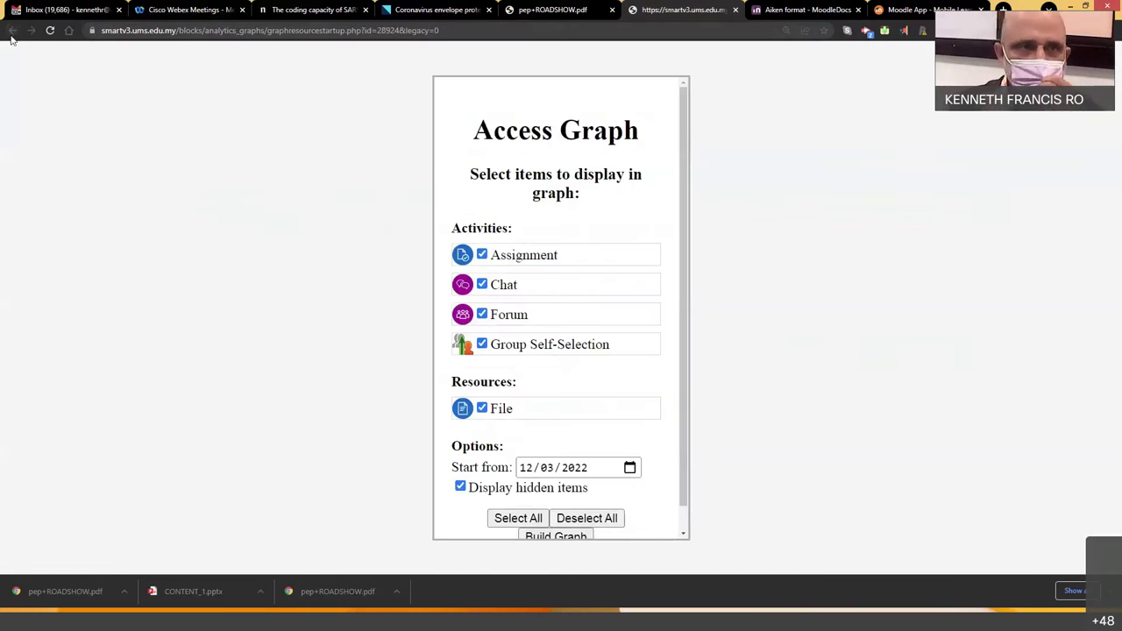
Scroll through the course's weekly sections, past ASSIGNMENT1, up to the top of the page.
scroll(421, 233, up, 10)
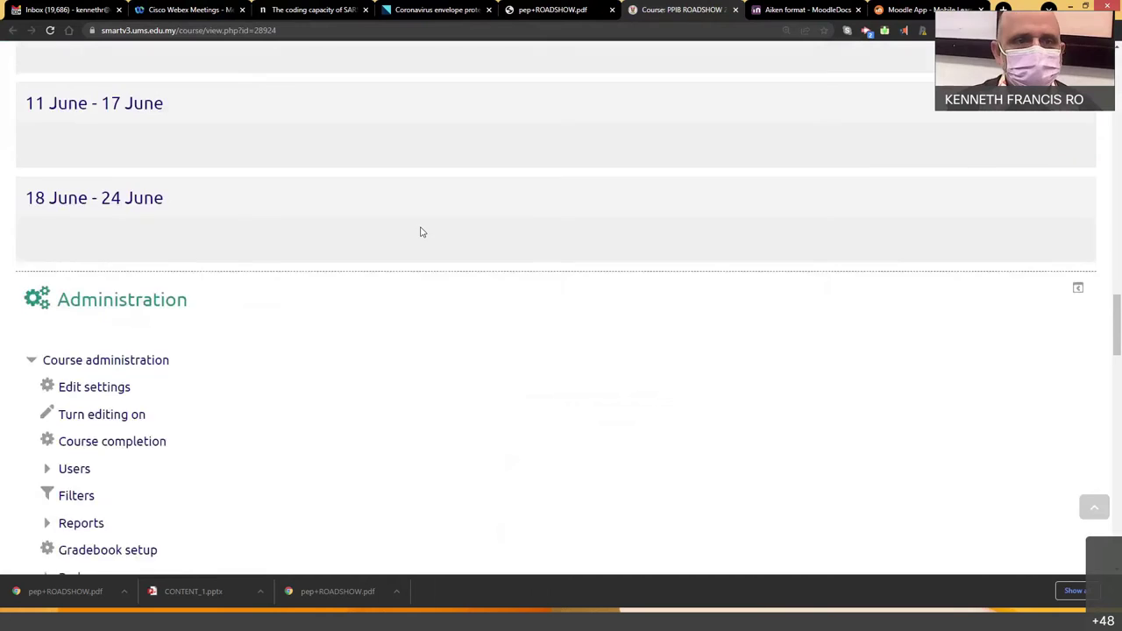
scroll(421, 232, up, 9)
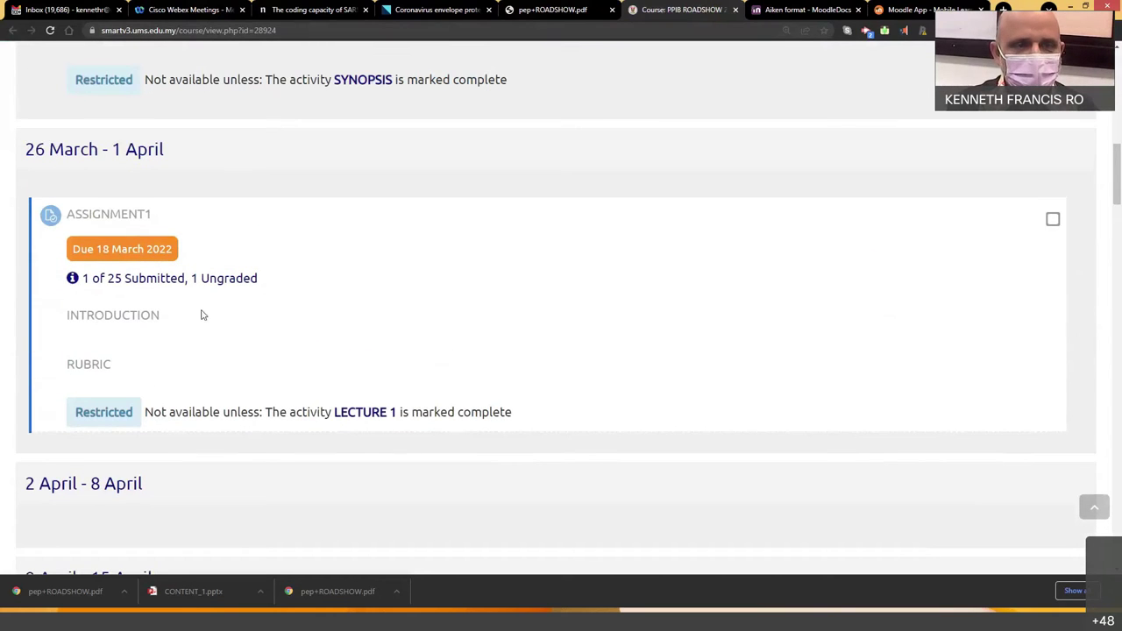
scroll(210, 329, up, 3)
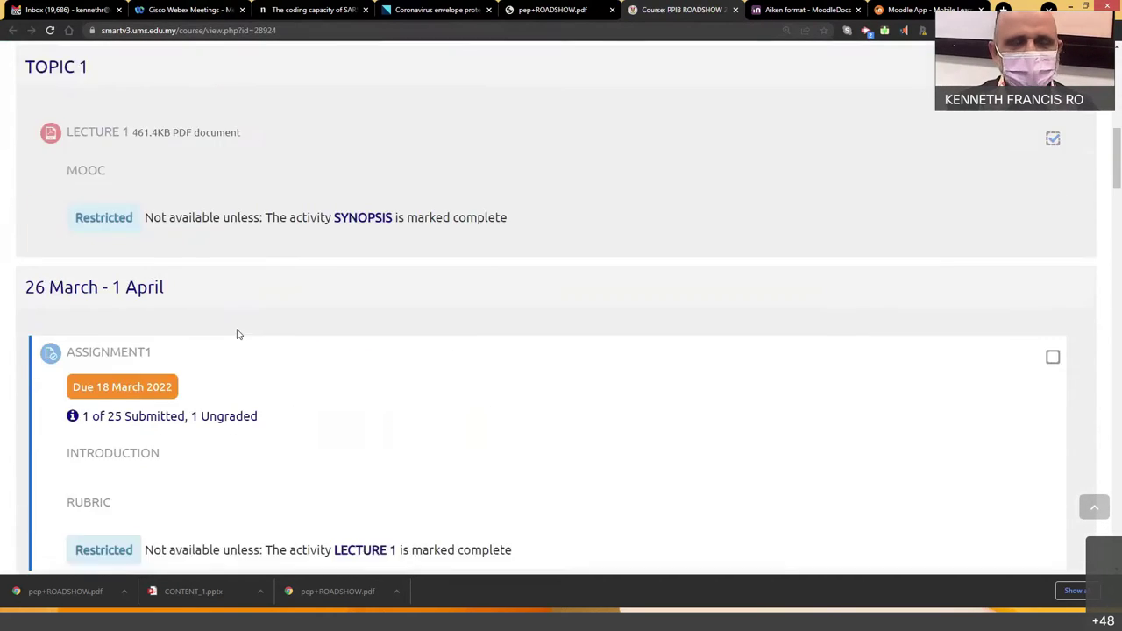
scroll(293, 344, down, 3)
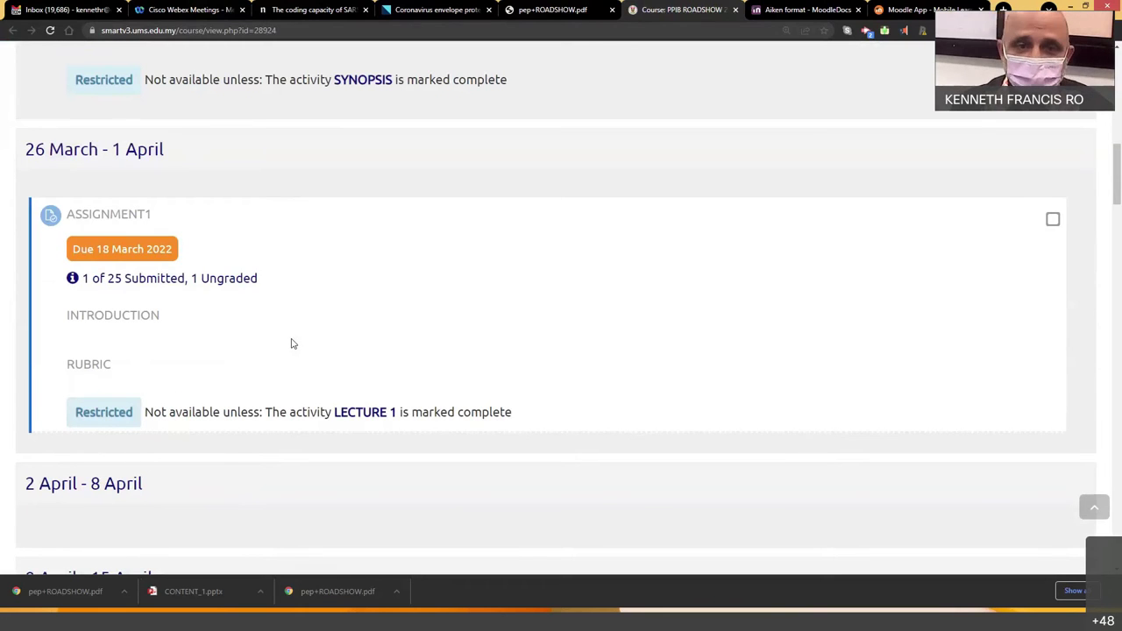
scroll(293, 344, up, 6)
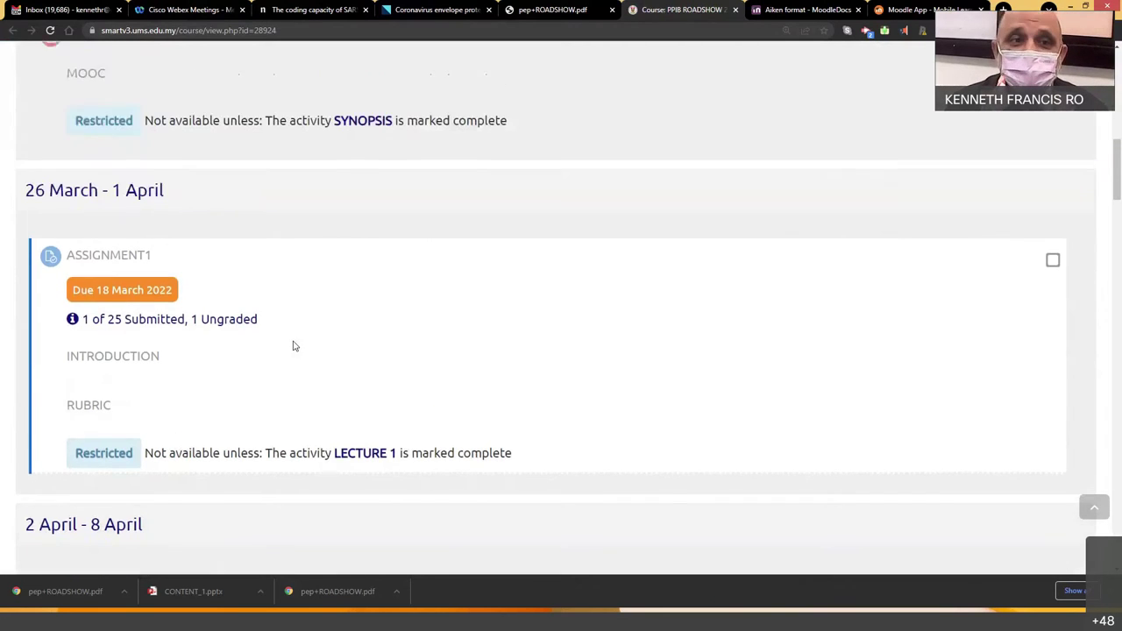
scroll(293, 345, up, 5)
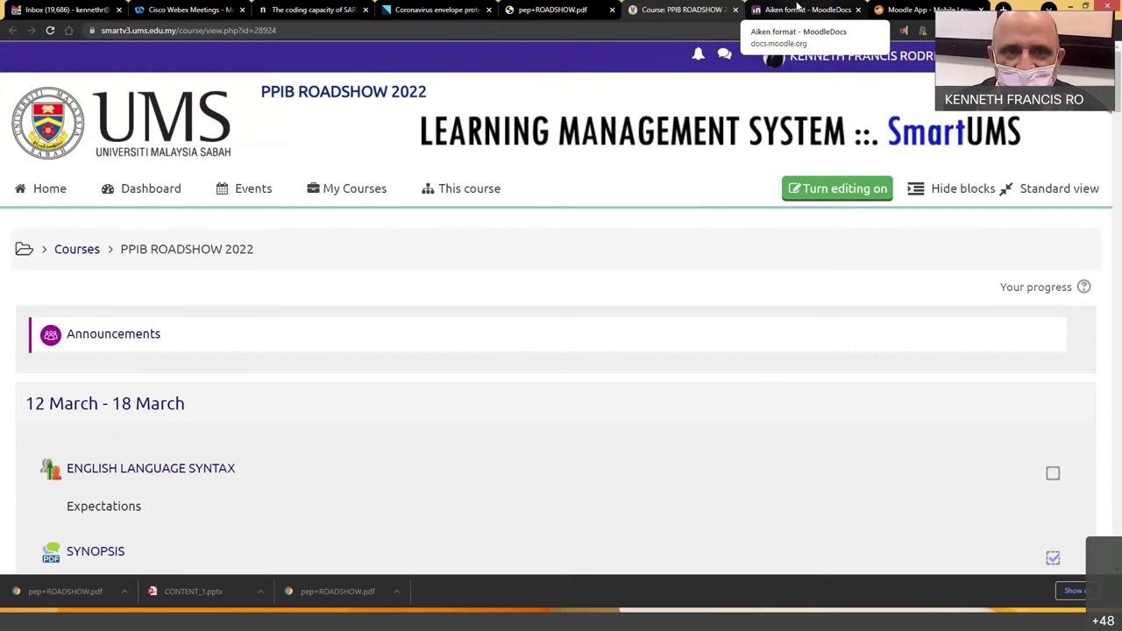
Switch to the 'Aiken format - MoodleDocs' tab to read the example multiple-choice questions.
click(798, 8)
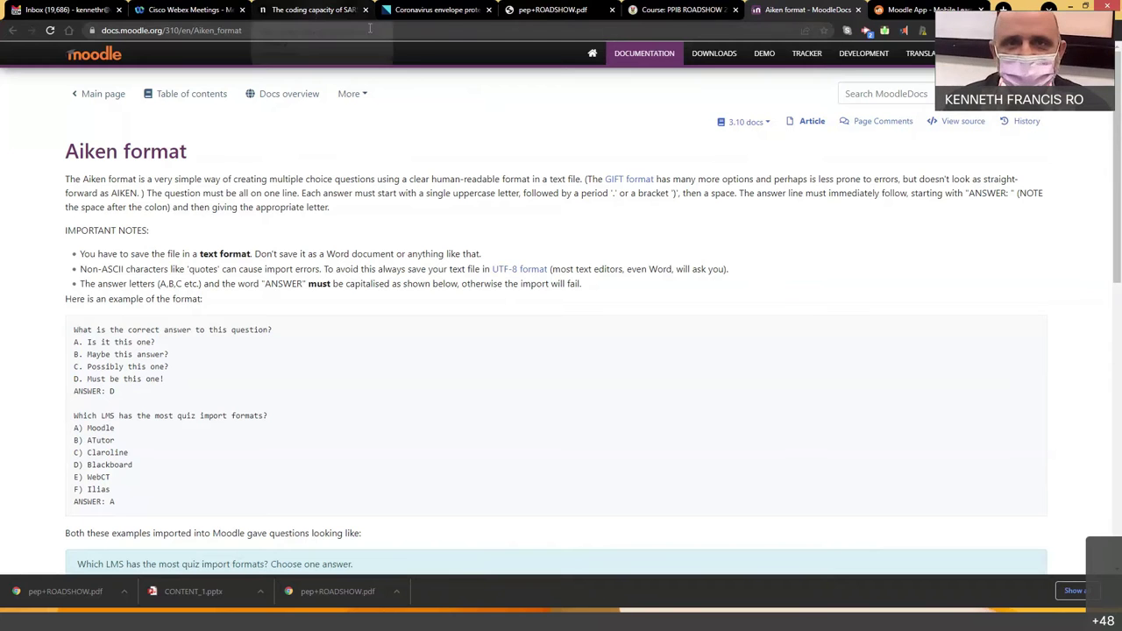
Return to the course tab, zoom out to 110% and reload so ASSIGNMENT1 shows 3 of 25 submitted.
click(670, 9)
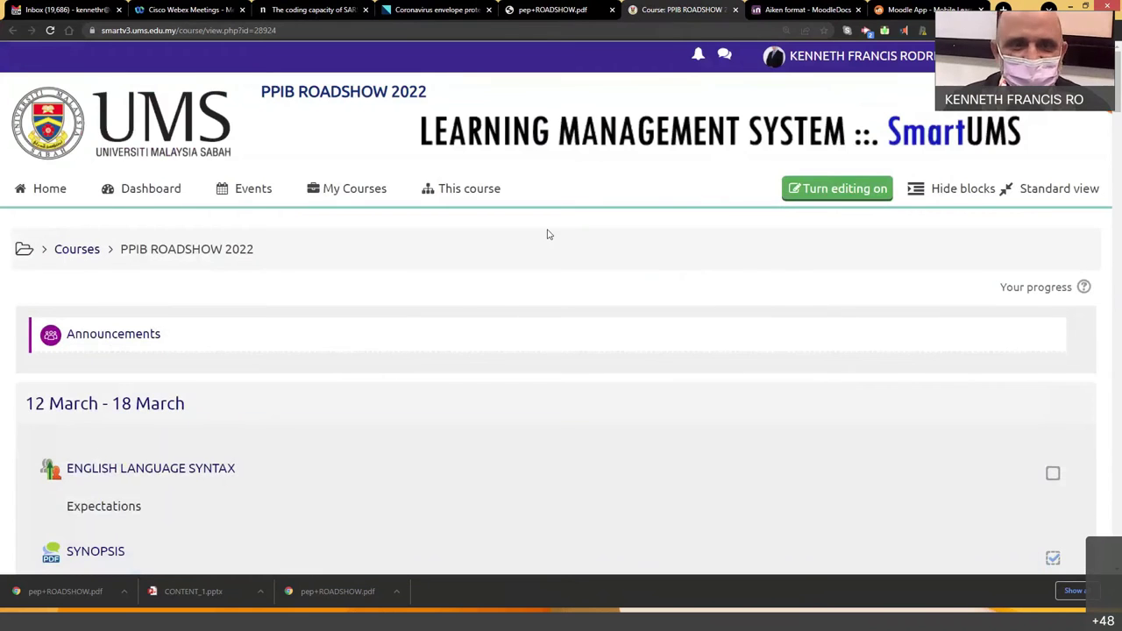
scroll(543, 234, down, 2)
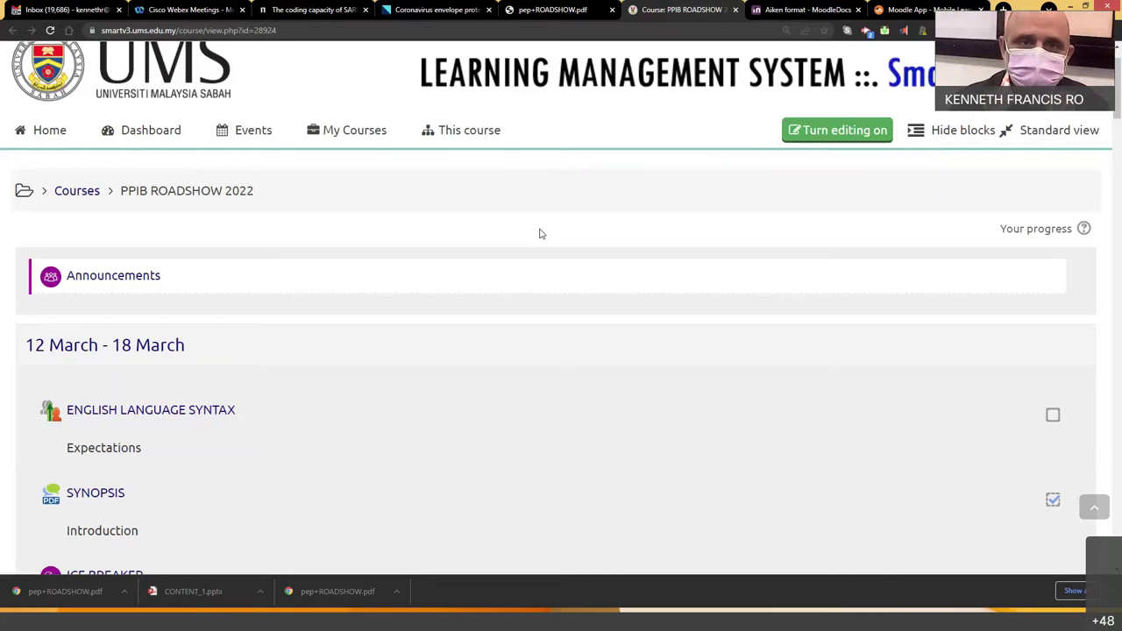
scroll(541, 233, down, 6)
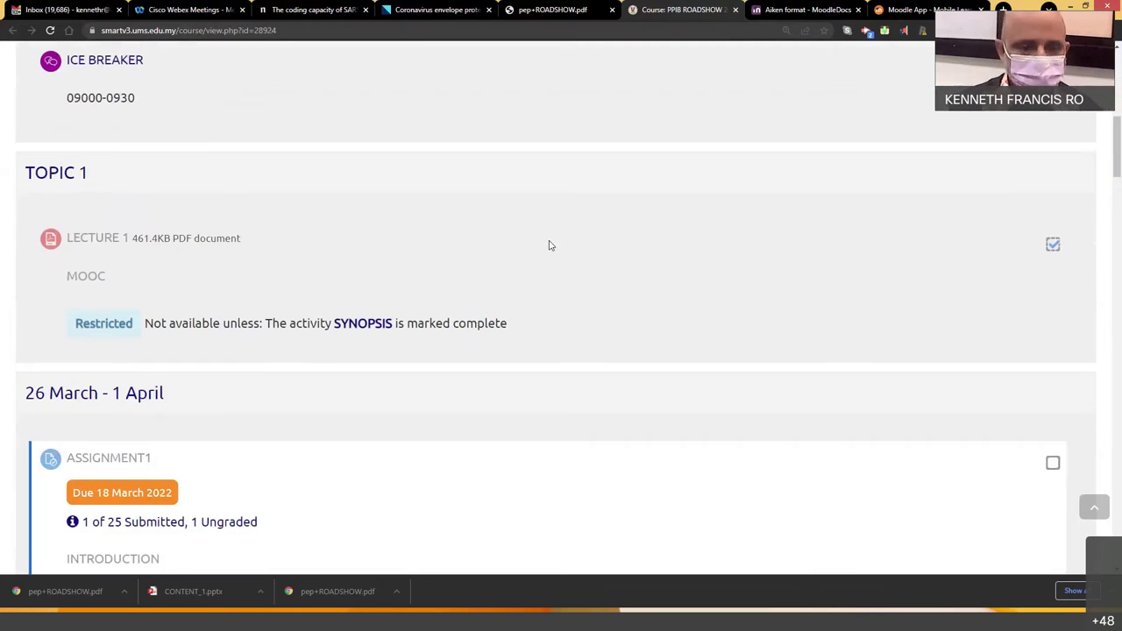
key(ctrl+minus)
key(ctrl+minus)
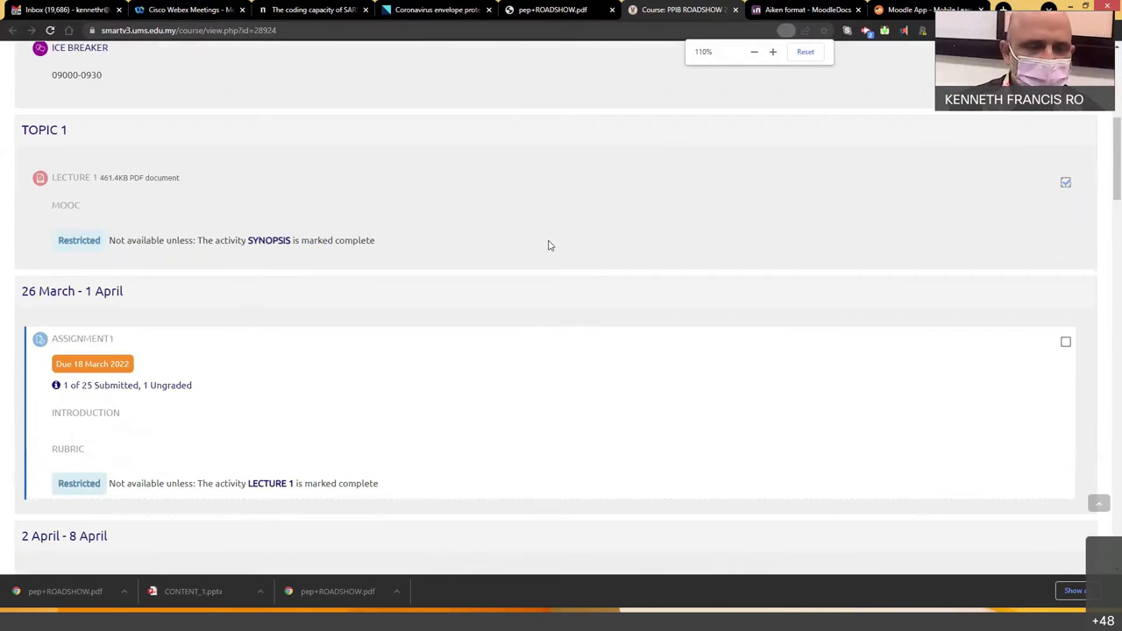
click(49, 31)
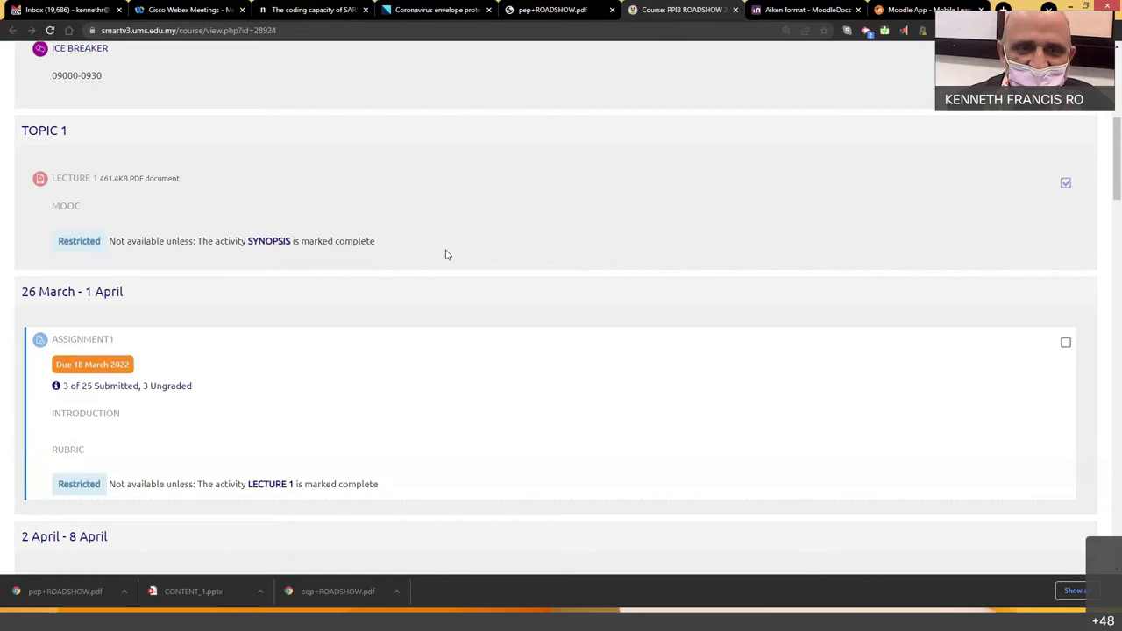
scroll(445, 254, up, 5)
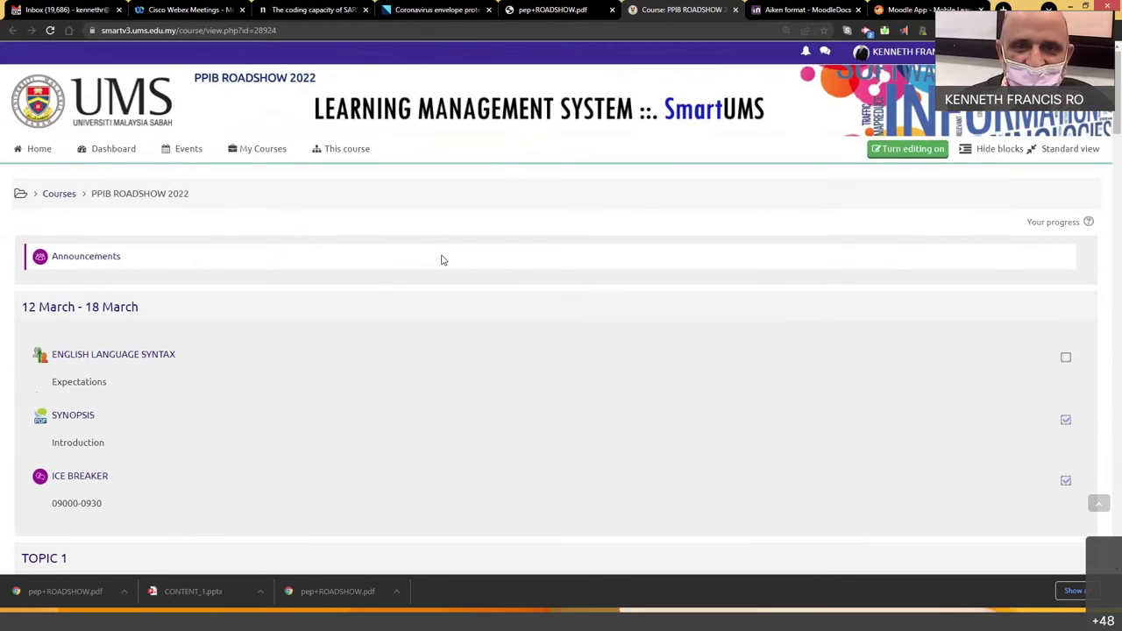
scroll(438, 258, down, 5)
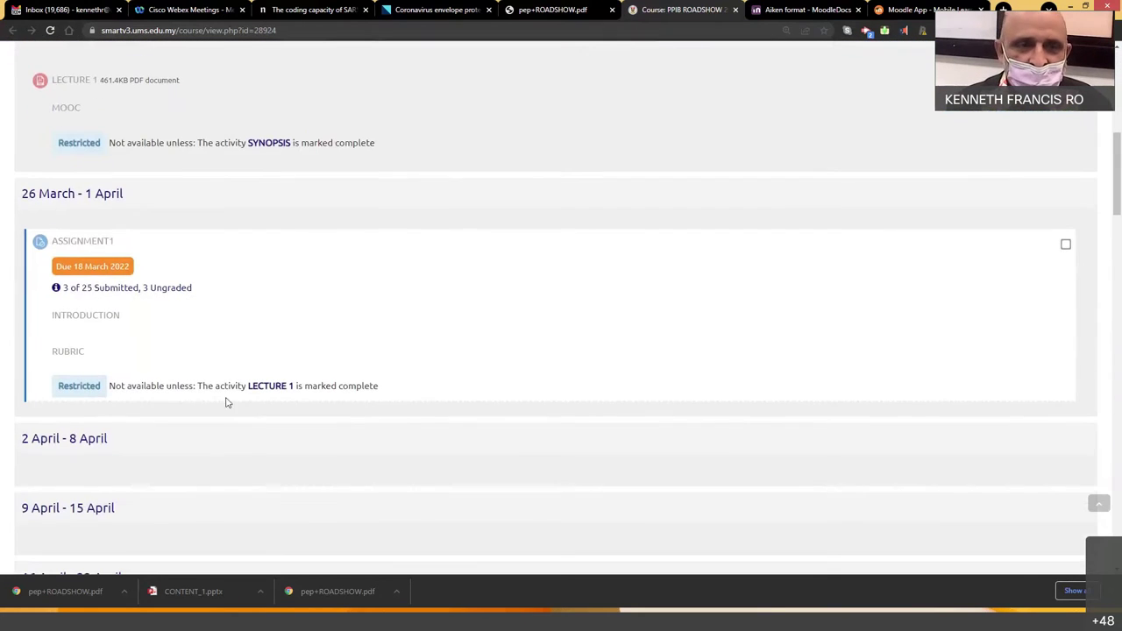
Open ASSIGNMENT1 and view its summary: 25 participants, 3 submitted, 3 needing grading.
click(77, 246)
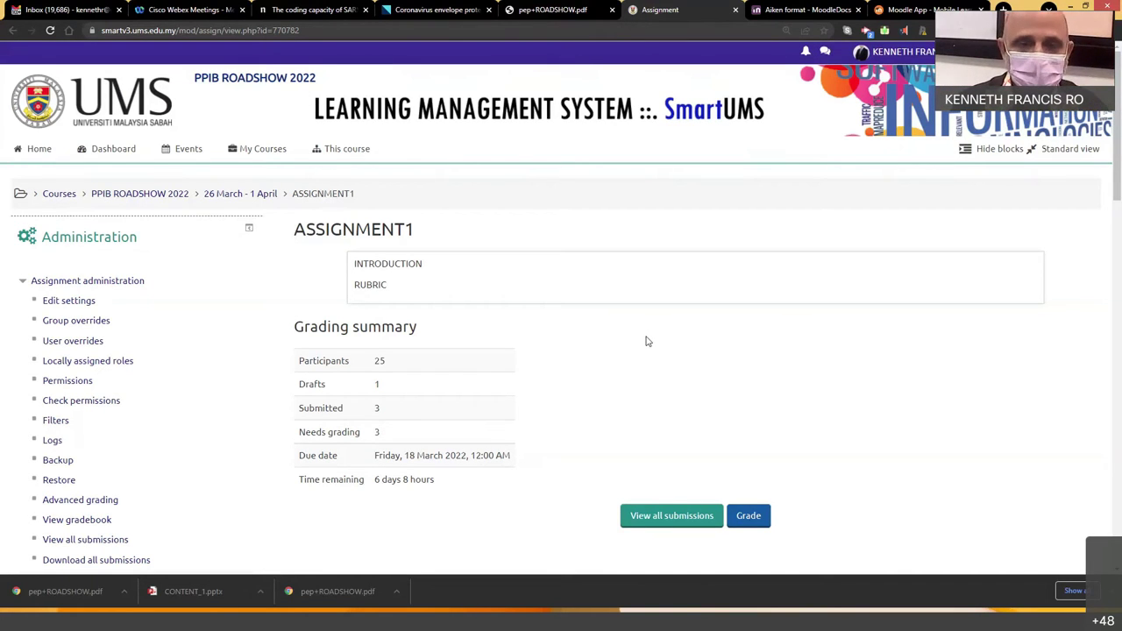
scroll(644, 337, down, 2)
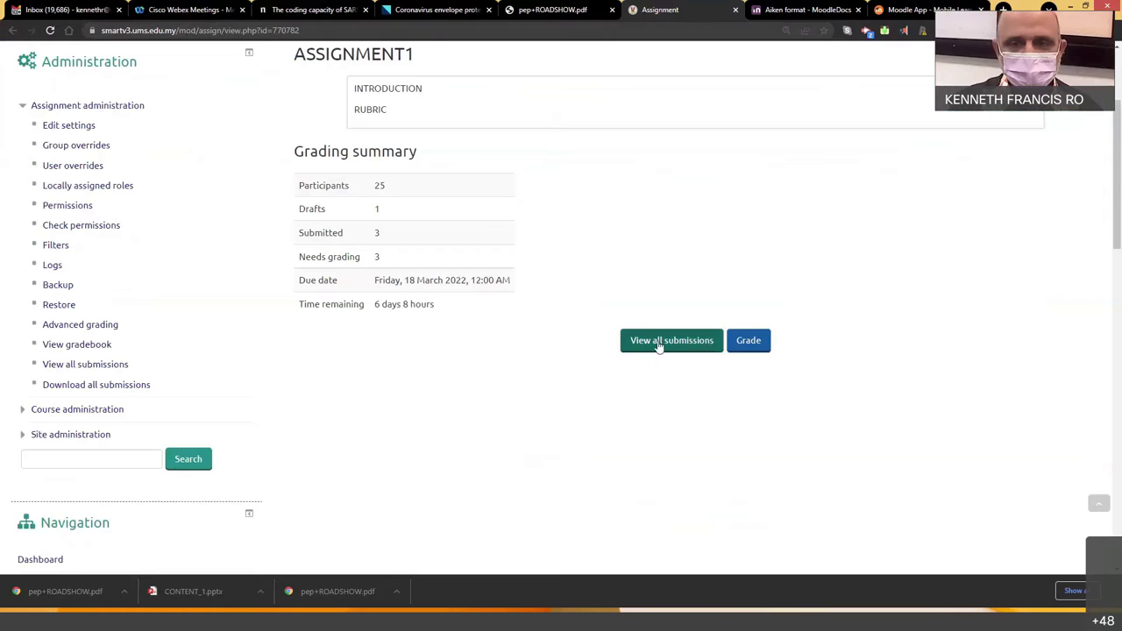
View all ASSIGNMENT1 submissions and check a student's submitted PDF in the grading table.
click(660, 342)
scroll(657, 292, down, 3)
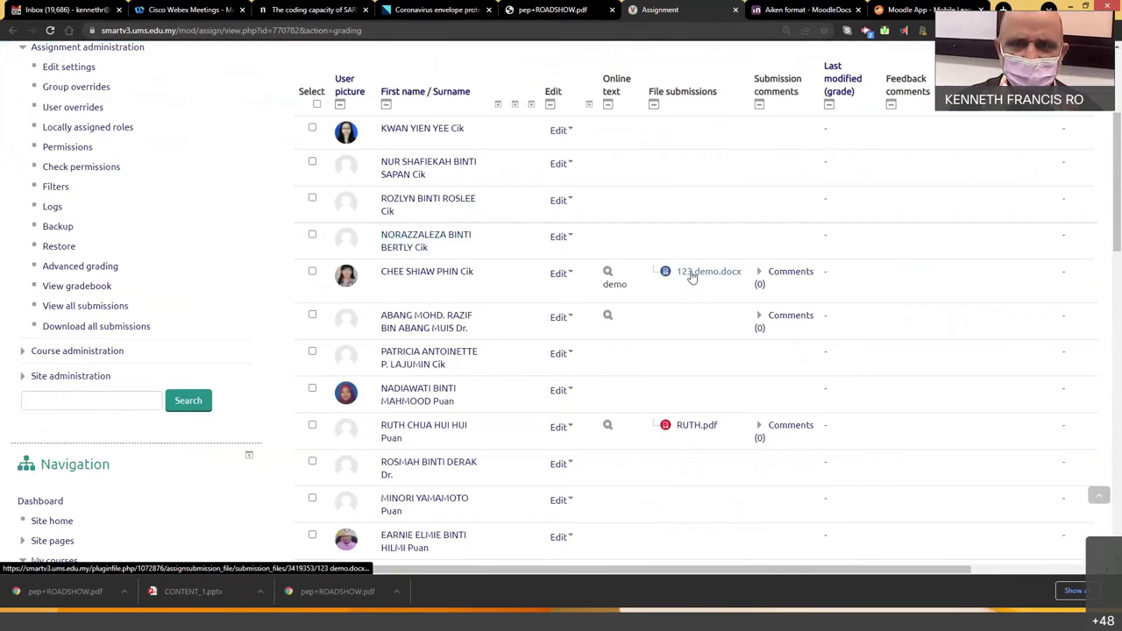
scroll(692, 277, down, 5)
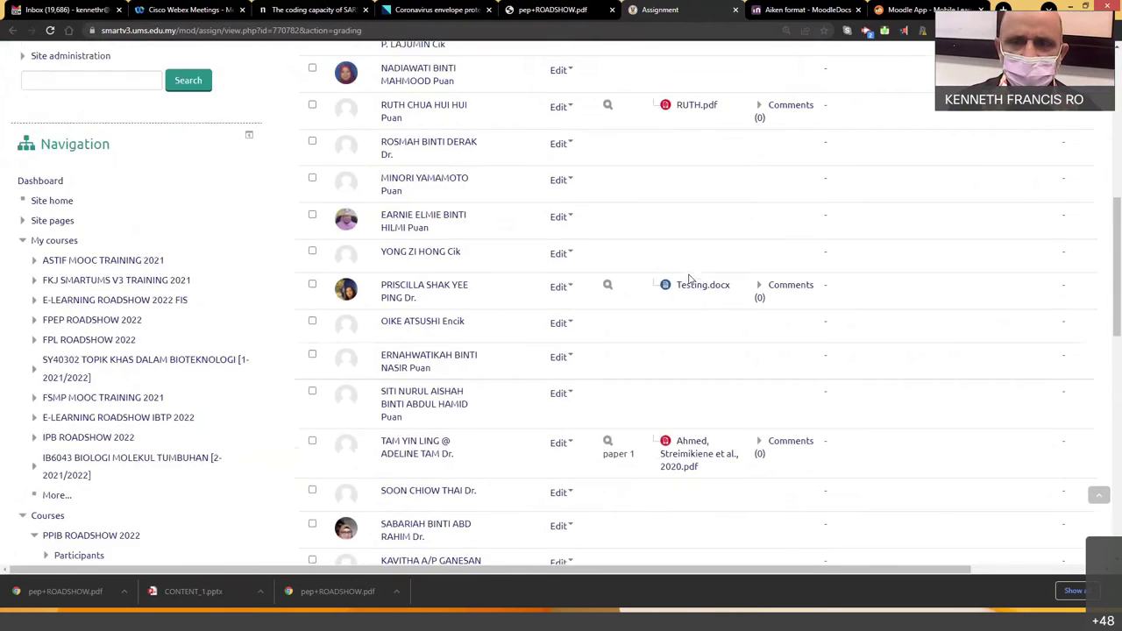
click(681, 362)
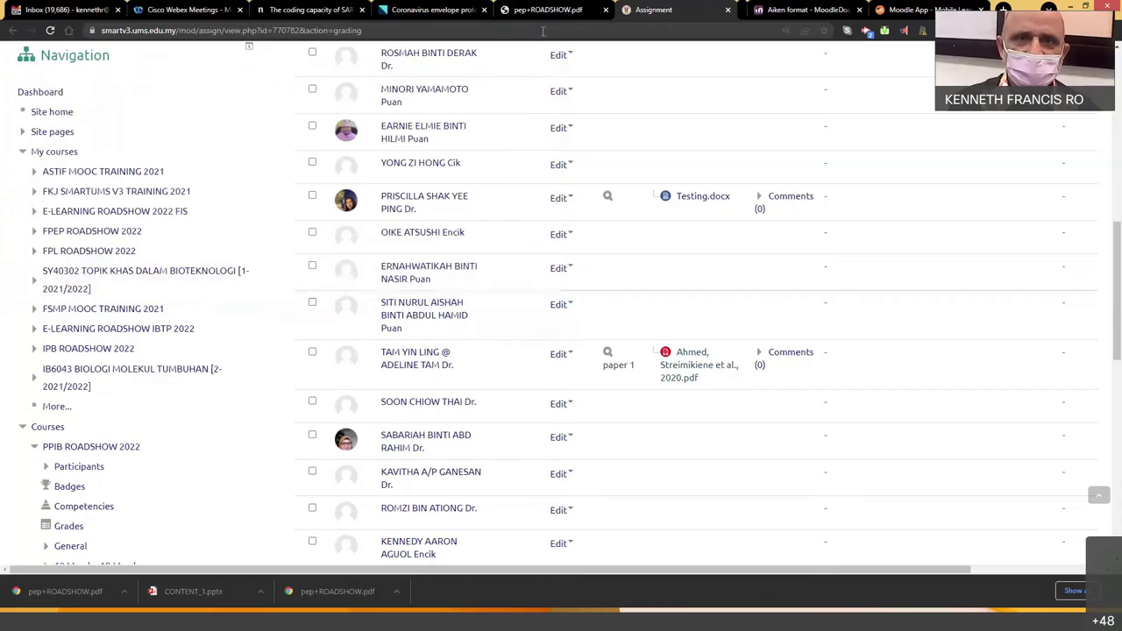
scroll(712, 328, up, 4)
scroll(712, 329, up, 4)
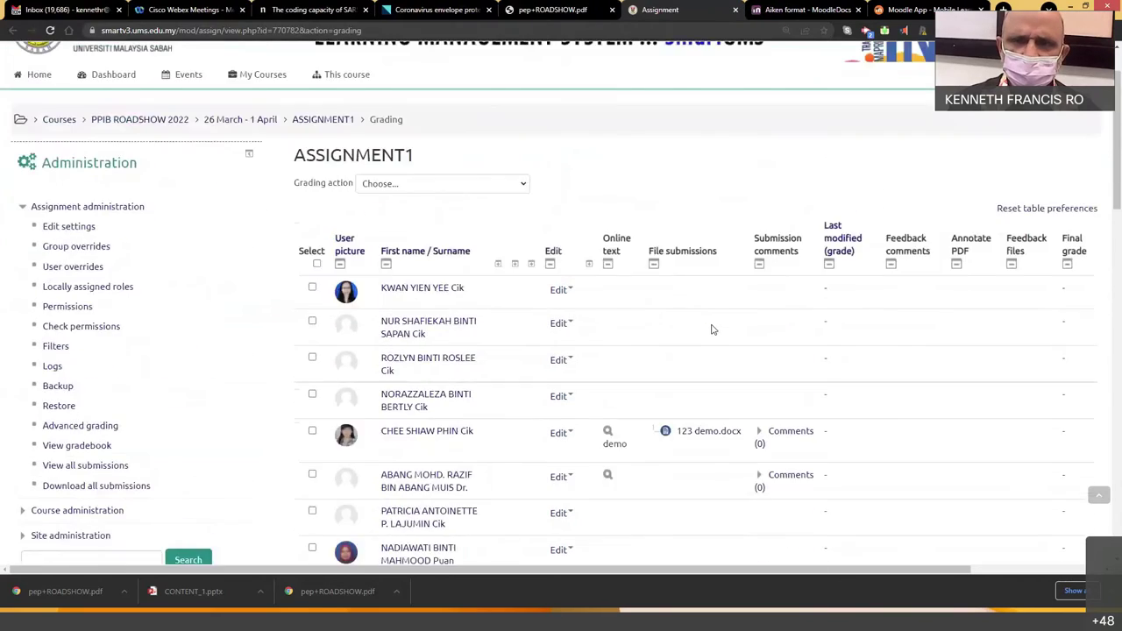
scroll(712, 328, down, 9)
scroll(712, 331, down, 3)
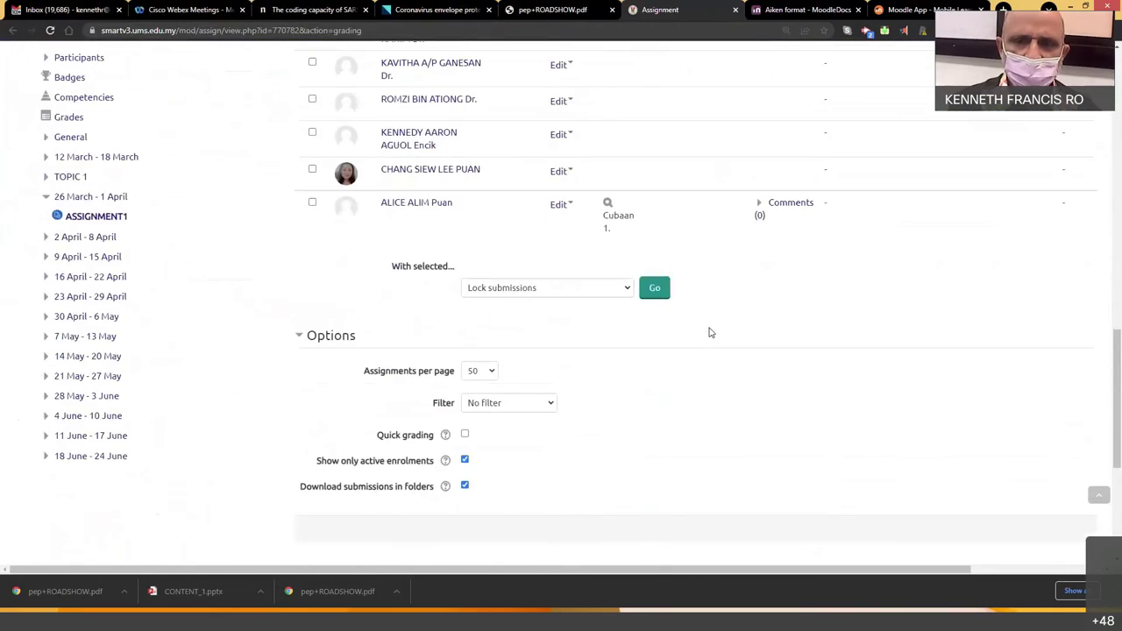
scroll(712, 333, up, 5)
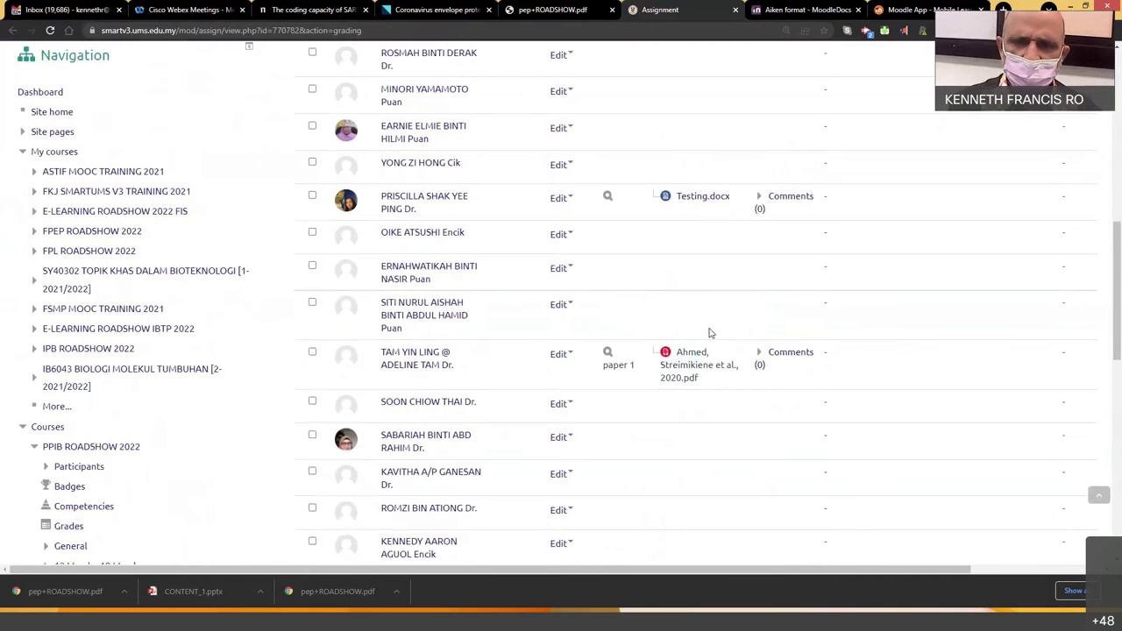
scroll(711, 333, up, 1)
Zoom out and return to the course page, where ASSIGNMENT1 shows 4 of 25 submitted.
drag(772, 570, 914, 572)
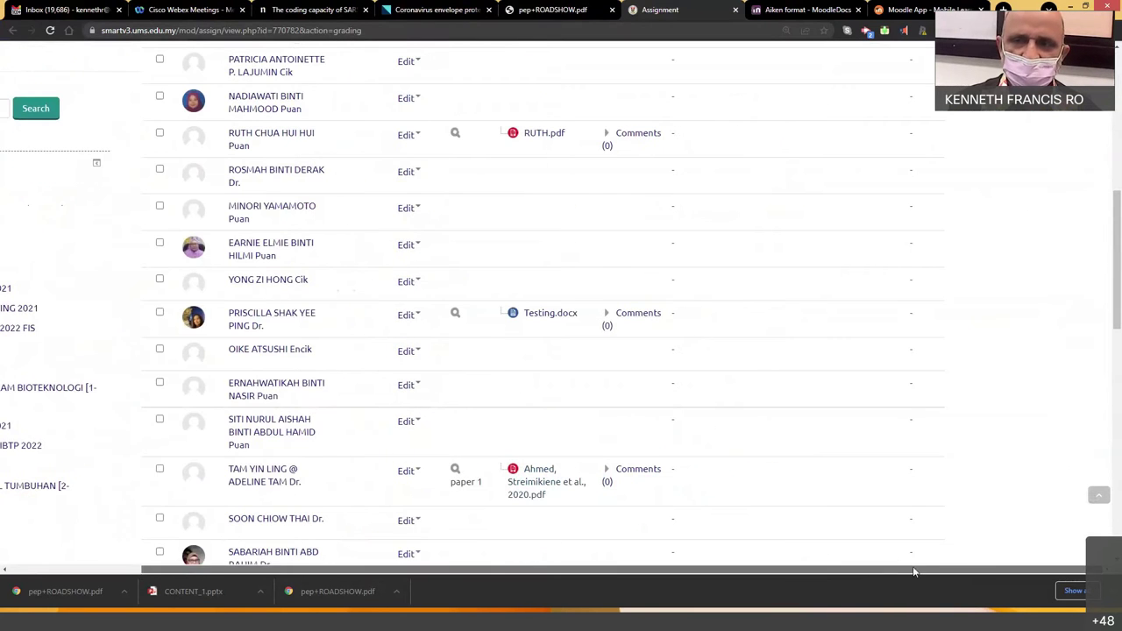
key(ctrl+minus)
scroll(561, 321, up, 6)
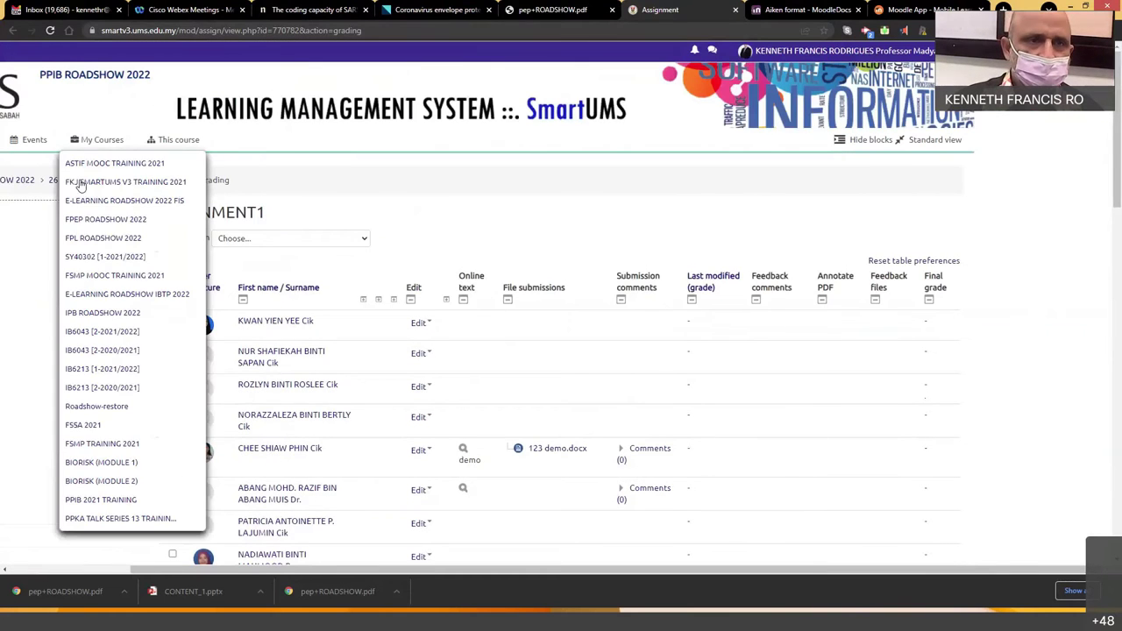
click(12, 186)
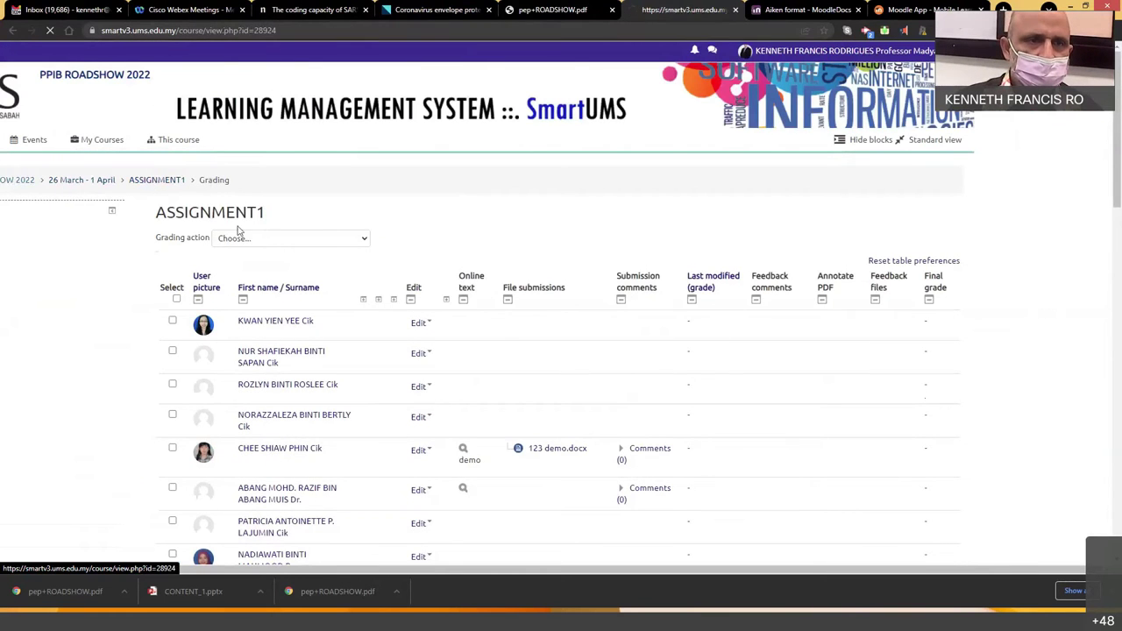
scroll(269, 237, down, 5)
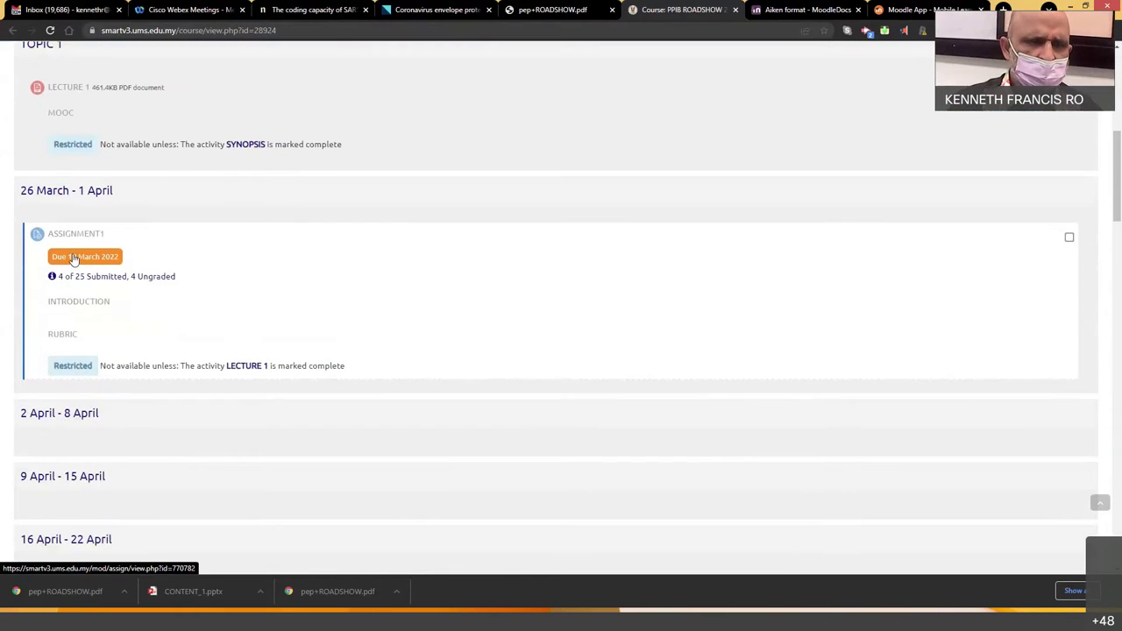
Open ASSIGNMENT1's grader and draw two red pen marks on the submission.
click(74, 259)
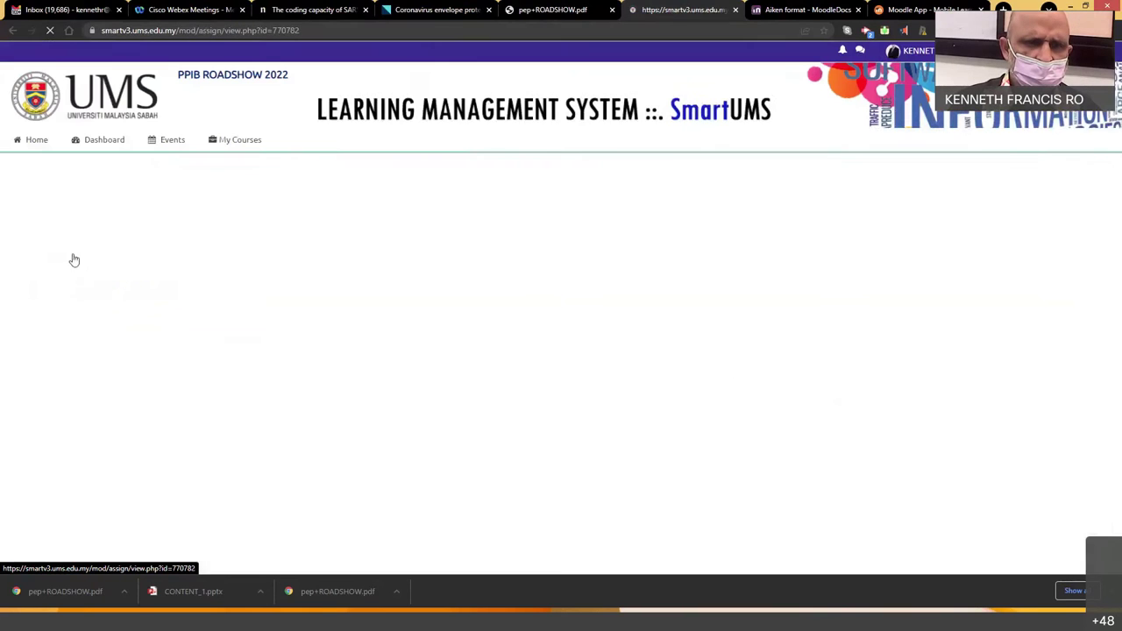
click(743, 472)
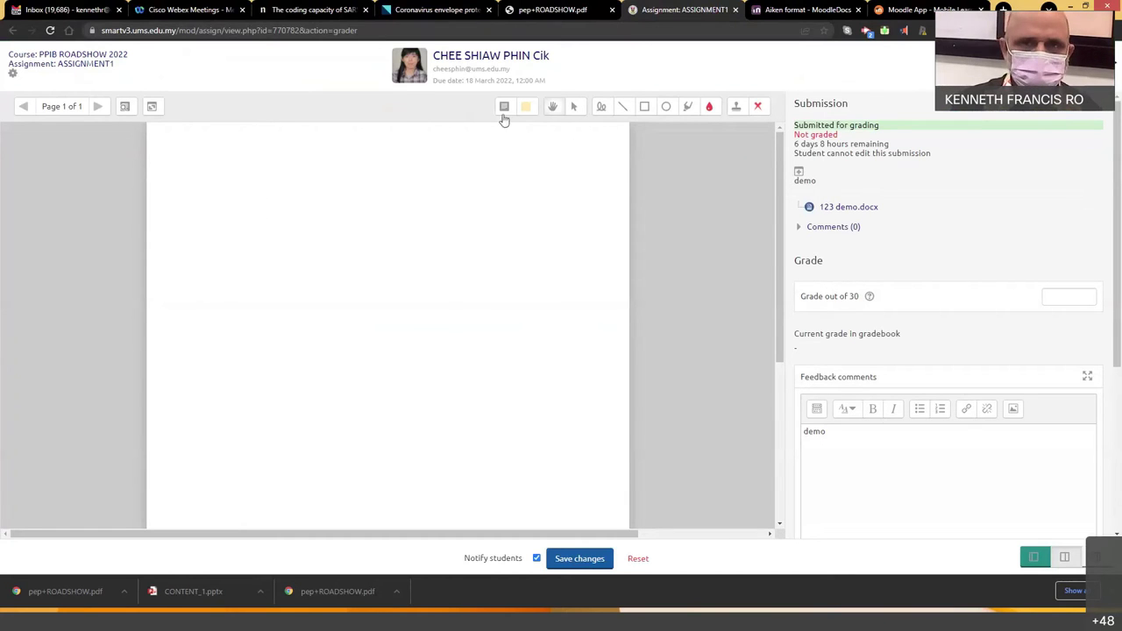
click(602, 107)
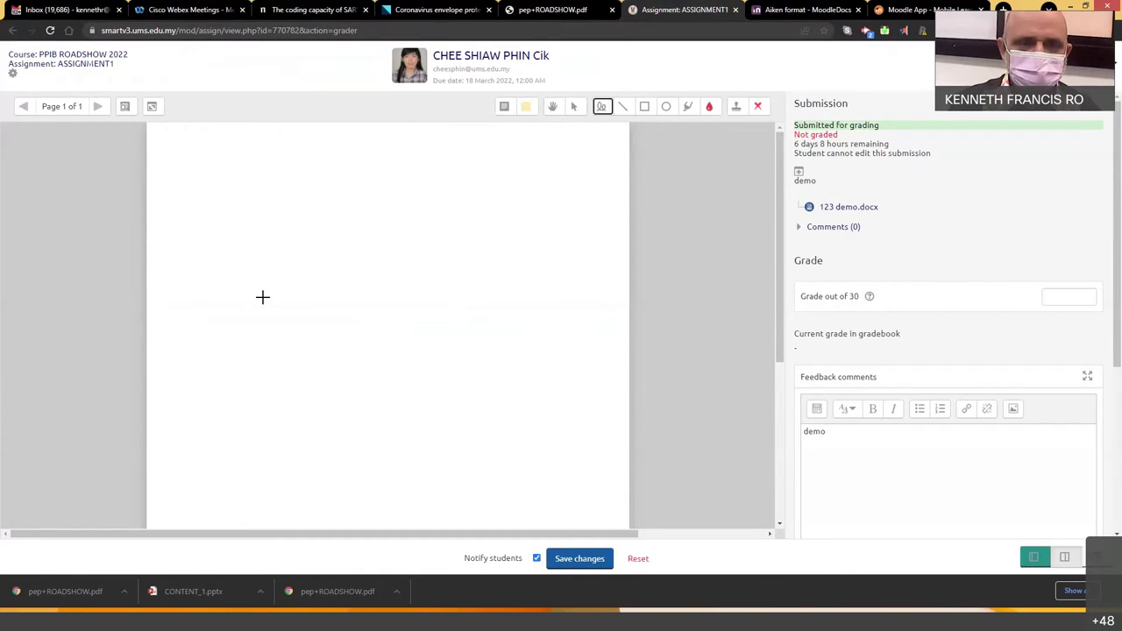
drag(262, 297, 321, 302)
drag(408, 288, 447, 318)
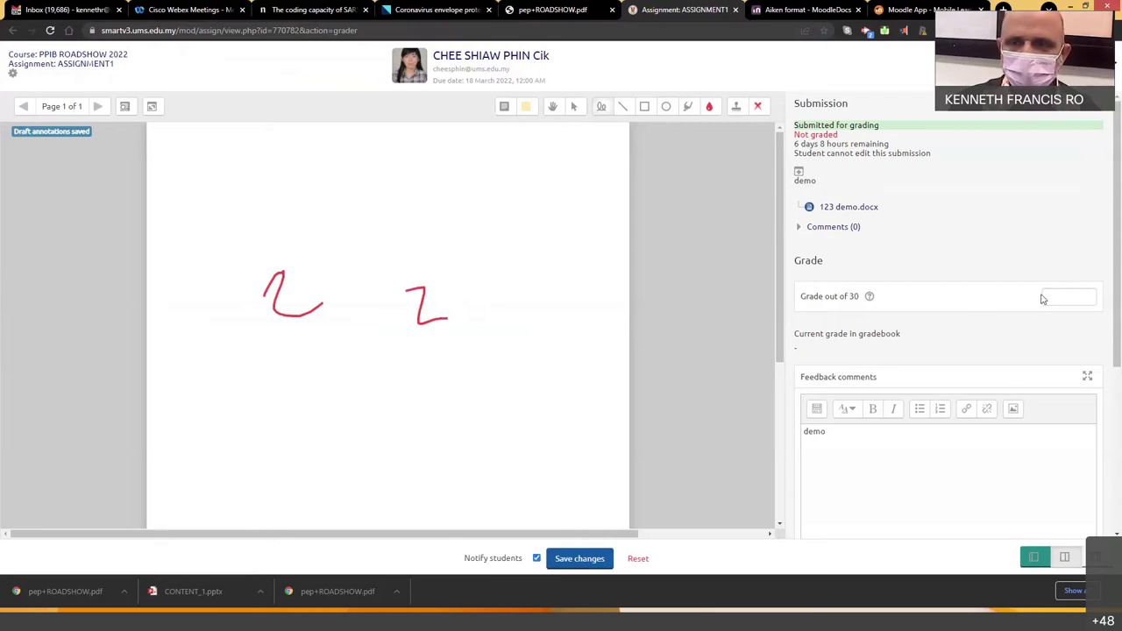
Enter a grade of 29 out of 30 and save the changes.
click(1072, 298)
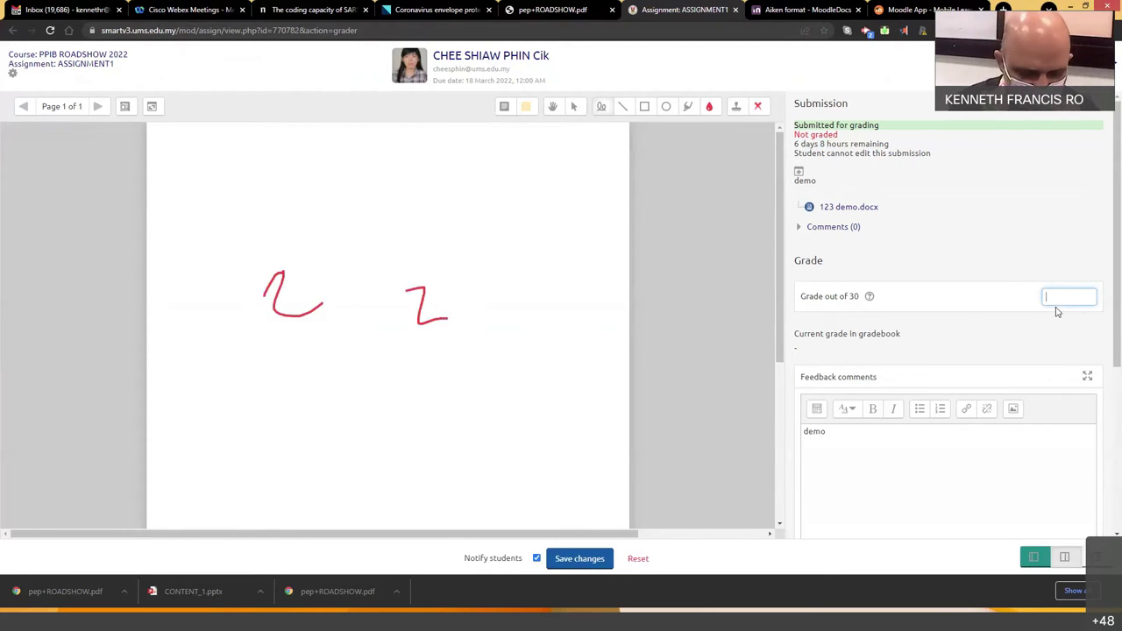
text(29)
click(564, 559)
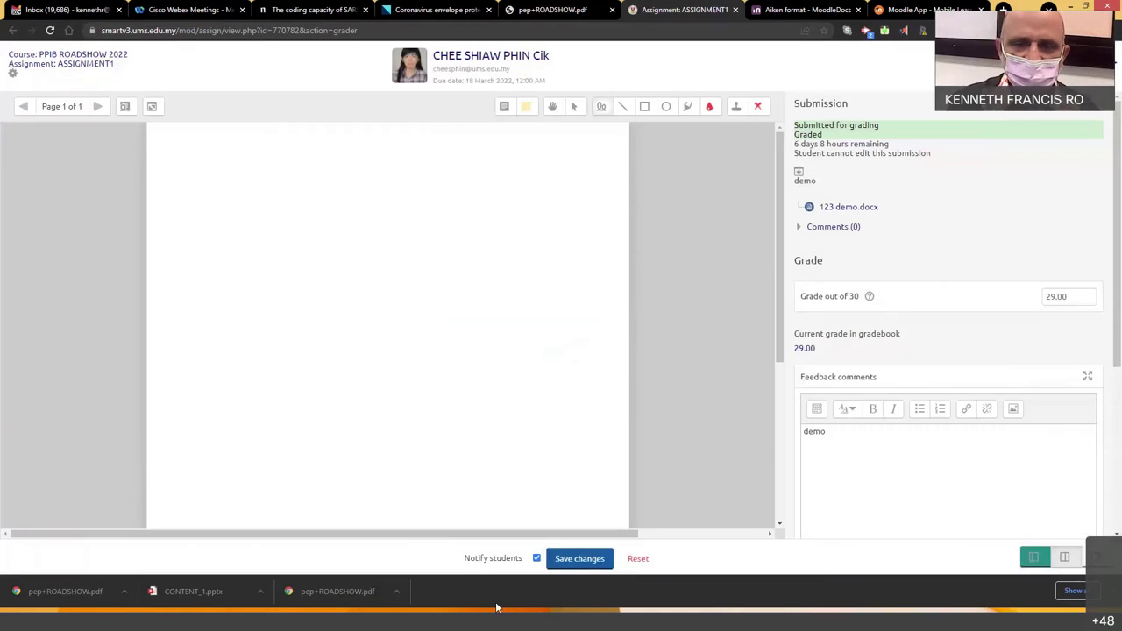
click(562, 359)
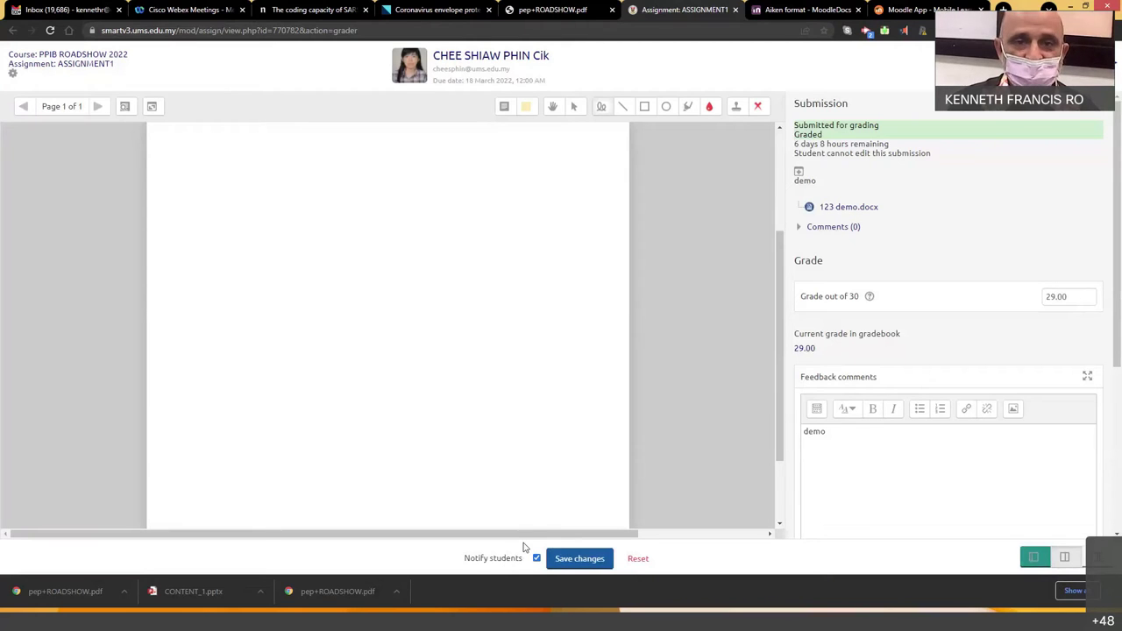
Keep student notification on, set the feedback comment to 'demo', and save again.
click(535, 561)
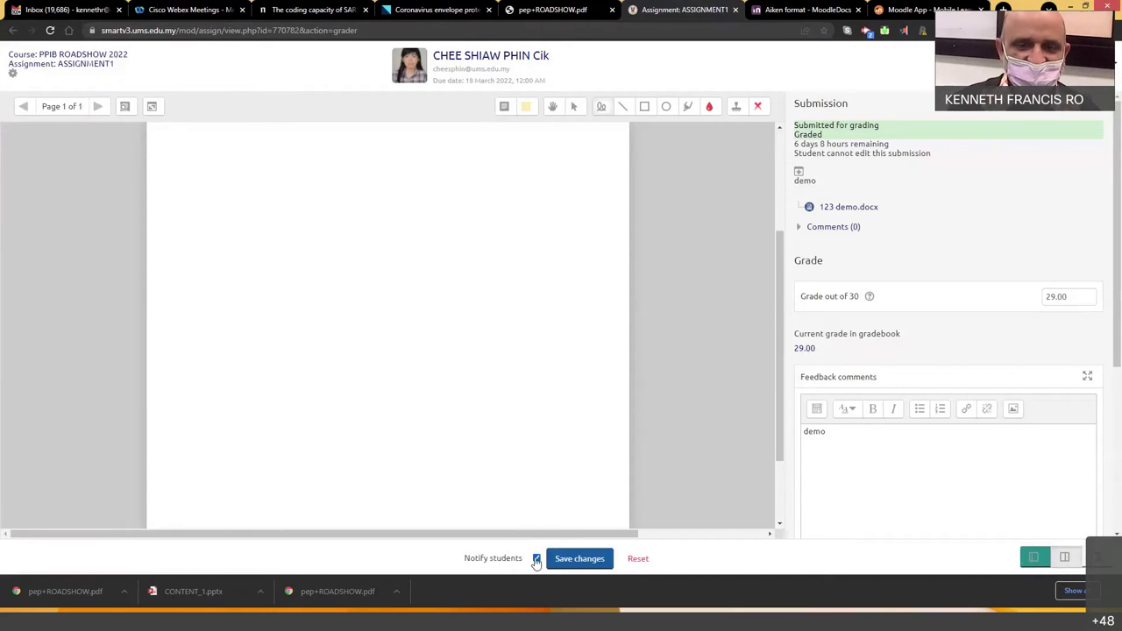
click(536, 562)
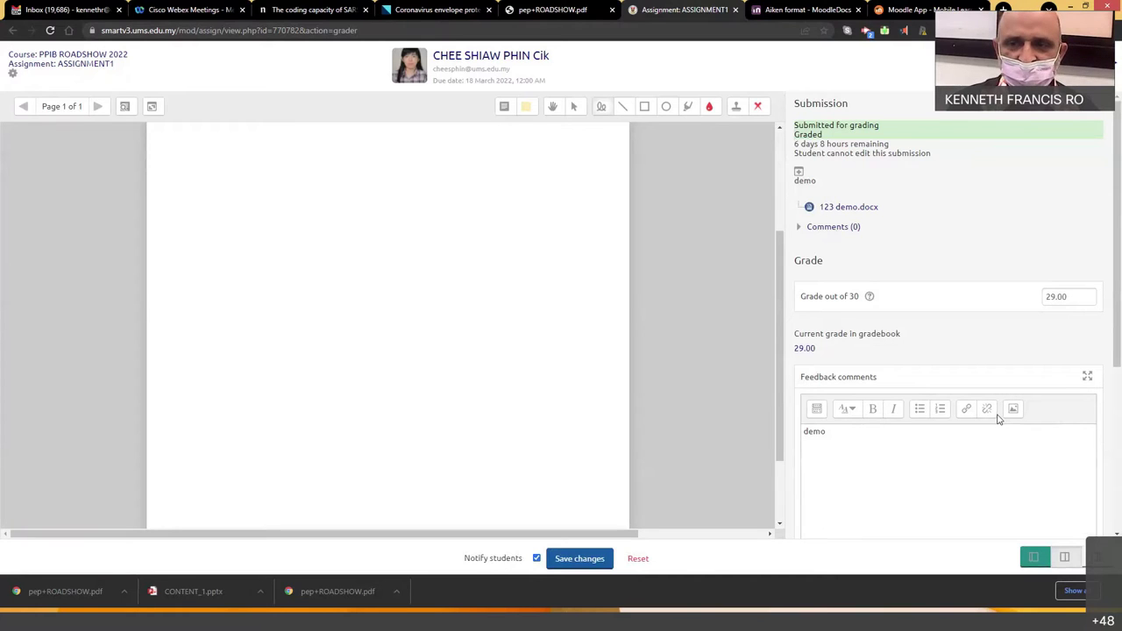
click(823, 451)
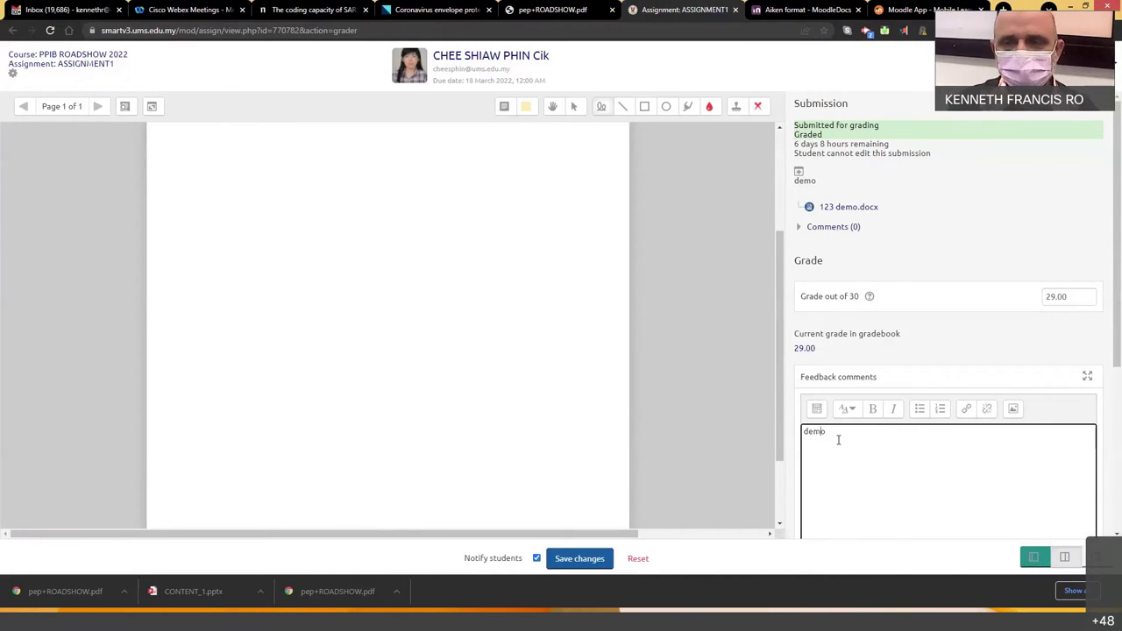
scroll(847, 441, down, 5)
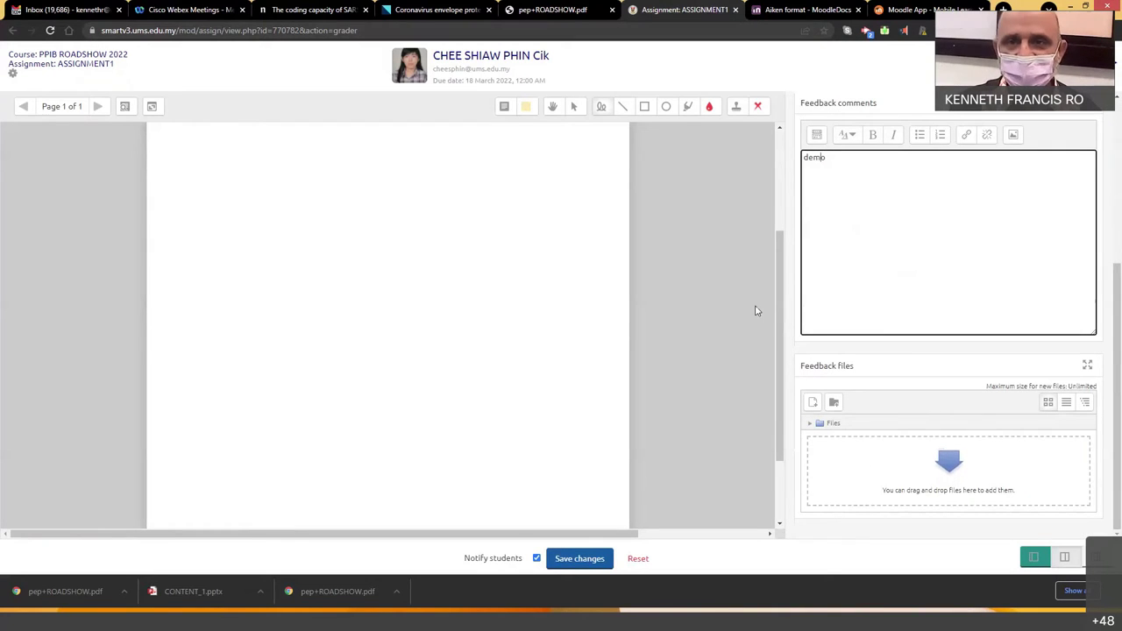
scroll(892, 368, up, 5)
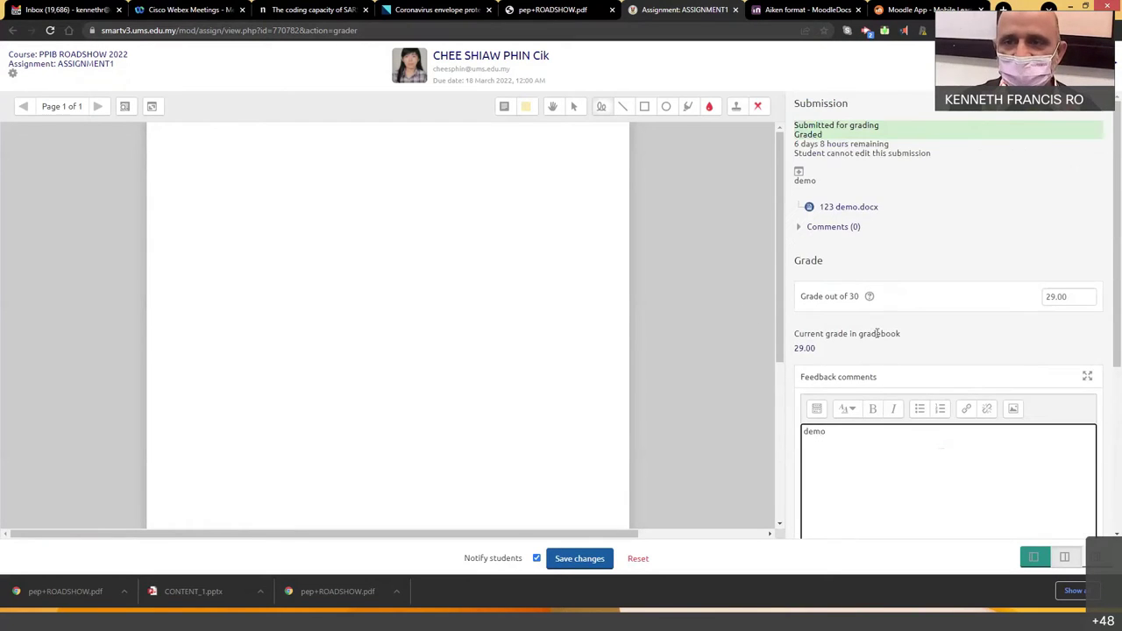
click(930, 338)
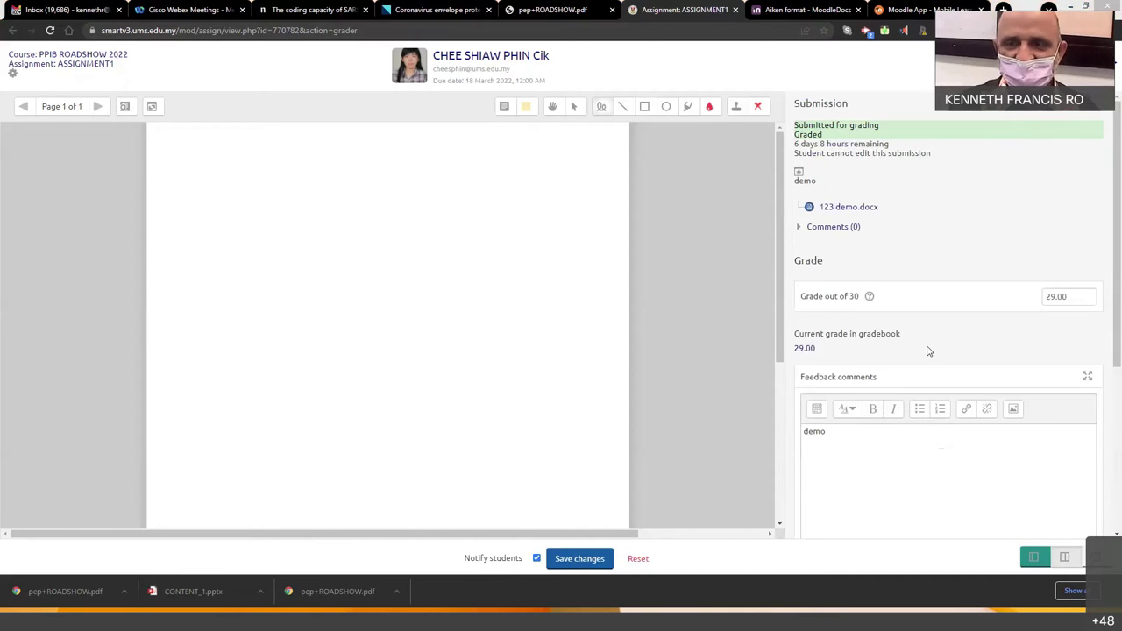
click(565, 563)
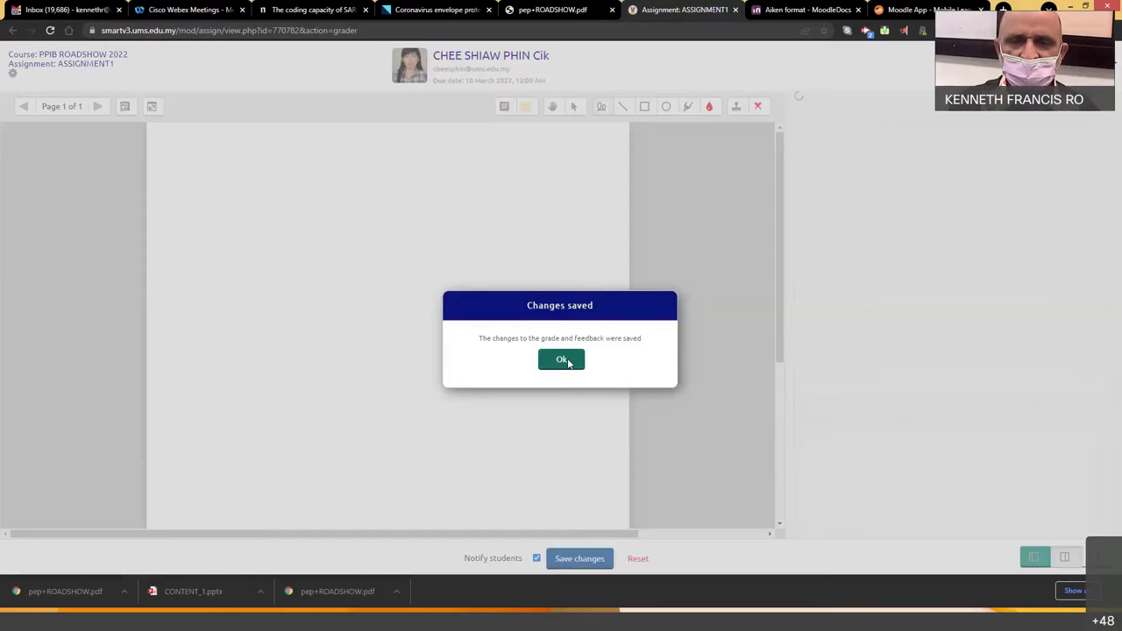
click(564, 361)
Mark the next student's ASSIGNMENT1 page with a red pen stroke and save a 28/30 grade.
click(1115, 69)
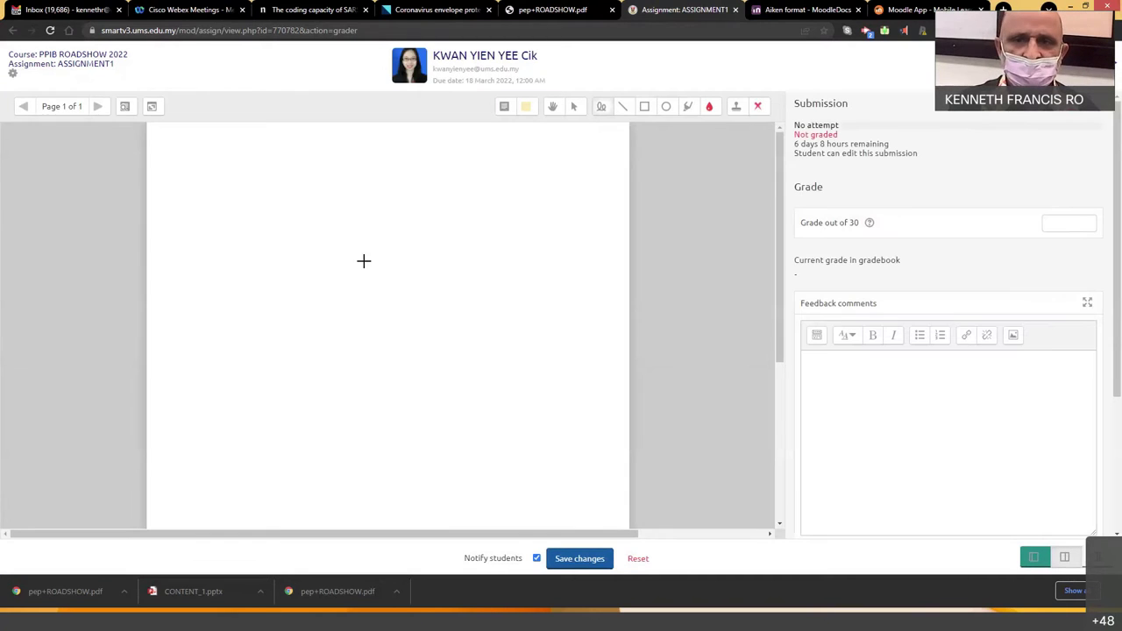
mouse_move(325, 227)
mouse_down()
mouse_move(323, 260)
mouse_move(459, 308)
mouse_move(447, 331)
mouse_up()
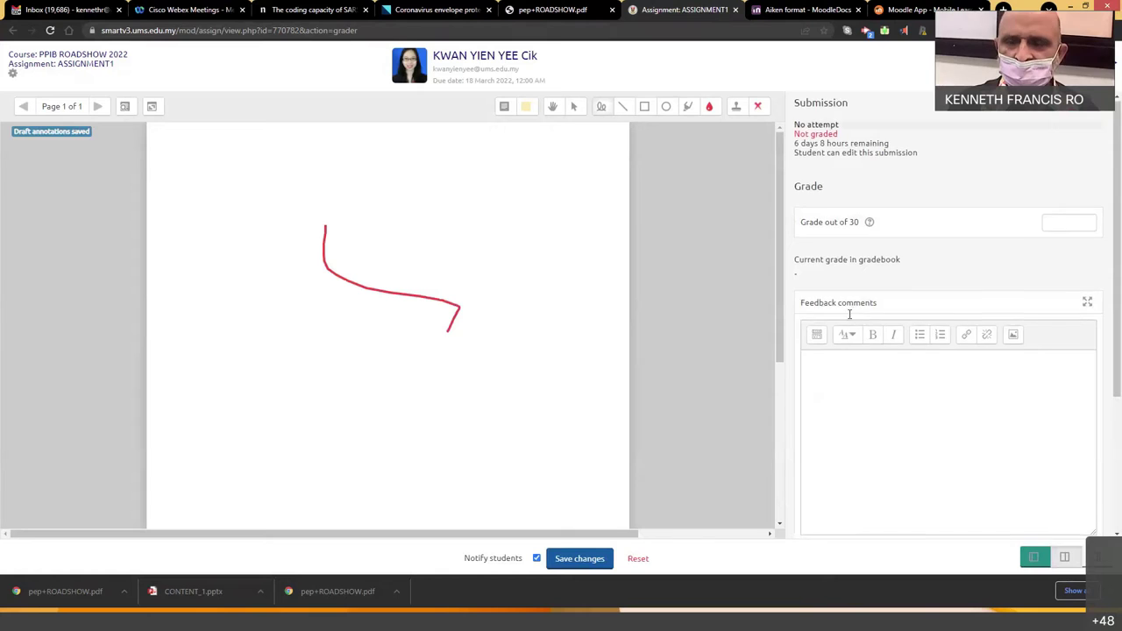
scroll(851, 307, down, 2)
scroll(1082, 248, up, 2)
click(1076, 195)
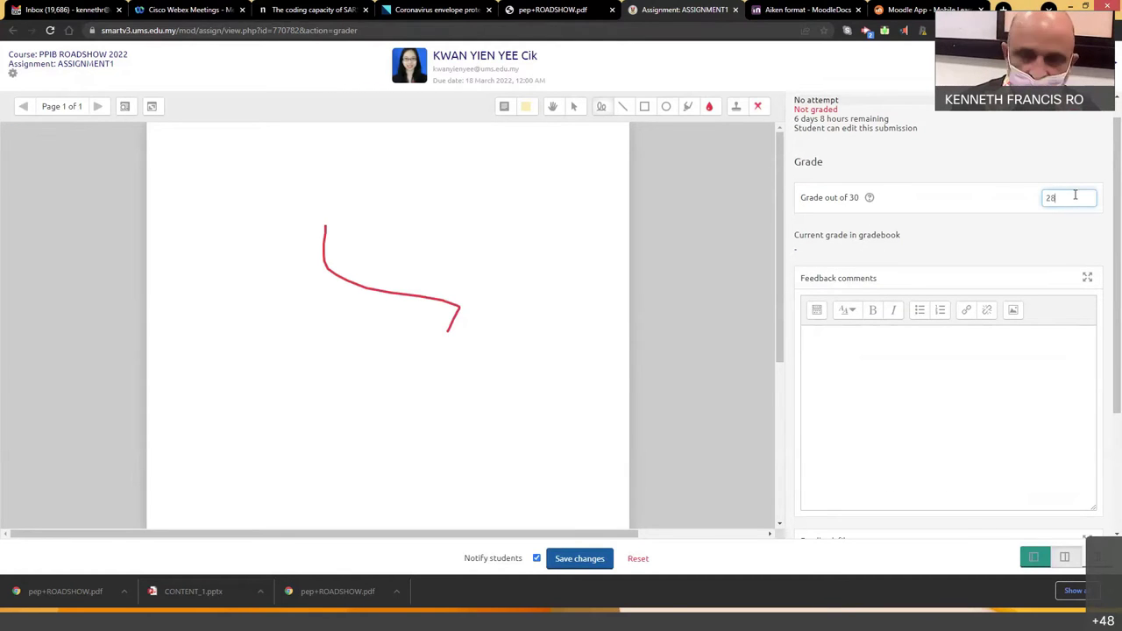
scroll(1055, 248, down, 3)
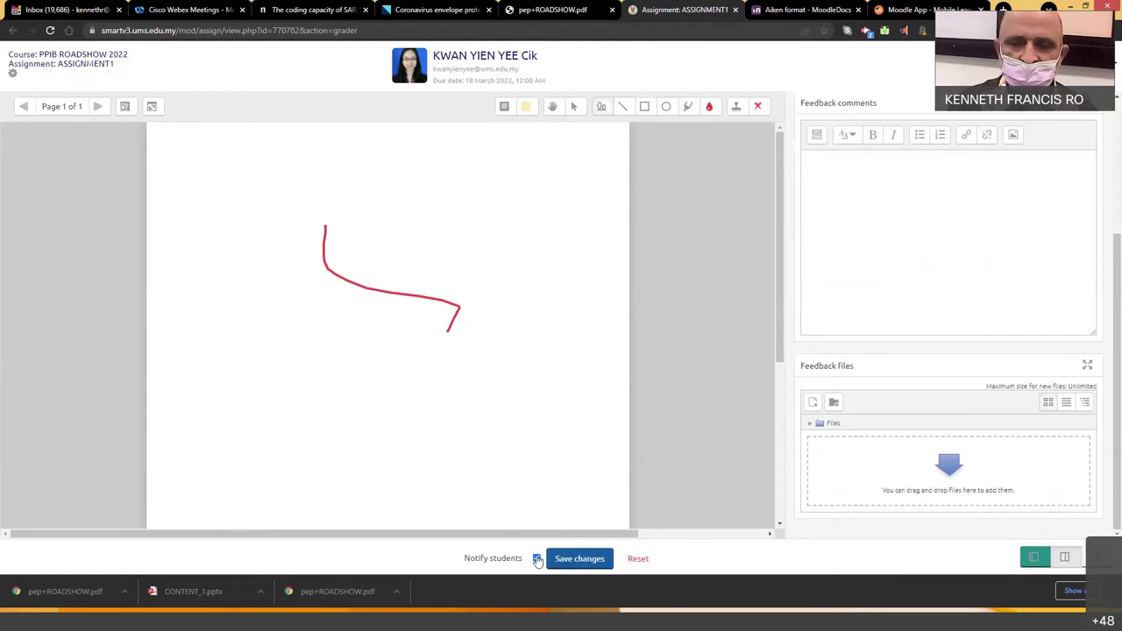
click(561, 559)
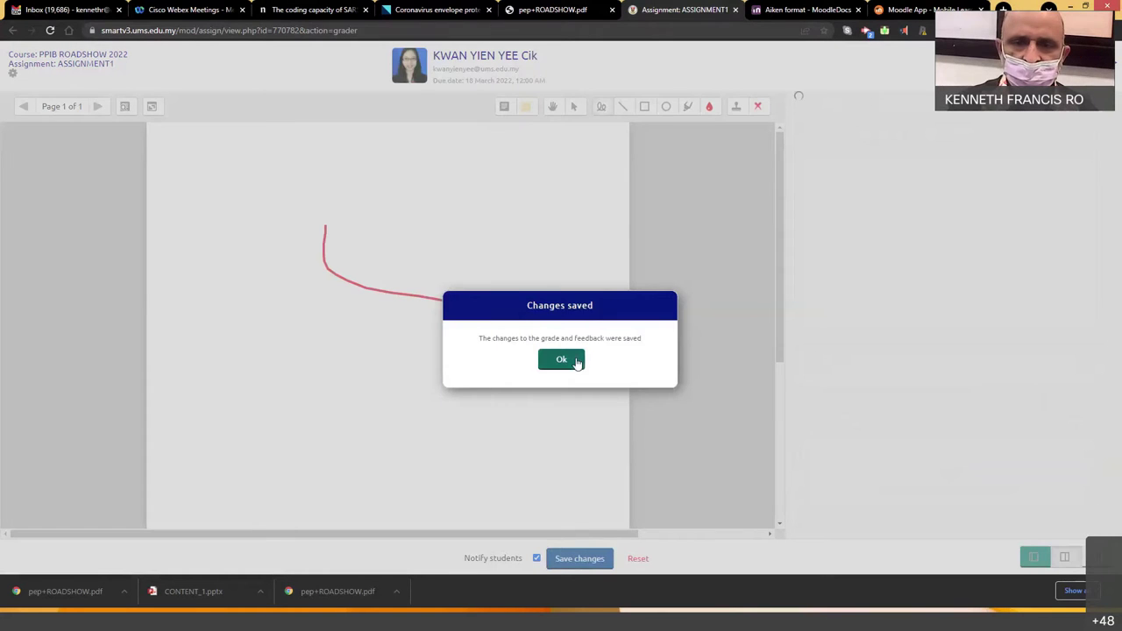
click(571, 360)
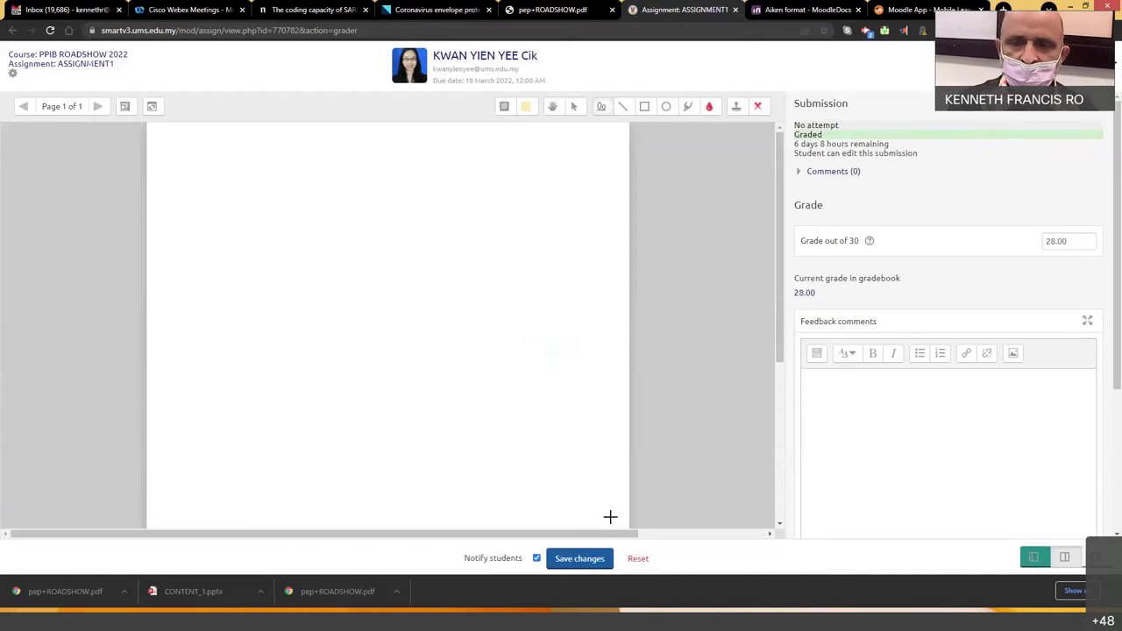
click(1117, 69)
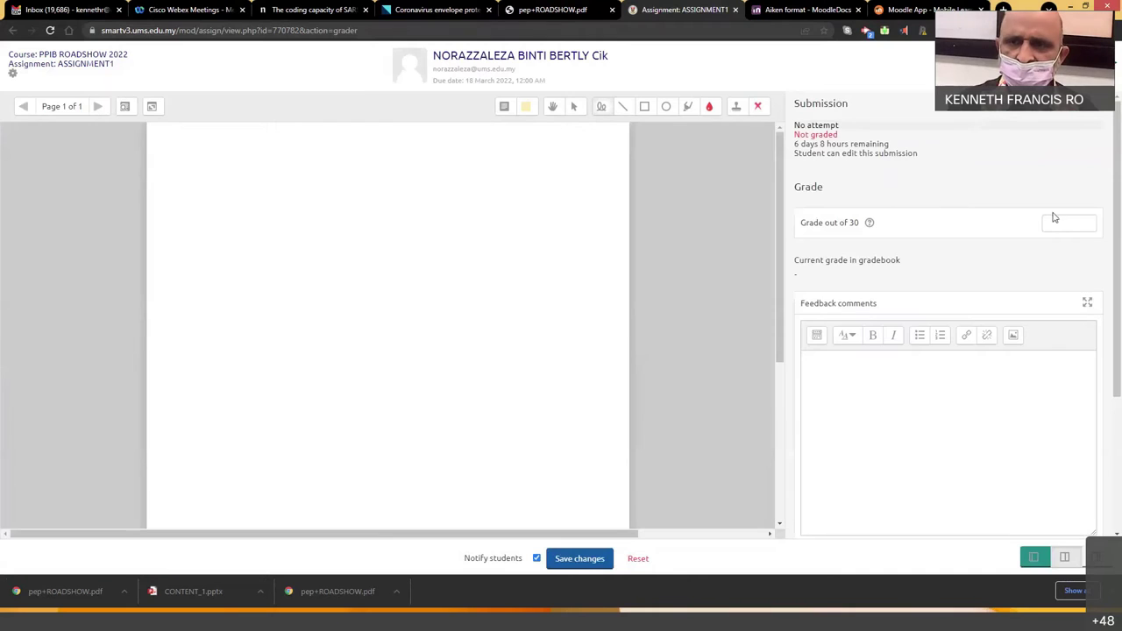
Mark the current student's submission page and save a grade of 30 out of 30.
click(1049, 225)
drag(260, 331, 376, 341)
click(1076, 221)
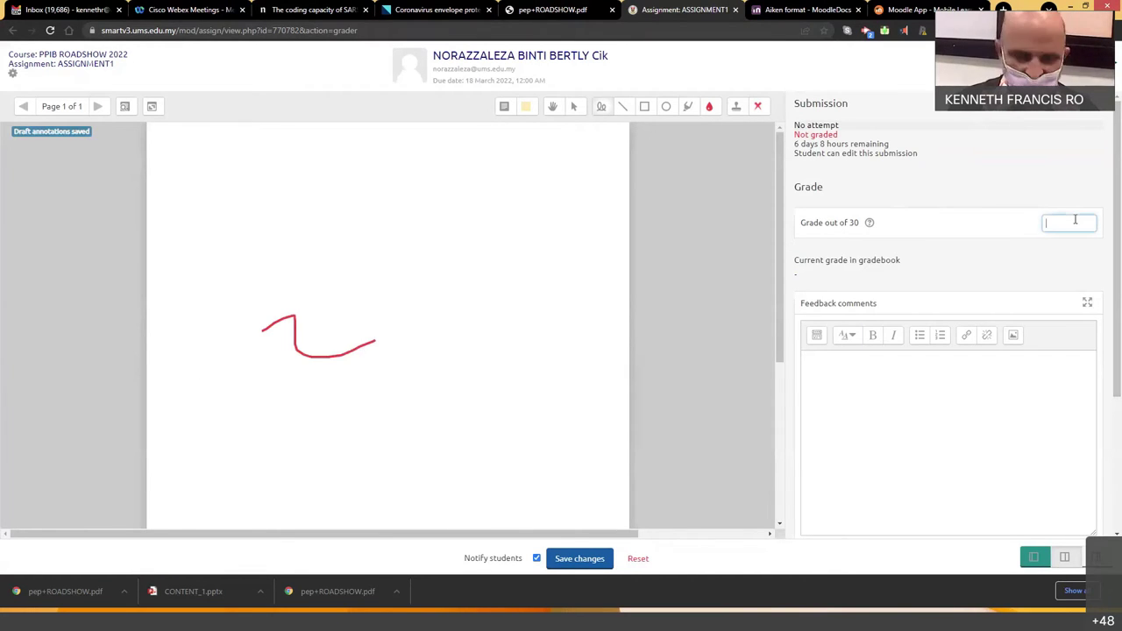
text(30)
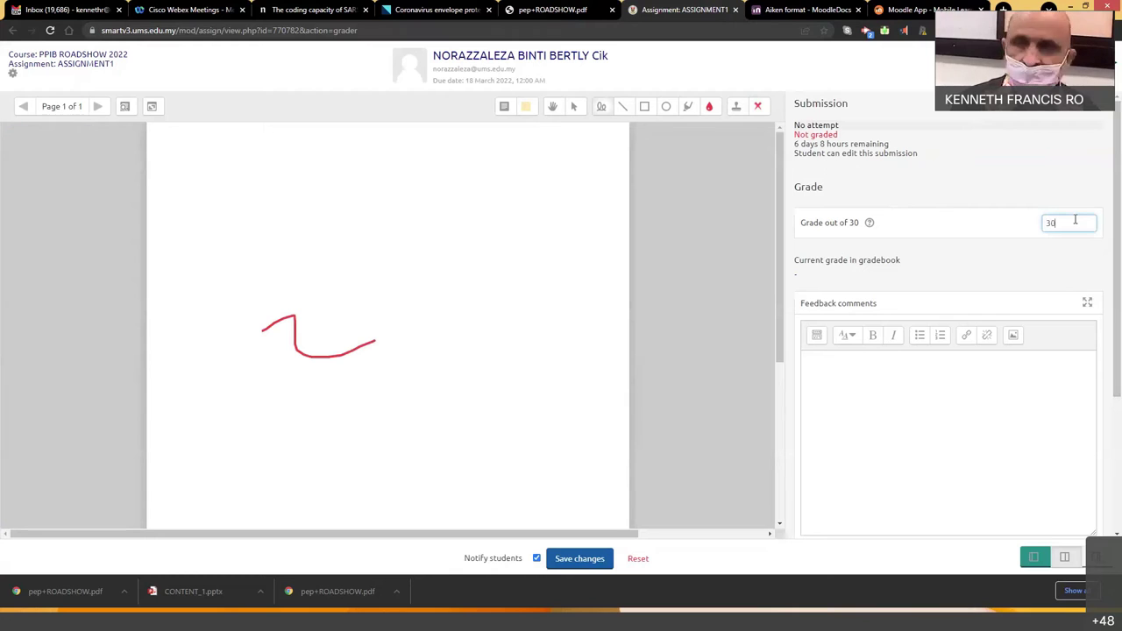
click(581, 558)
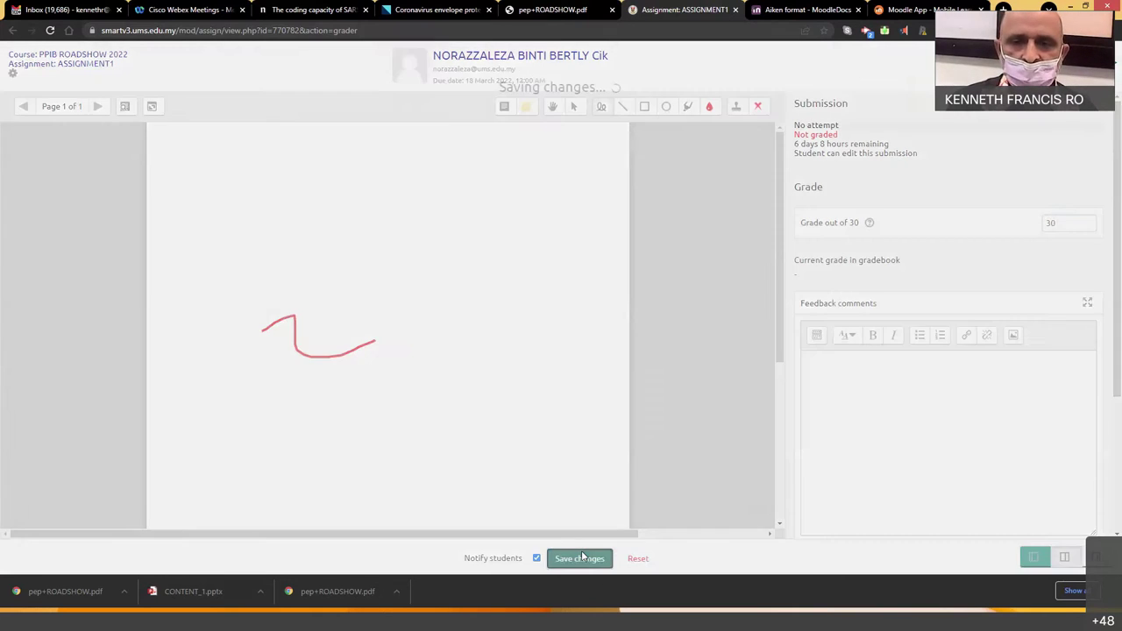
click(575, 359)
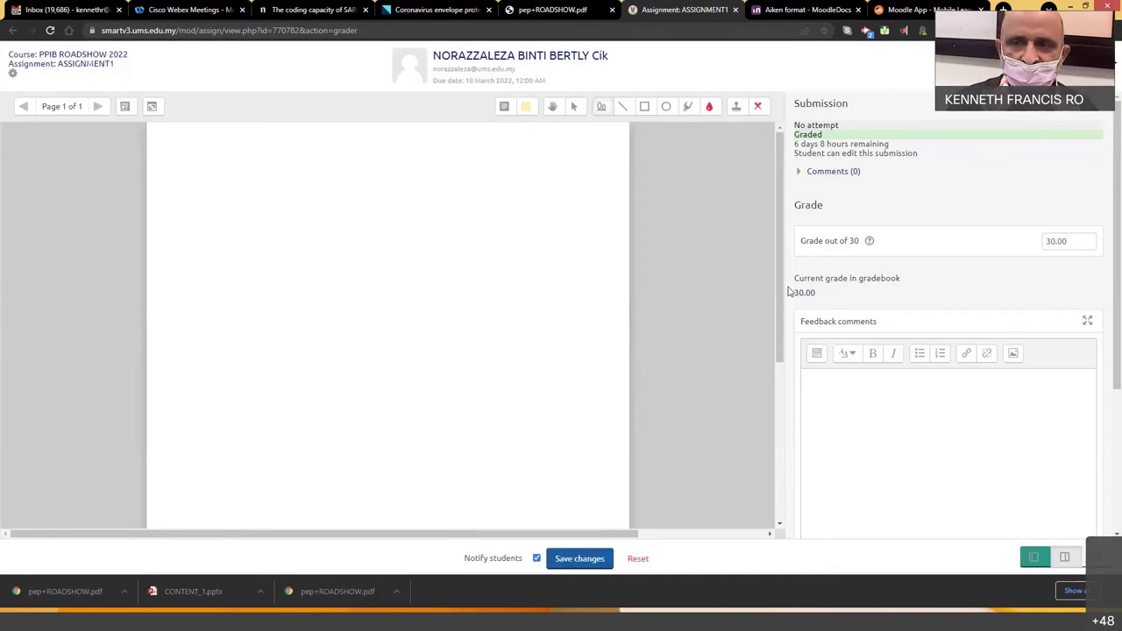
Mark the next ungraded student's blank page and save a grade of 29 out of 30.
click(1101, 56)
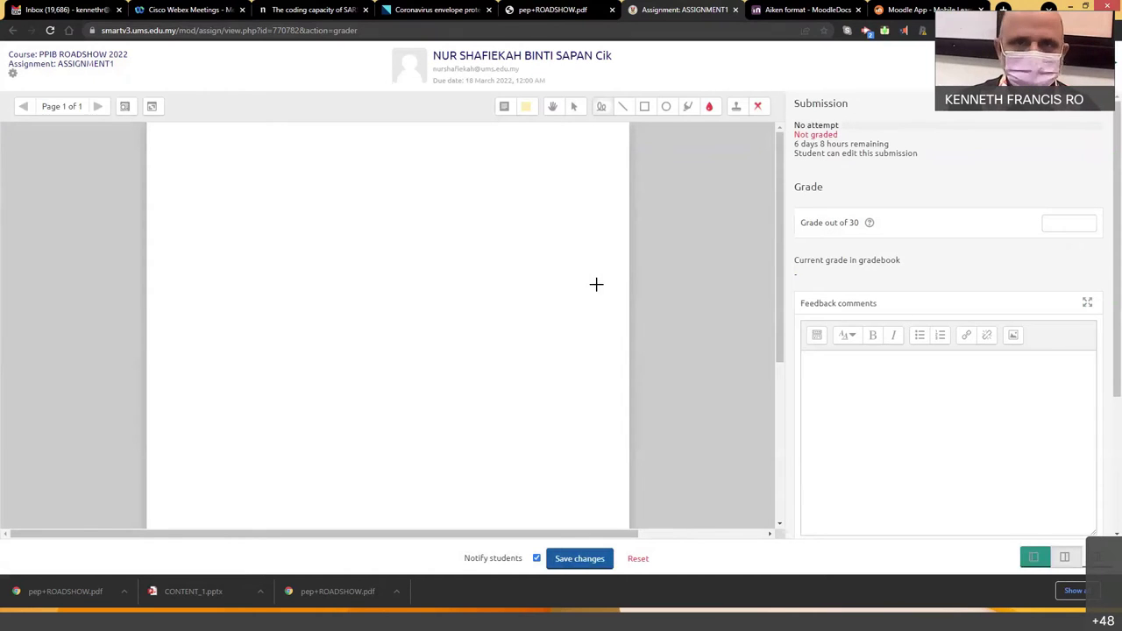
drag(305, 263, 327, 298)
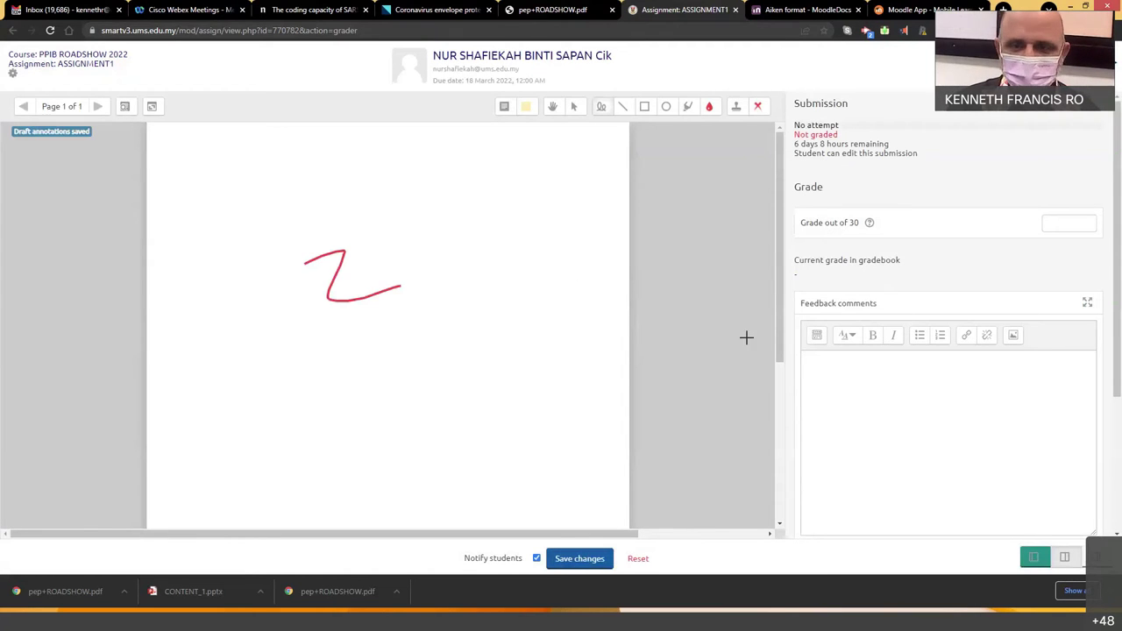
click(1050, 225)
text(29)
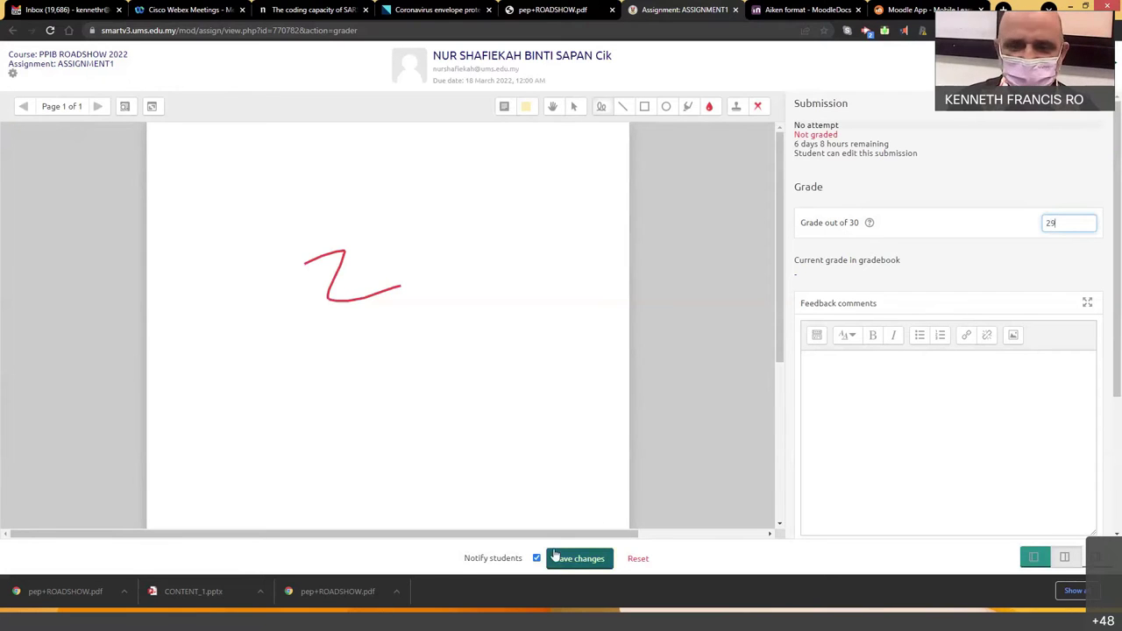
click(577, 560)
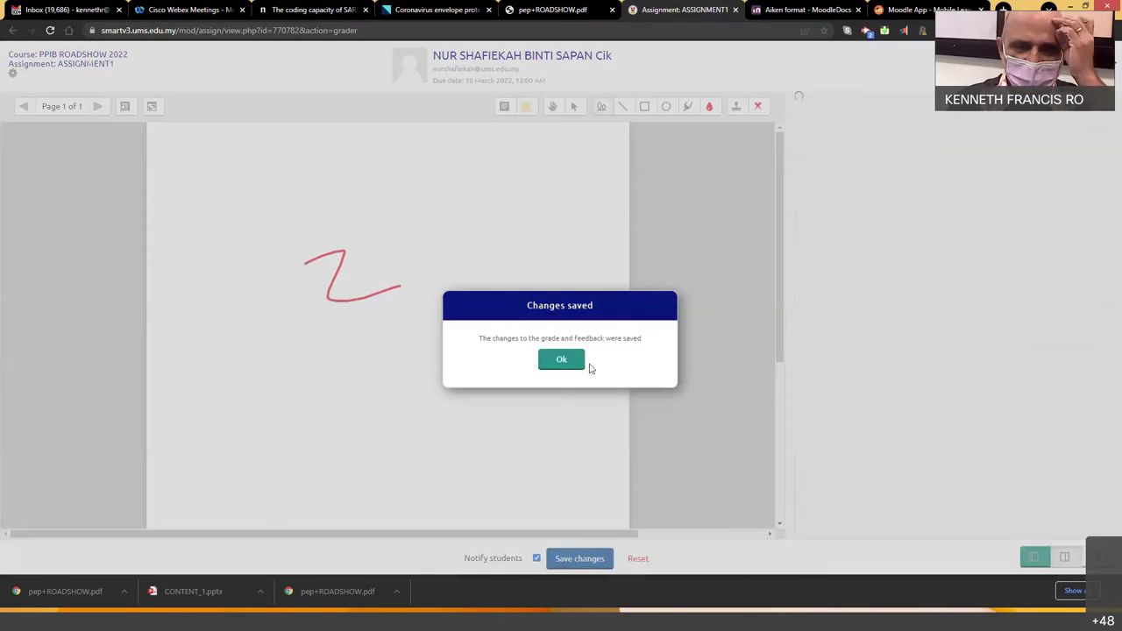
click(562, 360)
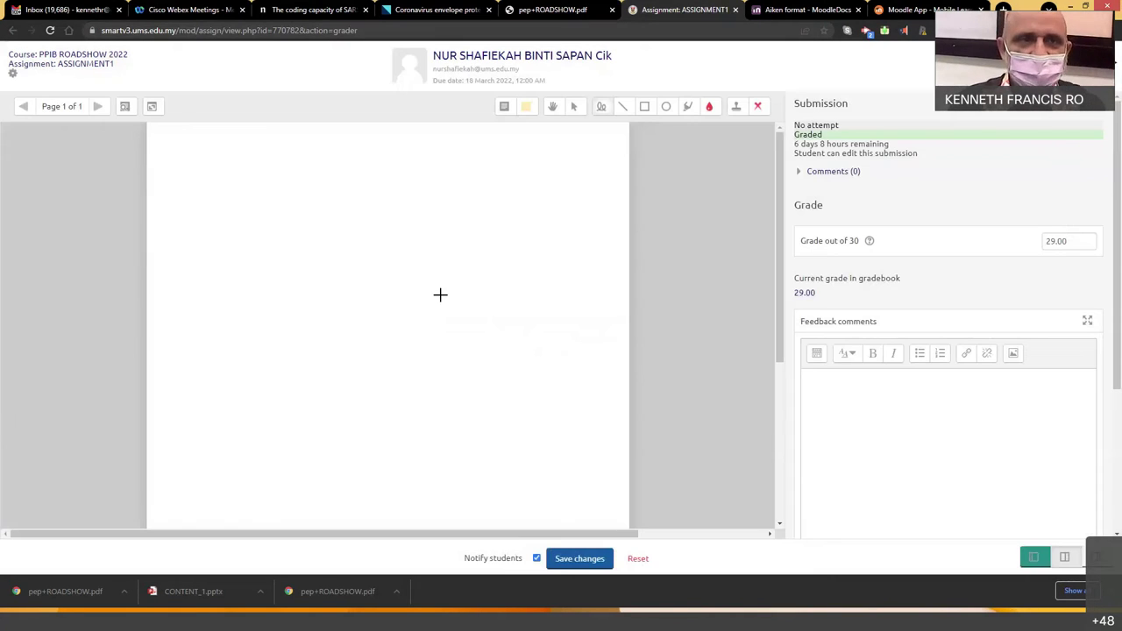
Return to the PPIB ROADSHOW 2022 course page and open Gradebook setup from Administration.
click(63, 54)
scroll(233, 225, down, 7)
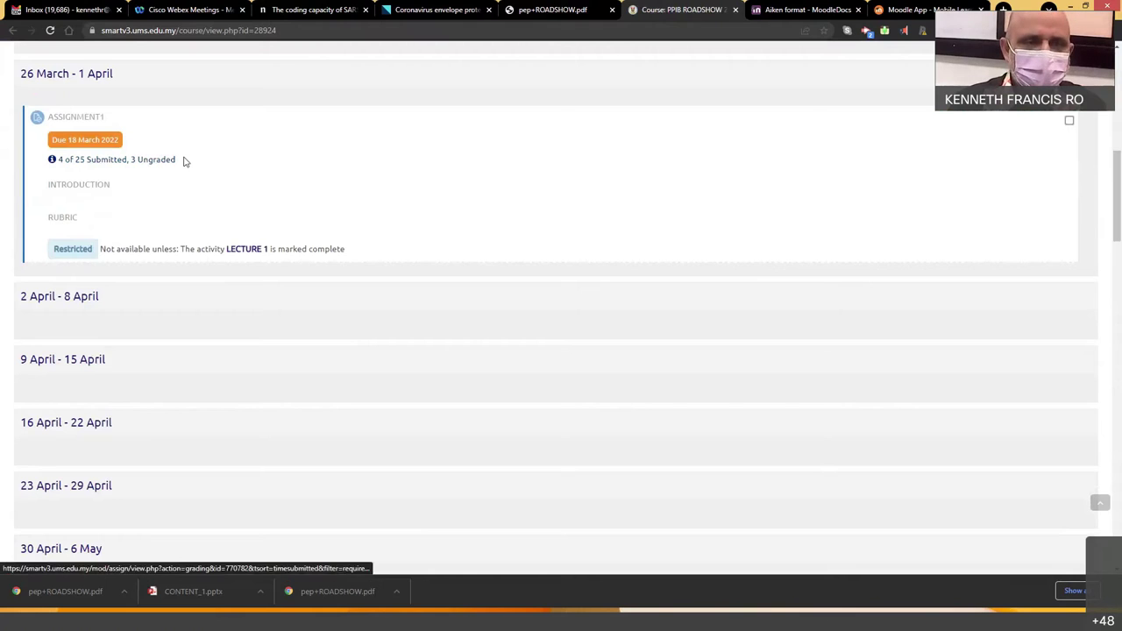
scroll(184, 161, down, 4)
scroll(185, 162, down, 5)
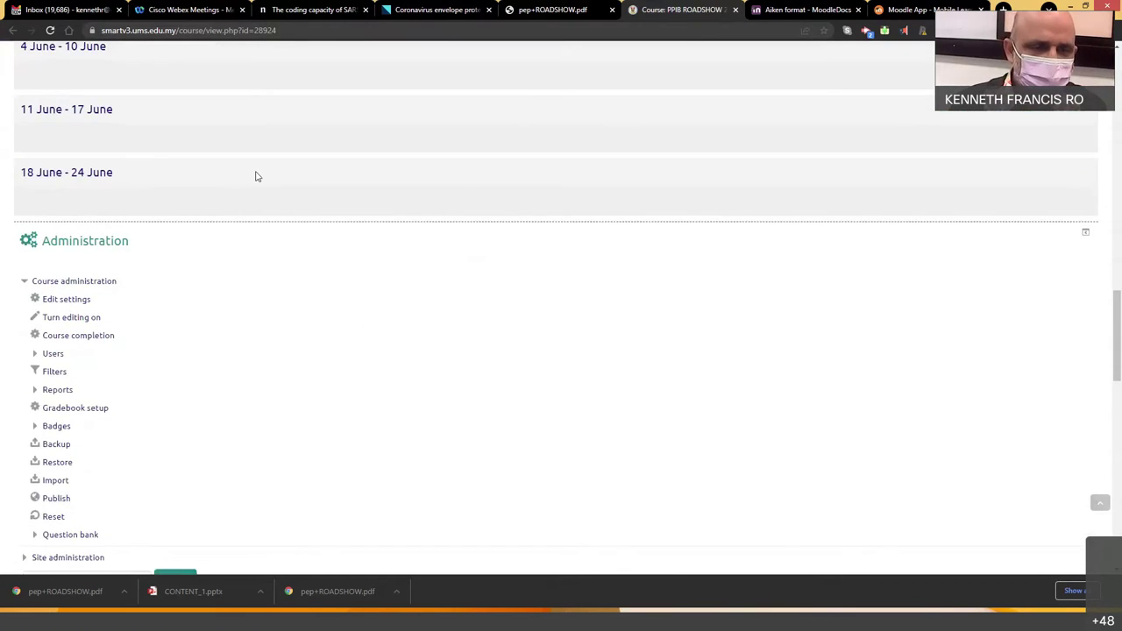
scroll(257, 177, down, 2)
scroll(257, 177, down, 1)
scroll(257, 177, up, 2)
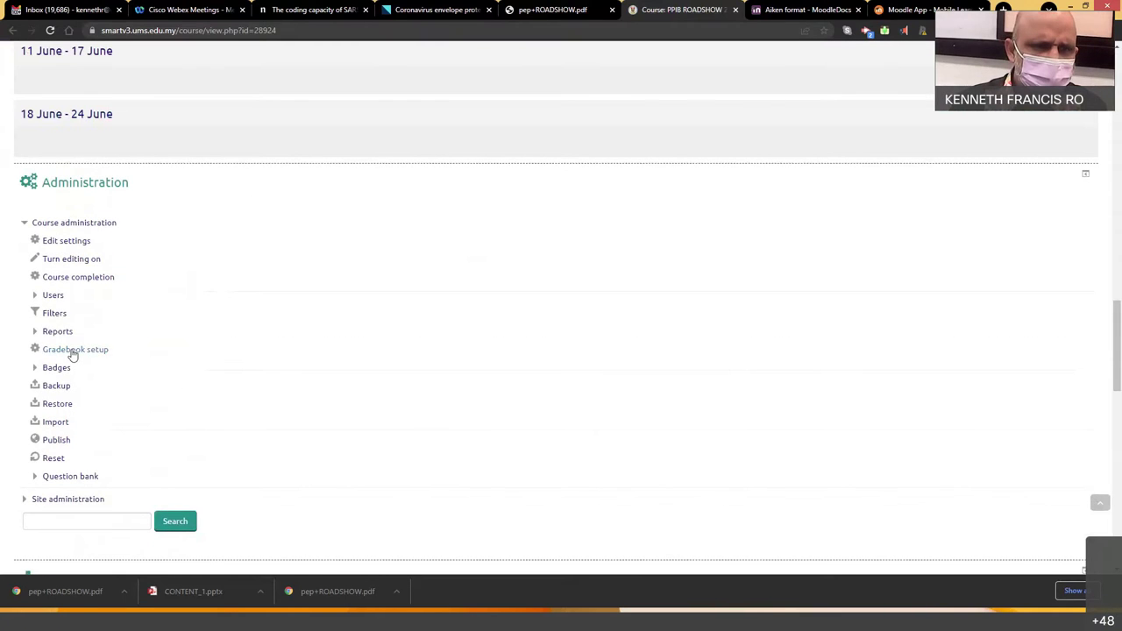
click(74, 352)
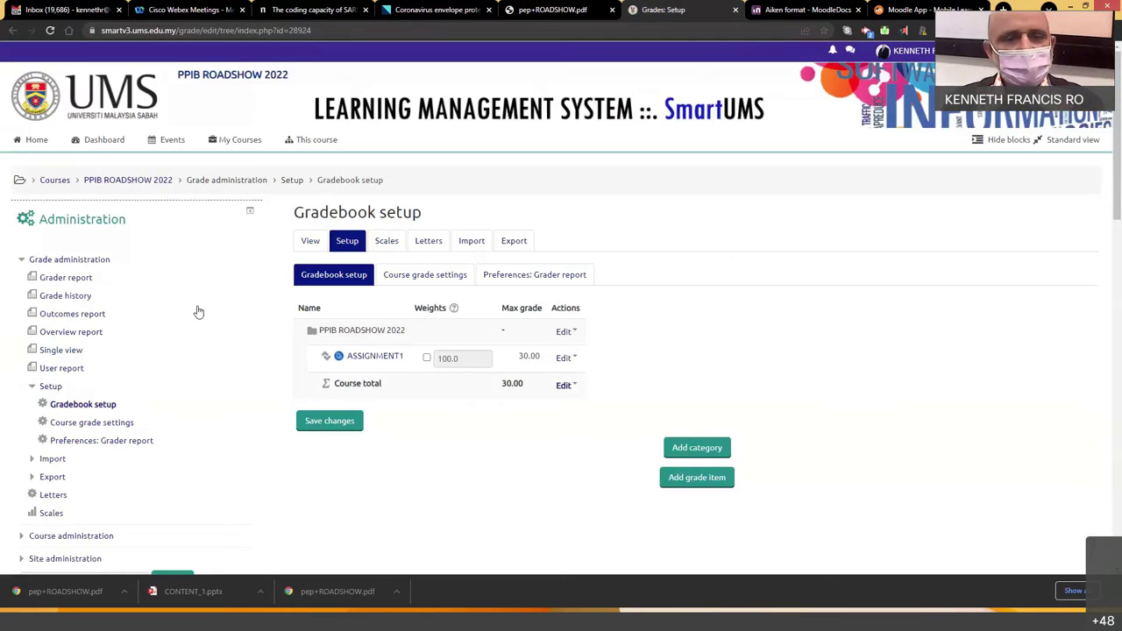
scroll(199, 312, down, 1)
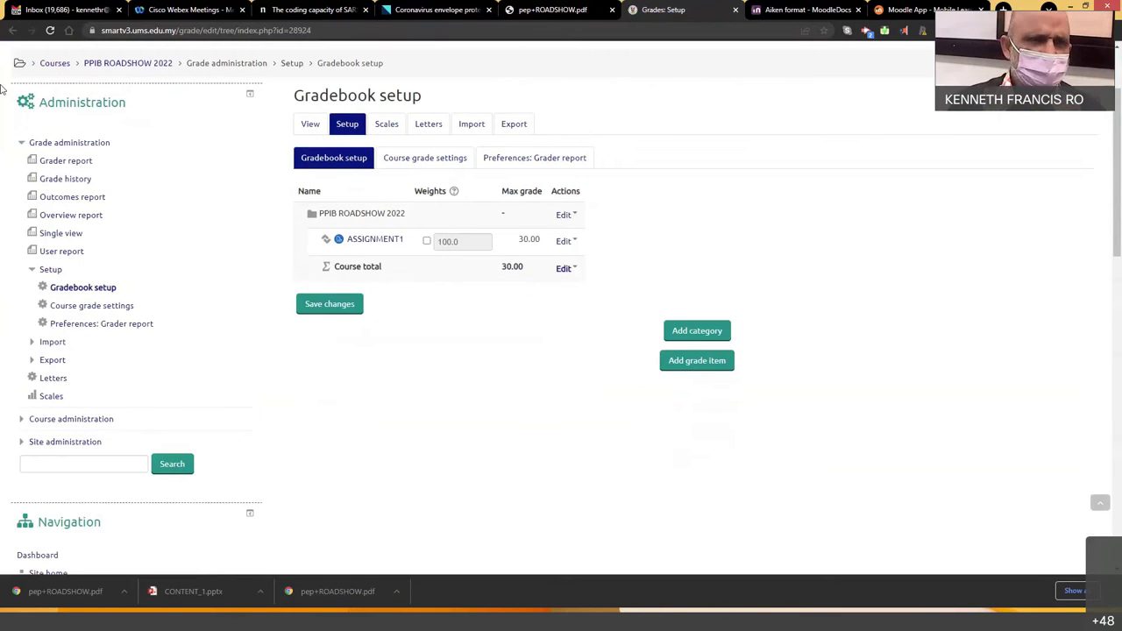
Go back to the course page and zoom in twice to read the administration options.
click(12, 30)
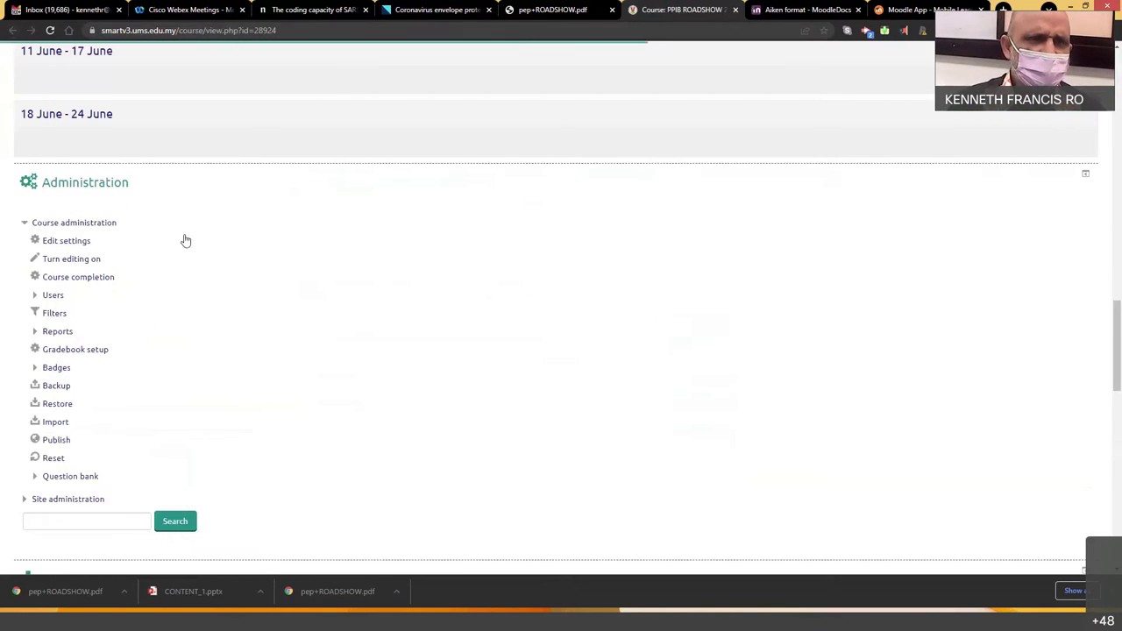
scroll(186, 241, down, 2)
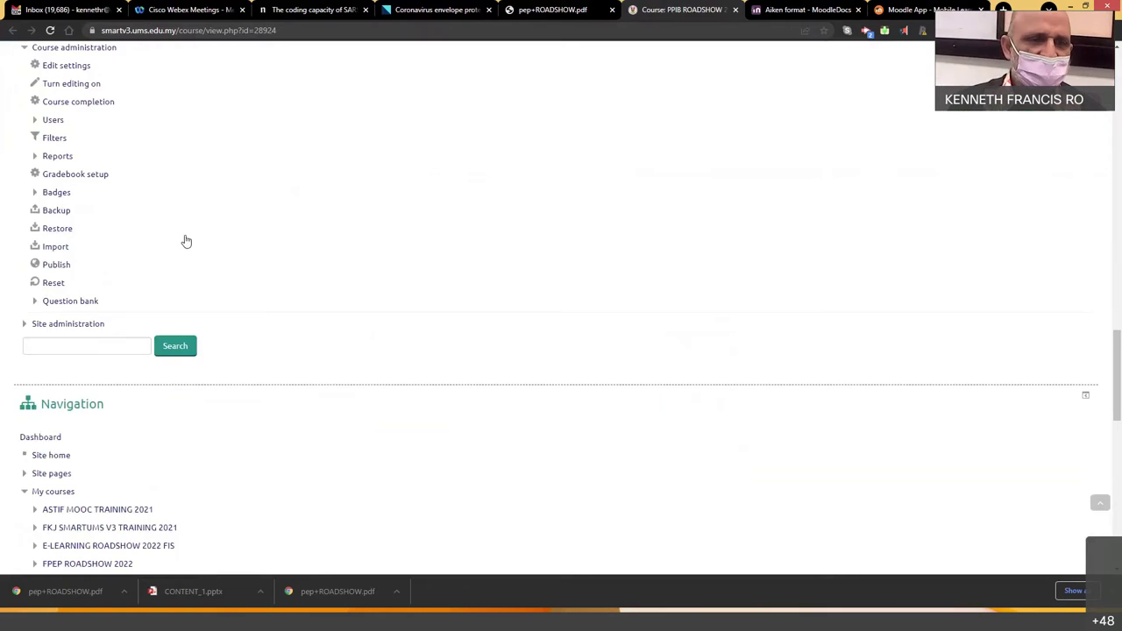
scroll(186, 240, up, 2)
key(ctrl+plus)
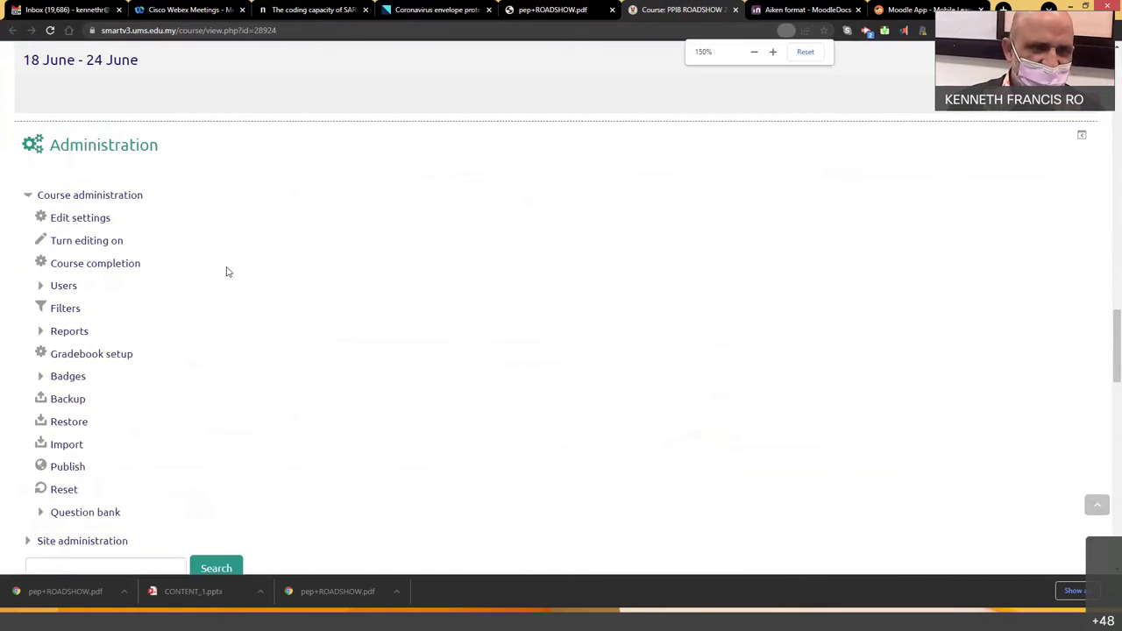
key(ctrl+plus)
key(ctrl+plus)
scroll(313, 310, down, 2)
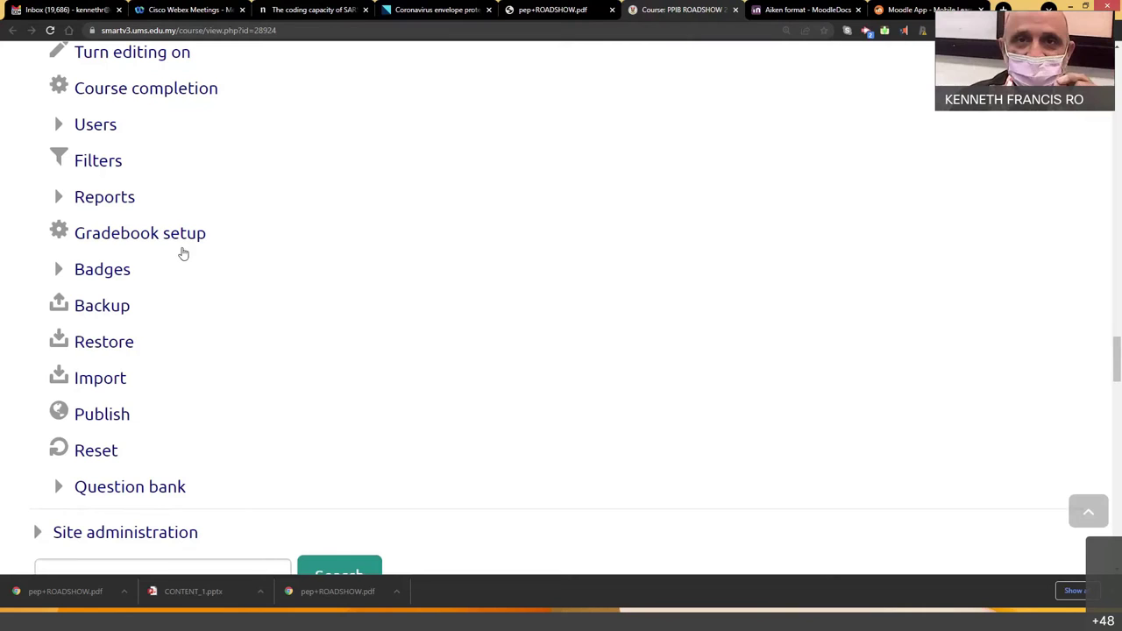
scroll(363, 287, up, 9)
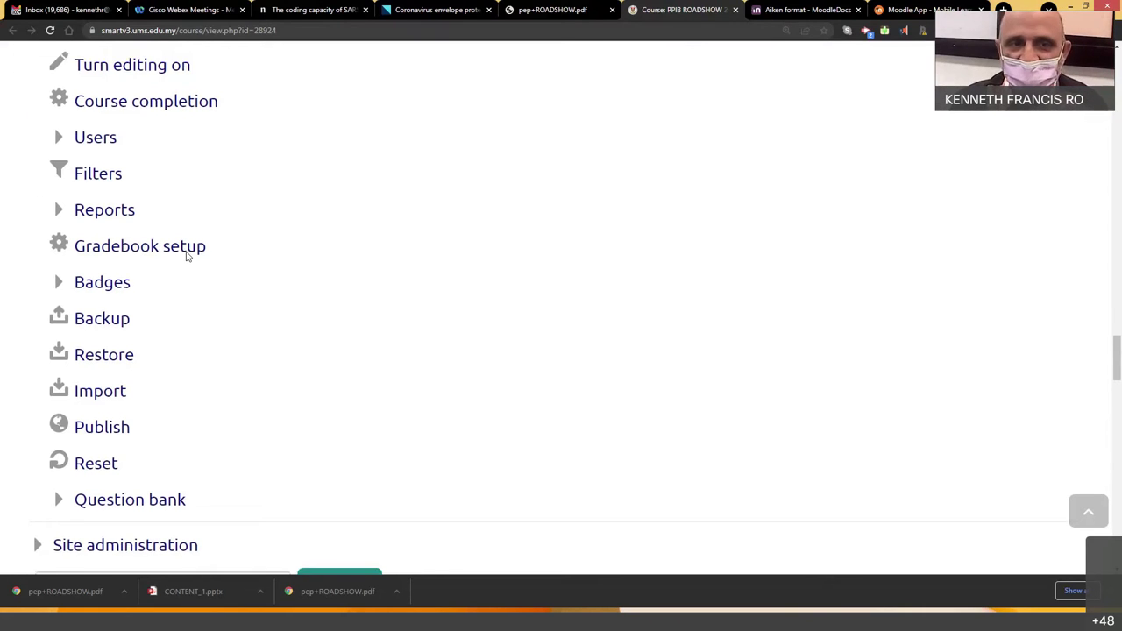
scroll(363, 287, up, 7)
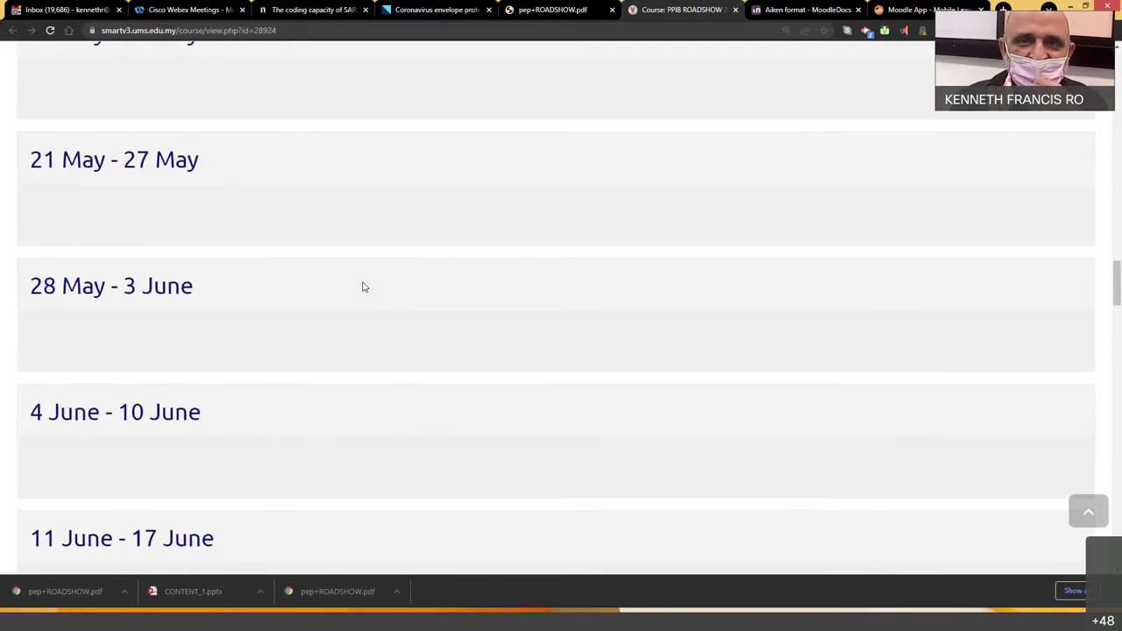
scroll(363, 288, up, 8)
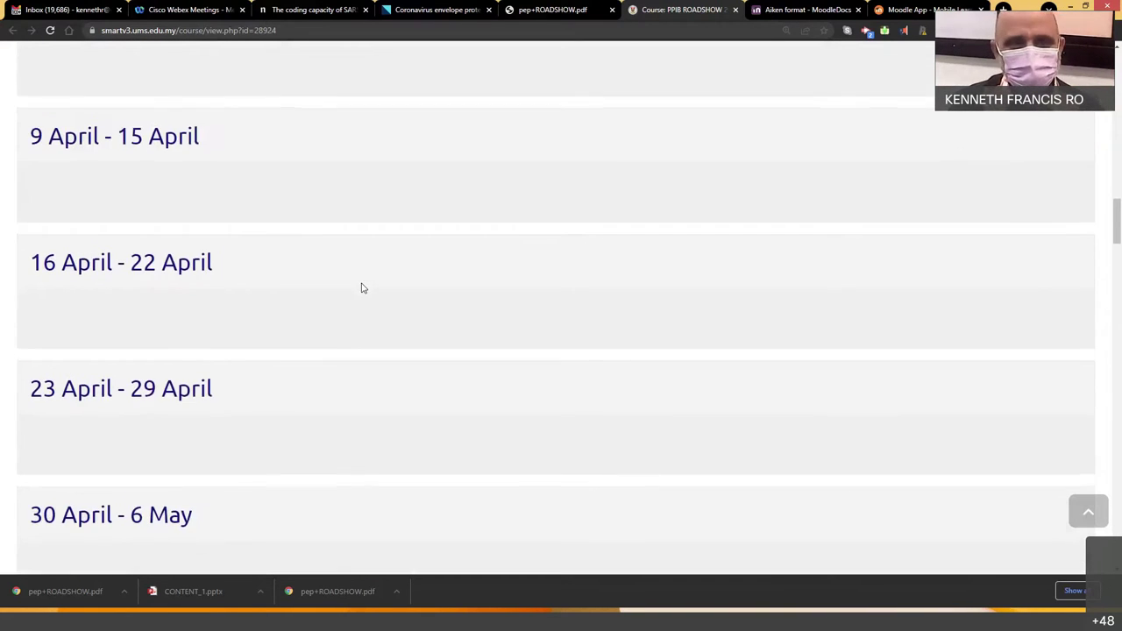
scroll(368, 292, down, 20)
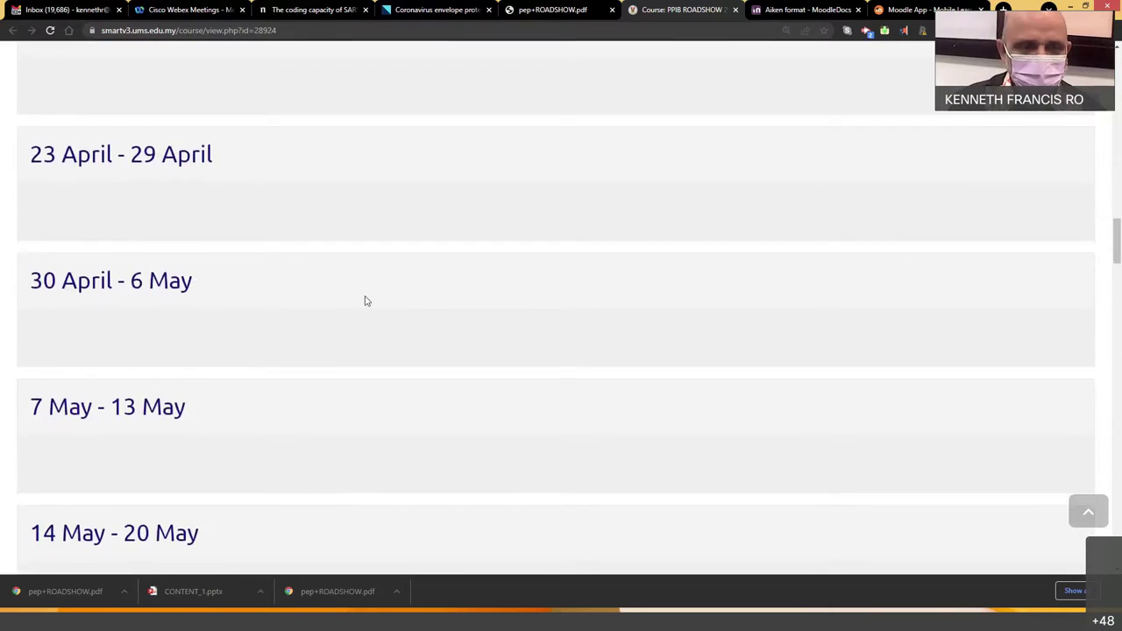
scroll(245, 365, up, 2)
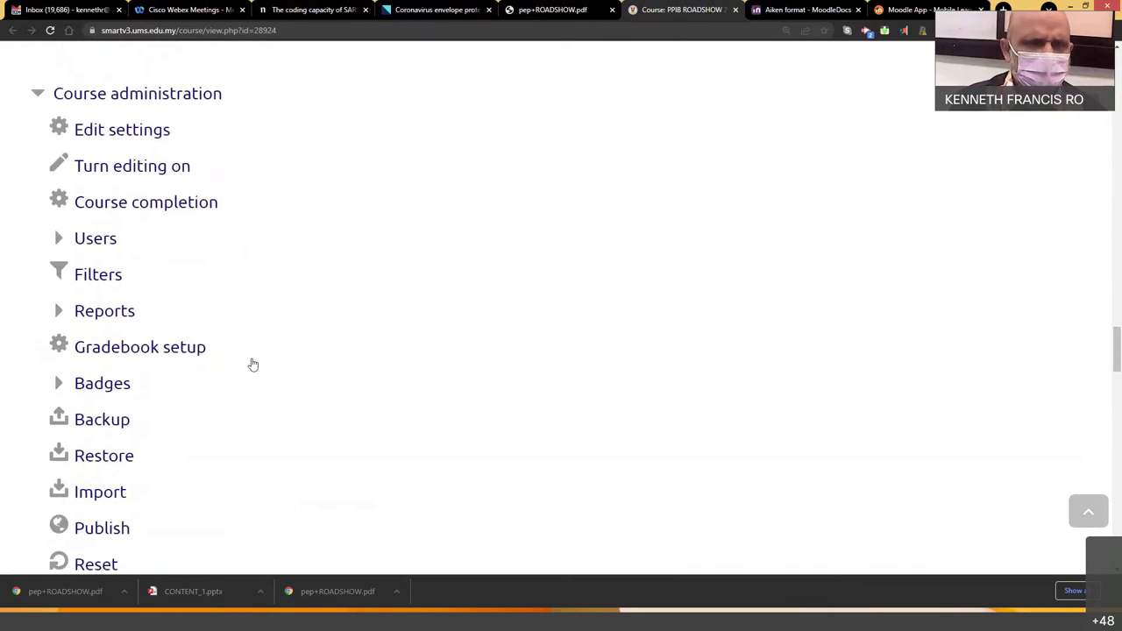
Open the Grader report from Gradebook setup and zoom out to fit more students.
click(122, 351)
scroll(402, 325, down, 2)
scroll(403, 324, down, 1)
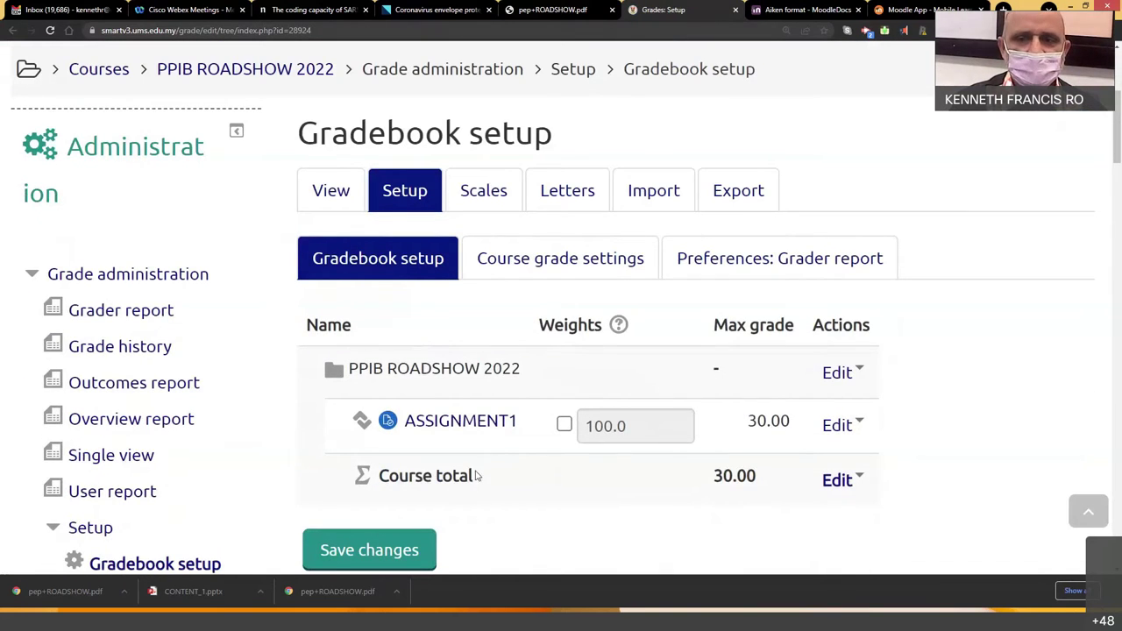
scroll(479, 453, down, 1)
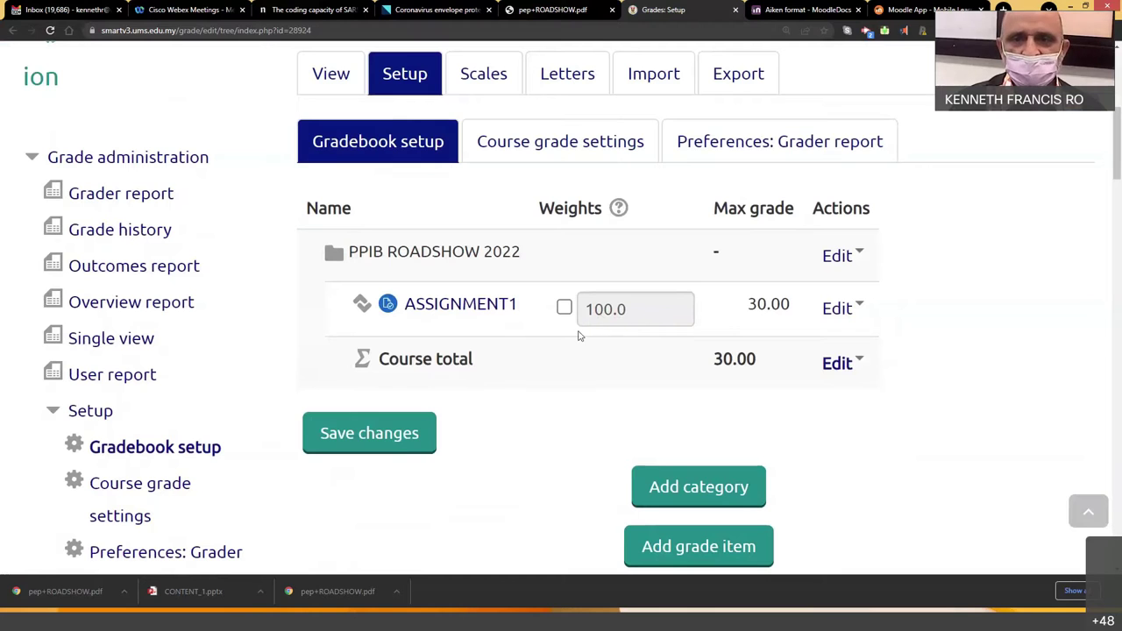
scroll(346, 220, up, 1)
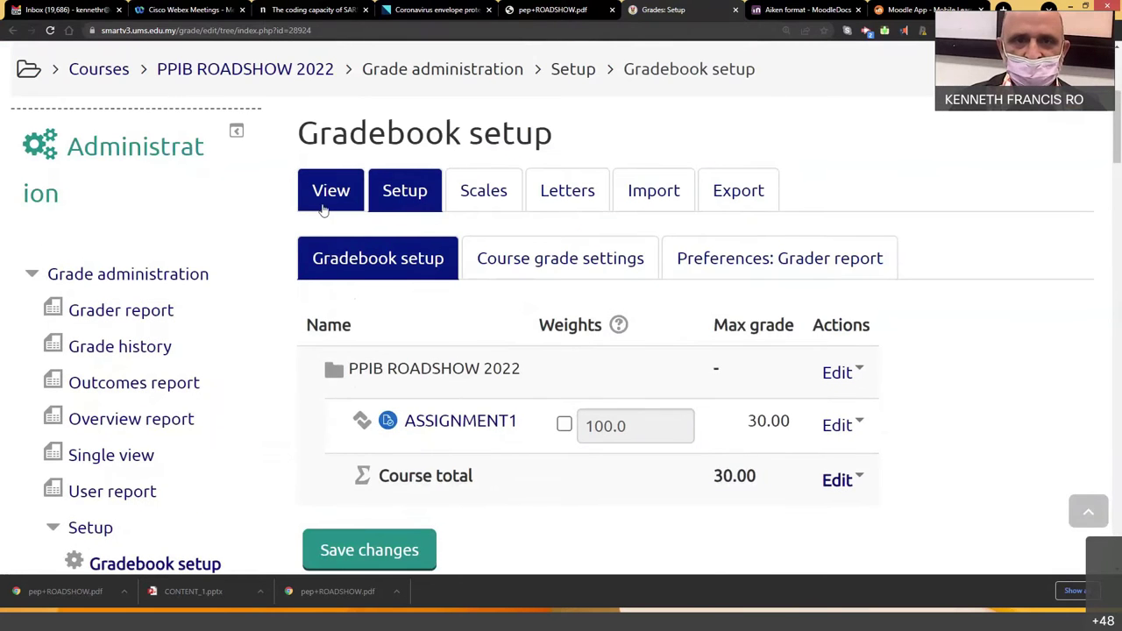
click(322, 205)
scroll(445, 274, down, 9)
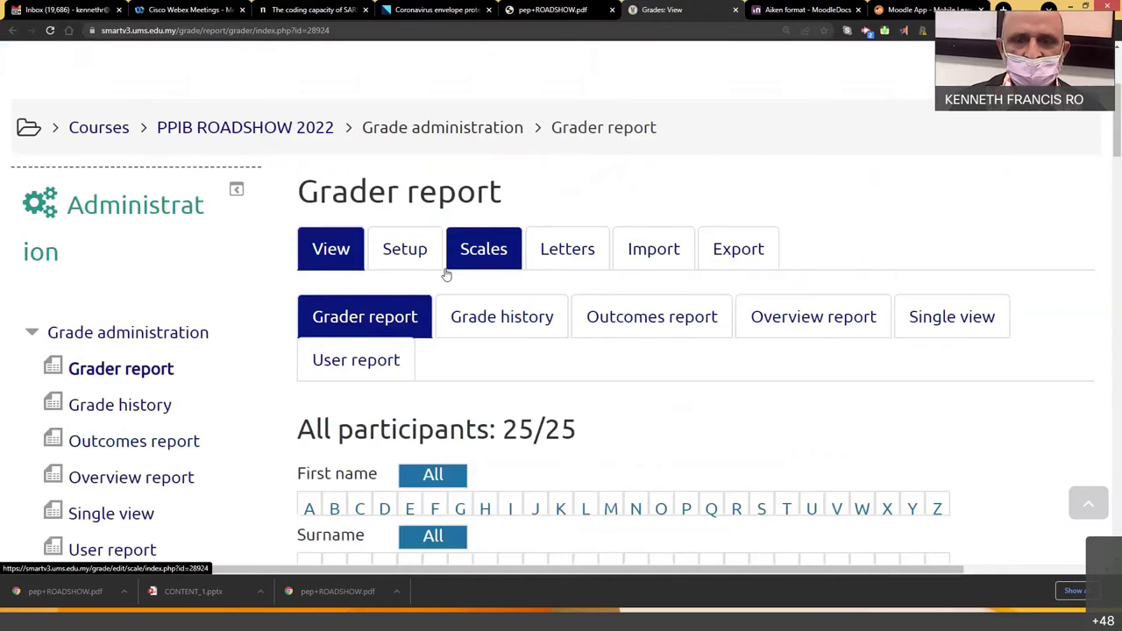
scroll(539, 323, down, 1)
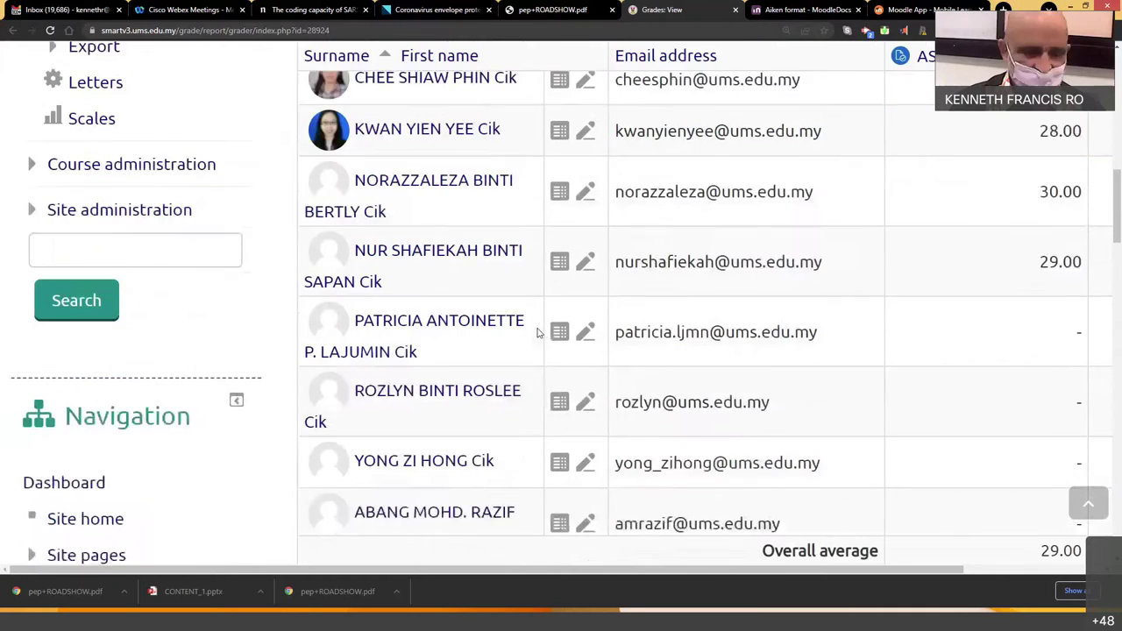
key(ctrl+minus)
key(ctrl+minus)
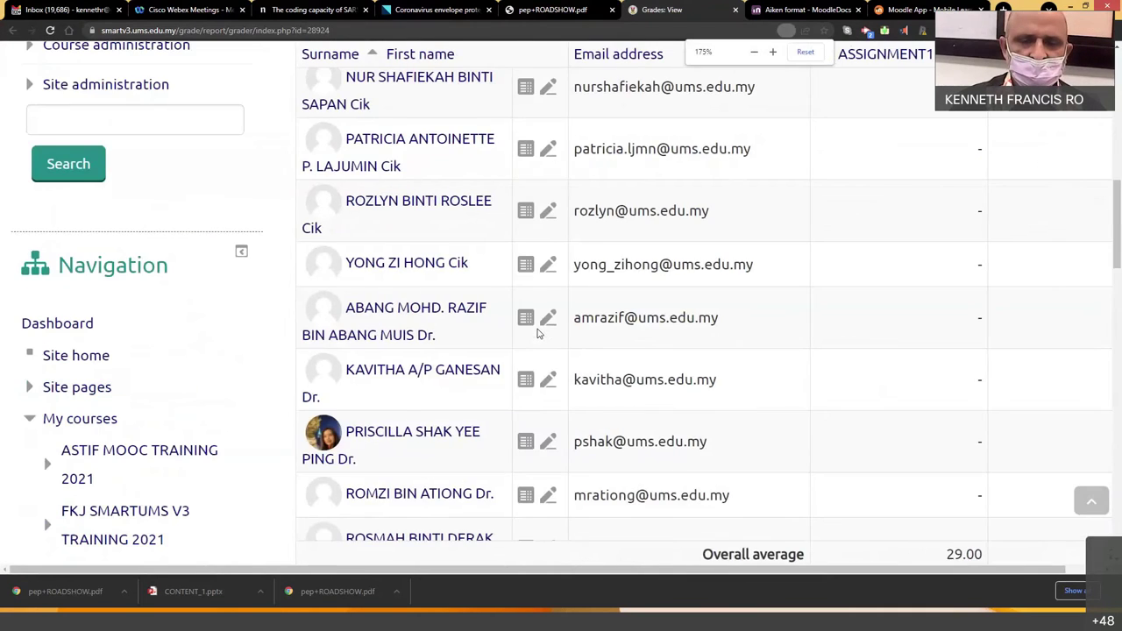
scroll(635, 412, up, 3)
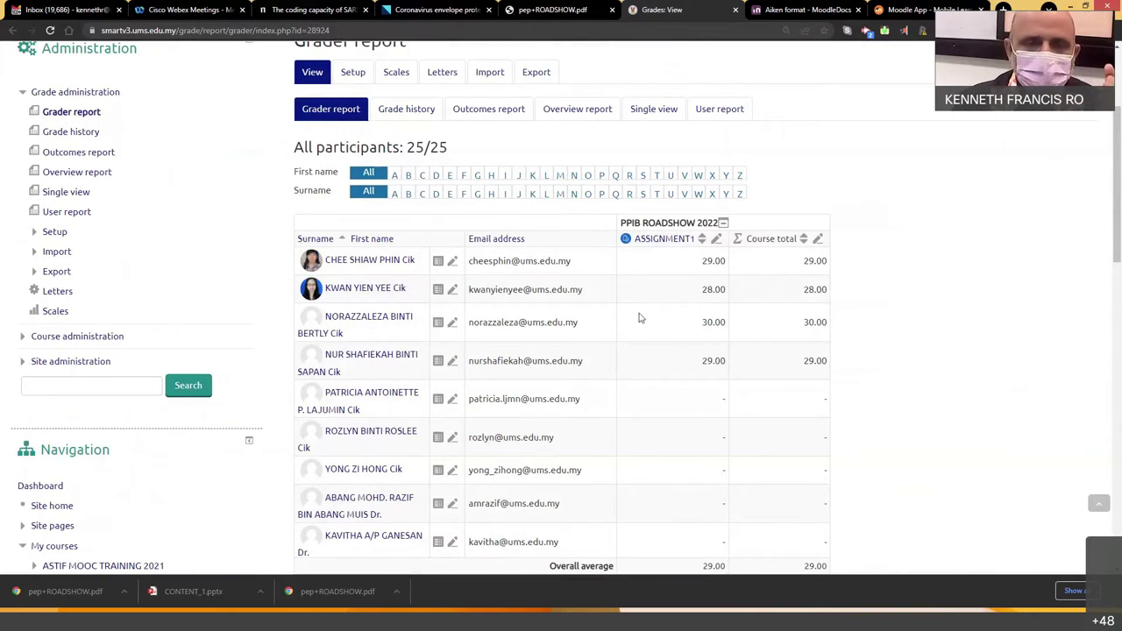
Sort the grader report by the First name column in ascending order.
click(359, 240)
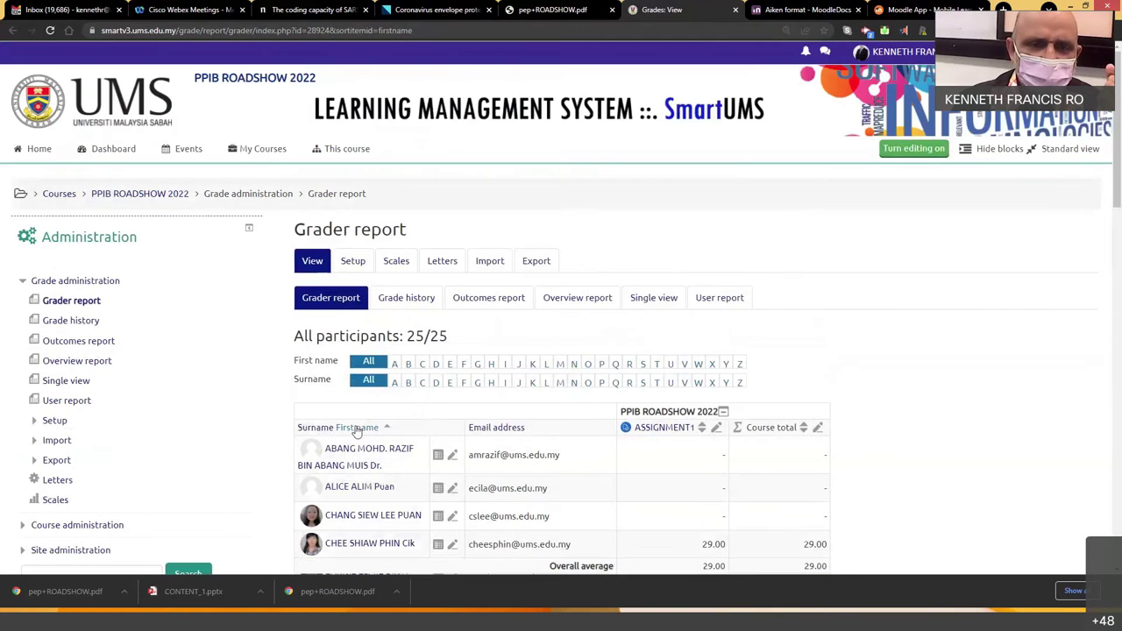
scroll(298, 368, down, 4)
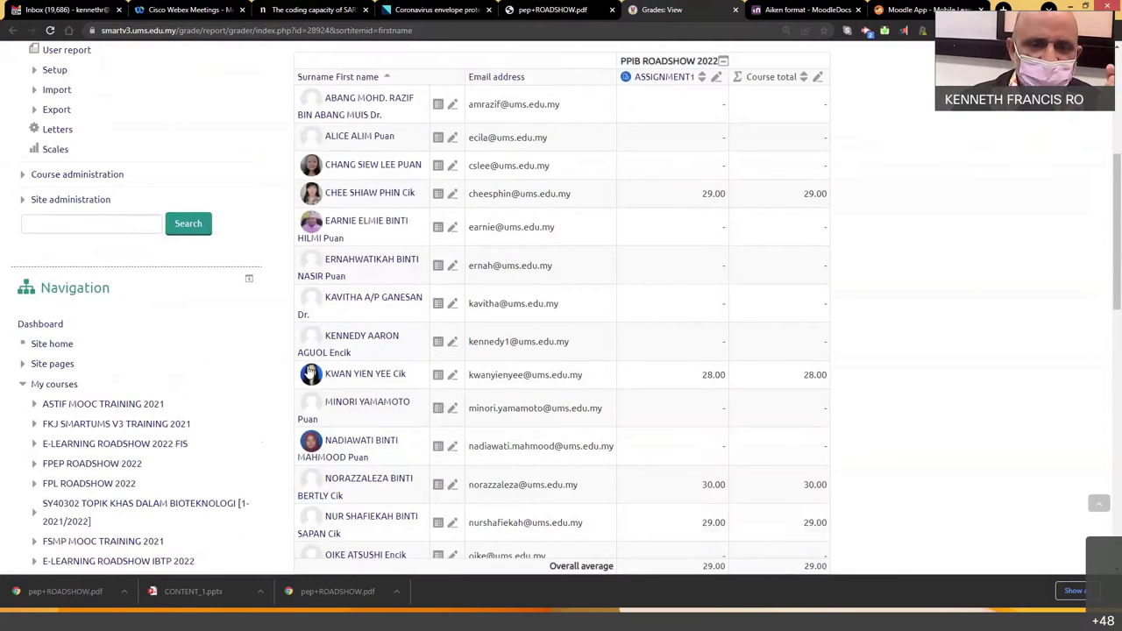
scroll(309, 372, up, 4)
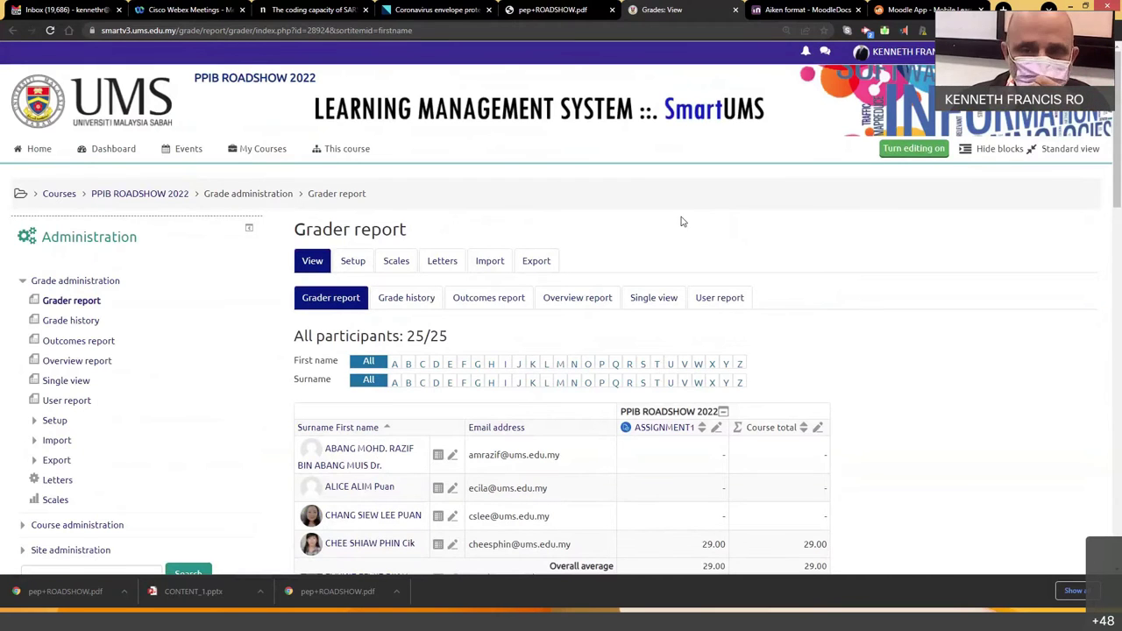
scroll(601, 253, down, 1)
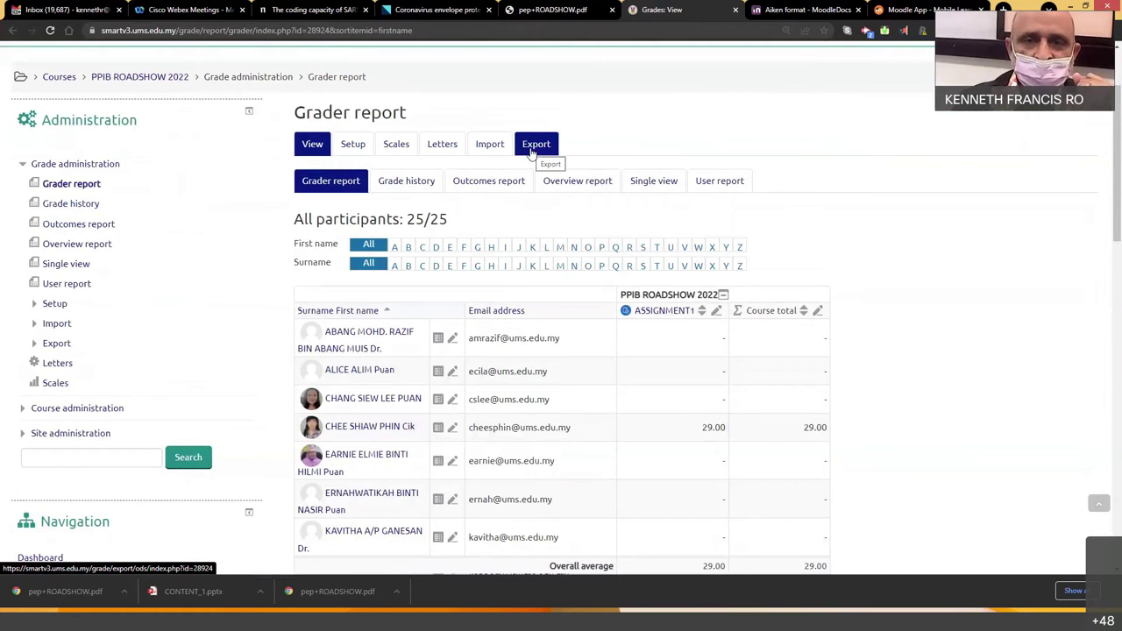
Export grades with ASSIGNMENT1 and Course total as Excel file PPIB RS2022 Grades.xlsx.
click(530, 152)
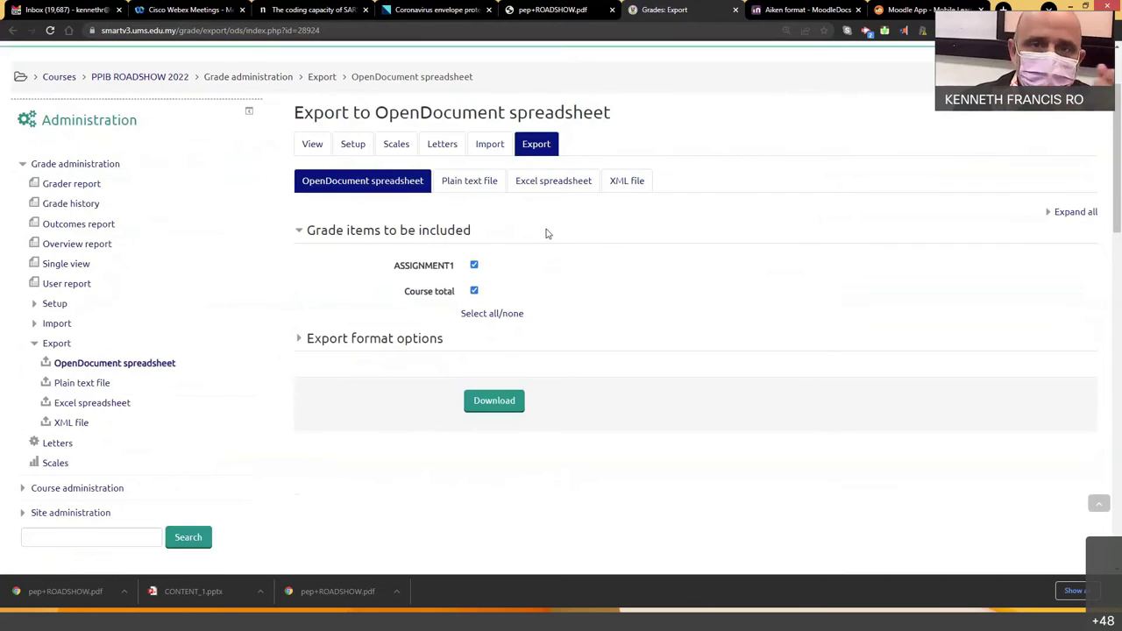
click(547, 182)
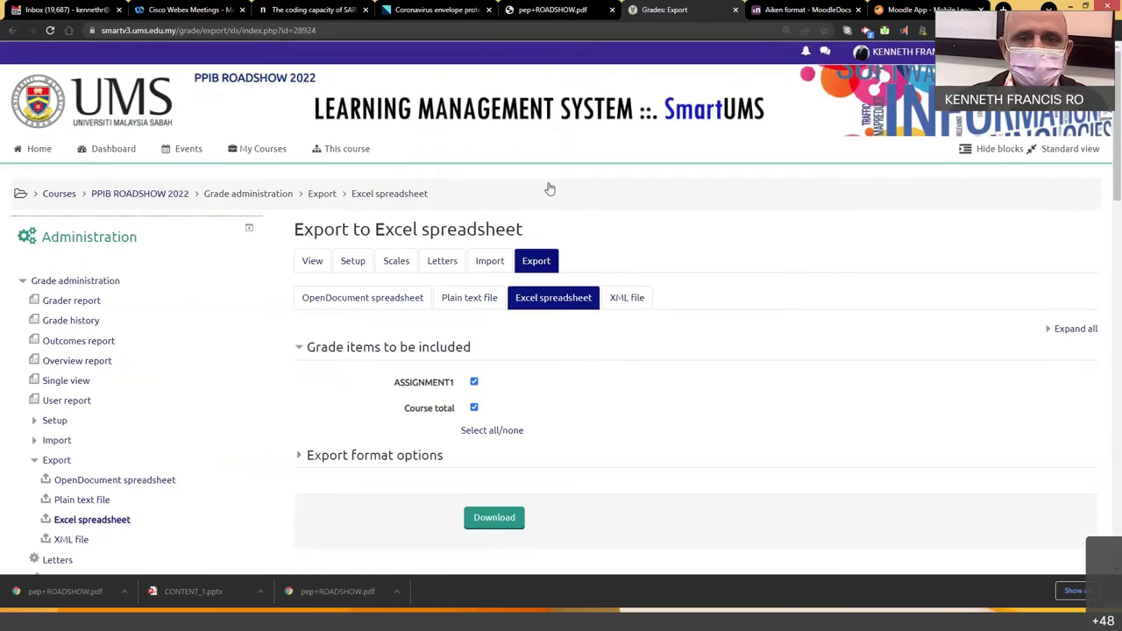
scroll(561, 191, down, 2)
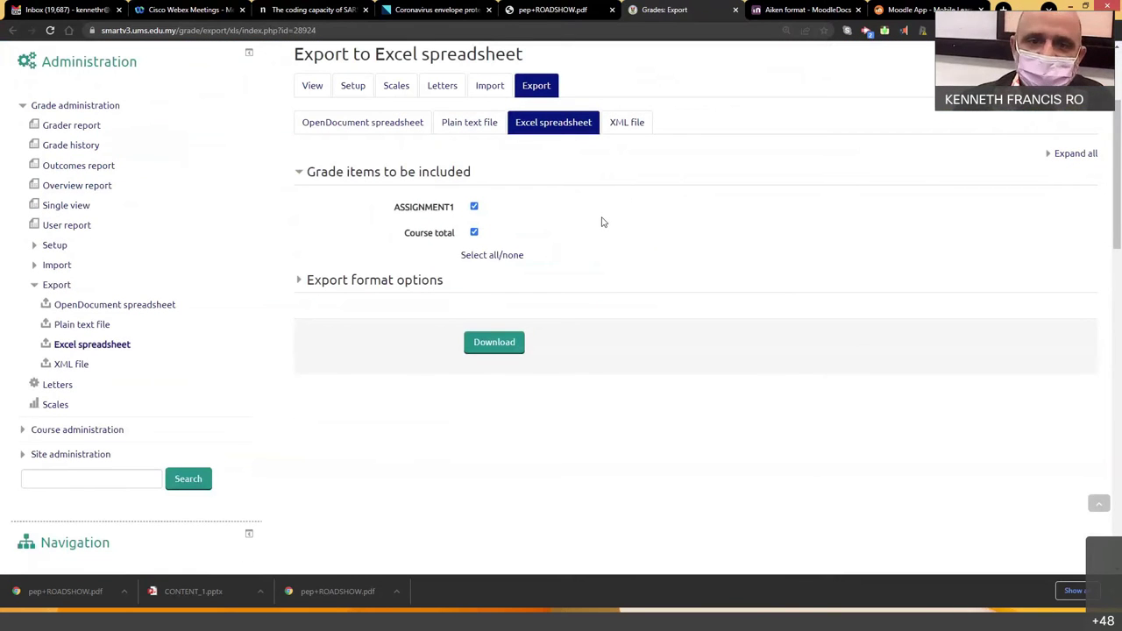
scroll(601, 223, down, 1)
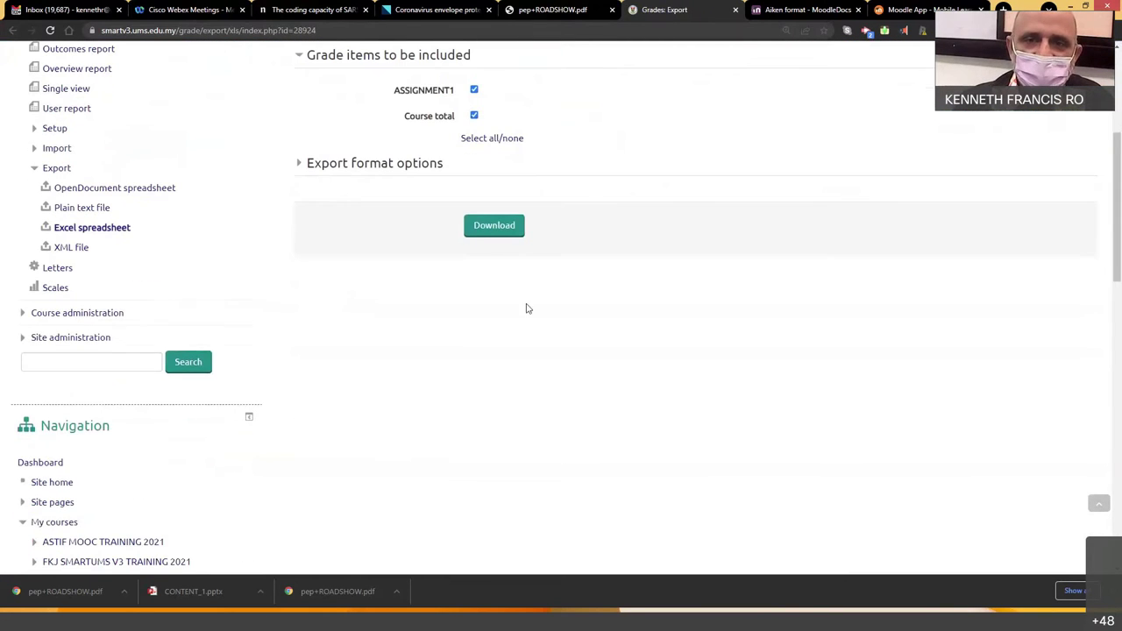
click(487, 225)
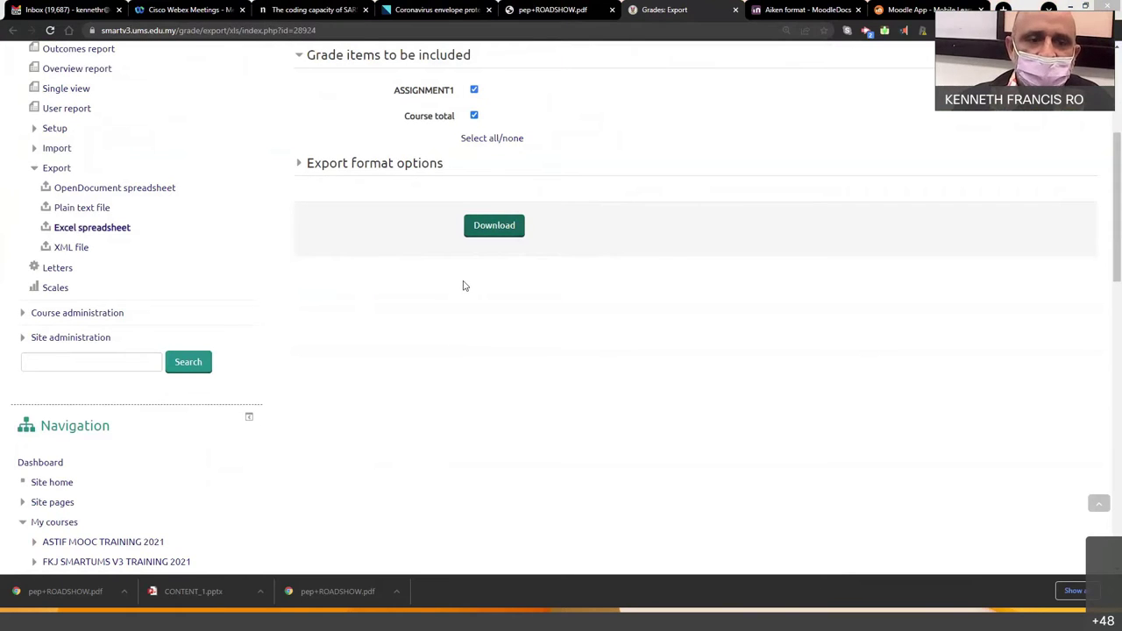
scroll(426, 401, up, 2)
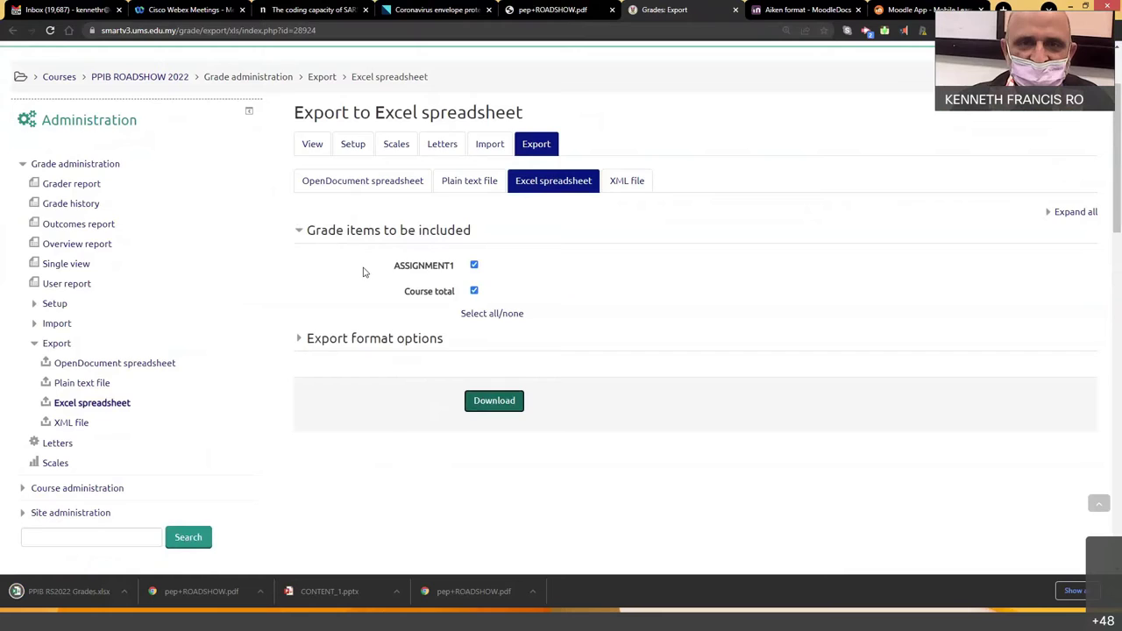
scroll(365, 273, up, 2)
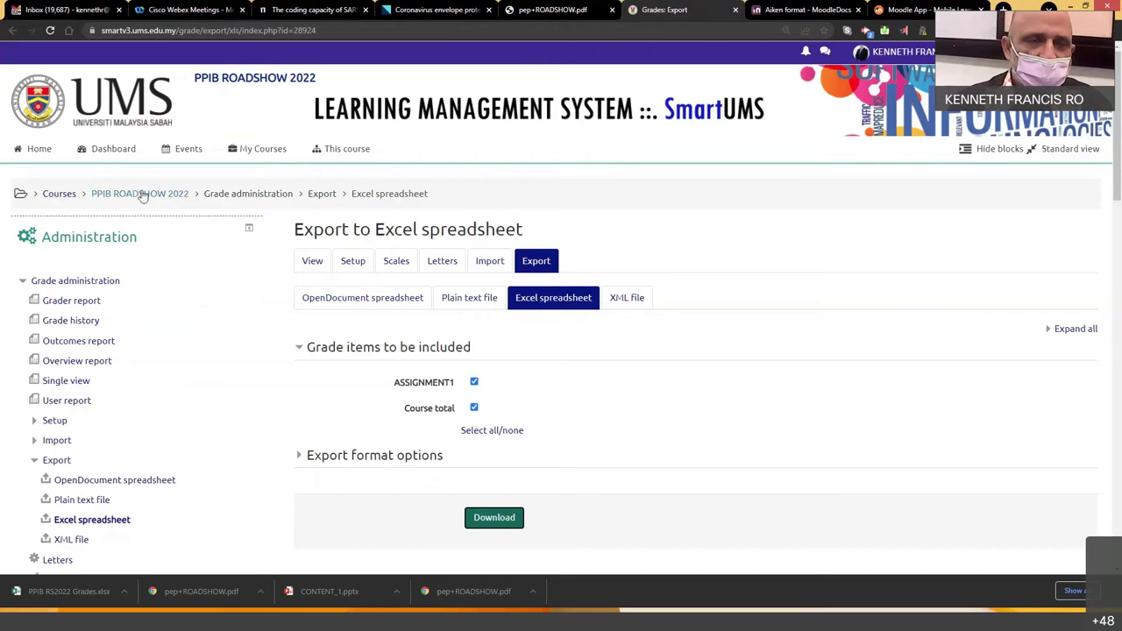
scroll(219, 306, down, 1)
scroll(218, 305, up, 1)
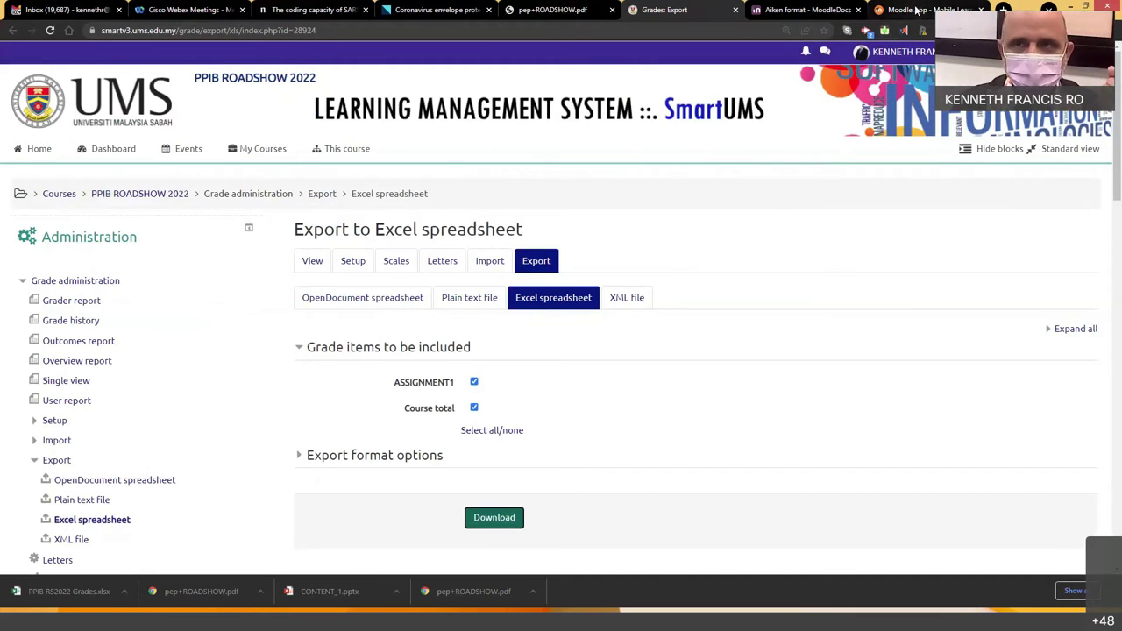
Close the Moodle App tab and enlarge the Aiken format documentation text.
click(912, 11)
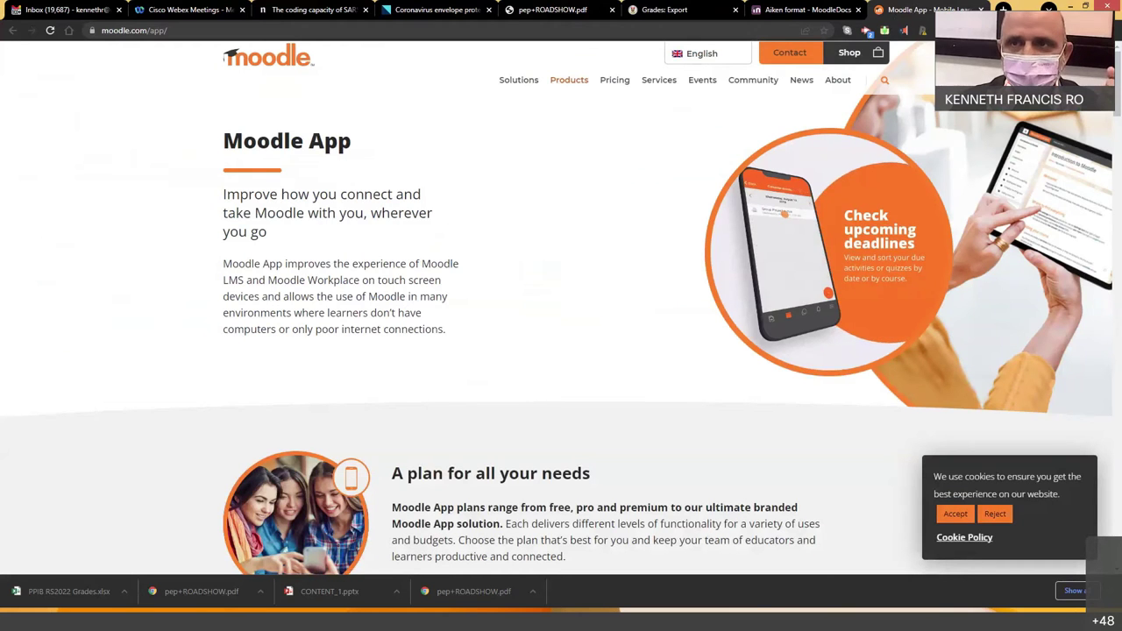
key(ctrl+w)
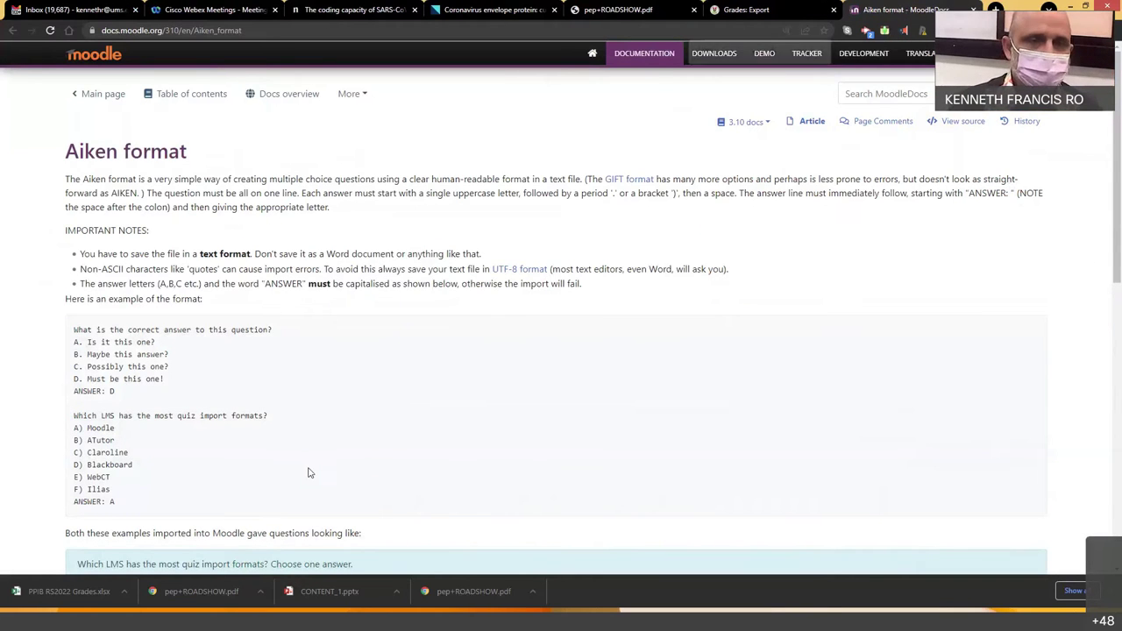
key(ctrl+plus)
key(ctrl+plus)
scroll(310, 467, down, 2)
key(ctrl+plus)
scroll(309, 440, up, 1)
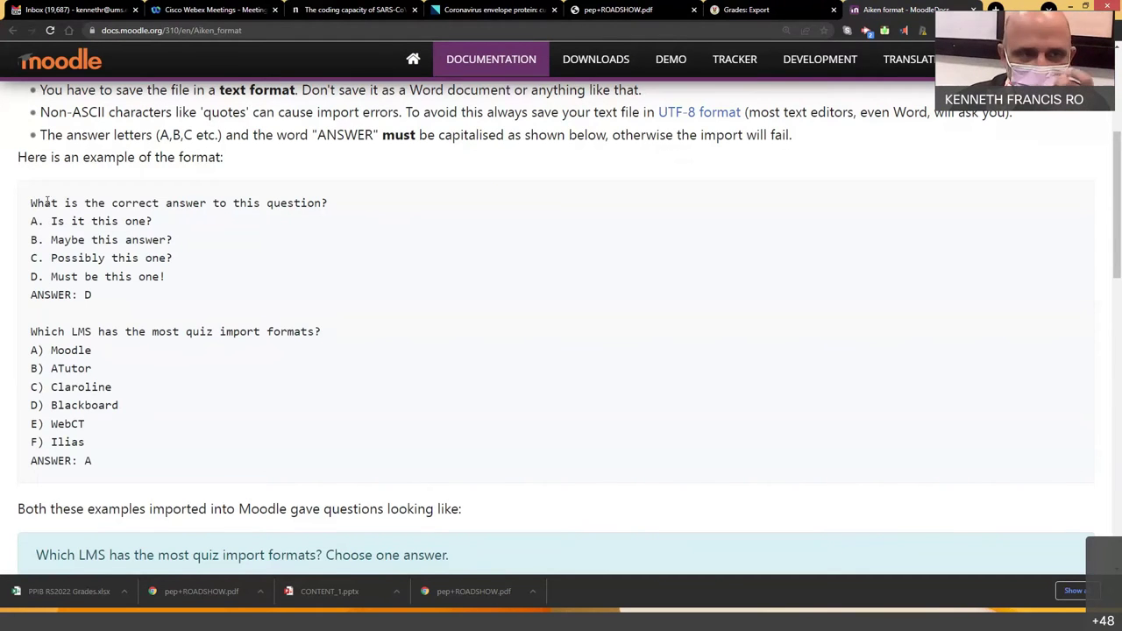
Highlight the first Aiken example question and its answer lines, then zoom back out one step.
drag(32, 203, 353, 202)
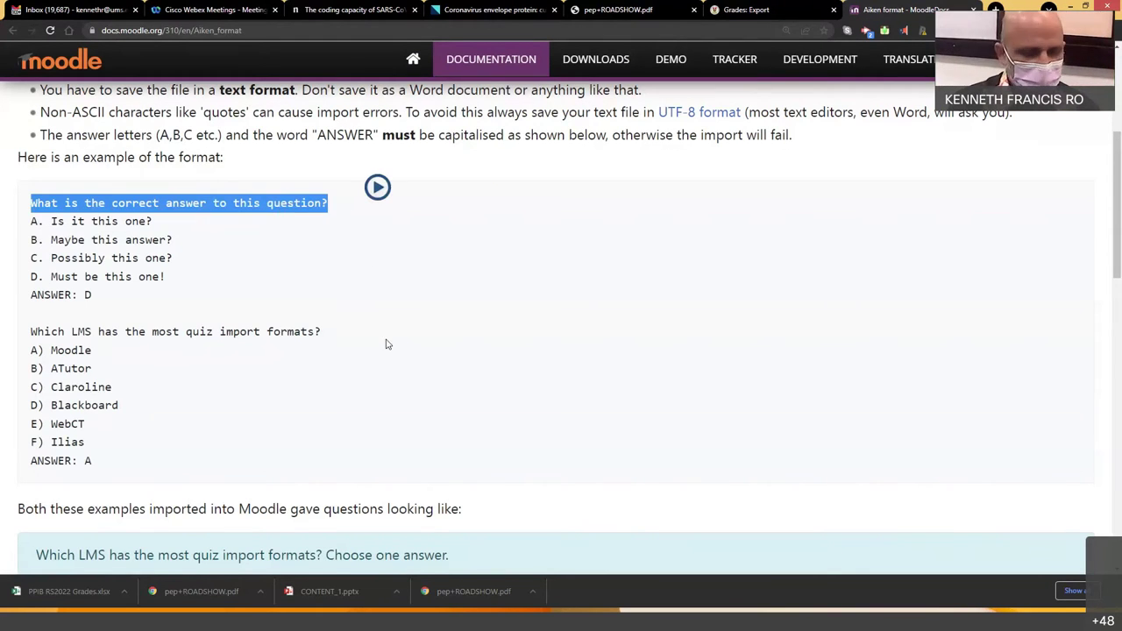
key(ctrl+plus)
key(ctrl+plus)
key(ctrl+plus)
scroll(389, 344, down, 2)
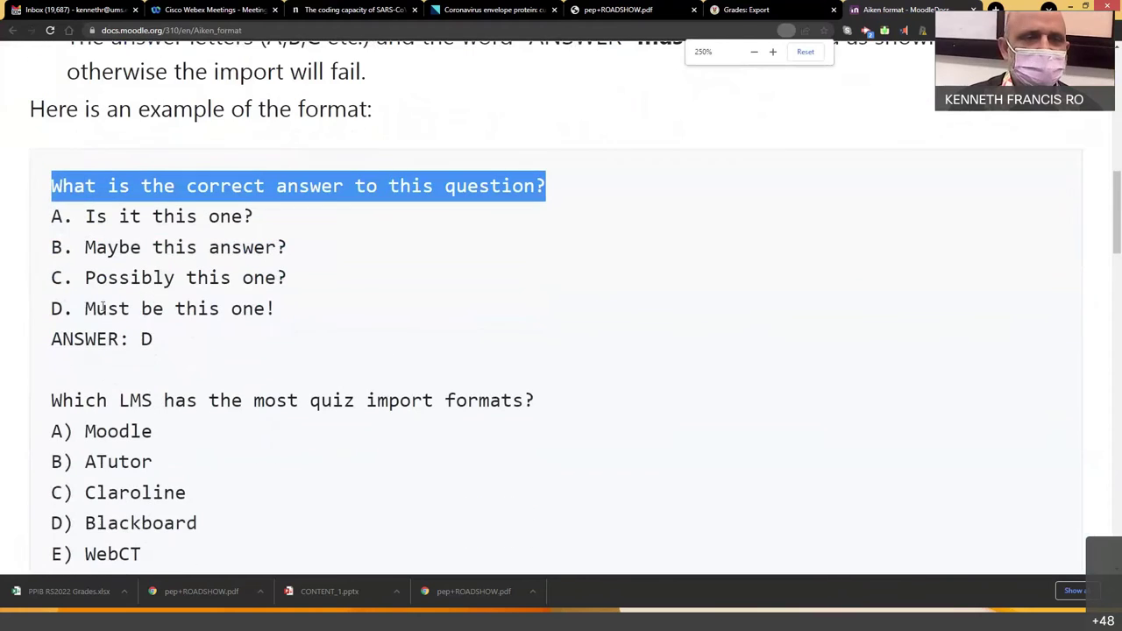
click(389, 233)
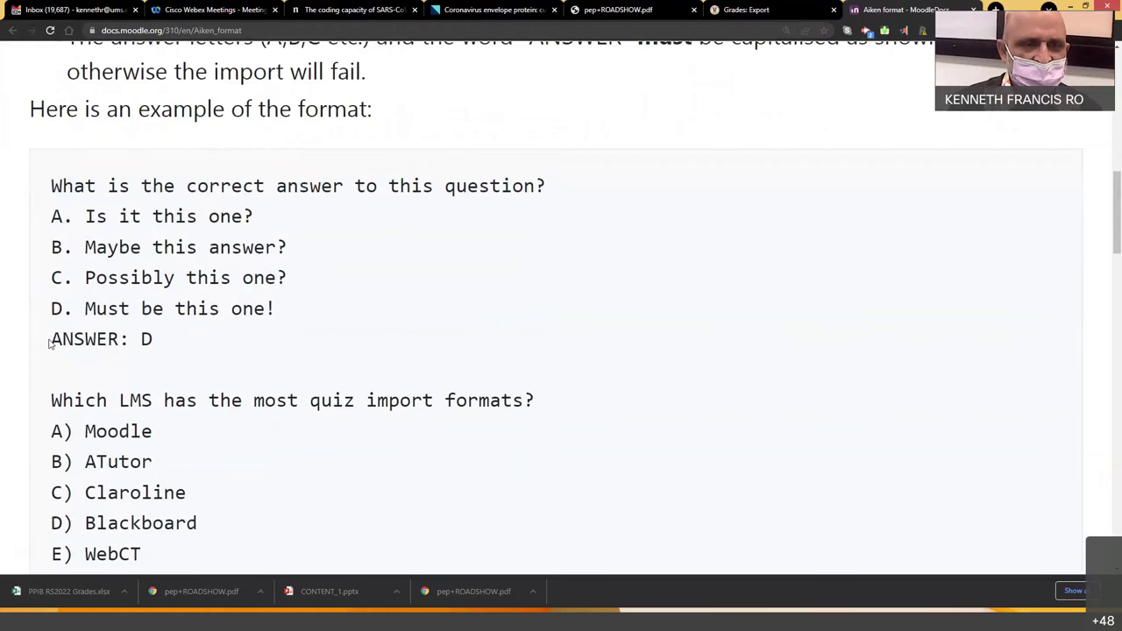
drag(152, 340, 51, 180)
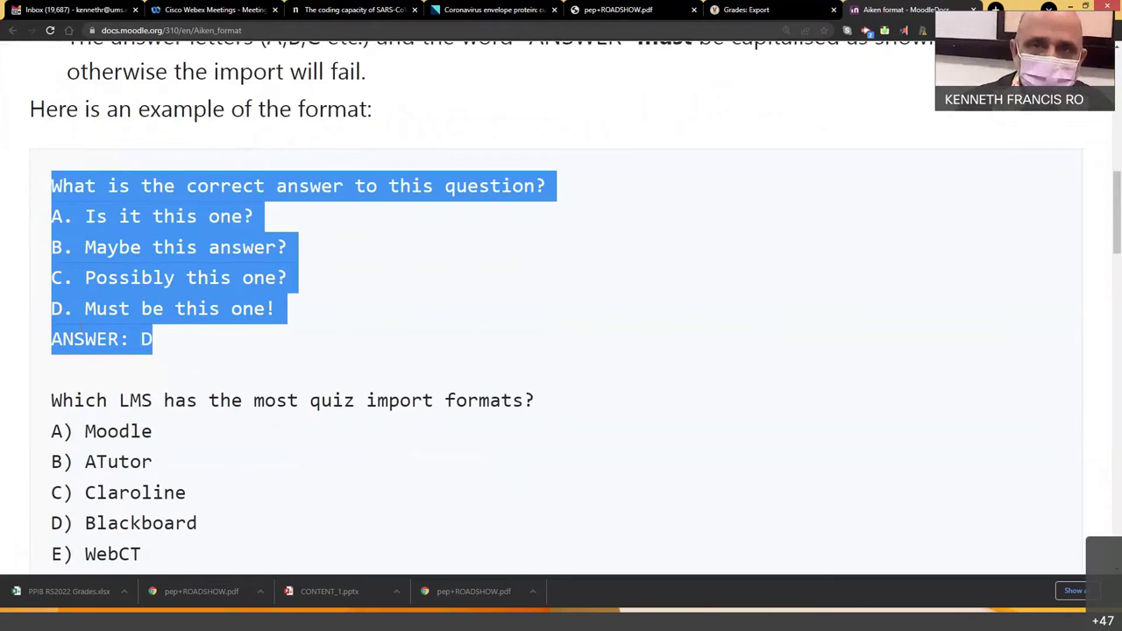
click(164, 346)
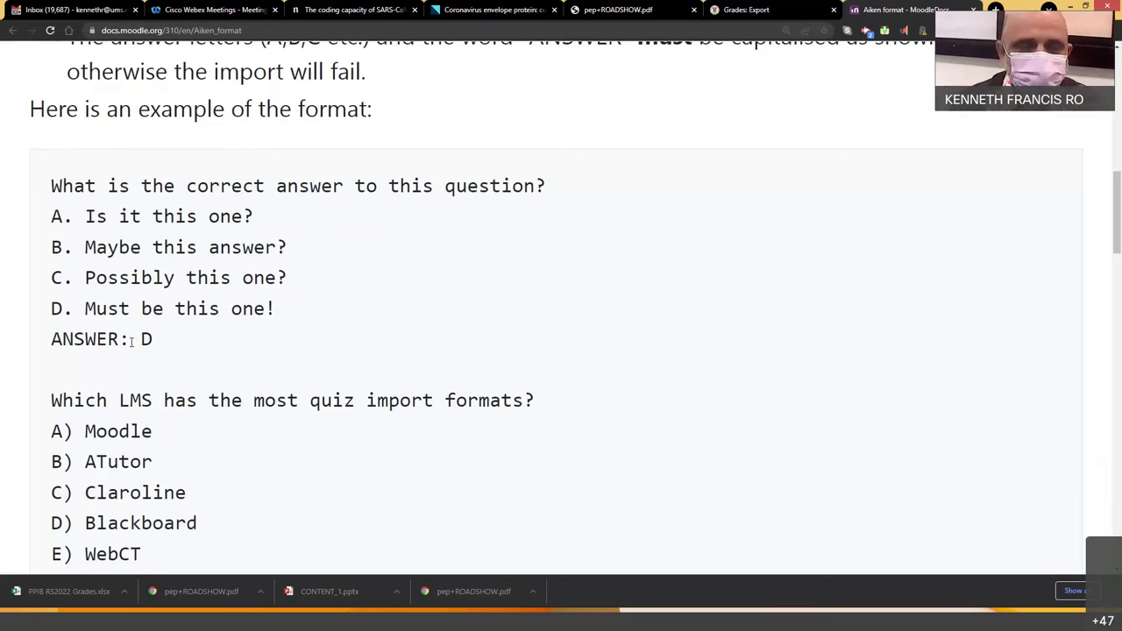
key(ctrl+minus)
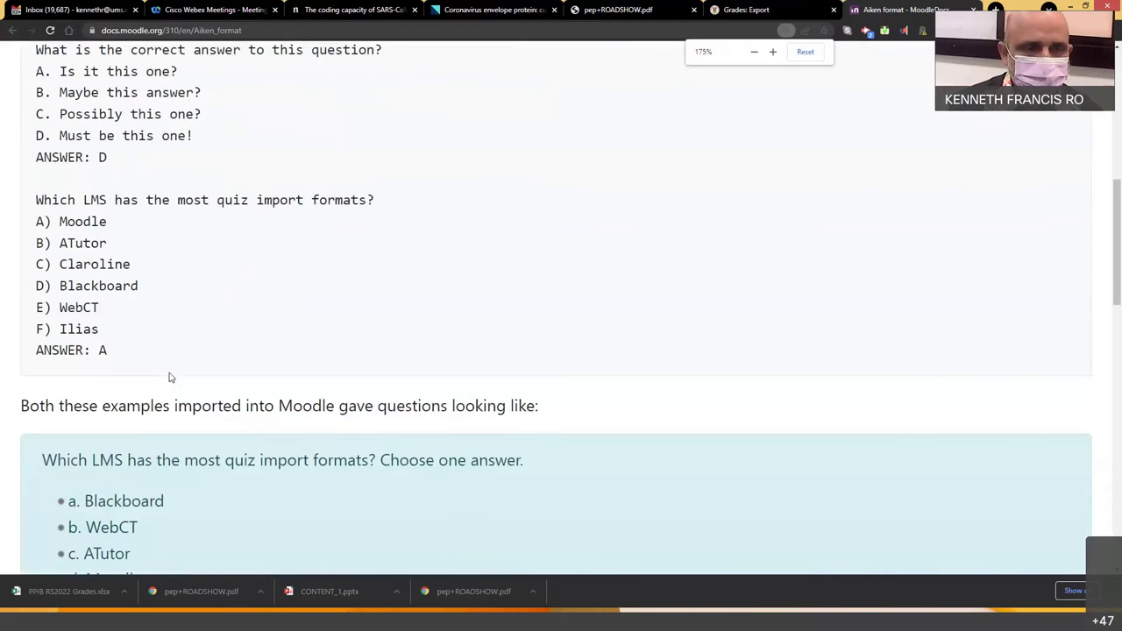
key(ctrl+minus)
scroll(171, 372, down, 4)
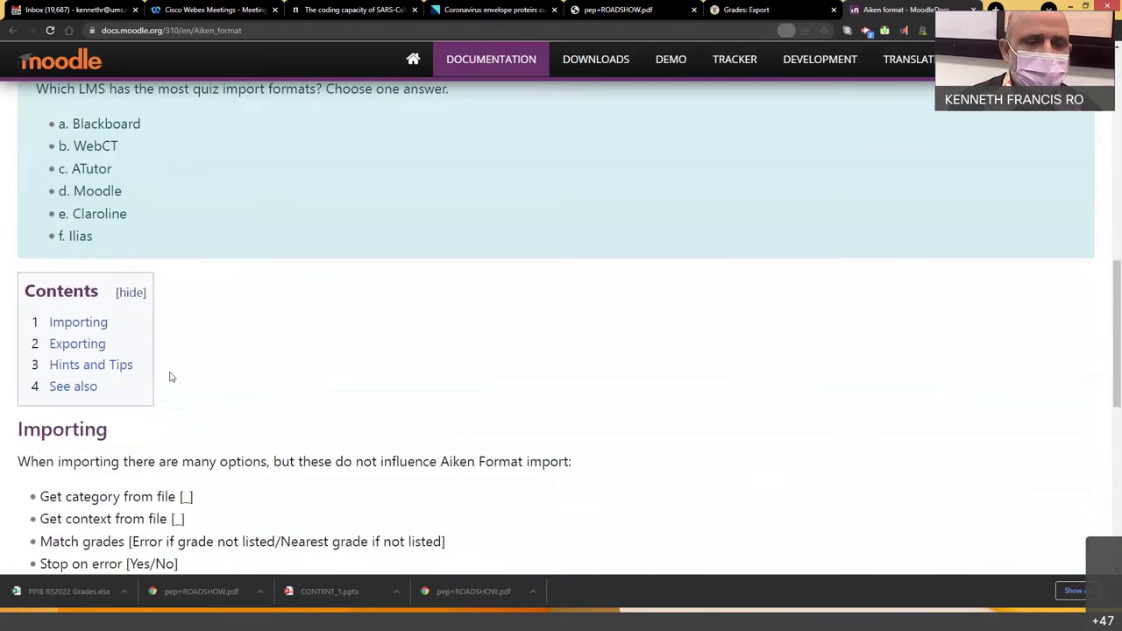
scroll(171, 373, up, 6)
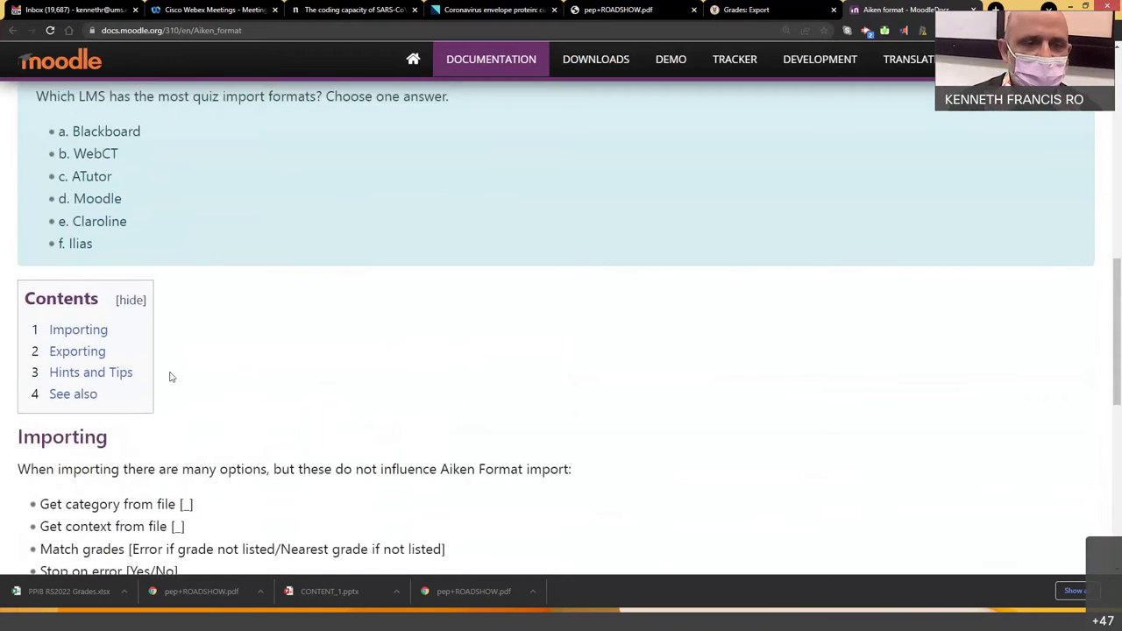
scroll(171, 378, up, 3)
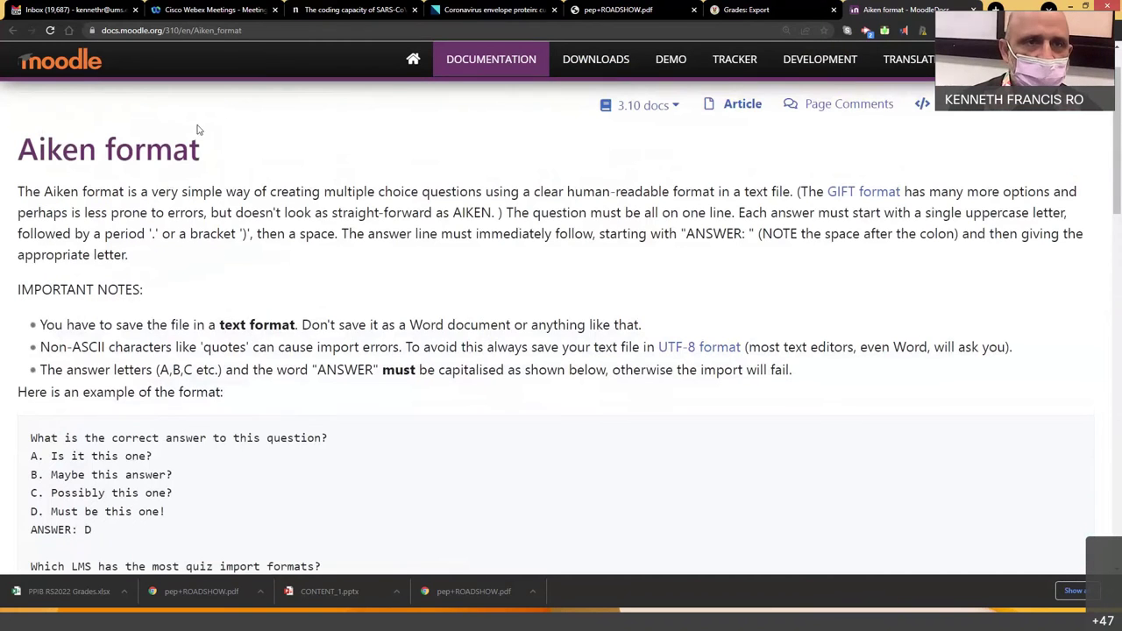
click(226, 31)
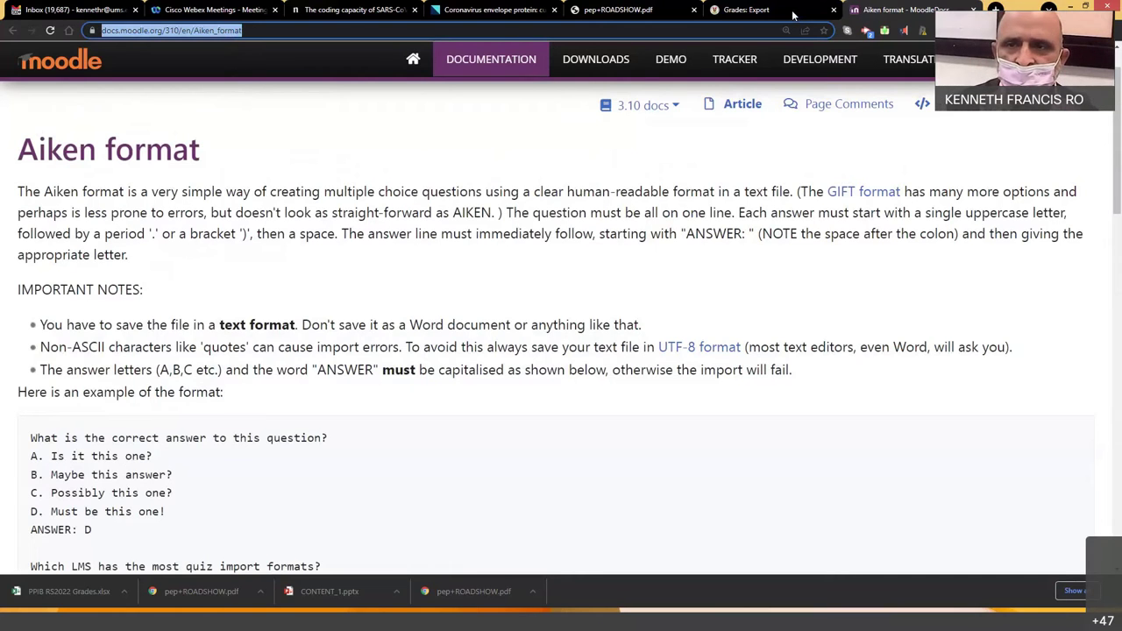
click(802, 181)
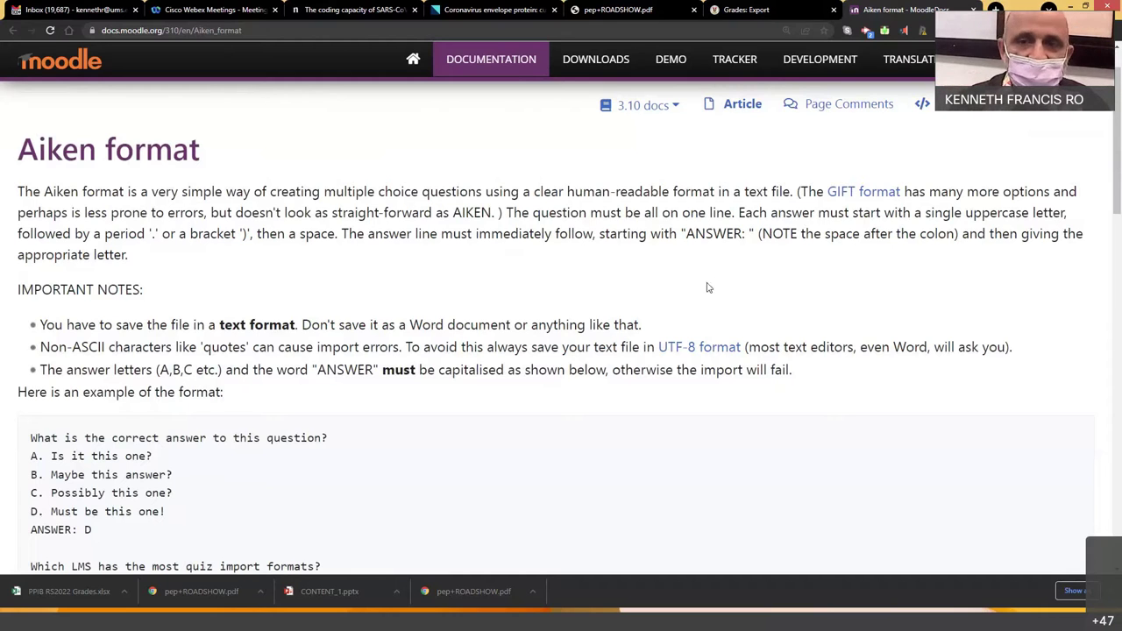
scroll(542, 427, down, 1)
scroll(541, 427, down, 1)
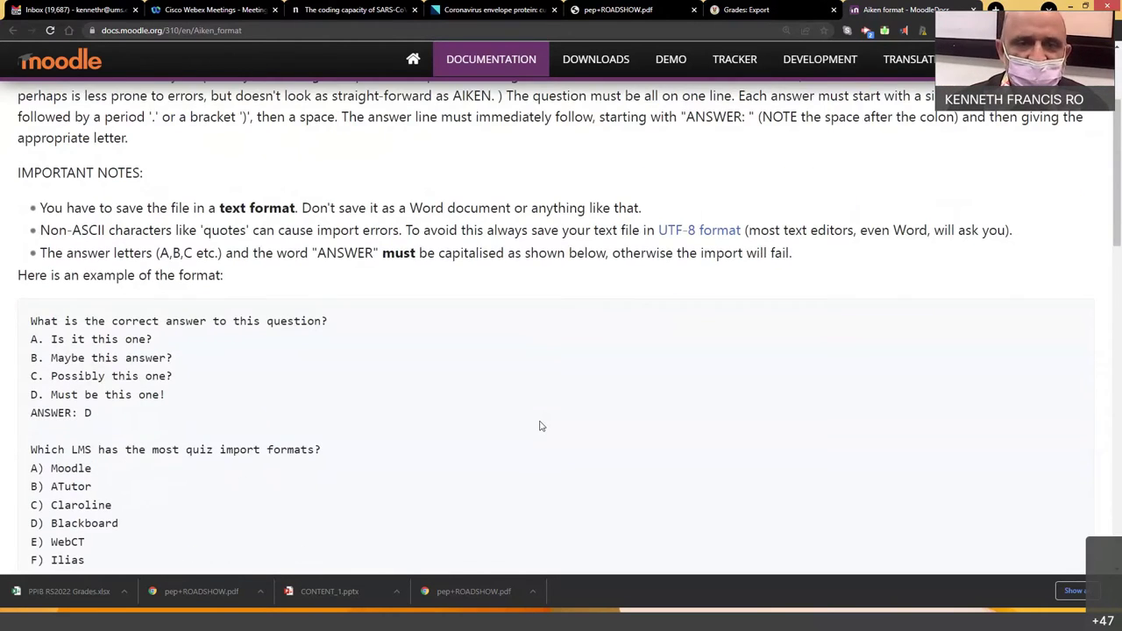
scroll(541, 427, down, 1)
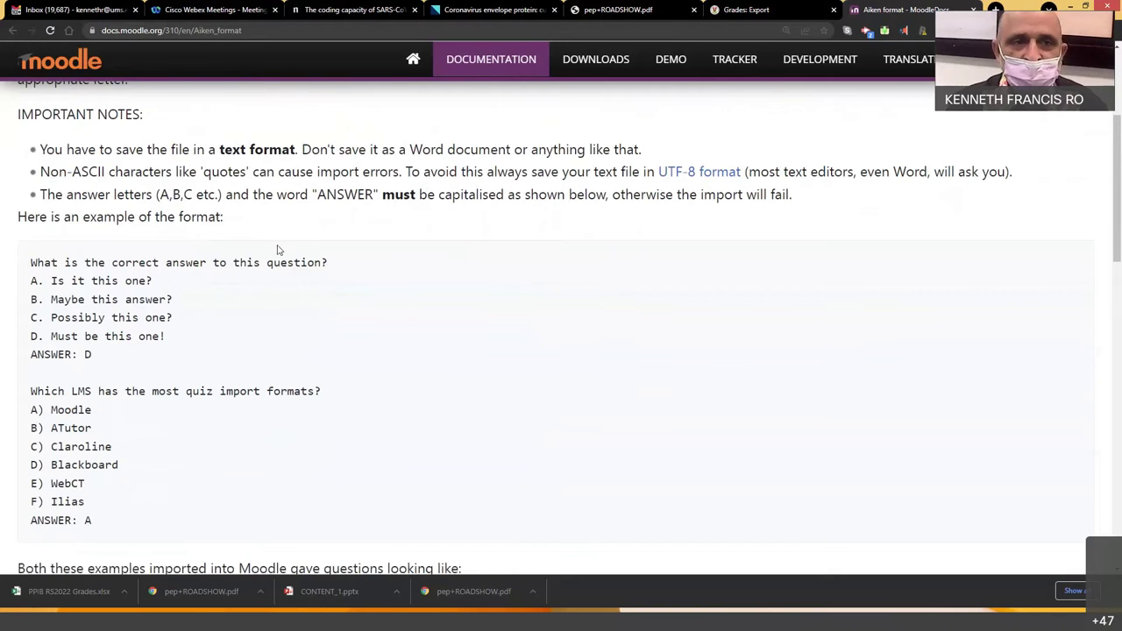
scroll(279, 250, down, 1)
scroll(263, 303, down, 1)
scroll(264, 304, up, 3)
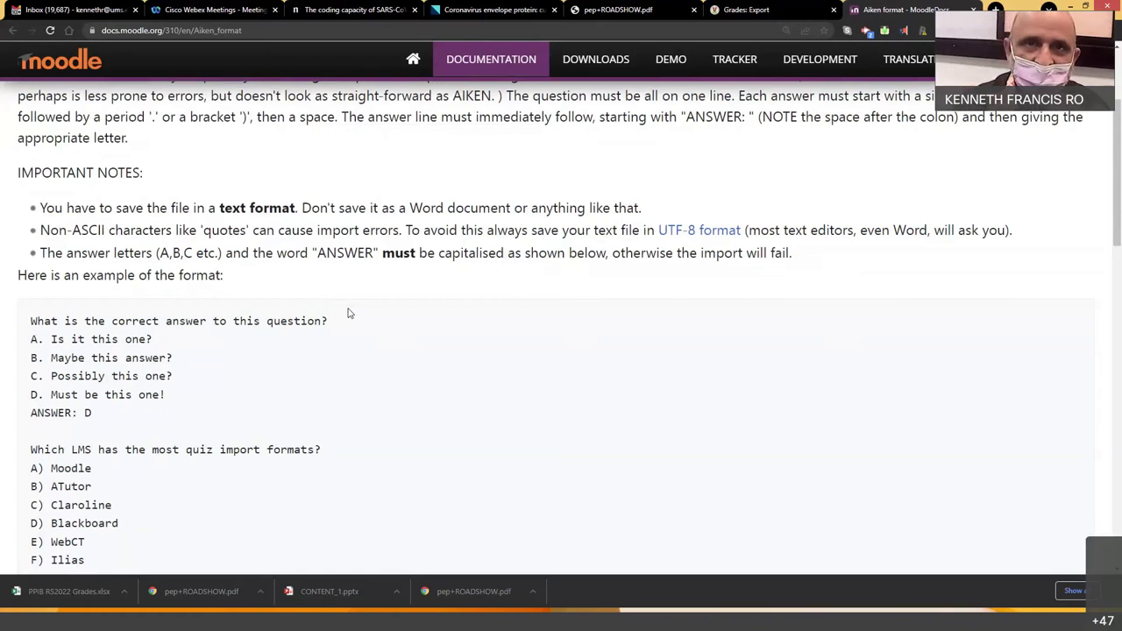
scroll(350, 312, down, 3)
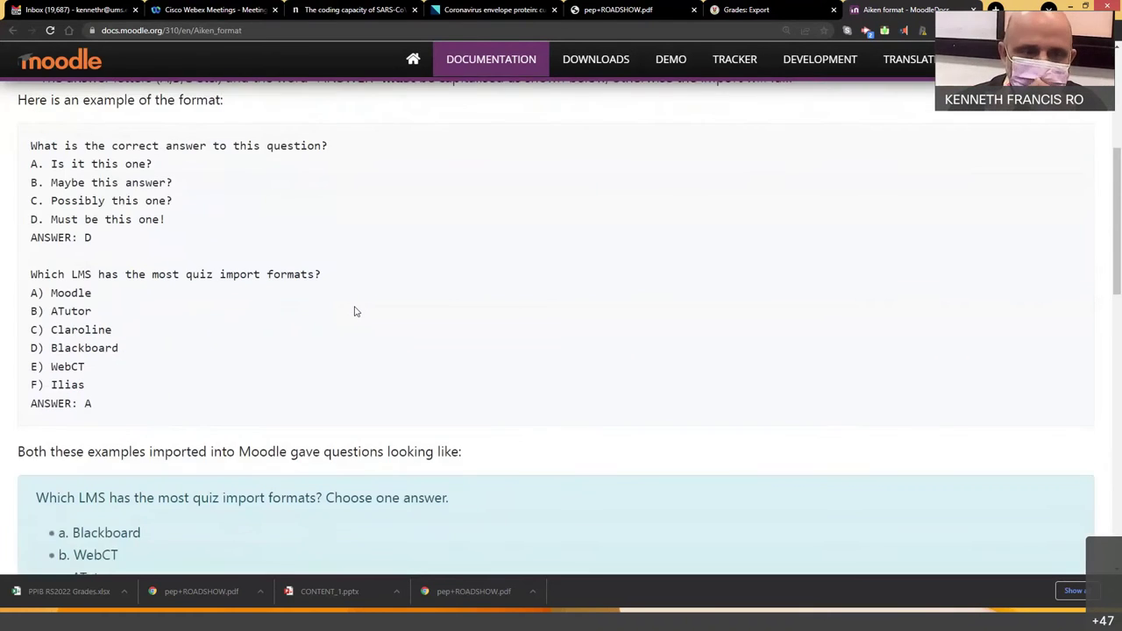
scroll(355, 311, down, 5)
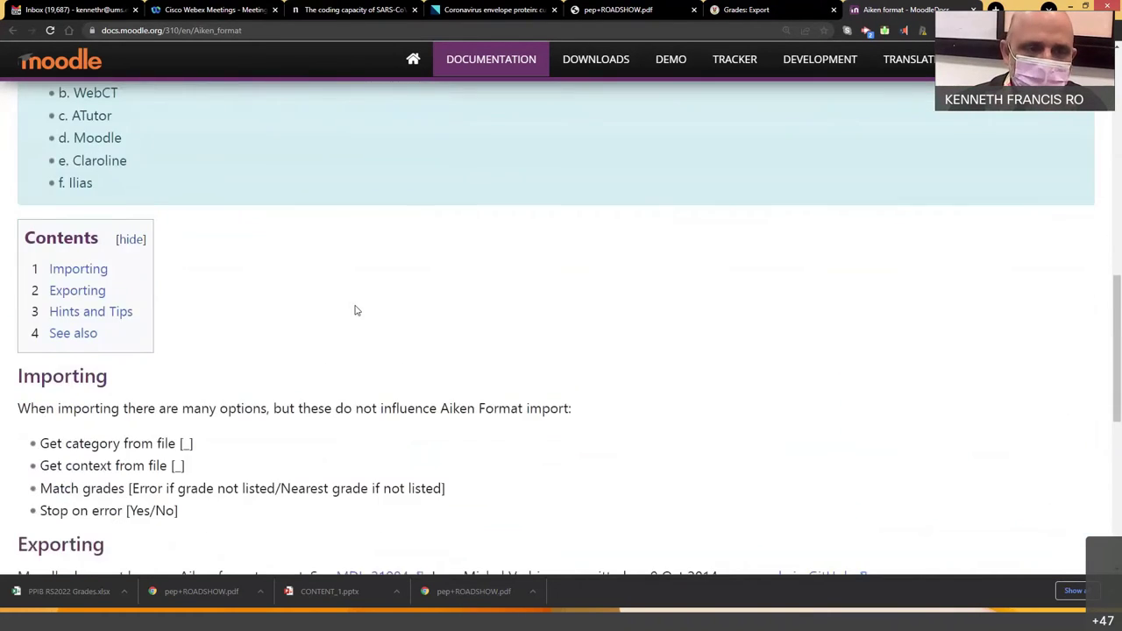
scroll(356, 309, down, 1)
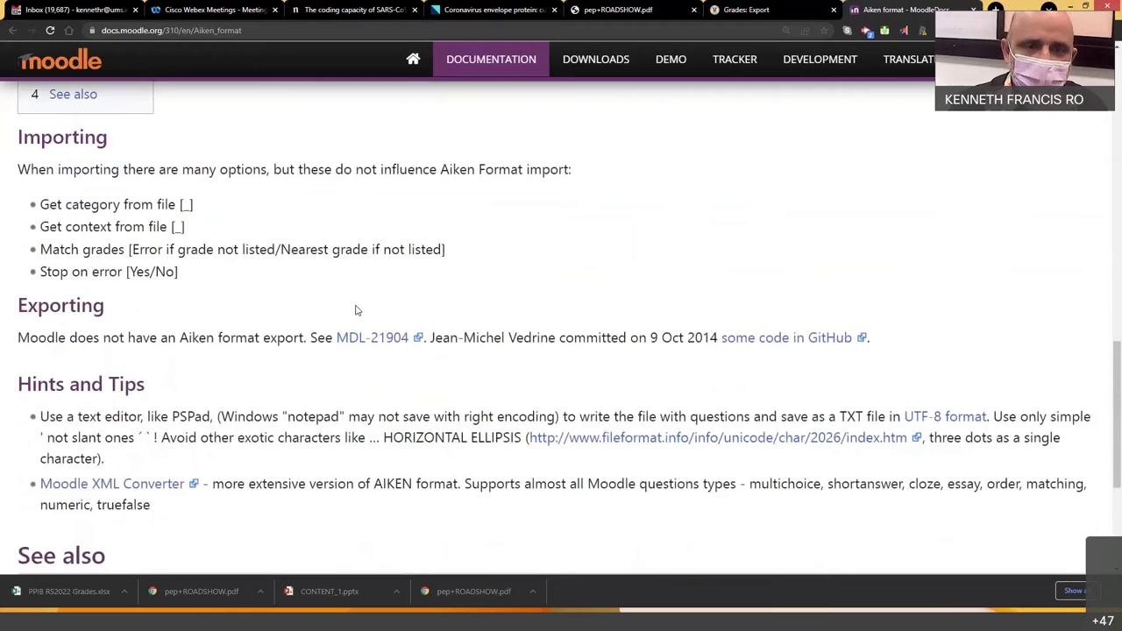
scroll(356, 311, down, 1)
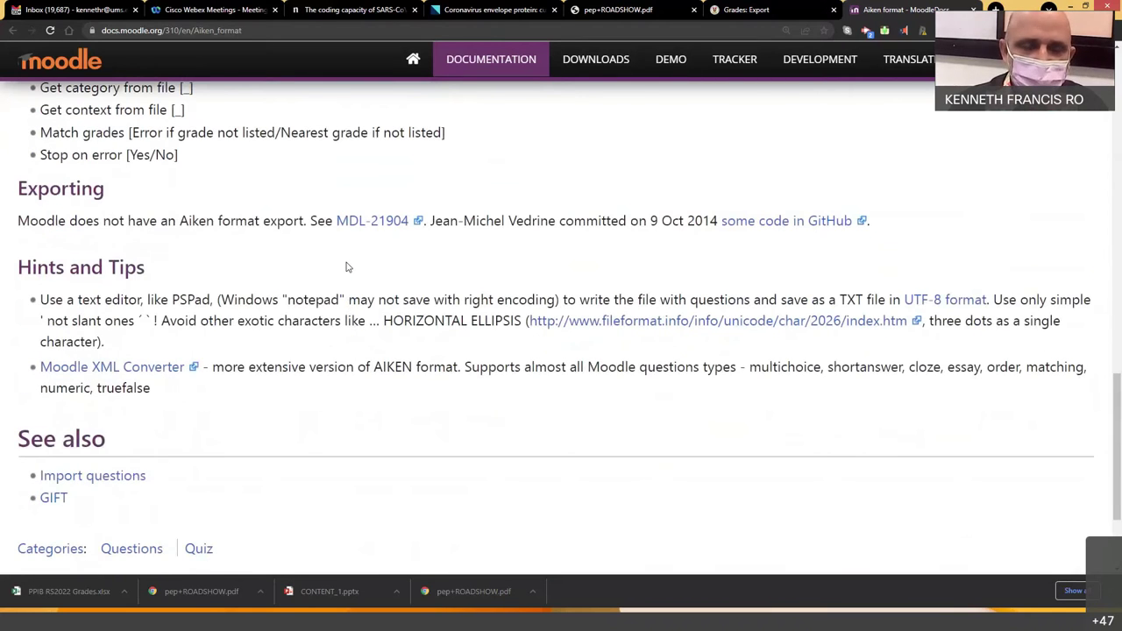
scroll(349, 274, down, 1)
scroll(232, 364, up, 2)
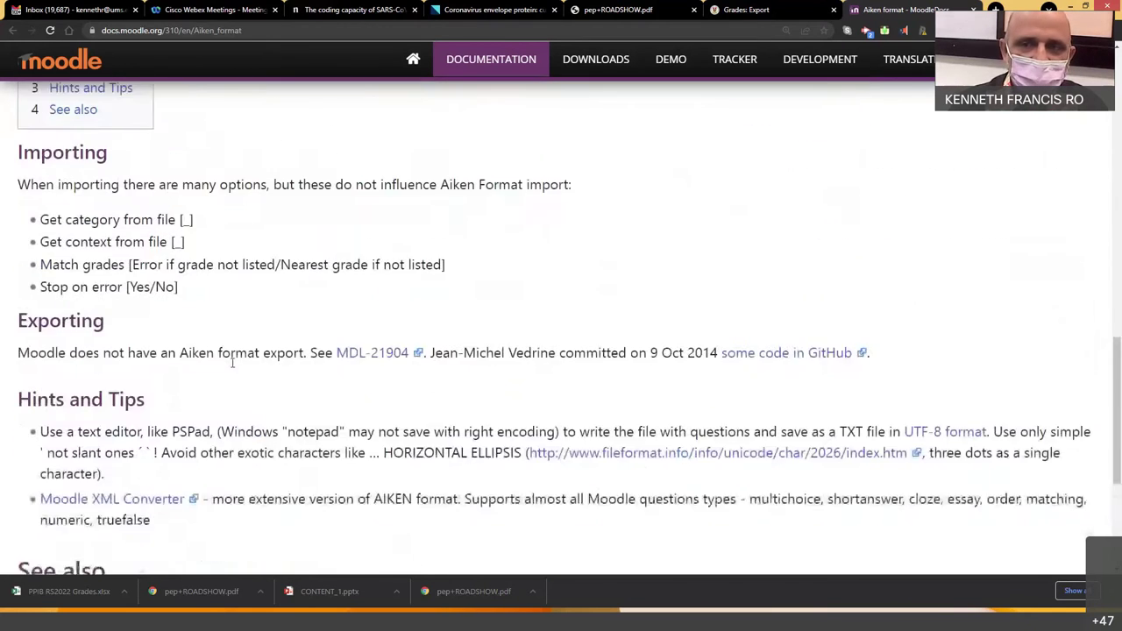
scroll(232, 363, up, 9)
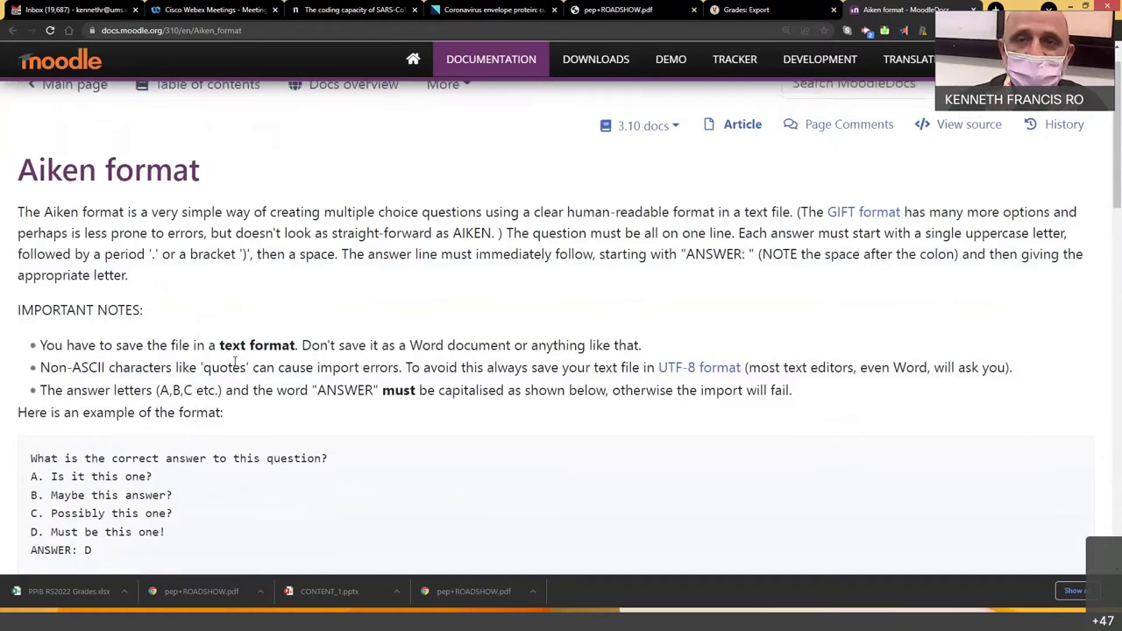
scroll(241, 363, down, 5)
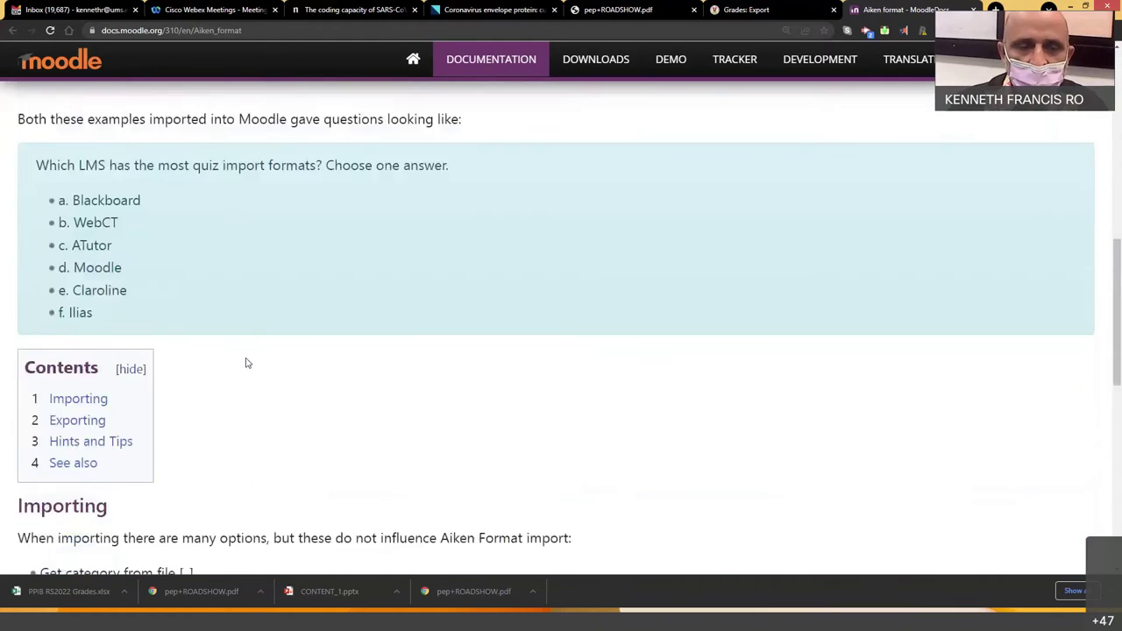
scroll(246, 363, down, 5)
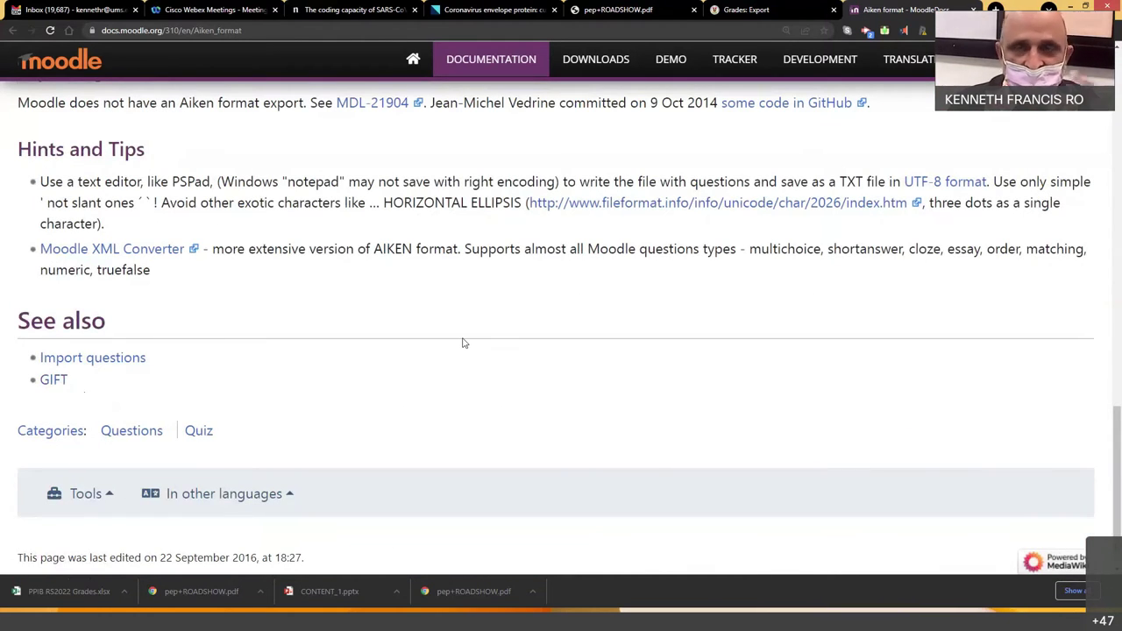
scroll(461, 346, up, 3)
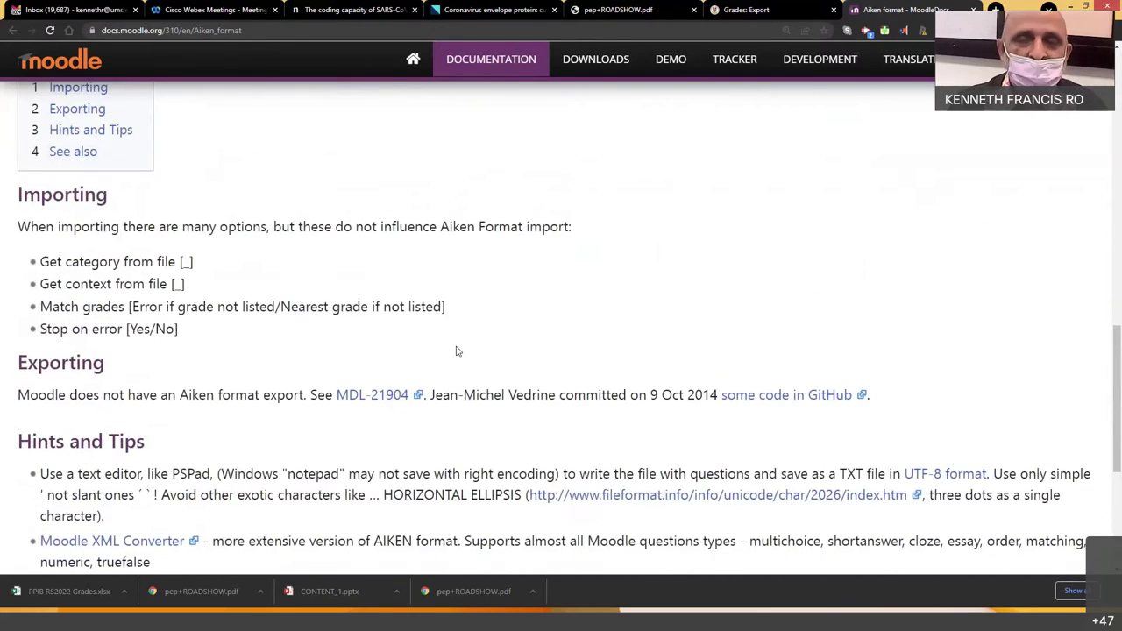
scroll(455, 351, up, 8)
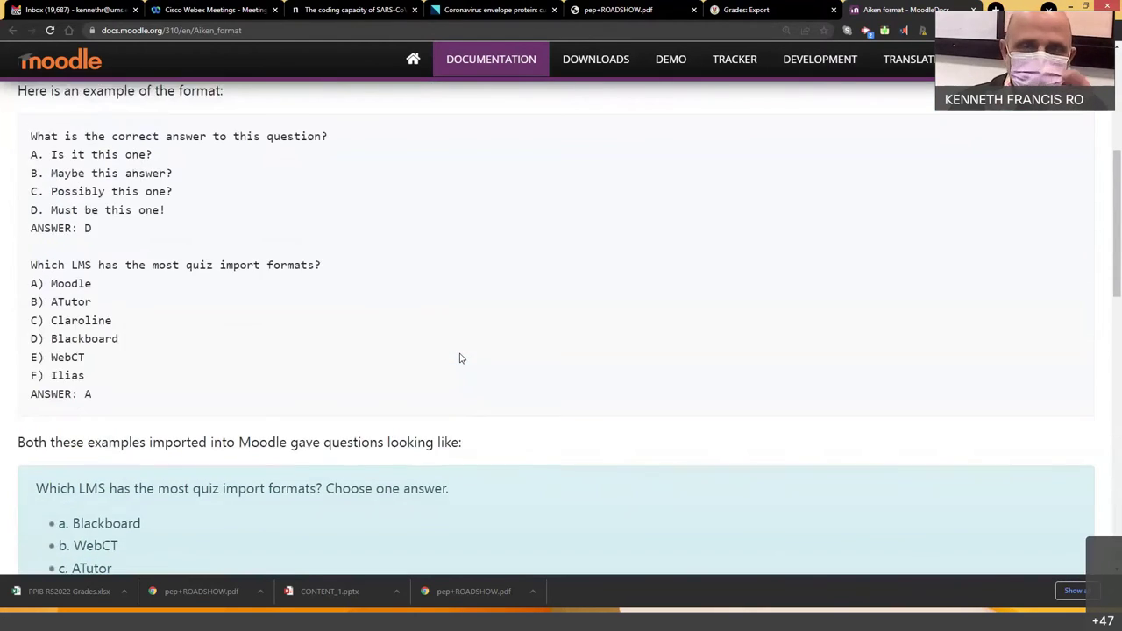
scroll(460, 358, up, 2)
scroll(461, 358, up, 3)
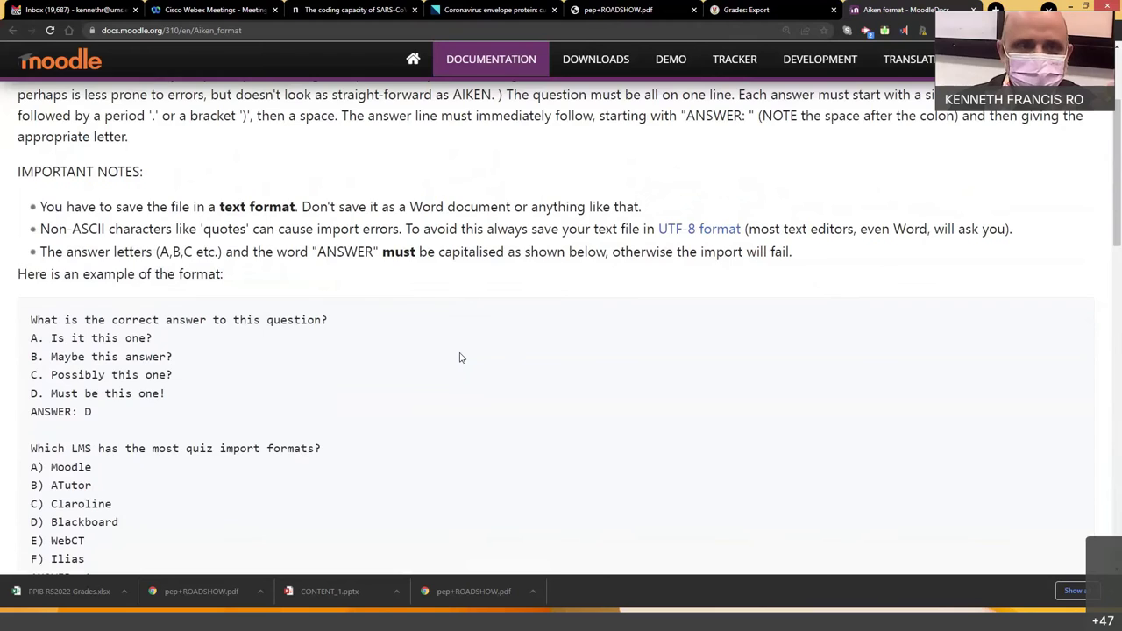
scroll(460, 358, up, 1)
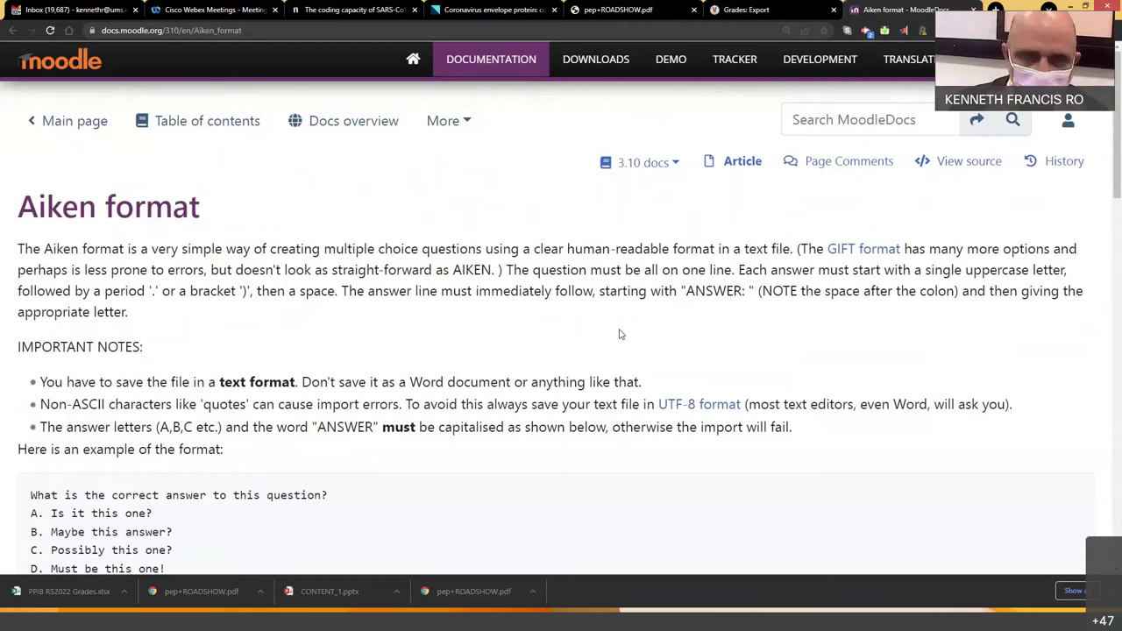
Zoom the Aiken format article out to 110% and scroll through it.
key(ctrl+minus)
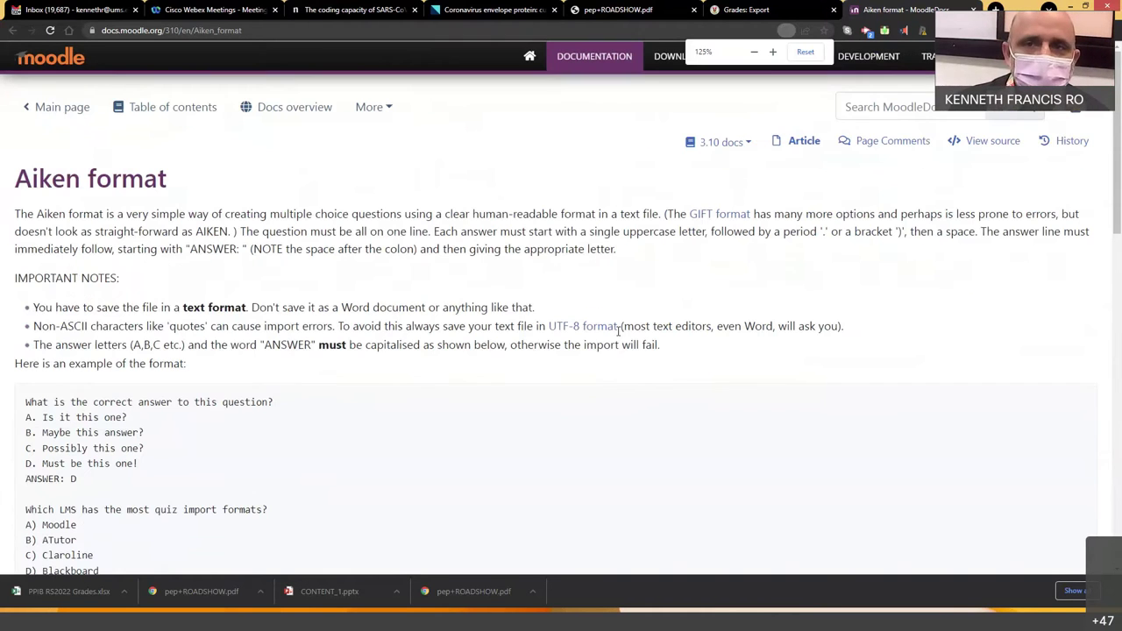
key(ctrl+minus)
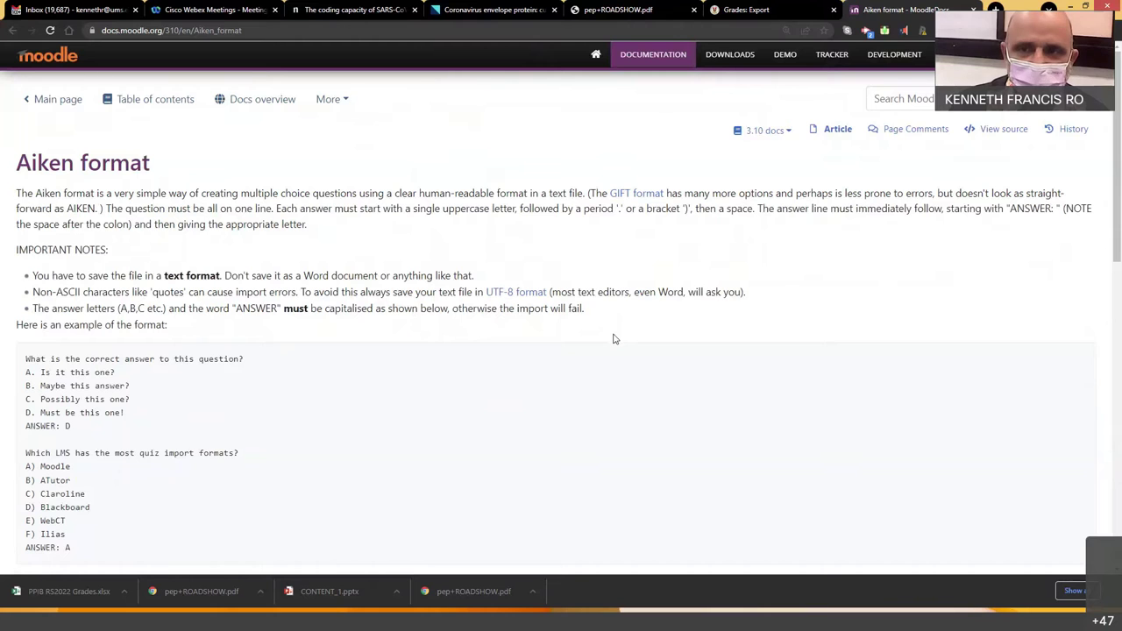
scroll(614, 338, down, 3)
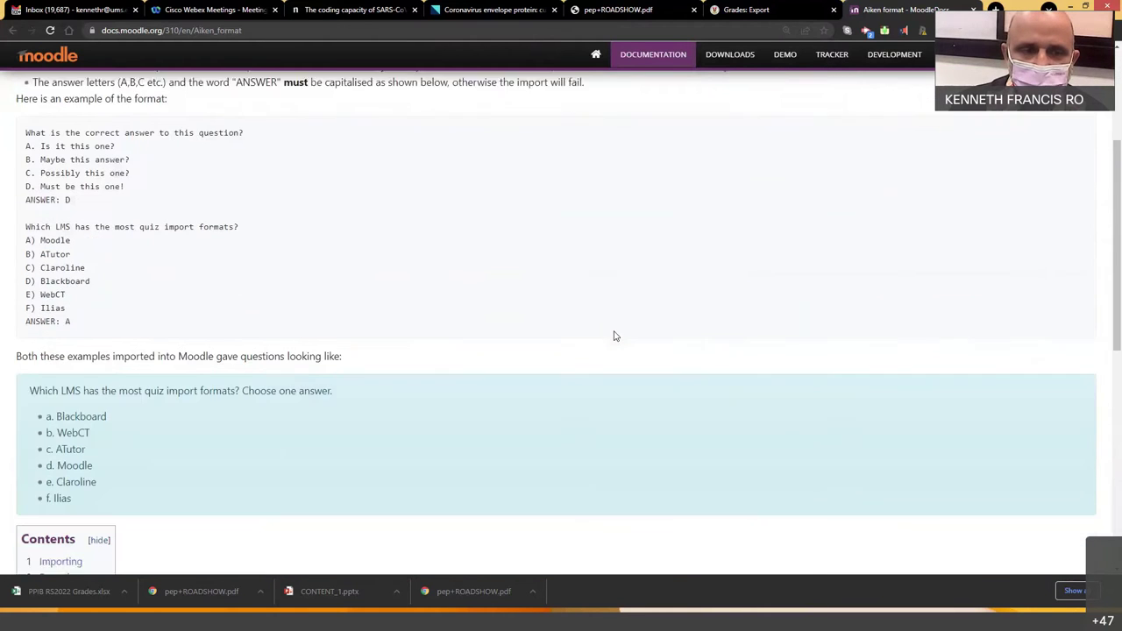
scroll(614, 335, down, 5)
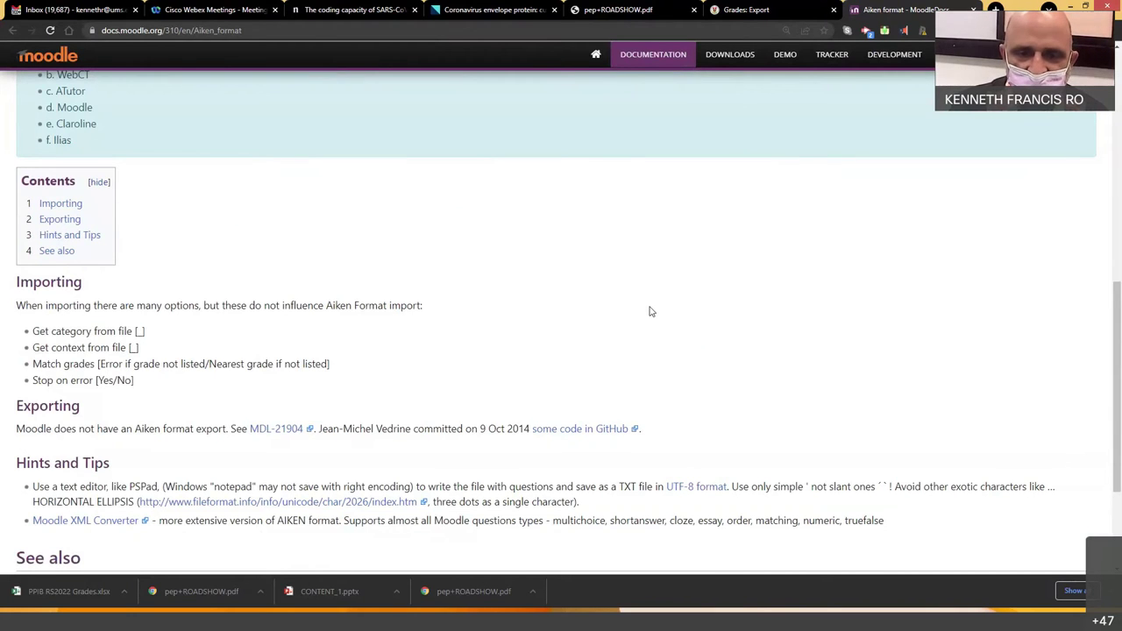
scroll(650, 311, down, 3)
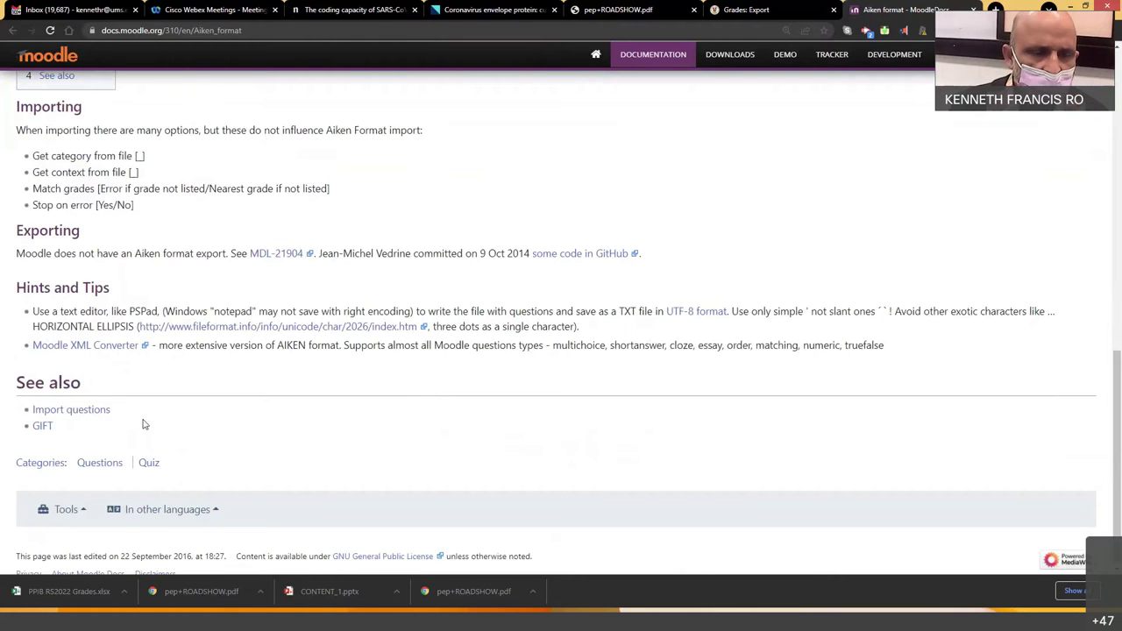
scroll(145, 425, up, 4)
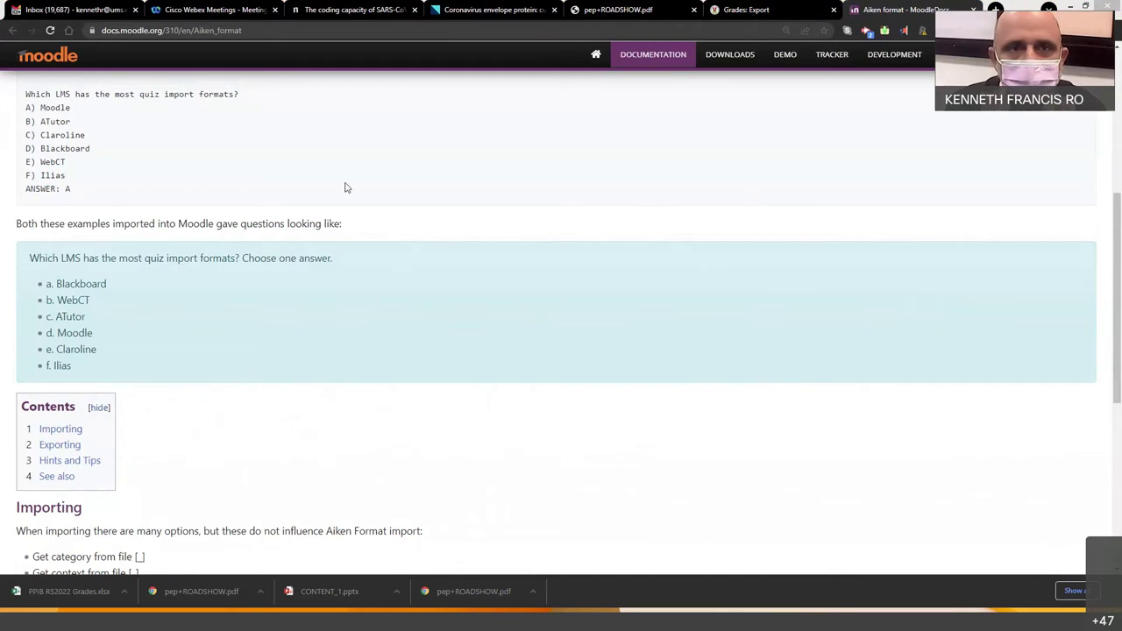
click(361, 7)
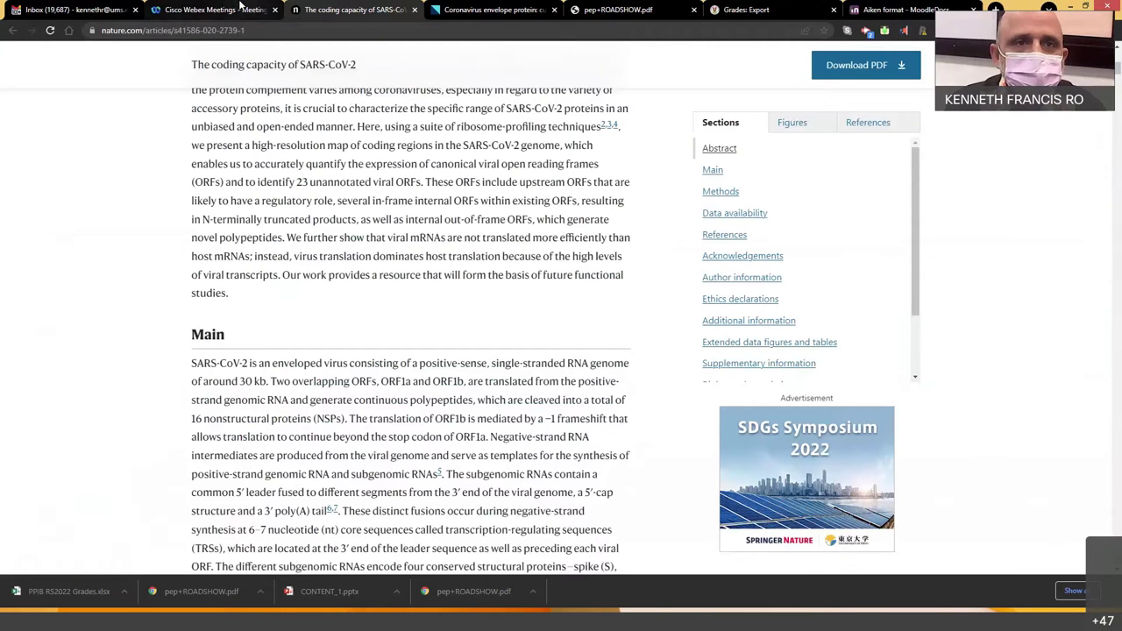
click(240, 7)
click(350, 9)
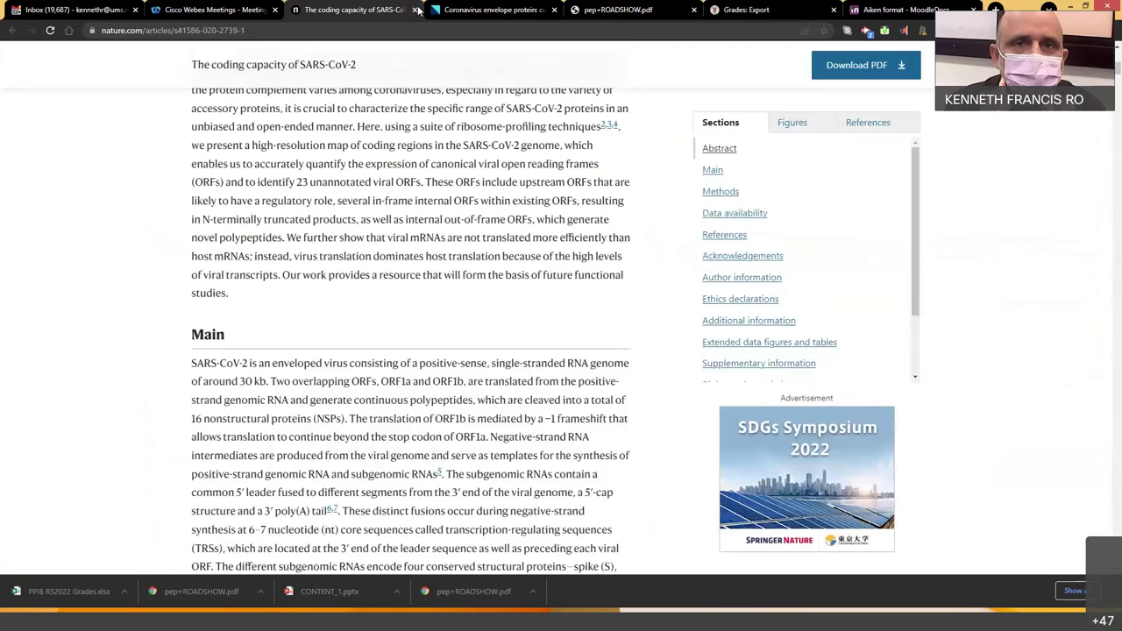
click(457, 7)
click(884, 7)
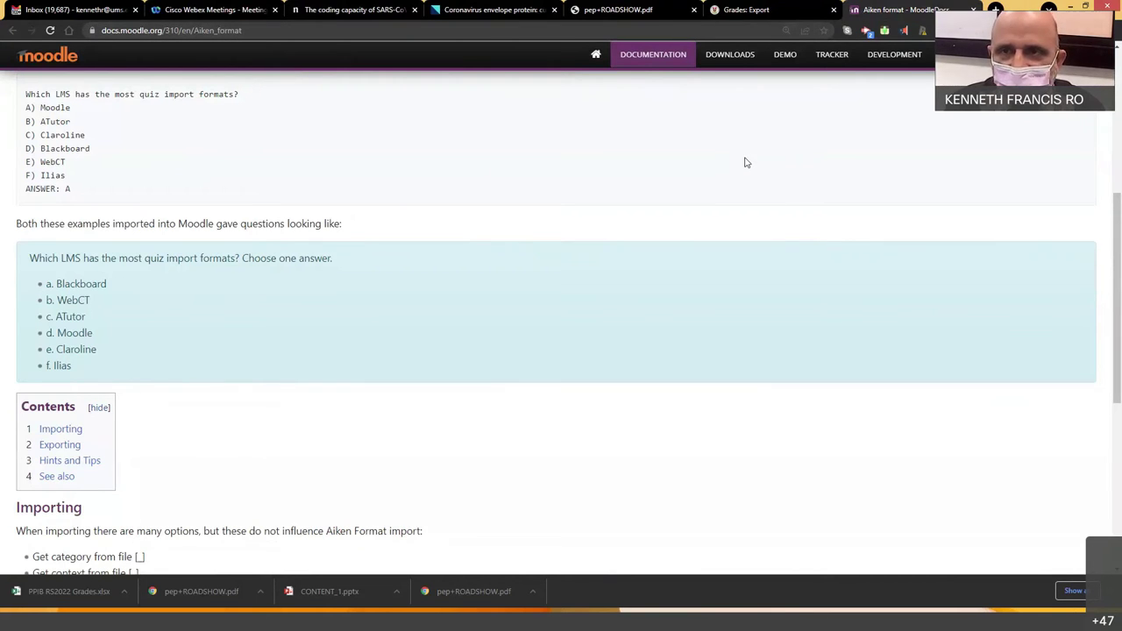
scroll(745, 162, up, 2)
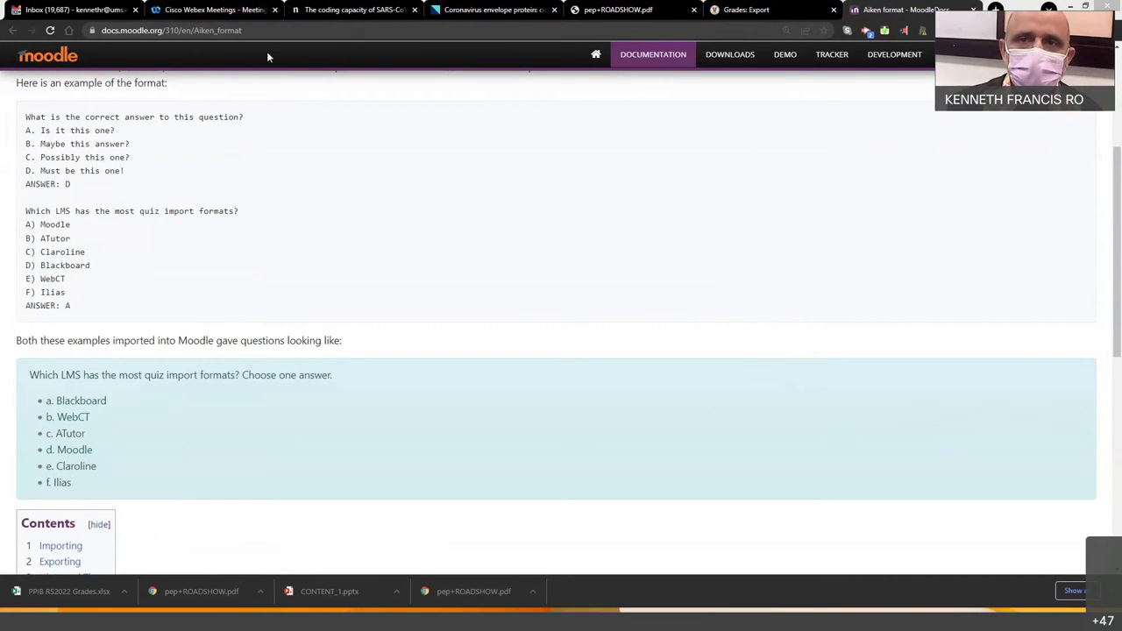
Go from the Grades: Export page back to PPIB ROADSHOW 2022 and scroll to ASSIGNMENT1.
click(774, 7)
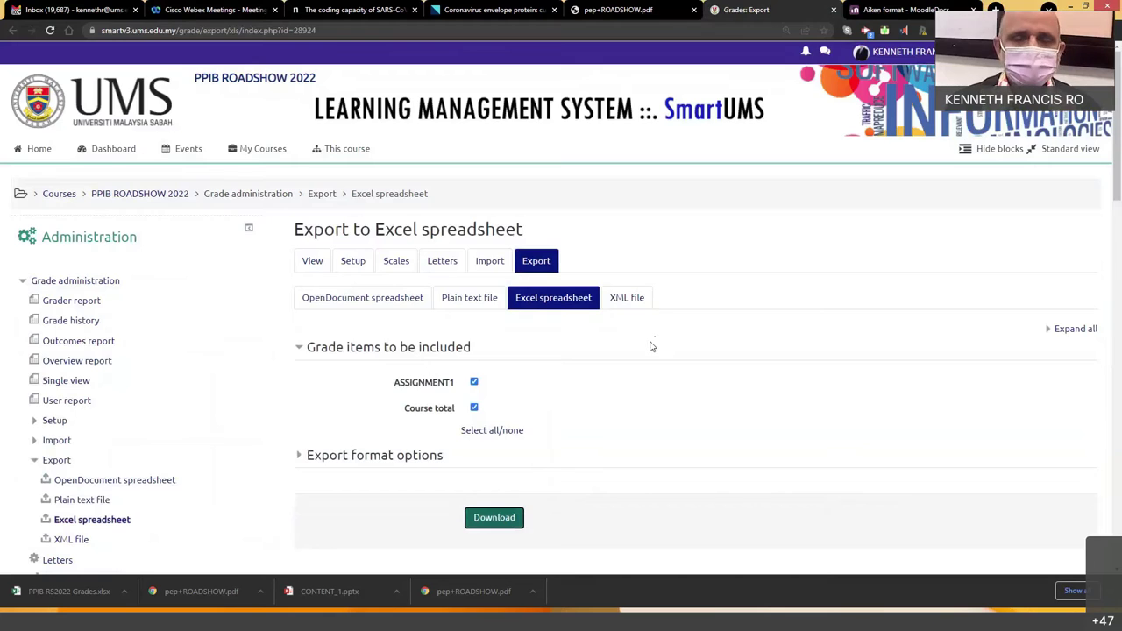
scroll(646, 336, down, 2)
scroll(646, 339, up, 1)
scroll(646, 339, up, 1)
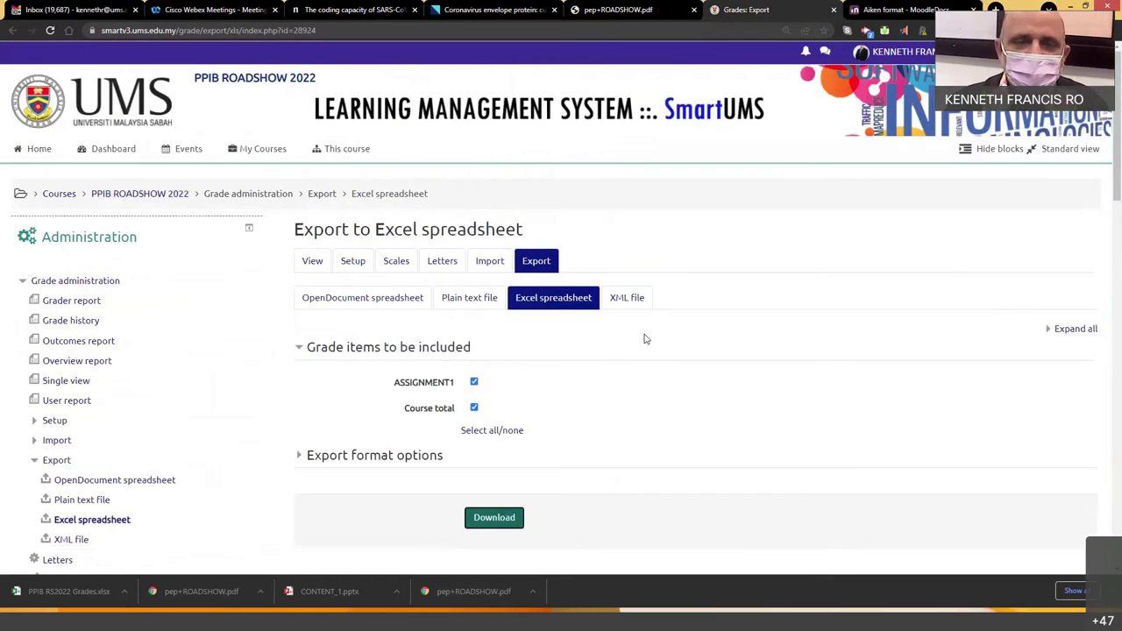
scroll(647, 339, down, 1)
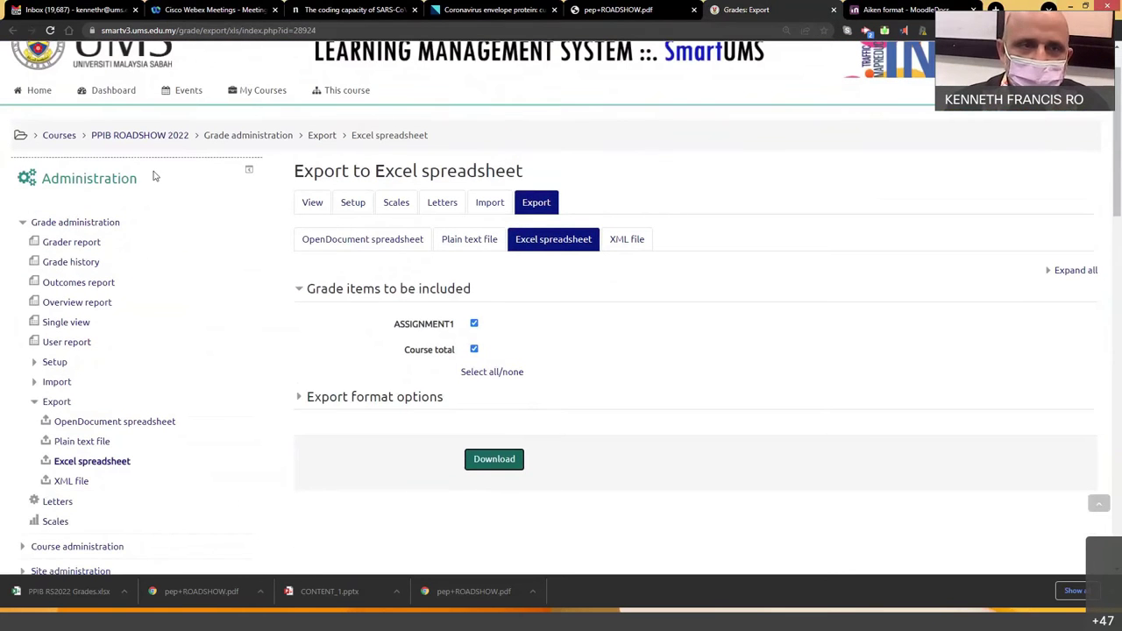
click(164, 137)
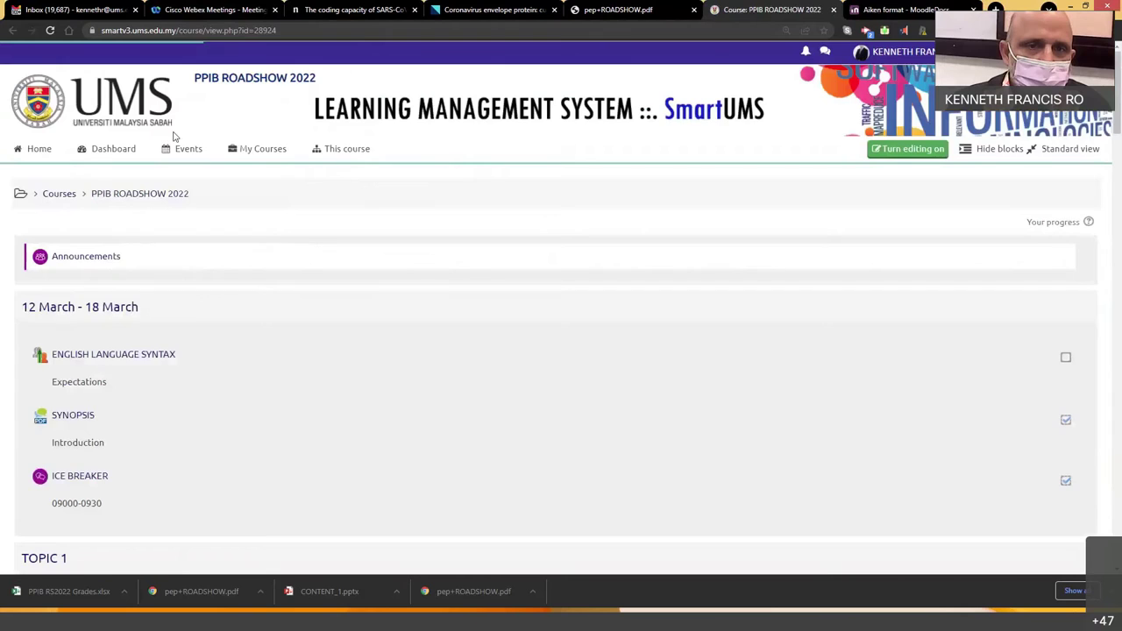
scroll(439, 379, down, 8)
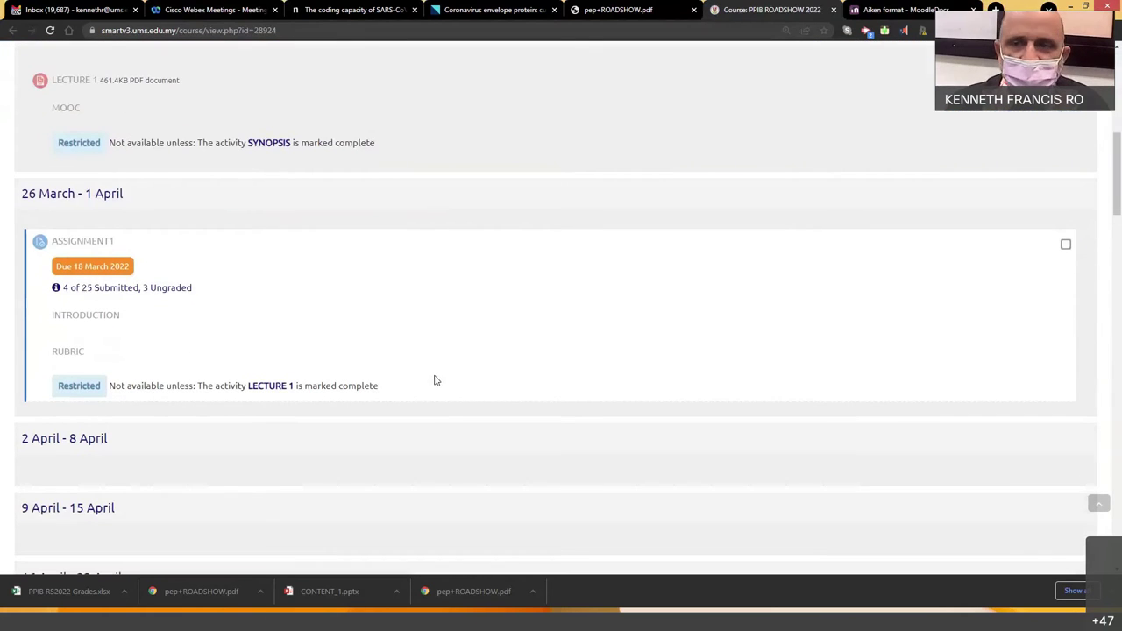
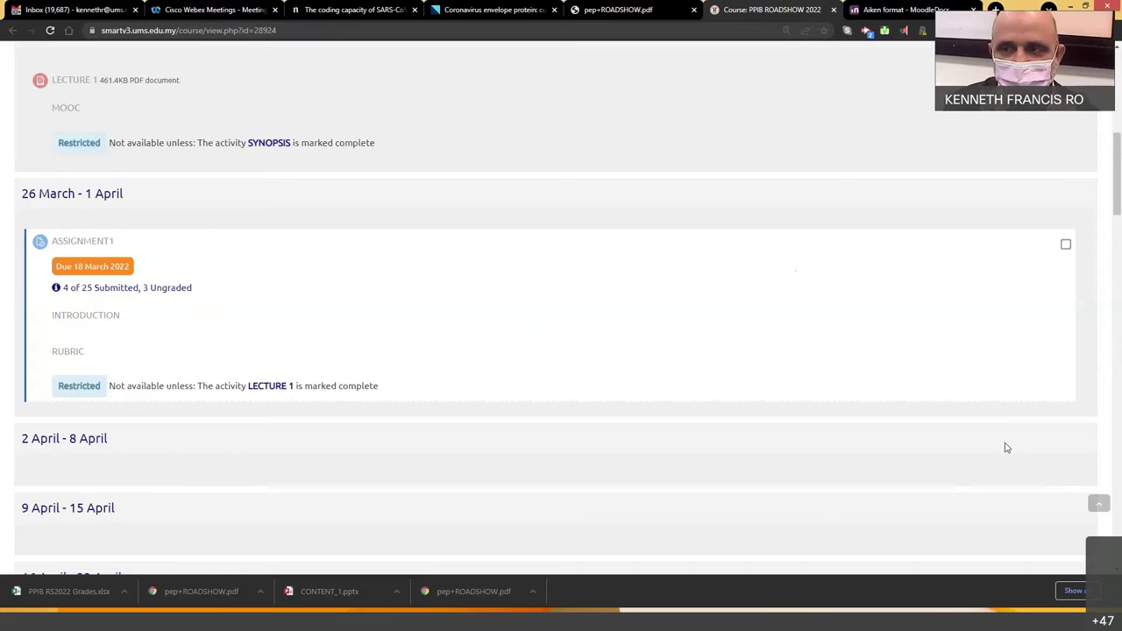
Turn editing on for the PPIB ROADSHOW 2022 course.
scroll(1005, 443, up, 3)
scroll(1002, 434, up, 4)
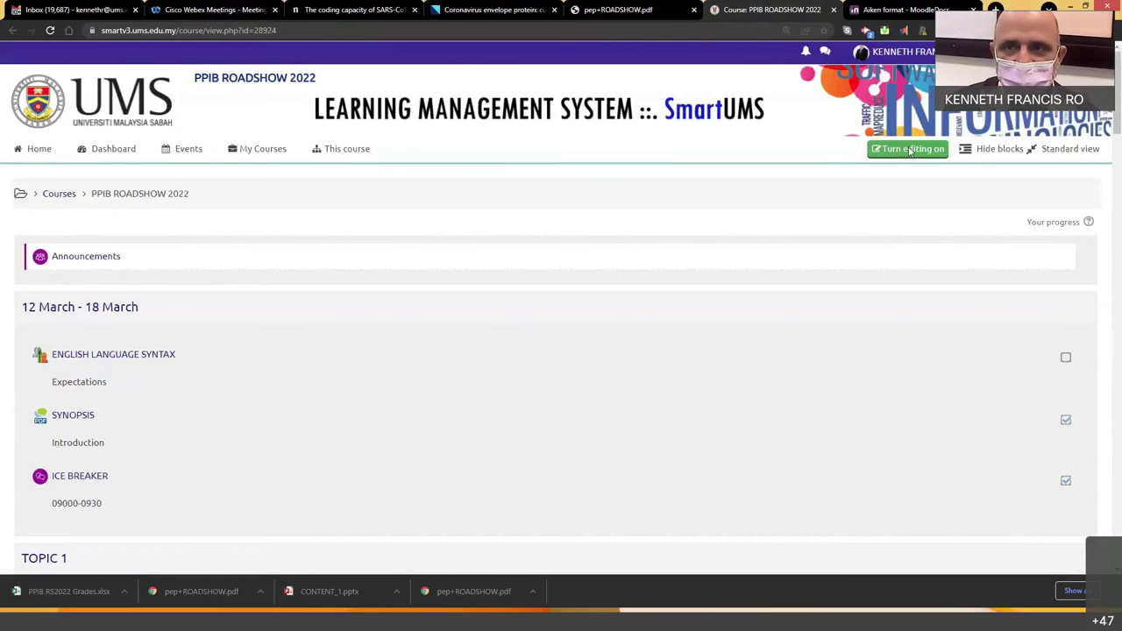
click(910, 149)
Add a new Quiz activity to the 2 April - 8 April section.
scroll(553, 279, down, 8)
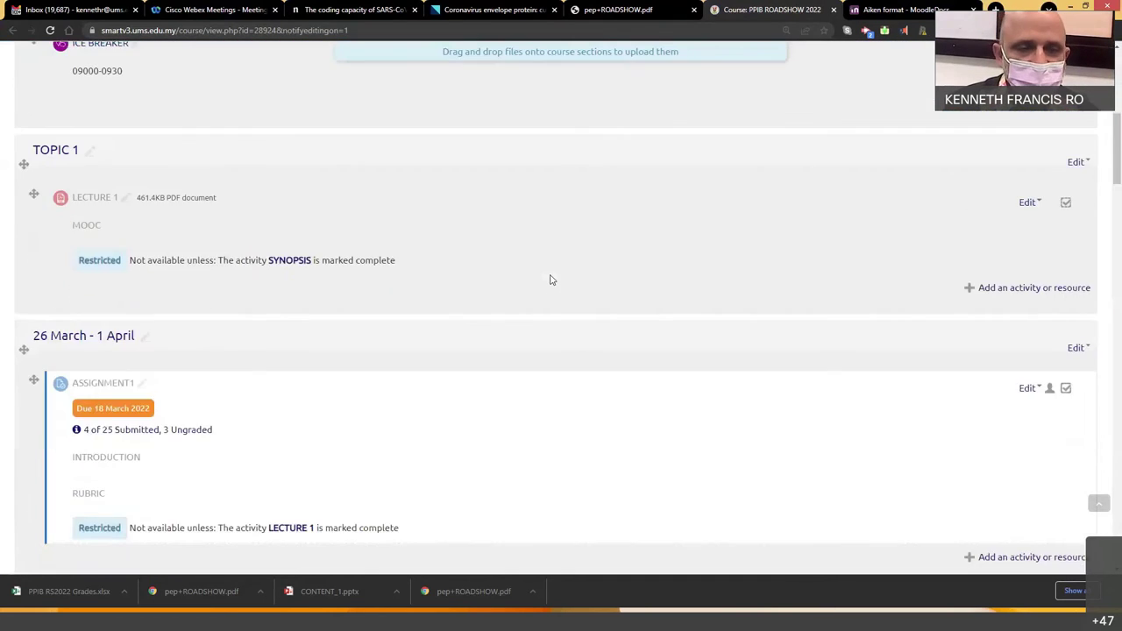
scroll(551, 284, down, 2)
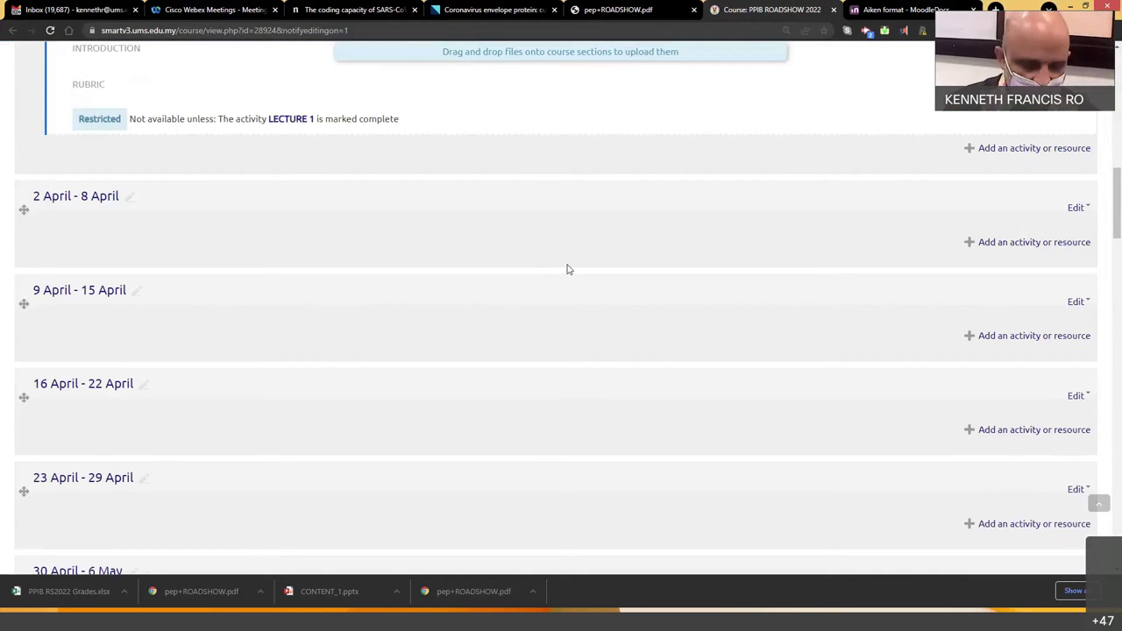
scroll(566, 269, up, 5)
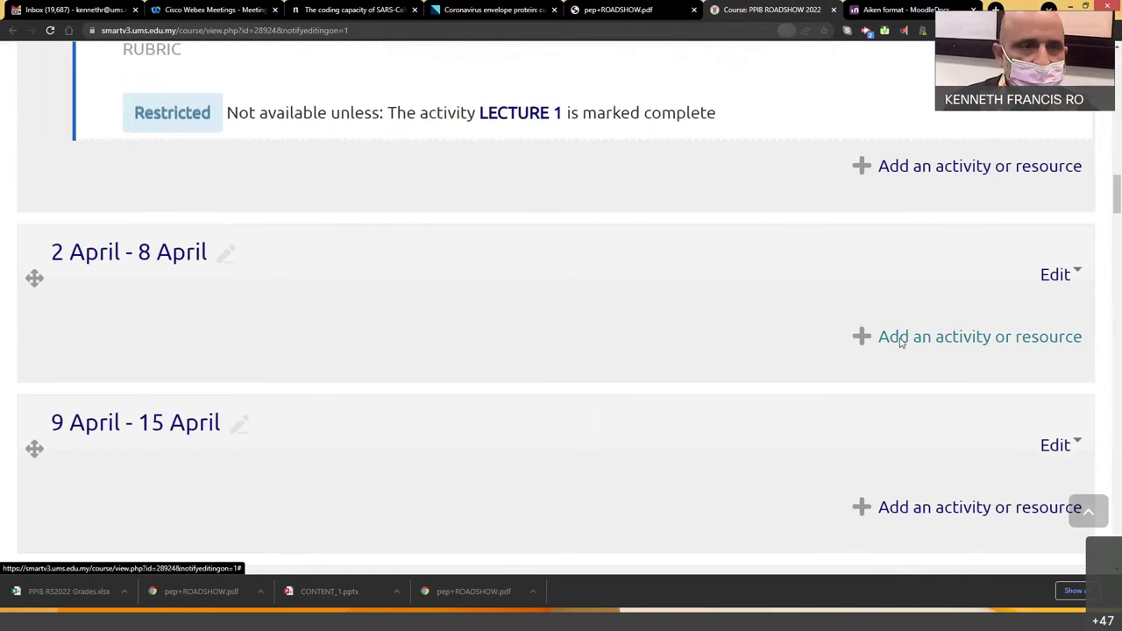
click(904, 339)
scroll(264, 263, down, 6)
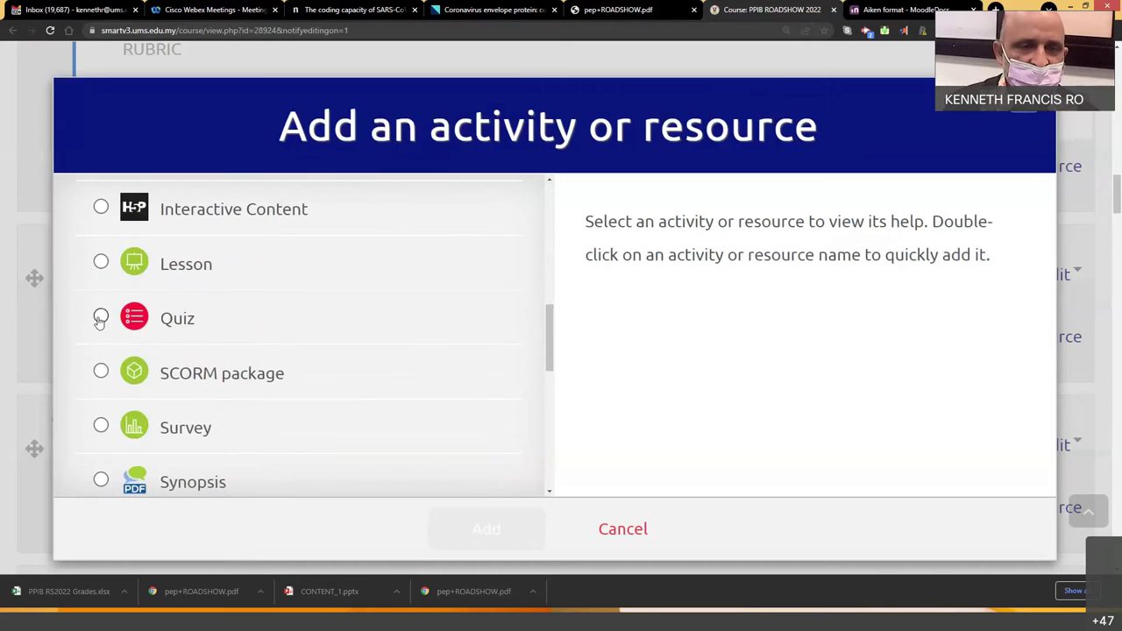
click(101, 319)
click(507, 530)
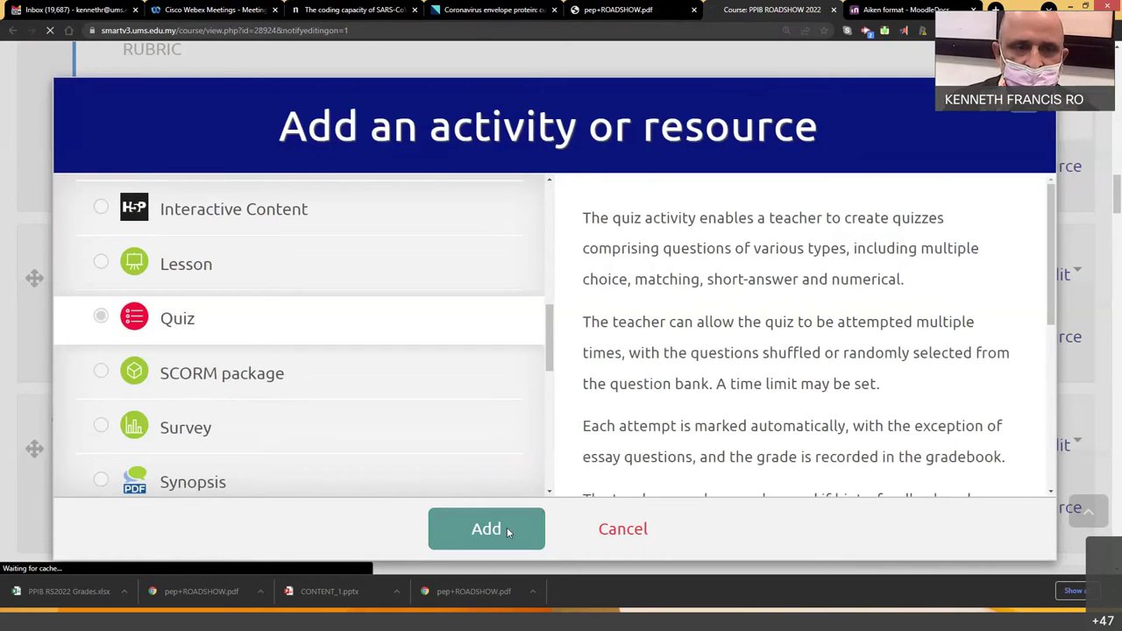
scroll(529, 433, down, 3)
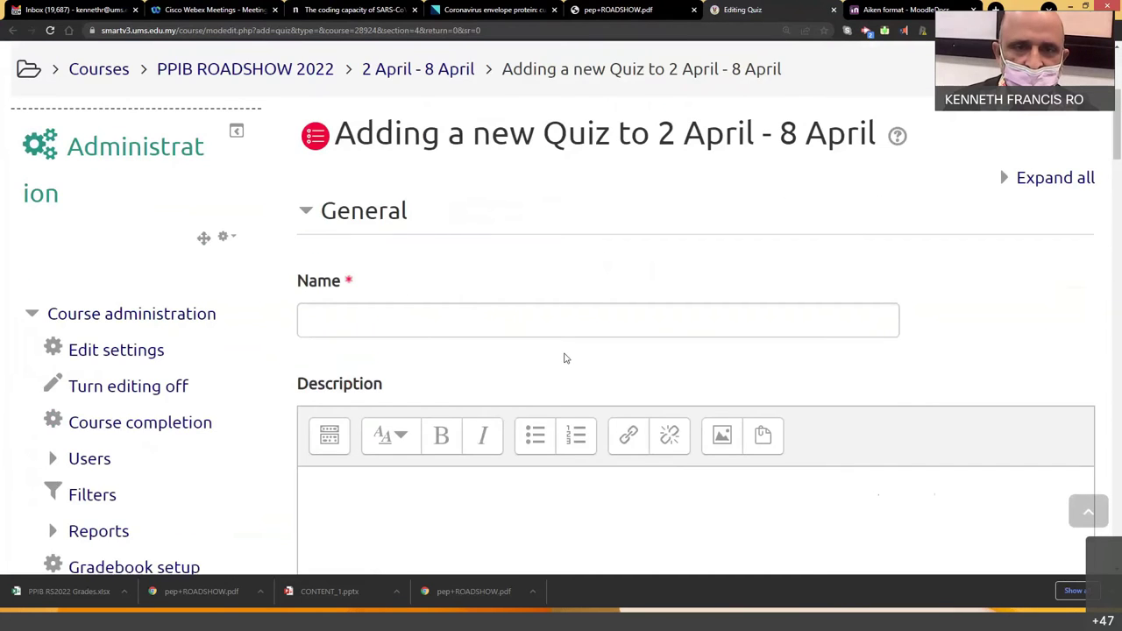
Name the new quiz QUIZ.
key(ctrl+minus)
key(ctrl+minus)
key(ctrl+minus)
key(ctrl+minus)
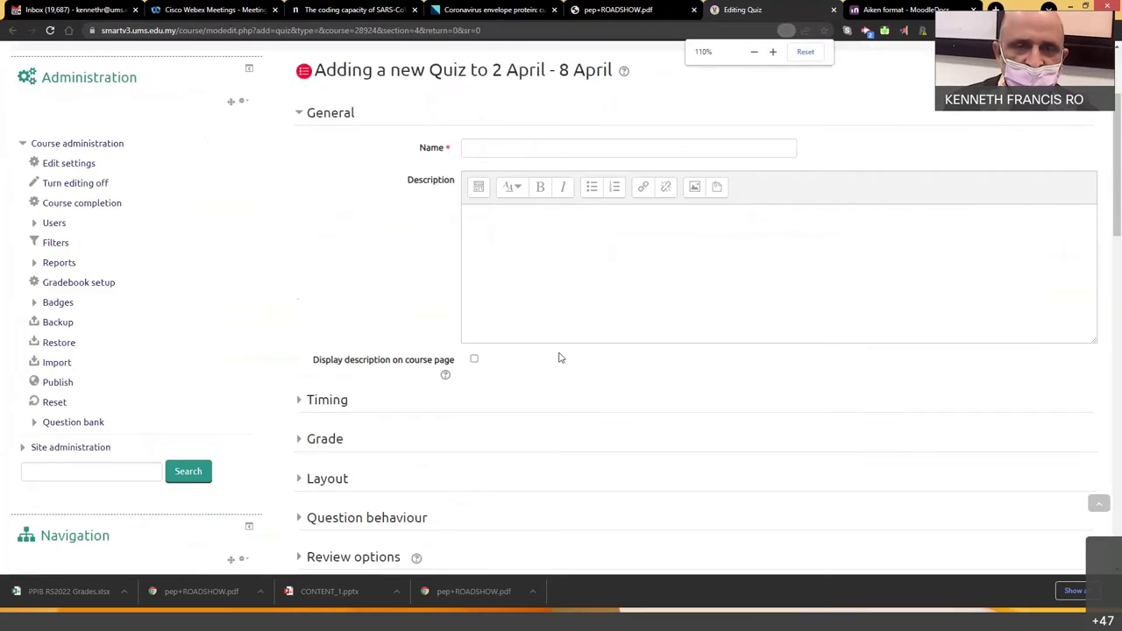
scroll(560, 358, up, 2)
click(492, 261)
text(QUIZ)
Write a description with lines QUIZ, Duration and Marks, and display it on the course page.
click(537, 358)
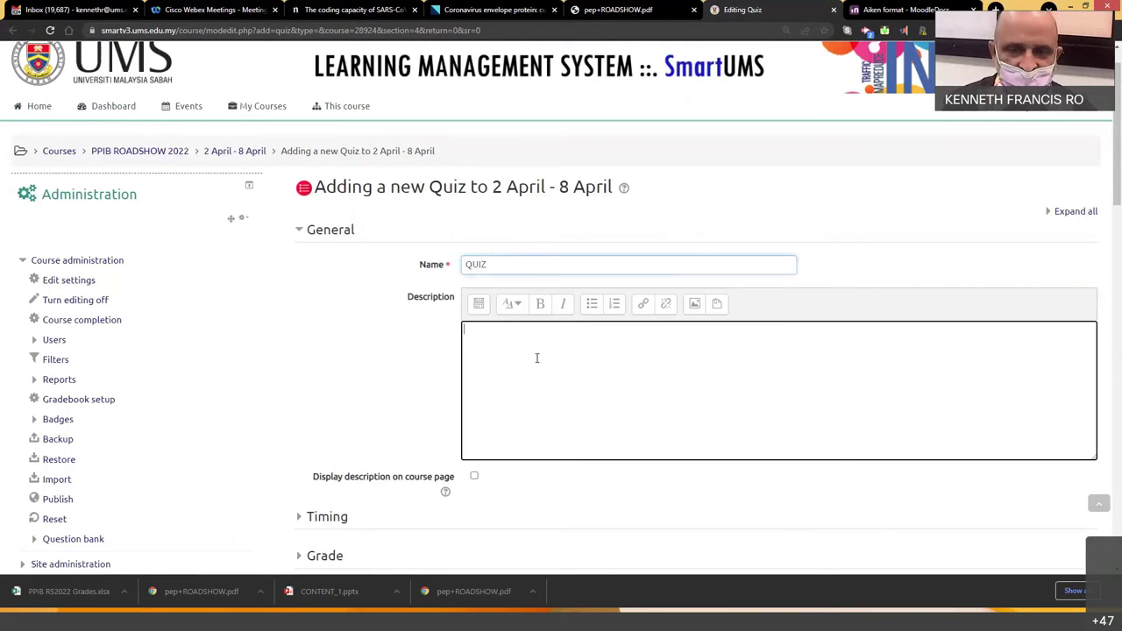
text(QUIZ)
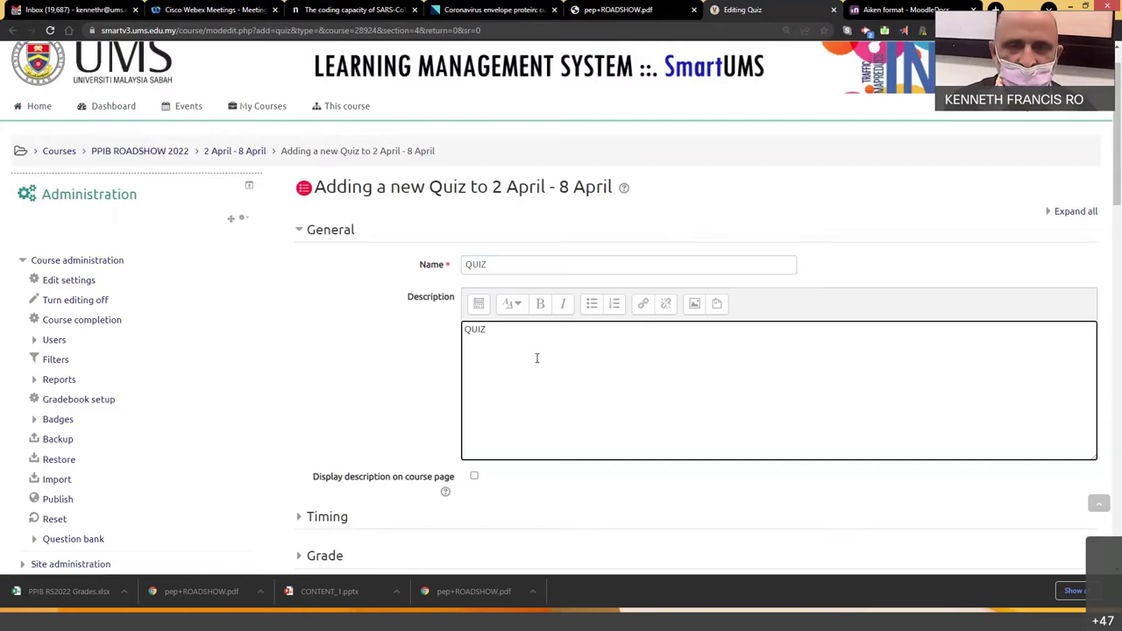
scroll(536, 358, down, 2)
key(Return)
key(Return)
text(Du)
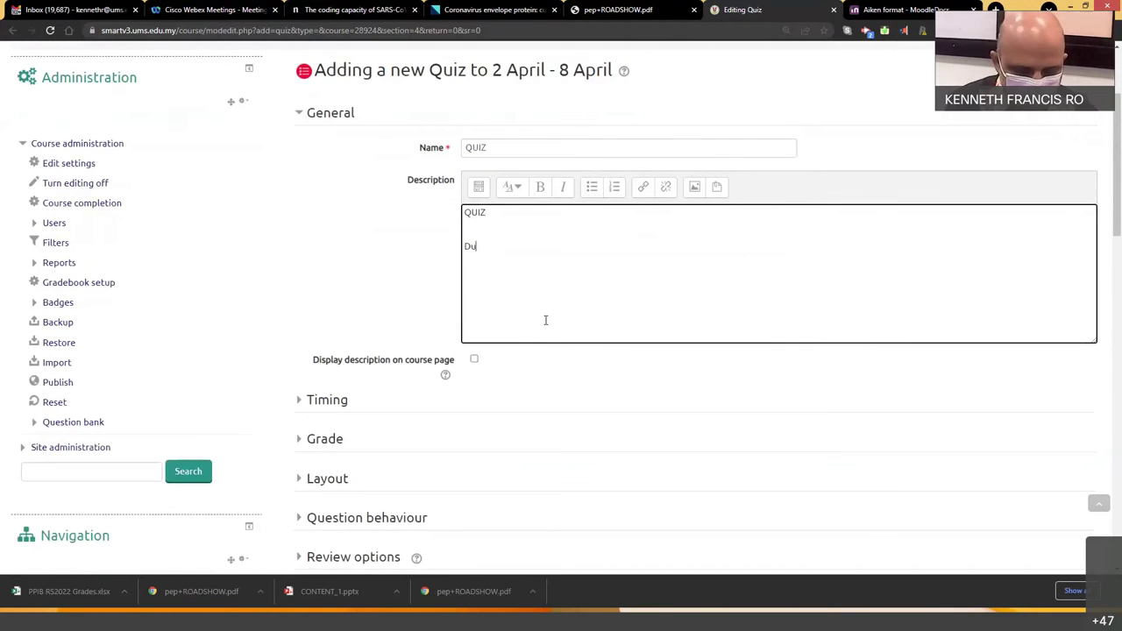
text(ration)
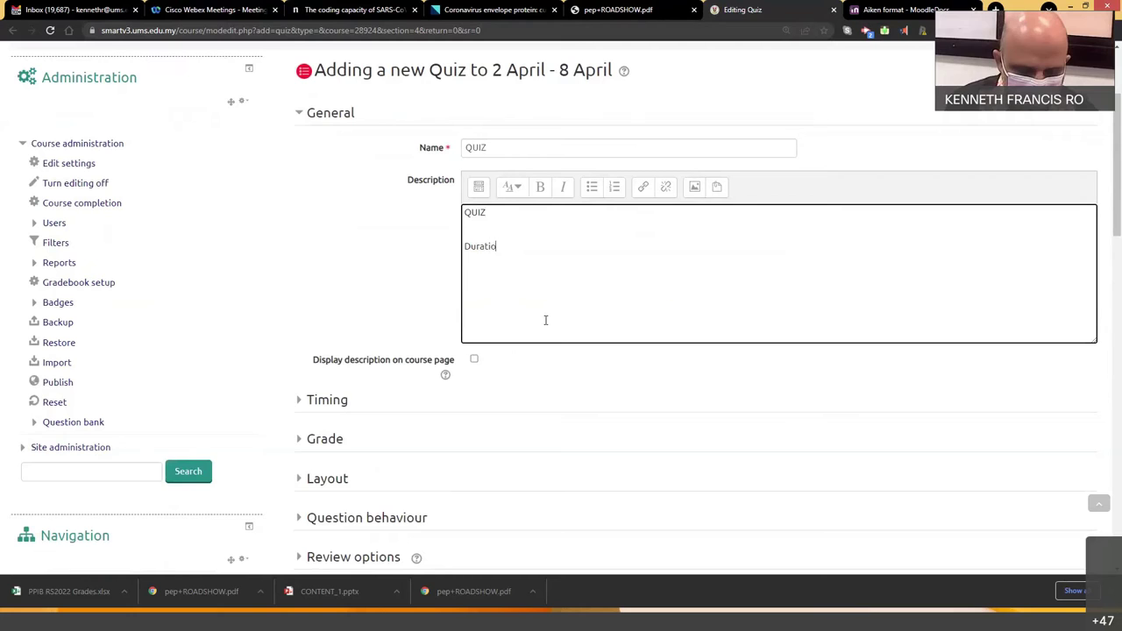
key(Return)
key(Return)
text(Marks)
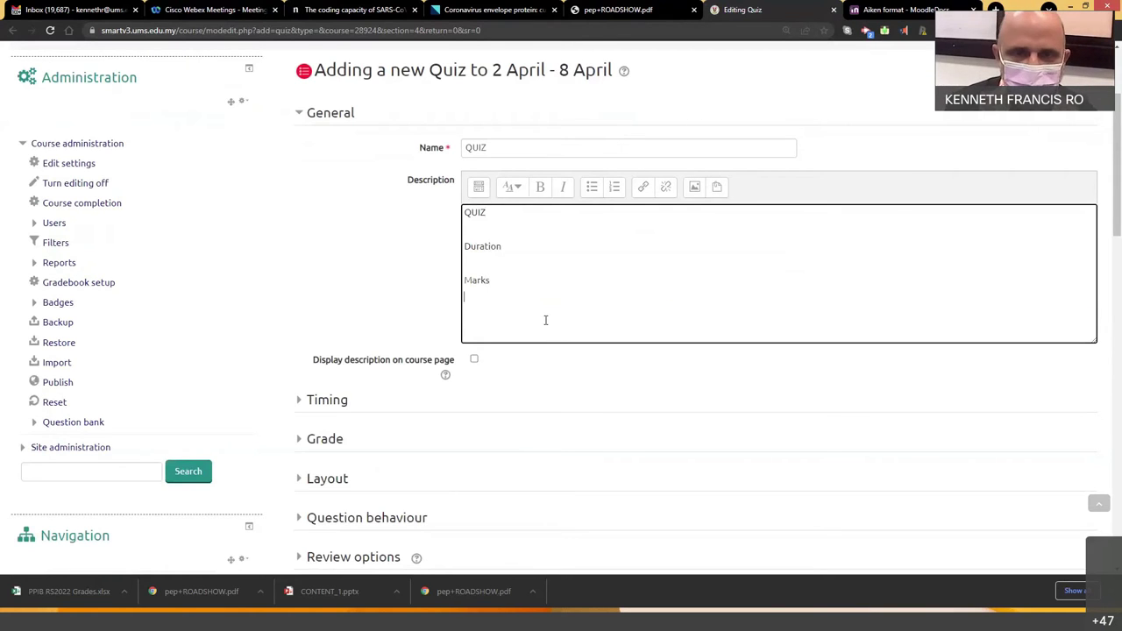
click(474, 360)
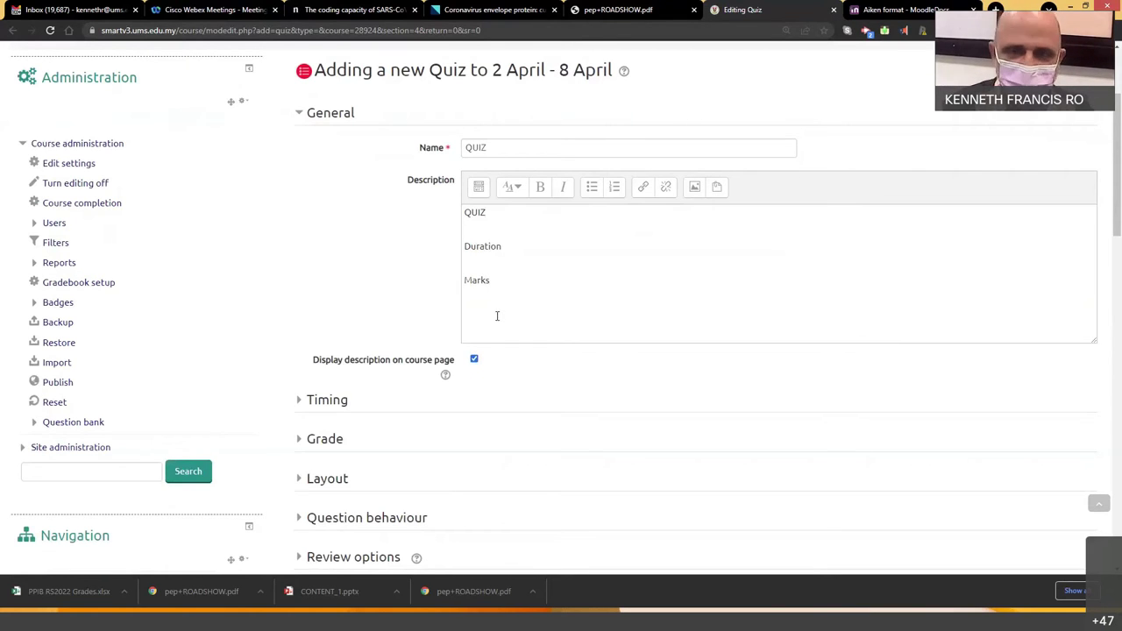
scroll(496, 317, down, 2)
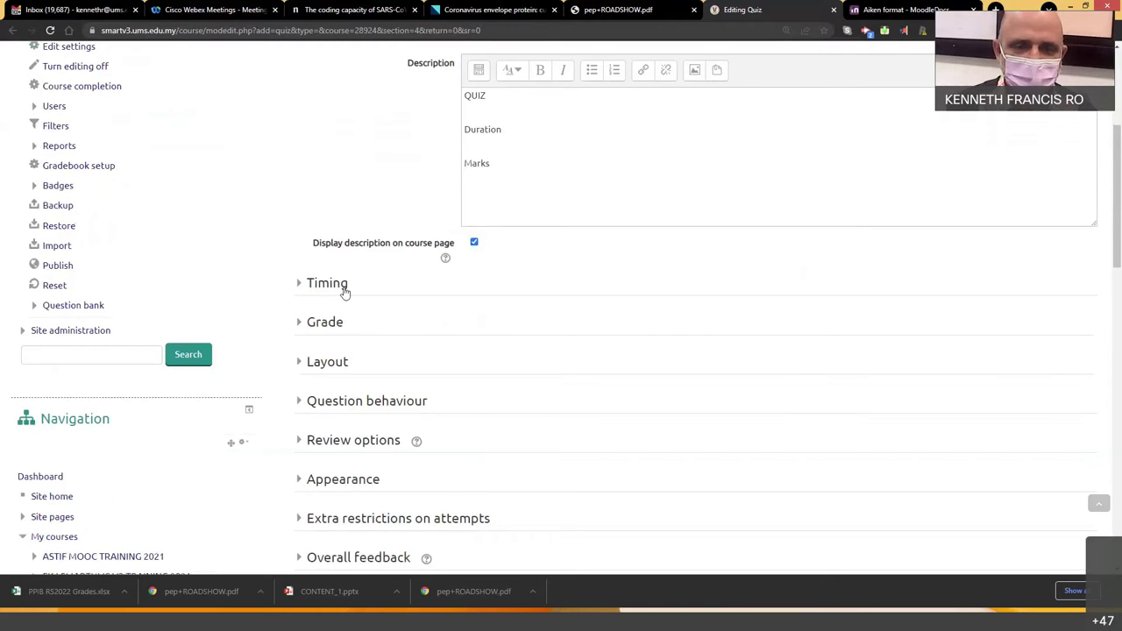
Enable opening at 15:39 and closing at 19:39 on 11 March 2022, with no time limit.
click(334, 291)
scroll(784, 308, down, 3)
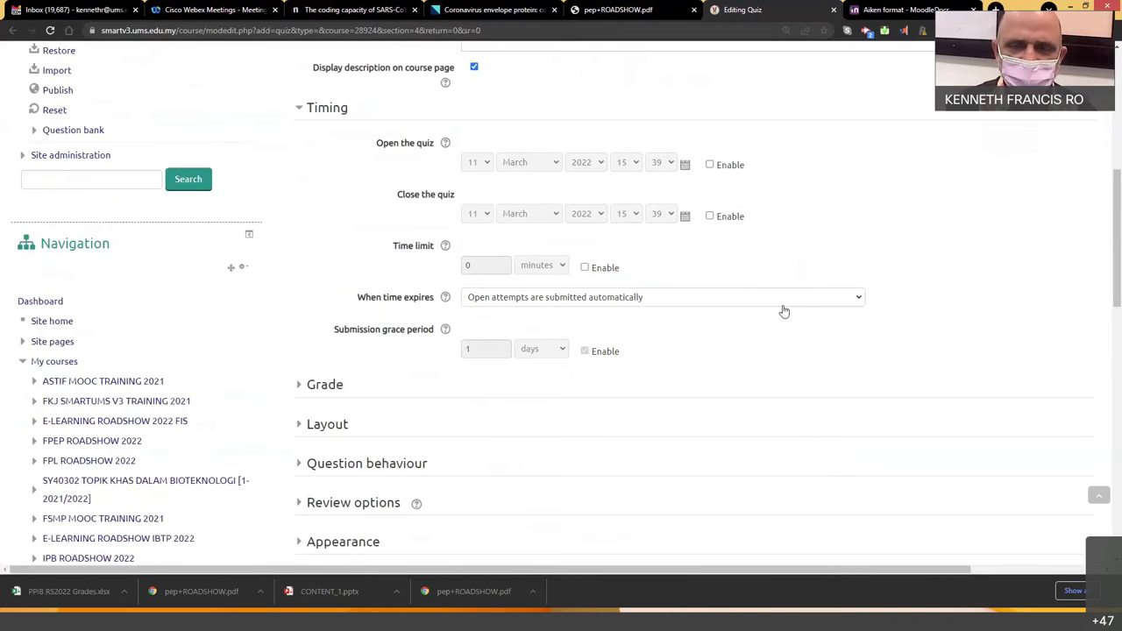
click(709, 165)
click(710, 217)
click(628, 214)
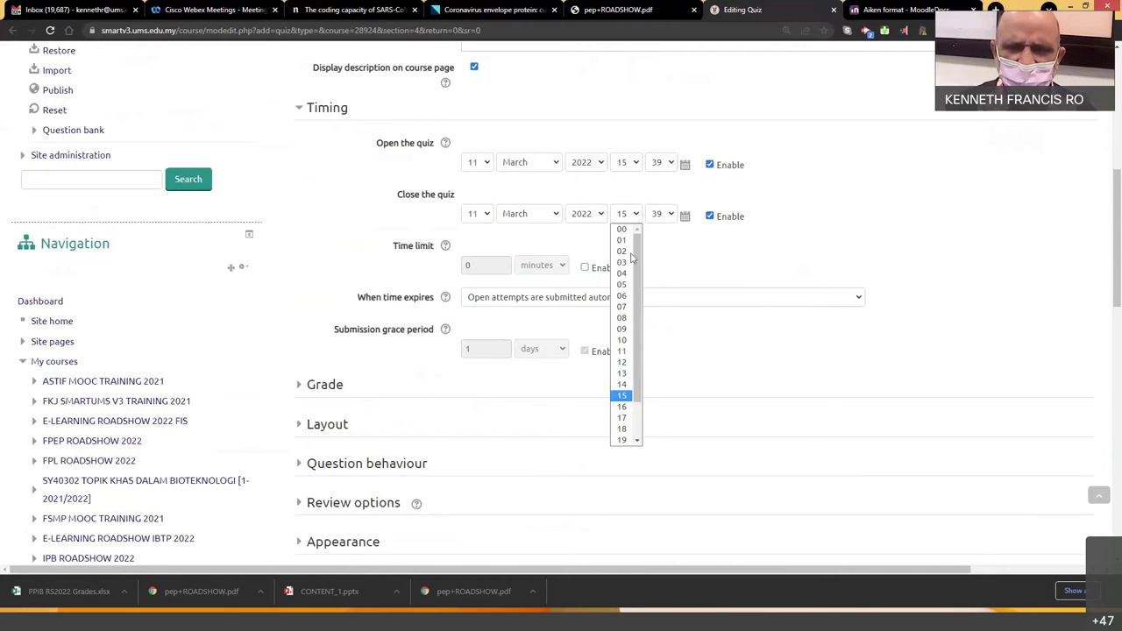
click(625, 440)
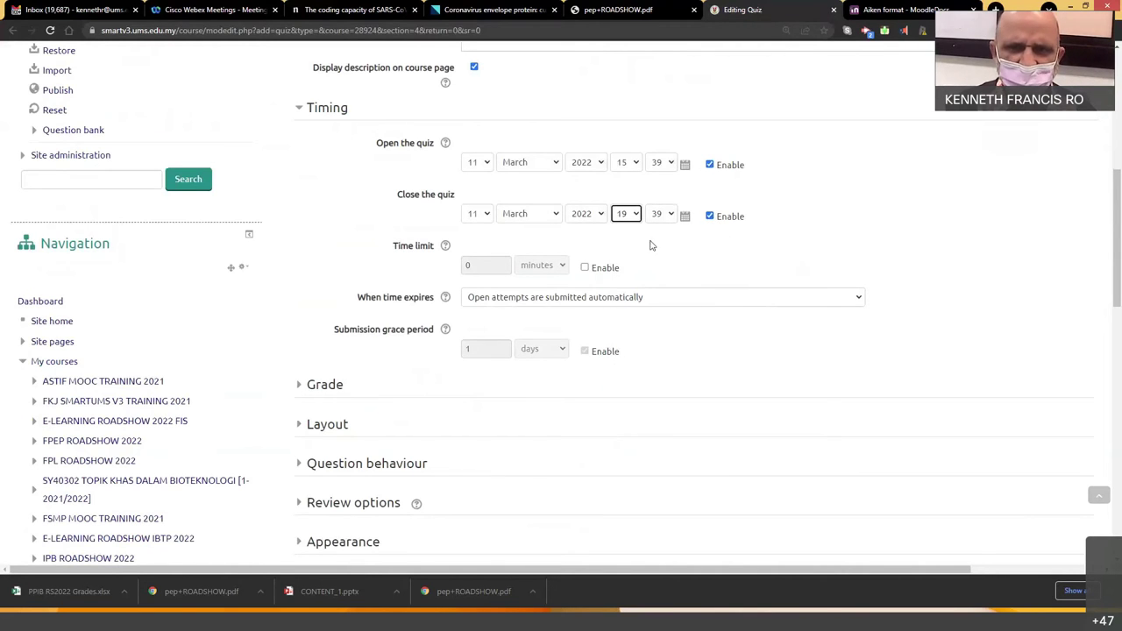
click(586, 268)
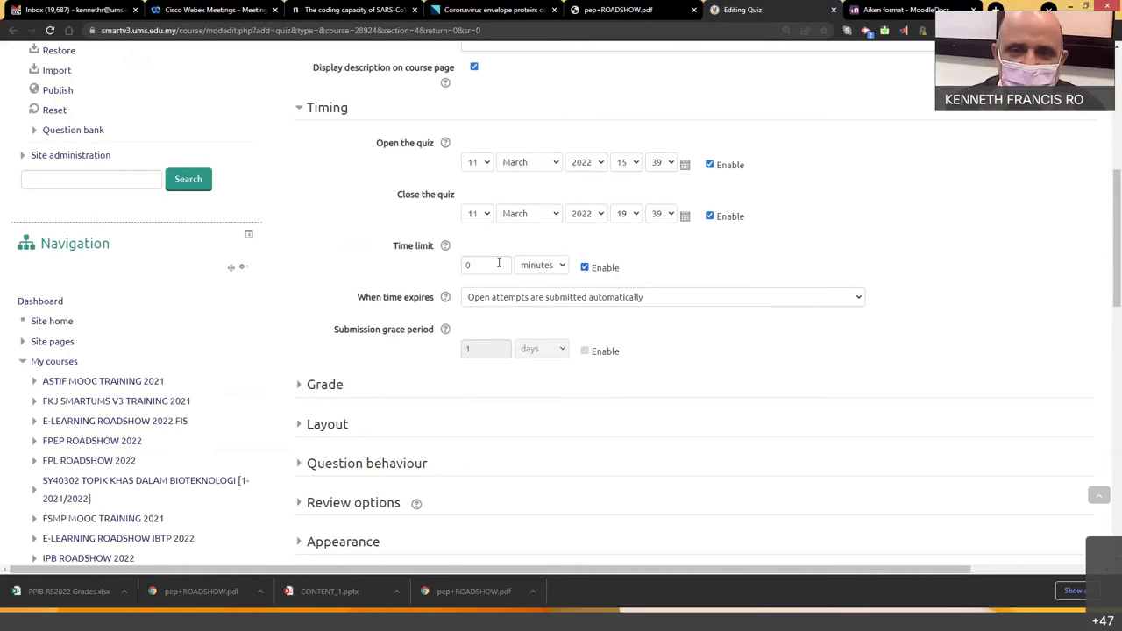
click(585, 268)
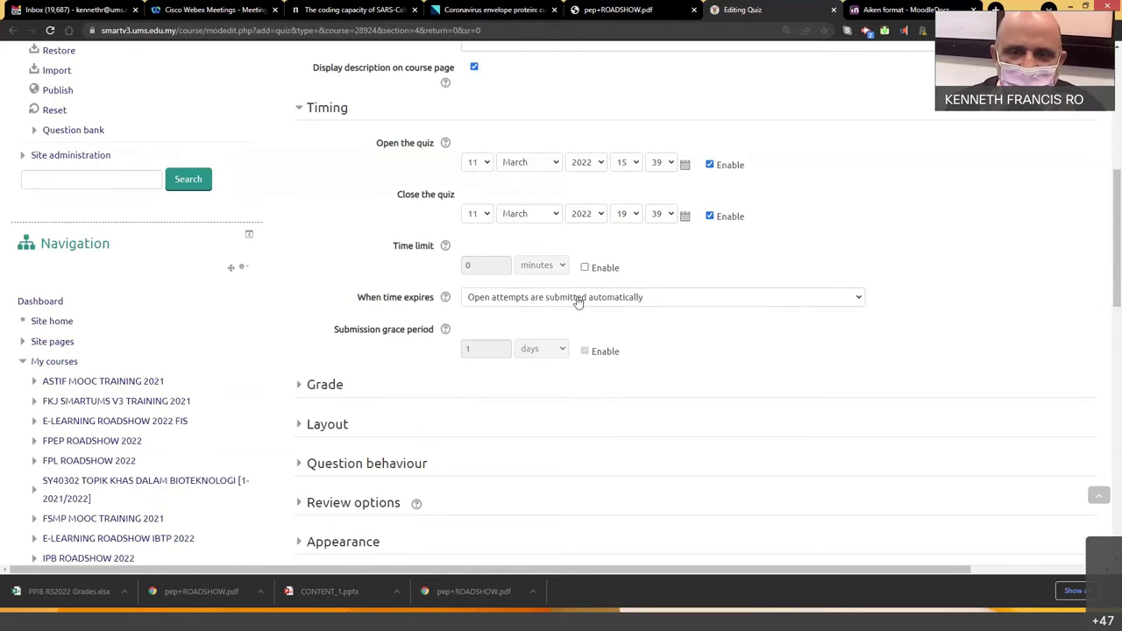
click(578, 300)
click(578, 299)
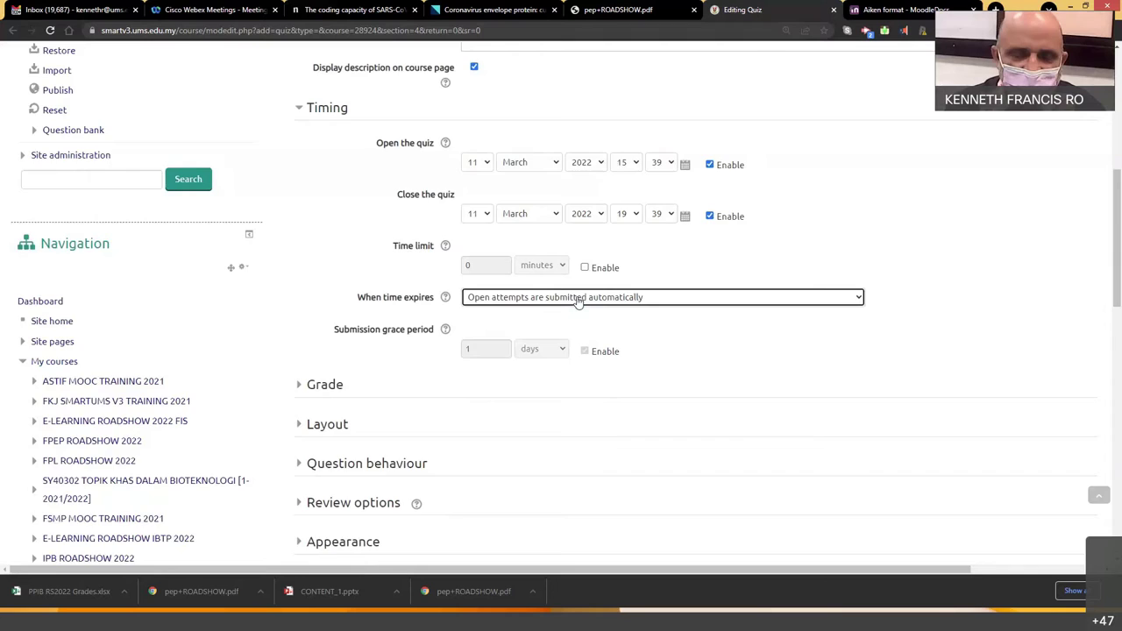
scroll(578, 300, down, 3)
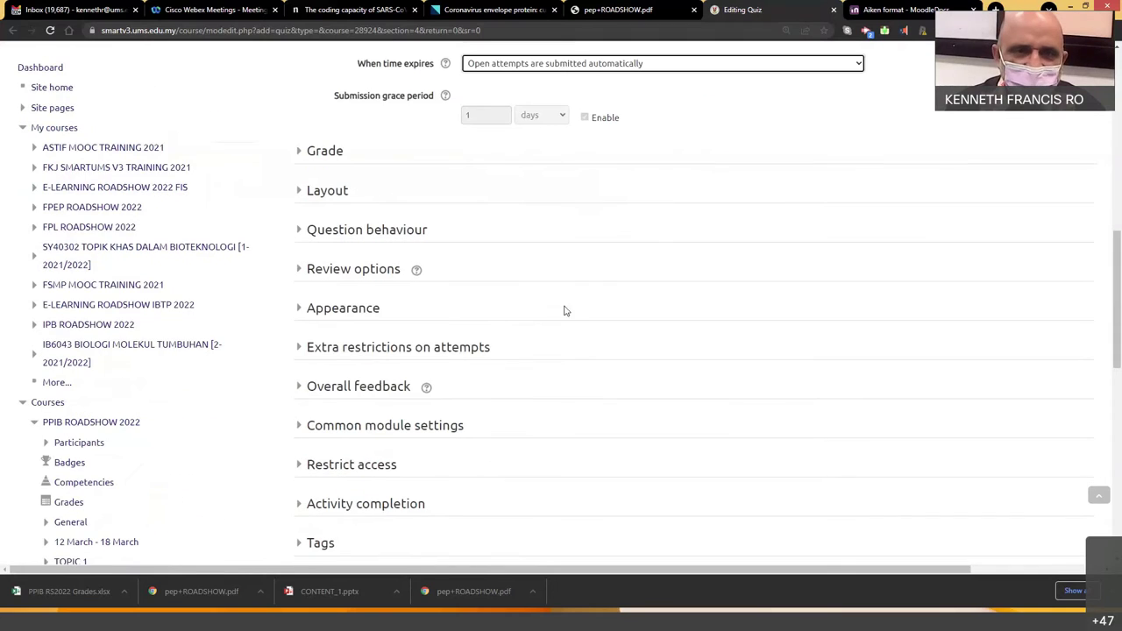
Set grade to pass to 10 and attempts allowed to 1, keeping Uncategorised and Highest grade.
click(321, 159)
click(476, 189)
click(478, 201)
click(478, 215)
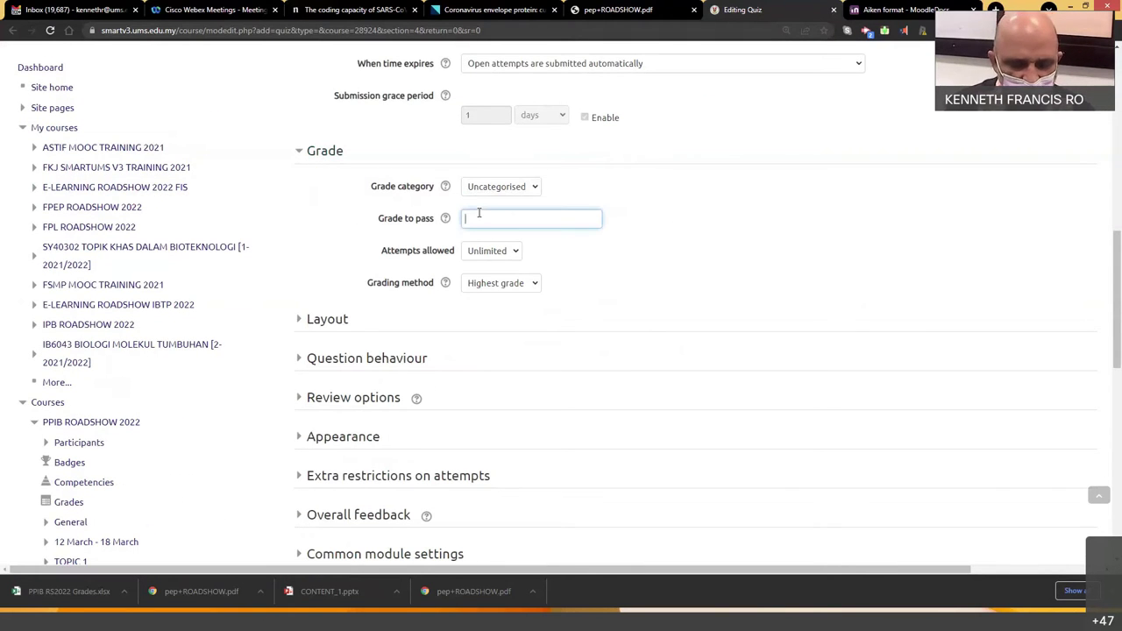
text(1)
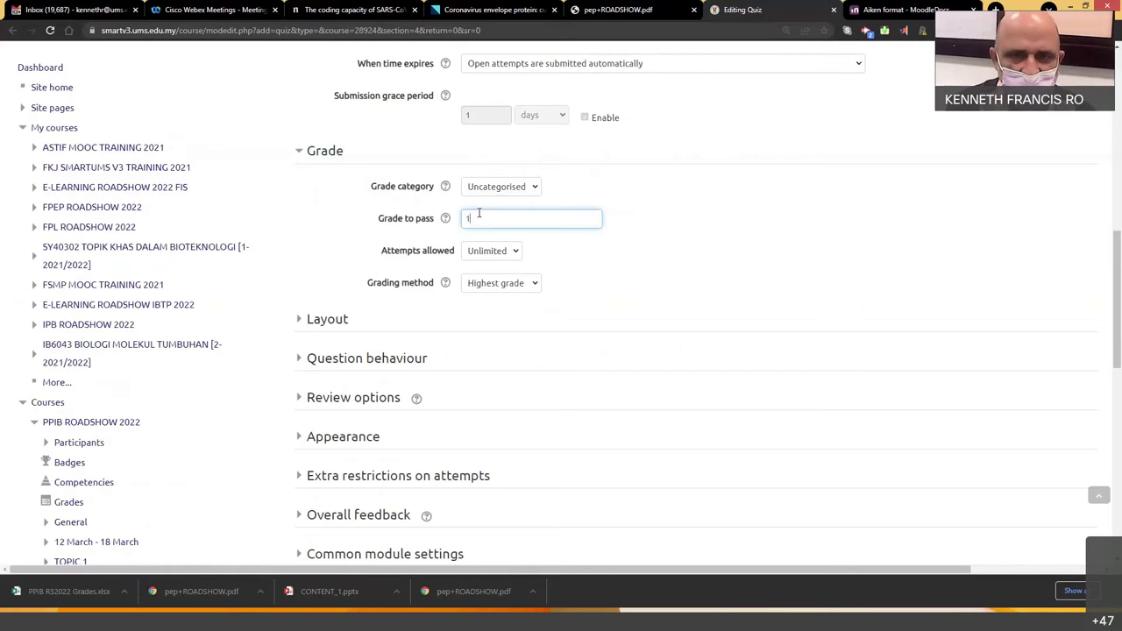
text(0)
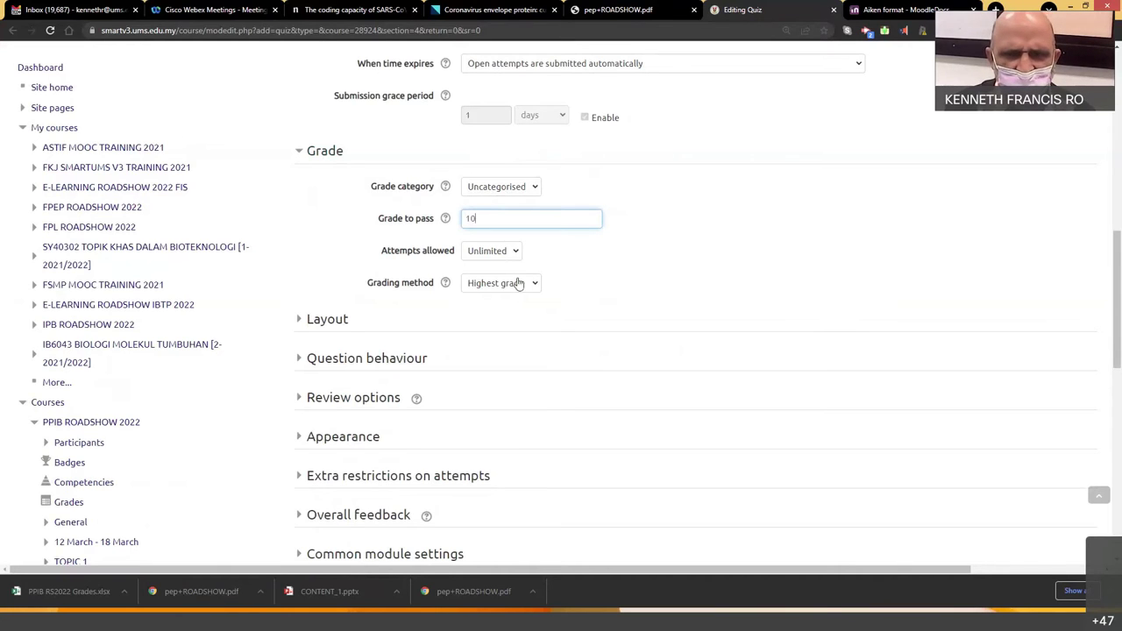
click(506, 284)
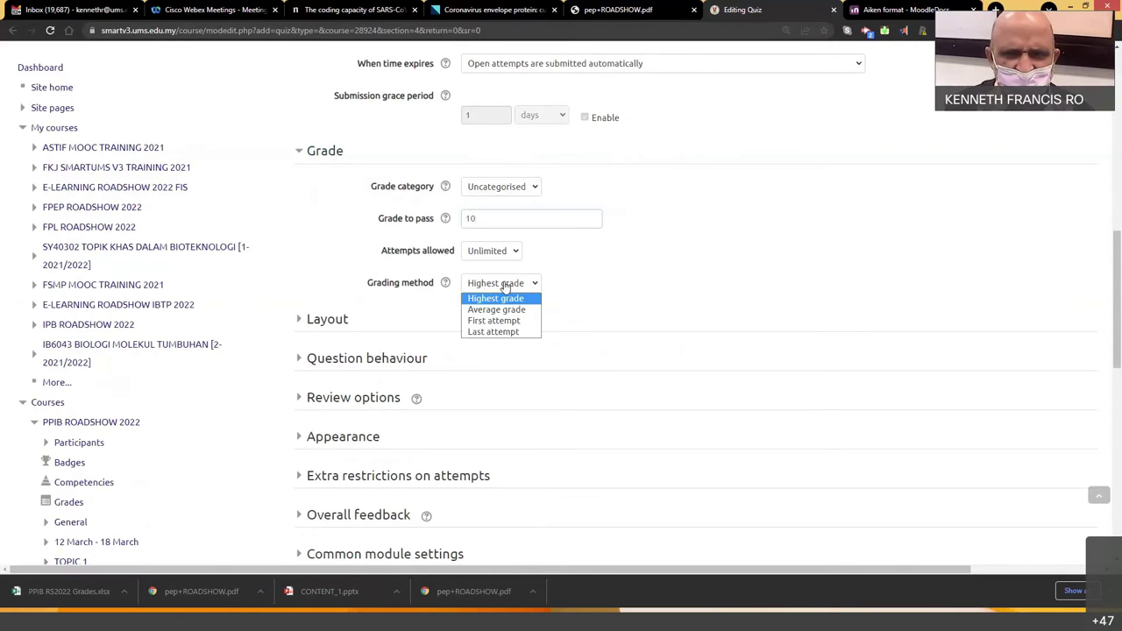
click(505, 286)
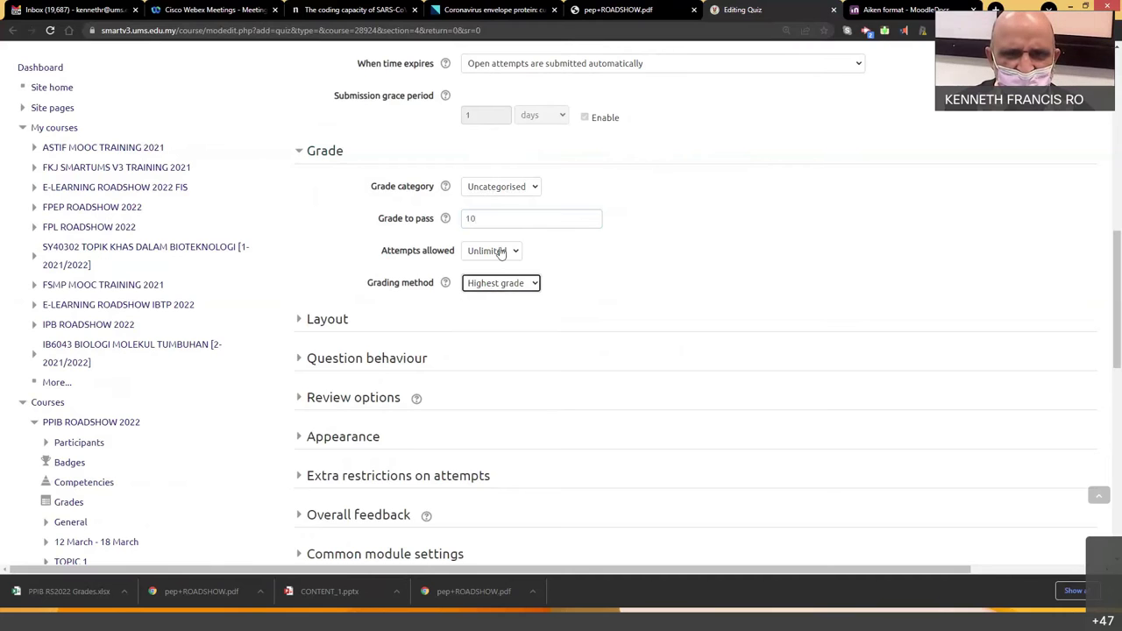
click(501, 253)
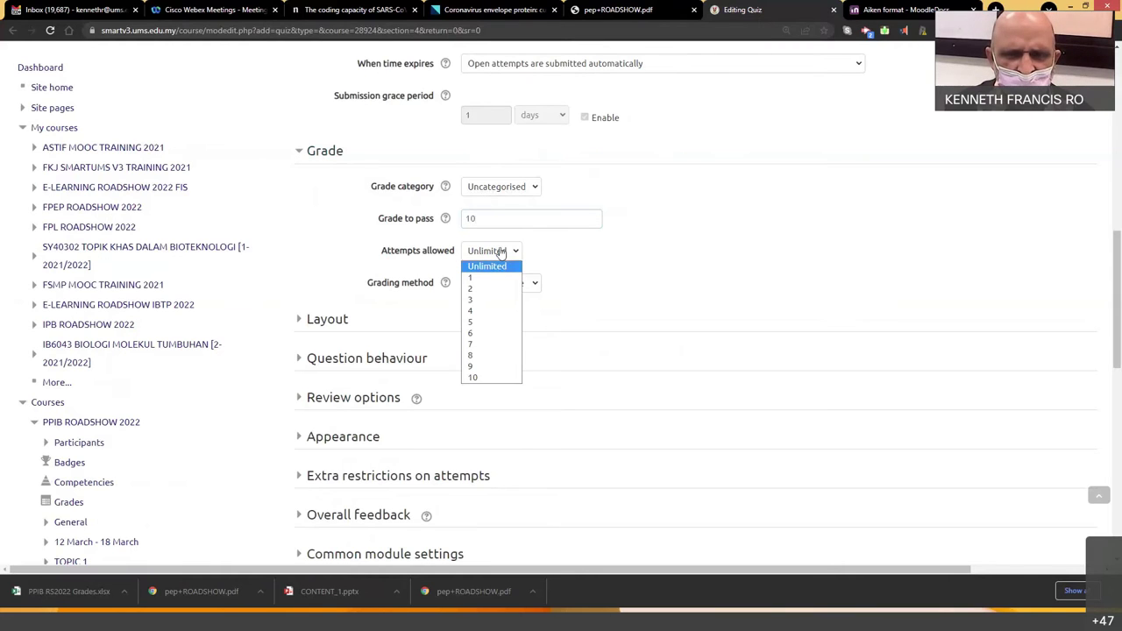
click(501, 277)
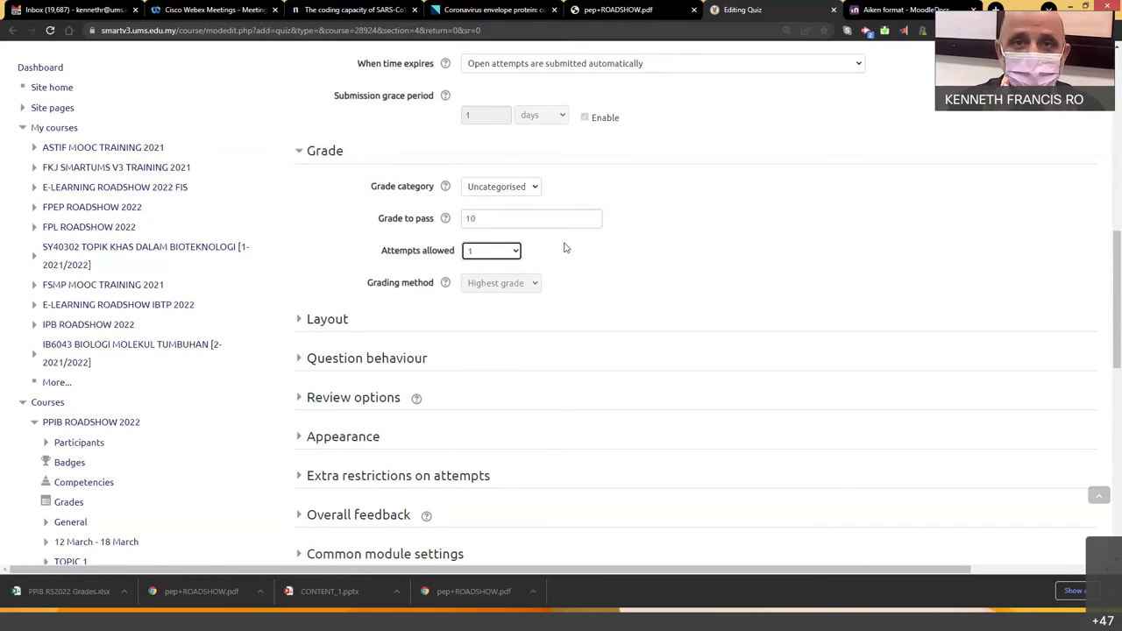
click(334, 321)
scroll(523, 141, down, 3)
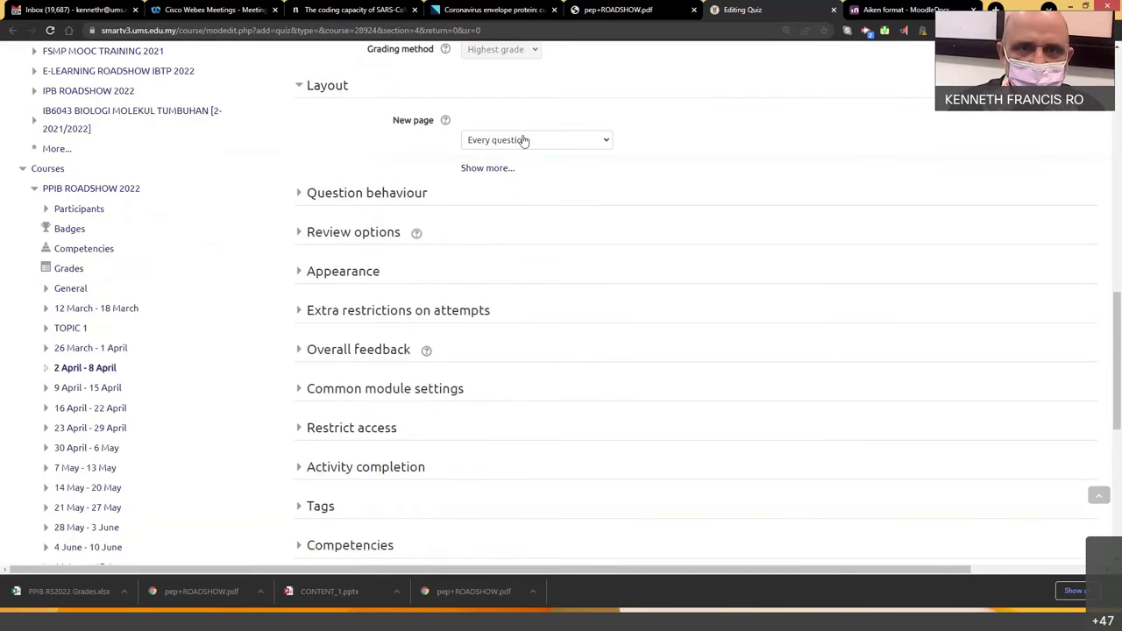
Set the quiz layout to start a new page every 10 questions.
click(524, 141)
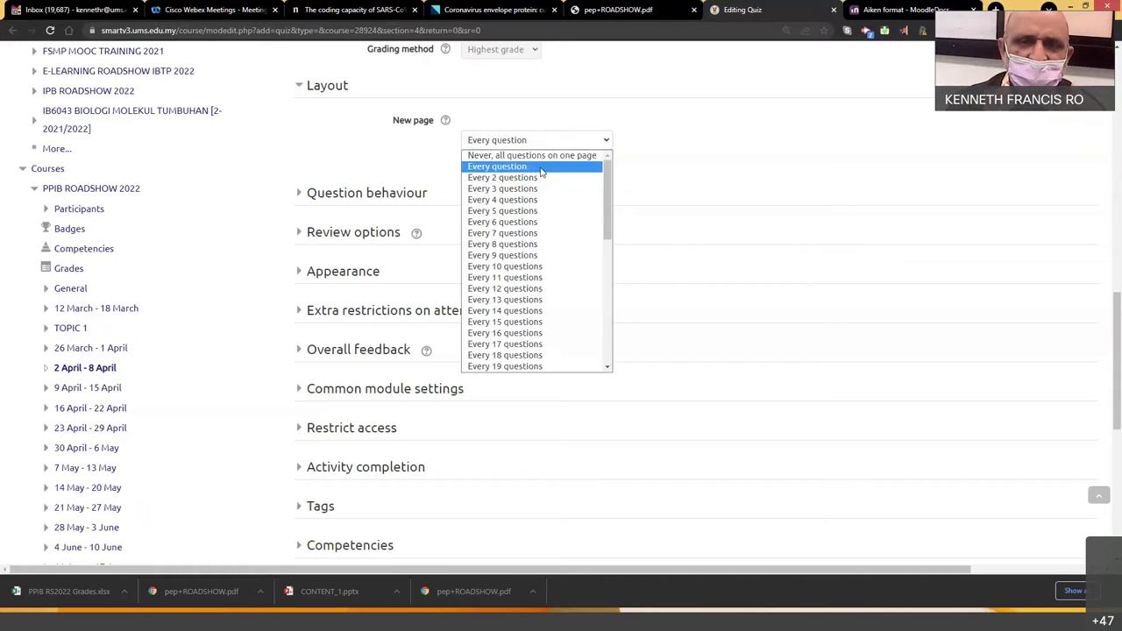
click(541, 170)
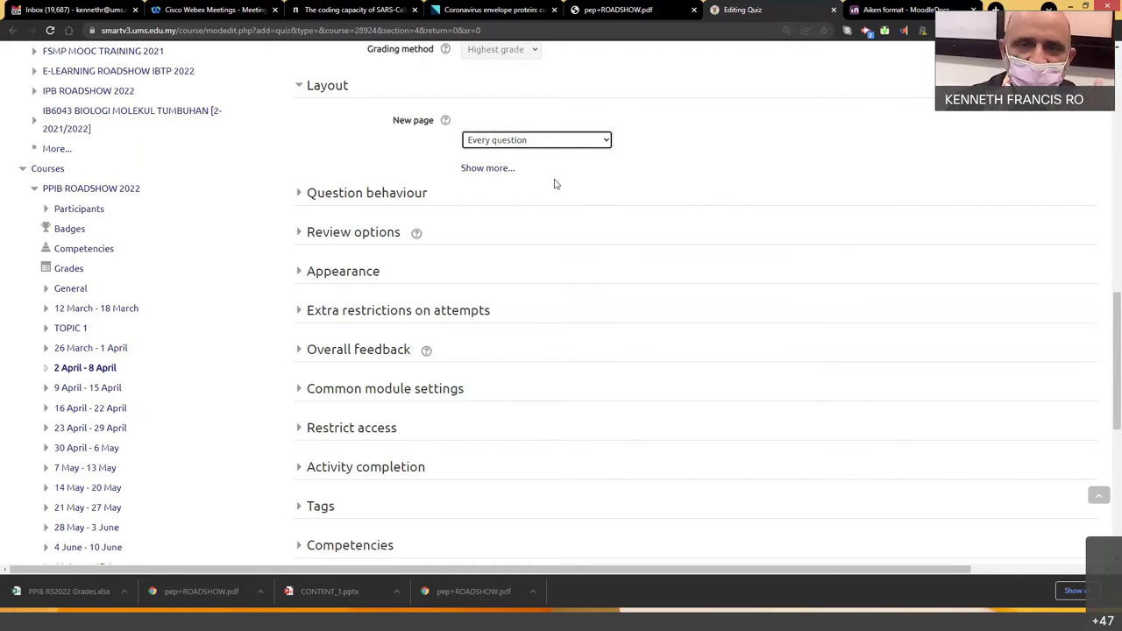
click(554, 144)
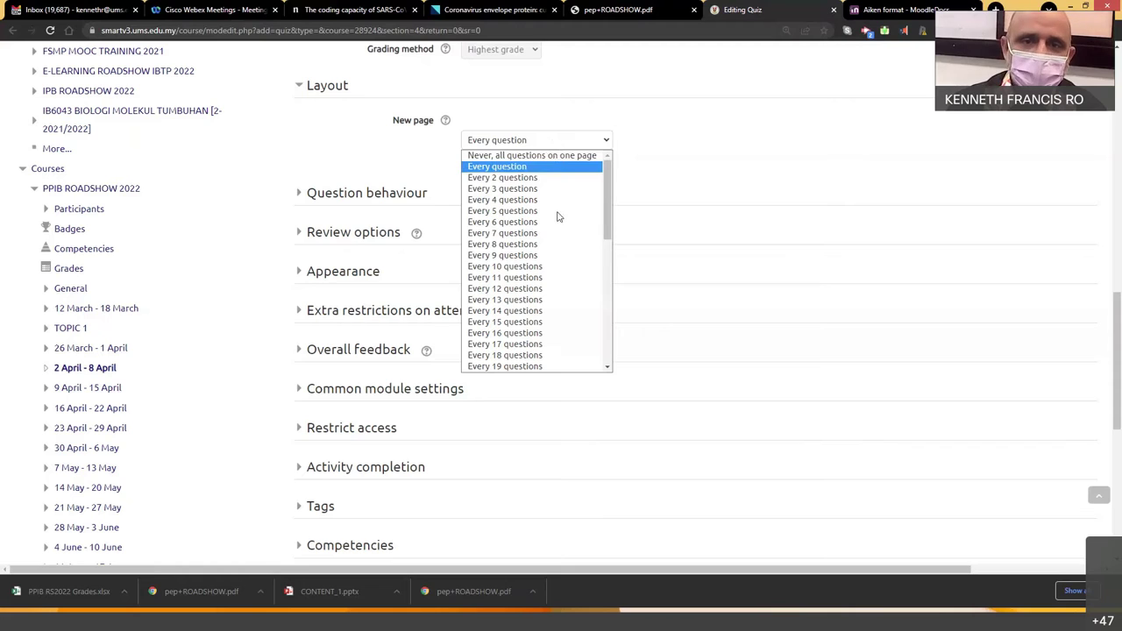
click(550, 270)
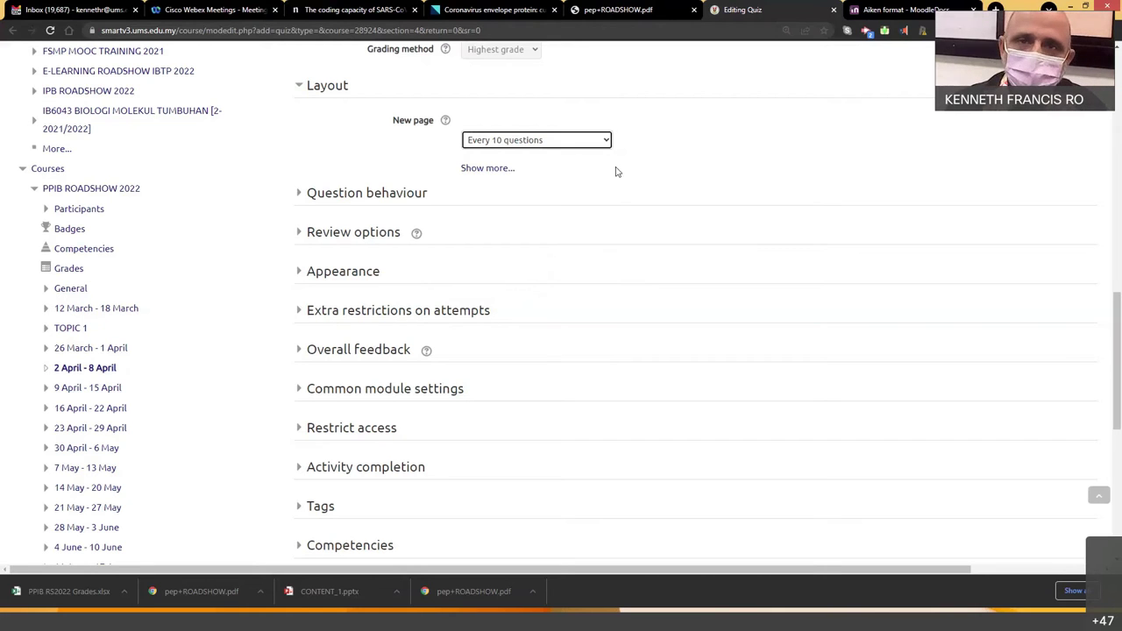
click(581, 144)
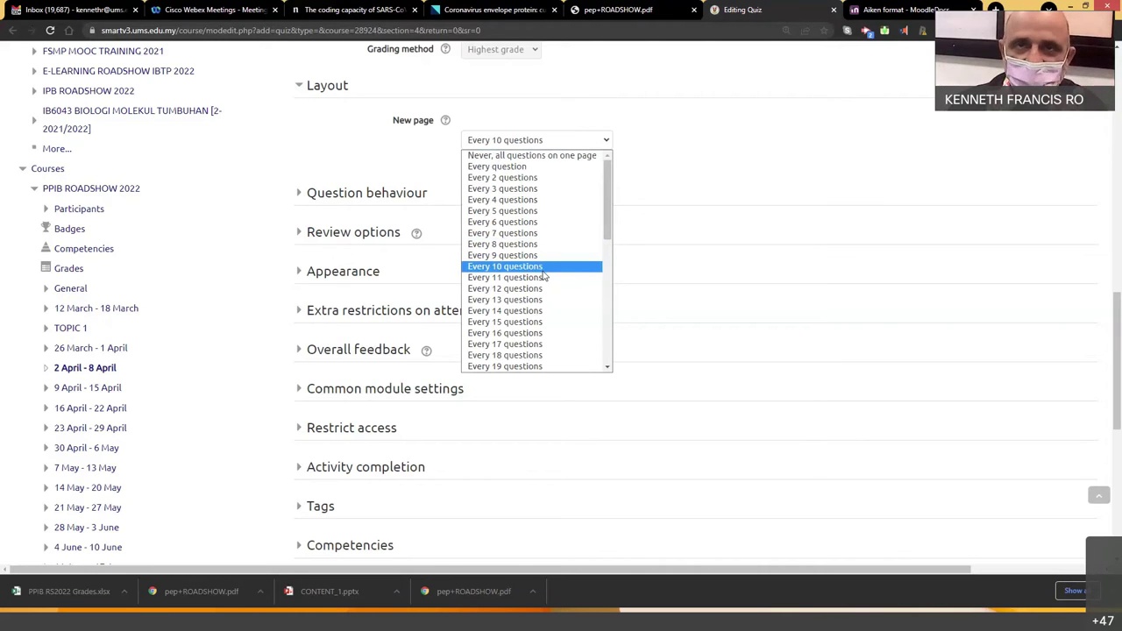
click(542, 270)
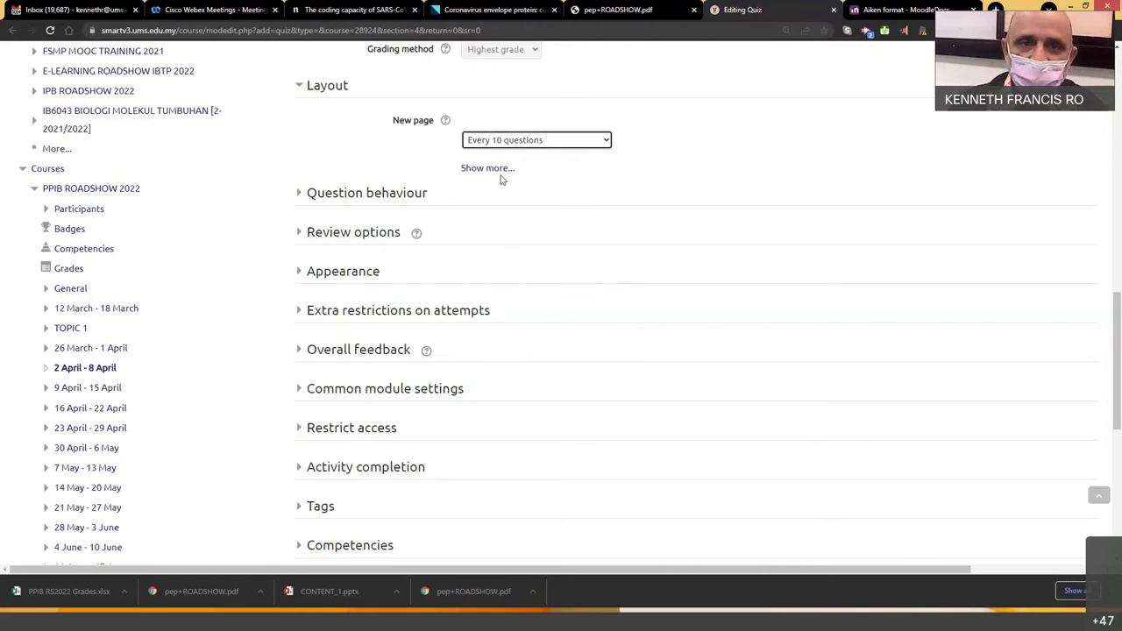
click(417, 200)
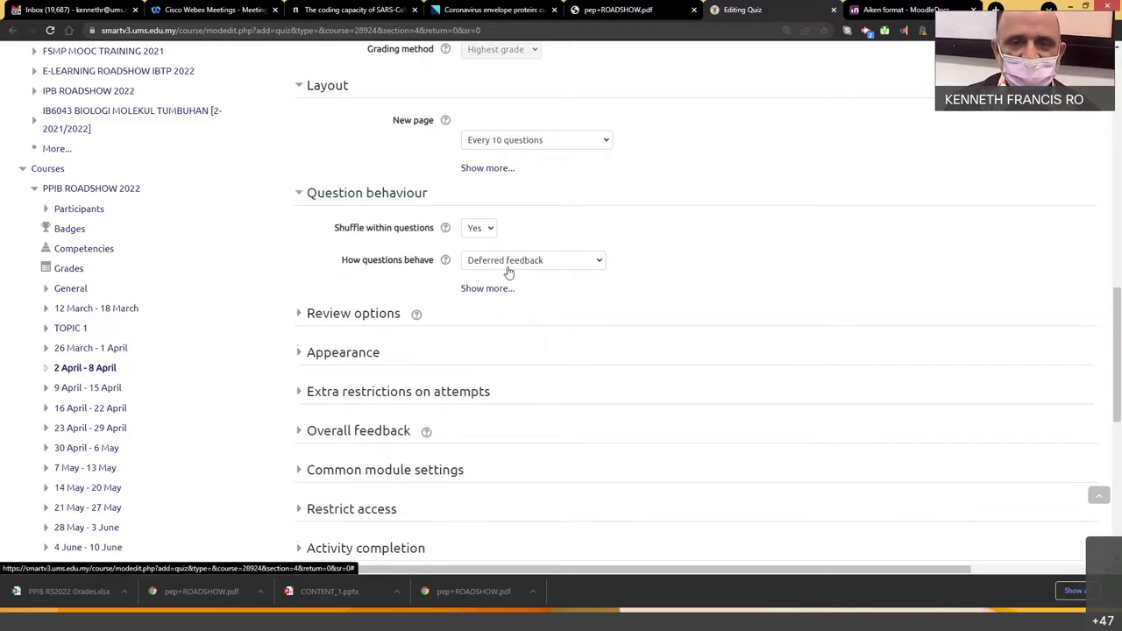
Keep shuffle within questions on and Deferred feedback, then expand Review options and Appearance.
click(487, 231)
click(488, 235)
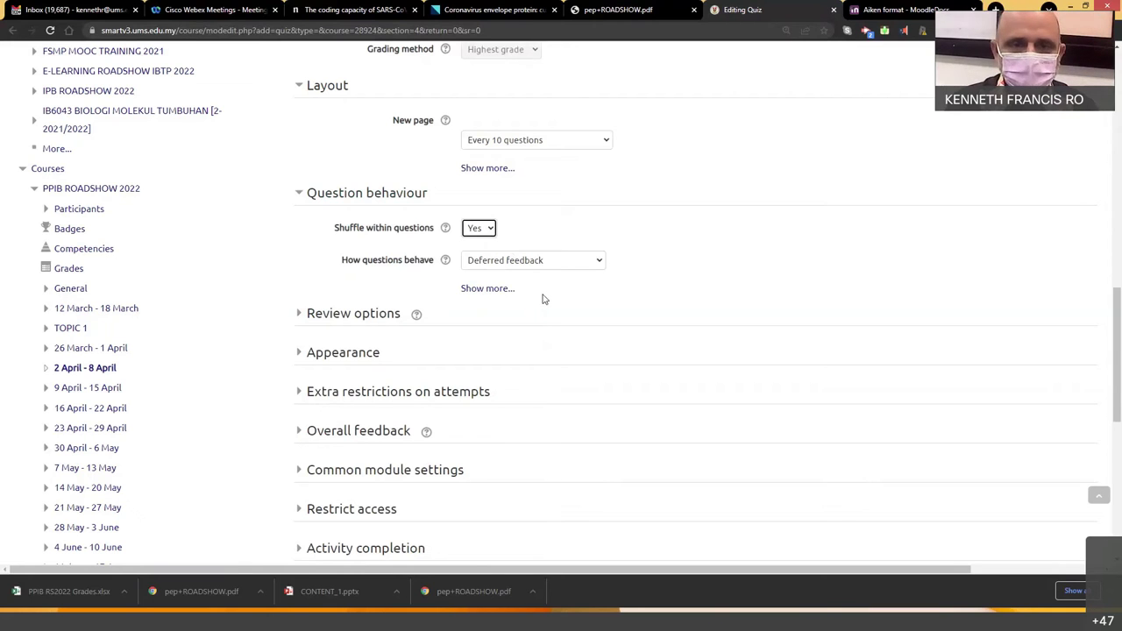
scroll(535, 289, down, 2)
click(537, 147)
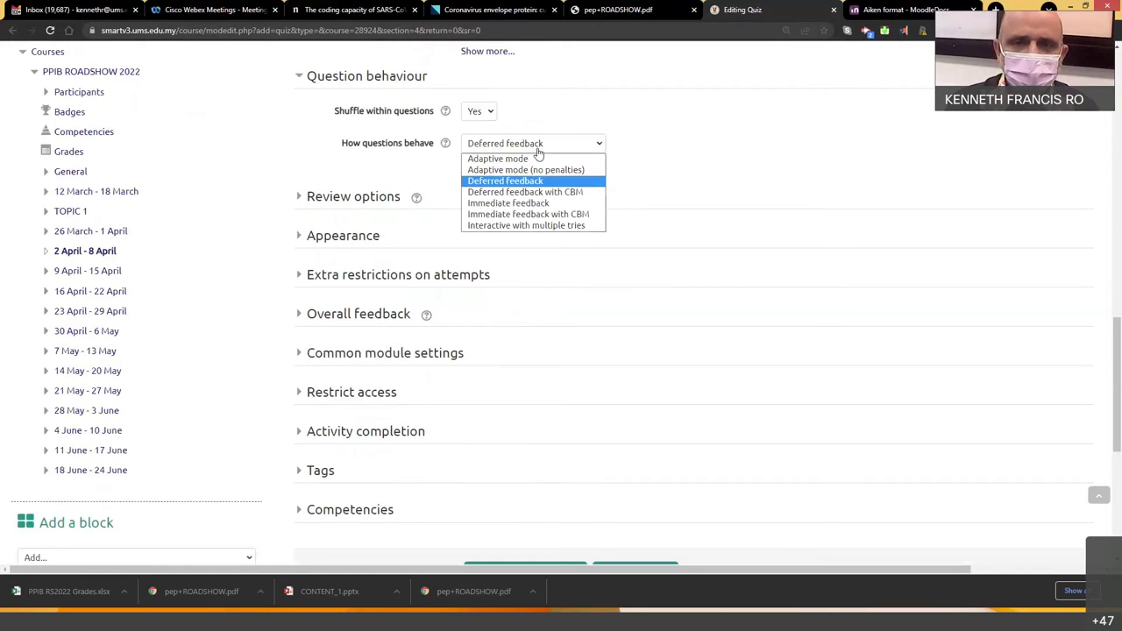
click(538, 149)
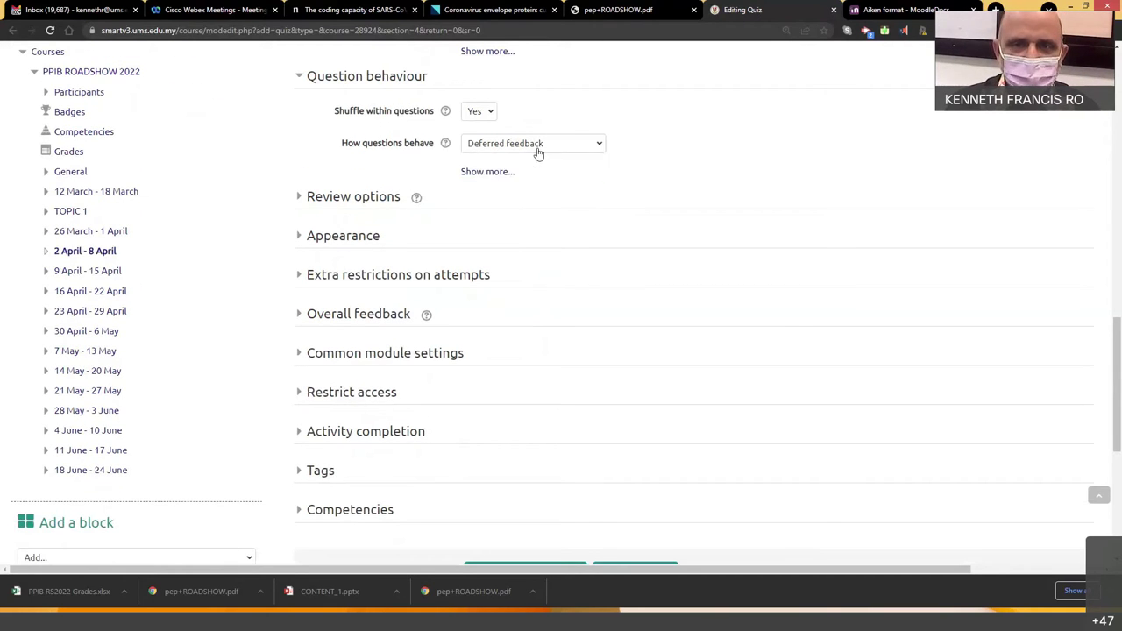
click(397, 198)
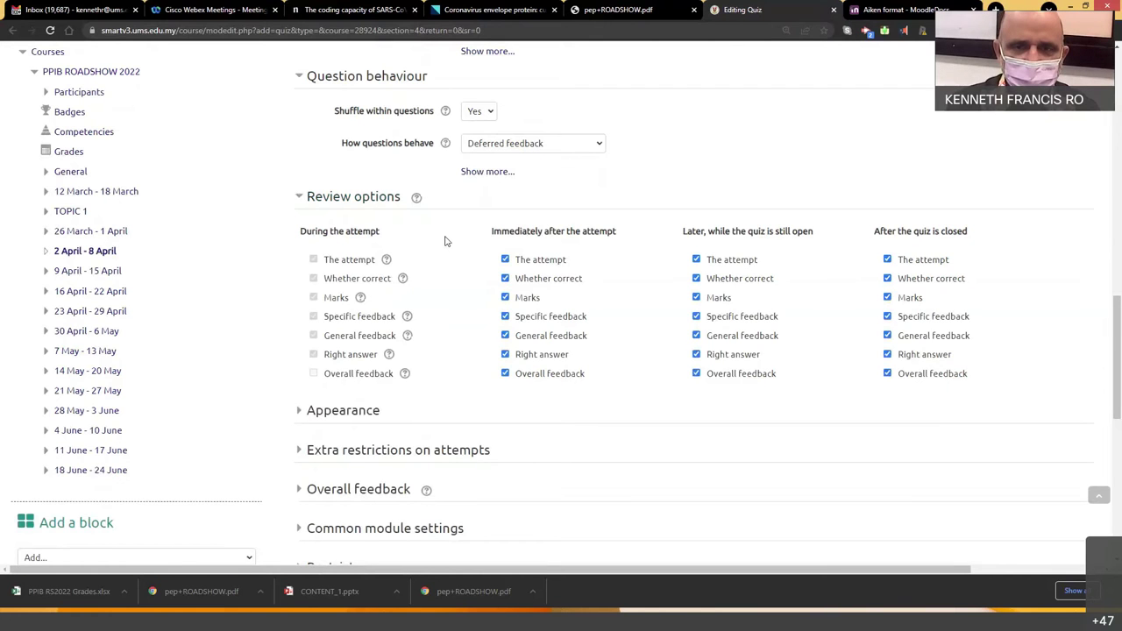
scroll(445, 241, down, 2)
click(367, 236)
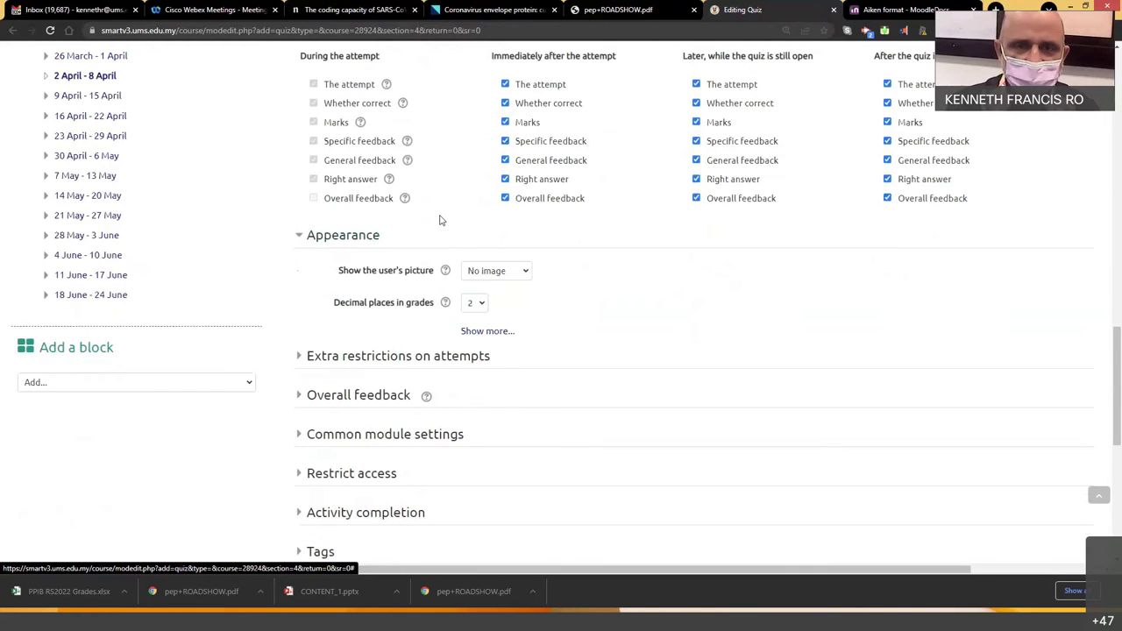
scroll(441, 220, down, 1)
Enter a quiz access password under Extra restrictions on attempts and reveal it to verify.
click(422, 240)
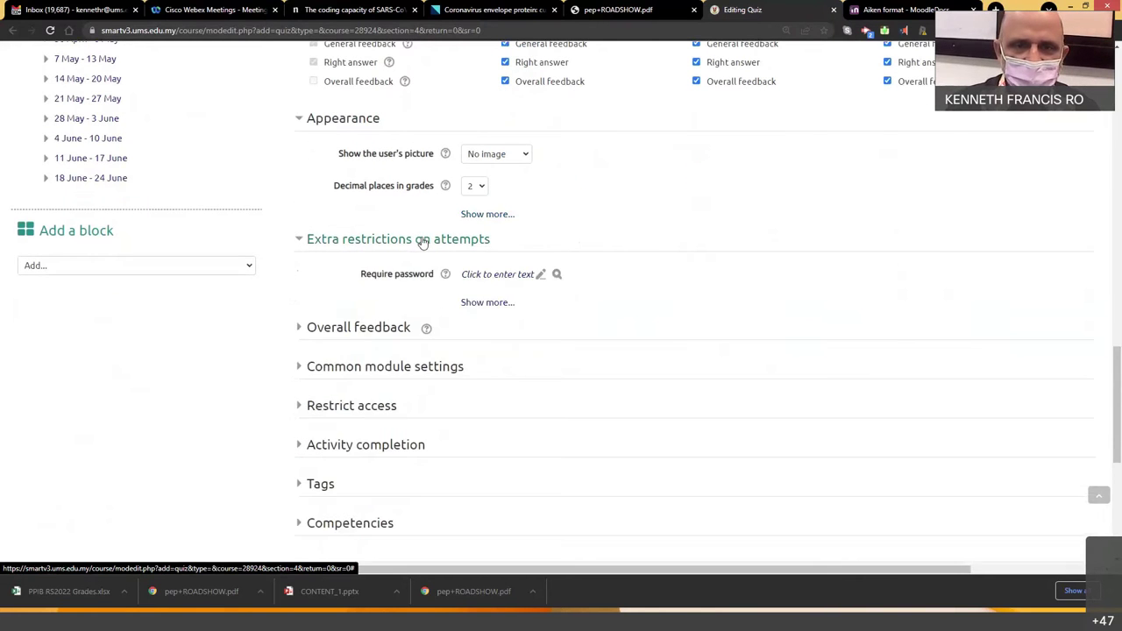
scroll(423, 240, down, 2)
scroll(394, 220, up, 2)
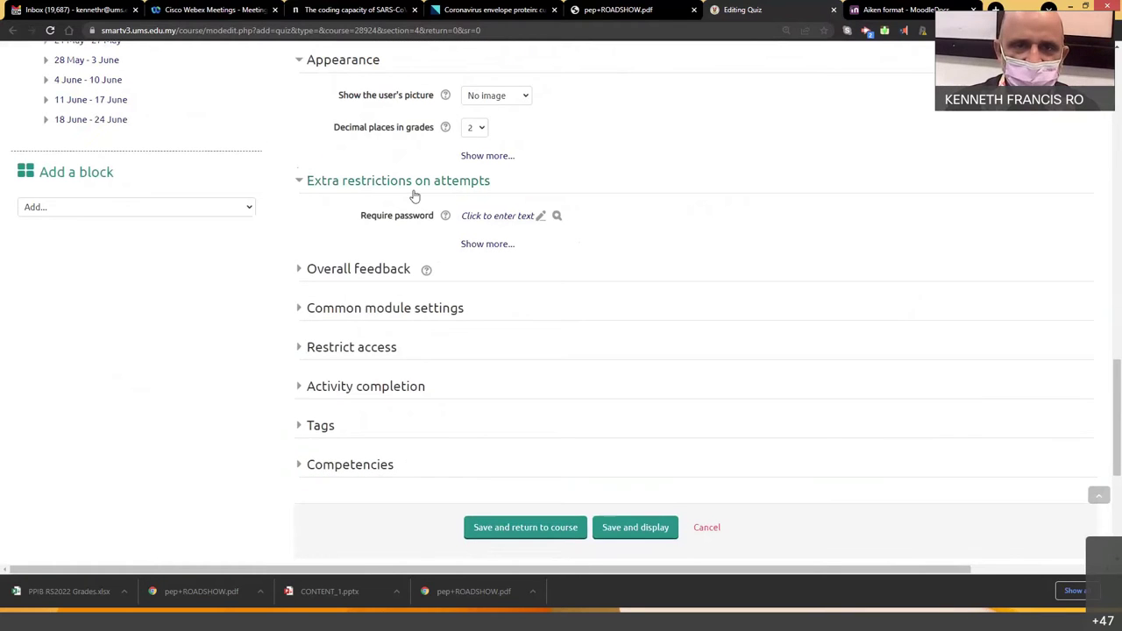
click(483, 218)
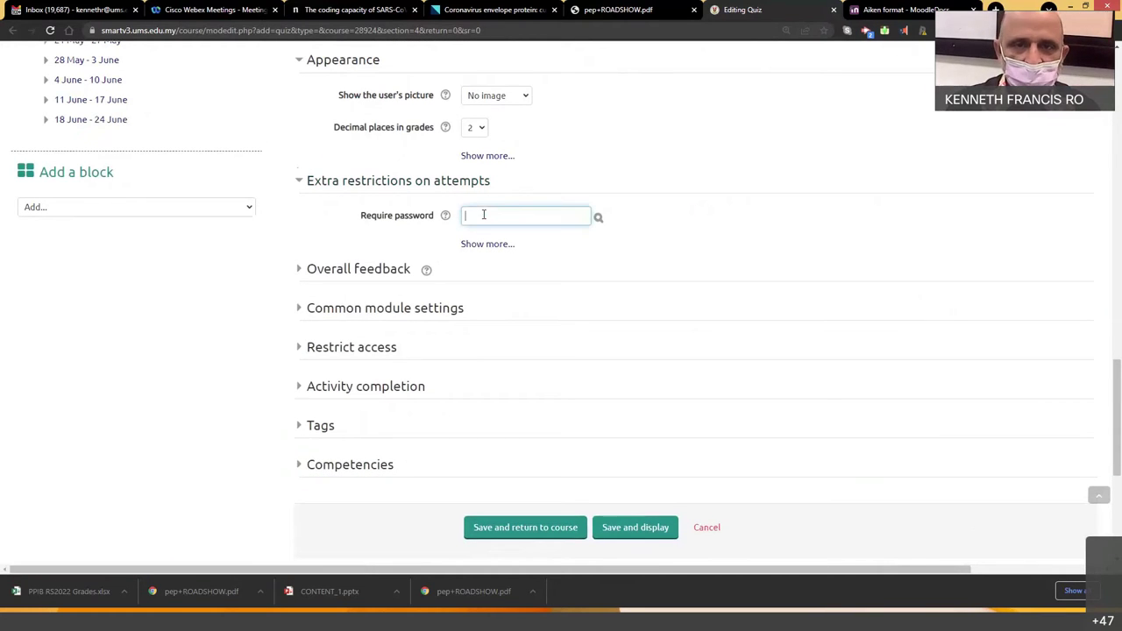
text(•••••••)
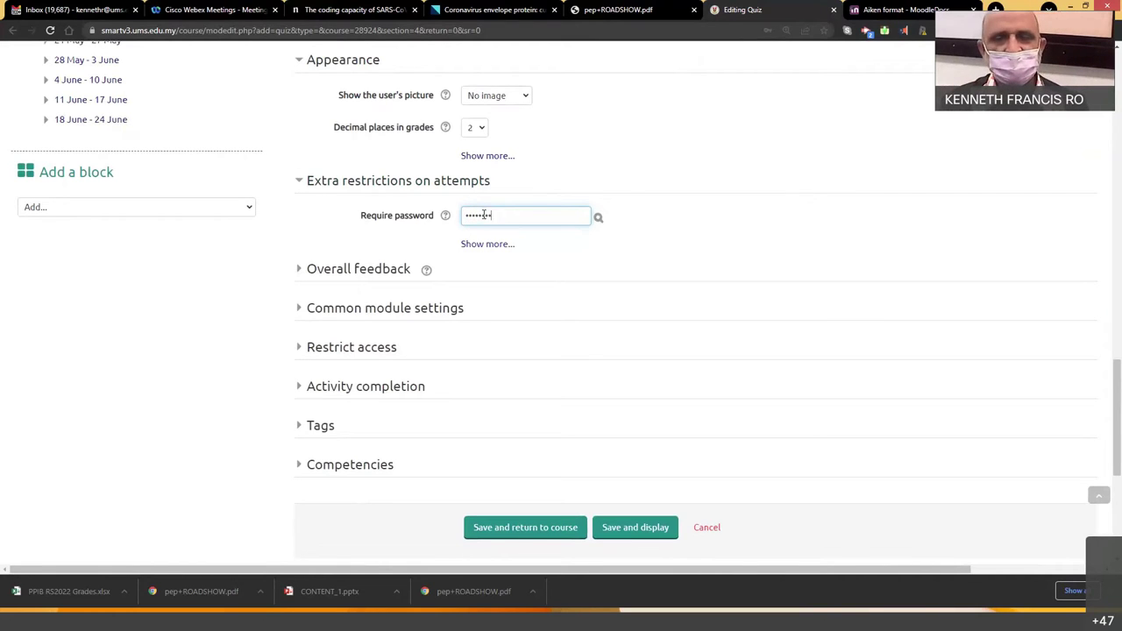
click(598, 219)
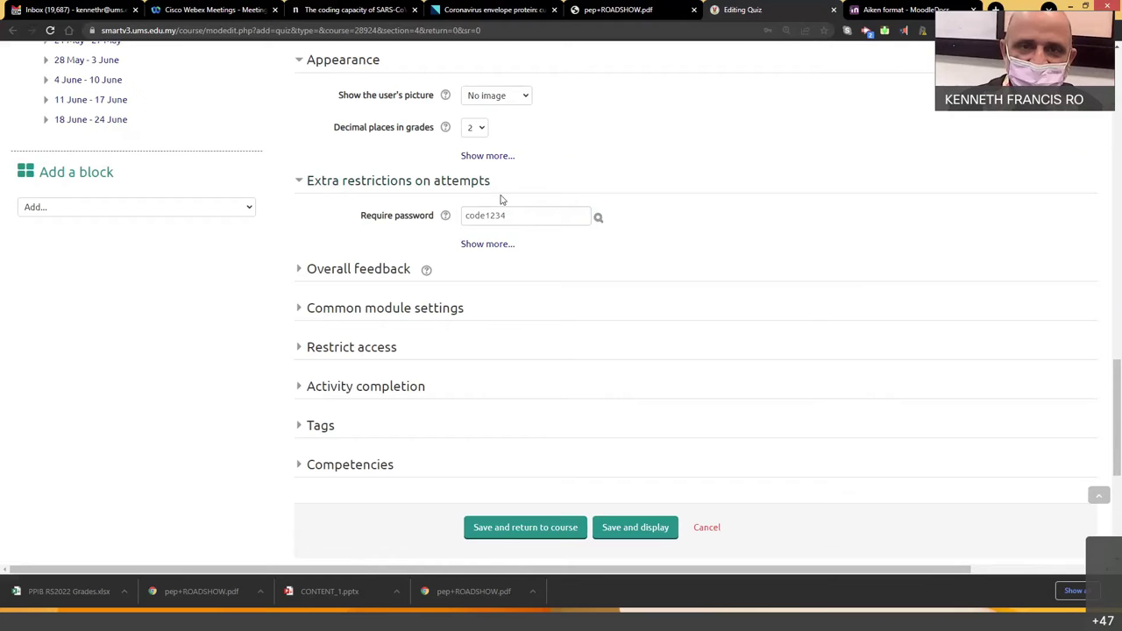
click(404, 269)
Give the 100% band the feedback 'Well done' and add a 50 grade boundary.
scroll(506, 235, down, 2)
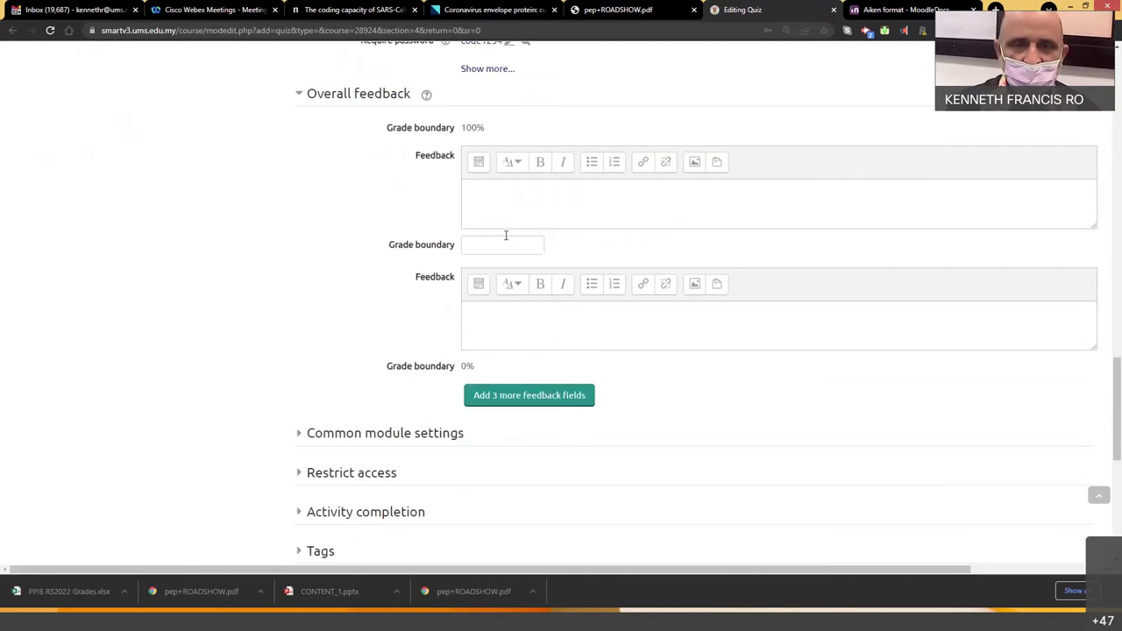
click(507, 203)
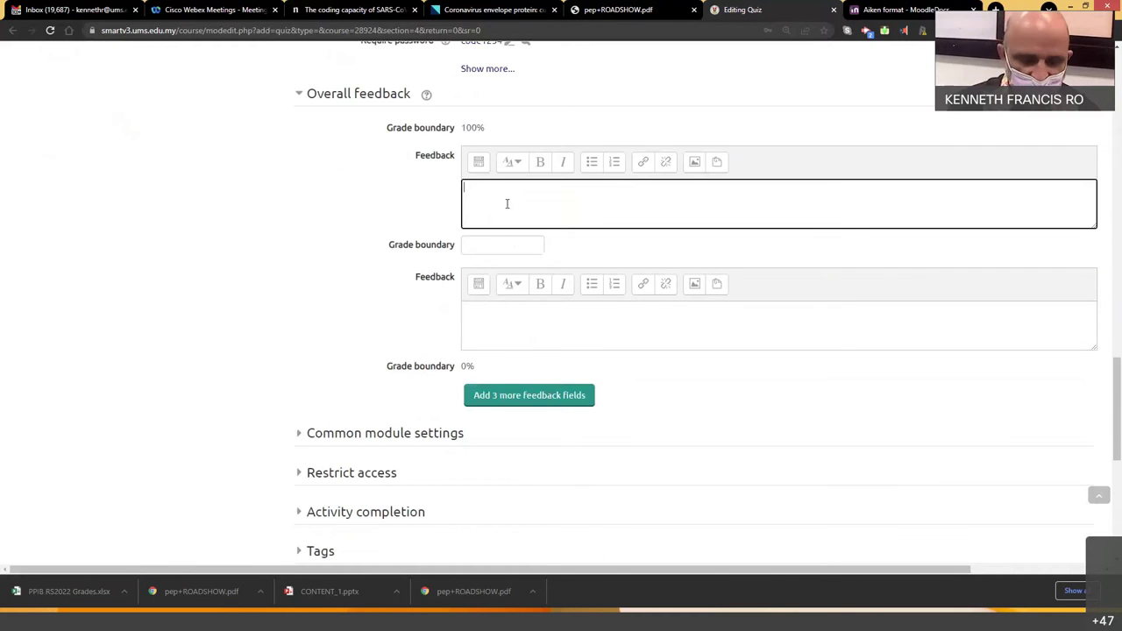
text(Well d)
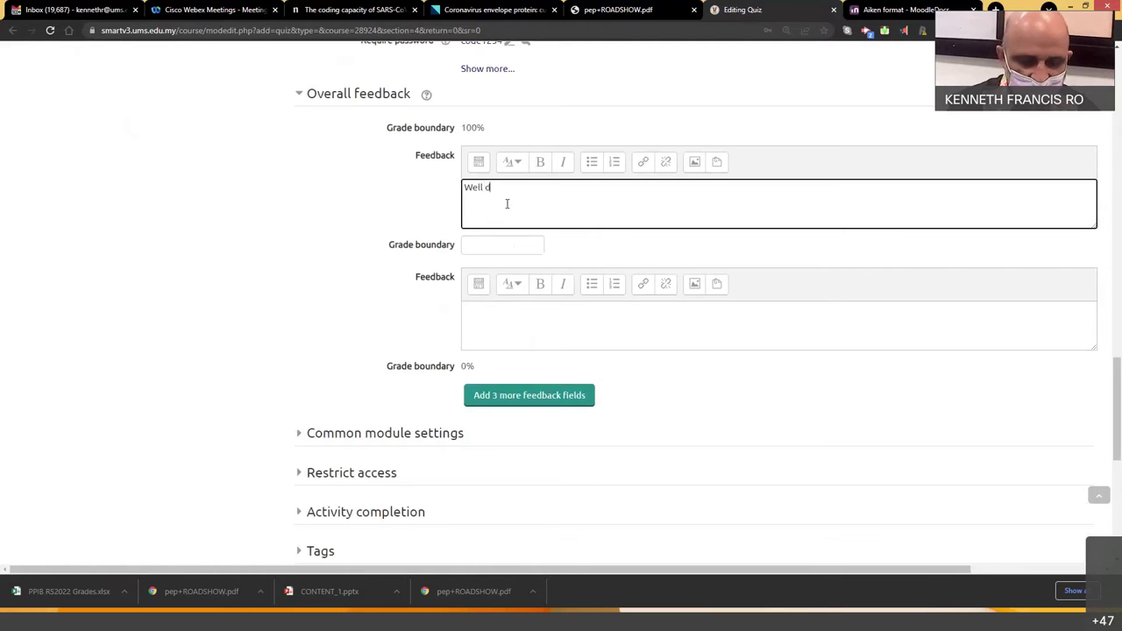
text(one)
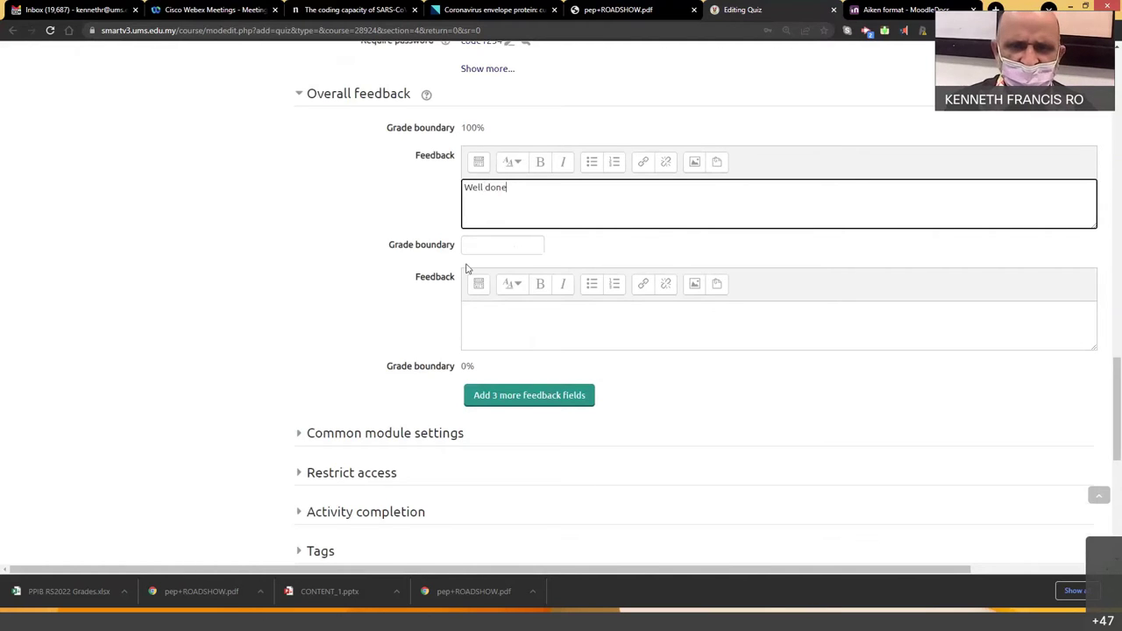
click(483, 247)
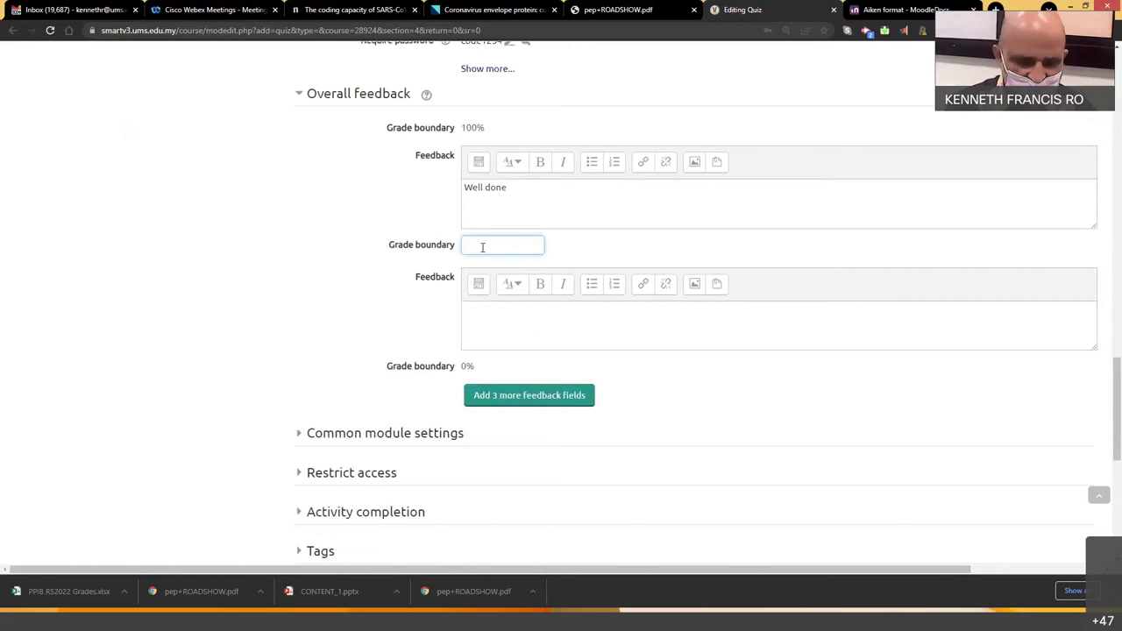
text(50)
Enter 'Please retake the quiz after revision' as lower-band feedback, correcting the typos.
click(502, 328)
text(Plea)
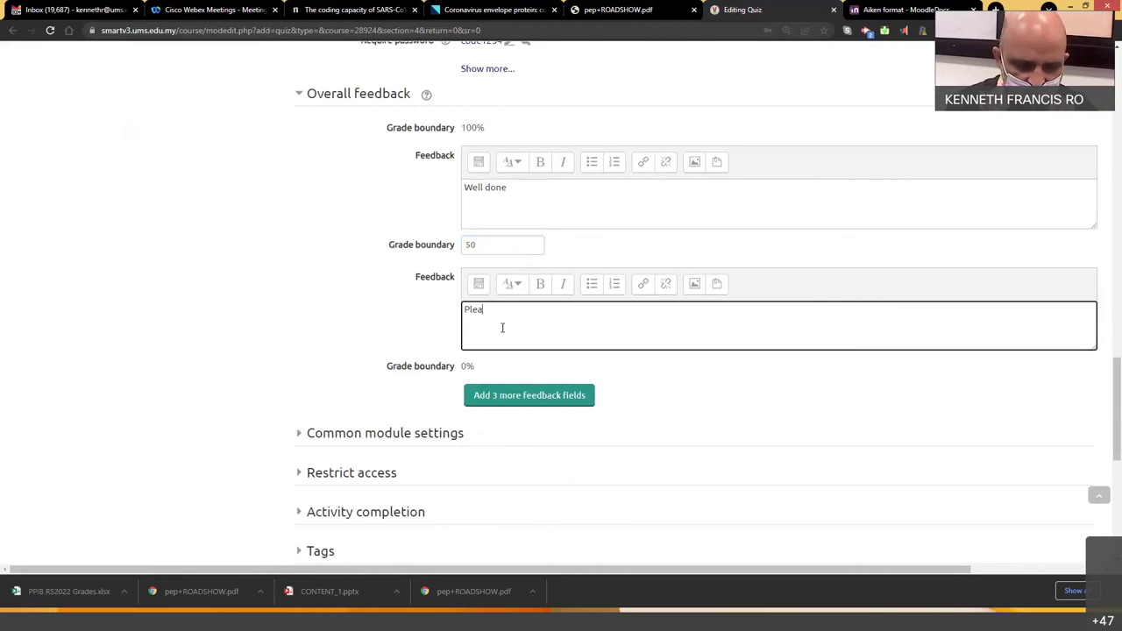
text(se retake )
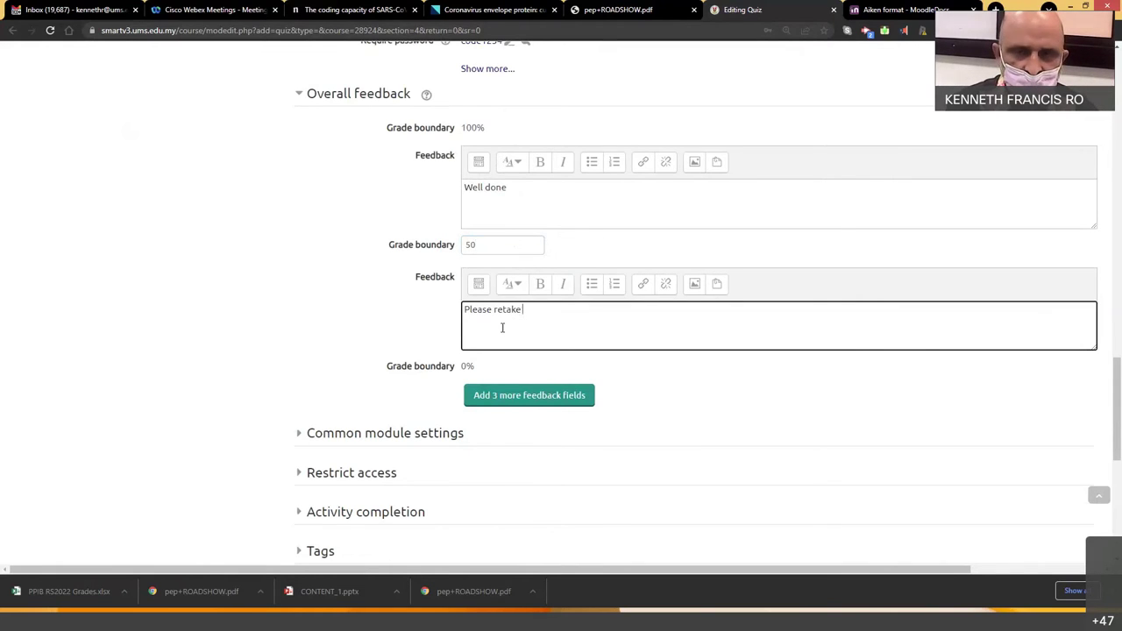
text(the quiz)
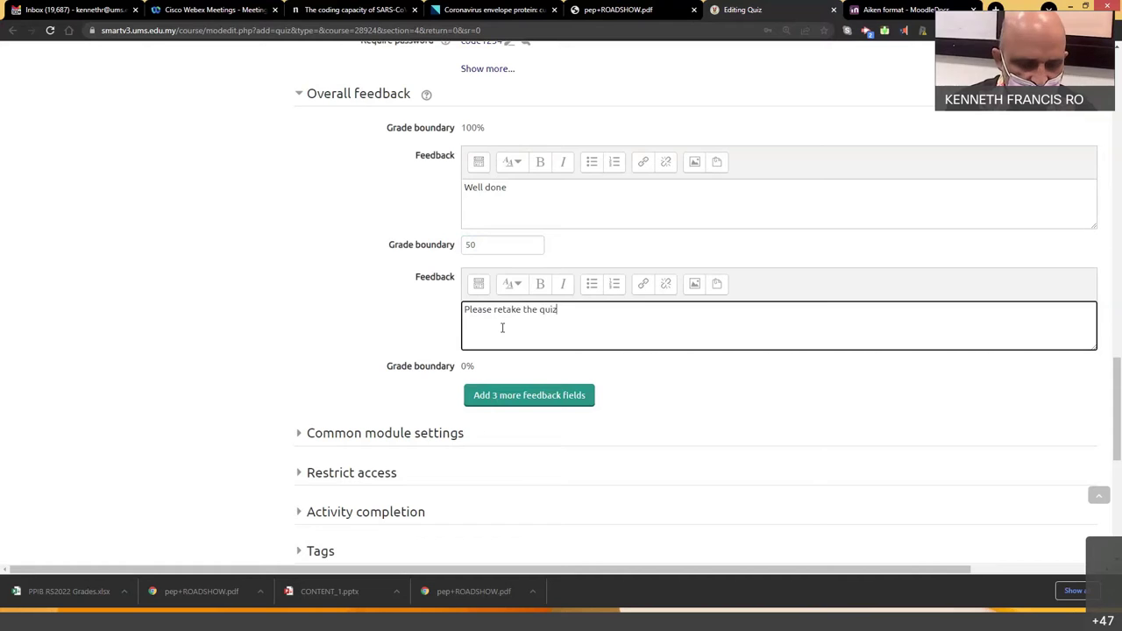
text(e after revu)
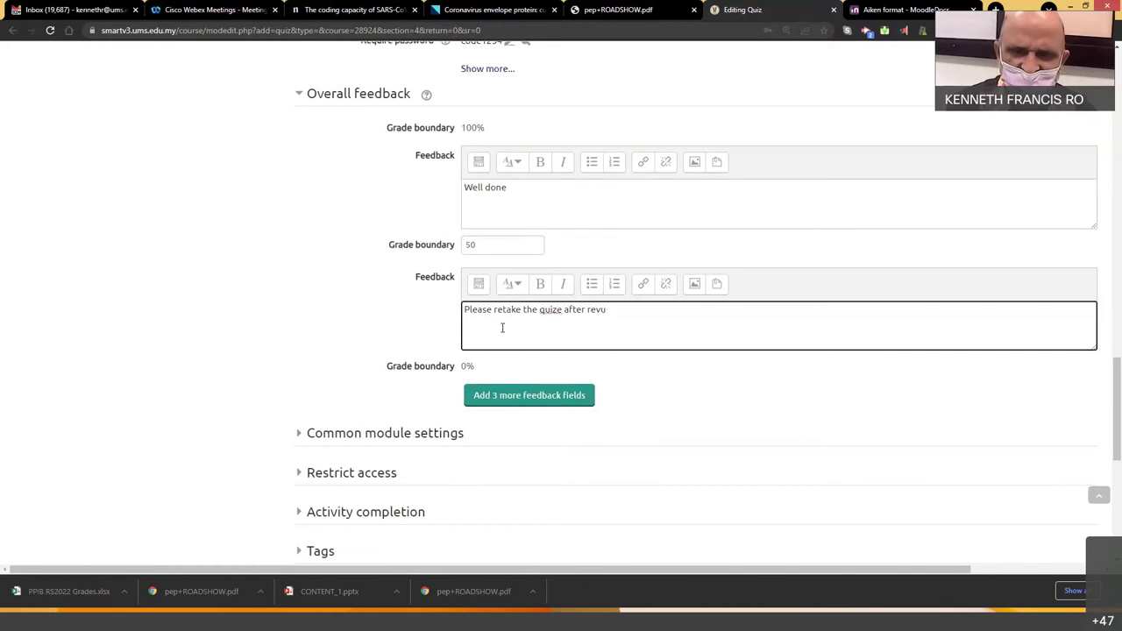
key(F12)
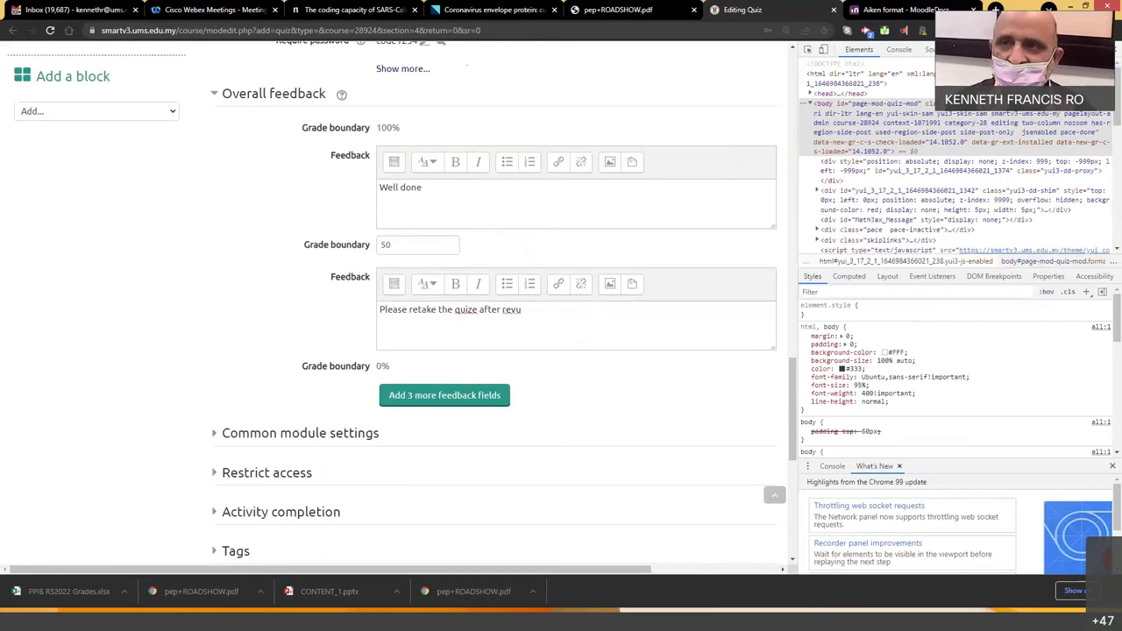
key(F12)
key(BackSpace)
text(ision)
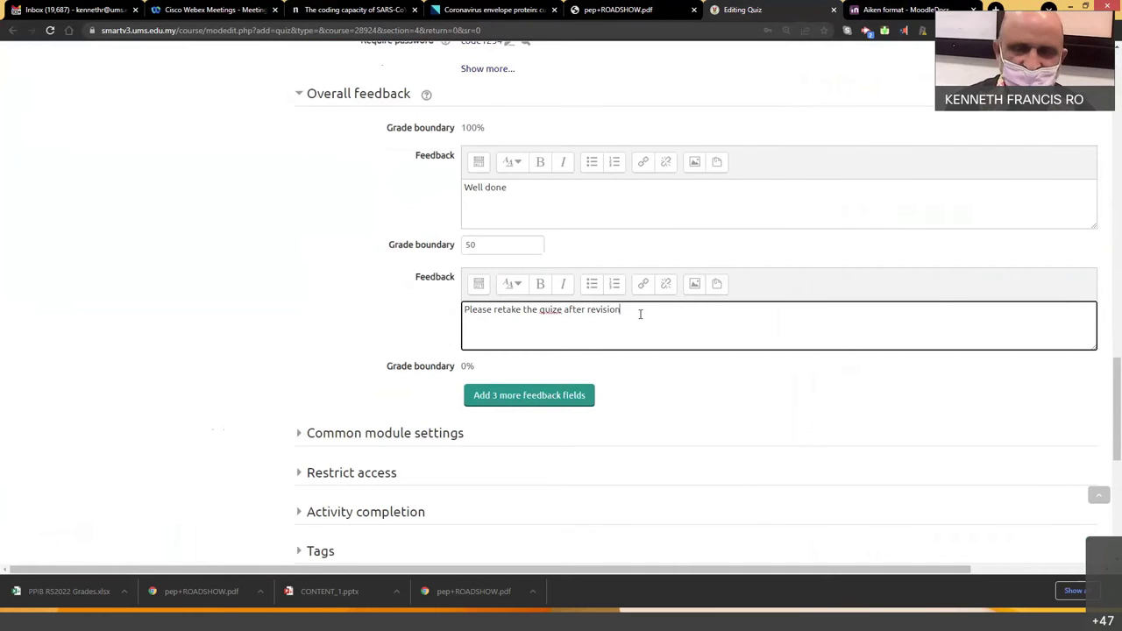
click(563, 310)
key(BackSpace)
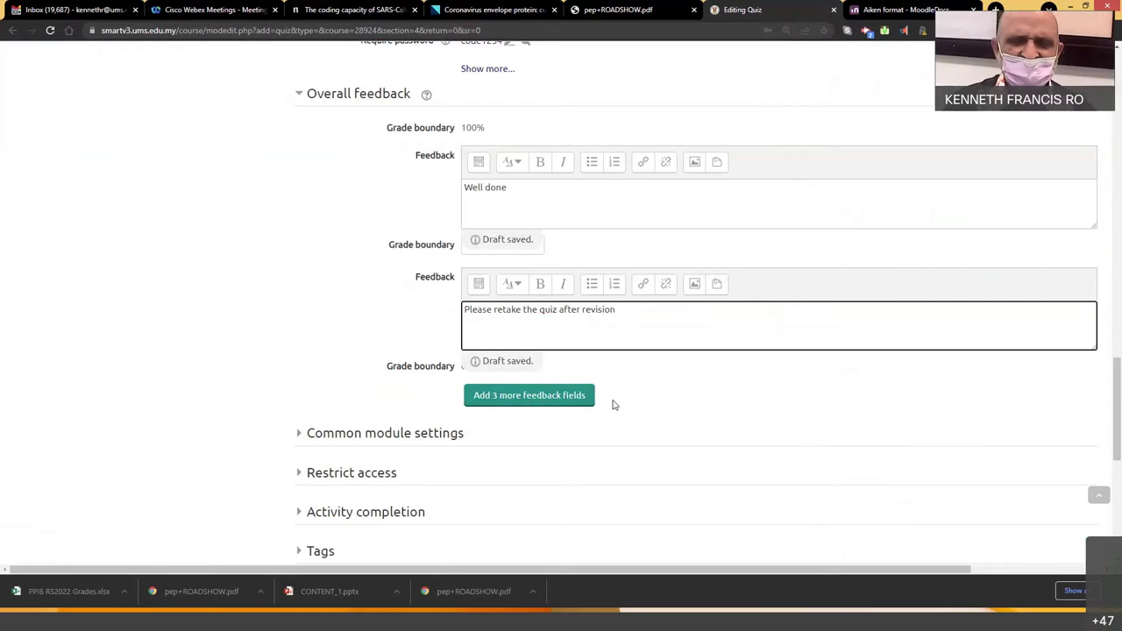
scroll(447, 220, down, 2)
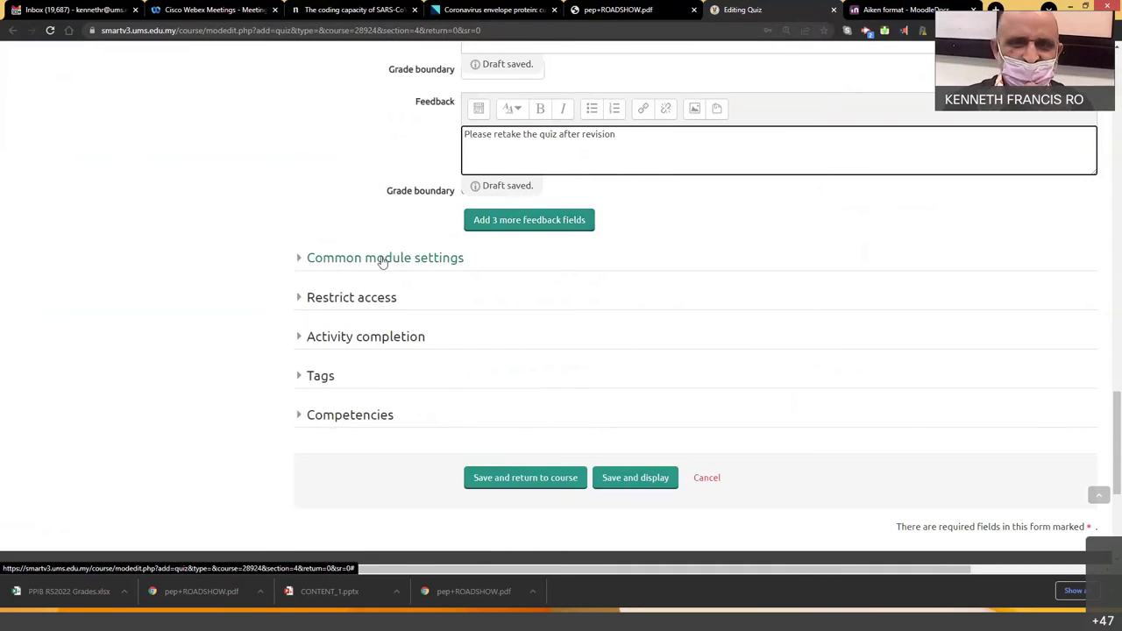
Open Restrict access, then try and remove an activity completion restriction.
click(388, 260)
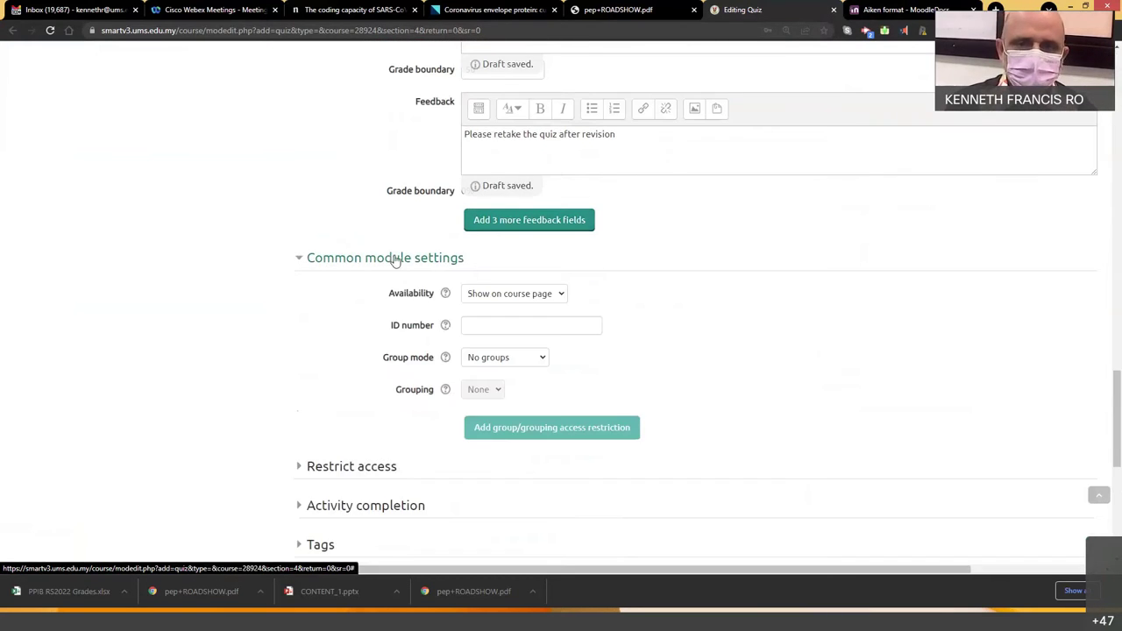
scroll(651, 256, down, 2)
click(357, 292)
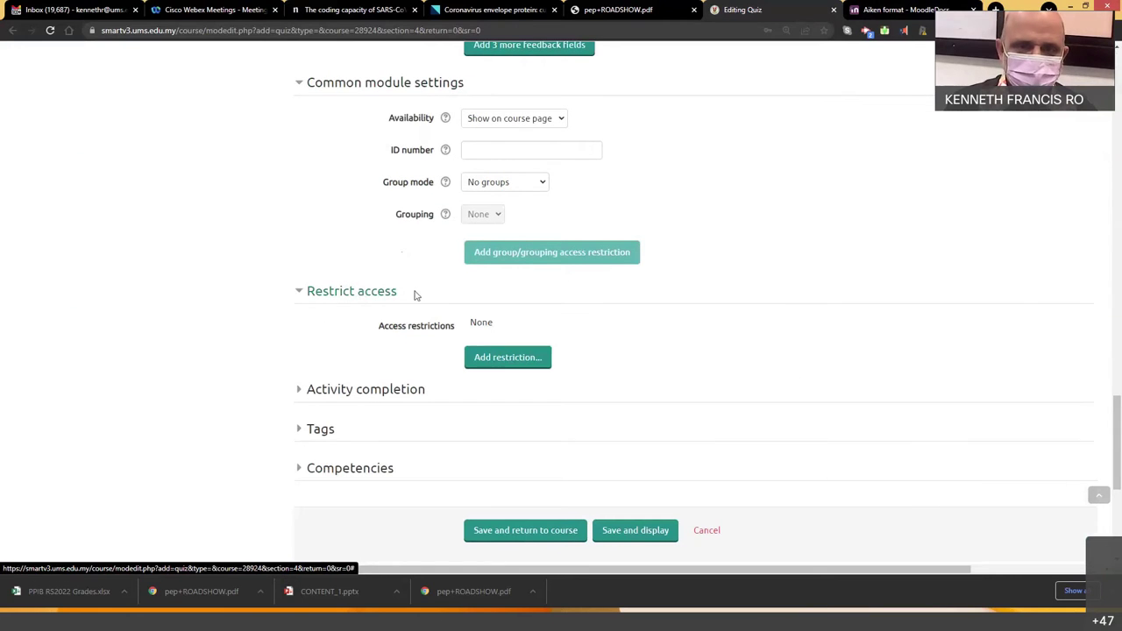
scroll(446, 289, down, 1)
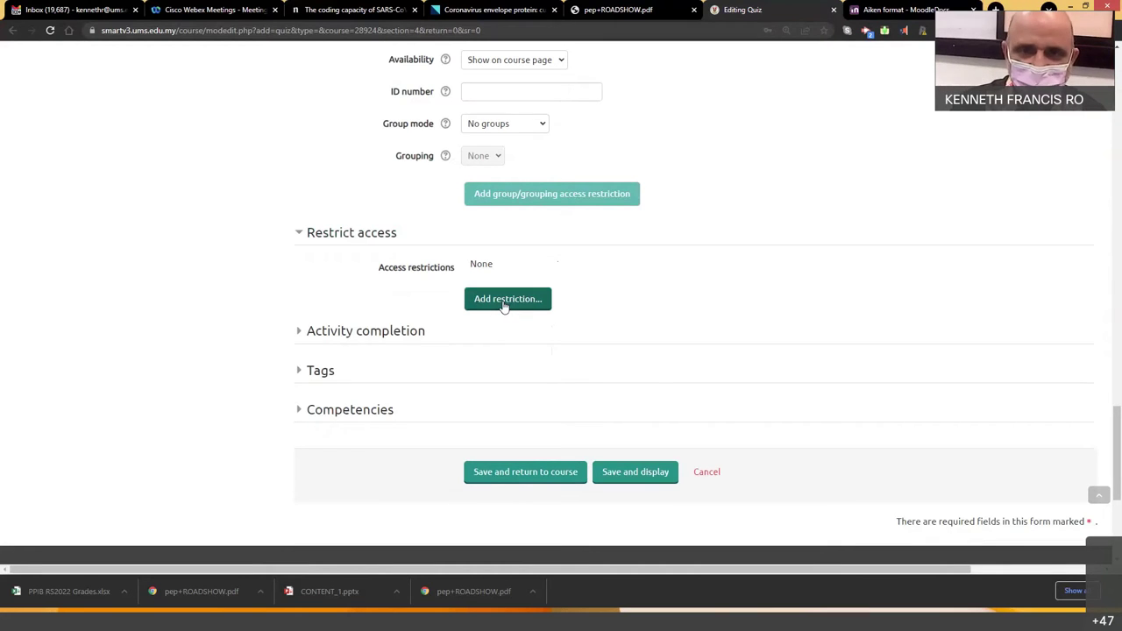
click(506, 302)
click(491, 225)
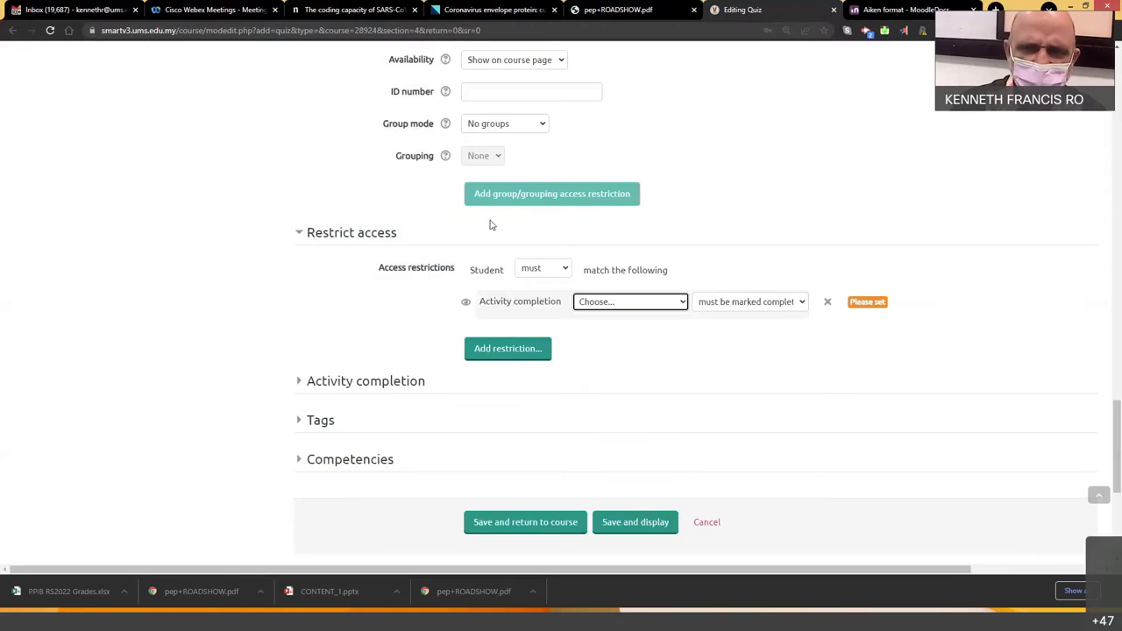
click(741, 308)
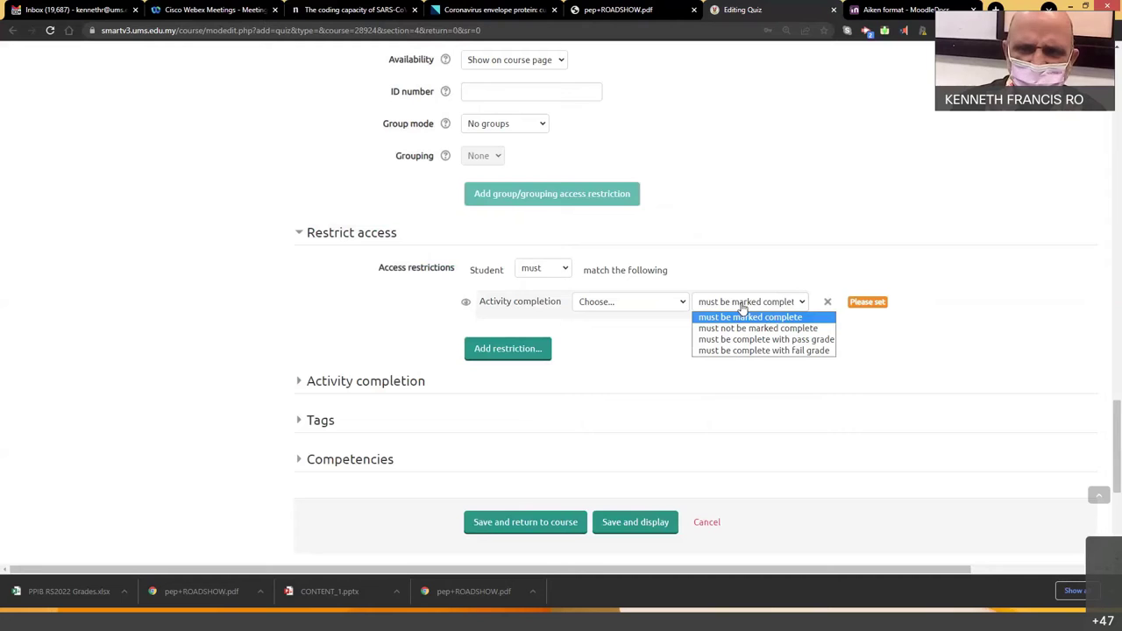
click(605, 307)
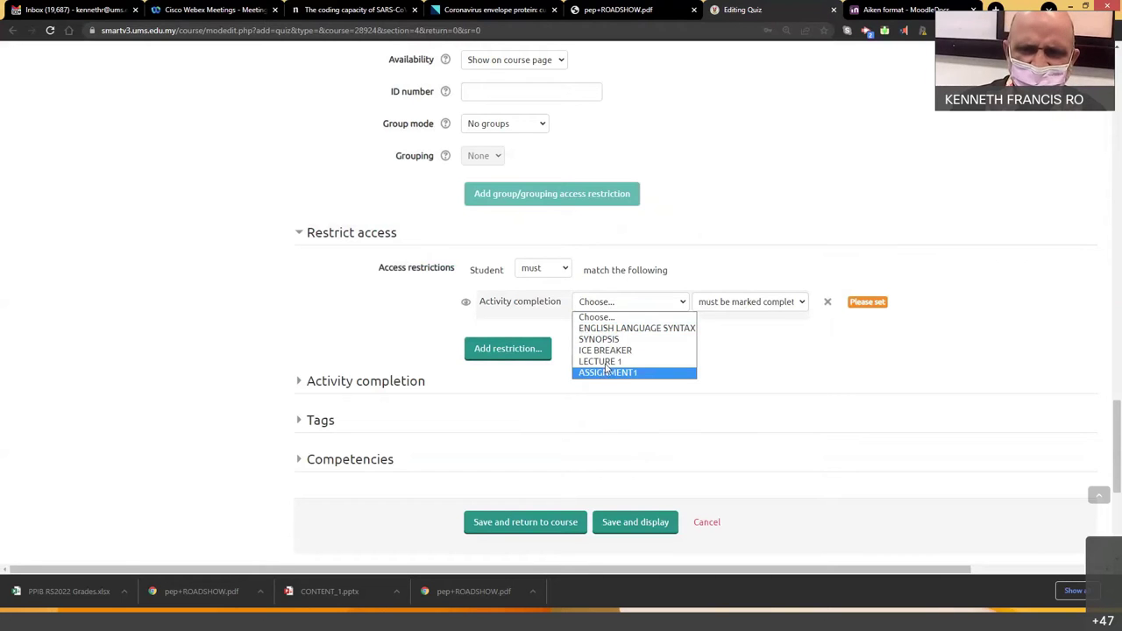
click(780, 370)
click(829, 303)
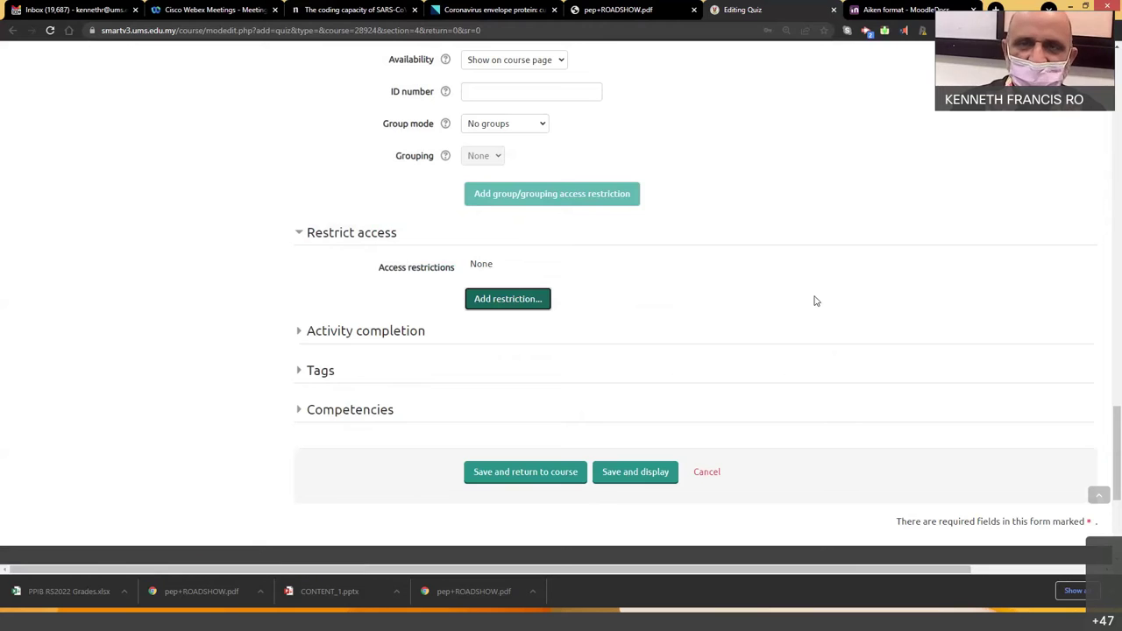
Add a date restriction: students must access from 11 March 2022 at 16:00.
click(507, 300)
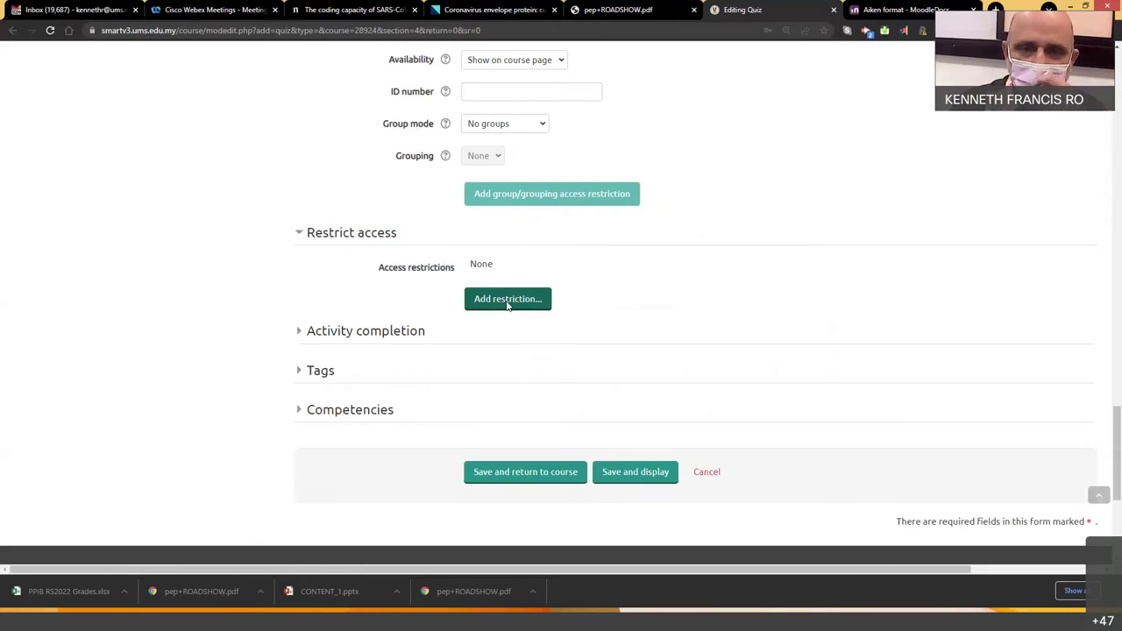
click(480, 251)
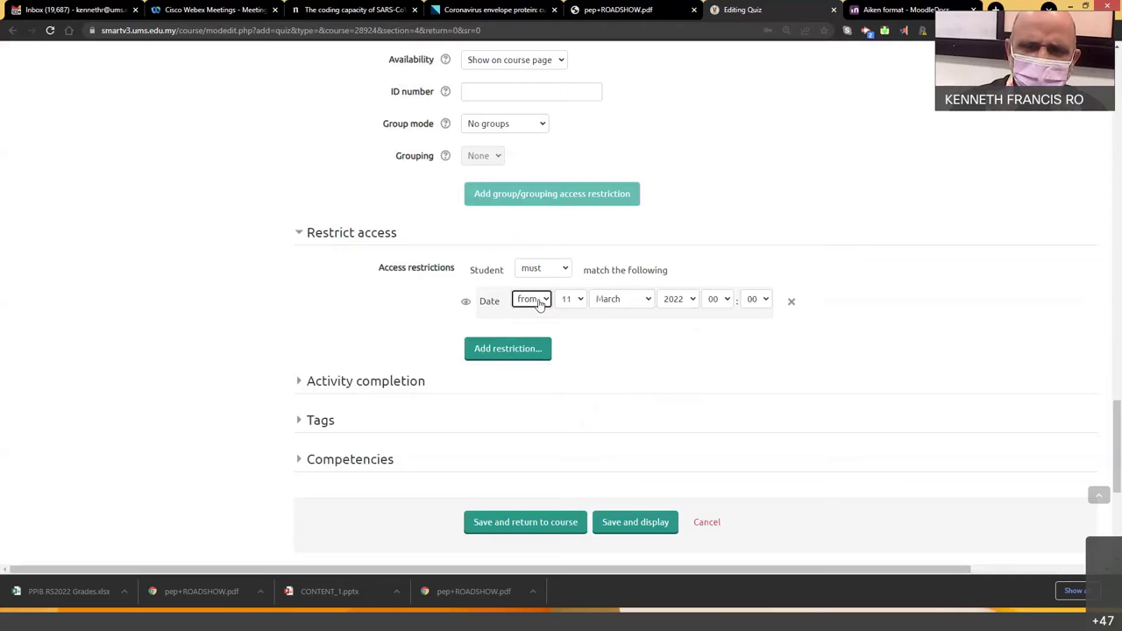
click(727, 302)
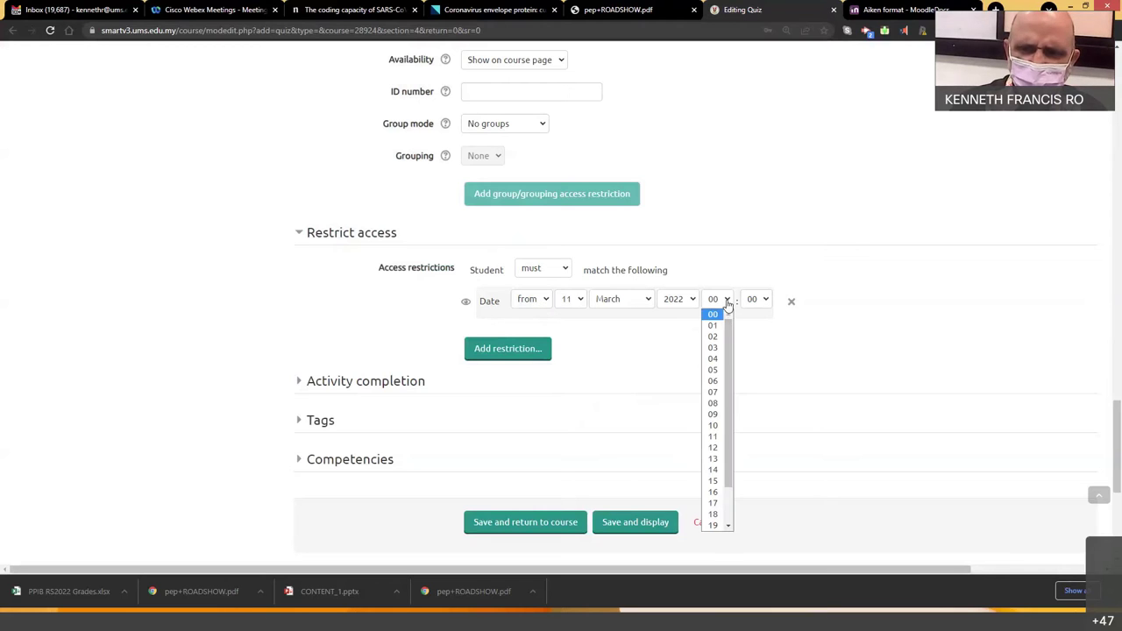
click(713, 493)
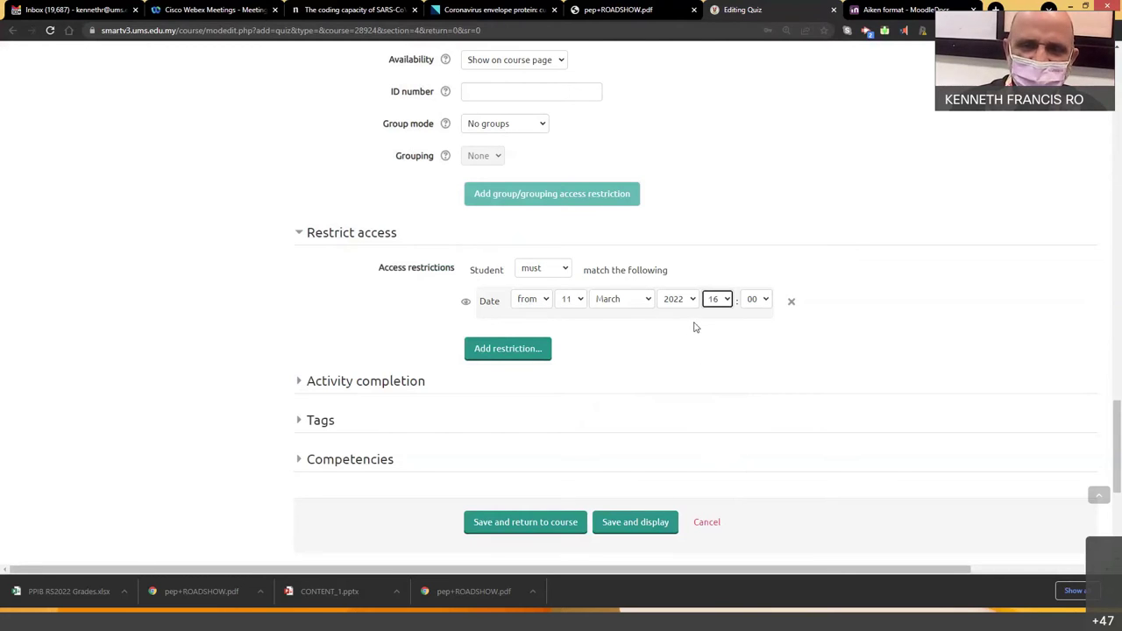
click(529, 274)
click(570, 360)
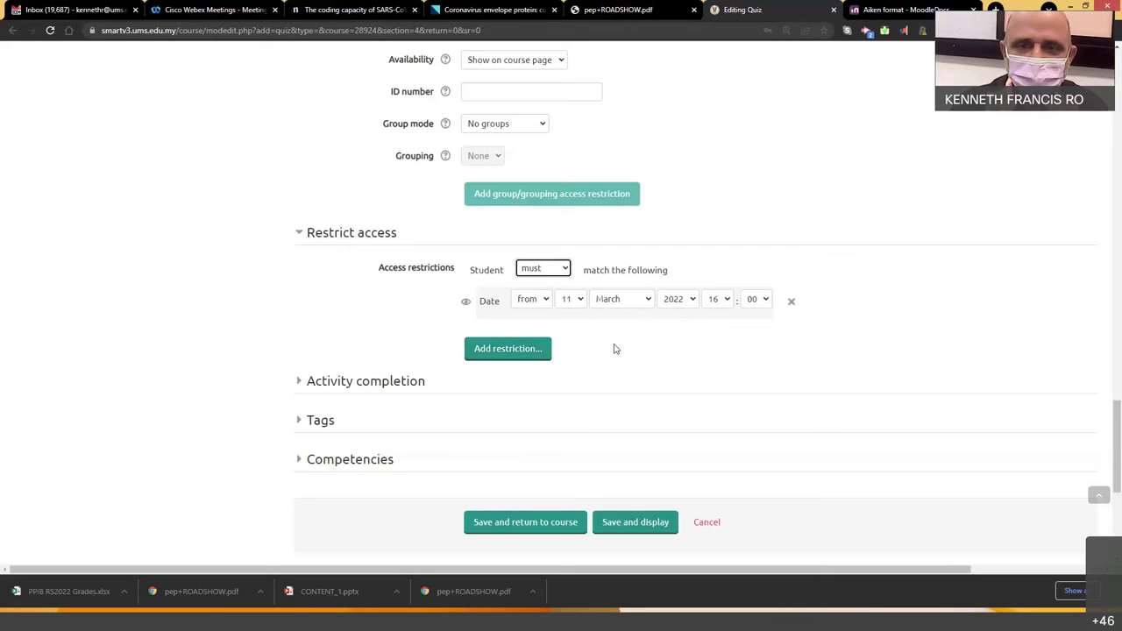
scroll(603, 334, down, 3)
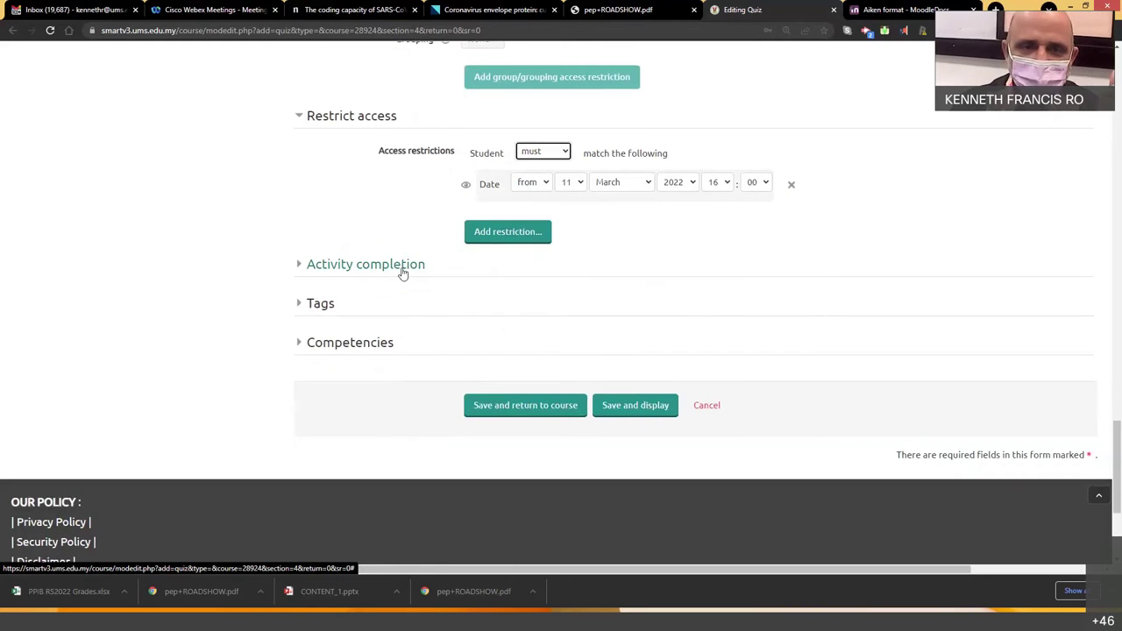
Set completion tracking to show the quiz as complete when conditions are met.
click(402, 272)
click(533, 301)
click(531, 338)
scroll(396, 303, down, 5)
Tag the quiz quiz1 and save it with Save and display.
click(323, 248)
click(527, 302)
text(quiz)
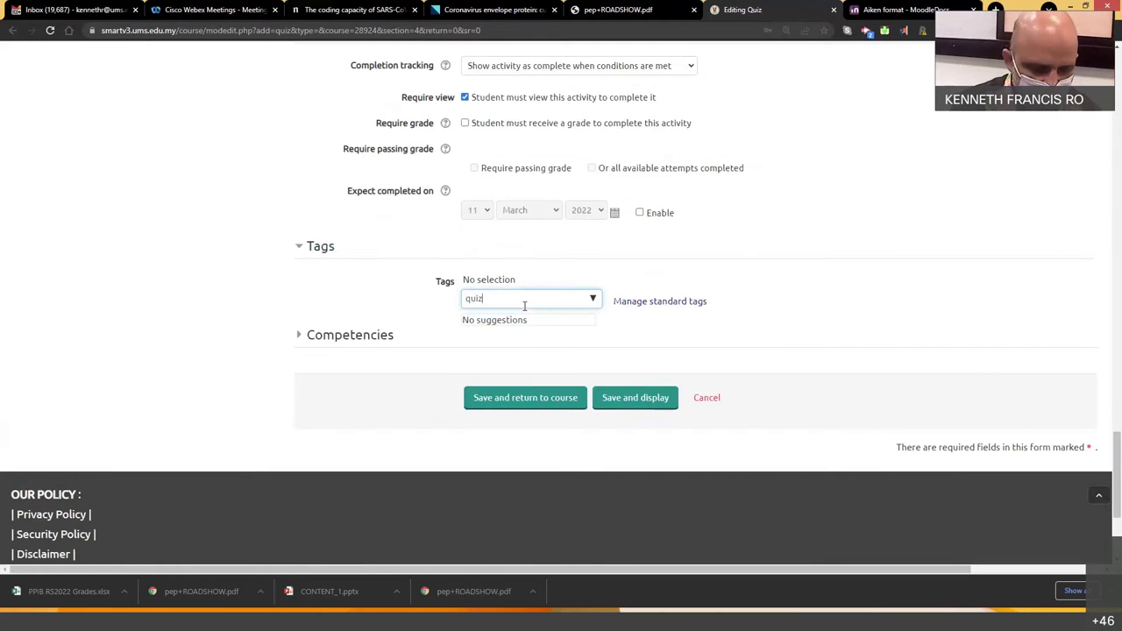
text(1)
click(629, 411)
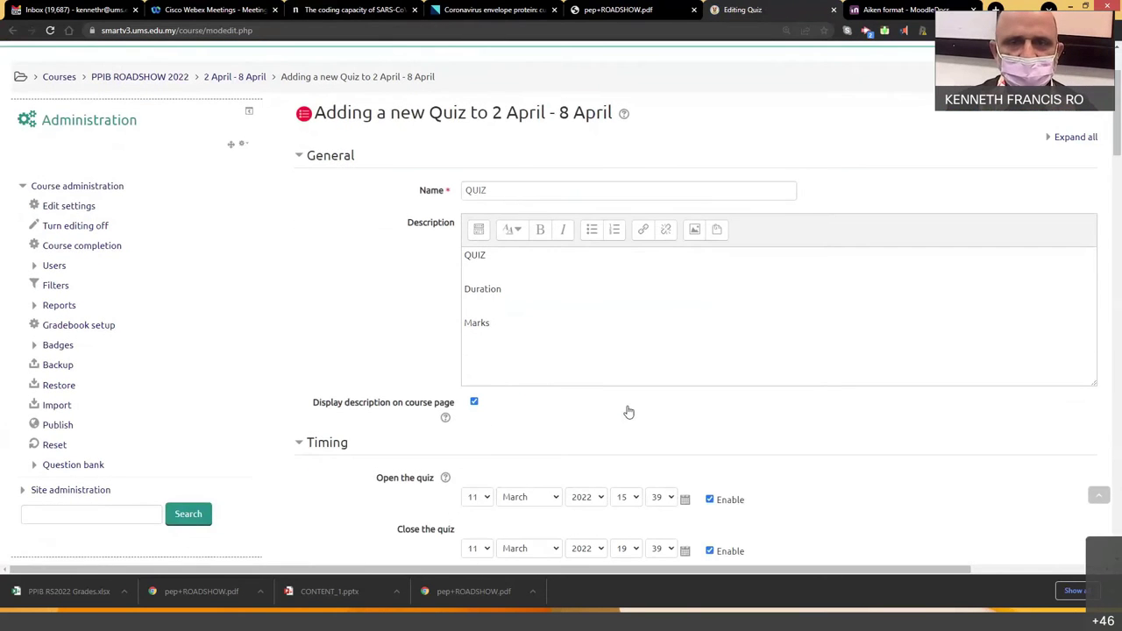
Change the 50 grade boundary to 40 and save the quiz settings.
scroll(525, 294, down, 10)
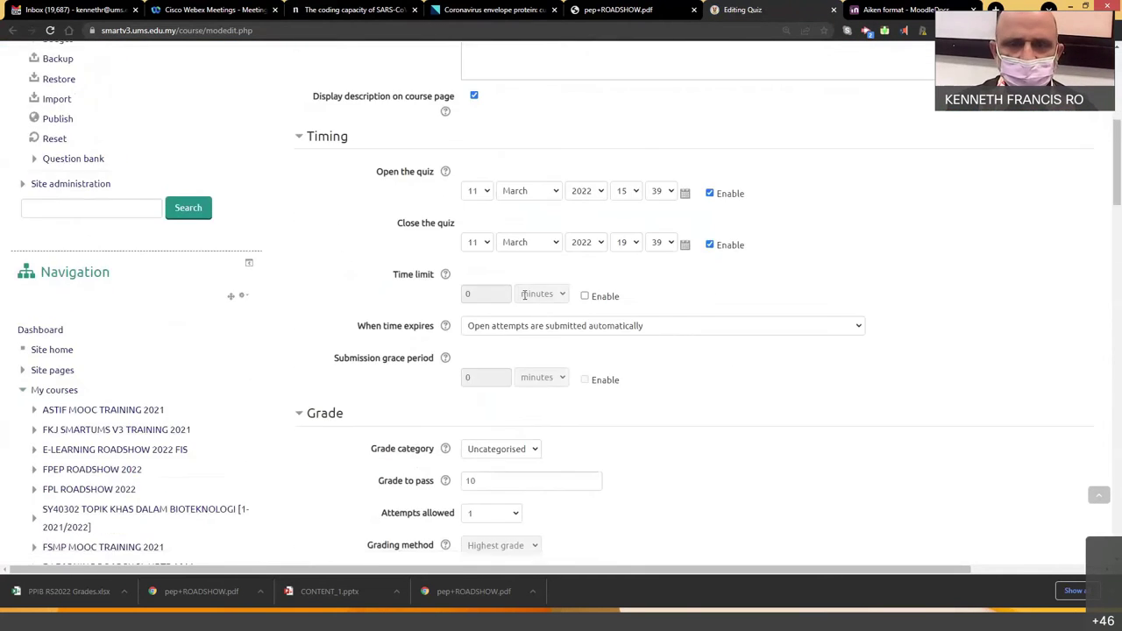
scroll(524, 299, down, 7)
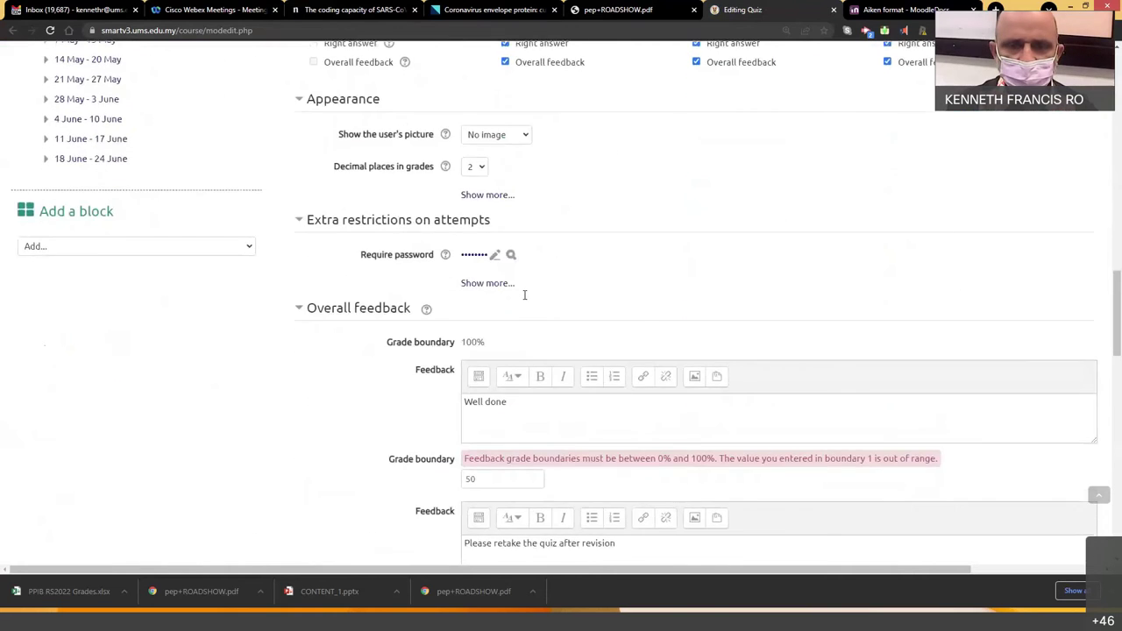
click(517, 305)
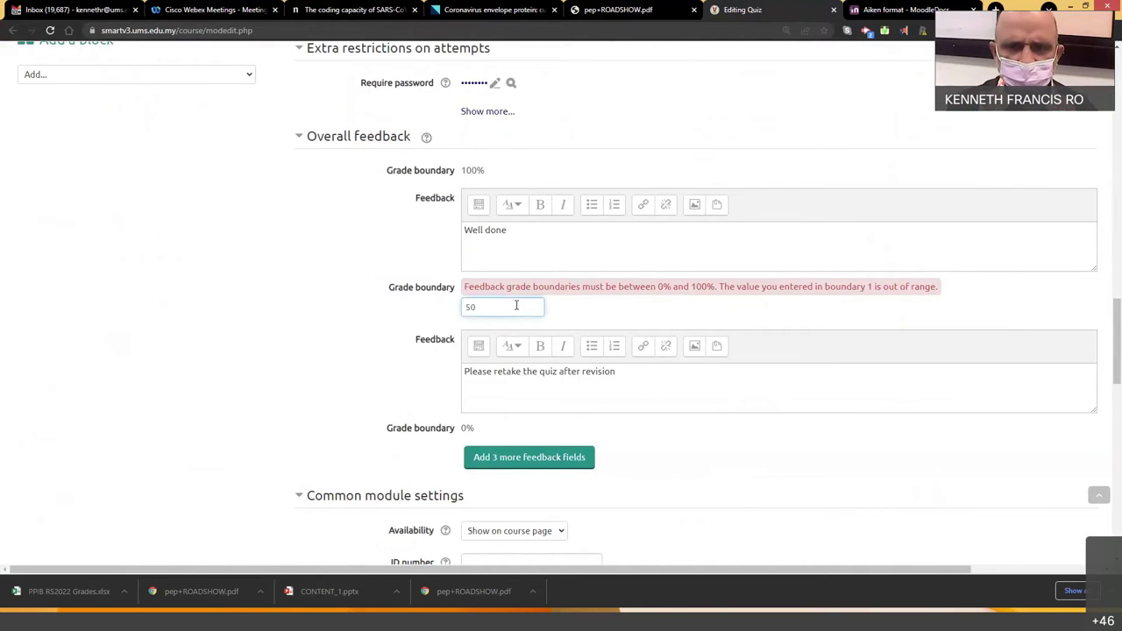
drag(512, 306, 419, 308)
key(BackSpace)
text(40)
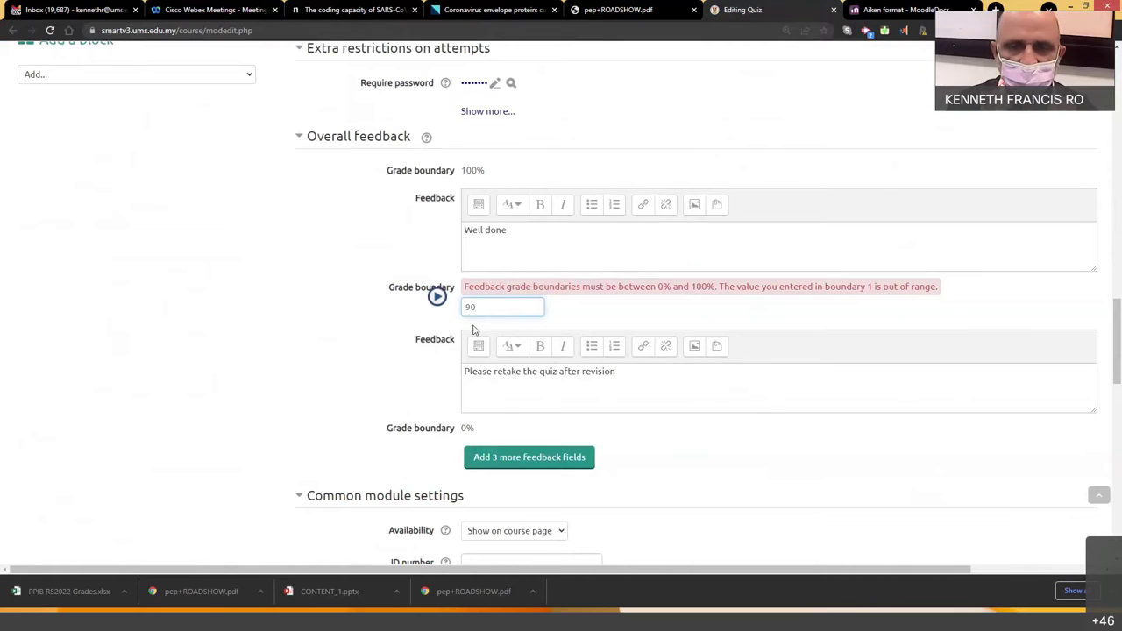
scroll(476, 331, down, 4)
scroll(502, 446, down, 5)
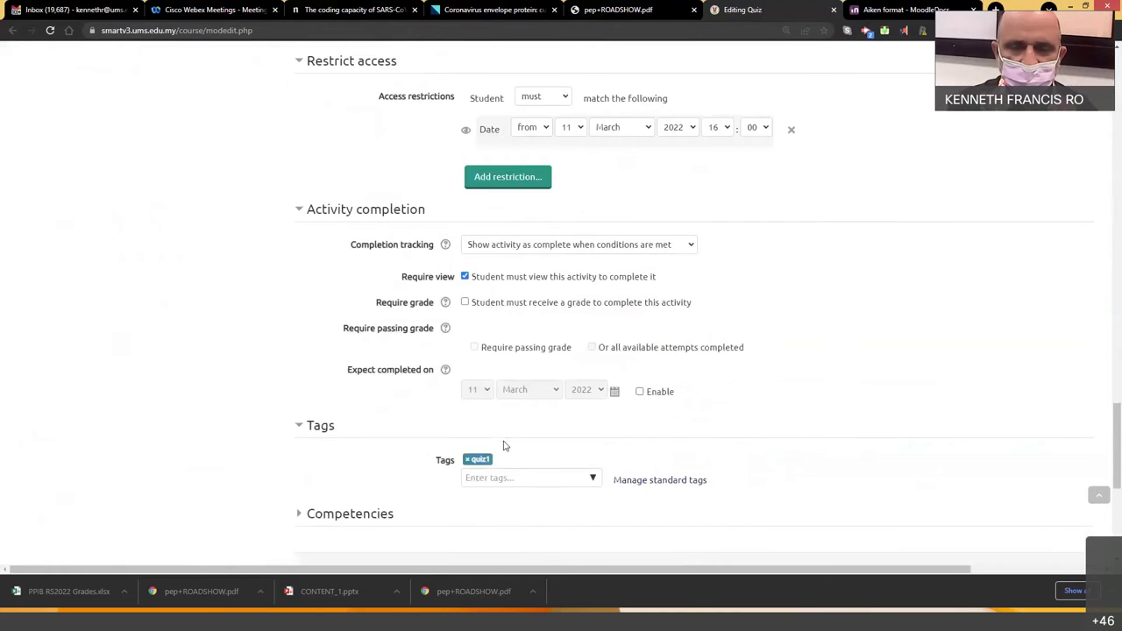
click(630, 402)
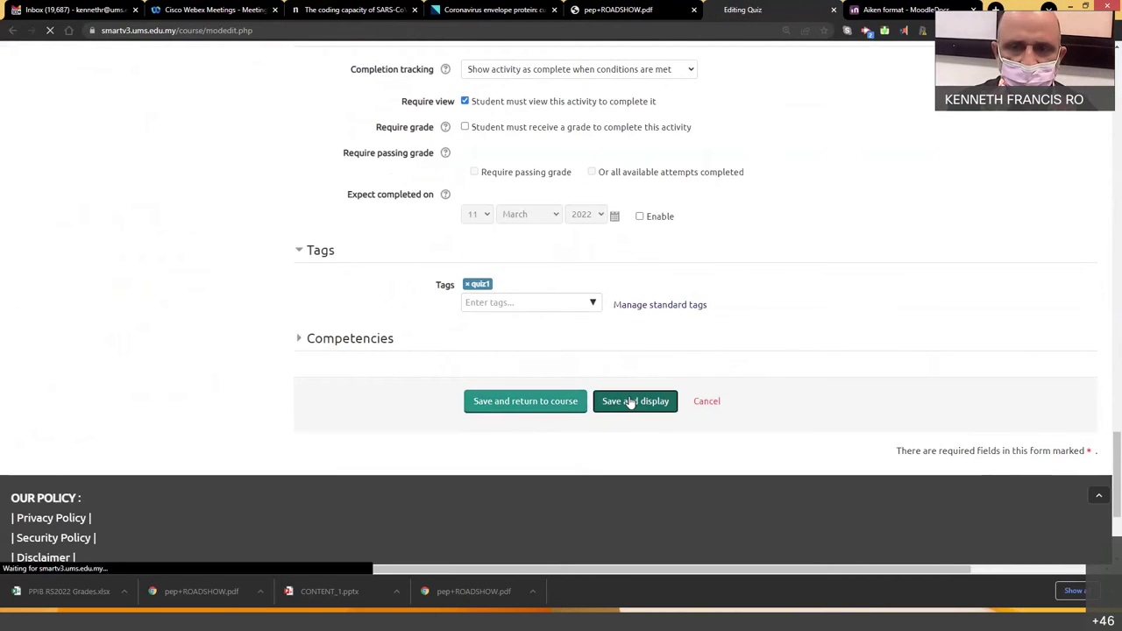
Clear the 90 grade boundary, edit the overall feedback texts, and save the settings again.
scroll(556, 386, down, 6)
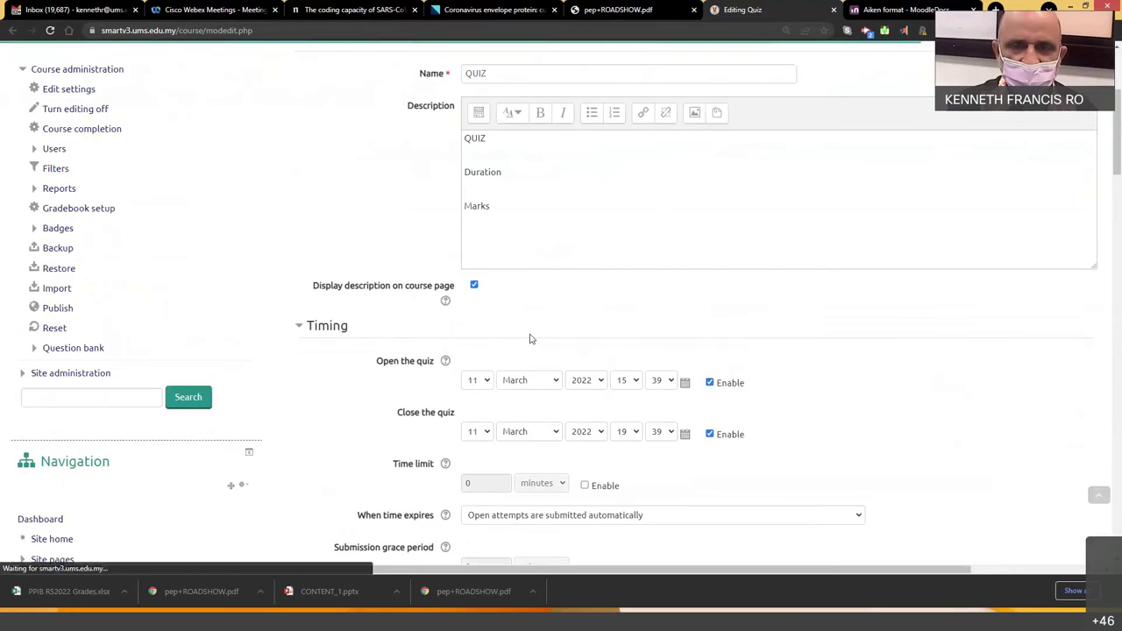
scroll(529, 336, down, 10)
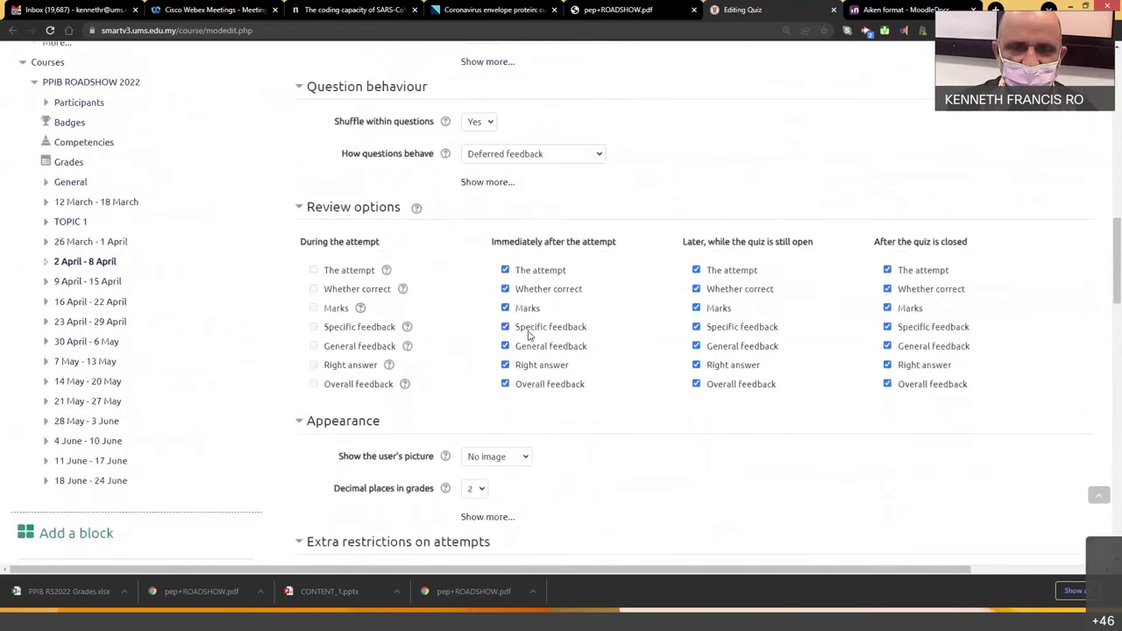
drag(484, 368, 441, 374)
key(BackSpace)
drag(524, 287, 465, 286)
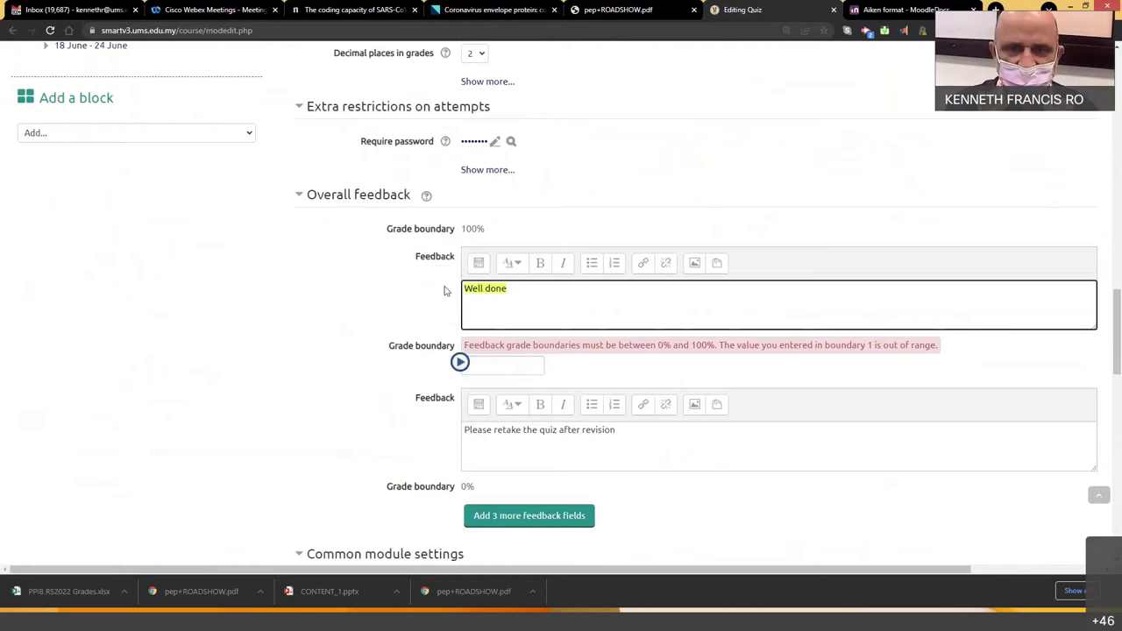
click(556, 436)
scroll(556, 436, down, 2)
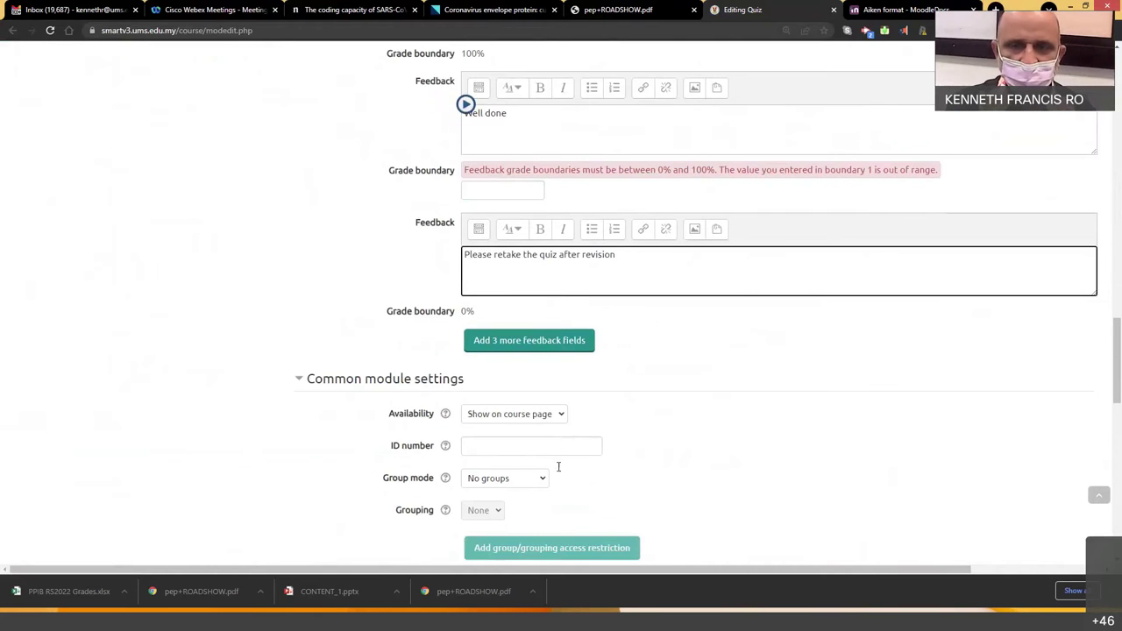
drag(619, 254, 457, 253)
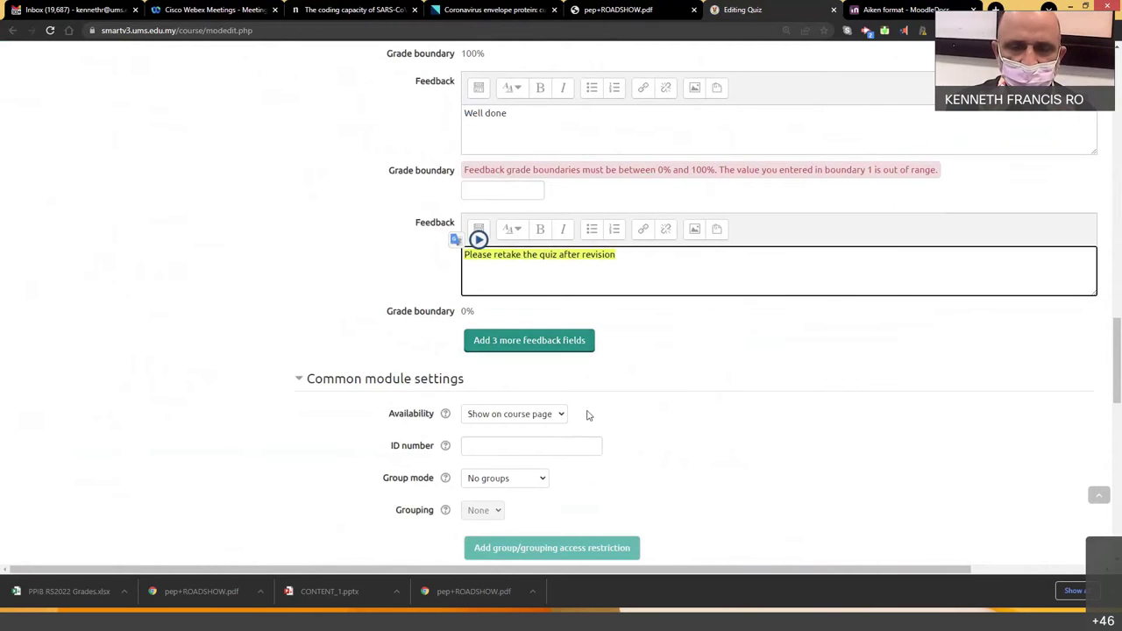
scroll(583, 412, down, 9)
scroll(578, 407, down, 2)
click(624, 225)
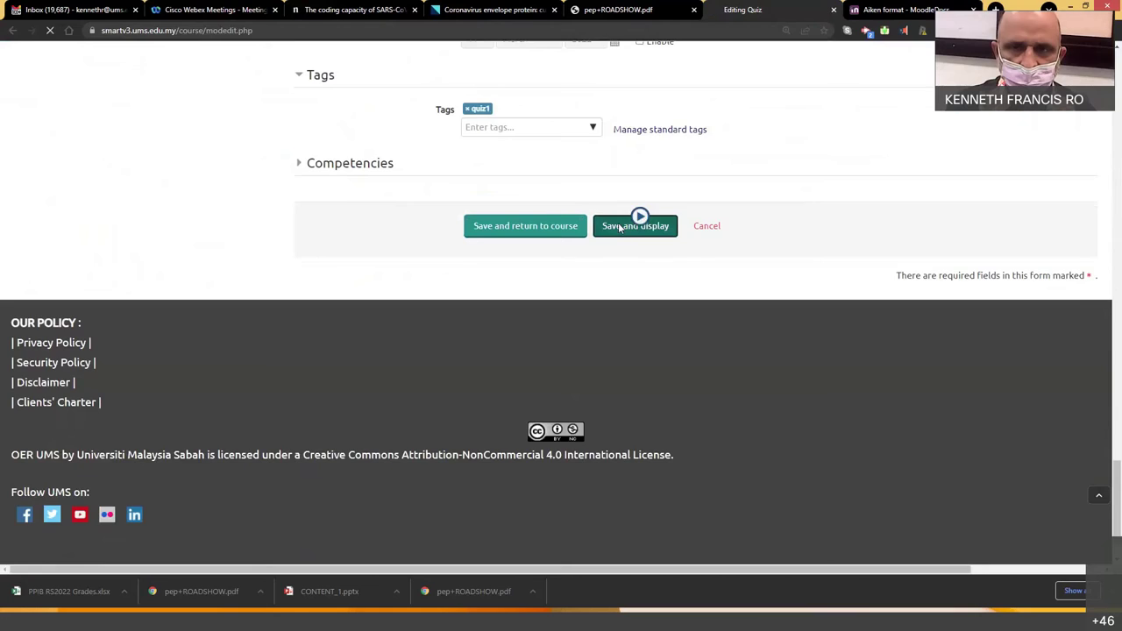
Delete the 'Please retake the quiz after revision' feedback, then save and display the quiz.
scroll(621, 229, down, 8)
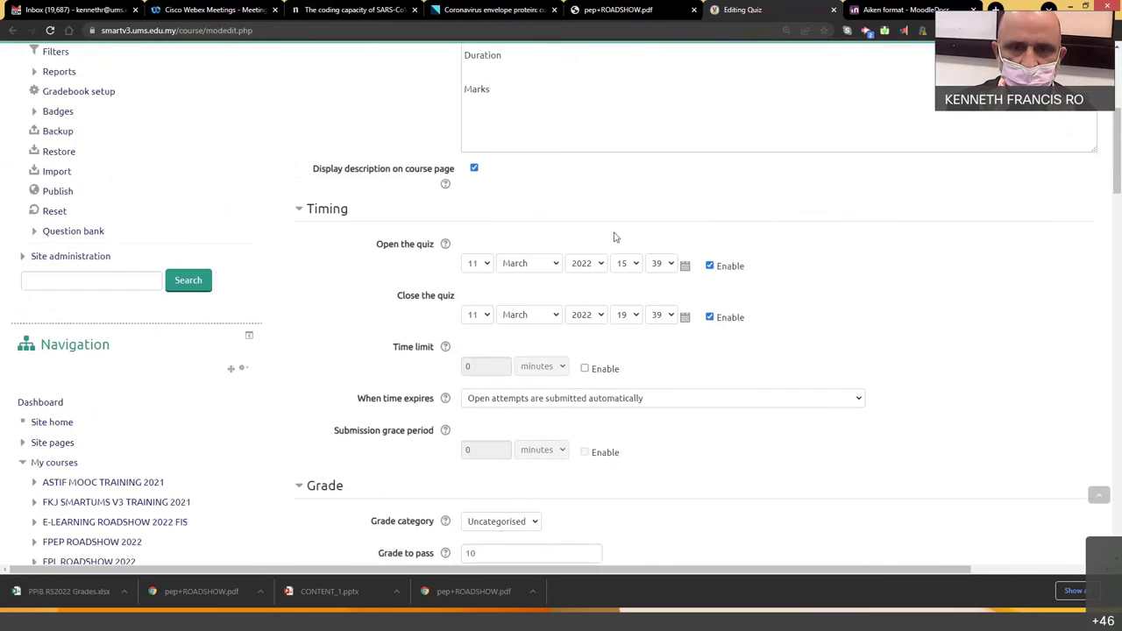
scroll(610, 242, down, 9)
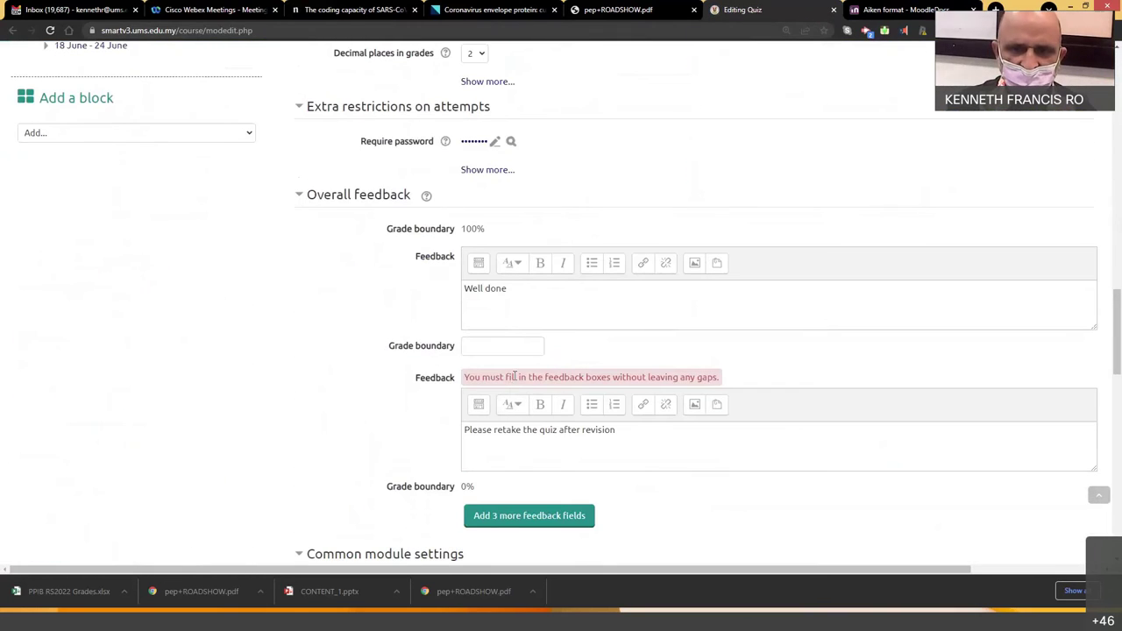
drag(628, 429, 375, 427)
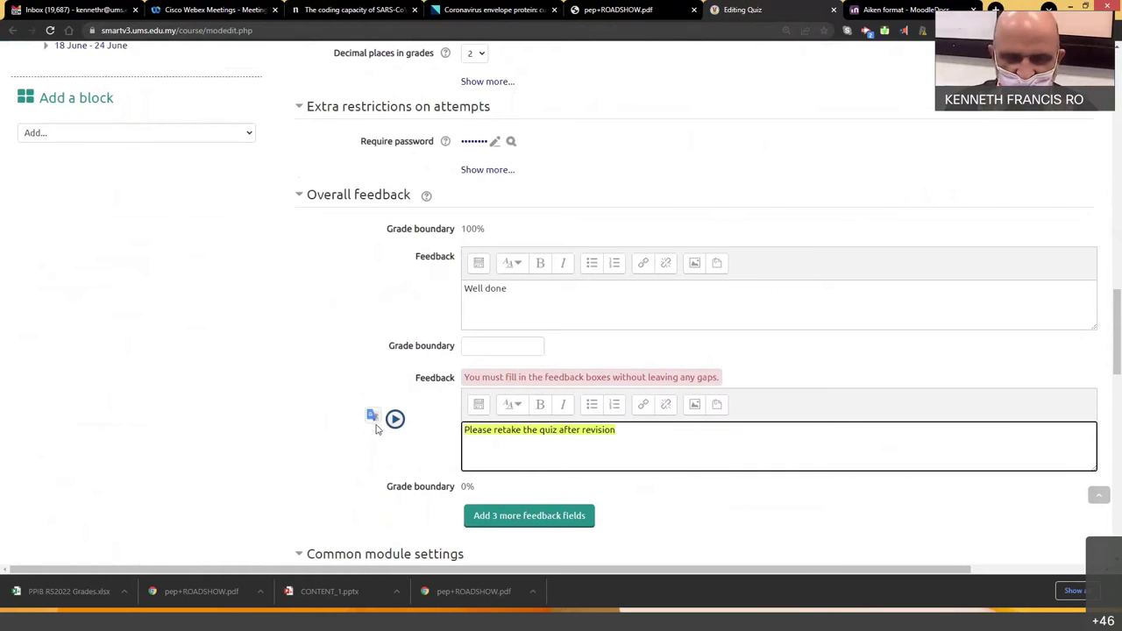
key(BackSpace)
scroll(429, 458, down, 10)
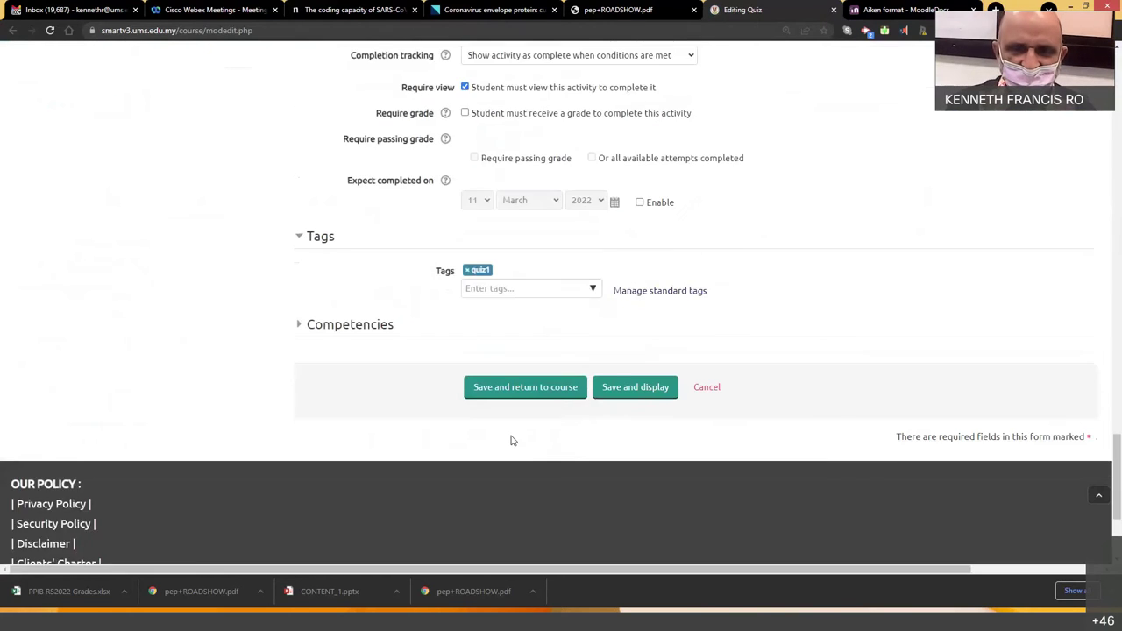
scroll(513, 442, down, 2)
click(632, 228)
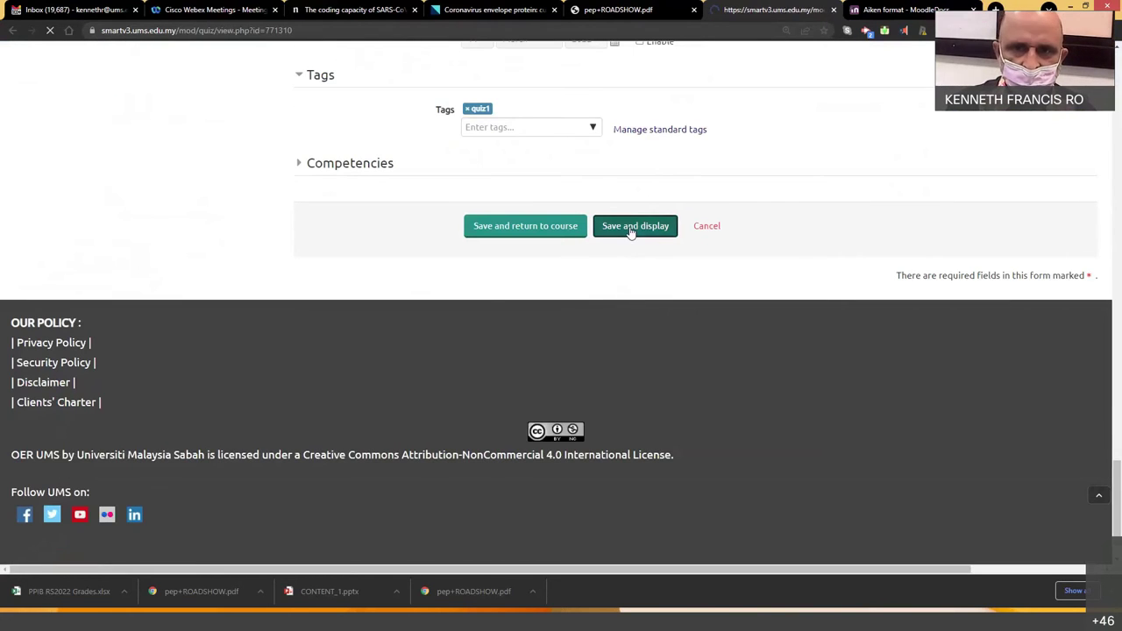
Go back to the PPIB ROADSHOW 2022 course and open the QUIZ in 2 April - 8 April.
scroll(501, 283, down, 1)
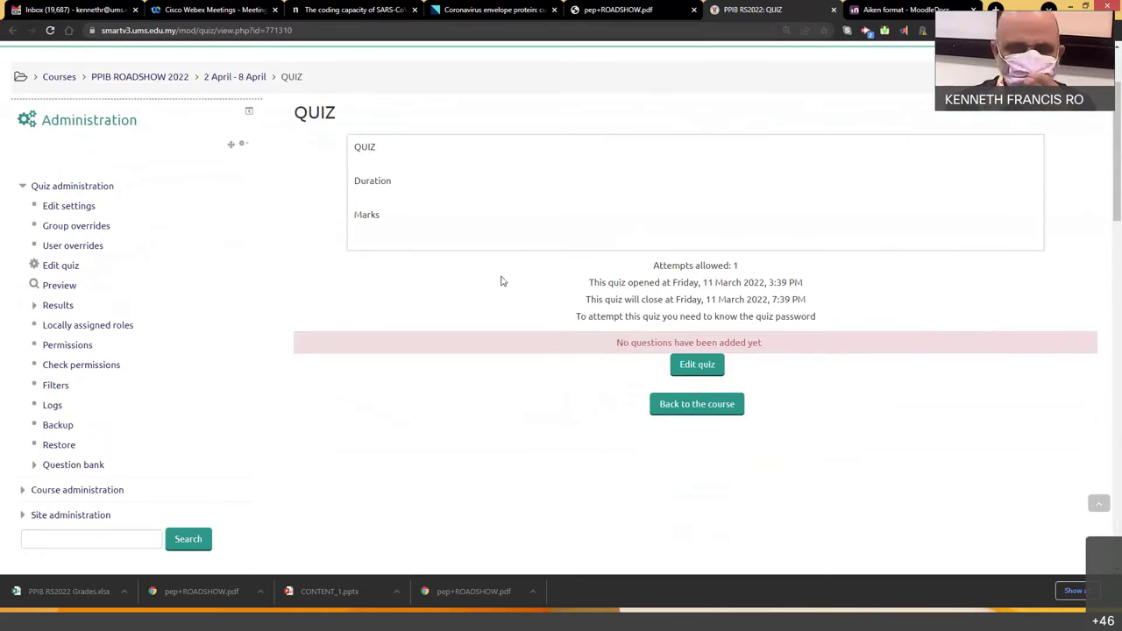
scroll(504, 270, down, 2)
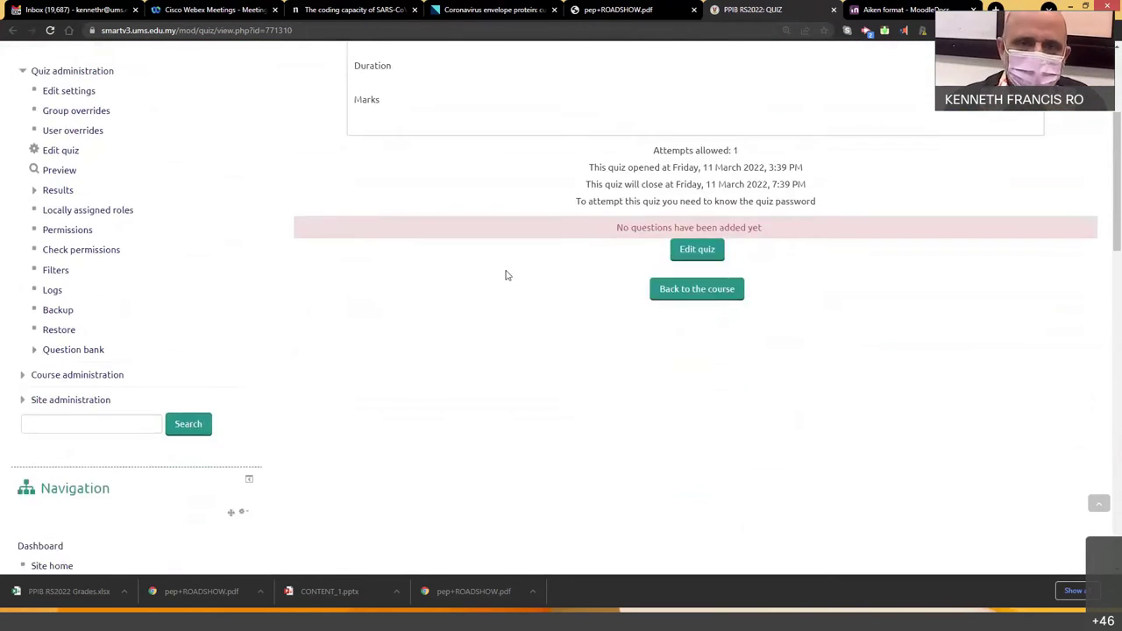
scroll(506, 276, up, 3)
scroll(290, 137, up, 1)
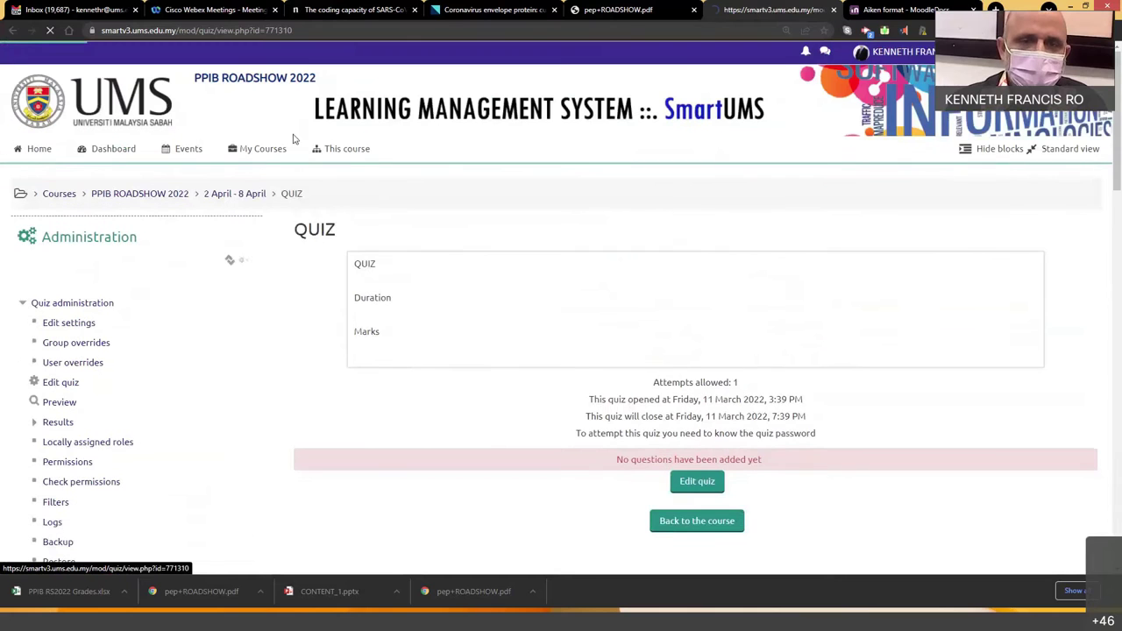
click(125, 193)
scroll(594, 403, down, 10)
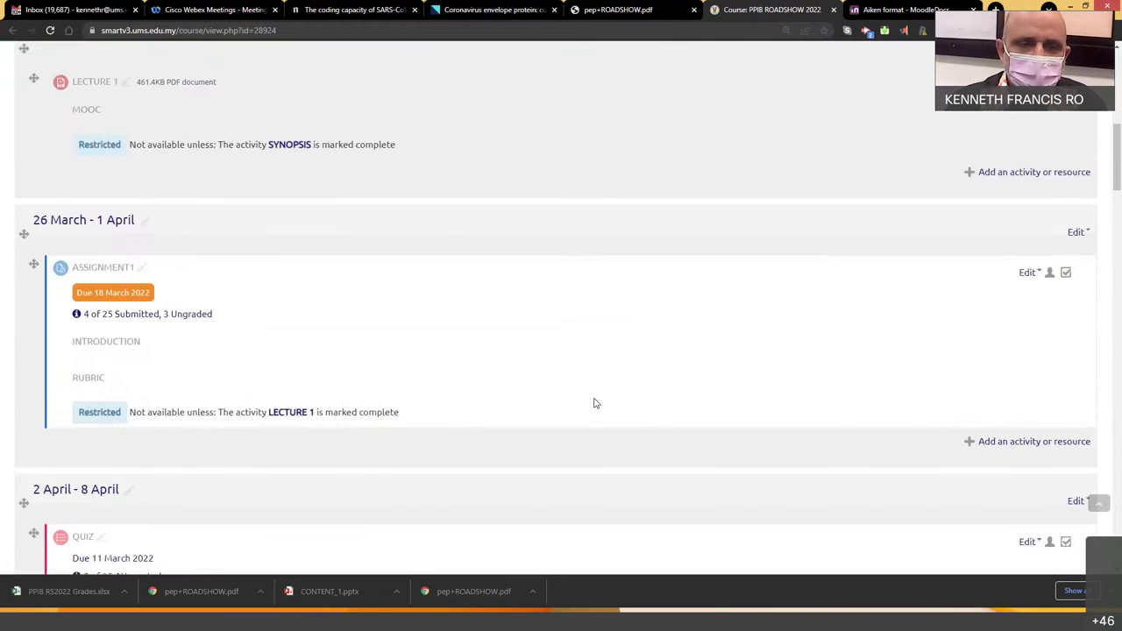
scroll(233, 278, down, 2)
scroll(180, 254, up, 2)
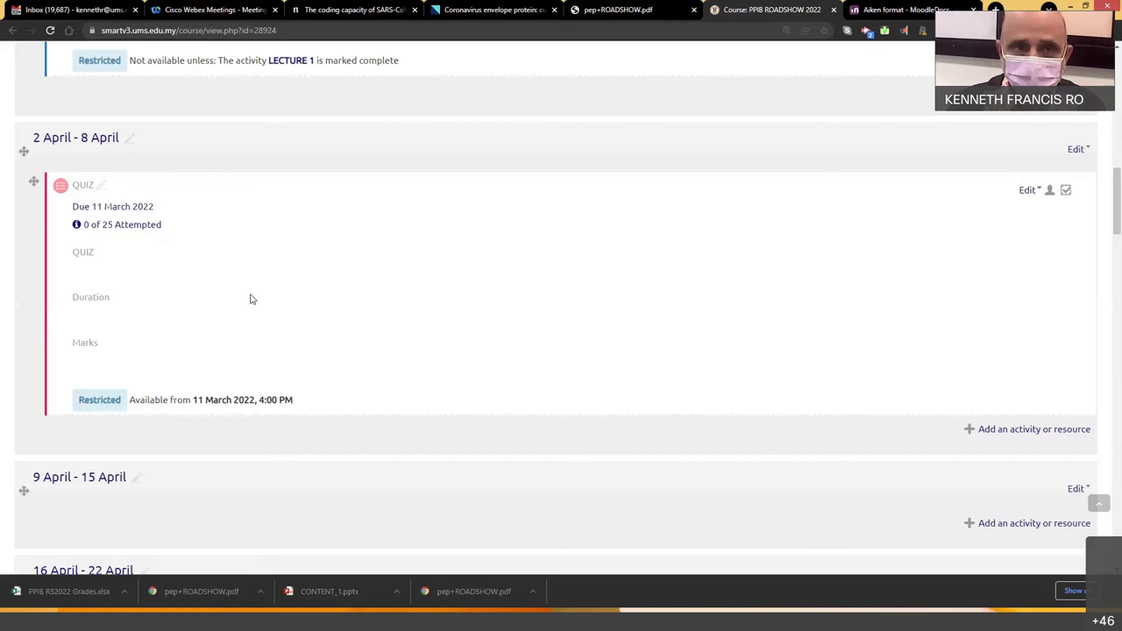
click(79, 191)
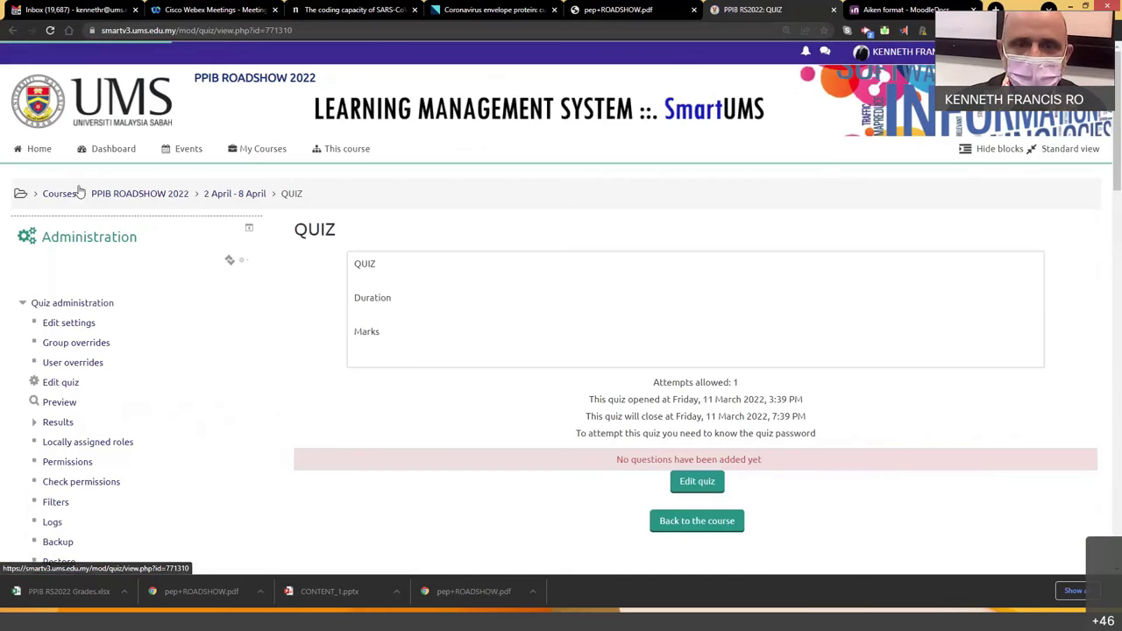
Open Edit quiz for QUIZ, showing 0 questions and maximum grade 10.00.
scroll(507, 273, down, 2)
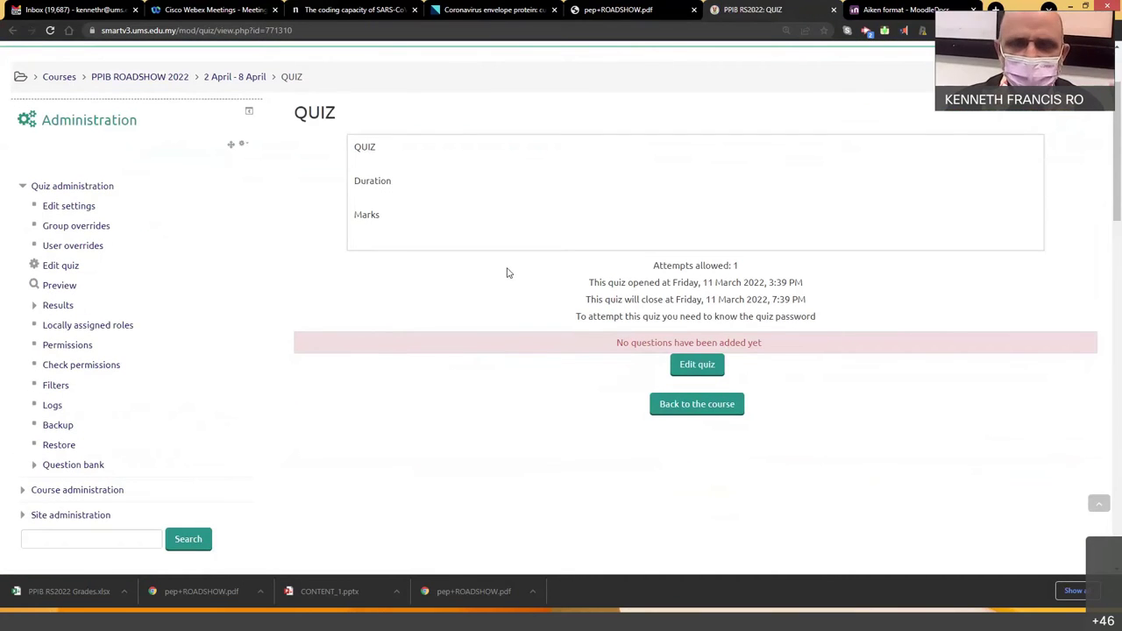
scroll(507, 273, up, 3)
scroll(406, 286, down, 5)
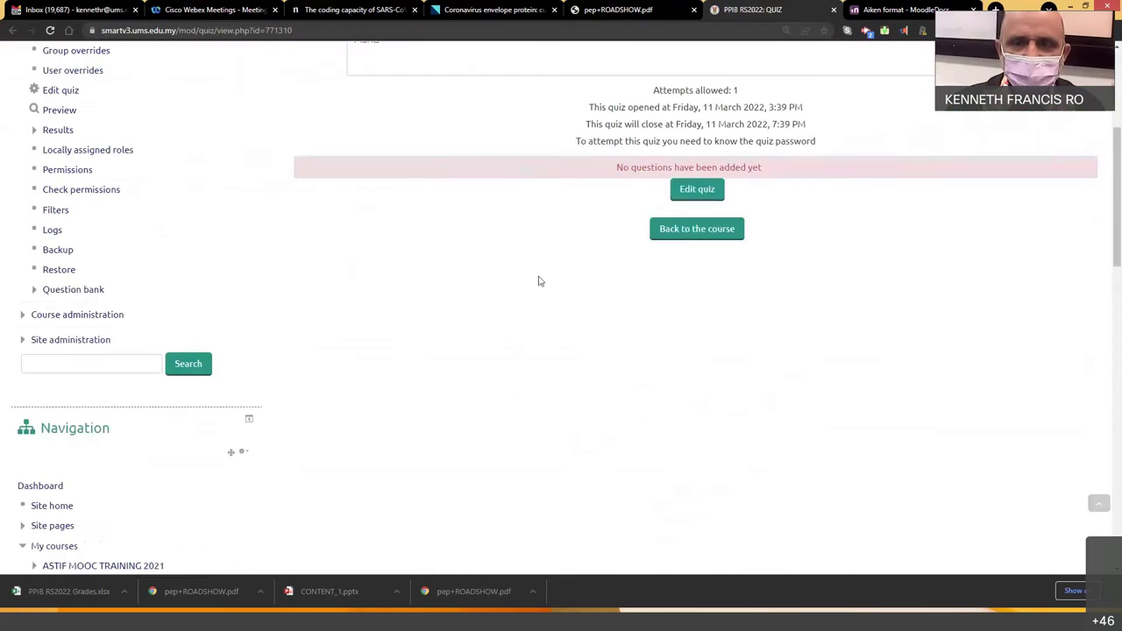
click(698, 190)
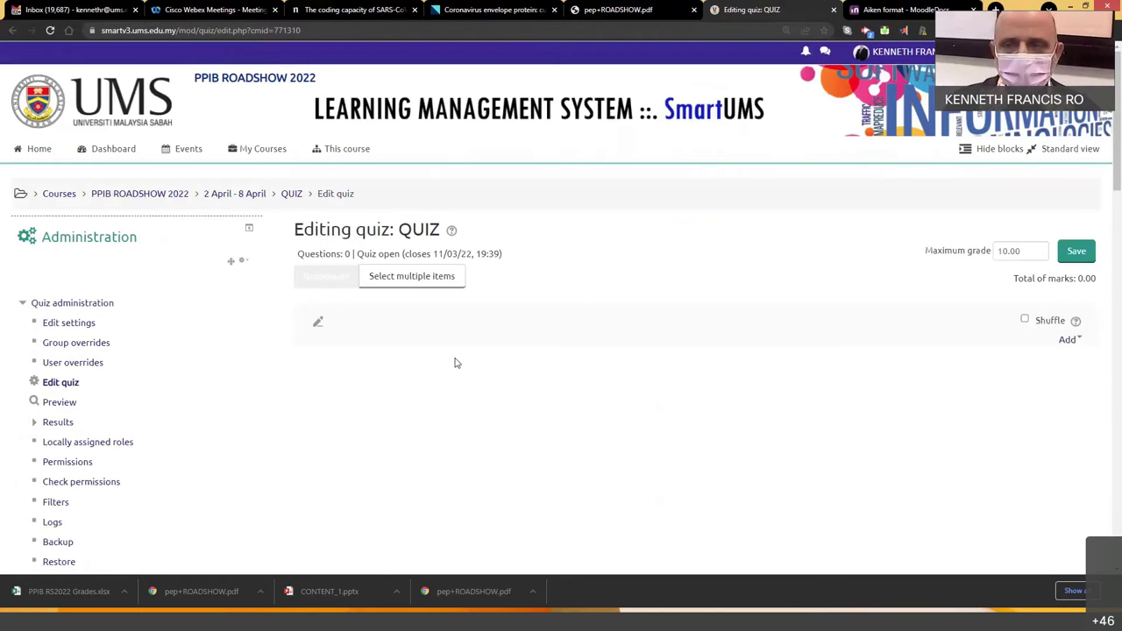
scroll(454, 364, down, 2)
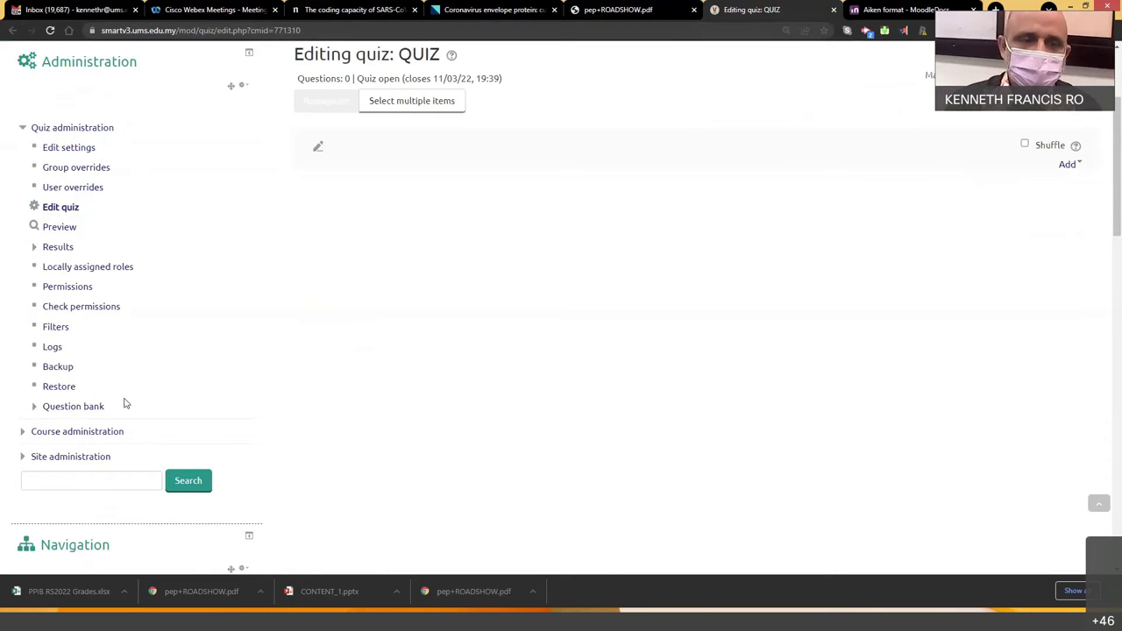
Show the Questions list of the question bank for the empty Default for PPIB RS2022 category.
click(95, 407)
scroll(201, 370, down, 4)
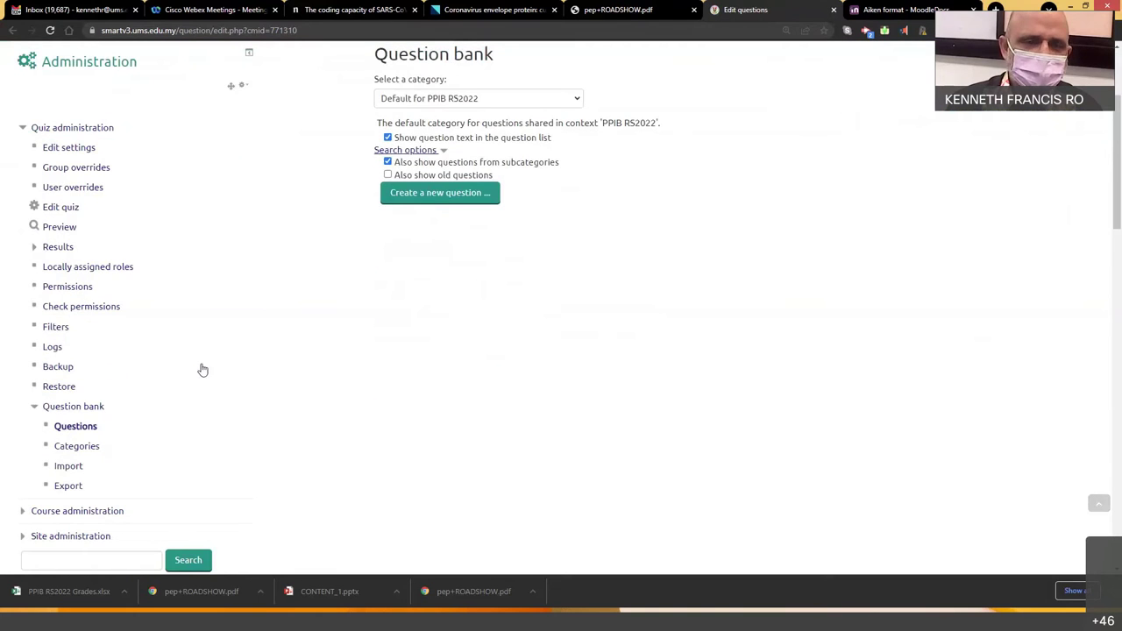
click(81, 310)
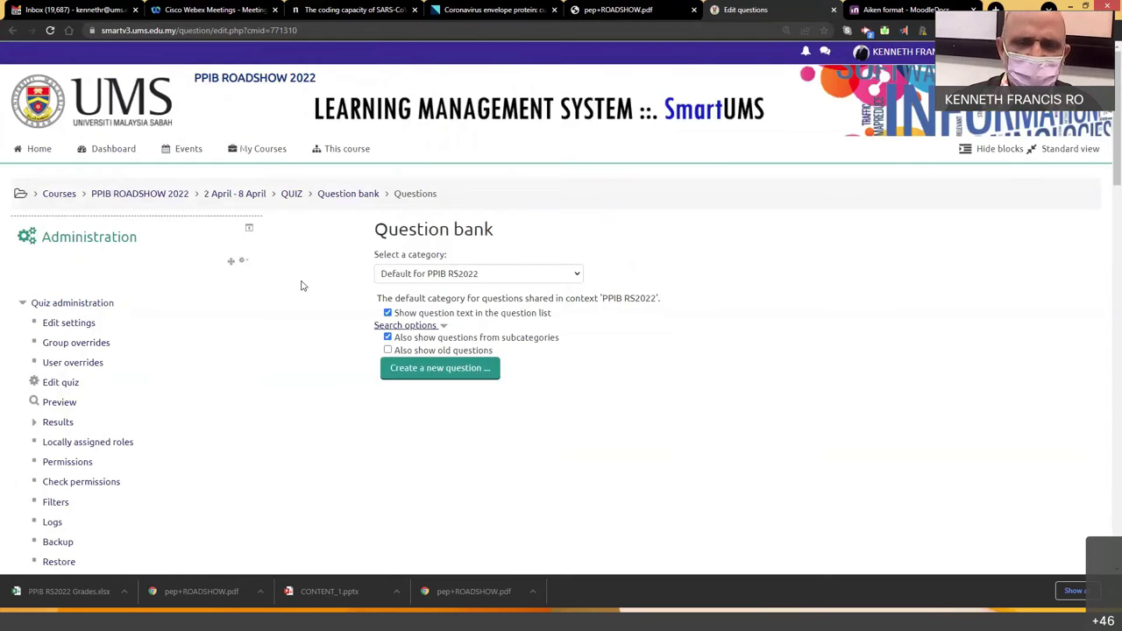
scroll(301, 286, down, 2)
scroll(301, 285, down, 3)
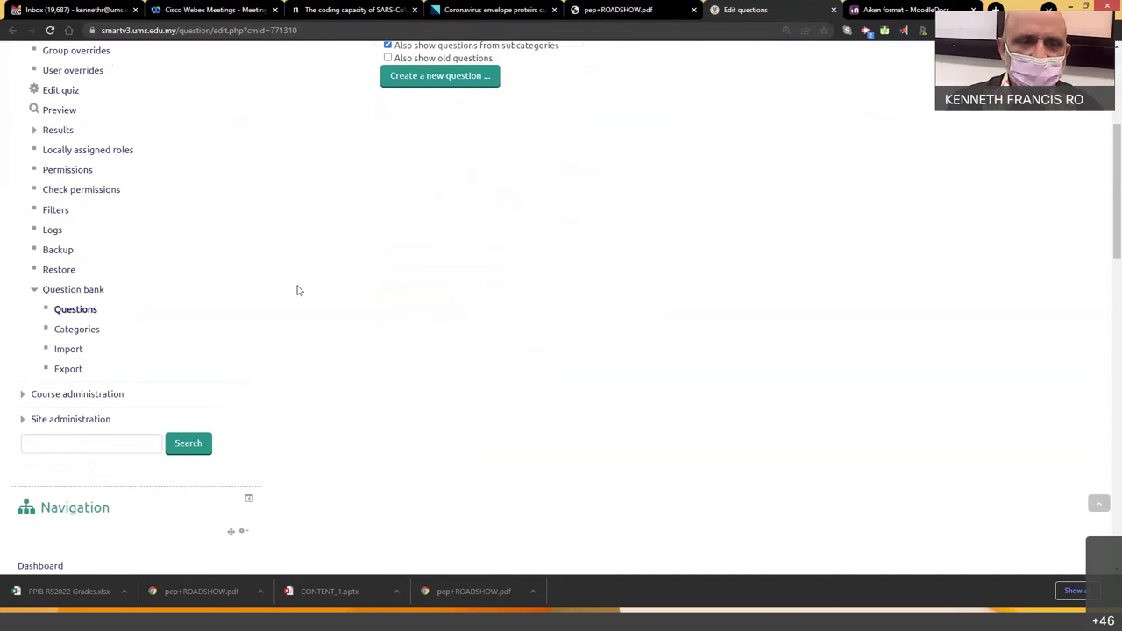
click(32, 295)
click(53, 294)
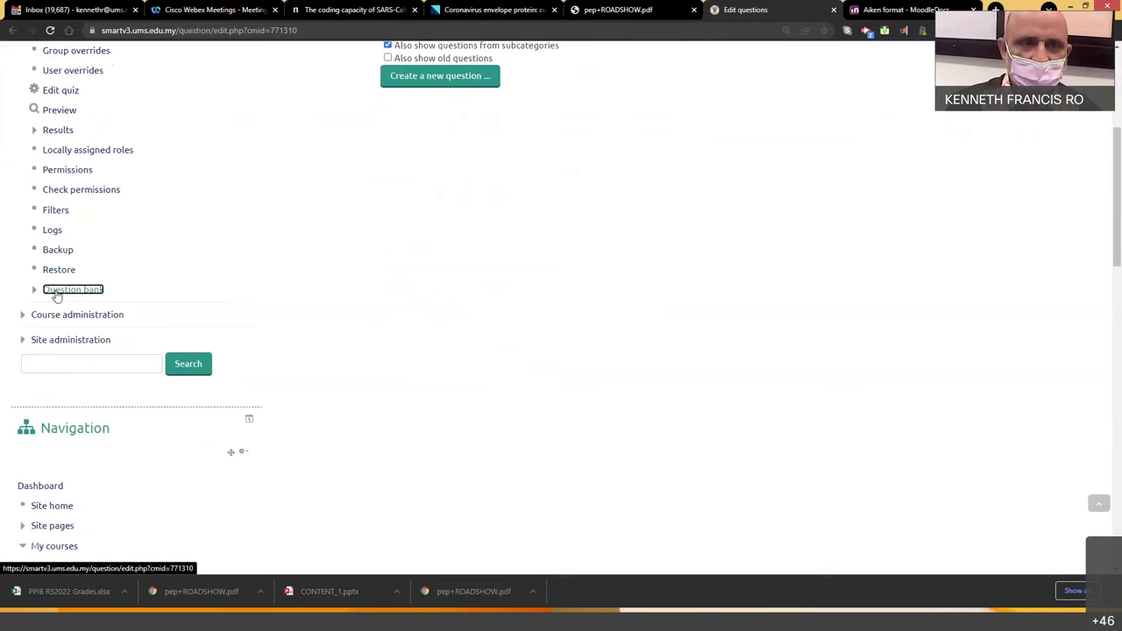
scroll(333, 271, down, 4)
scroll(358, 269, up, 3)
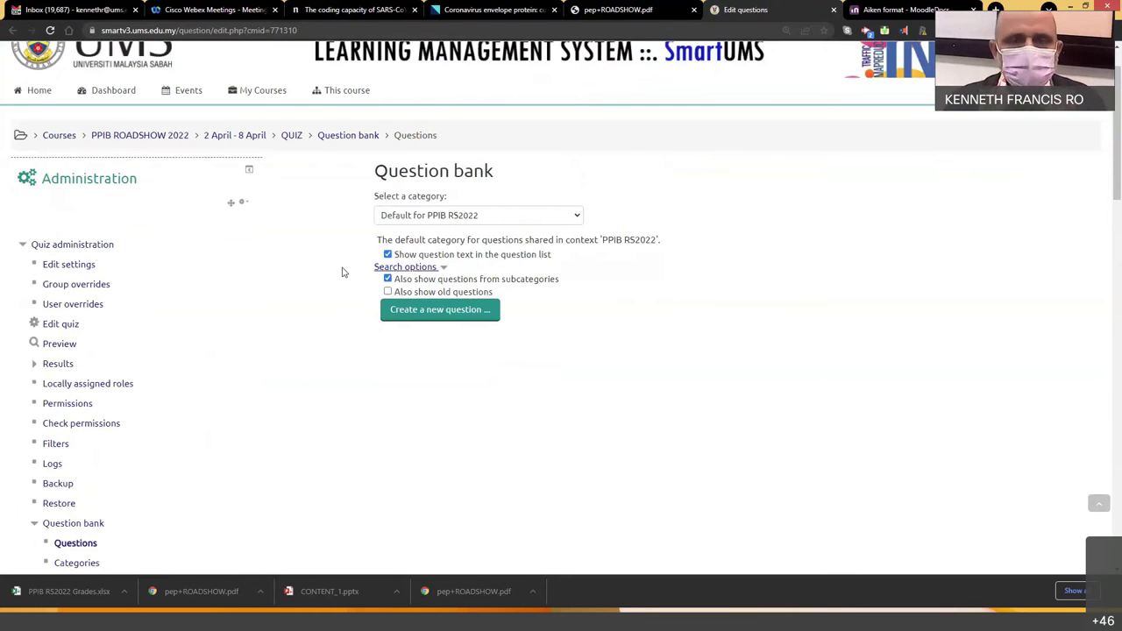
scroll(577, 305, down, 1)
scroll(577, 305, down, 3)
scroll(576, 305, up, 2)
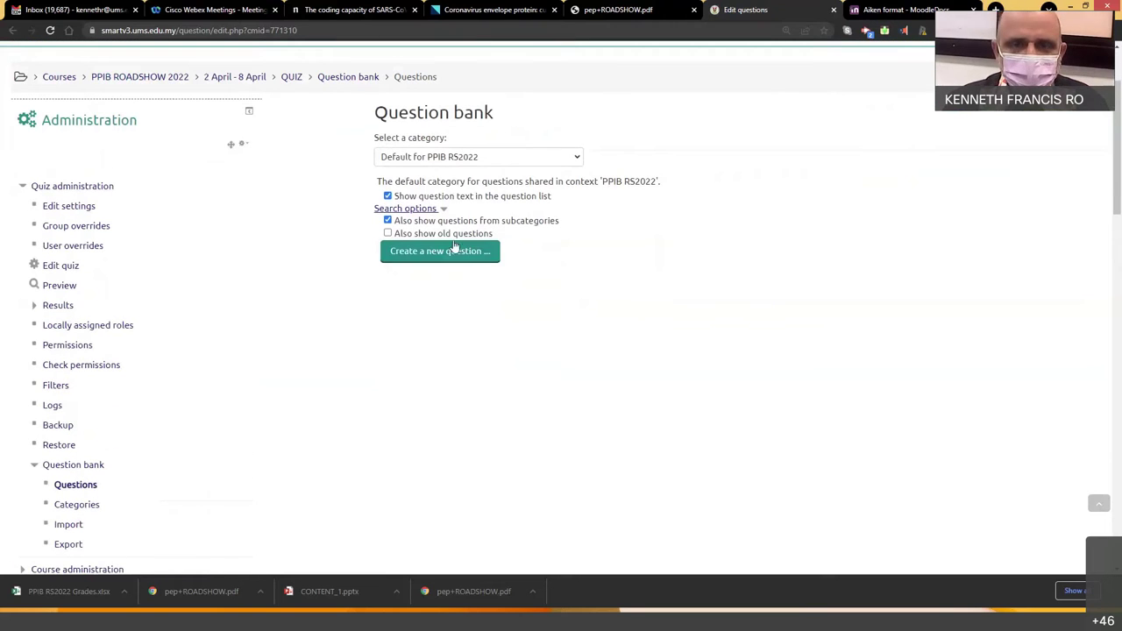
Create a new question of type Multiple choice in the Default for PPIB RS2022 category.
click(453, 255)
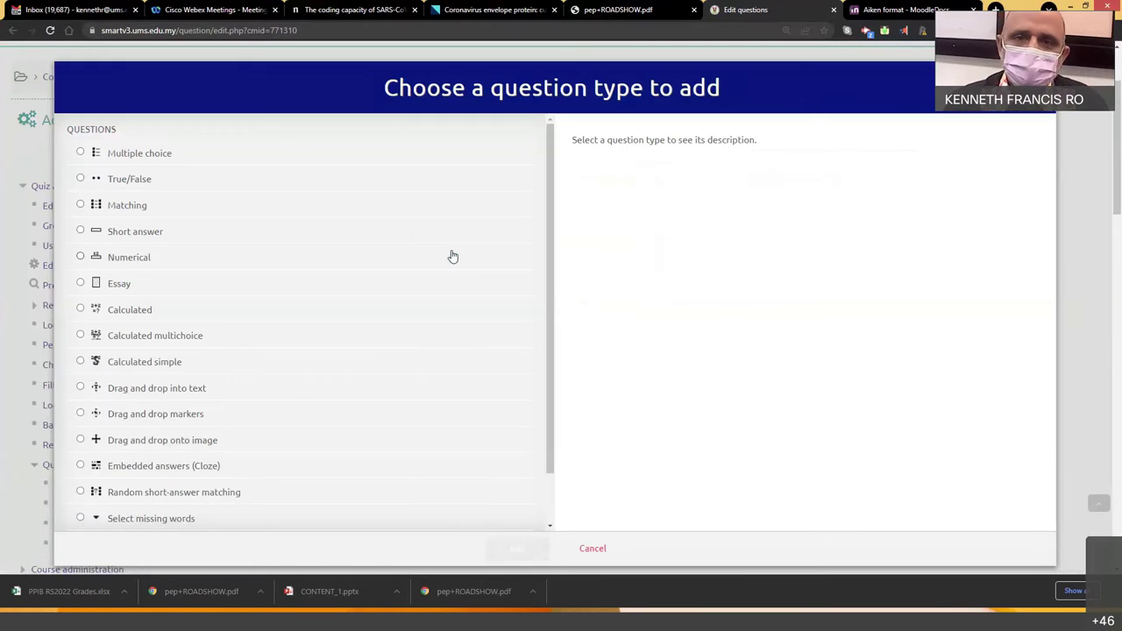
scroll(435, 258, down, 1)
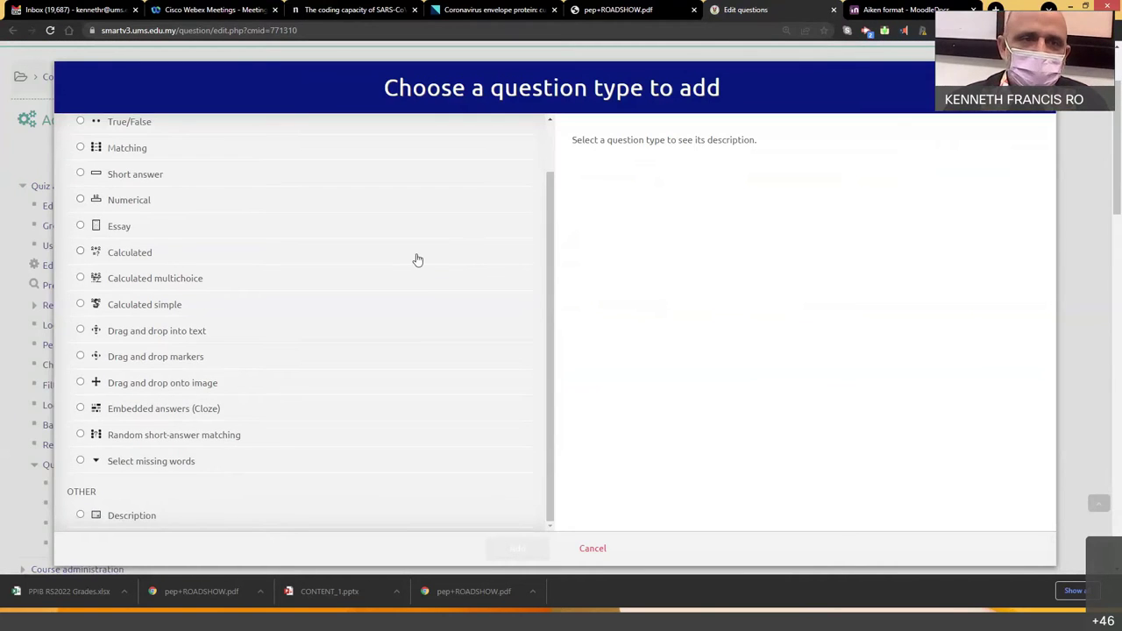
scroll(75, 371, up, 1)
scroll(204, 426, down, 1)
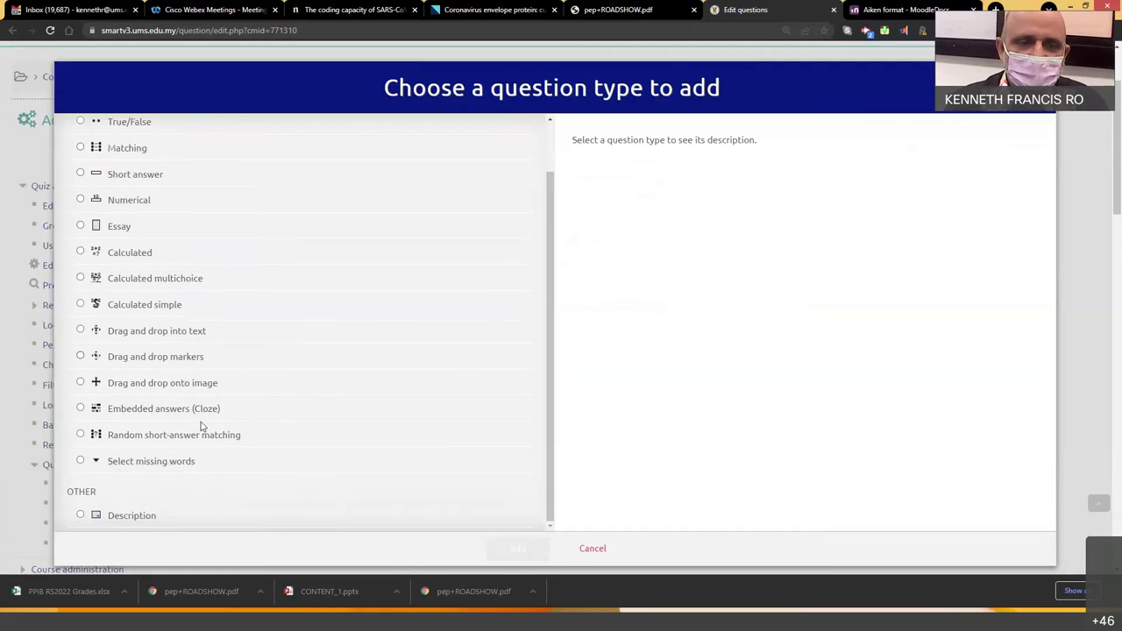
scroll(338, 283, up, 1)
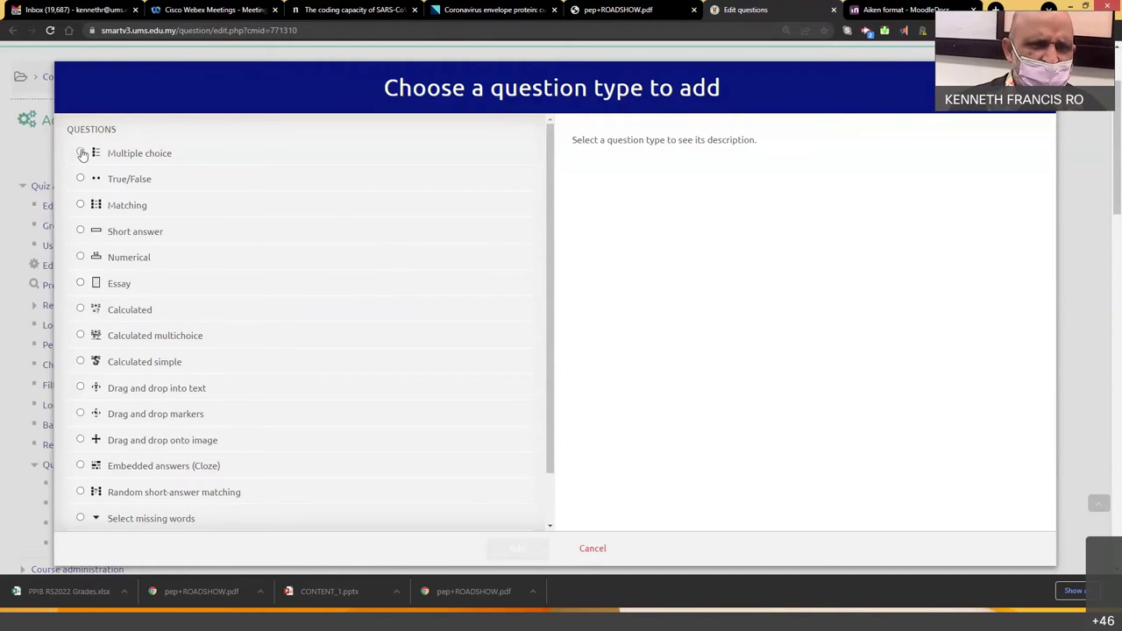
click(80, 153)
click(517, 548)
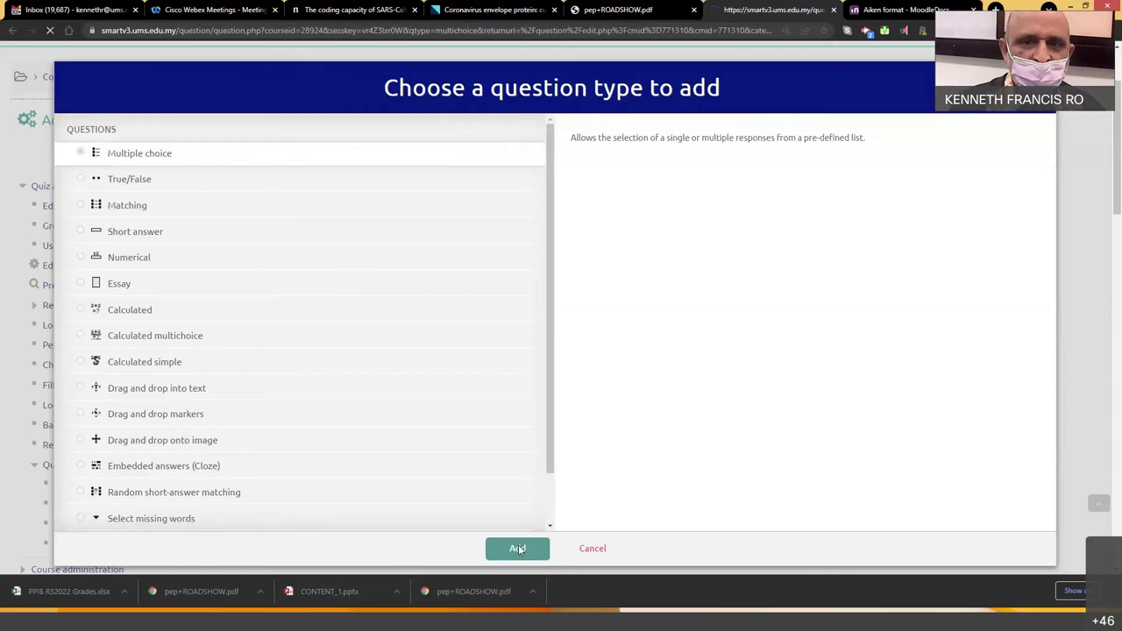
scroll(503, 274, down, 2)
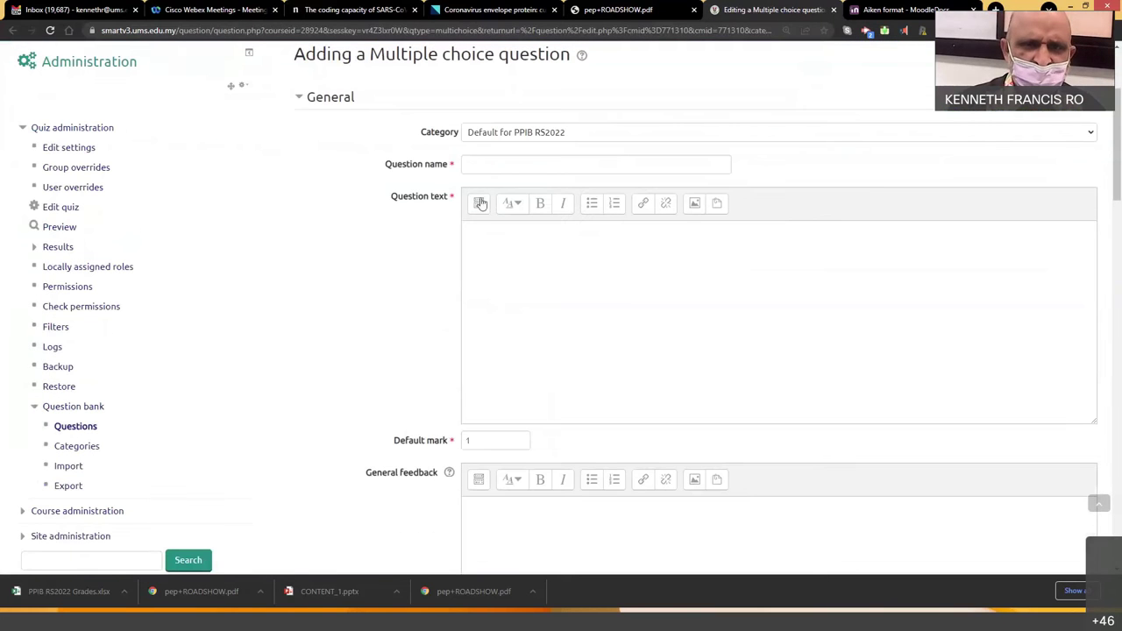
Name the question MCQ1 with text 'What is the capital city of United Kingdom'.
click(493, 163)
text(MCQ1)
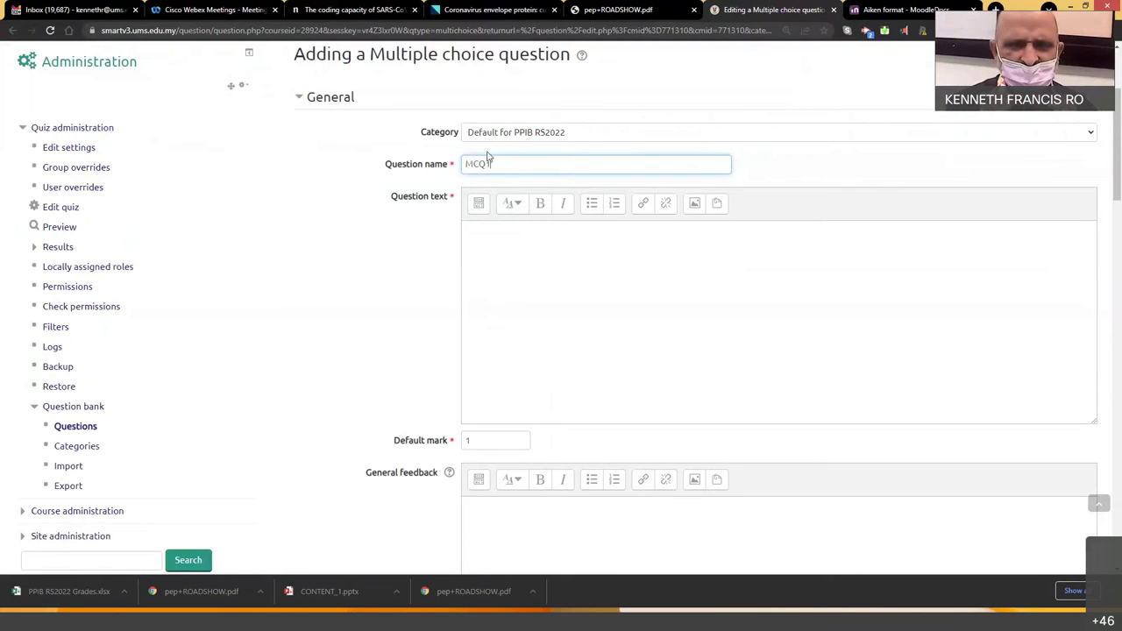
click(487, 250)
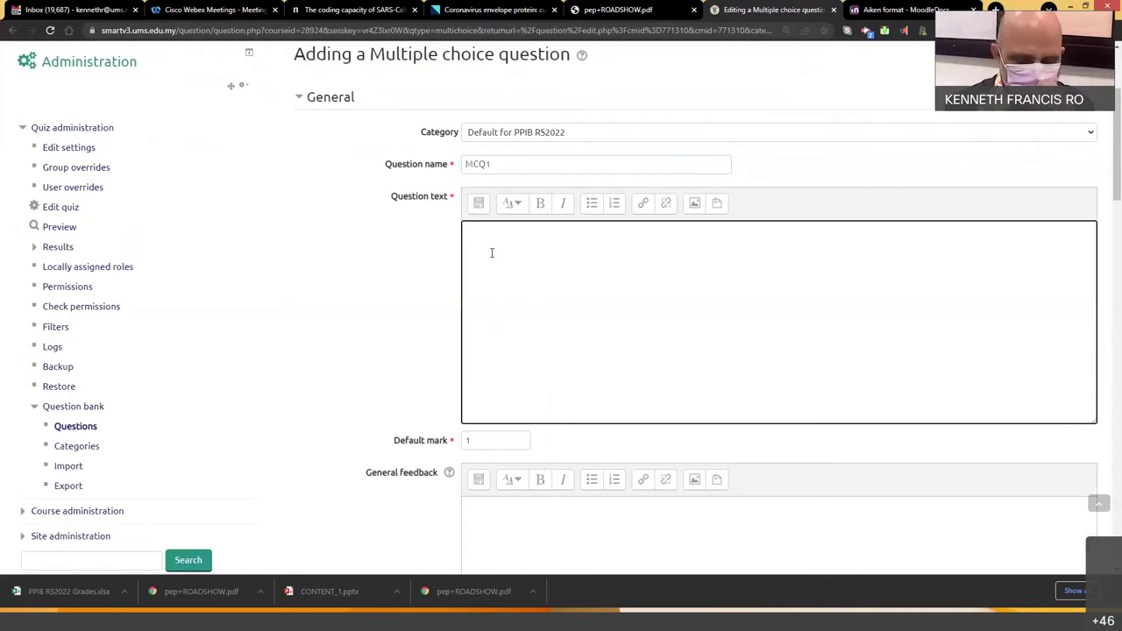
scroll(544, 288, down, 2)
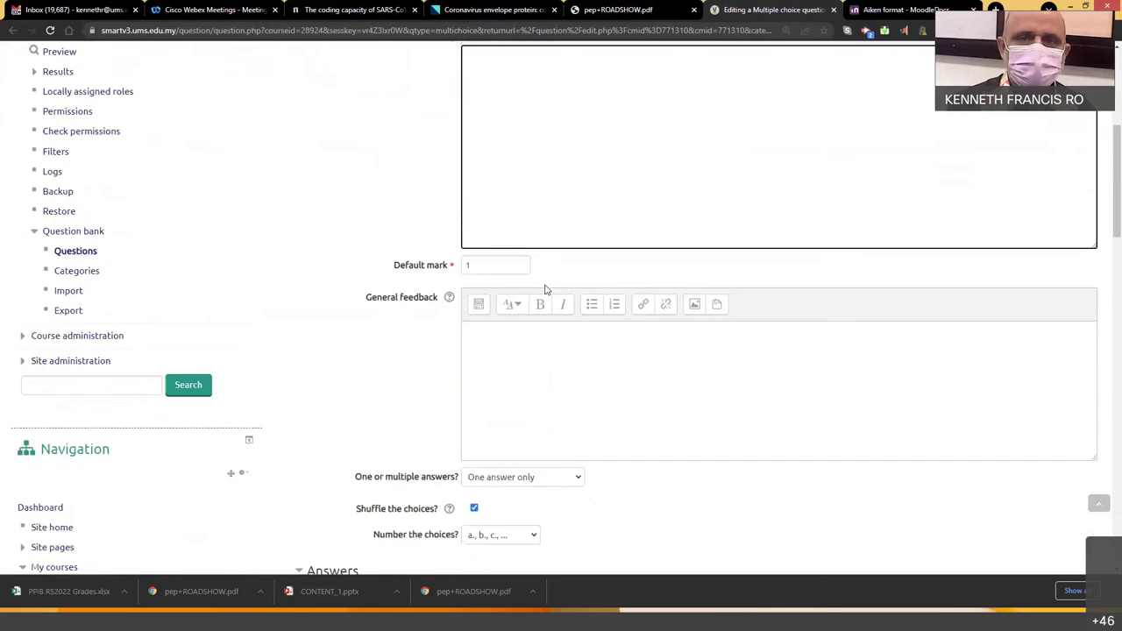
scroll(548, 286, up, 1)
text(What)
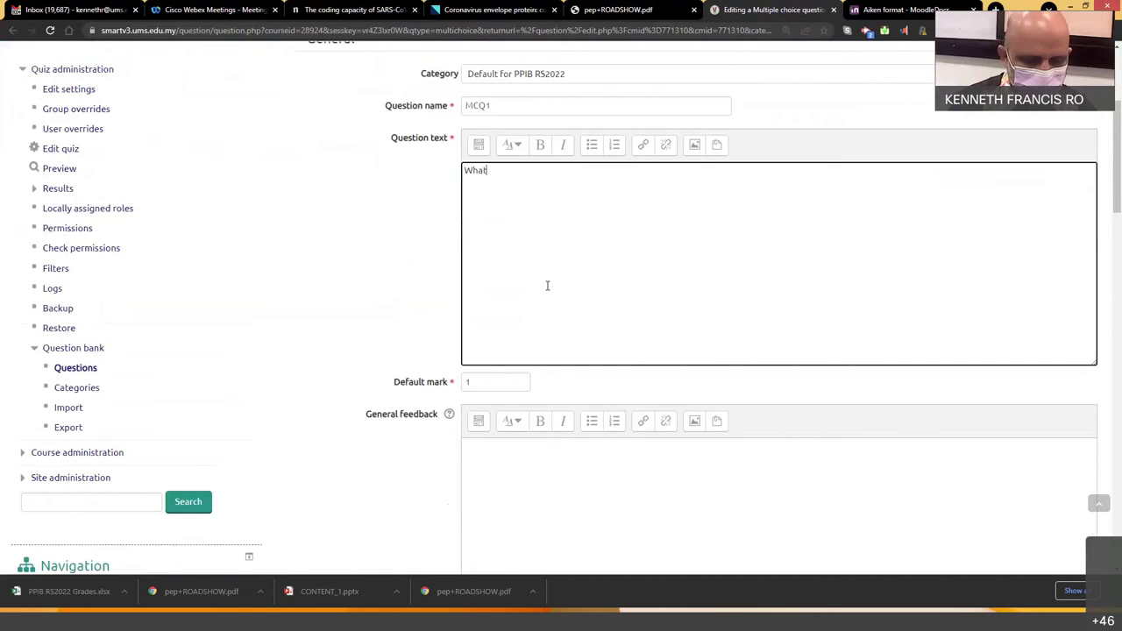
text( is the capital )
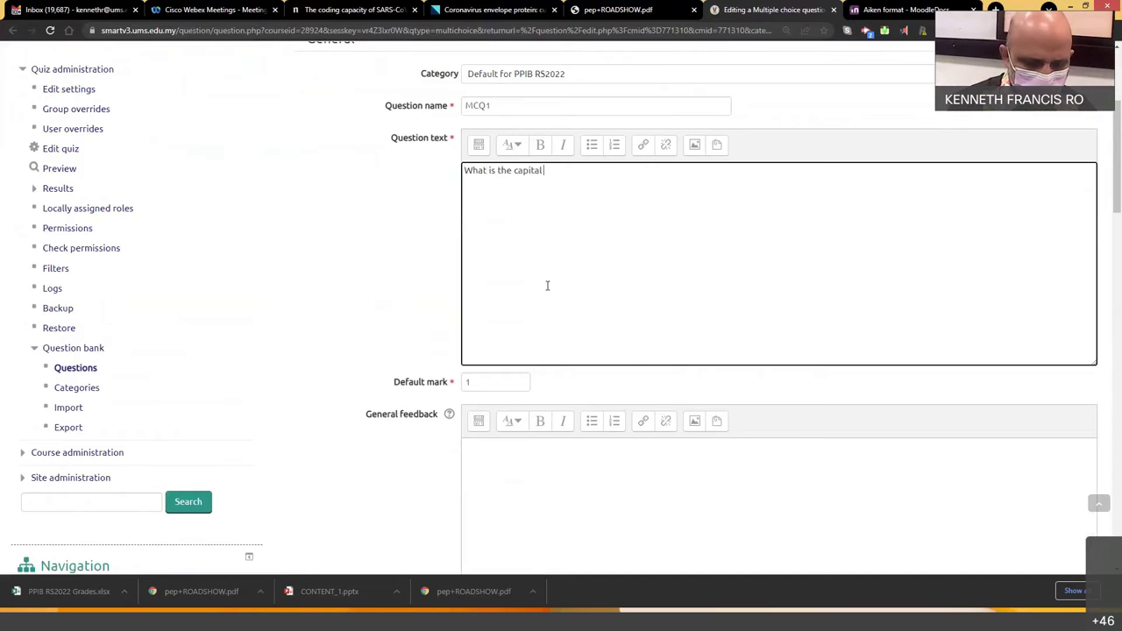
text(city of)
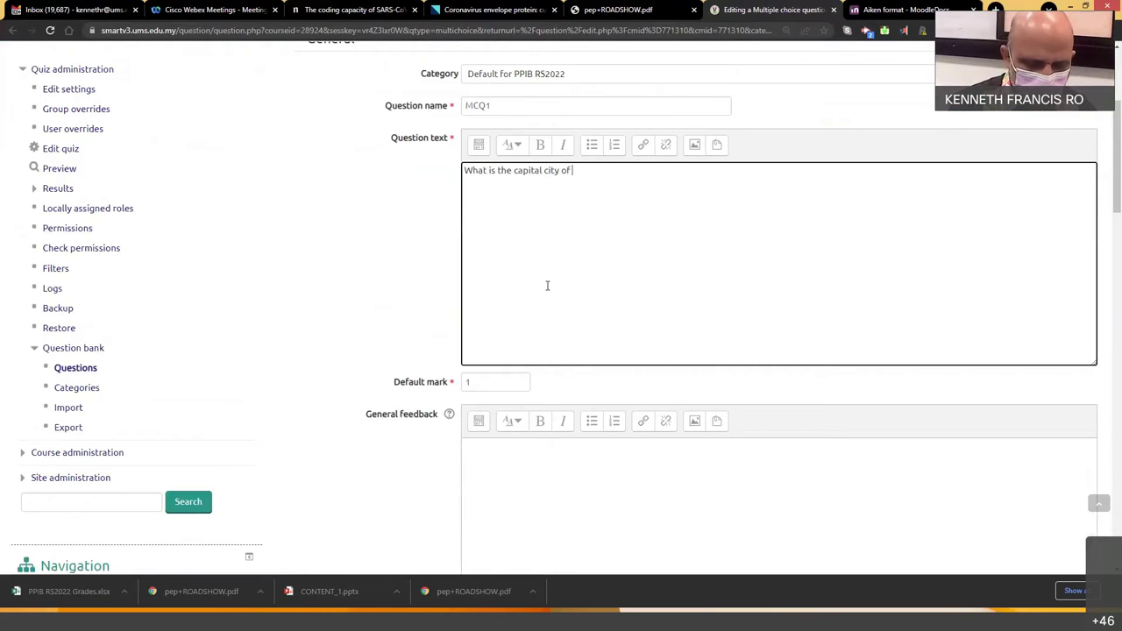
text( United Kingdom?)
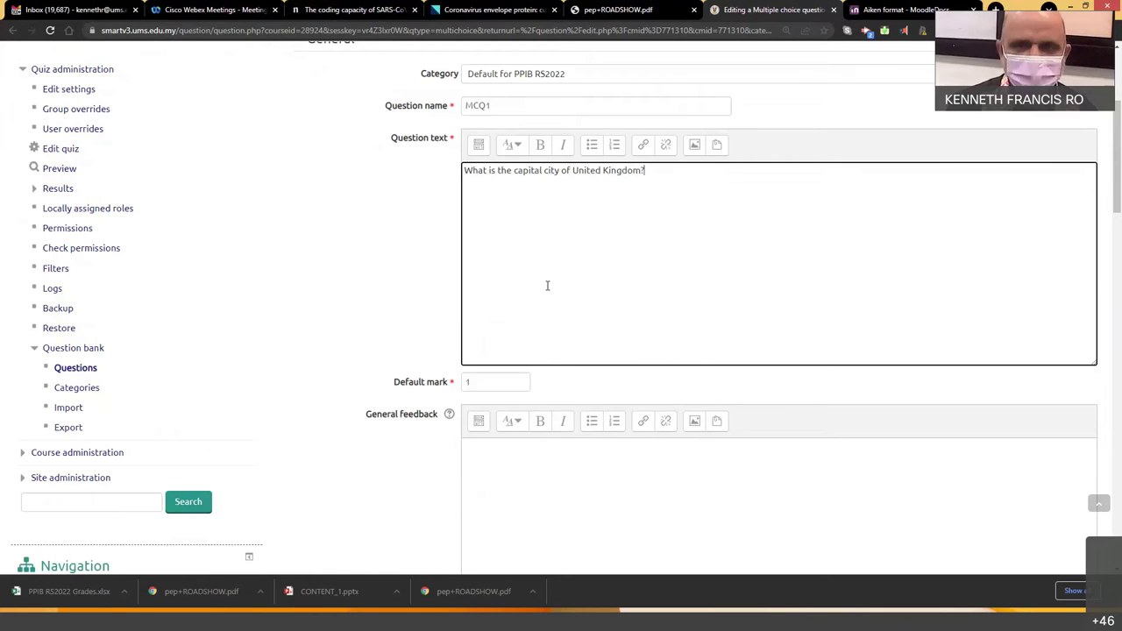
scroll(544, 286, down, 2)
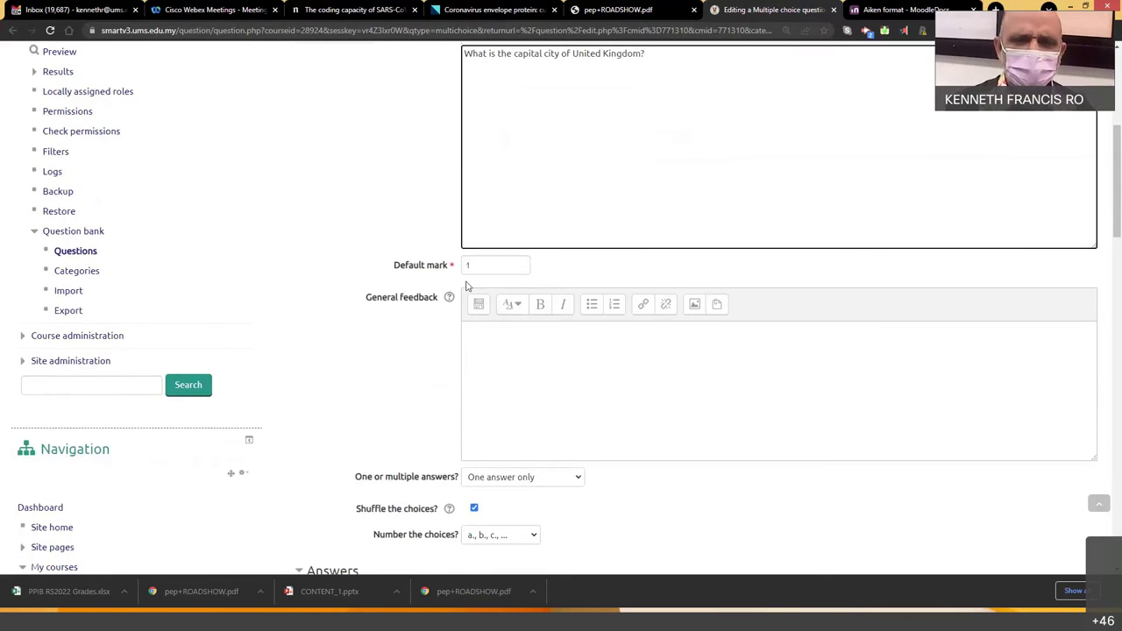
scroll(491, 288, down, 1)
Enter 'Feedback' as general feedback and keep the question to one answer only.
click(502, 287)
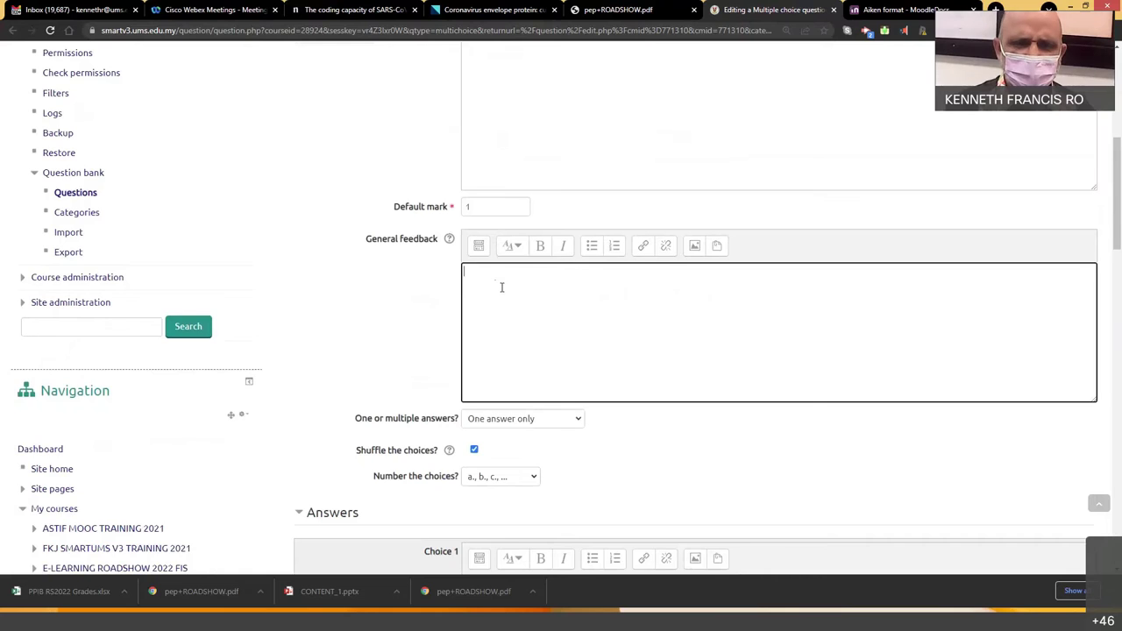
scroll(539, 343, down, 2)
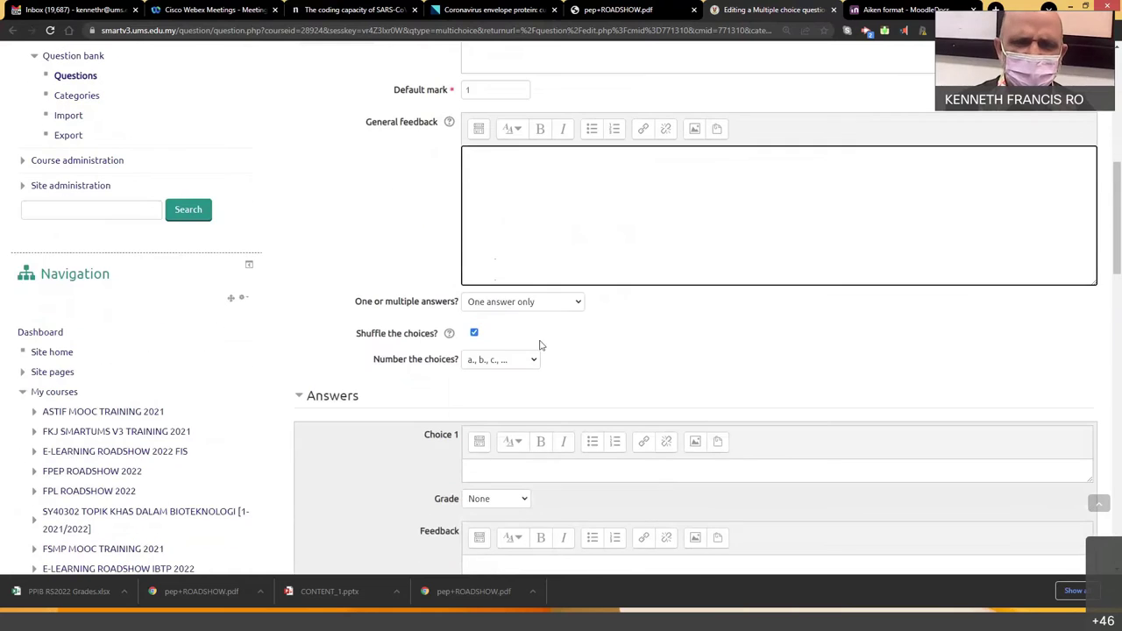
click(511, 303)
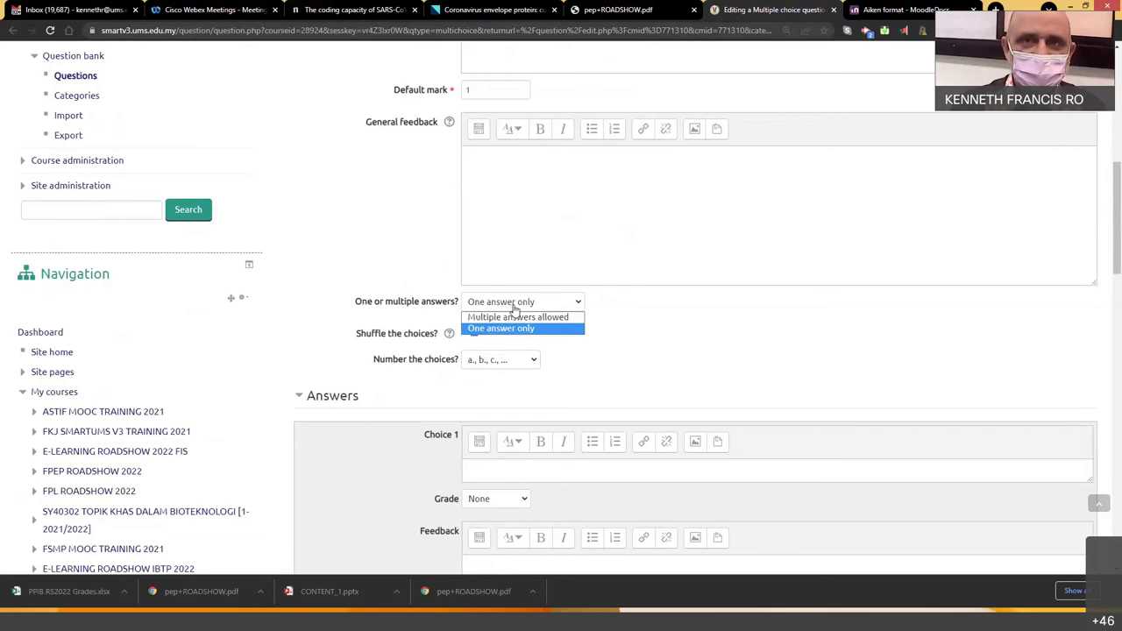
click(561, 242)
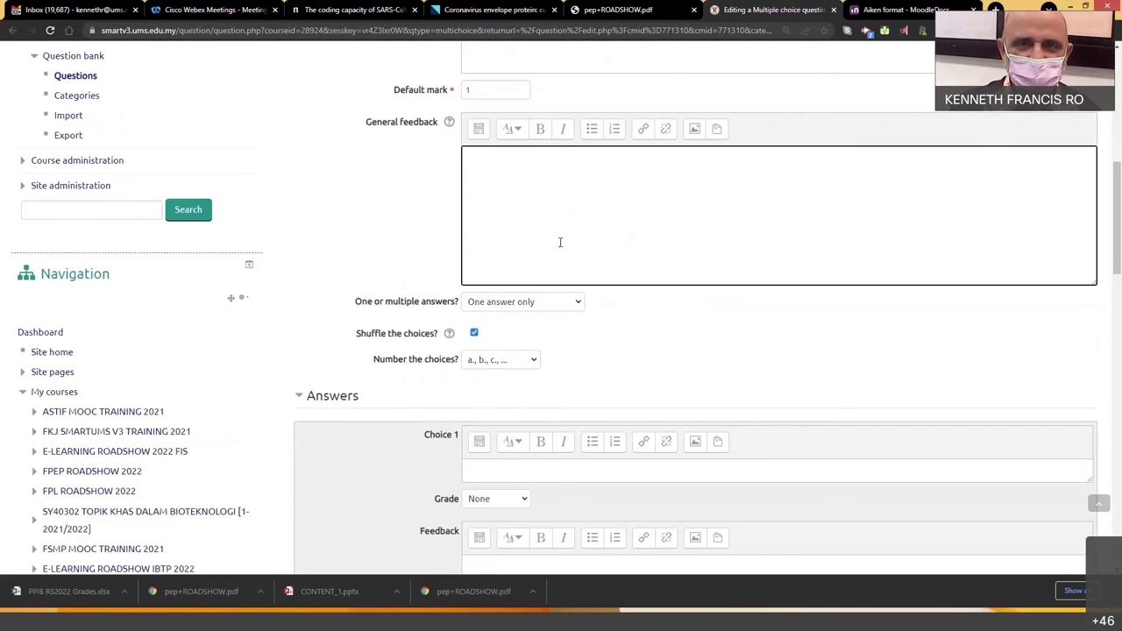
scroll(561, 242, up, 3)
scroll(554, 253, down, 1)
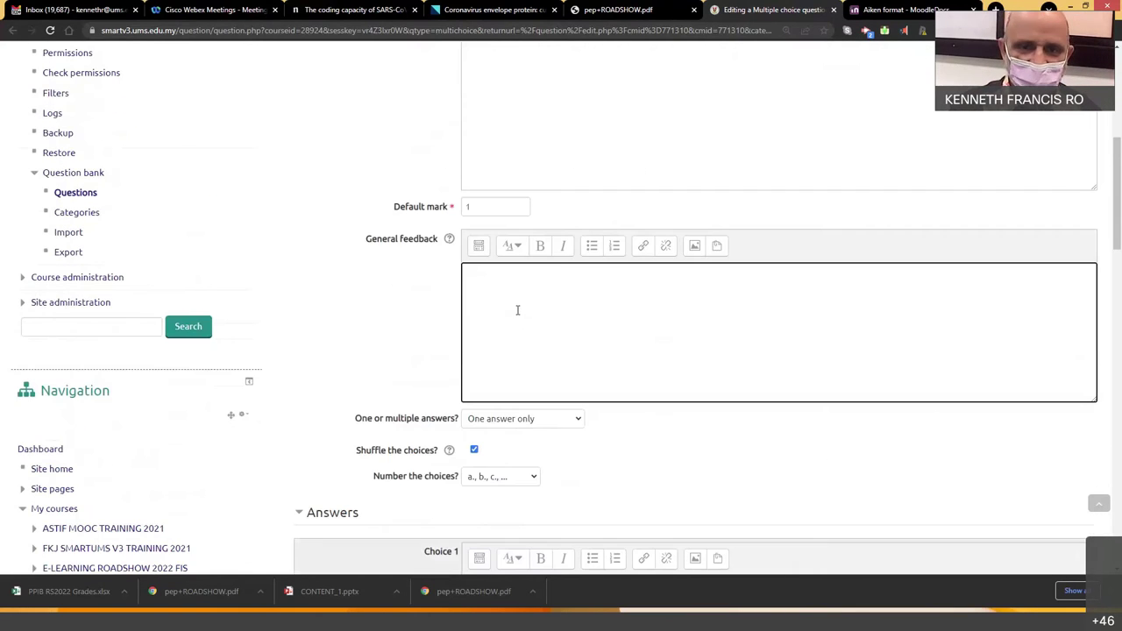
text(Feedback)
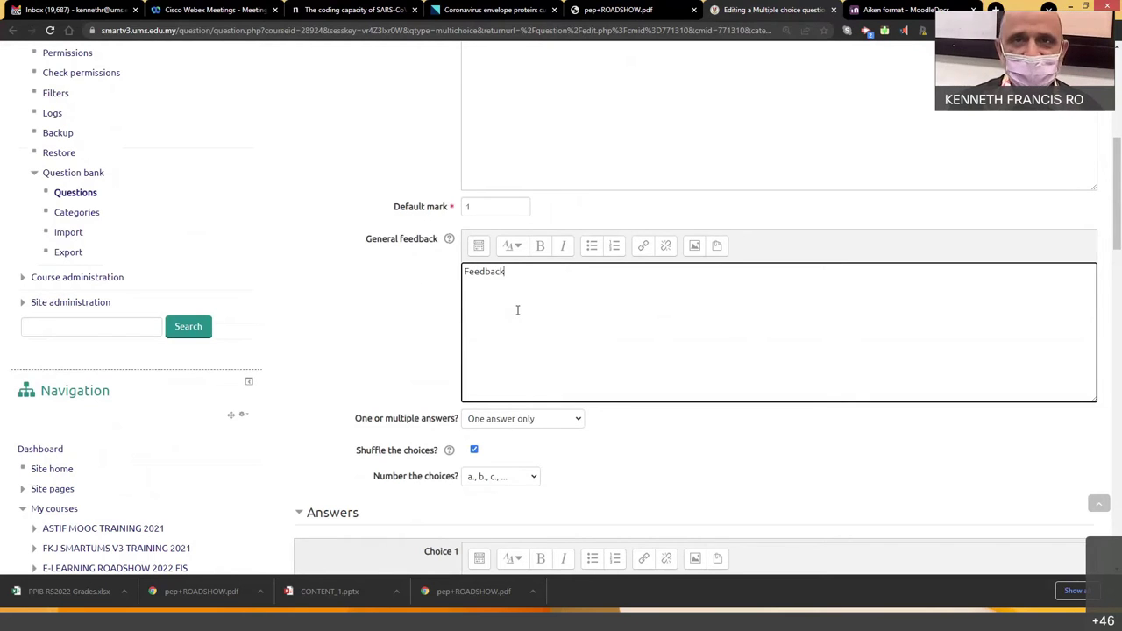
scroll(532, 328, down, 2)
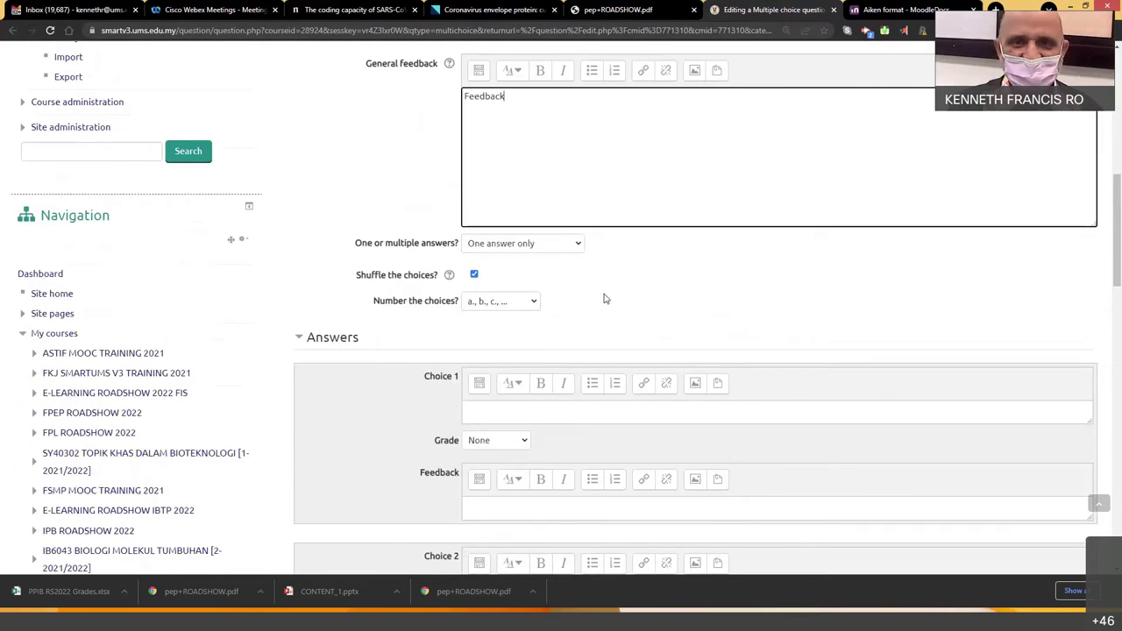
click(517, 245)
click(517, 246)
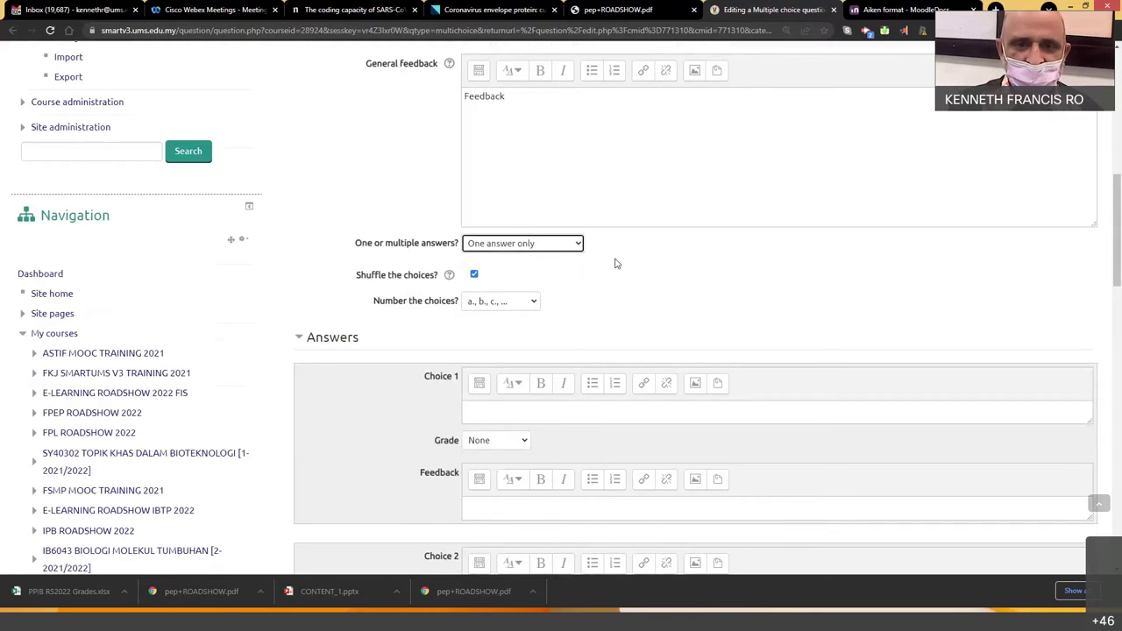
scroll(614, 263, down, 2)
Enter London, Paris and Copenhagen as answer choices 1 to 3.
click(496, 233)
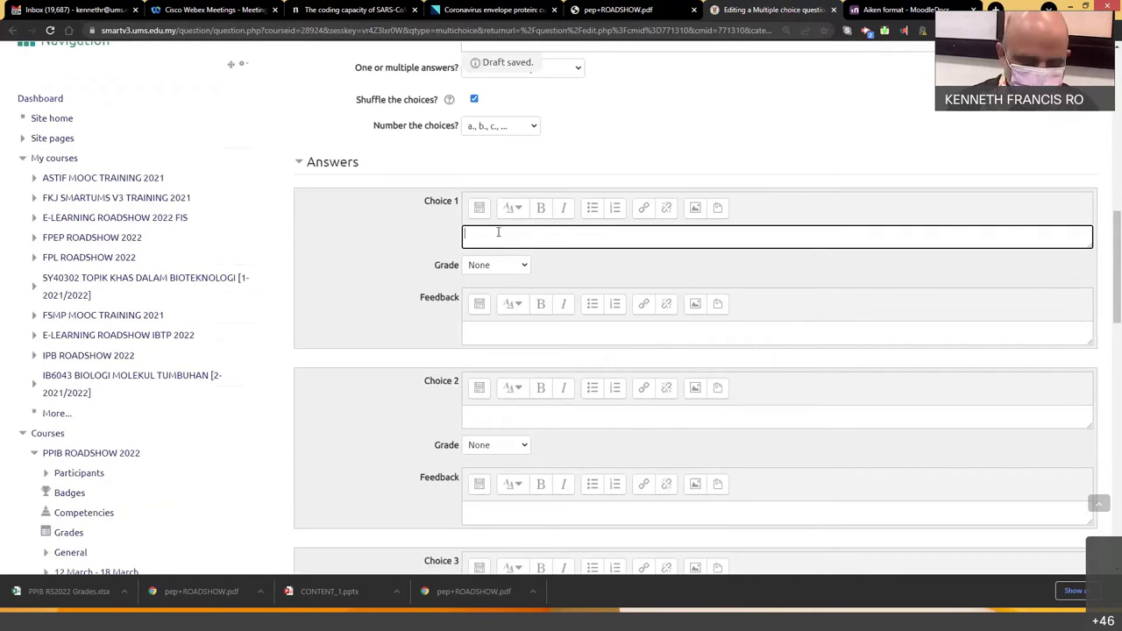
text(London)
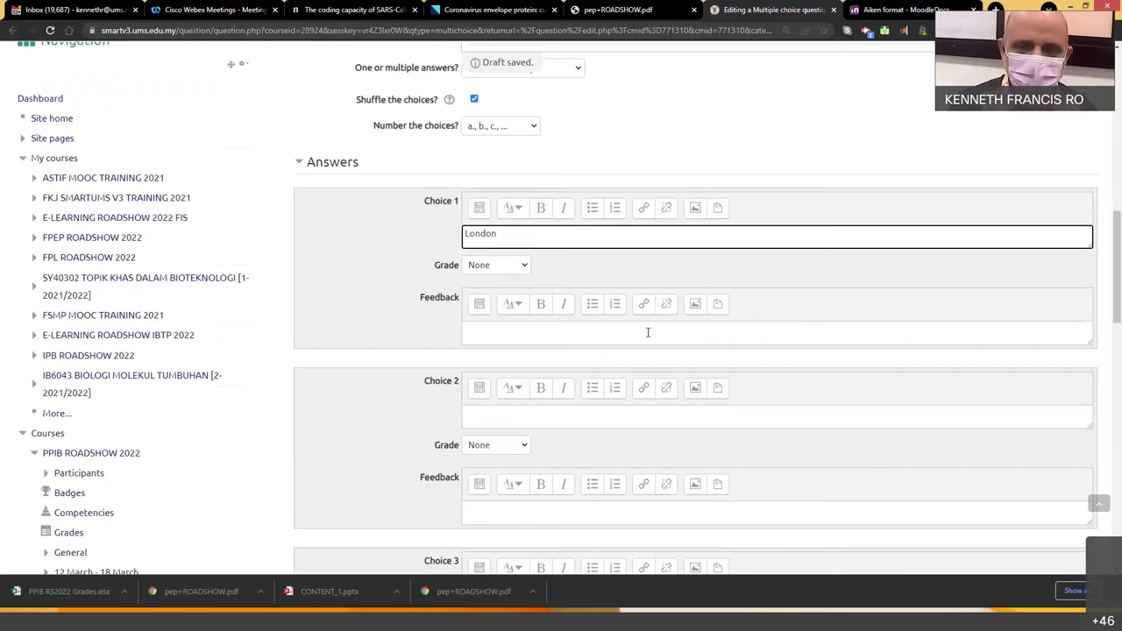
scroll(614, 334, down, 1)
click(526, 299)
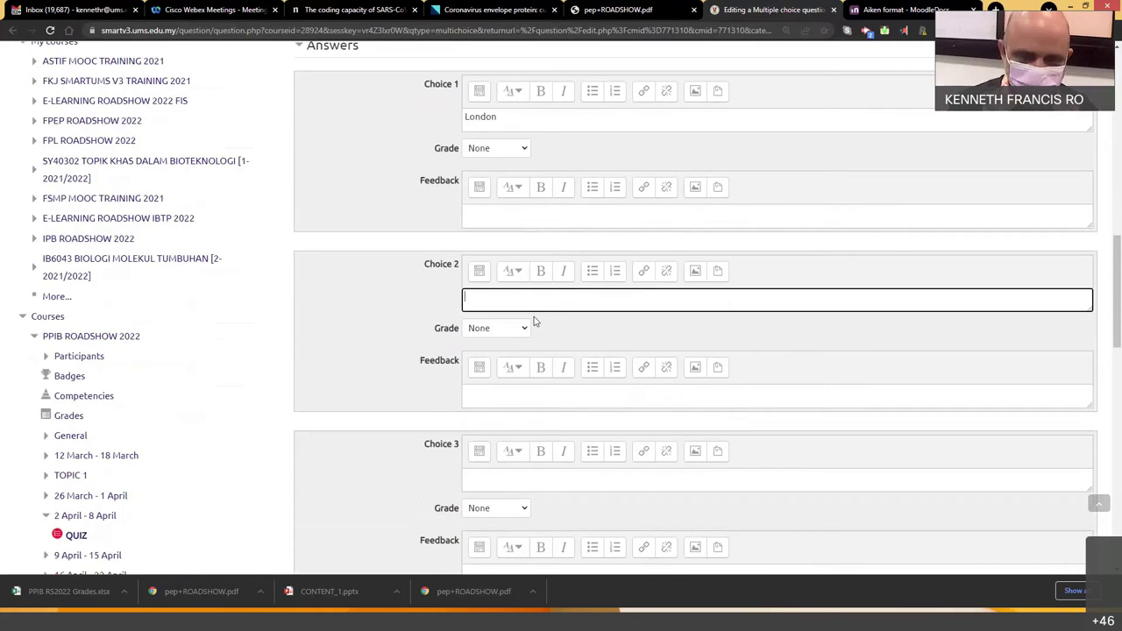
text(Paris)
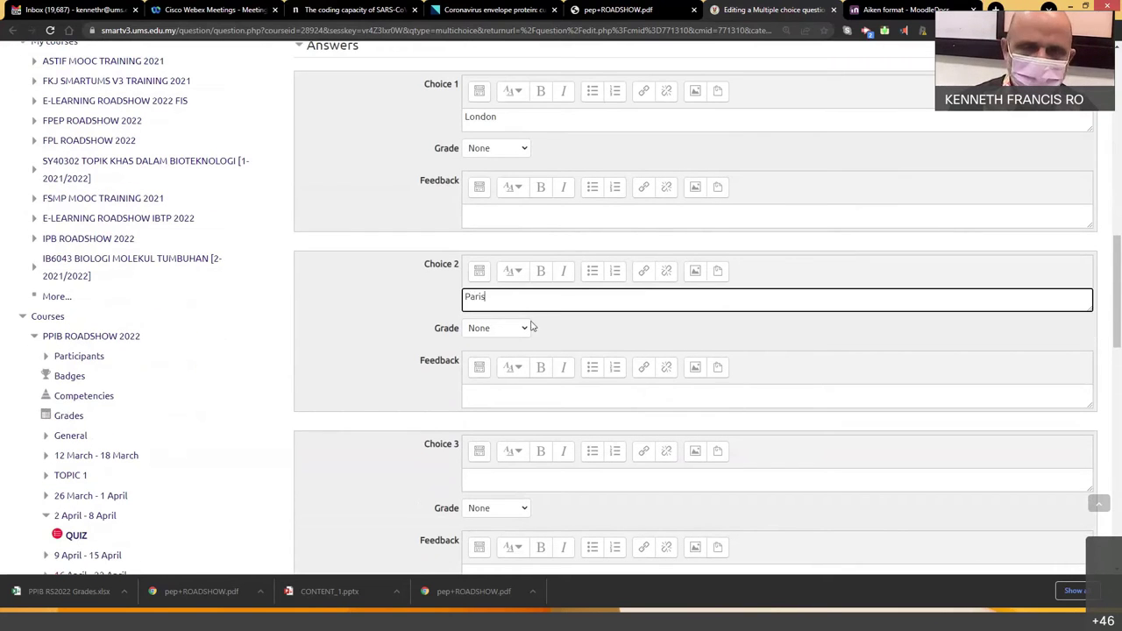
click(490, 392)
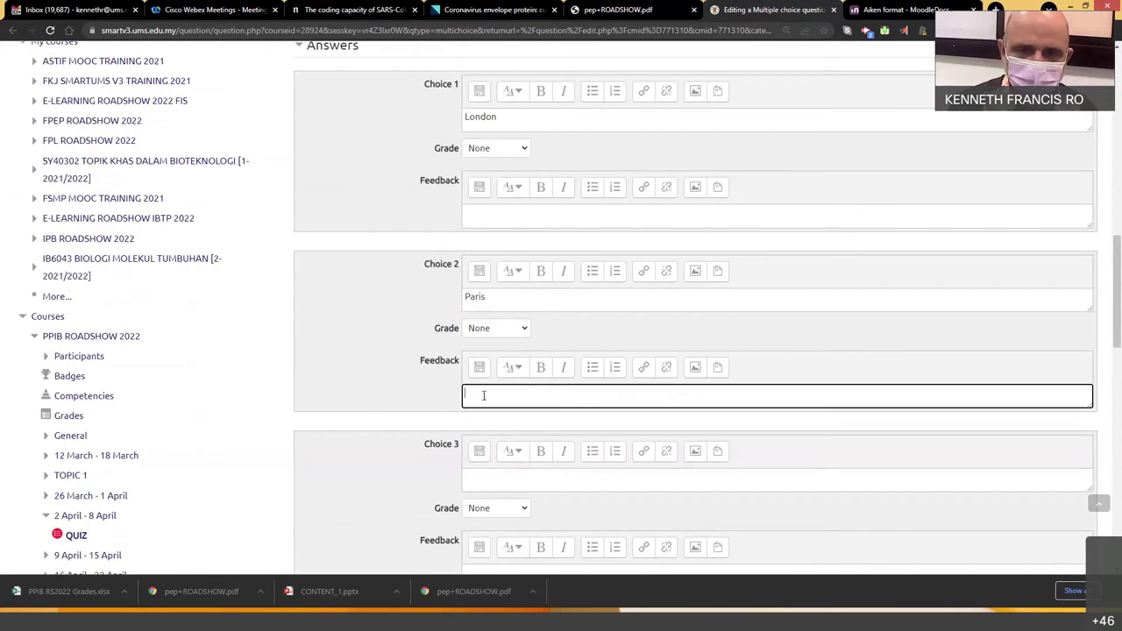
click(497, 484)
text(Copenhagen)
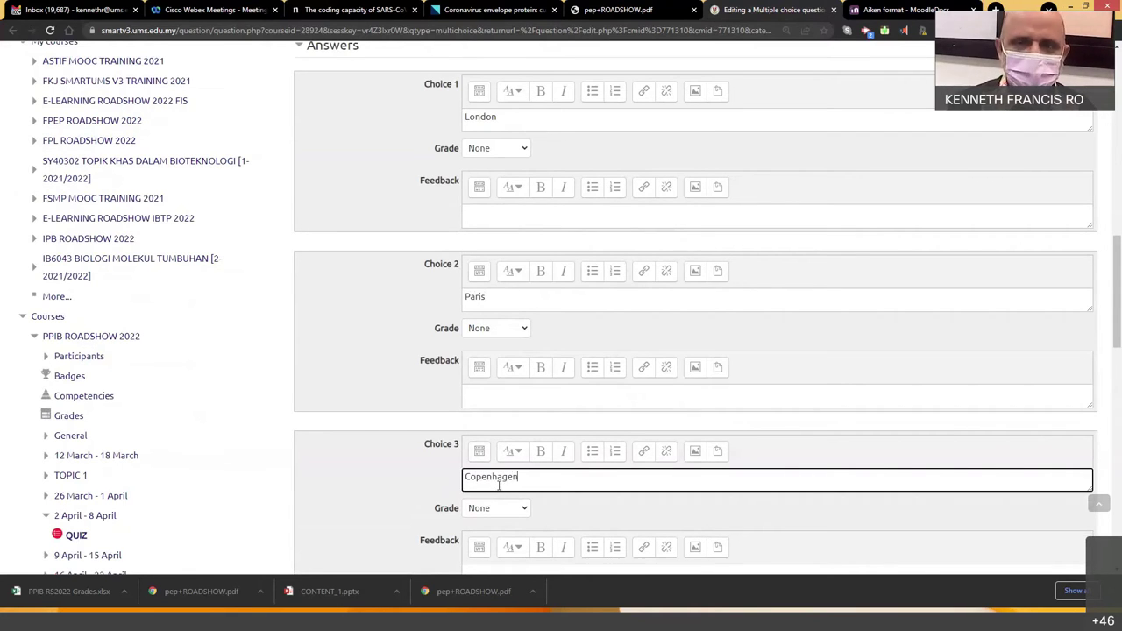
Grade London at 100% as the correct answer.
scroll(520, 291, up, 2)
click(505, 327)
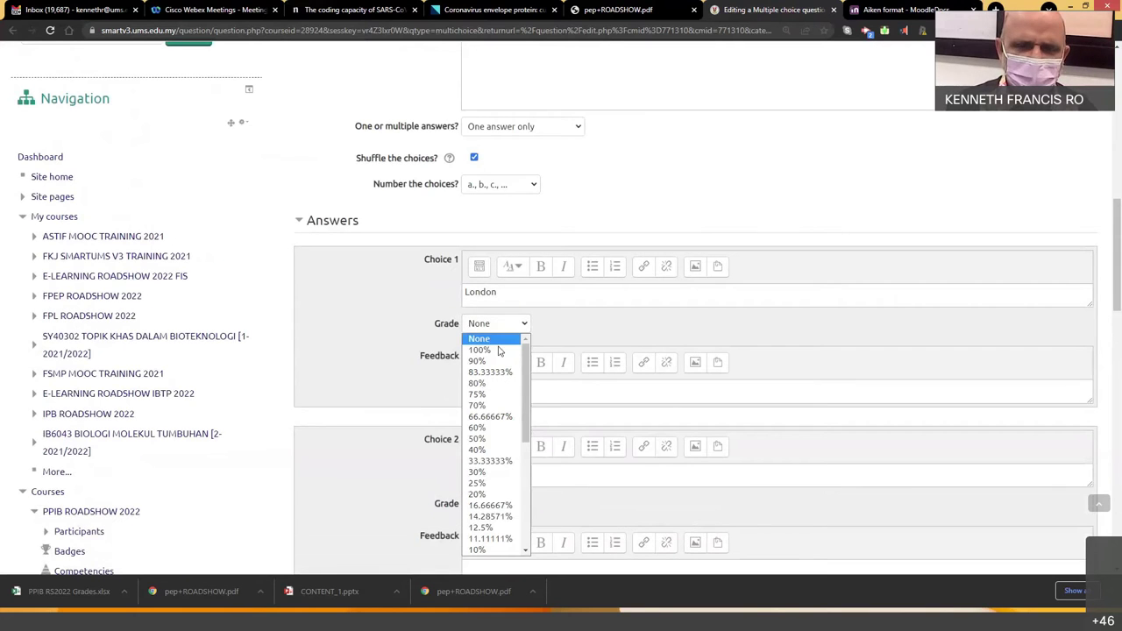
click(501, 351)
scroll(563, 332, down, 2)
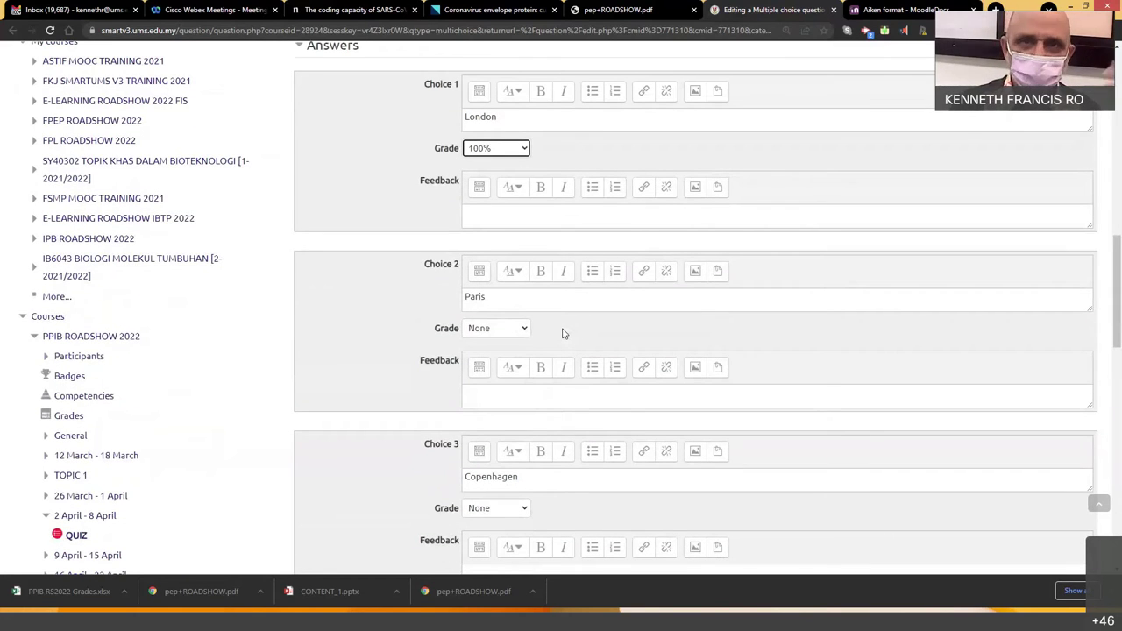
click(513, 333)
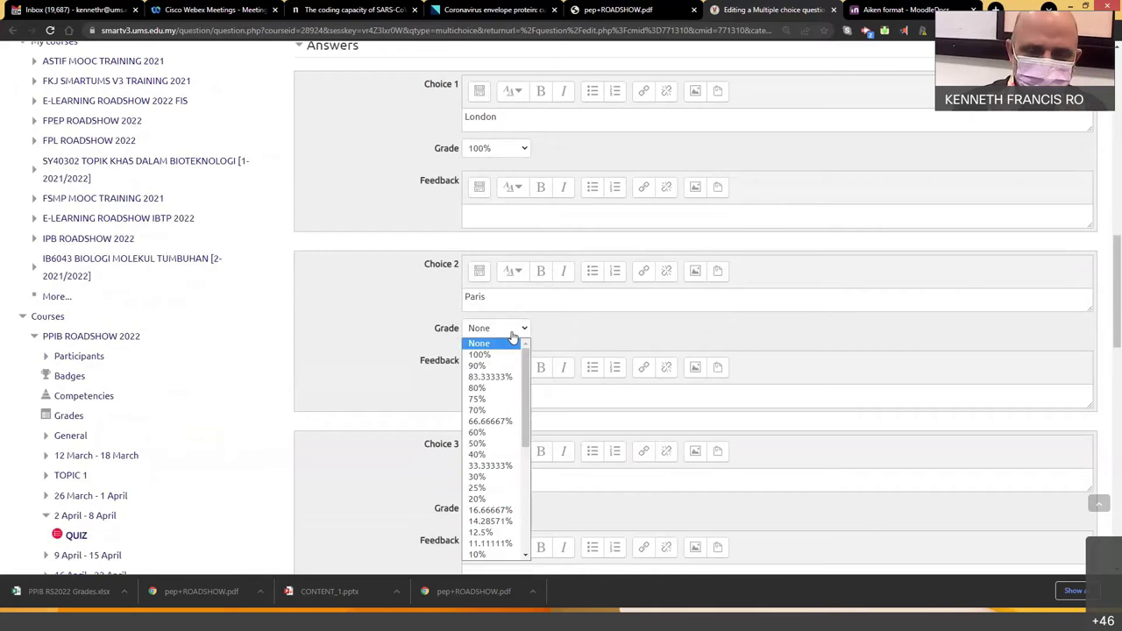
scroll(513, 337, down, 2)
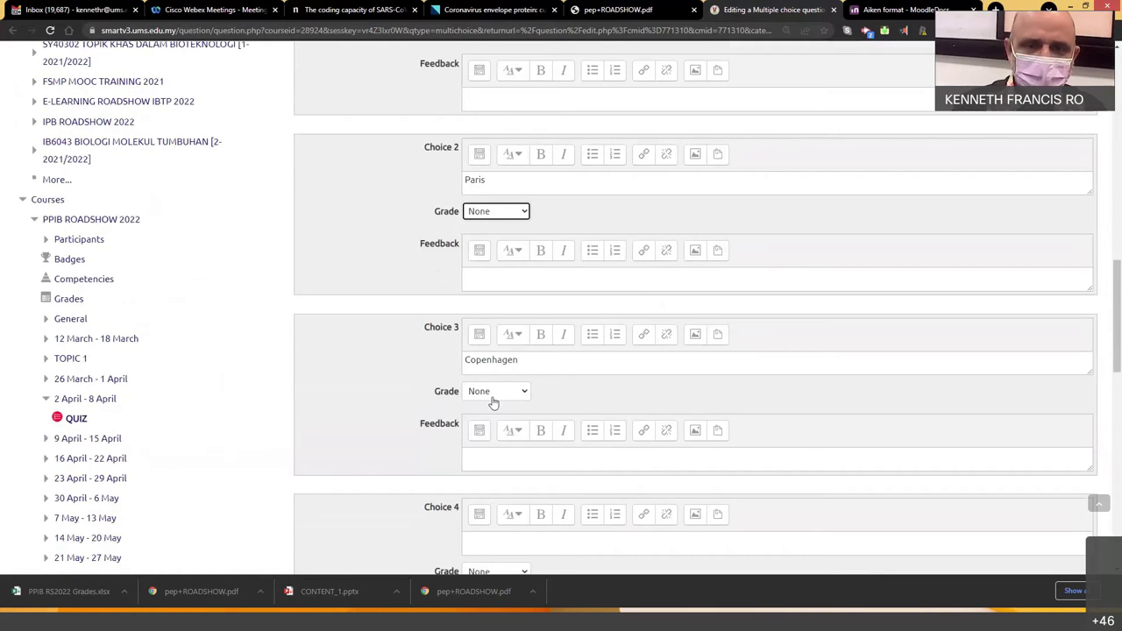
scroll(564, 388, down, 10)
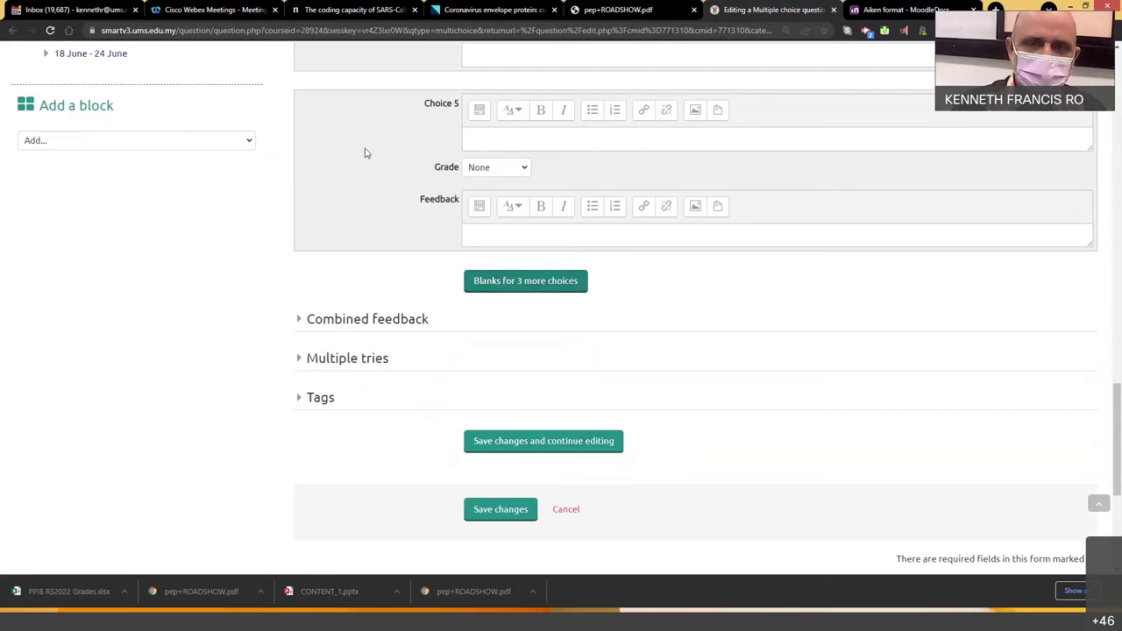
Save the MCQ1 question into the question bank.
click(519, 507)
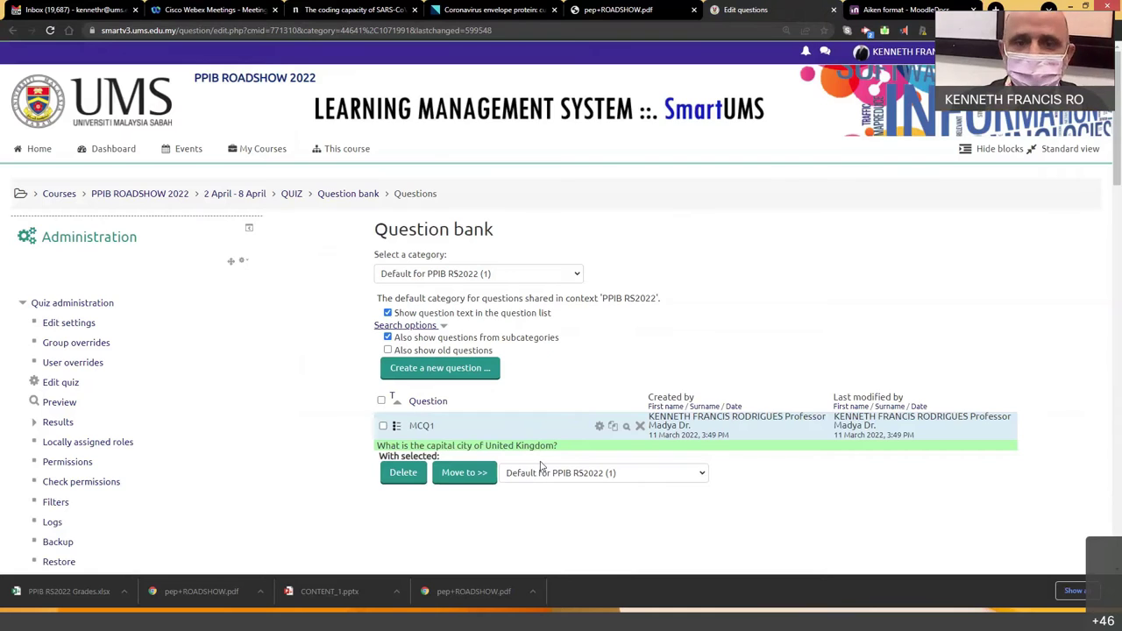
scroll(543, 465, down, 3)
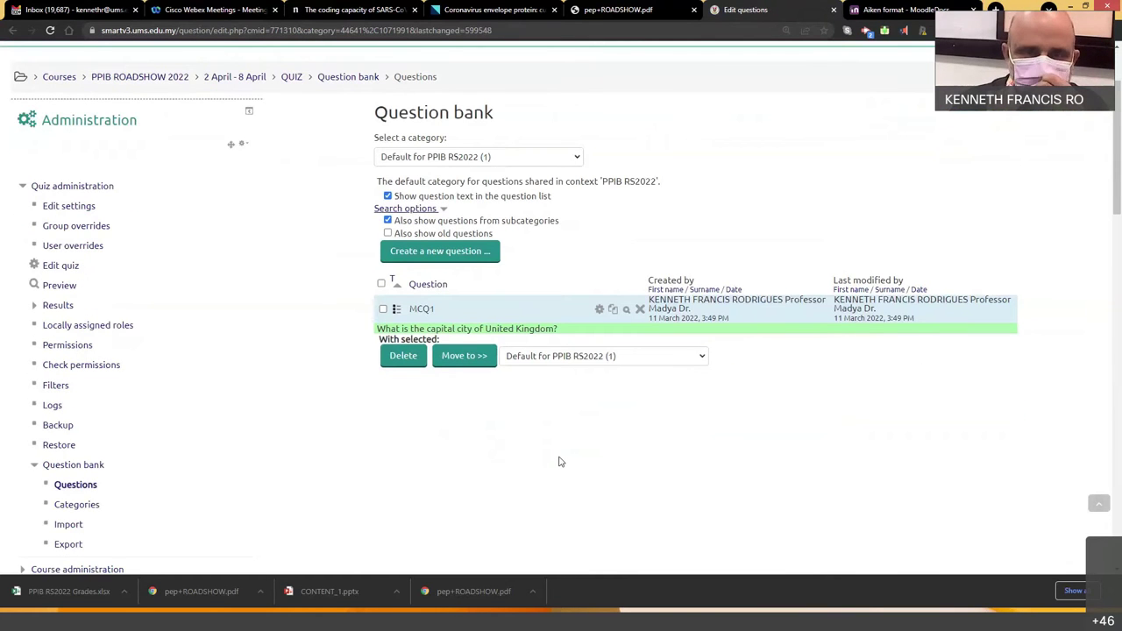
scroll(561, 462, up, 1)
scroll(561, 463, down, 3)
scroll(421, 241, up, 3)
Start a new True/False question in the question bank.
click(440, 253)
click(129, 179)
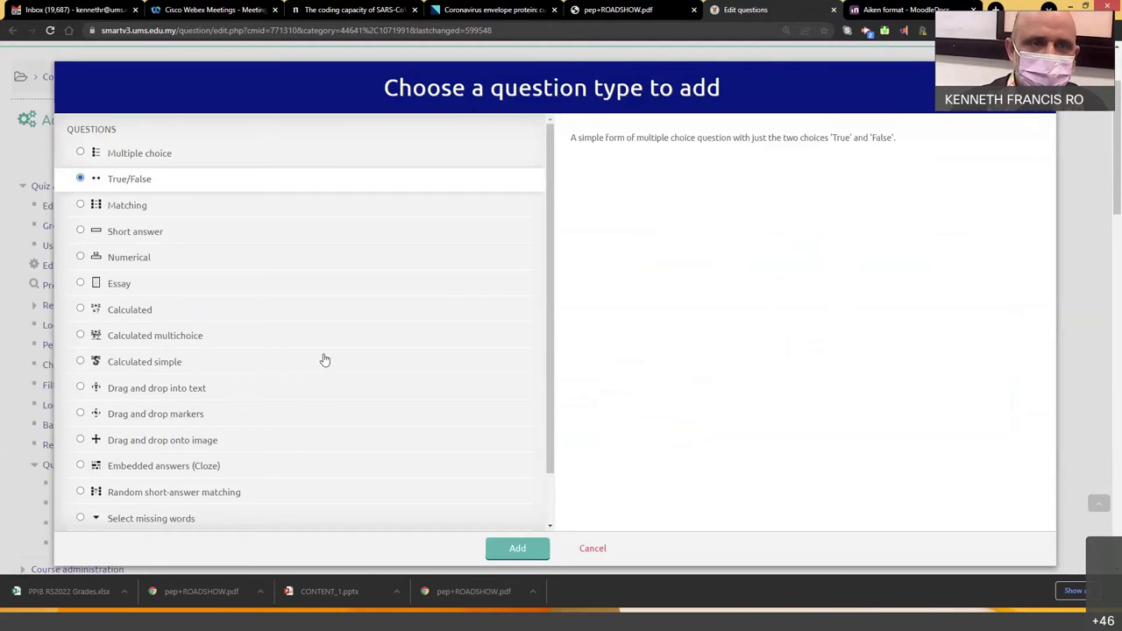
click(519, 548)
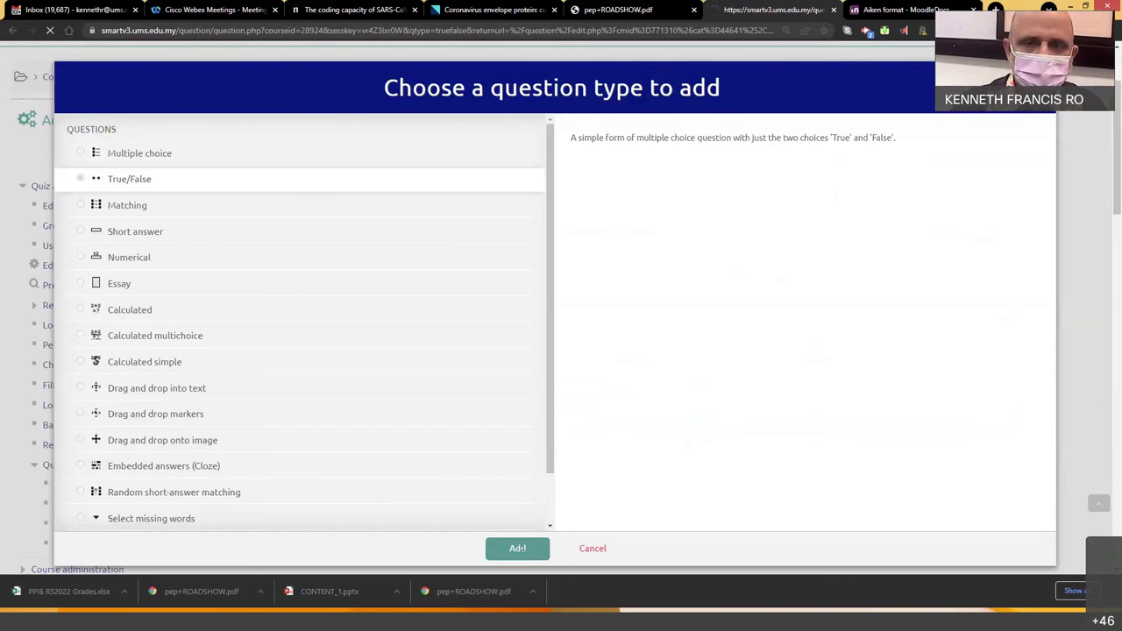
click(479, 338)
Name it TRUEFALSE1 with text 'The average boiling point of water at sea level is 90C'.
text(TRUEFALSE1)
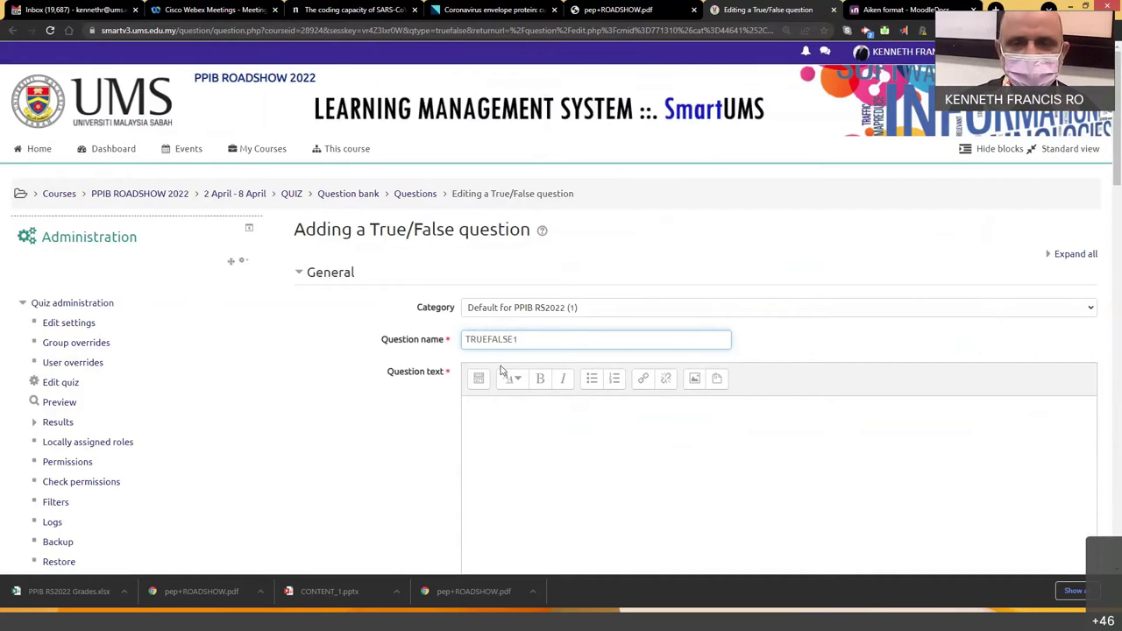
scroll(523, 424, down, 2)
click(496, 263)
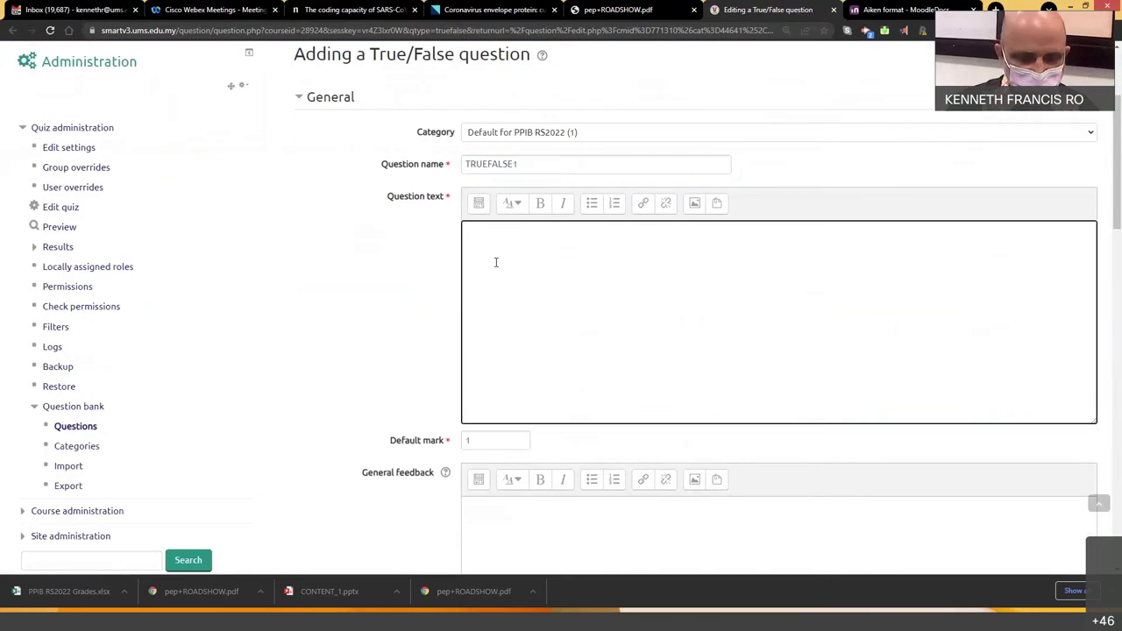
text(What is)
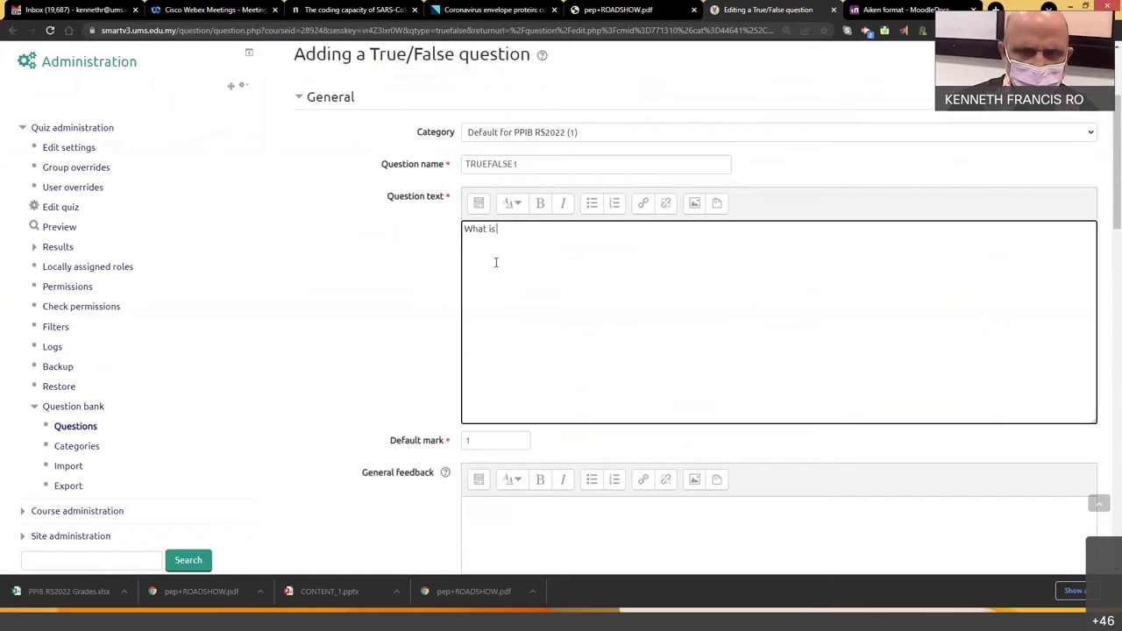
text( the average b)
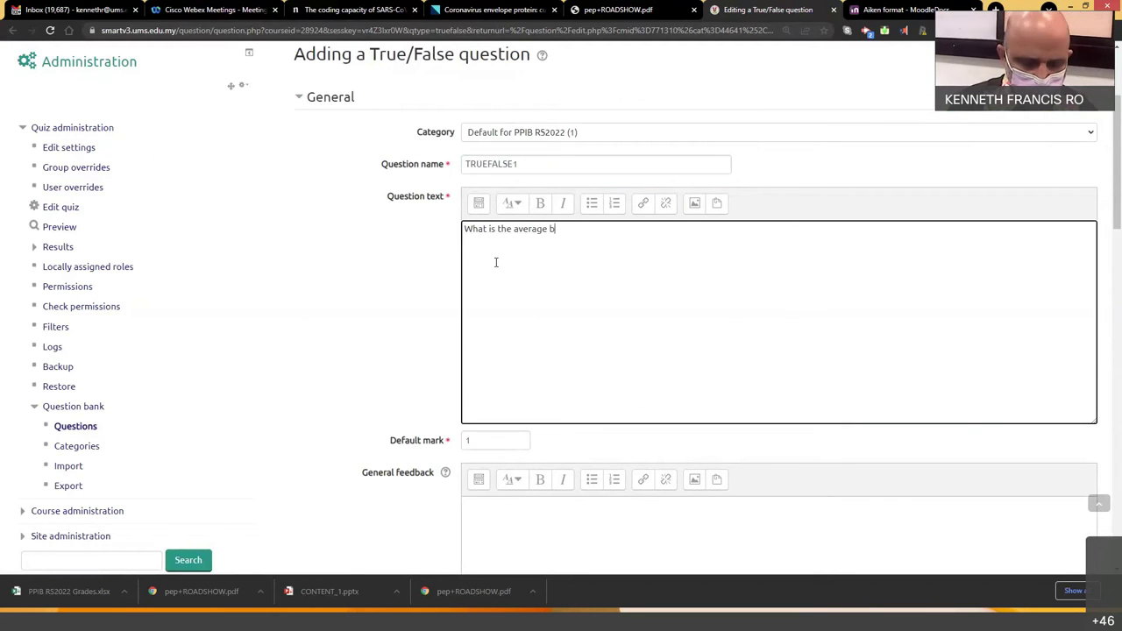
text(oiling o)
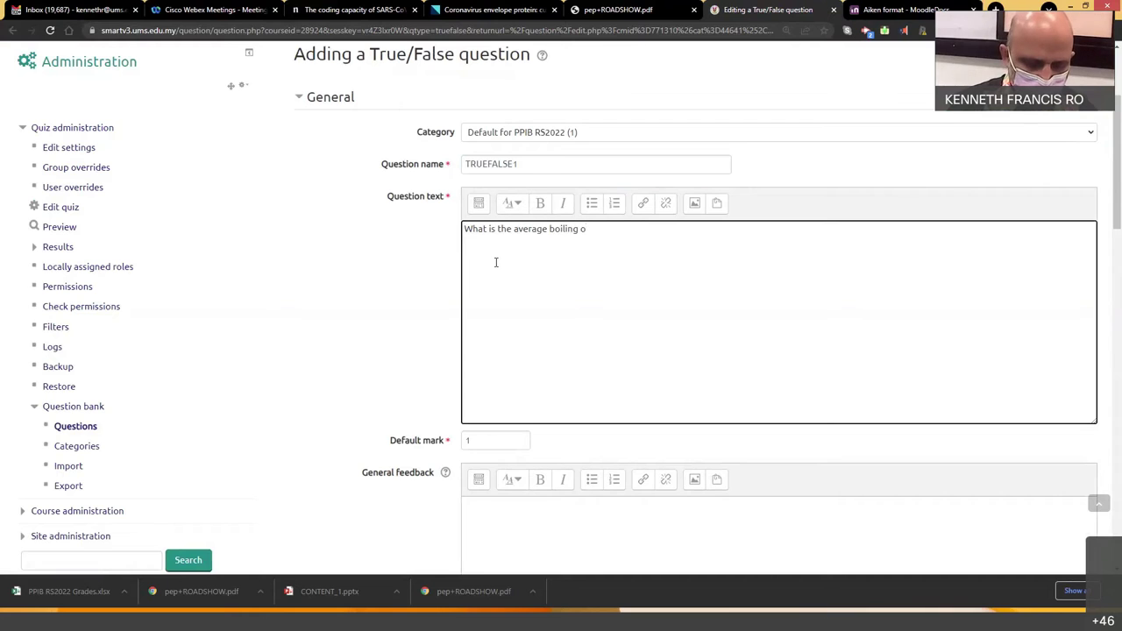
key(BackSpace)
text(poi)
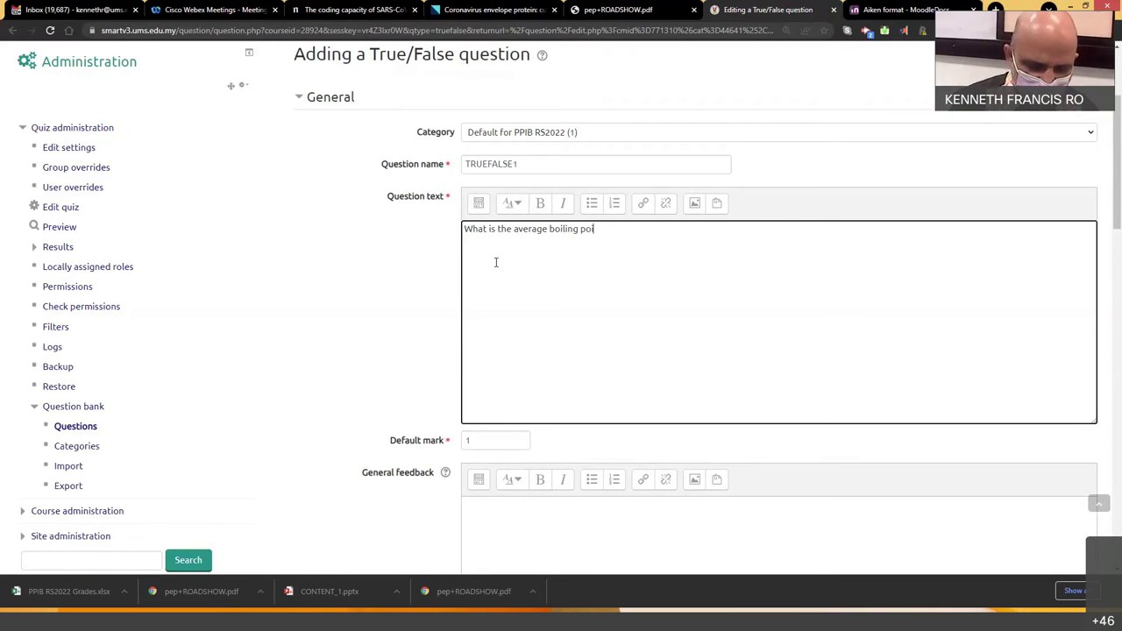
text(nt of ware)
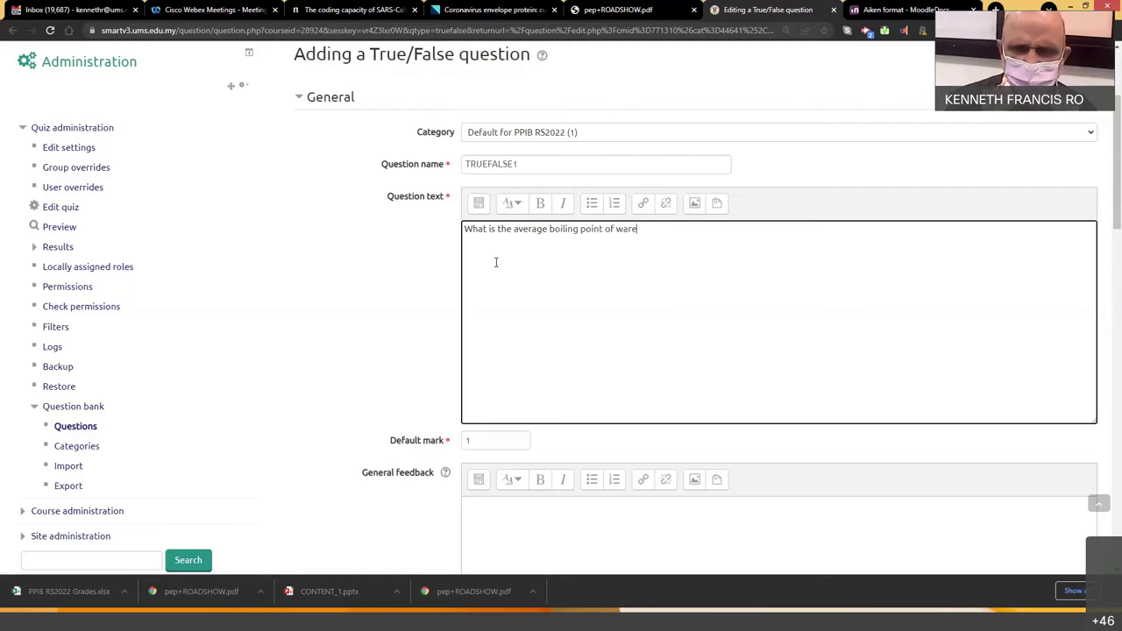
key(BackSpace)
key(BackSpace)
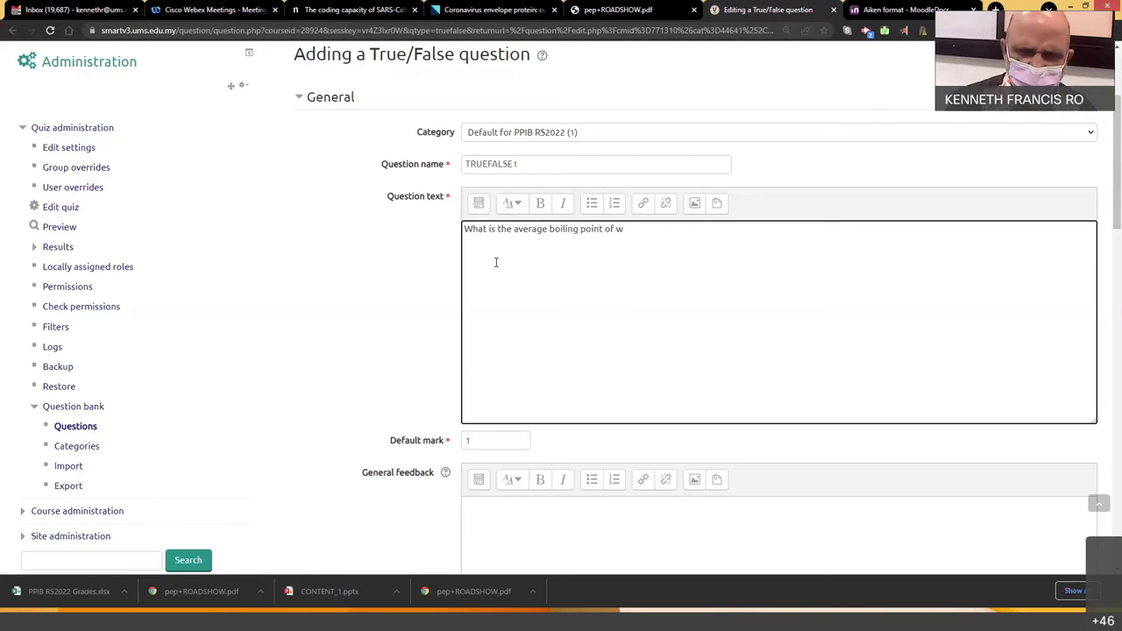
text(t)
key(BackSpace)
key(BackSpace)
key(BackSpace)
key(BackSpace)
key(BackSpace)
key(BackSpace)
key(BackSpace)
key(BackSpace)
key(BackSpace)
key(BackSpace)
key(BackSpace)
key(BackSpace)
key(BackSpace)
key(BackSpace)
key(BackSpace)
key(BackSpace)
key(BackSpace)
key(BackSpace)
key(BackSpace)
key(BackSpace)
text(The average boiling point of water at sea level is 90C)
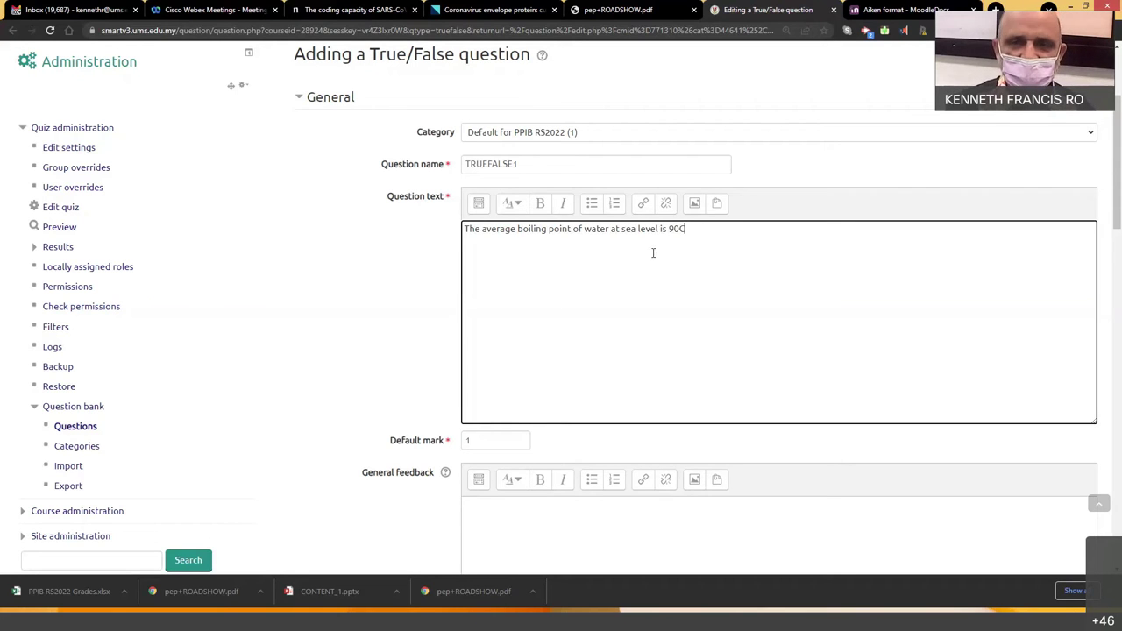
scroll(691, 231, down, 3)
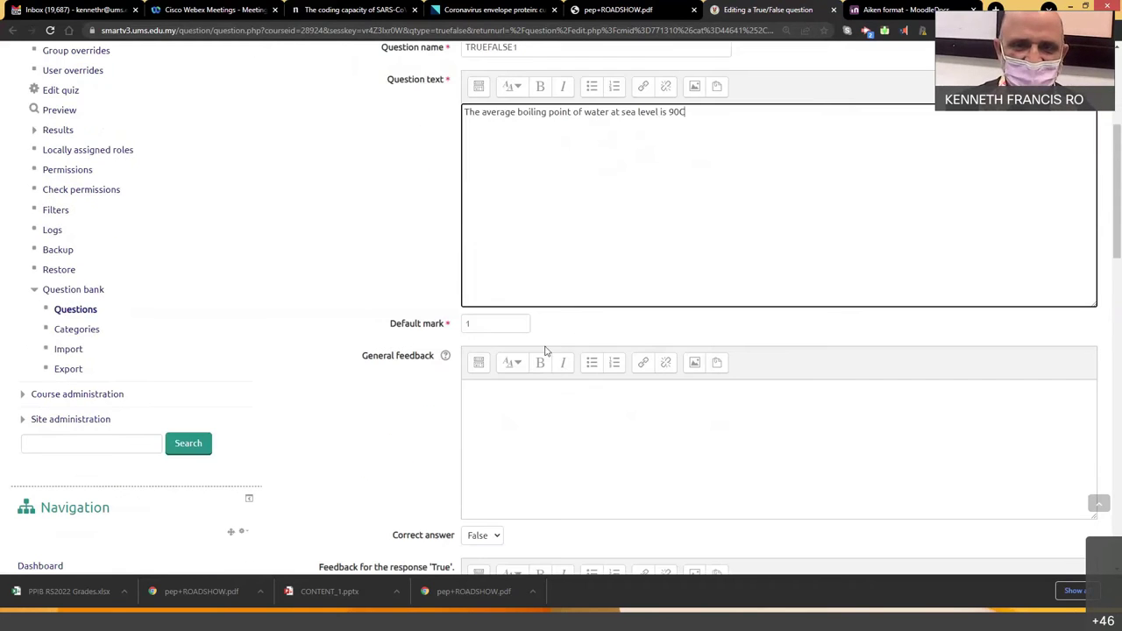
Set the general feedback to 'Yes you are correct'.
scroll(519, 355, down, 2)
click(515, 233)
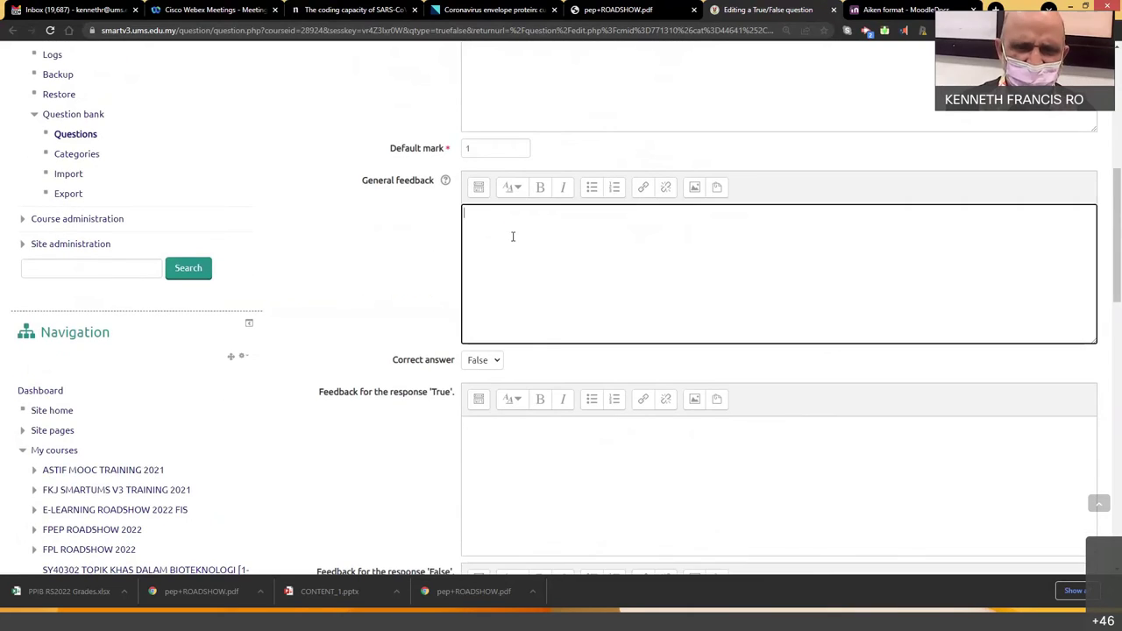
text(Default)
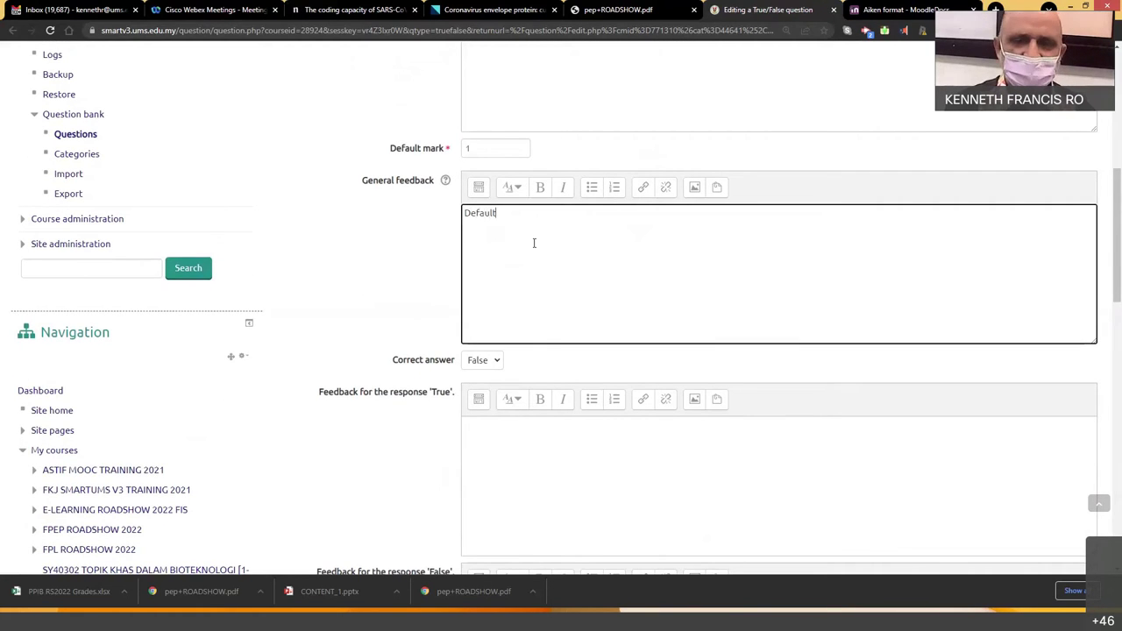
click(473, 362)
click(473, 361)
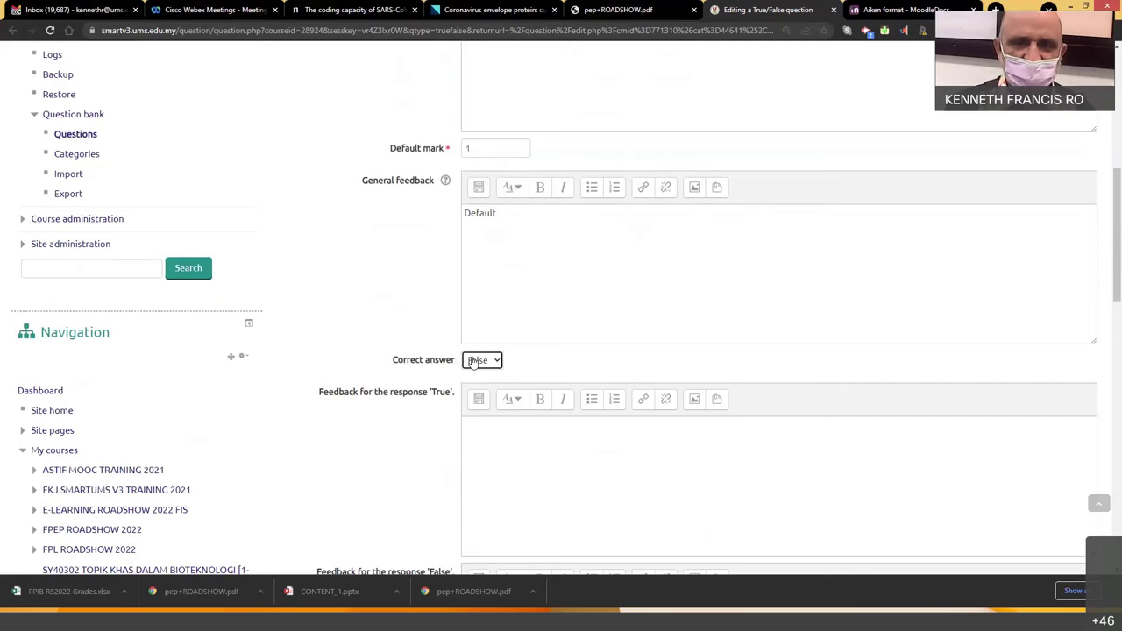
click(523, 246)
drag(505, 213, 463, 203)
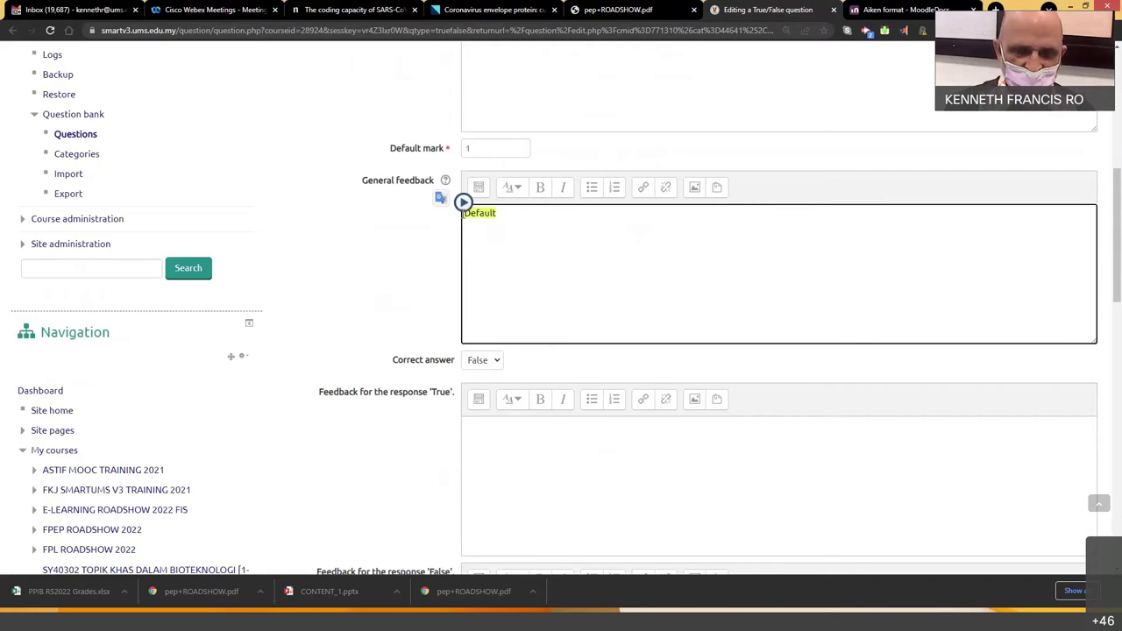
text(Yes you)
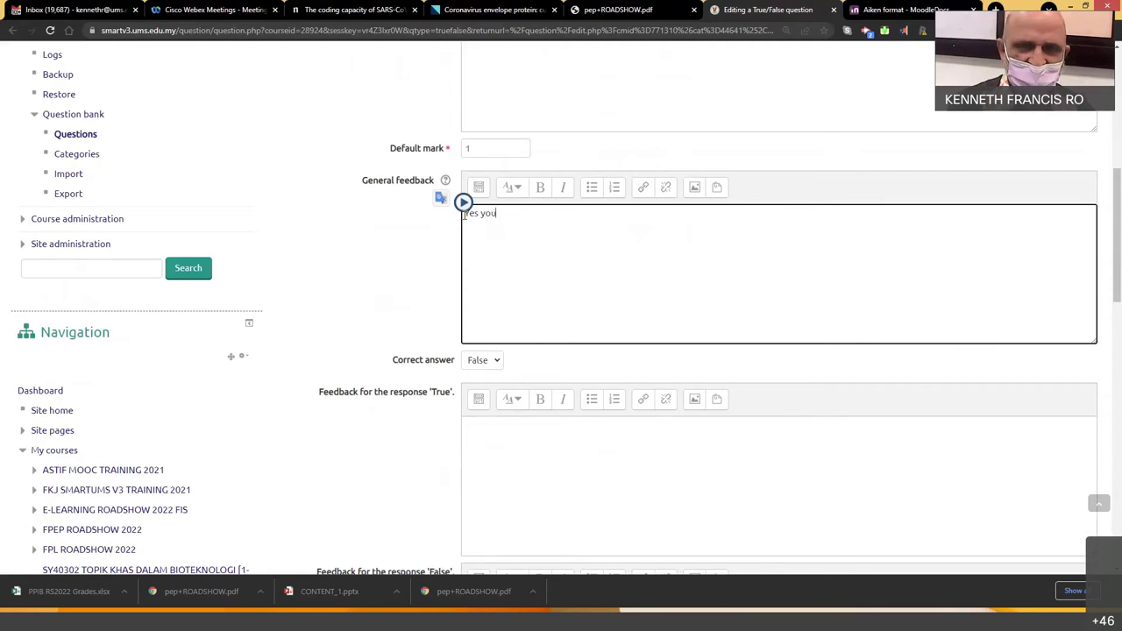
text( are cio)
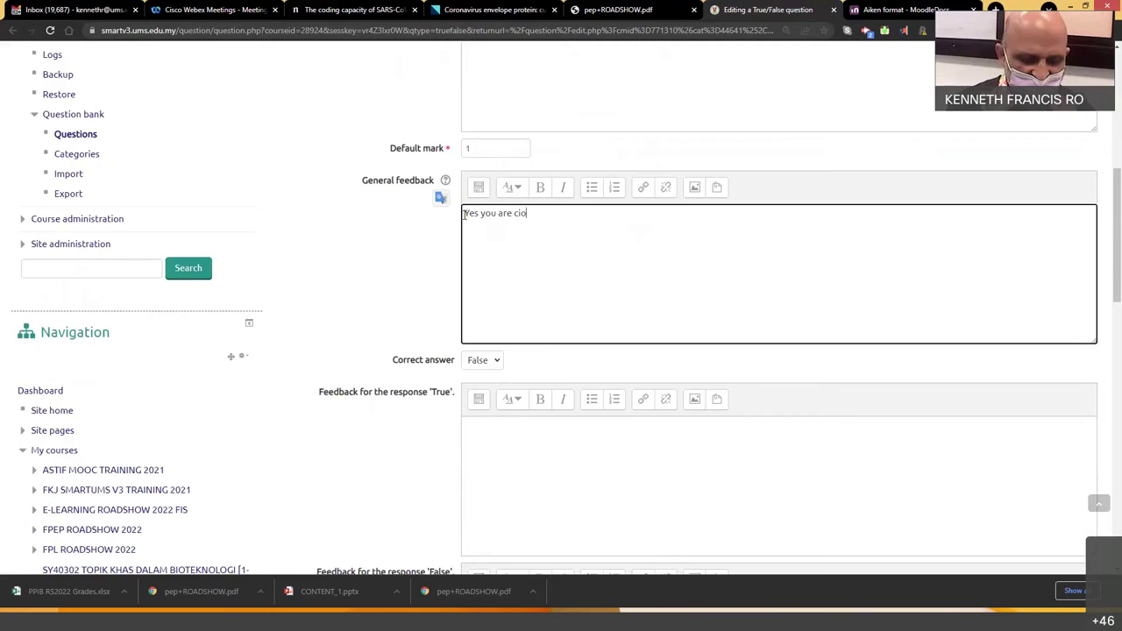
text(rrect)
key(BackSpace)
key(BackSpace)
key(BackSpace)
key(BackSpace)
key(BackSpace)
key(BackSpace)
text(or)
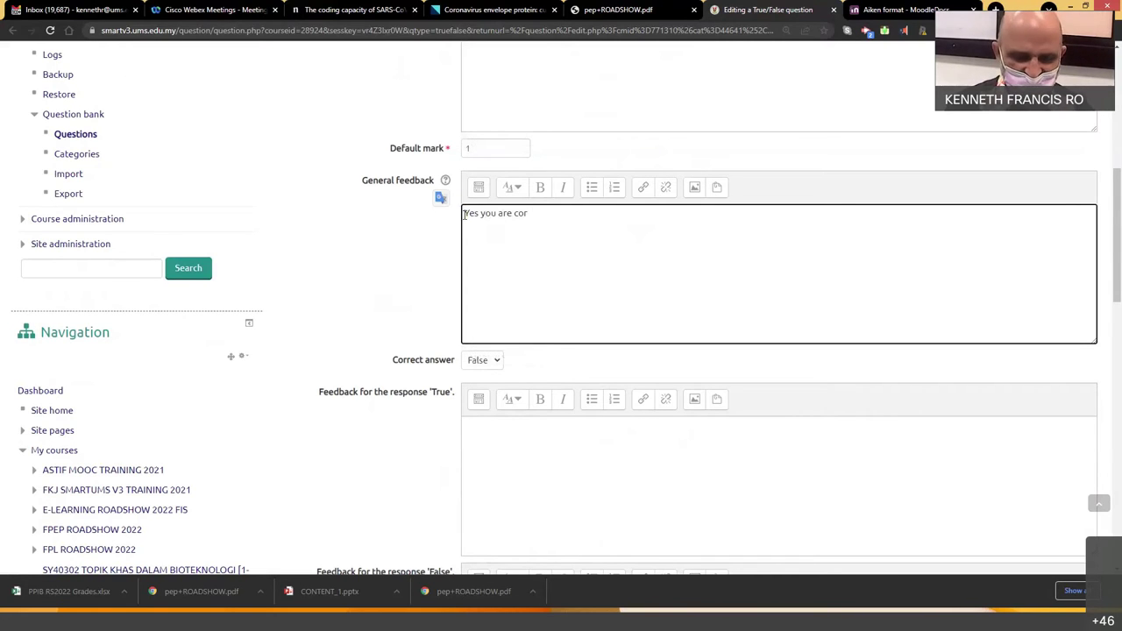
text(reect)
Enter 'Read' as the feedback for the True response.
scroll(486, 233, down, 1)
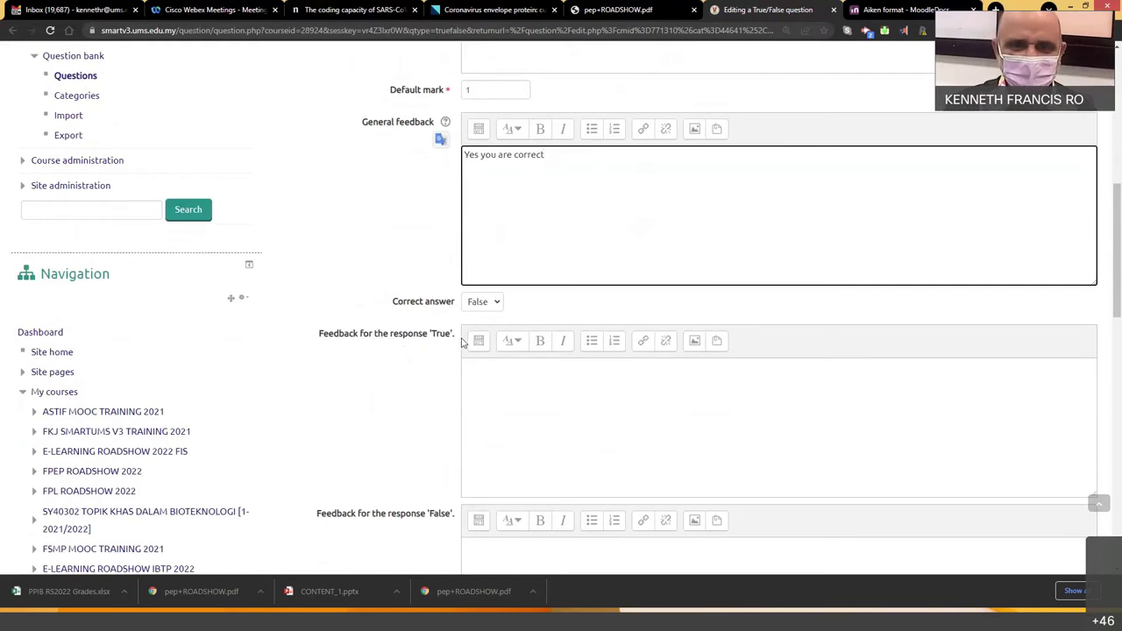
scroll(529, 416, down, 3)
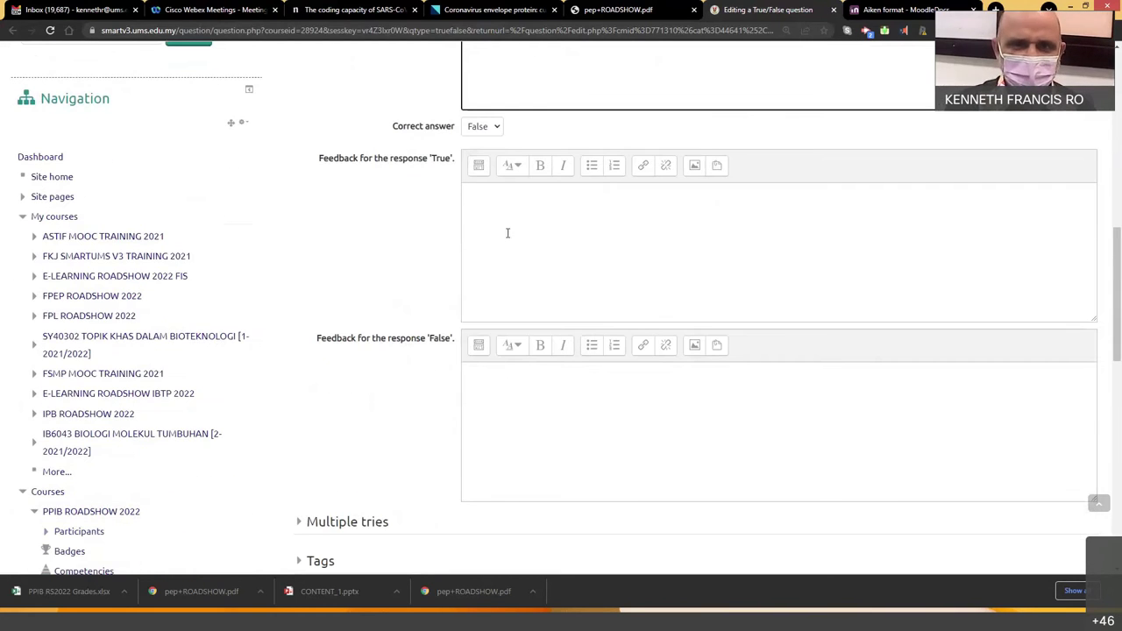
click(497, 212)
text(Read)
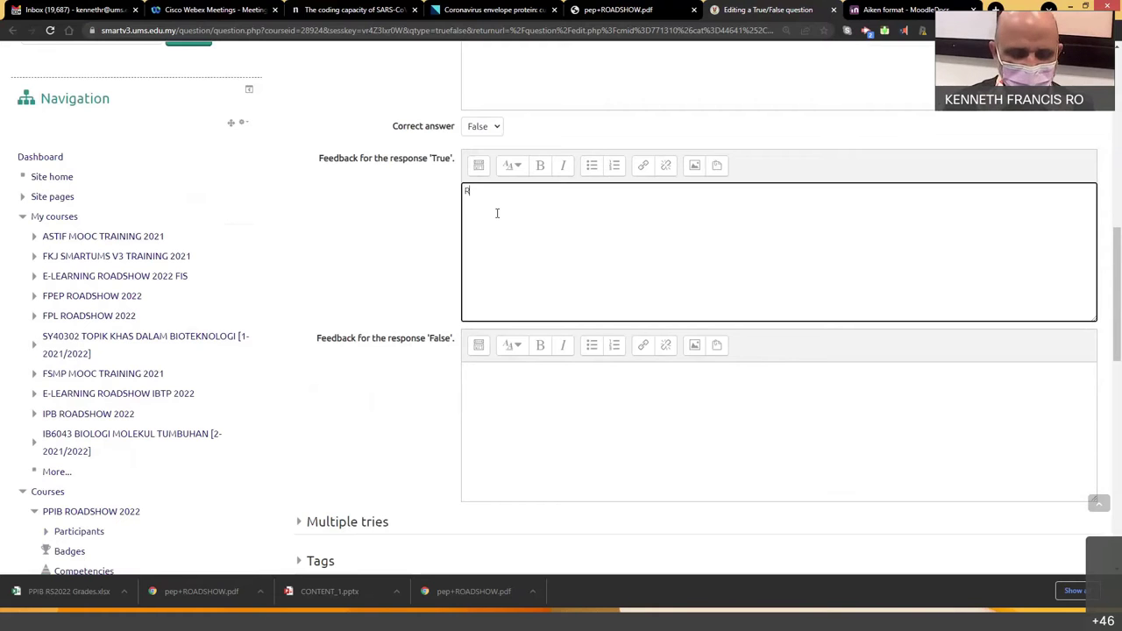
scroll(507, 237, down, 2)
scroll(535, 240, down, 2)
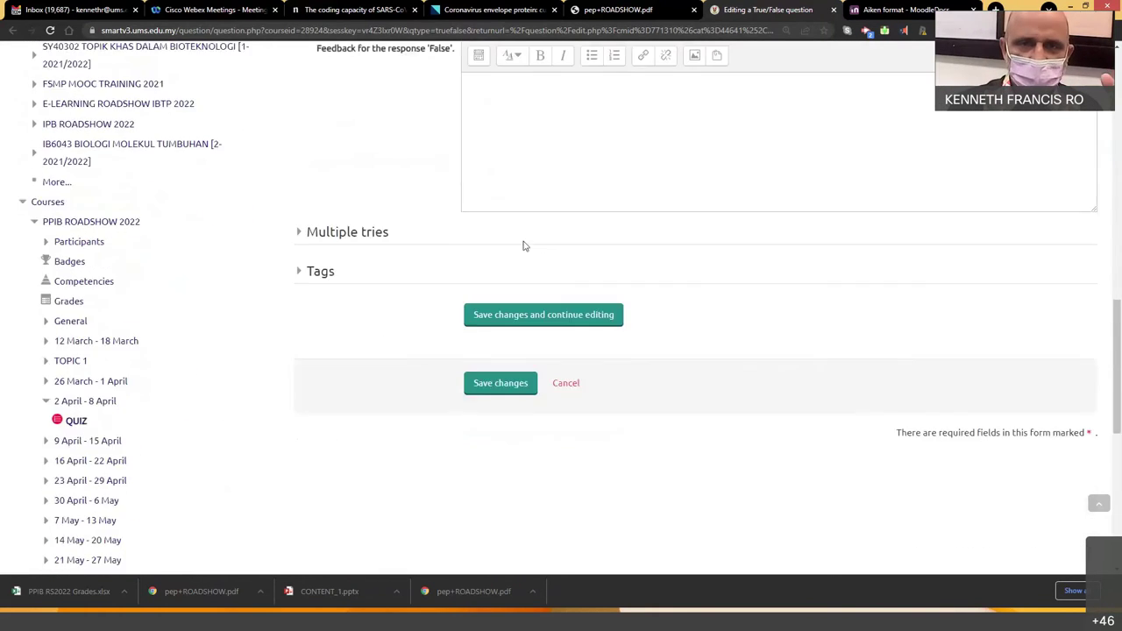
scroll(523, 241, up, 7)
scroll(430, 233, up, 4)
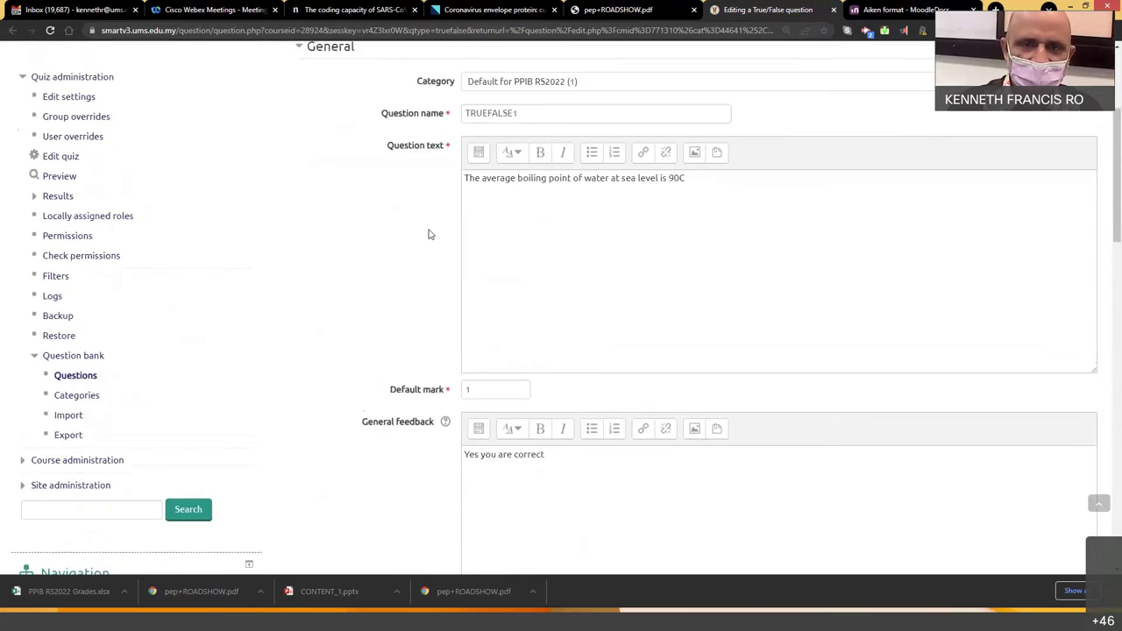
scroll(498, 252, down, 2)
scroll(499, 250, down, 2)
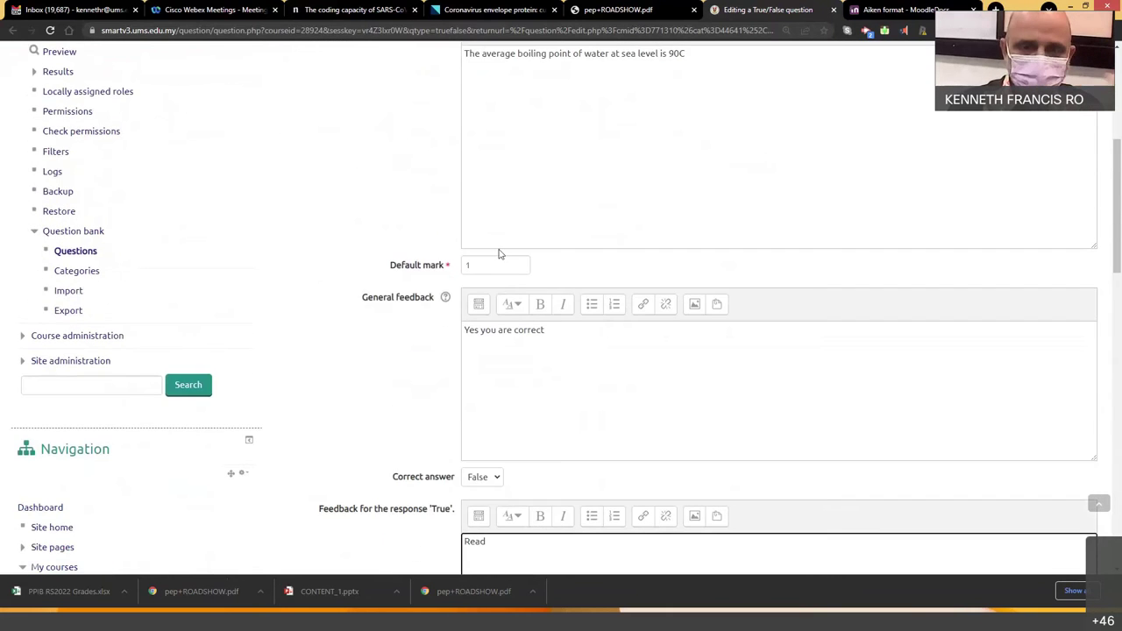
scroll(502, 258, down, 1)
Keep False as the correct answer and save TRUEFALSE1.
click(481, 420)
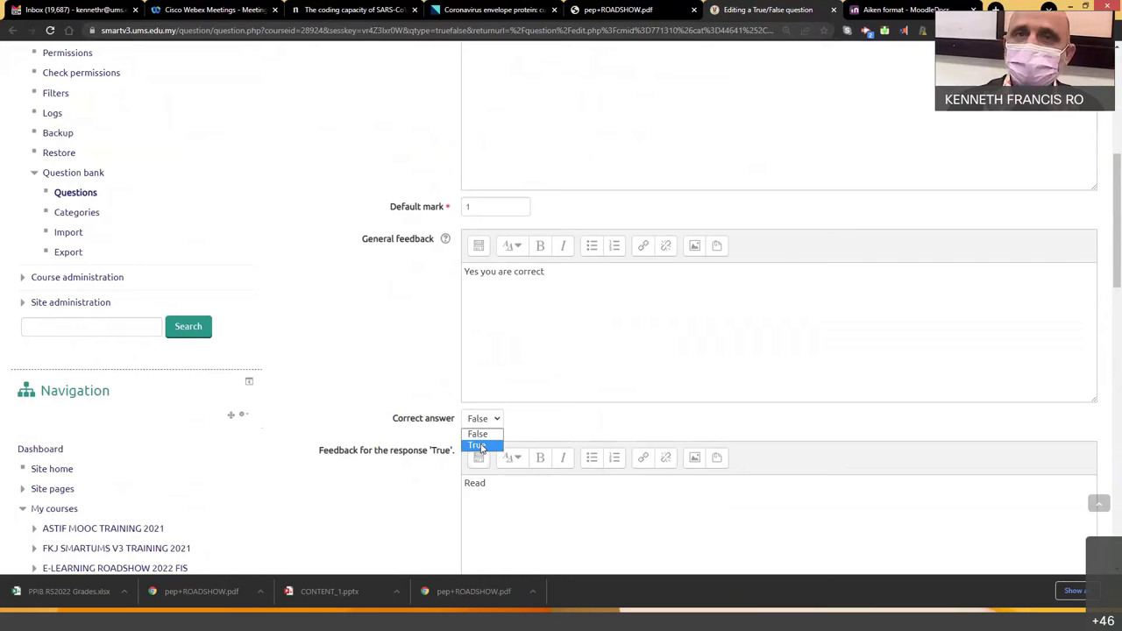
click(514, 415)
scroll(517, 412, down, 10)
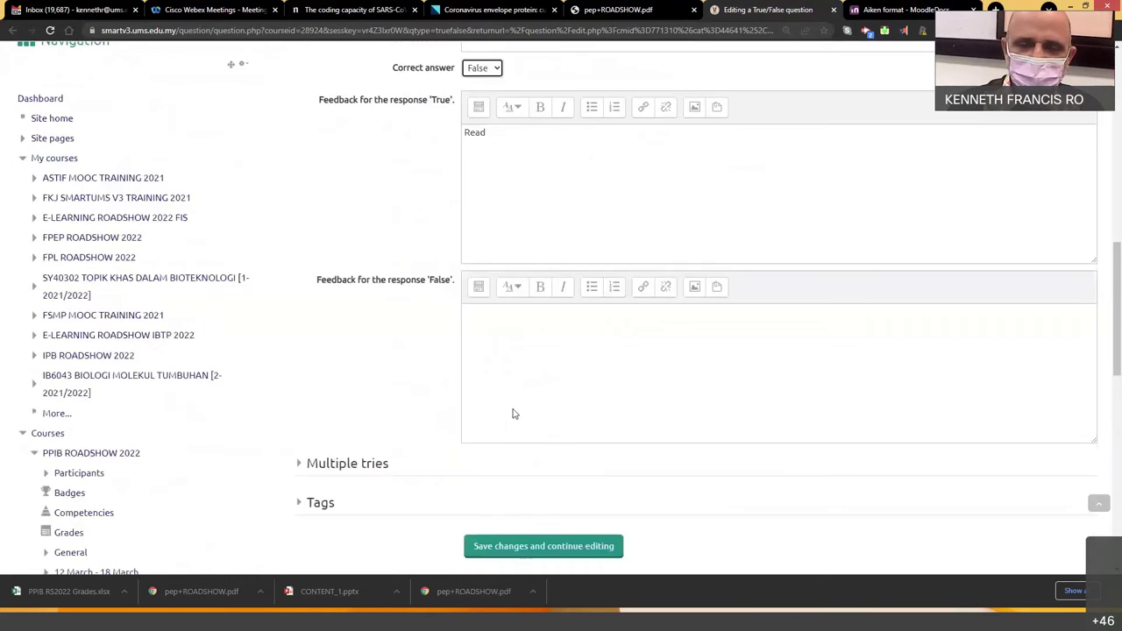
click(518, 392)
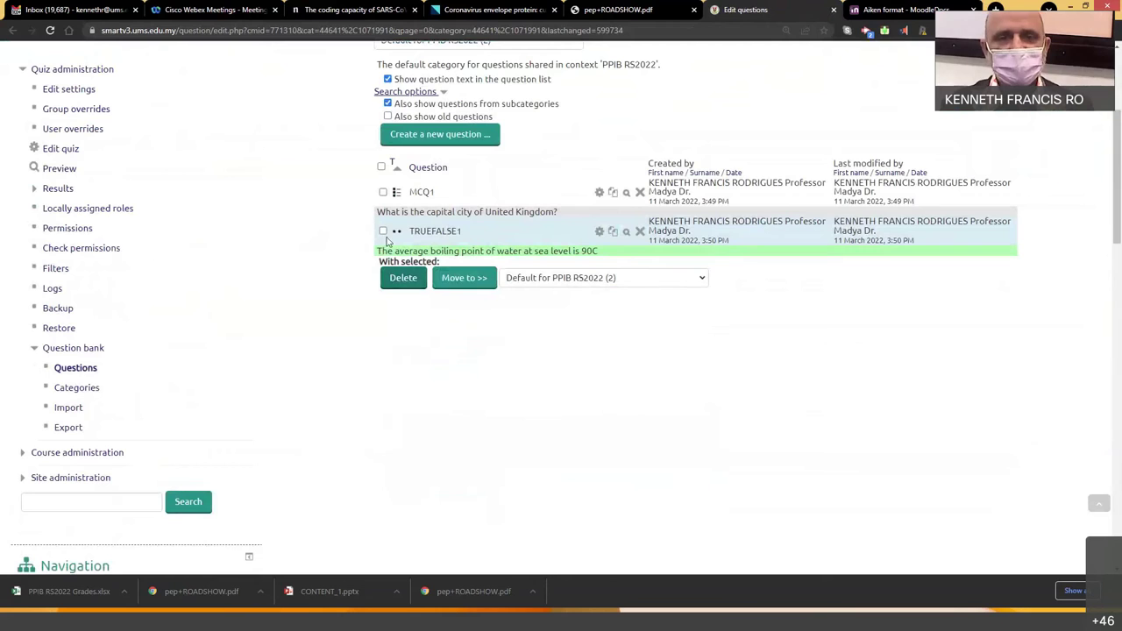
Open the new-question type chooser, then cancel it without adding a question.
scroll(403, 356, up, 1)
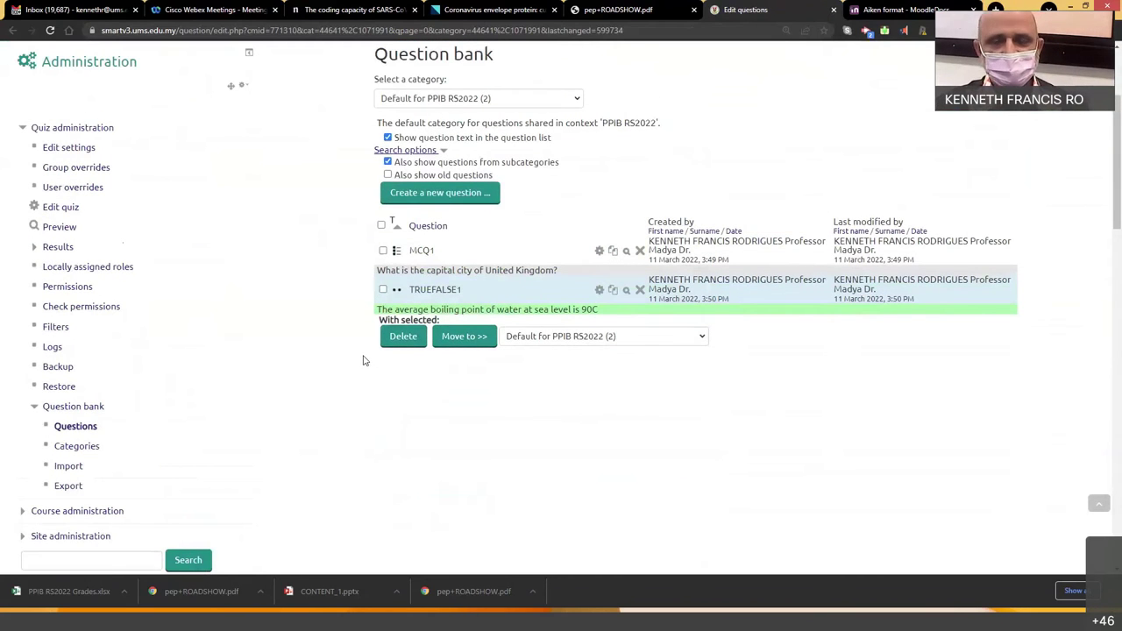
scroll(368, 369, up, 3)
scroll(377, 377, down, 3)
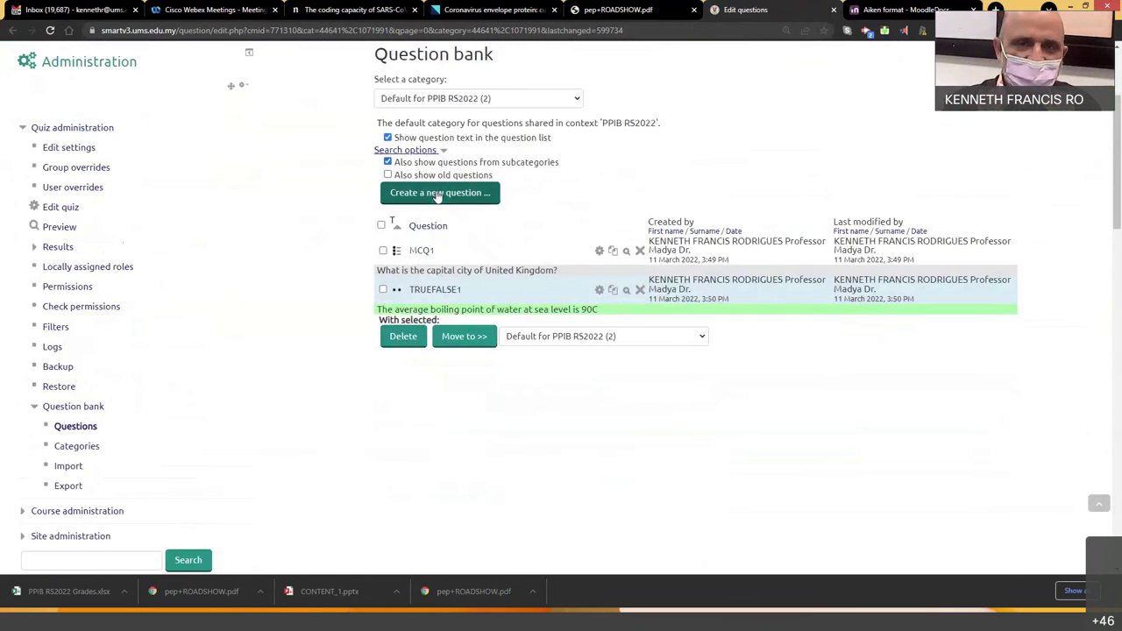
click(439, 194)
scroll(128, 221, down, 2)
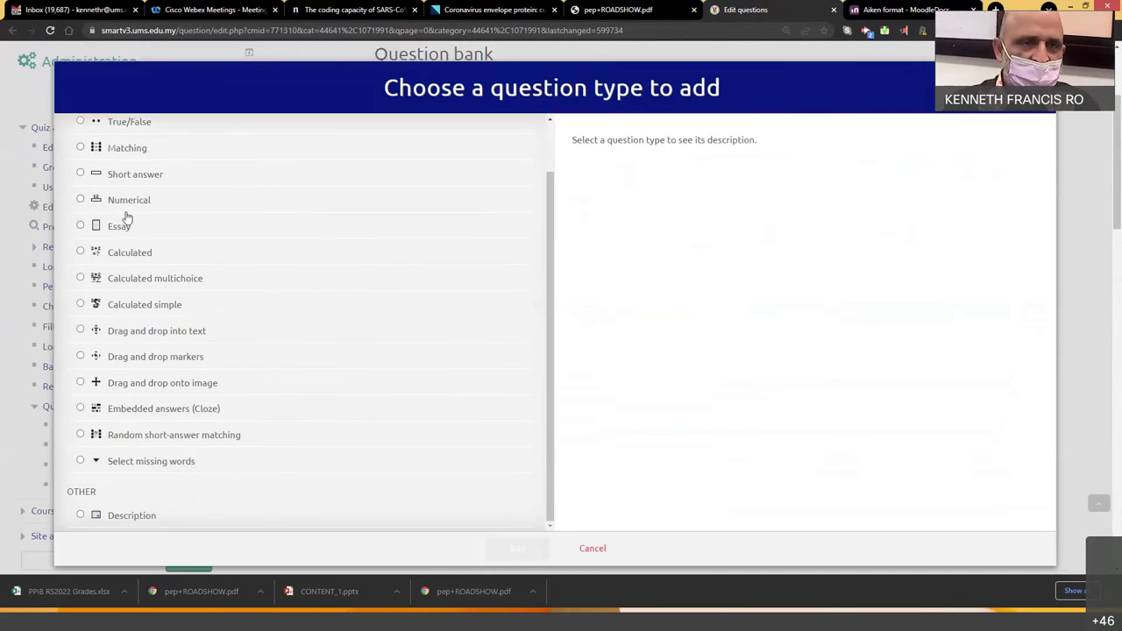
scroll(145, 226, up, 2)
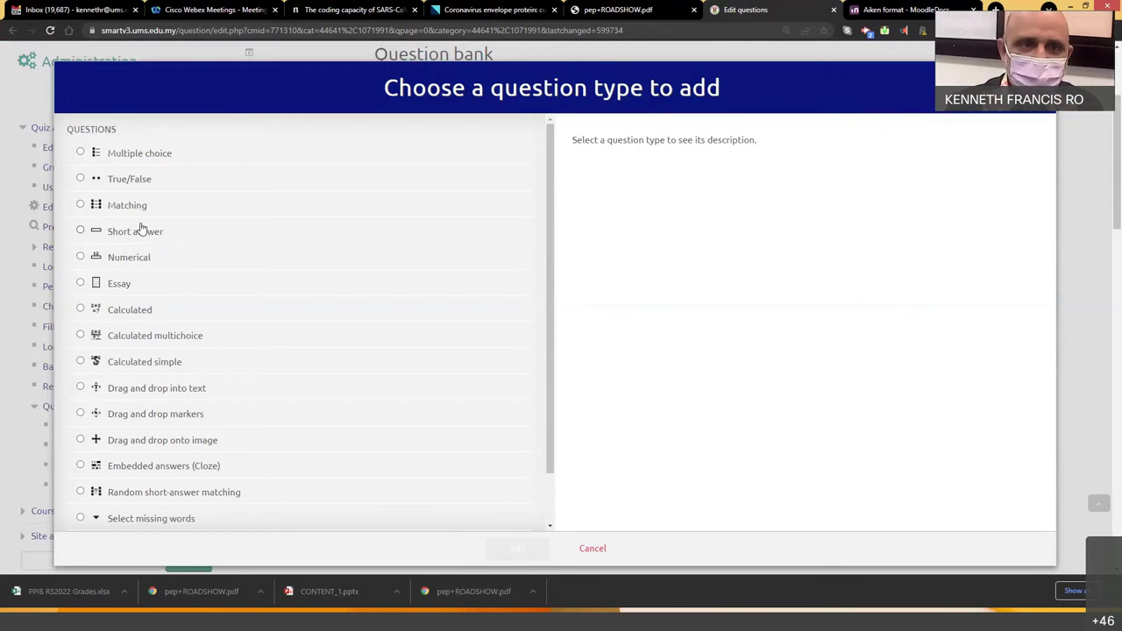
scroll(146, 314, down, 5)
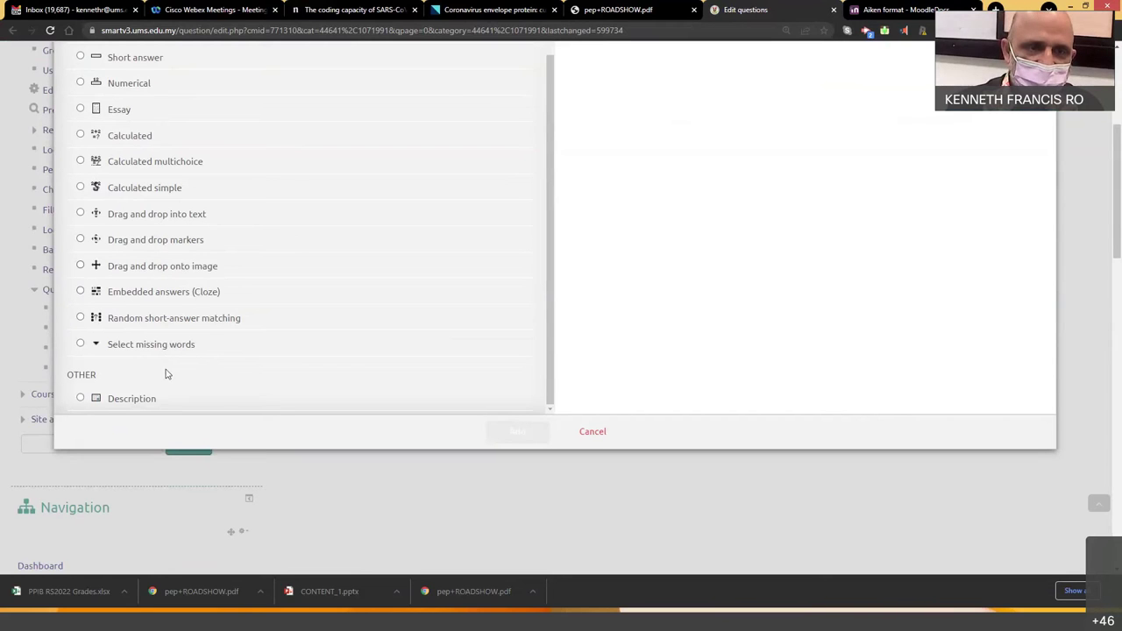
scroll(154, 368, up, 5)
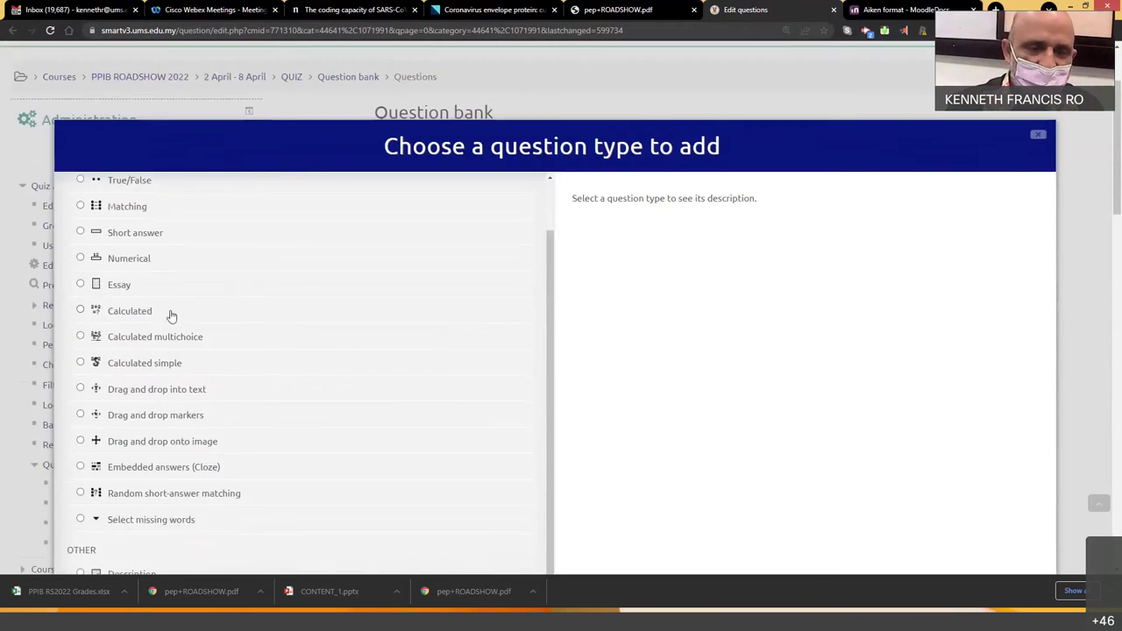
scroll(167, 316, down, 5)
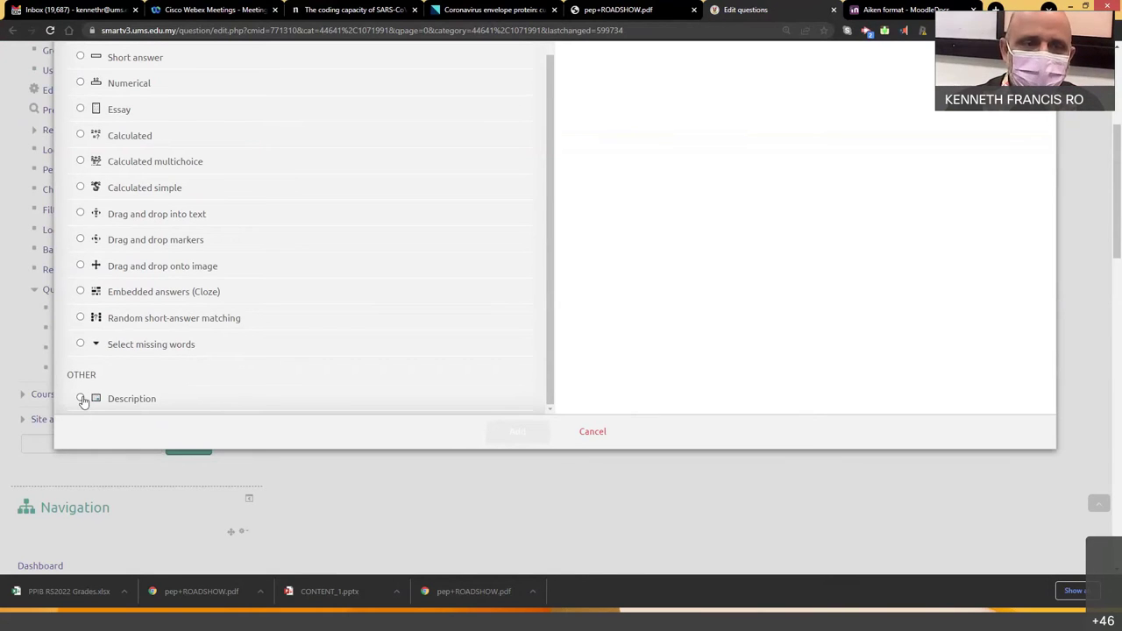
scroll(386, 290, up, 10)
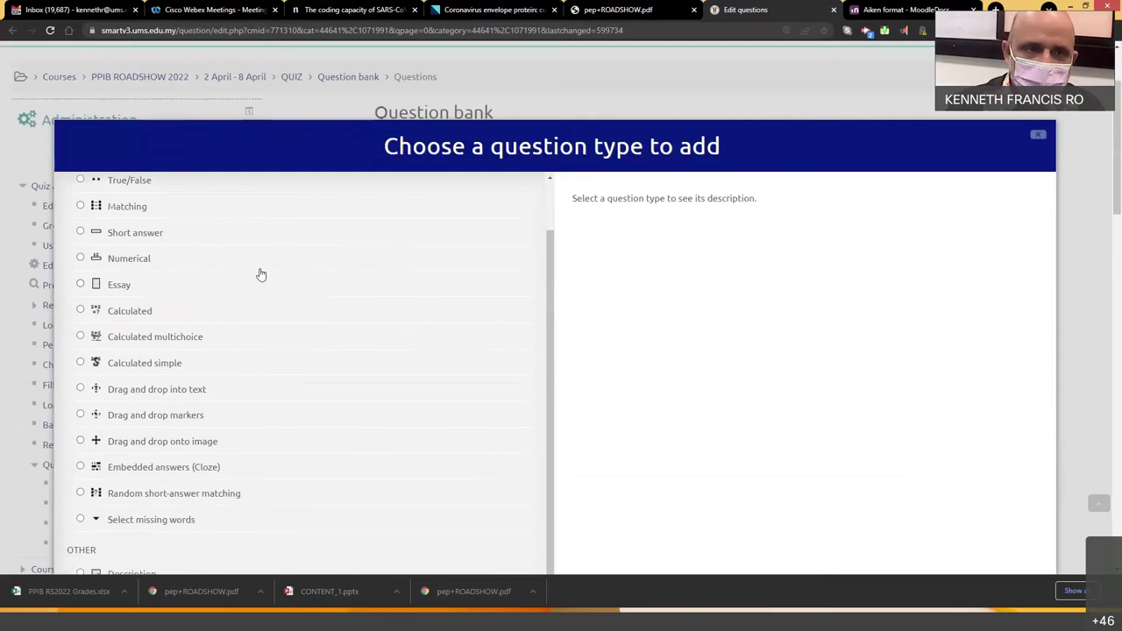
scroll(281, 275, down, 3)
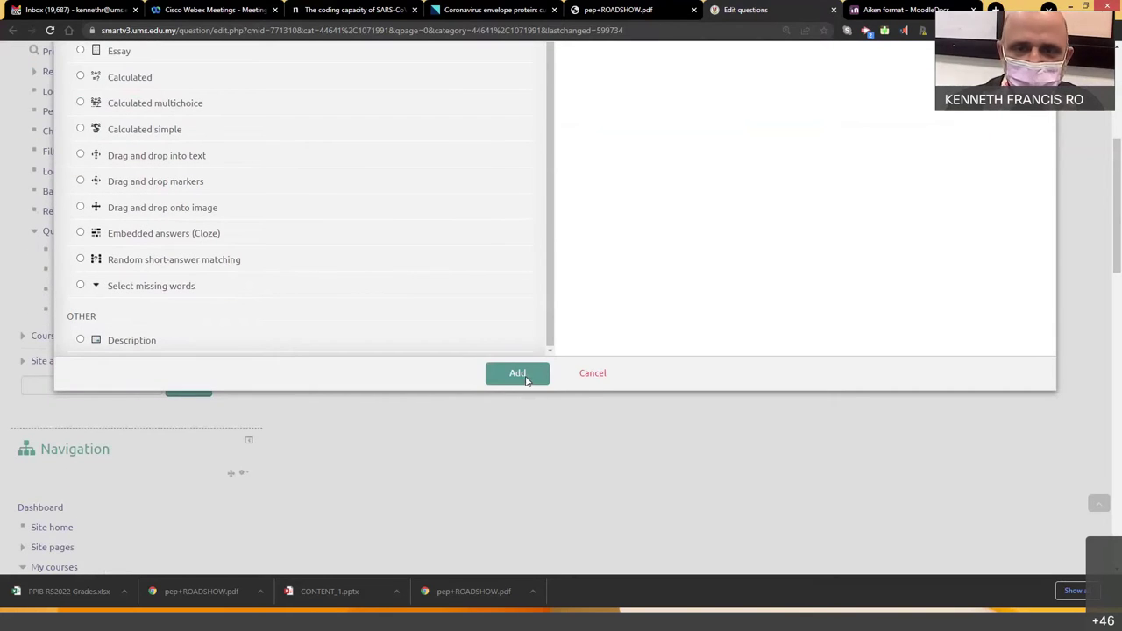
click(593, 374)
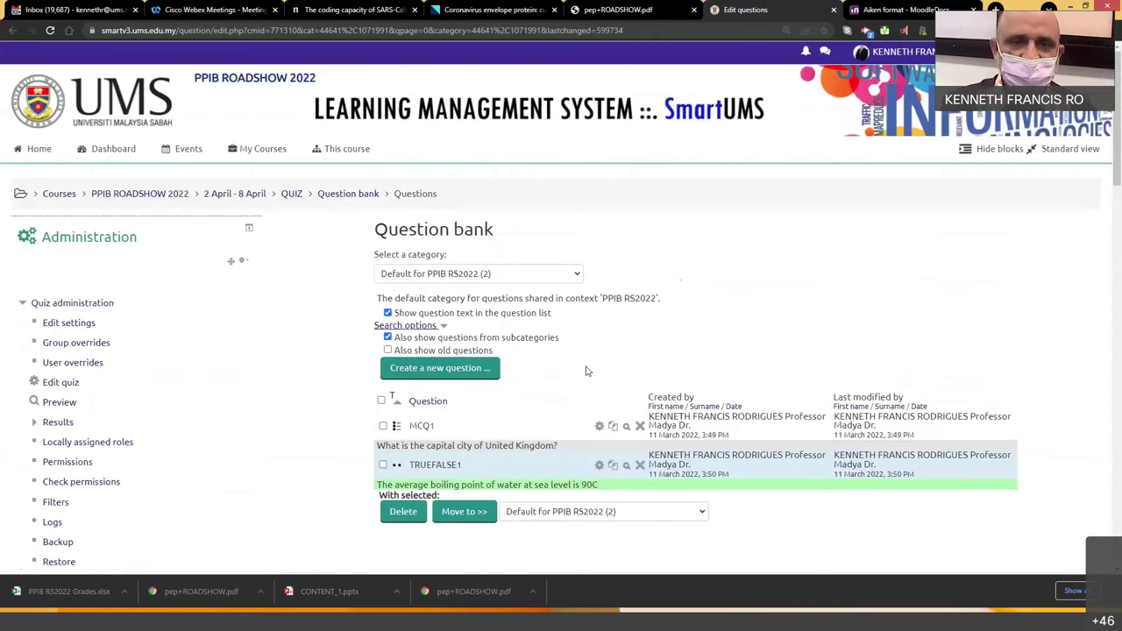
Go to the QUIZ activity and open its Edit quiz page.
scroll(588, 371, down, 1)
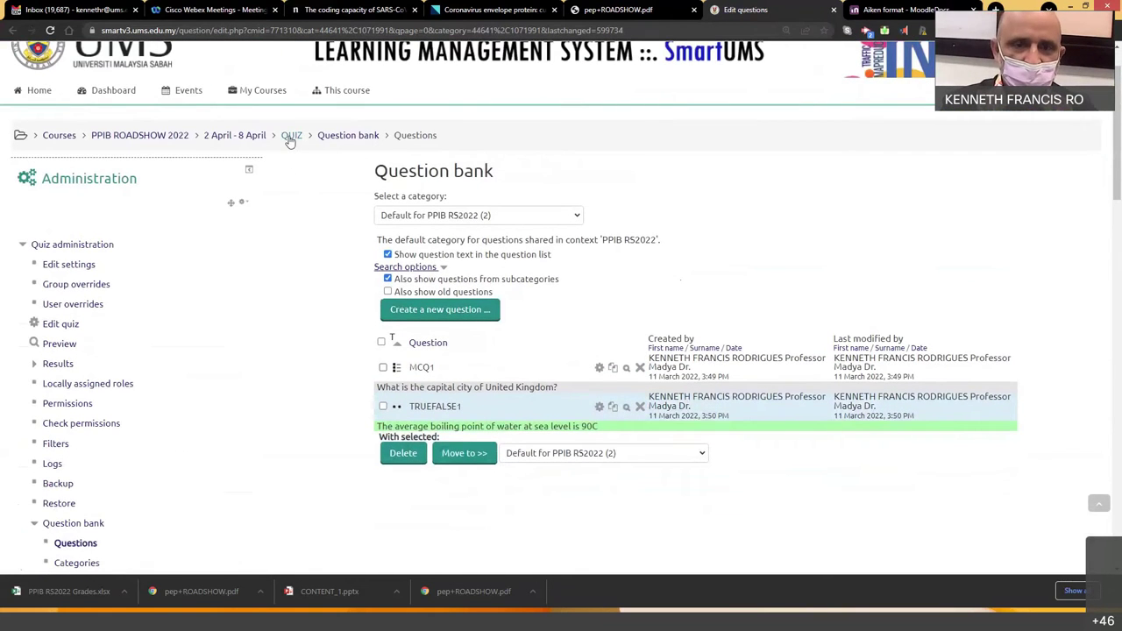
click(291, 138)
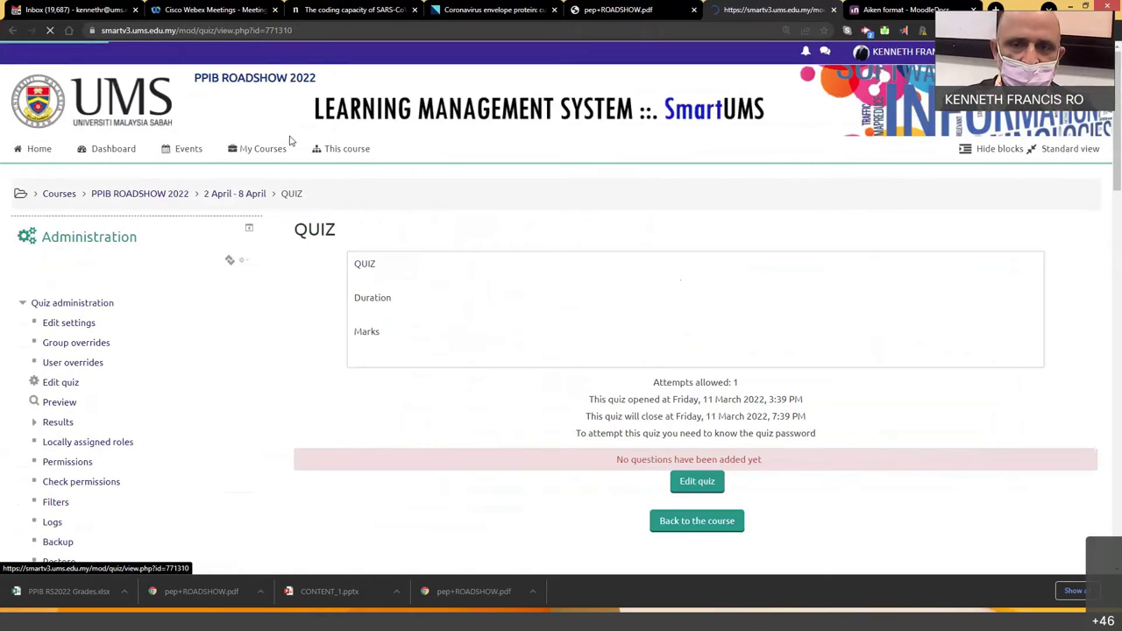
scroll(777, 369, down, 2)
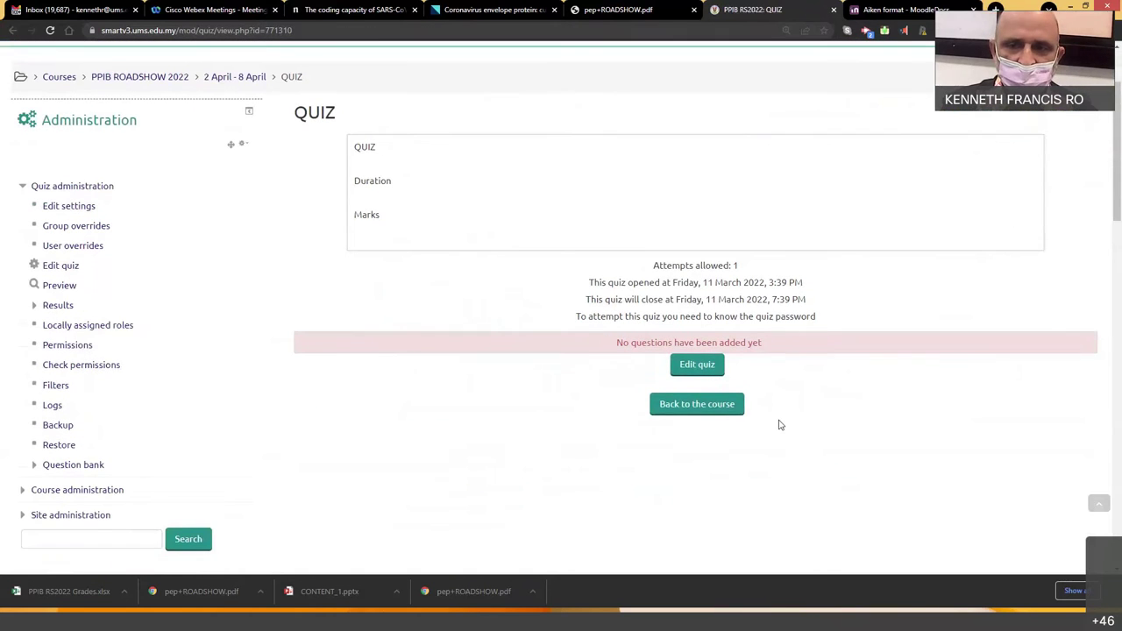
click(705, 366)
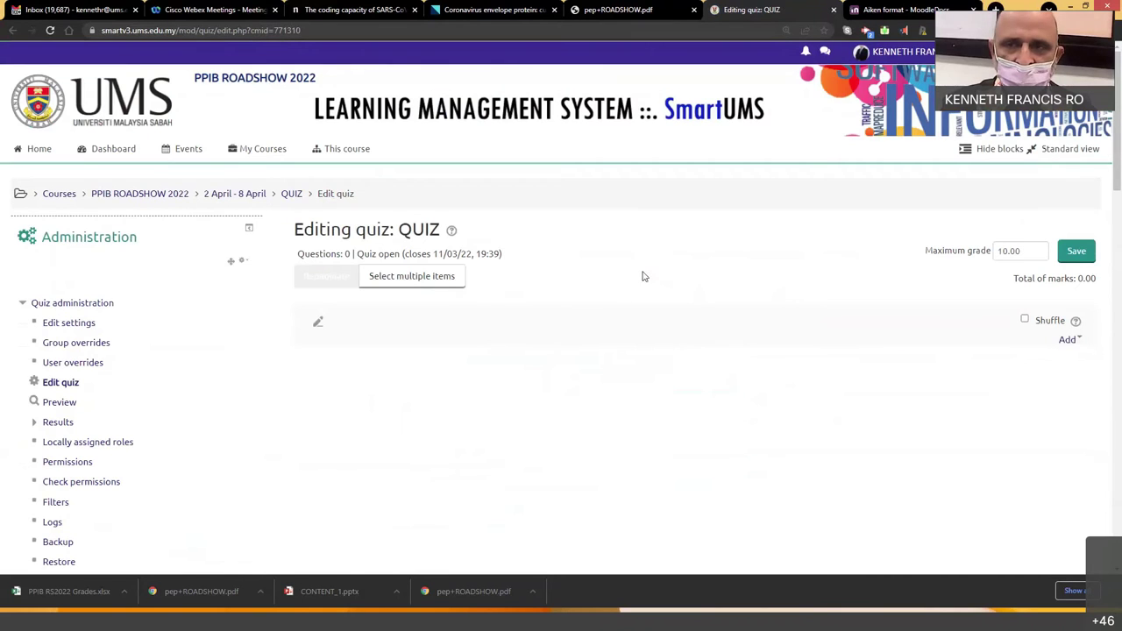
scroll(639, 277, down, 1)
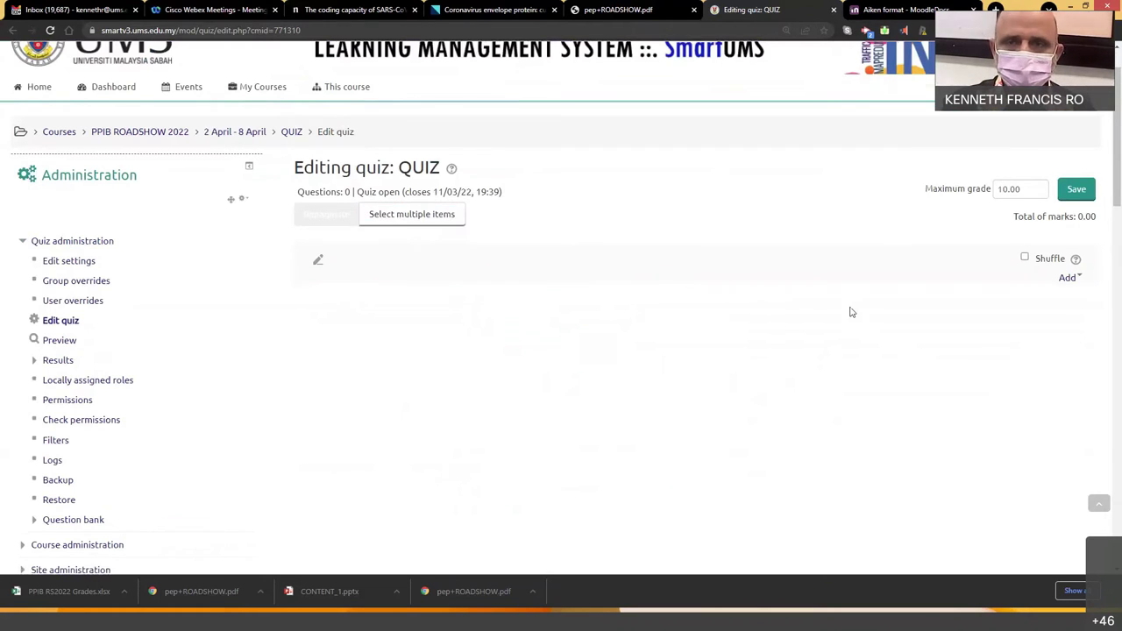
scroll(850, 313, down, 2)
Add MCQ1 and TRUEFALSE1 to the quiz from the question bank.
click(1078, 169)
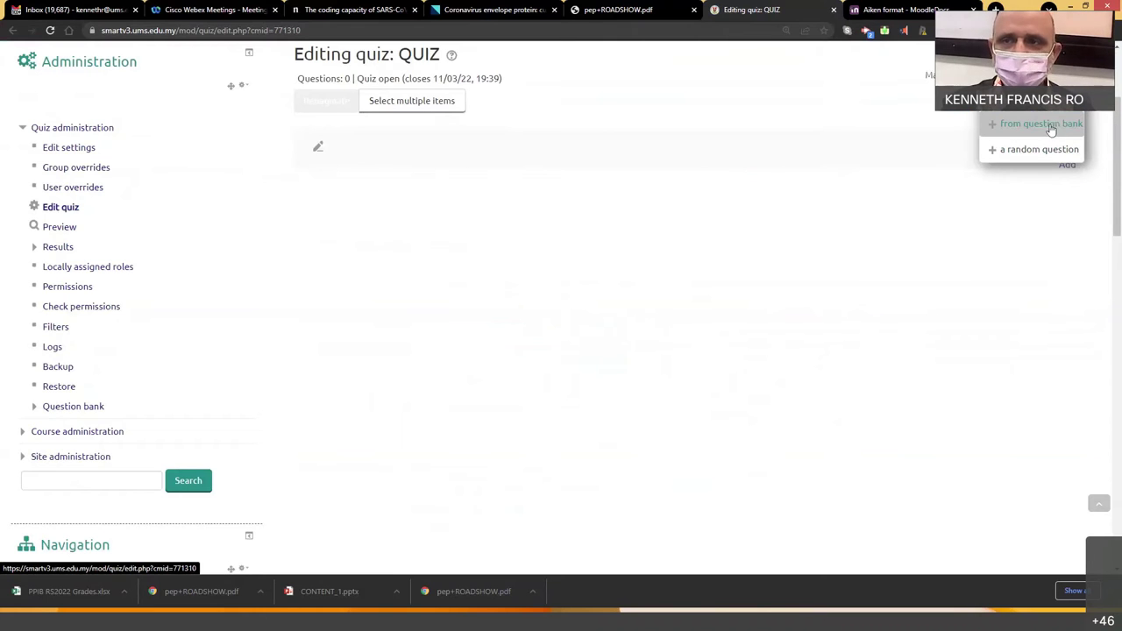
click(942, 310)
key(ctrl+plus)
key(ctrl+plus)
key(ctrl+plus)
key(ctrl+plus)
key(ctrl+plus)
key(ctrl+plus)
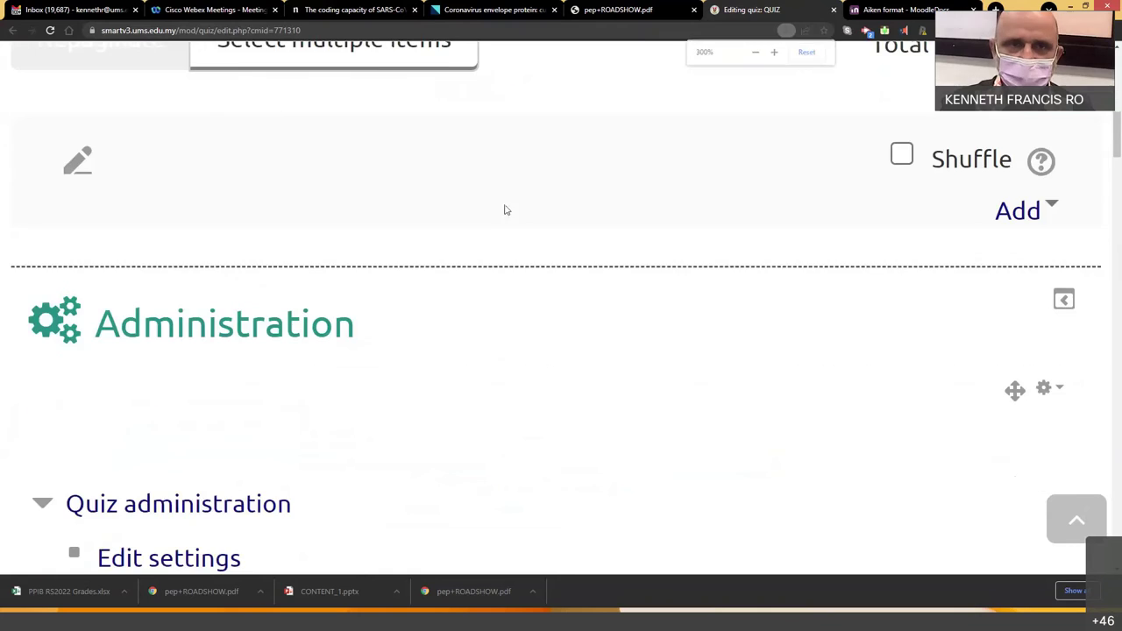
scroll(175, 189, up, 1)
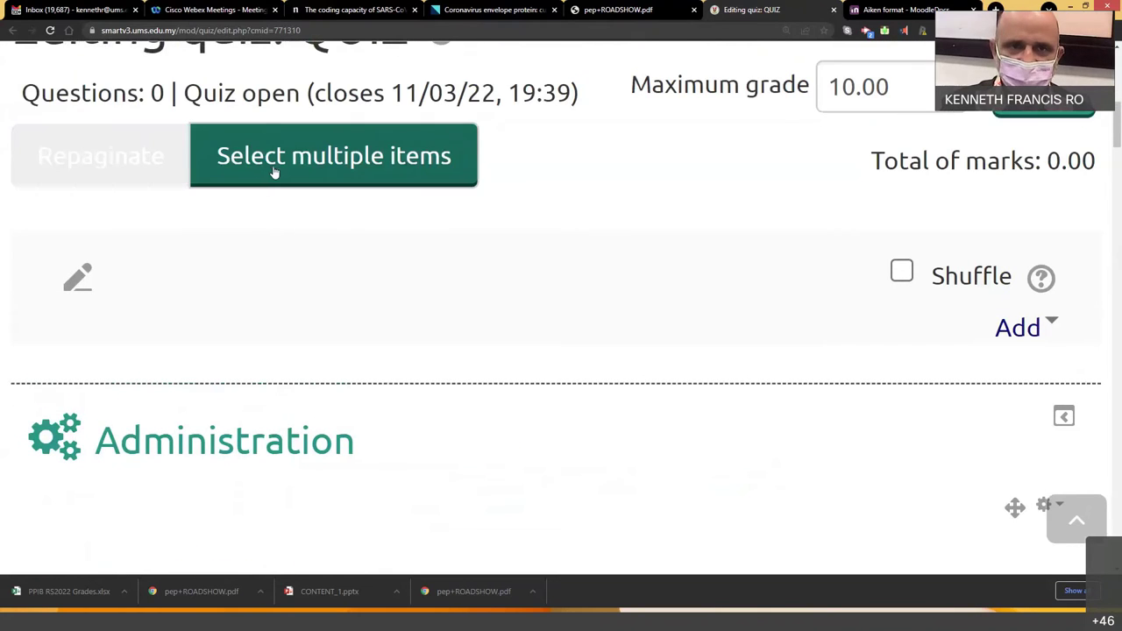
scroll(990, 284, down, 1)
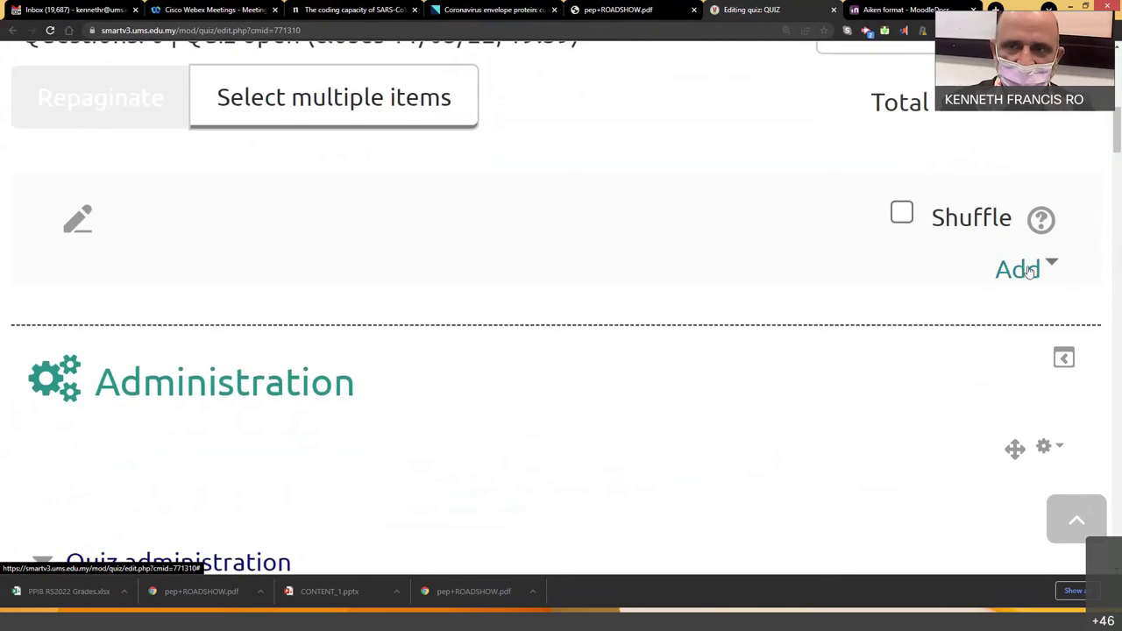
click(1028, 270)
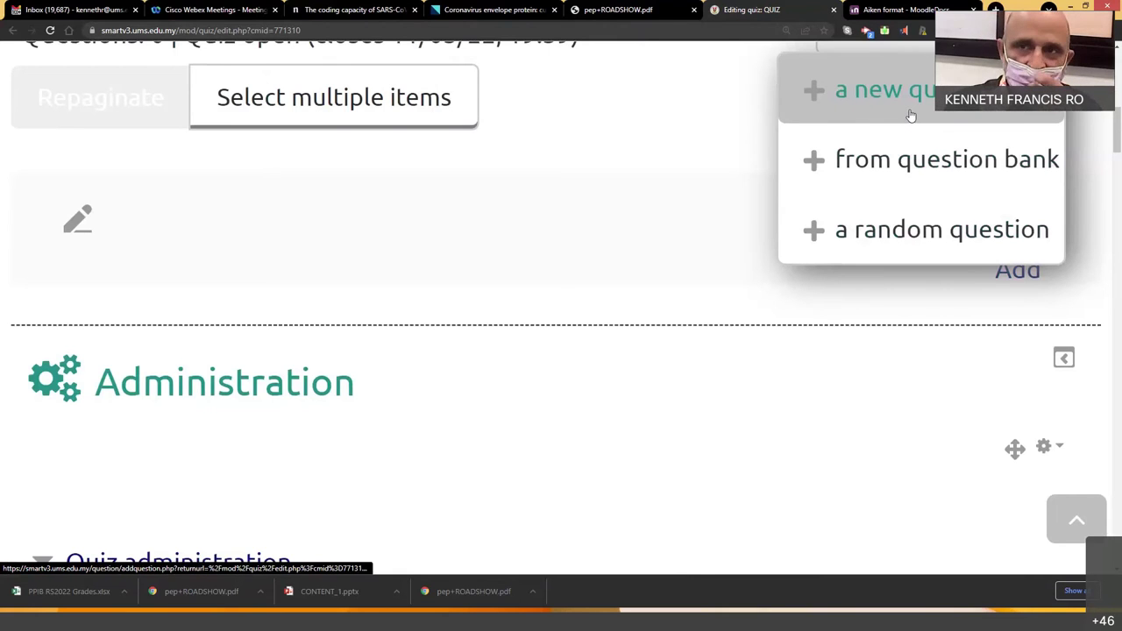
click(920, 184)
key(ctrl+minus)
key(ctrl+minus)
key(ctrl+minus)
key(ctrl+minus)
key(ctrl+minus)
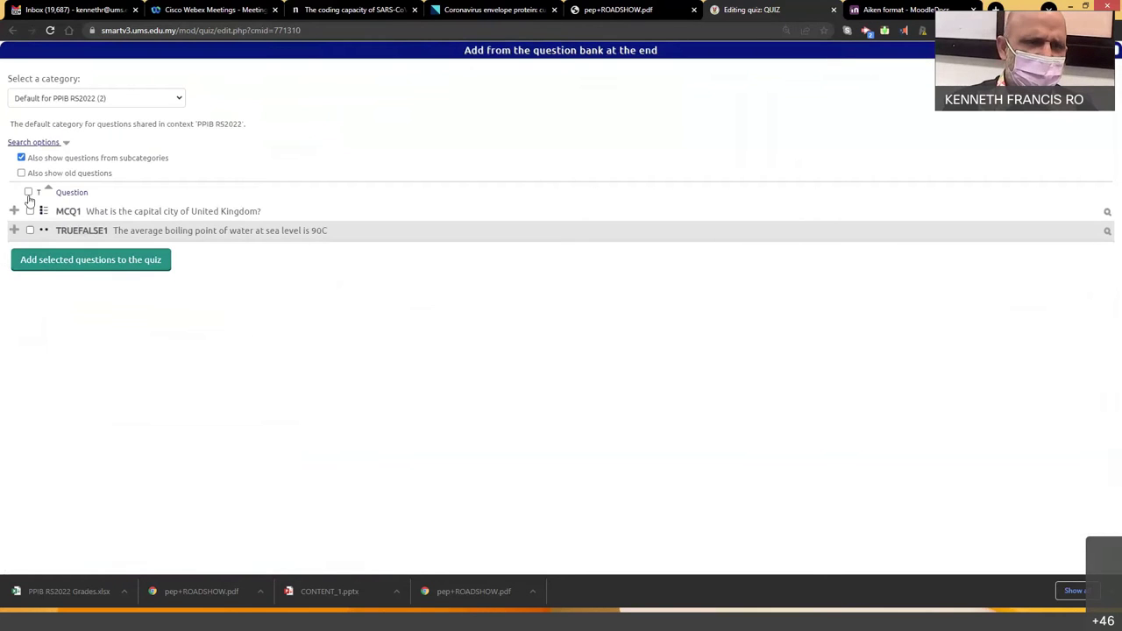
click(30, 211)
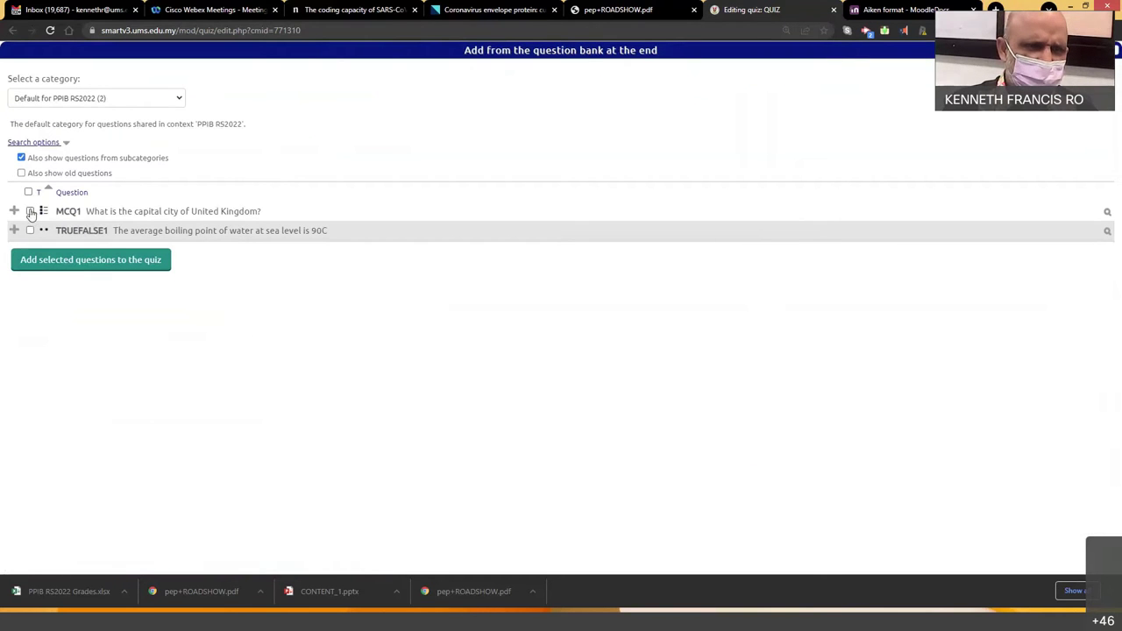
click(30, 232)
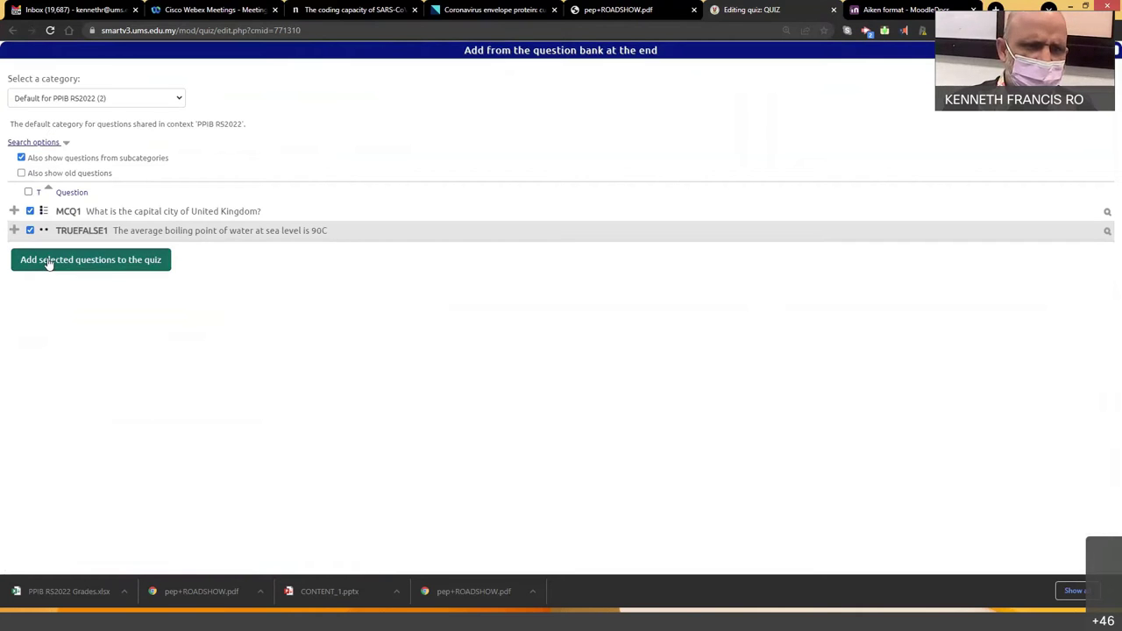
click(50, 260)
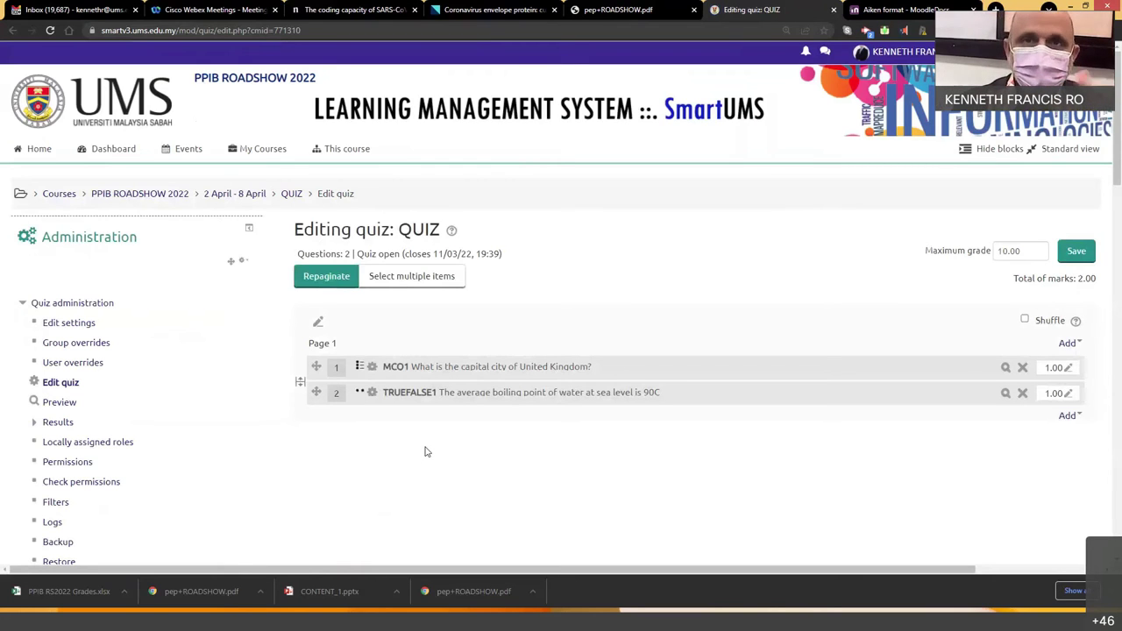
Repaginate the quiz to 1 question per page.
click(318, 282)
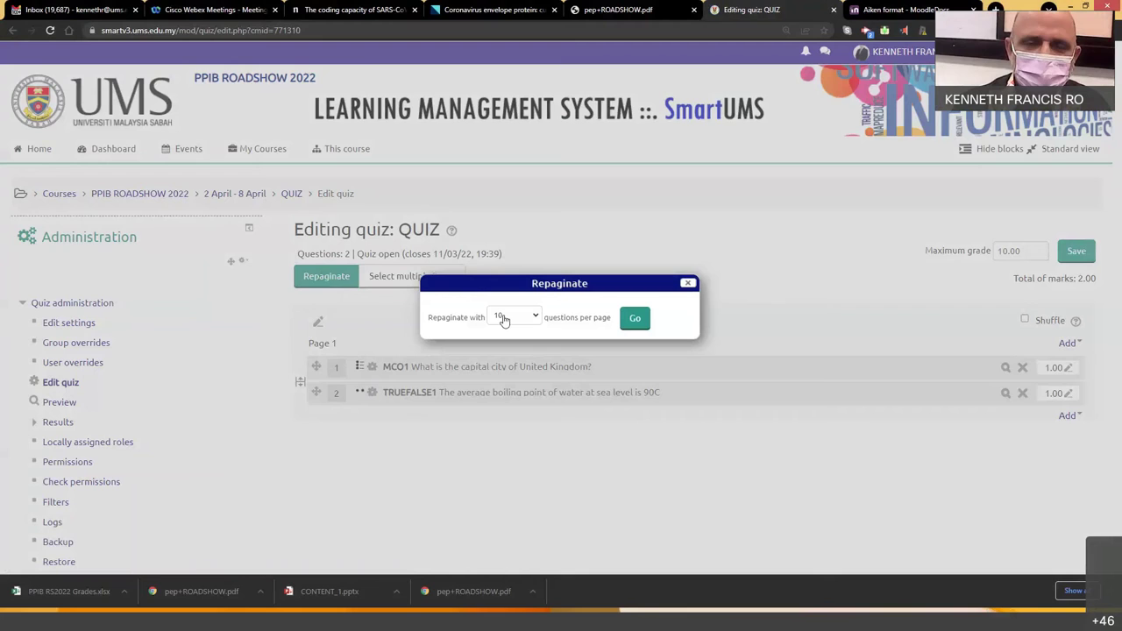
click(504, 318)
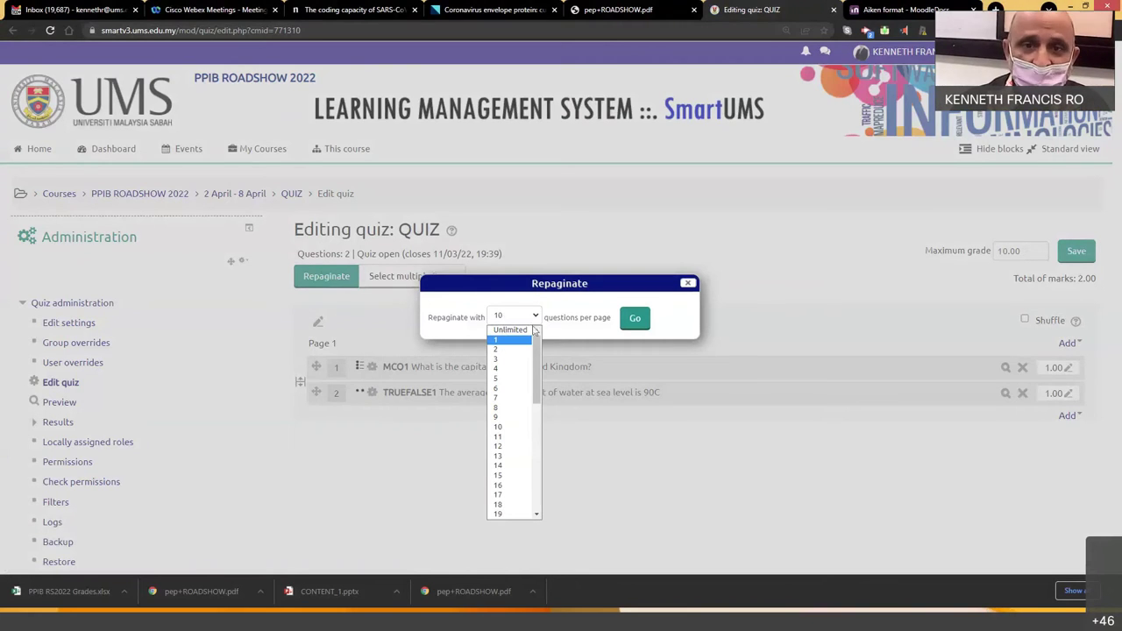
click(502, 341)
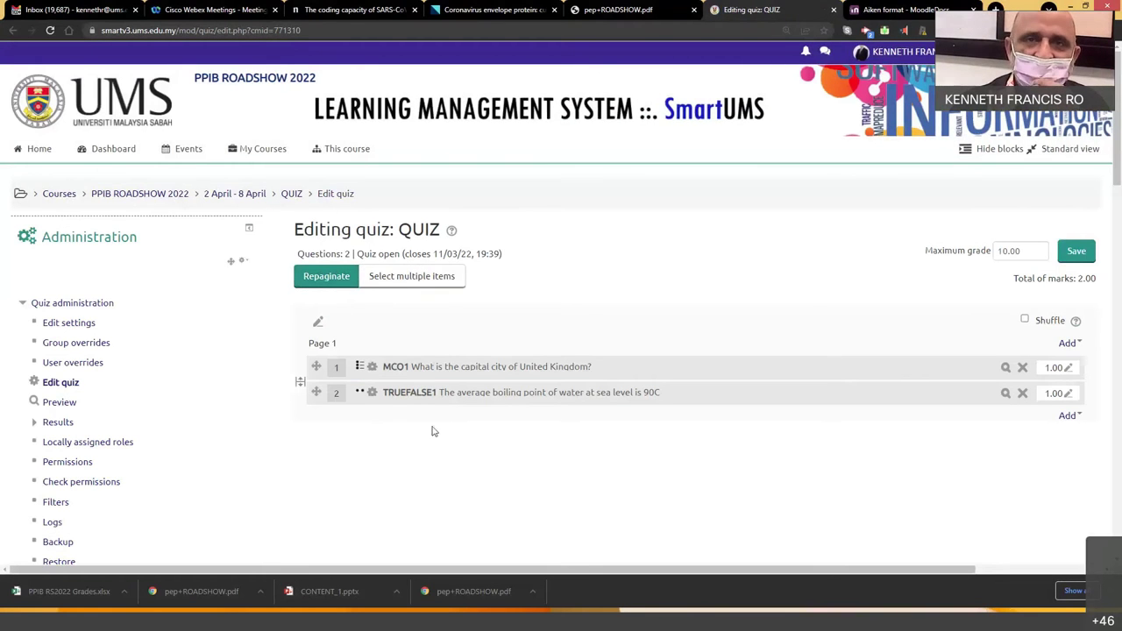
scroll(421, 421, down, 2)
scroll(441, 383, up, 2)
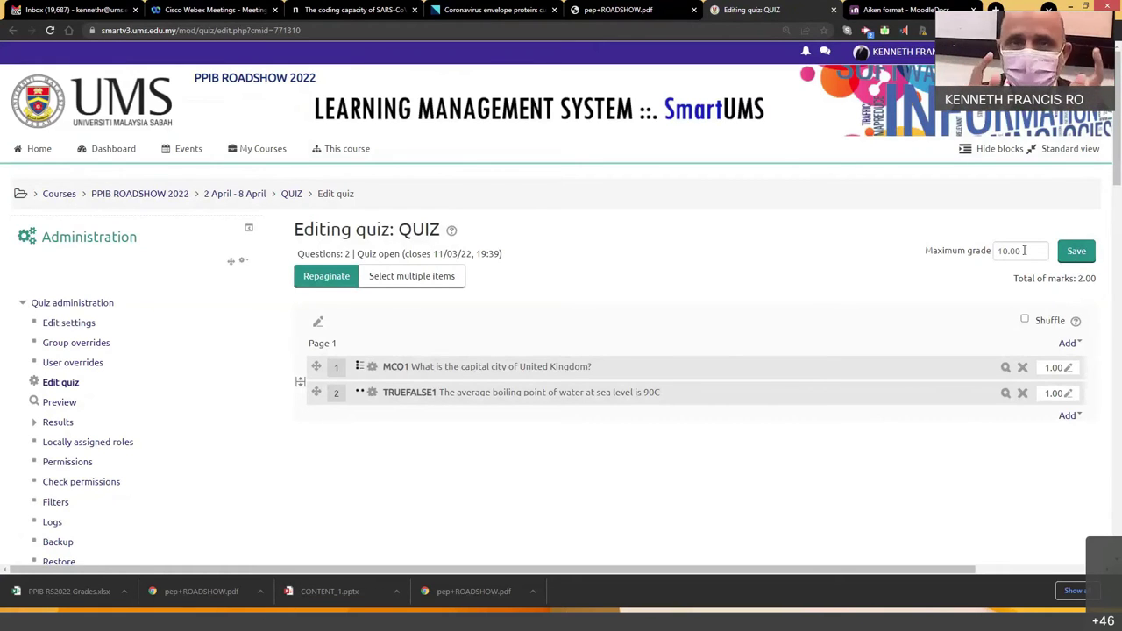
Change the maximum grade to 20, save it, and return to the QUIZ overview.
drag(1022, 252, 987, 258)
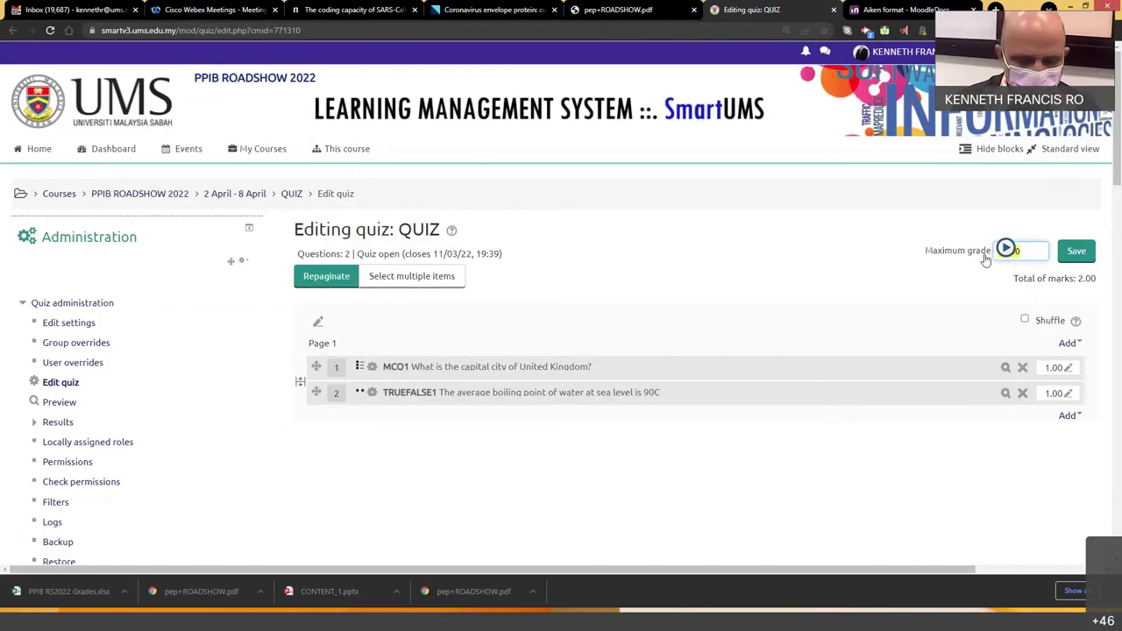
text(20)
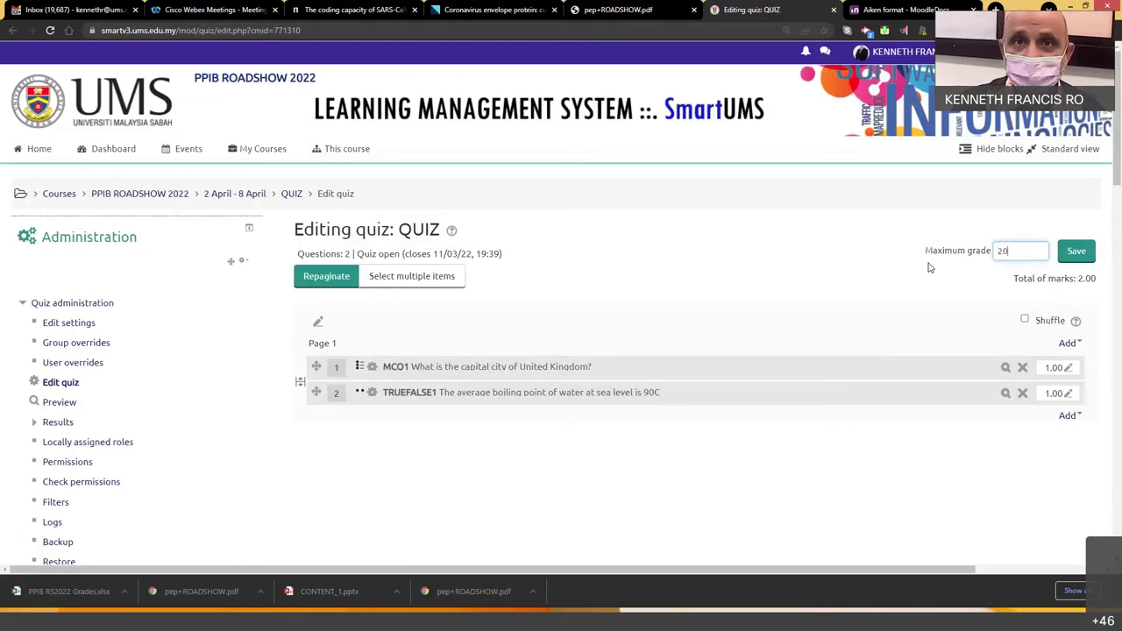
click(1087, 254)
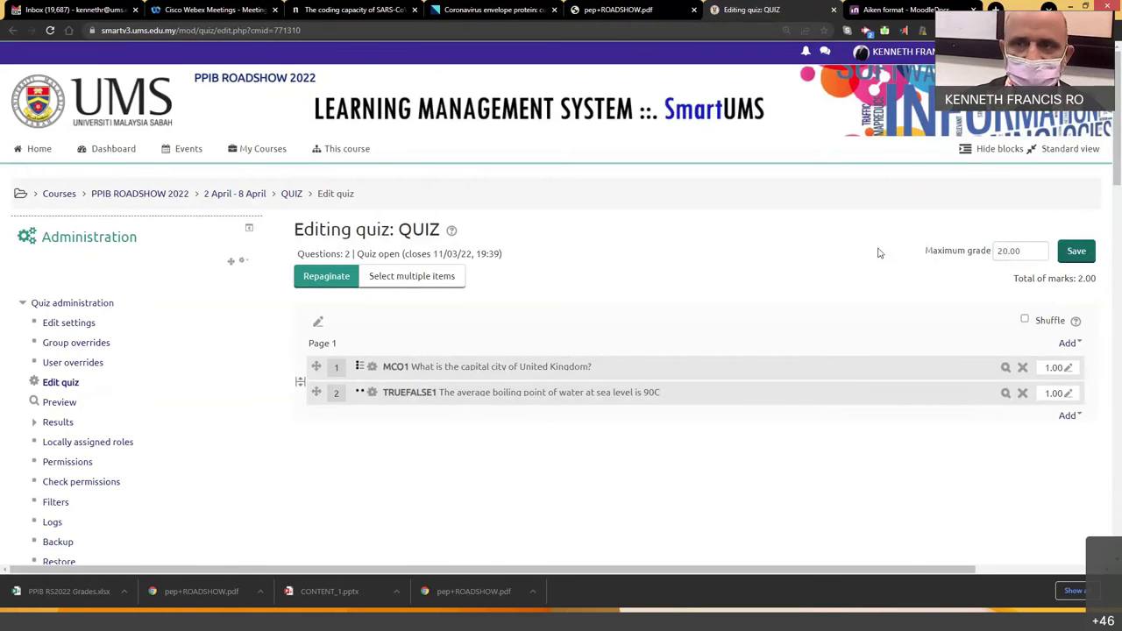
click(289, 194)
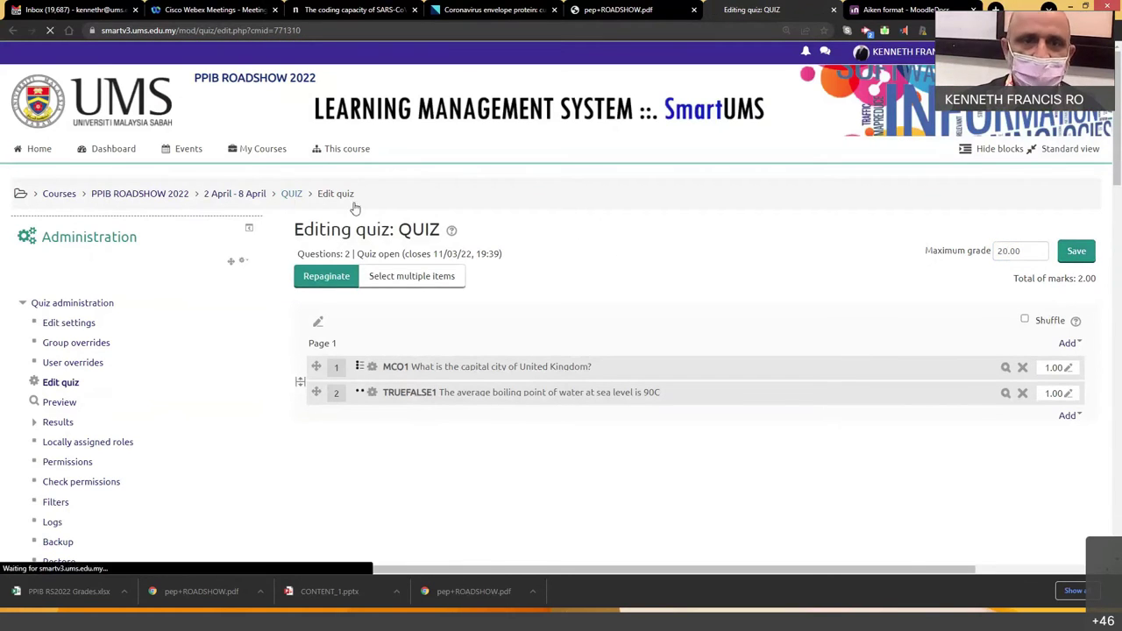
scroll(575, 234, down, 2)
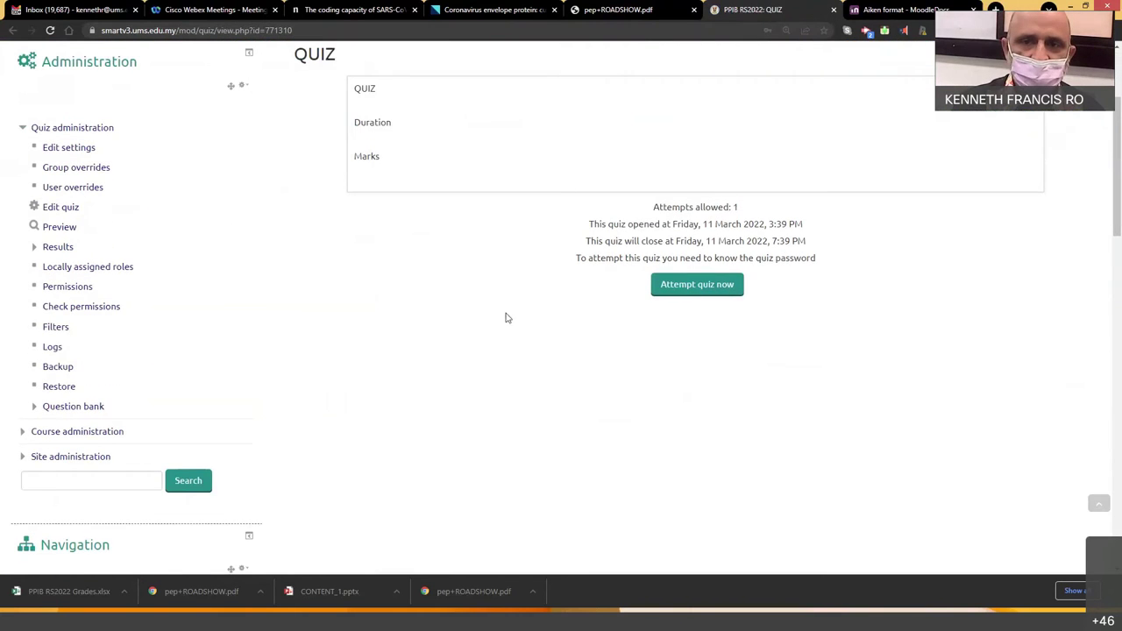
scroll(103, 289, up, 2)
scroll(106, 287, up, 1)
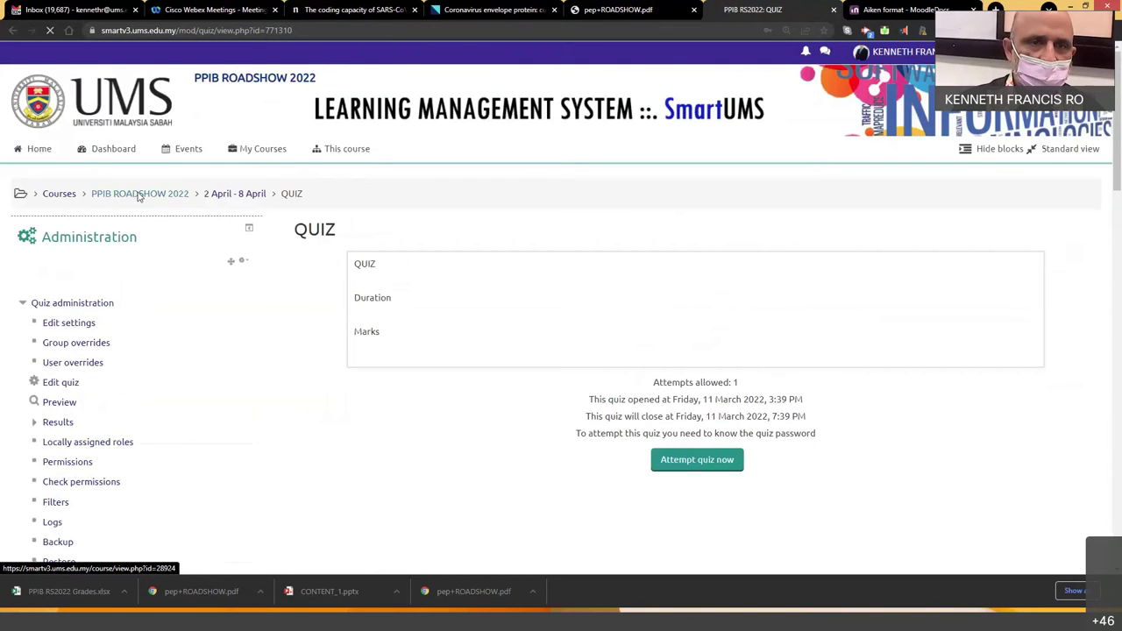
click(138, 194)
scroll(316, 255, down, 10)
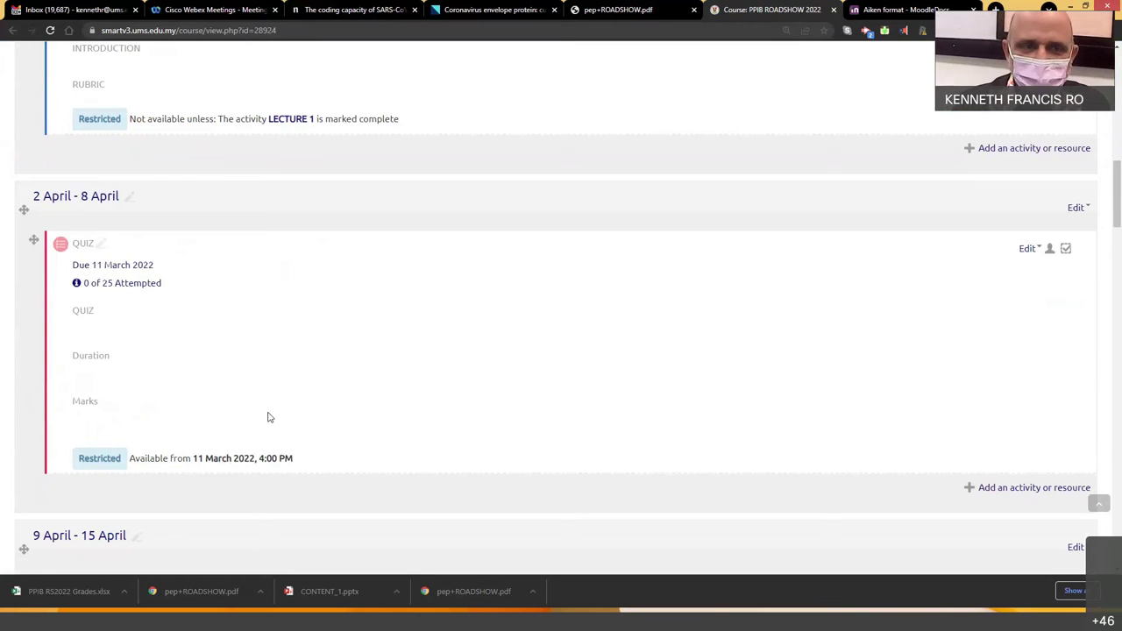
scroll(269, 418, up, 15)
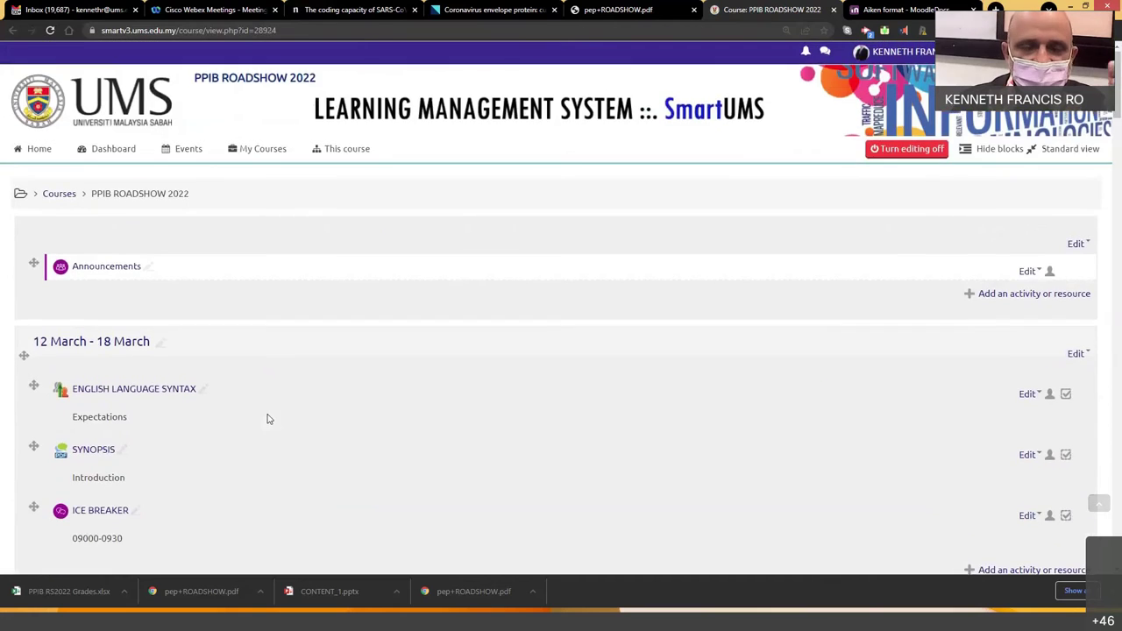
scroll(269, 418, down, 10)
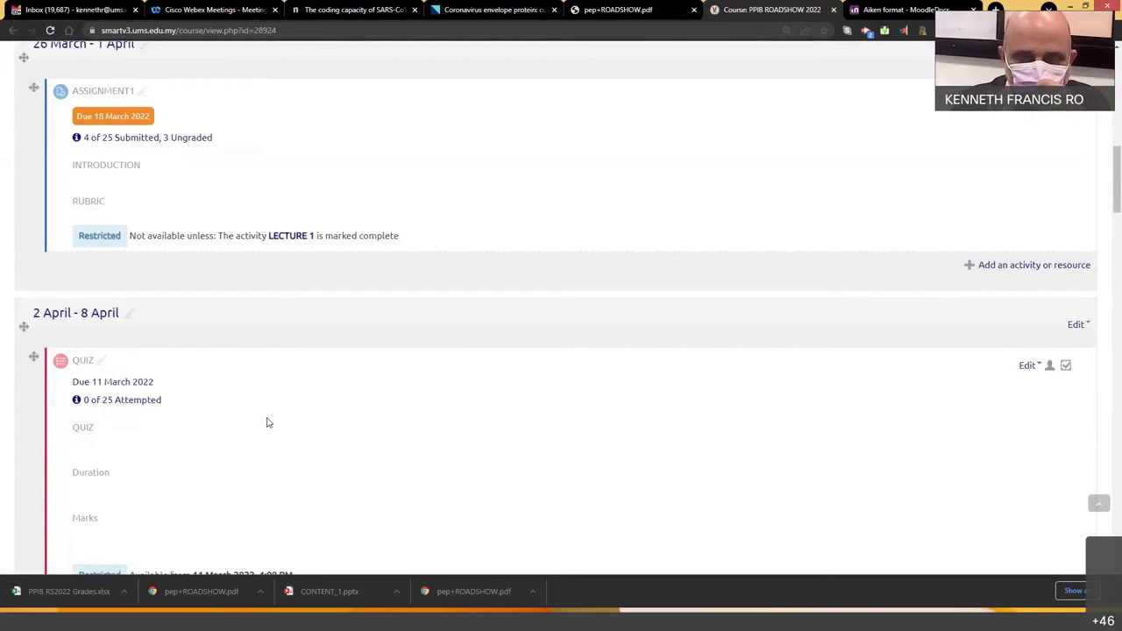
scroll(268, 422, down, 5)
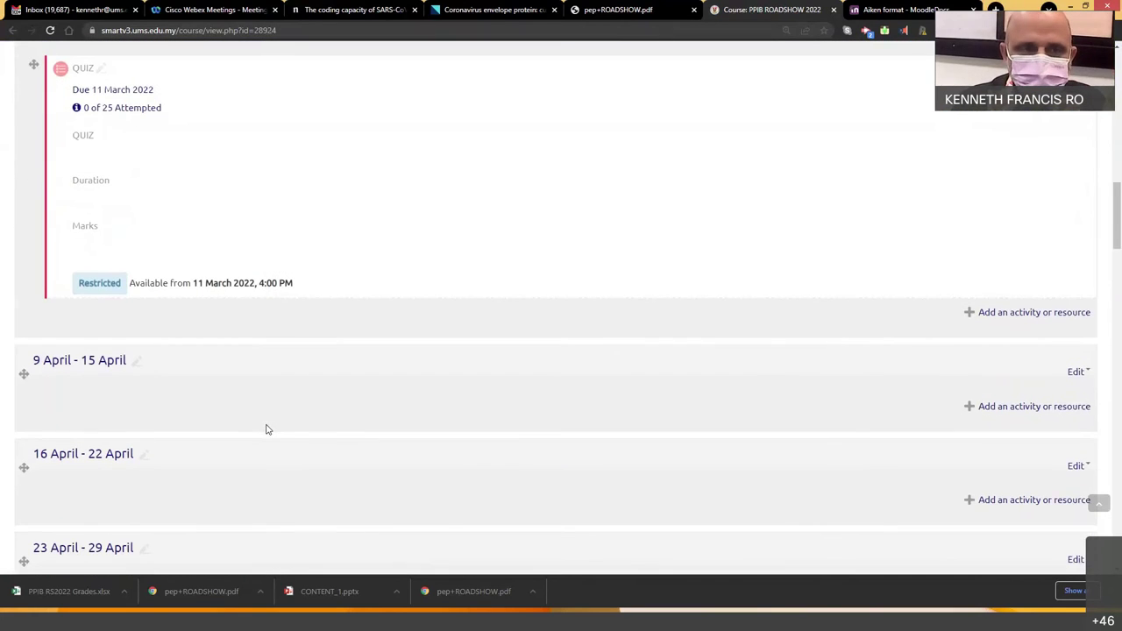
scroll(268, 430, up, 3)
scroll(268, 429, down, 10)
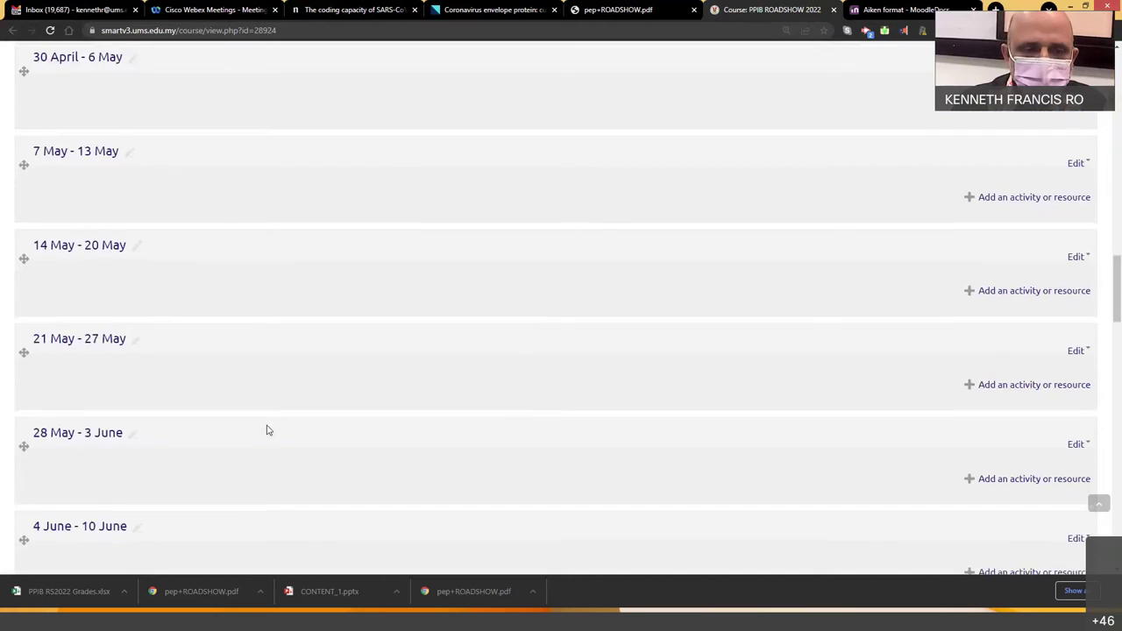
scroll(268, 430, down, 3)
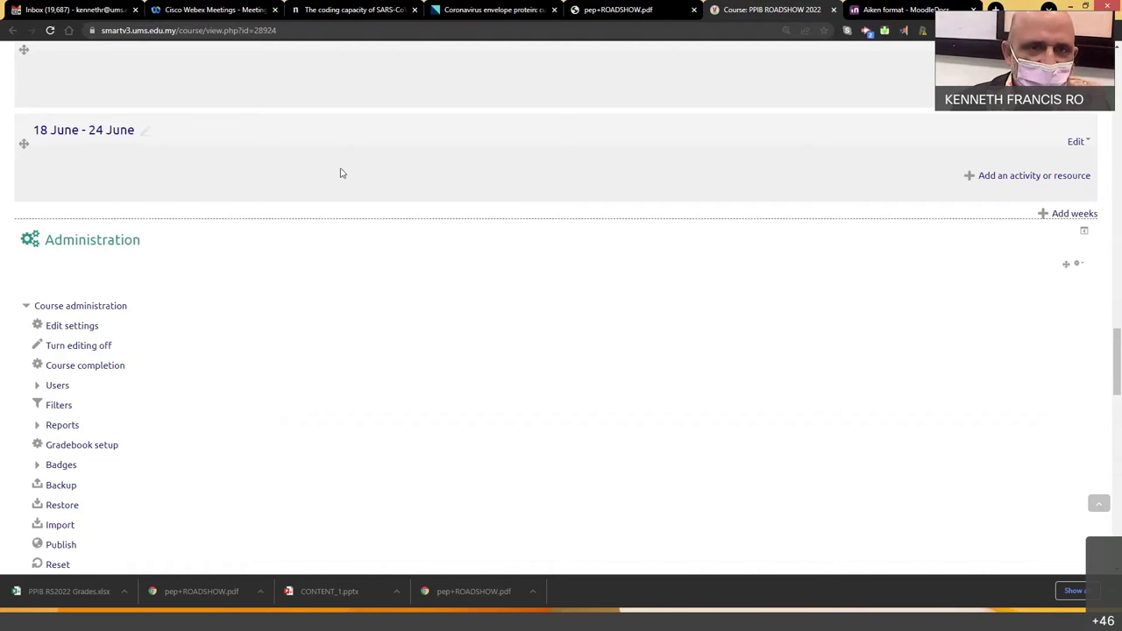
scroll(341, 173, up, 2)
scroll(336, 175, up, 15)
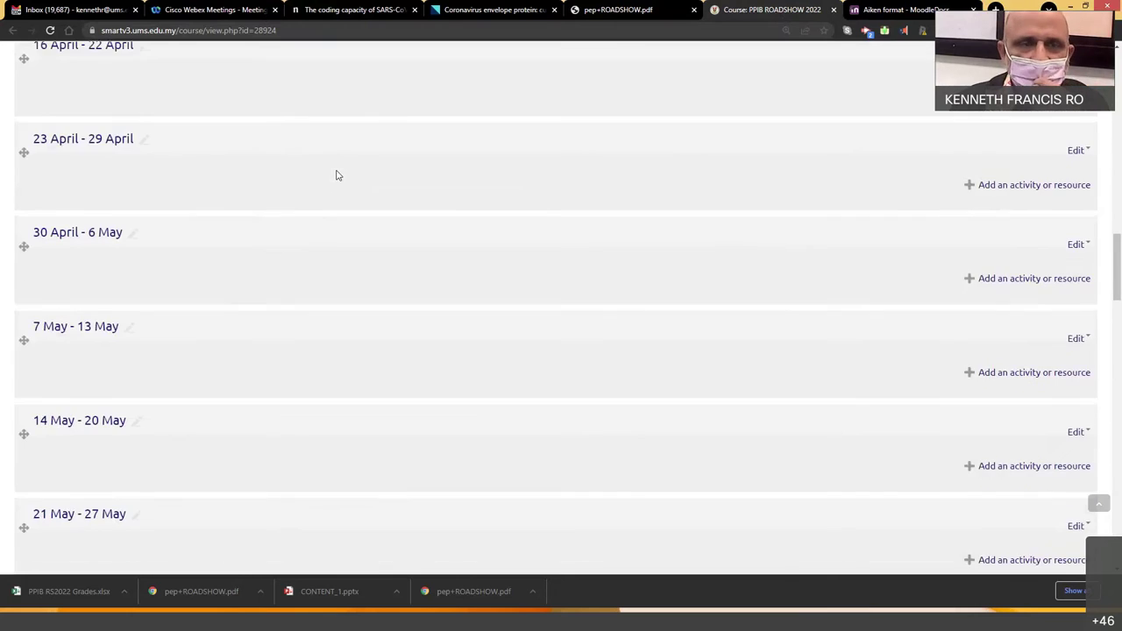
scroll(336, 174, up, 5)
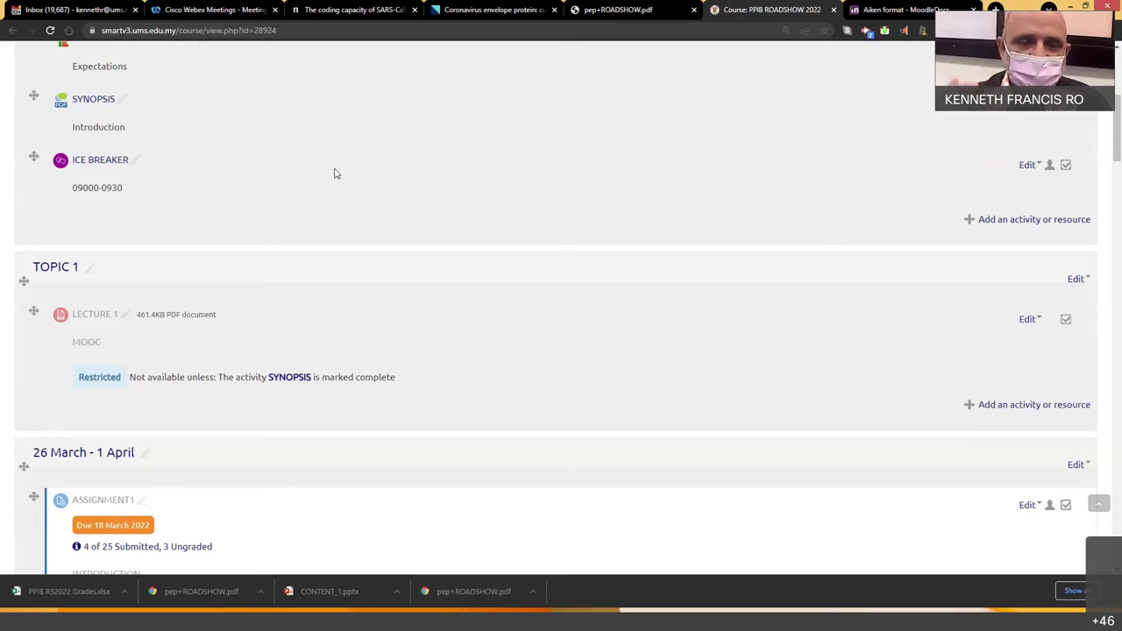
scroll(334, 174, down, 15)
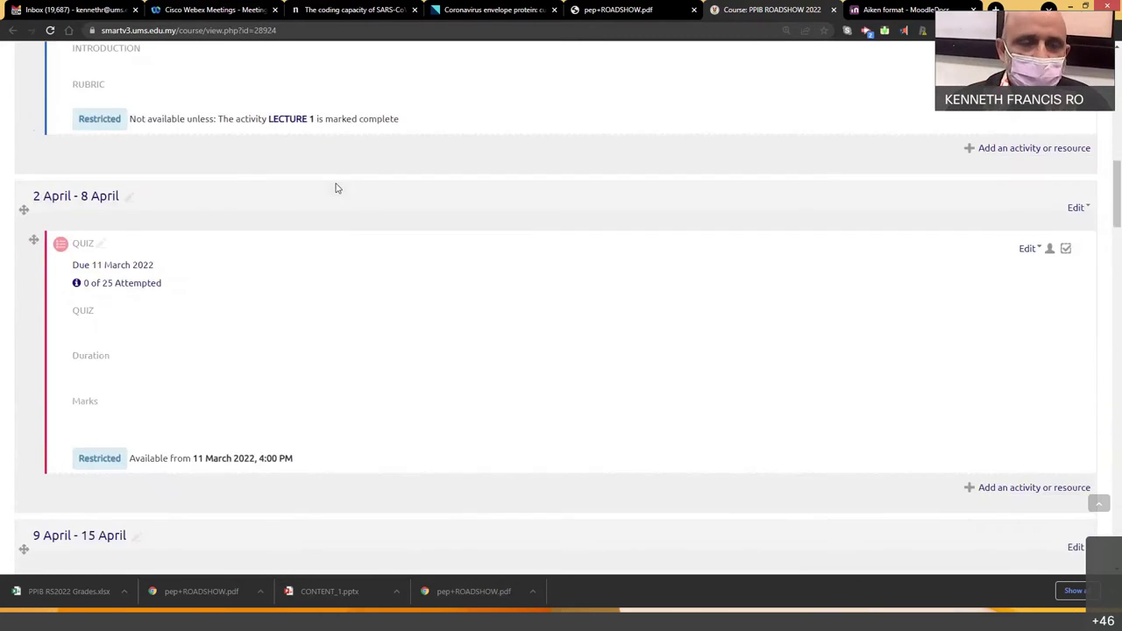
scroll(334, 193, down, 10)
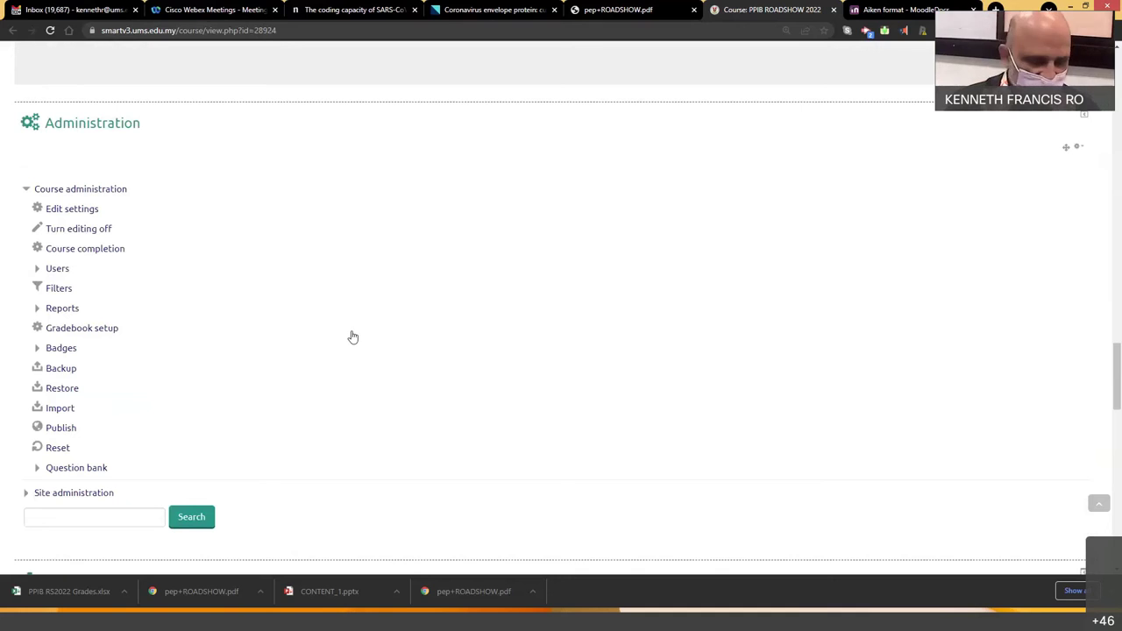
scroll(354, 336, up, 4)
scroll(353, 336, down, 5)
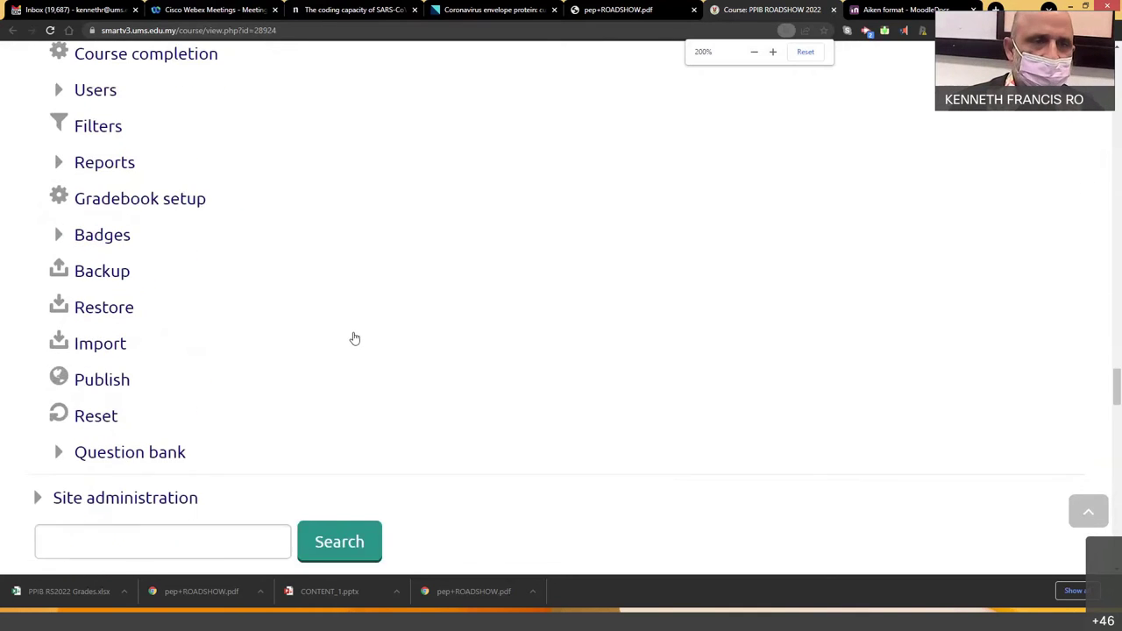
Open the course Backup settings and toggle 'Include enrolled users' off and back on.
click(103, 159)
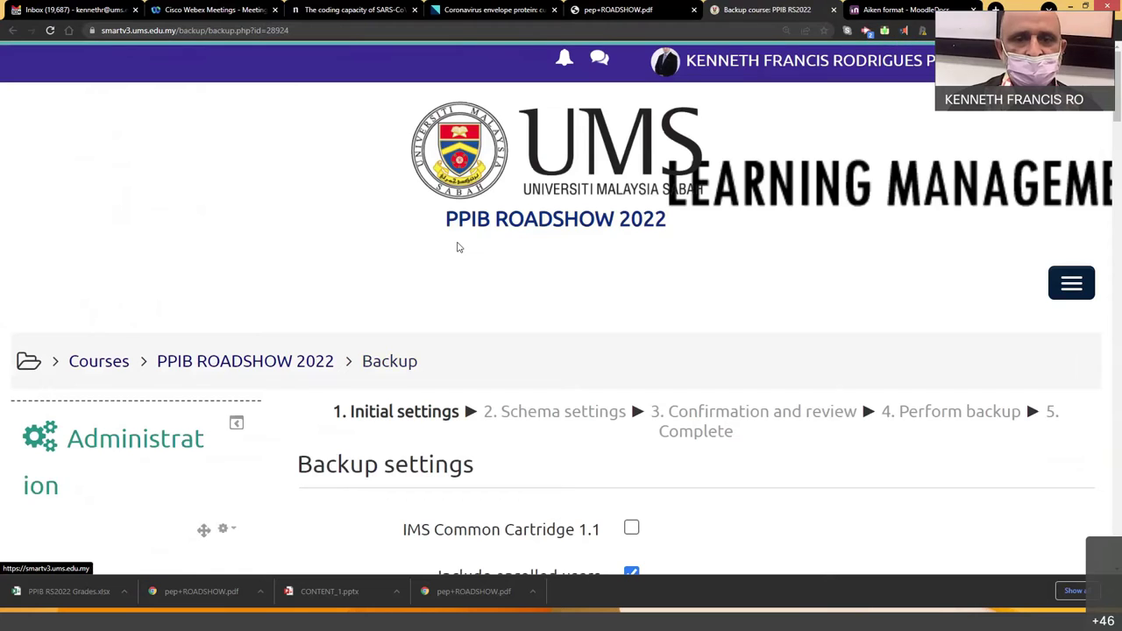
scroll(457, 248, down, 2)
key(ctrl+minus)
scroll(594, 309, down, 1)
scroll(594, 309, up, 2)
scroll(594, 309, down, 2)
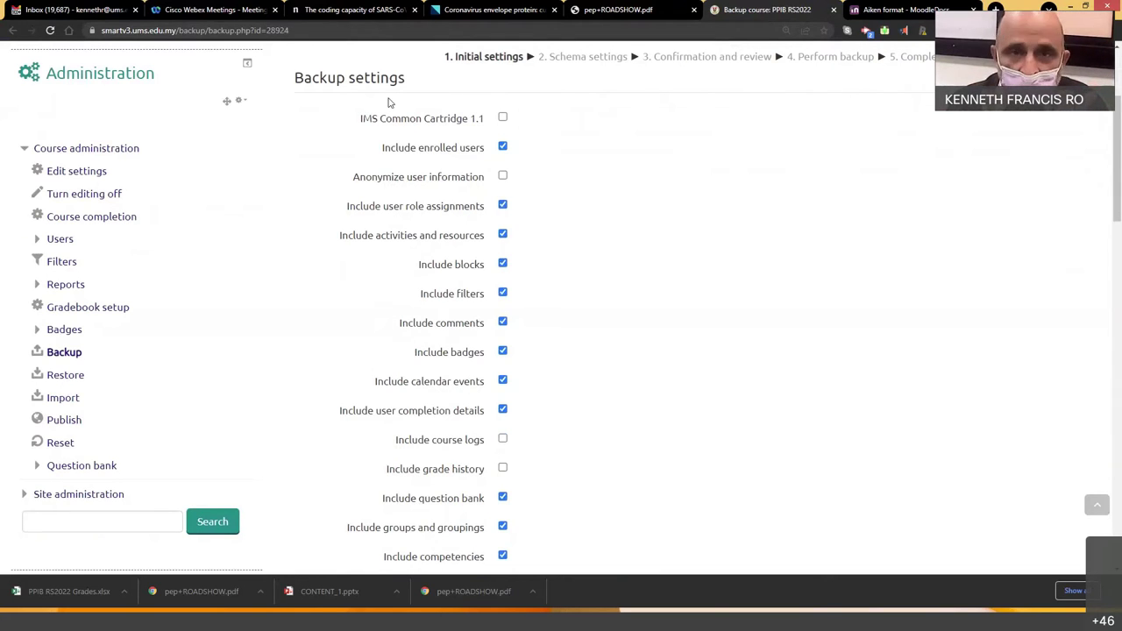
click(503, 147)
click(505, 148)
key(ctrl+plus)
key(ctrl+plus)
key(ctrl+plus)
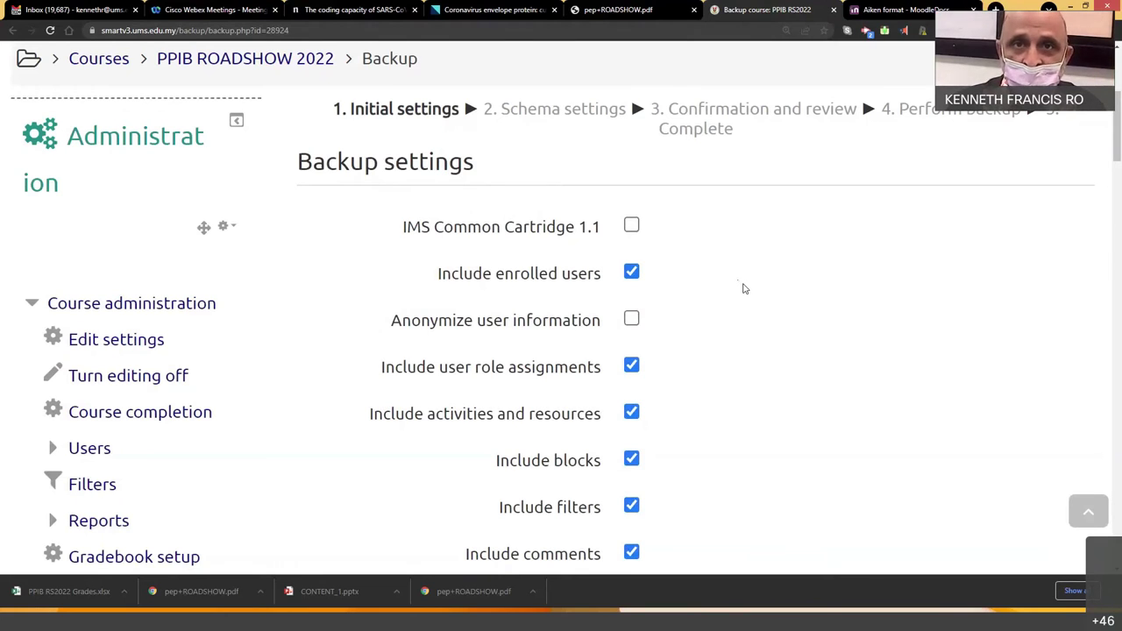
Untick 'Include enrolled users' so the user-related backup options become disabled.
scroll(746, 289, down, 1)
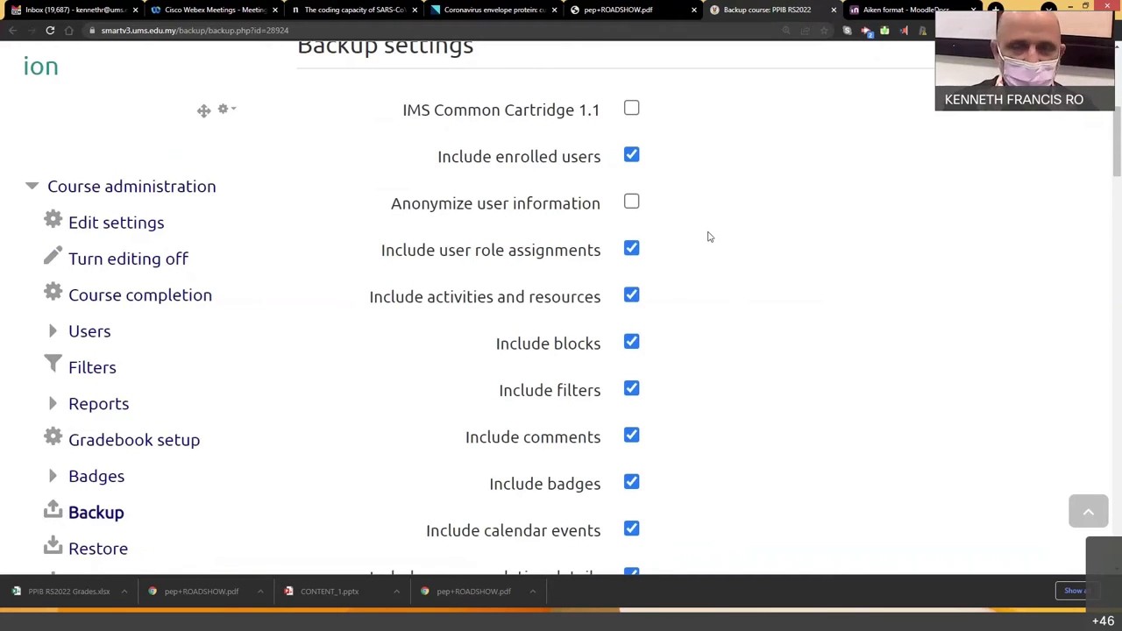
key(ctrl+minus)
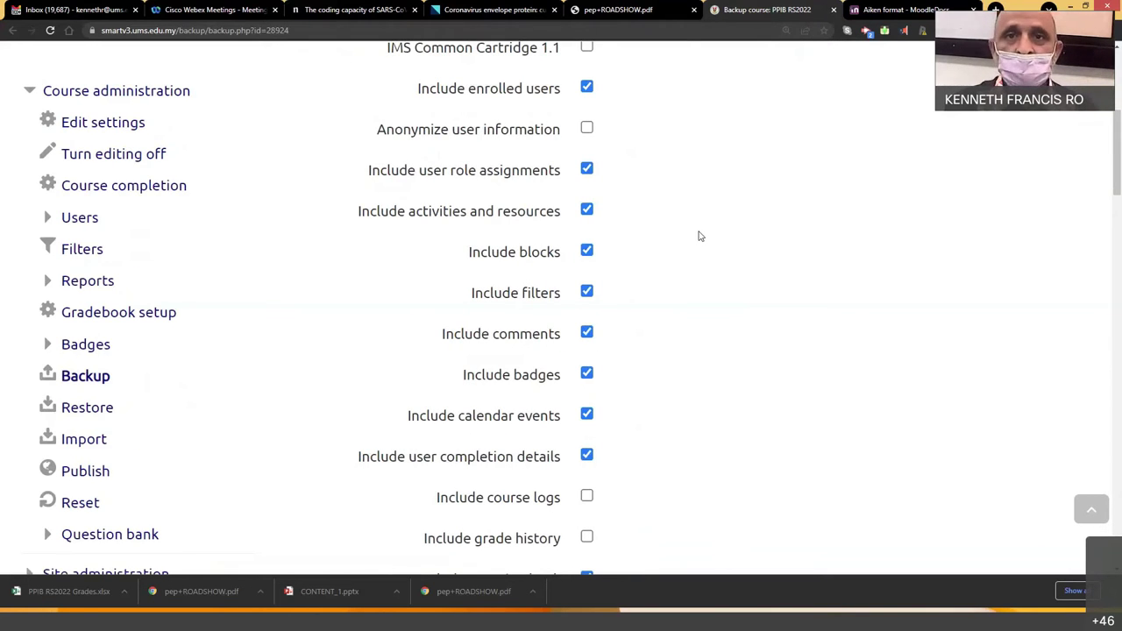
key(ctrl+minus)
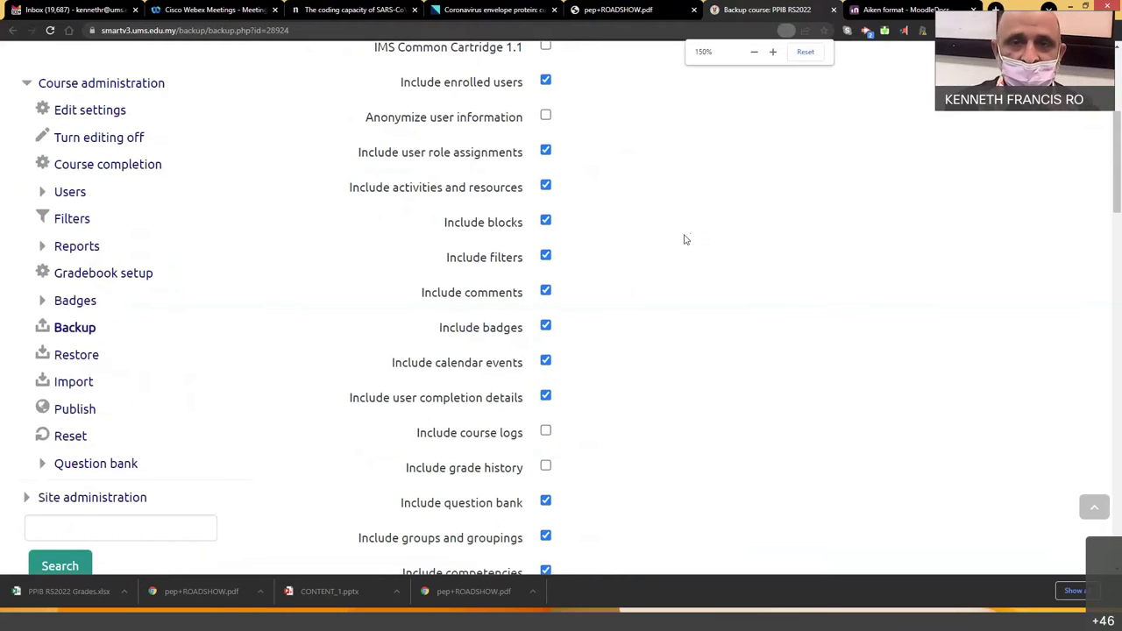
scroll(680, 239, down, 3)
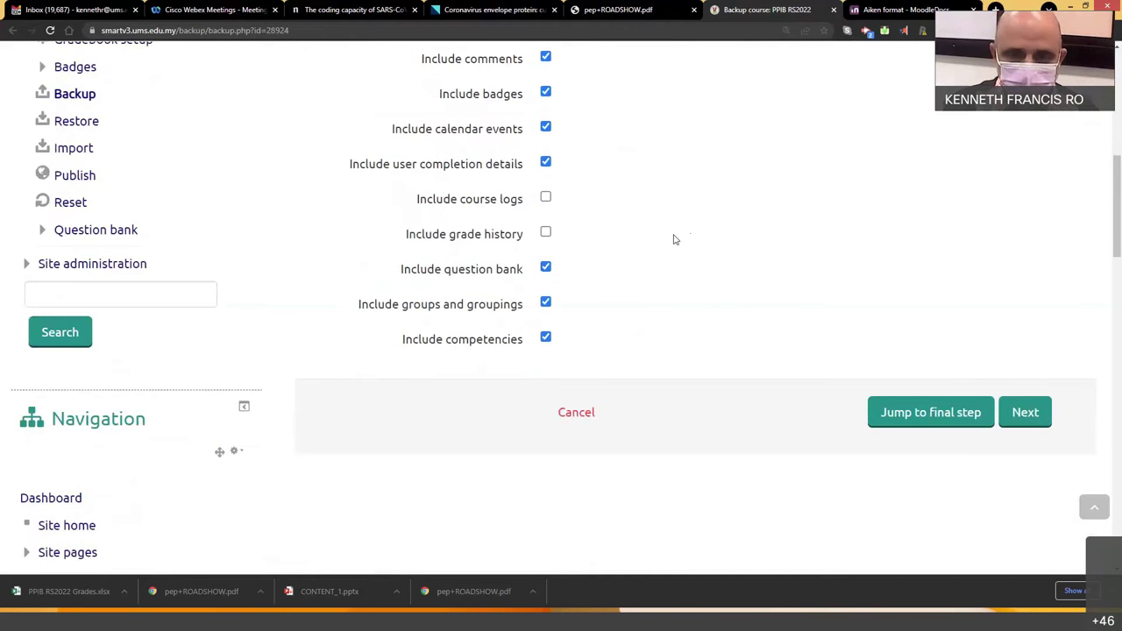
key(ctrl+minus)
scroll(662, 240, up, 4)
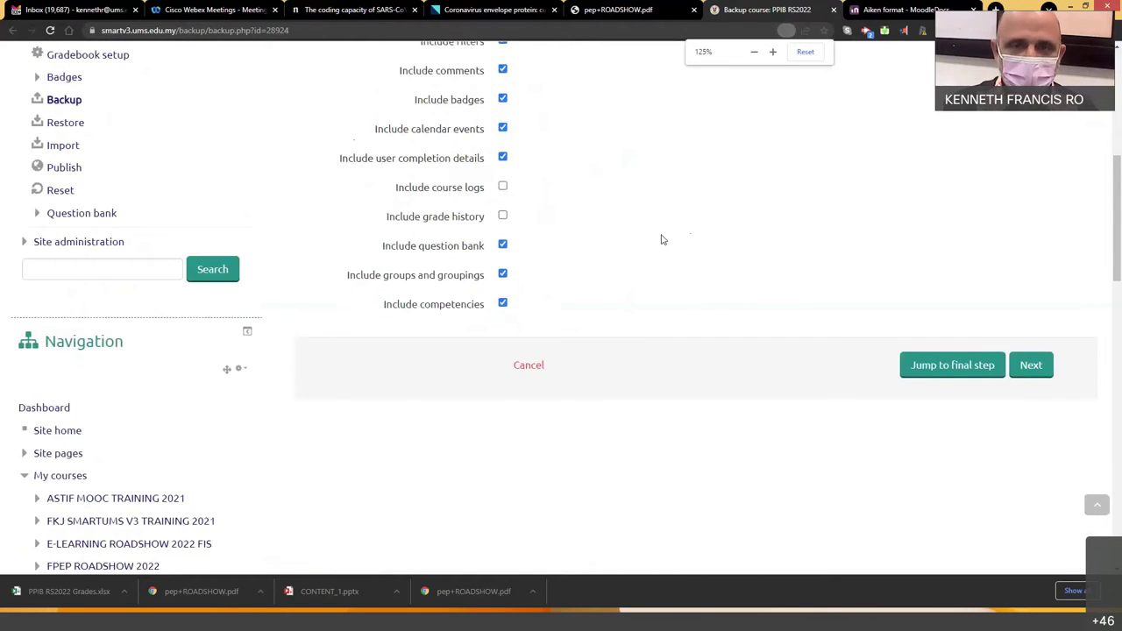
scroll(657, 241, down, 2)
scroll(544, 244, up, 2)
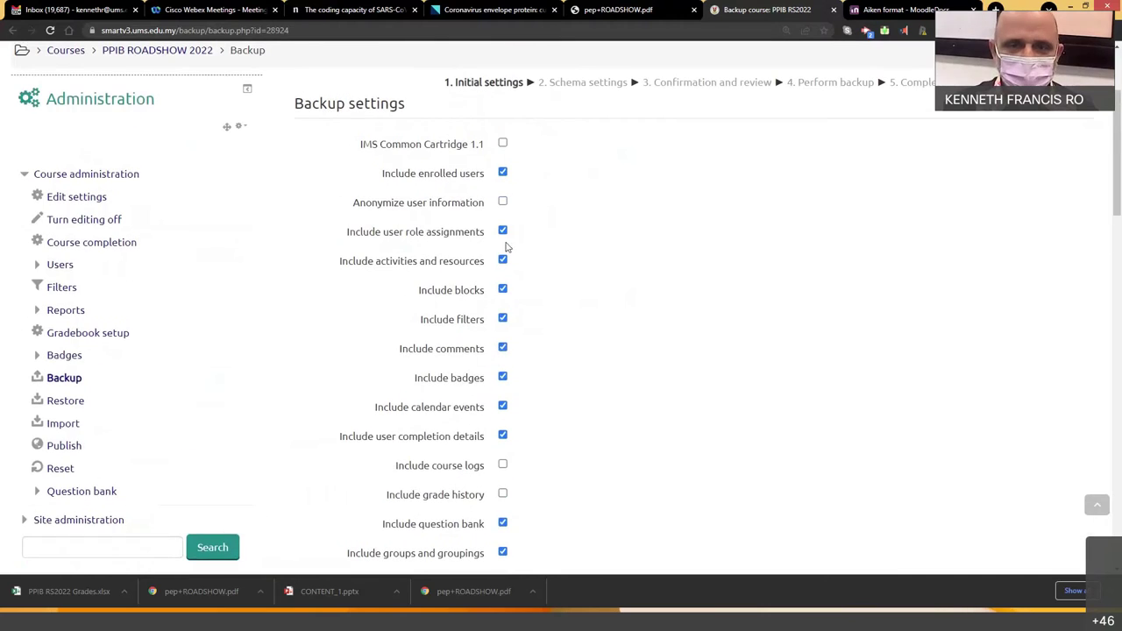
scroll(586, 228, down, 2)
scroll(494, 113, up, 1)
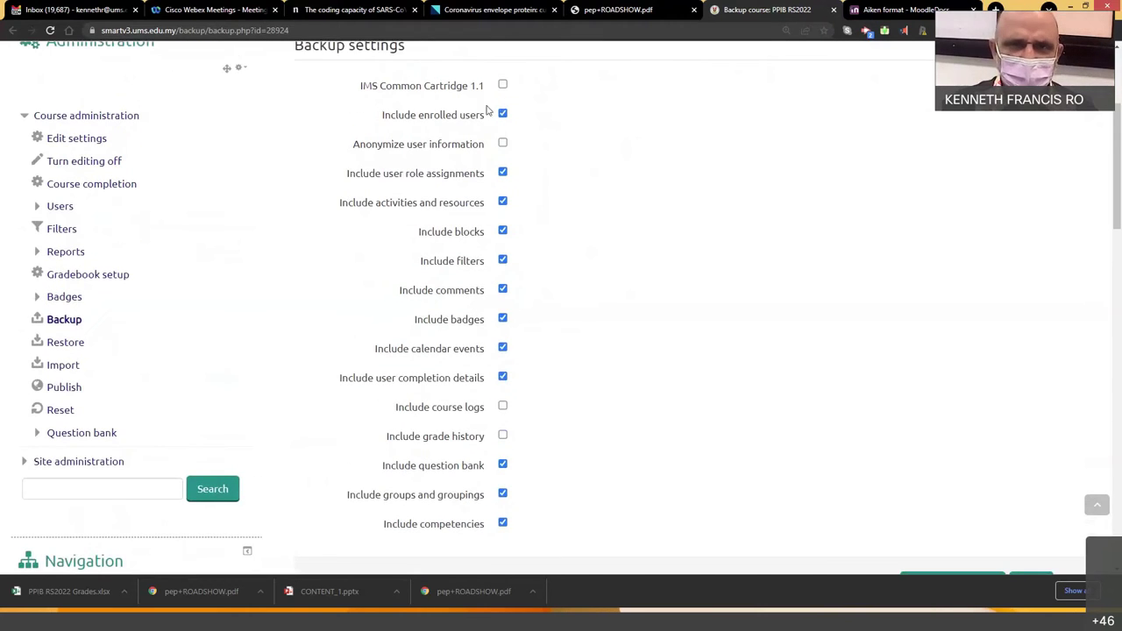
click(502, 115)
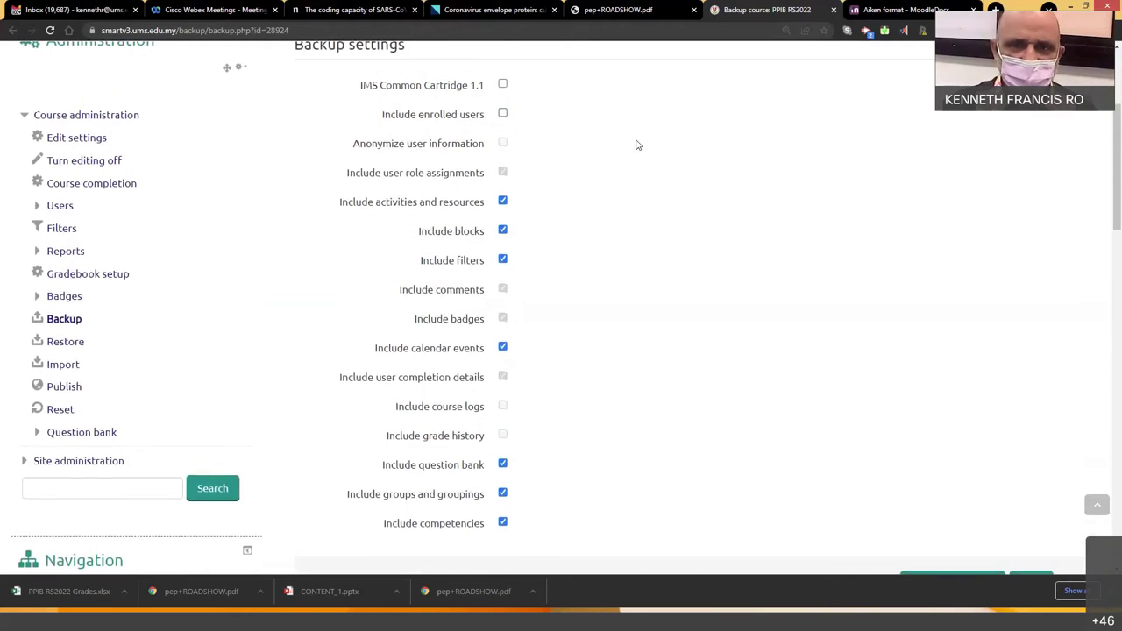
scroll(952, 363, down, 2)
In Schema settings, exclude the weekly sections from 9 April through 24 June.
click(1028, 409)
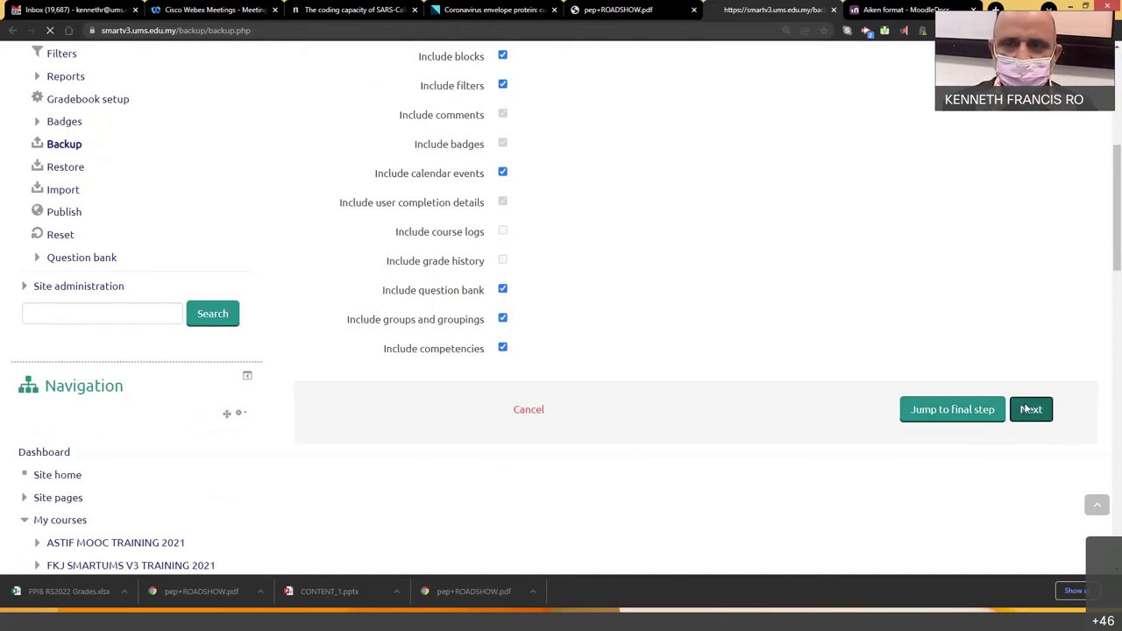
scroll(789, 237, down, 2)
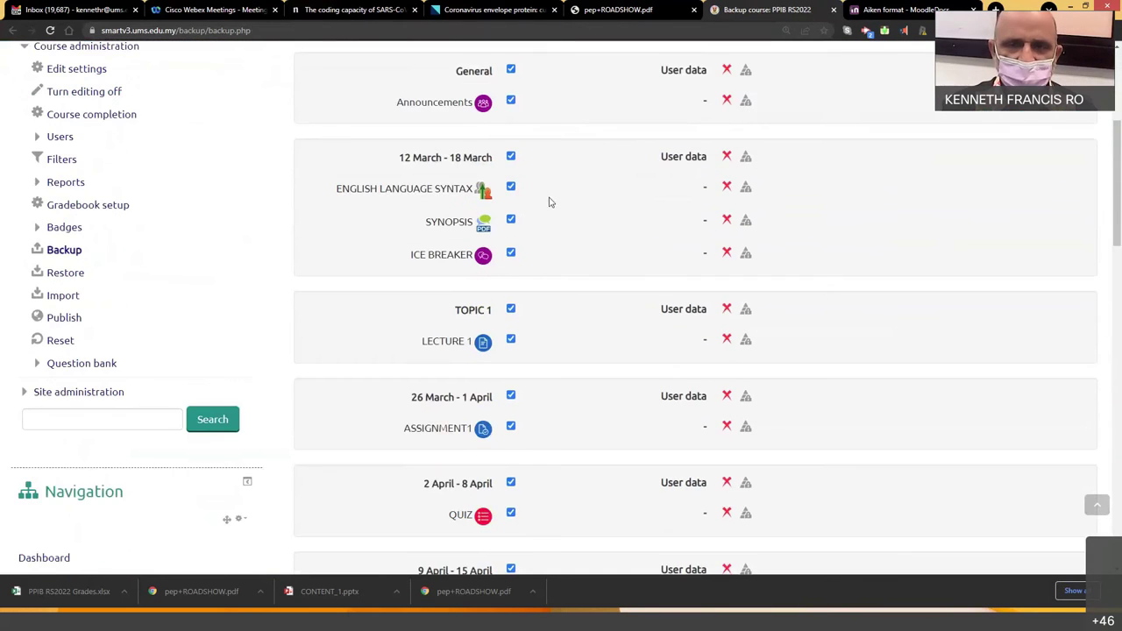
scroll(553, 205, down, 4)
scroll(556, 207, down, 2)
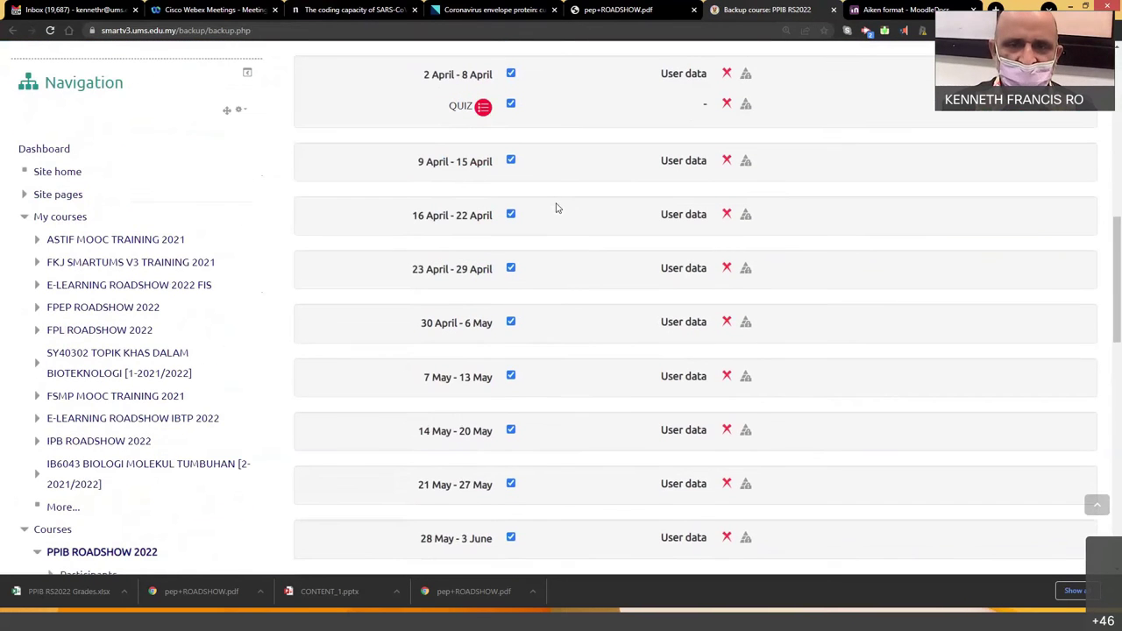
click(511, 161)
click(510, 215)
click(511, 268)
click(510, 322)
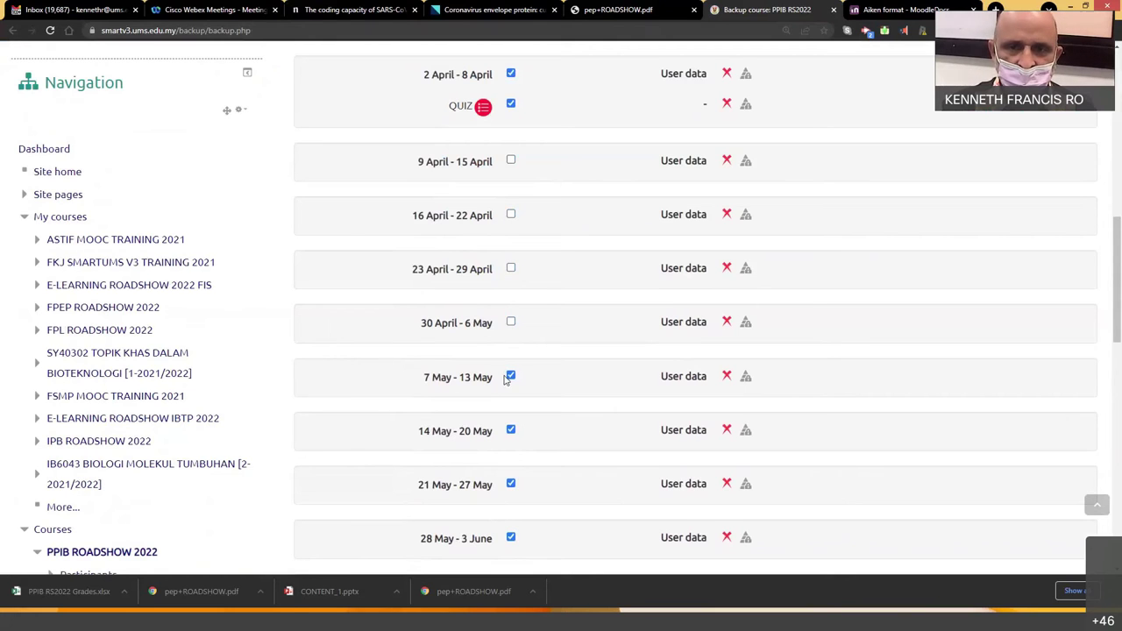
click(510, 377)
click(512, 431)
click(511, 484)
scroll(522, 452, down, 2)
click(511, 422)
click(512, 476)
click(511, 529)
scroll(518, 500, down, 4)
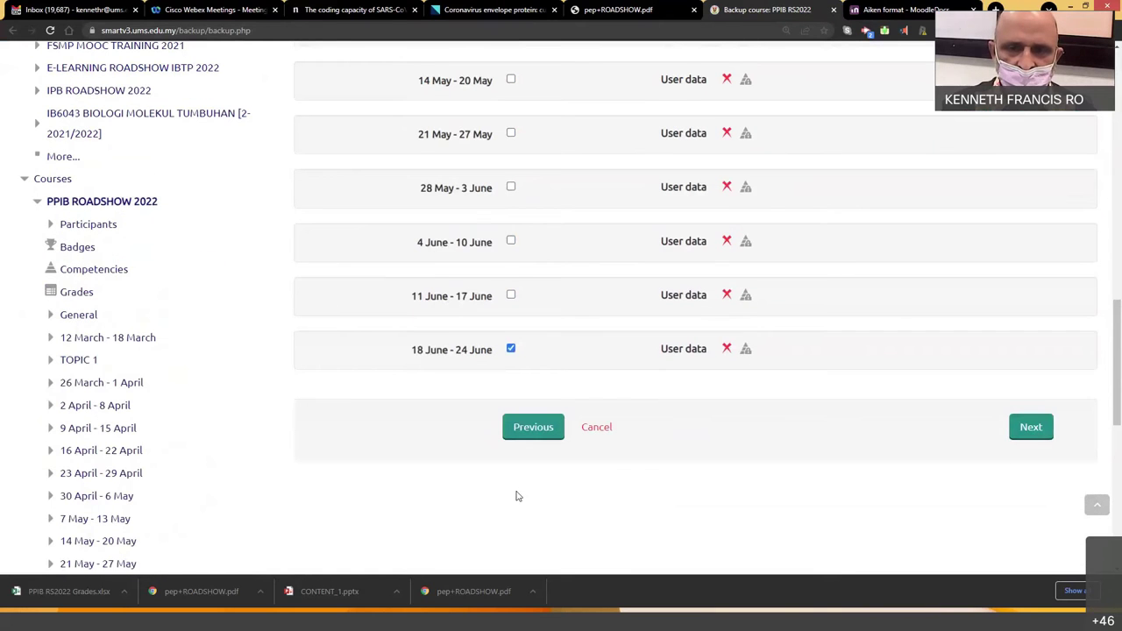
click(511, 349)
Review the backup settings and perform the backup to create the file.
click(1032, 427)
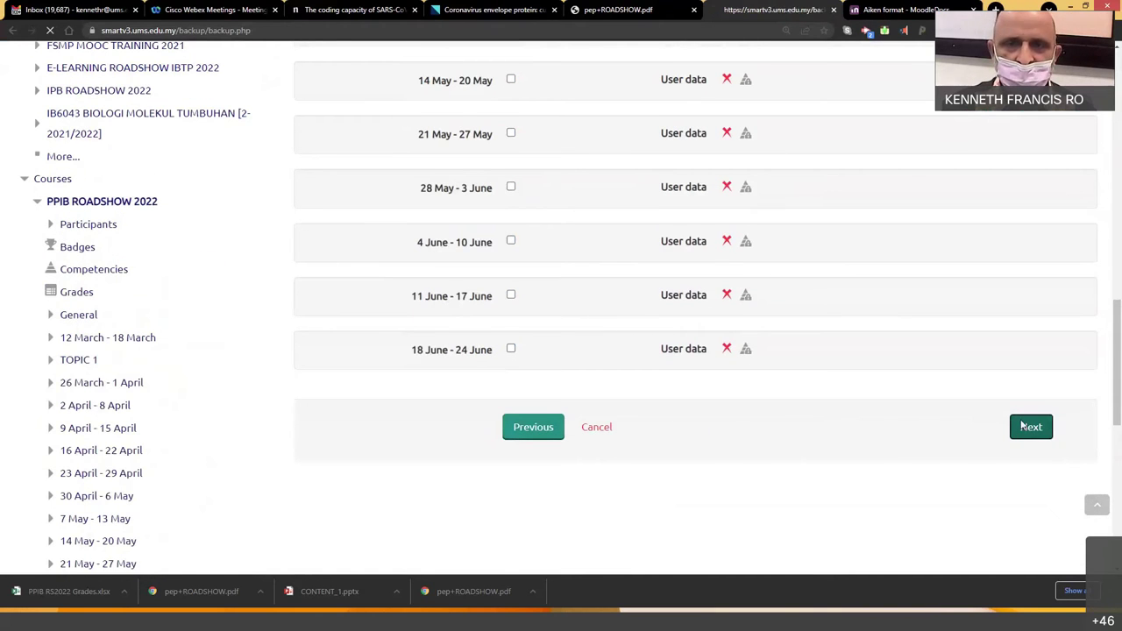
scroll(874, 332, down, 4)
scroll(873, 332, down, 10)
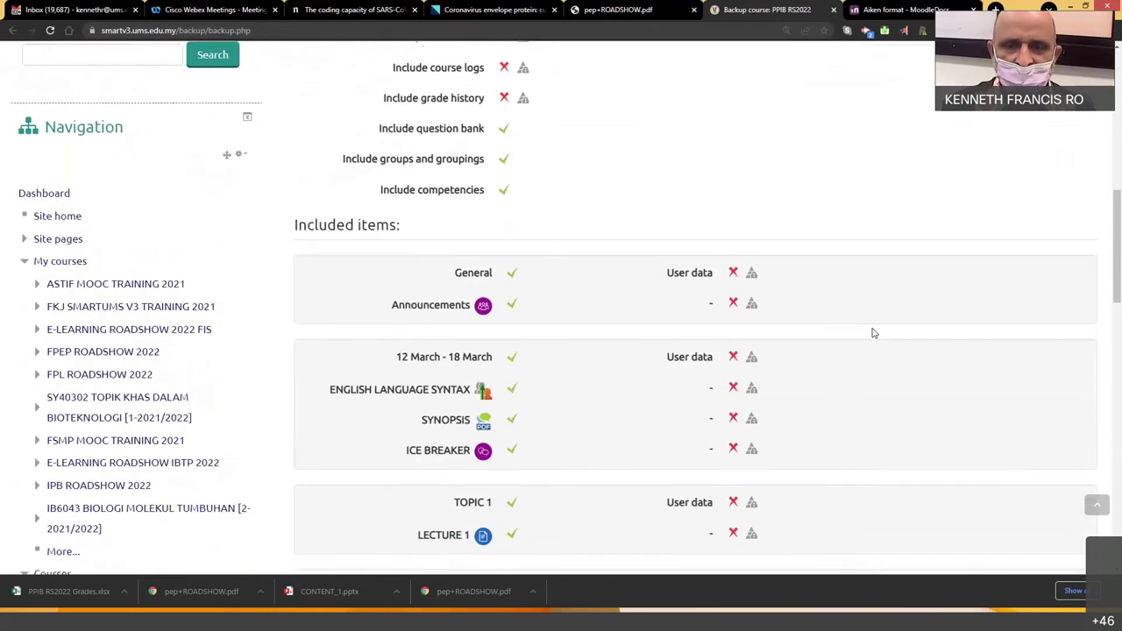
scroll(873, 334, down, 2)
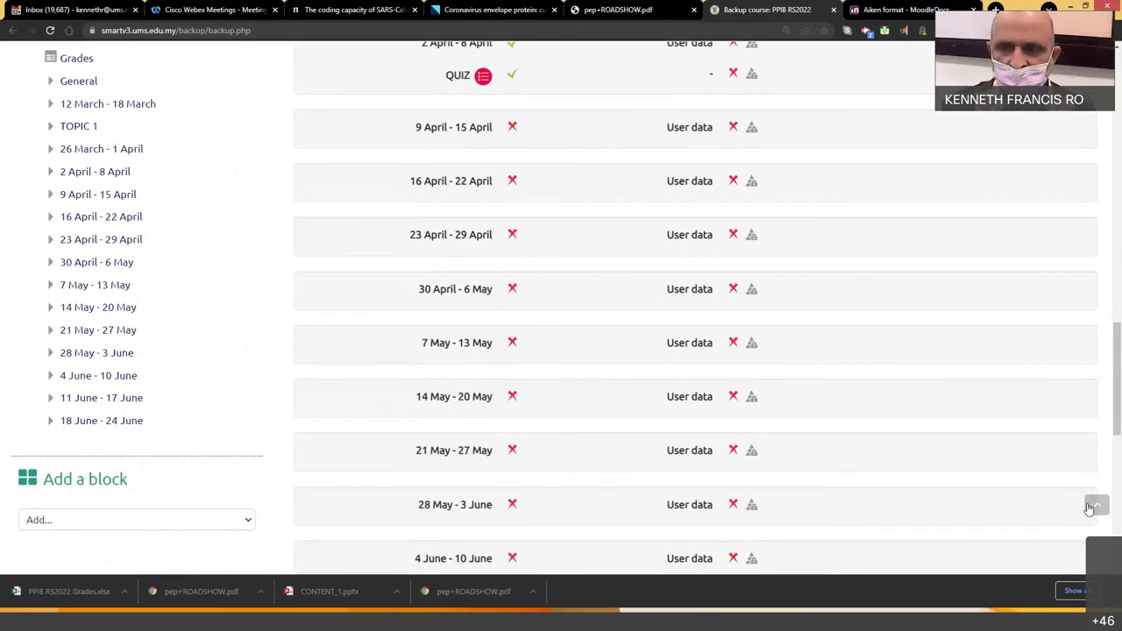
scroll(1070, 487, down, 4)
click(1033, 453)
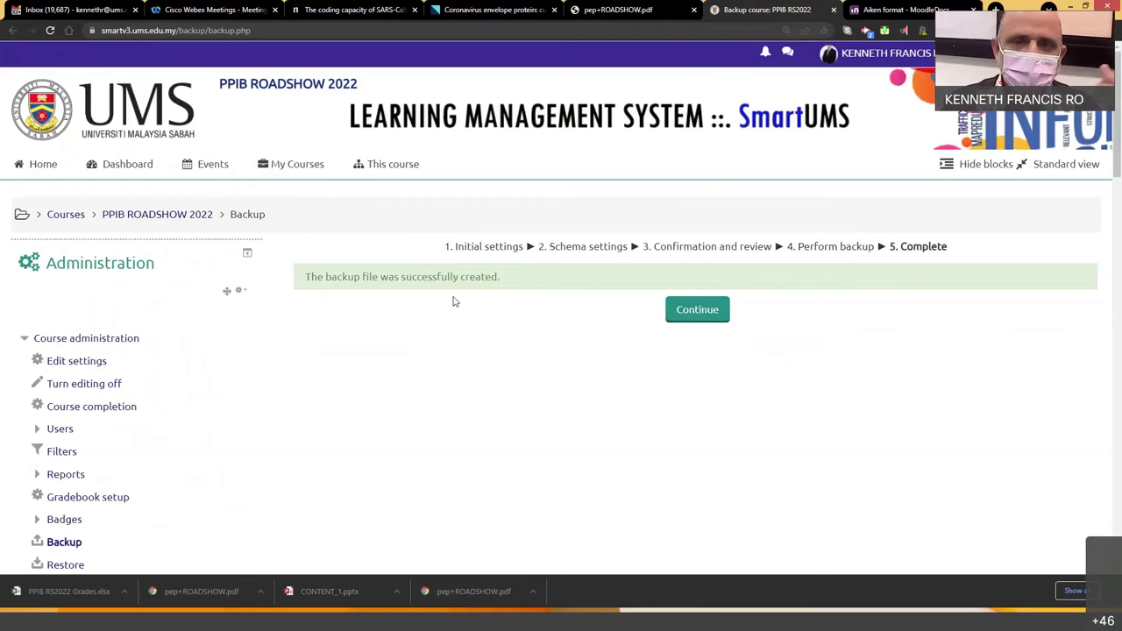
click(697, 310)
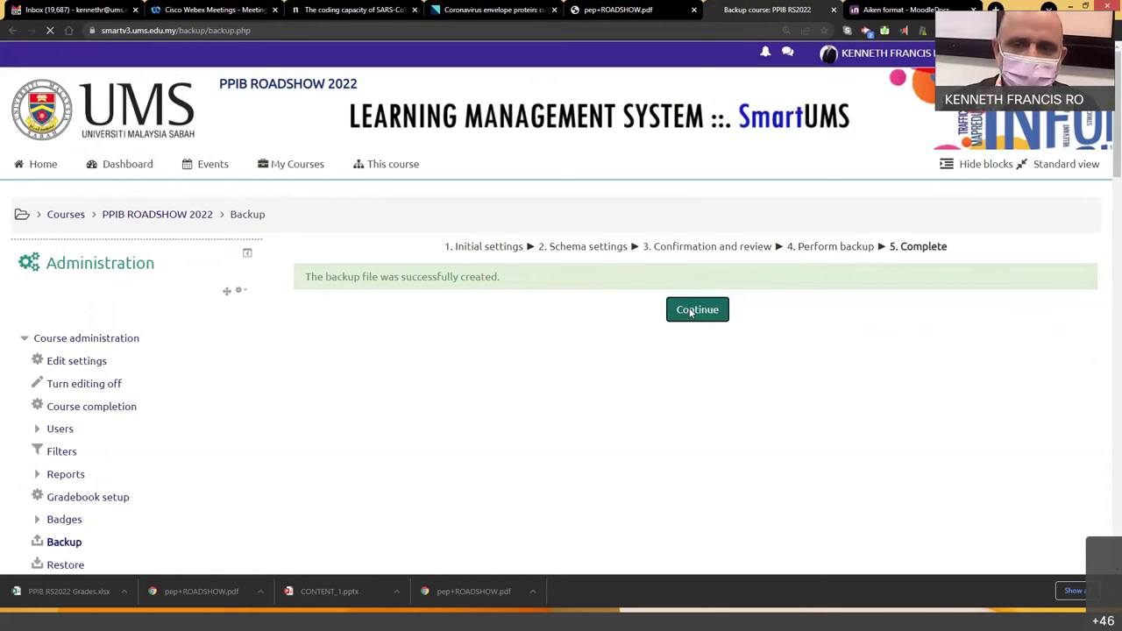
scroll(691, 314, down, 3)
scroll(691, 314, down, 3)
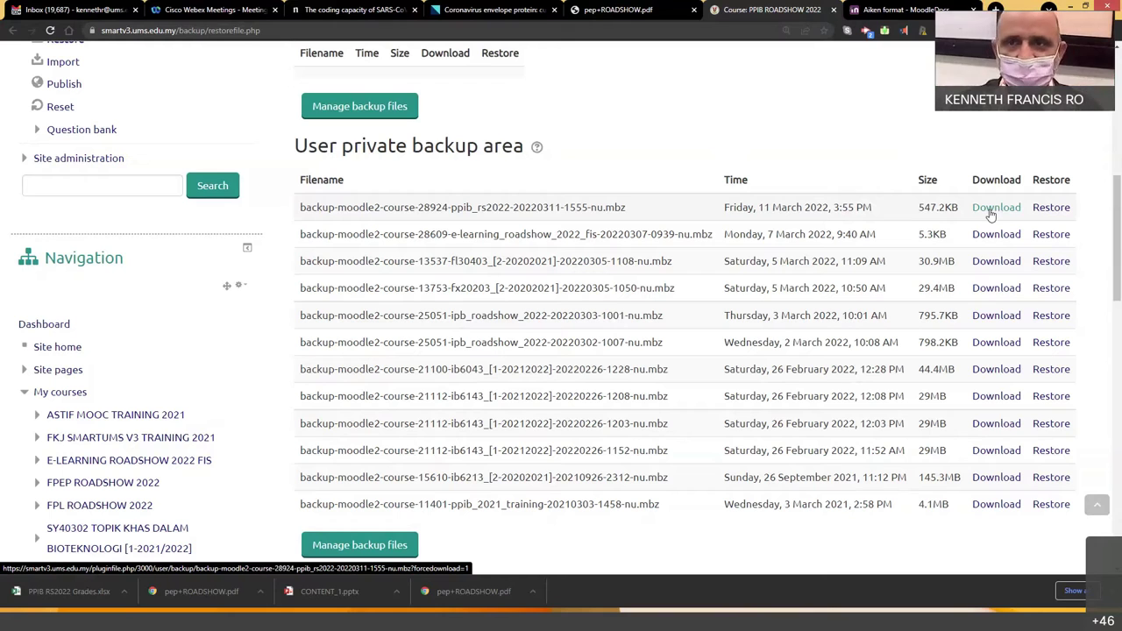
click(1054, 210)
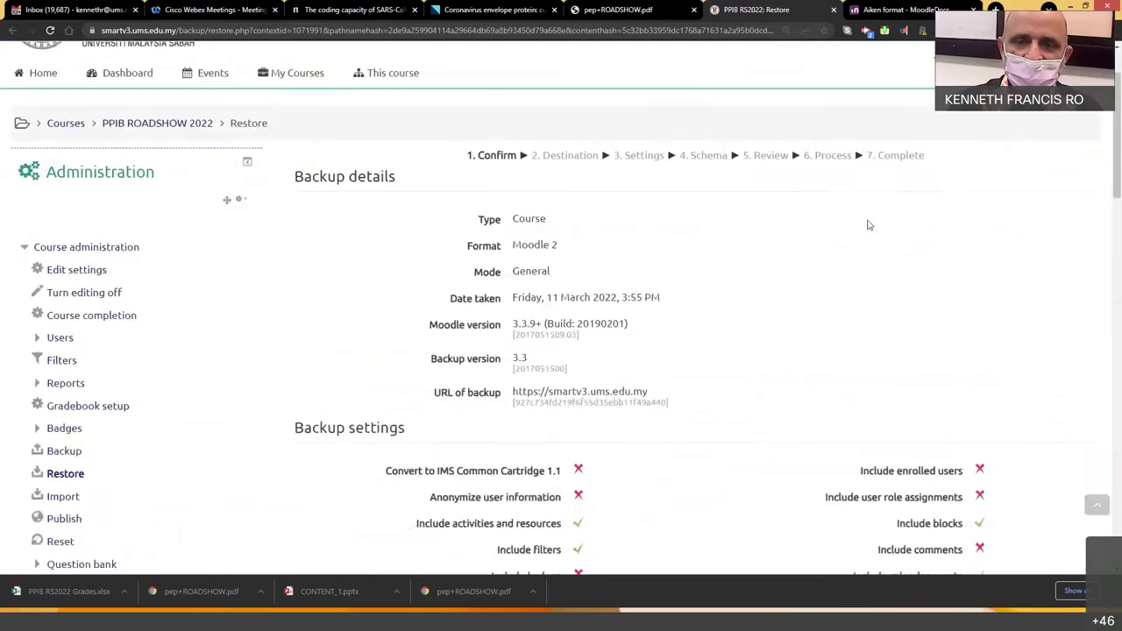
scroll(864, 215, down, 3)
scroll(855, 208, down, 10)
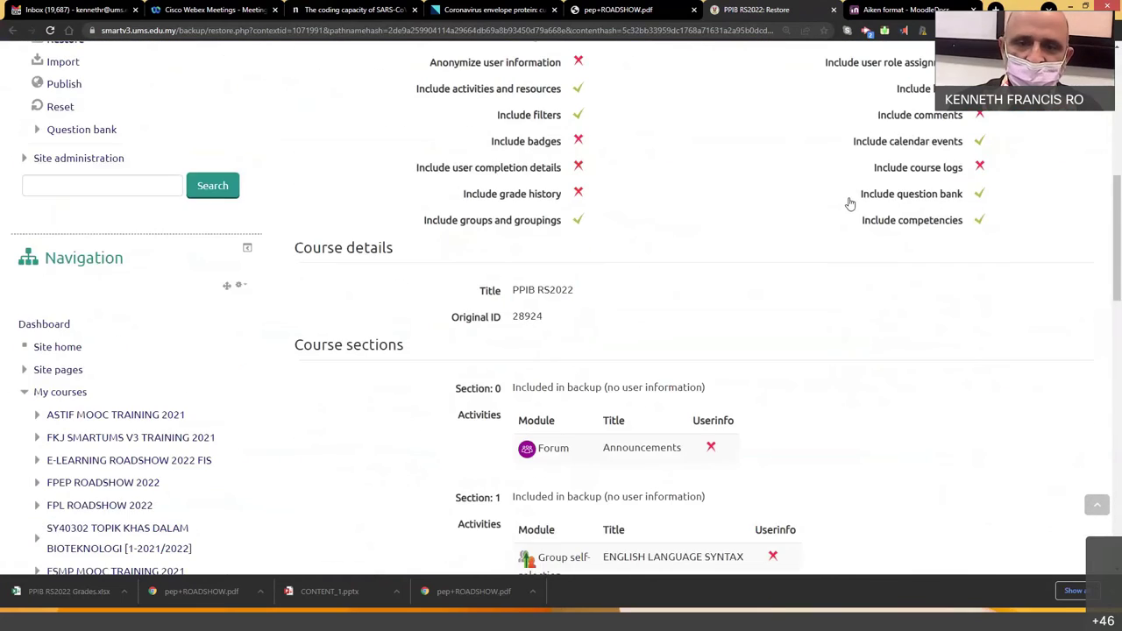
scroll(848, 201, down, 2)
scroll(847, 203, up, 5)
scroll(852, 210, up, 3)
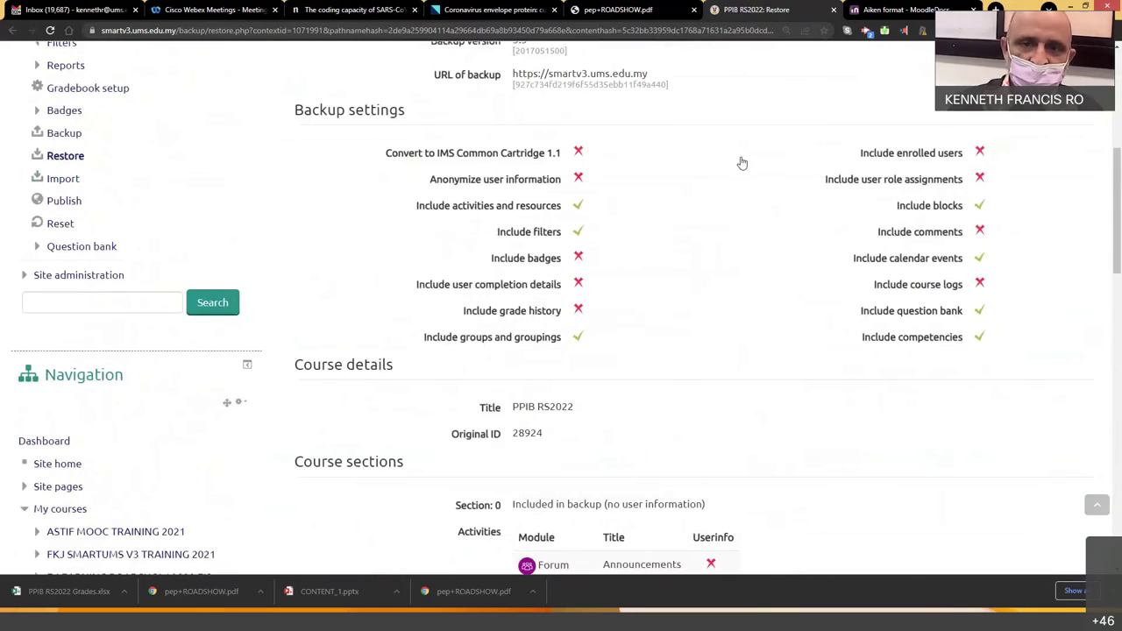
scroll(744, 163, down, 9)
Continue to the restore destination, clearing the mistaken 'backup' category search.
click(1040, 329)
scroll(923, 282, down, 2)
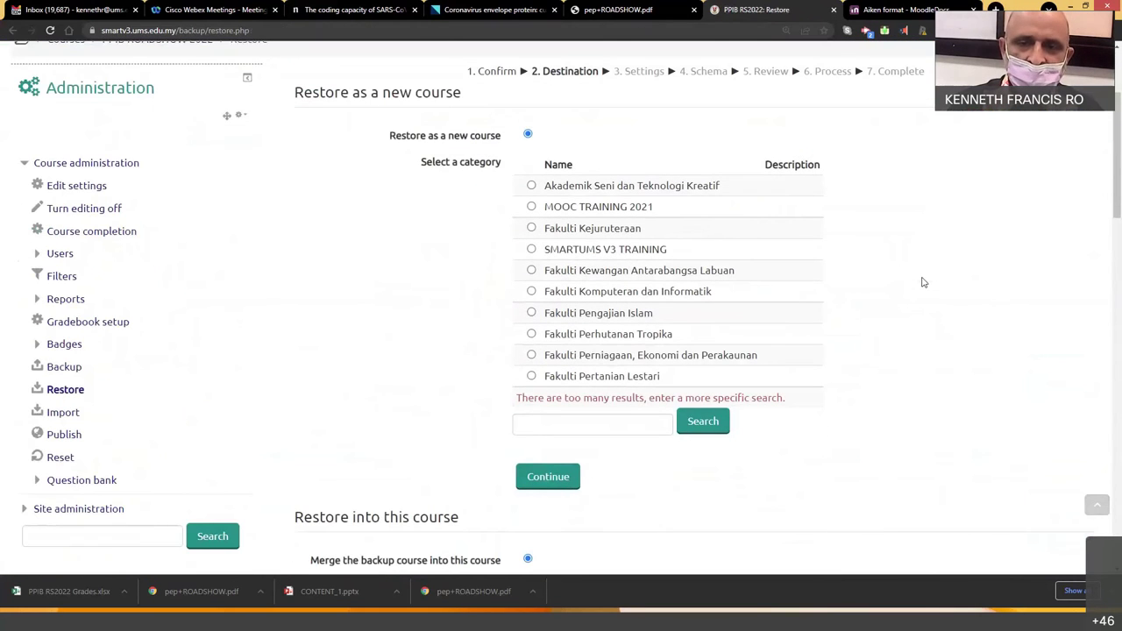
click(553, 424)
text(backup)
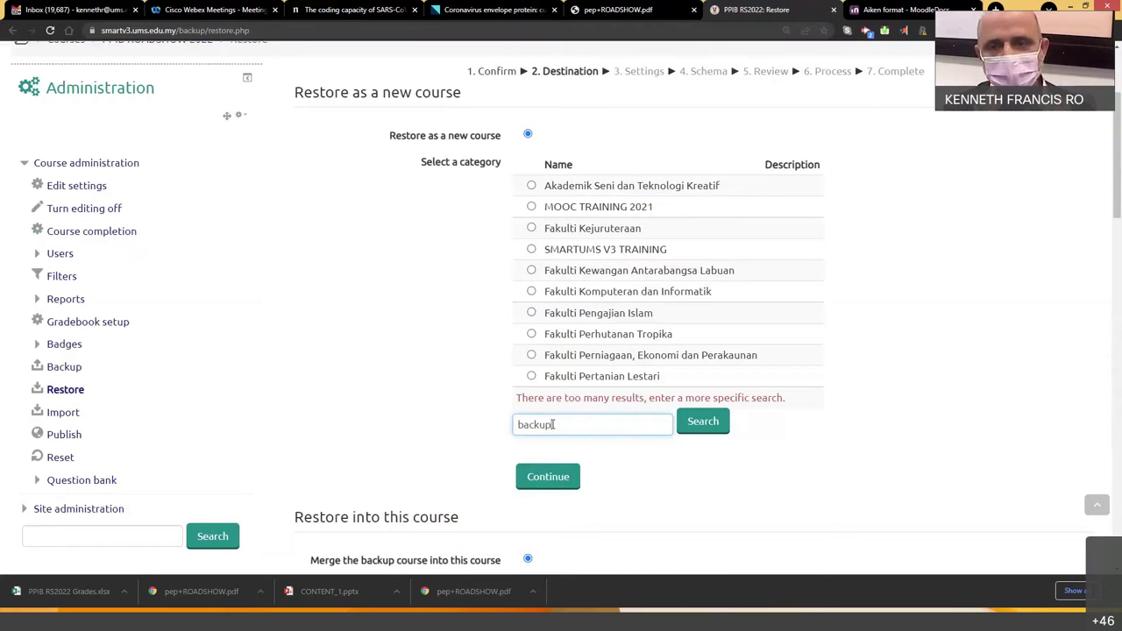
scroll(509, 423, down, 2)
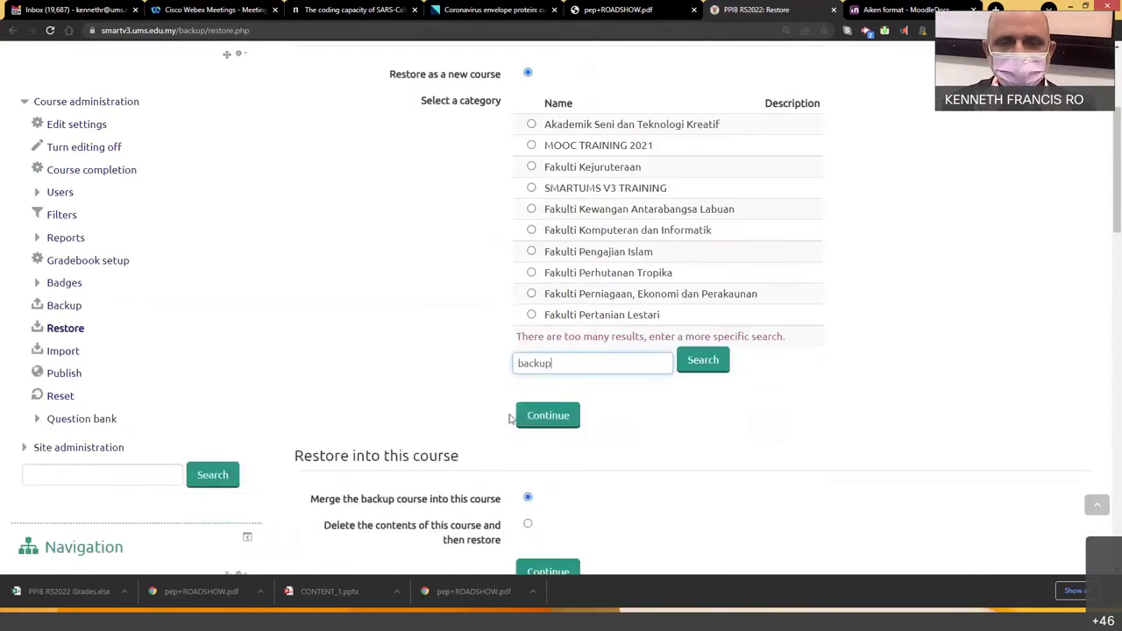
double_click(519, 249)
key(BackSpace)
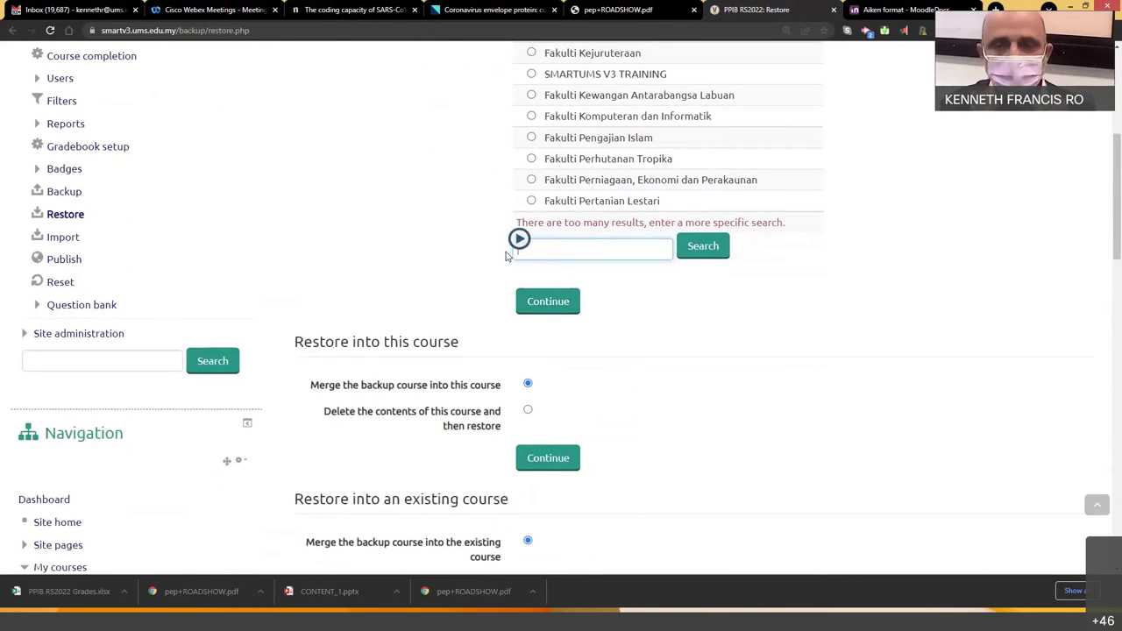
scroll(584, 325, down, 2)
scroll(587, 327, down, 2)
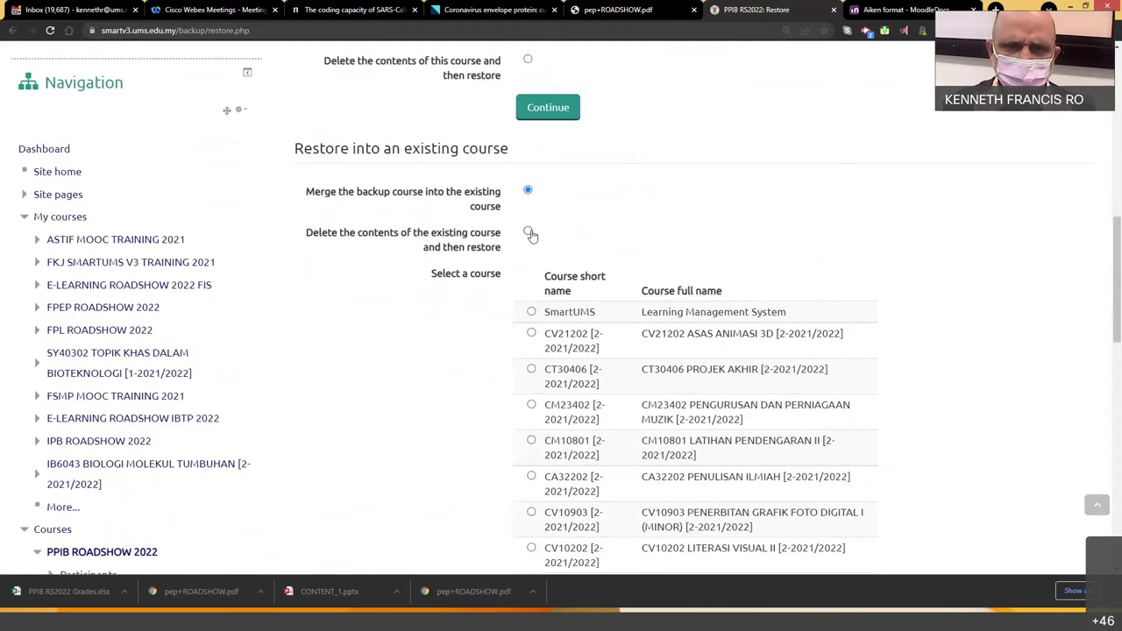
scroll(551, 263, down, 5)
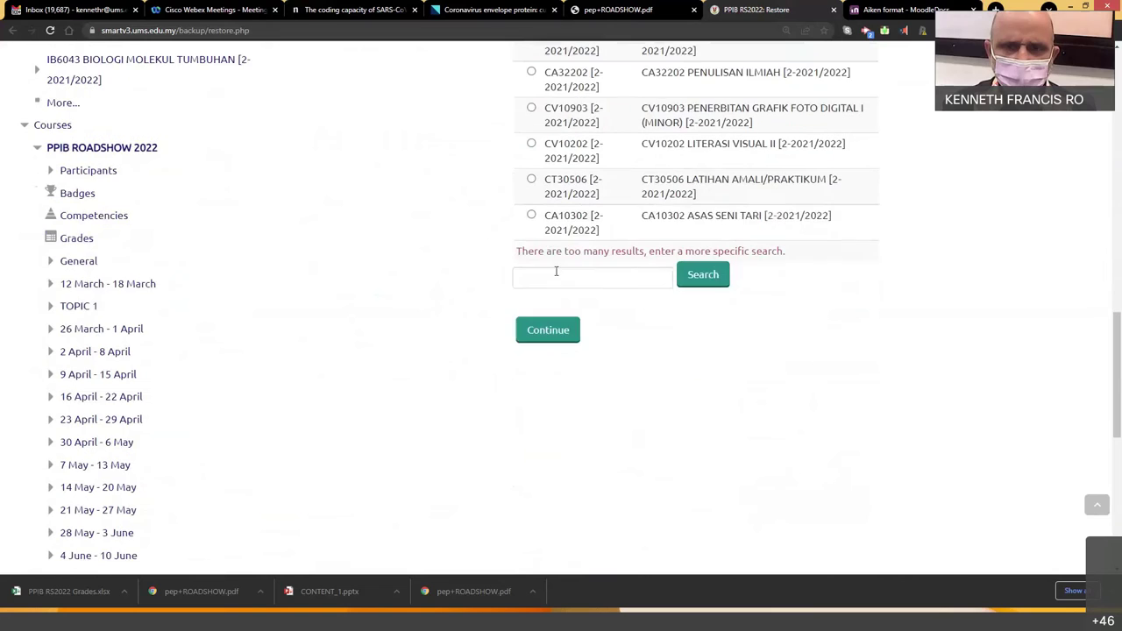
Search existing courses for 'restore', select Roadshow-restore as the target, and continue.
click(550, 271)
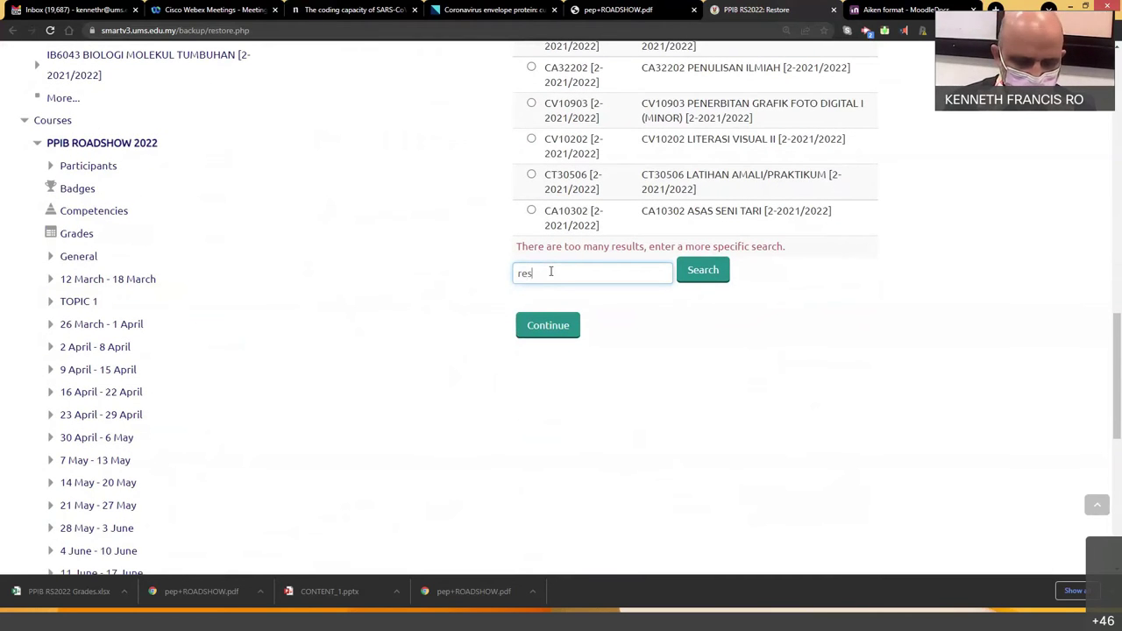
click(684, 272)
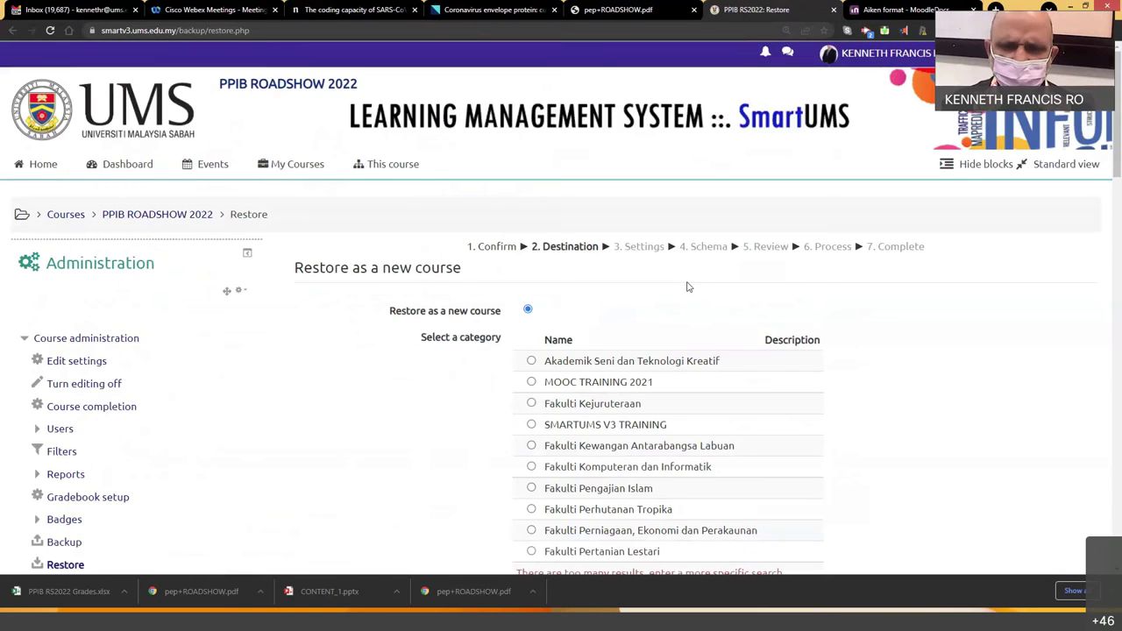
scroll(688, 287, down, 3)
scroll(552, 417, down, 4)
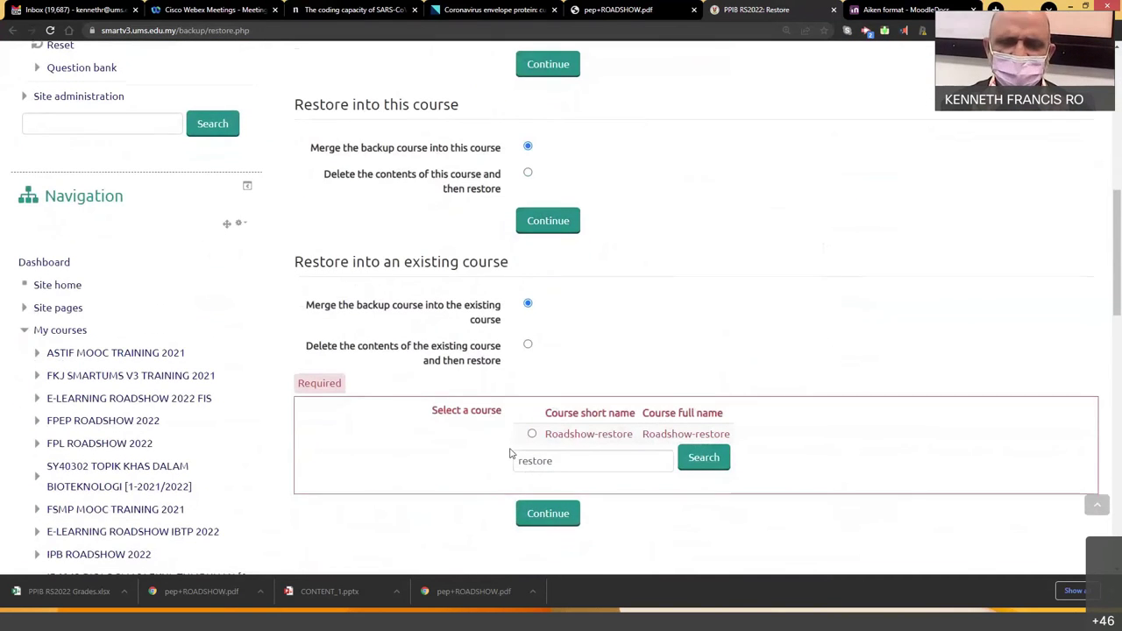
scroll(510, 468, down, 1)
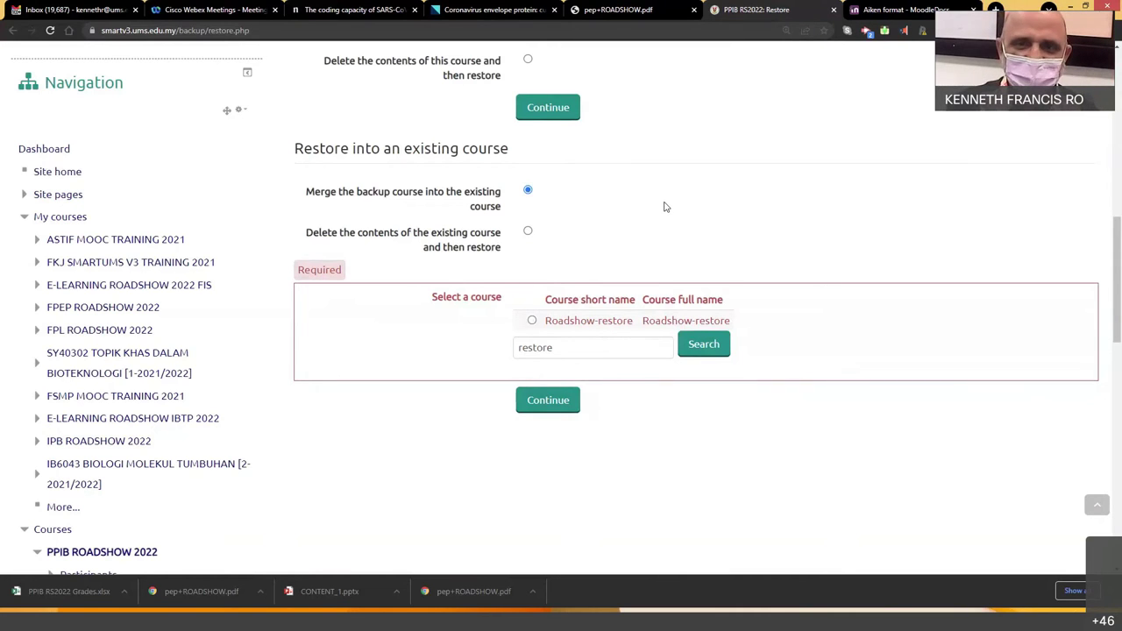
scroll(664, 207, down, 2)
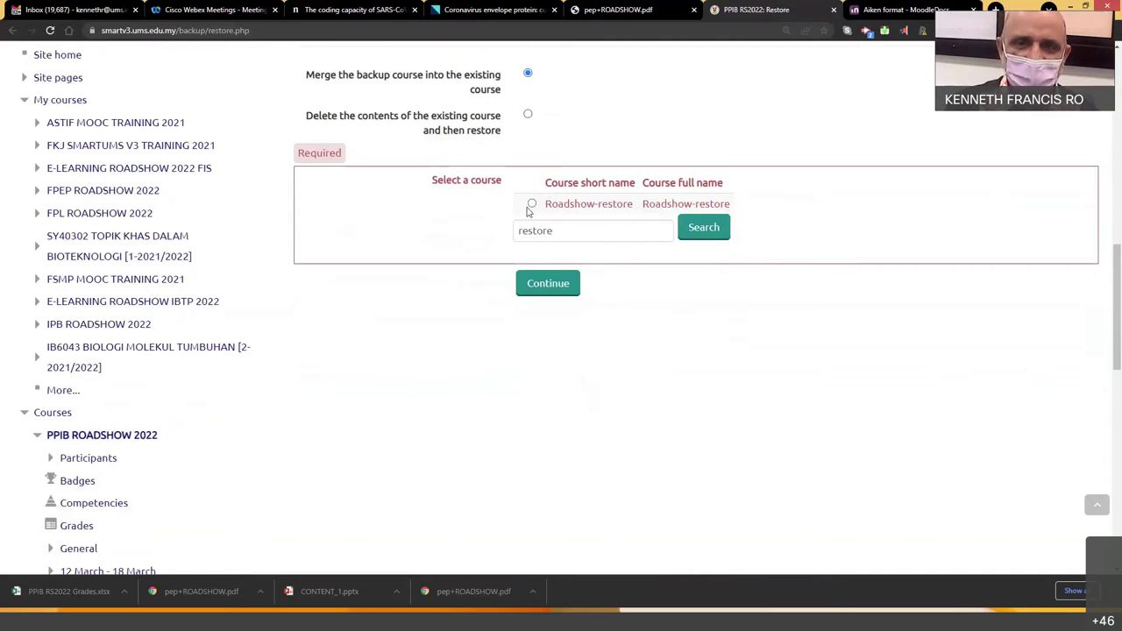
click(532, 205)
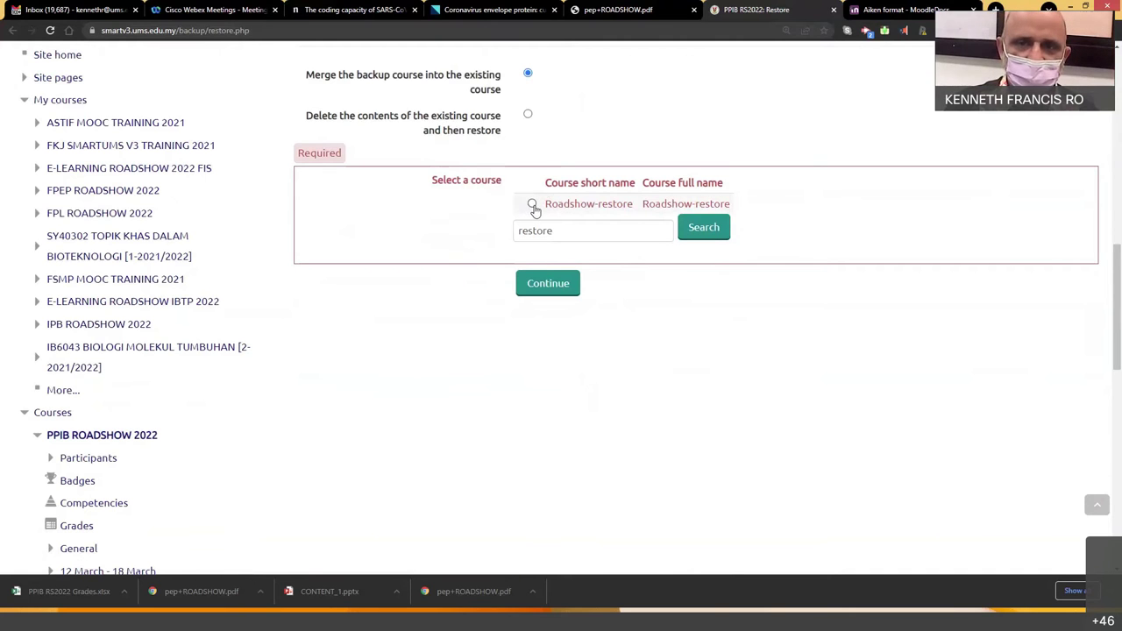
click(704, 228)
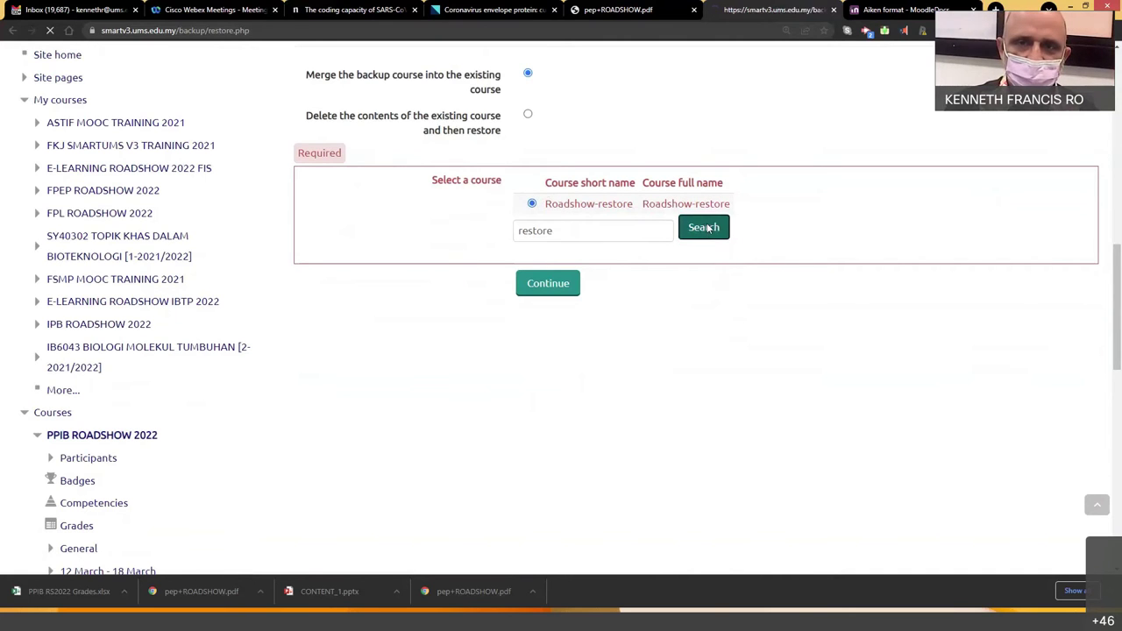
scroll(687, 278, down, 2)
scroll(687, 278, down, 5)
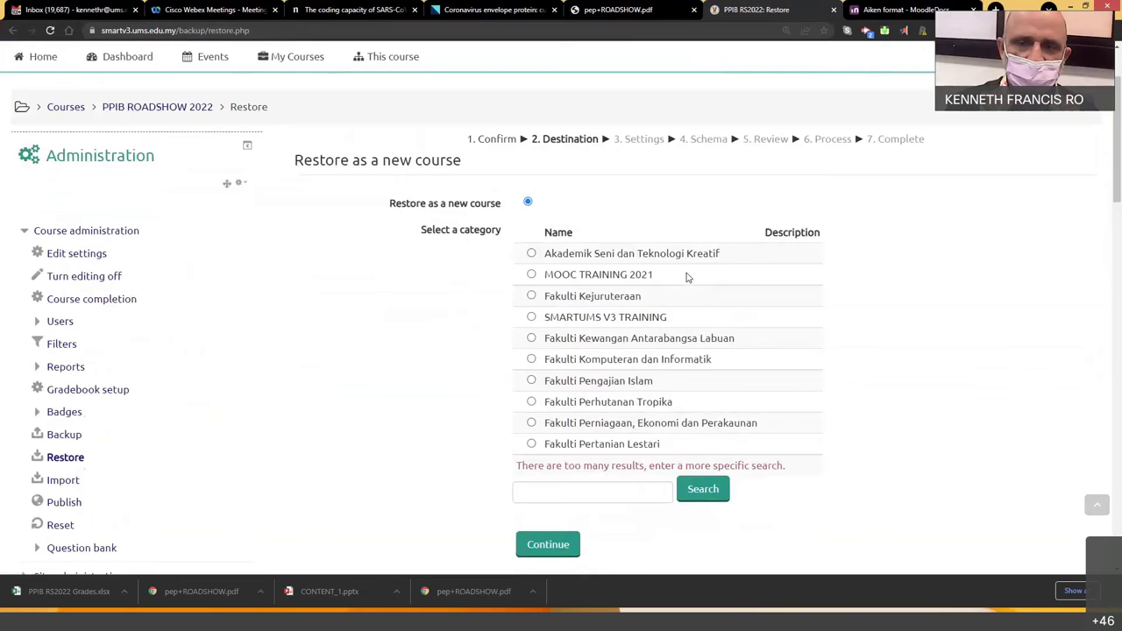
scroll(686, 275, down, 3)
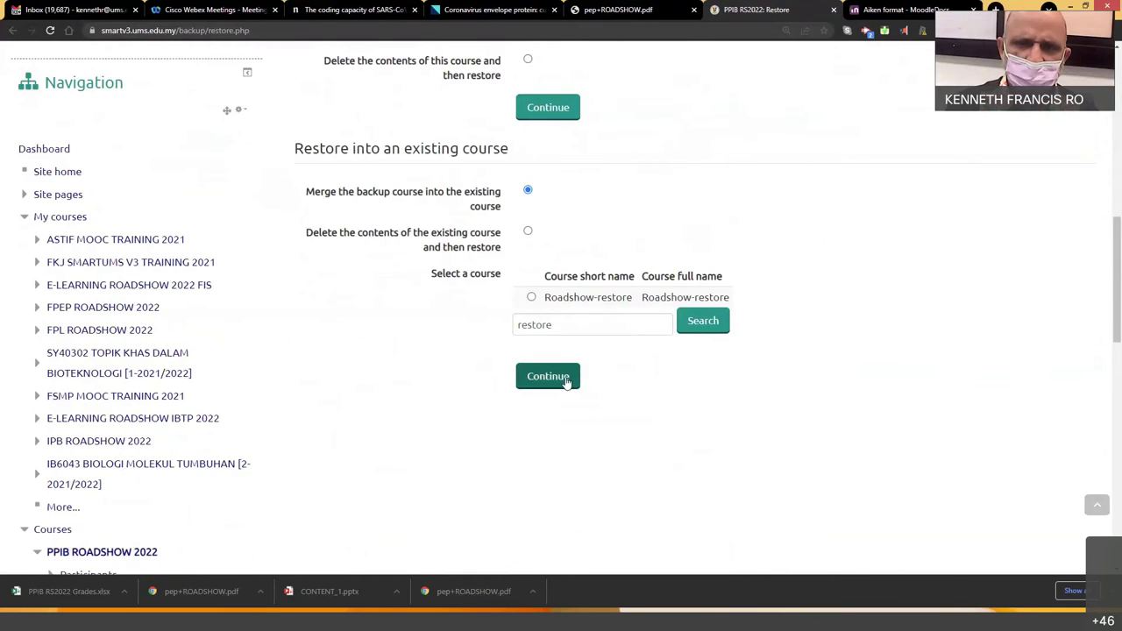
click(531, 297)
click(571, 380)
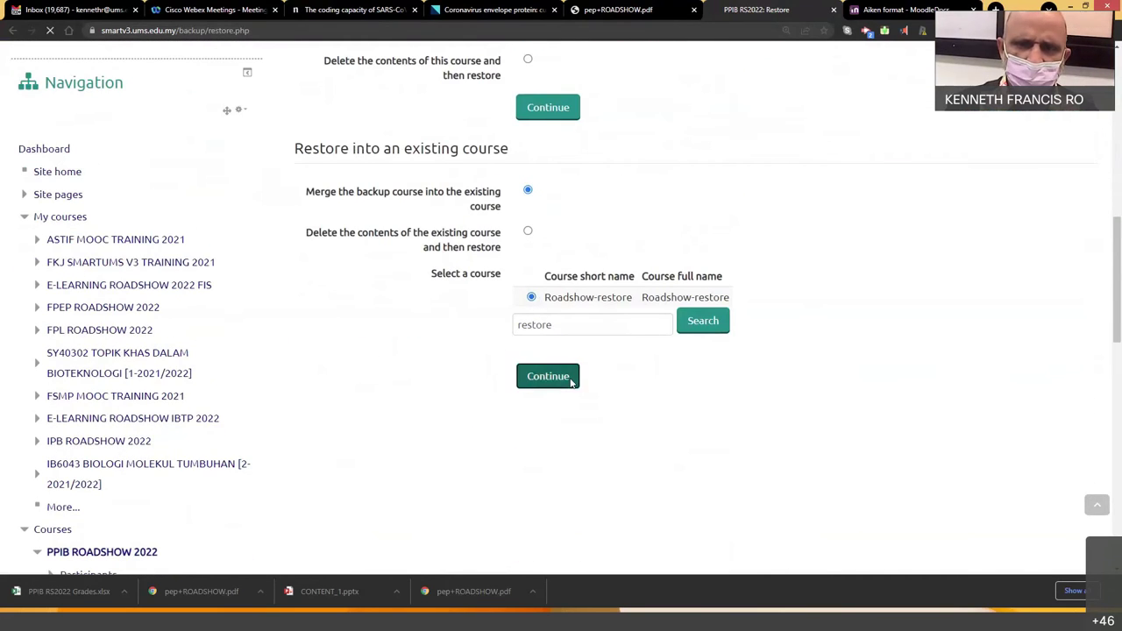
Accept the default restore settings and all sections, then perform the restore.
scroll(572, 381, down, 6)
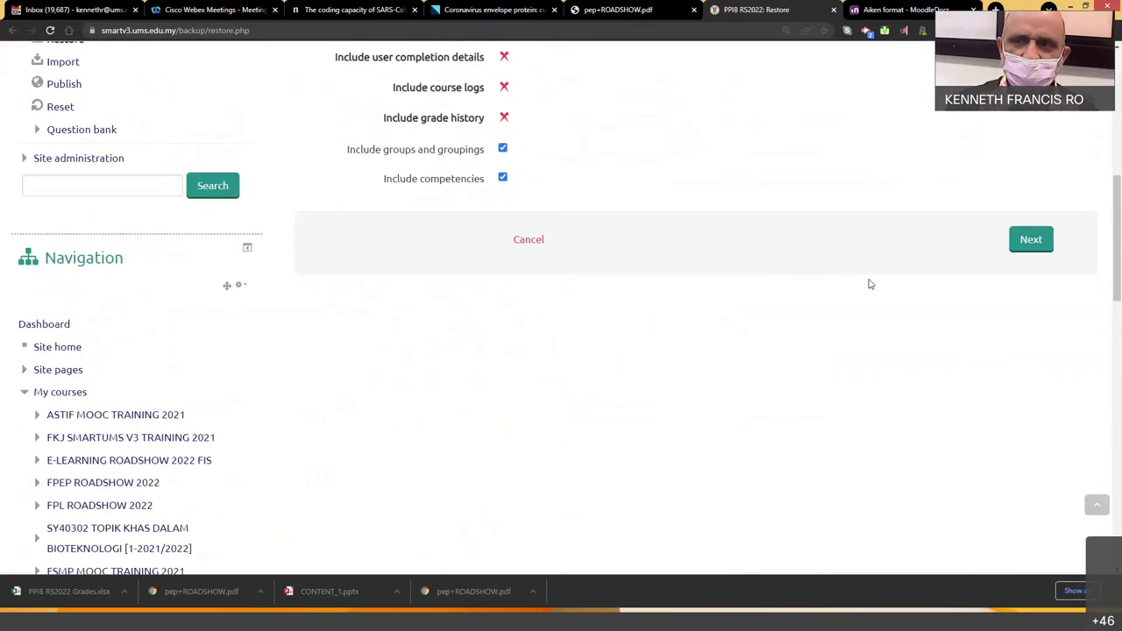
click(1012, 244)
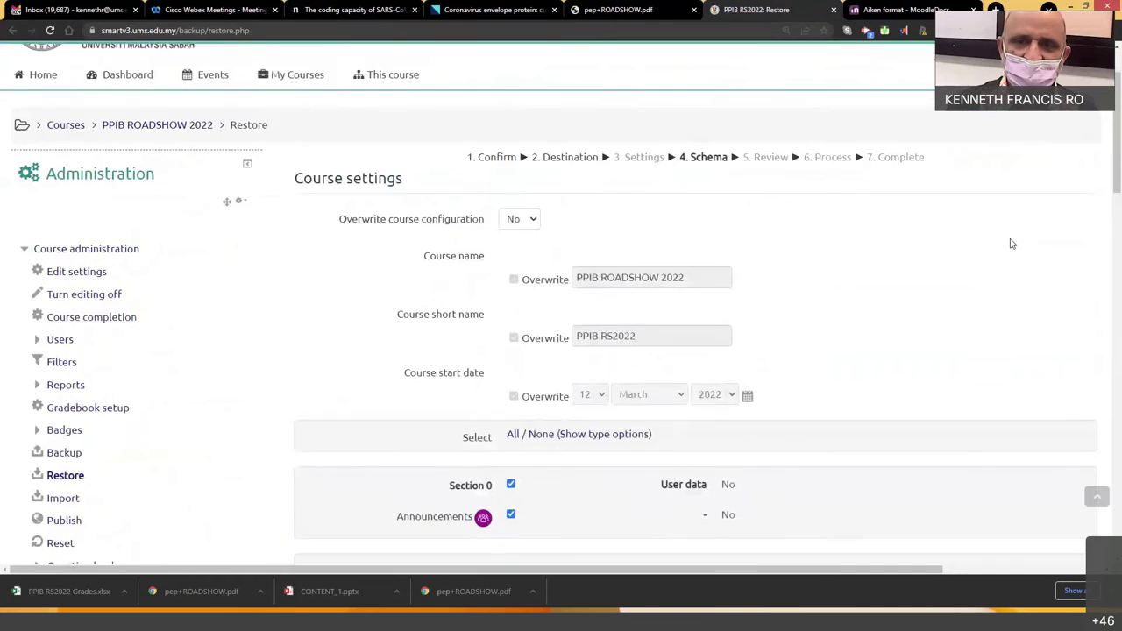
scroll(1012, 244, down, 2)
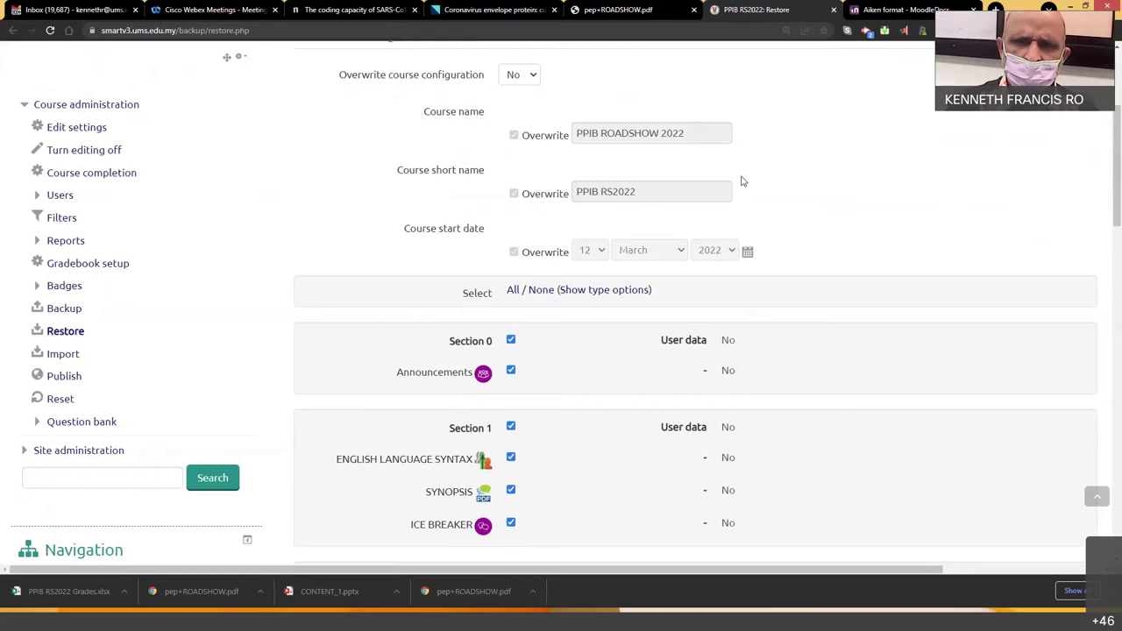
scroll(741, 180, down, 6)
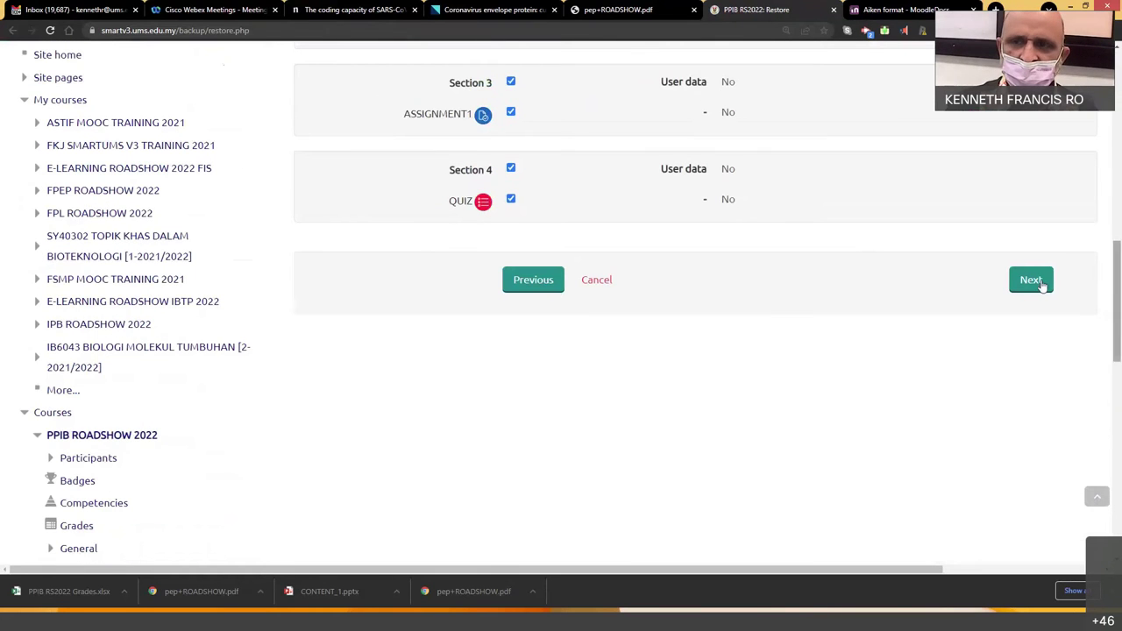
click(1031, 280)
scroll(933, 303, down, 6)
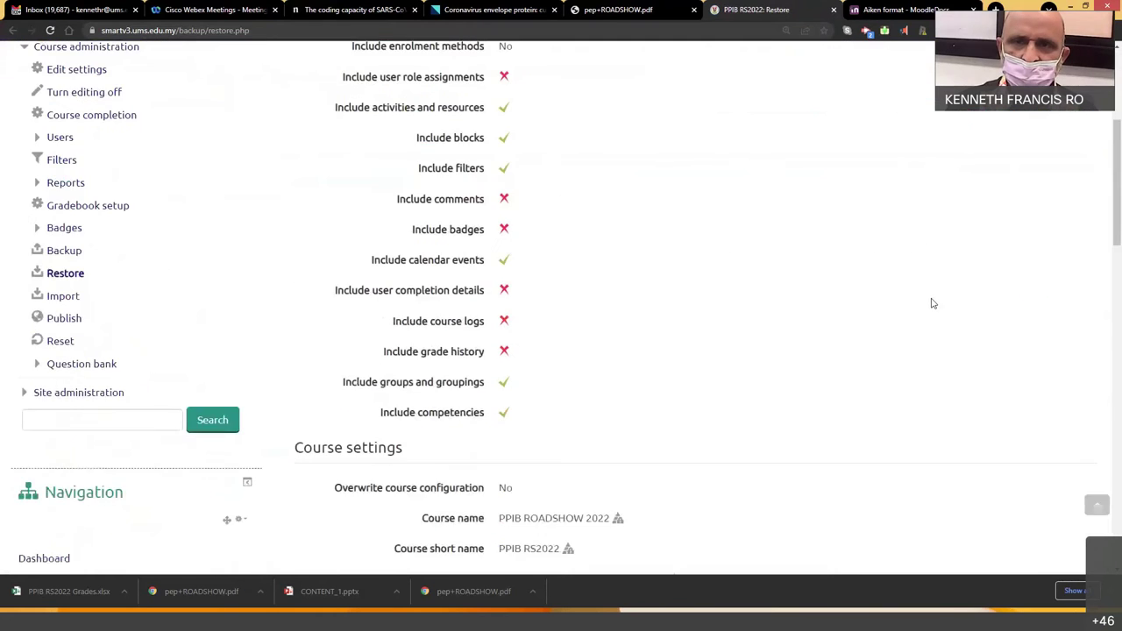
scroll(935, 311, down, 8)
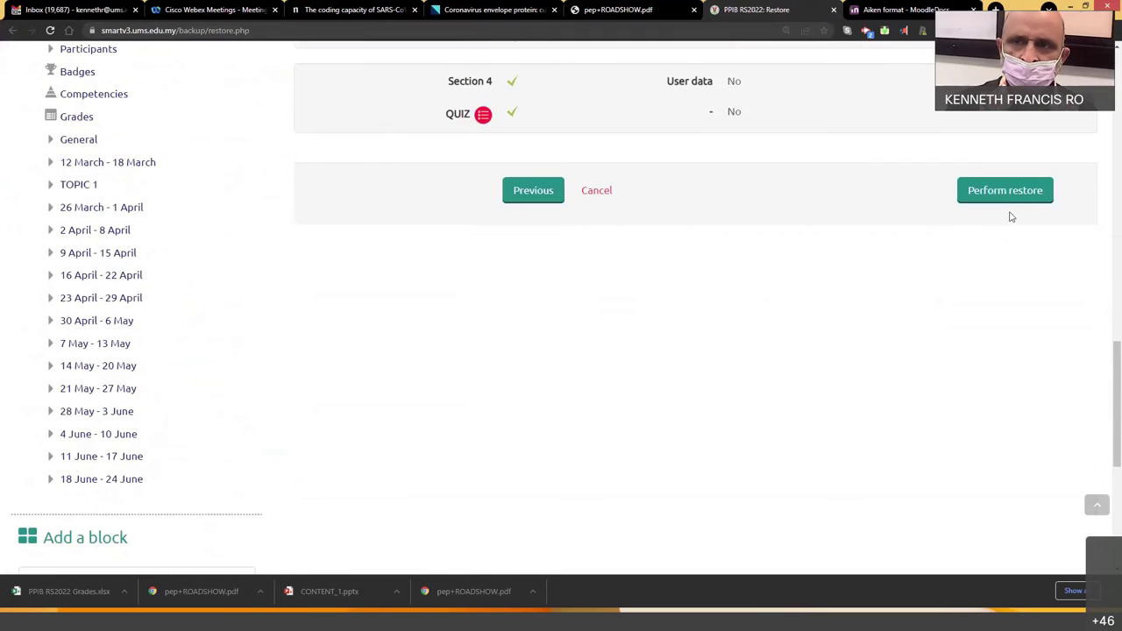
click(1011, 204)
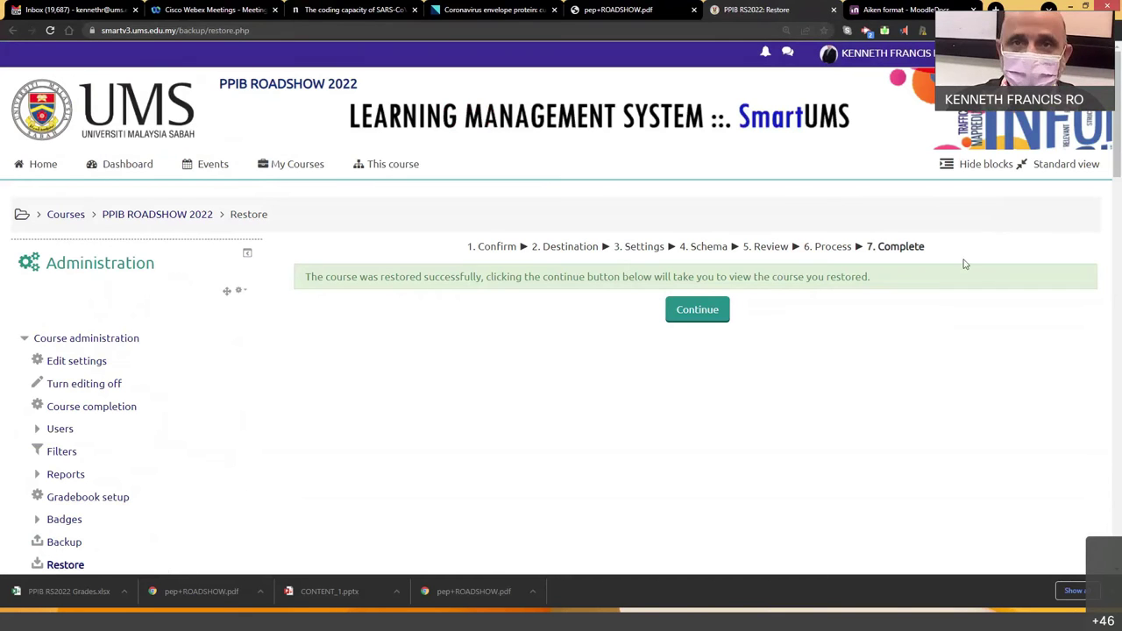
click(693, 318)
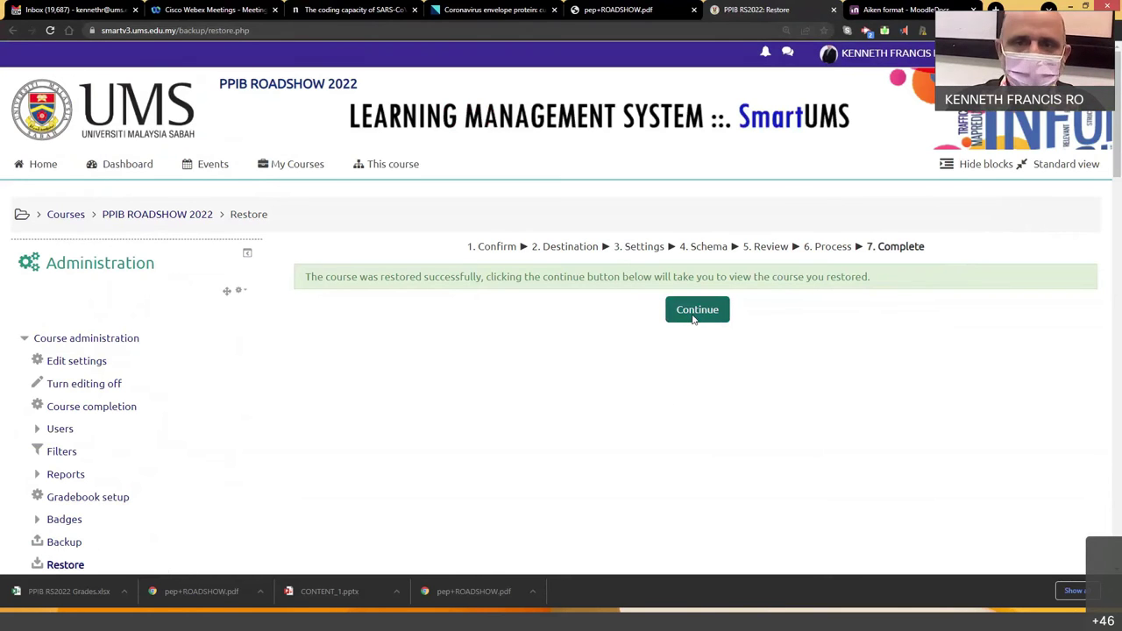
scroll(693, 322, down, 2)
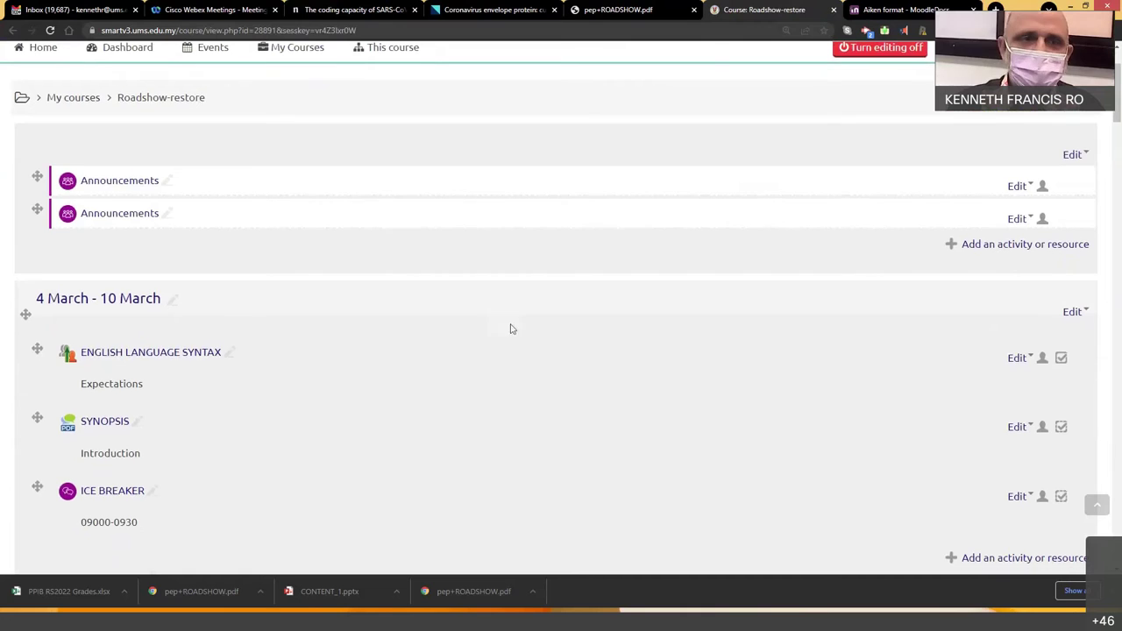
scroll(368, 184, up, 1)
scroll(368, 184, up, 2)
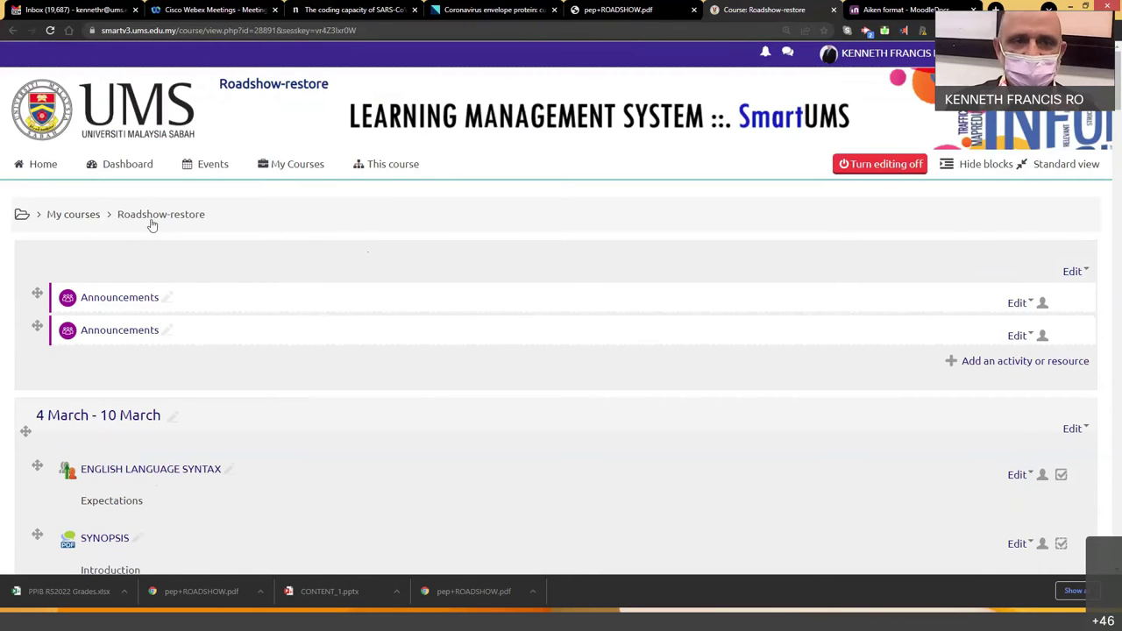
click(150, 221)
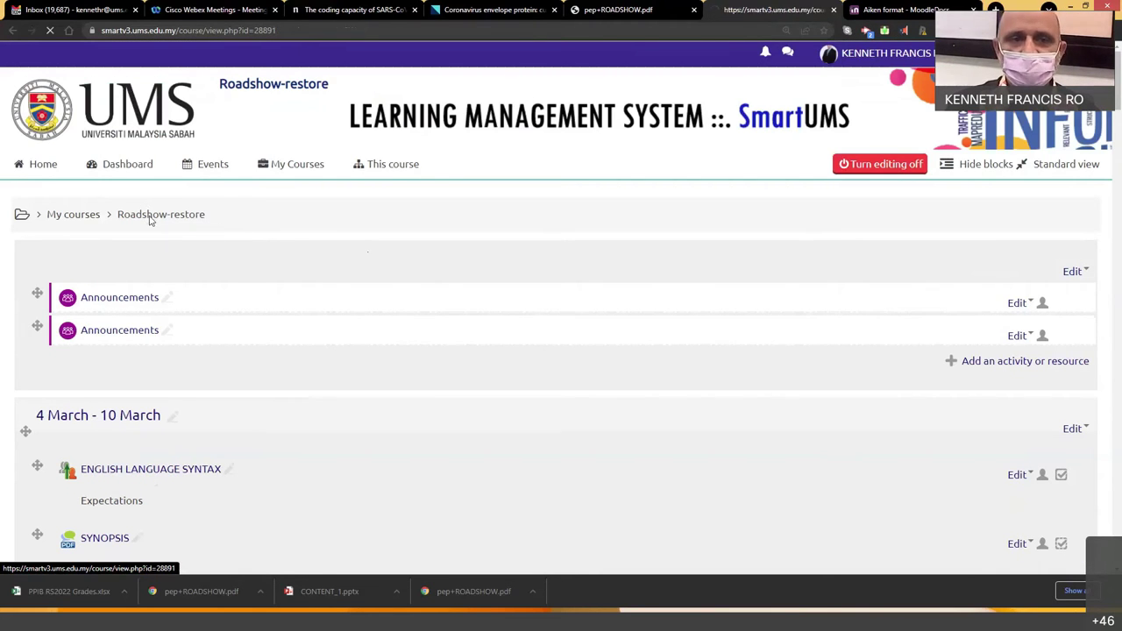
scroll(382, 293, down, 7)
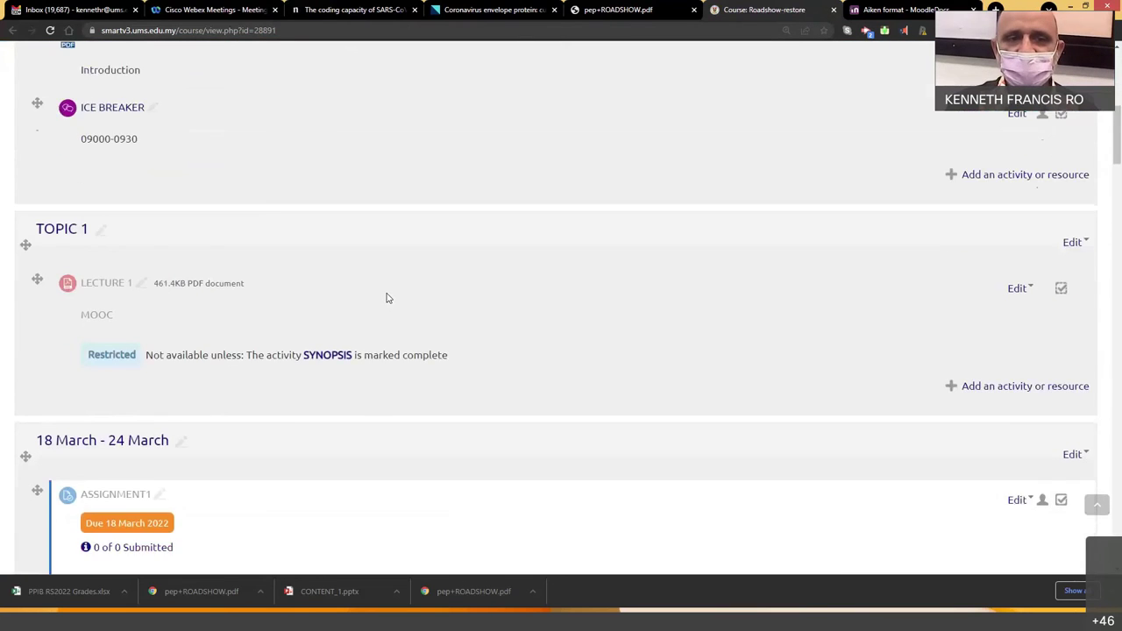
scroll(389, 298, down, 6)
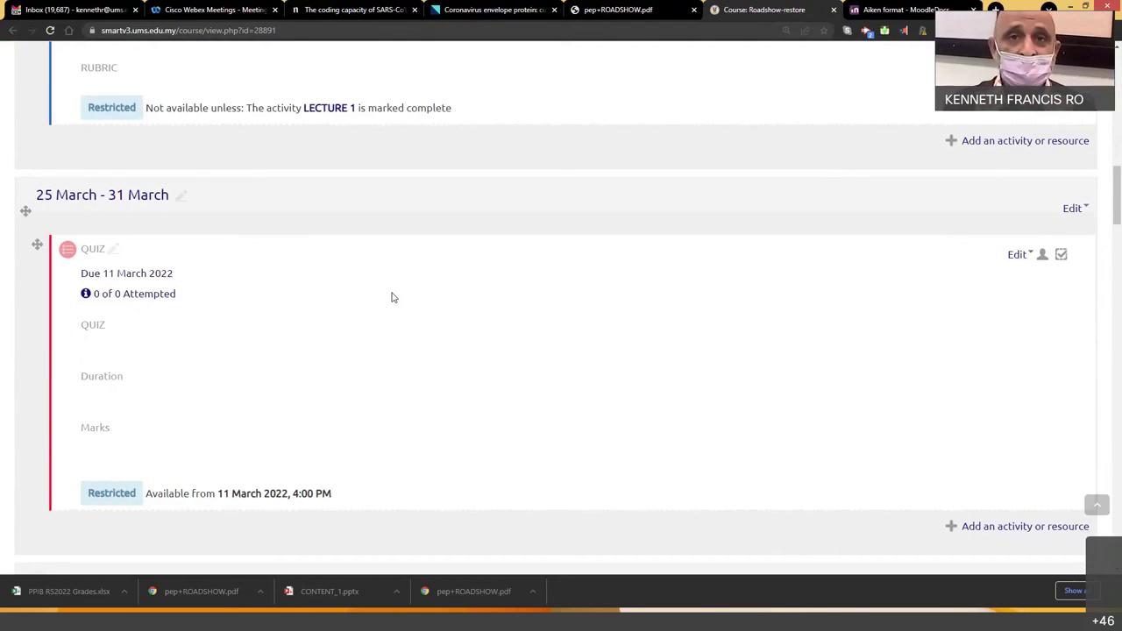
scroll(392, 298, up, 10)
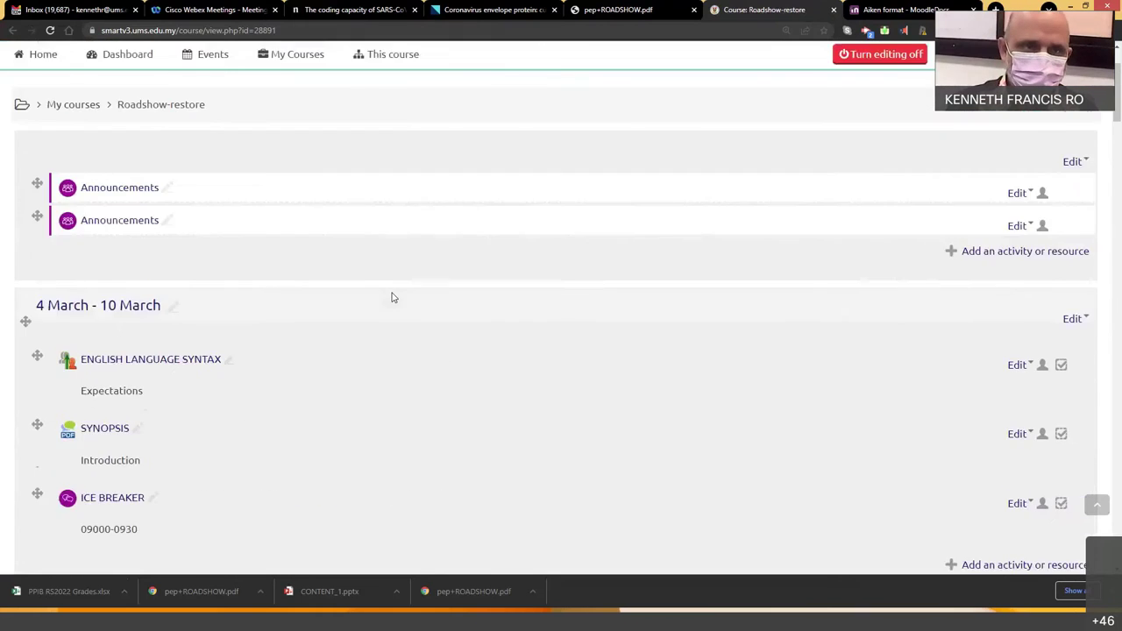
scroll(393, 298, up, 2)
click(386, 165)
click(378, 198)
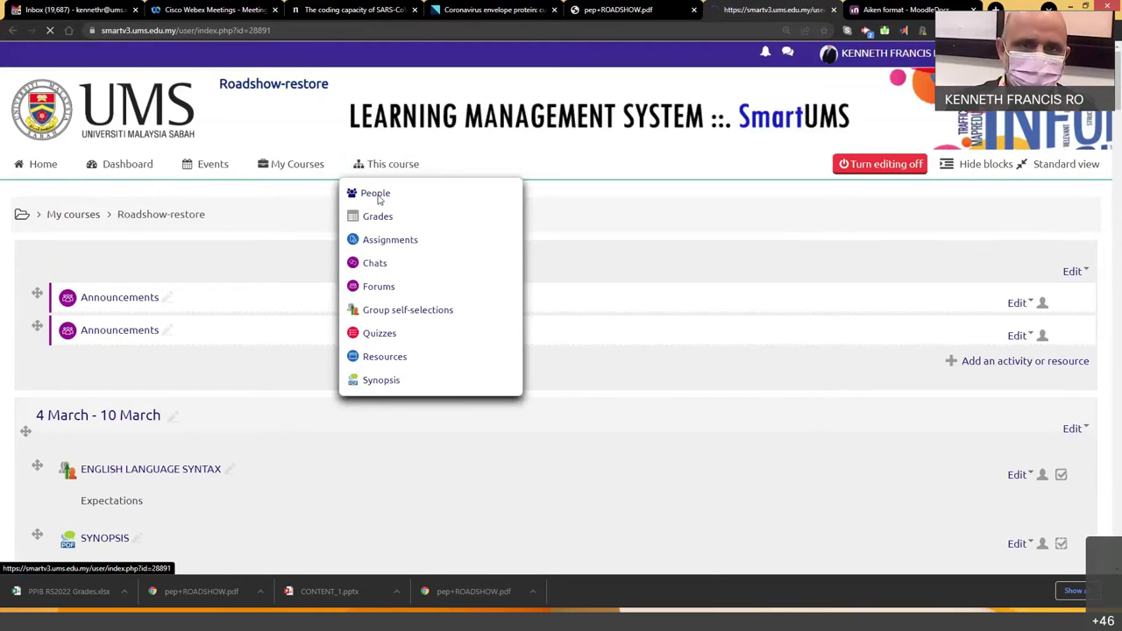
scroll(447, 298, down, 3)
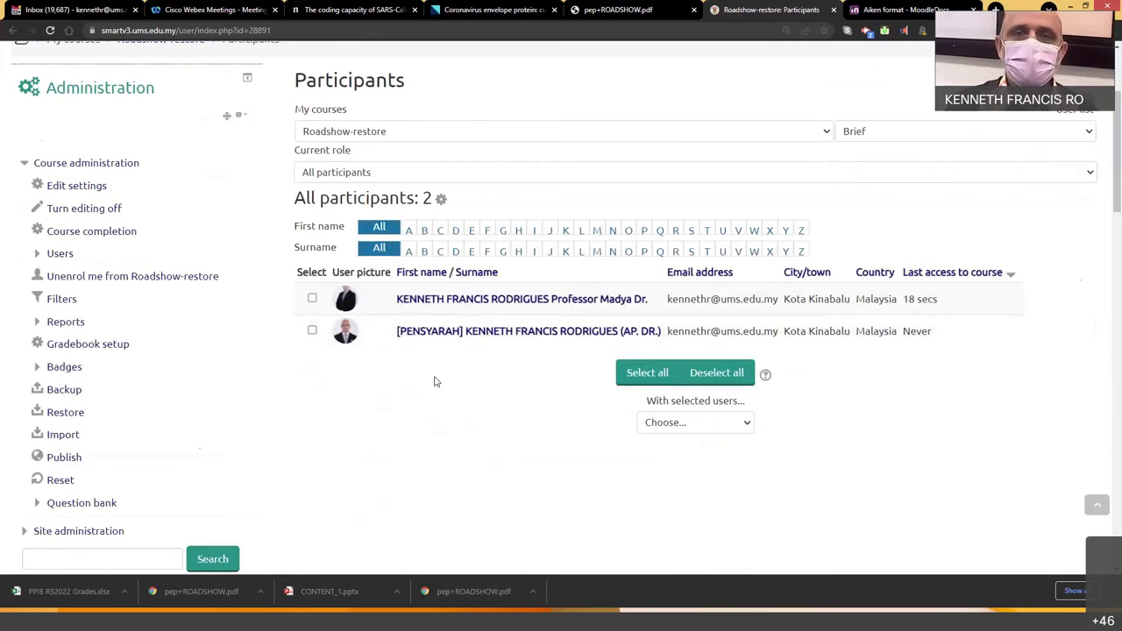
scroll(435, 382, down, 2)
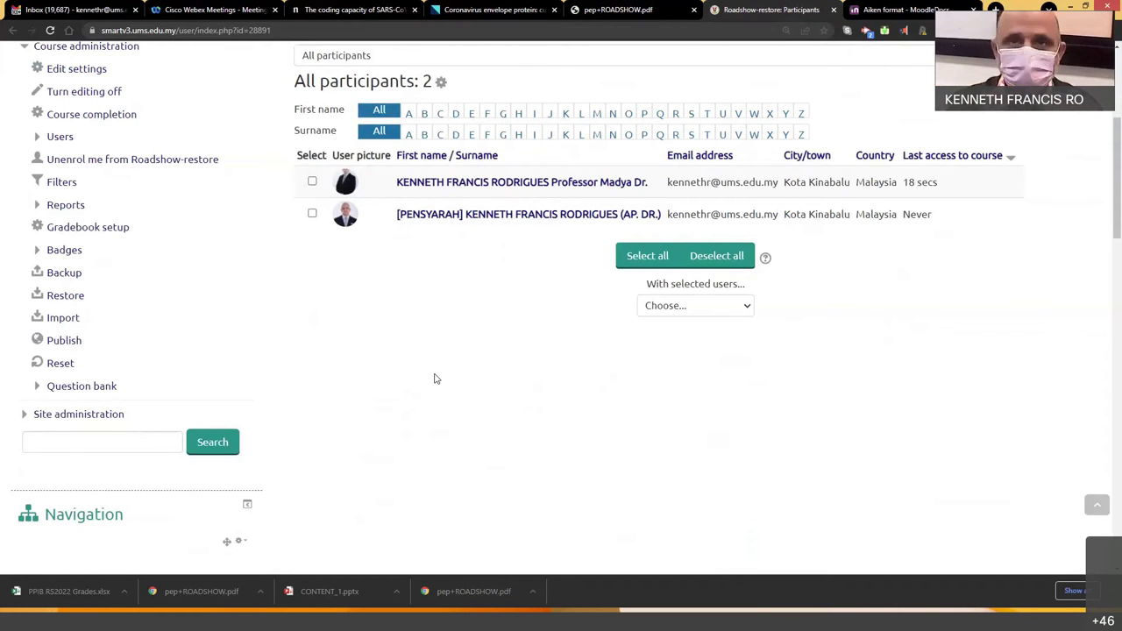
scroll(441, 385, up, 4)
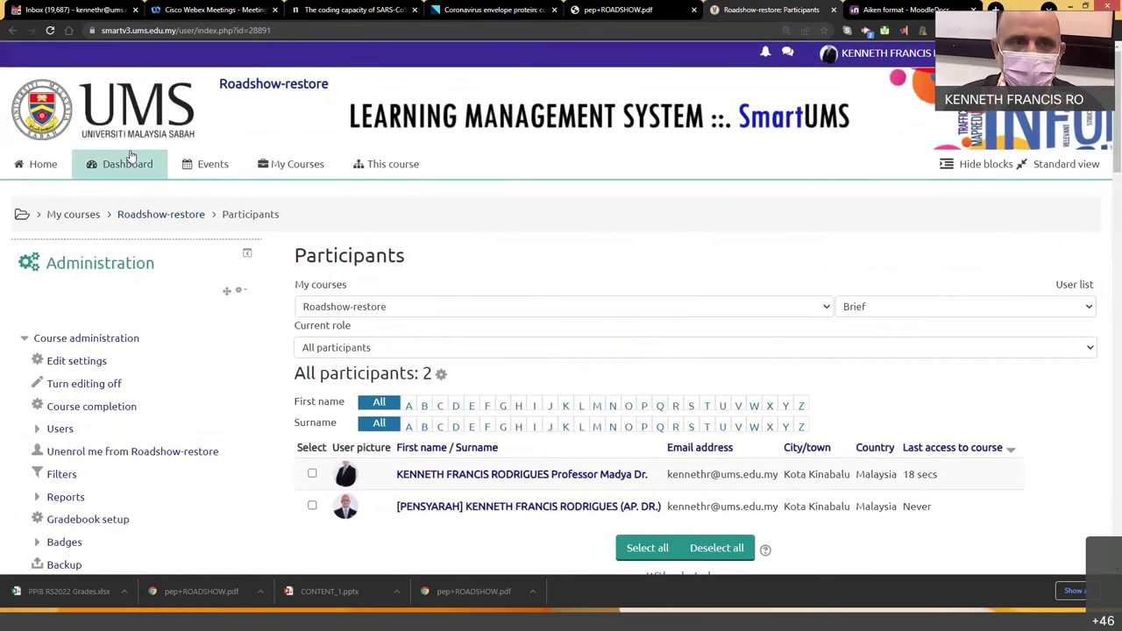
scroll(145, 309, down, 3)
scroll(144, 308, down, 5)
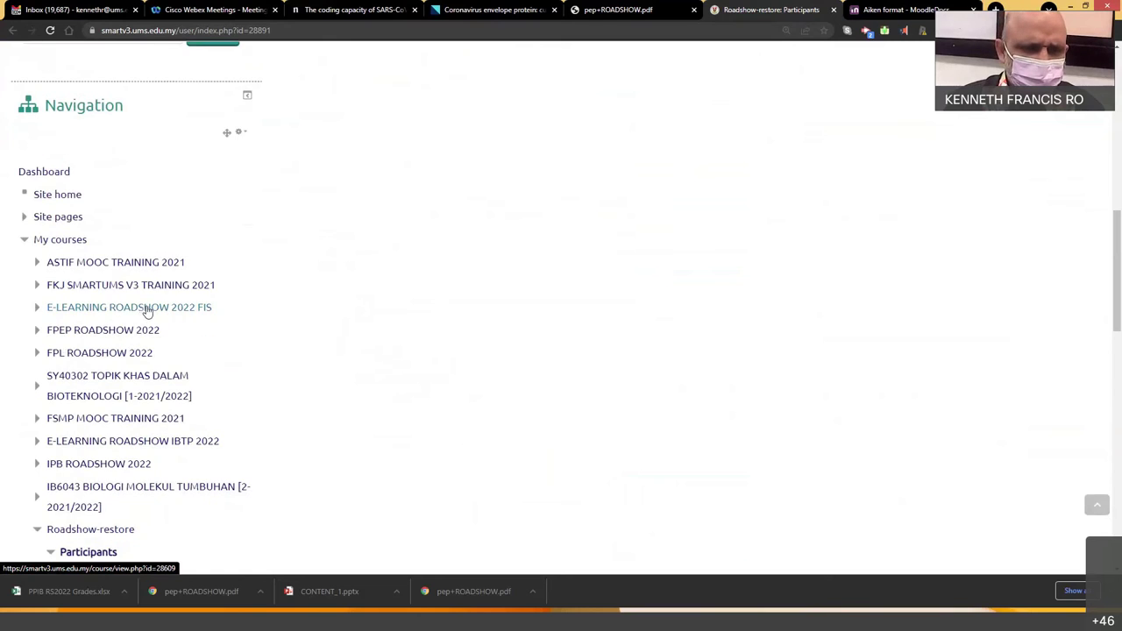
scroll(145, 312, down, 2)
scroll(148, 314, up, 3)
scroll(149, 315, down, 8)
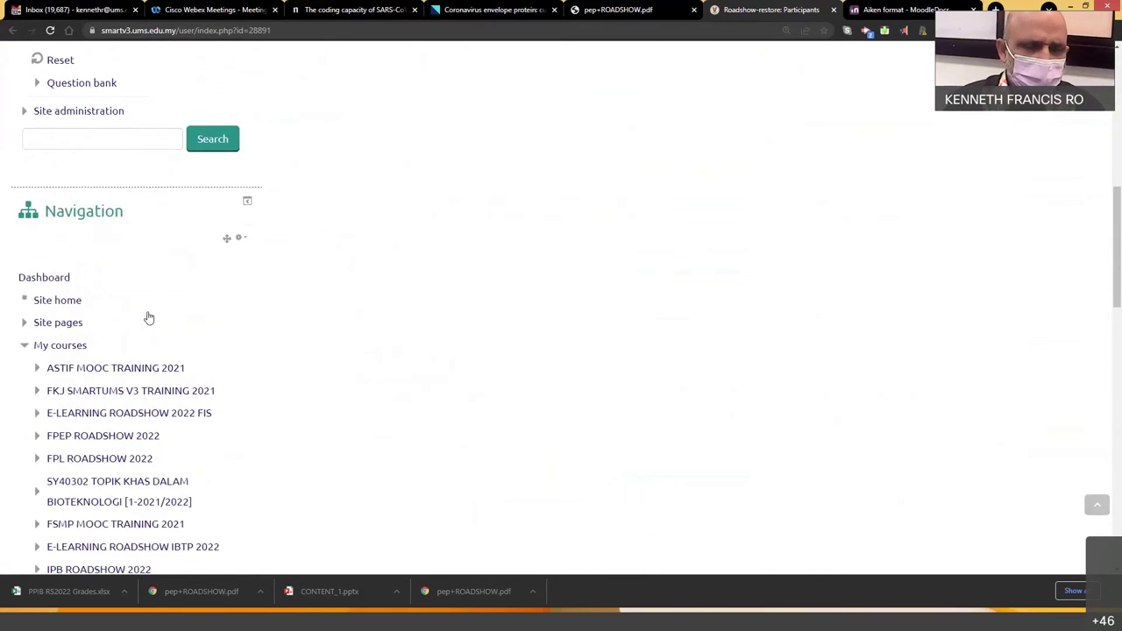
scroll(150, 316, up, 3)
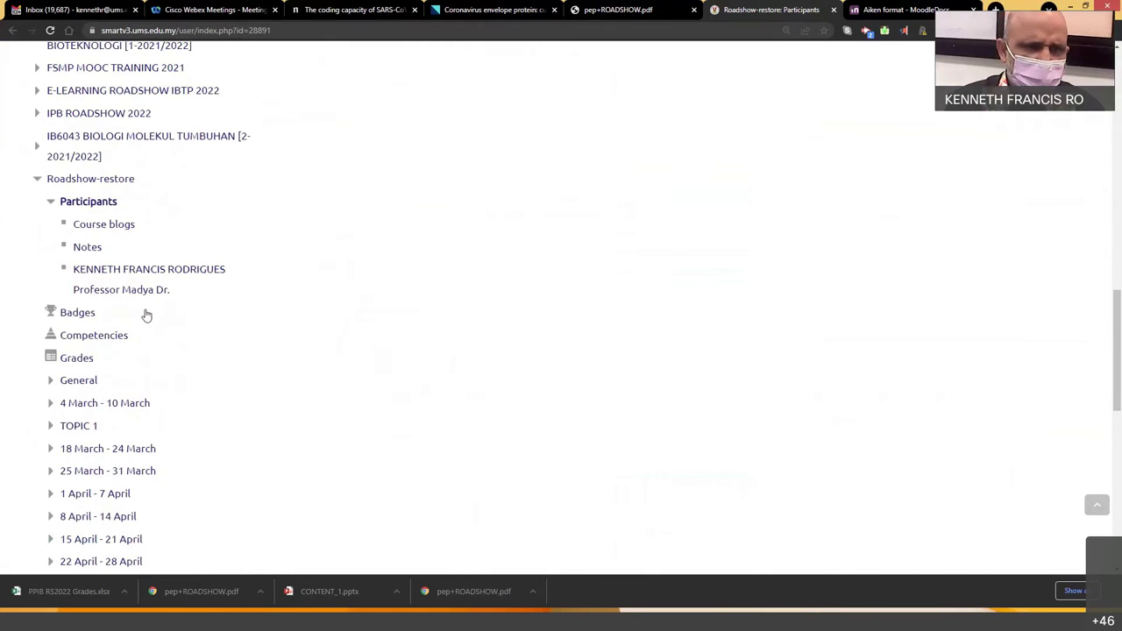
scroll(33, 101, up, 1)
scroll(33, 101, up, 3)
click(13, 30)
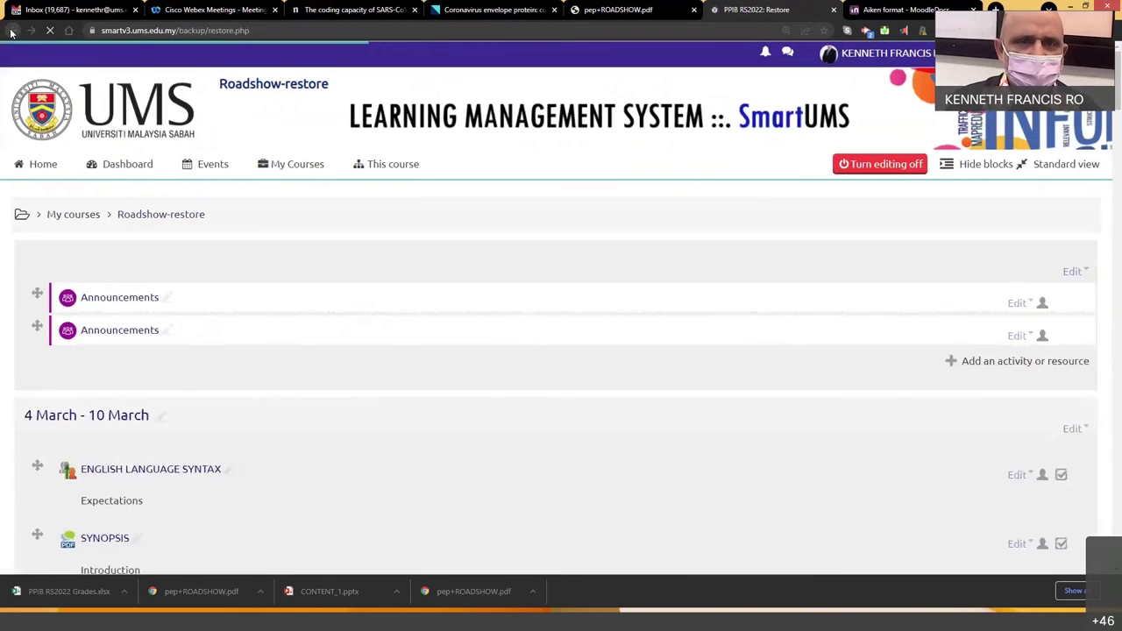
Return to the restore review page and glance at the My Courses list without choosing.
click(12, 30)
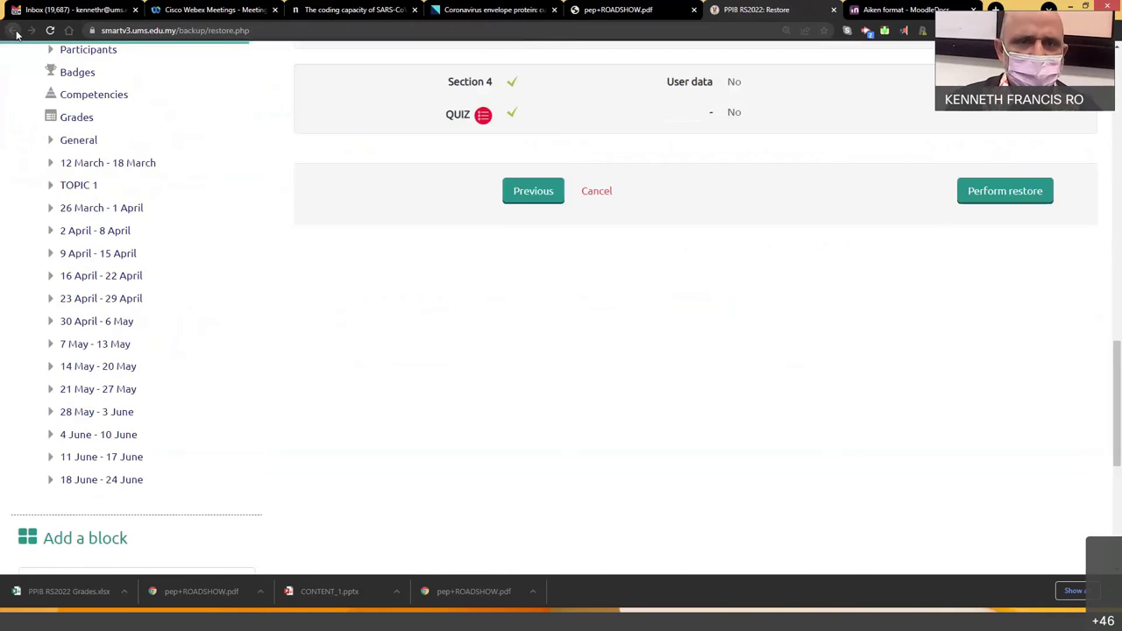
scroll(263, 221, up, 15)
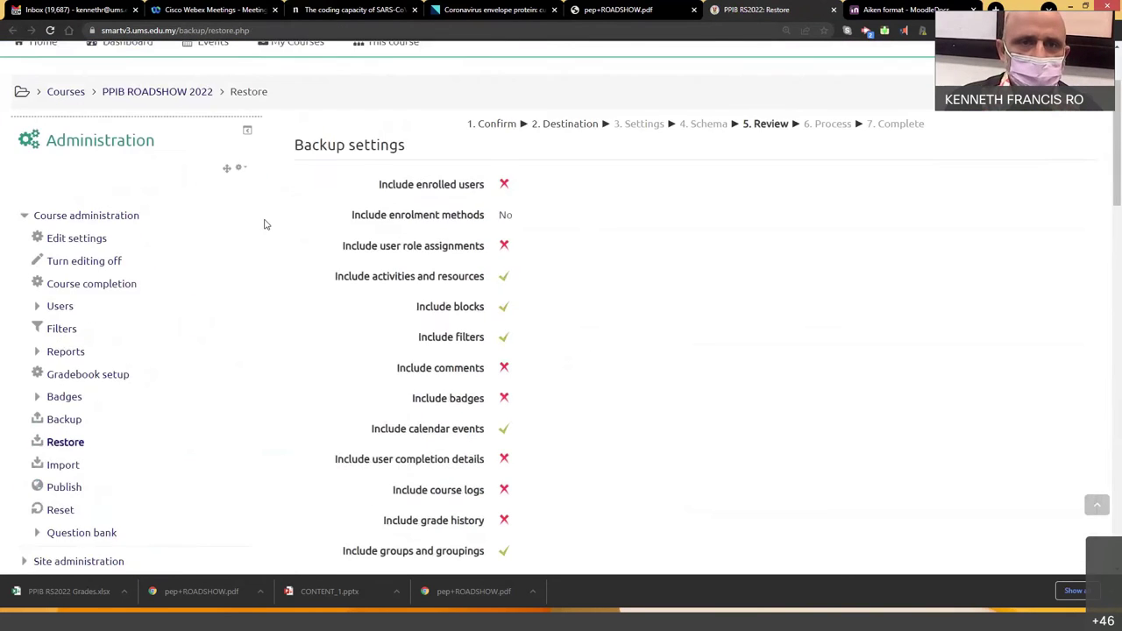
click(289, 165)
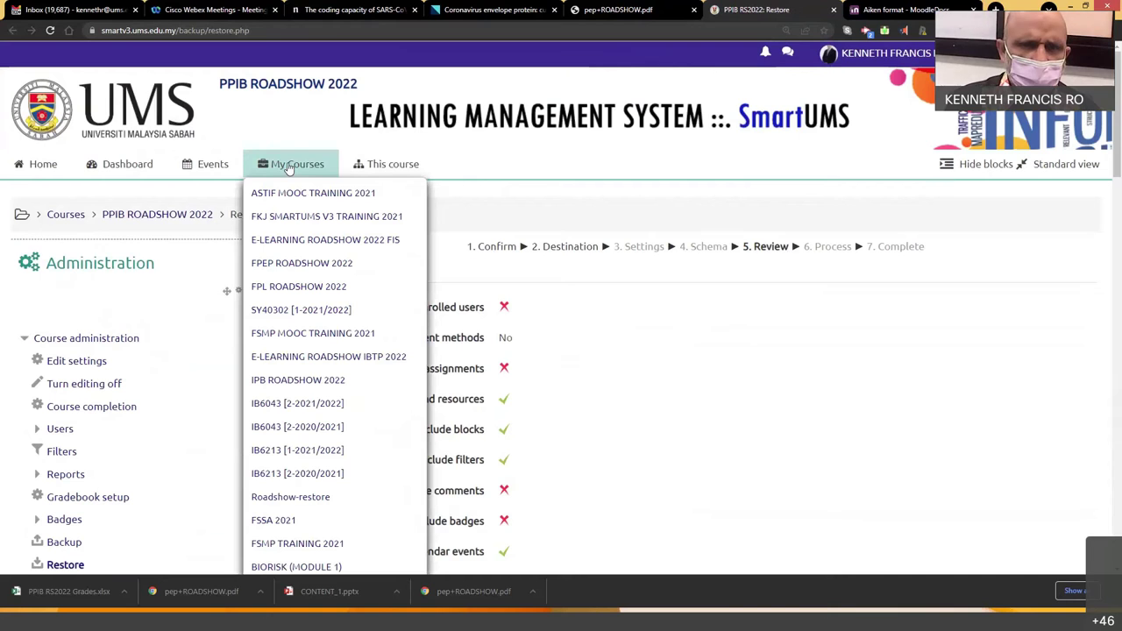
scroll(304, 319, down, 2)
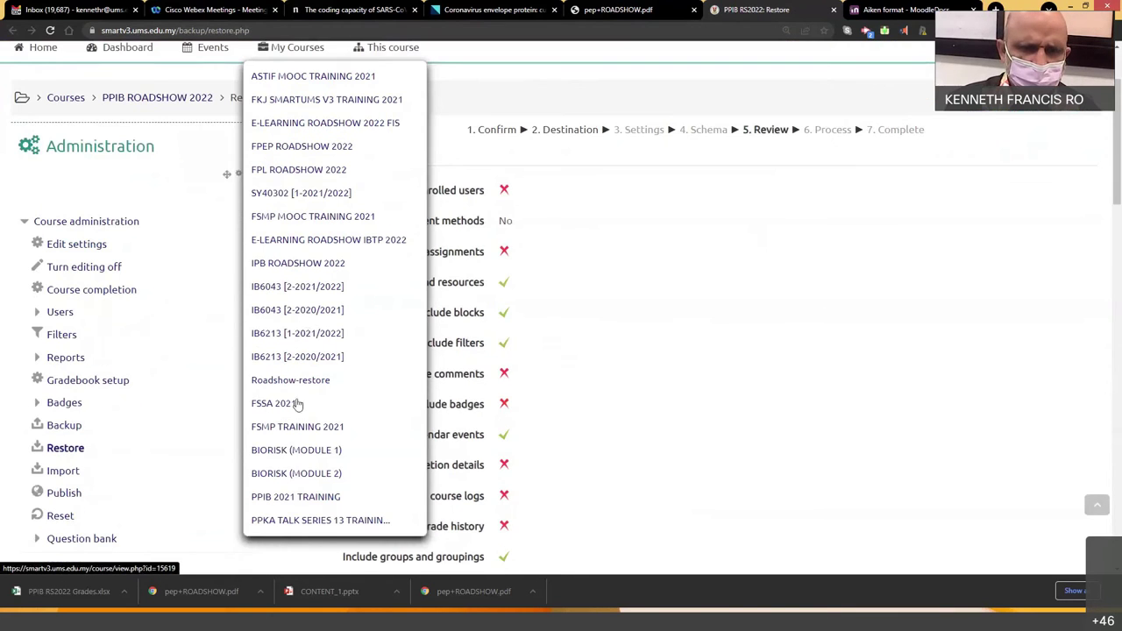
scroll(291, 465, down, 1)
scroll(290, 465, up, 2)
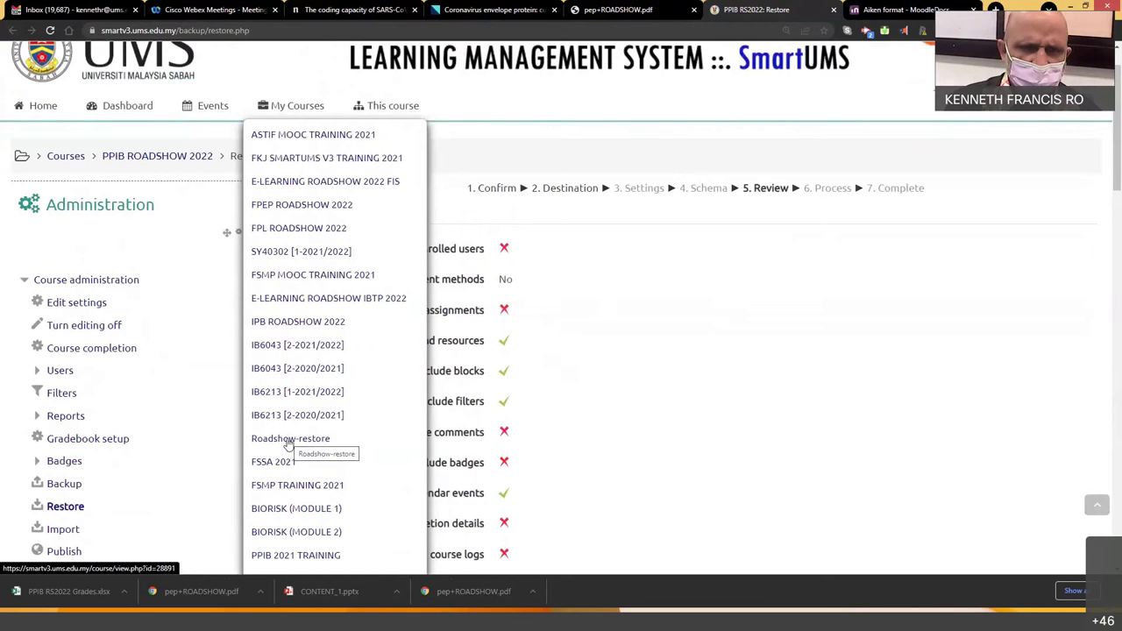
click(175, 218)
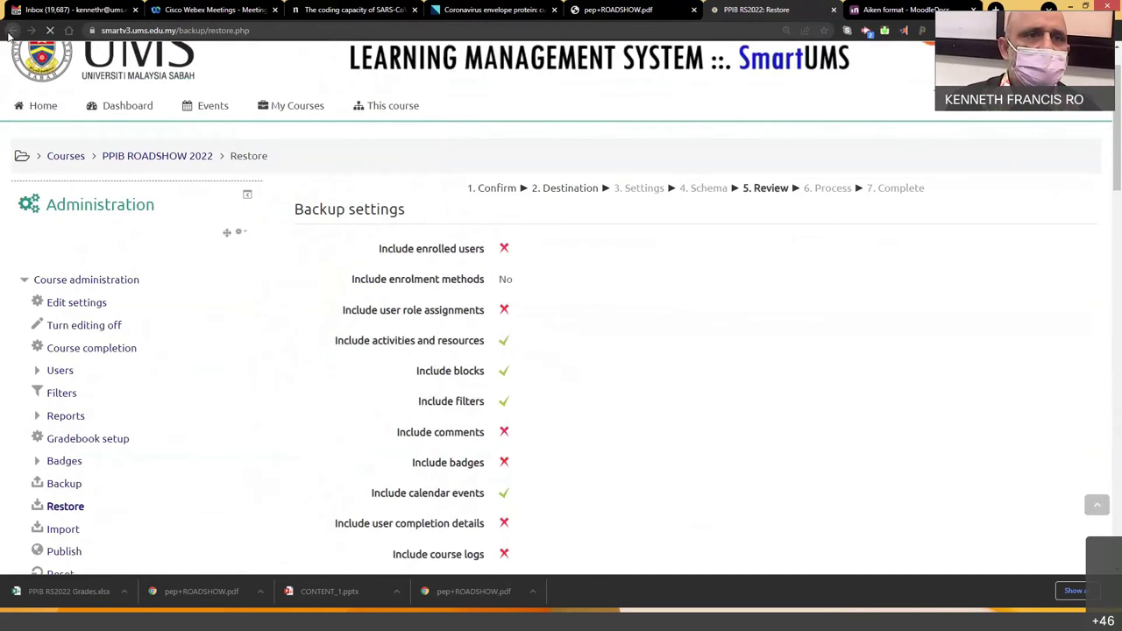
Step back through the restore and backup pages to the backup's Confirmation and review step.
click(10, 31)
click(10, 31)
click(10, 30)
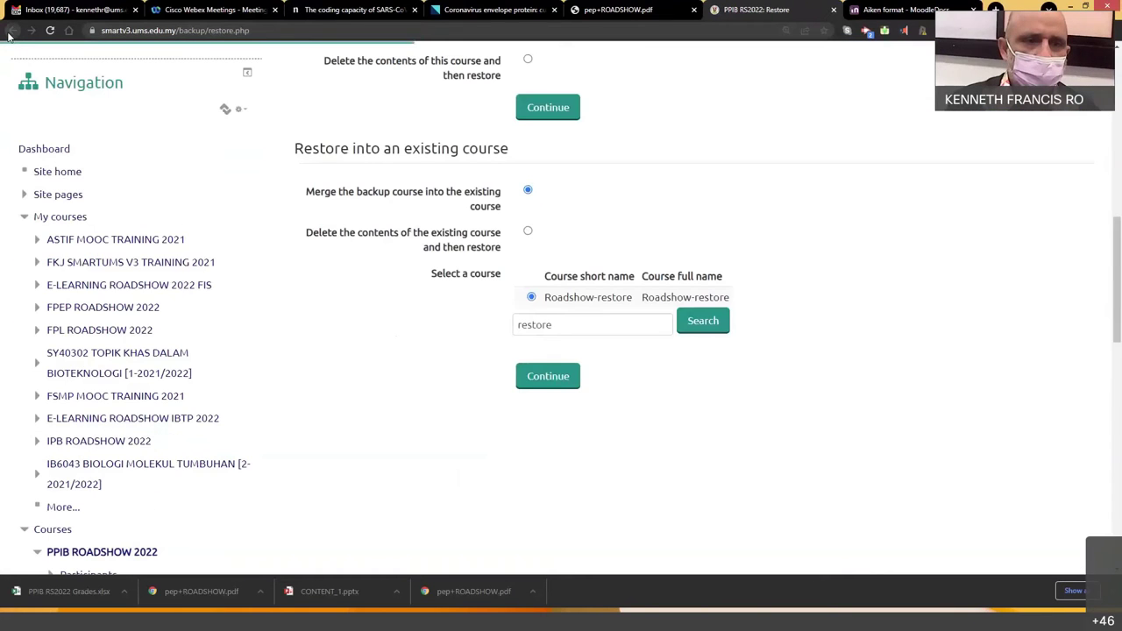
click(10, 31)
click(10, 31)
click(11, 31)
click(10, 31)
click(10, 31)
click(11, 30)
click(11, 30)
scroll(193, 228, up, 15)
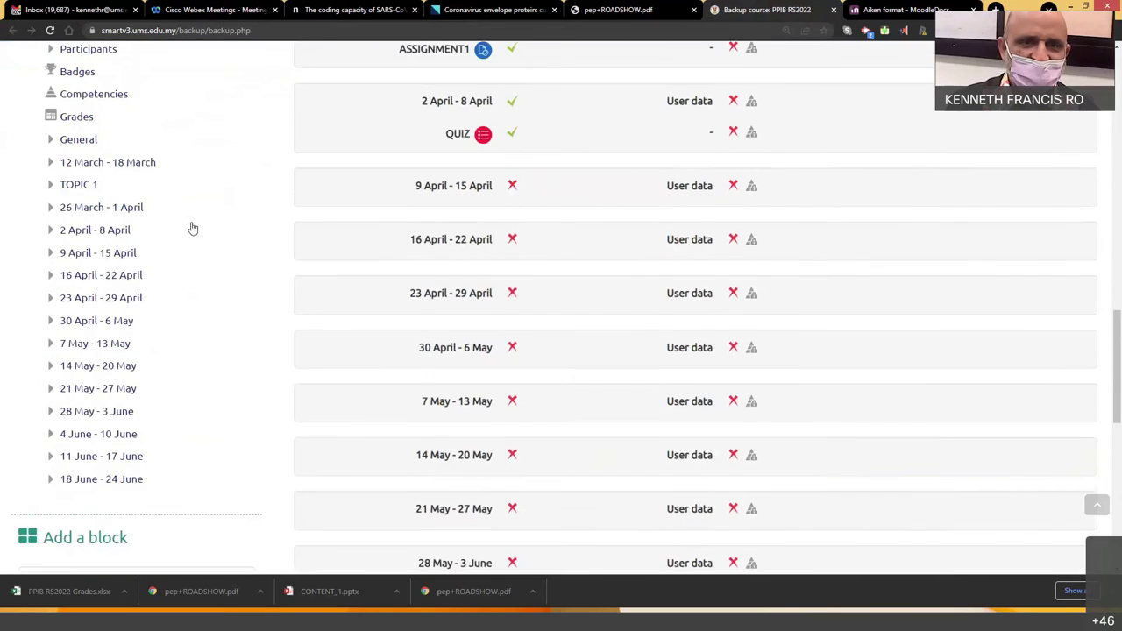
scroll(195, 226, up, 1)
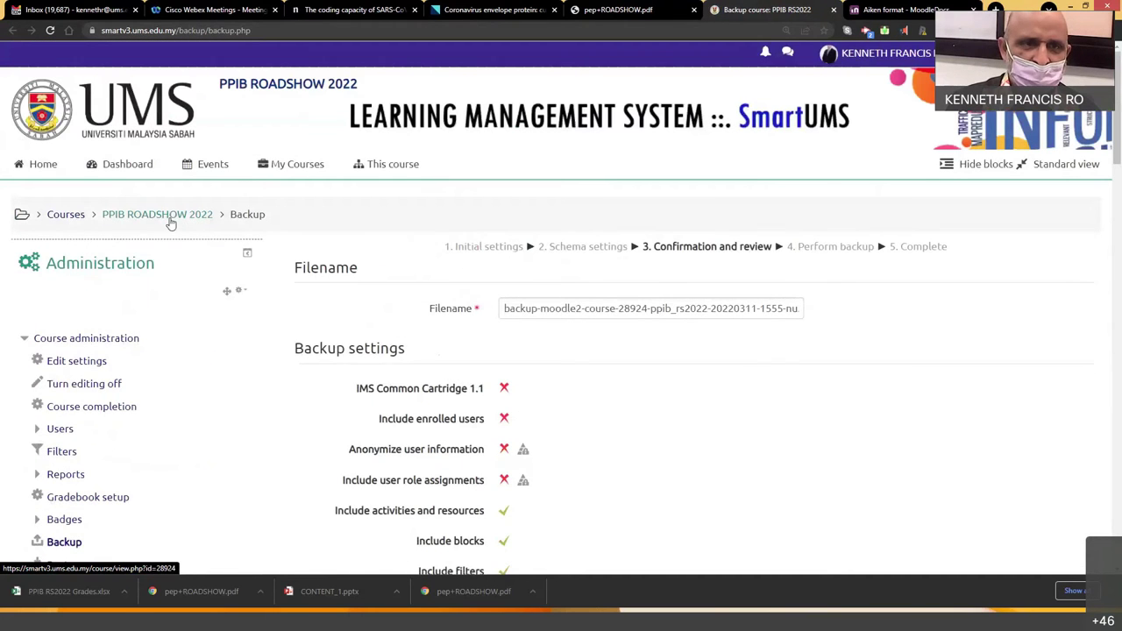
Return to the original PPIB ROADSHOW 2022 course and review its weekly sections, including ASSIGNMENT1 and QUIZ.
click(172, 217)
scroll(175, 221, down, 15)
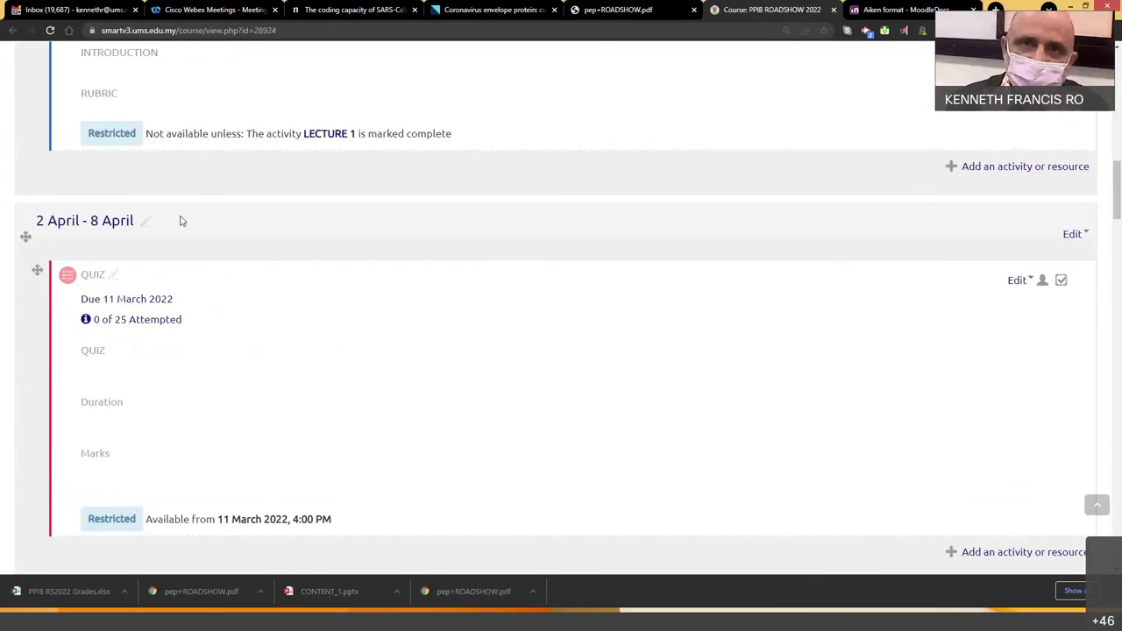
scroll(356, 264, down, 12)
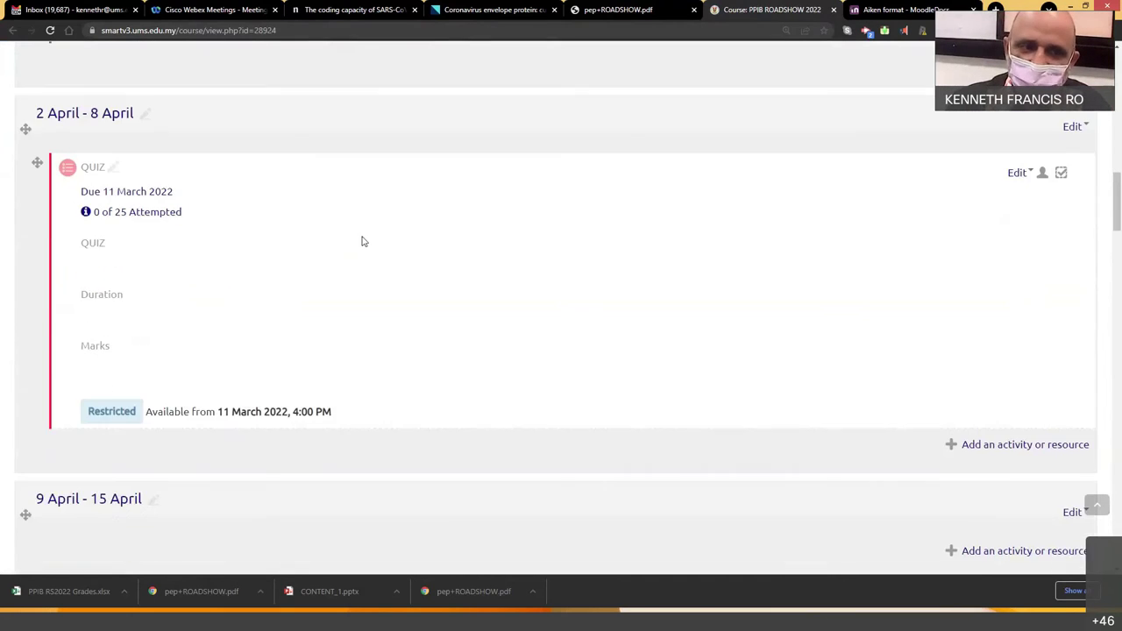
scroll(355, 277, down, 7)
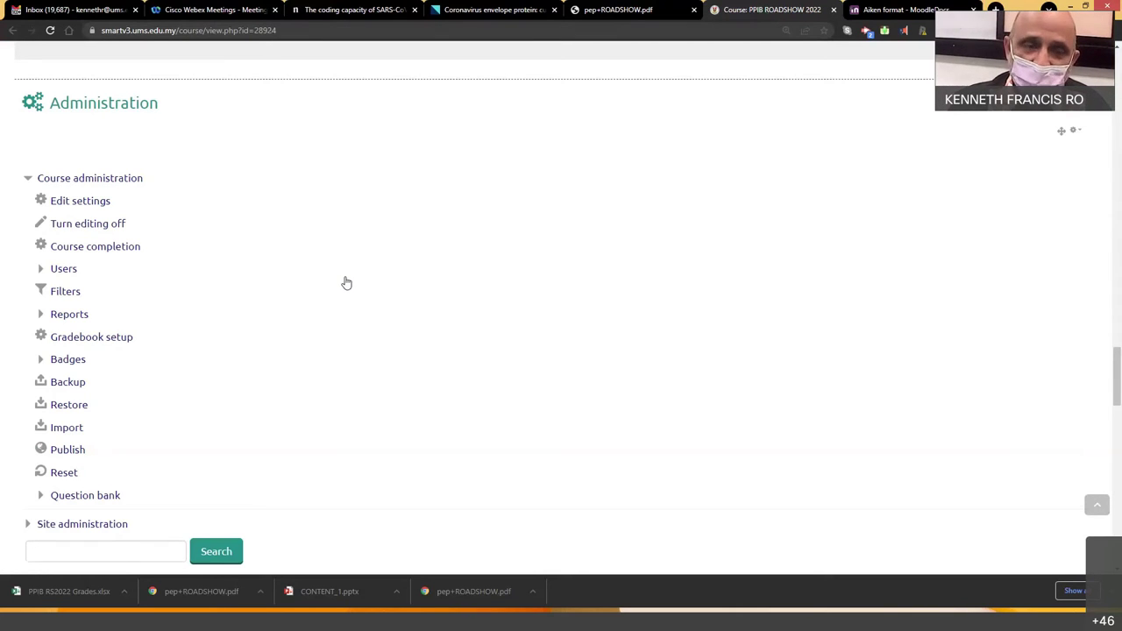
scroll(345, 282, down, 2)
scroll(346, 282, up, 1)
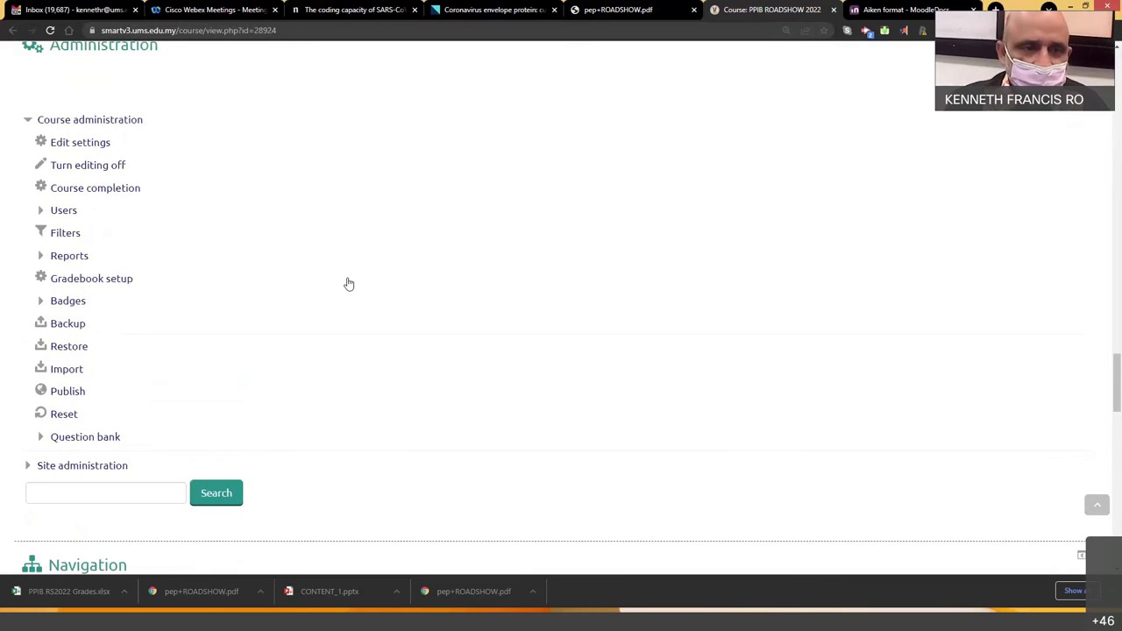
scroll(301, 273, up, 1)
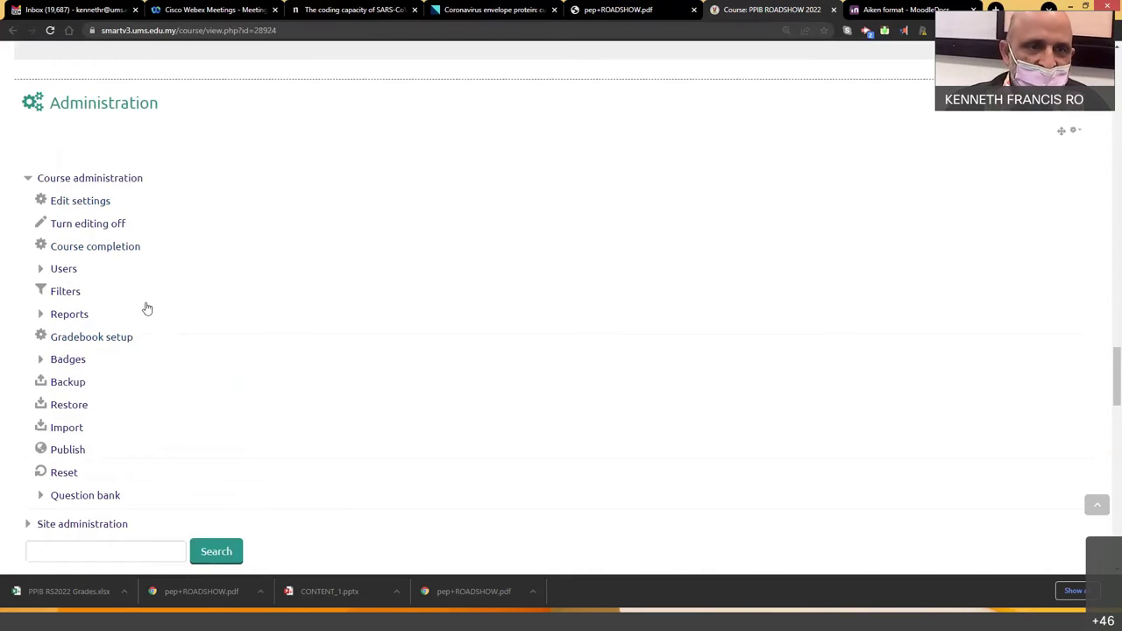
scroll(149, 306, up, 15)
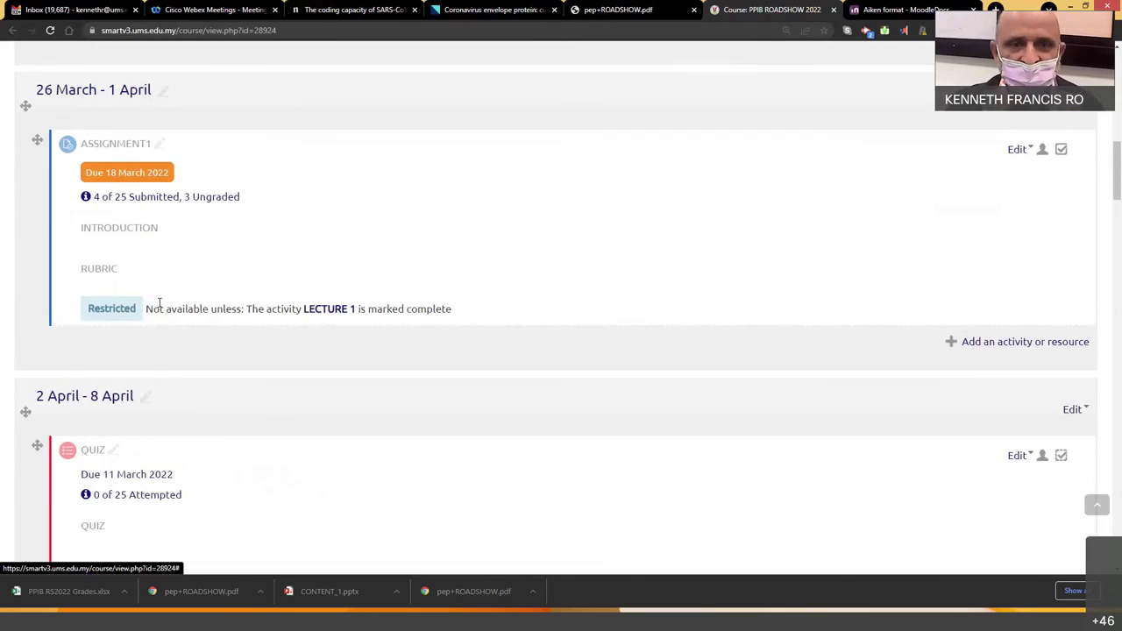
scroll(159, 303, up, 10)
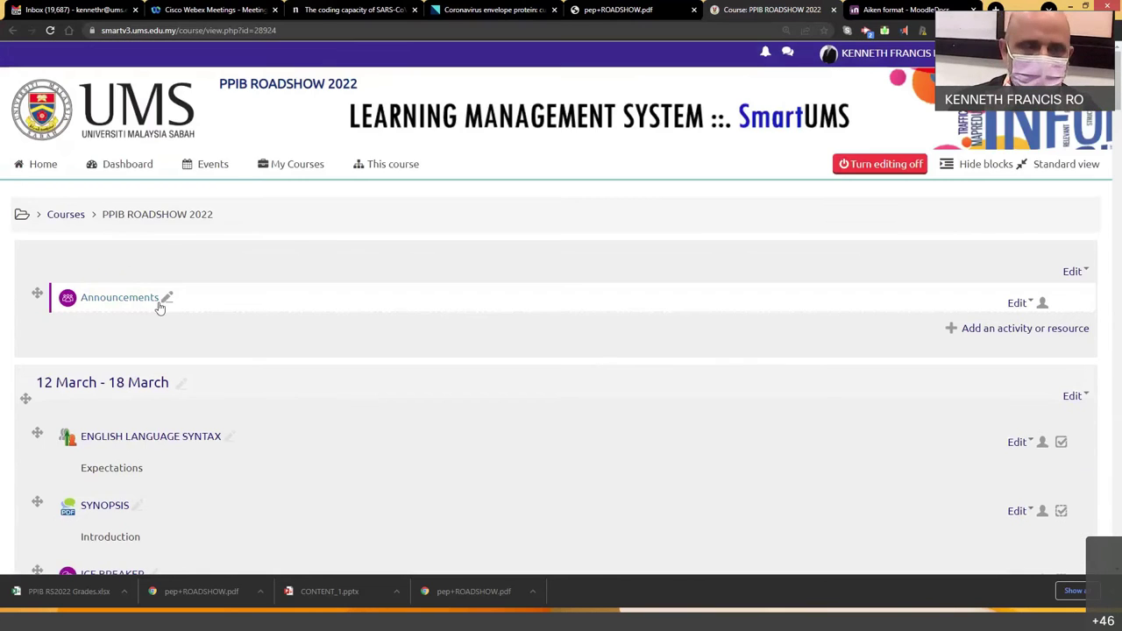
scroll(162, 307, down, 12)
scroll(168, 313, down, 2)
scroll(167, 313, up, 3)
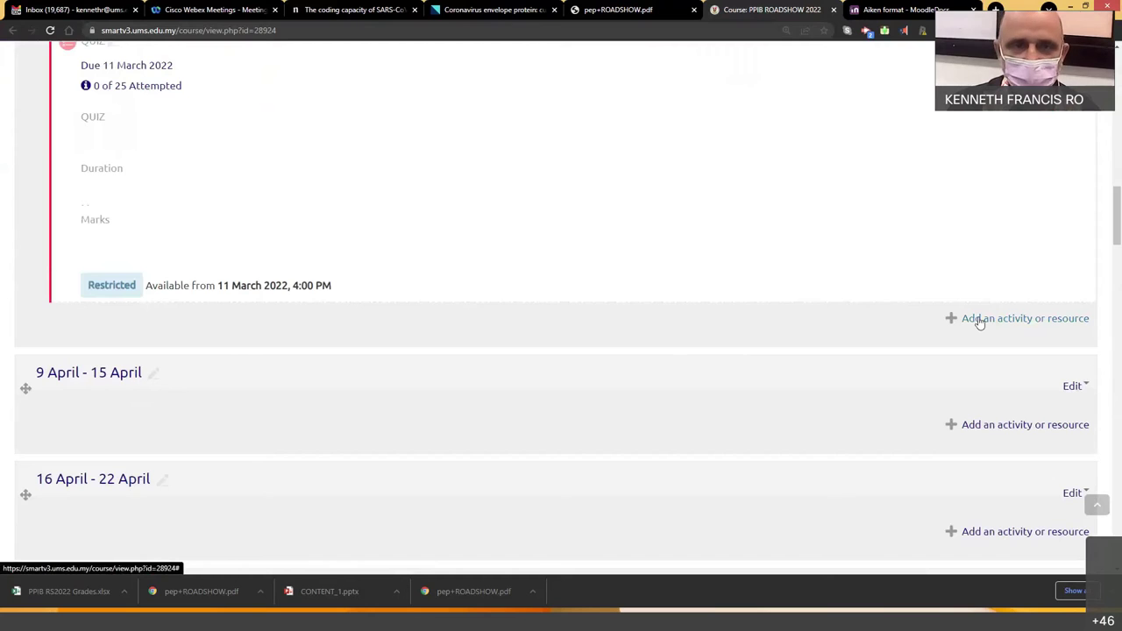
click(980, 320)
scroll(218, 258, down, 3)
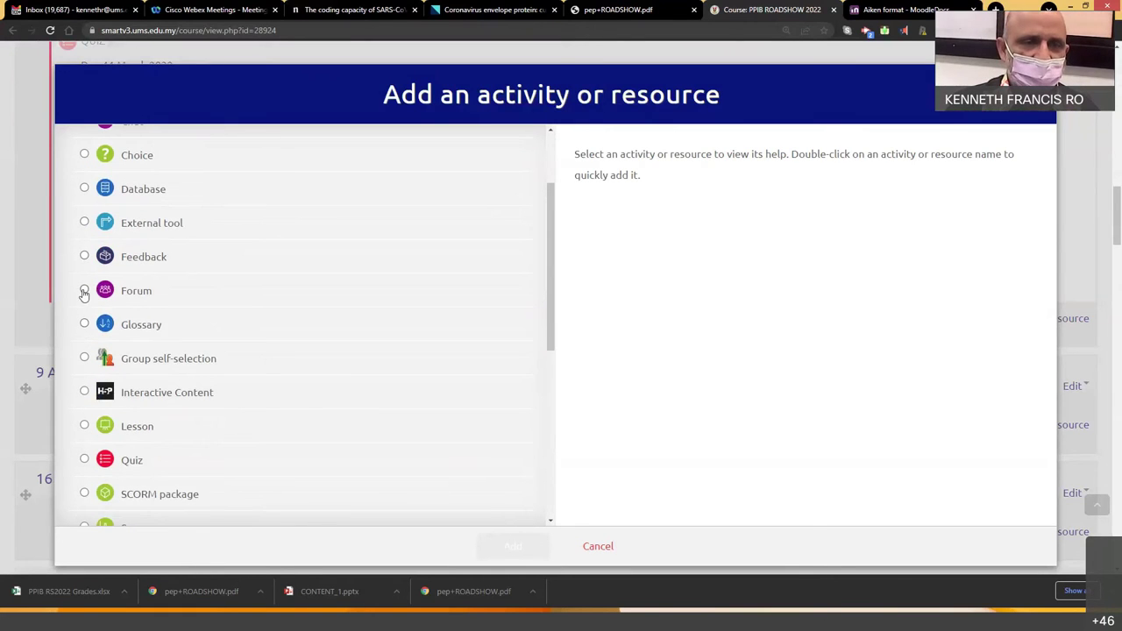
click(84, 292)
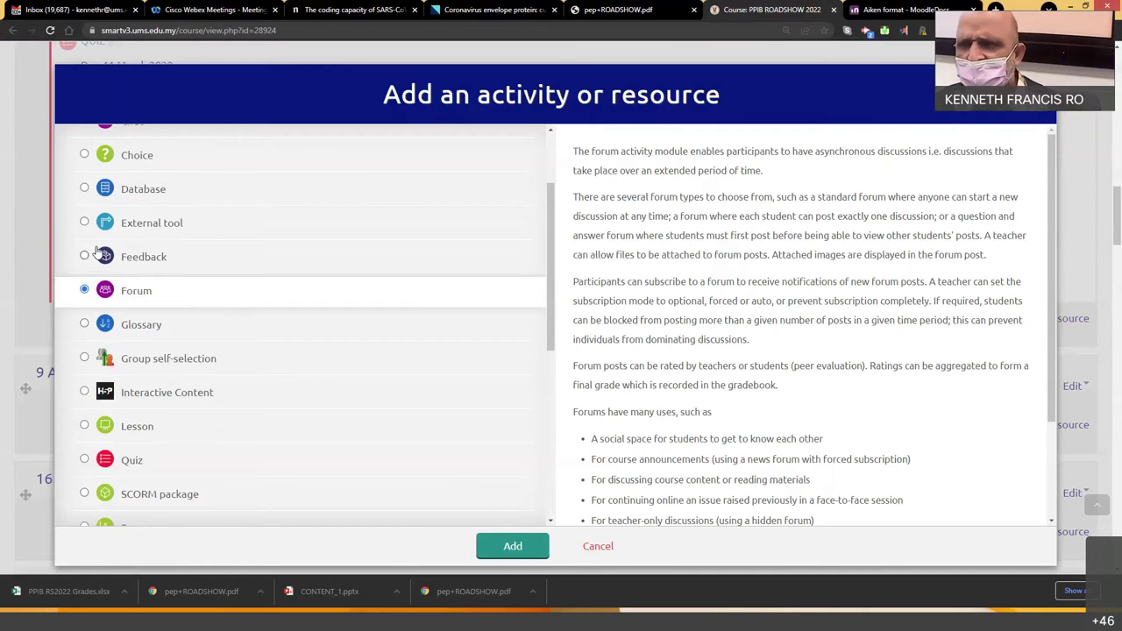
click(598, 547)
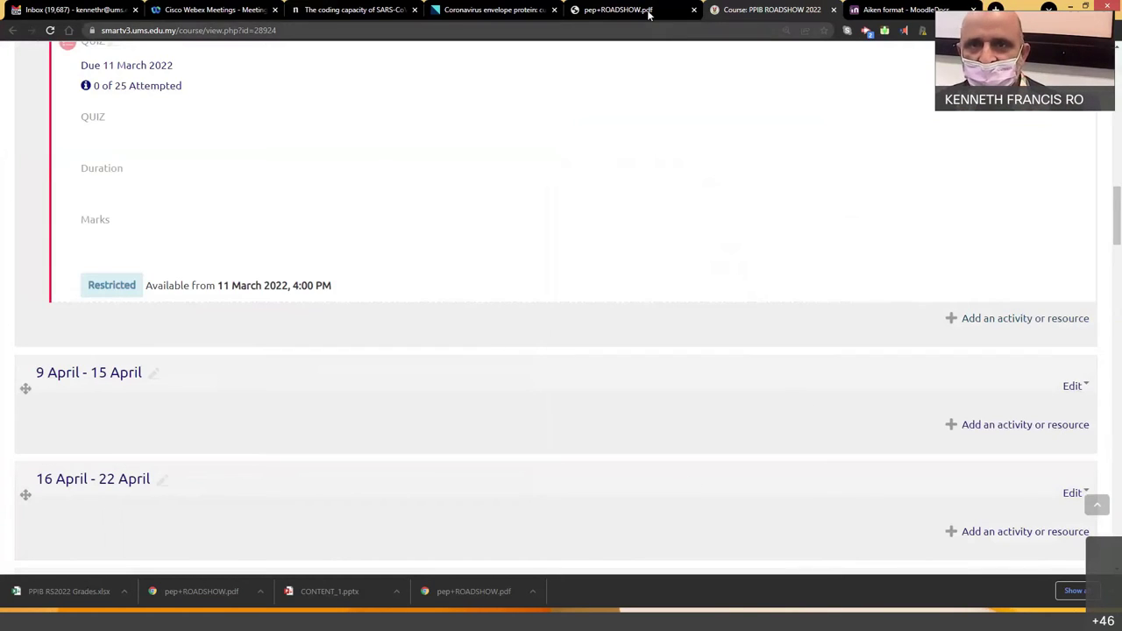
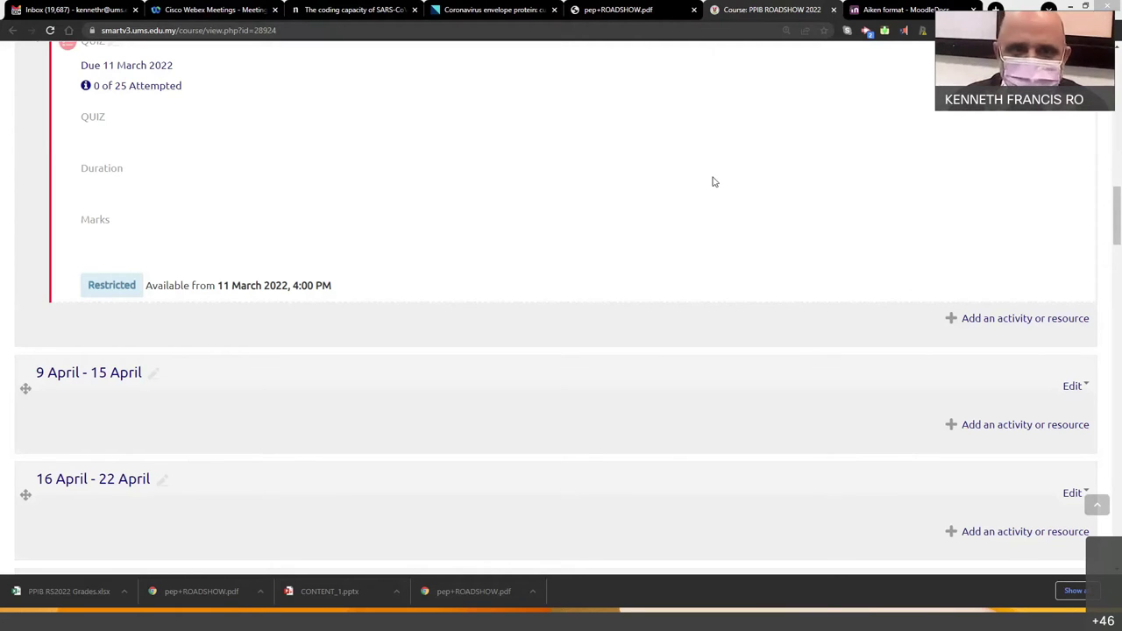
Leave the course page for the 'Aiken format - MoodleDocs' documentation page.
scroll(716, 182, up, 1)
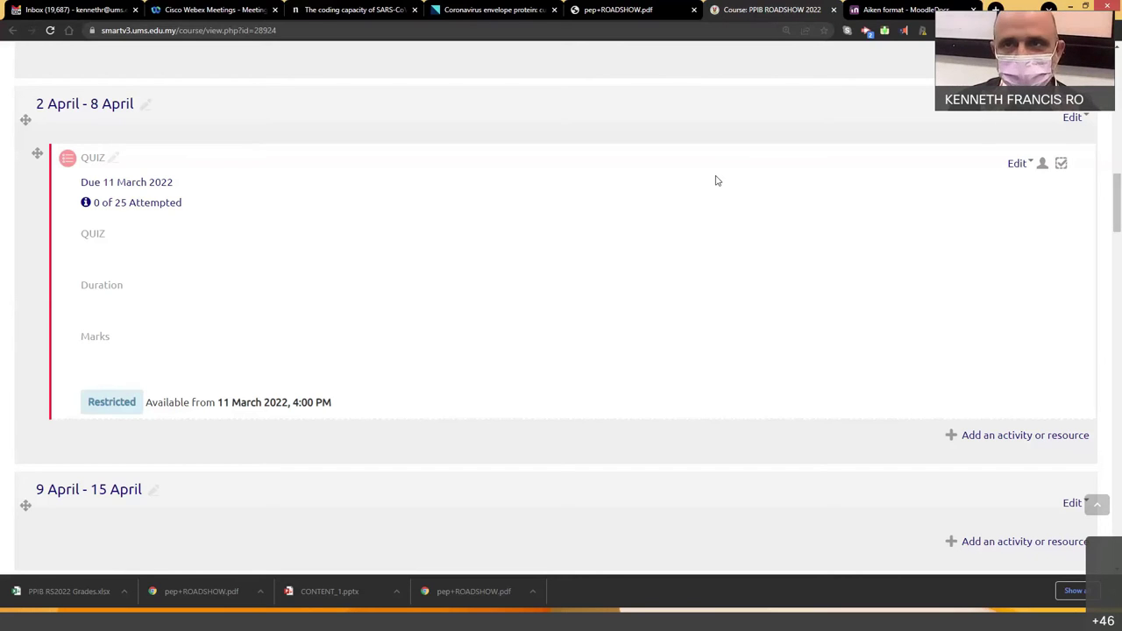
click(876, 10)
Load the OER@UMS repository at oer.ums.edu.my and zoom the page in.
click(457, 32)
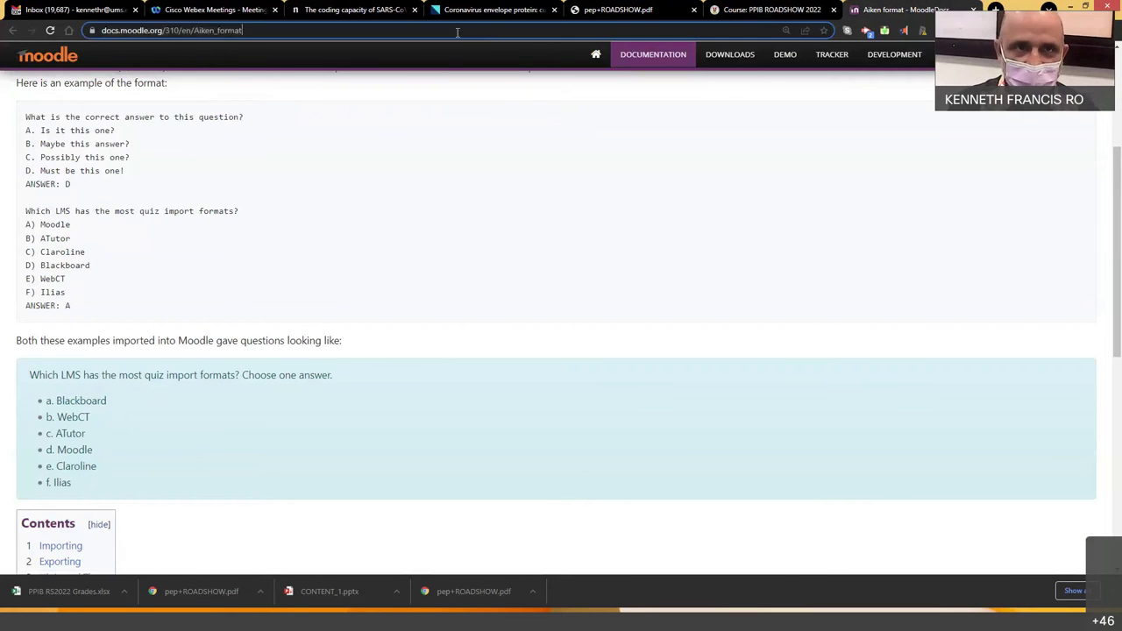
text(oer)
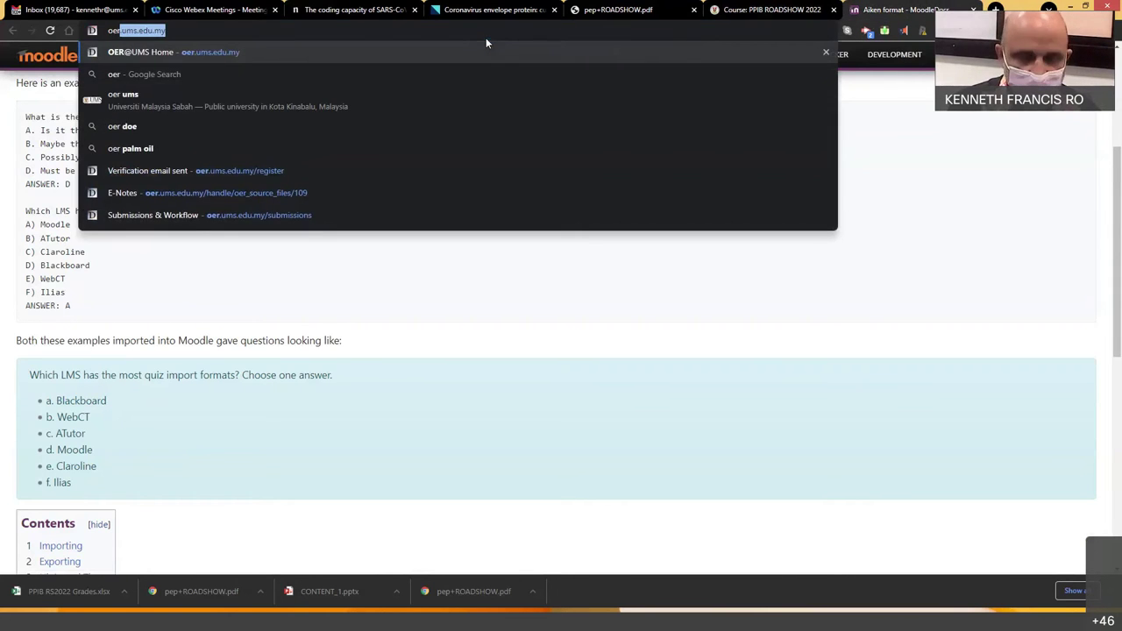
key(Return)
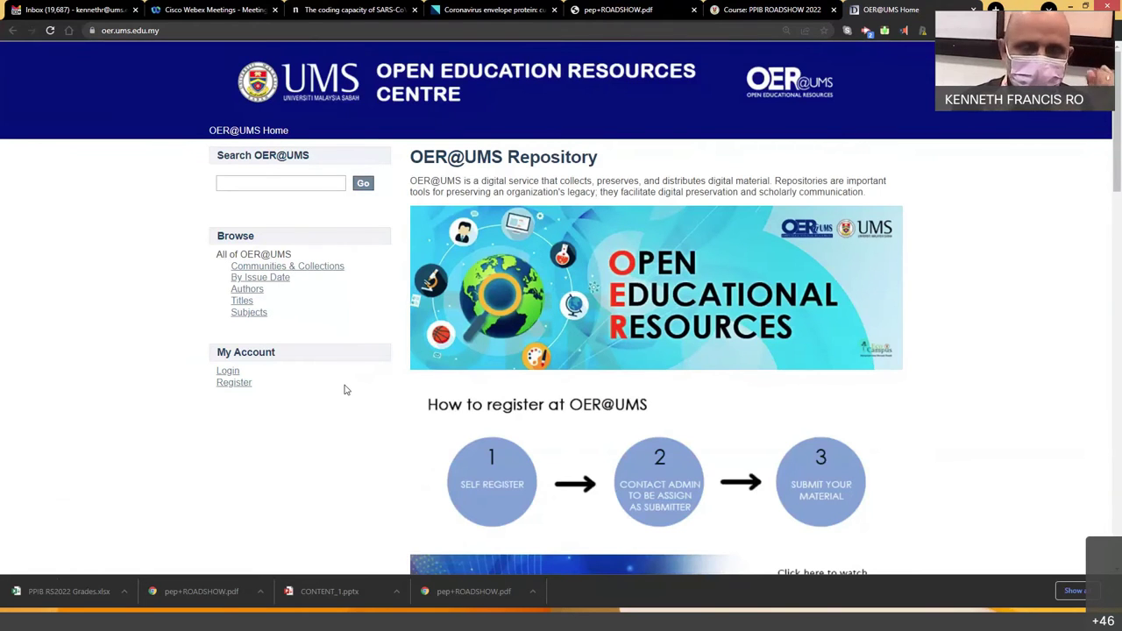
key(ctrl+plus)
key(ctrl+plus)
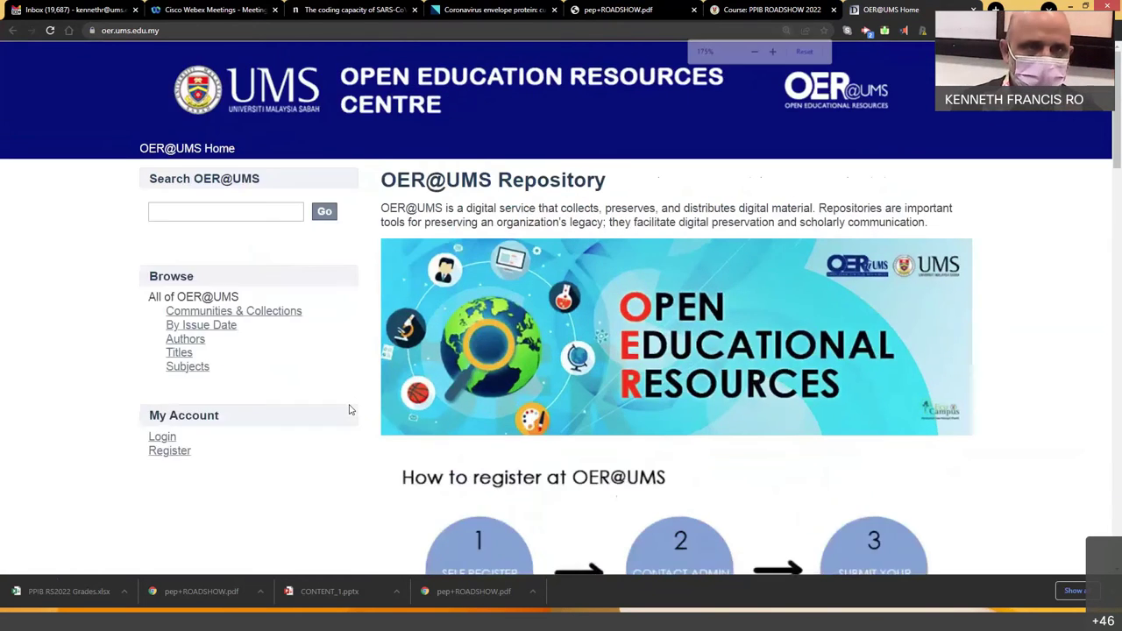
Go to the OER@UMS new user registration page.
click(157, 30)
click(91, 29)
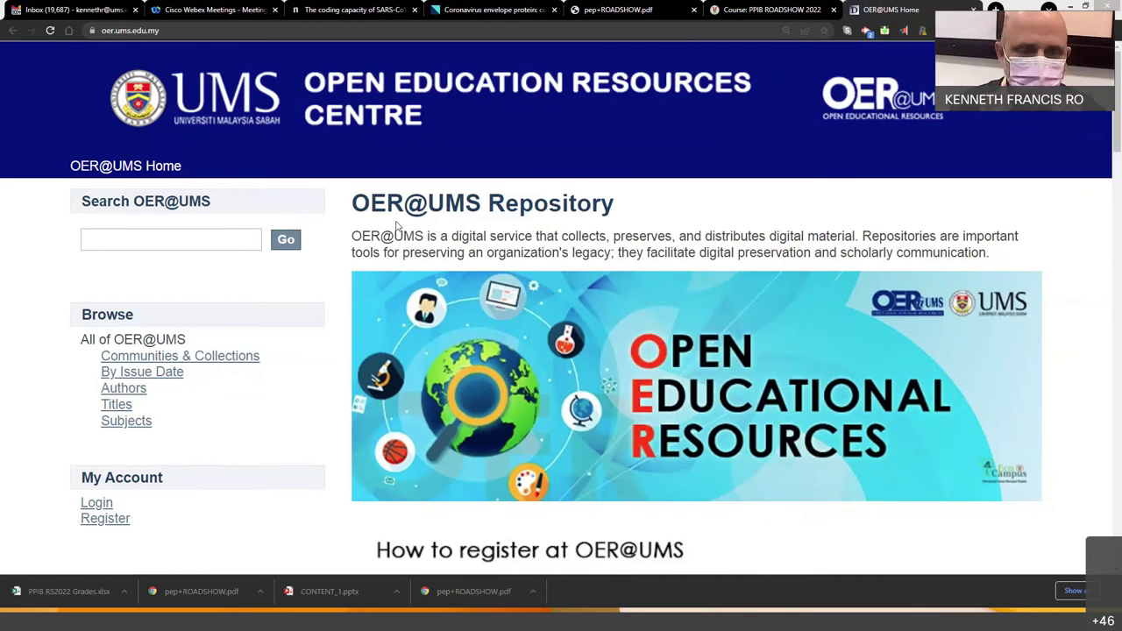
click(105, 518)
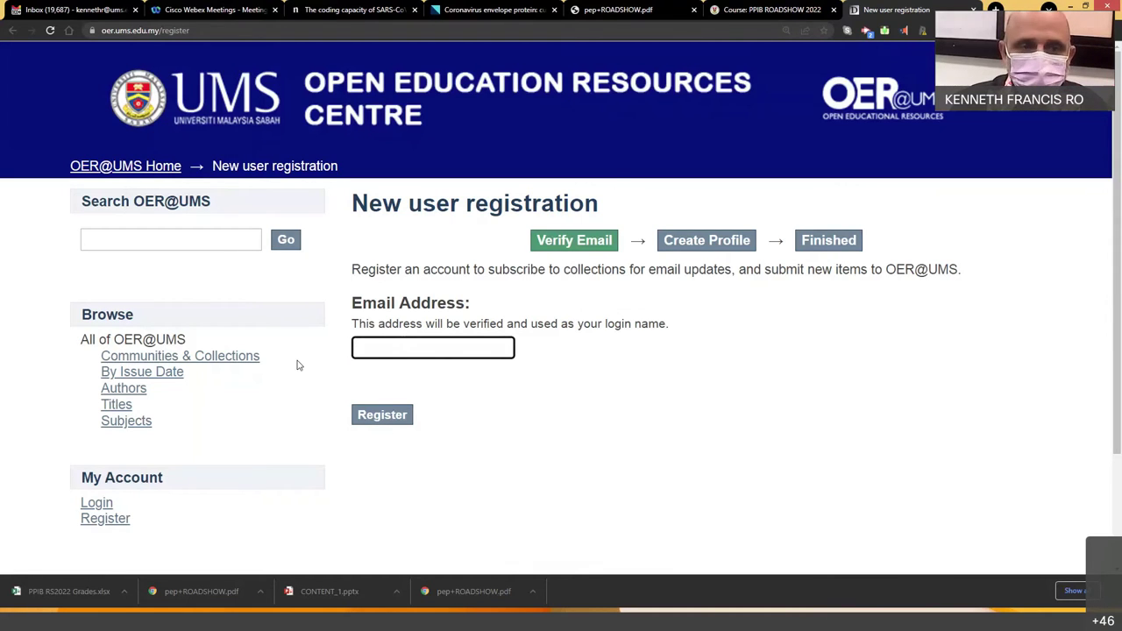
Open Communities & Collections from the Browse sidebar.
click(241, 363)
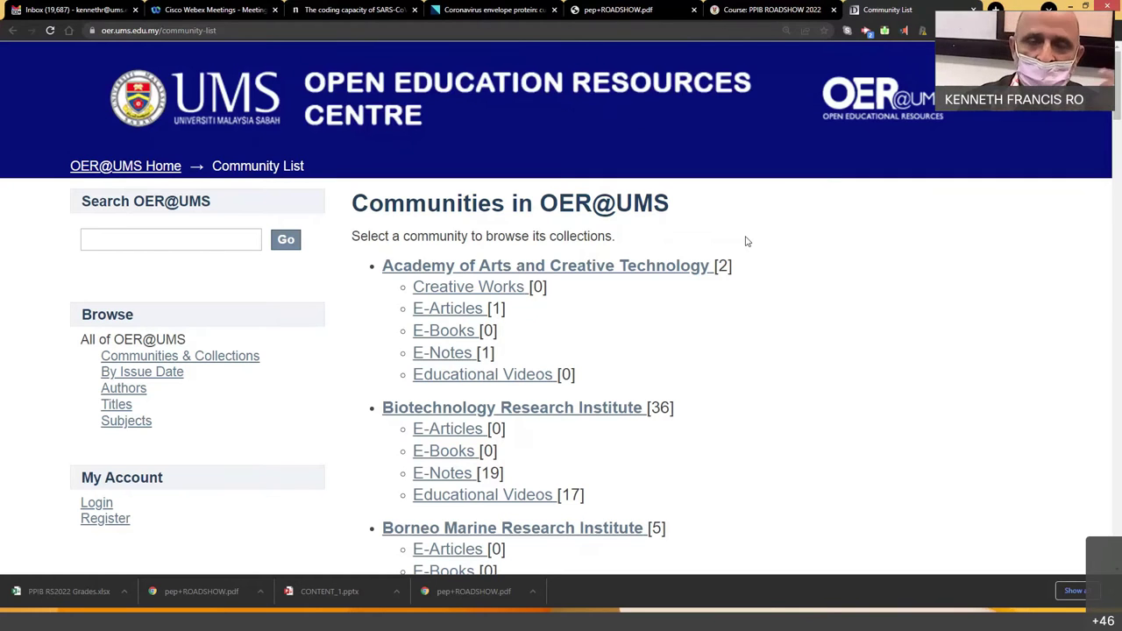
Scroll down through all the faculties, centres and their collection counts.
scroll(796, 284, down, 1)
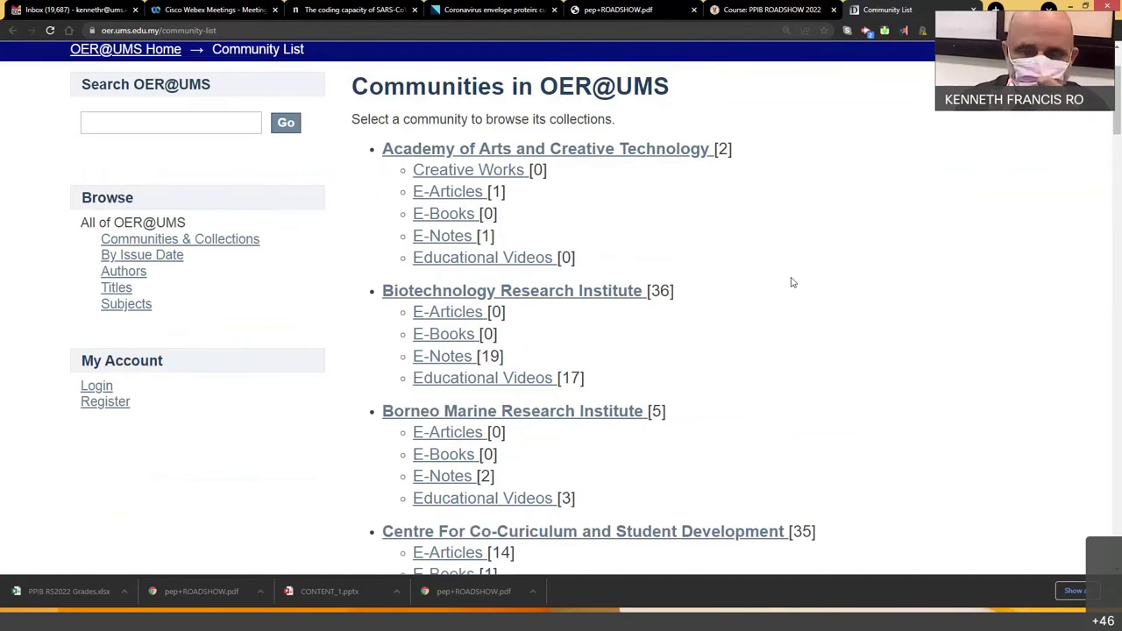
scroll(792, 281, down, 4)
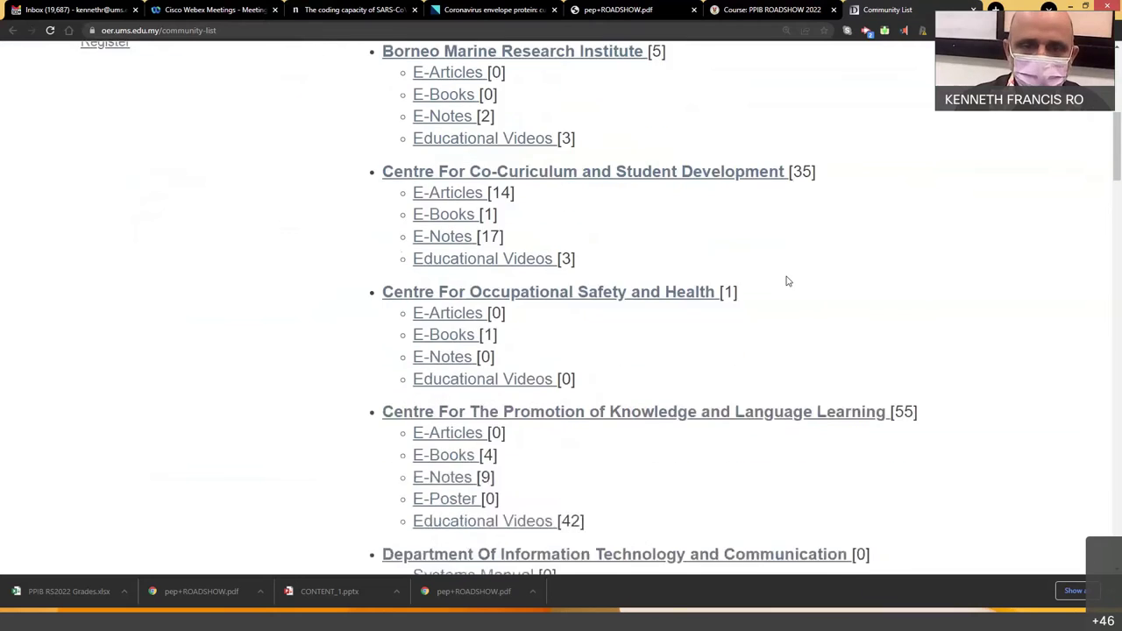
scroll(771, 289, down, 1)
scroll(679, 403, down, 1)
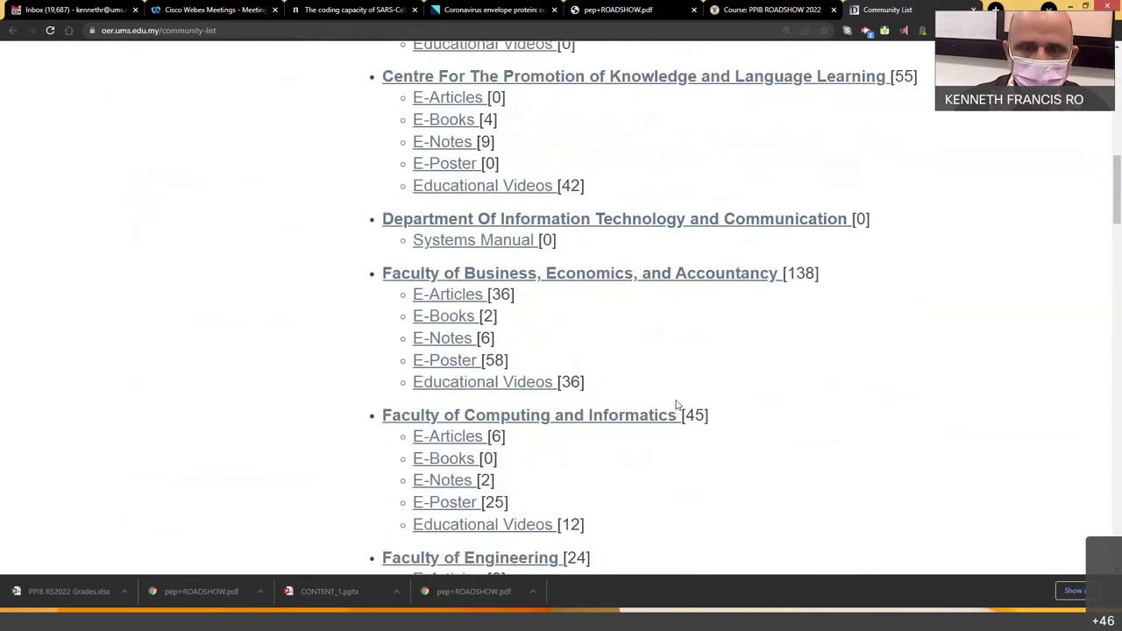
scroll(732, 400, down, 2)
scroll(725, 379, down, 2)
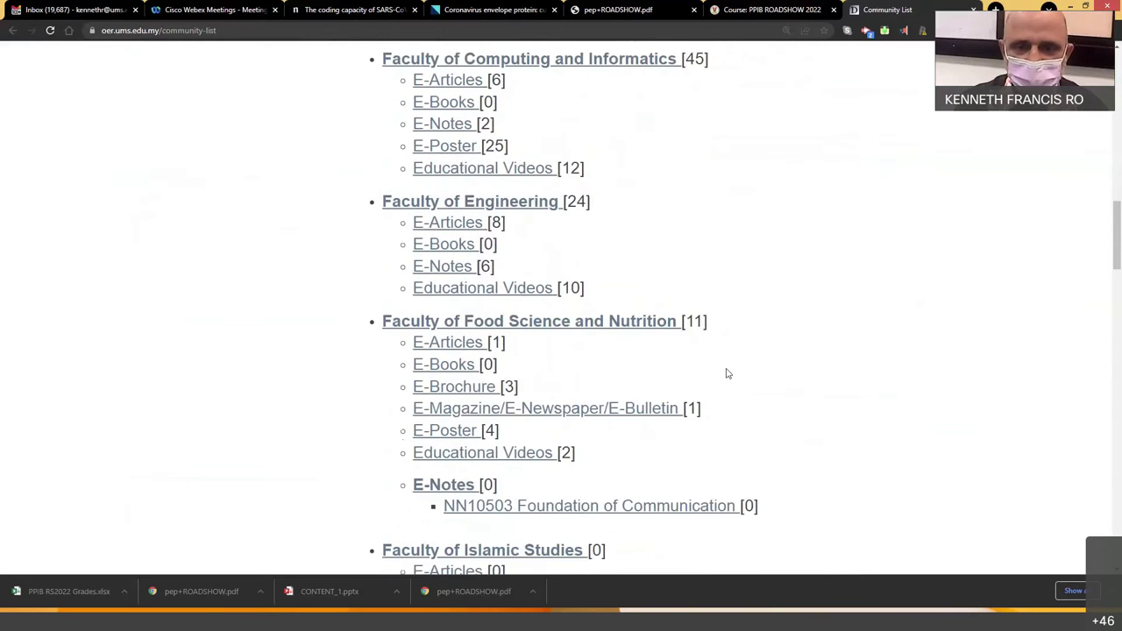
scroll(728, 368, down, 1)
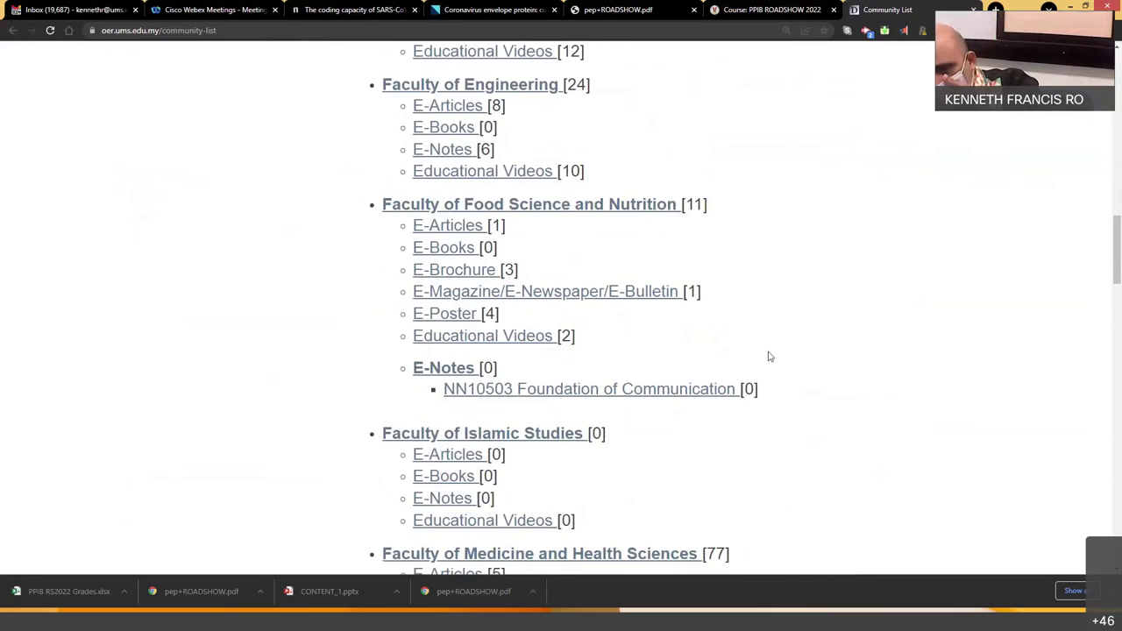
scroll(772, 346, down, 2)
scroll(779, 335, down, 3)
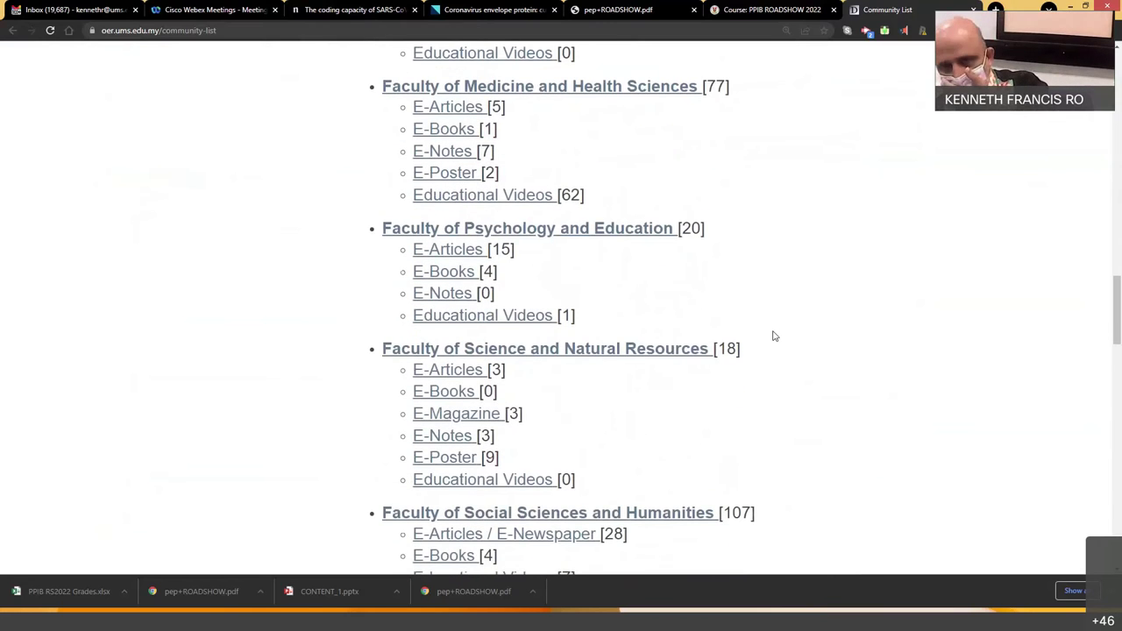
scroll(774, 336, down, 5)
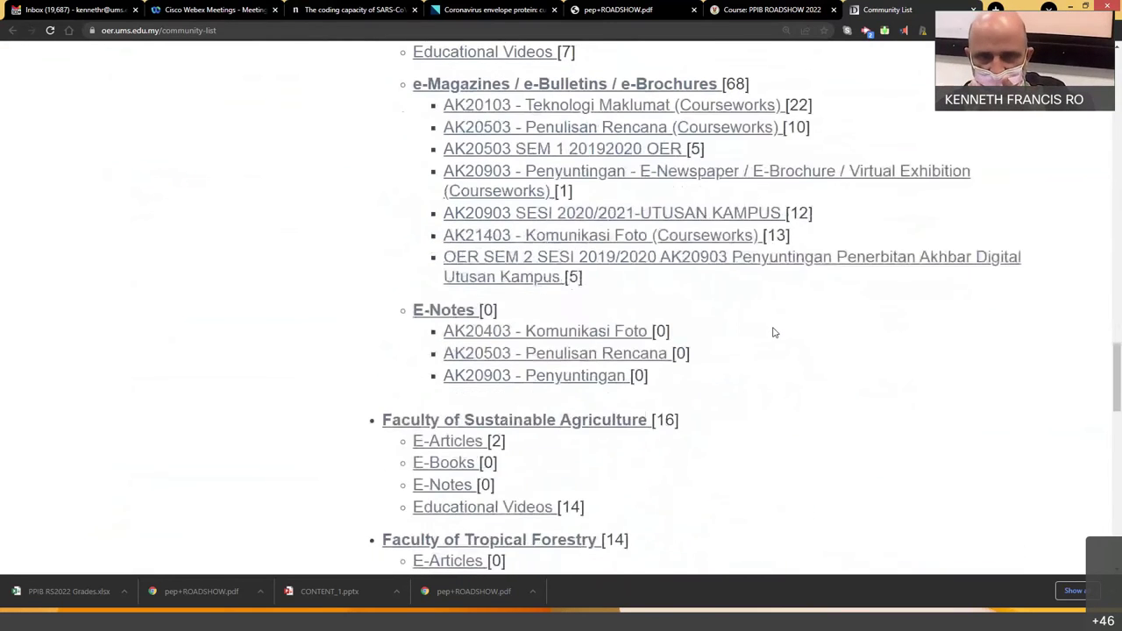
scroll(775, 333, down, 3)
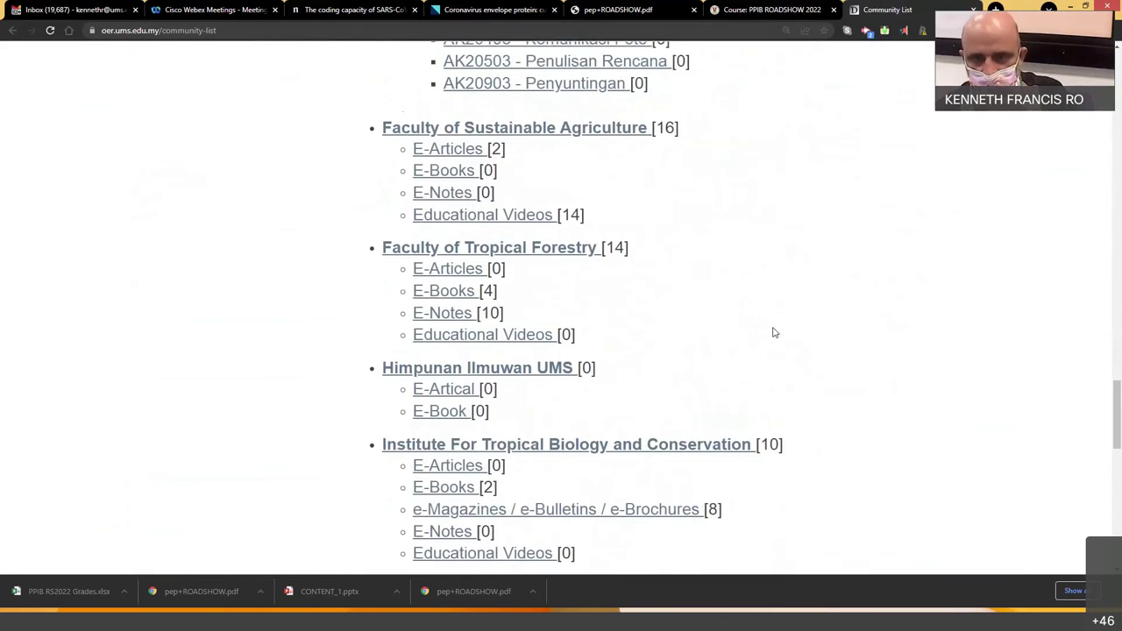
scroll(775, 332, down, 1)
scroll(773, 327, down, 2)
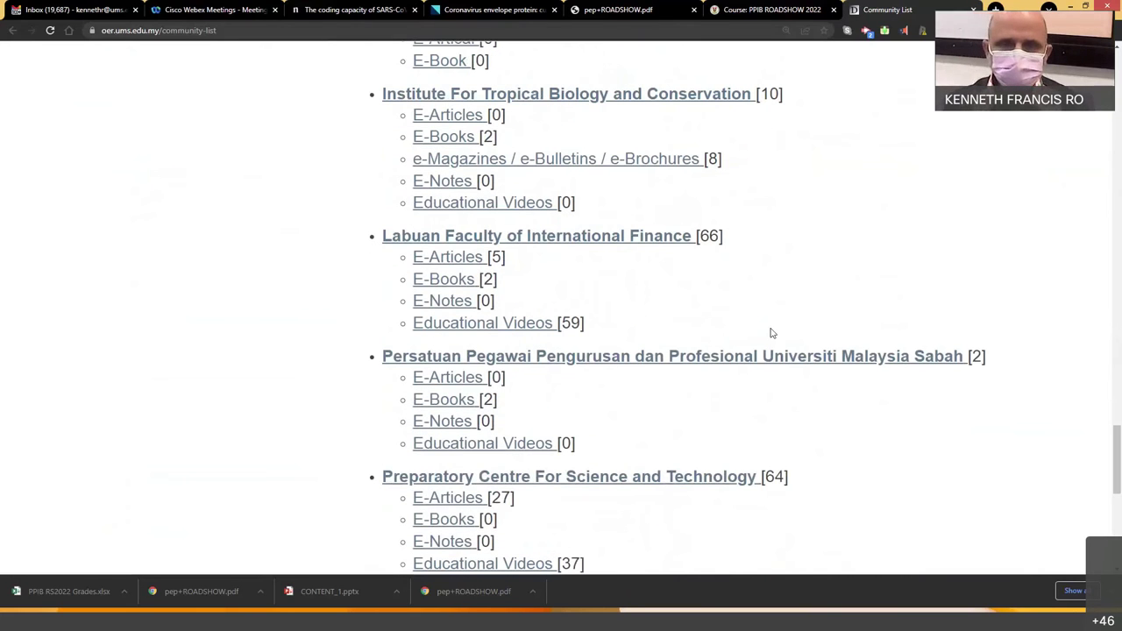
scroll(772, 329, down, 4)
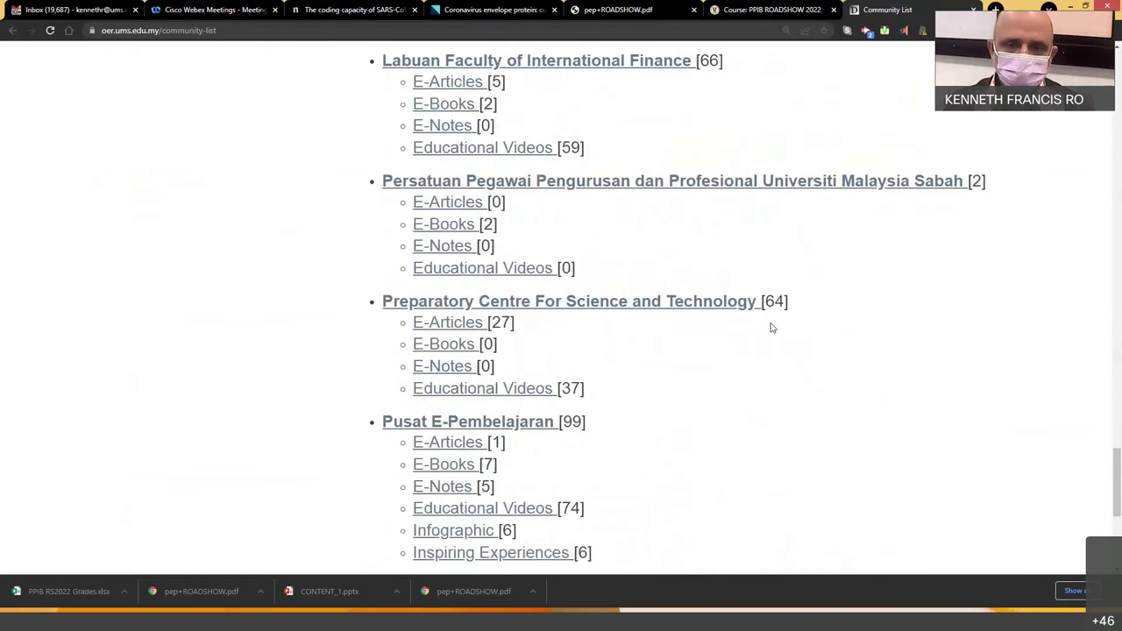
scroll(768, 326, down, 1)
Return to the top, zoom out, and open Centre For The Promotion of Knowledge and Language Learning.
scroll(768, 327, up, 2)
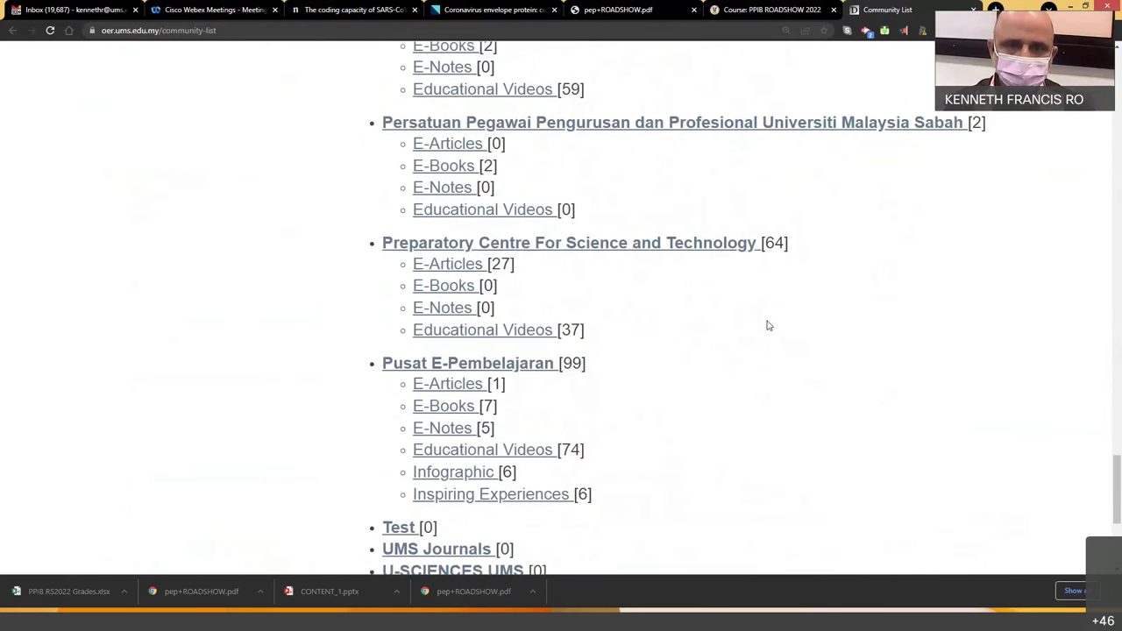
scroll(767, 326, up, 3)
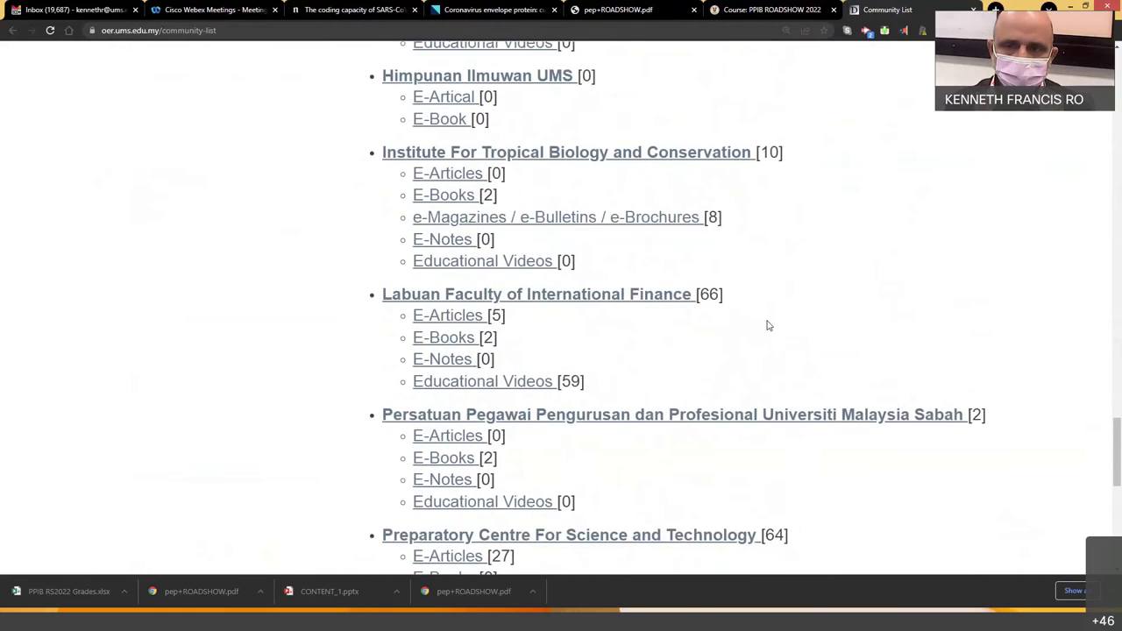
scroll(768, 326, up, 3)
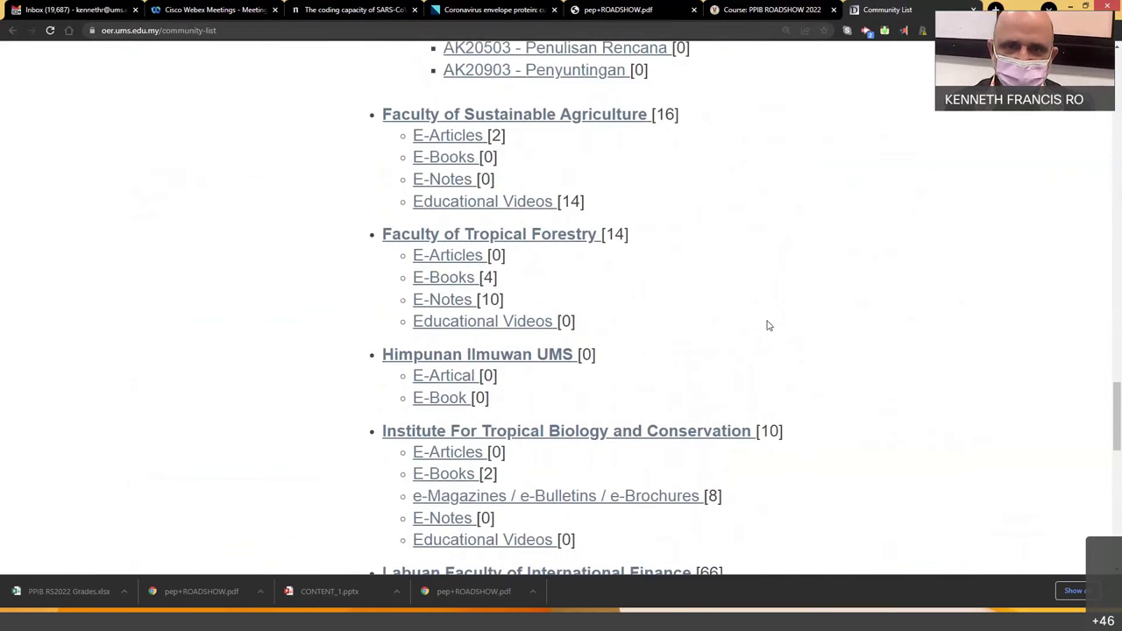
scroll(767, 326, up, 3)
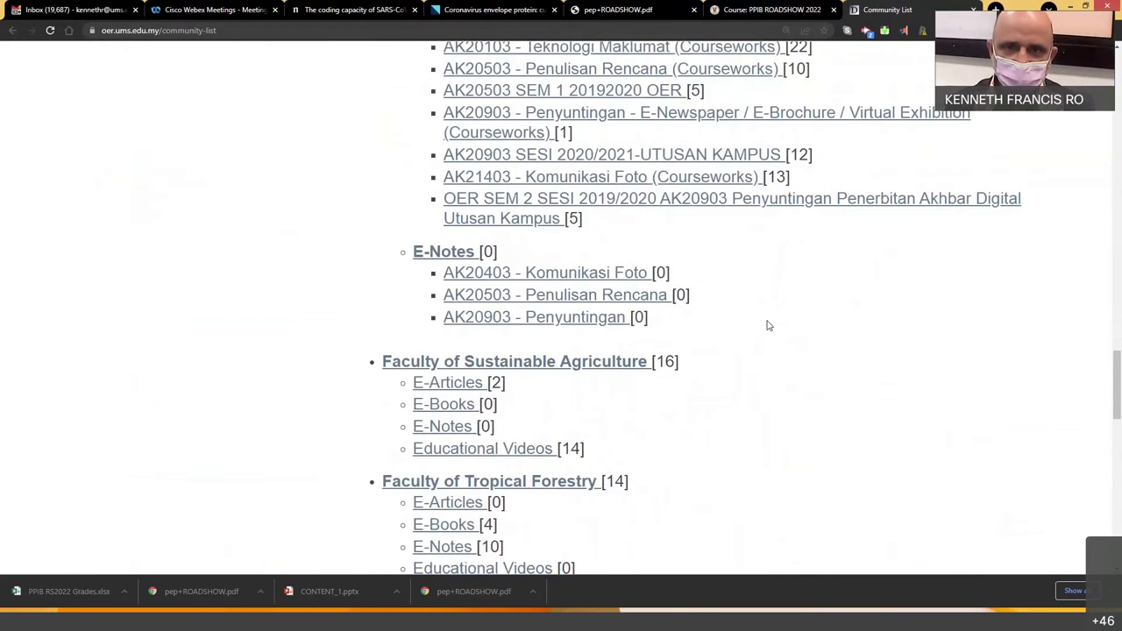
scroll(767, 326, up, 2)
scroll(767, 326, up, 2)
scroll(768, 325, up, 3)
scroll(767, 326, up, 2)
scroll(768, 325, up, 4)
scroll(768, 325, up, 4)
scroll(767, 326, up, 3)
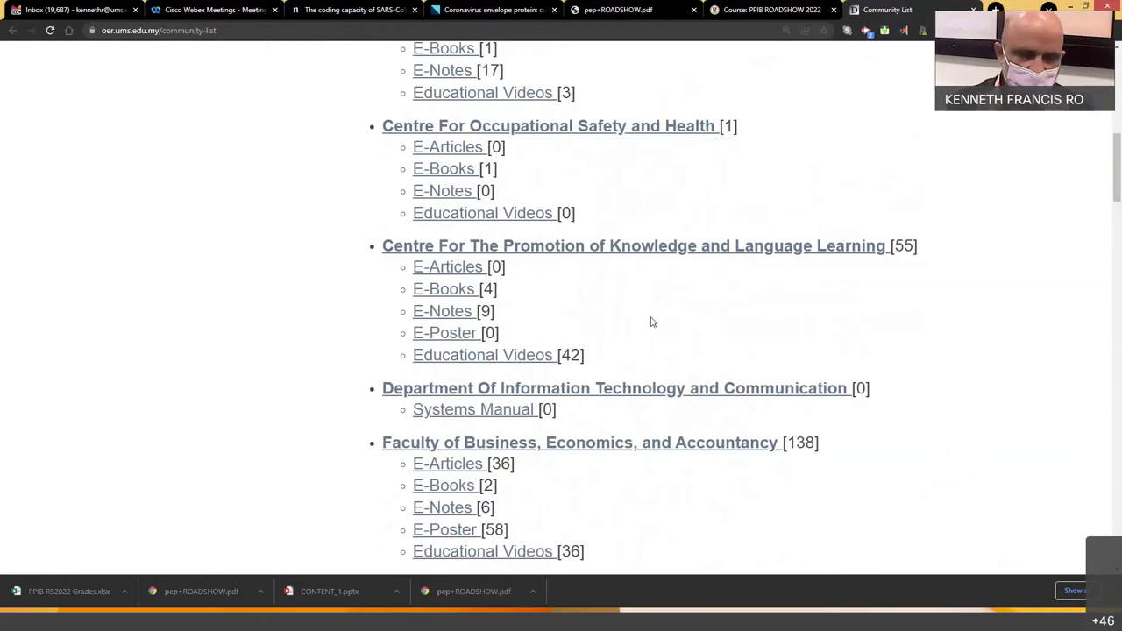
key(ctrl+minus)
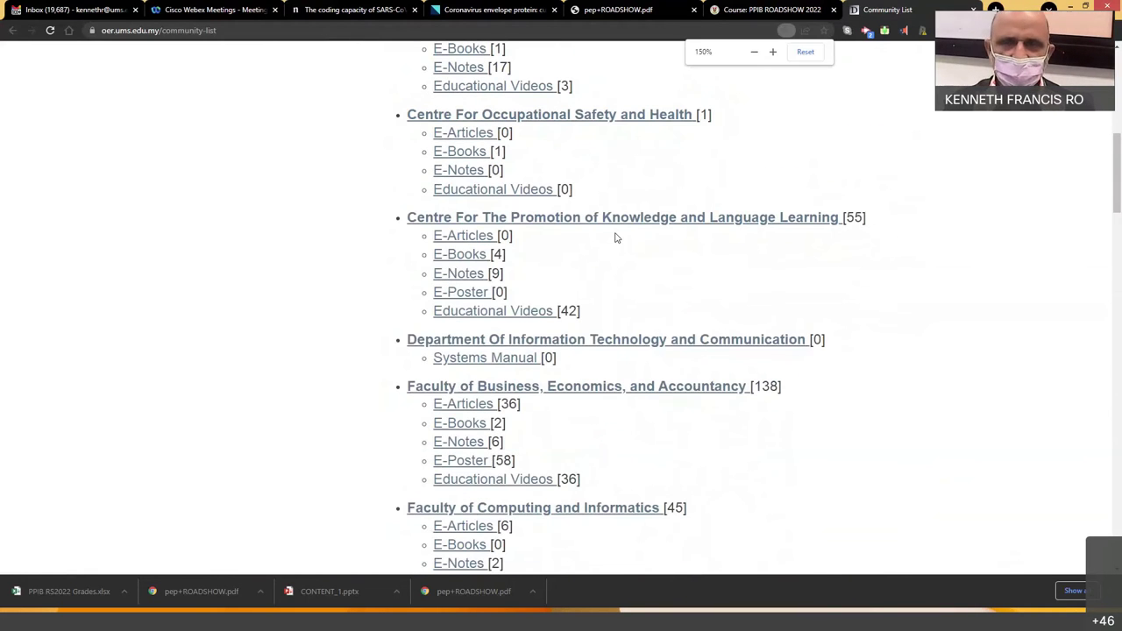
click(579, 221)
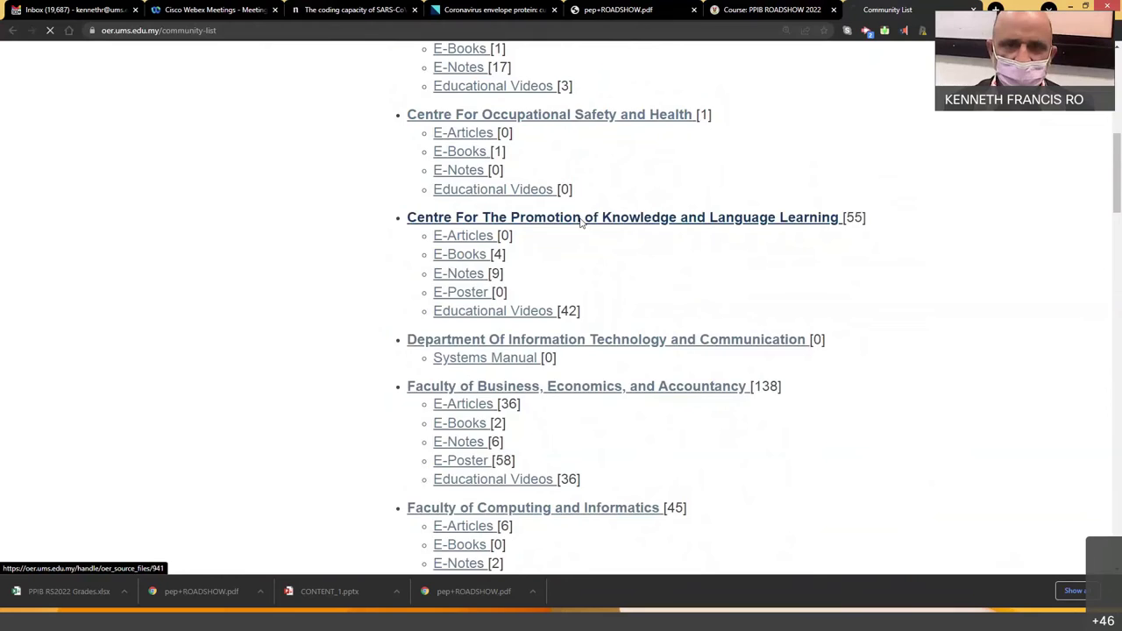
Open the centre's E-Notes collection and its 'Incorporating metadiscourse in an ESL classroom' item.
scroll(614, 232, down, 3)
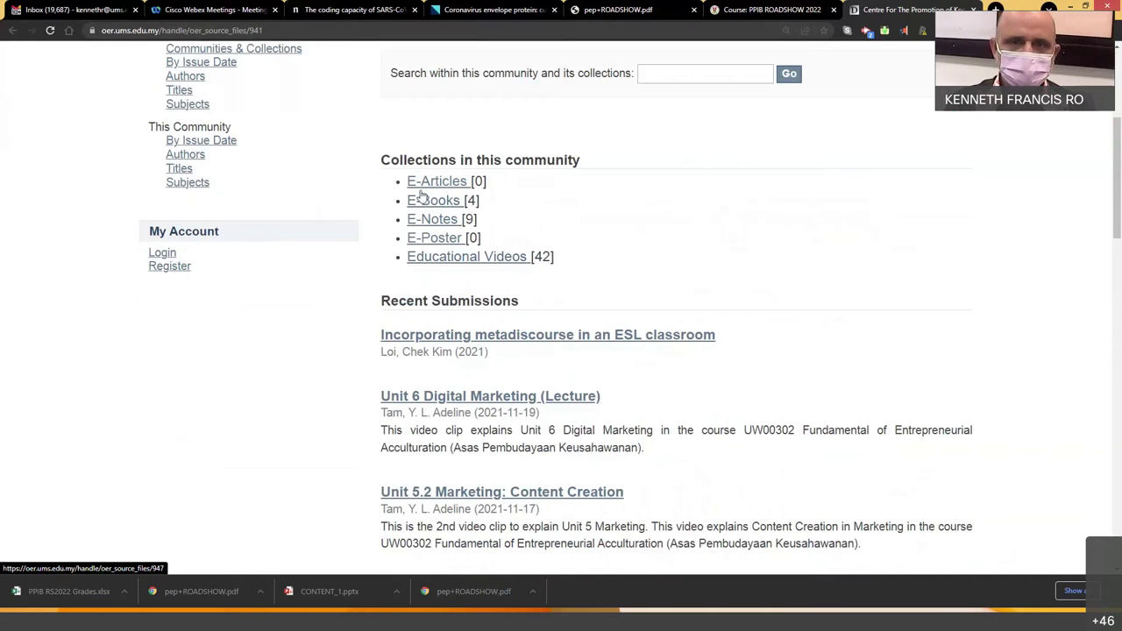
click(434, 220)
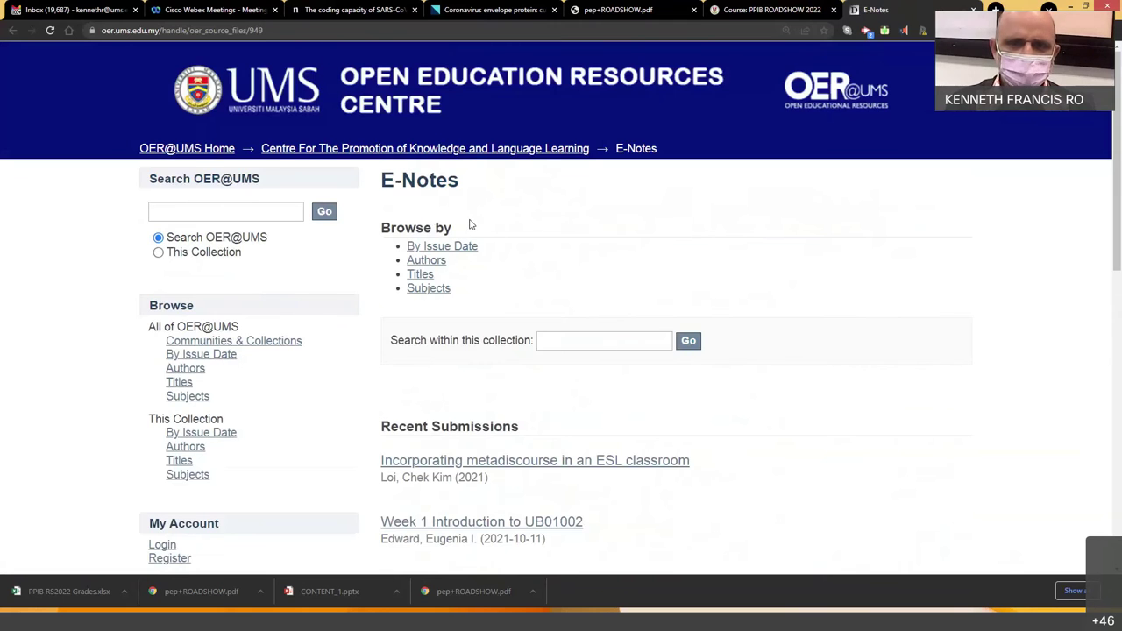
scroll(825, 309, down, 2)
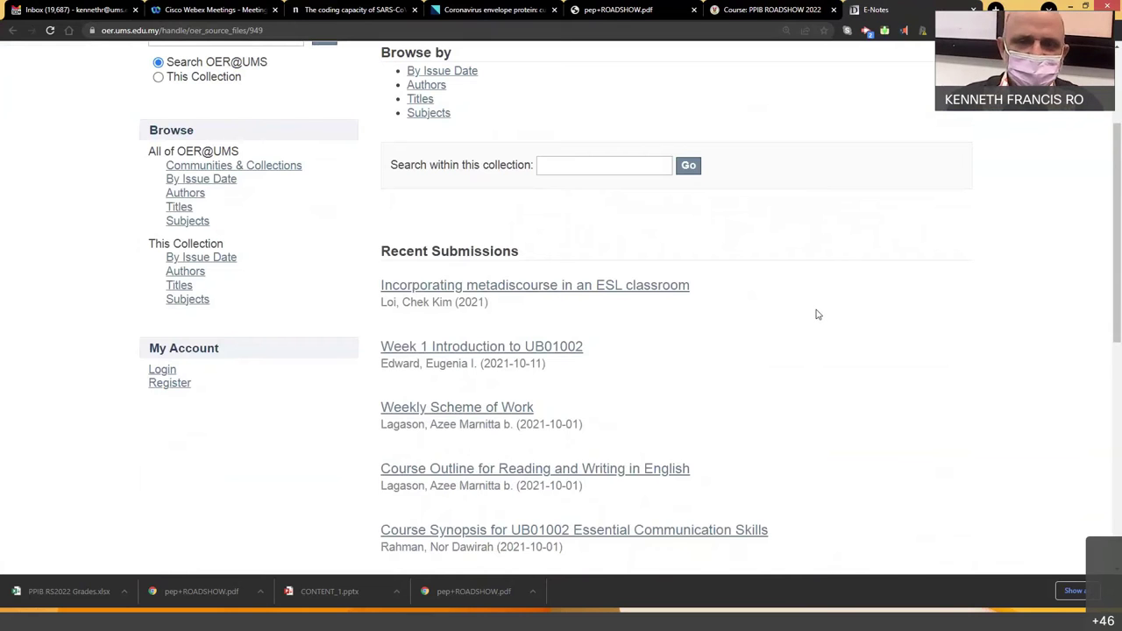
scroll(815, 313, down, 1)
scroll(781, 293, down, 1)
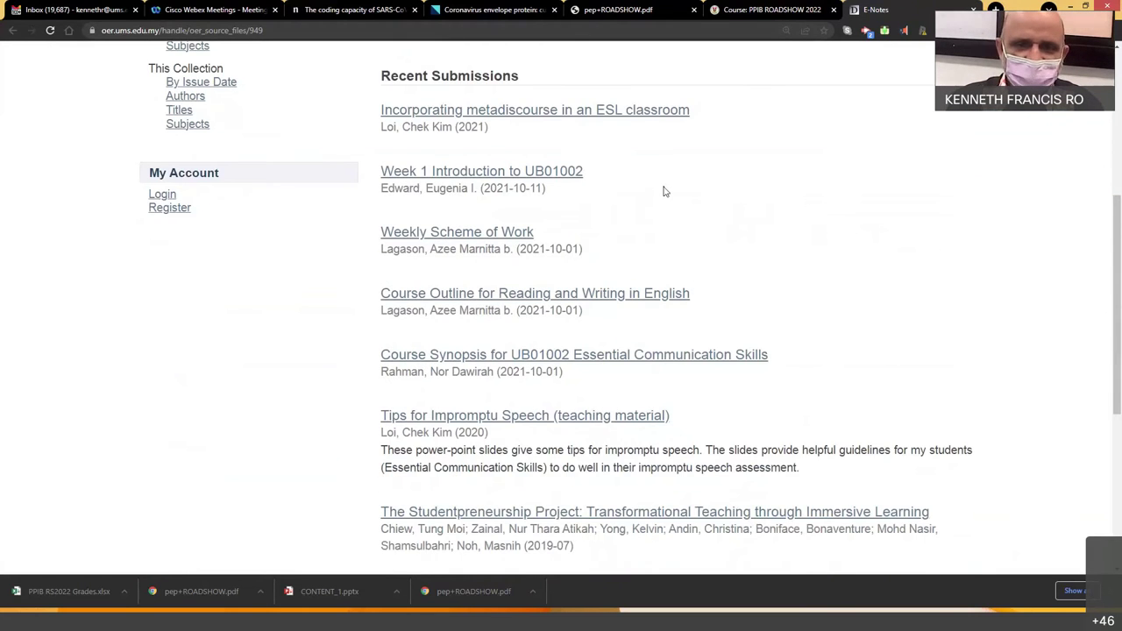
scroll(660, 202, up, 2)
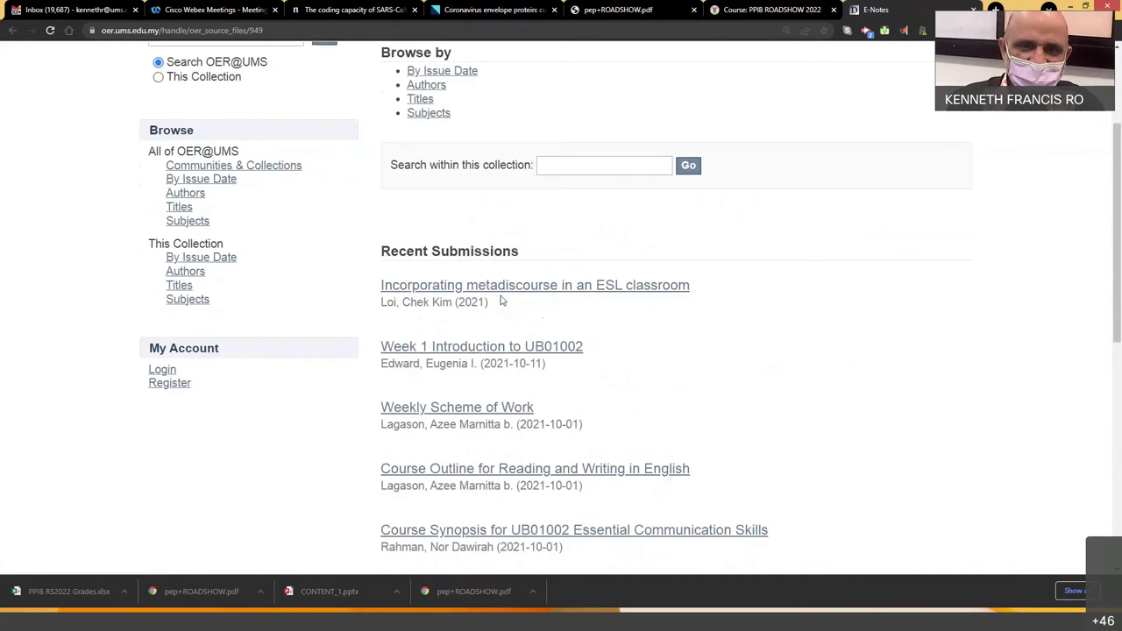
click(503, 288)
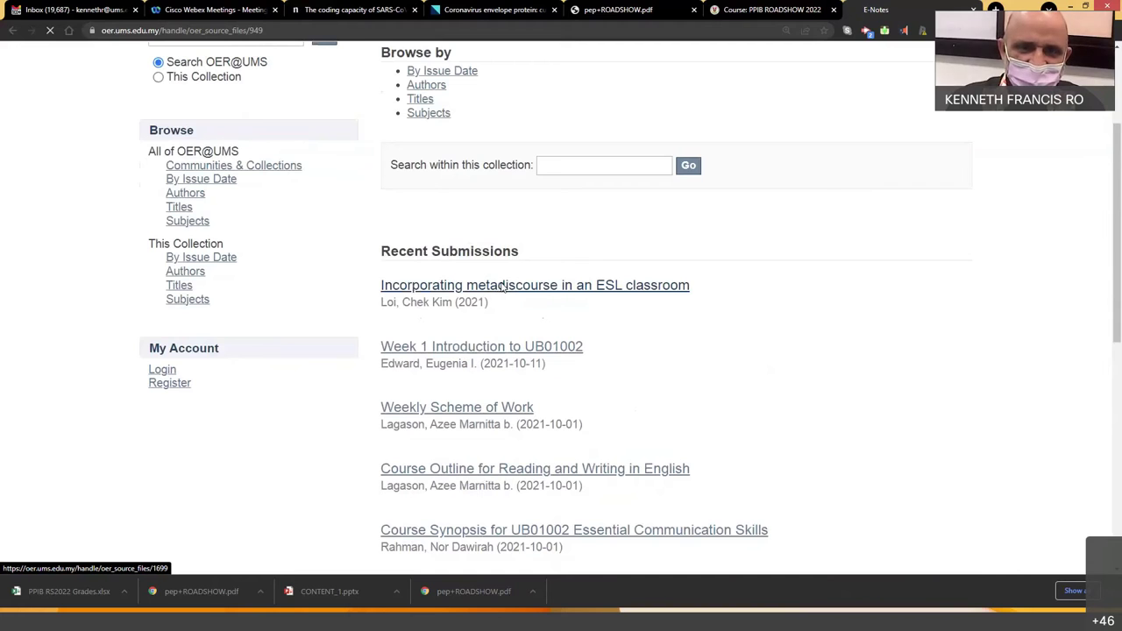
Start downloading the item's PowerPoint file, then cancel the save dialog.
scroll(550, 306, down, 2)
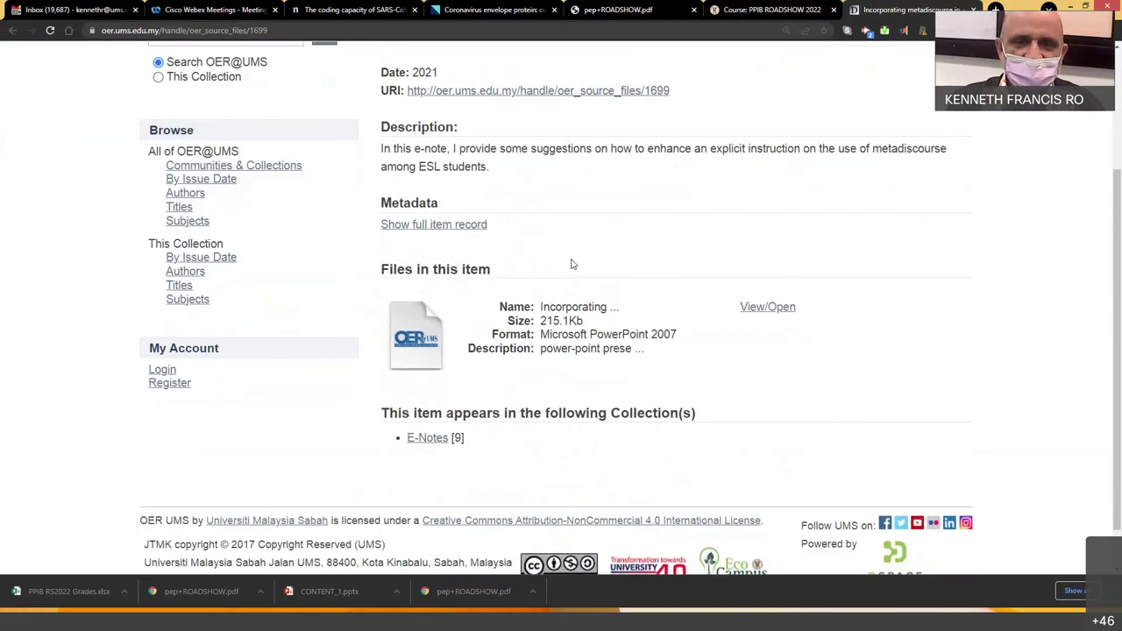
scroll(570, 260, up, 2)
scroll(726, 357, down, 1)
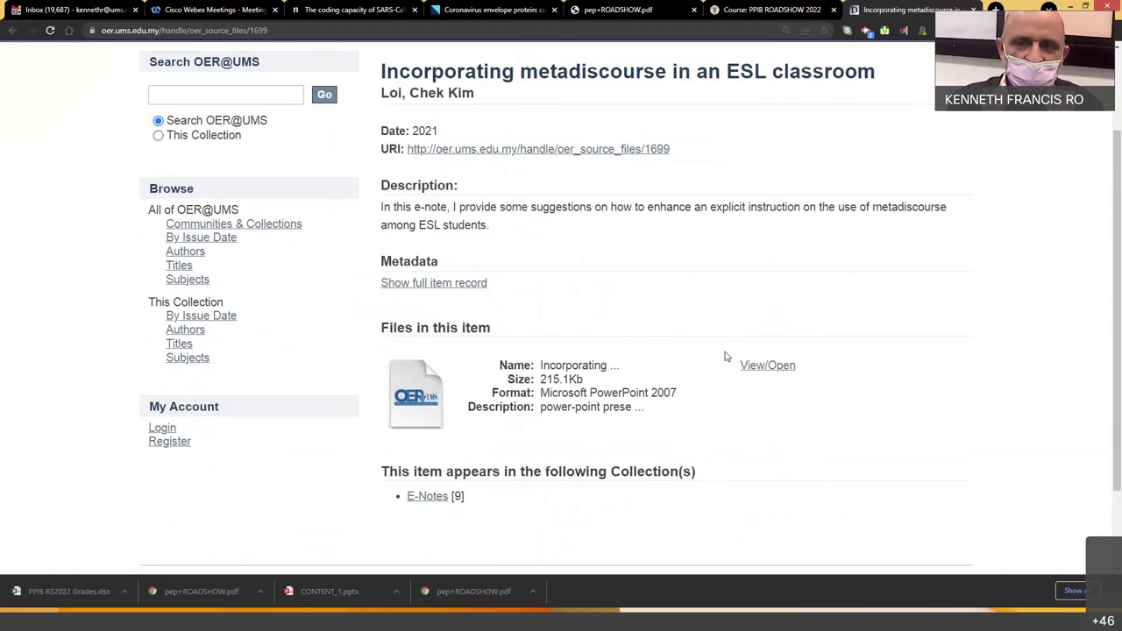
click(416, 399)
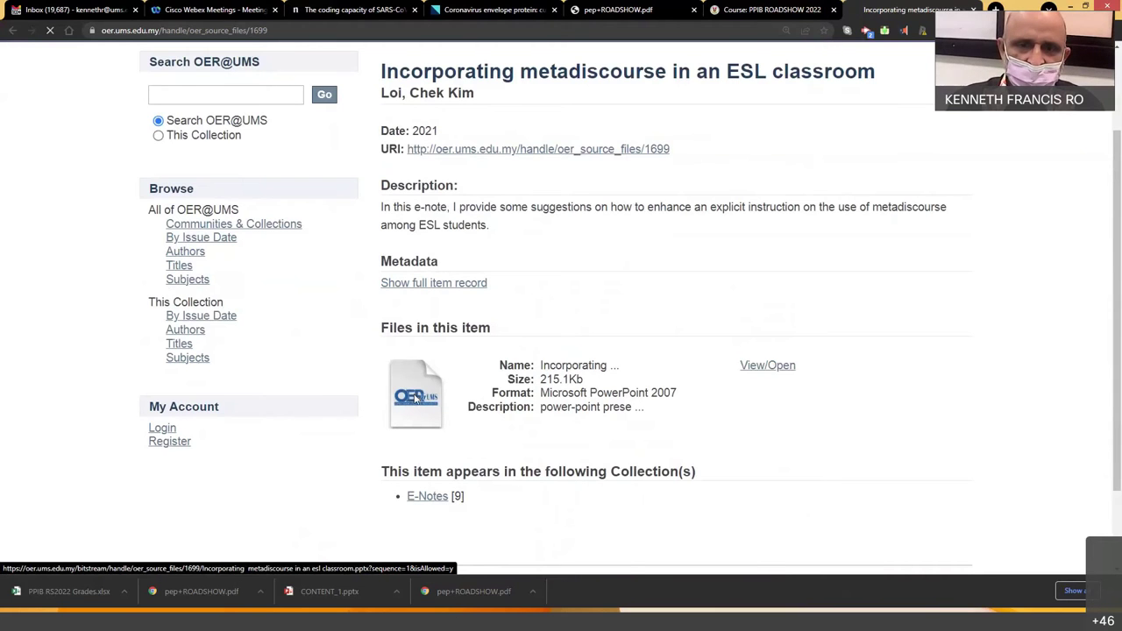
key(Escape)
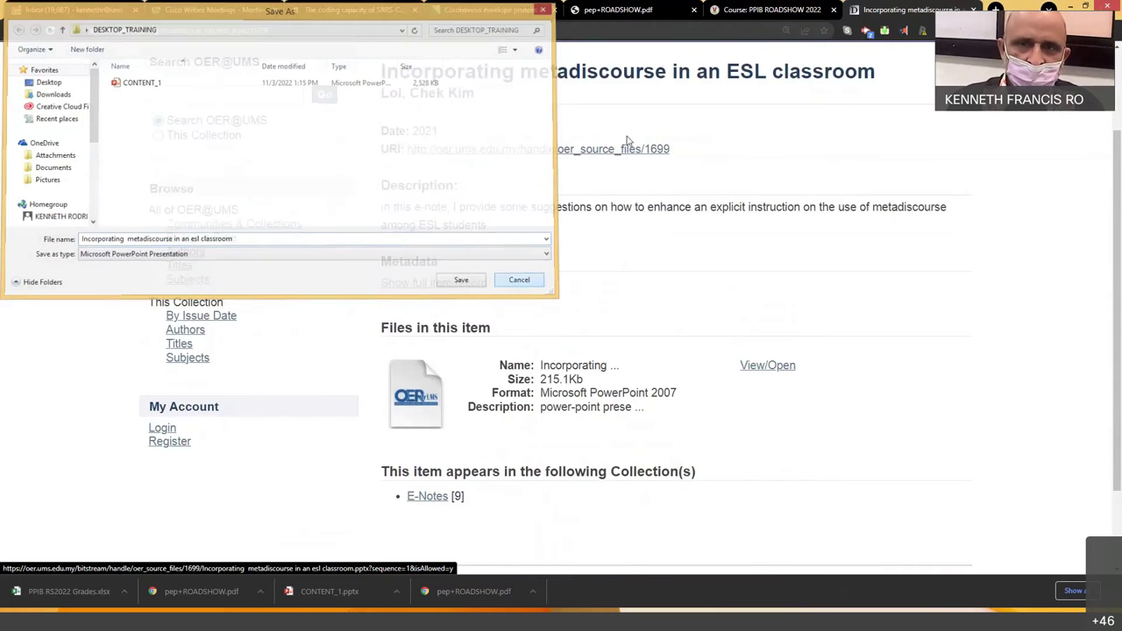
scroll(611, 159, up, 2)
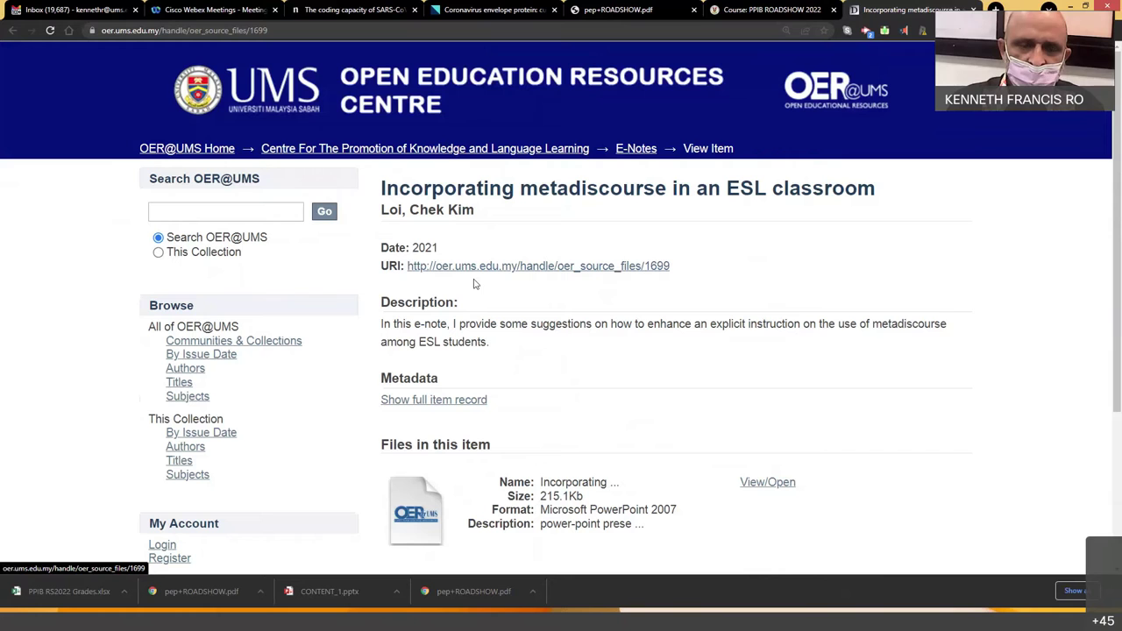
scroll(453, 293, down, 1)
scroll(454, 292, down, 1)
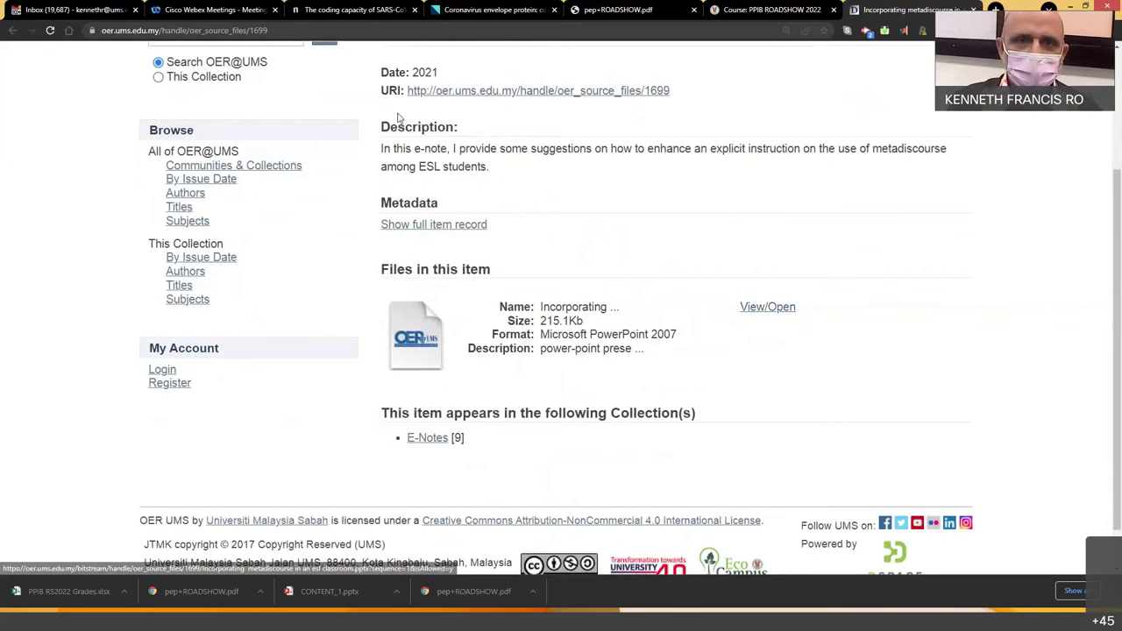
scroll(406, 104, up, 2)
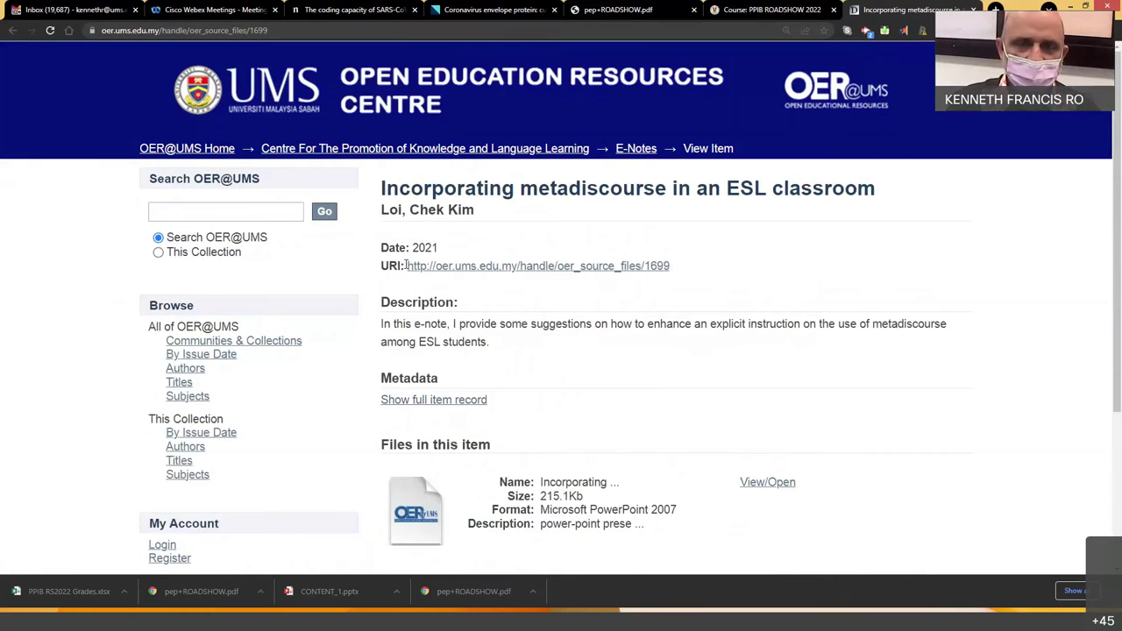
drag(407, 265, 672, 268)
key(ctrl+c)
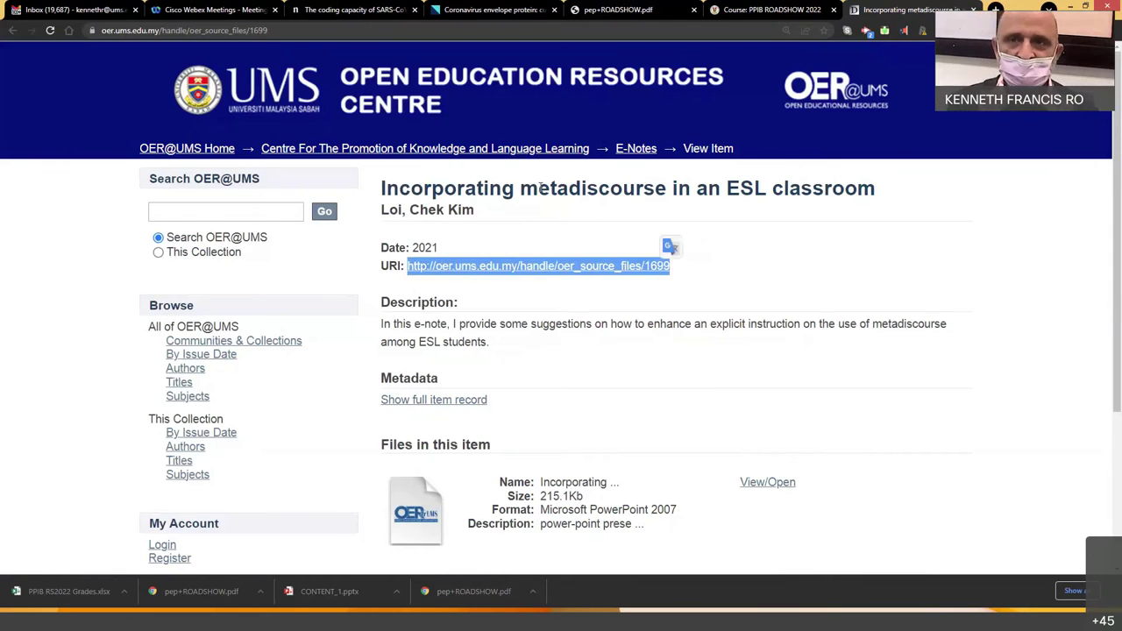
click(763, 10)
Add a new URL resource to the 9 April - 15 April week.
scroll(658, 185, down, 2)
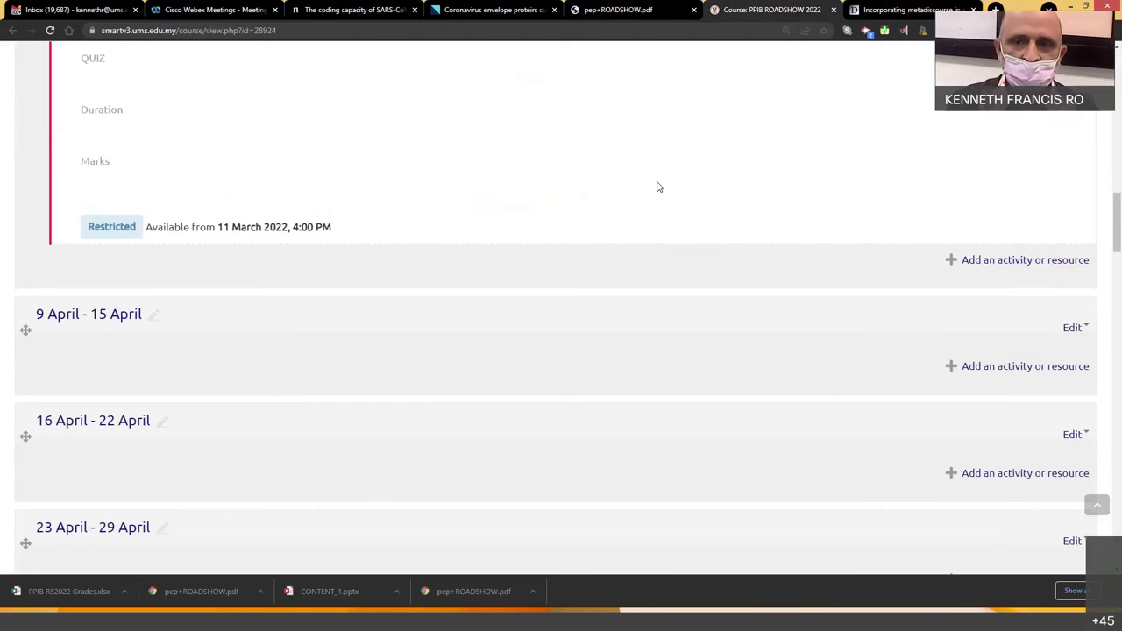
click(1013, 366)
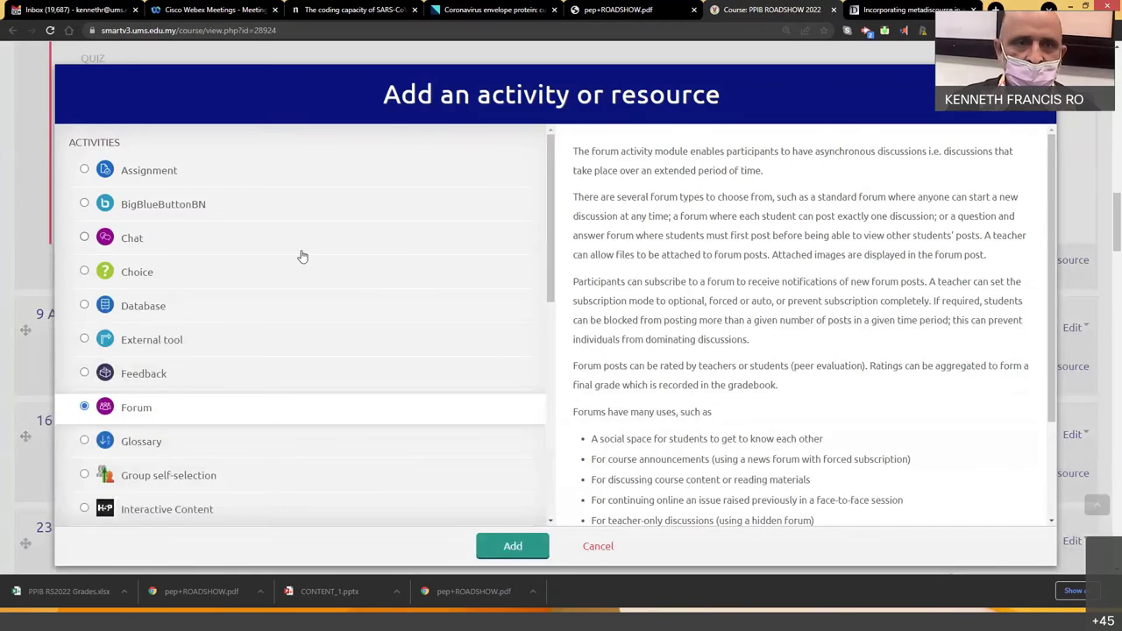
scroll(283, 245, down, 2)
scroll(177, 299, down, 1)
scroll(178, 299, down, 5)
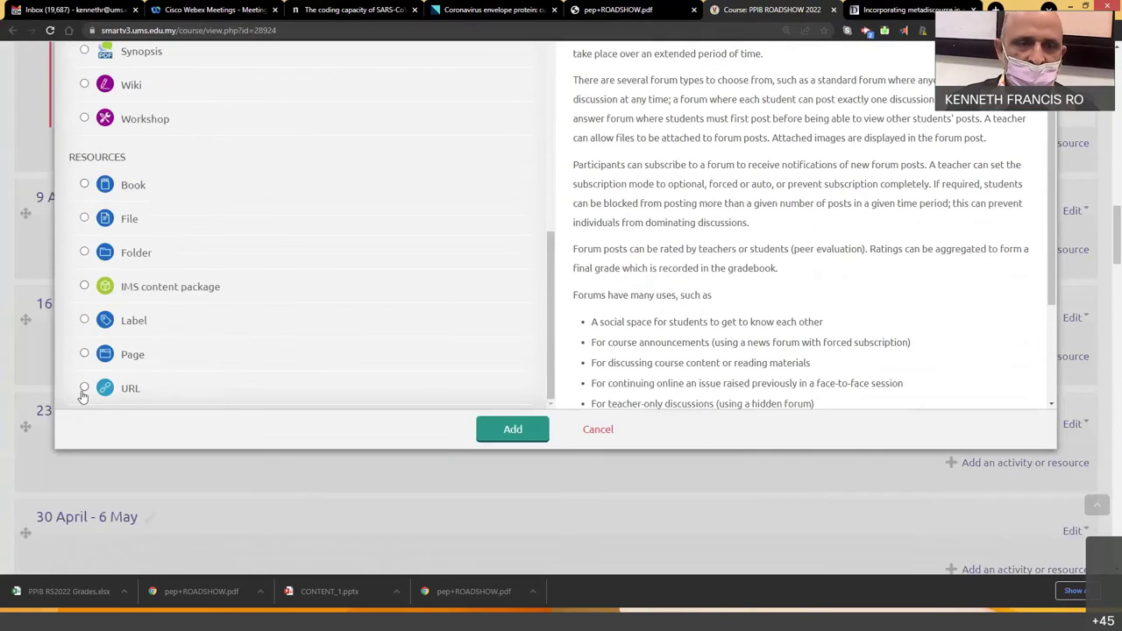
click(83, 390)
click(508, 429)
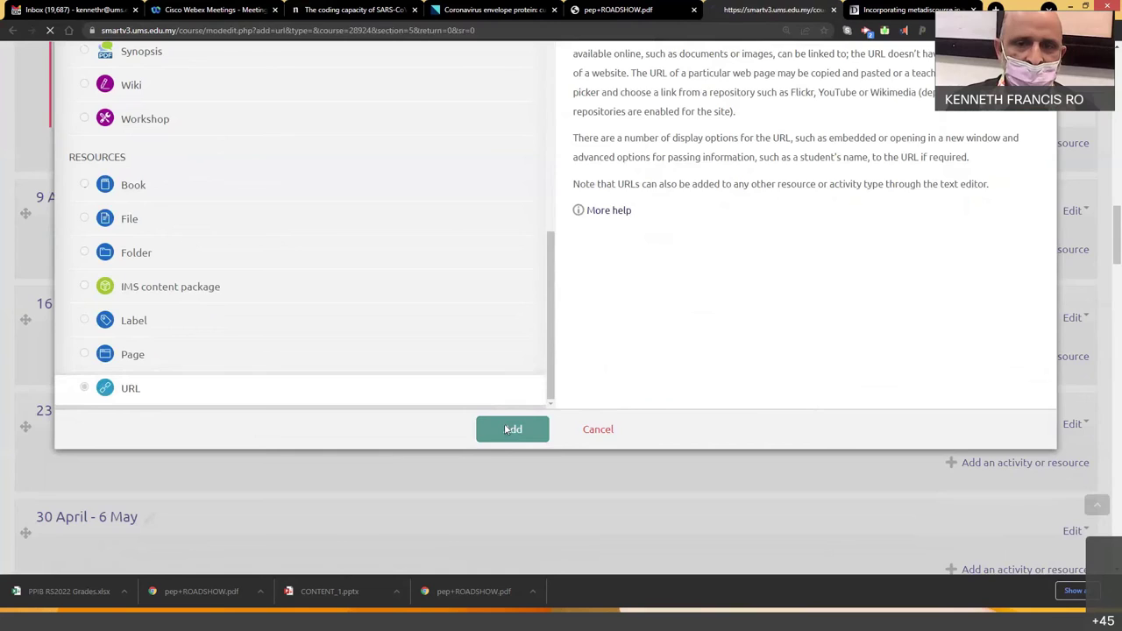
Paste the OER item link as the External URL and name it LECTURE 2.
scroll(504, 429, down, 3)
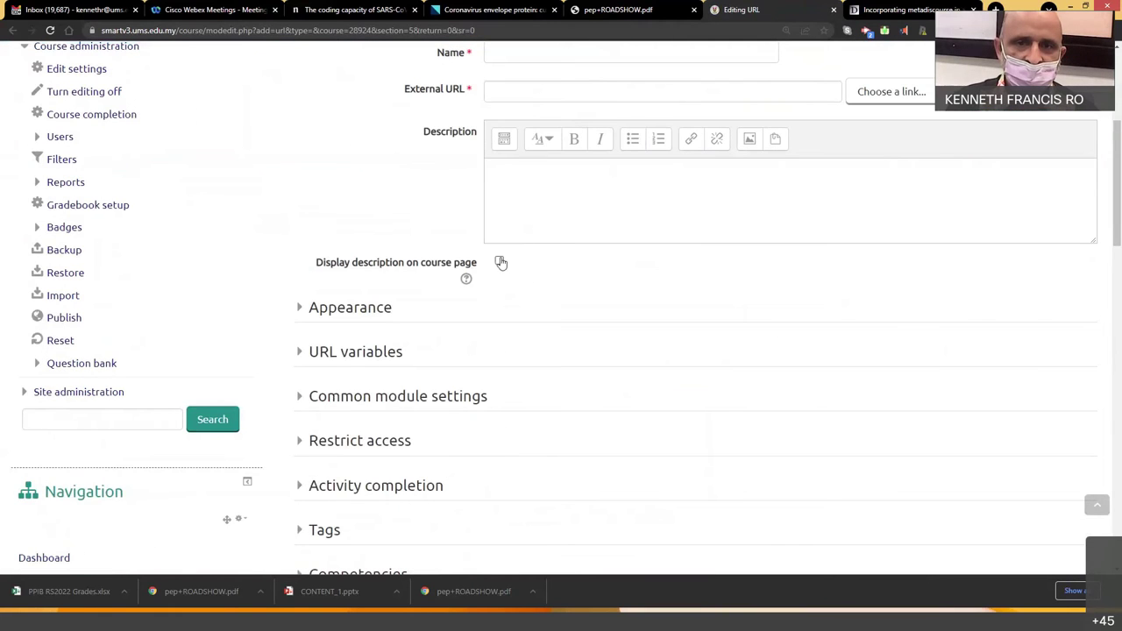
scroll(501, 262, up, 2)
click(501, 209)
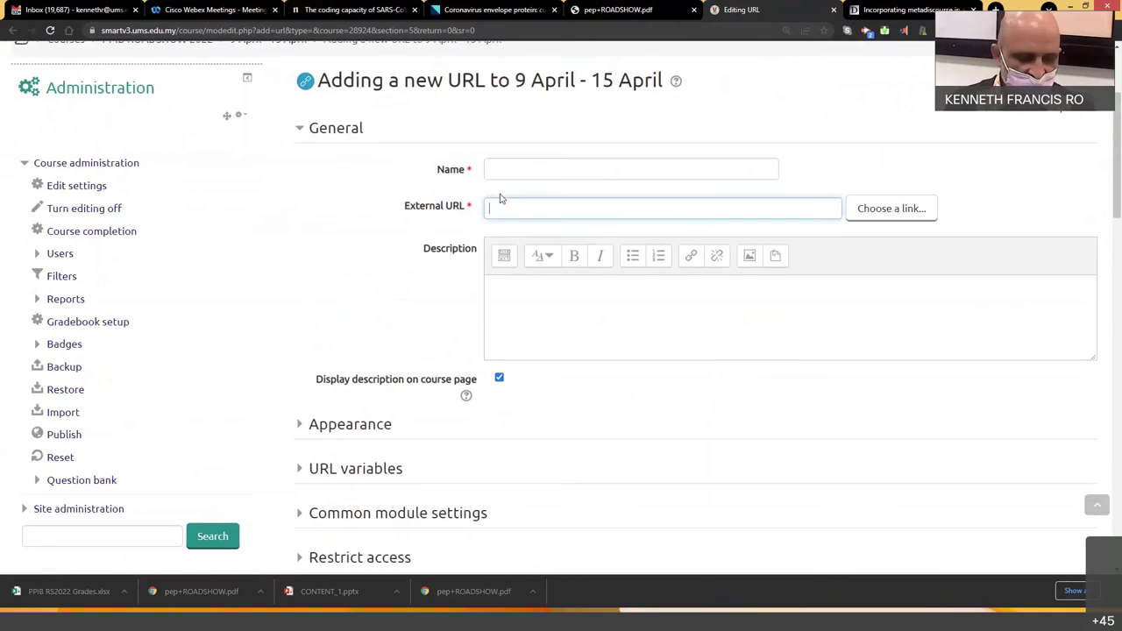
key(ctrl+v)
click(526, 172)
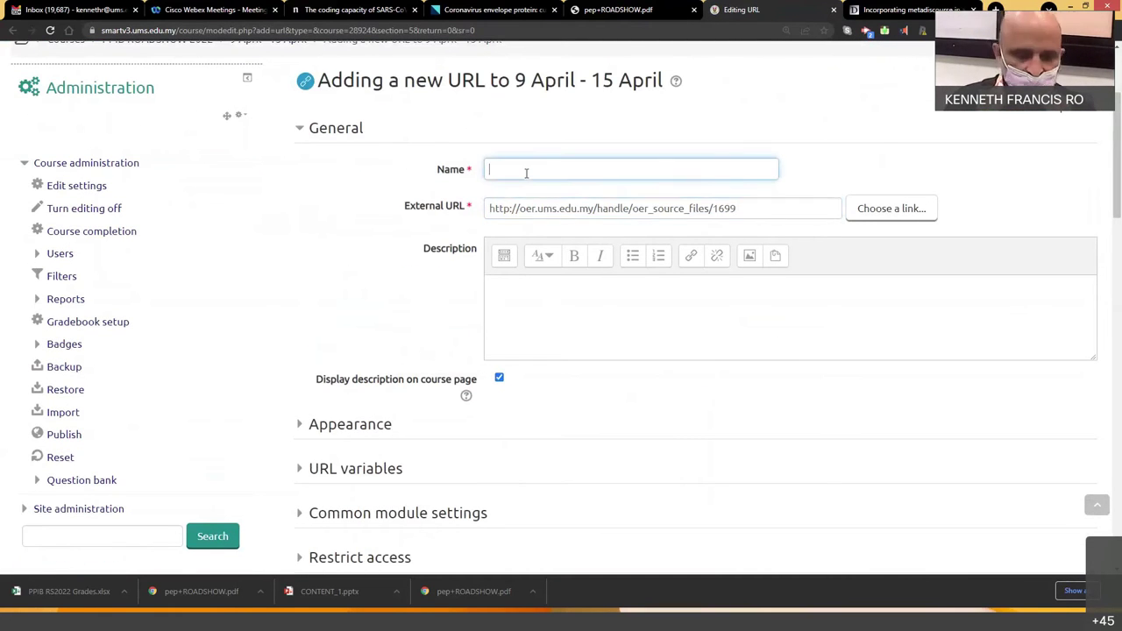
text(LECTURE 2)
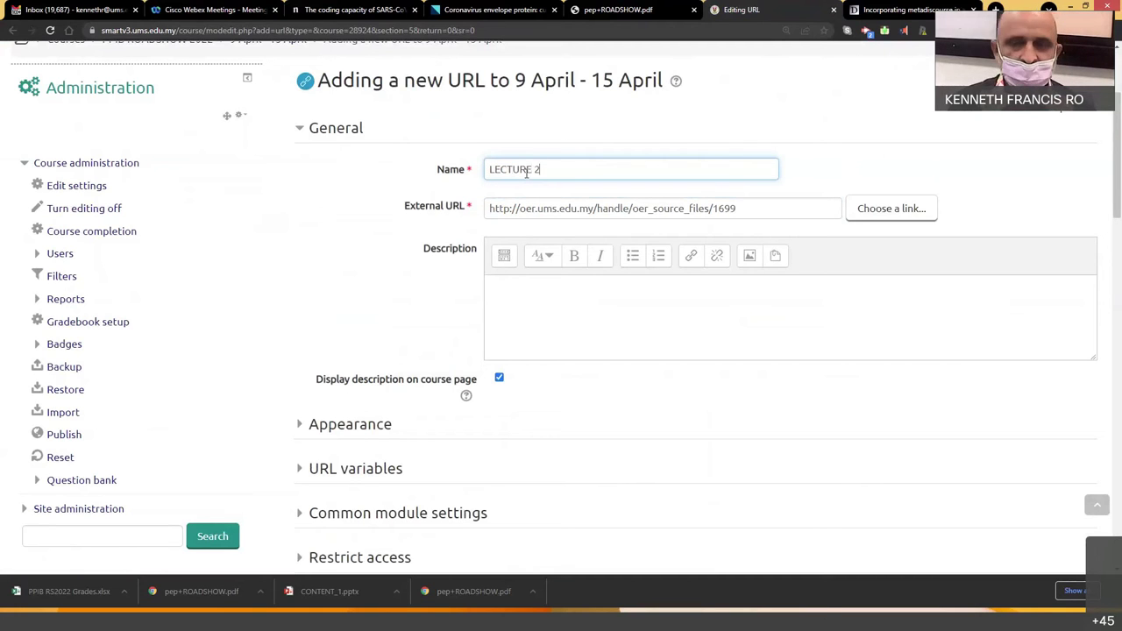
Set display to Embed and completion tracking to when conditions are met.
scroll(546, 225, down, 1)
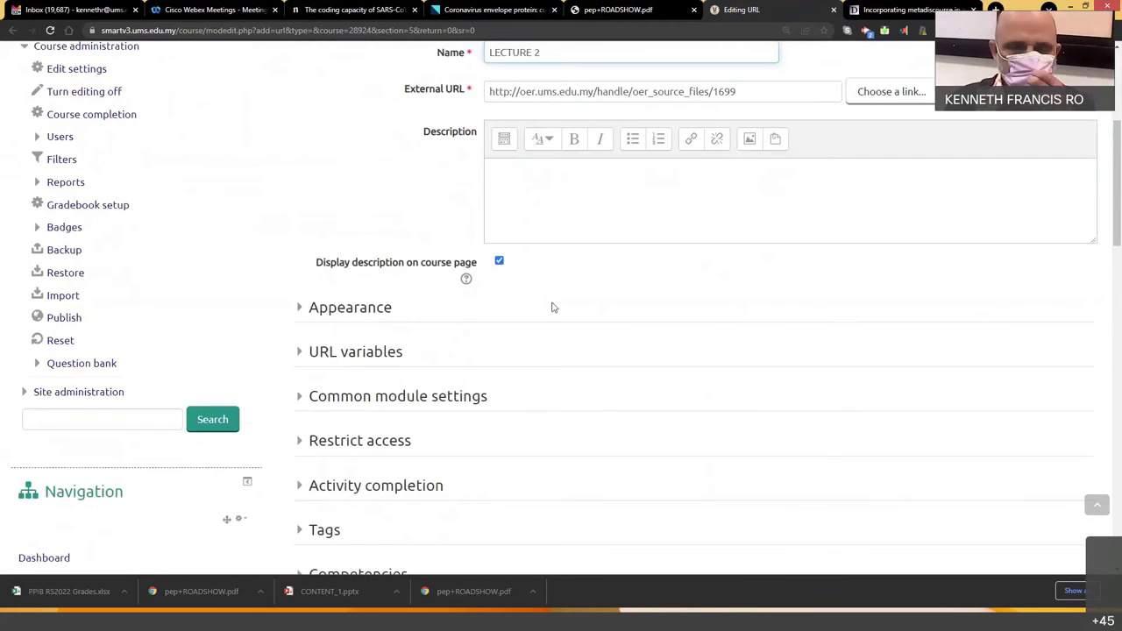
click(360, 307)
scroll(394, 343, down, 2)
click(526, 172)
click(517, 200)
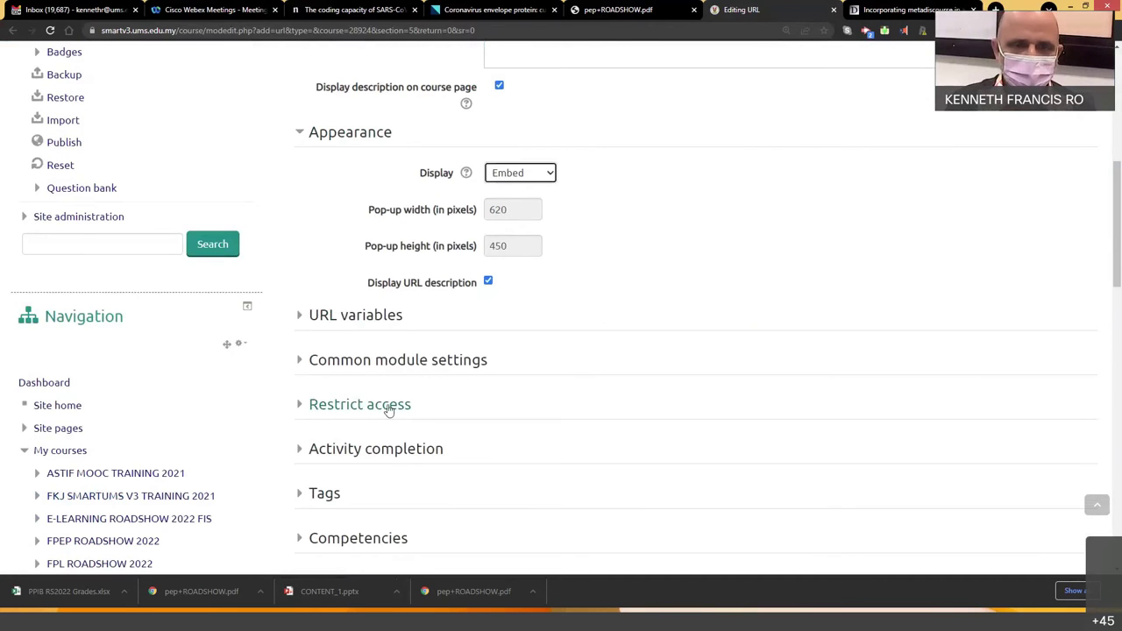
click(362, 451)
scroll(458, 424, down, 2)
click(570, 314)
click(562, 356)
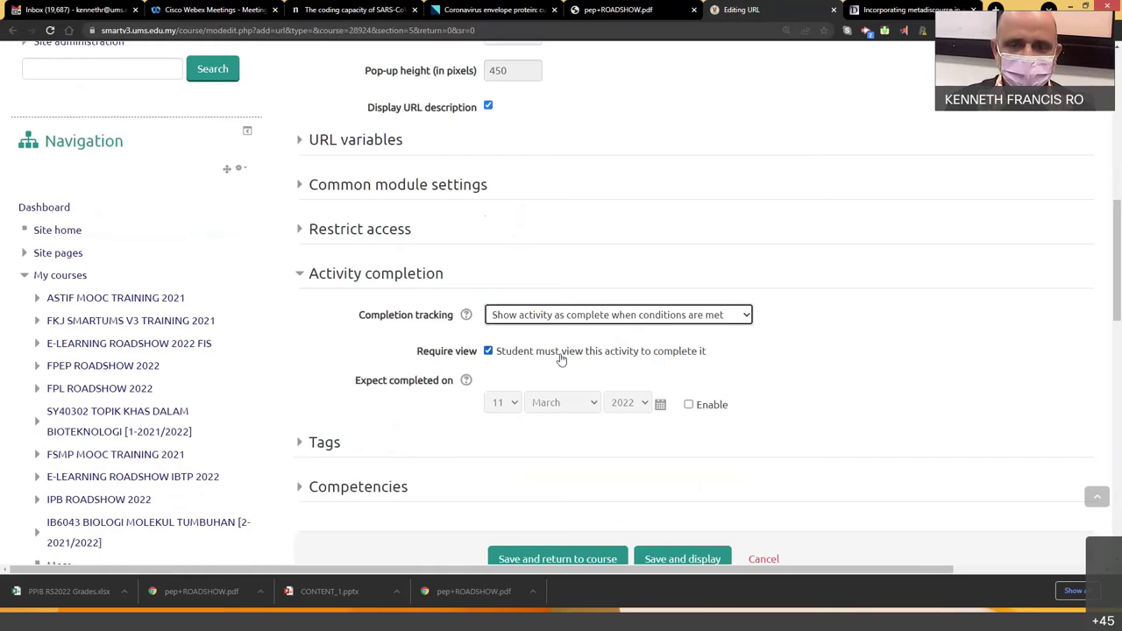
scroll(562, 359, down, 2)
Save LECTURE 2, view it, and return to the PPIB ROADSHOW 2022 course page.
click(668, 389)
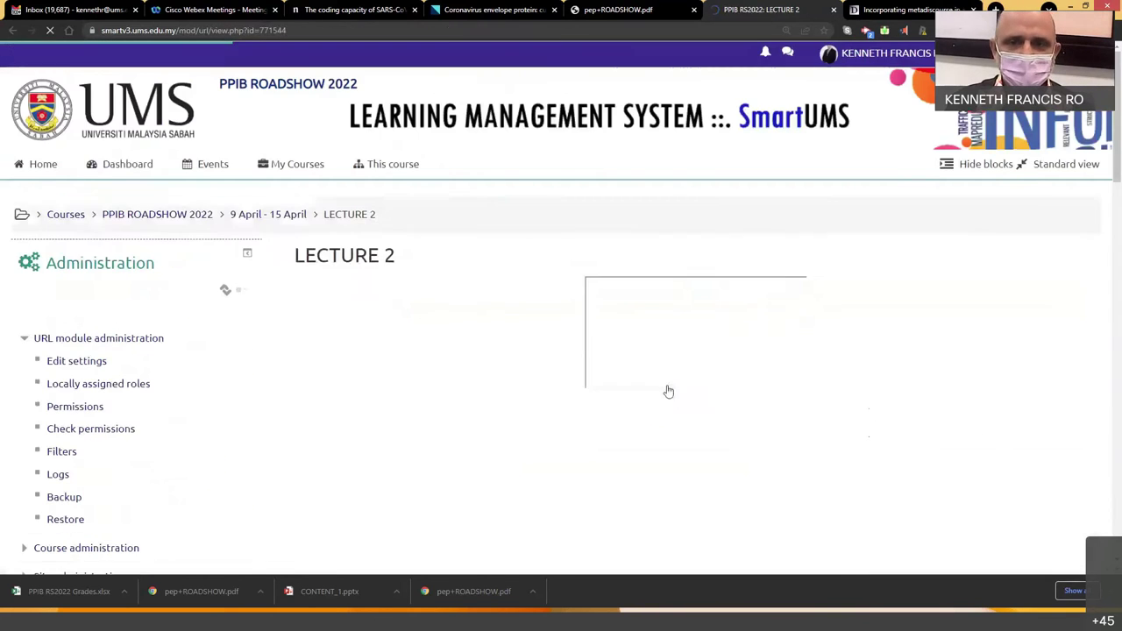
scroll(512, 364, down, 1)
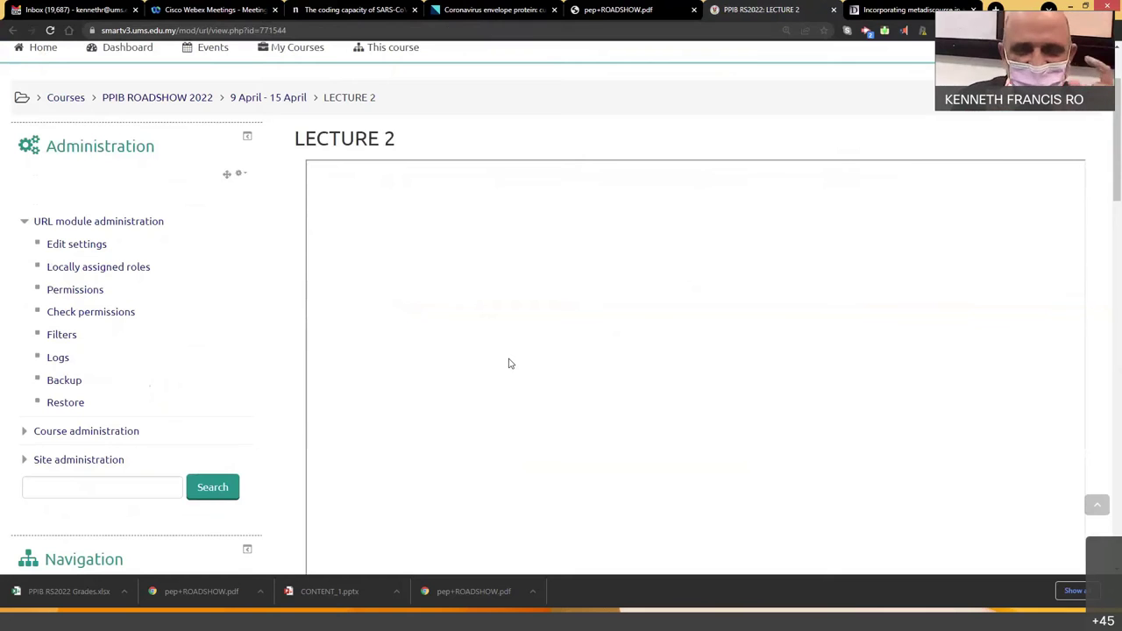
click(178, 98)
scroll(517, 260, down, 3)
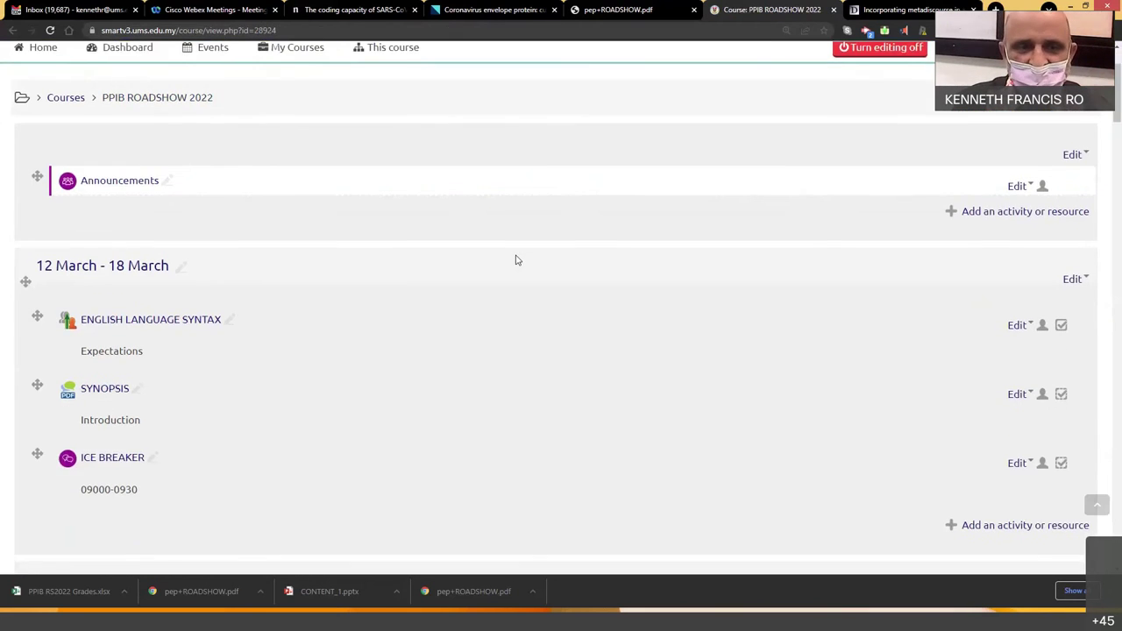
scroll(516, 260, down, 6)
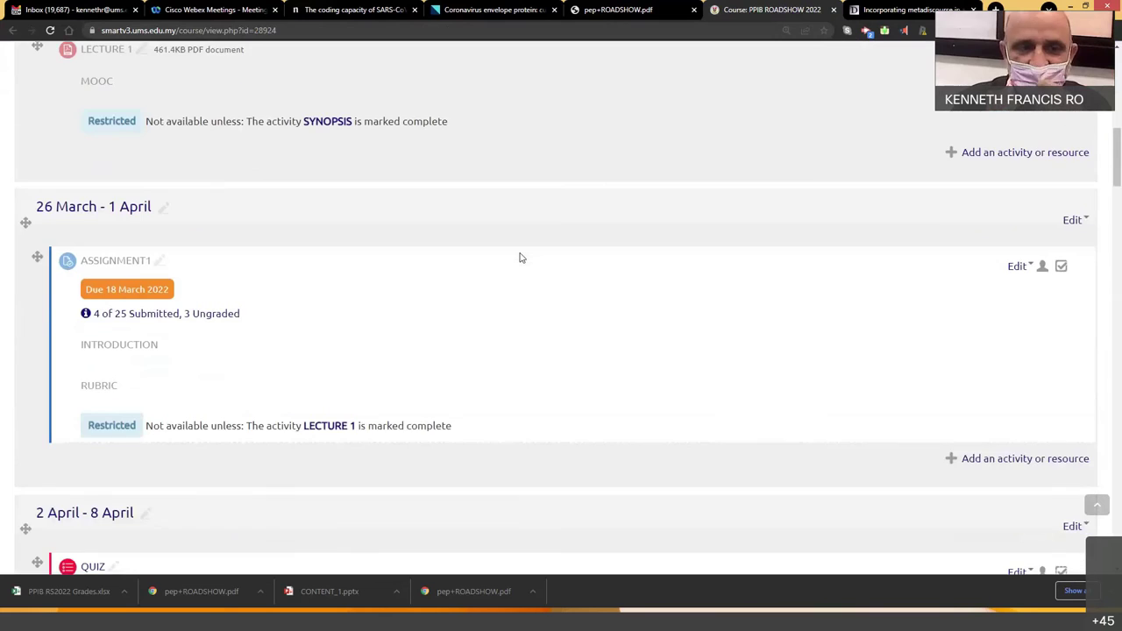
scroll(523, 258, down, 7)
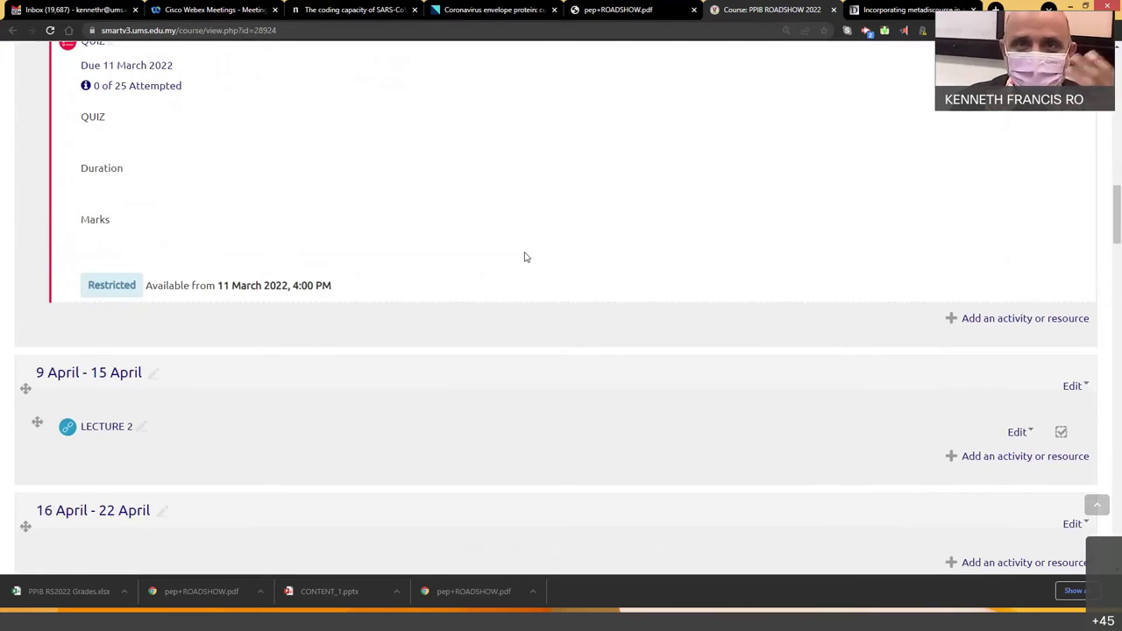
scroll(526, 261, down, 2)
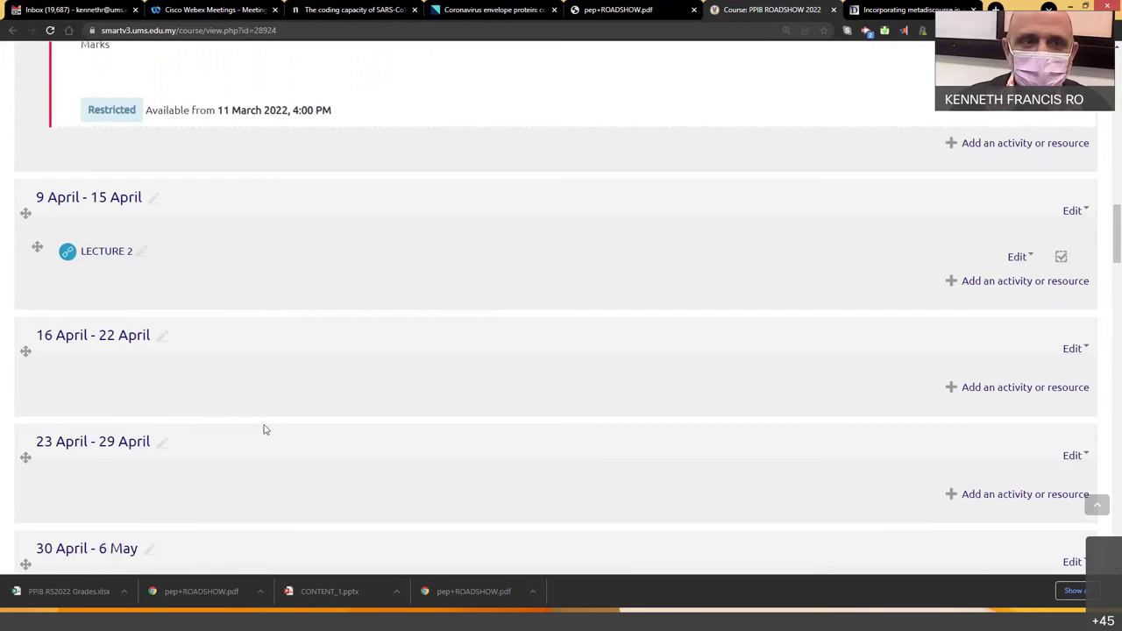
Preview LECTURE 2, then open its Edit settings form from the course page.
click(100, 256)
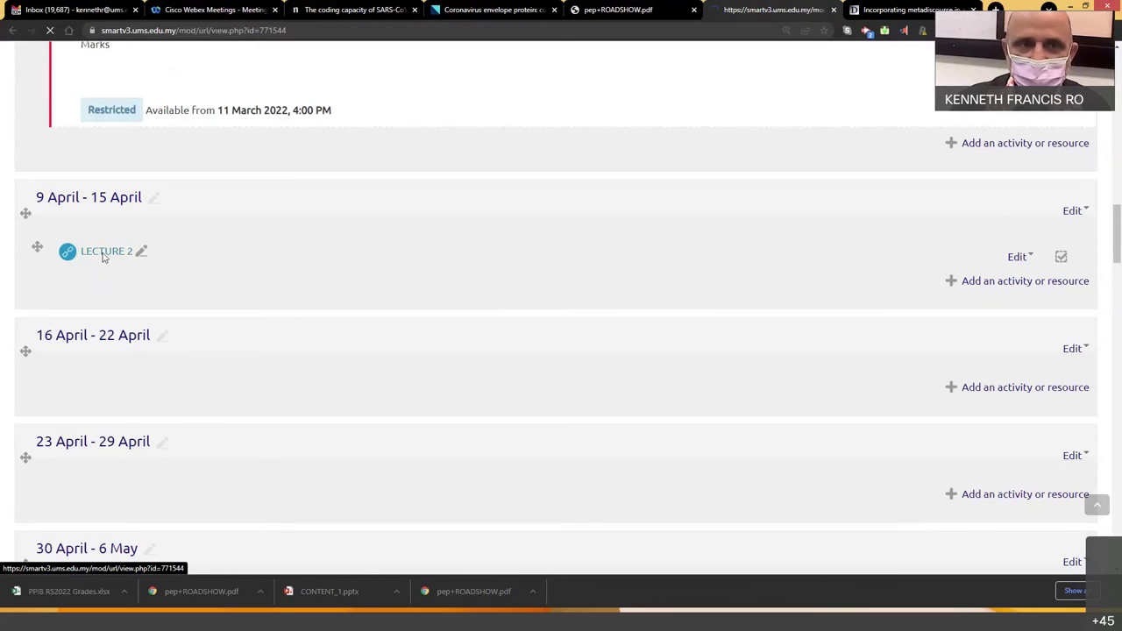
scroll(401, 313, down, 7)
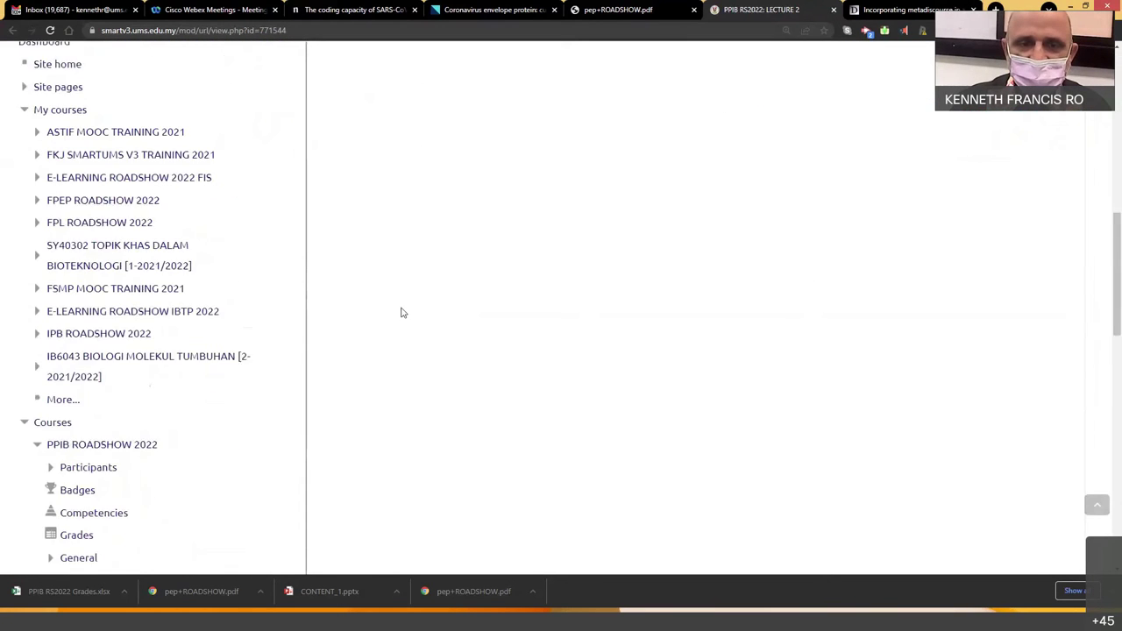
scroll(396, 316, up, 4)
scroll(364, 299, up, 5)
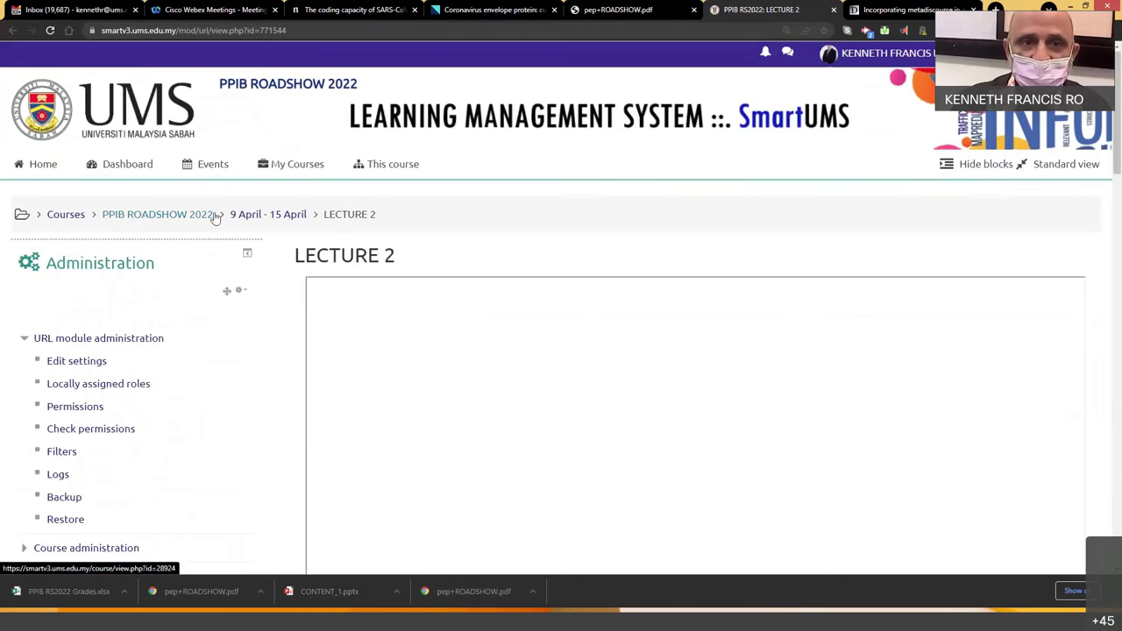
click(249, 217)
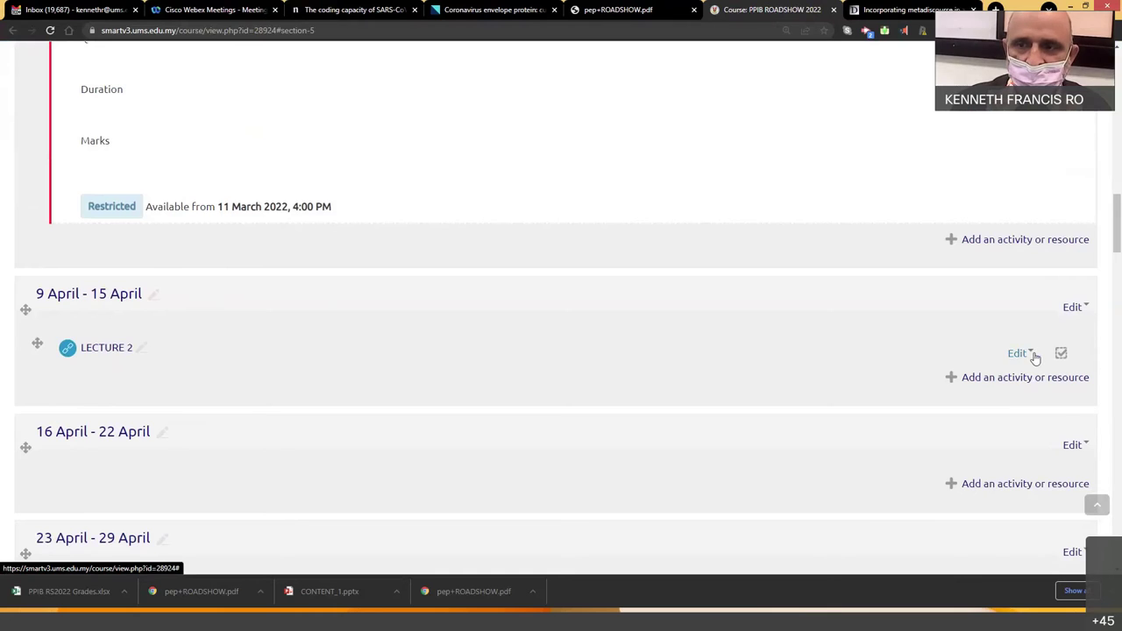
click(1032, 356)
click(1023, 381)
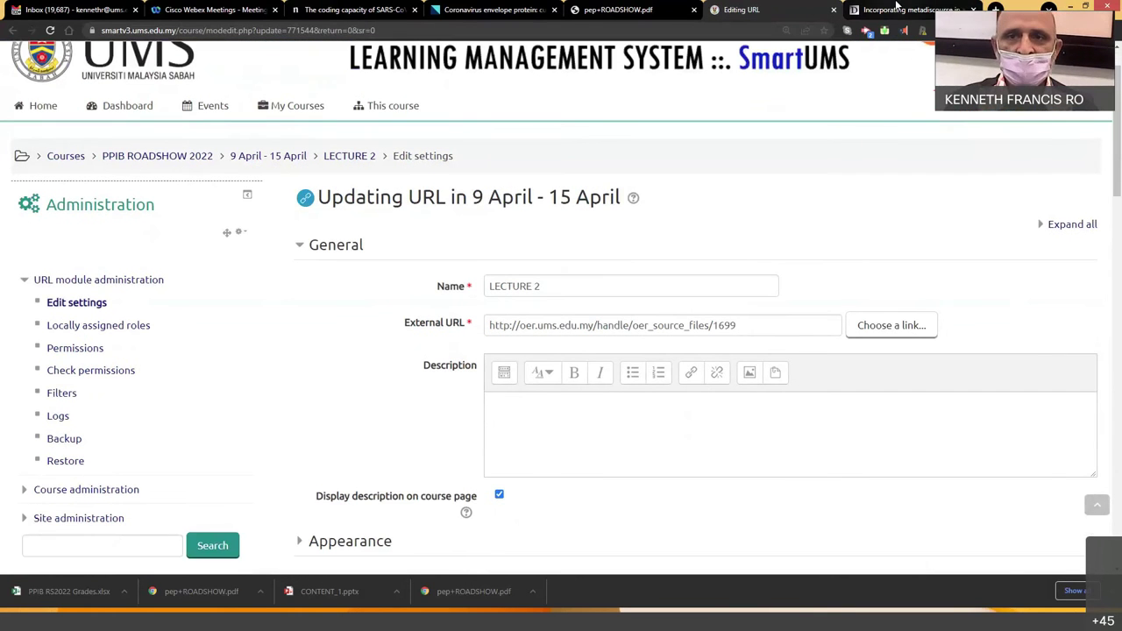
Copy the dc.contributor.author value from the item's full record, then place the cursor in the Description.
click(897, 9)
scroll(529, 266, down, 2)
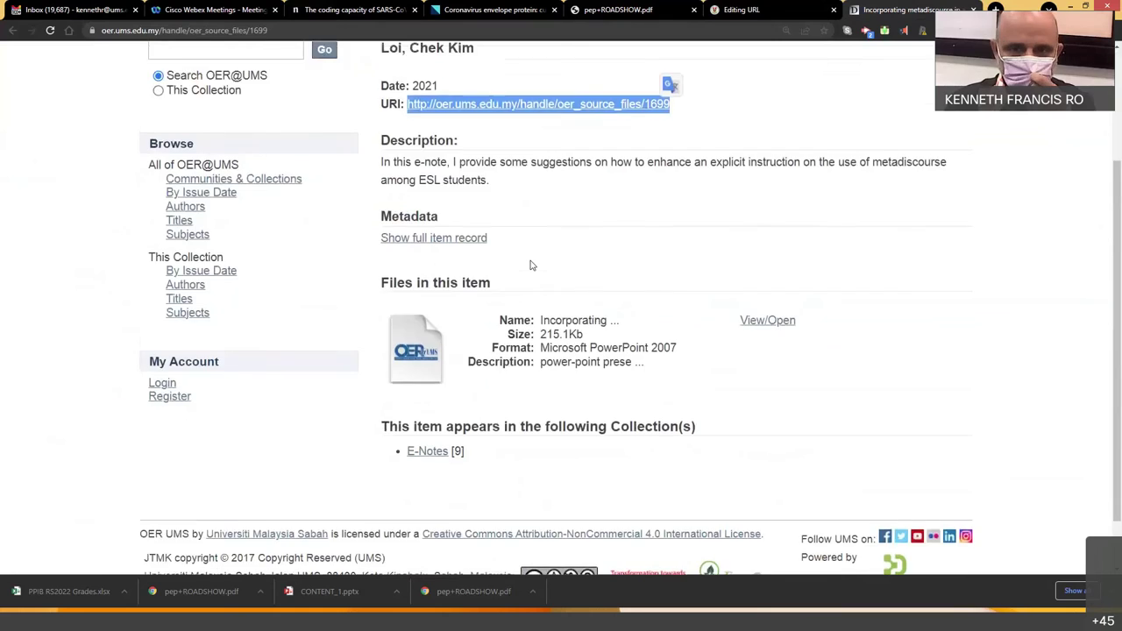
scroll(531, 263, up, 2)
scroll(517, 307, down, 2)
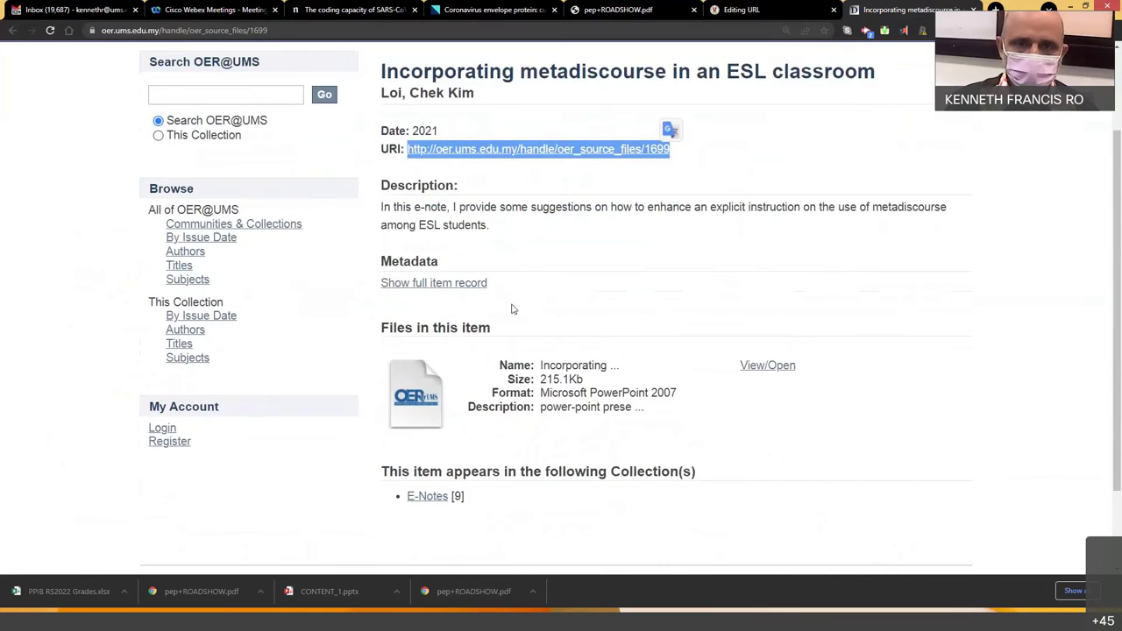
click(449, 282)
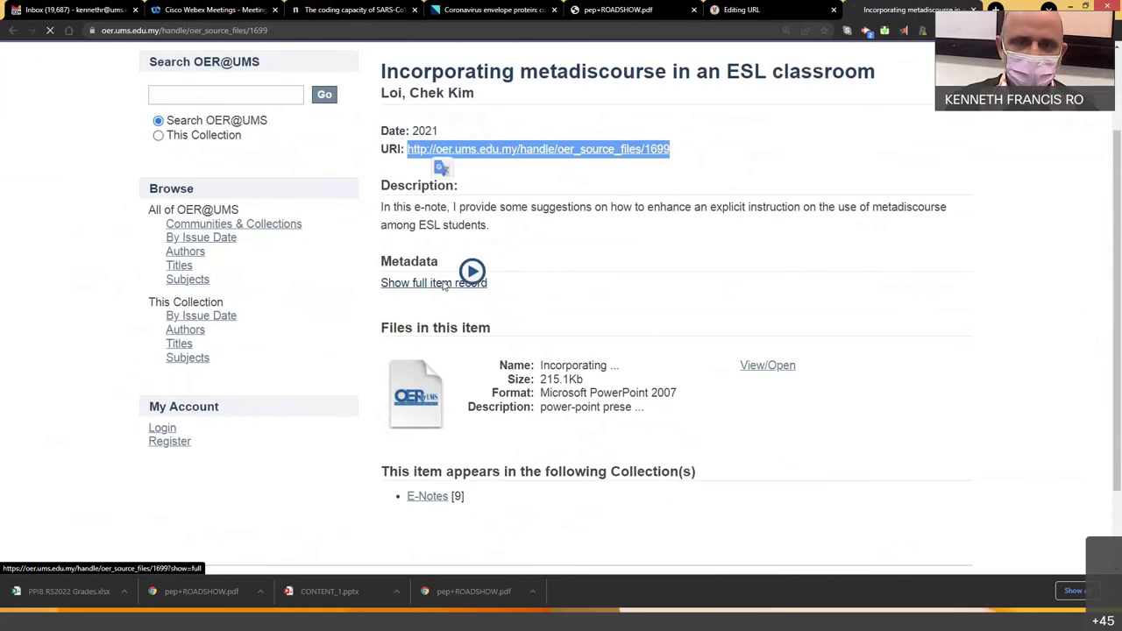
scroll(598, 287, down, 1)
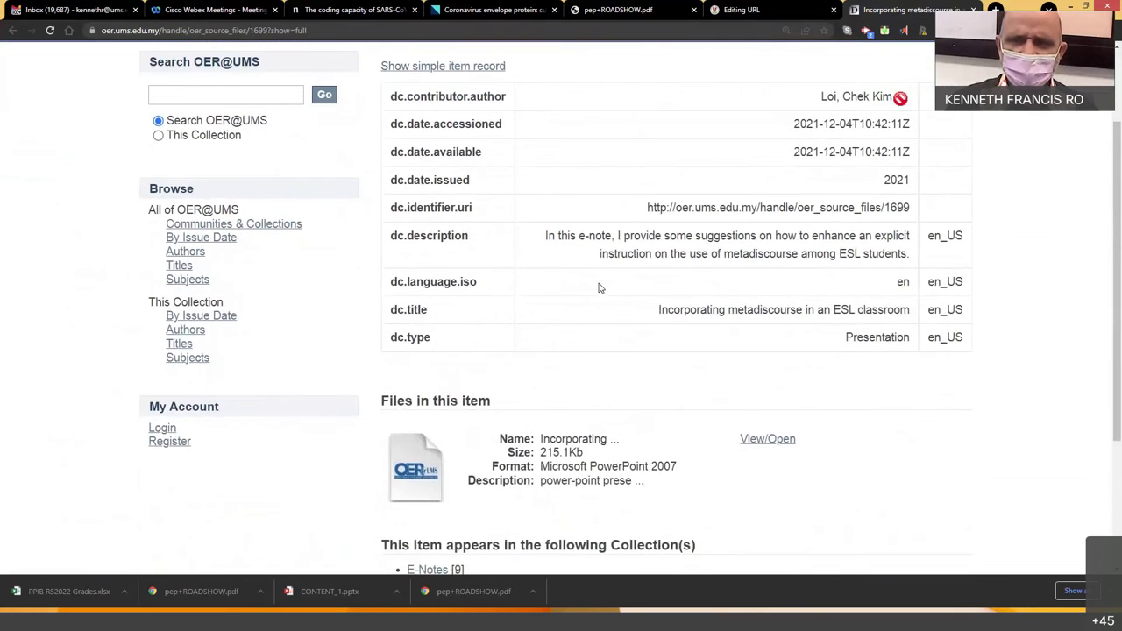
scroll(834, 199, up, 2)
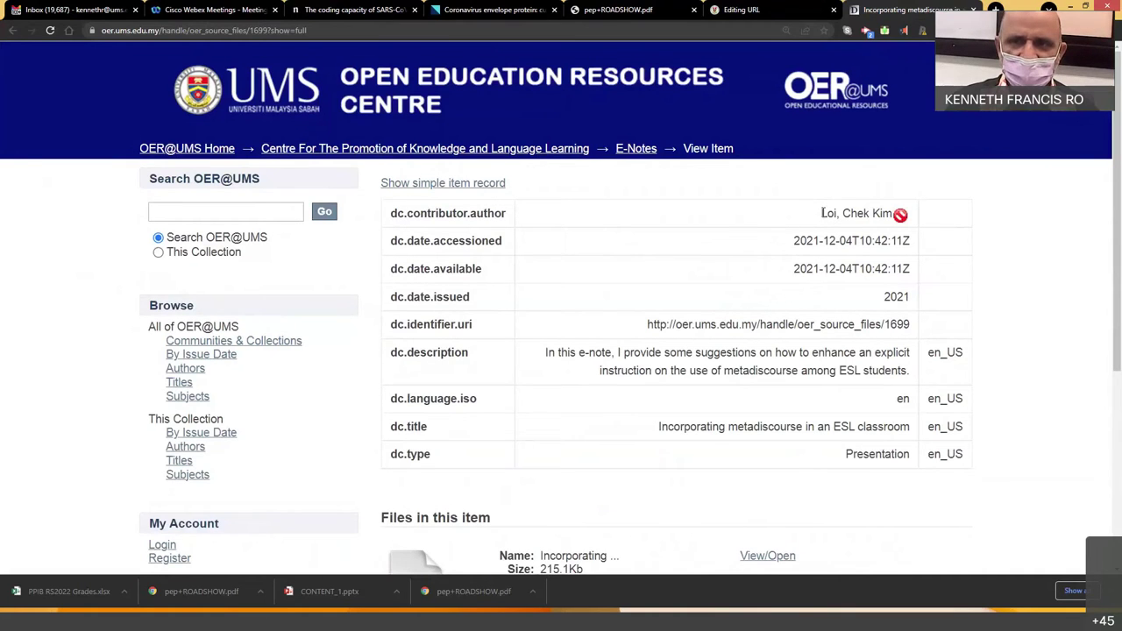
drag(822, 213, 893, 213)
key(ctrl+c)
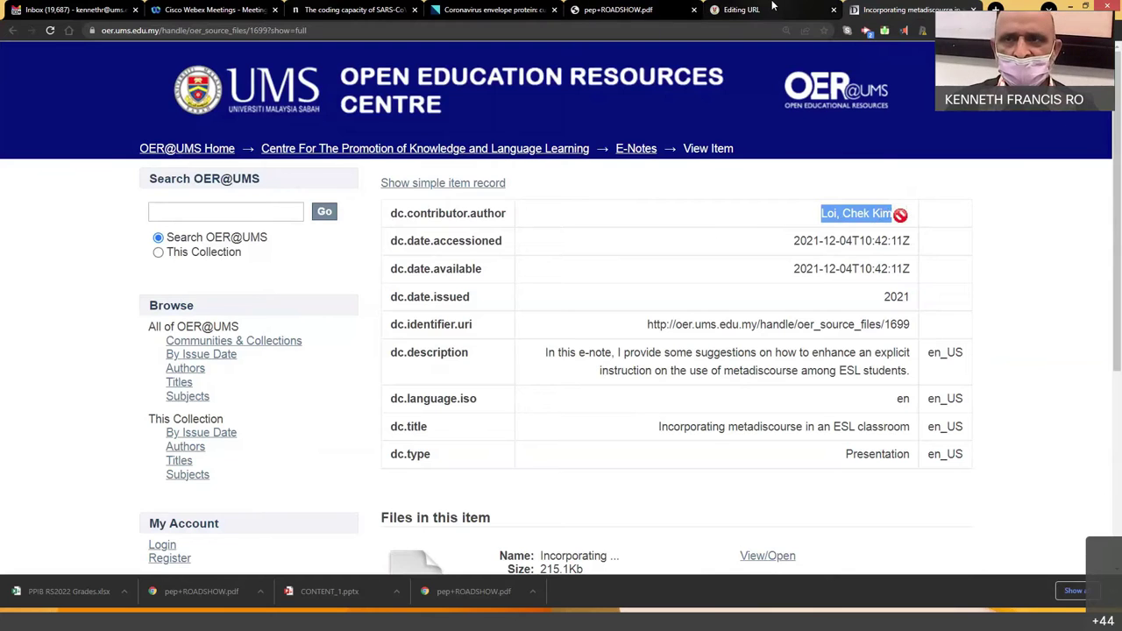
click(773, 8)
click(534, 413)
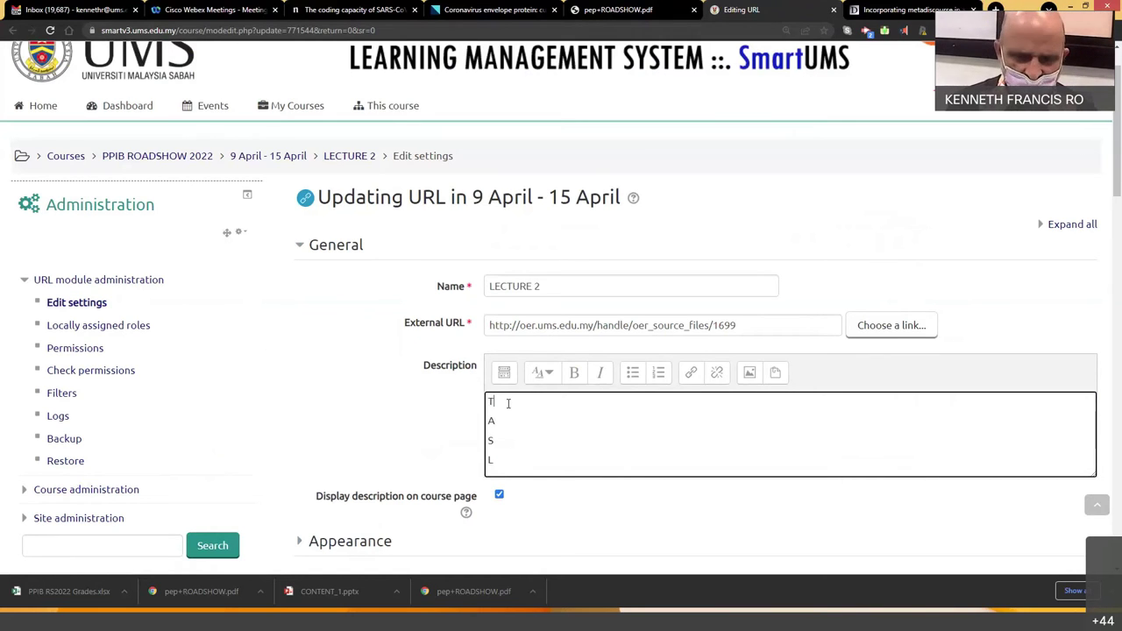
Start the T: line with 'Lecture' and paste the author name after A:.
click(507, 405)
text(: LEcture)
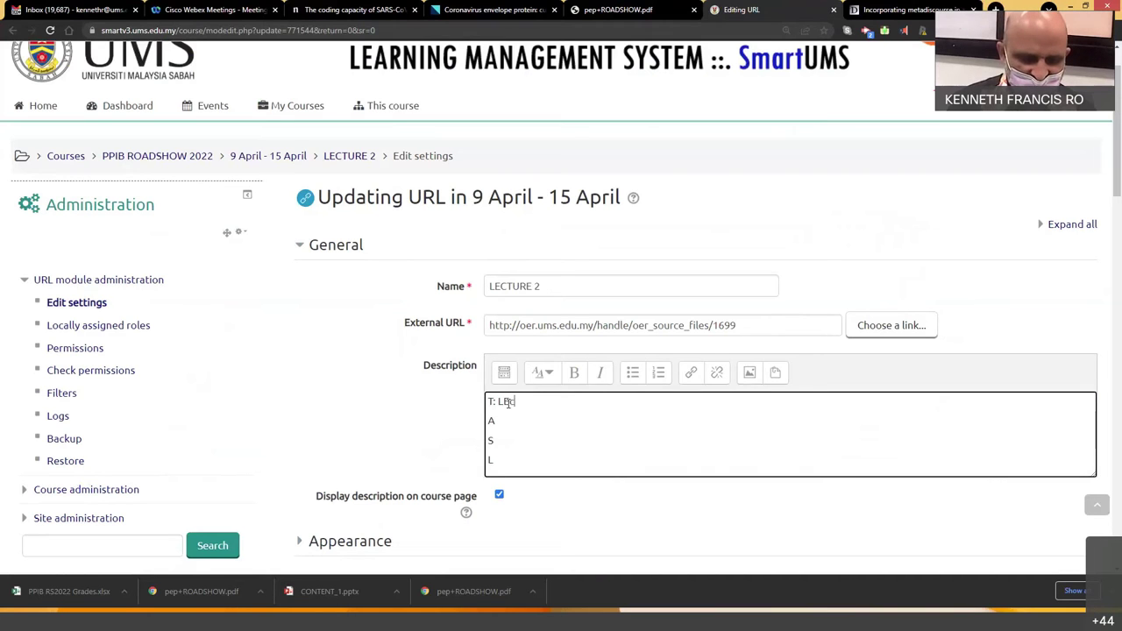
click(510, 424)
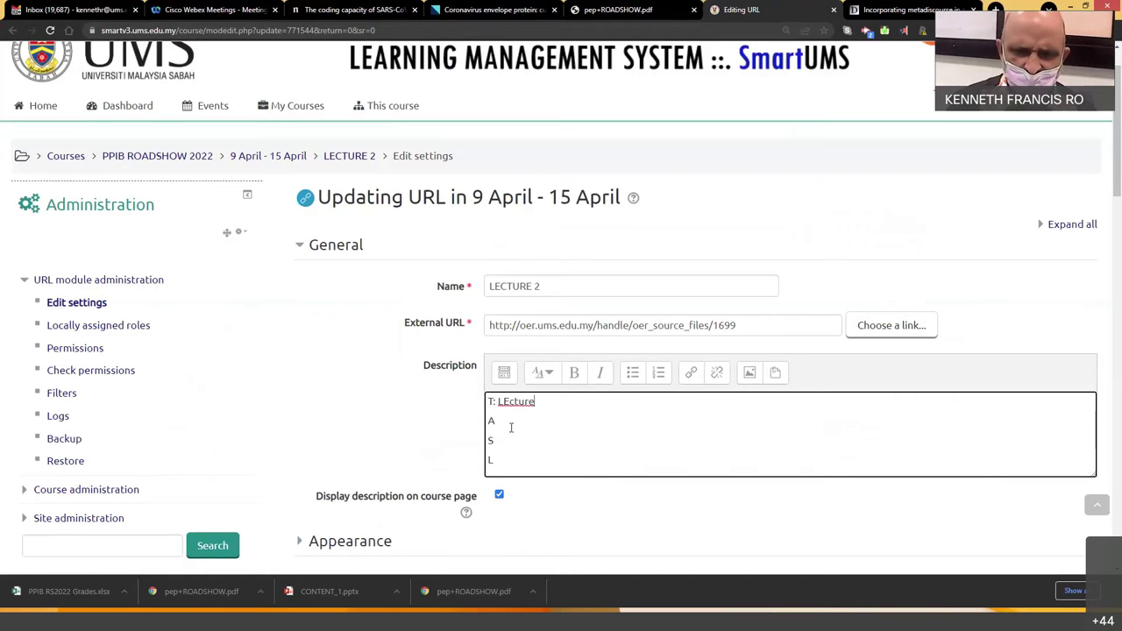
text(:)
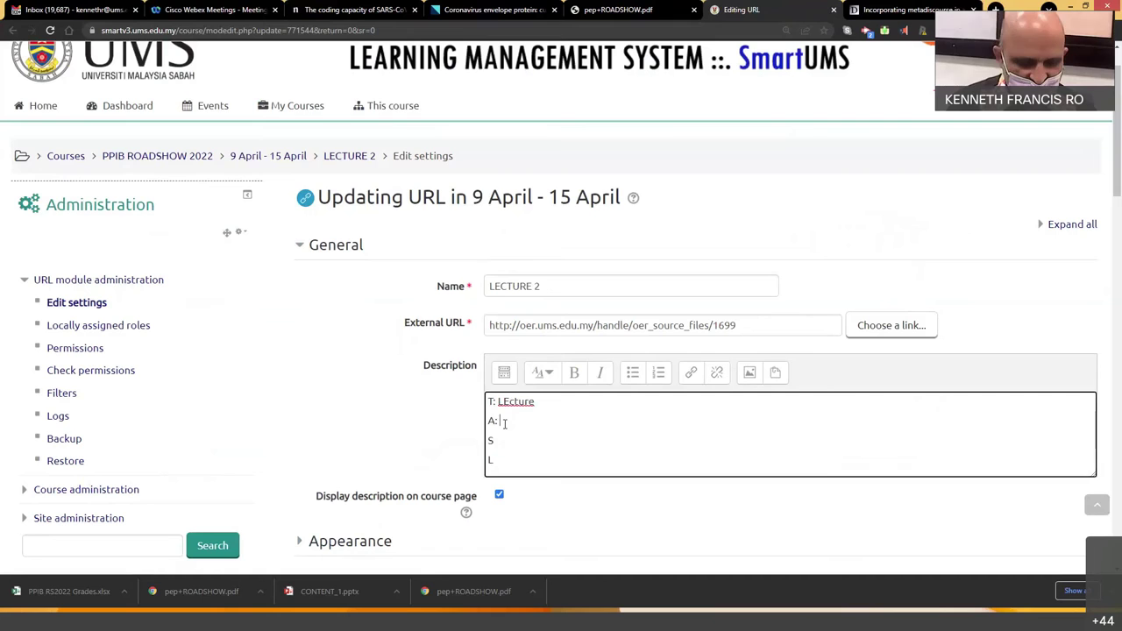
key(ctrl+v)
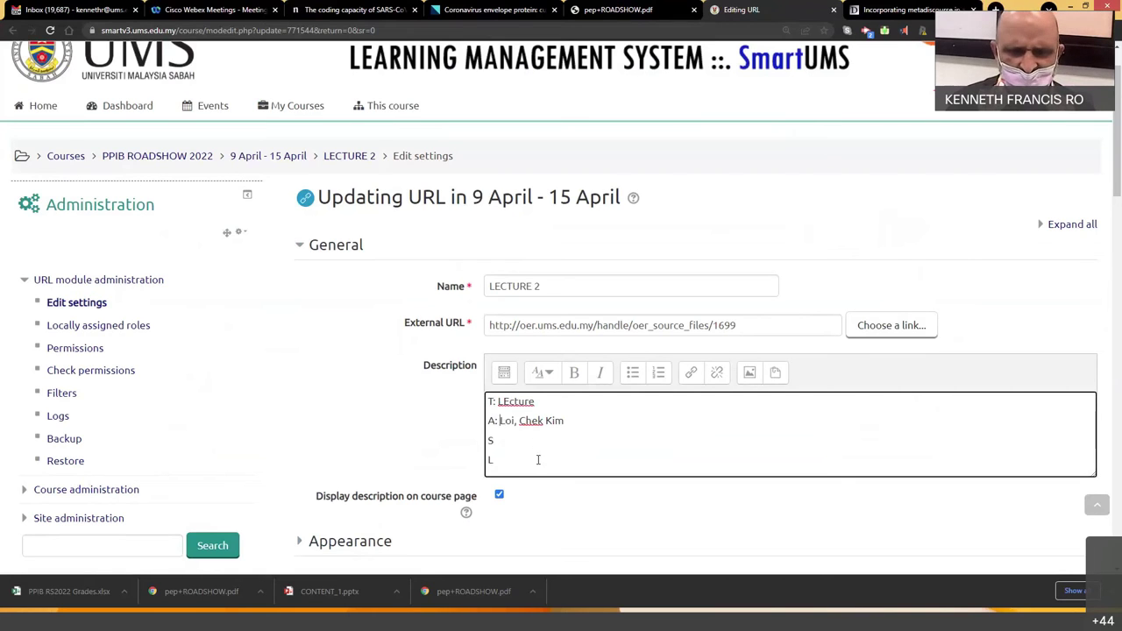
Paste the External URL after S: and add the line L: CC-BY-NC-SA.
click(507, 442)
text(:)
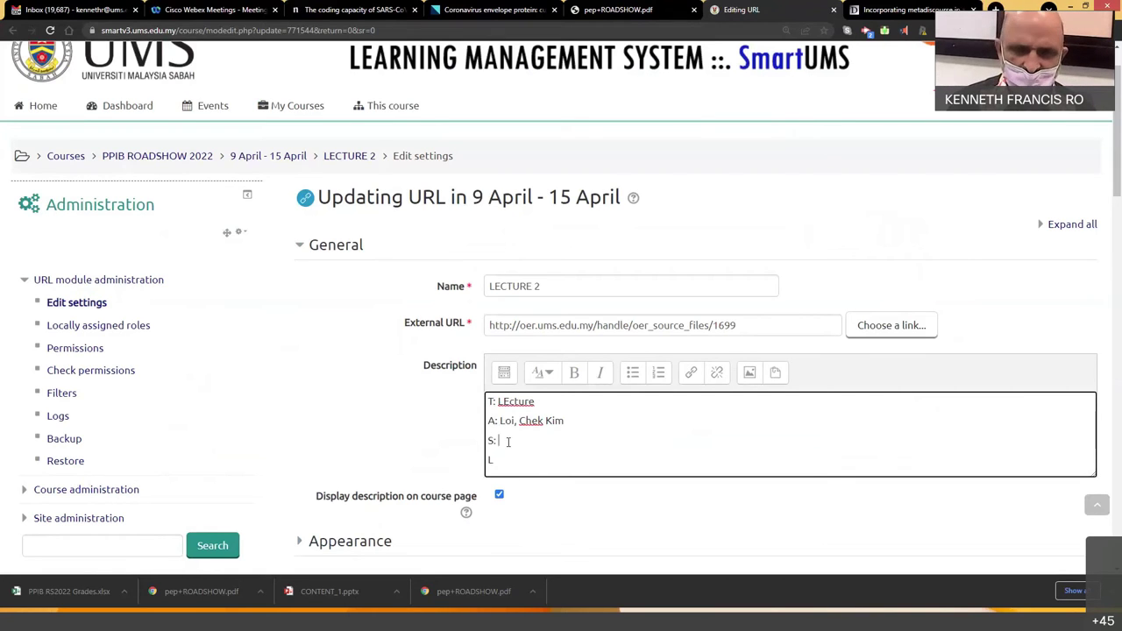
click(748, 330)
triple_click(576, 327)
key(ctrl+c)
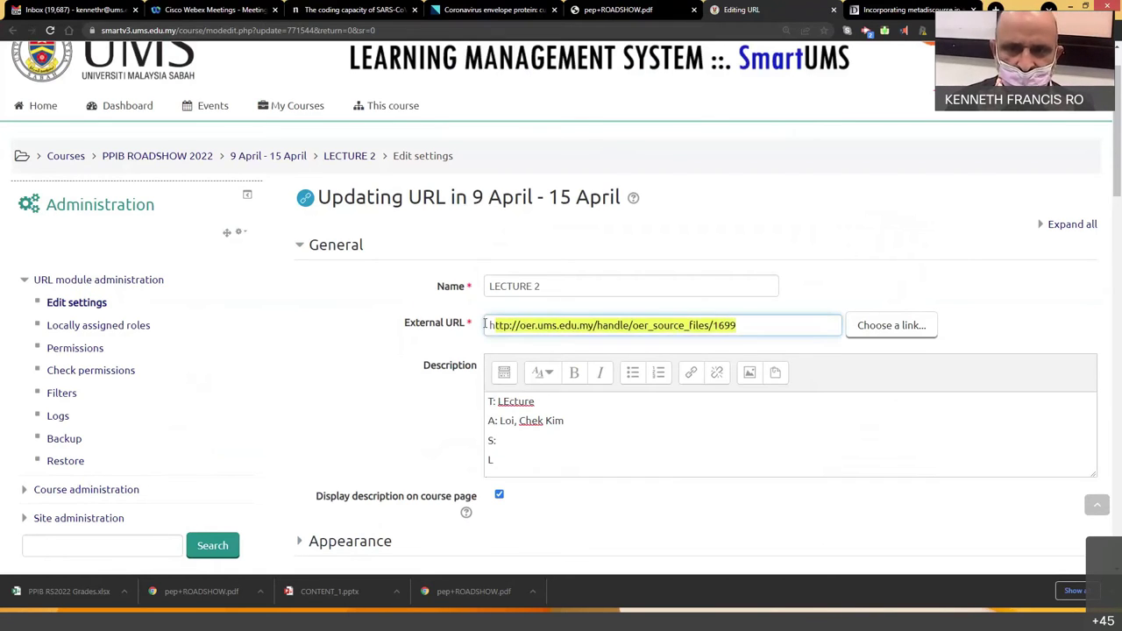
click(522, 444)
key(ctrl+v)
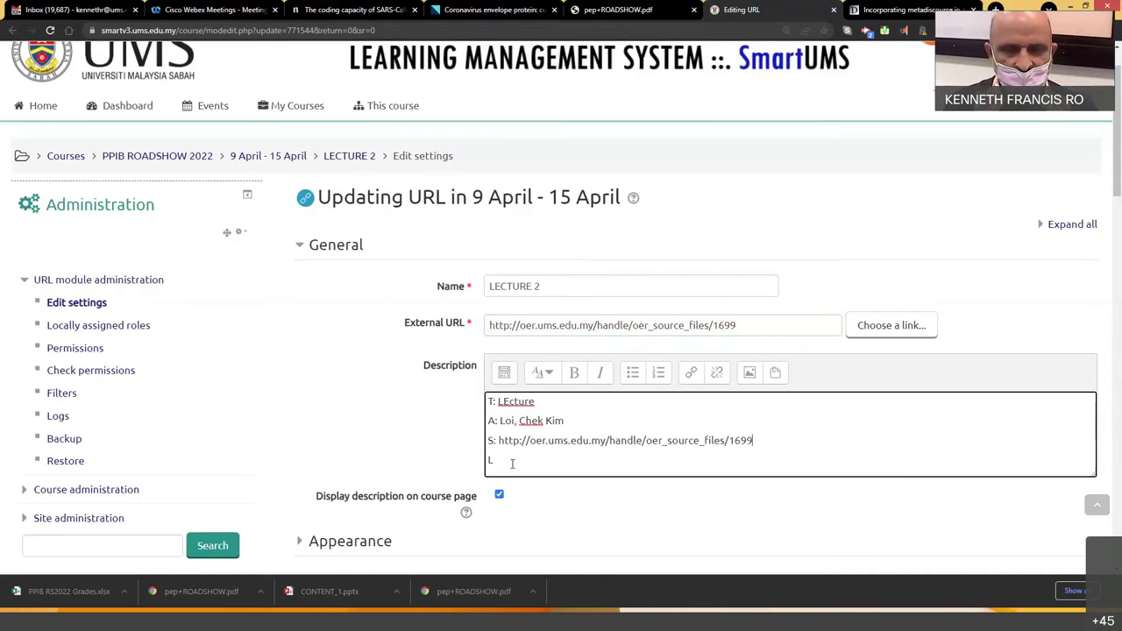
text(L:)
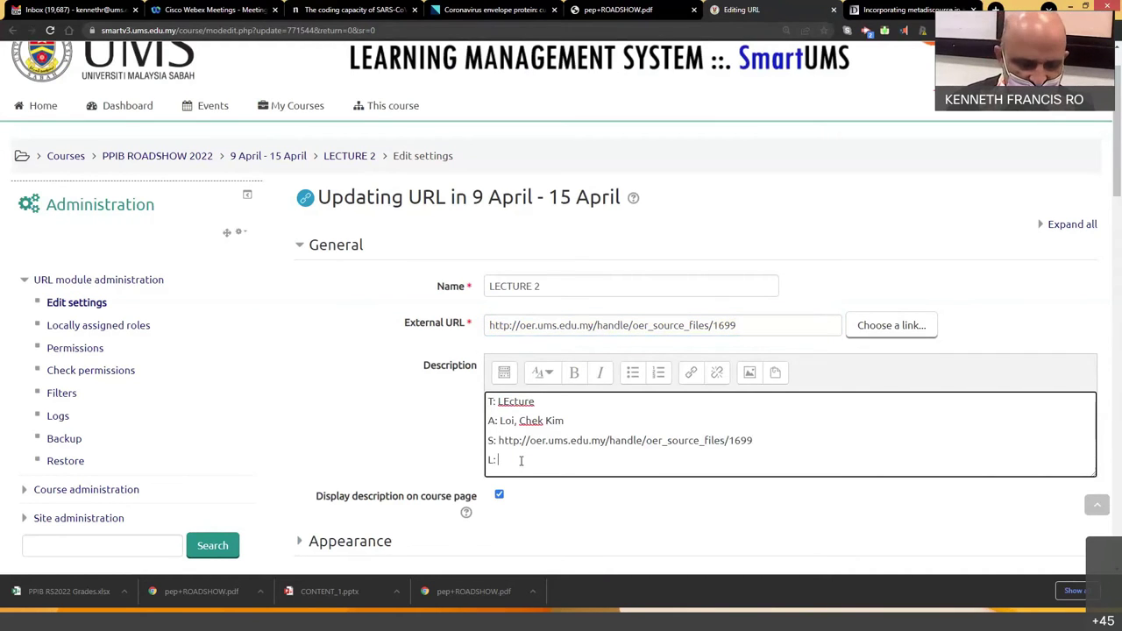
text( CC-BY)
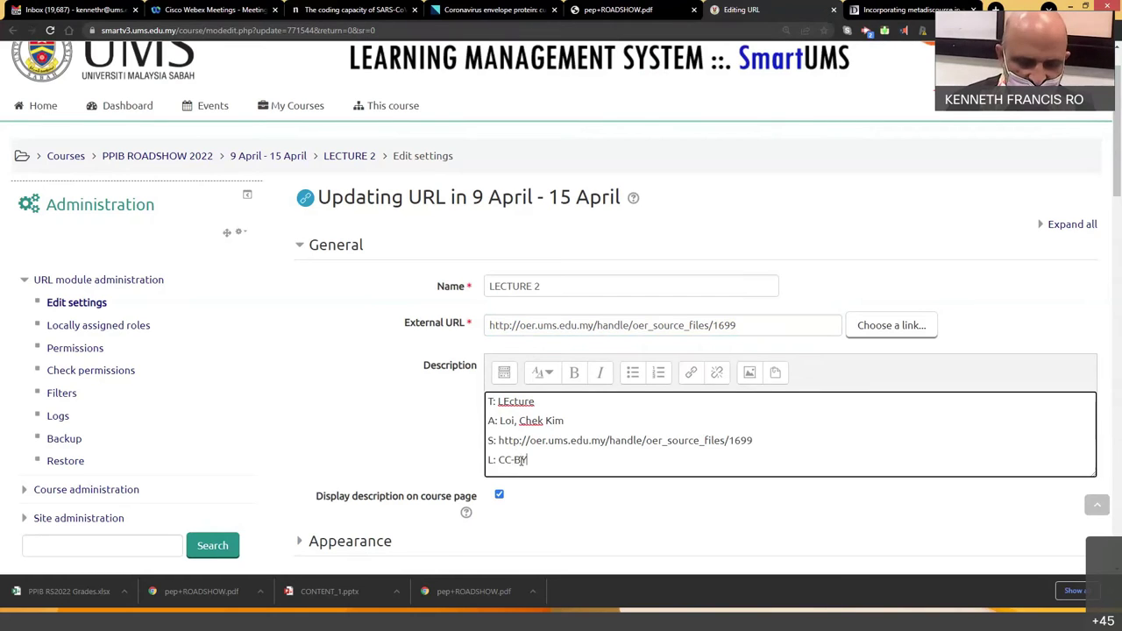
text(-NC-SA)
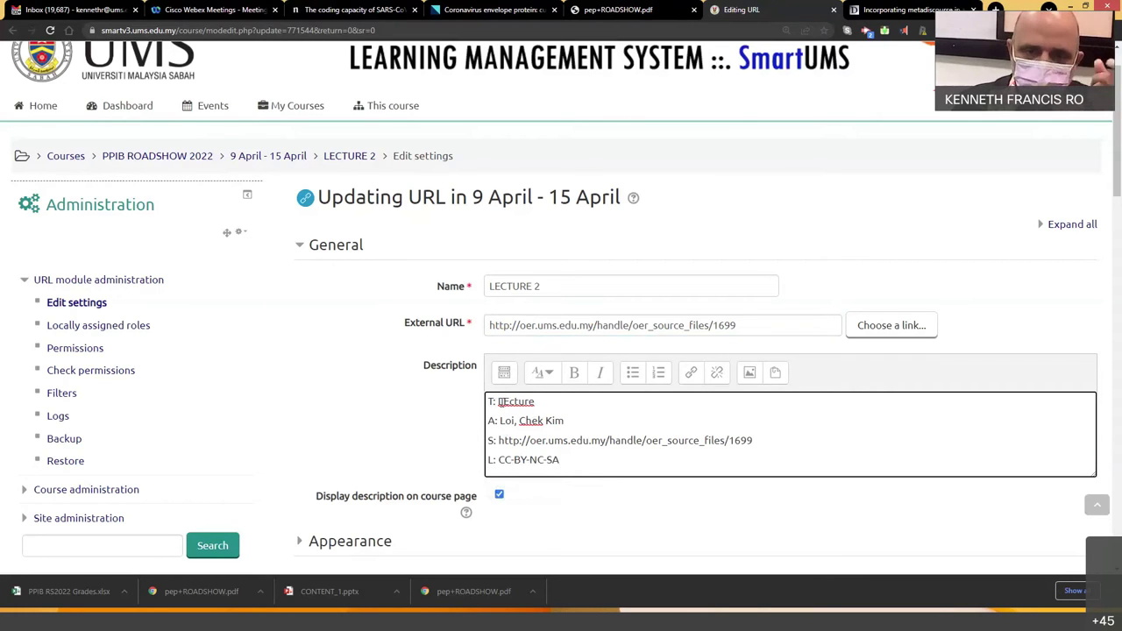
Complete the first line as 'Lecture title', correcting the 'LEcture' typo.
text(title)
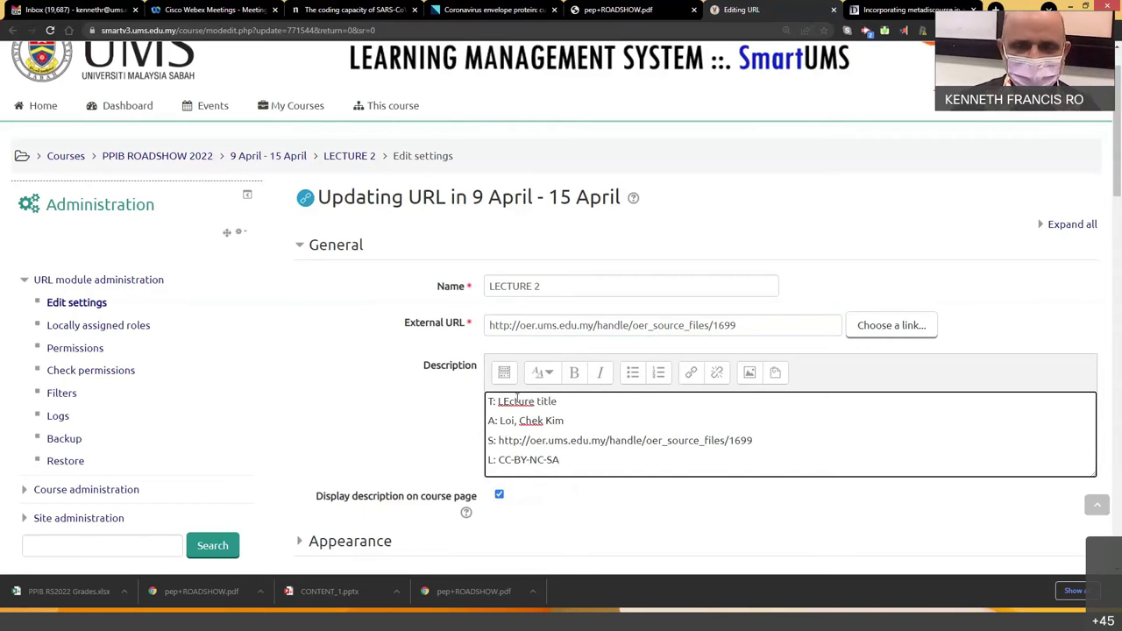
double_click(517, 402)
text(Lecture)
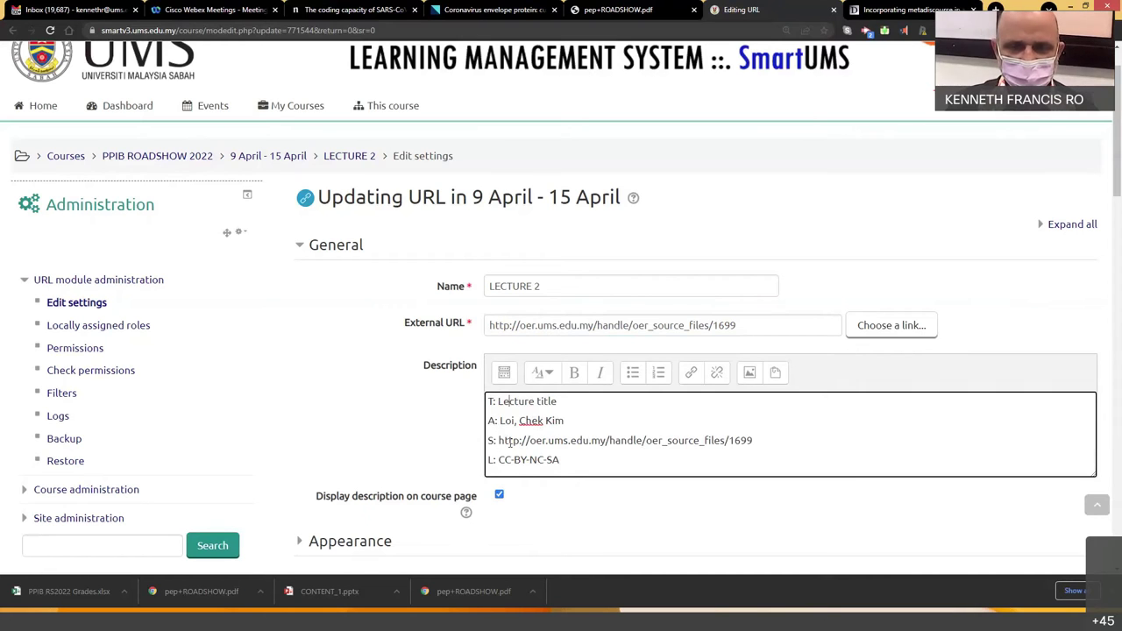
scroll(719, 412, down, 1)
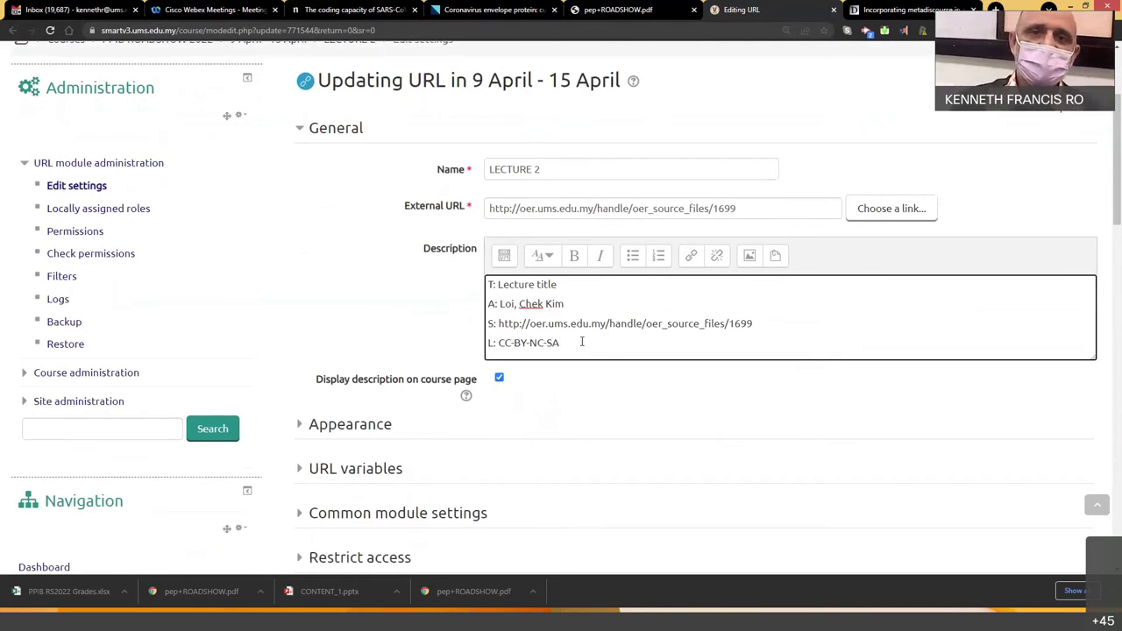
scroll(582, 342, down, 4)
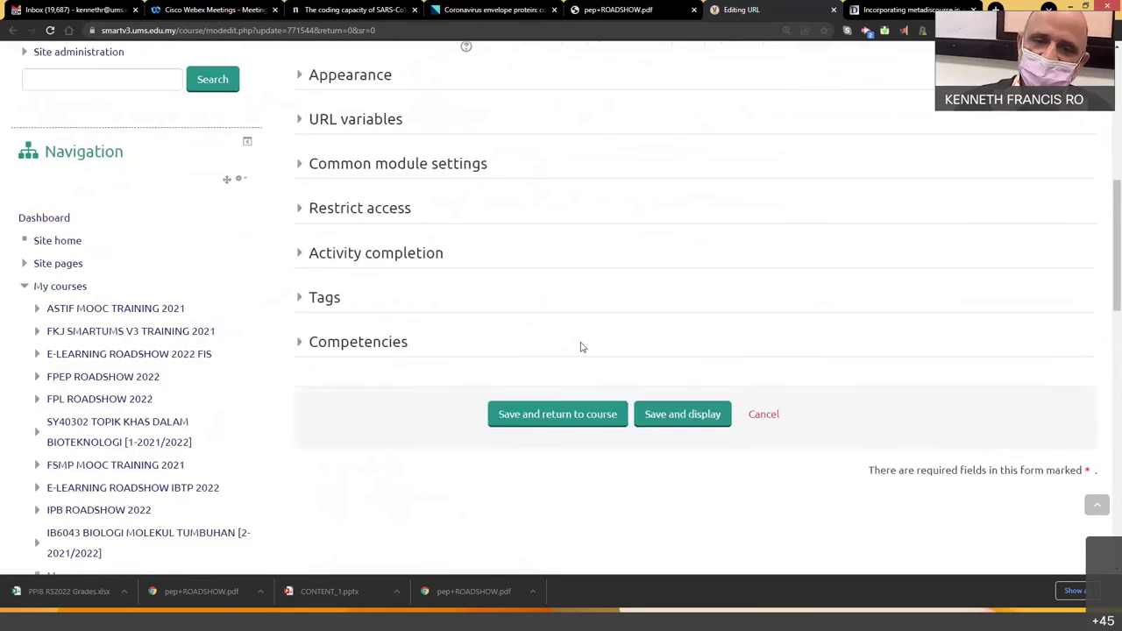
Save LECTURE 2 and review its title, author, source and licence lines on the PPIB ROADSHOW 2022 course page.
click(715, 295)
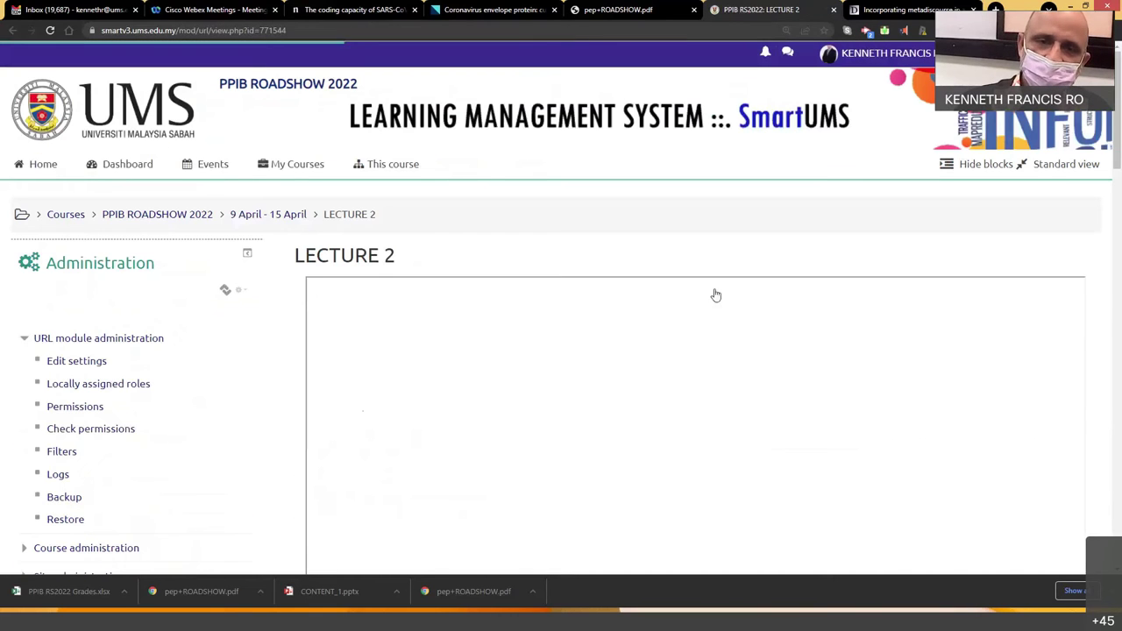
click(166, 216)
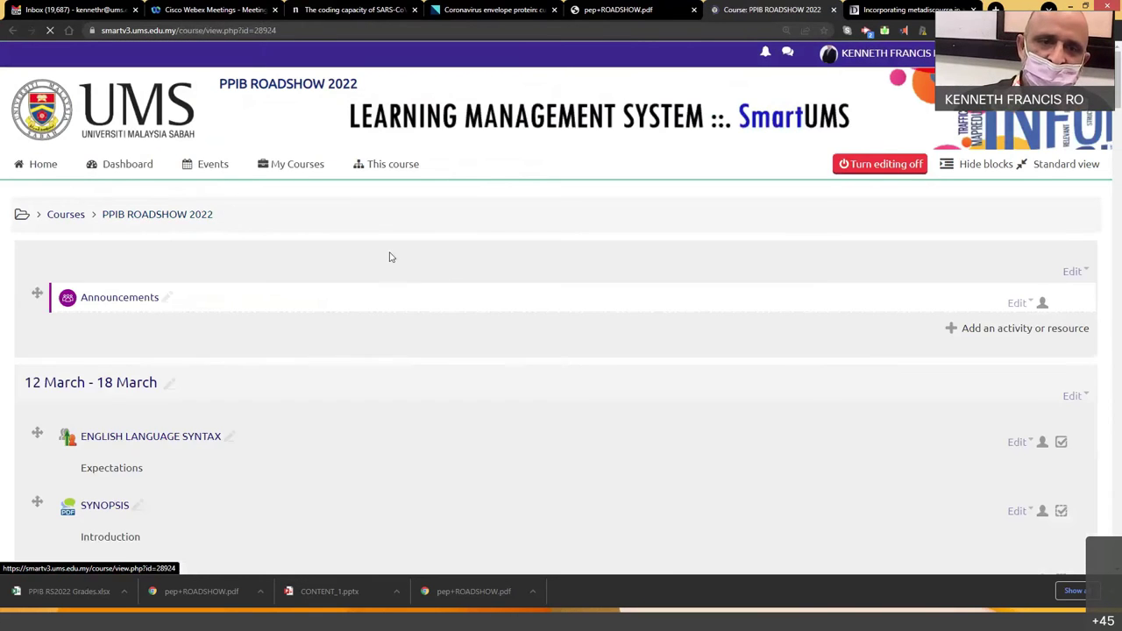
scroll(441, 275, down, 7)
scroll(442, 292, down, 10)
scroll(439, 302, up, 2)
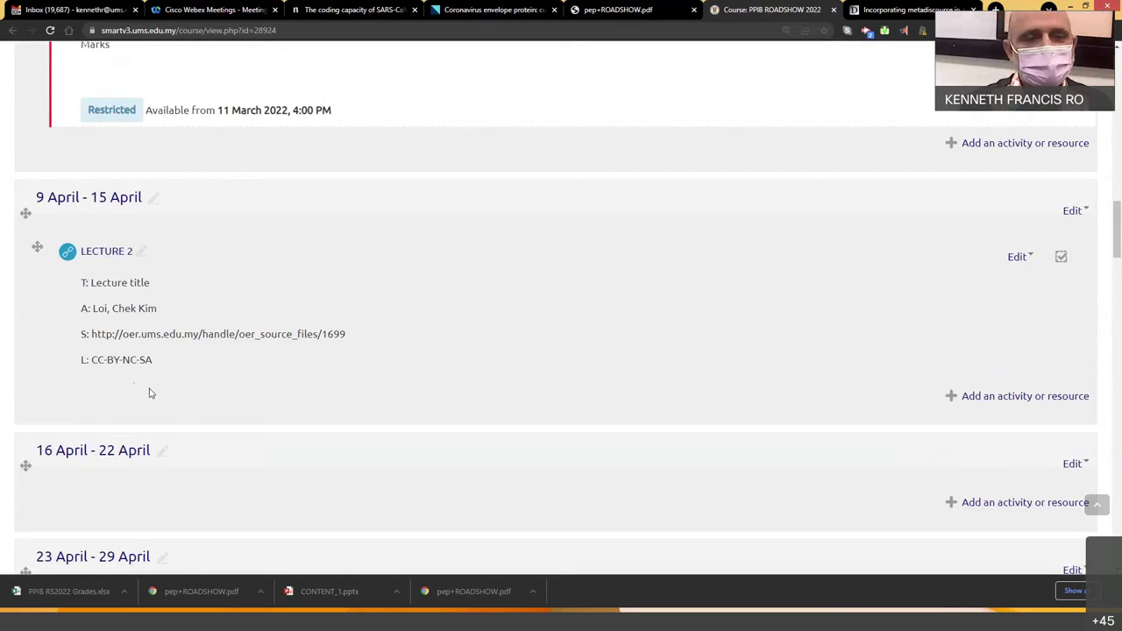
scroll(156, 392, up, 2)
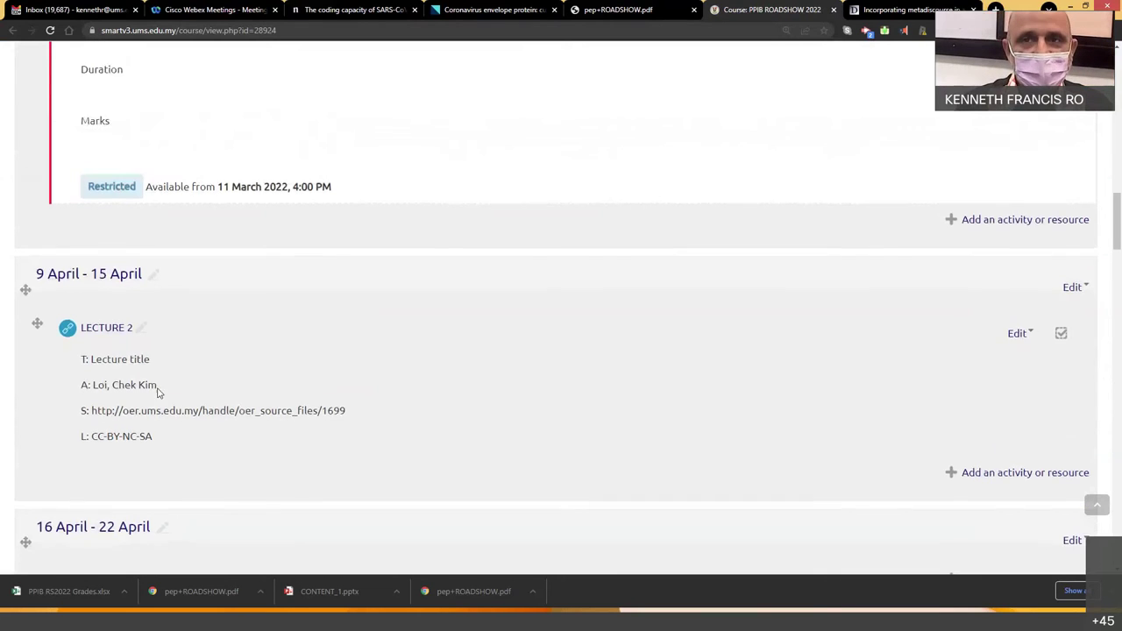
Return to the OER@UMS metadiscourse item's full metadata record.
click(903, 9)
scroll(596, 320, down, 5)
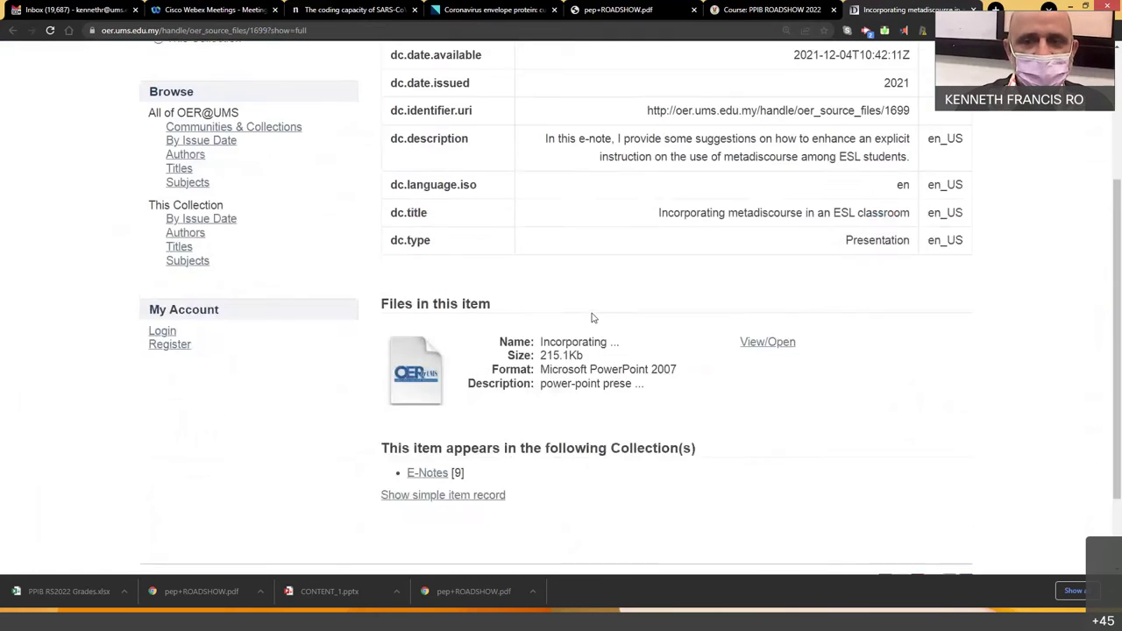
scroll(614, 319, up, 2)
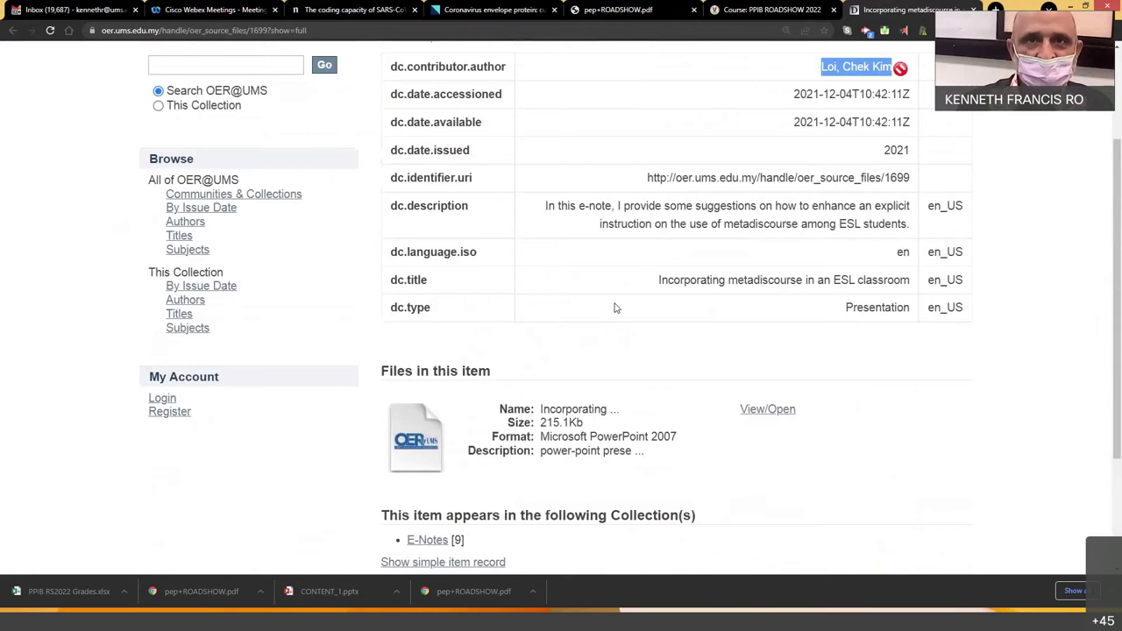
Open the Centre For The Promotion of Knowledge and Language Learning community and browse its collections and recent submissions.
scroll(615, 307, up, 2)
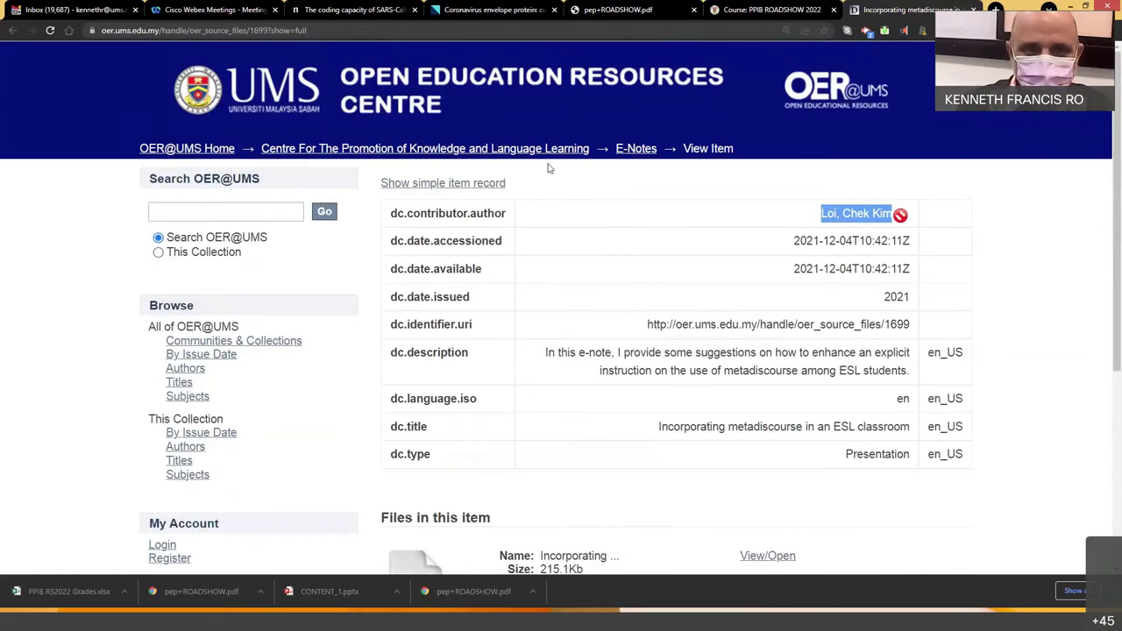
click(478, 149)
scroll(554, 382, down, 3)
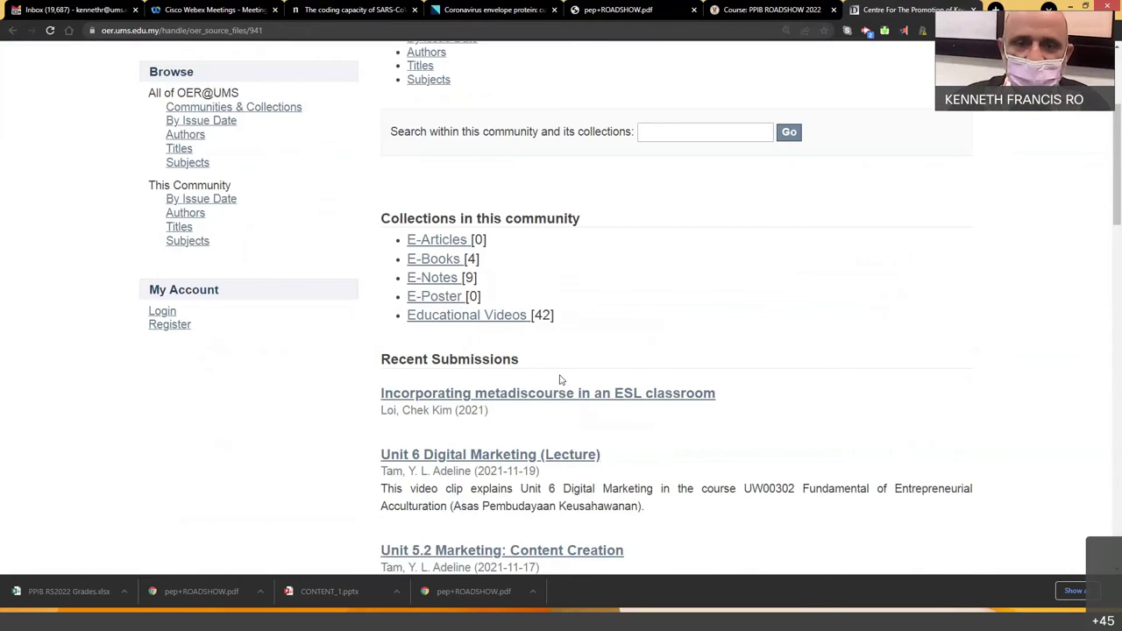
scroll(554, 379, up, 3)
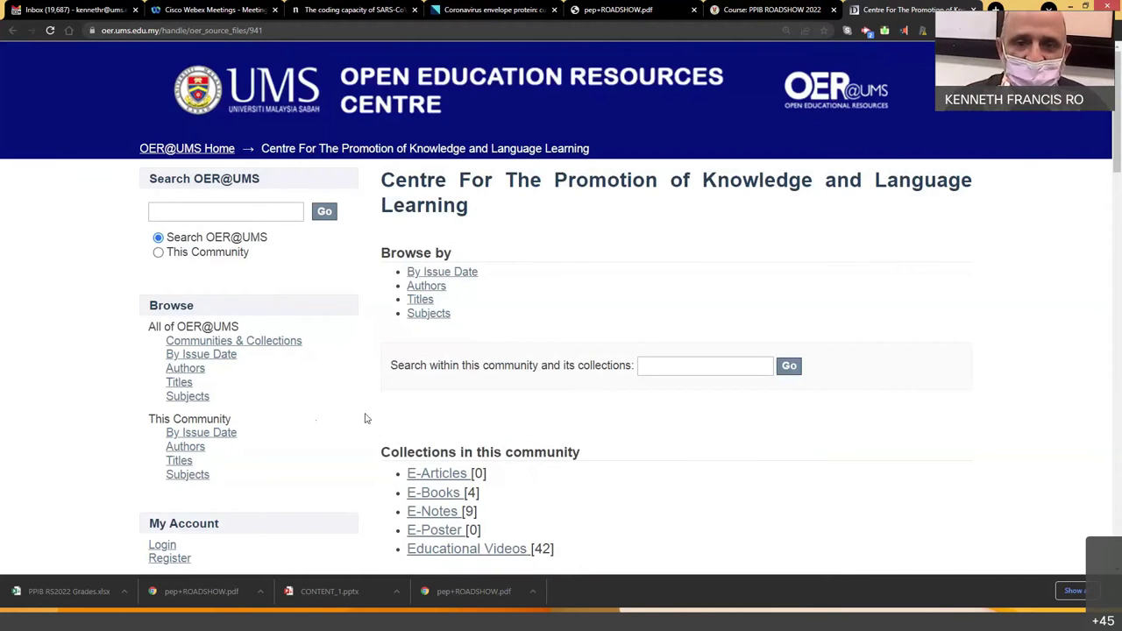
scroll(366, 419, down, 4)
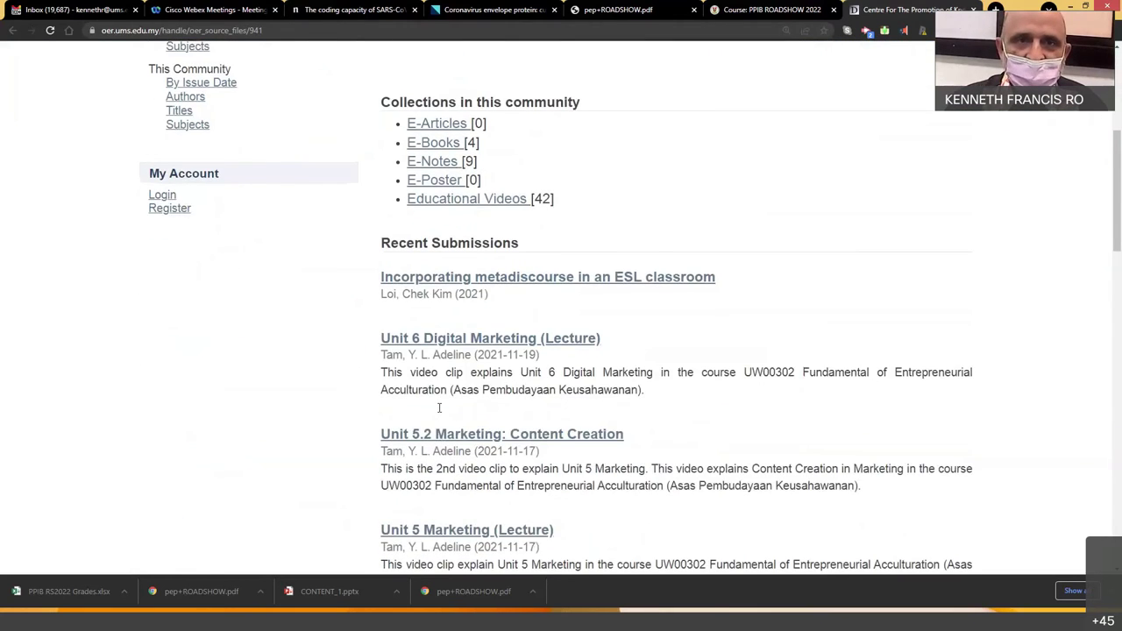
scroll(439, 404, up, 5)
Move through the SARS-CoV-2 and Webex tabs back to the PPIB ROADSHOW 2022 course page.
click(342, 10)
click(181, 8)
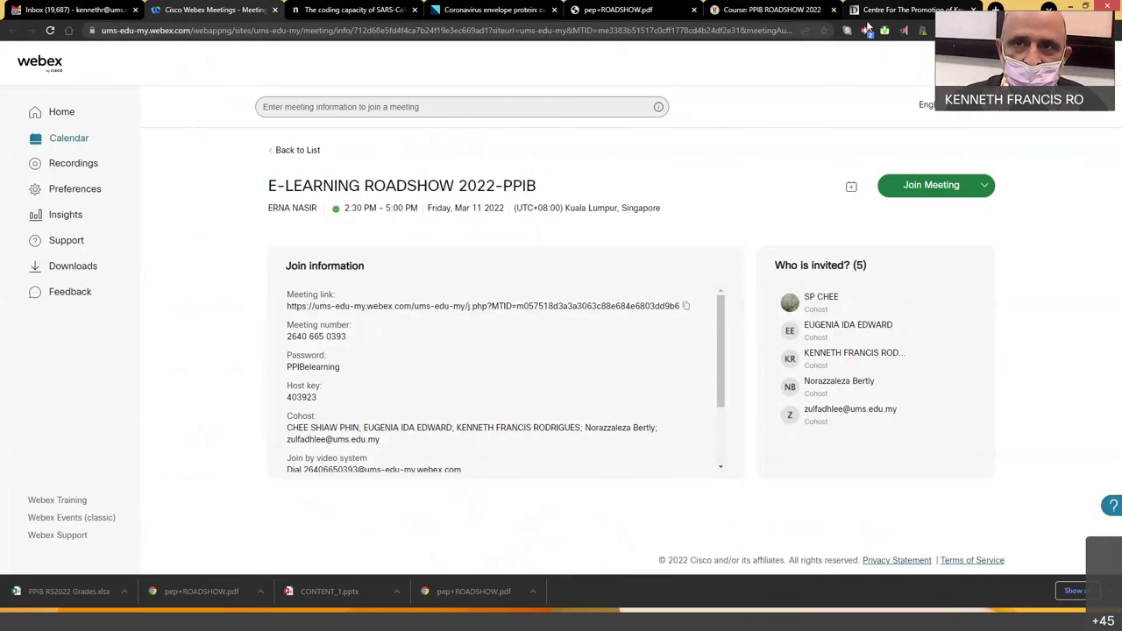
click(772, 10)
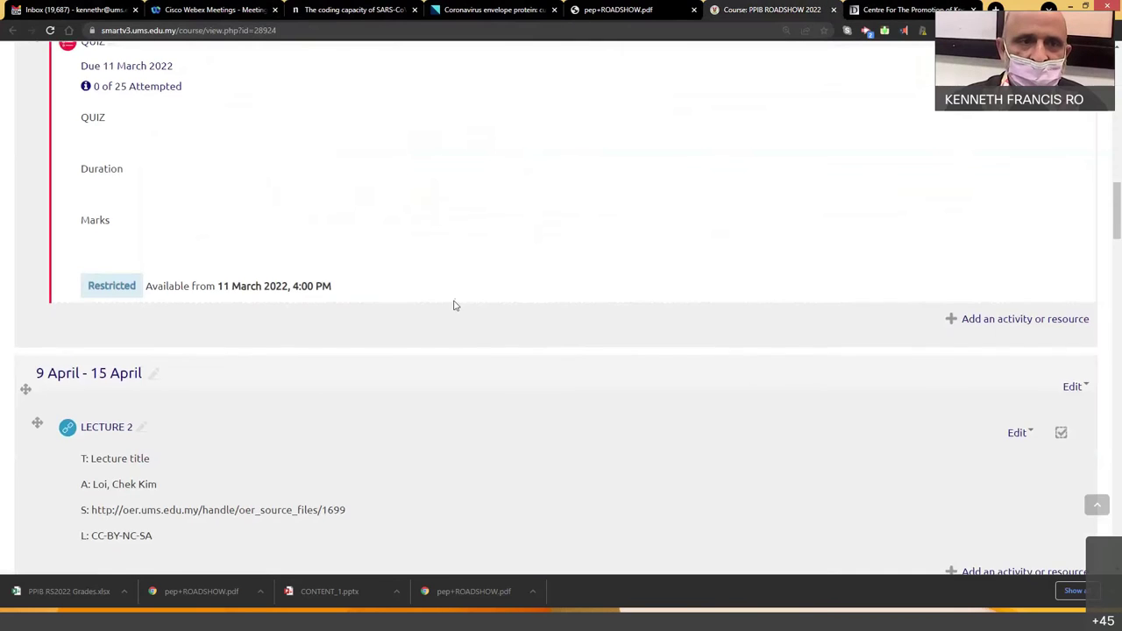
Turn editing off for PPIB ROADSHOW 2022 and scroll down to LECTURE 2 in the 9 April - 15 April week.
scroll(429, 309, up, 3)
scroll(175, 377, down, 3)
scroll(175, 377, down, 2)
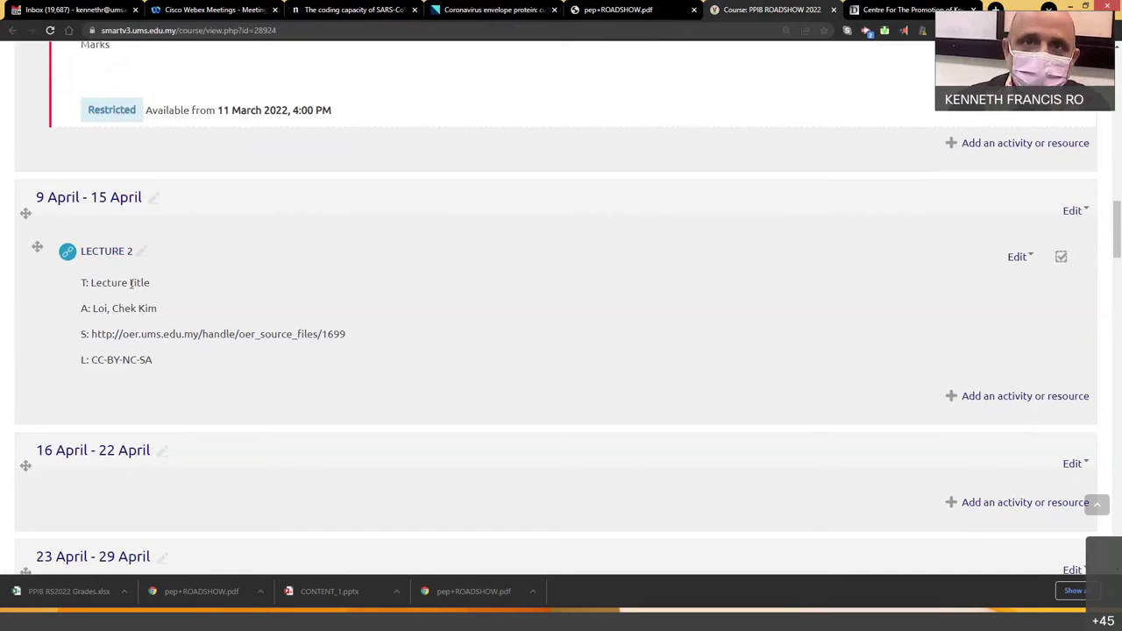
scroll(251, 298, up, 20)
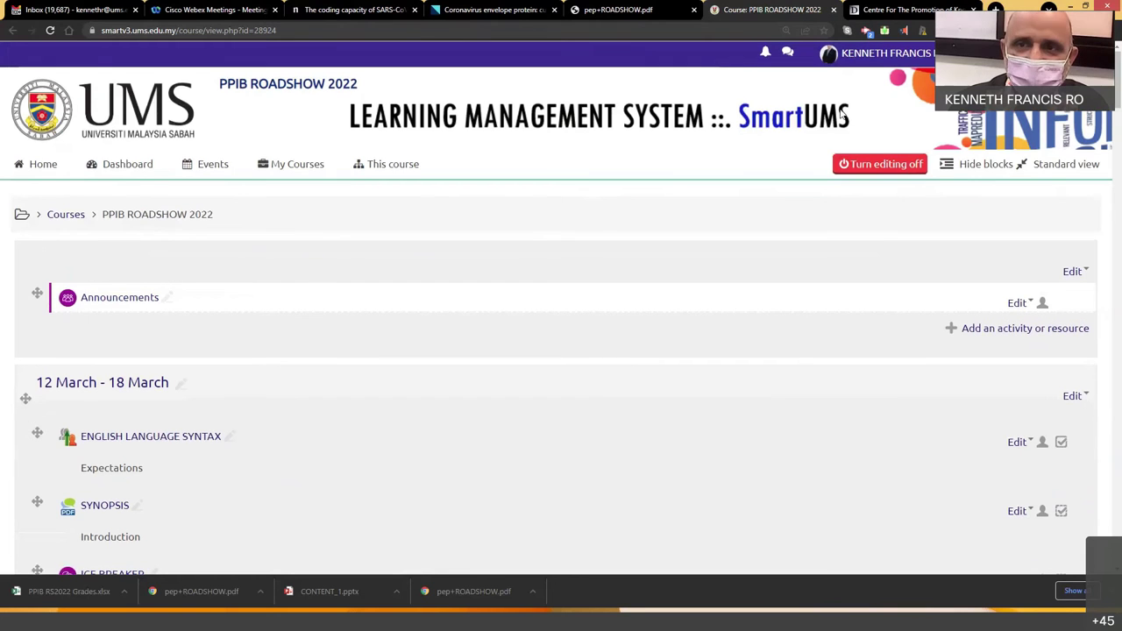
click(865, 165)
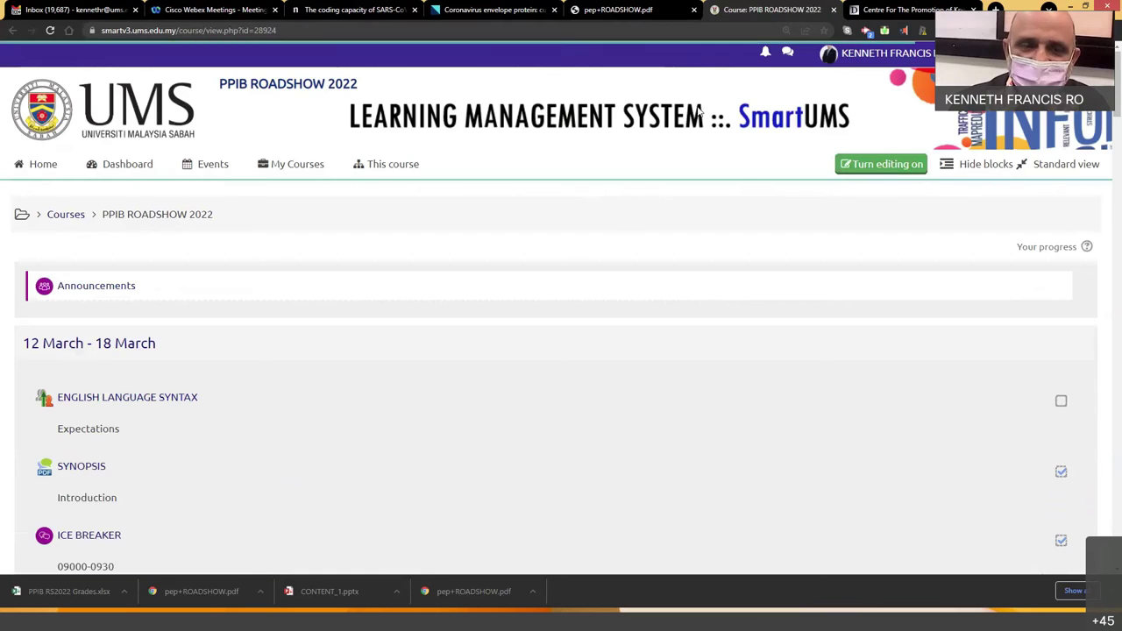
scroll(696, 108, down, 15)
scroll(696, 108, down, 2)
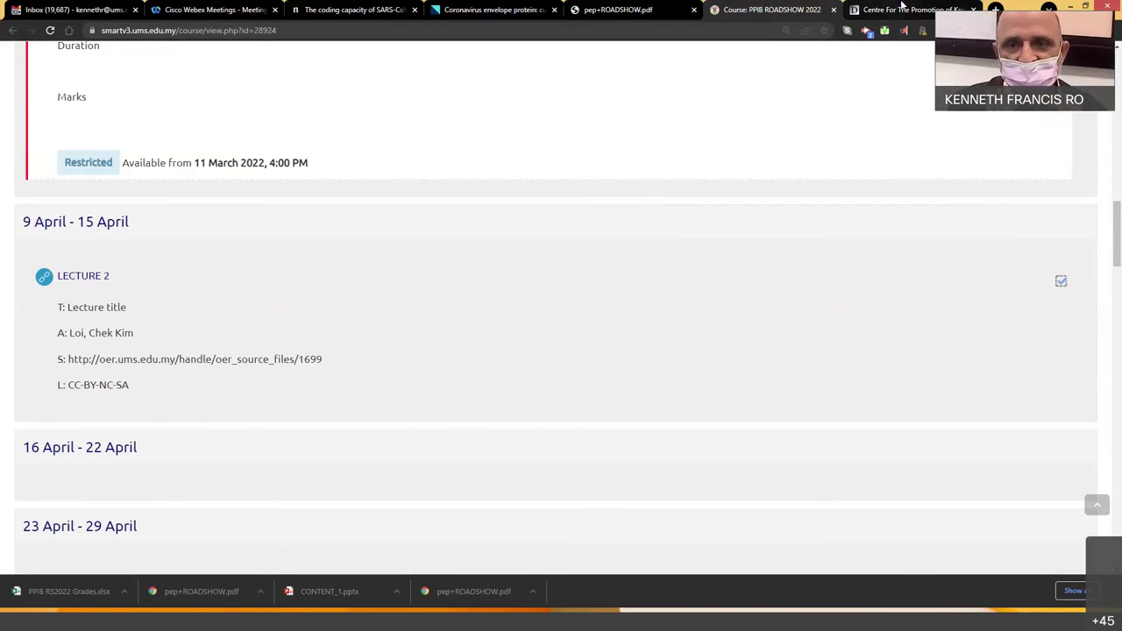
click(902, 9)
Browse the community's submissions, then go to the OER@UMS Repository home page via the 'OER@UMS Home' breadcrumb.
scroll(614, 307, down, 2)
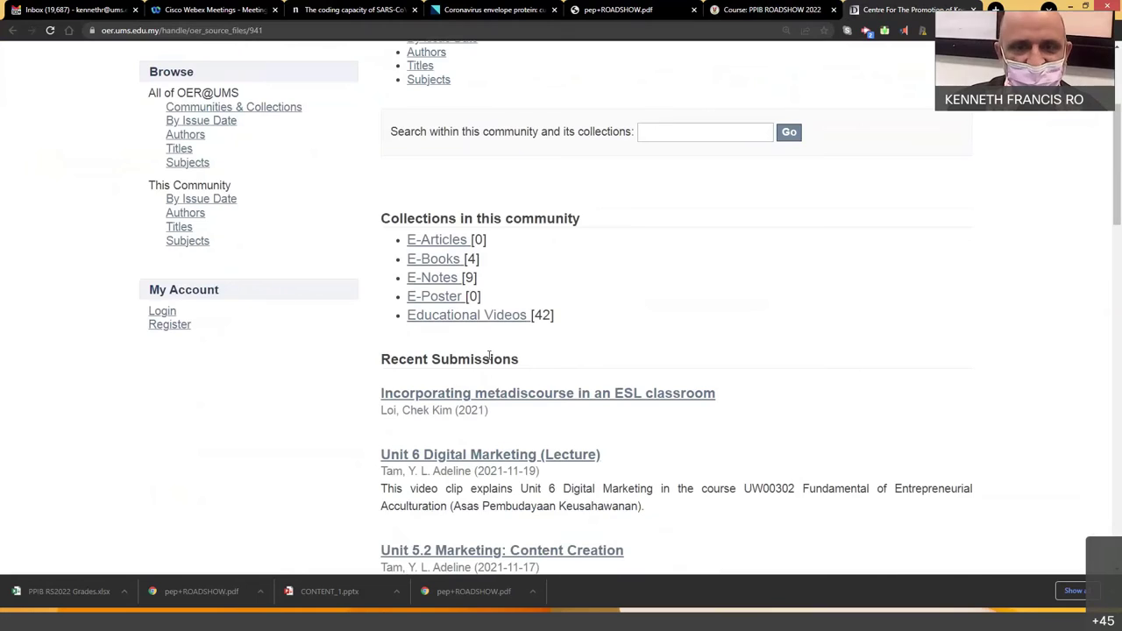
scroll(553, 334, up, 2)
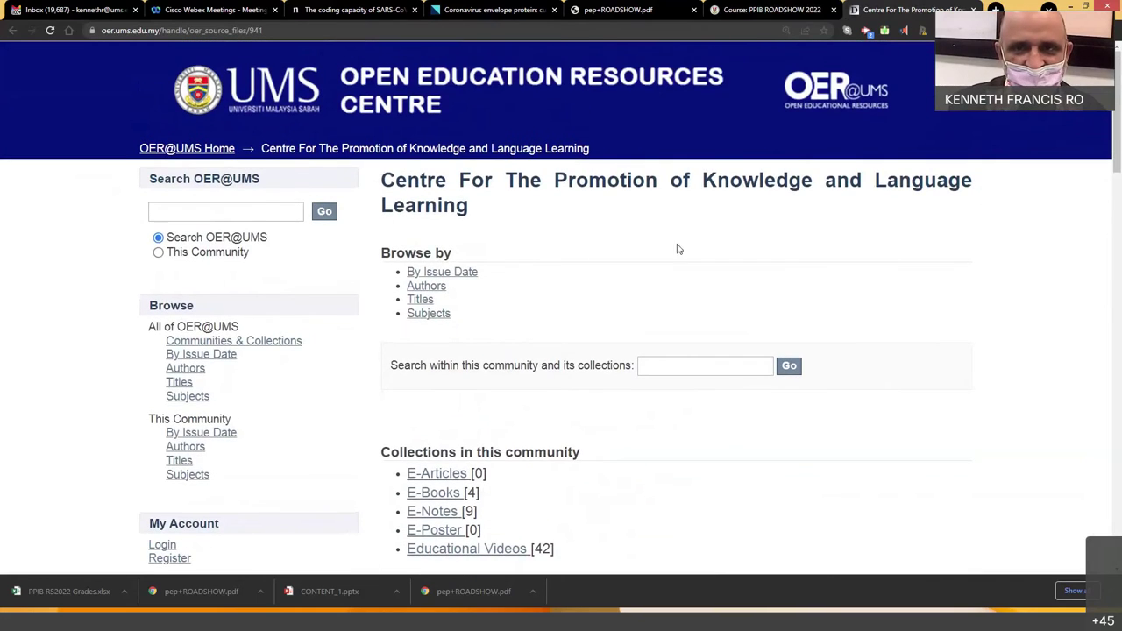
scroll(684, 250, down, 3)
scroll(679, 242, down, 10)
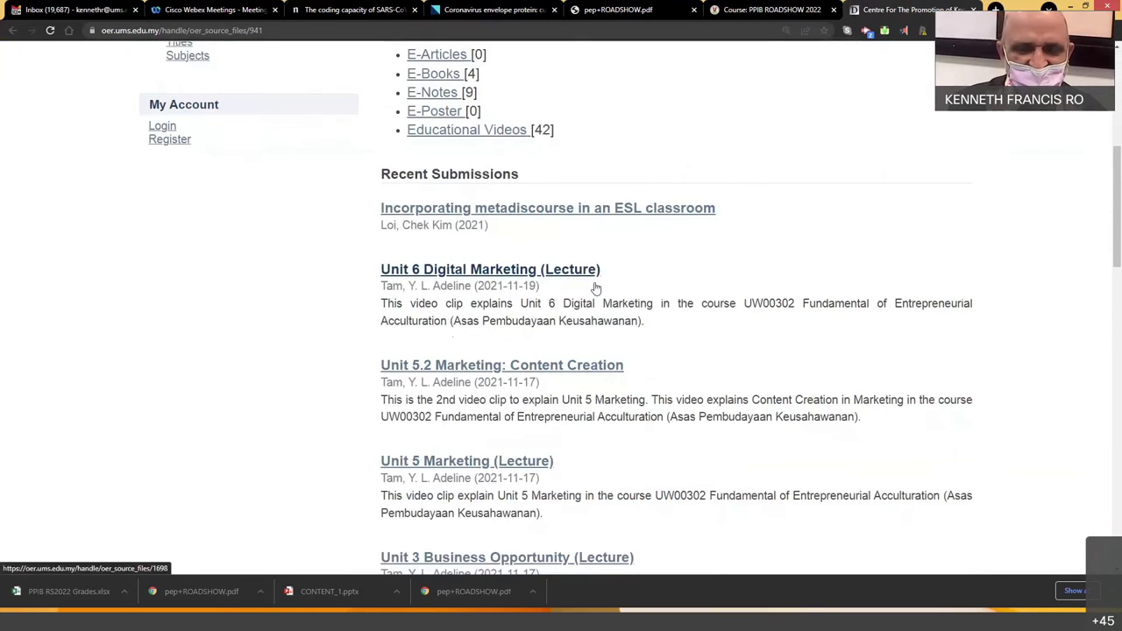
scroll(595, 287, down, 5)
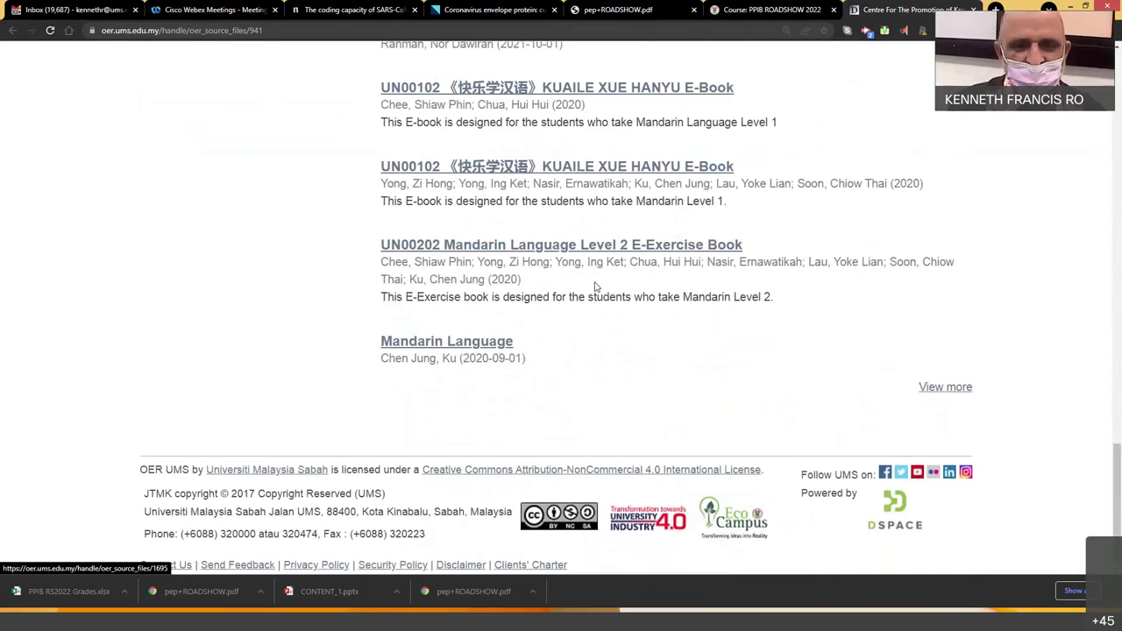
scroll(592, 302, up, 4)
scroll(589, 311, up, 15)
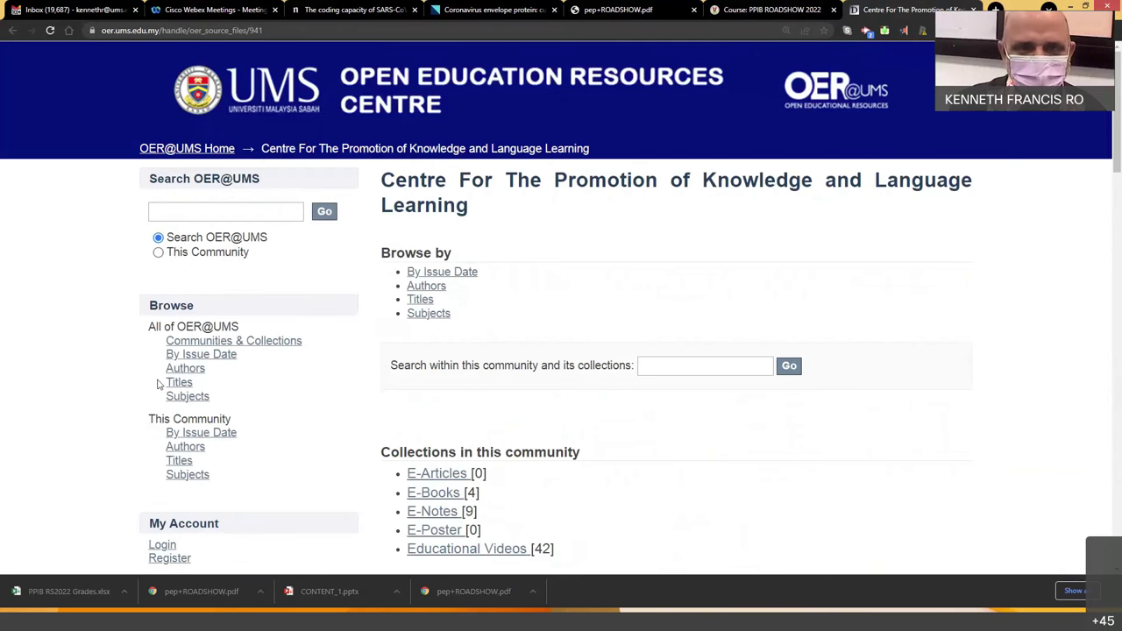
click(175, 155)
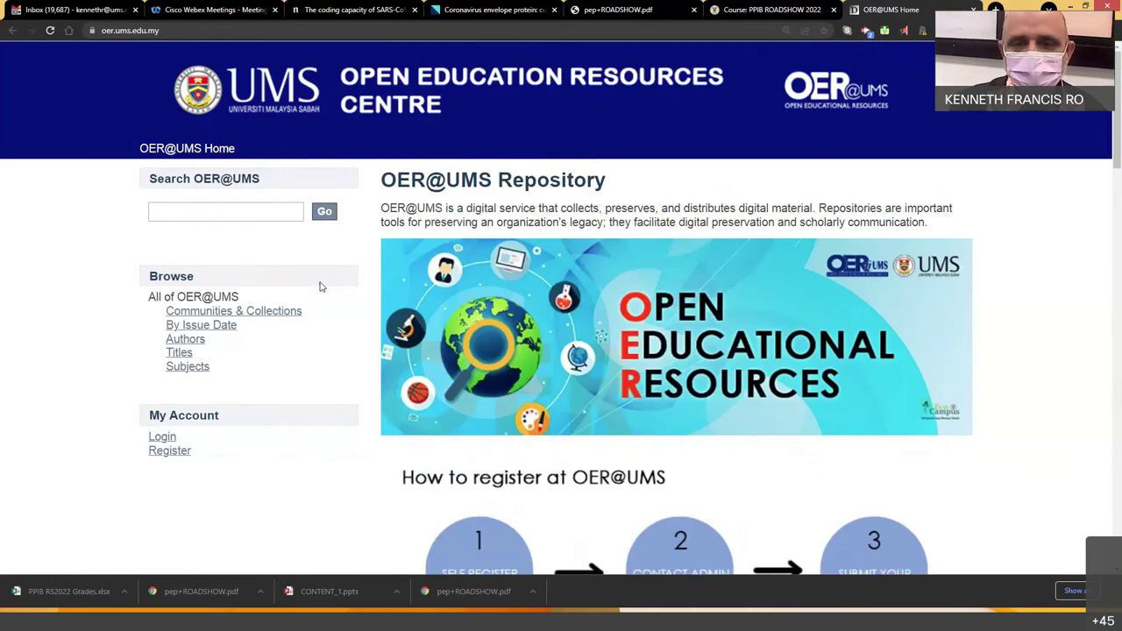
scroll(322, 286, down, 2)
scroll(322, 286, up, 2)
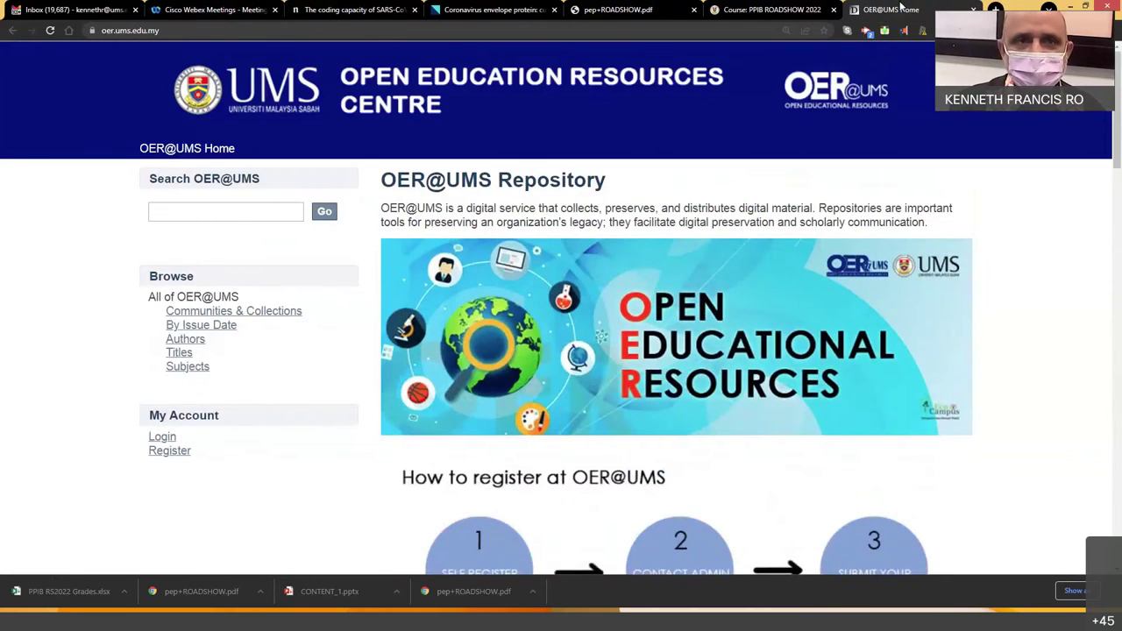
Check the Webex meeting details, then return to the OER@UMS home page and its three-step submission guide.
click(193, 6)
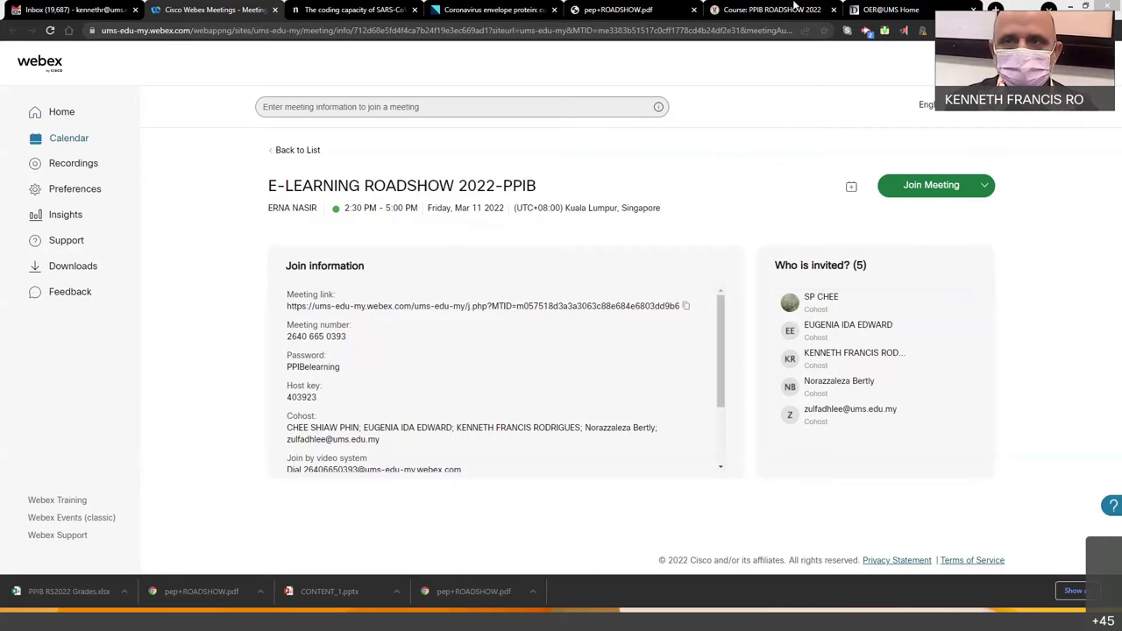
click(889, 9)
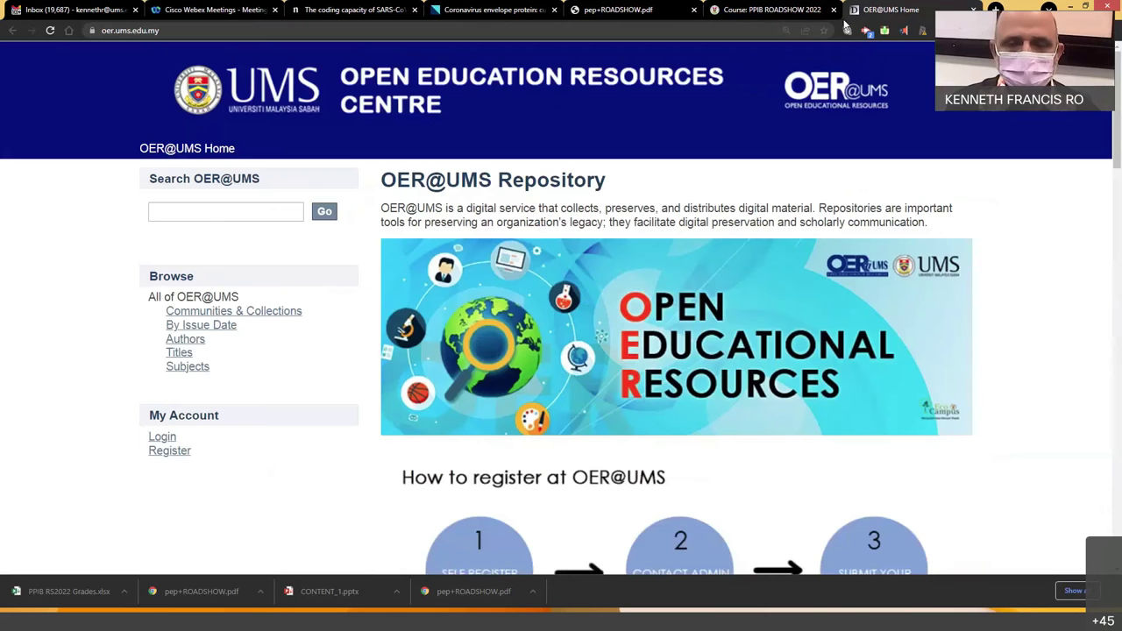
scroll(668, 211, down, 4)
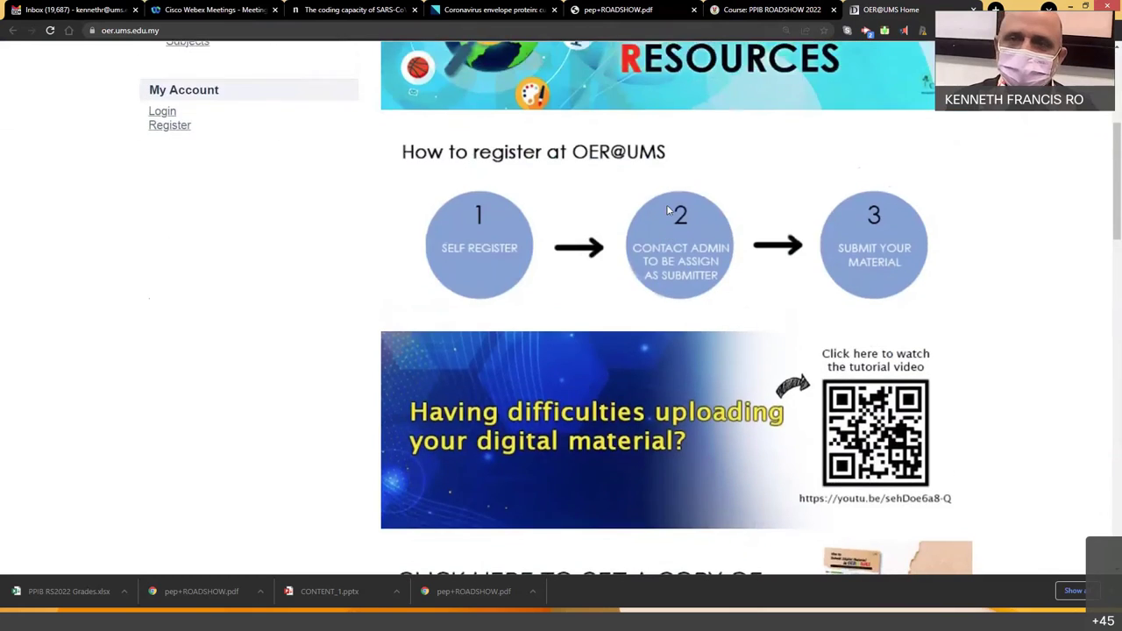
scroll(668, 210, up, 4)
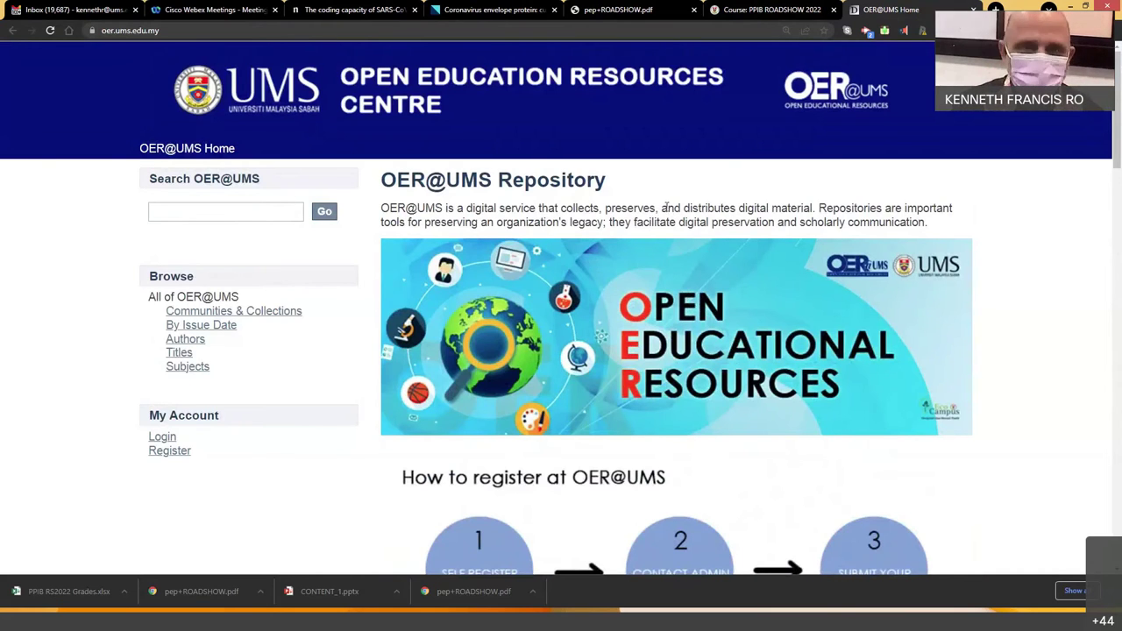
Search the web for smppi, open the SMPPPI research information system and sign in.
click(175, 32)
key(ctrl+a)
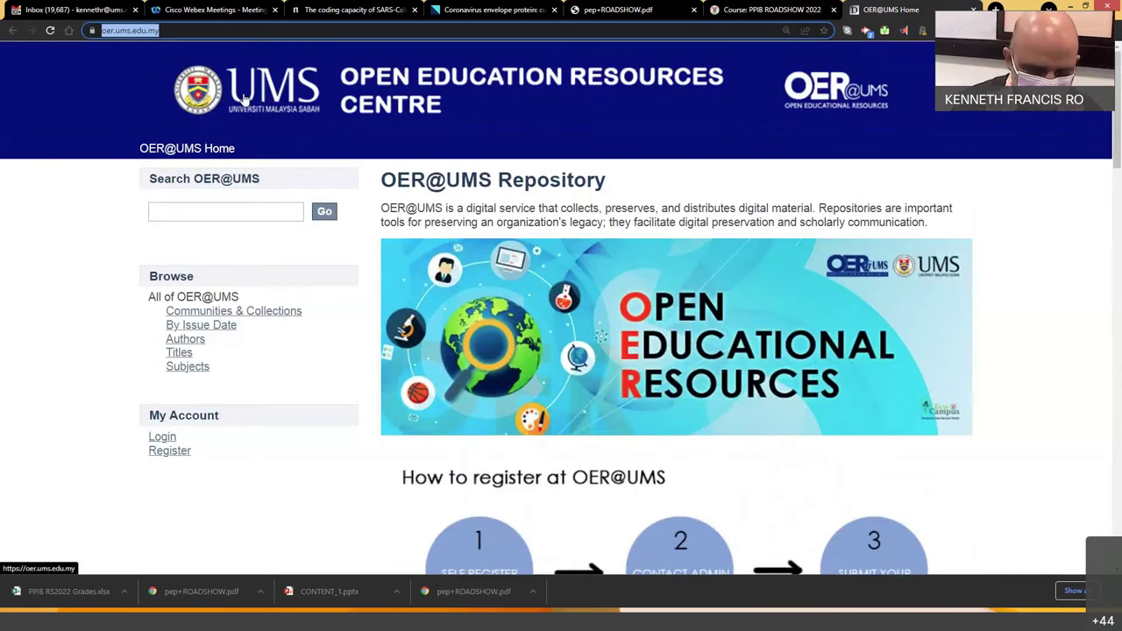
text(smppi)
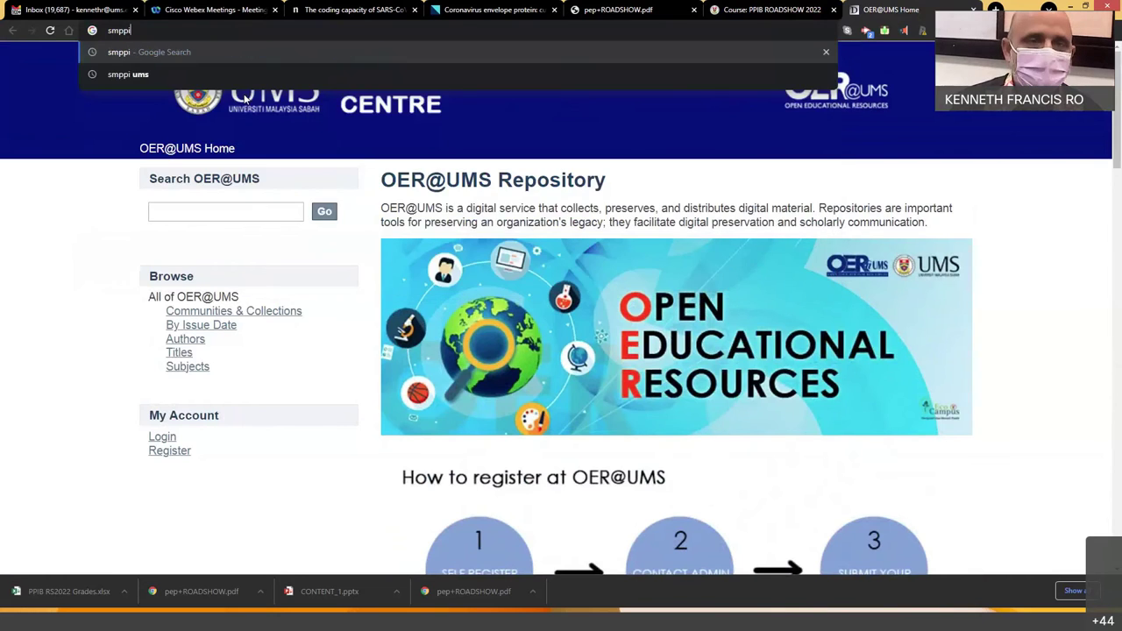
key(Return)
click(271, 178)
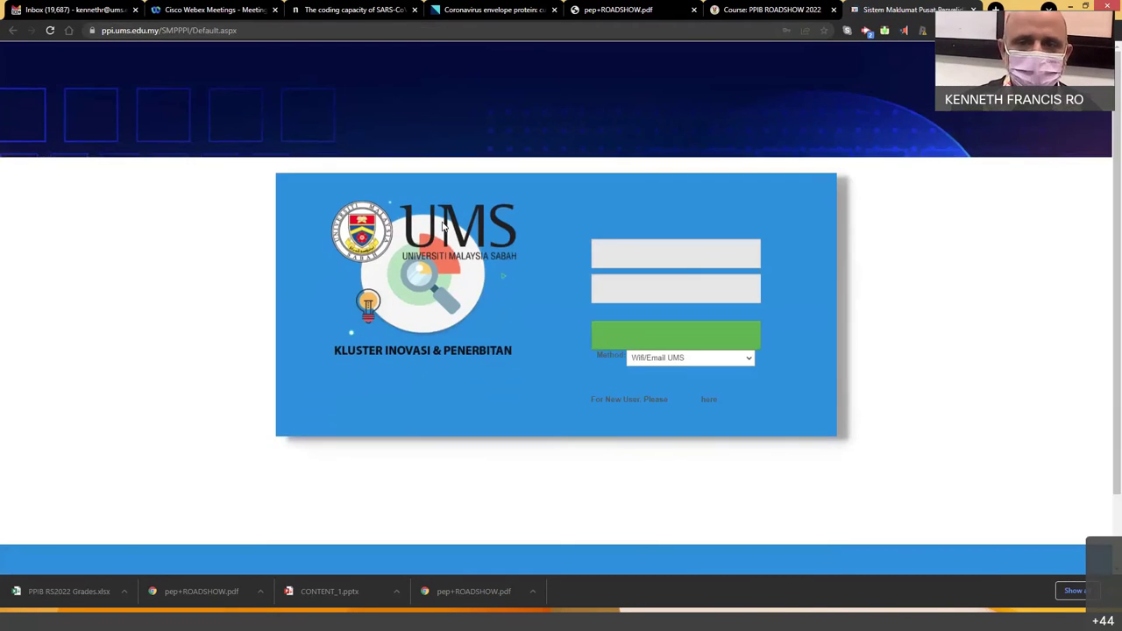
key(Return)
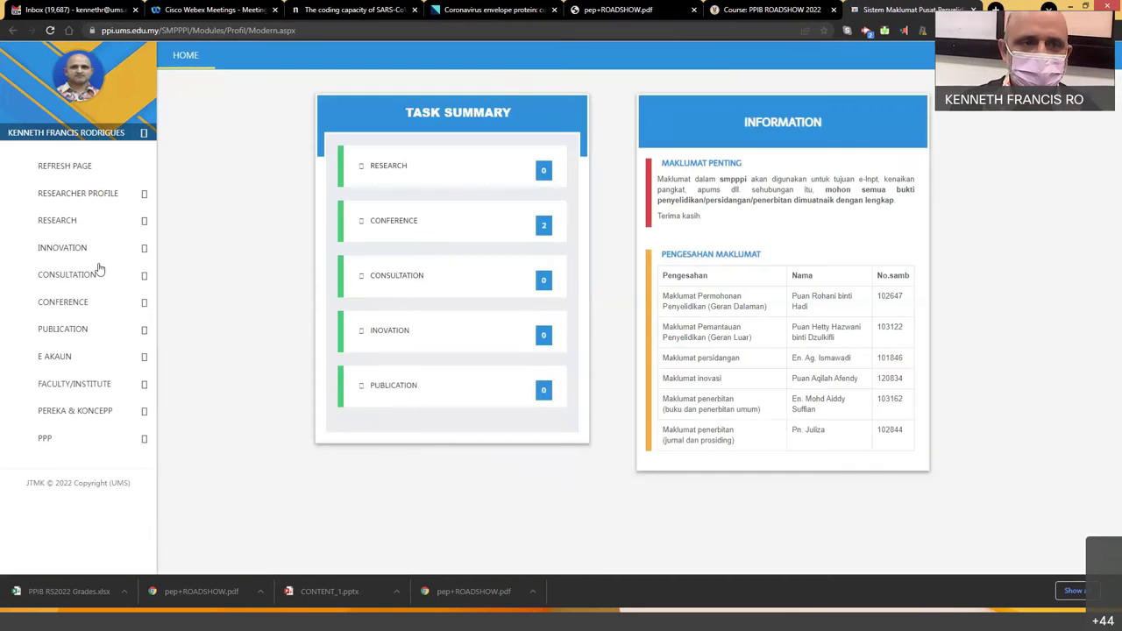
Open Publication v2 under PUBLICATION and dismiss the important announcement notice.
click(63, 328)
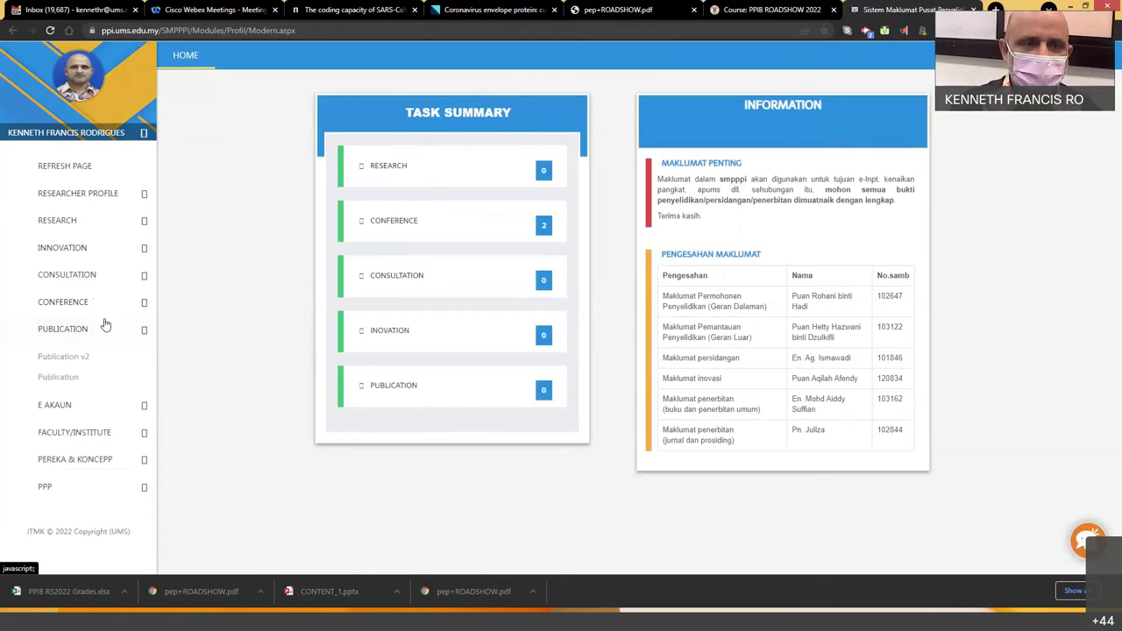
click(77, 357)
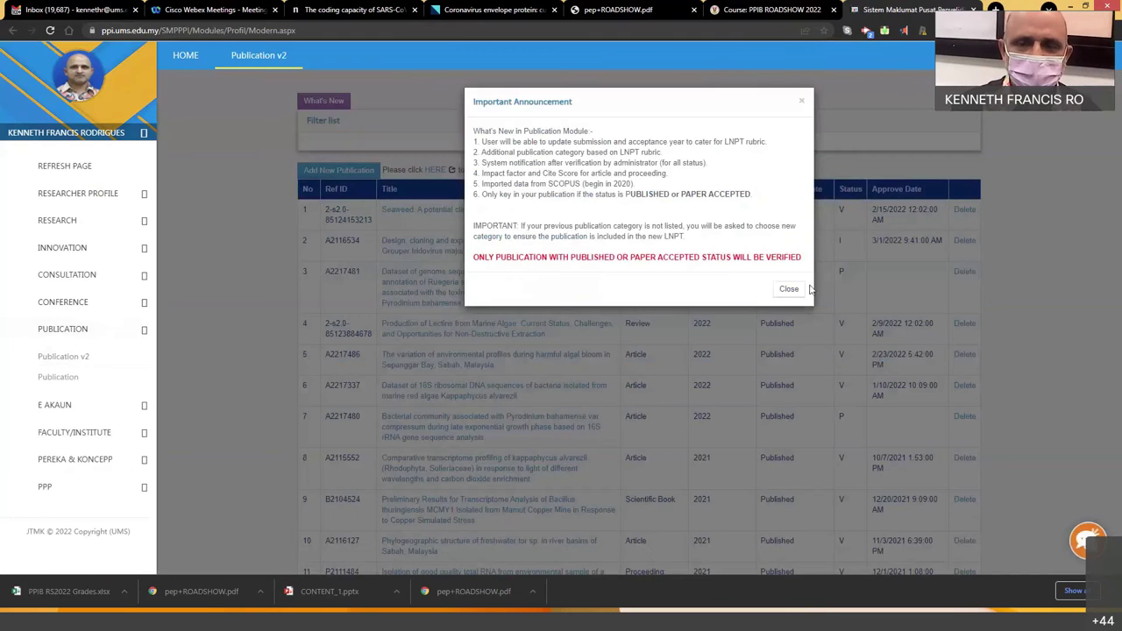
click(790, 289)
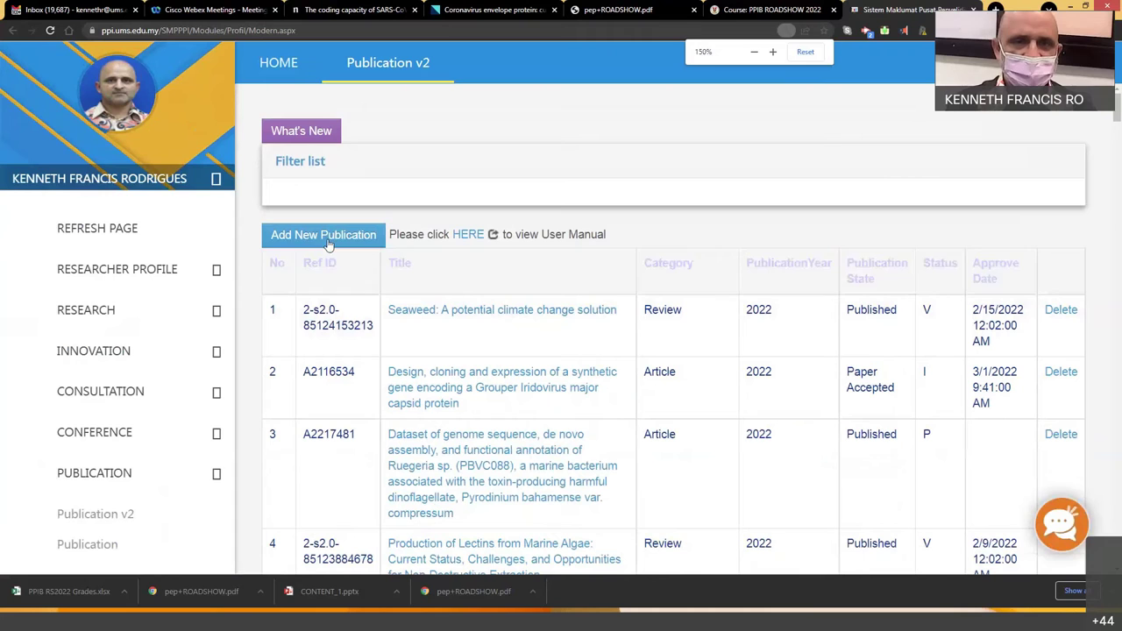
Start a new publication titled 'abcde' at 125% zoom and run the duplicate check.
click(337, 230)
scroll(498, 269, down, 1)
key(ctrl+minus)
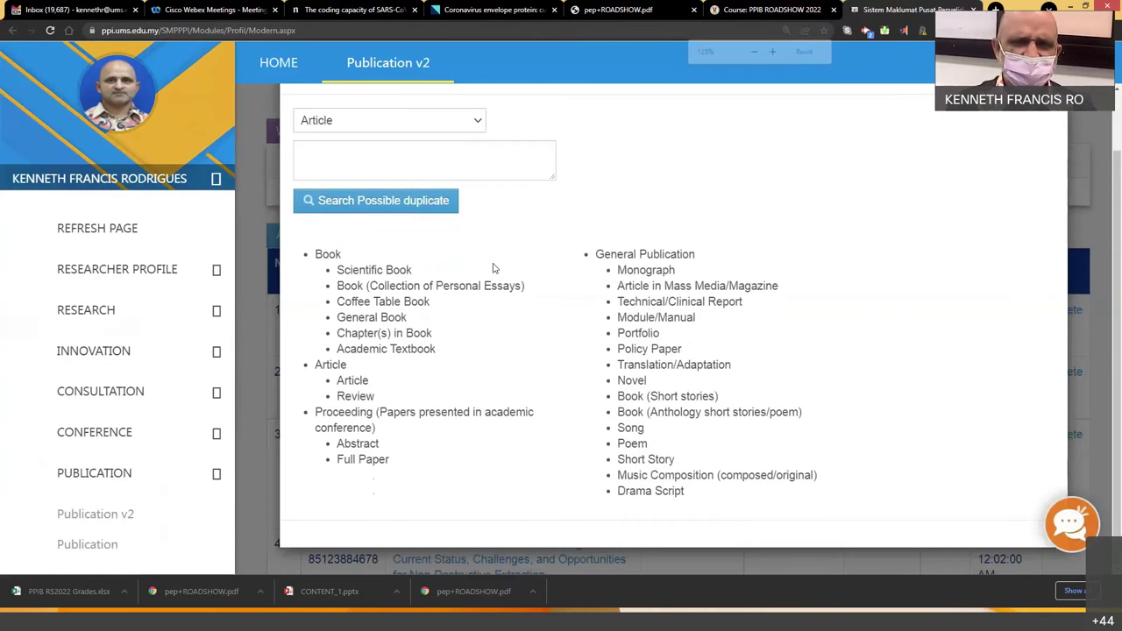
click(421, 184)
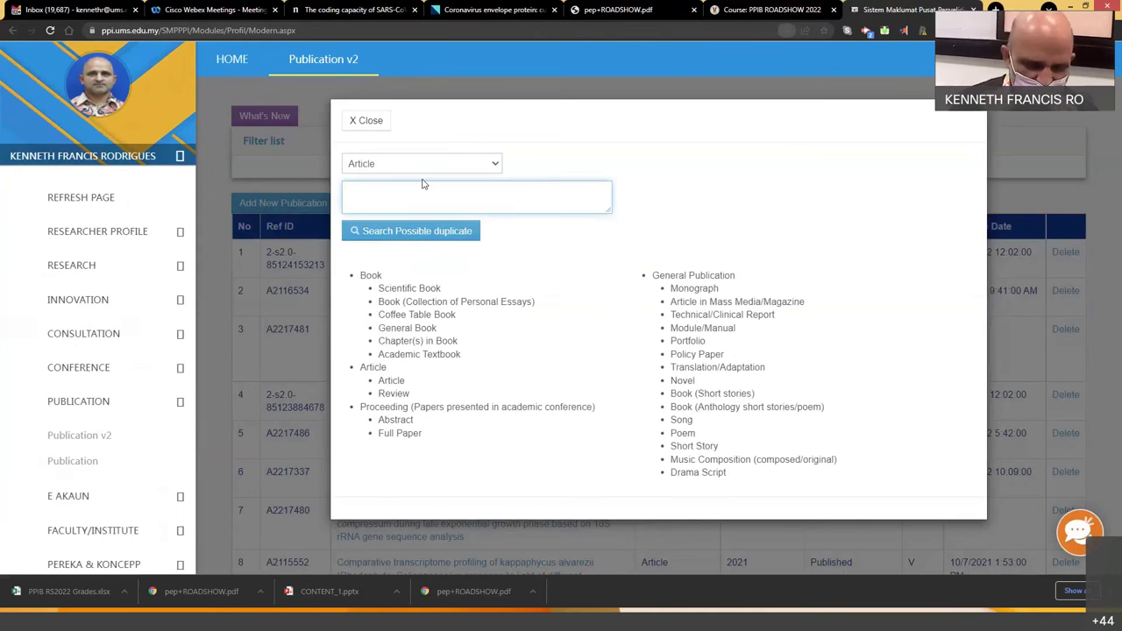
text(abcdef)
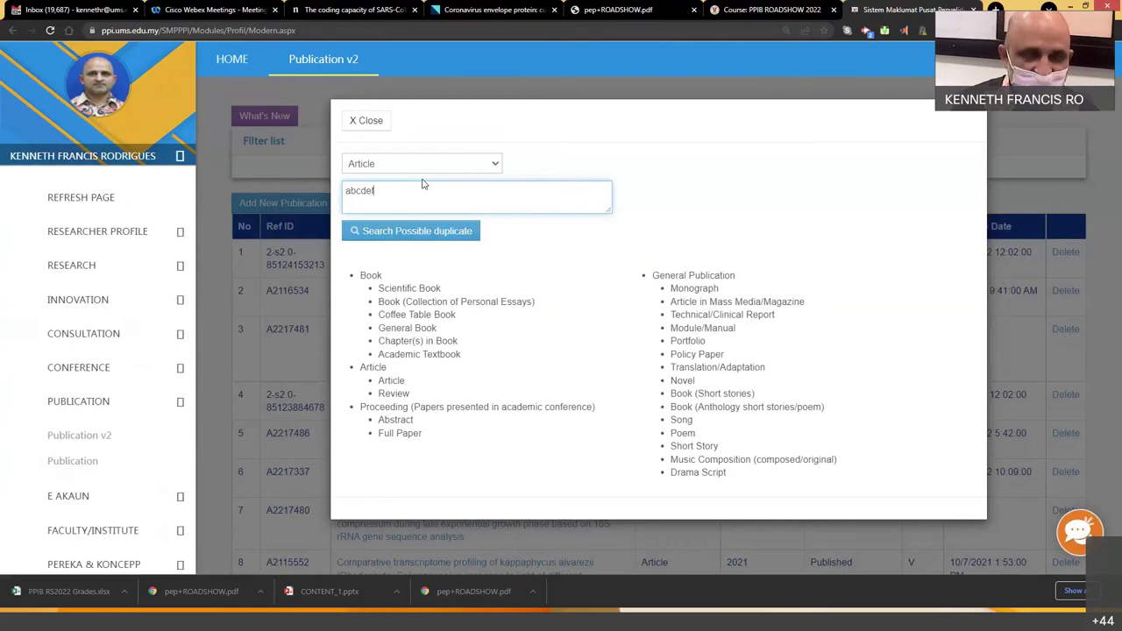
click(433, 238)
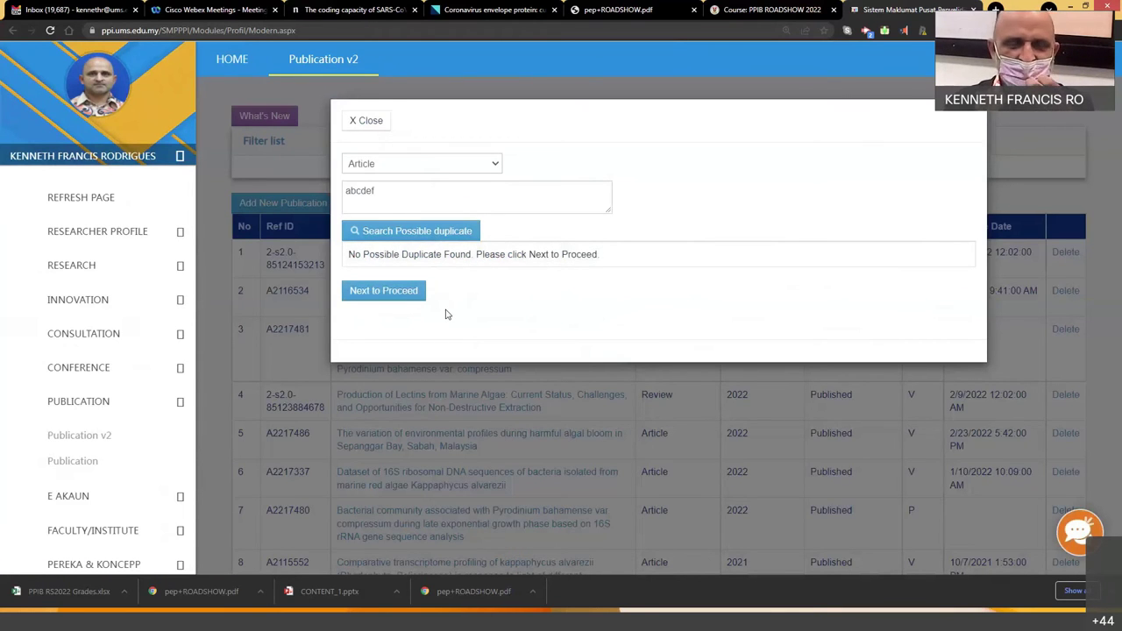
Set the duplicate-check publication type to General and proceed to the new record.
click(428, 162)
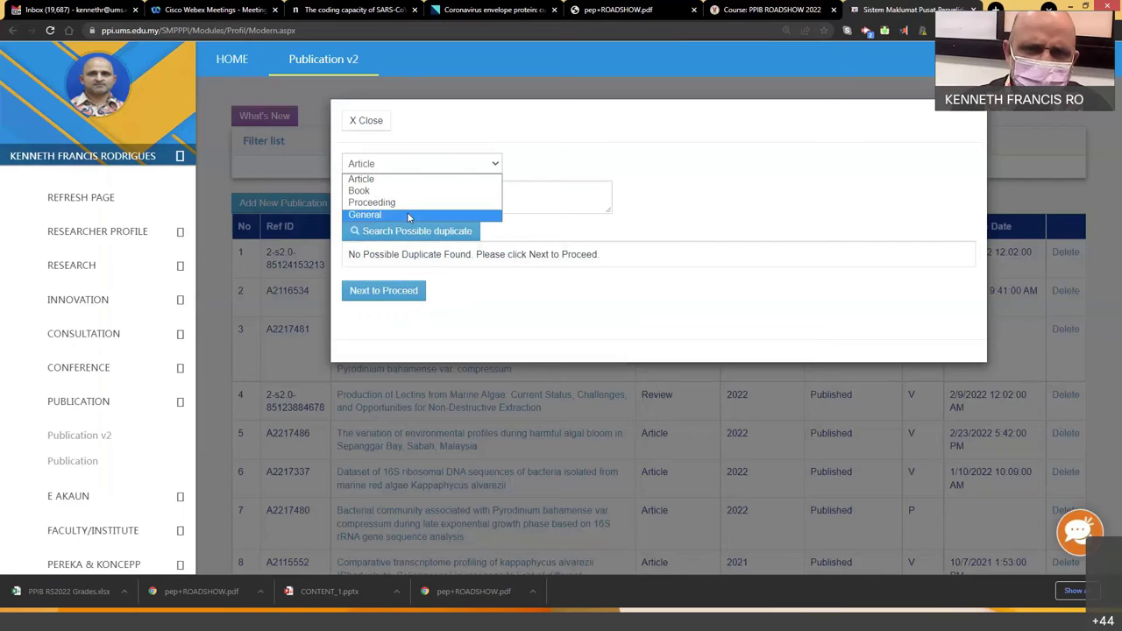
click(408, 215)
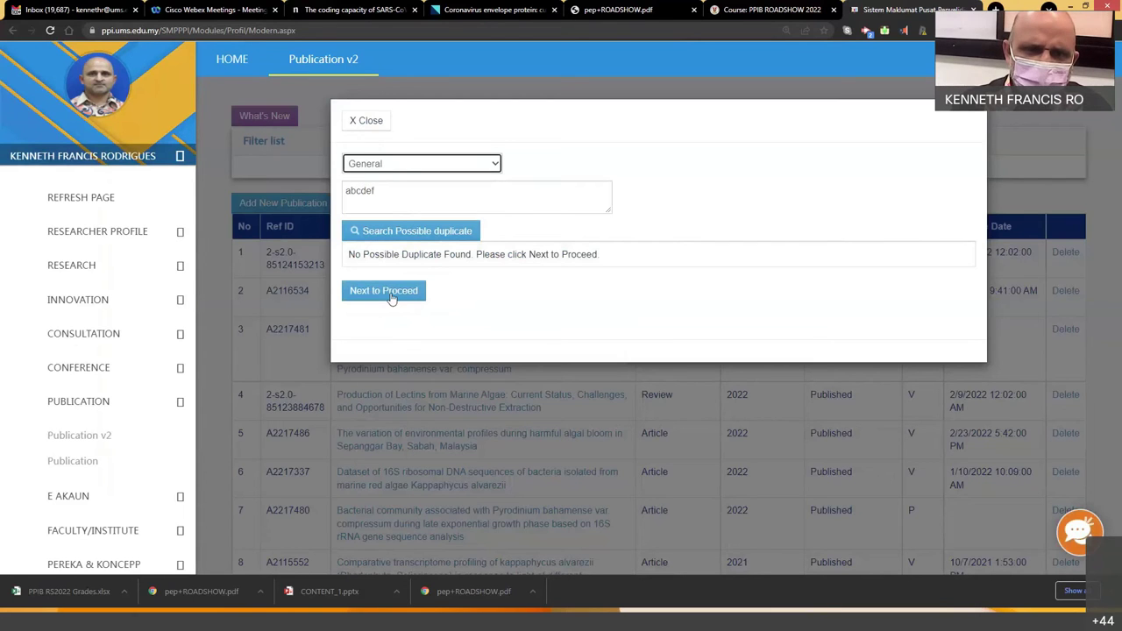
click(392, 296)
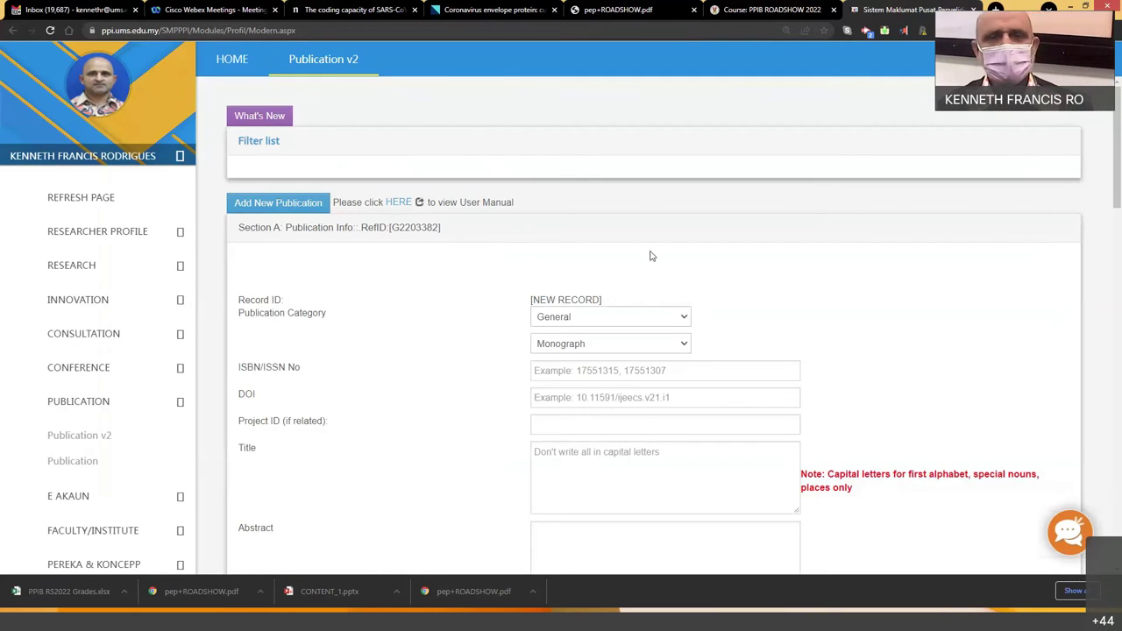
Keep the publication category General and set the sub-category to Note.
scroll(645, 259, down, 2)
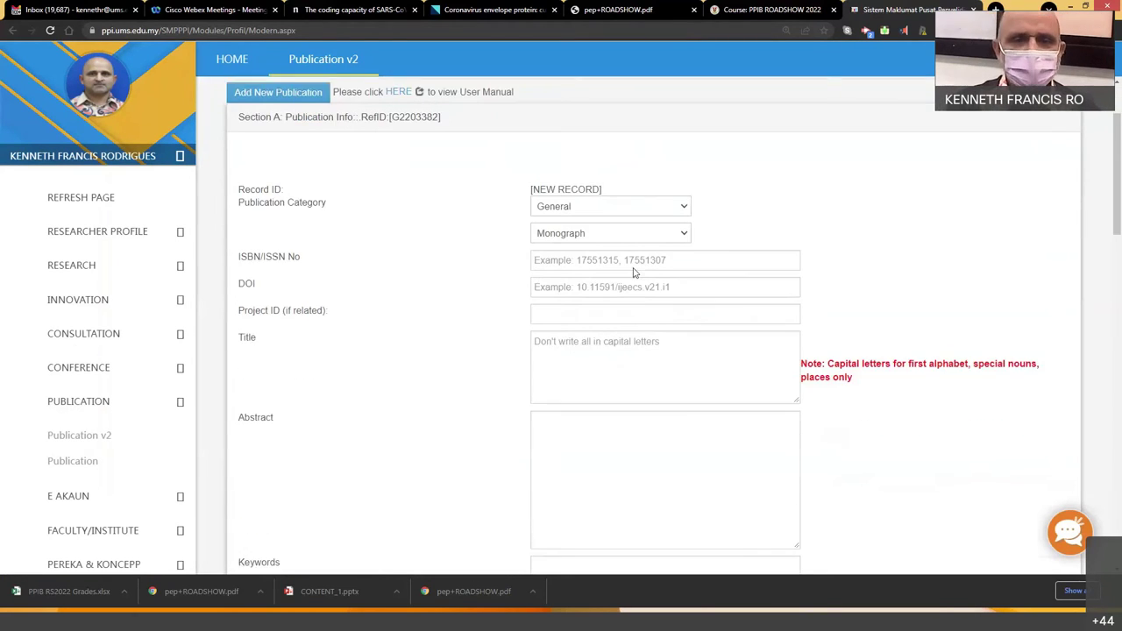
click(612, 204)
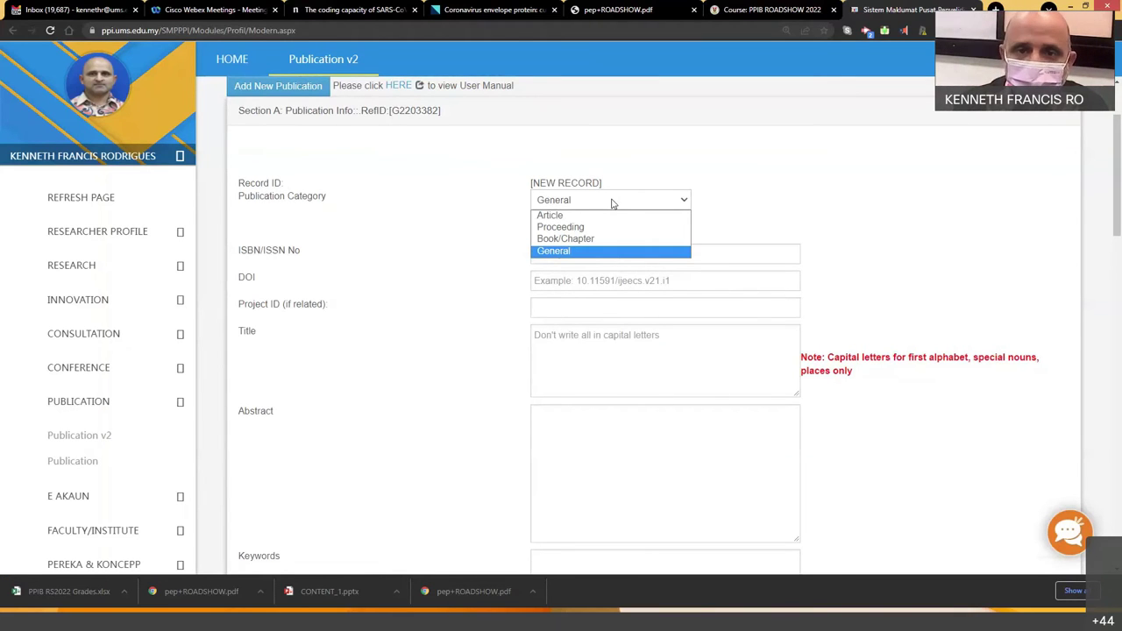
click(597, 253)
click(593, 230)
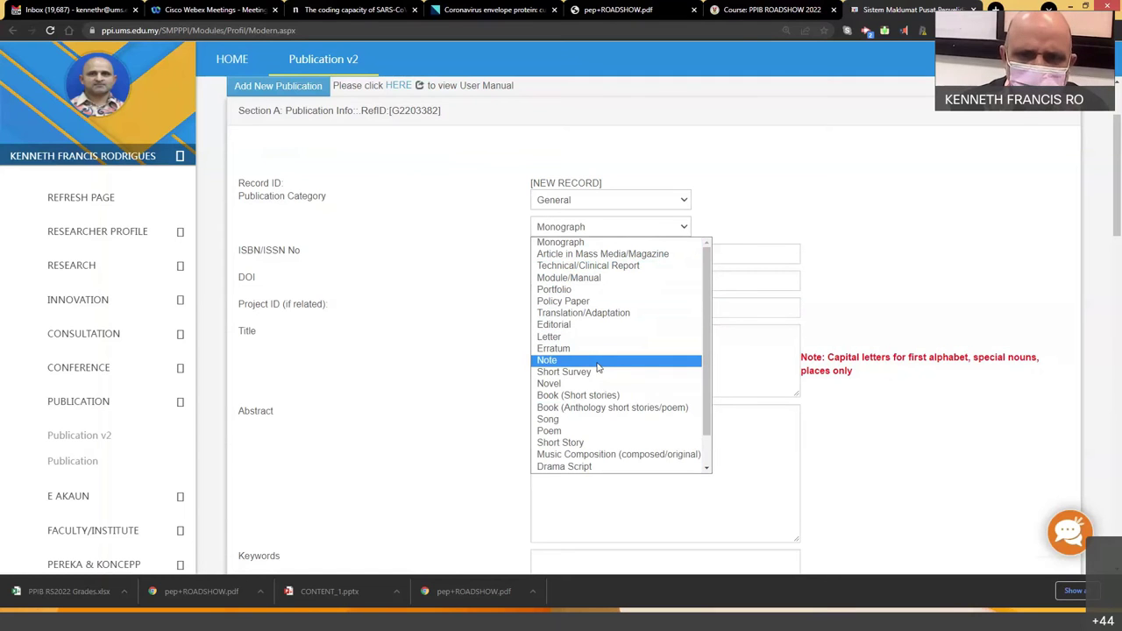
click(599, 363)
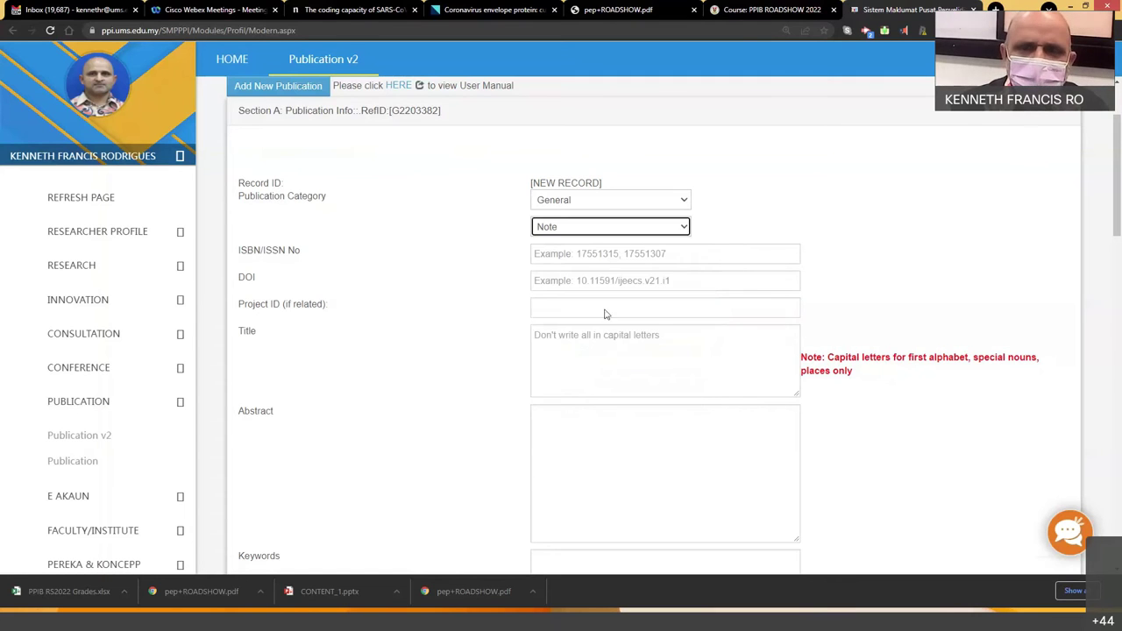
Go through the ISBN/ISSN, DOI, Project ID, Title, Abstract, Keywords and research field inputs without entering values.
click(592, 254)
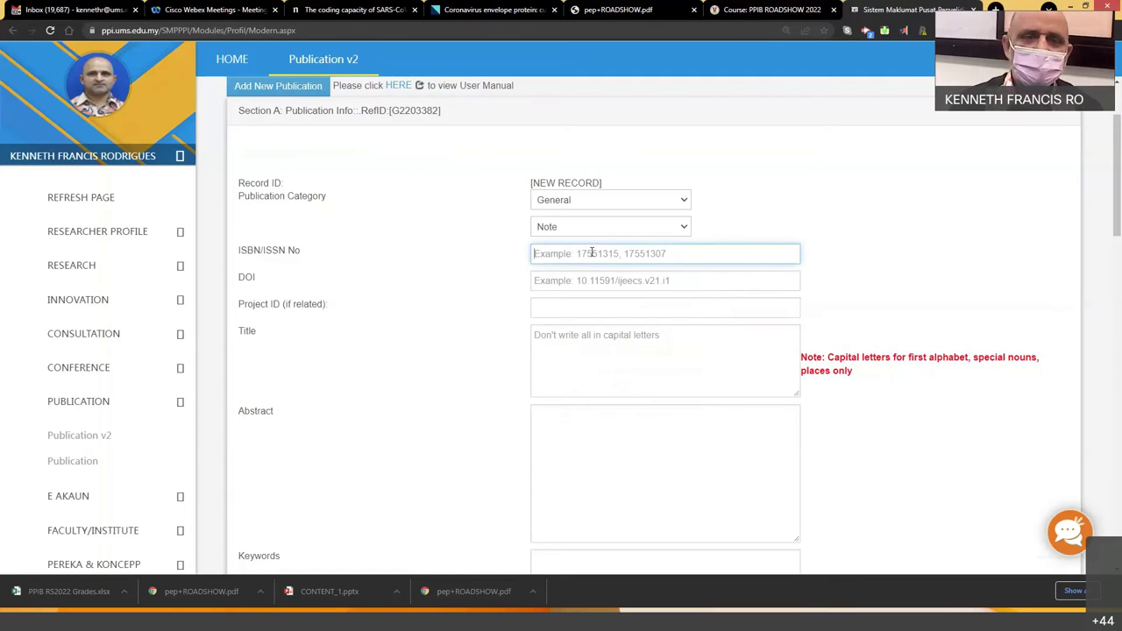
scroll(567, 282, down, 1)
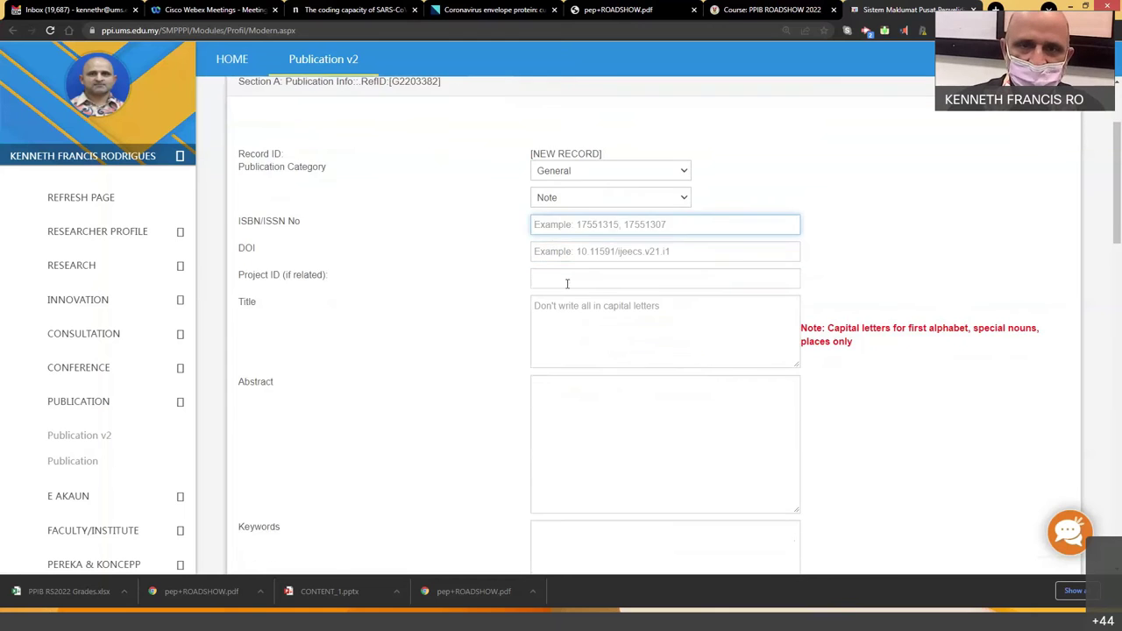
click(568, 225)
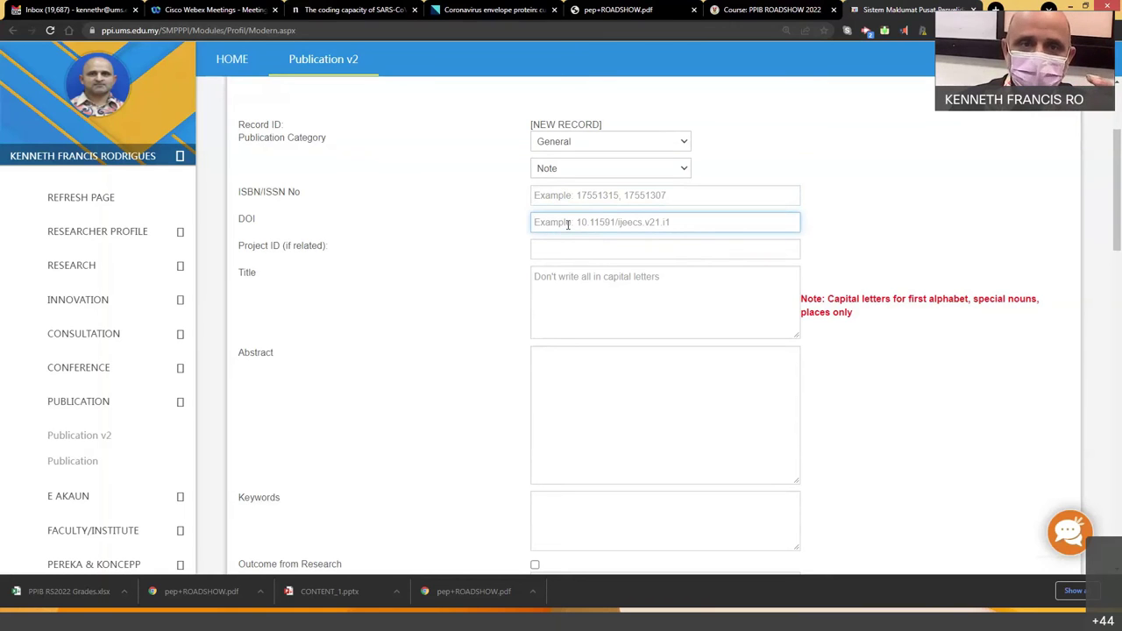
click(565, 248)
scroll(561, 248, down, 1)
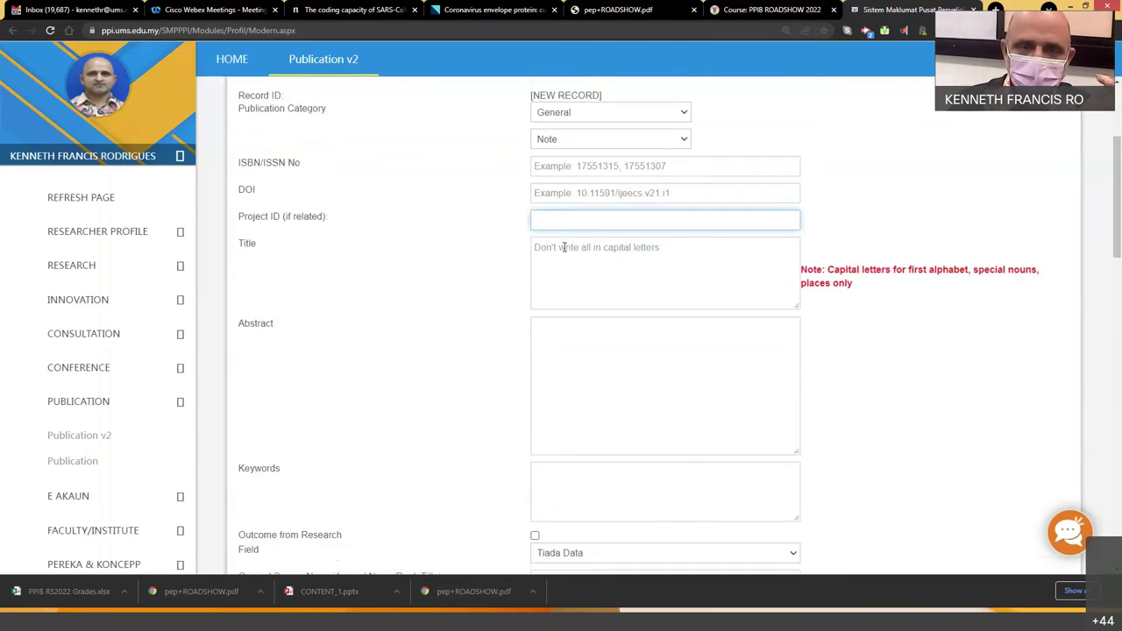
click(561, 236)
click(554, 322)
scroll(554, 323, down, 2)
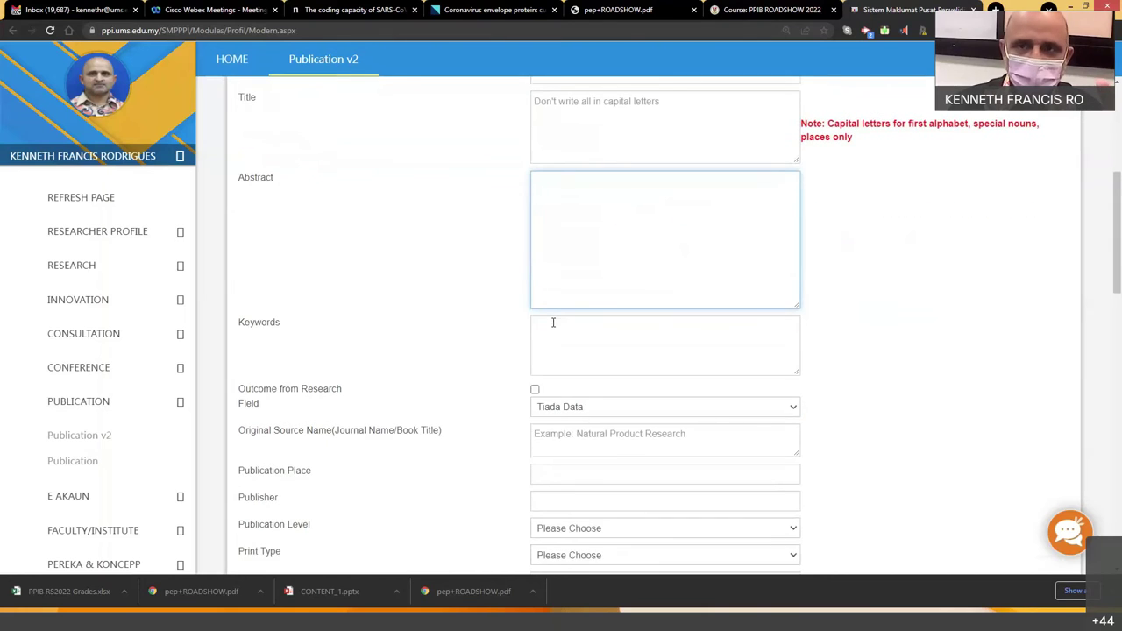
scroll(554, 323, down, 1)
click(562, 293)
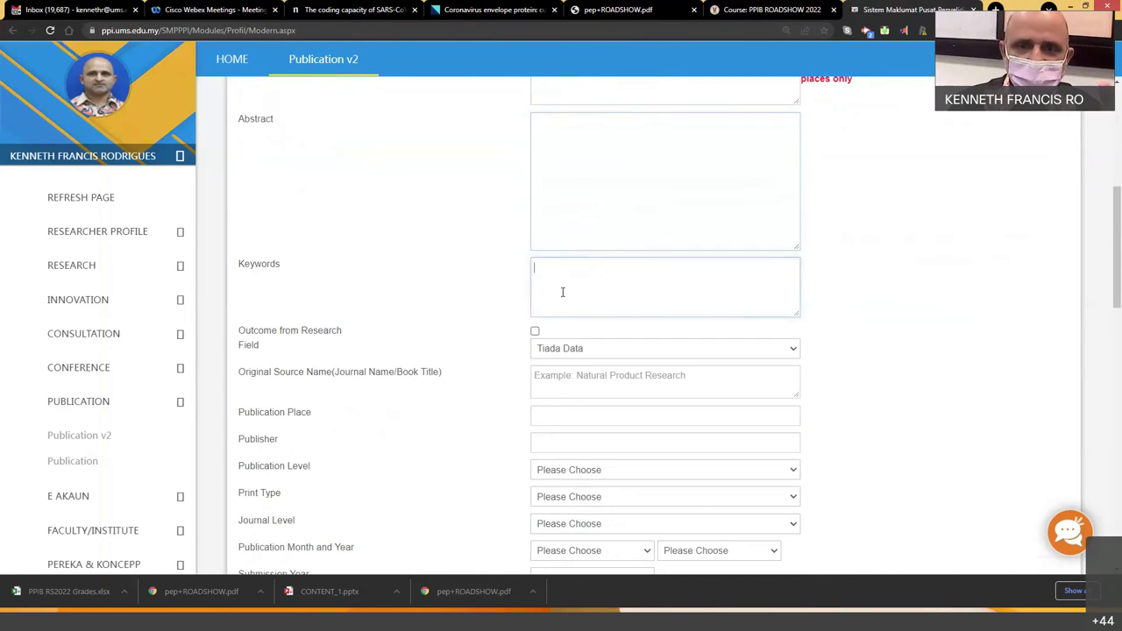
click(550, 351)
scroll(551, 350, down, 1)
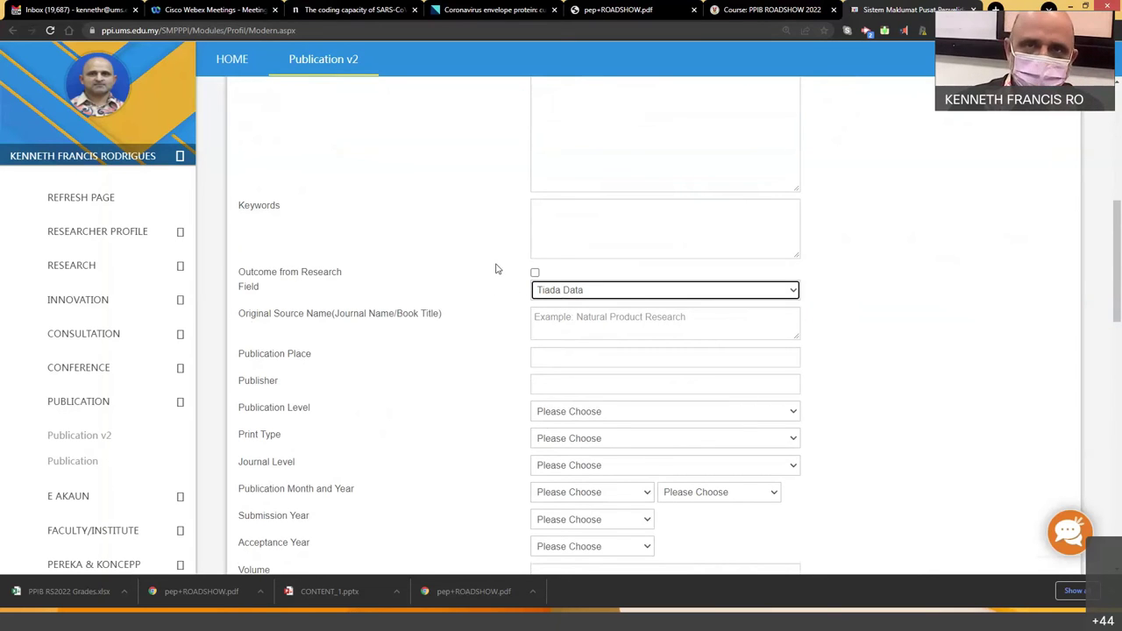
scroll(495, 269, down, 1)
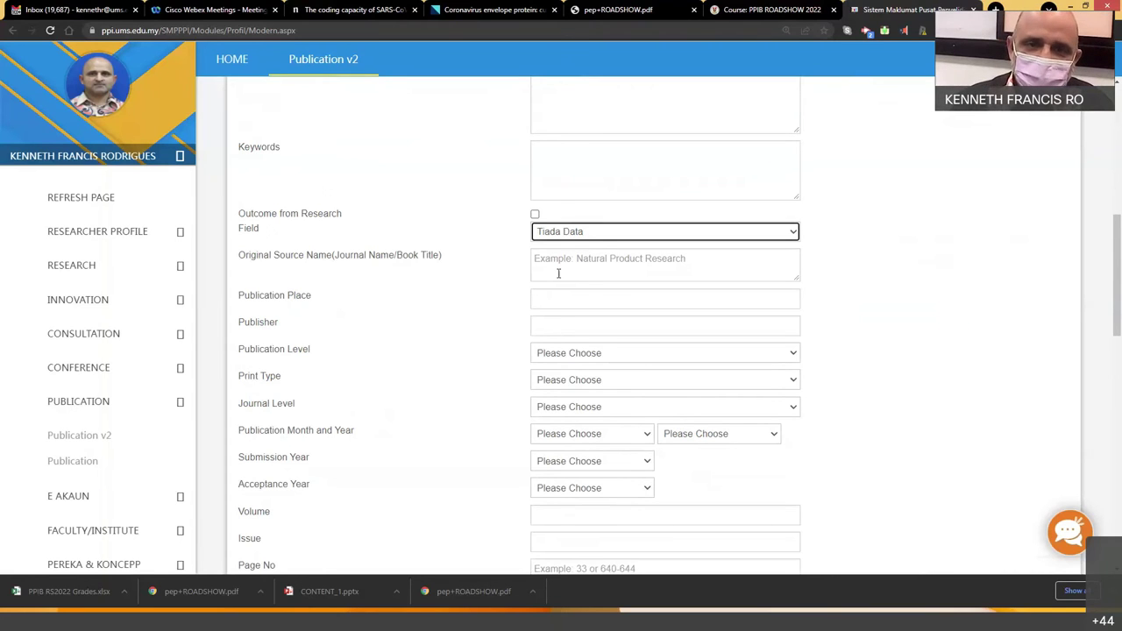
scroll(495, 347, down, 1)
Set the Print Type to Digital, leaving Publication Level unchanged.
click(582, 296)
click(578, 310)
click(577, 322)
click(574, 336)
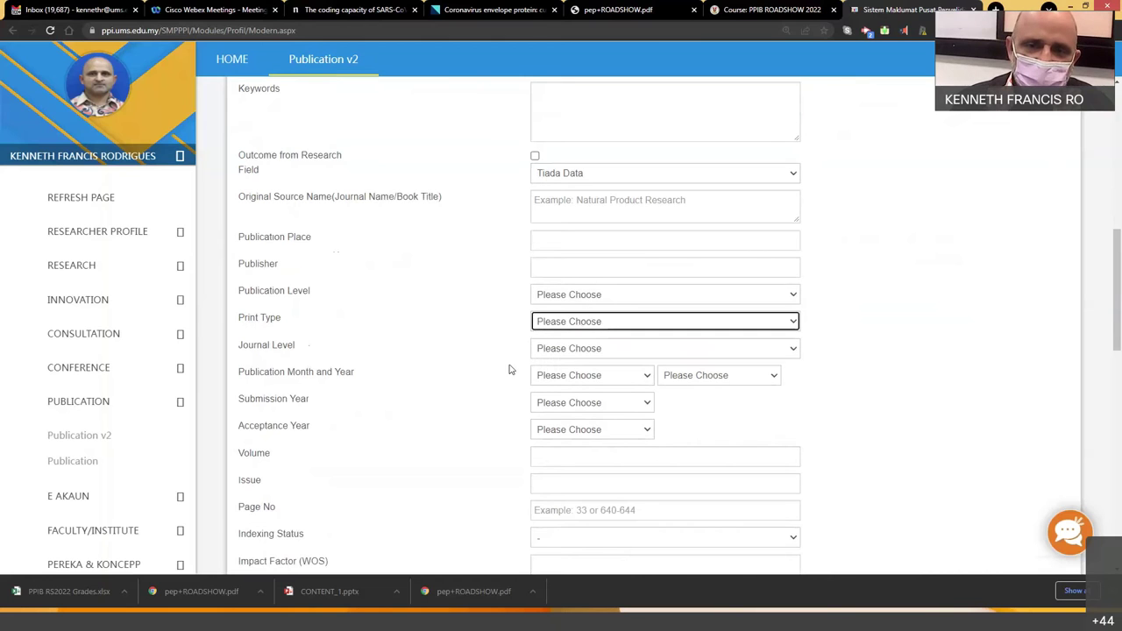
scroll(509, 365, down, 1)
scroll(509, 365, down, 2)
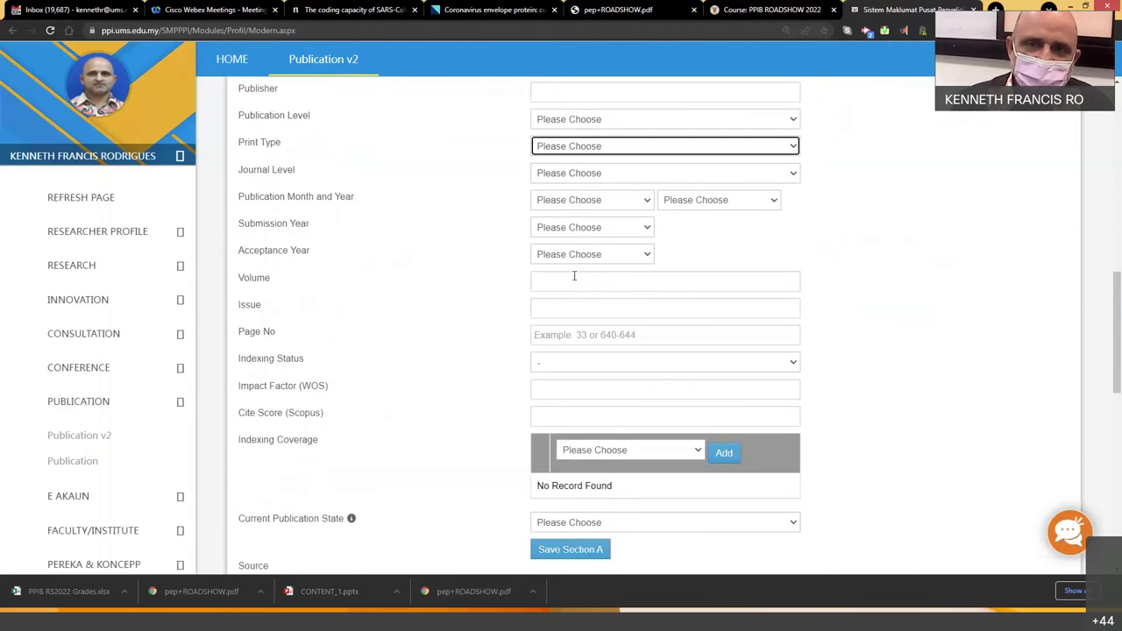
click(568, 149)
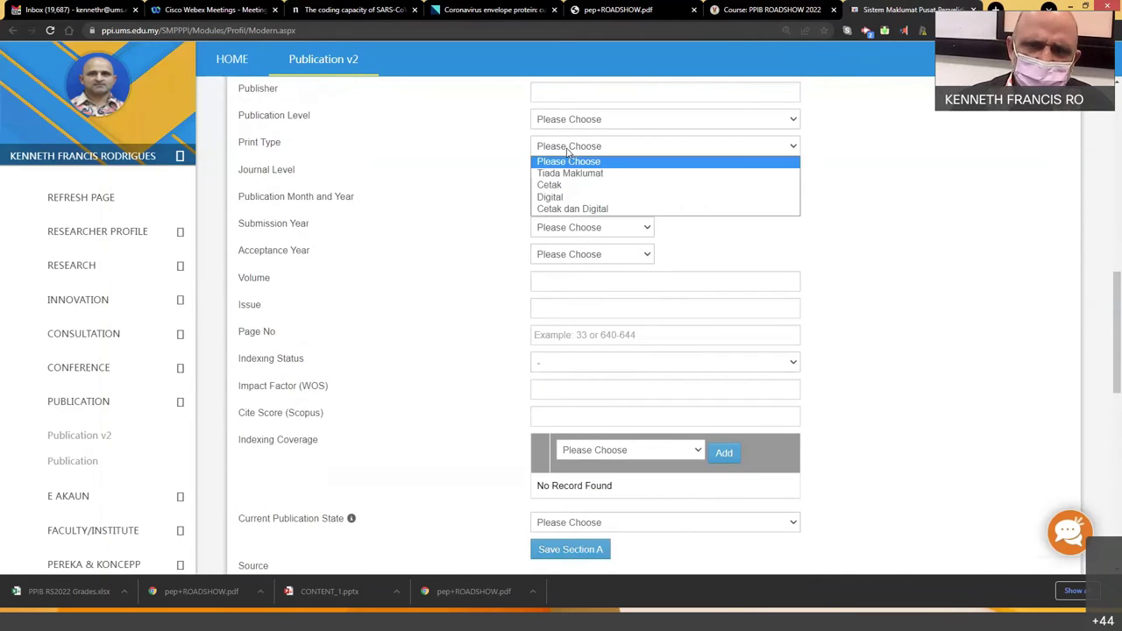
click(558, 196)
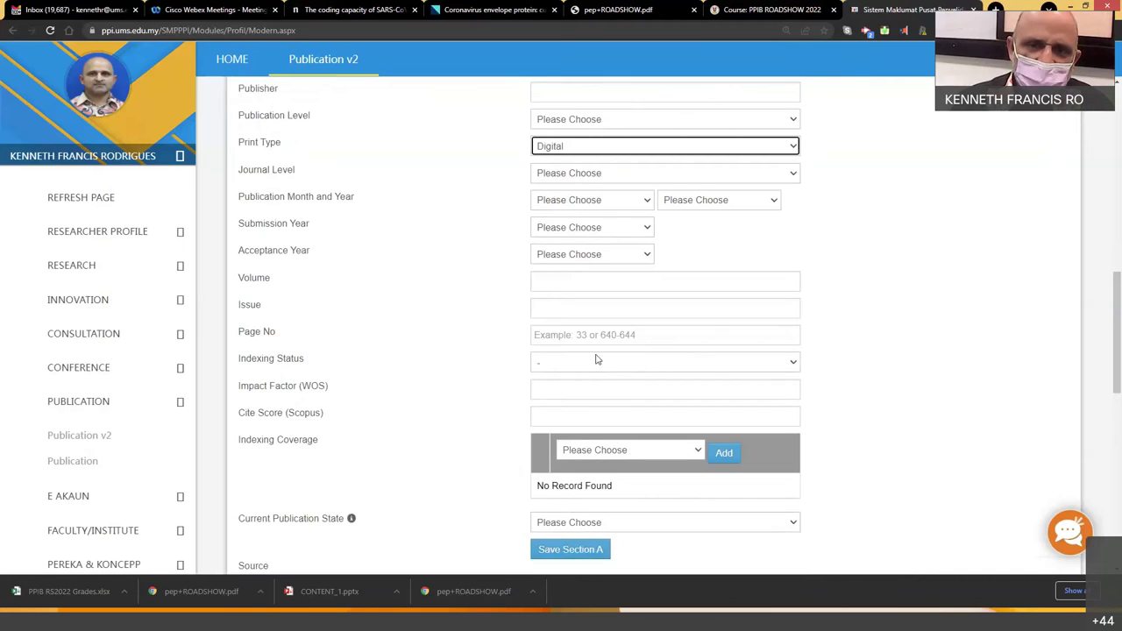
Review Sections B–D down to the supporting-documents and declaration sections.
scroll(598, 355, down, 1)
scroll(594, 353, down, 2)
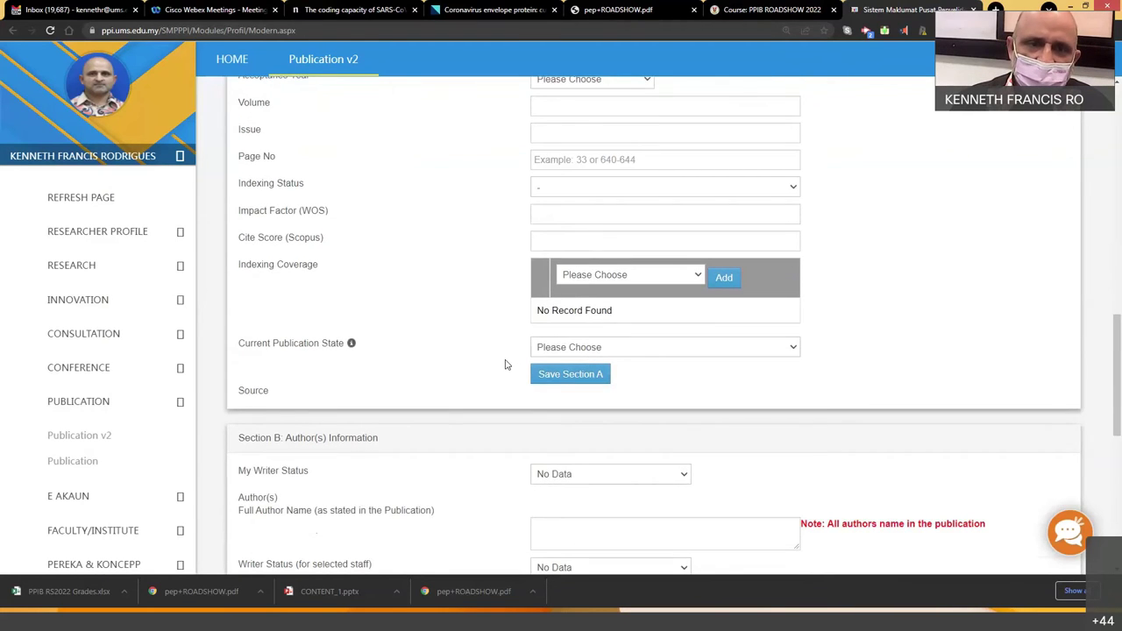
scroll(505, 365, up, 3)
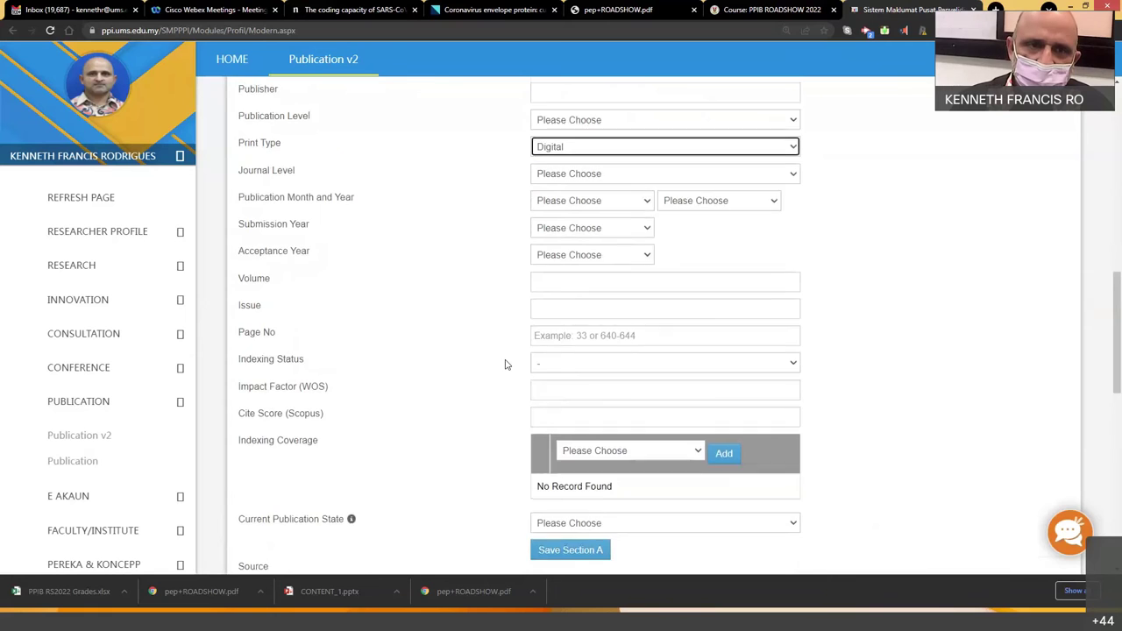
scroll(505, 364, up, 2)
scroll(505, 364, down, 4)
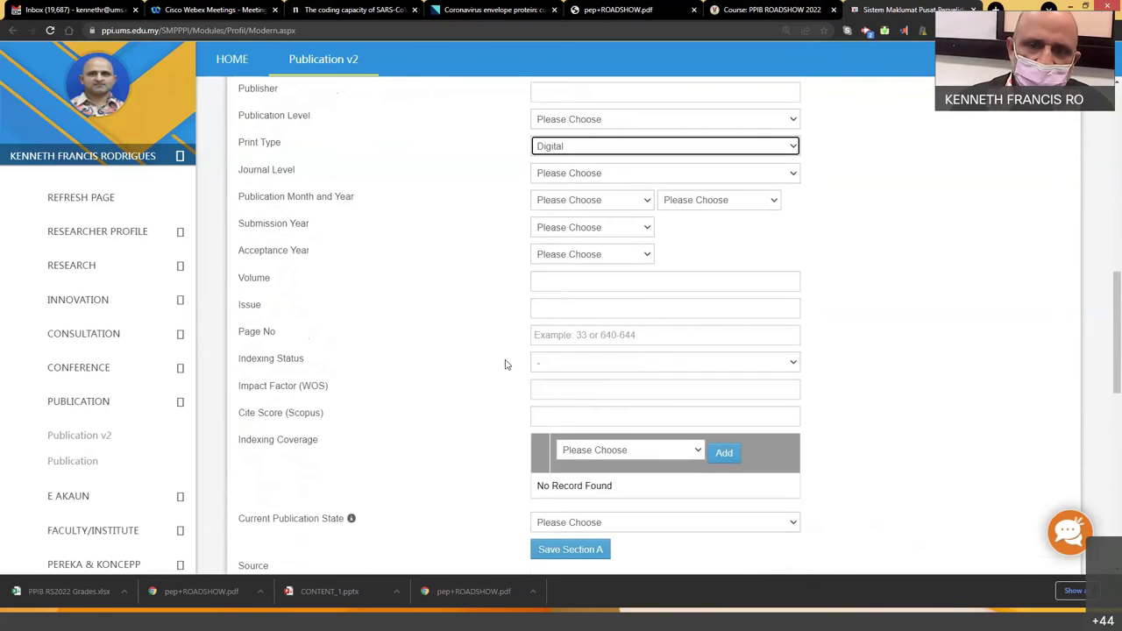
scroll(505, 364, down, 3)
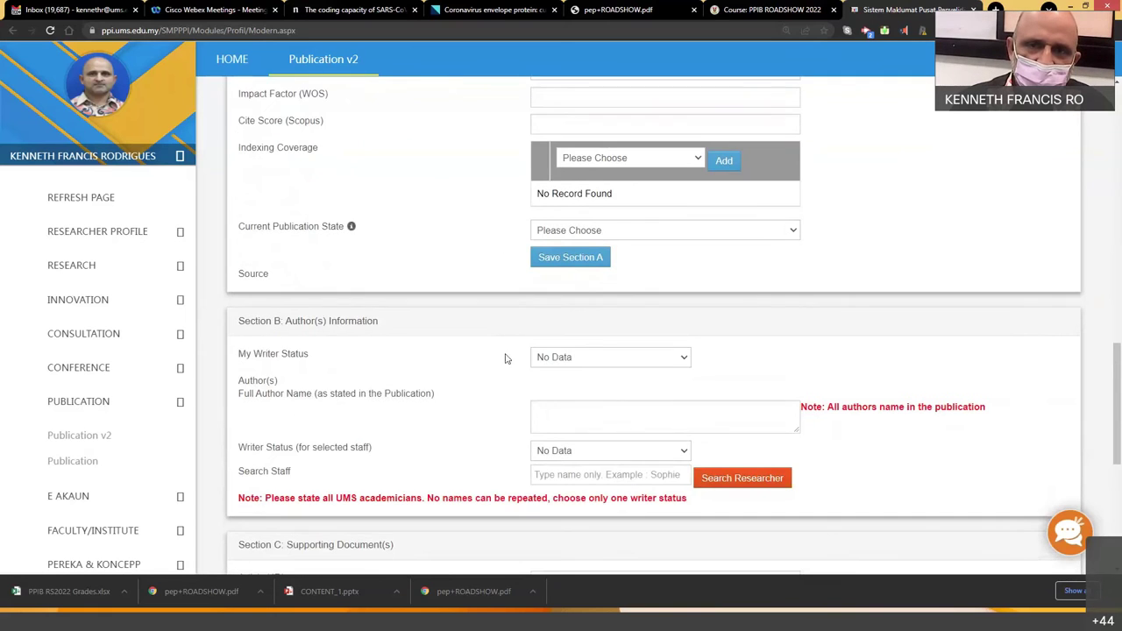
scroll(483, 258, down, 2)
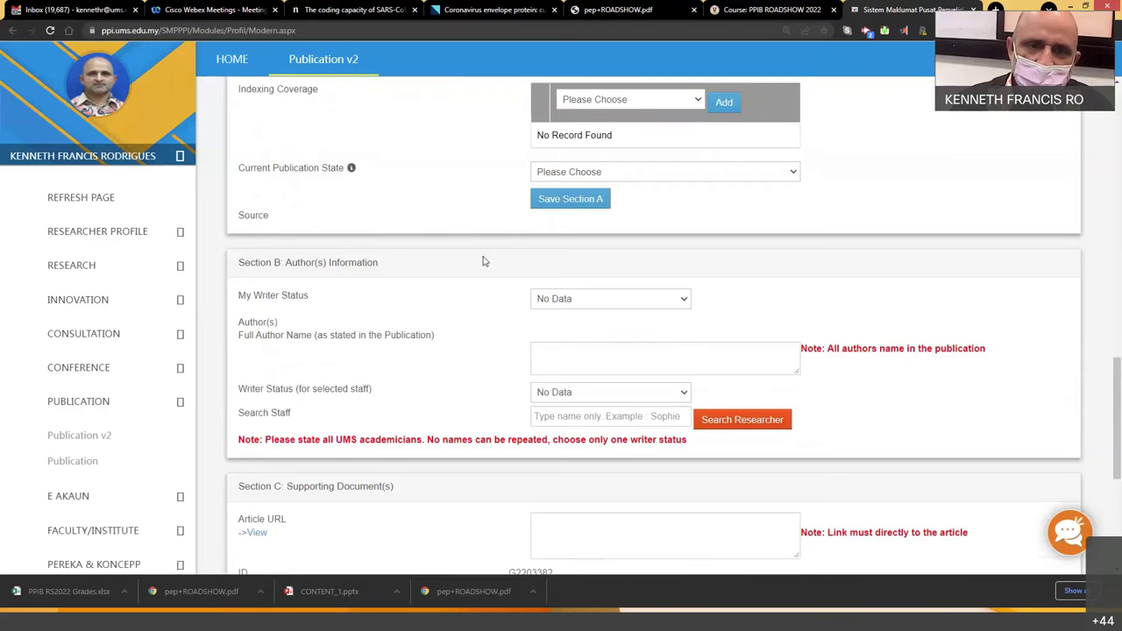
scroll(483, 261, down, 1)
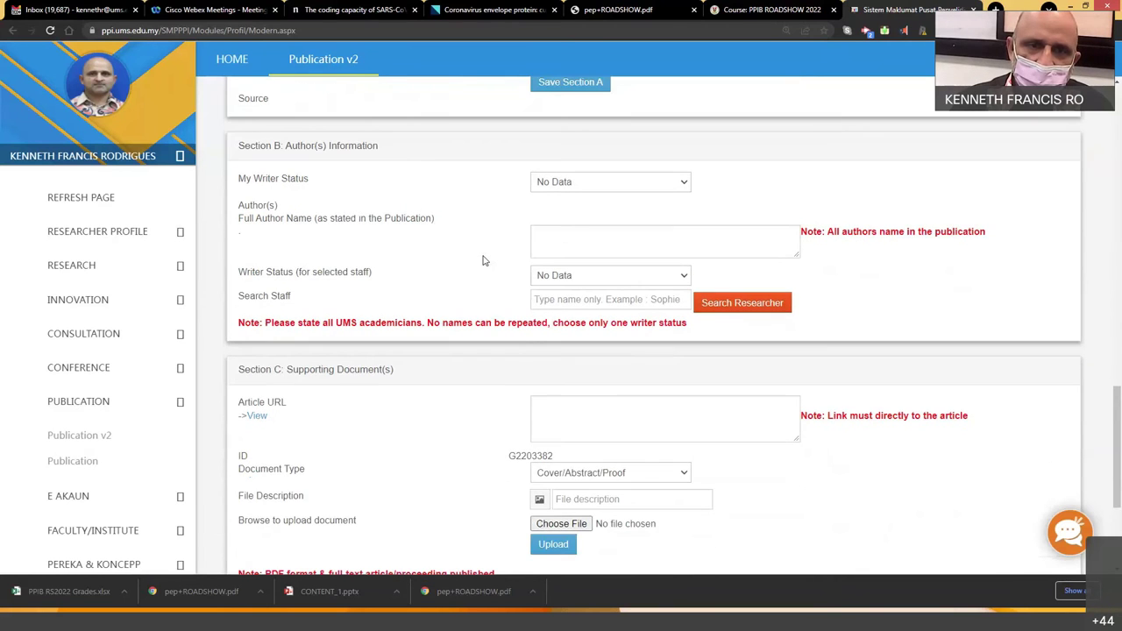
scroll(483, 260, down, 2)
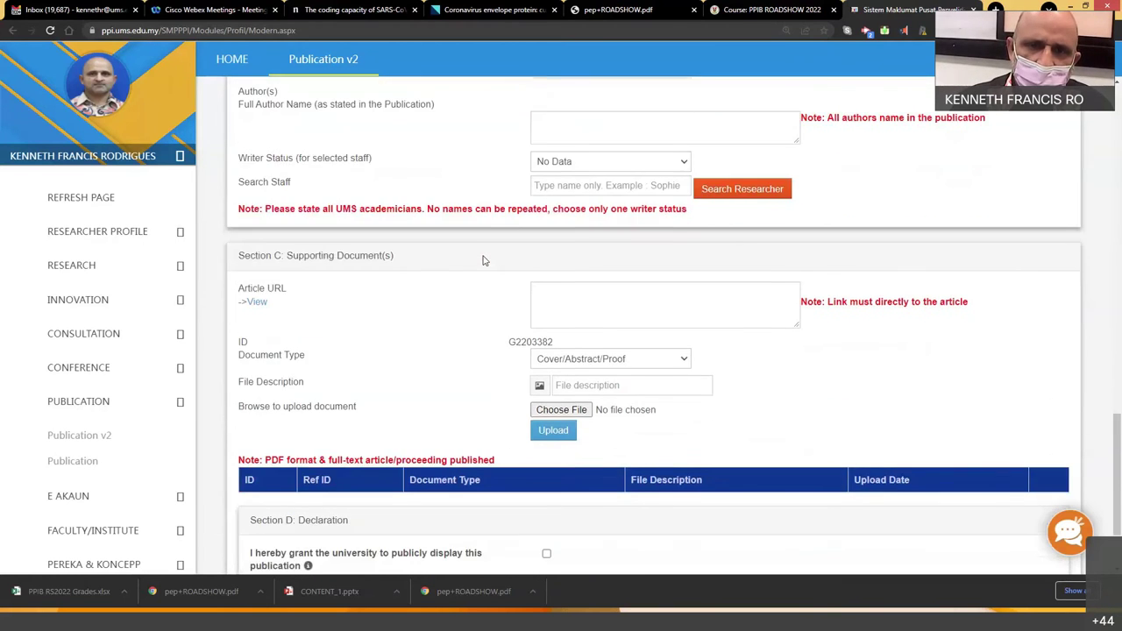
scroll(483, 260, up, 1)
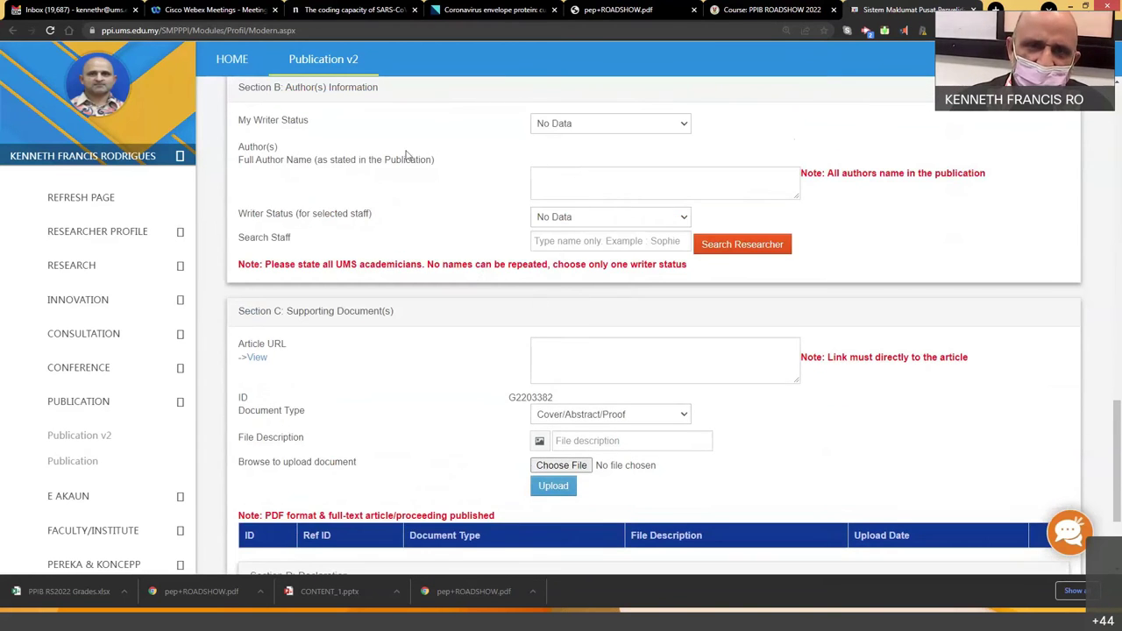
scroll(491, 198, down, 1)
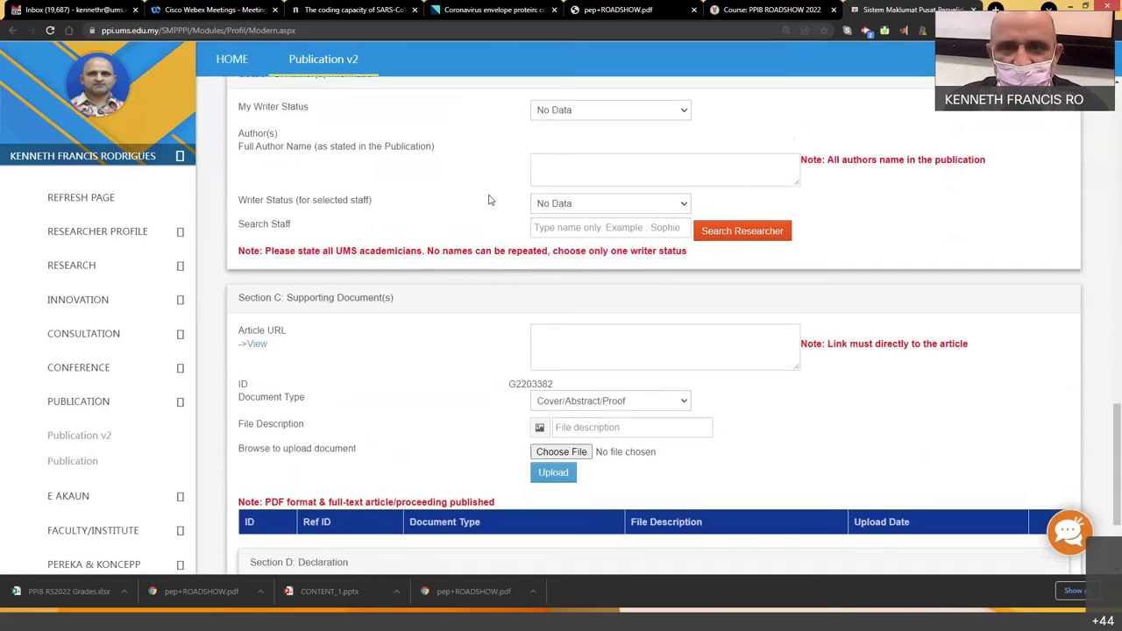
scroll(492, 206, down, 1)
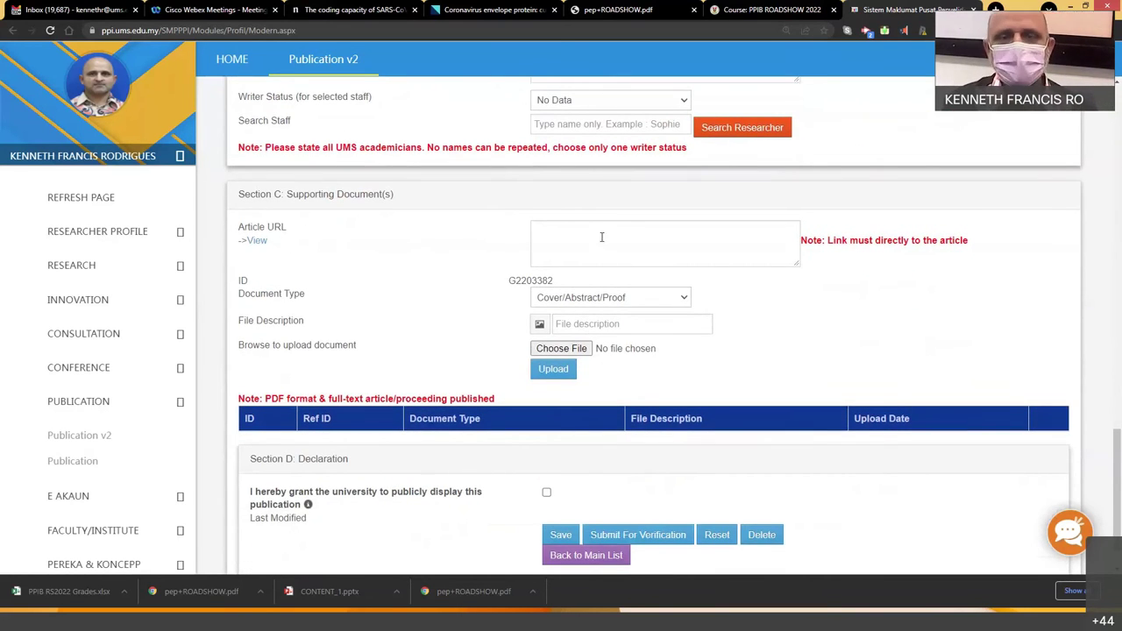
Enter 'URL' in Section C's Article URL box, then return to the top of the form.
click(575, 240)
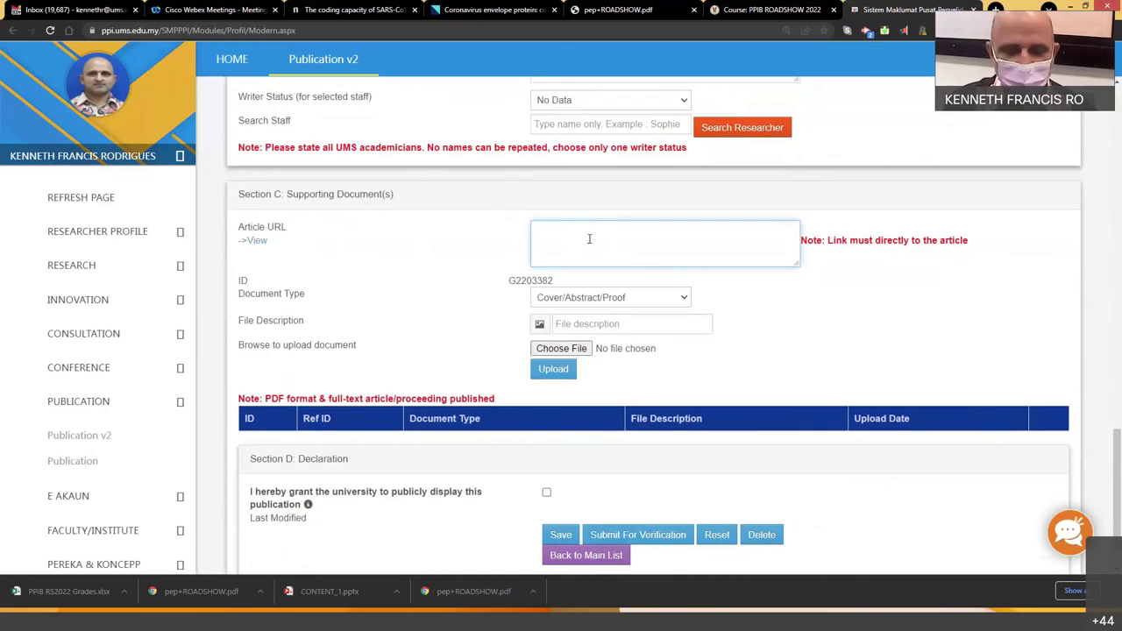
text(URL)
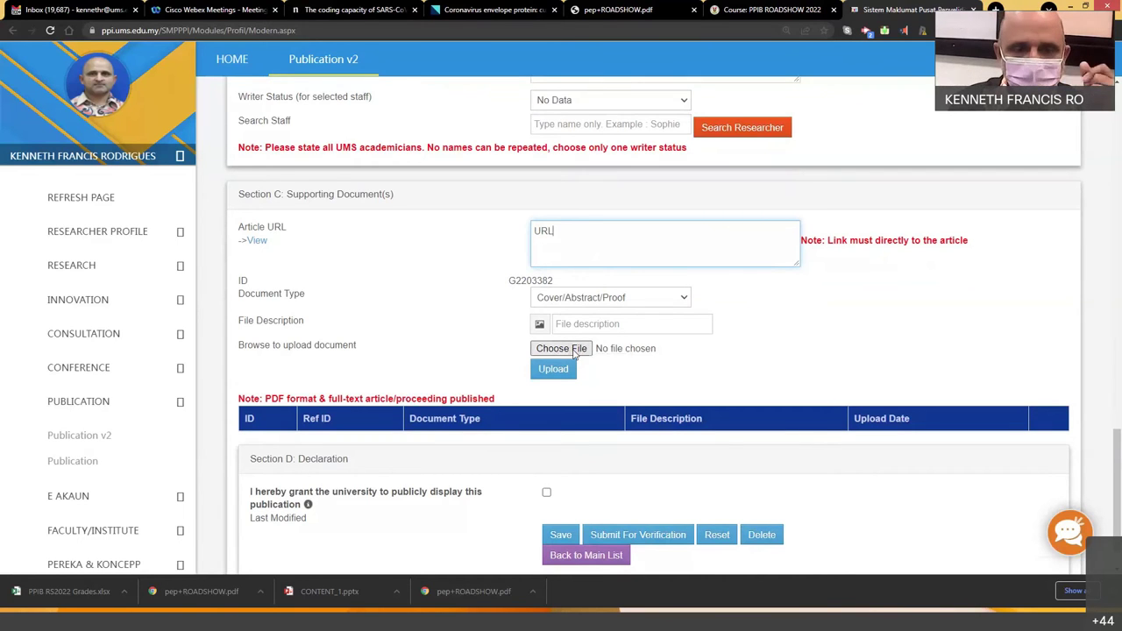
scroll(587, 386, down, 1)
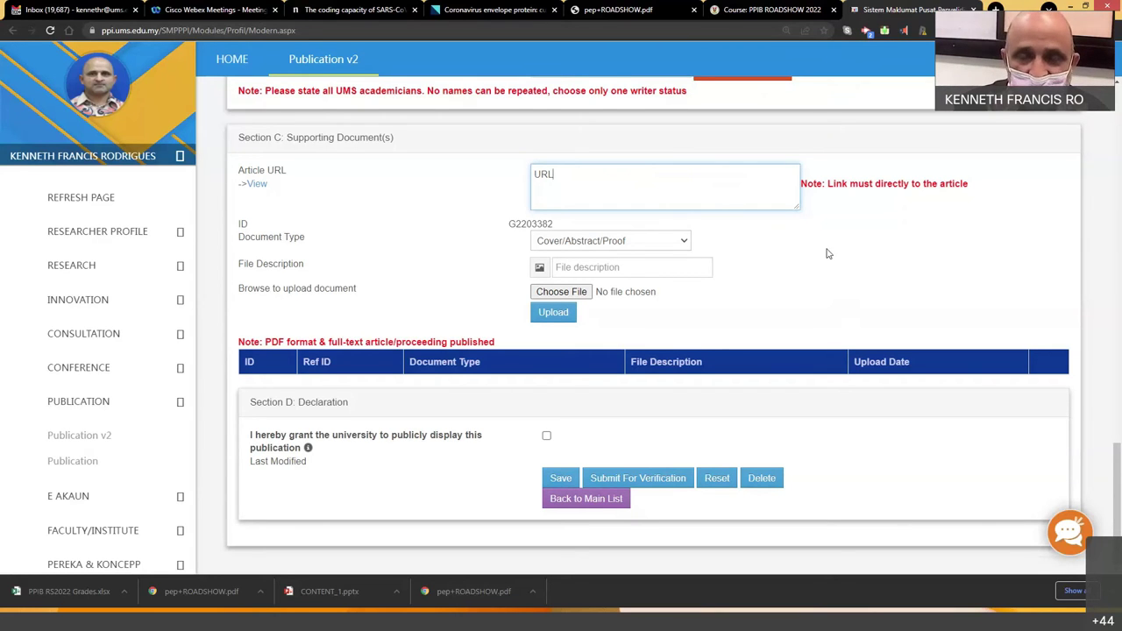
scroll(828, 253, up, 3)
scroll(825, 255, down, 3)
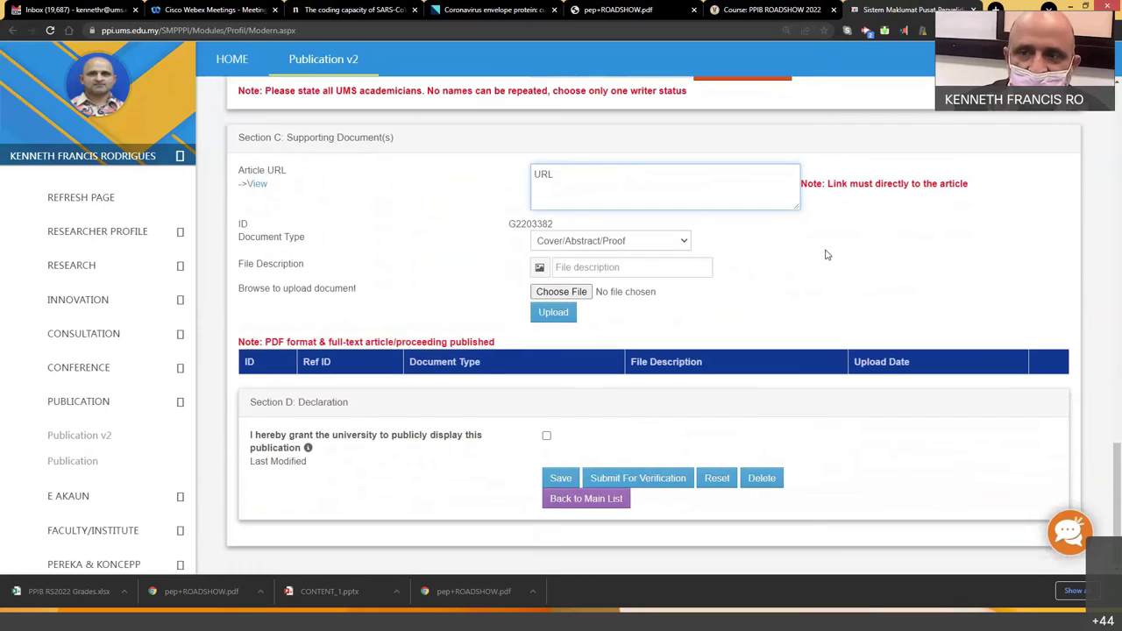
scroll(596, 432, up, 3)
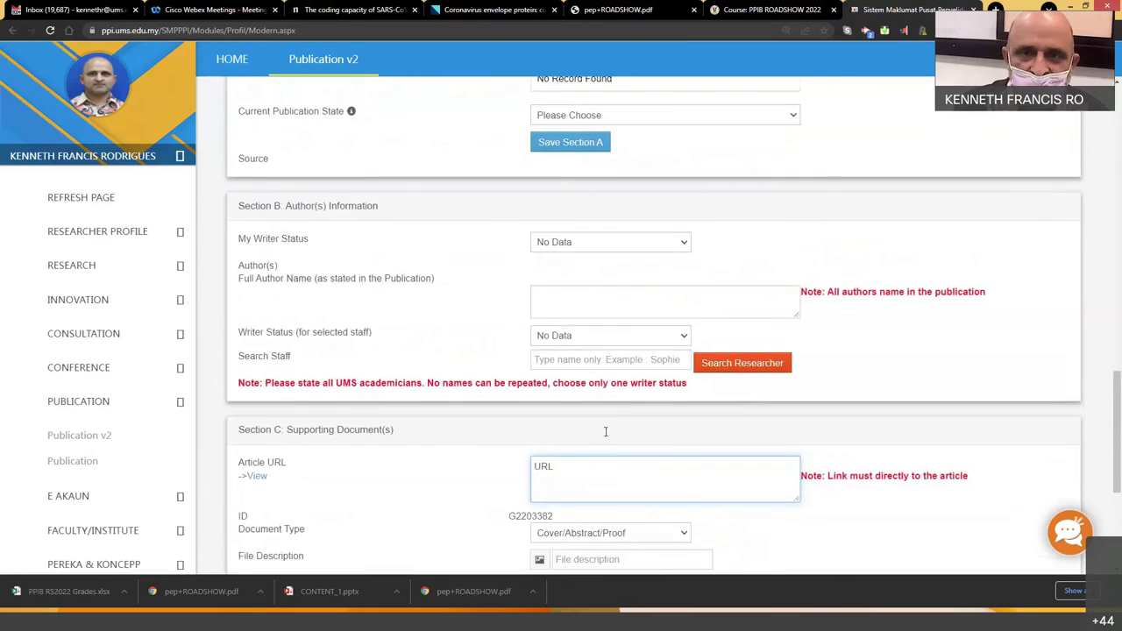
scroll(618, 434, up, 15)
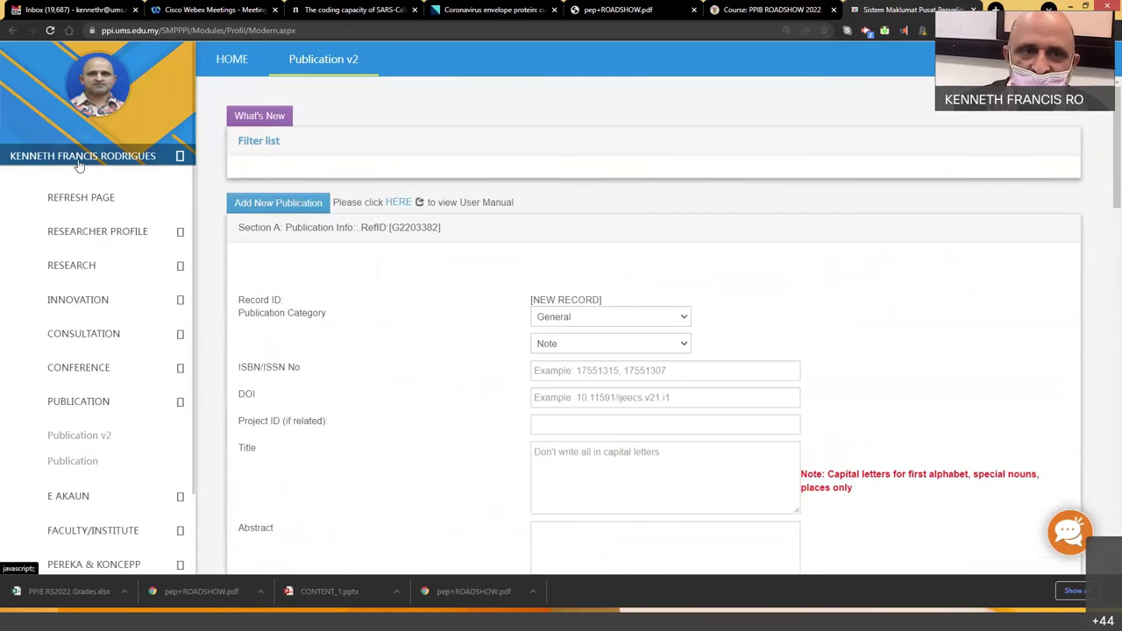
Log out of SMPPPI, return to the top of the PPIB ROADSHOW 2022 course page, and show My courses.
click(78, 166)
click(70, 187)
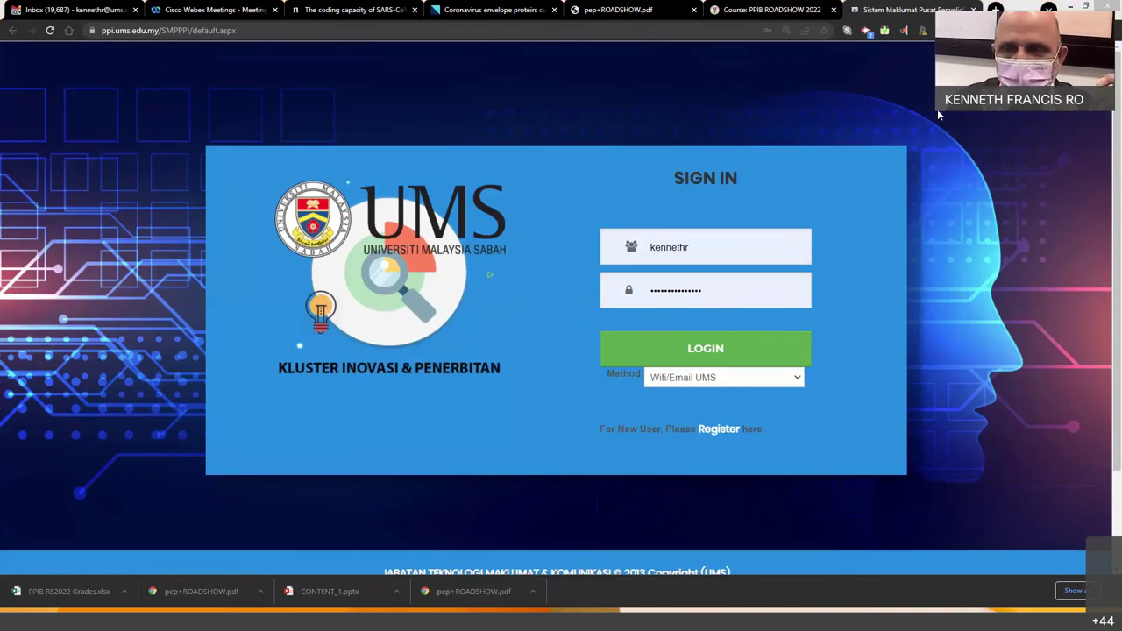
click(790, 9)
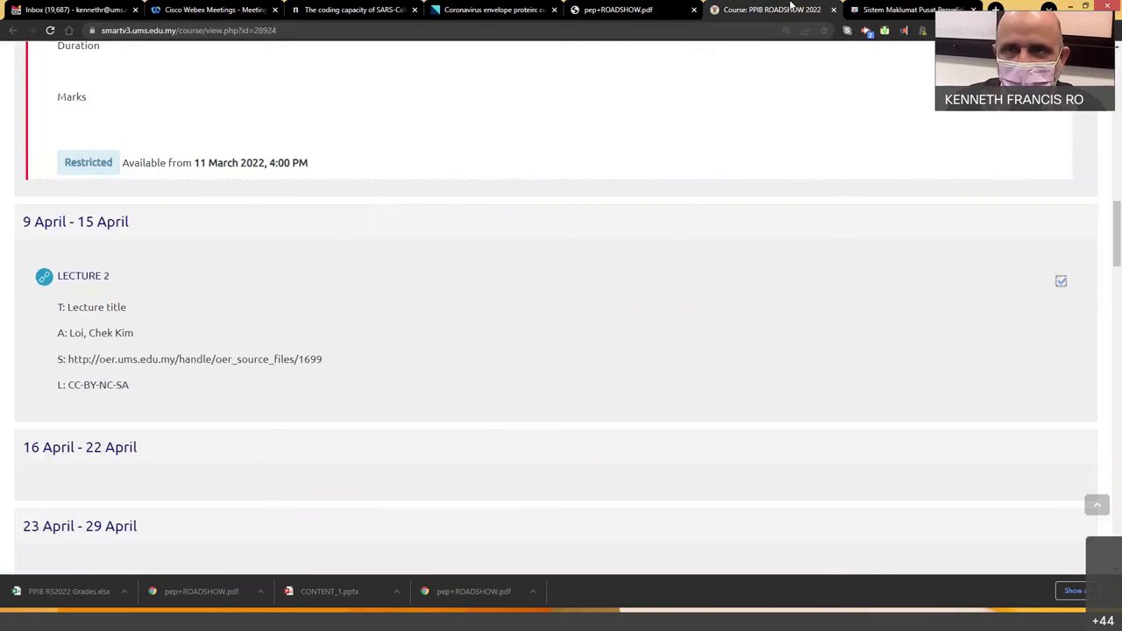
scroll(628, 262, up, 15)
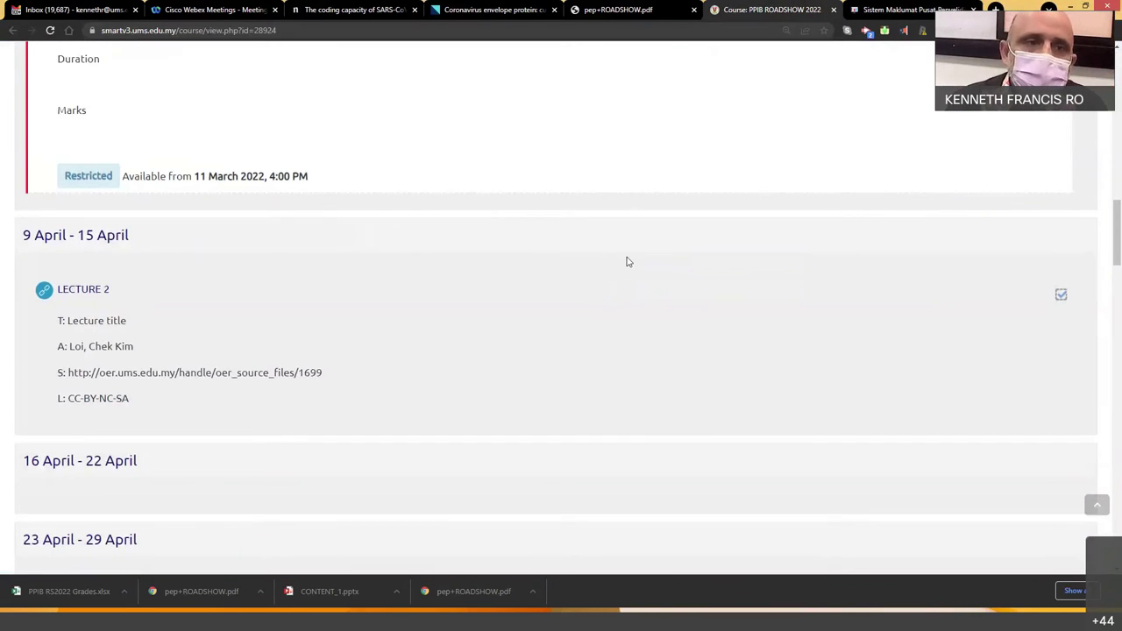
scroll(628, 262, up, 3)
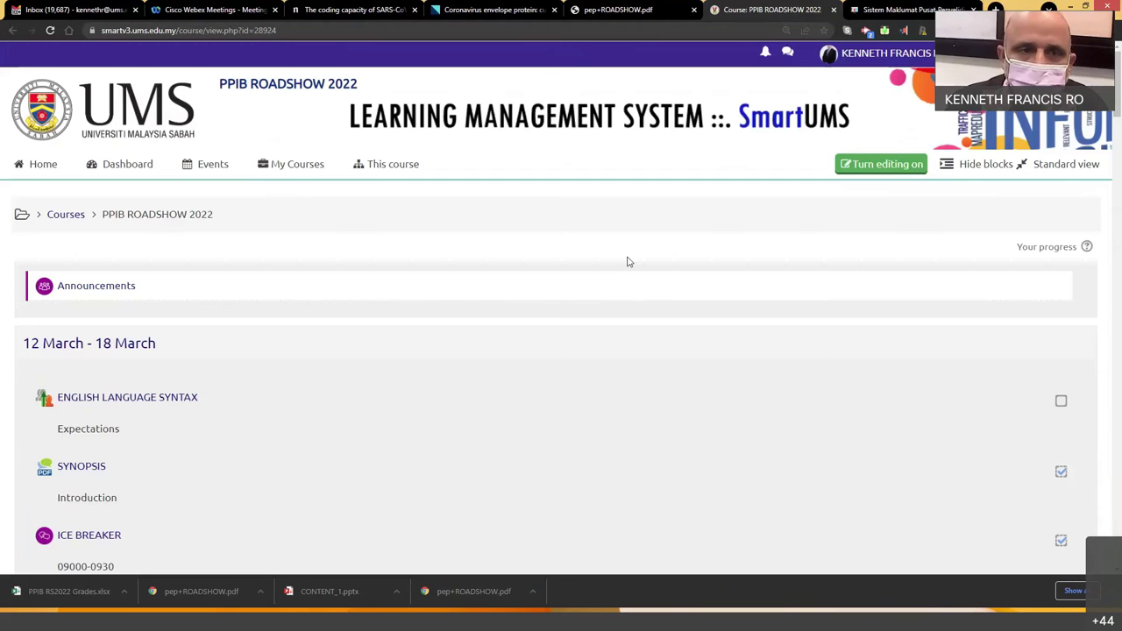
click(294, 178)
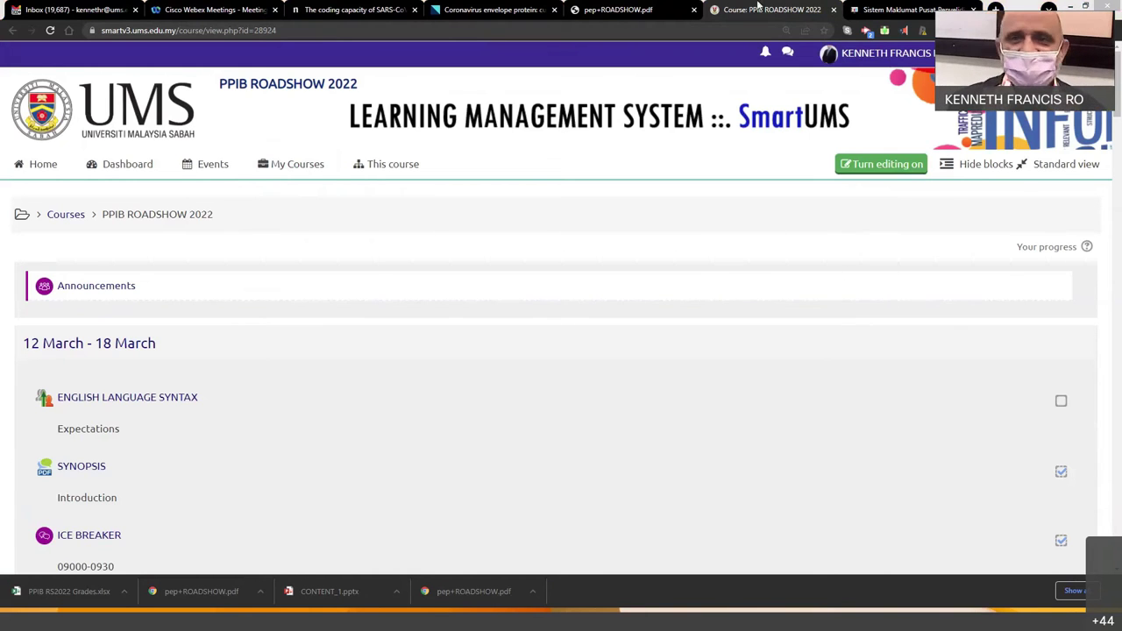
Close the Sistem Maklumat Pusat sign-in tab, leaving the Moodle course tab.
click(879, 8)
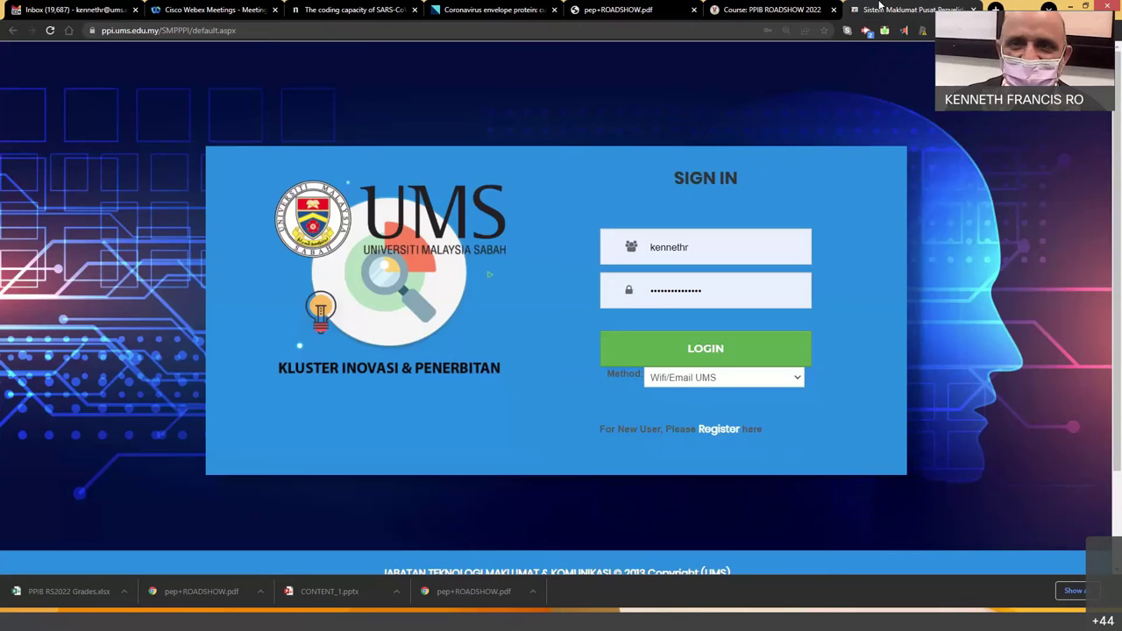
click(973, 9)
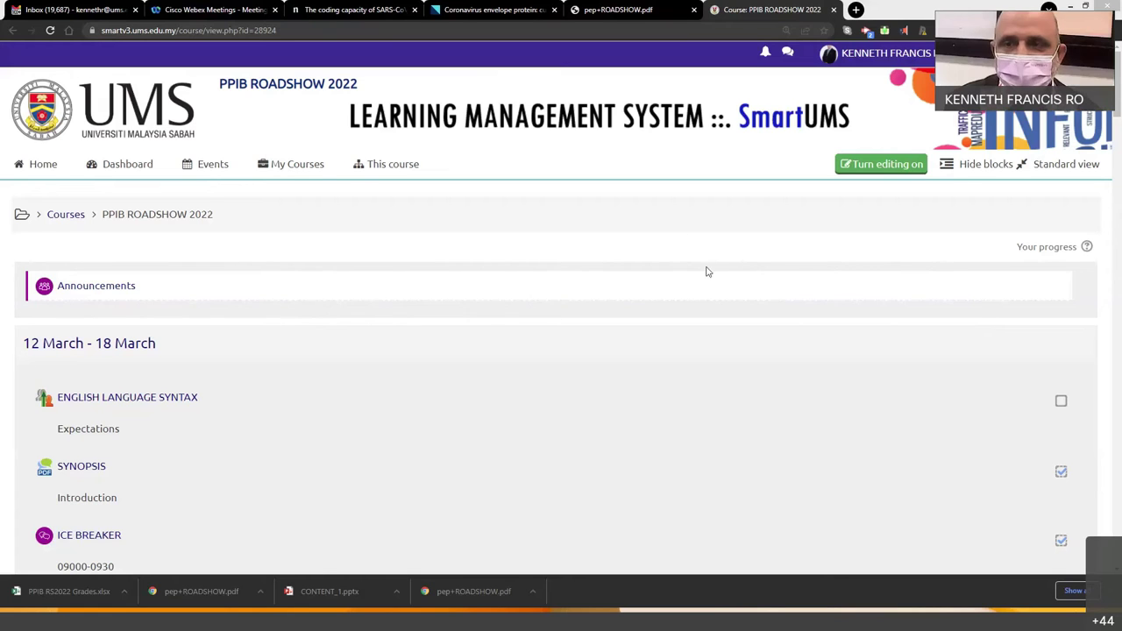
Open the PPIB ROADSHOW 2022 Participants page via This course > People and scroll through all 25 participants.
mouse_move(384, 167)
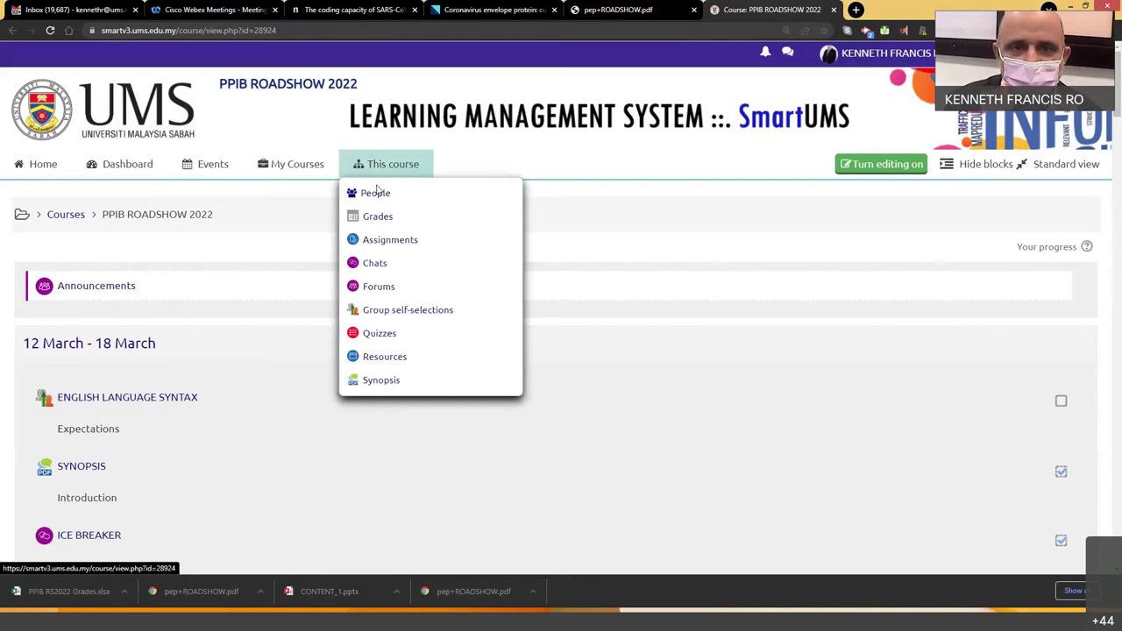
click(377, 195)
scroll(463, 212, down, 2)
scroll(463, 212, down, 6)
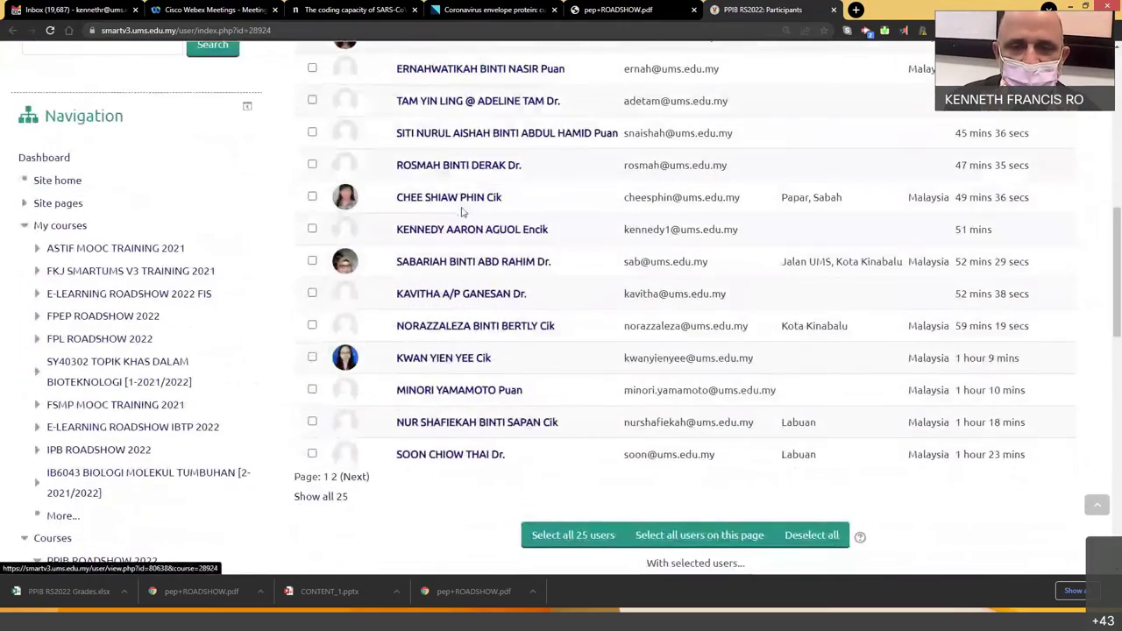
scroll(463, 213, down, 1)
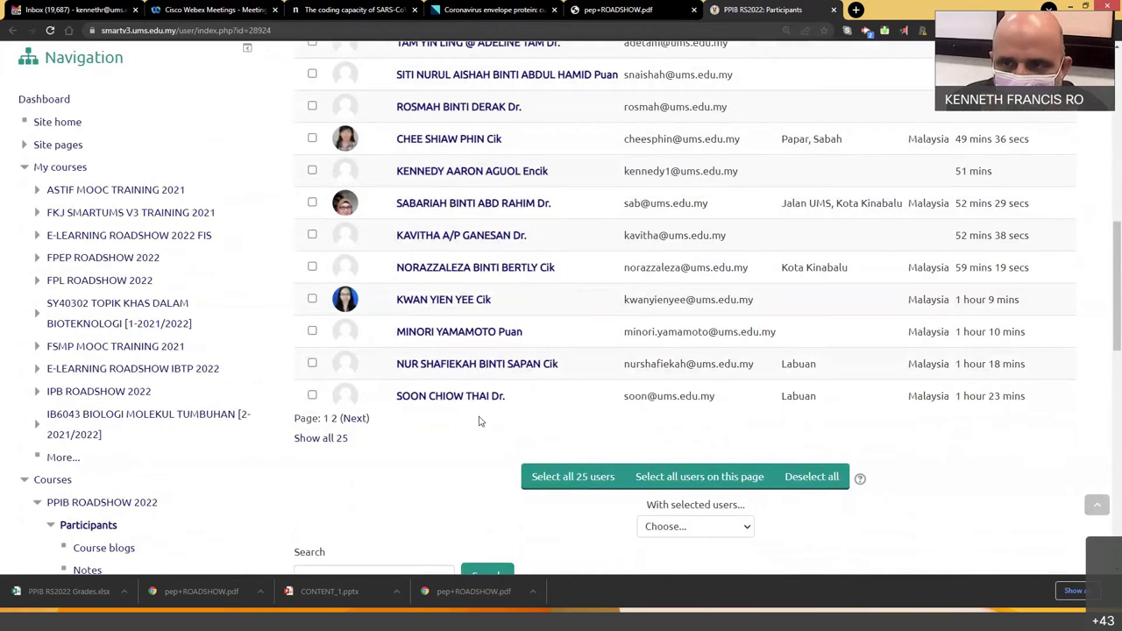
scroll(546, 329, up, 4)
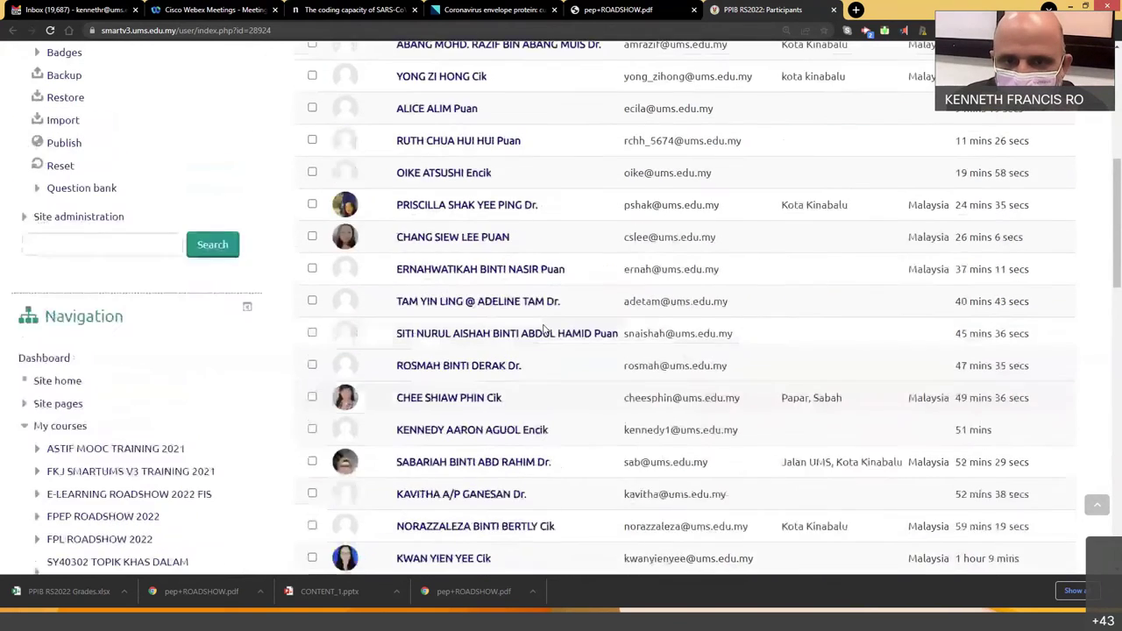
scroll(543, 328, up, 1)
scroll(543, 329, up, 1)
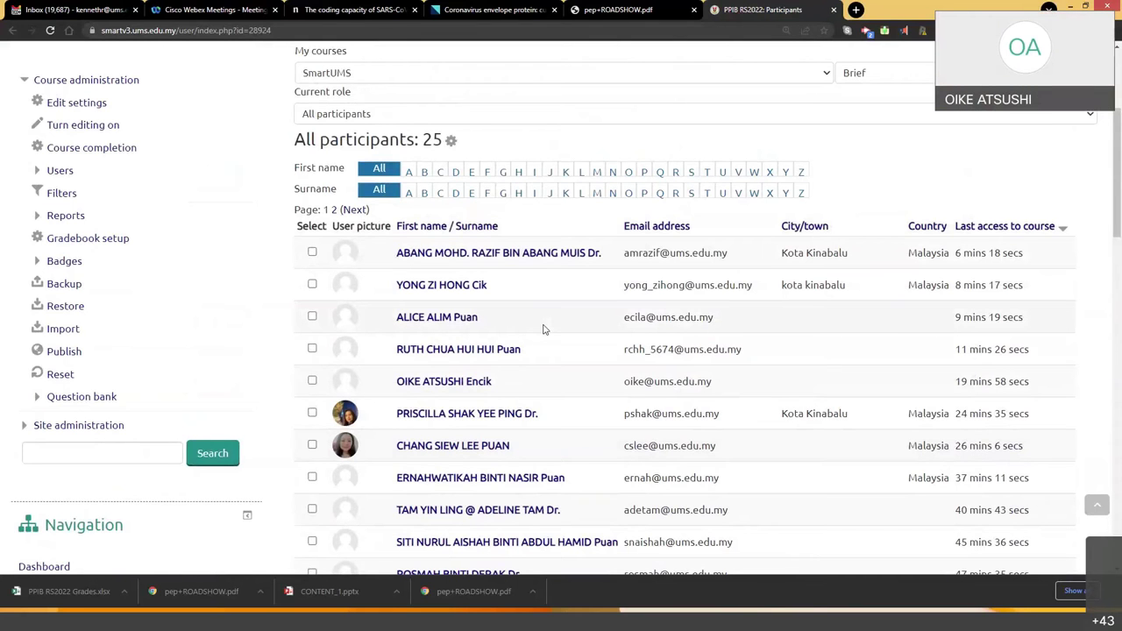
scroll(541, 348, down, 1)
scroll(541, 349, up, 3)
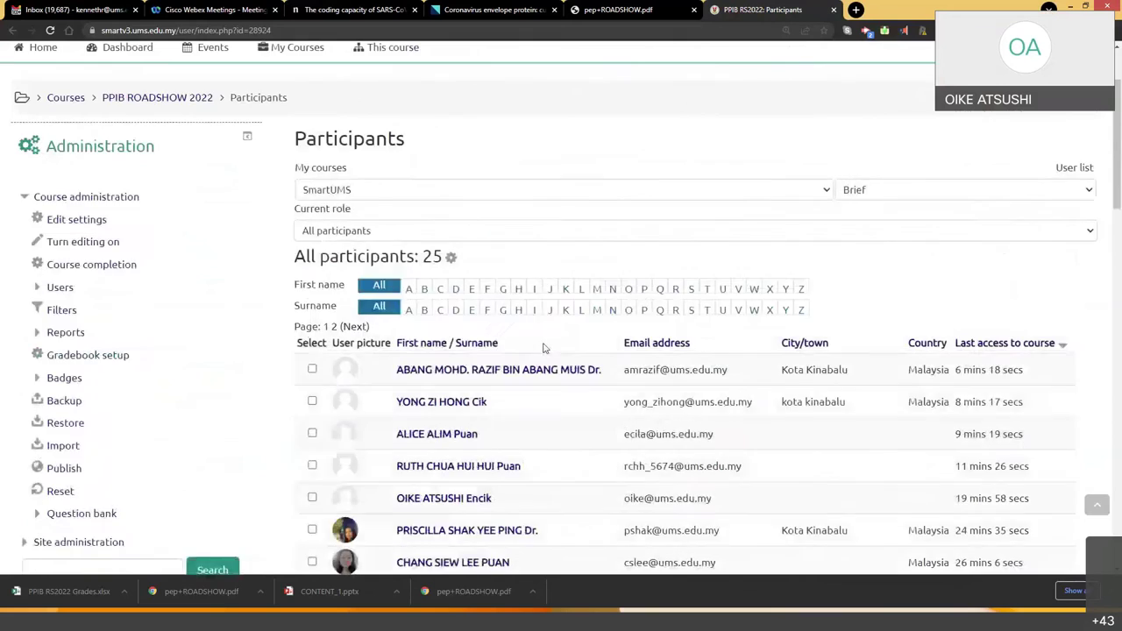
scroll(459, 296, down, 1)
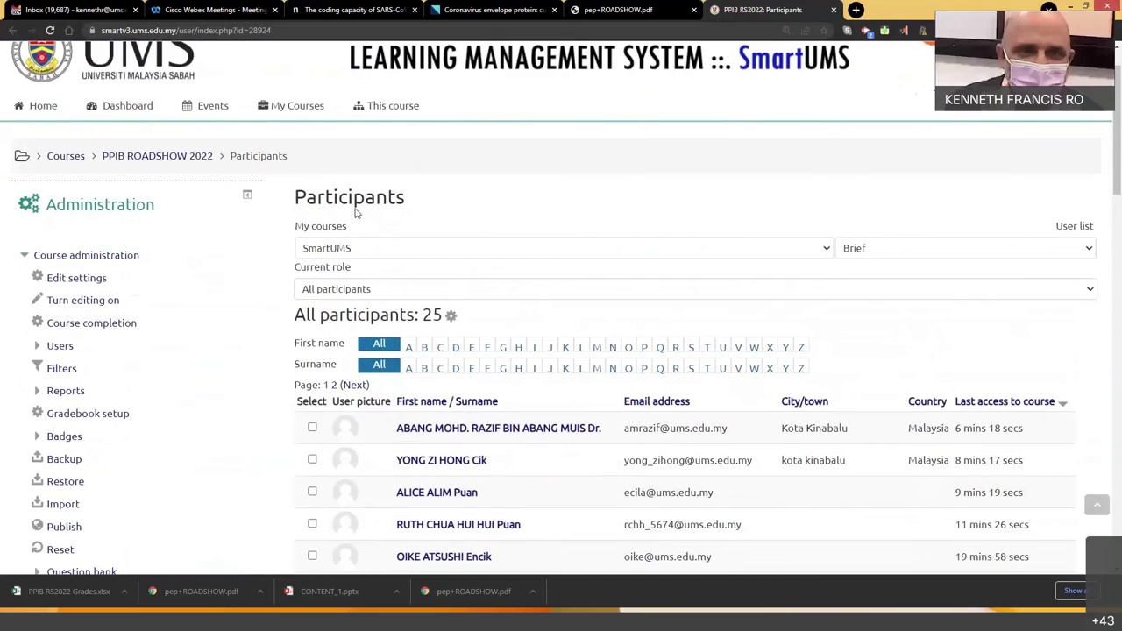
scroll(359, 212, up, 1)
click(393, 164)
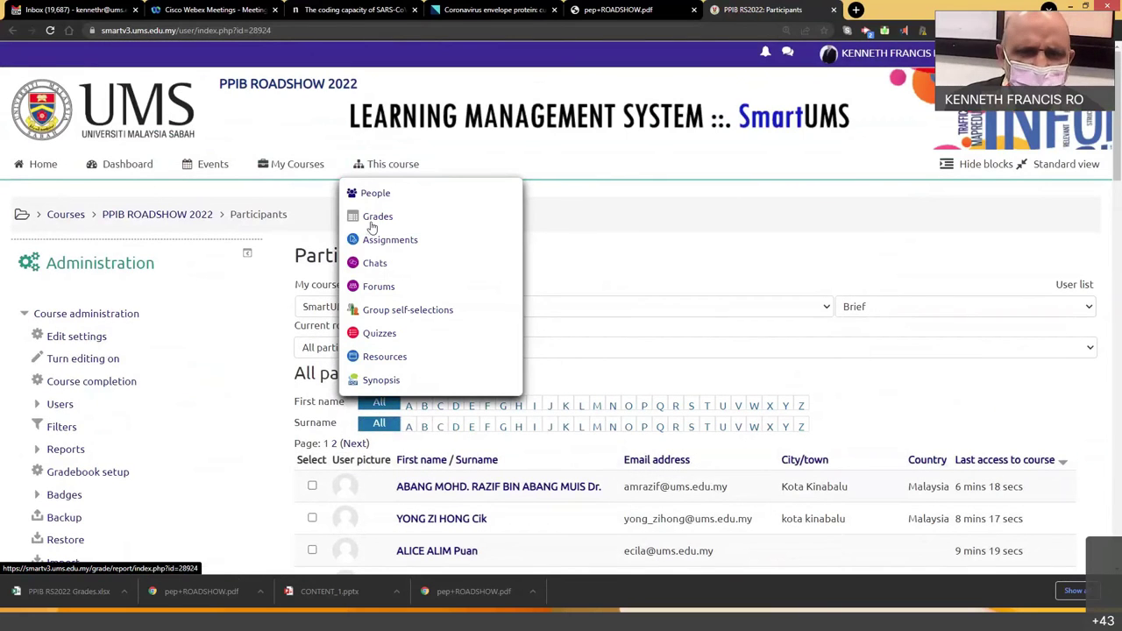
Open the course Grades and its Gradebook setup, briefly visiting the Dashboard before going back.
click(375, 220)
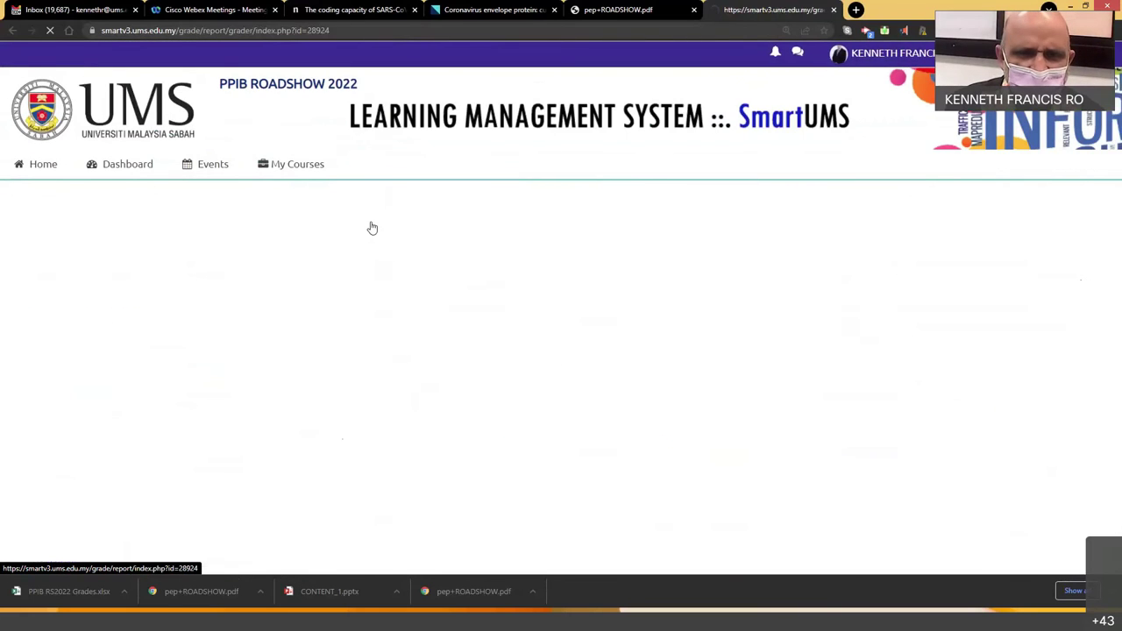
scroll(496, 262, down, 2)
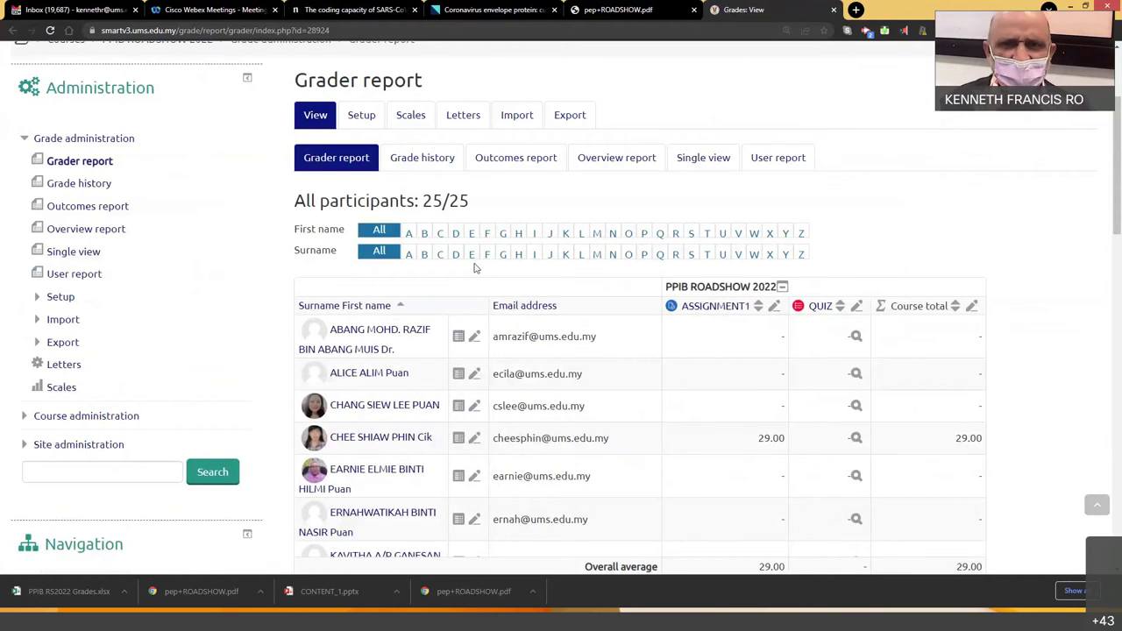
click(360, 115)
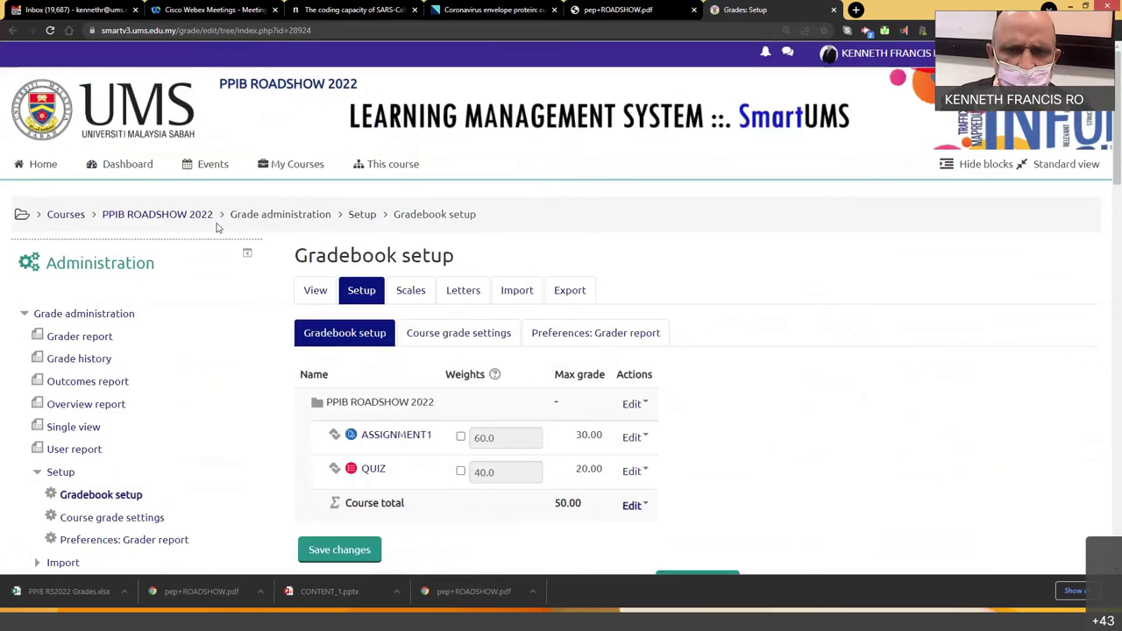
click(122, 167)
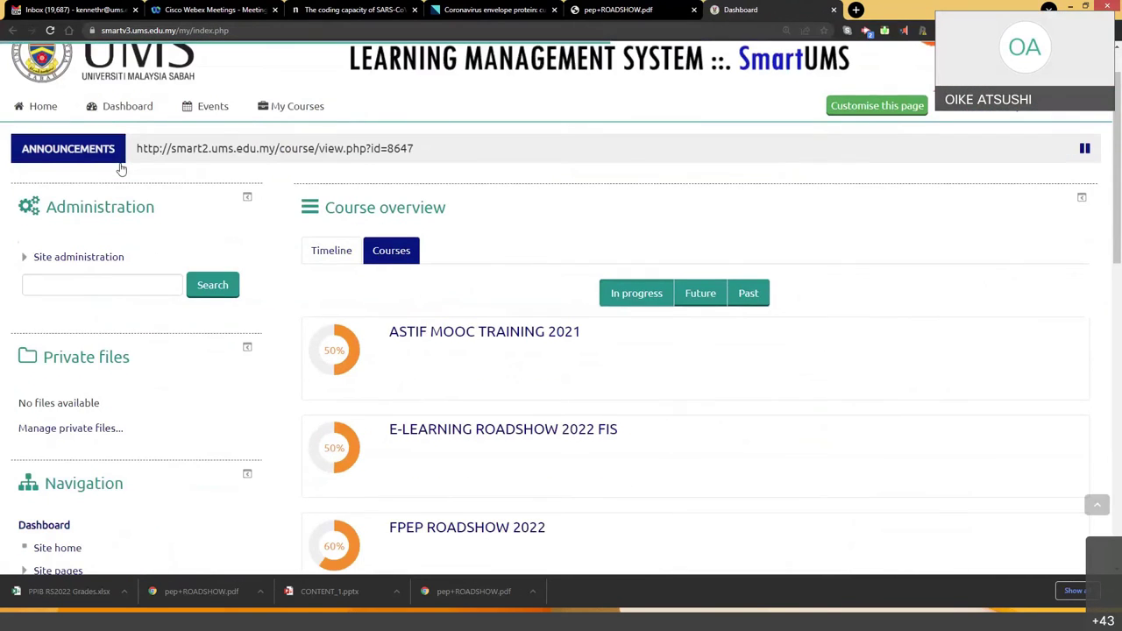
click(12, 31)
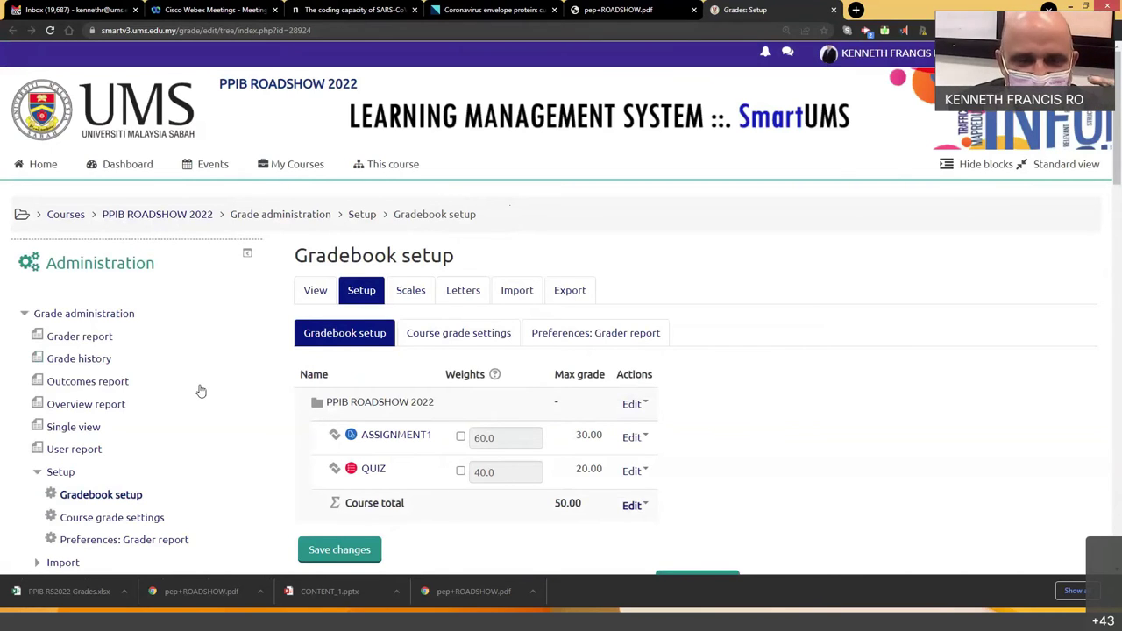
Return to the course Participants list through This course > People.
scroll(201, 388, down, 3)
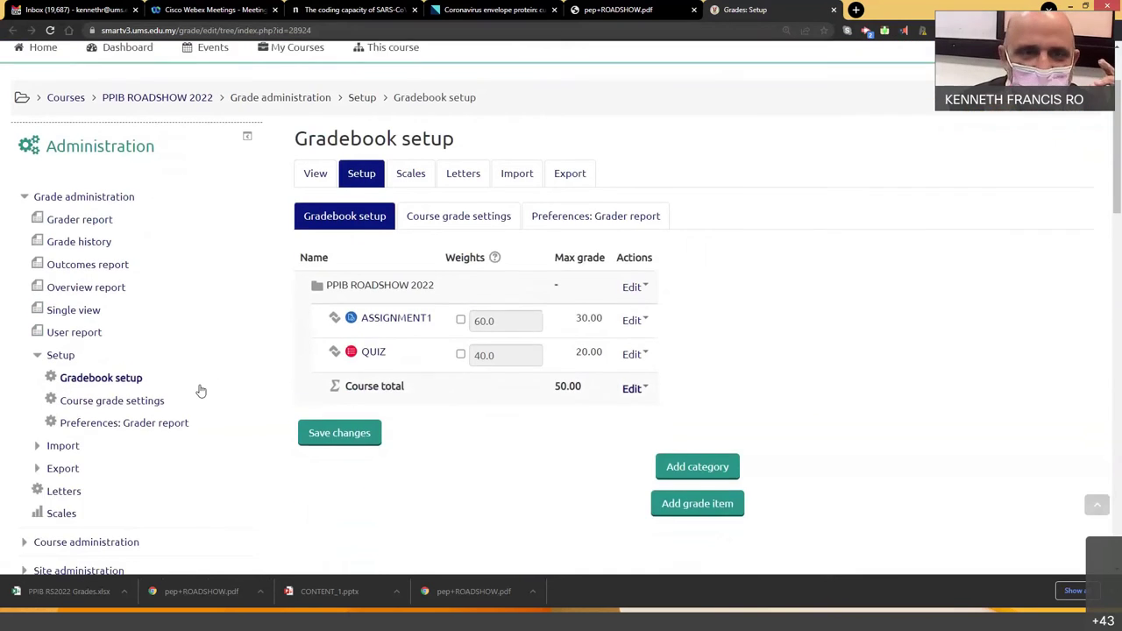
scroll(201, 389, up, 3)
click(386, 164)
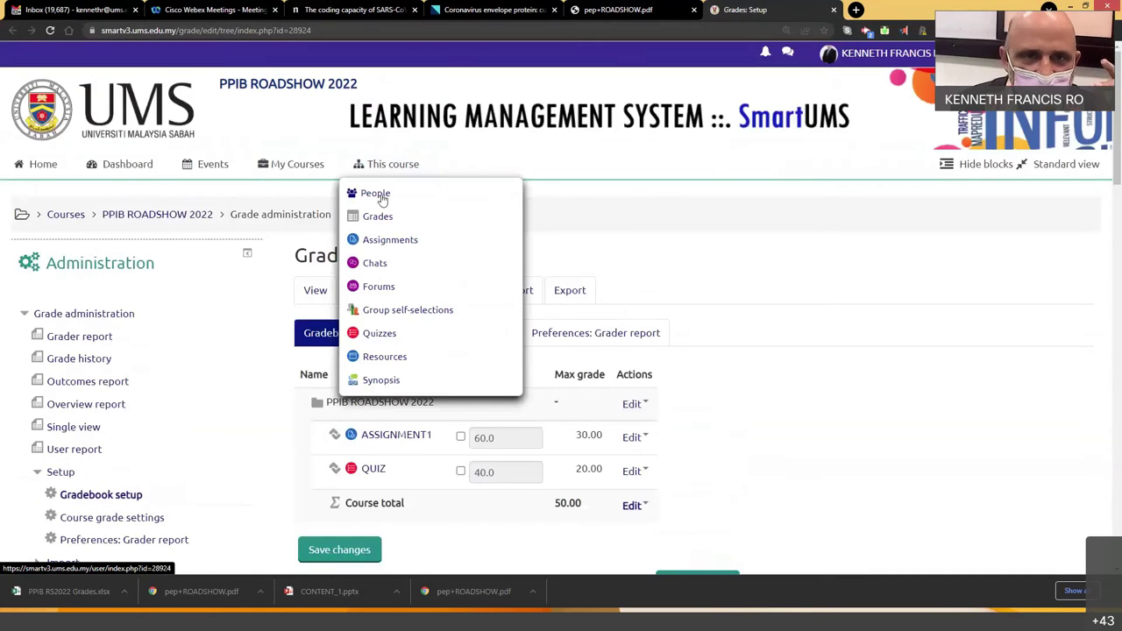
click(380, 197)
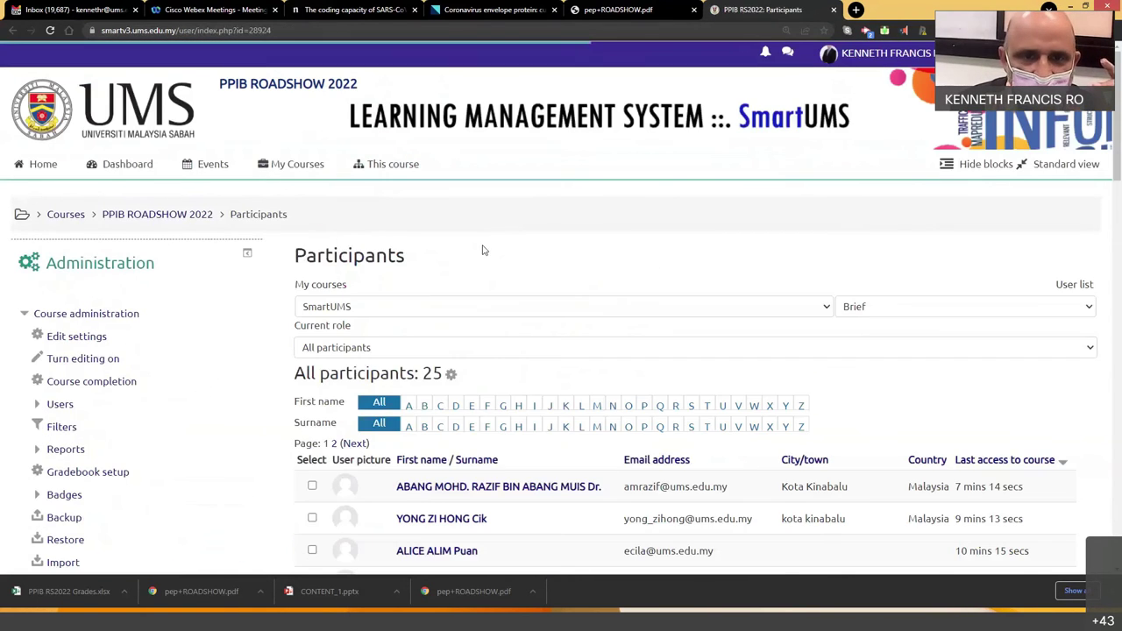
Open Gradebook setup from Administration, showing ASSIGNMENT1 weighted 60 and QUIZ 40 toward a 50.00 total.
scroll(483, 248, down, 3)
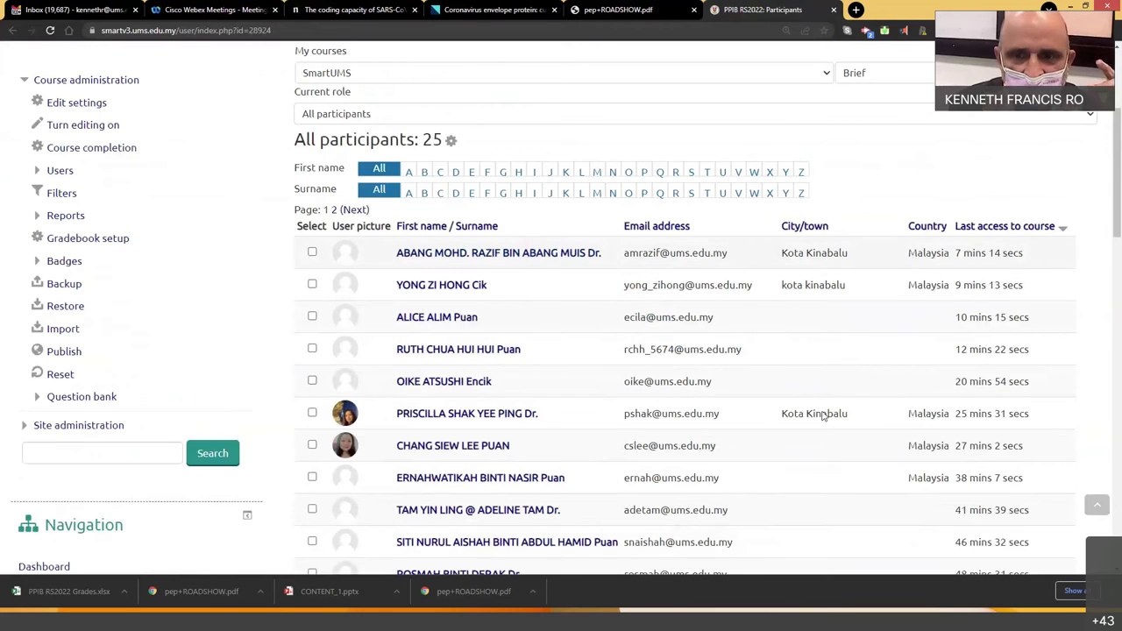
scroll(506, 436, down, 2)
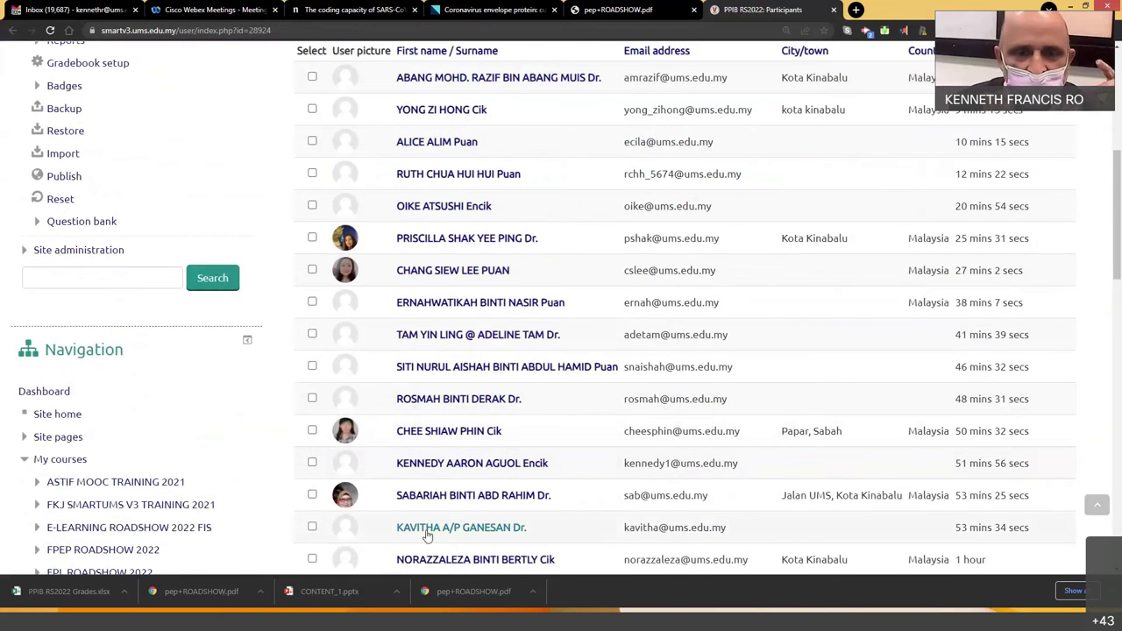
scroll(406, 482, up, 4)
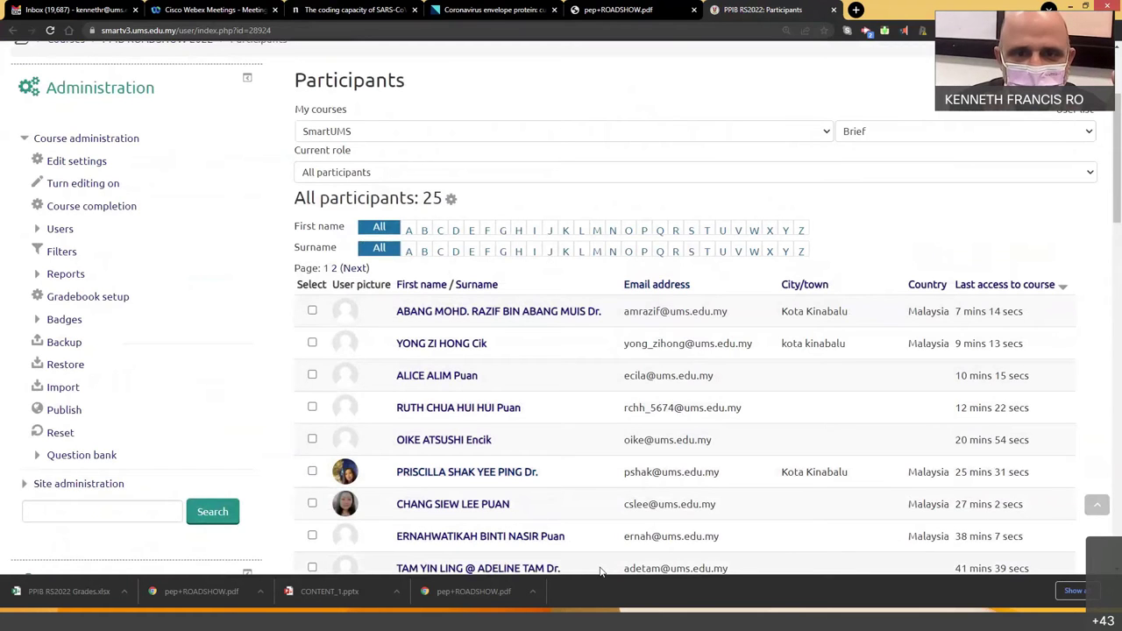
scroll(554, 401, up, 2)
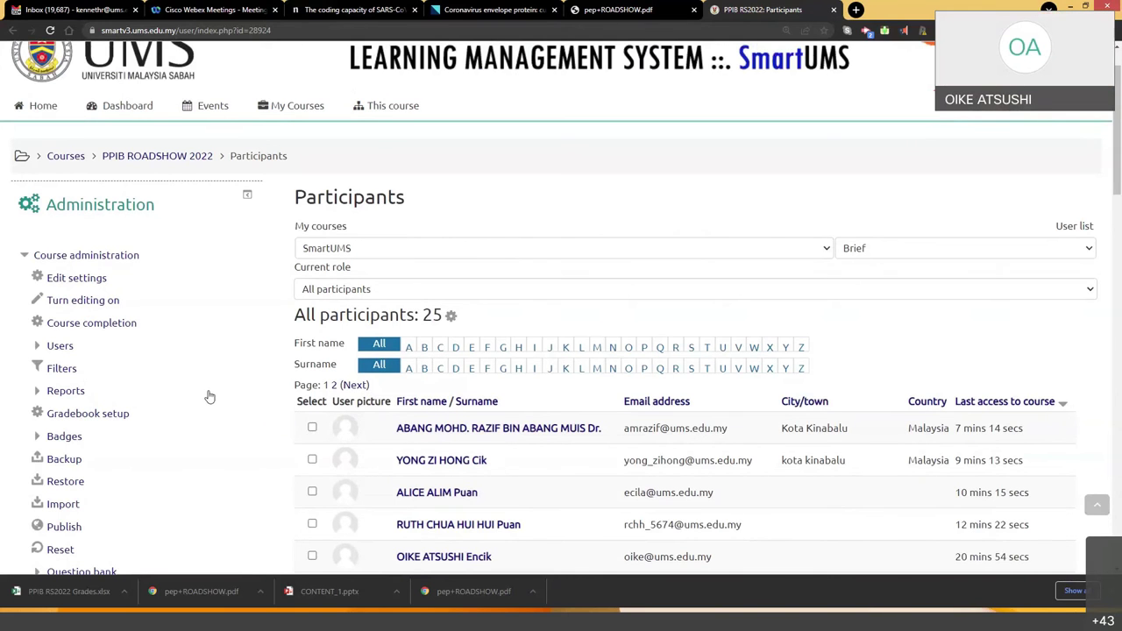
scroll(209, 396, up, 1)
scroll(213, 385, down, 2)
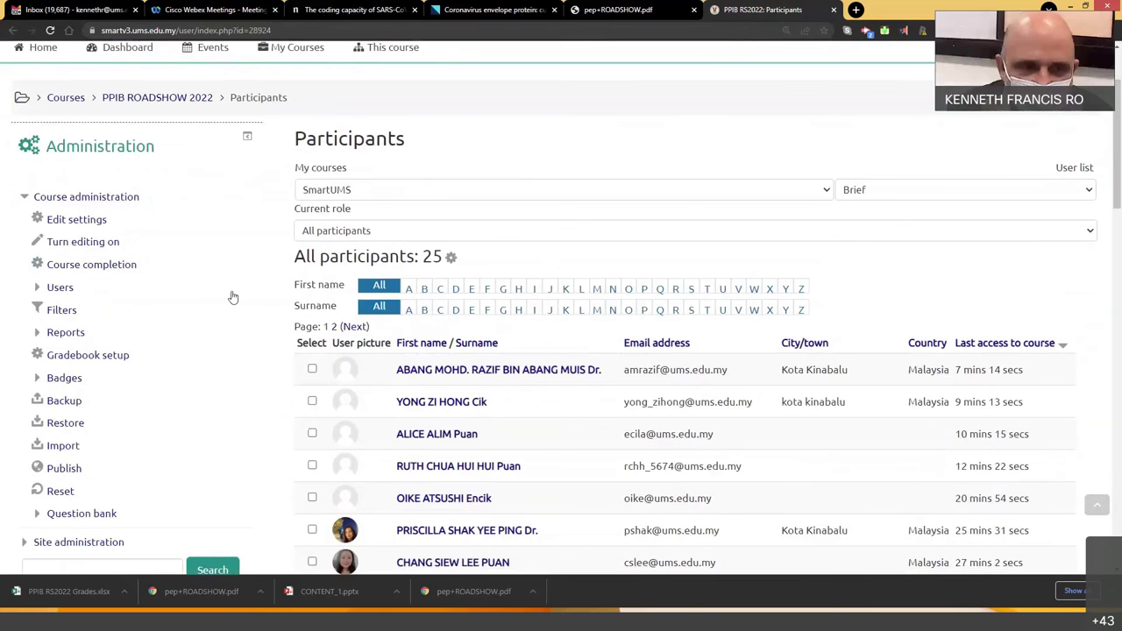
click(92, 358)
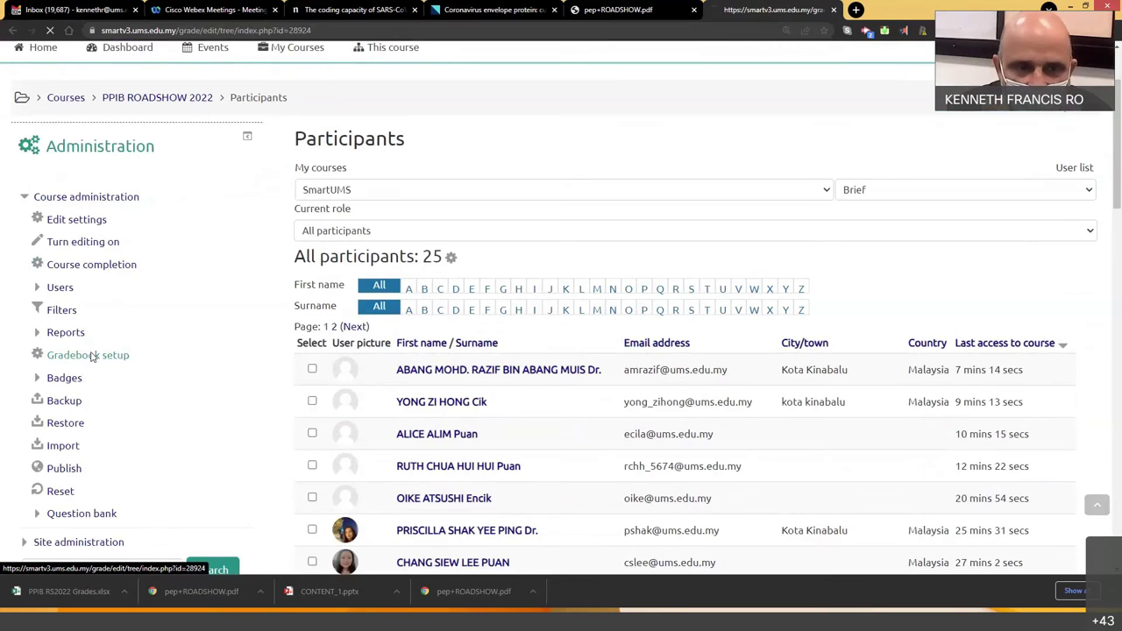
scroll(691, 294, down, 2)
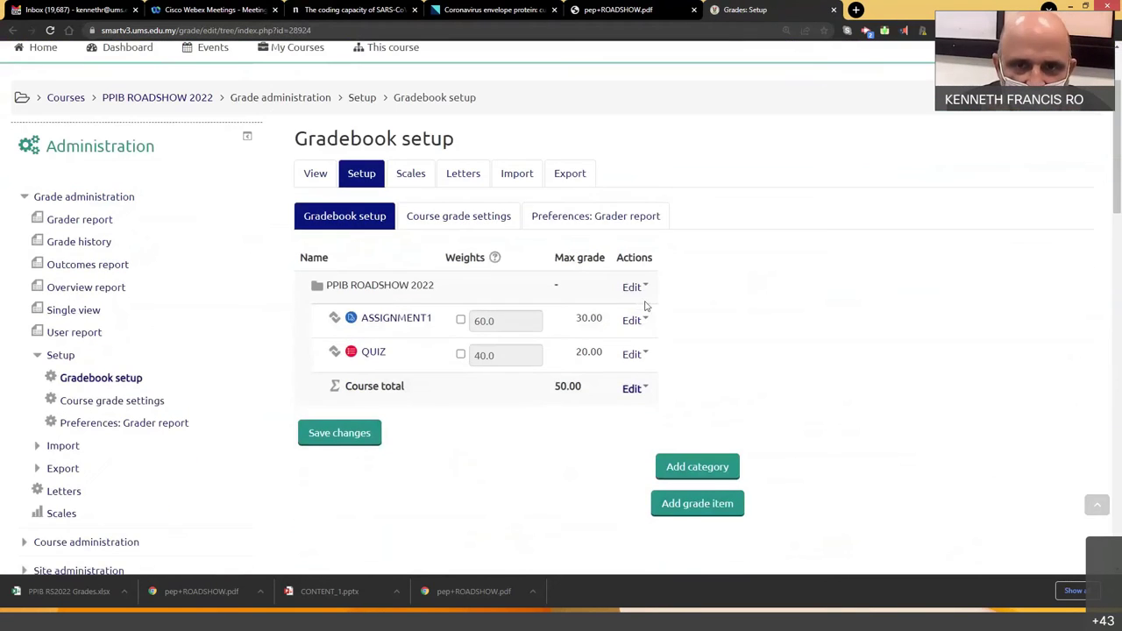
Review the grade export options for the Excel spreadsheet format.
click(568, 178)
scroll(591, 319, down, 3)
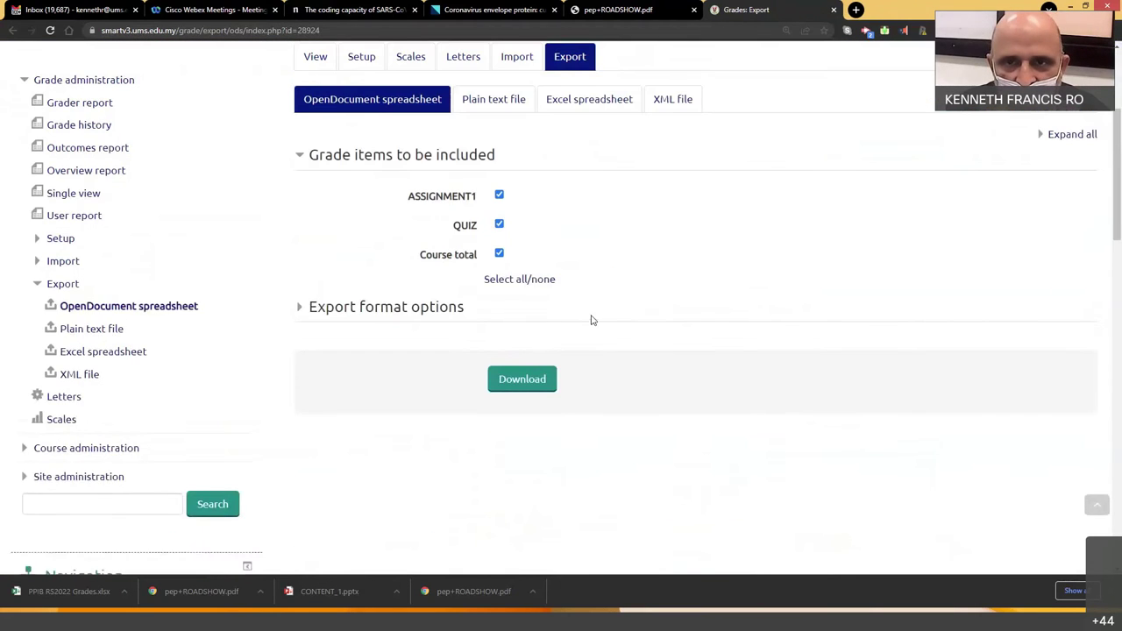
scroll(605, 246, up, 1)
click(616, 163)
scroll(633, 318, down, 3)
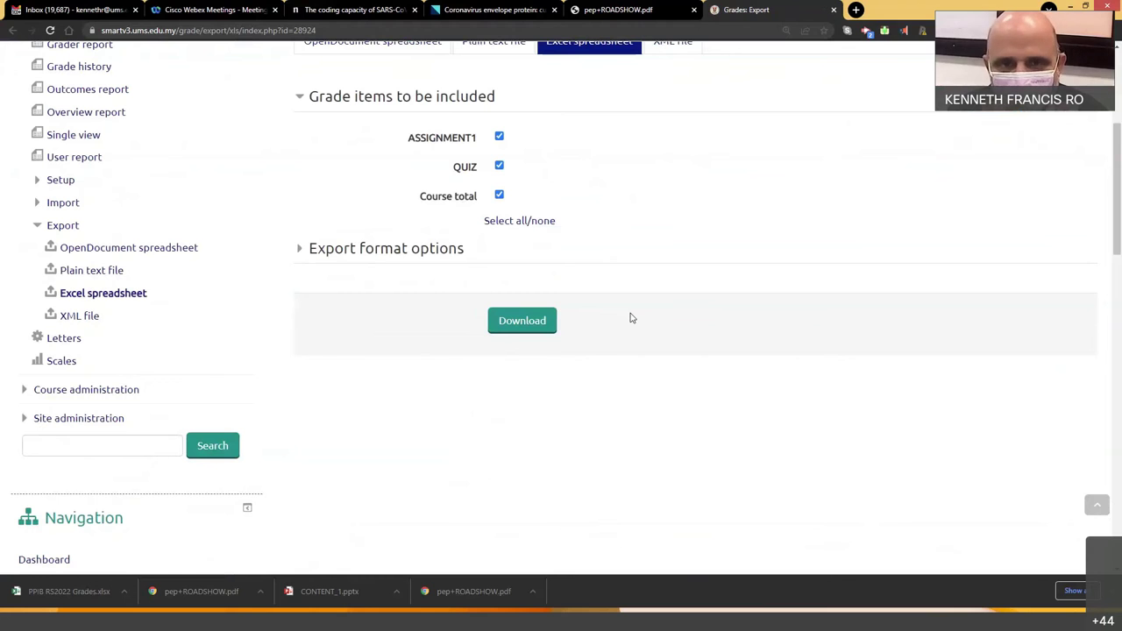
scroll(627, 318, up, 4)
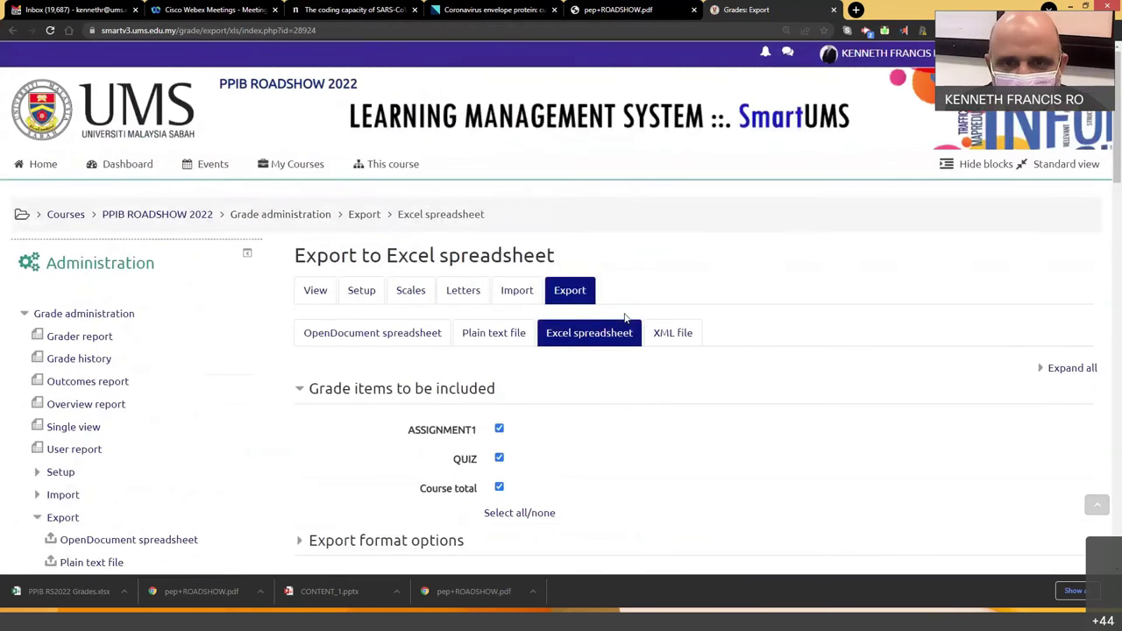
Open the Grader report showing every participant's ASSIGNMENT1 and QUIZ marks.
click(302, 294)
scroll(562, 368, down, 5)
scroll(538, 218, up, 2)
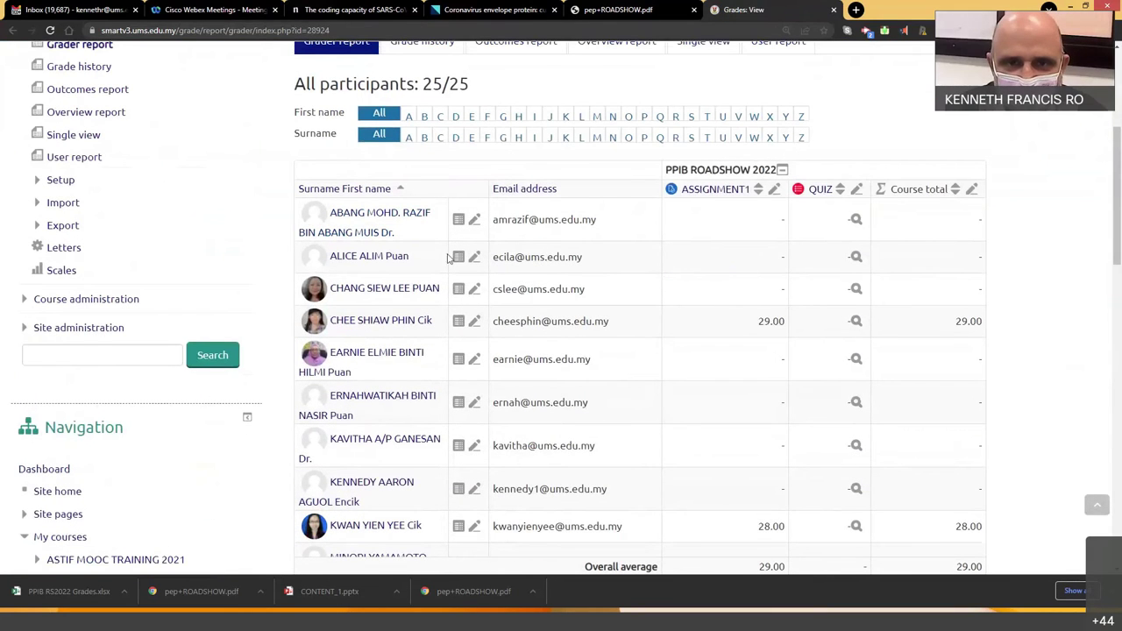
scroll(443, 508, down, 2)
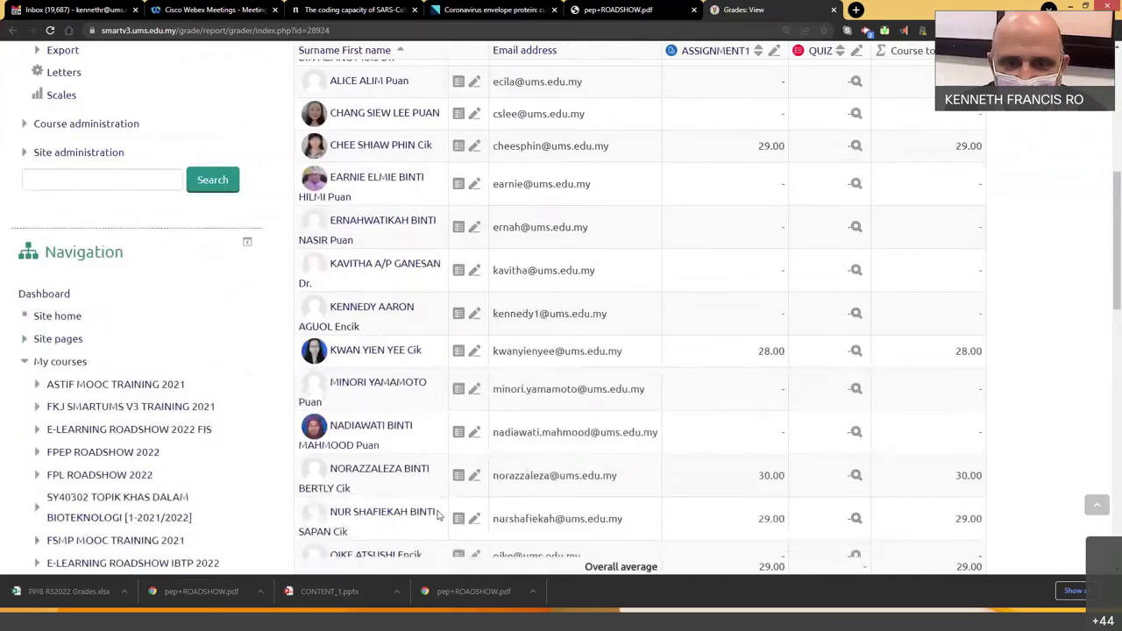
scroll(438, 517, down, 8)
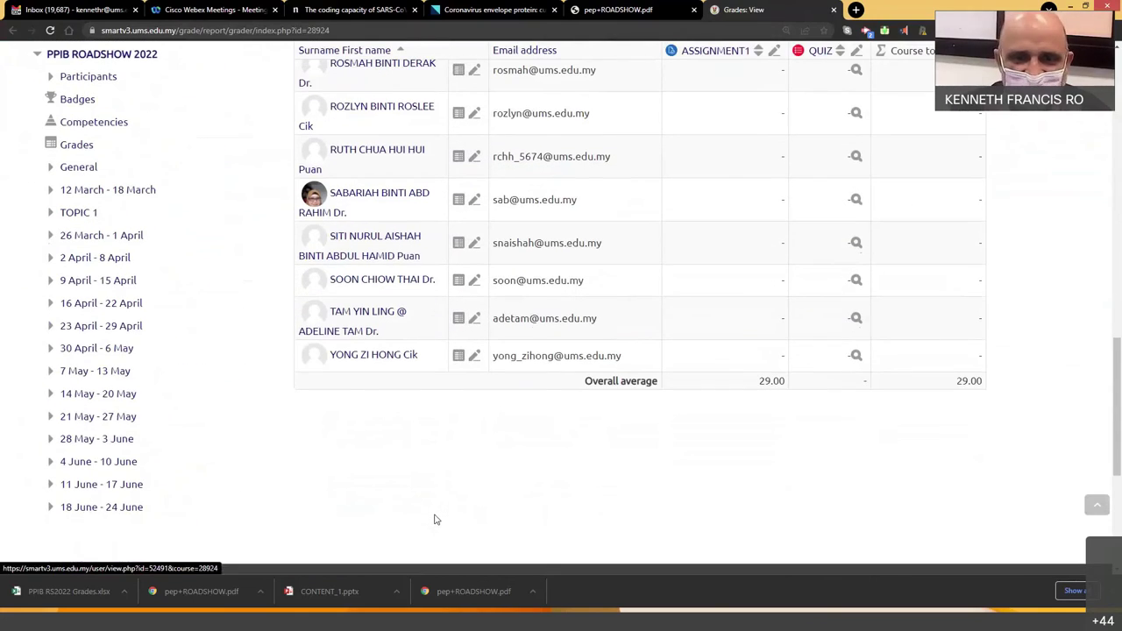
scroll(434, 520, up, 3)
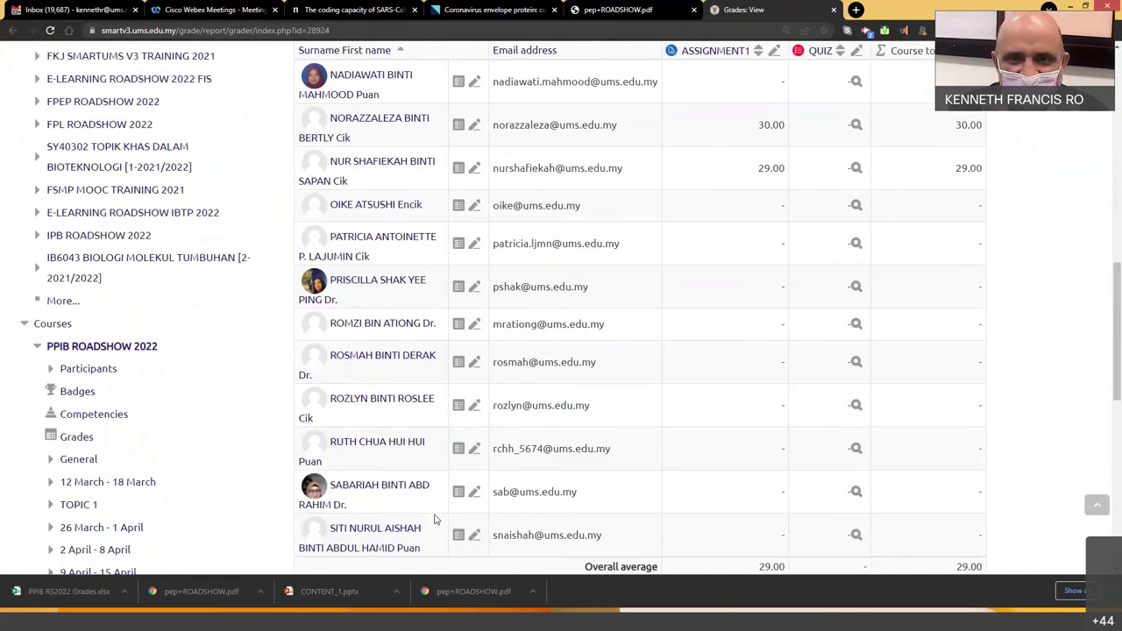
scroll(434, 520, up, 8)
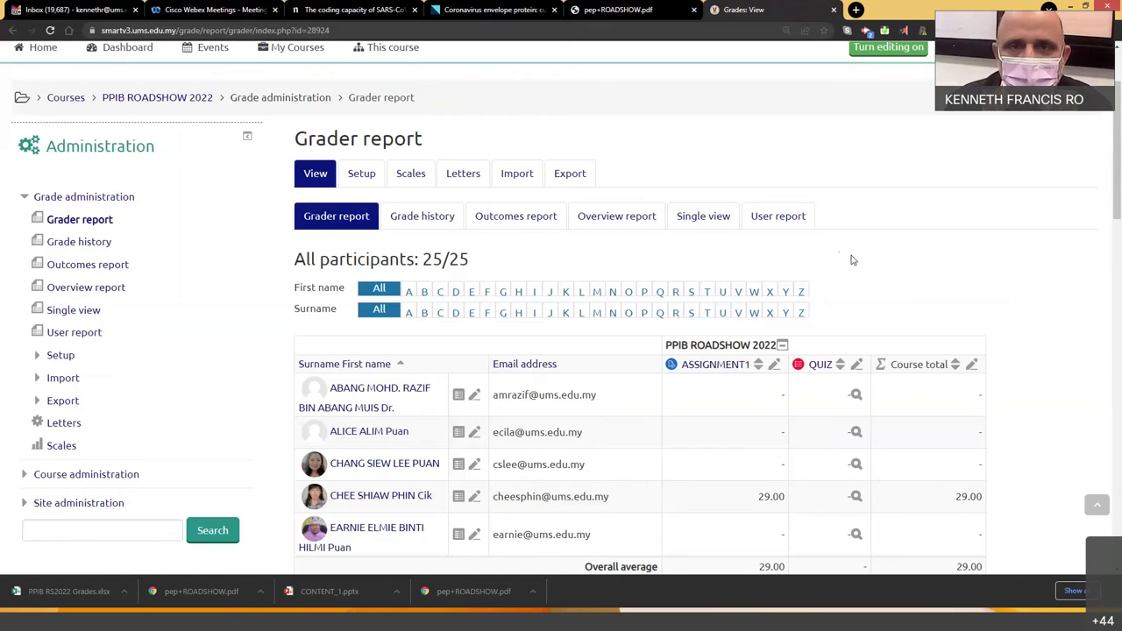
scroll(851, 260, up, 2)
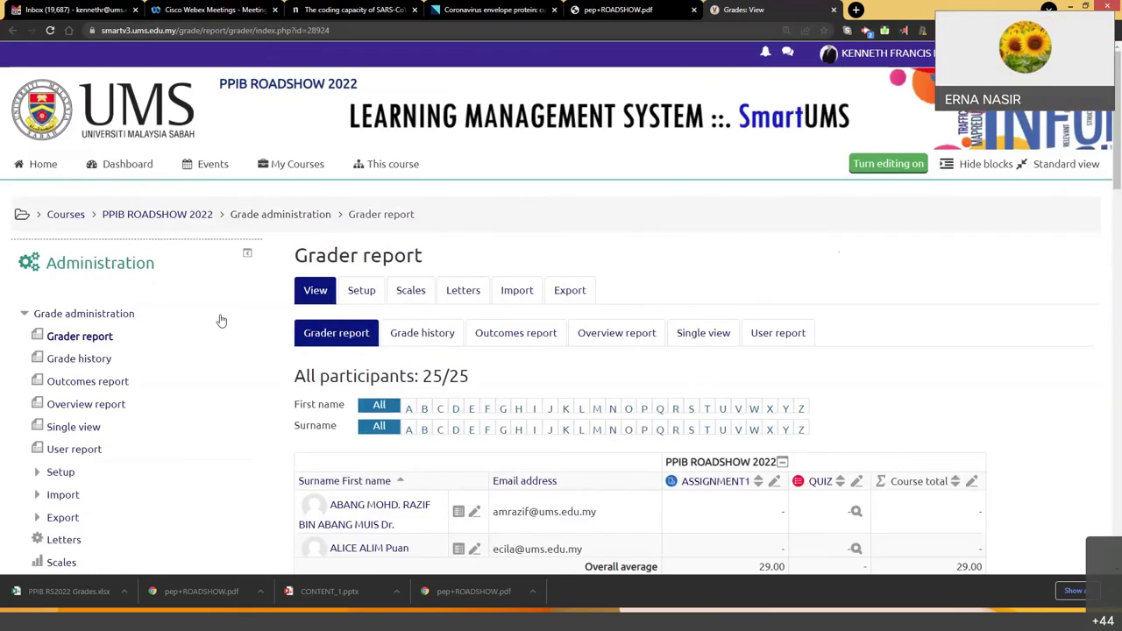
scroll(221, 321, down, 5)
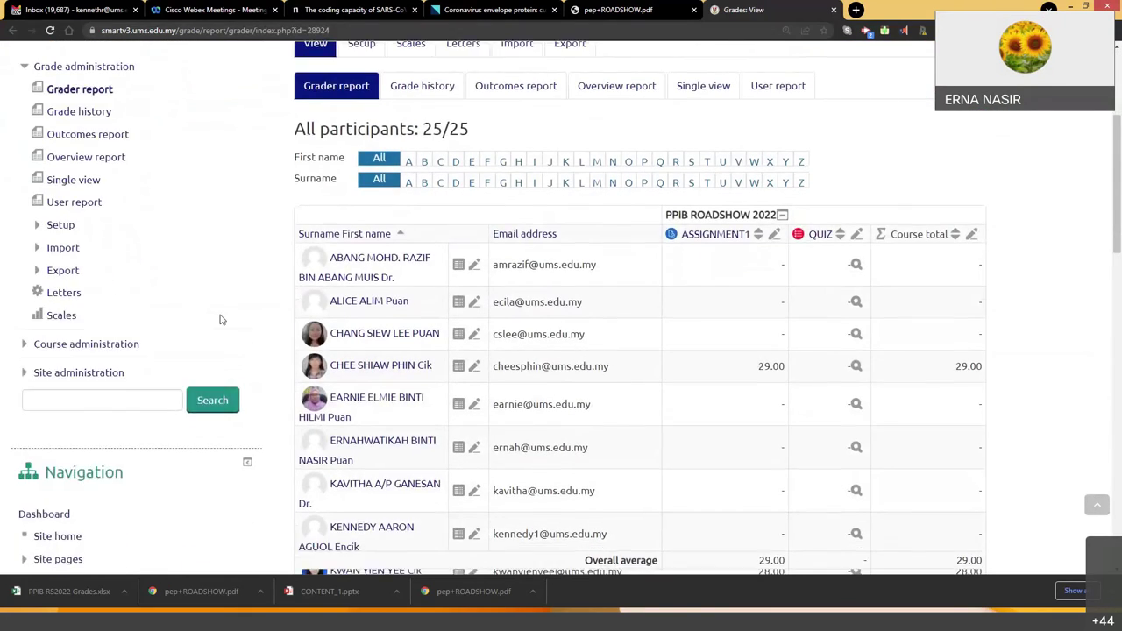
scroll(221, 321, down, 10)
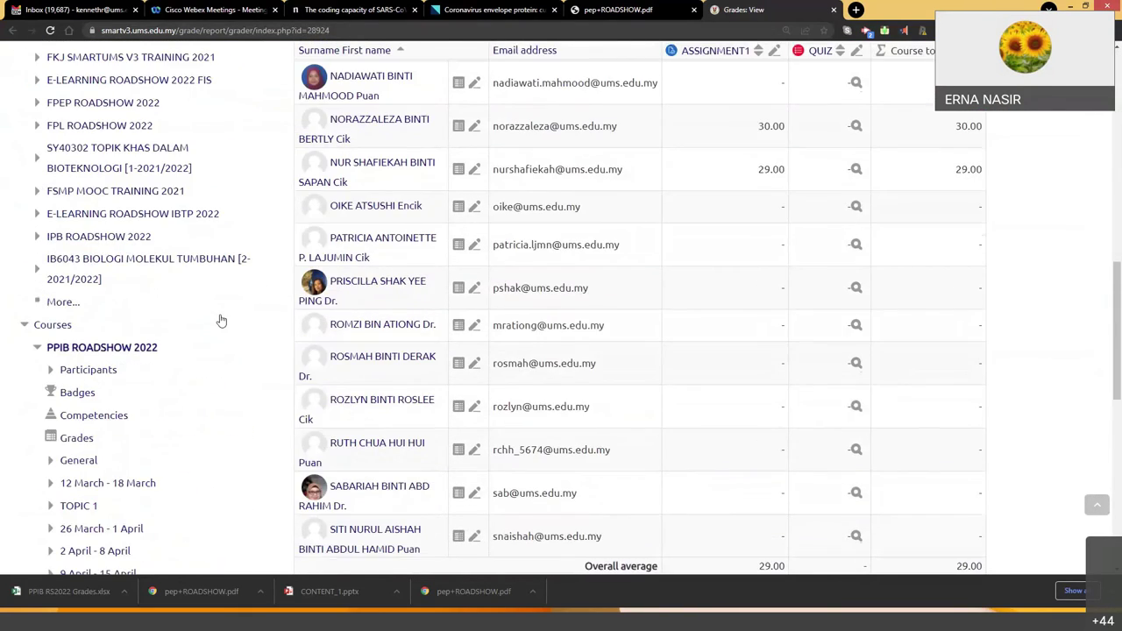
scroll(221, 321, down, 3)
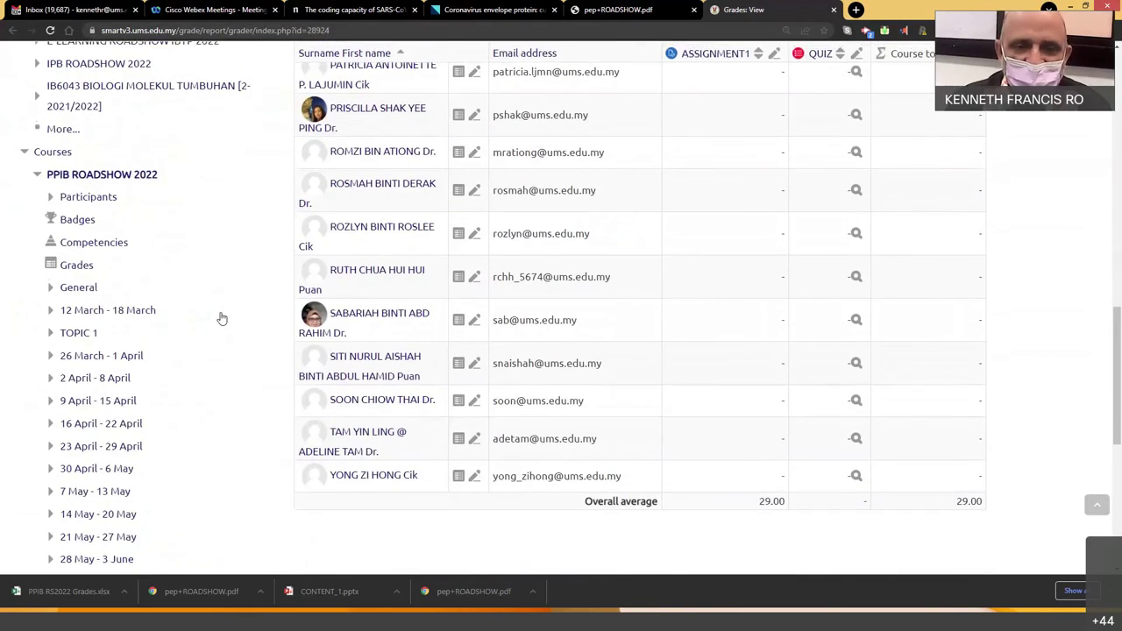
scroll(221, 319, up, 15)
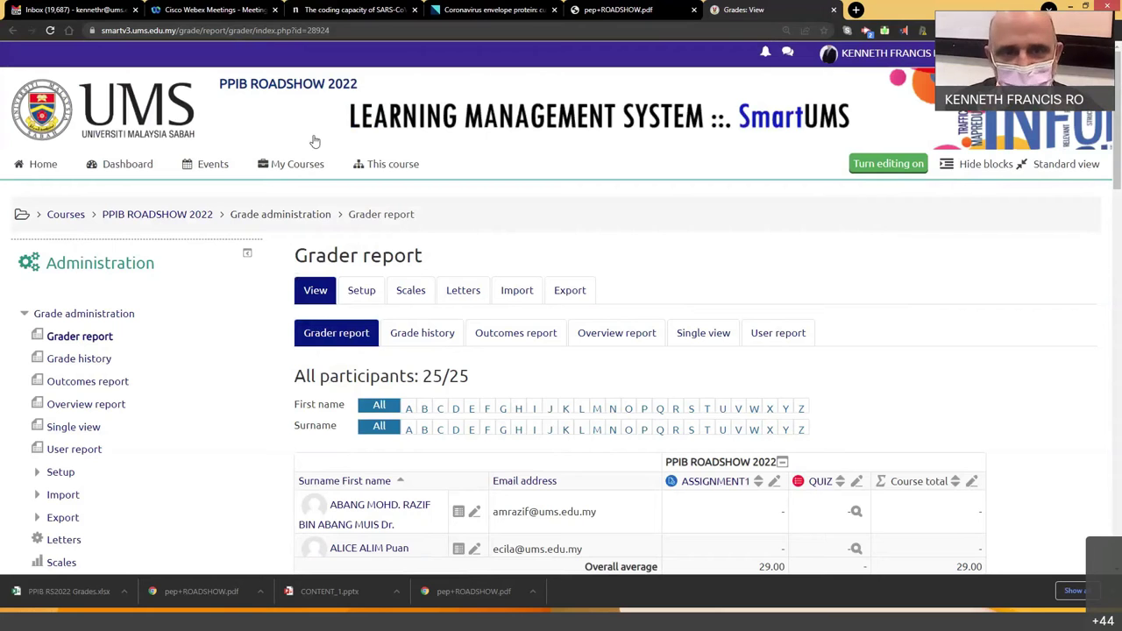
Go to the PPIB ROADSHOW 2022 Participants list via This course > People.
click(396, 165)
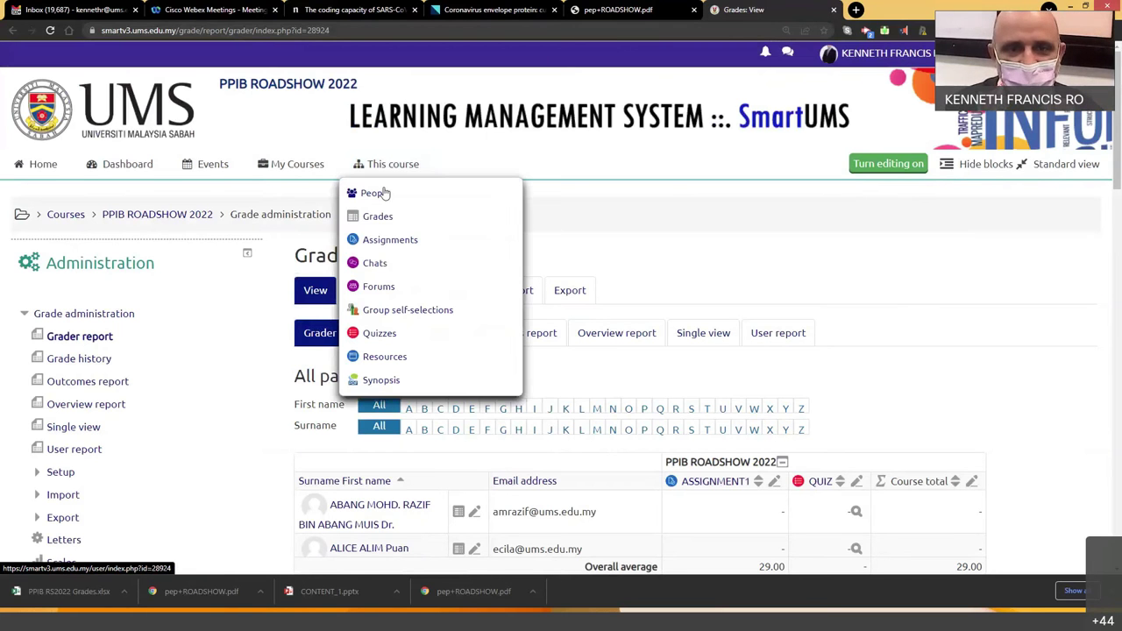
click(375, 193)
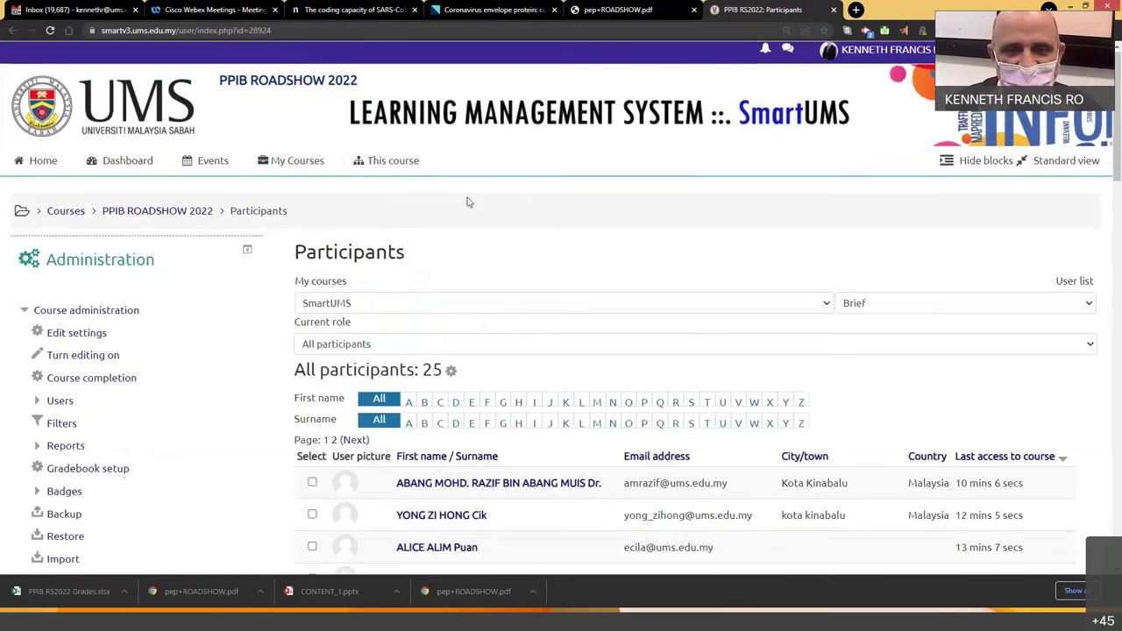
scroll(467, 203, down, 2)
scroll(467, 203, up, 2)
scroll(468, 203, down, 12)
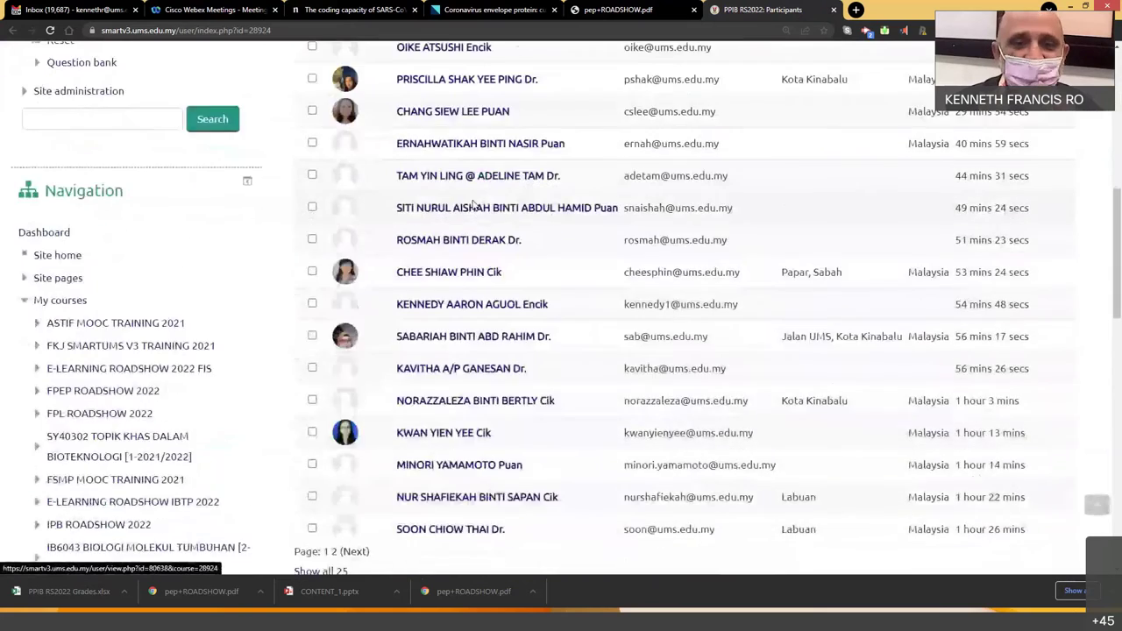
Inspect the With selected users bulk actions, close them without choosing, and scroll back up.
click(699, 177)
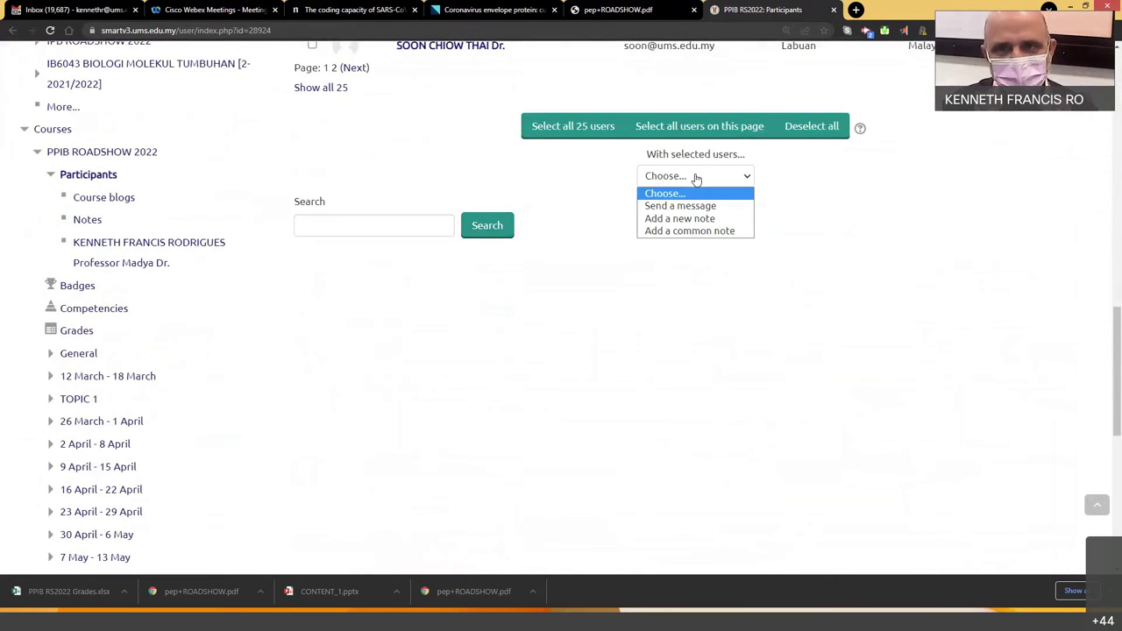
click(556, 262)
scroll(556, 263, up, 5)
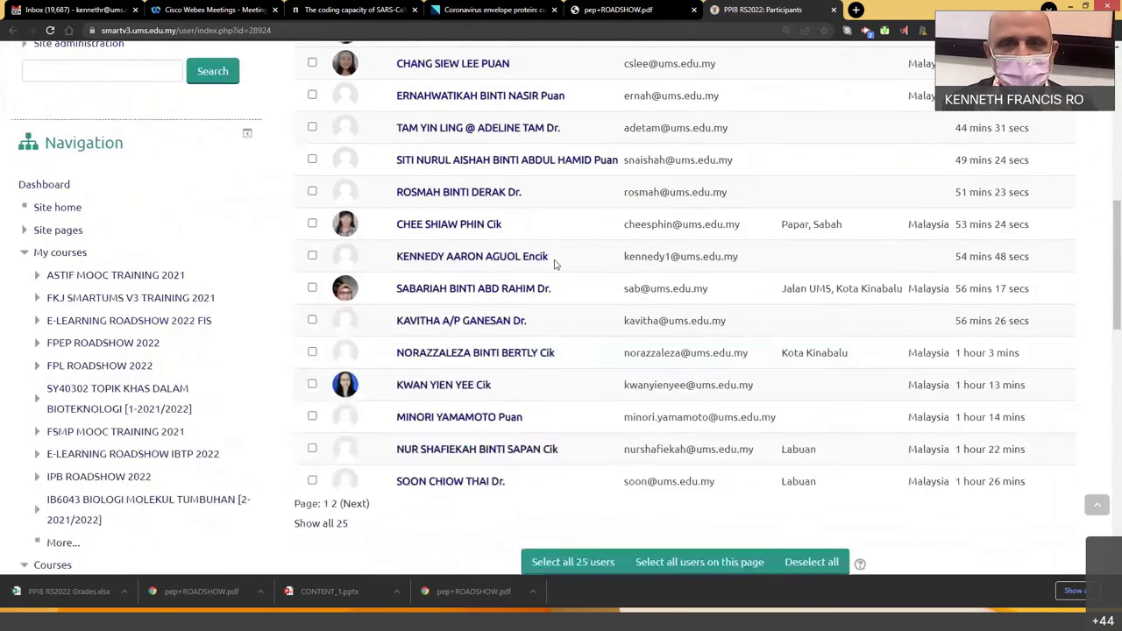
scroll(555, 264, up, 5)
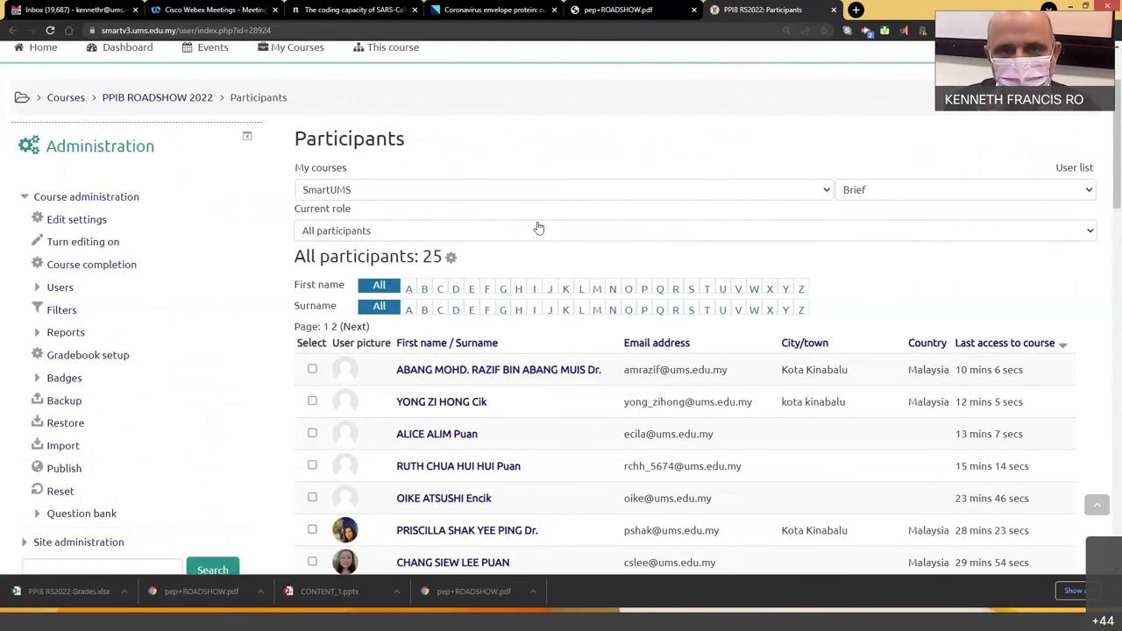
scroll(540, 229, up, 1)
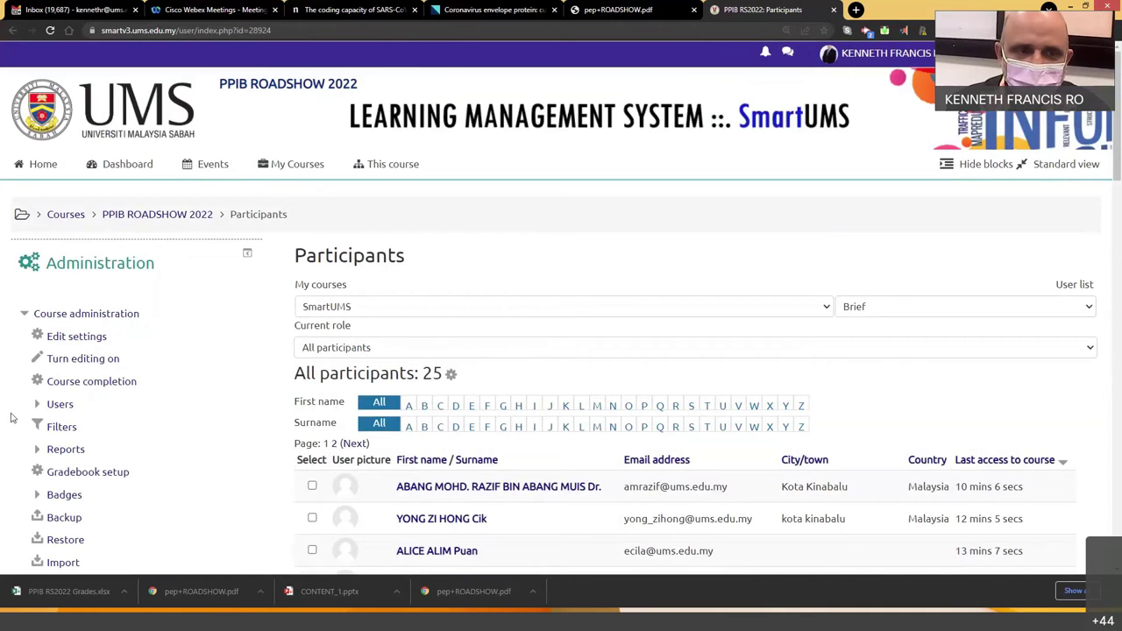
Open the course's Enrolment methods and choose to add a Self enrolment method.
click(70, 406)
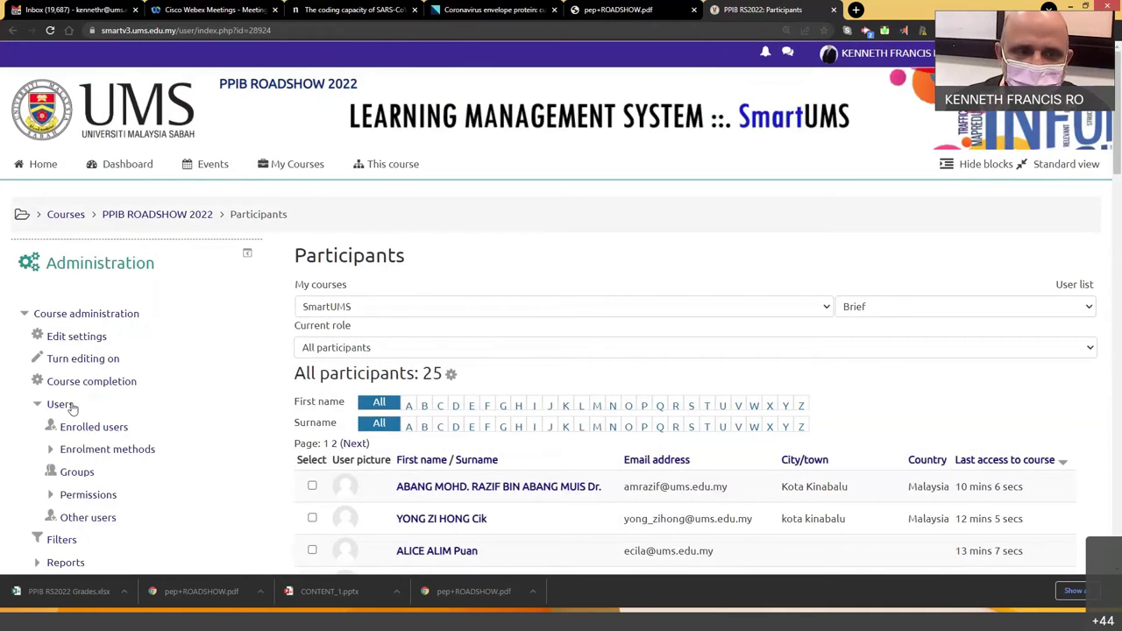
click(92, 449)
scroll(211, 373, down, 3)
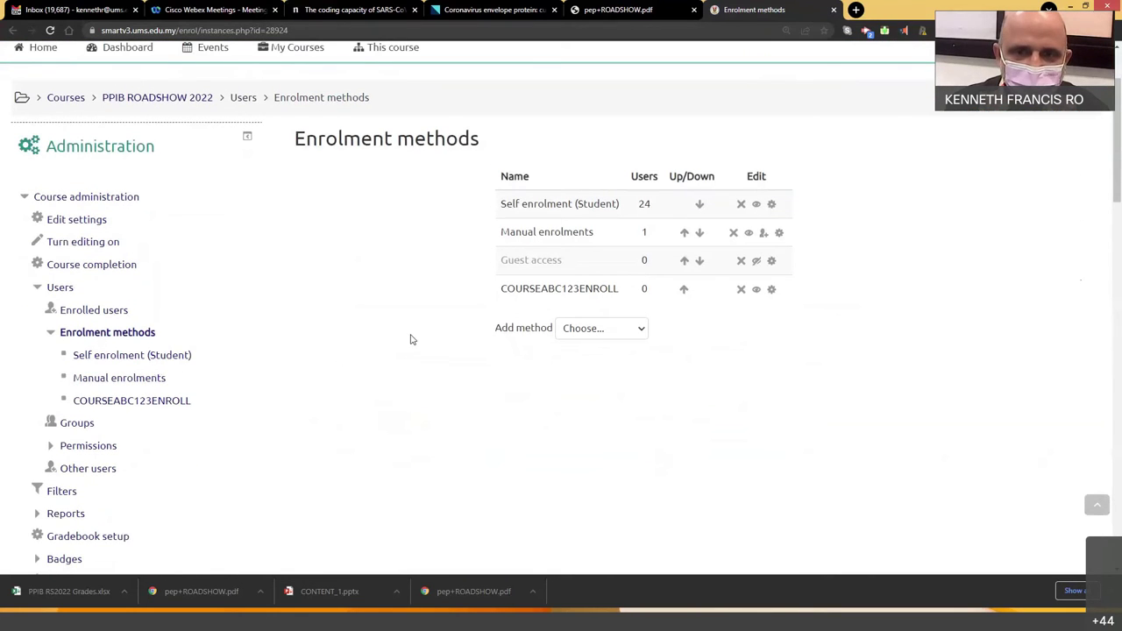
click(595, 331)
click(595, 357)
Review the self enrolment form and save the new Self enrolment (Student) method.
scroll(592, 358, down, 1)
scroll(592, 358, down, 4)
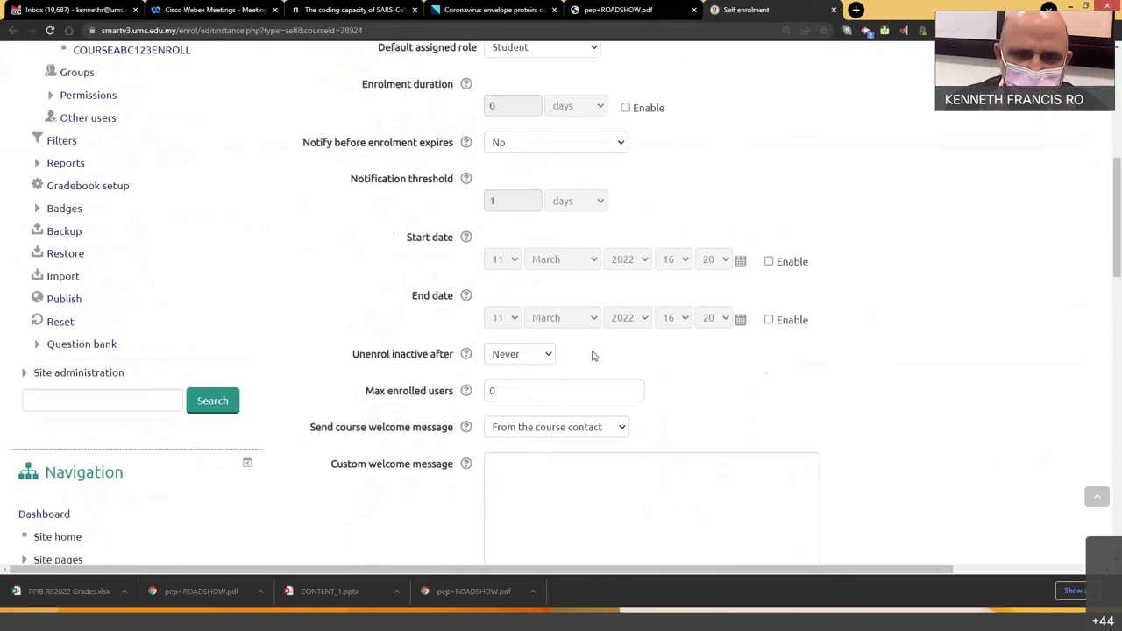
scroll(593, 355, down, 1)
scroll(432, 411, up, 1)
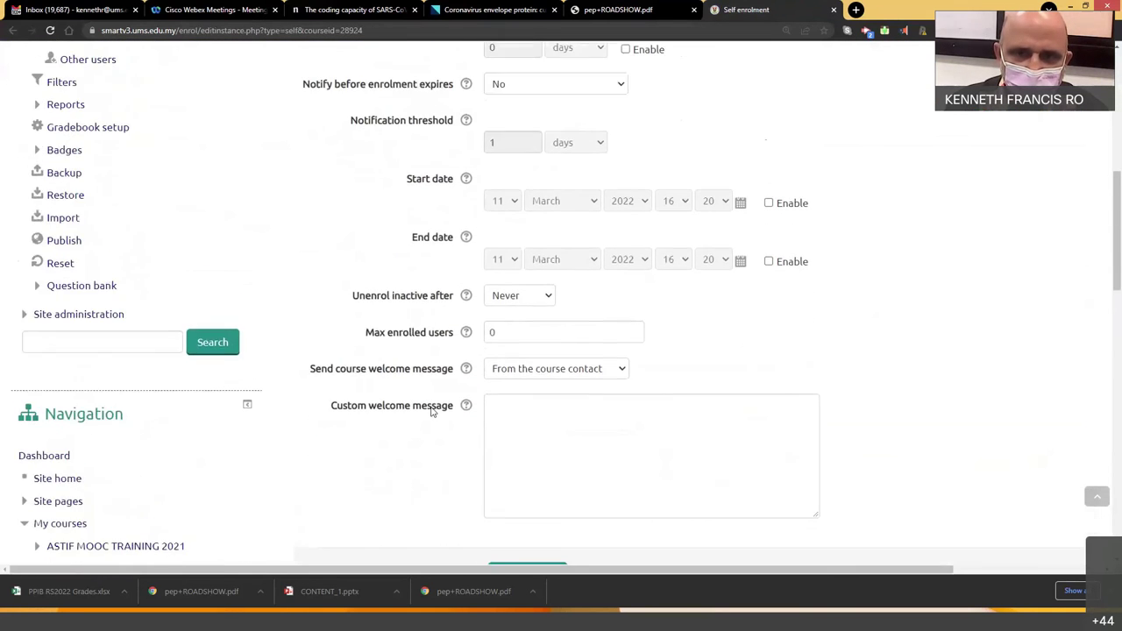
scroll(432, 410, down, 2)
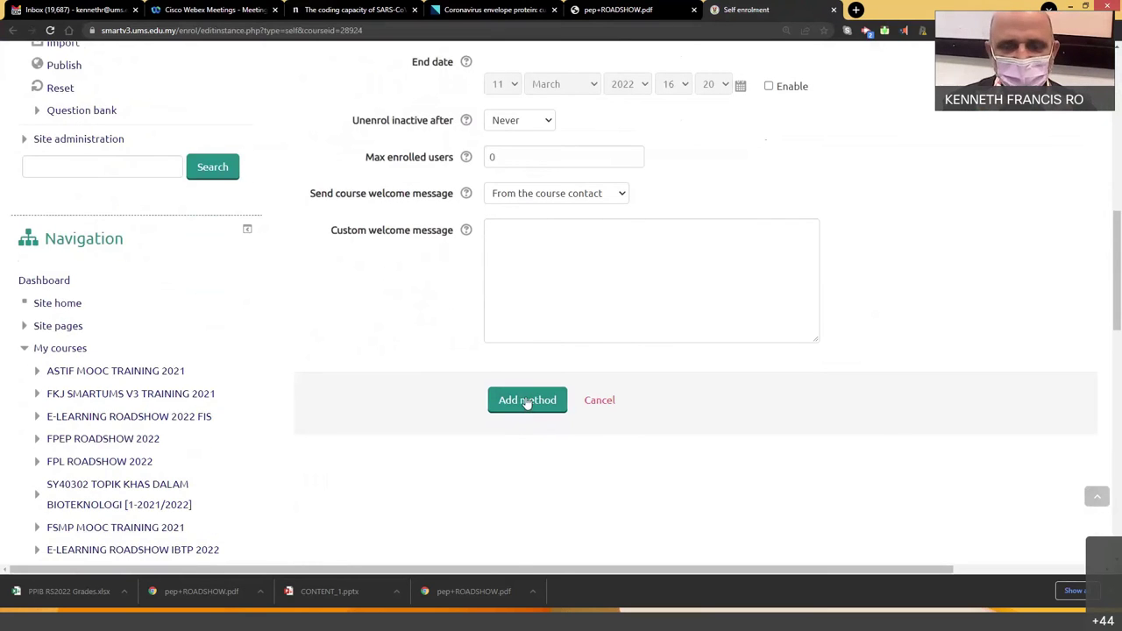
scroll(410, 369, up, 1)
scroll(412, 369, down, 1)
click(521, 342)
Open the Add method dropdown again and close it without adding another method.
scroll(543, 351, down, 1)
click(579, 362)
click(579, 361)
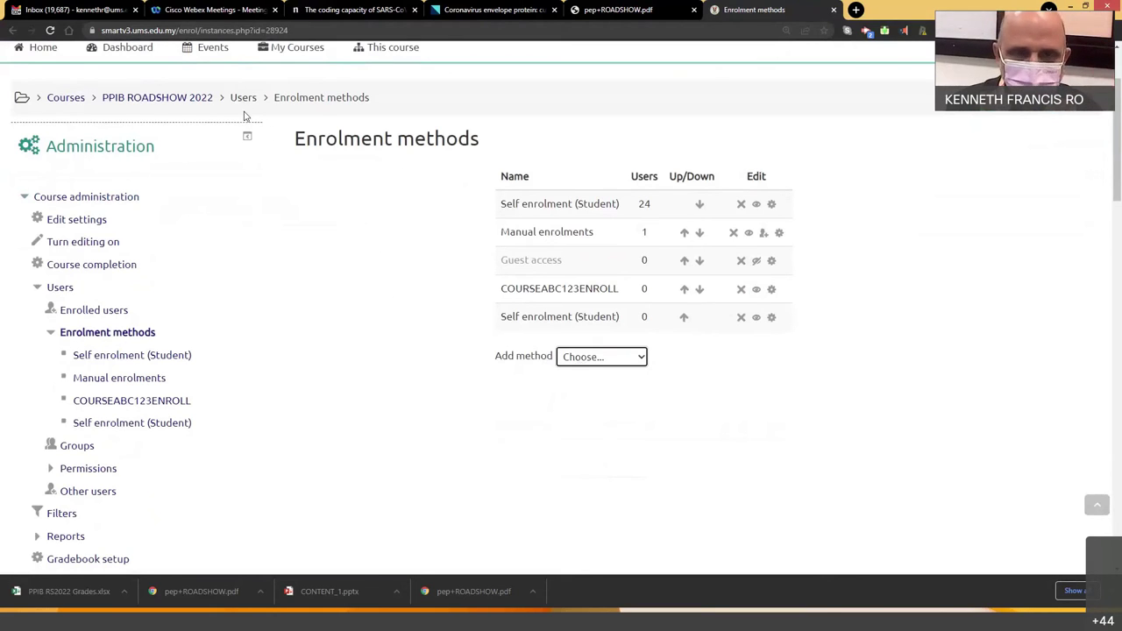
Review the five enrolment methods, then bring up the This course menu of course pages.
scroll(258, 167, down, 1)
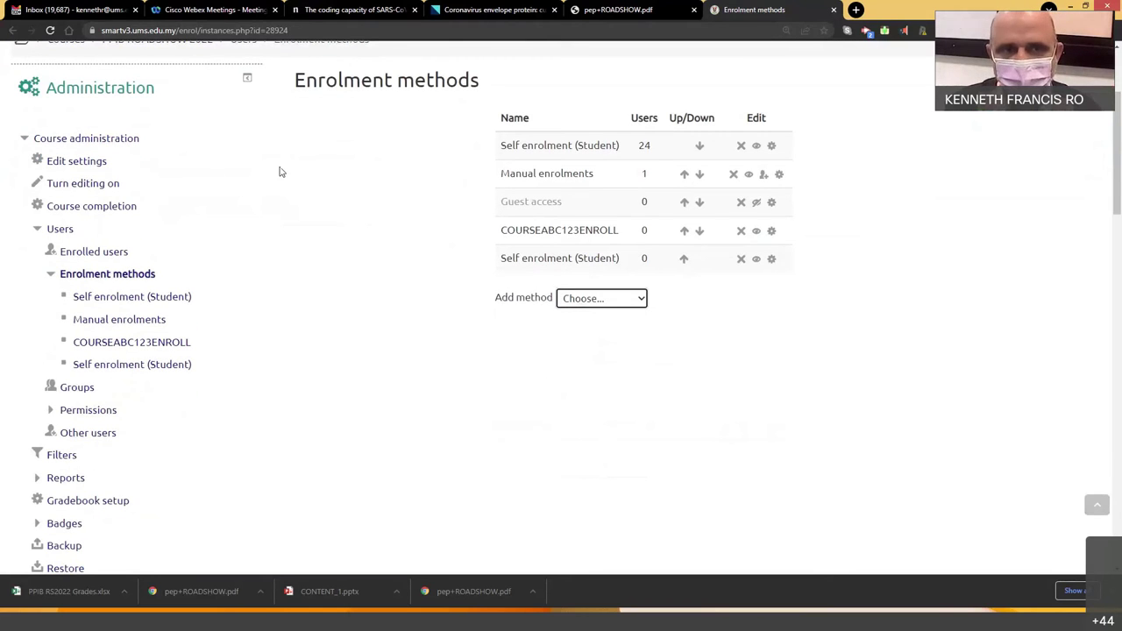
scroll(280, 172, up, 2)
scroll(292, 219, down, 3)
scroll(292, 220, up, 4)
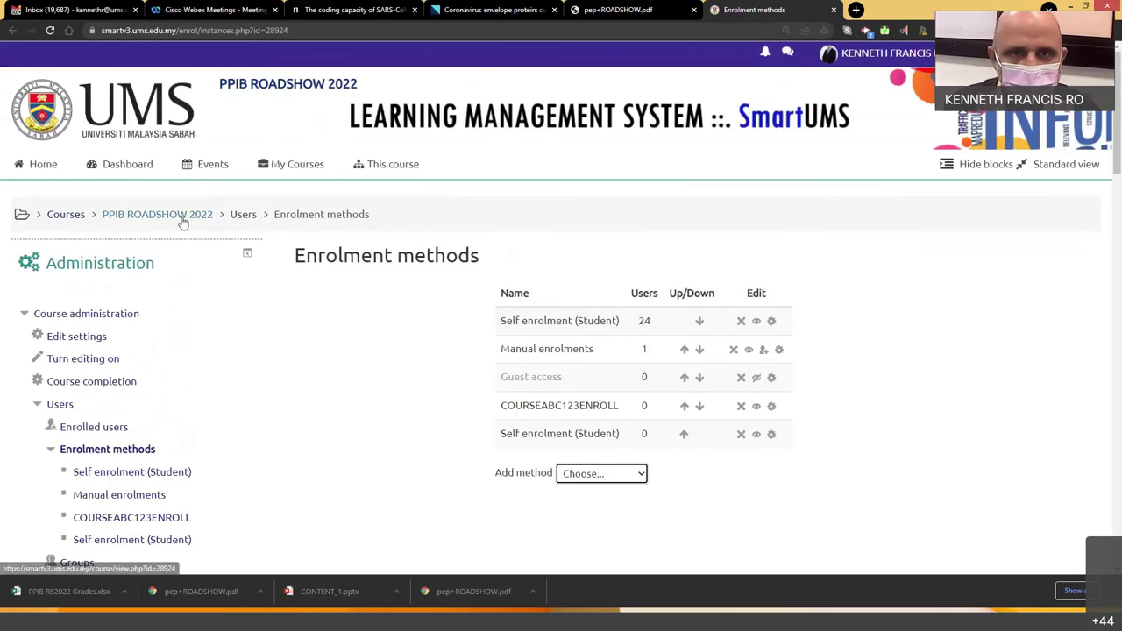
click(398, 169)
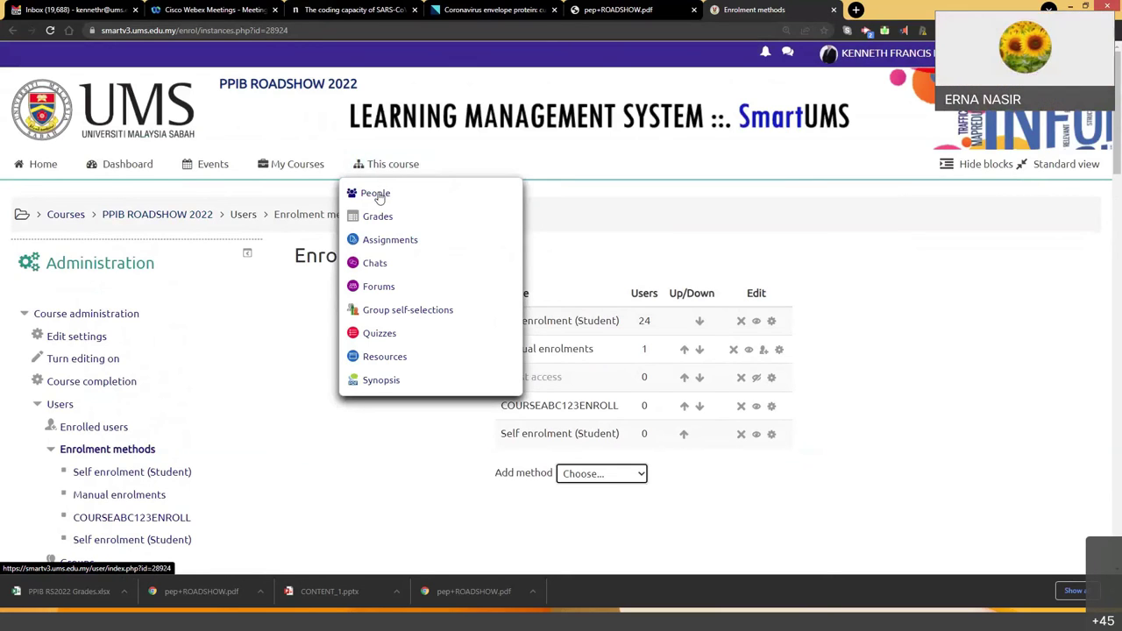
Open the course Participants list via People and scroll through it.
click(375, 194)
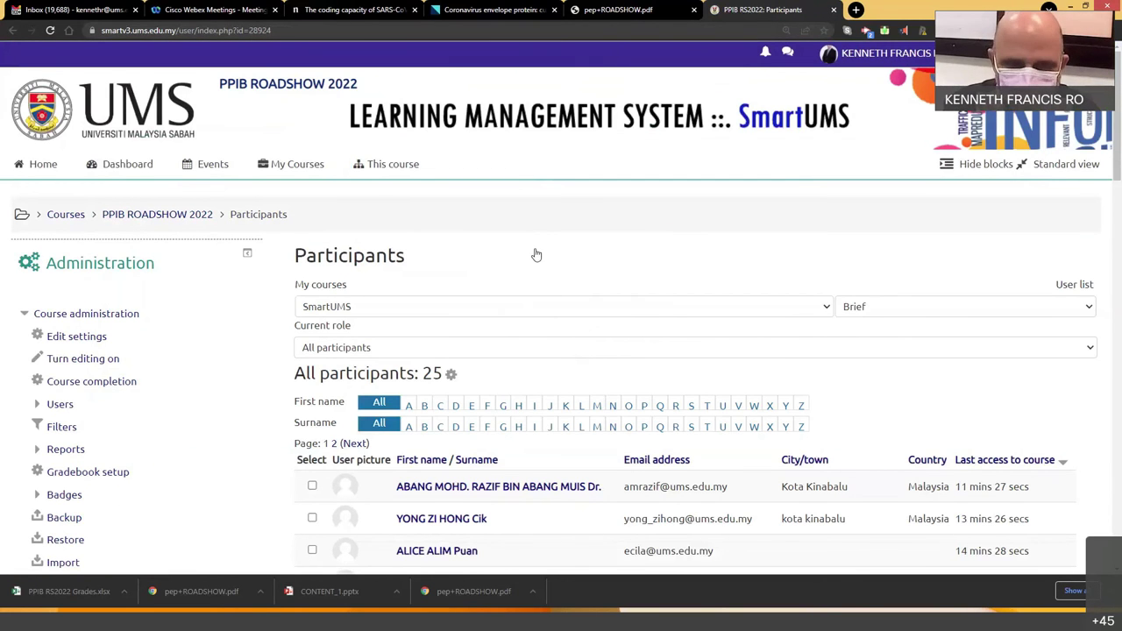
scroll(537, 255, down, 3)
scroll(536, 255, down, 7)
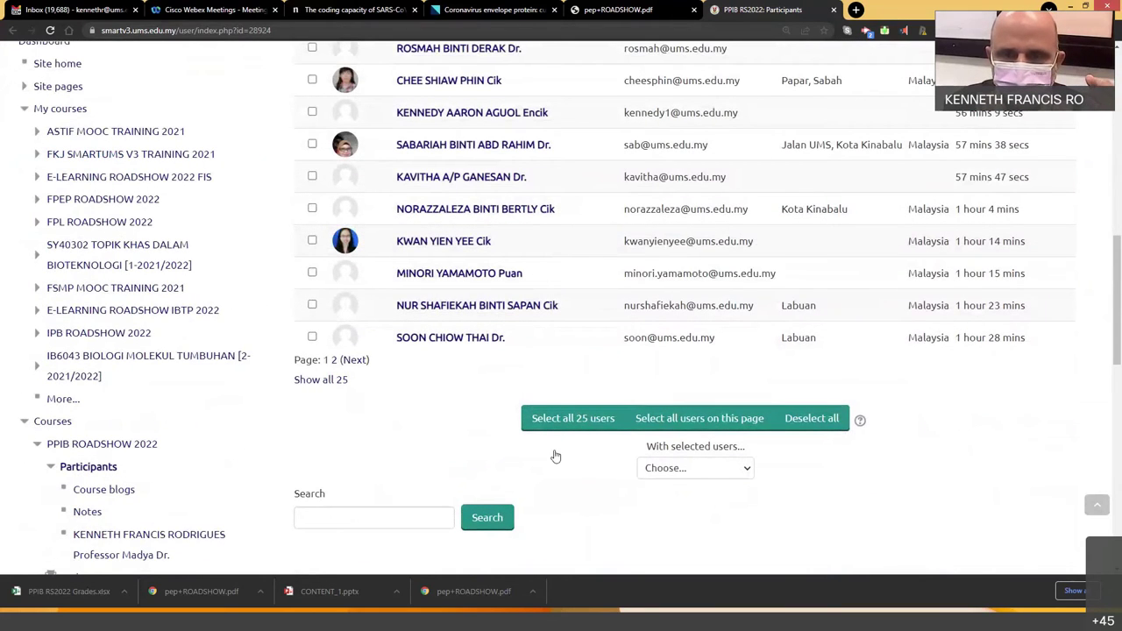
Inspect and close the With selected users actions, then switch to the Cisco Webex Meetings tab.
click(672, 469)
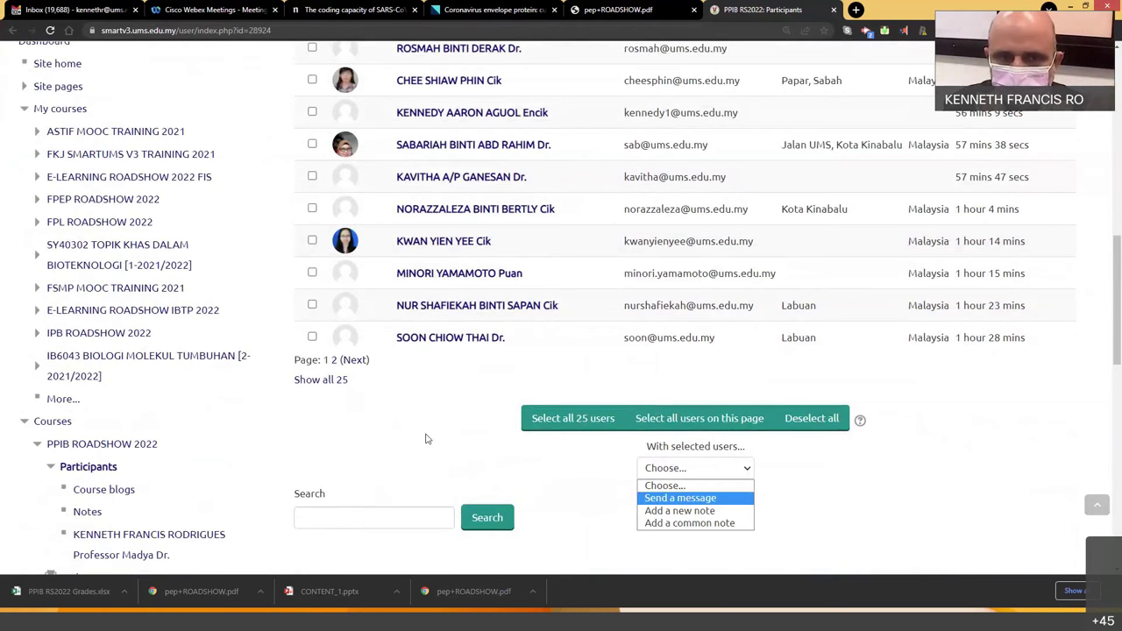
click(409, 434)
scroll(418, 424, down, 3)
scroll(418, 424, down, 6)
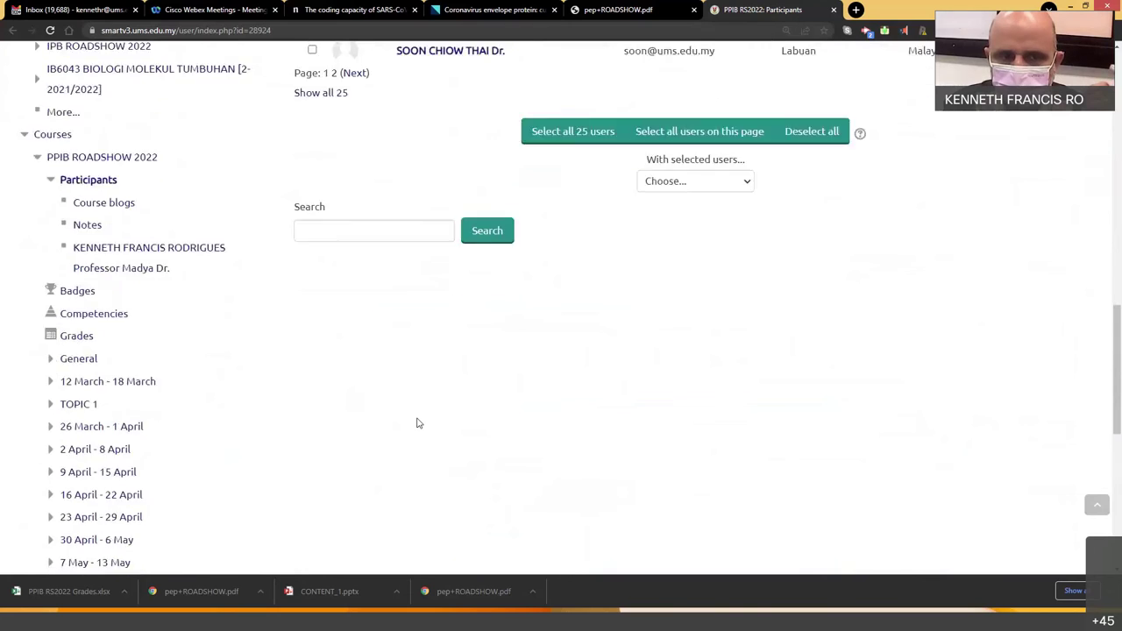
scroll(419, 416, up, 4)
scroll(419, 422, up, 12)
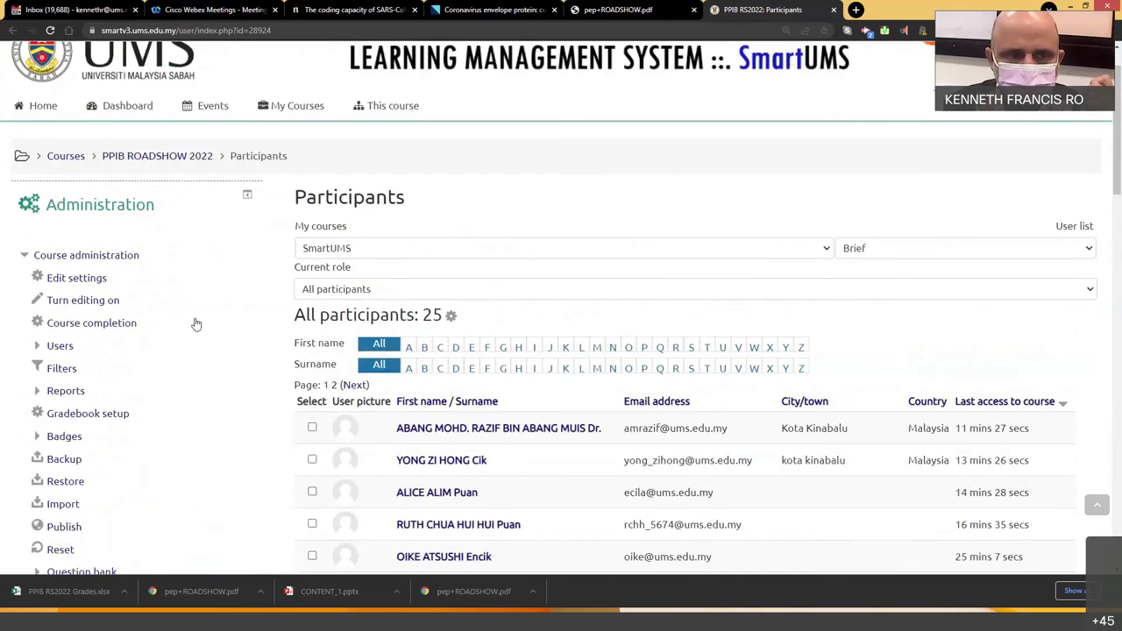
scroll(197, 325, down, 2)
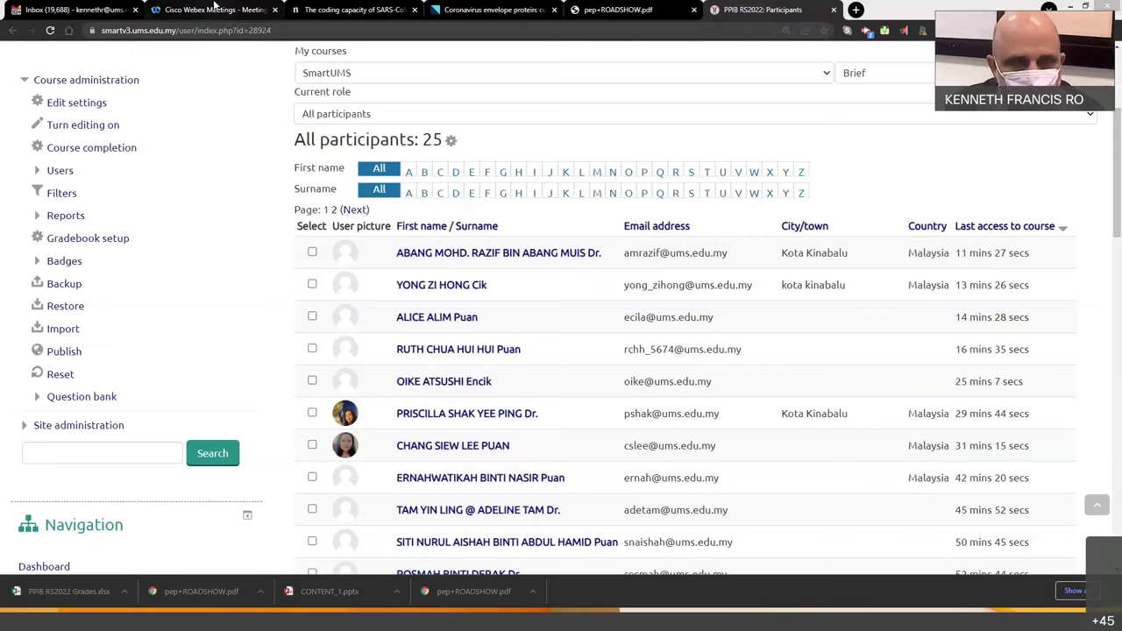
click(213, 10)
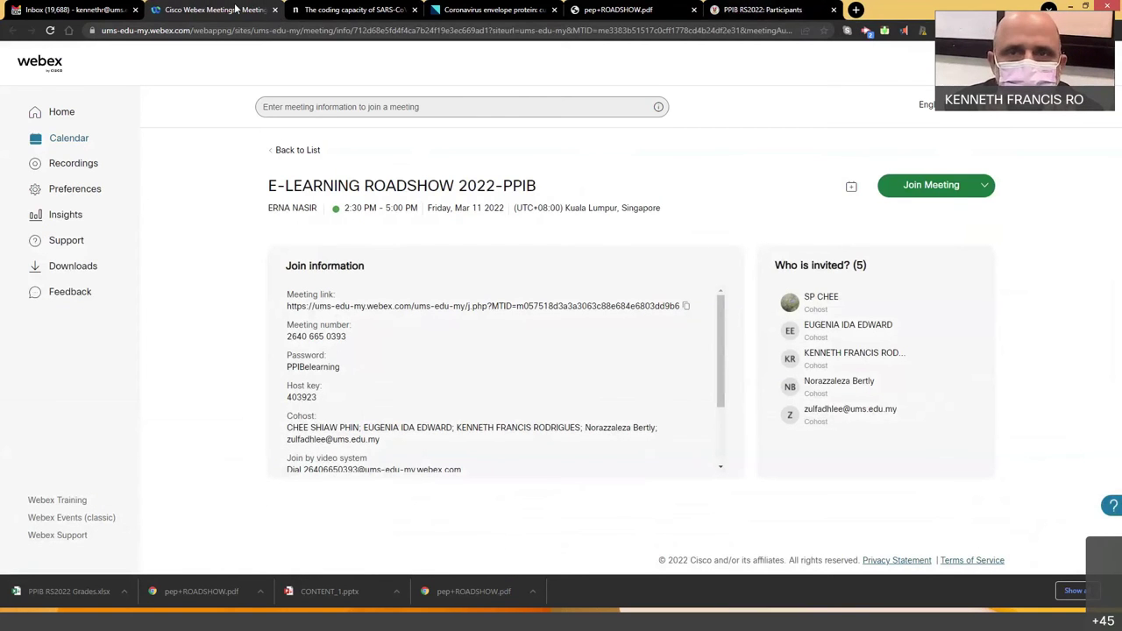
Switch back to the PPIB RS2022: Participants browser tab in Moodle.
click(824, 10)
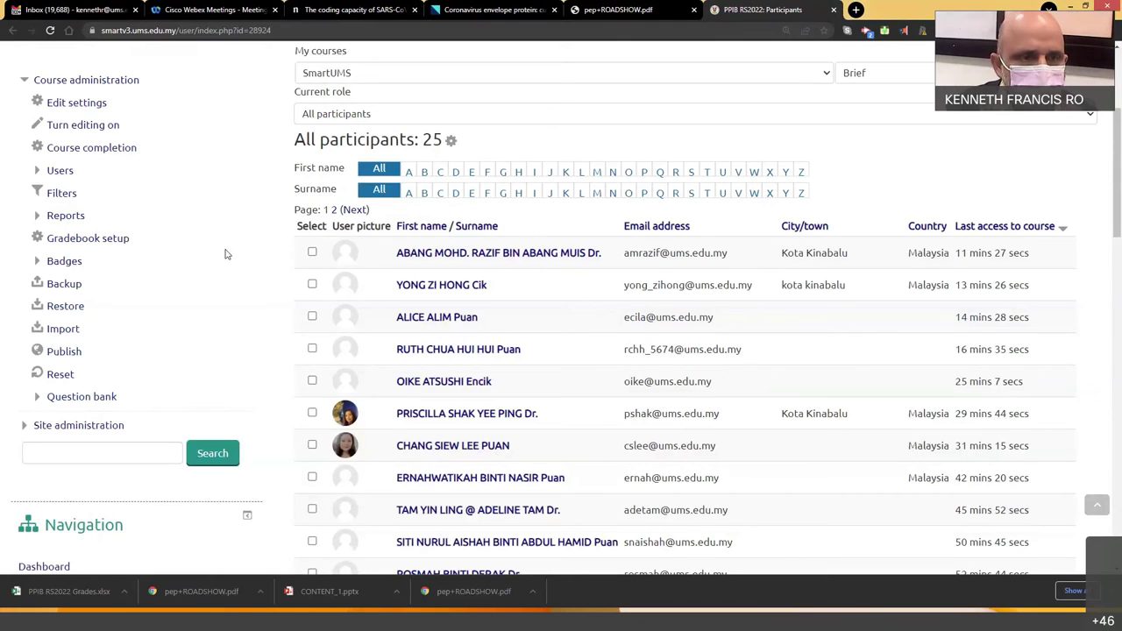
Go from the participants list to the PPIB ROADSHOW 2022 course page via the breadcrumb.
scroll(226, 252, down, 1)
scroll(223, 251, down, 7)
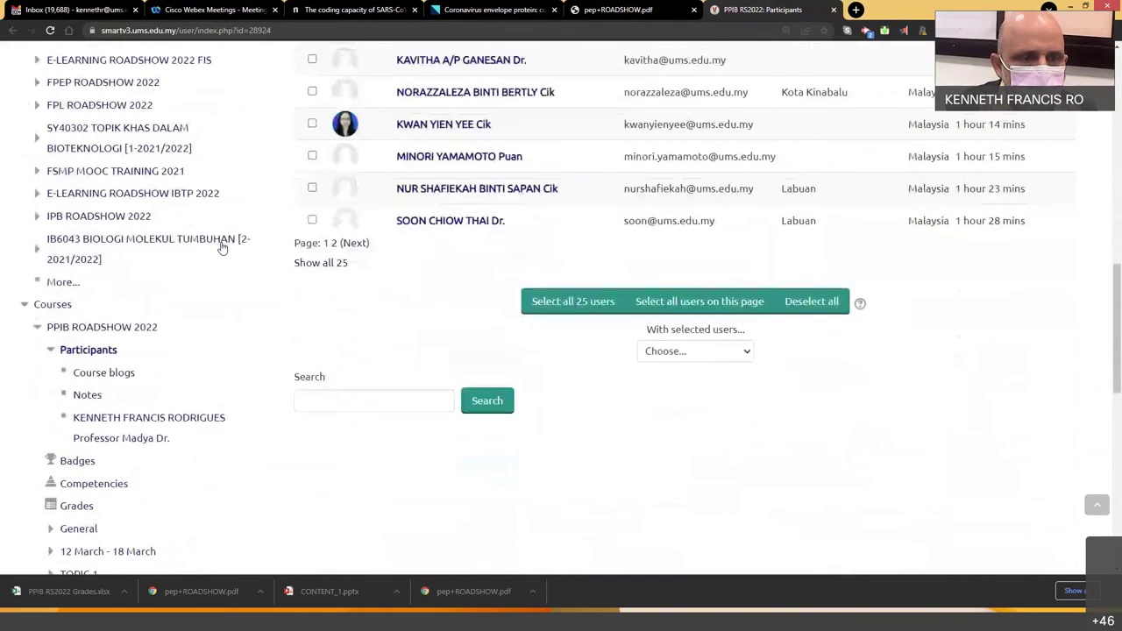
scroll(223, 249, down, 2)
scroll(221, 247, up, 10)
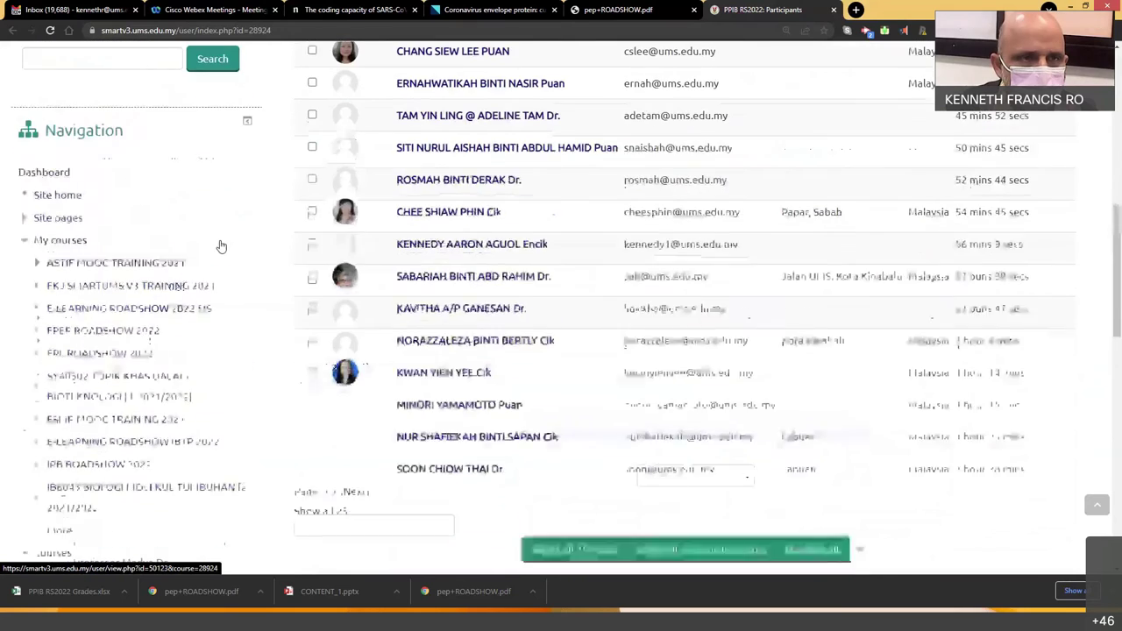
click(127, 216)
Open Reports > Analytics Graphs > Content accesses in the Administration block.
scroll(206, 286, down, 5)
scroll(208, 287, down, 15)
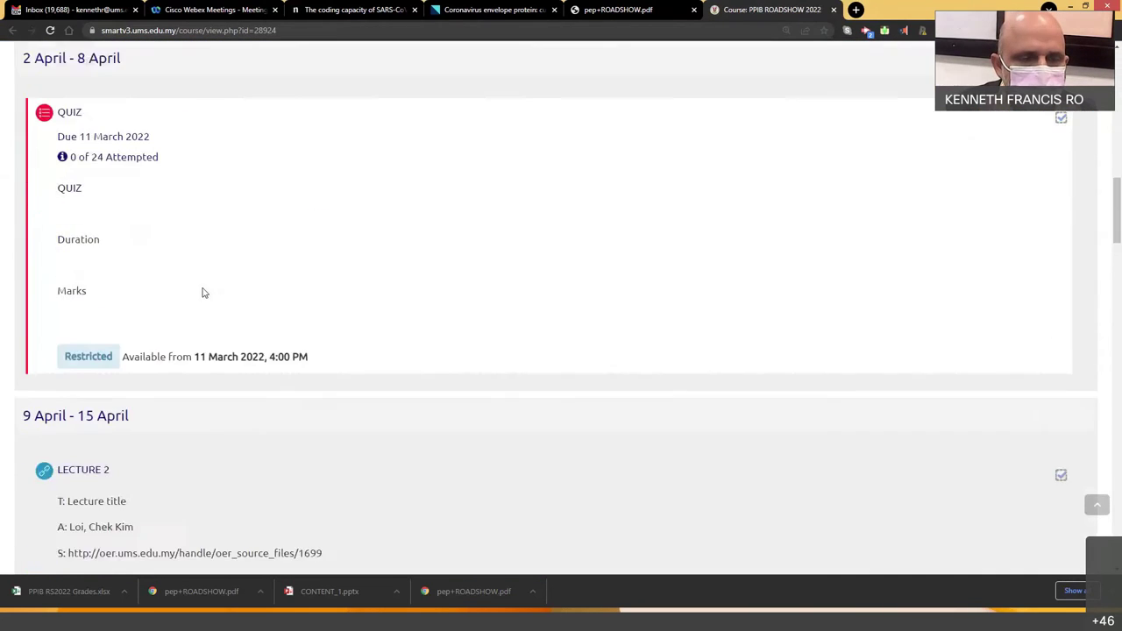
scroll(200, 290, down, 8)
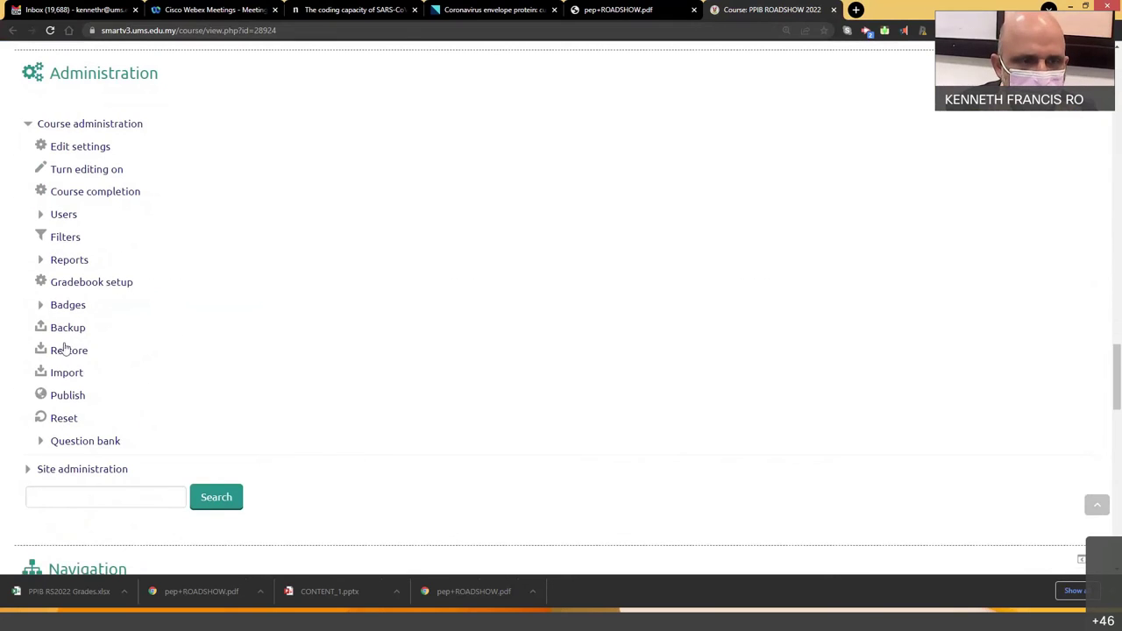
click(80, 265)
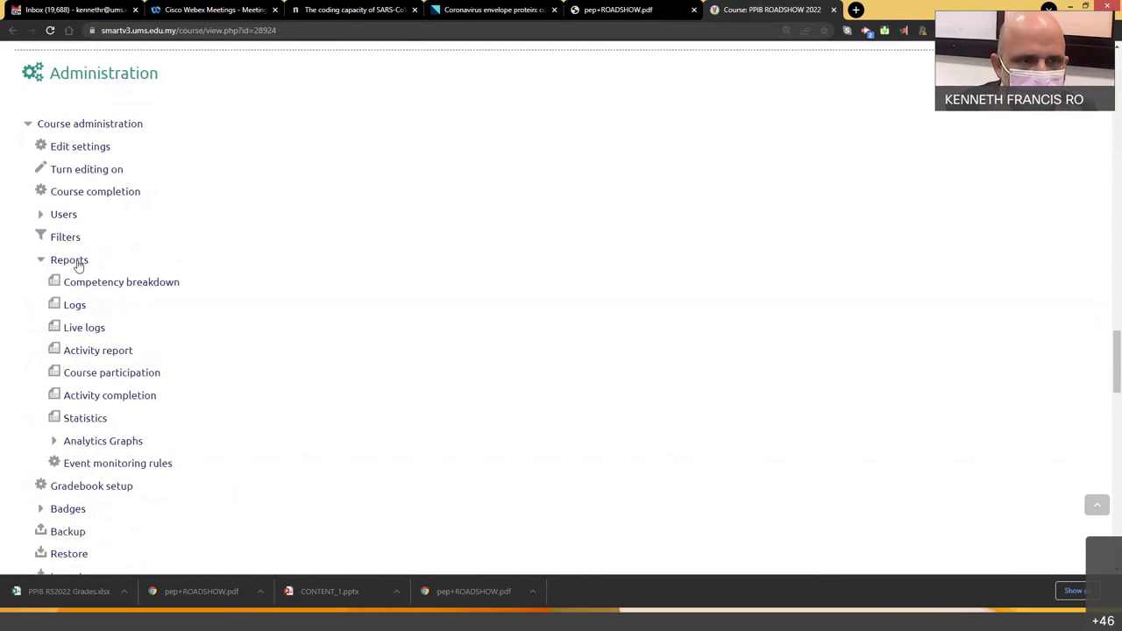
scroll(163, 271, down, 2)
click(98, 324)
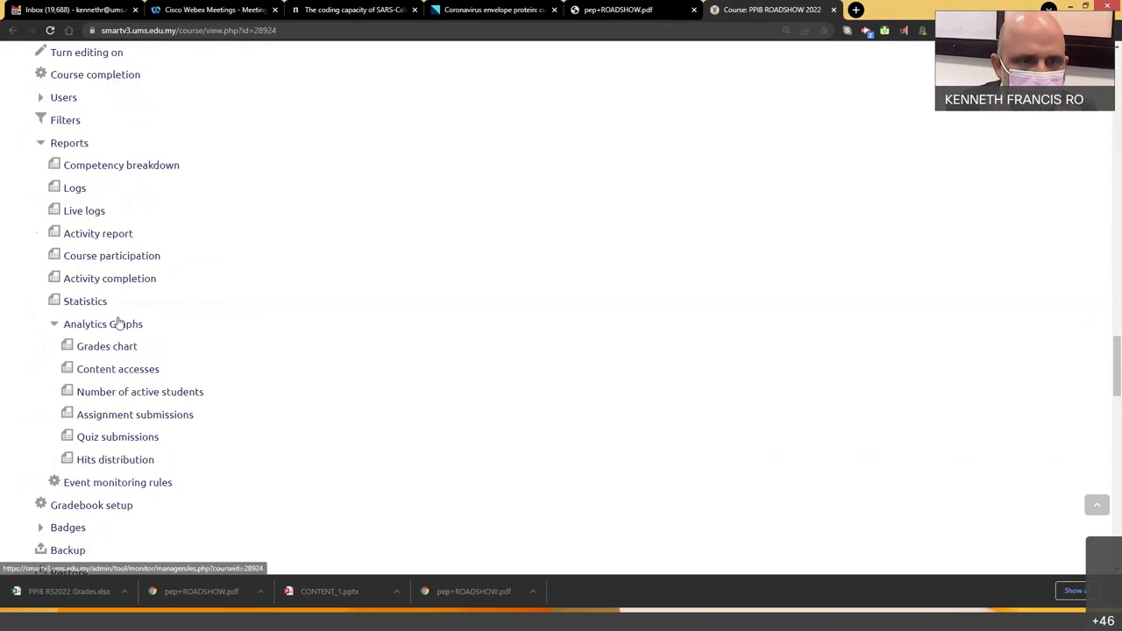
scroll(193, 326, down, 3)
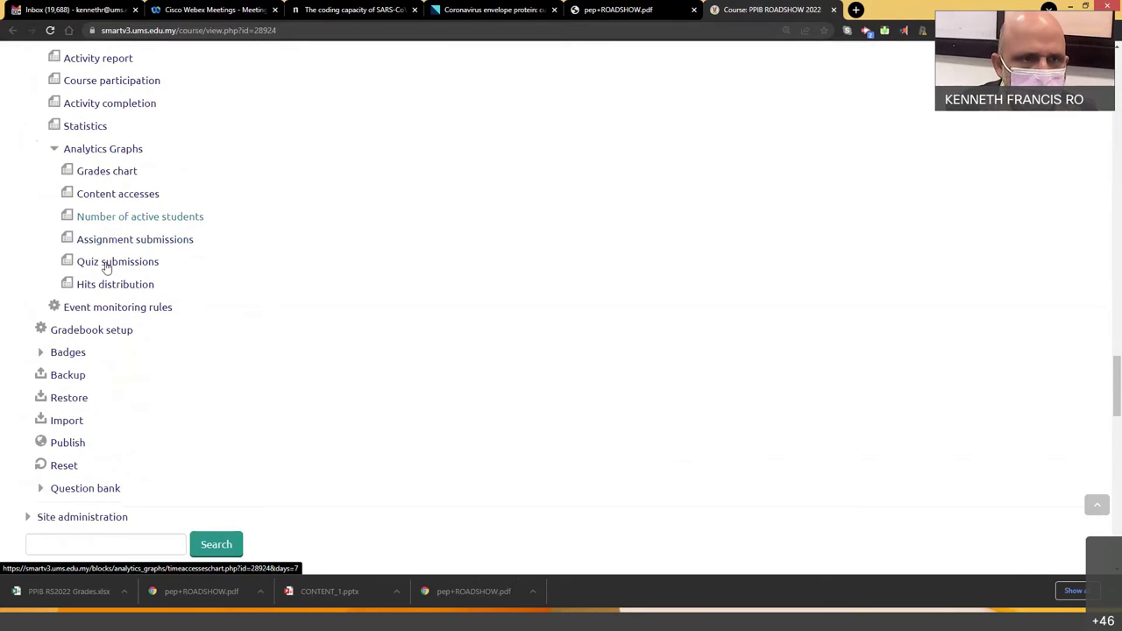
click(111, 195)
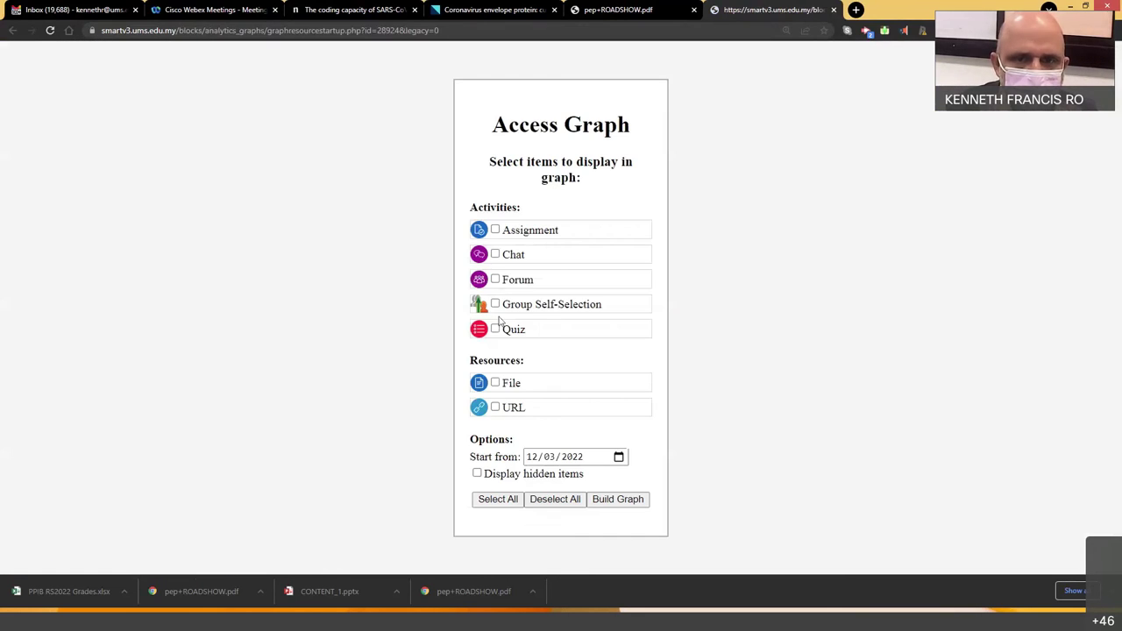
Build the content access graph covering assignments, chats, forums, group self-selection, quizzes, files and URLs.
click(495, 230)
click(496, 255)
click(496, 279)
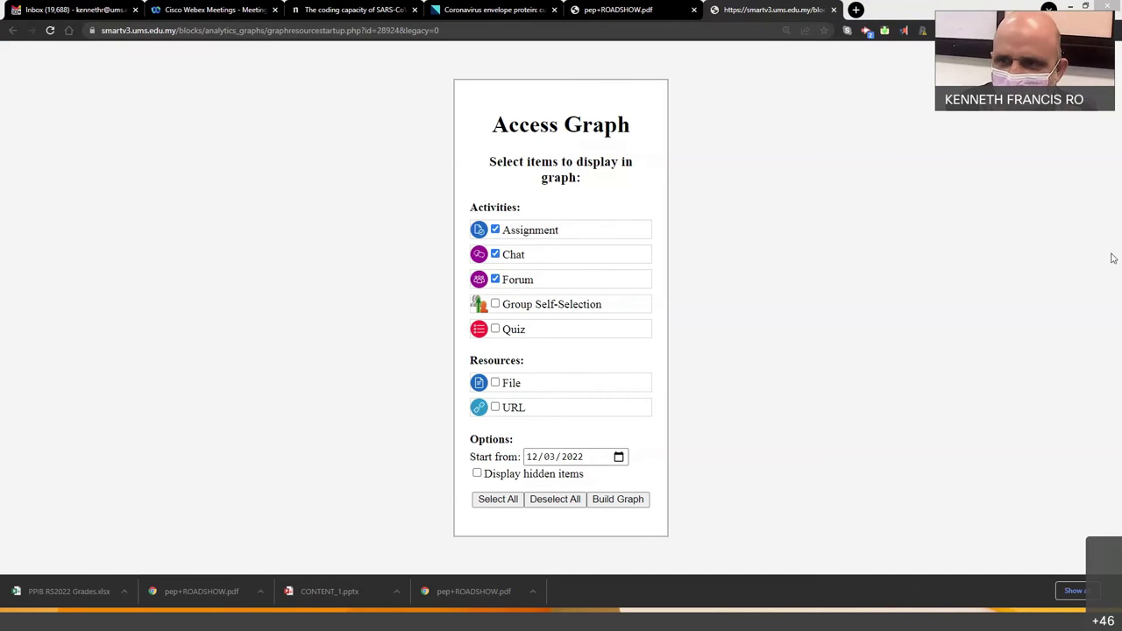
click(496, 304)
click(496, 330)
click(495, 383)
click(496, 408)
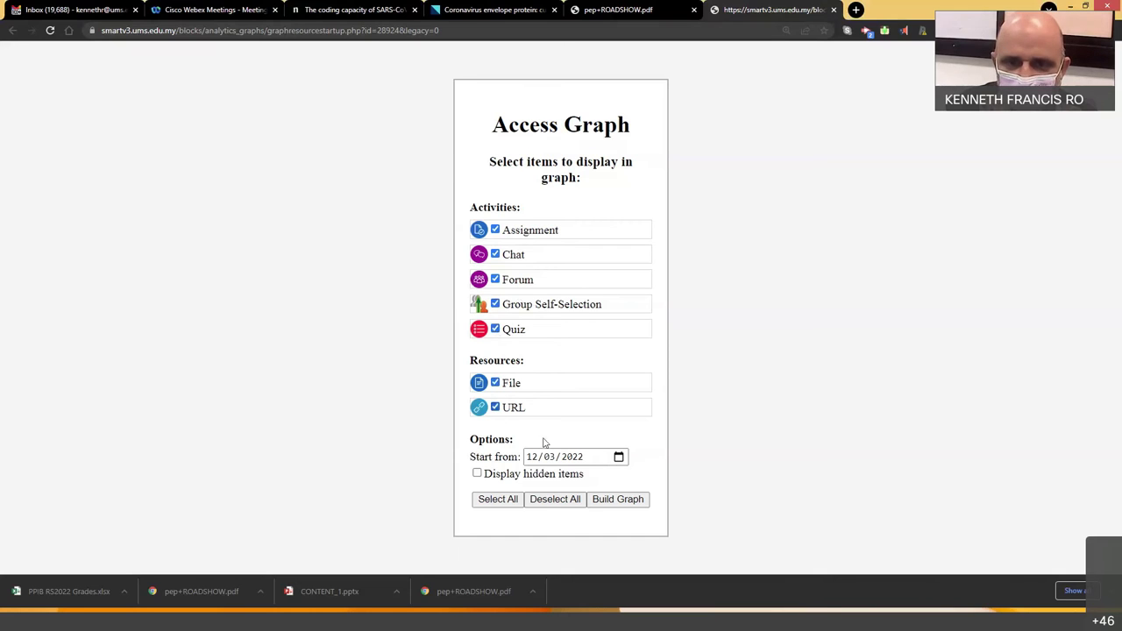
click(621, 501)
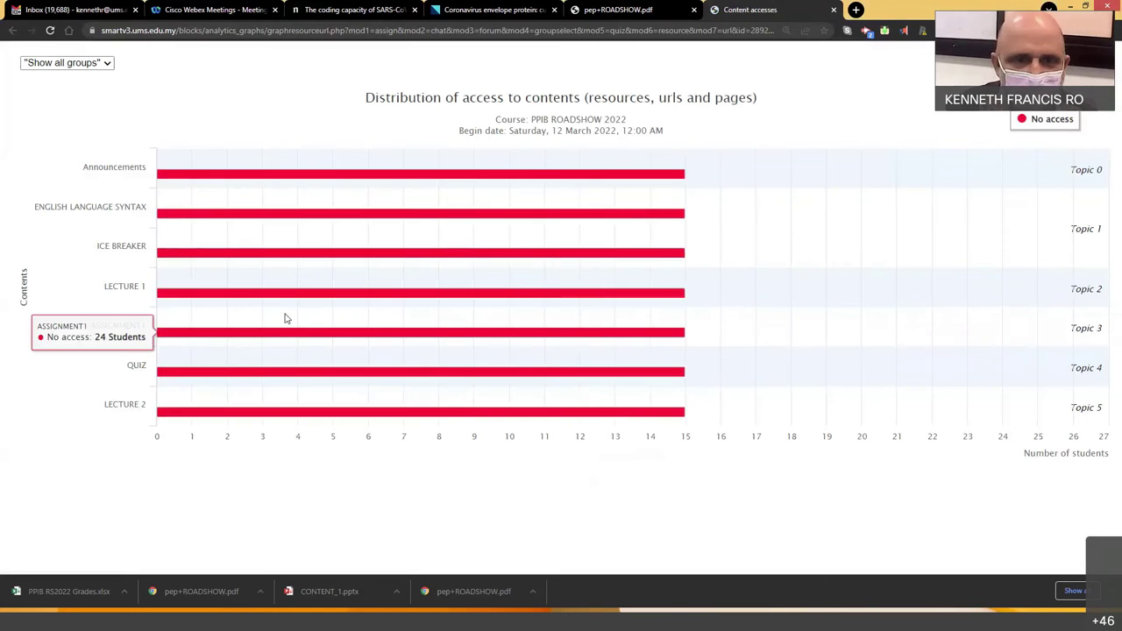
Filter the access graph to Group AEFL only.
click(64, 63)
click(64, 89)
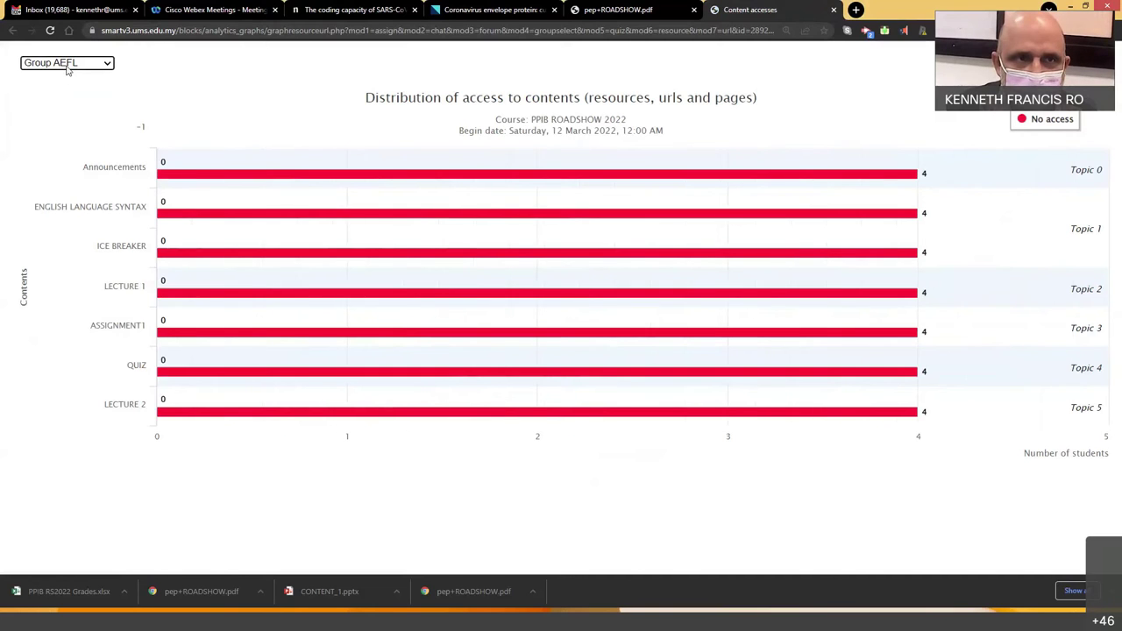
click(68, 69)
click(70, 89)
Navigate back through the graph options and course page to the participants list.
click(13, 31)
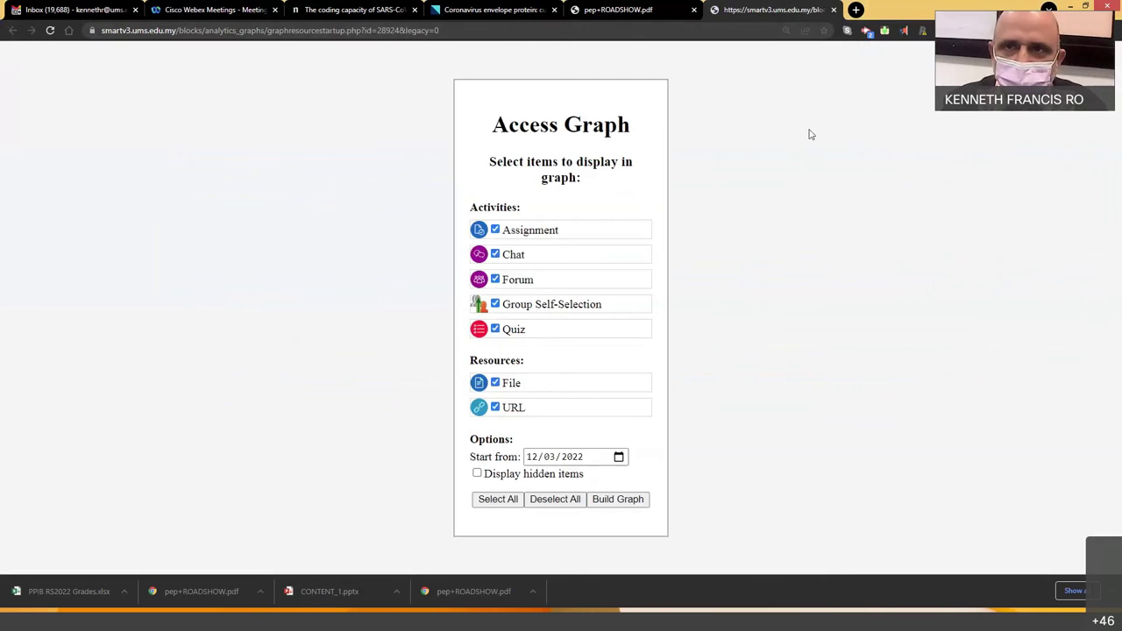
click(12, 31)
click(7, 37)
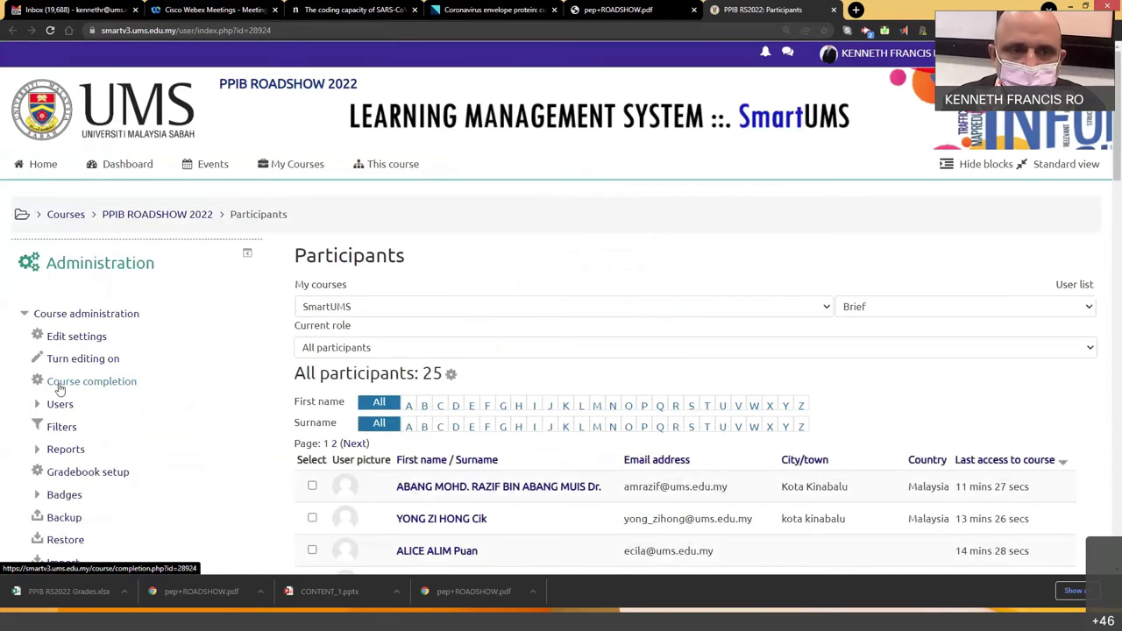
Check Course completion and the Users links, then go to the PPIB ROADSHOW 2022 course page.
click(59, 386)
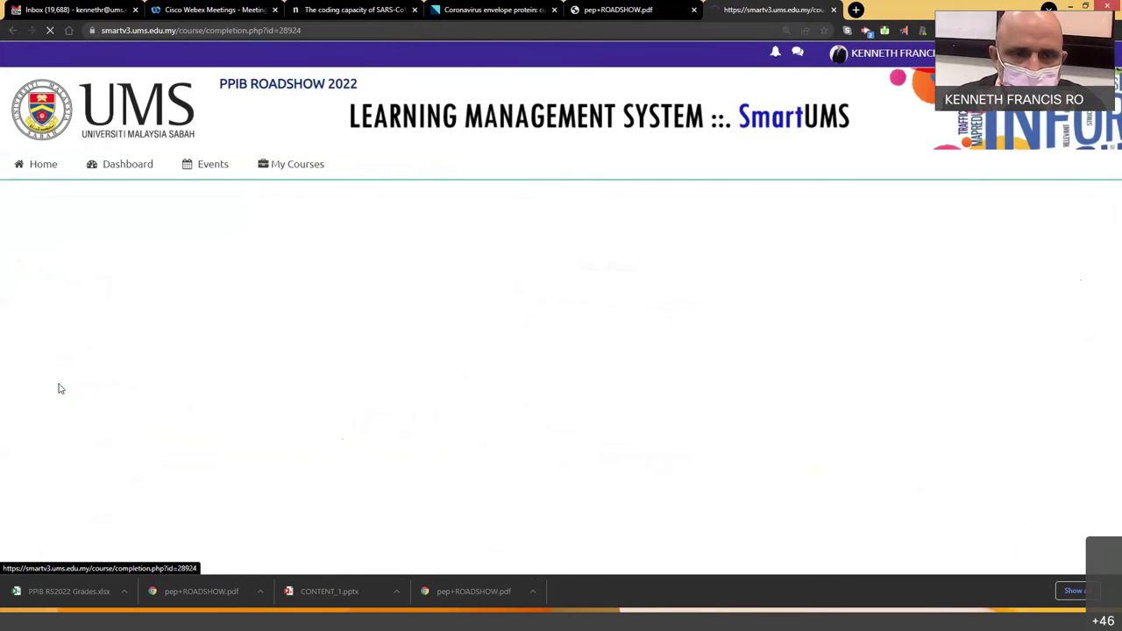
click(61, 405)
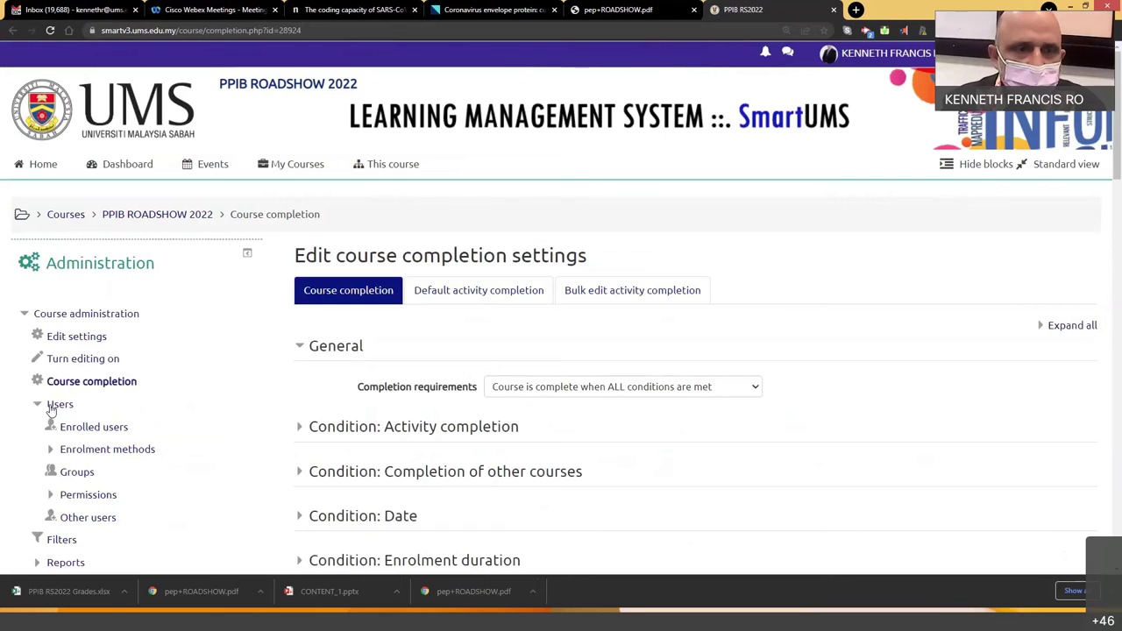
click(181, 221)
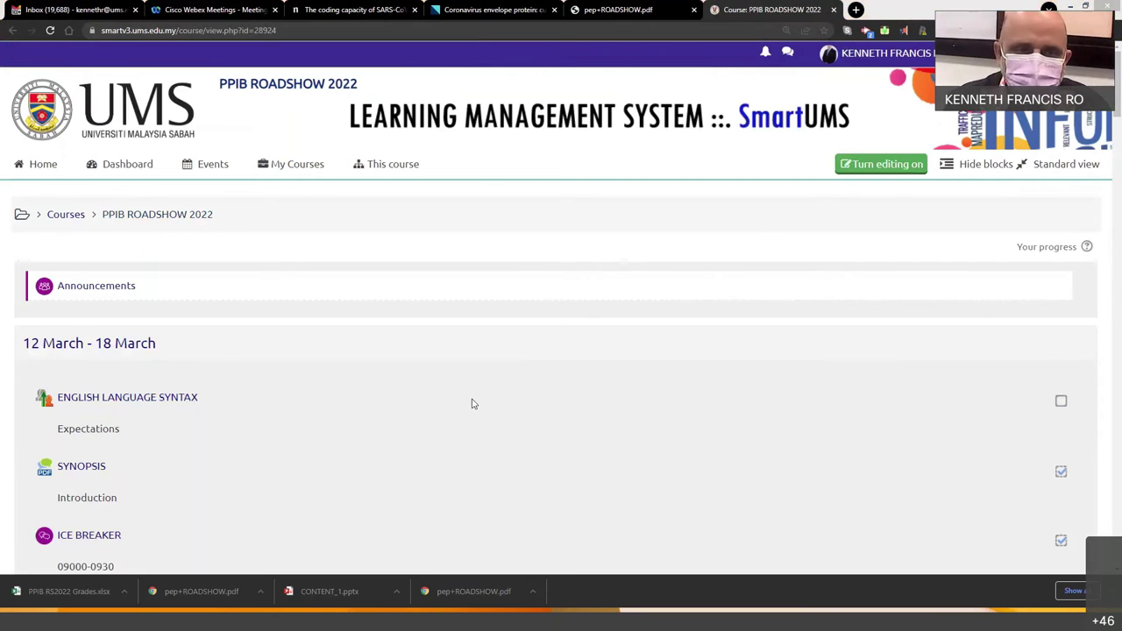
scroll(478, 392, down, 3)
scroll(481, 391, down, 12)
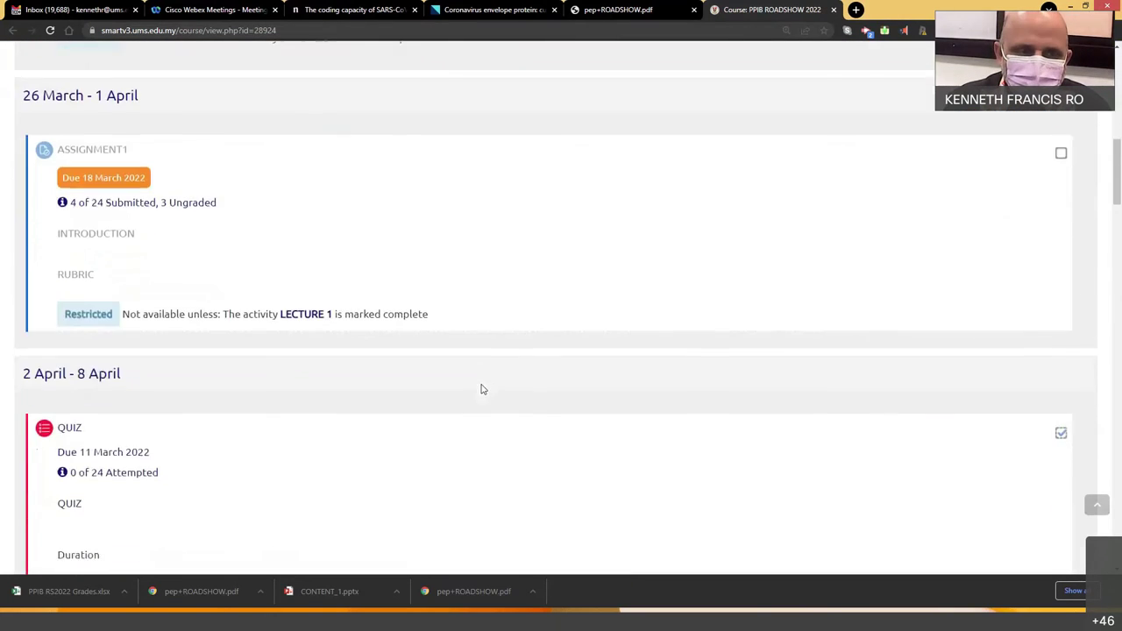
scroll(480, 389, down, 5)
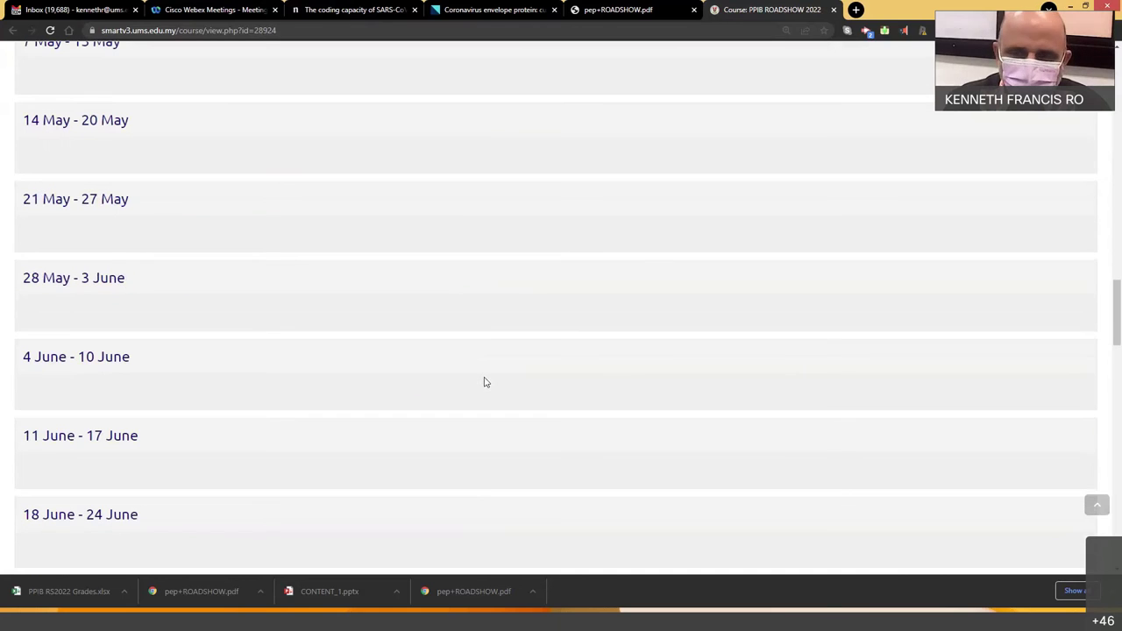
scroll(786, 153, up, 15)
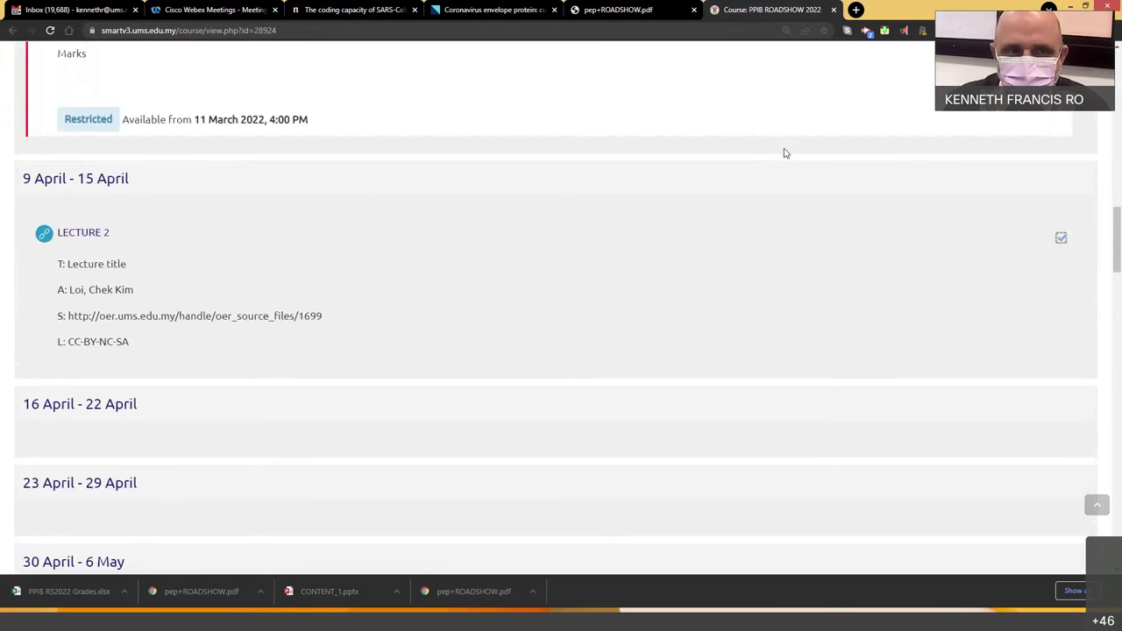
scroll(786, 153, up, 7)
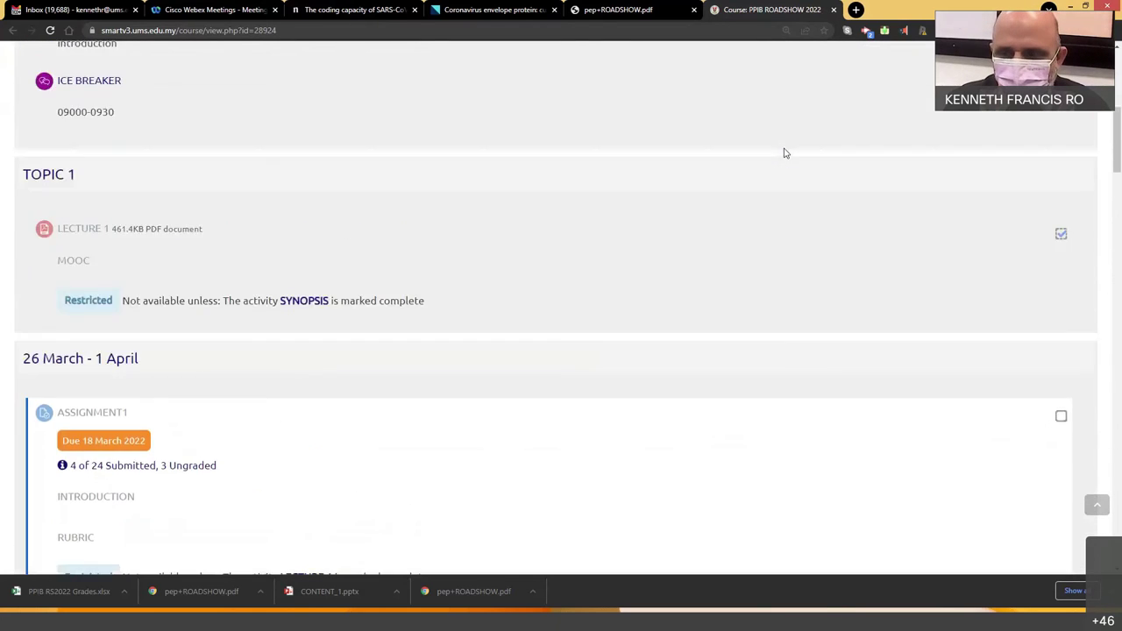
scroll(785, 153, up, 2)
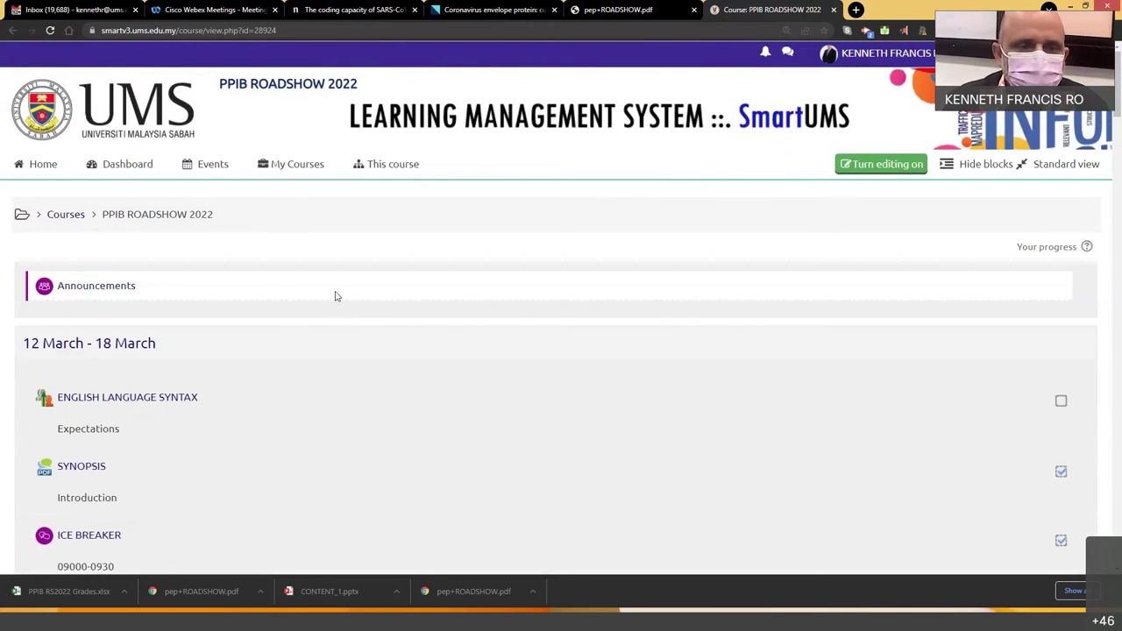
click(283, 166)
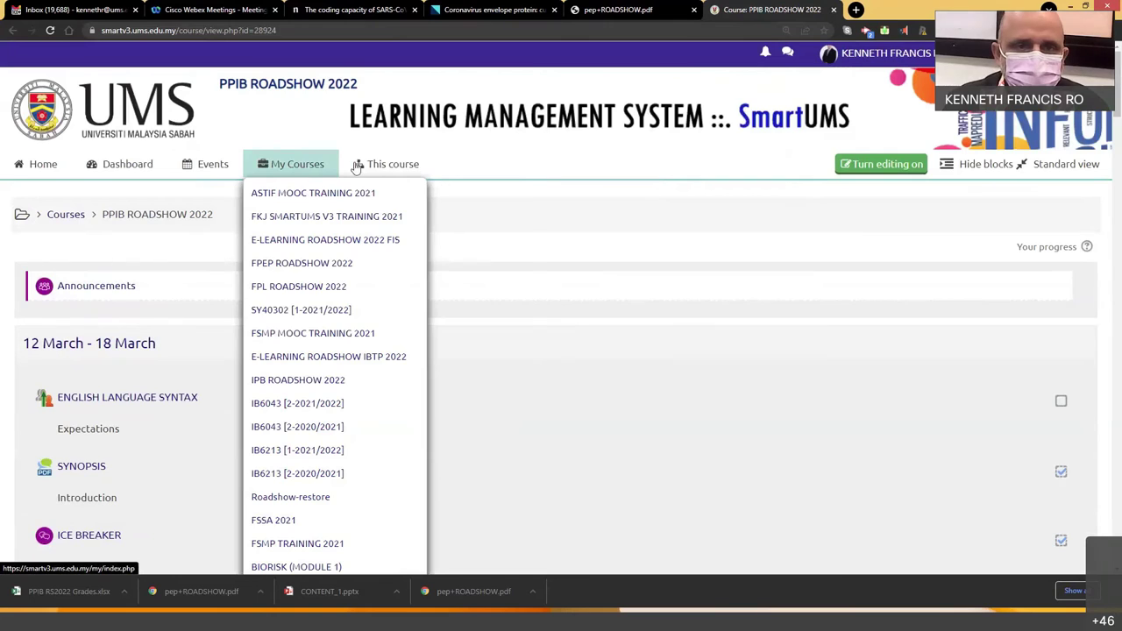
click(388, 164)
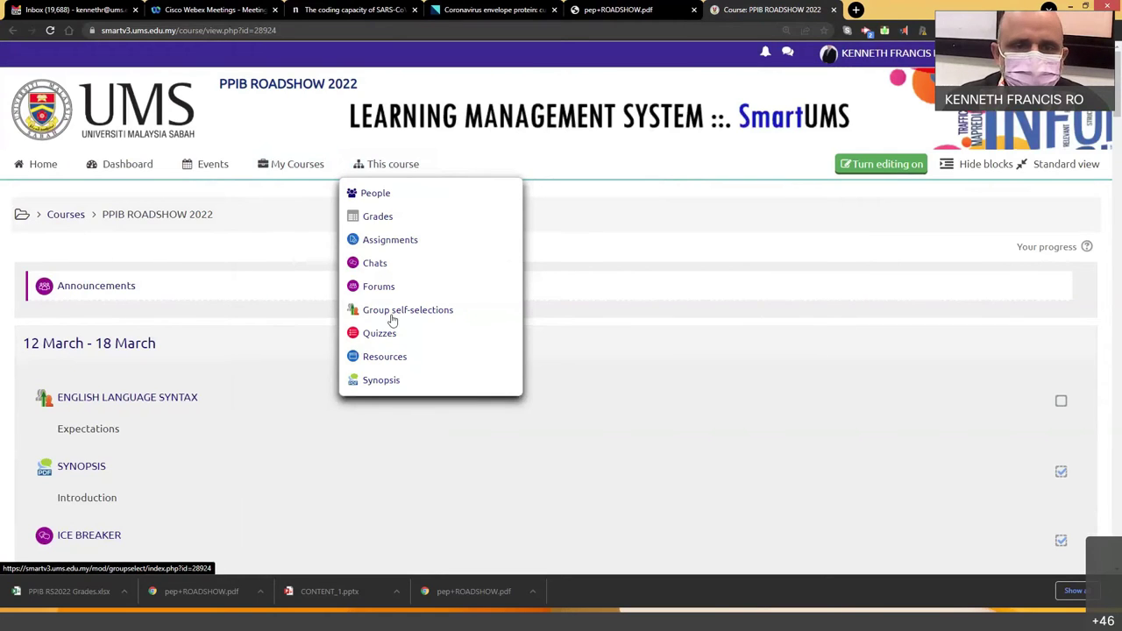
mouse_move(392, 166)
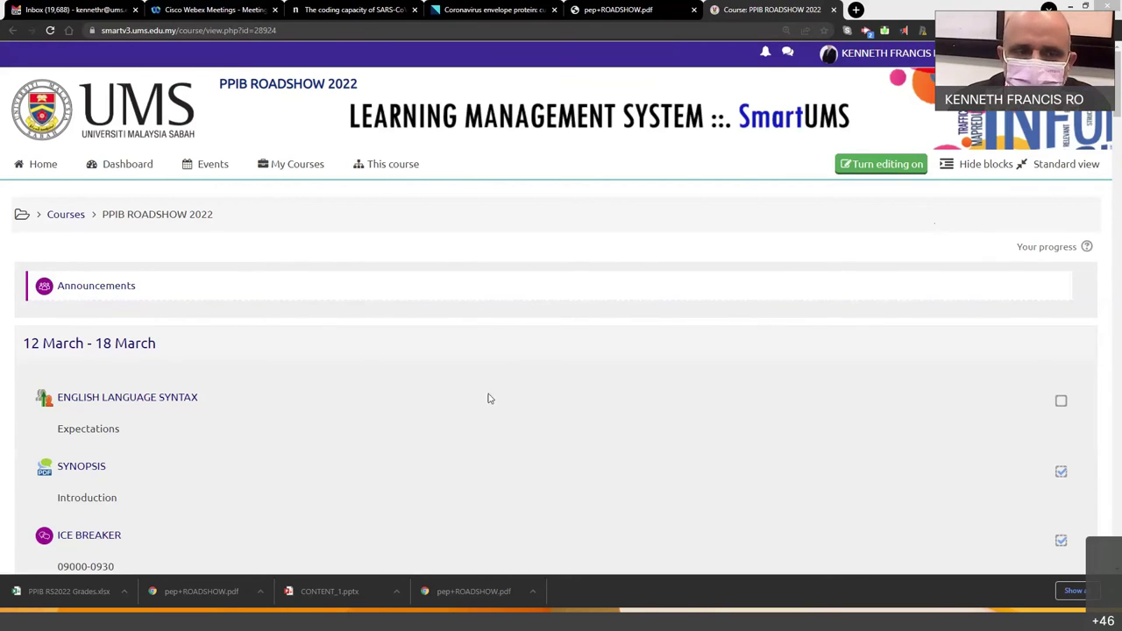
scroll(488, 423, down, 2)
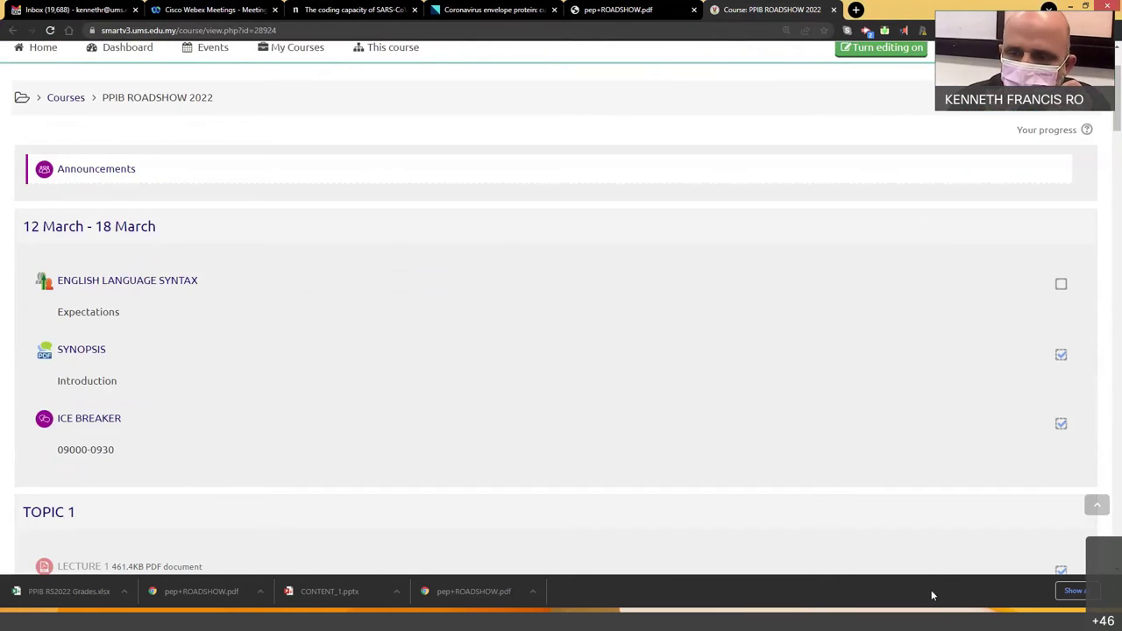
scroll(1008, 336, up, 2)
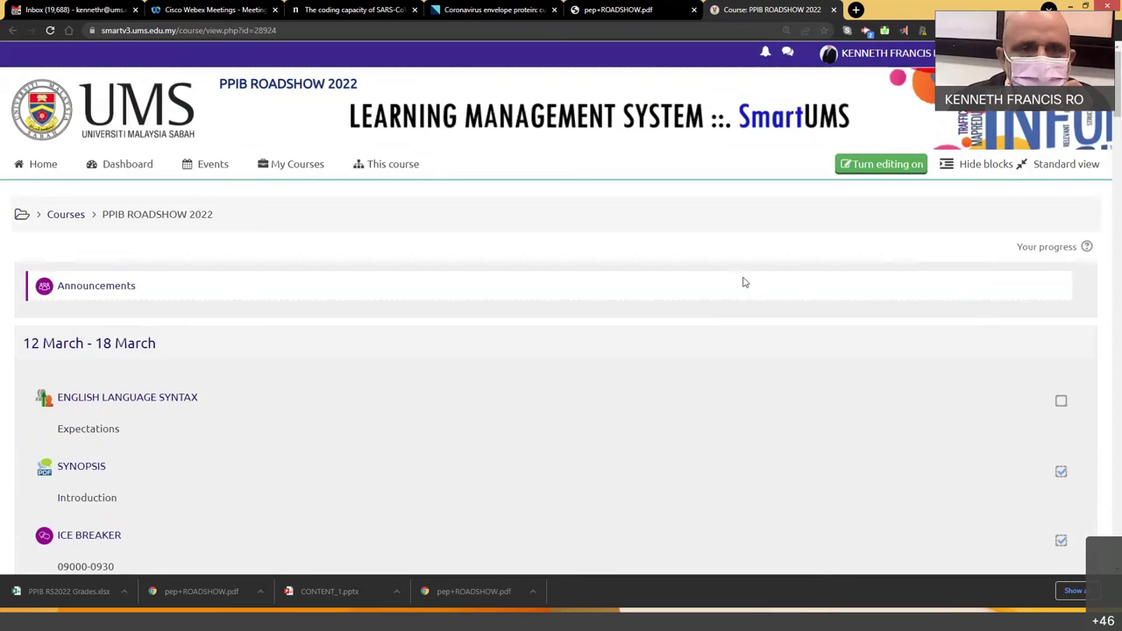
scroll(640, 357, down, 4)
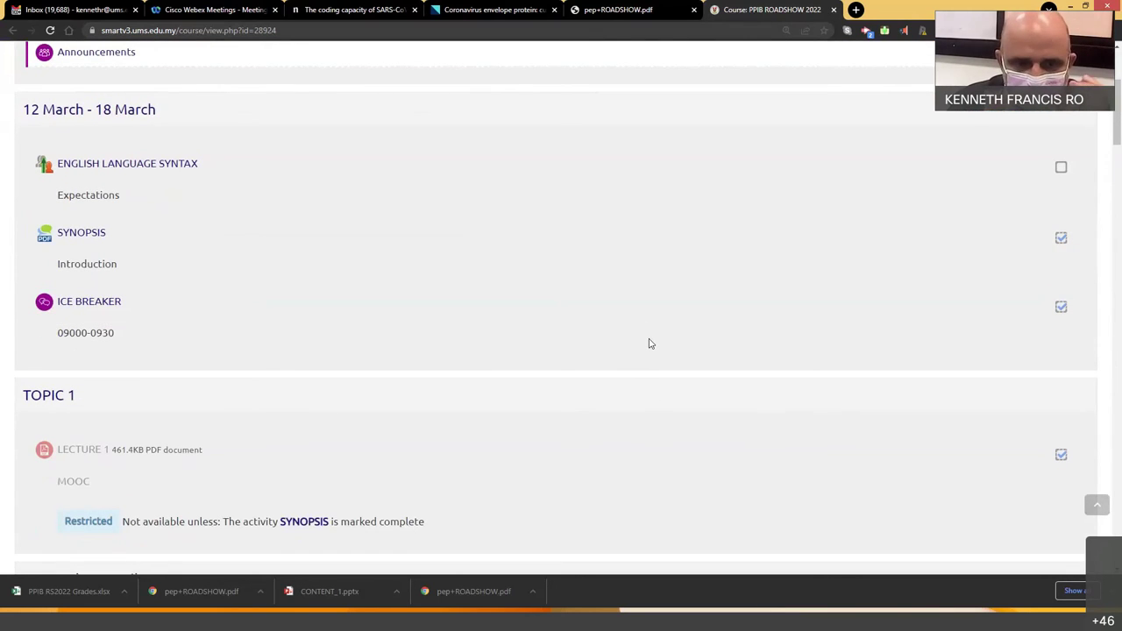
scroll(650, 343, down, 3)
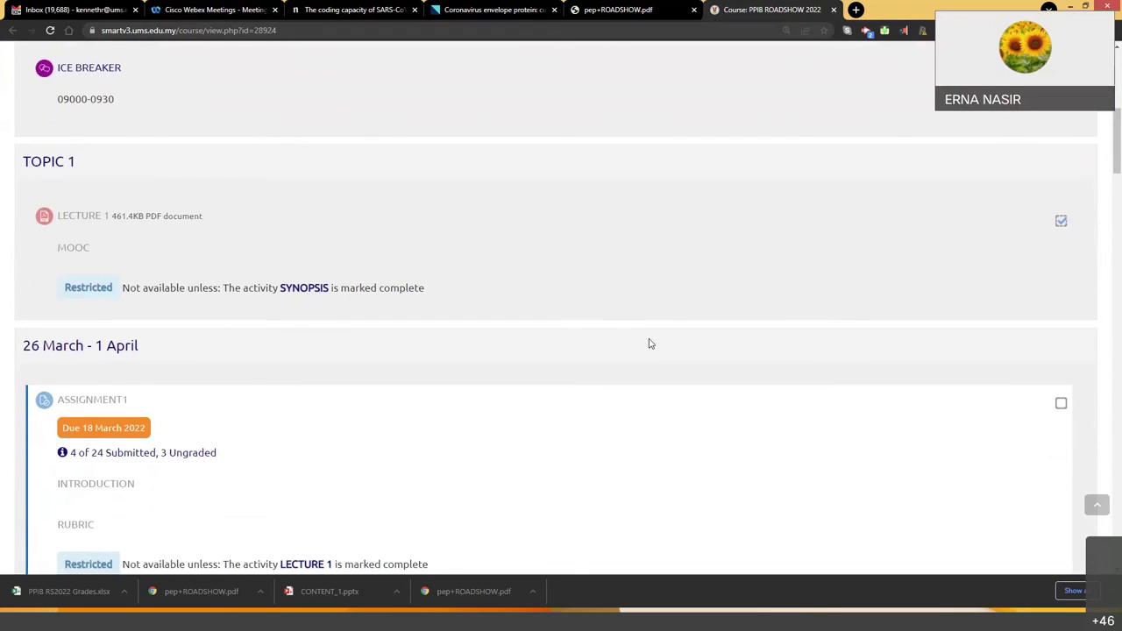
scroll(650, 344, down, 5)
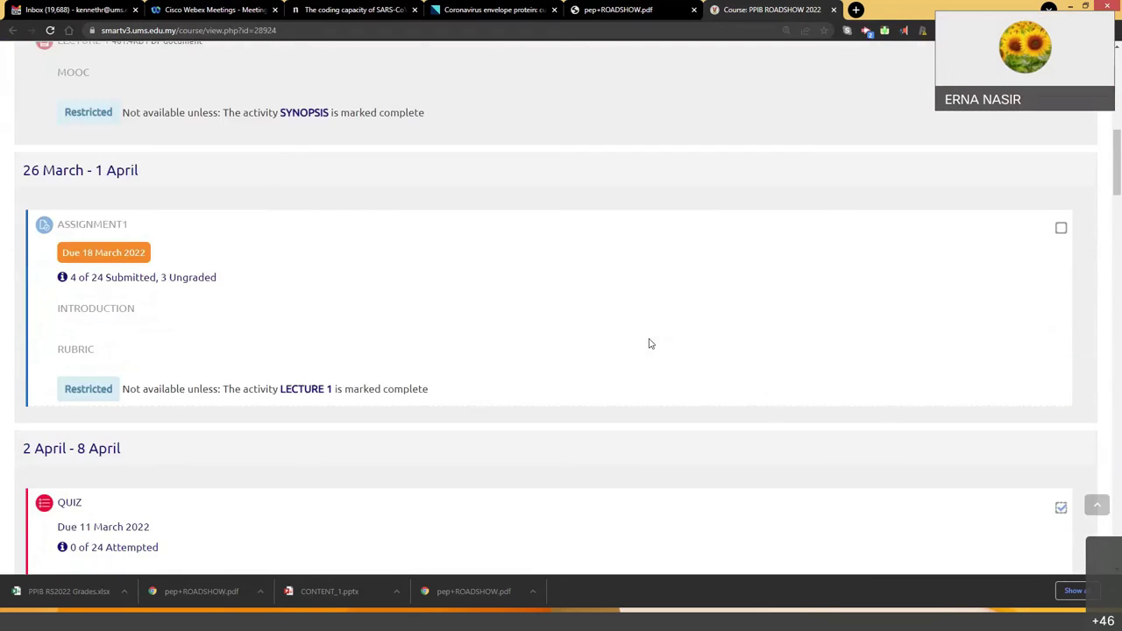
scroll(650, 344, down, 2)
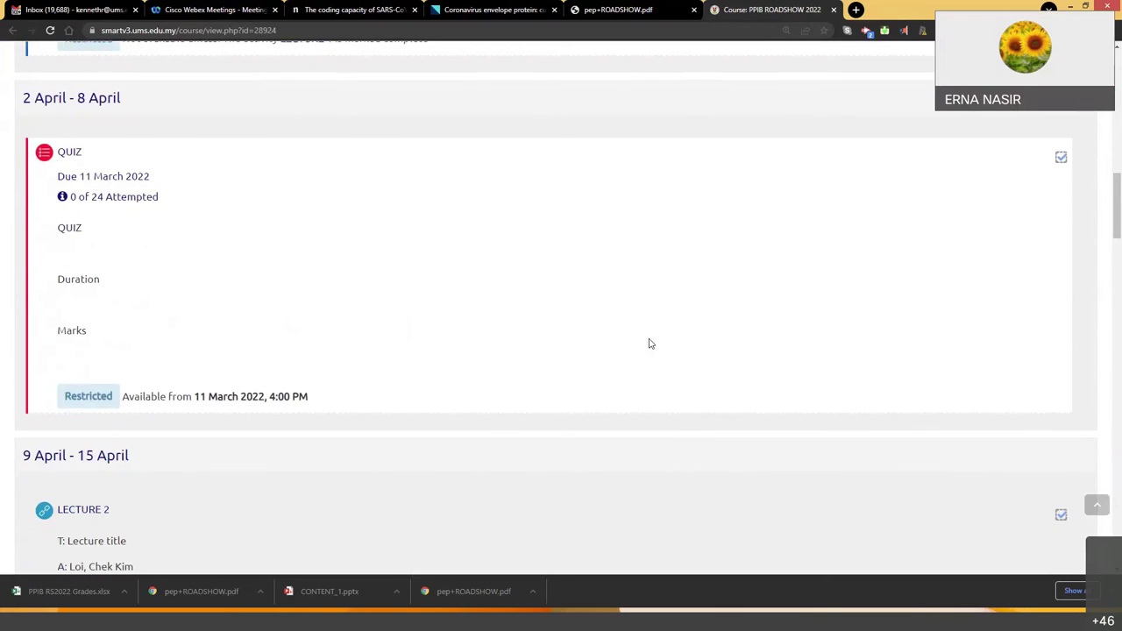
scroll(650, 343, down, 3)
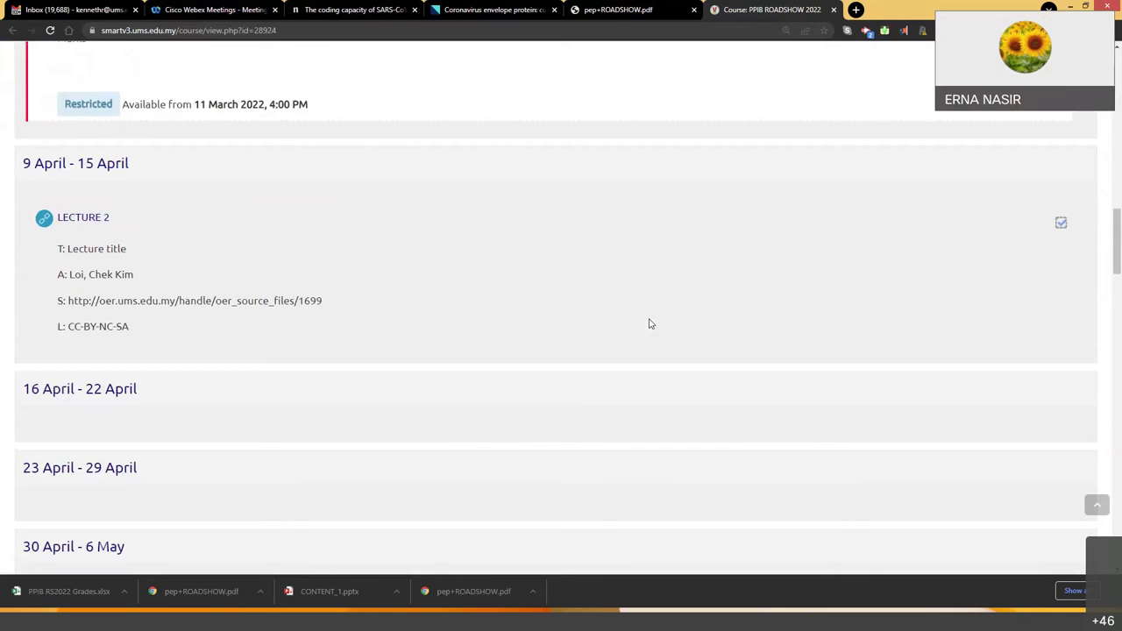
scroll(655, 248, up, 8)
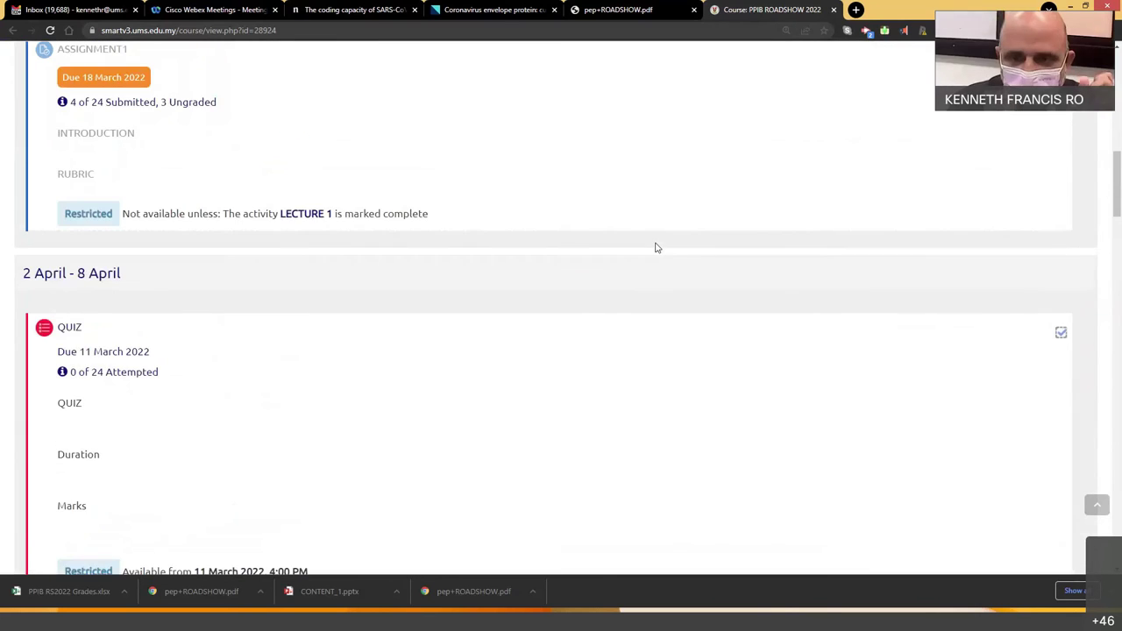
scroll(655, 248, up, 2)
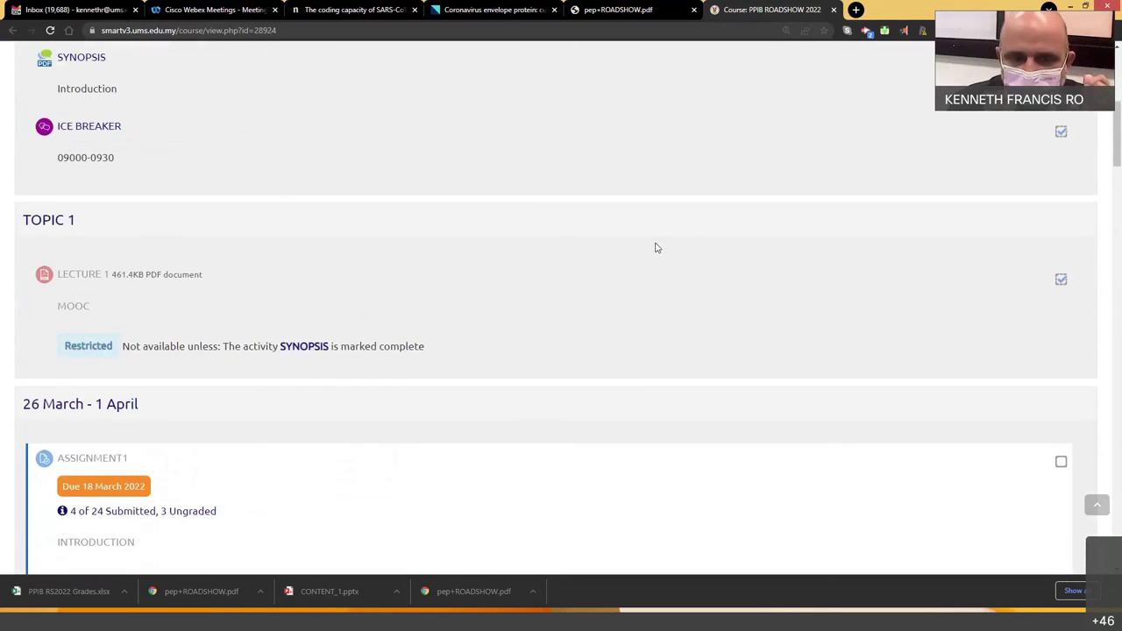
scroll(659, 249, up, 3)
scroll(659, 249, up, 2)
scroll(654, 264, down, 5)
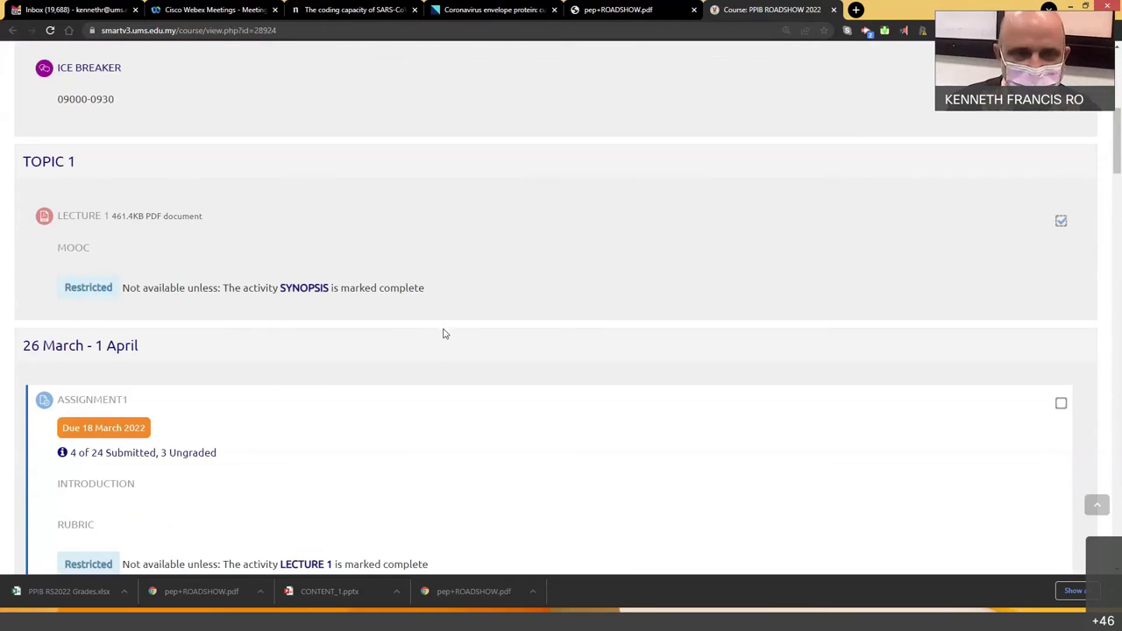
scroll(449, 325, down, 4)
scroll(454, 313, down, 5)
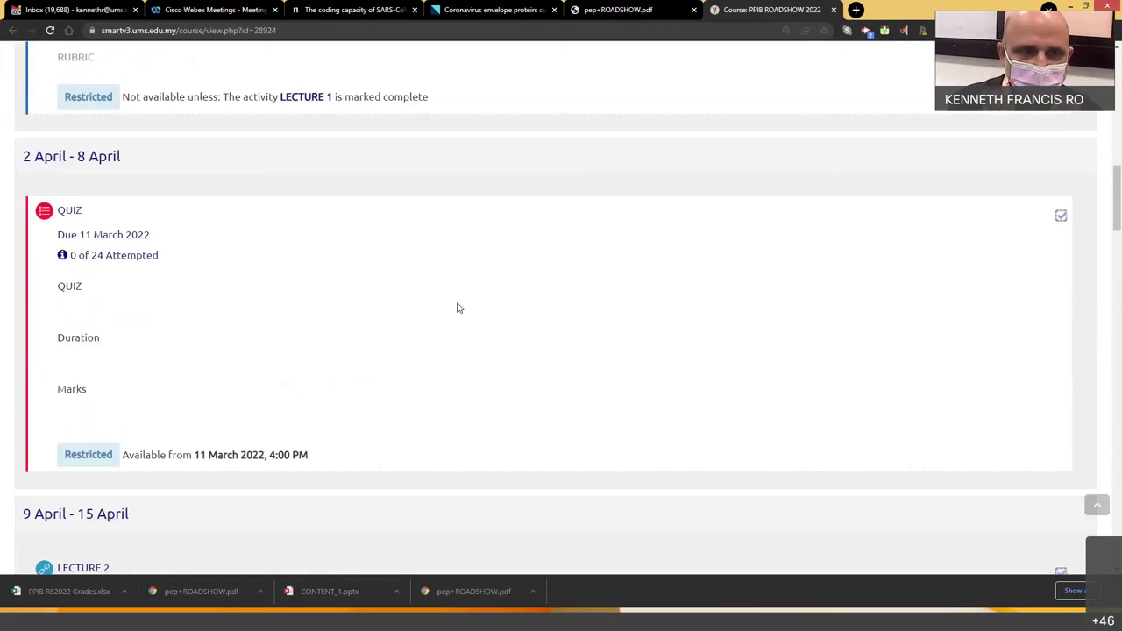
scroll(459, 308, up, 7)
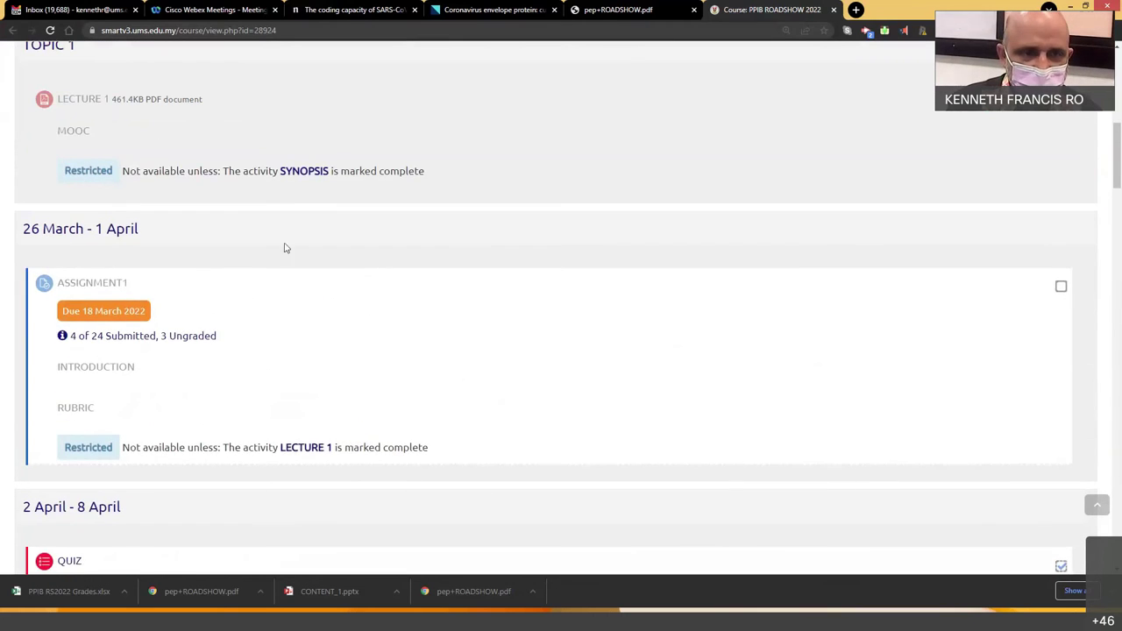
scroll(278, 238, up, 6)
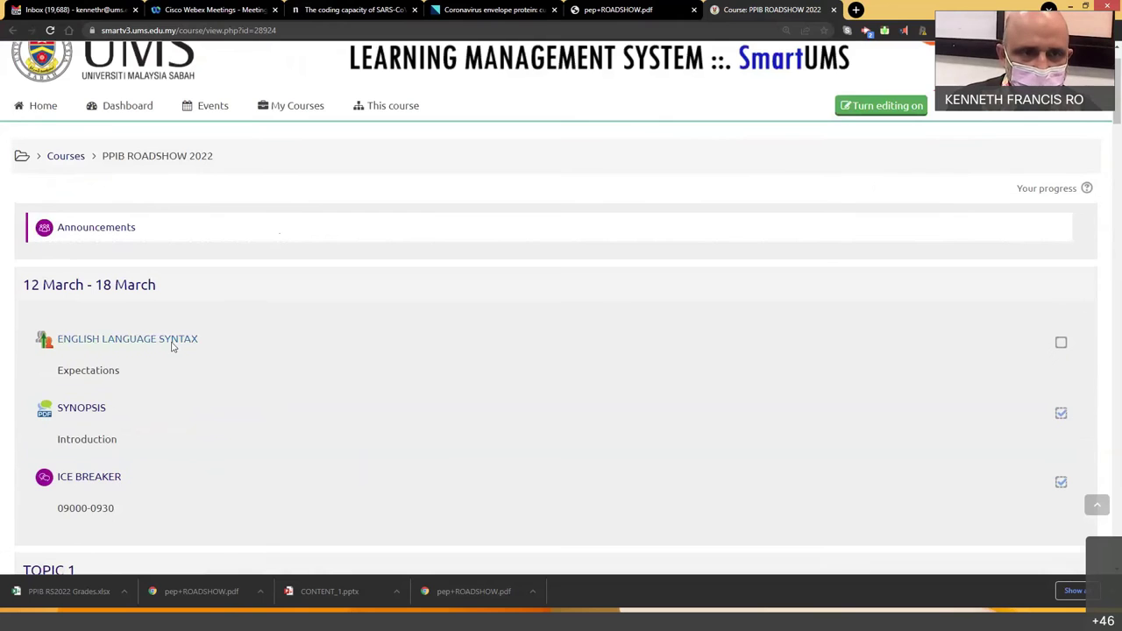
scroll(171, 347, down, 5)
scroll(219, 337, down, 1)
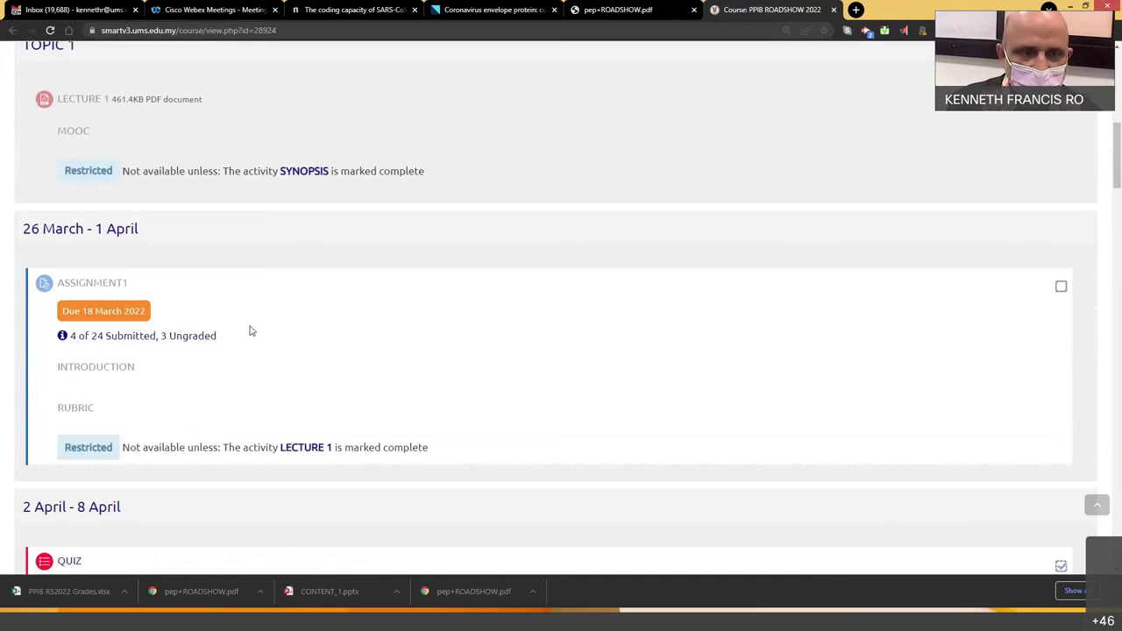
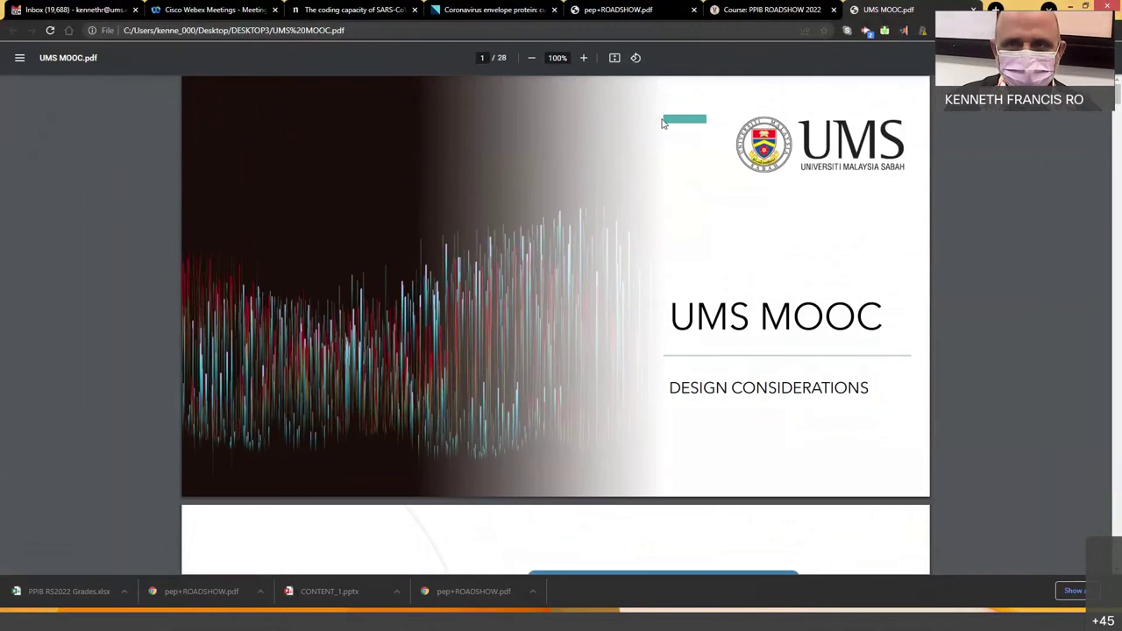
Switch from the UMS MOOC slides to the Course: PPIB ROADSHOW 2022 tab.
scroll(741, 232, down, 2)
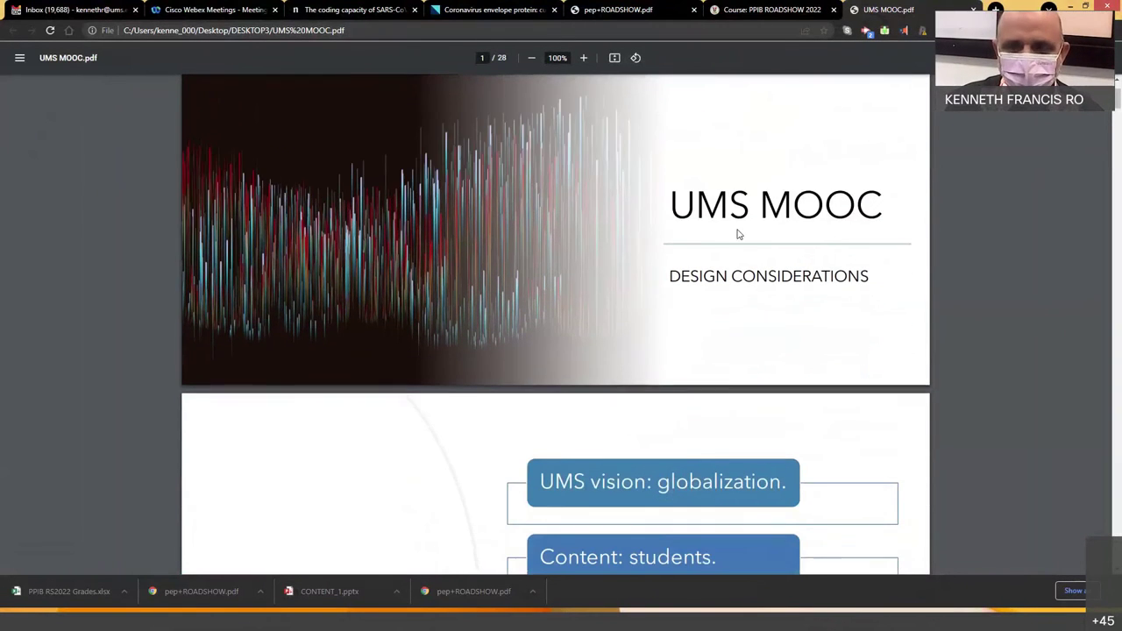
scroll(739, 234, down, 2)
scroll(737, 233, up, 4)
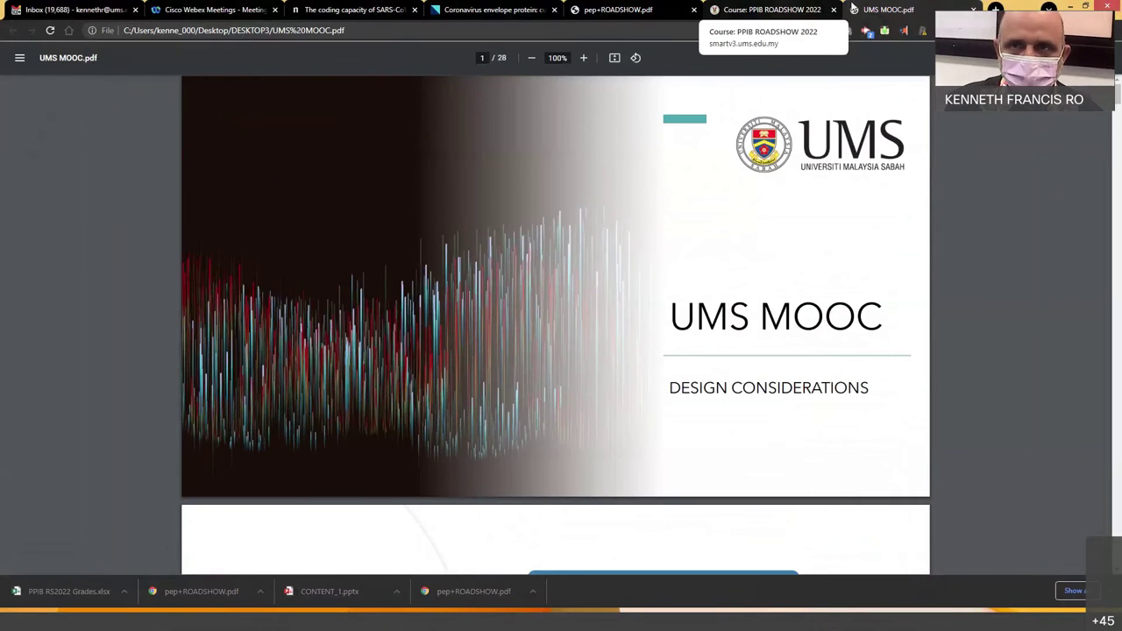
click(790, 10)
Log out of SmartUMS from the signed-in user's account menu.
scroll(978, 164, up, 8)
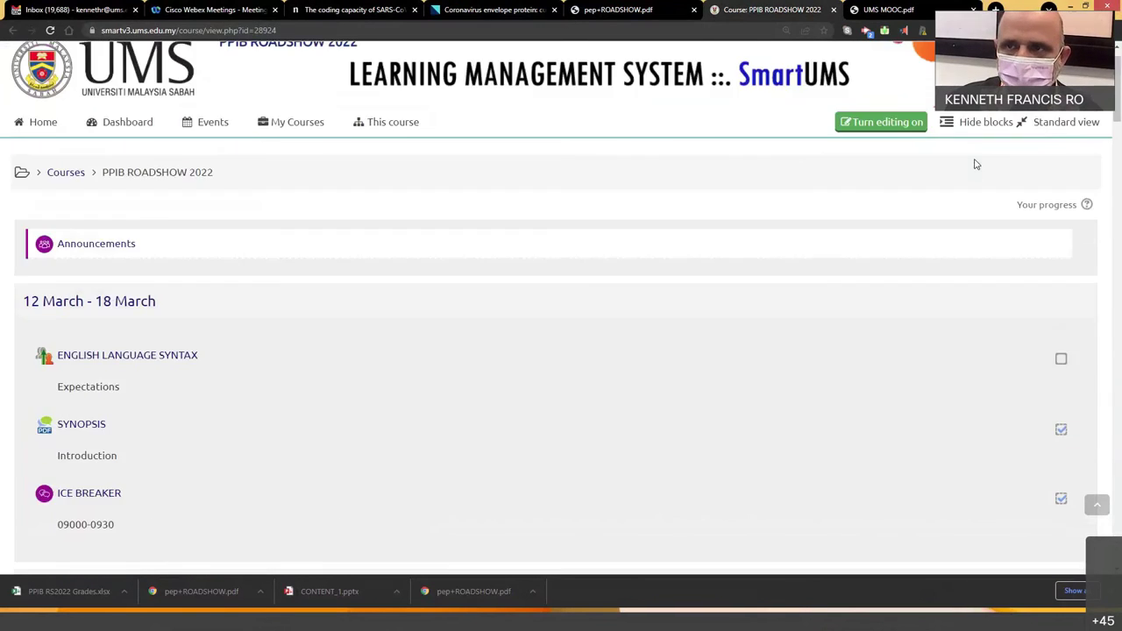
click(952, 53)
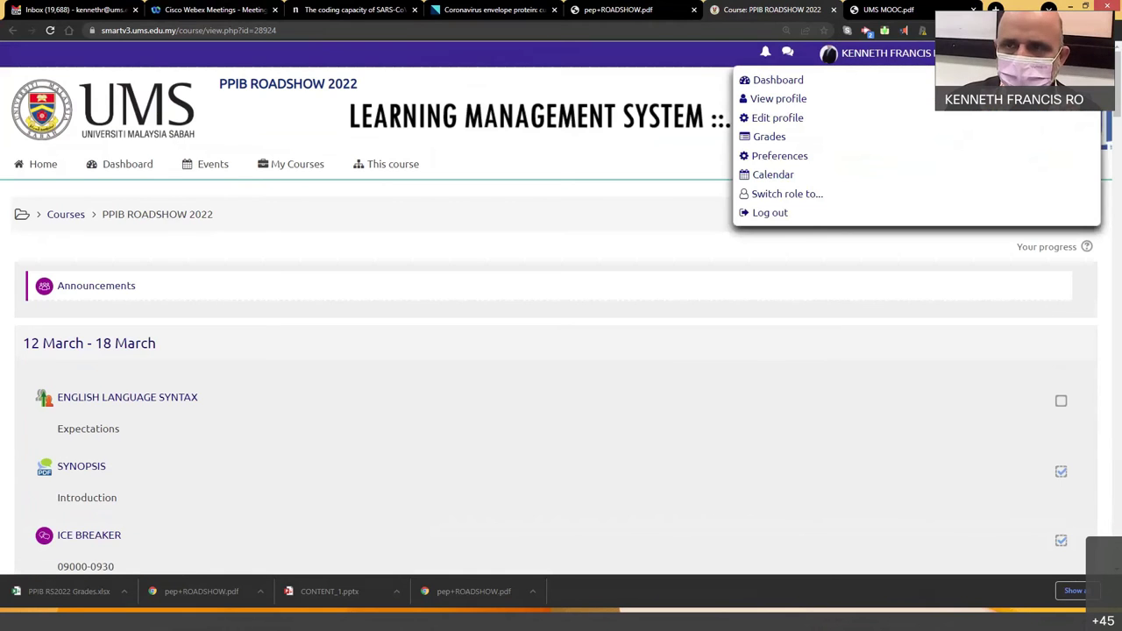
click(777, 213)
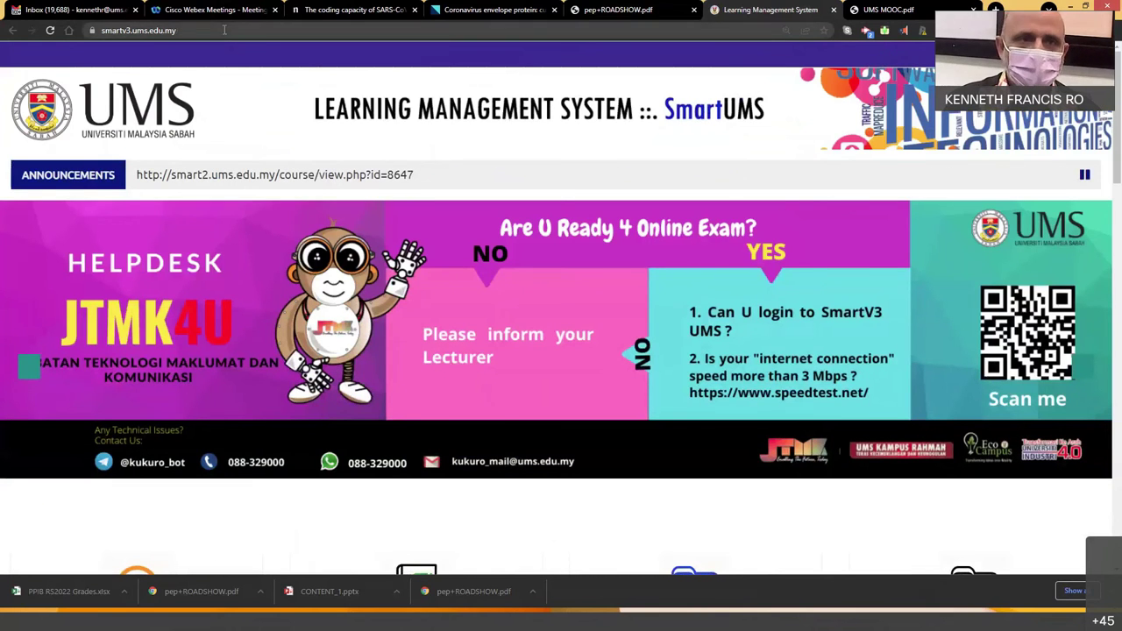
click(231, 32)
Search Google for 'microsoft stream' and open the Microsoft Stream – Video Streaming Service result.
text(micro)
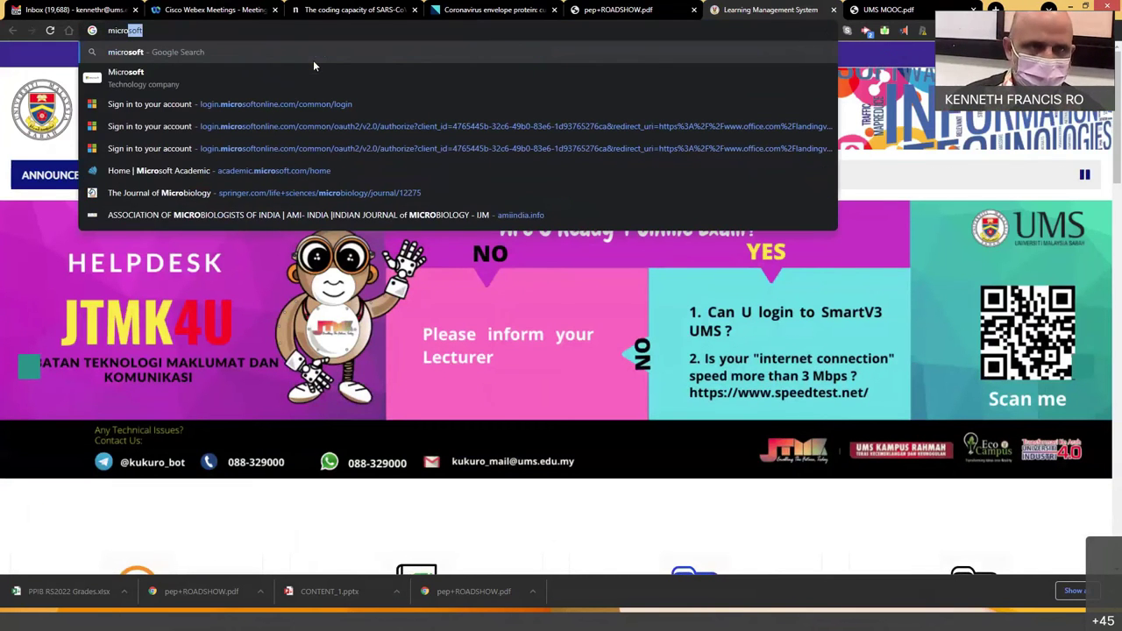
text(so)
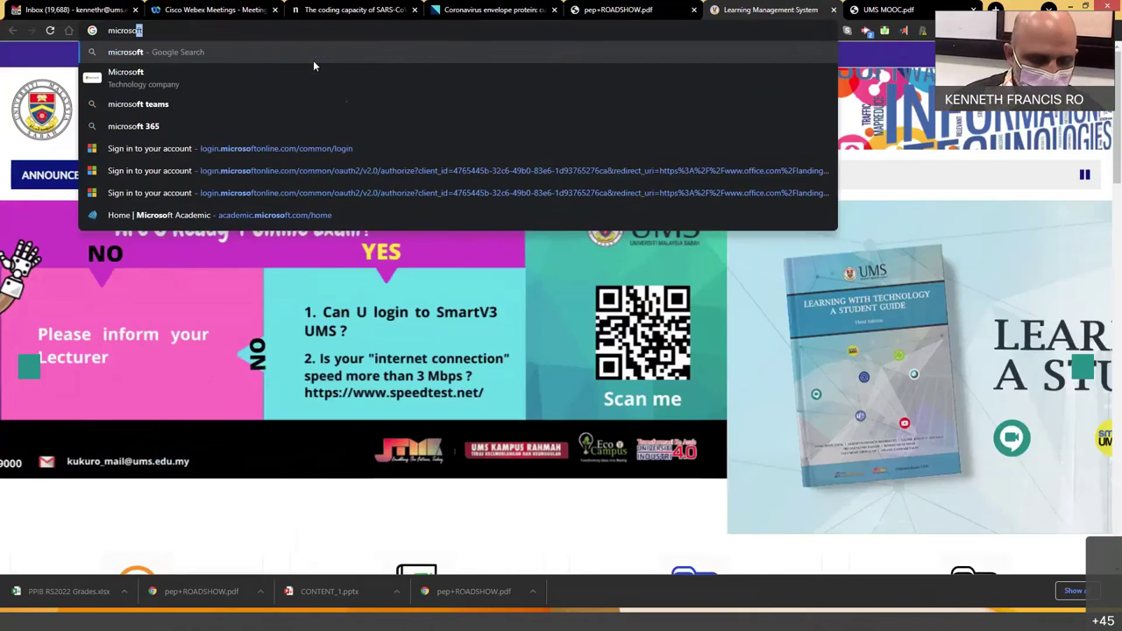
text(ft stream)
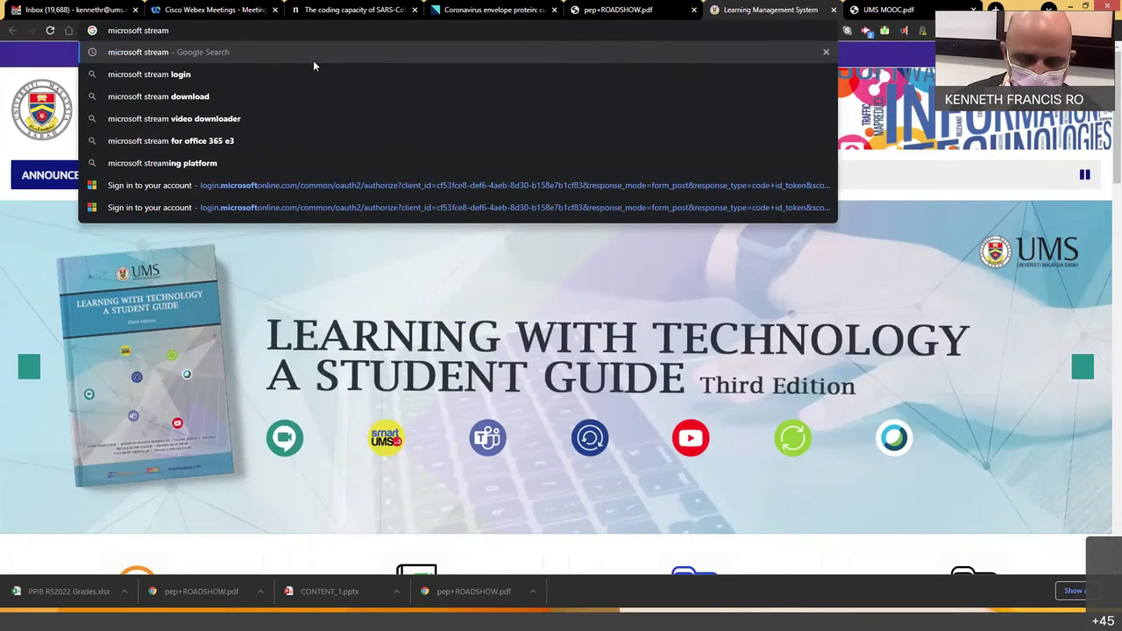
key(Return)
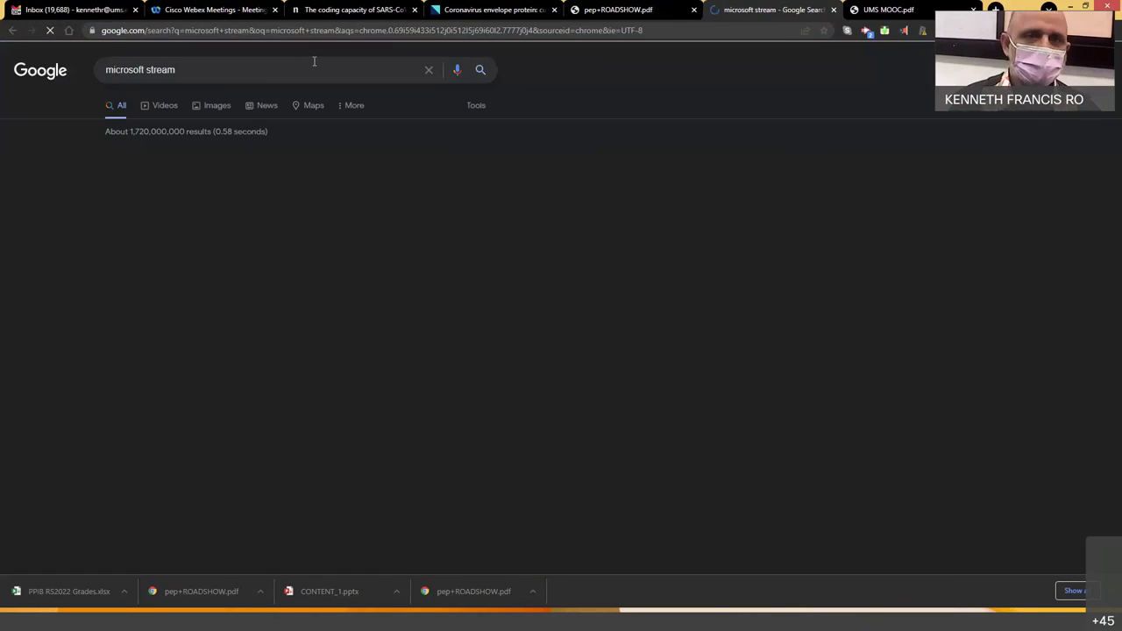
click(295, 170)
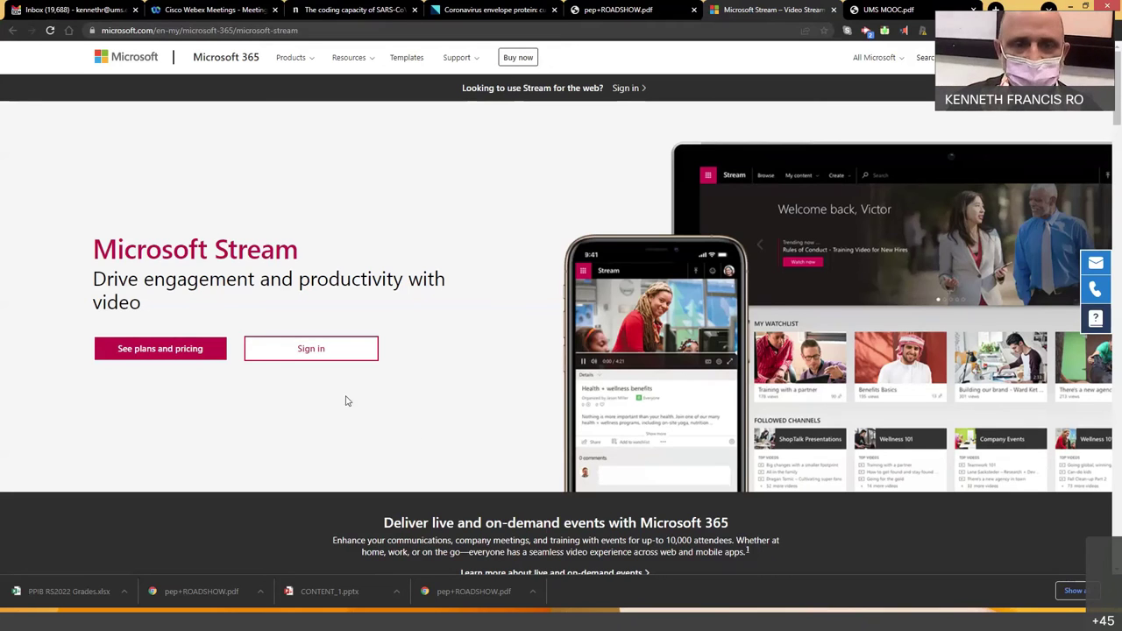
Sign in to Microsoft Stream and browse its home page.
click(315, 350)
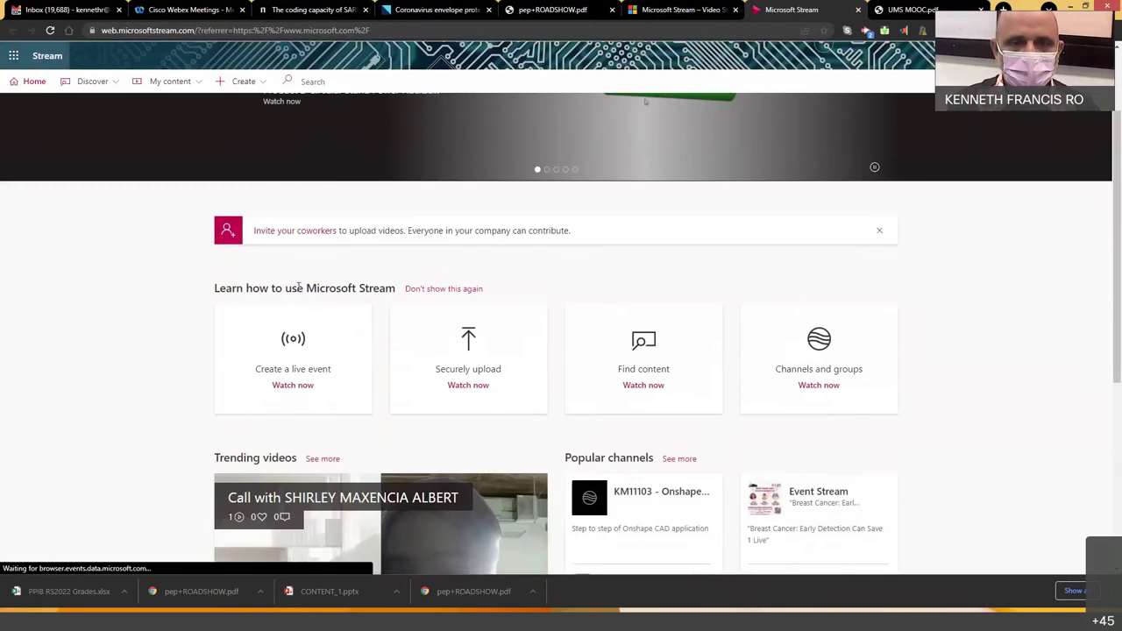
scroll(345, 239, down, 4)
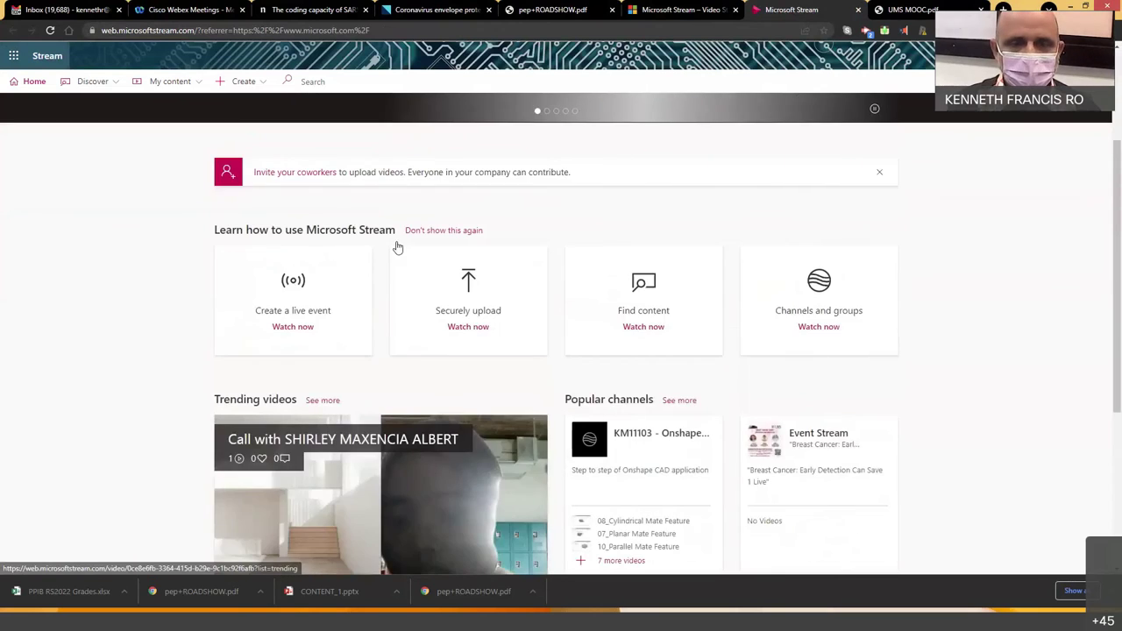
scroll(406, 254, up, 2)
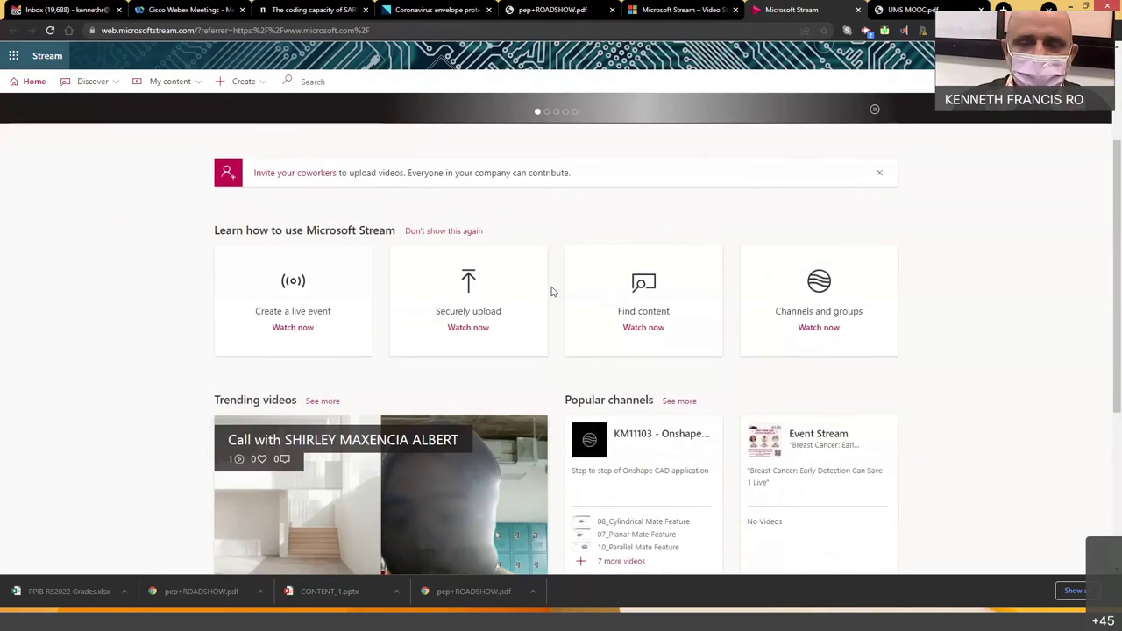
Play the Securely upload tutorial video from its Watch now card.
scroll(550, 292, up, 1)
scroll(551, 288, down, 2)
scroll(551, 288, down, 2)
scroll(552, 290, up, 3)
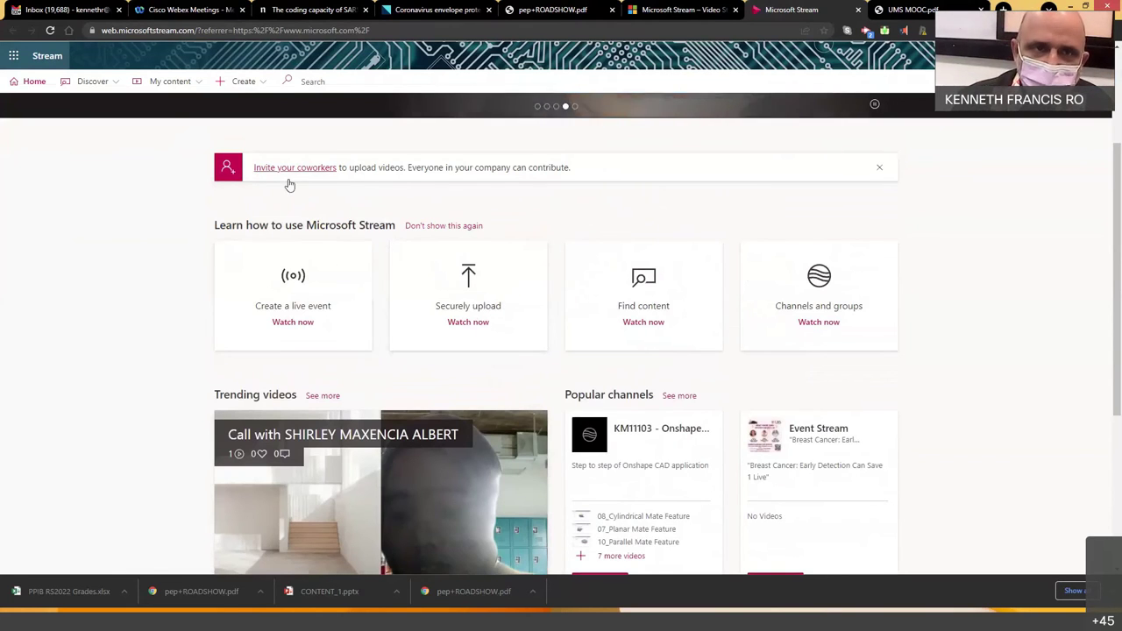
click(470, 298)
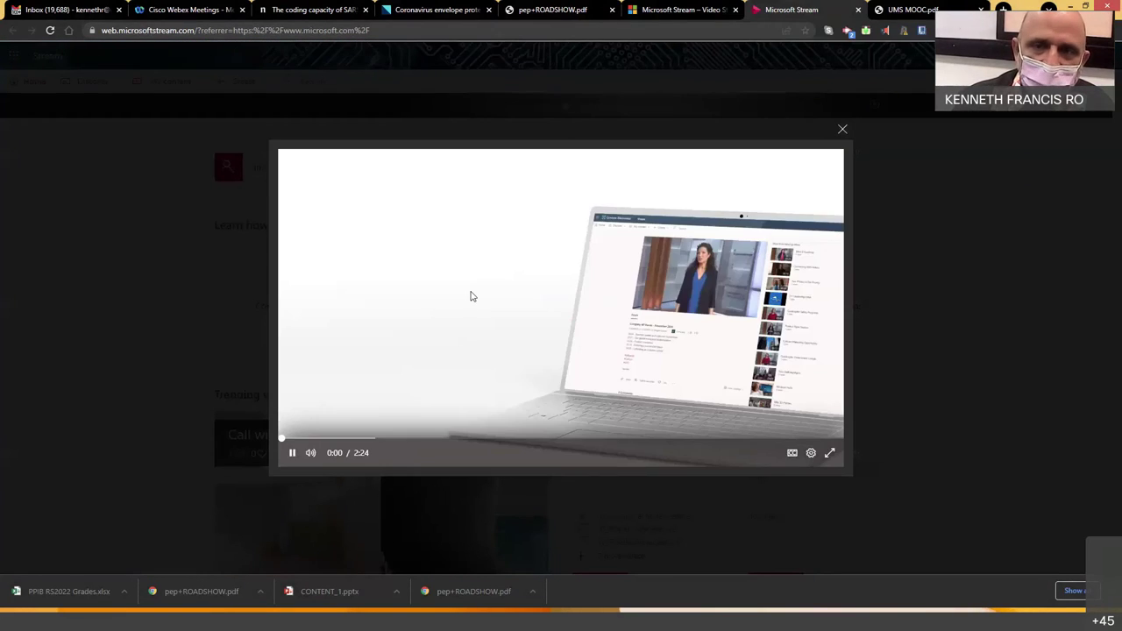
Close the Securely upload video overlay to get back to Stream's home page.
click(843, 130)
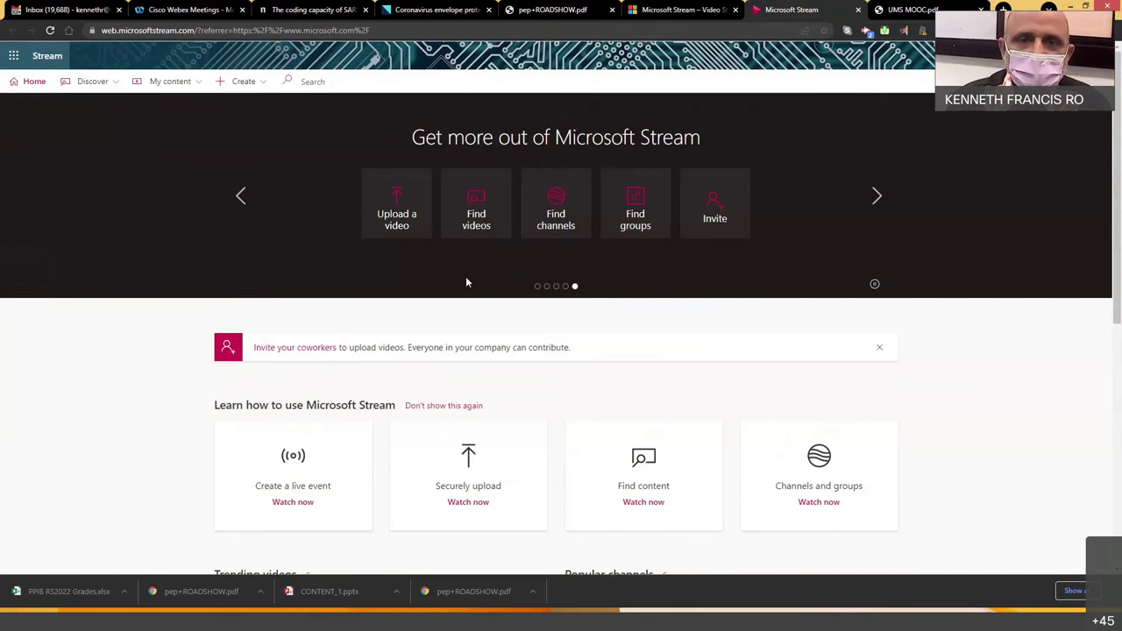
Step the featured carousel back two slides, then switch to the coronavirus envelope protein article tab.
click(241, 204)
click(241, 204)
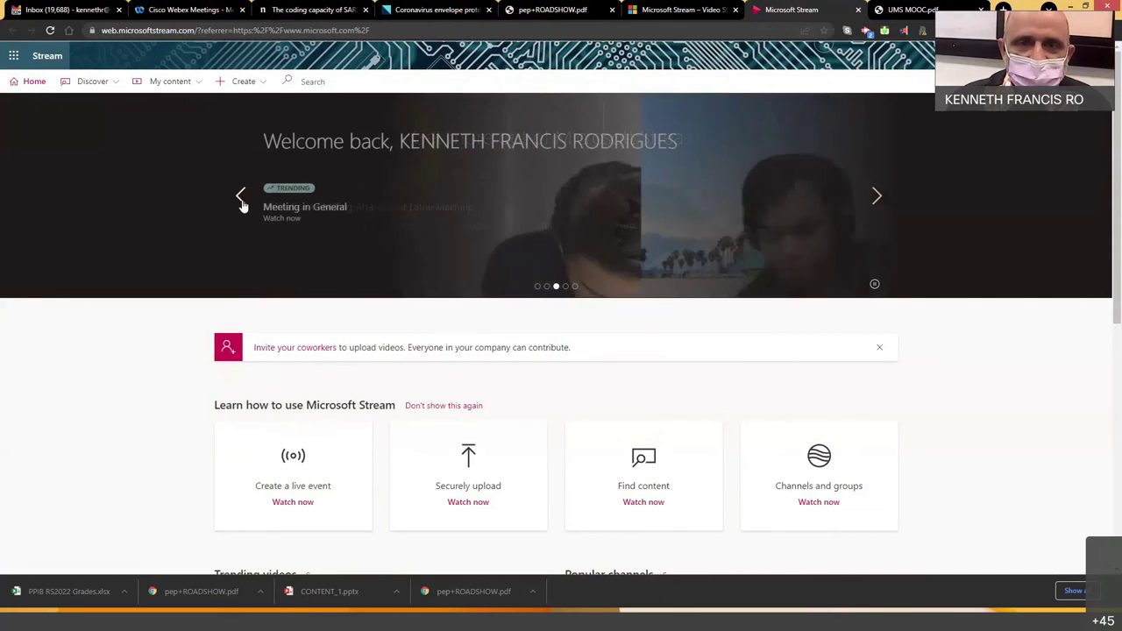
click(300, 6)
key(ctrl+shift+Tab)
click(442, 7)
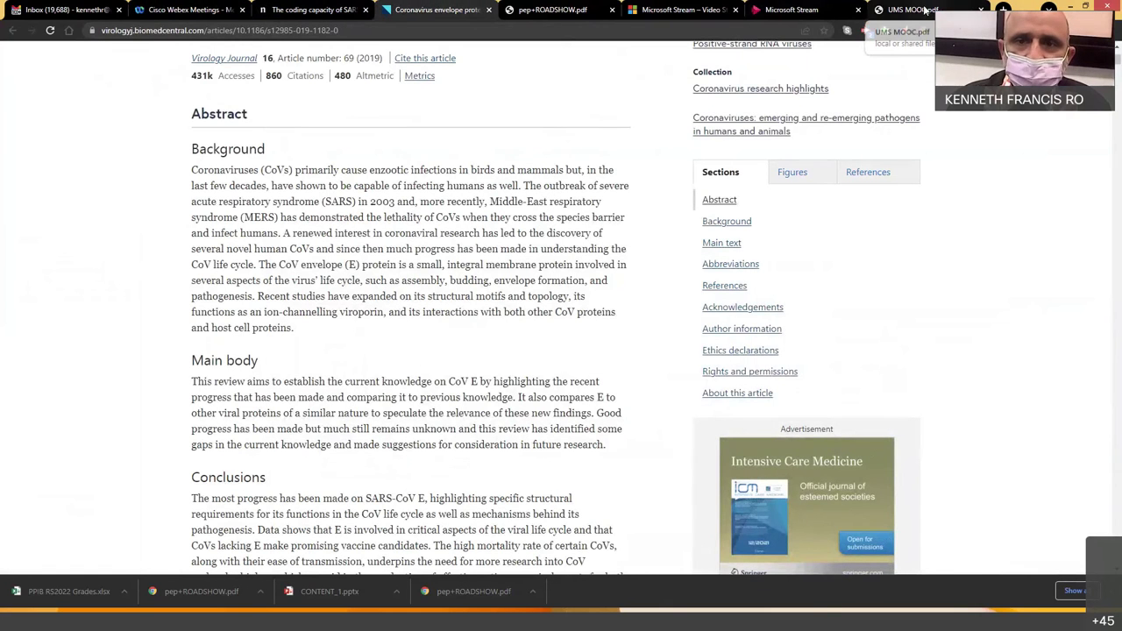
Return to the UMS MOOC.pdf tab and fit its title slide to the page.
click(926, 10)
scroll(889, 482, down, 2)
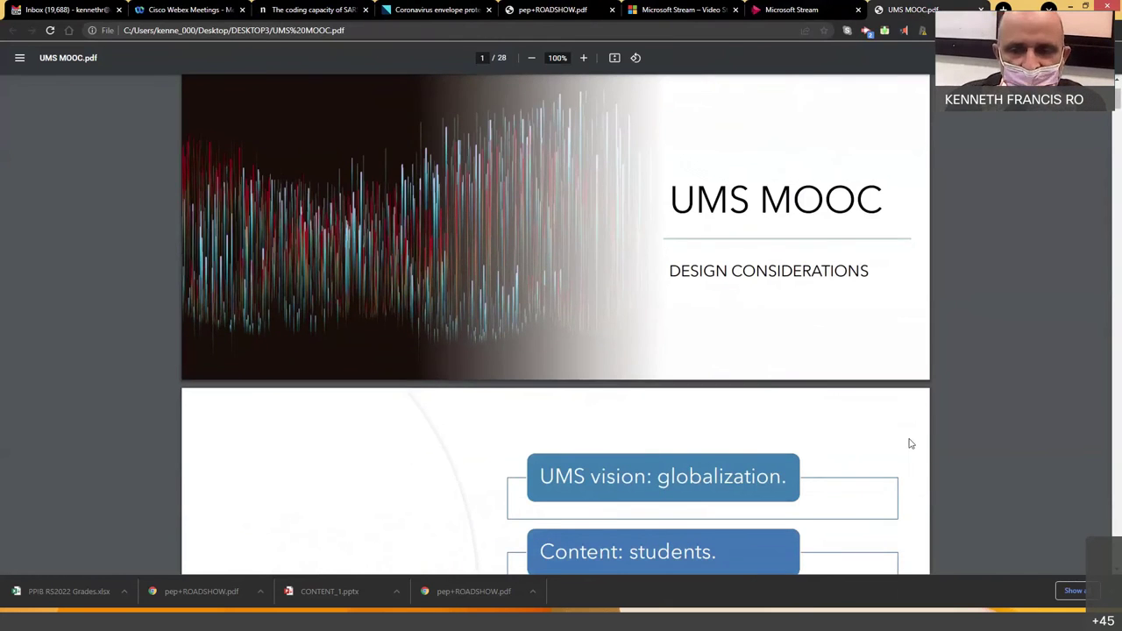
scroll(910, 443, up, 2)
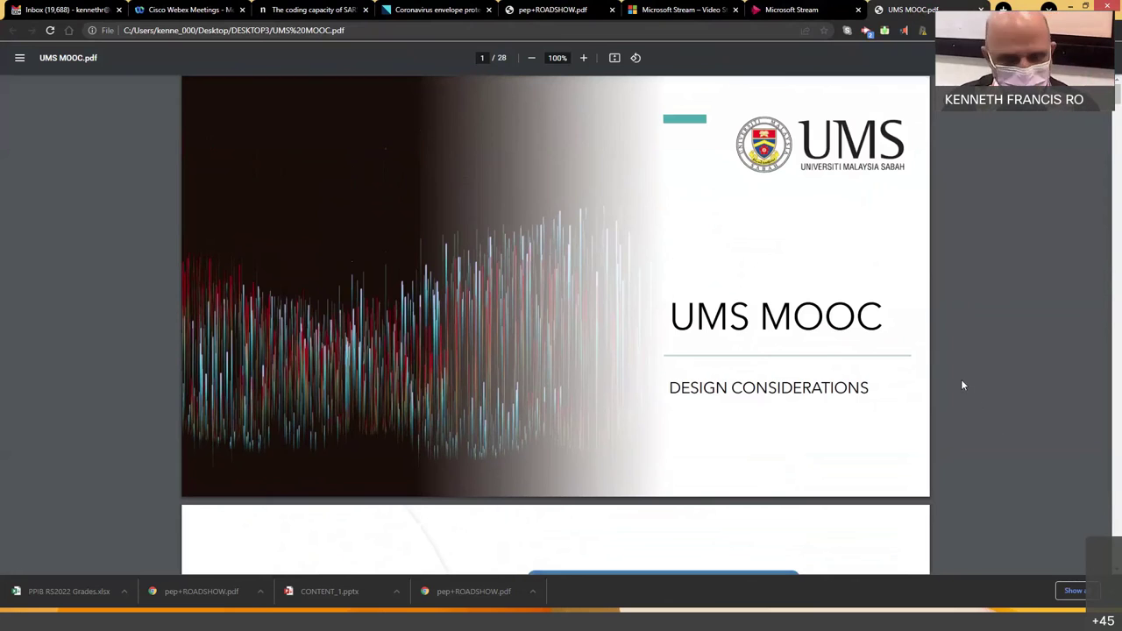
click(614, 58)
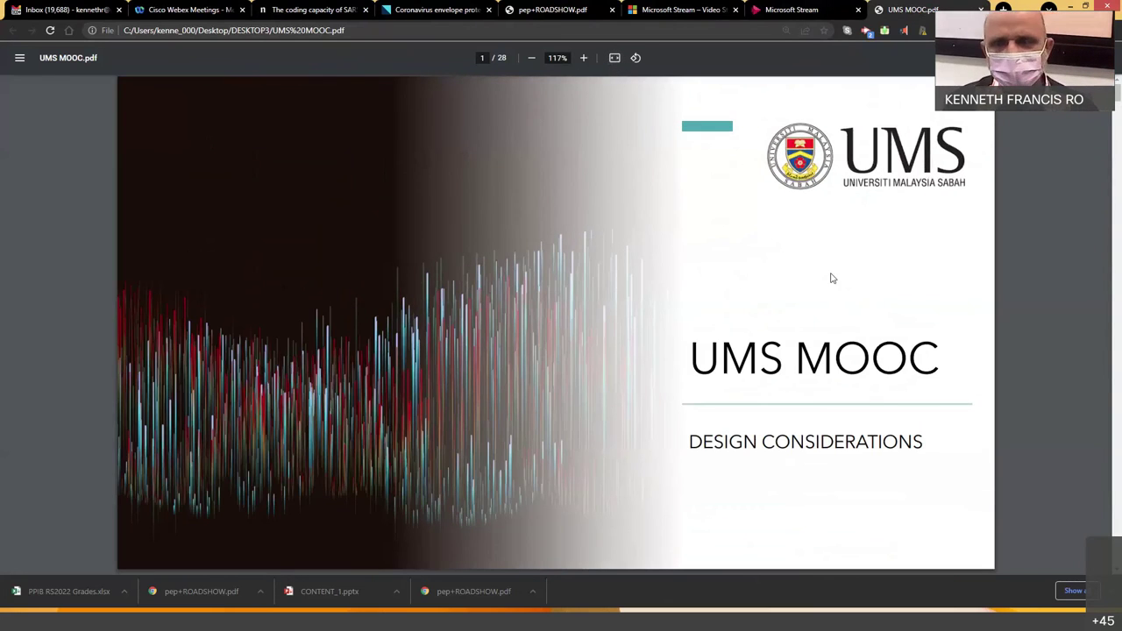
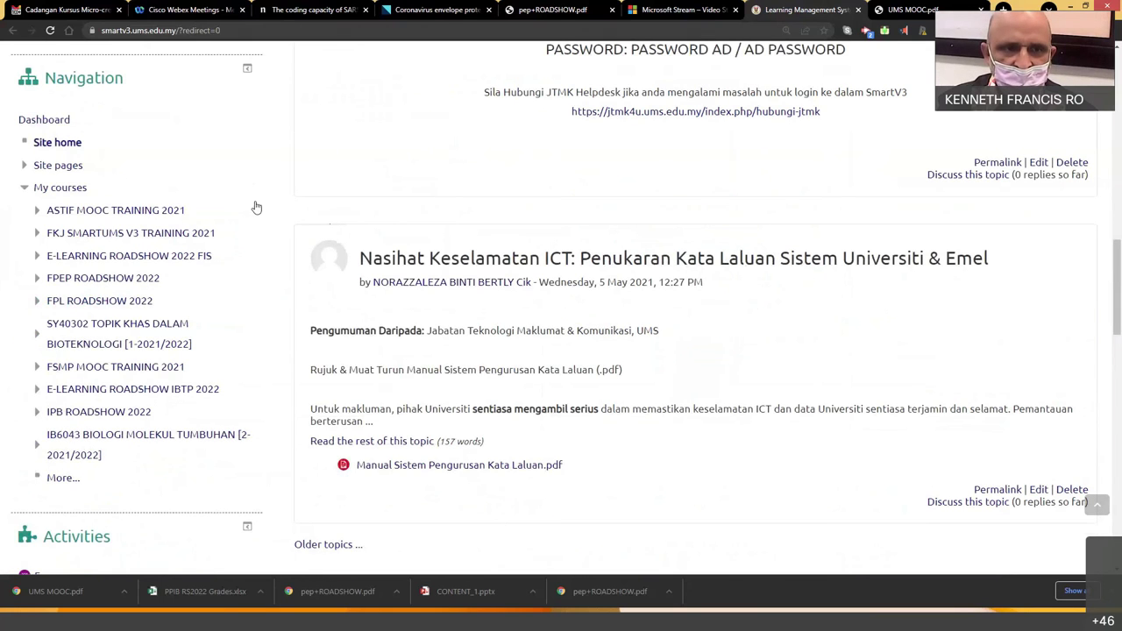
scroll(257, 212, down, 2)
scroll(359, 397, down, 2)
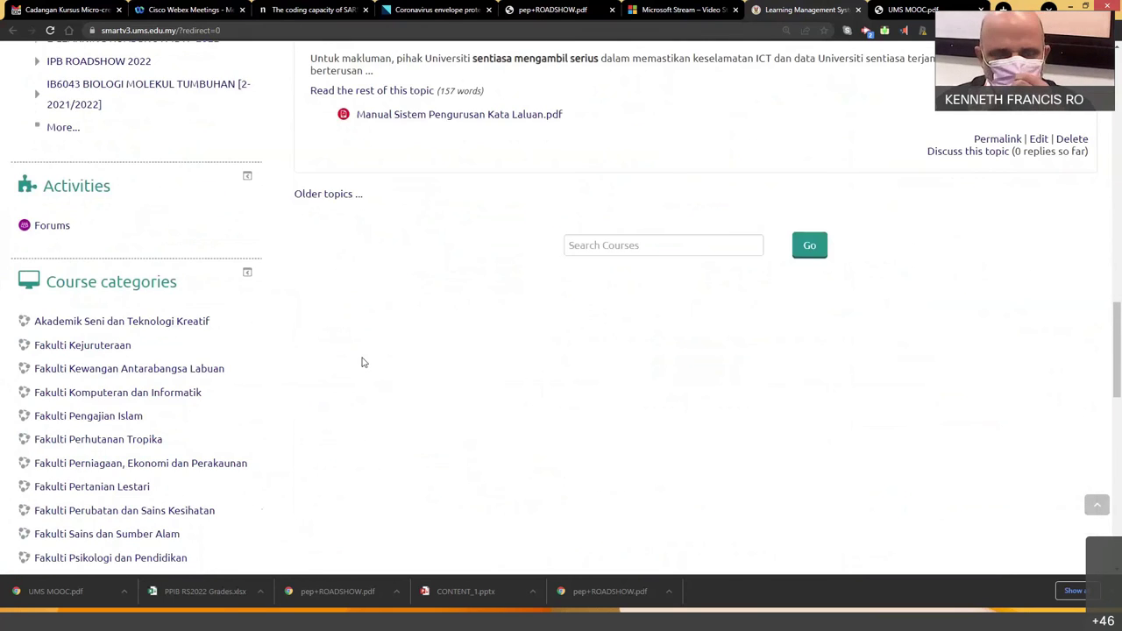
scroll(364, 362, down, 5)
scroll(359, 359, down, 1)
scroll(359, 356, up, 15)
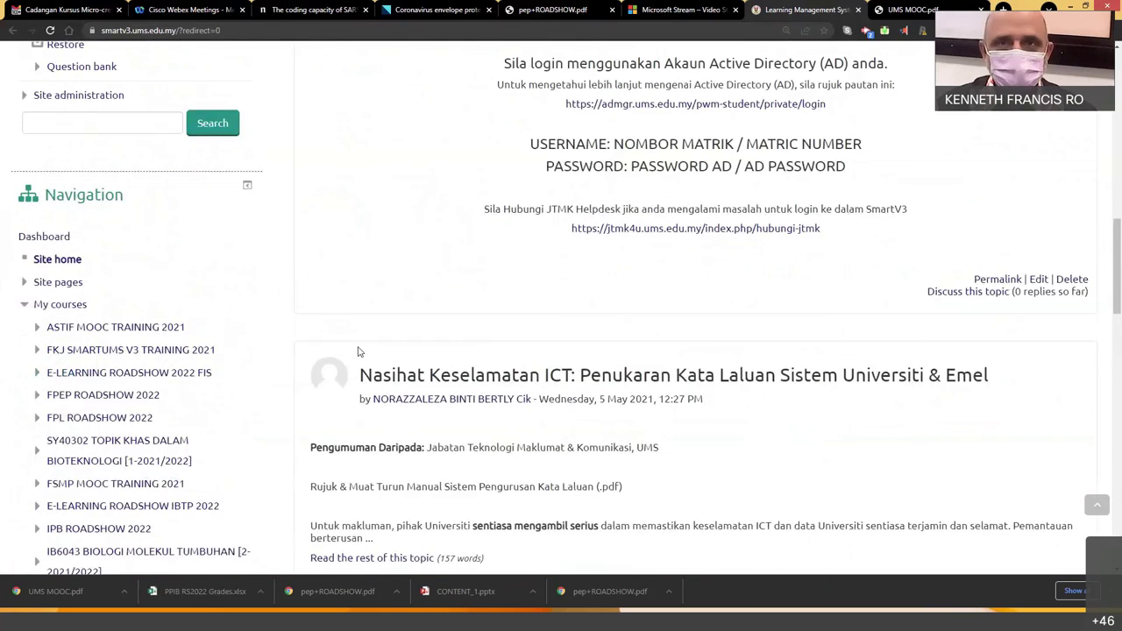
scroll(358, 351, up, 10)
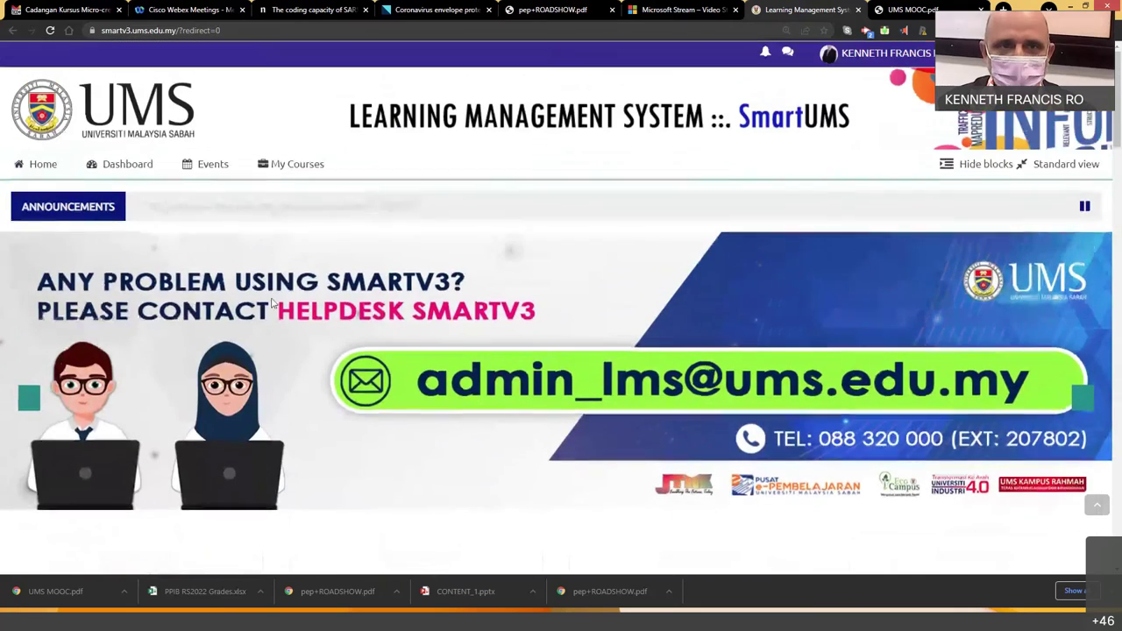
click(291, 164)
scroll(317, 357, down, 1)
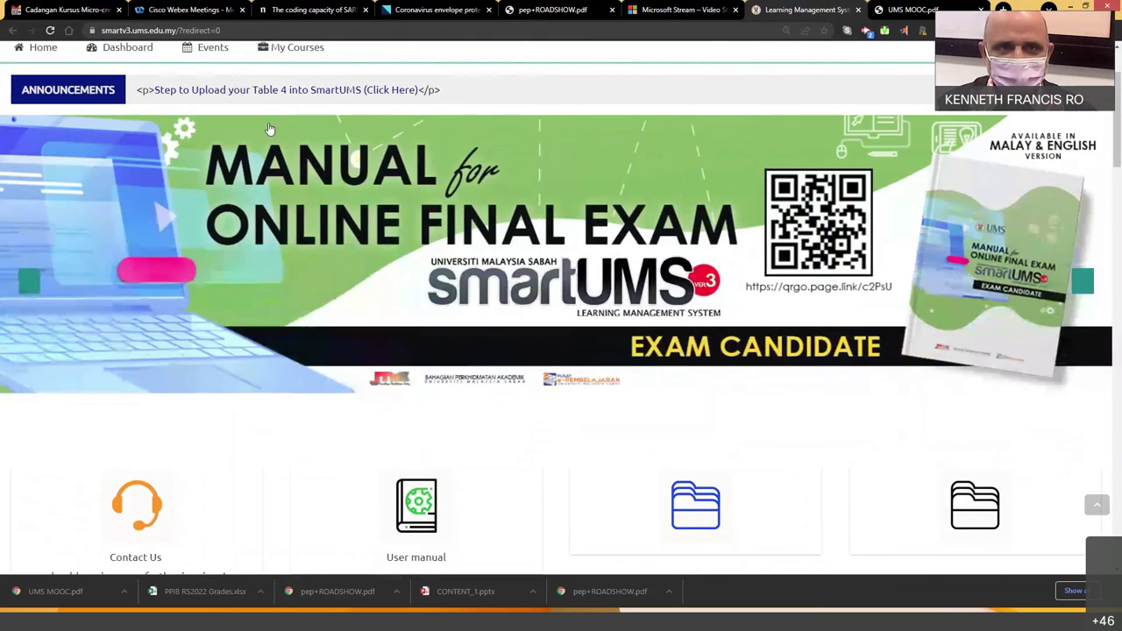
click(290, 46)
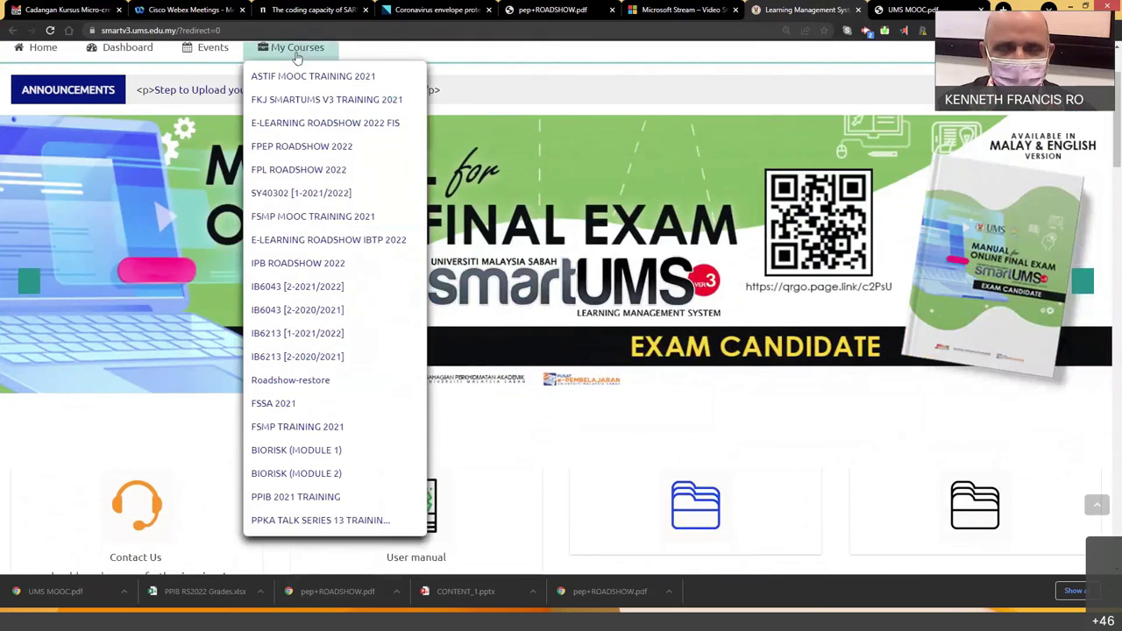
scroll(298, 406, down, 1)
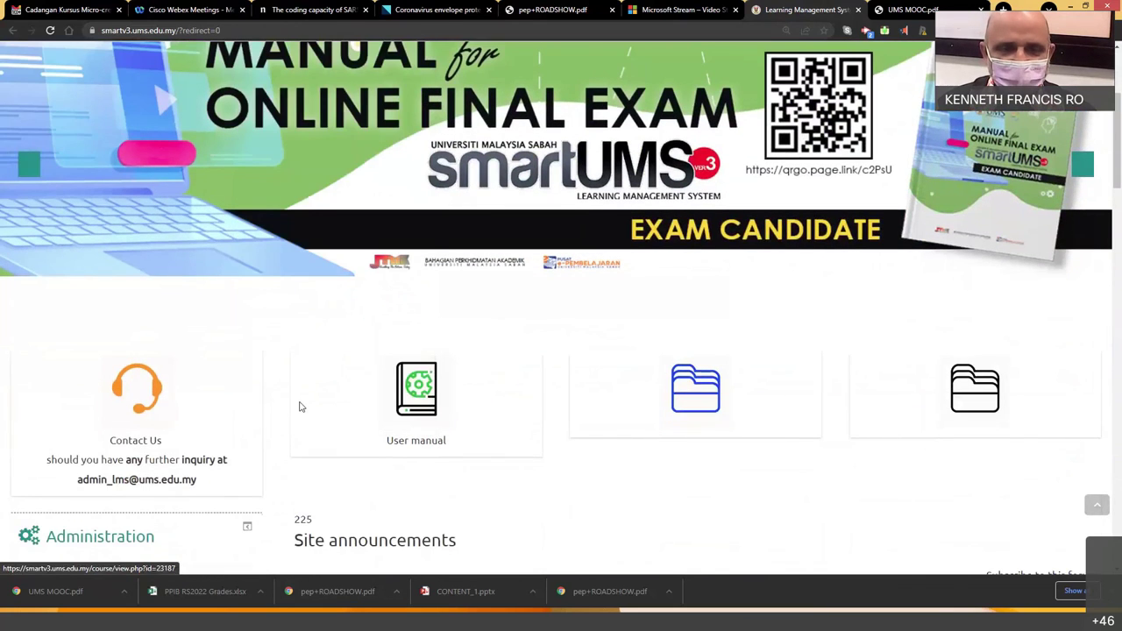
scroll(312, 74, up, 1)
click(298, 49)
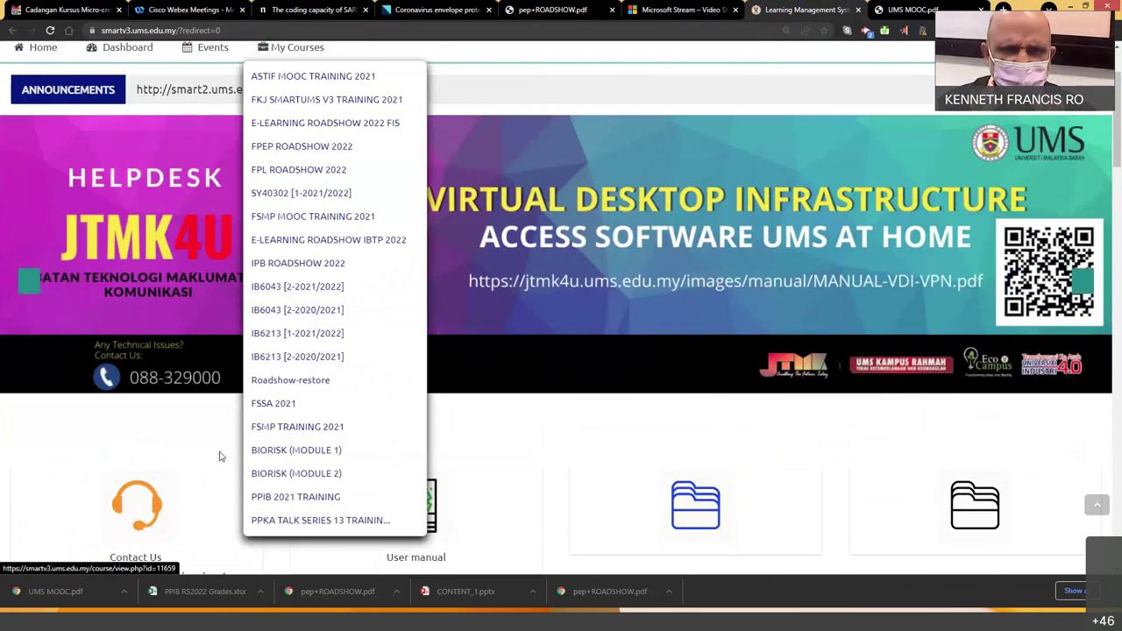
click(215, 453)
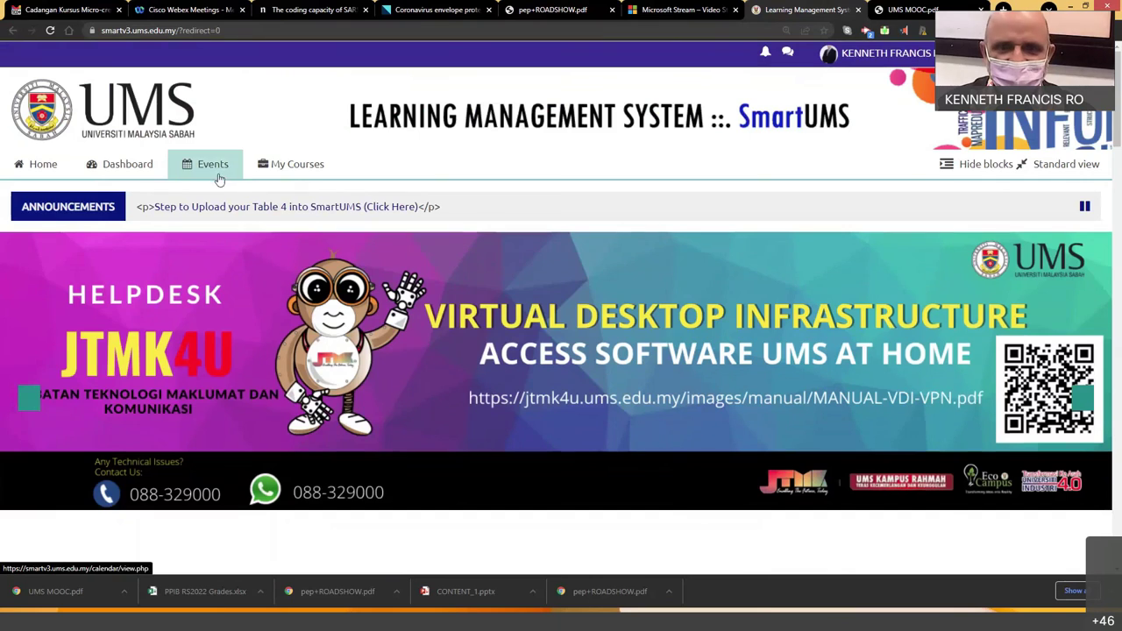
scroll(218, 175, down, 10)
scroll(218, 179, down, 6)
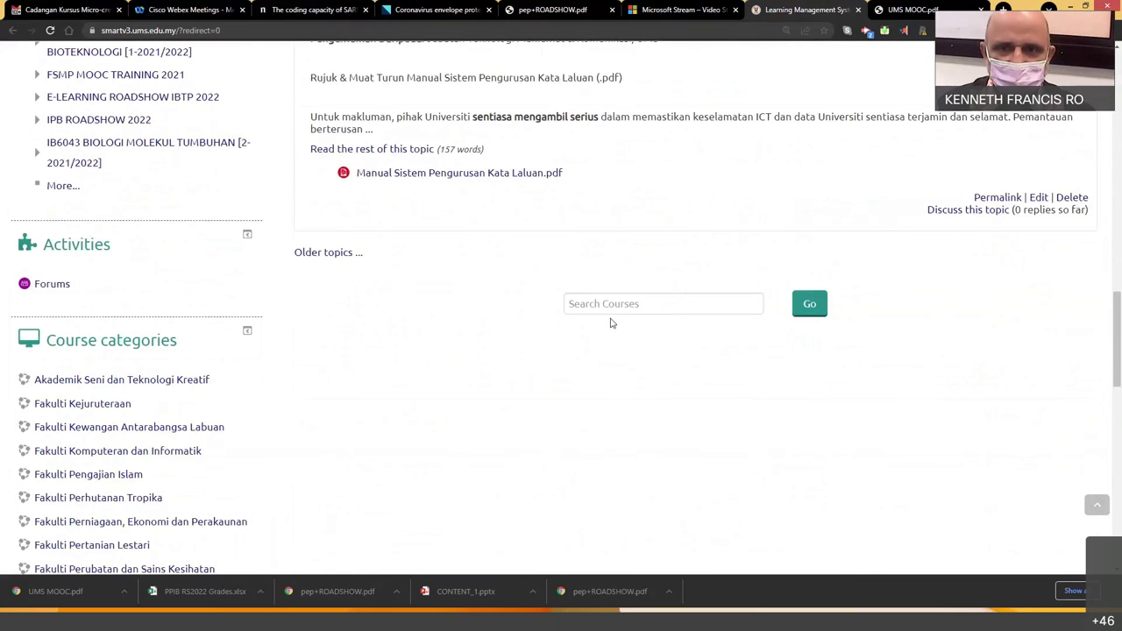
Search courses for ppib and preview the E-LEARNING ROADSHOW 2022, PPIB course.
click(605, 297)
text(ppib)
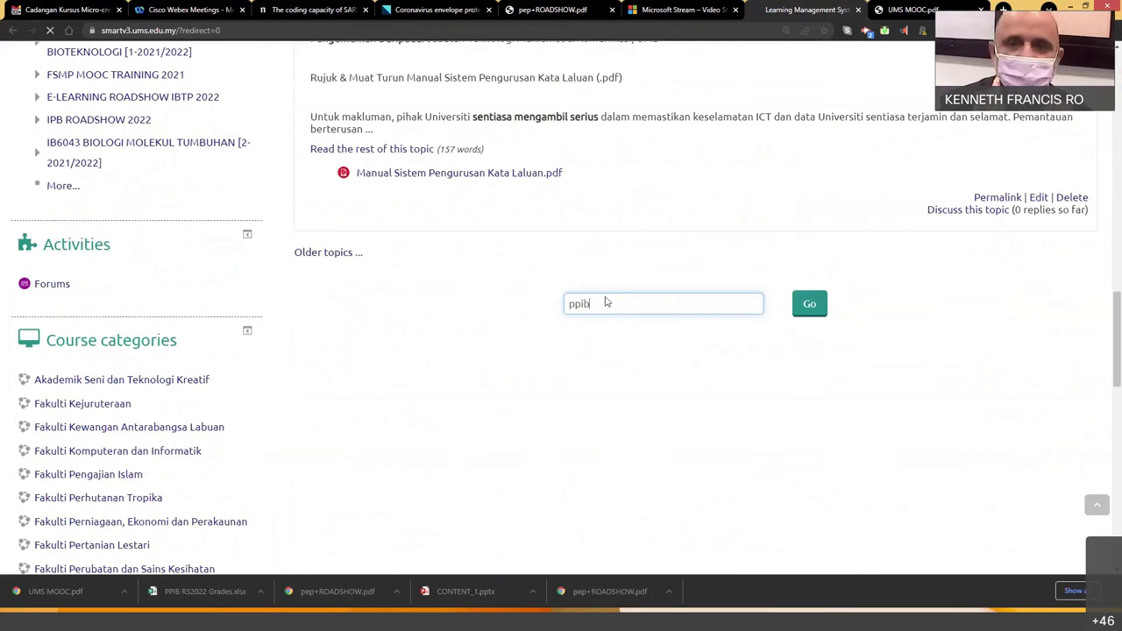
key(Return)
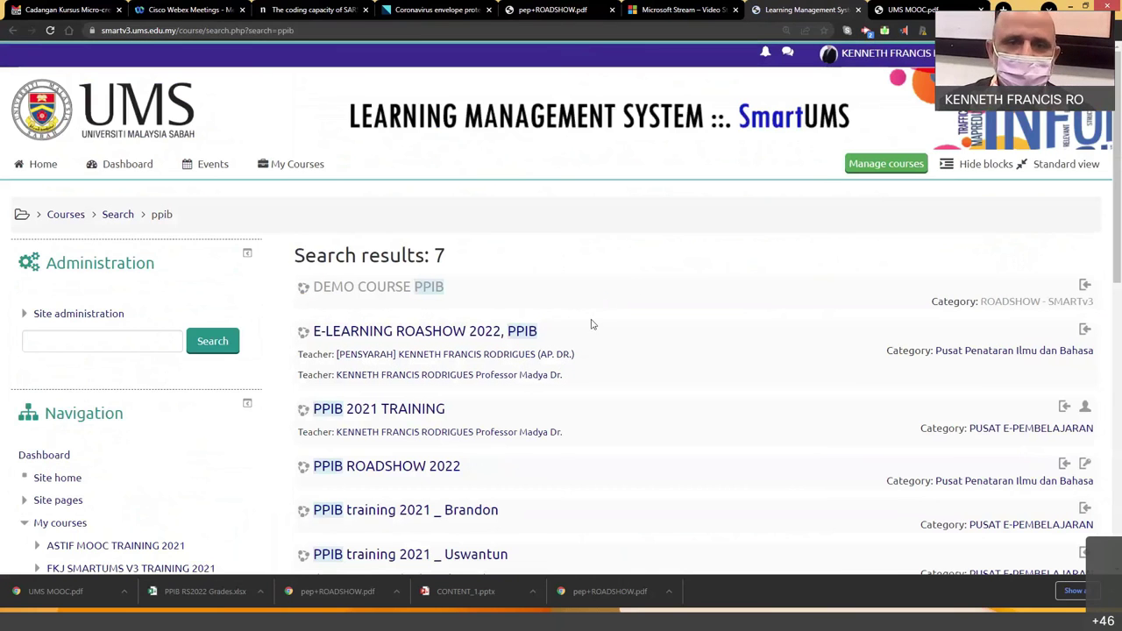
click(443, 331)
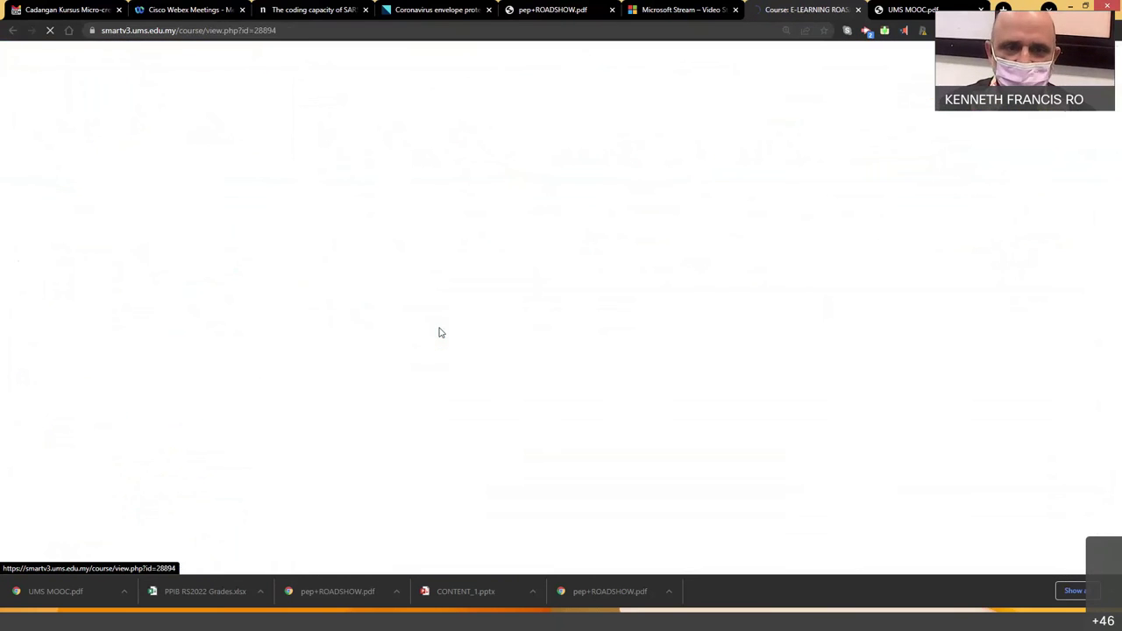
scroll(443, 329, down, 2)
scroll(303, 252, up, 1)
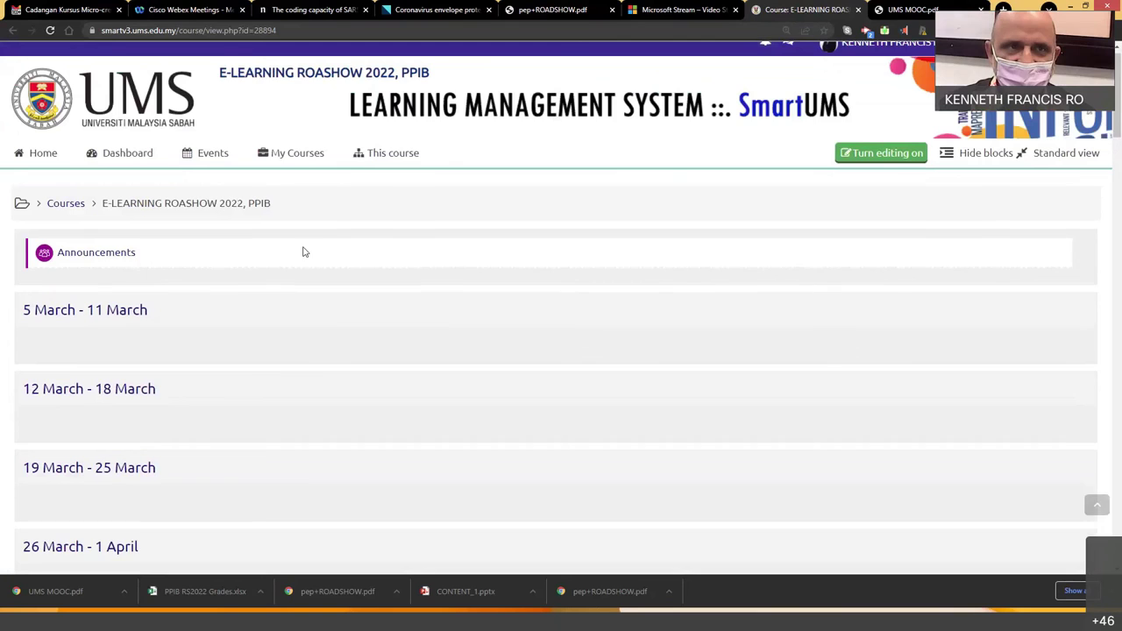
scroll(303, 253, up, 1)
key(alt+Left)
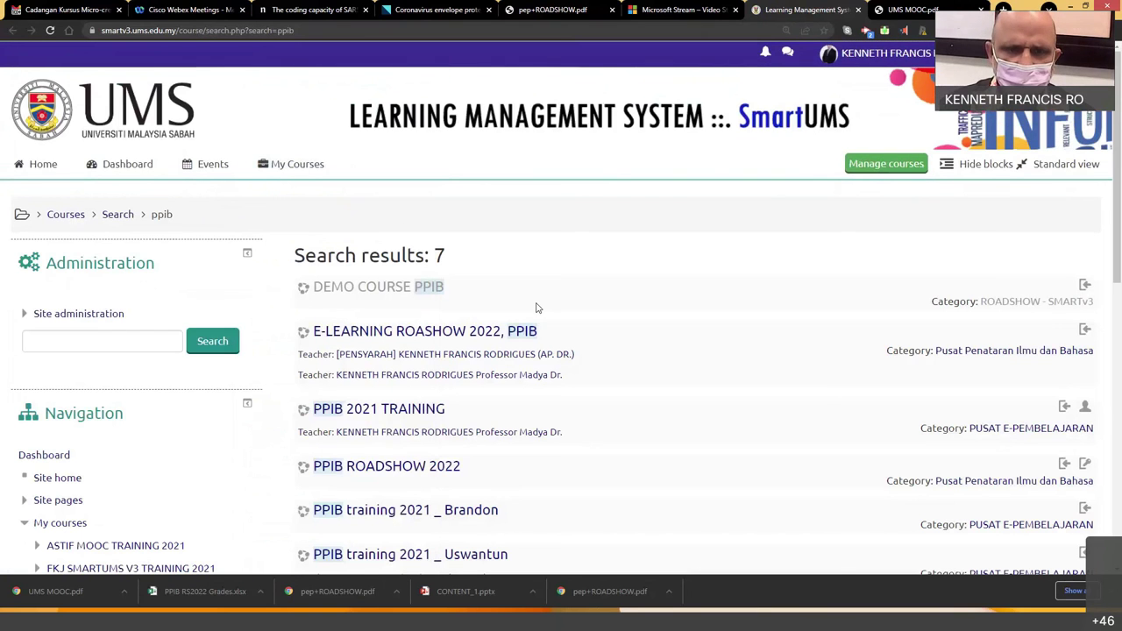
Check the PPIB 2021 TRAINING course, then return to the ppib results.
click(409, 408)
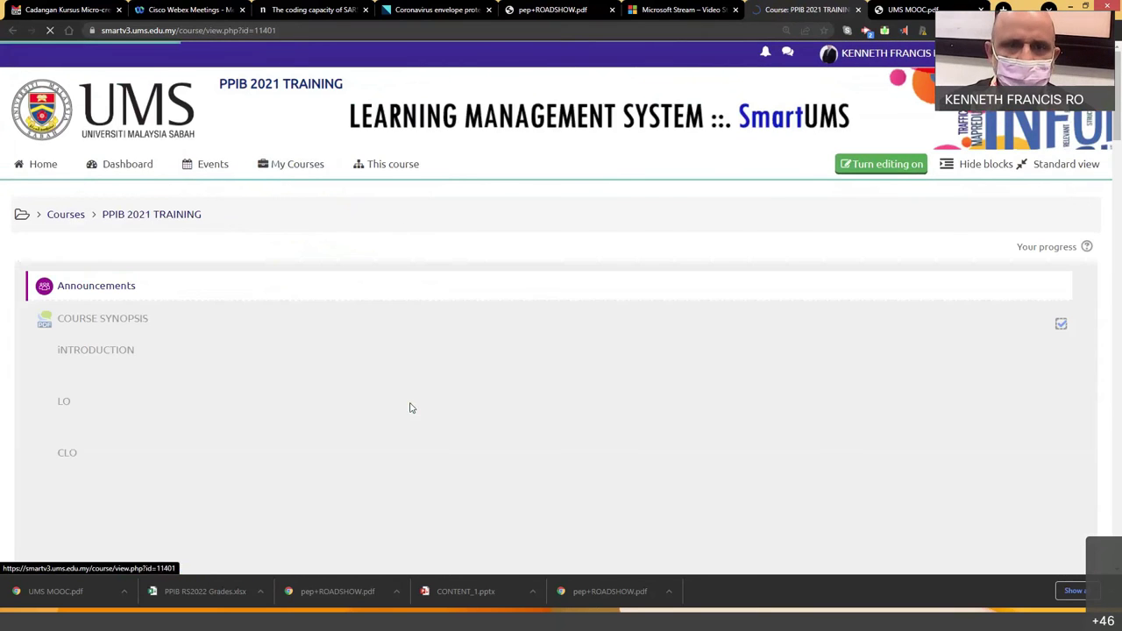
scroll(415, 377, down, 5)
scroll(414, 370, up, 5)
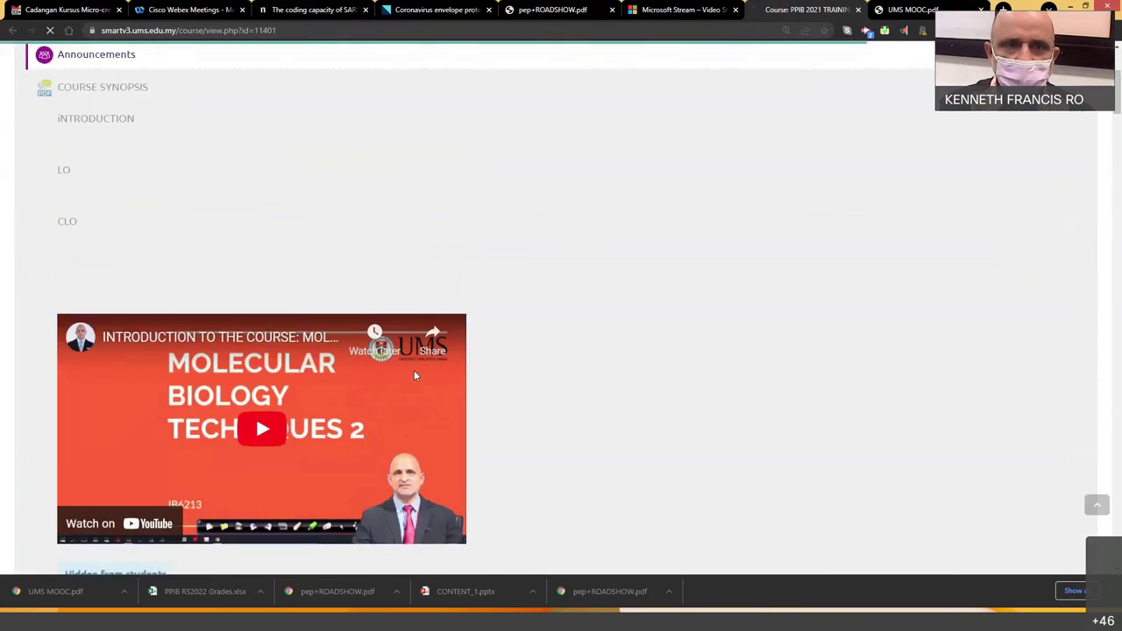
click(15, 30)
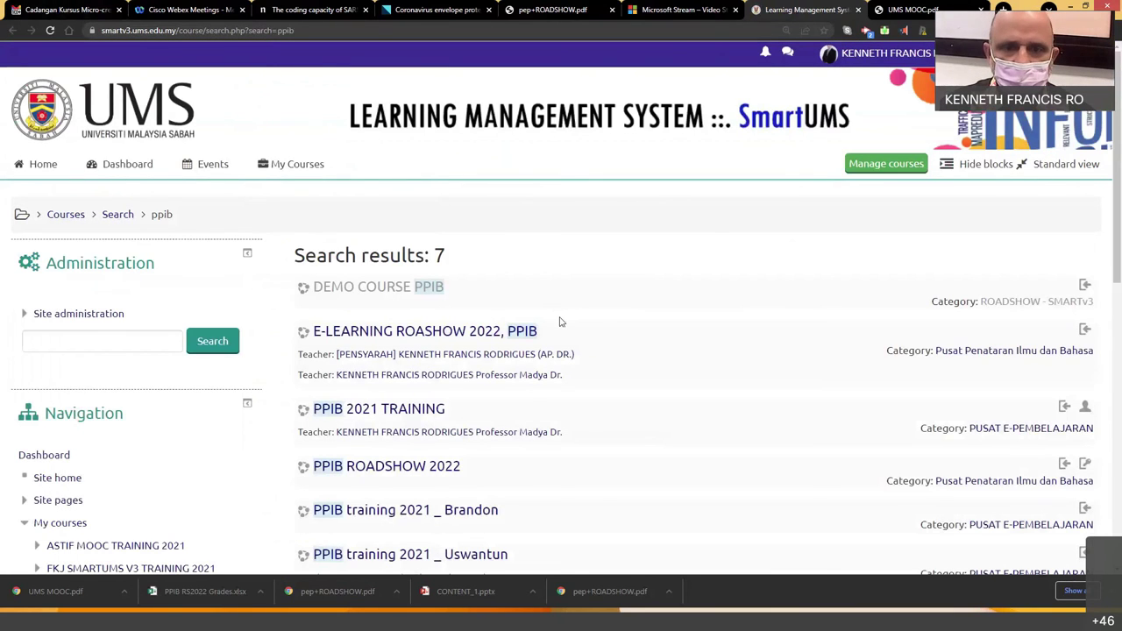
scroll(526, 368, down, 1)
Open the PPIB ROADSHOW 2022 course and look over its weekly sections.
click(434, 410)
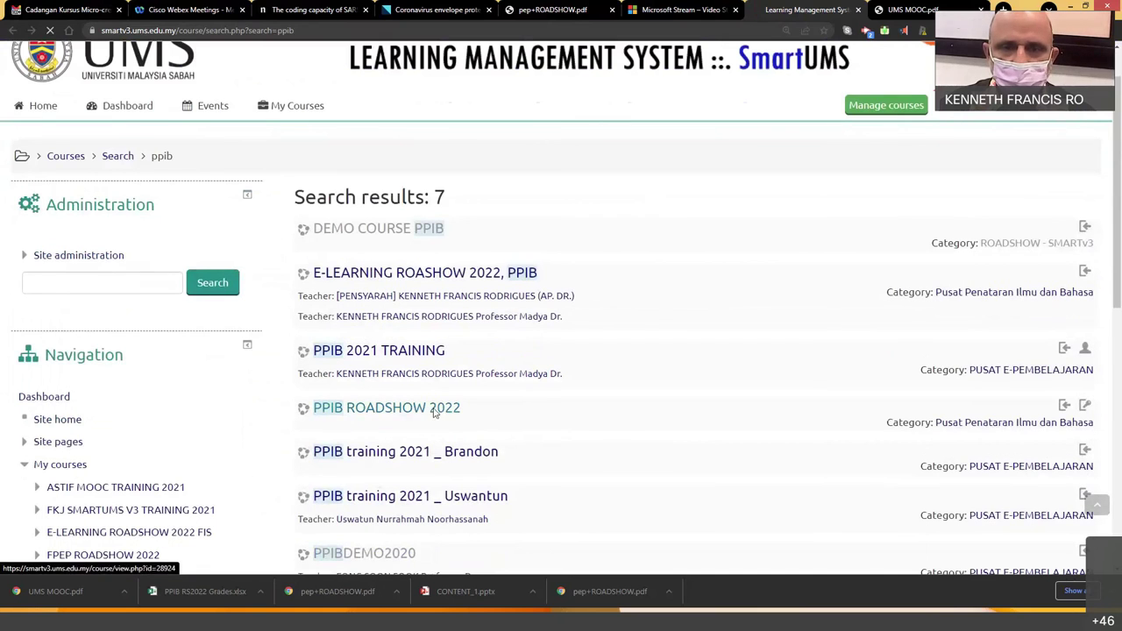
scroll(436, 409, down, 5)
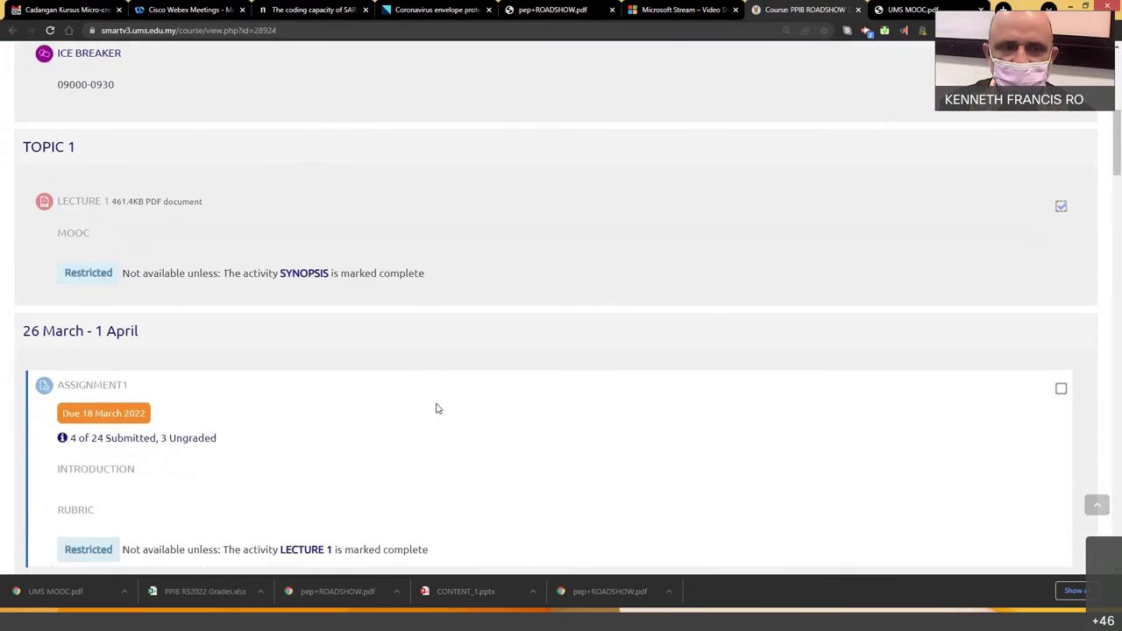
scroll(437, 408, down, 10)
scroll(440, 408, up, 15)
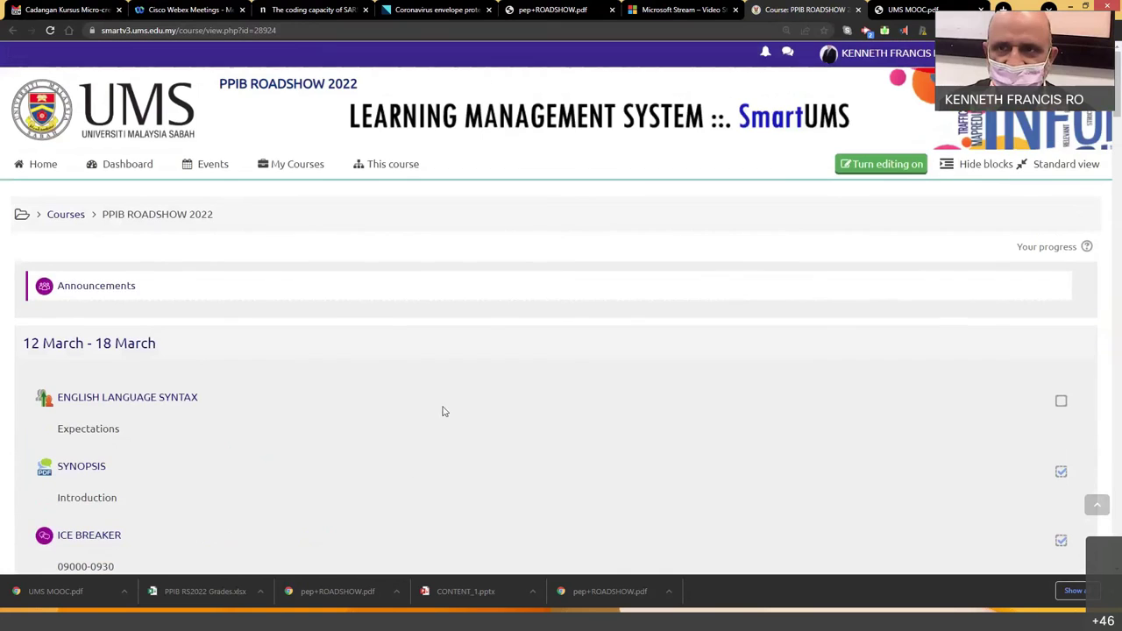
Turn editing on and add a File resource to the 16 April - 22 April section.
click(860, 164)
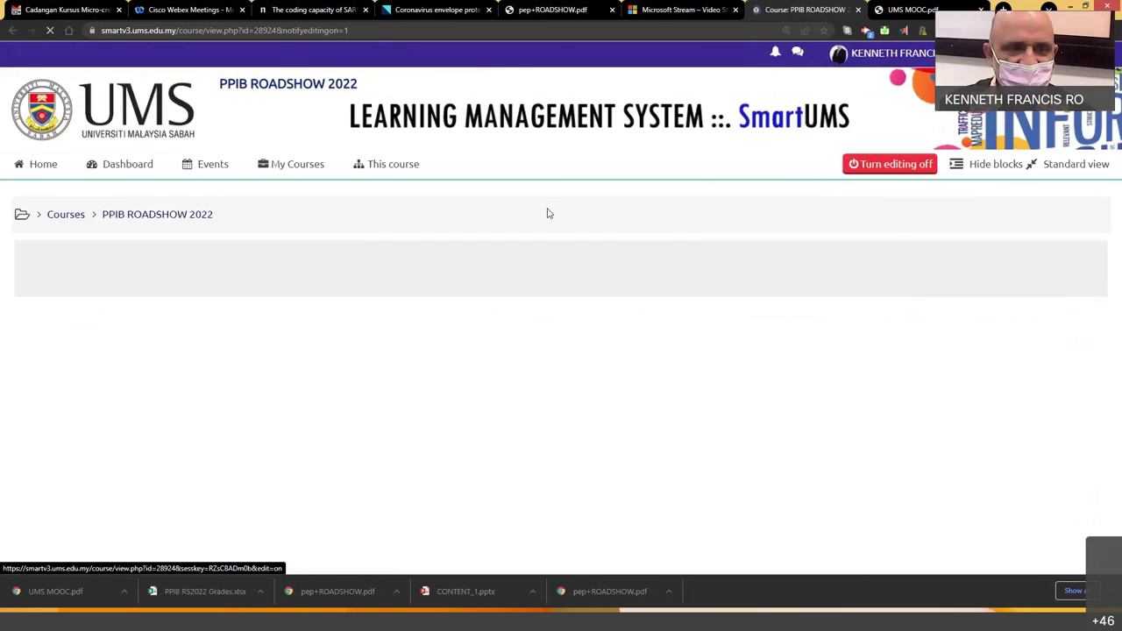
scroll(551, 214, down, 7)
scroll(553, 213, down, 10)
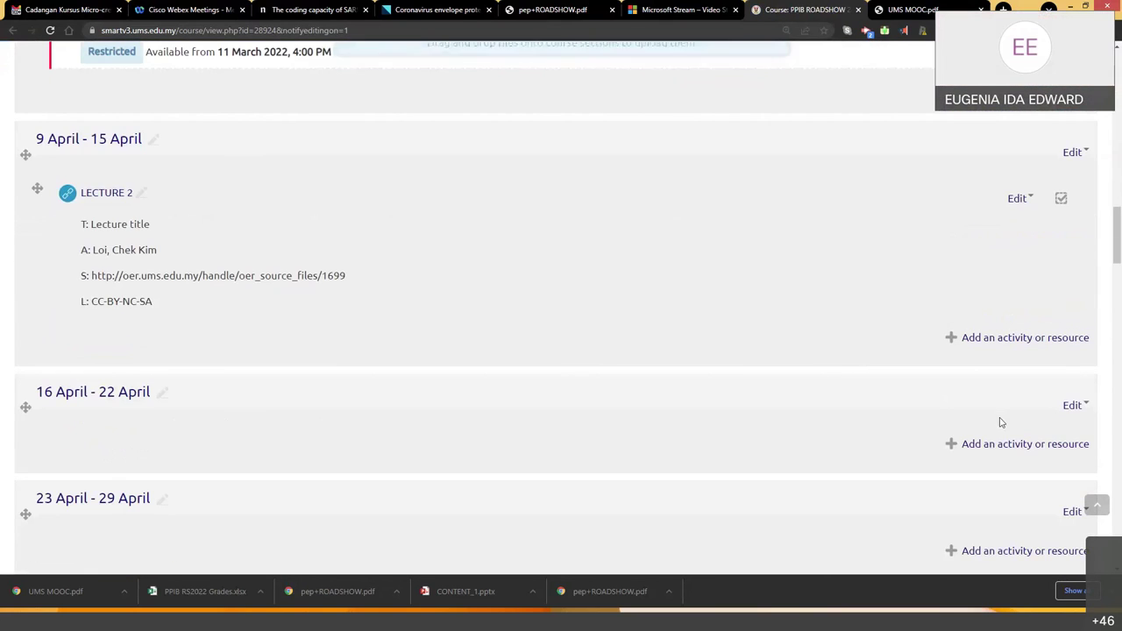
click(921, 444)
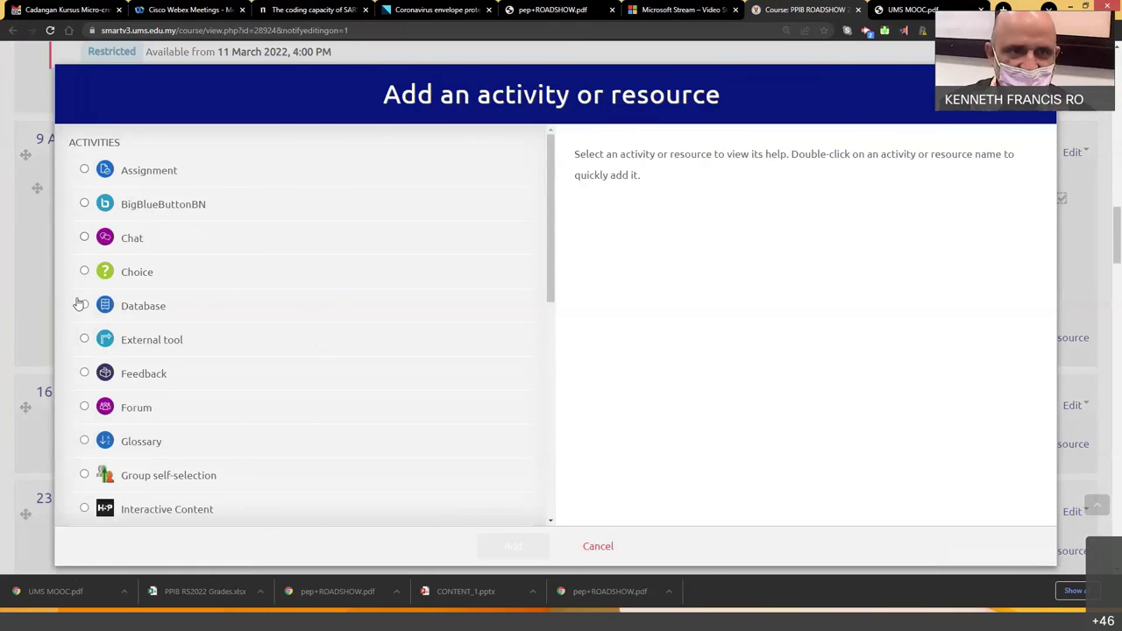
scroll(86, 373, down, 5)
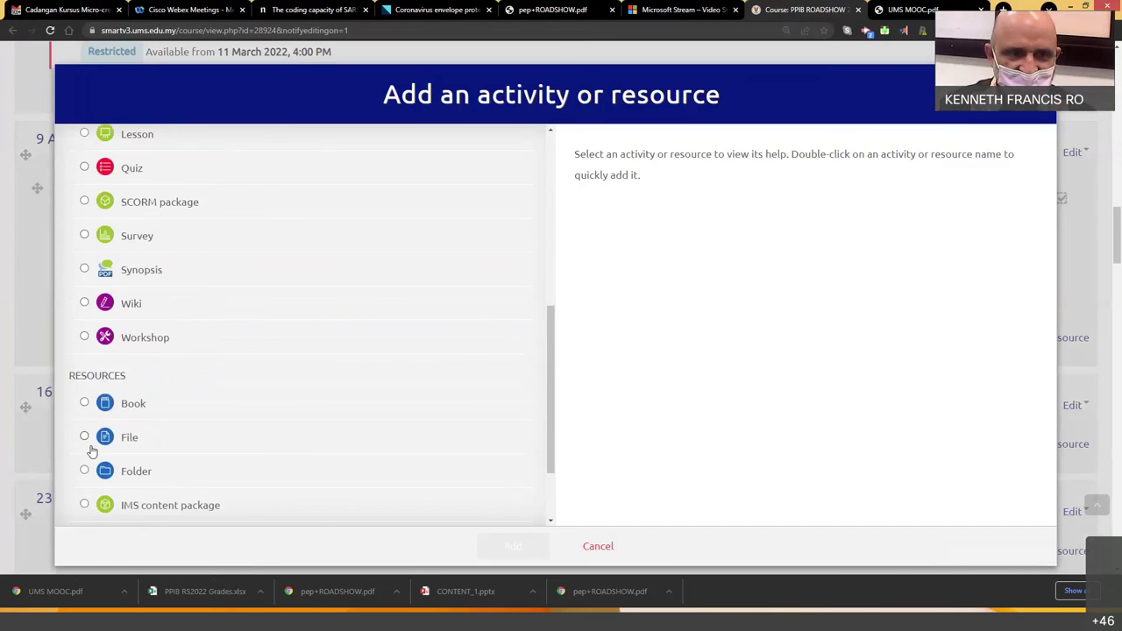
click(85, 437)
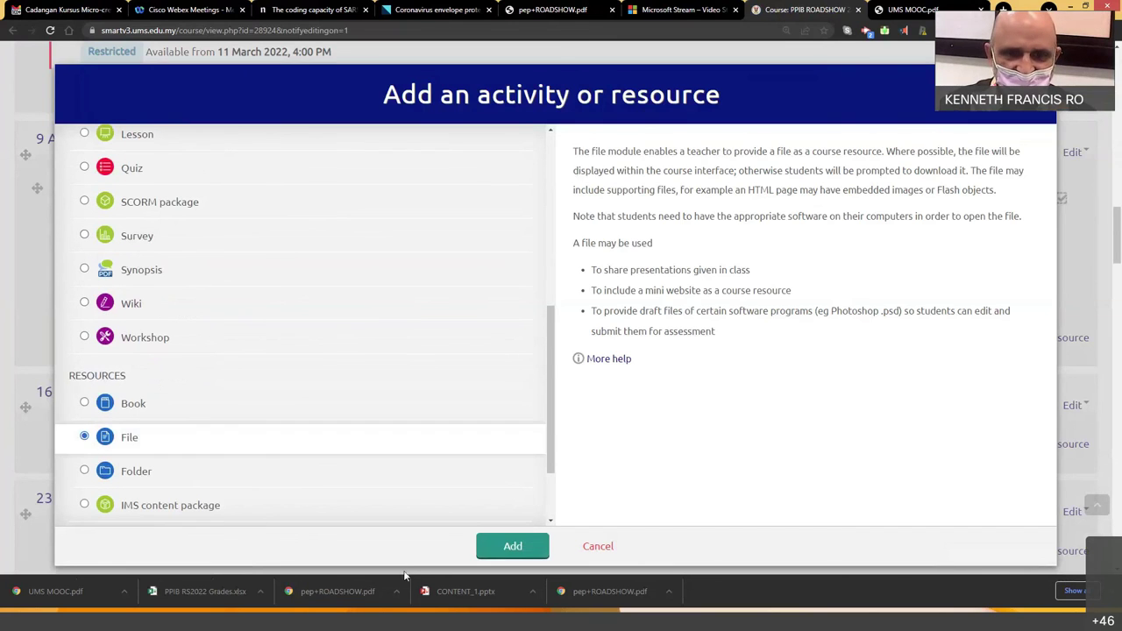
click(512, 545)
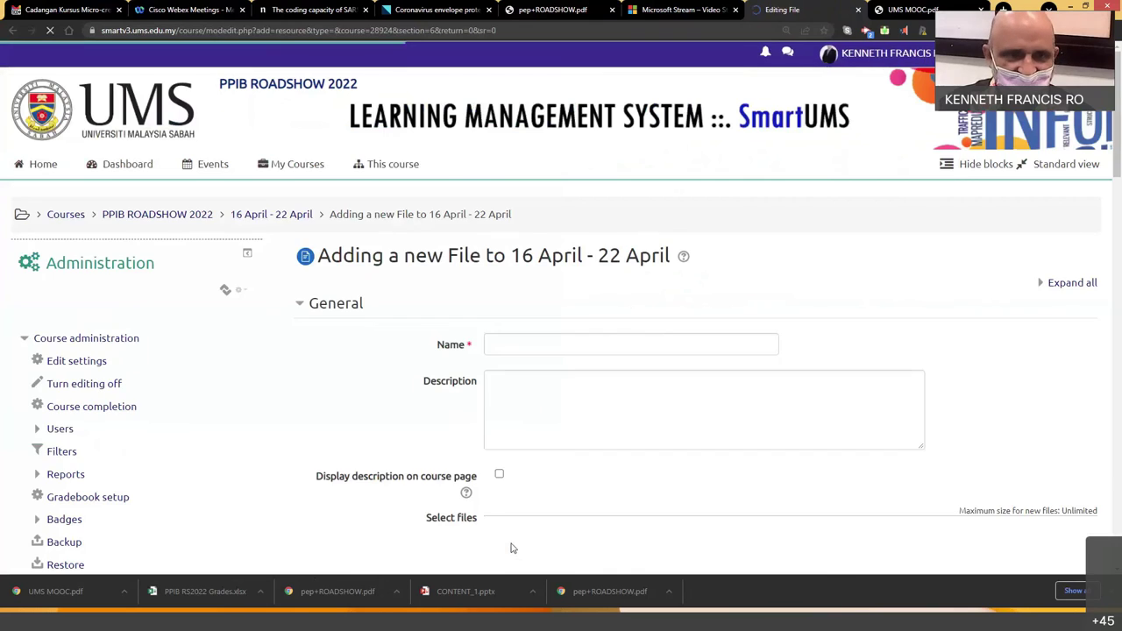
Attach the downloaded UMS MOOC.pdf to the new File resource.
click(39, 596)
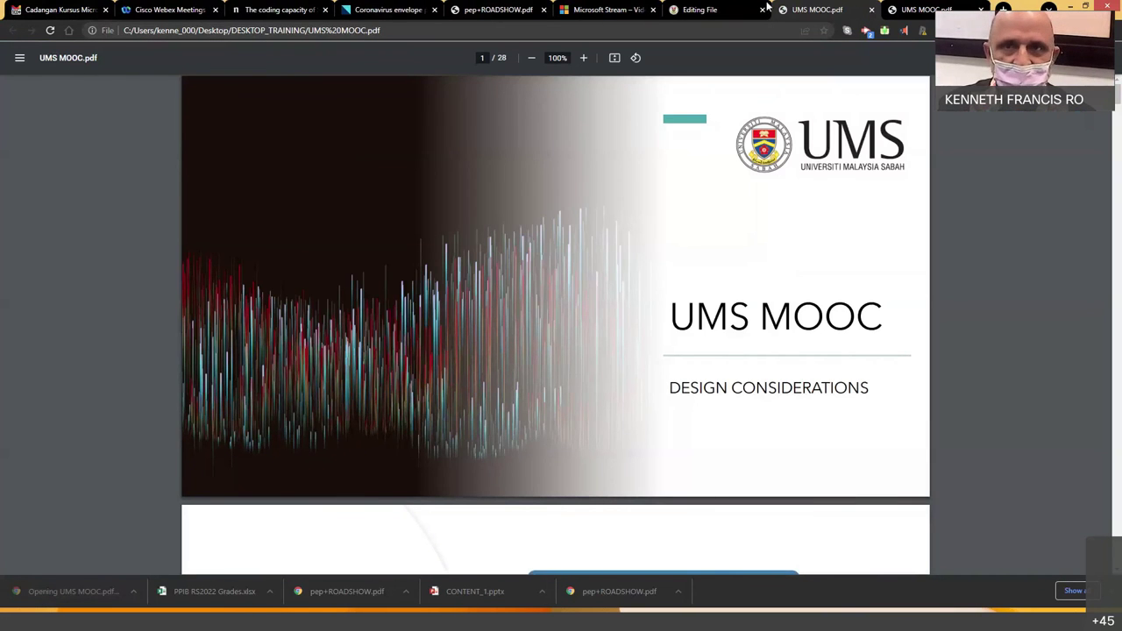
click(912, 11)
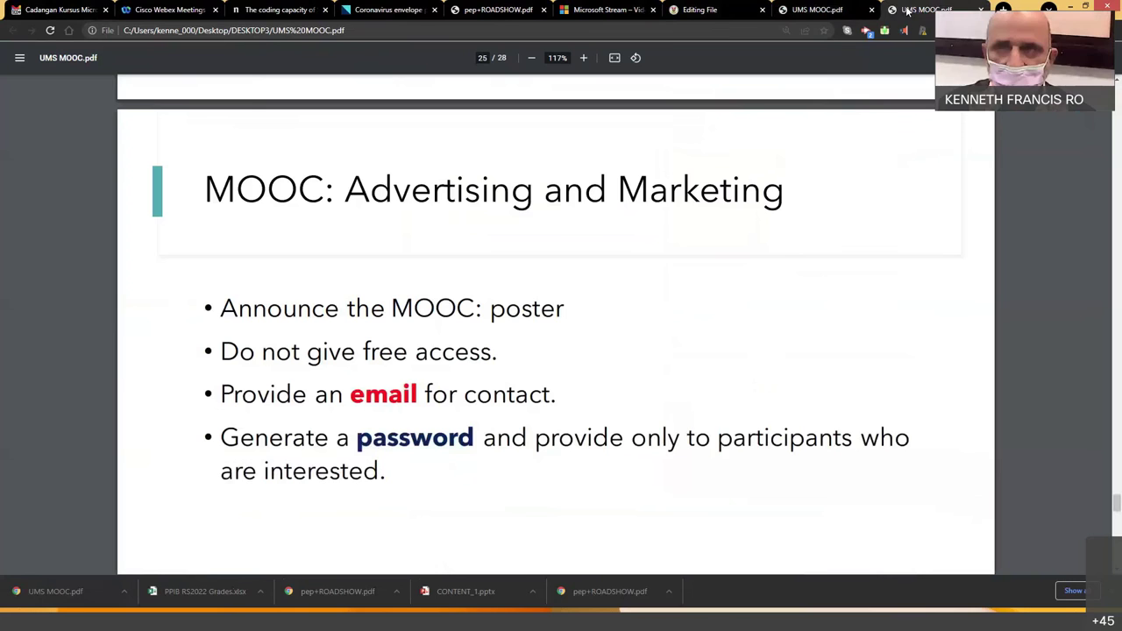
click(714, 9)
scroll(601, 246, down, 1)
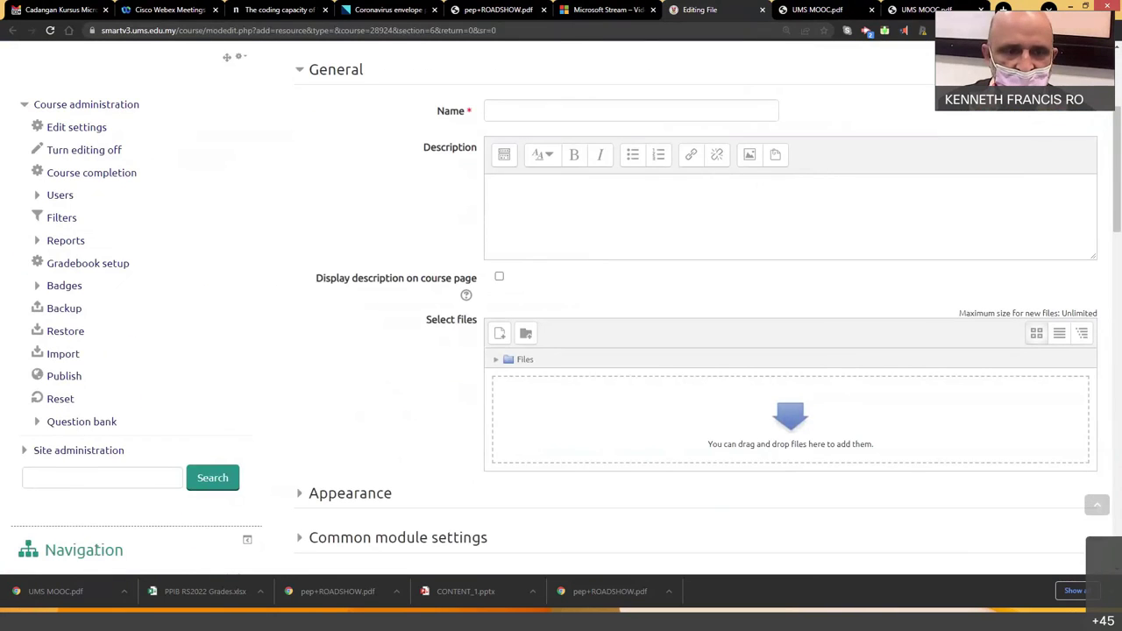
drag(289, 563, 792, 412)
Give the resource name and description MOOC, shown on the course page.
click(513, 109)
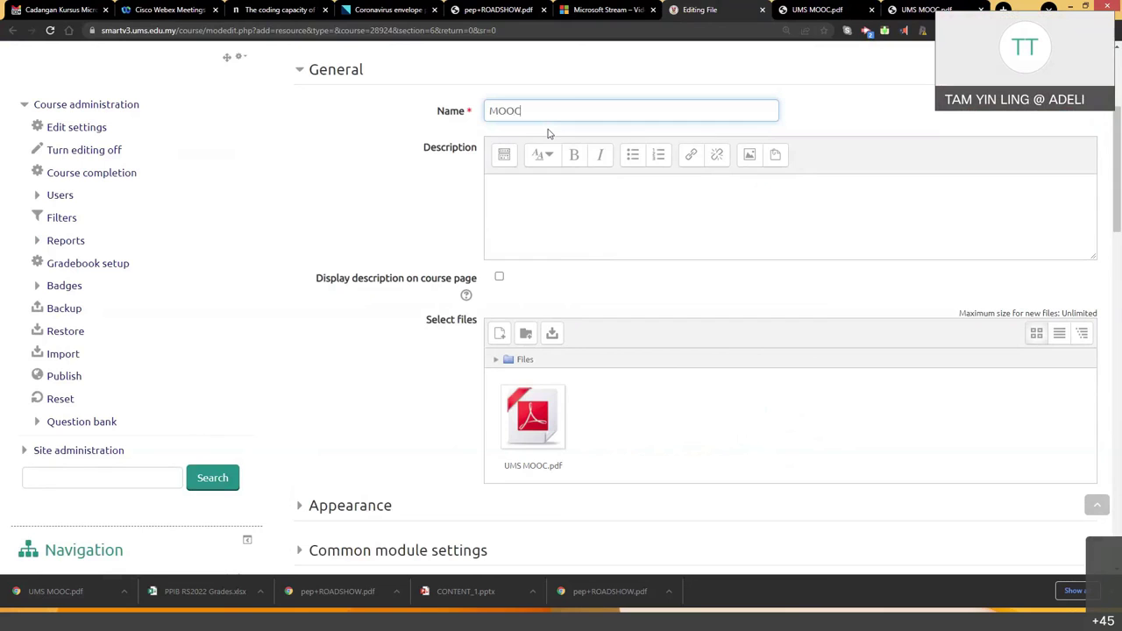
click(524, 192)
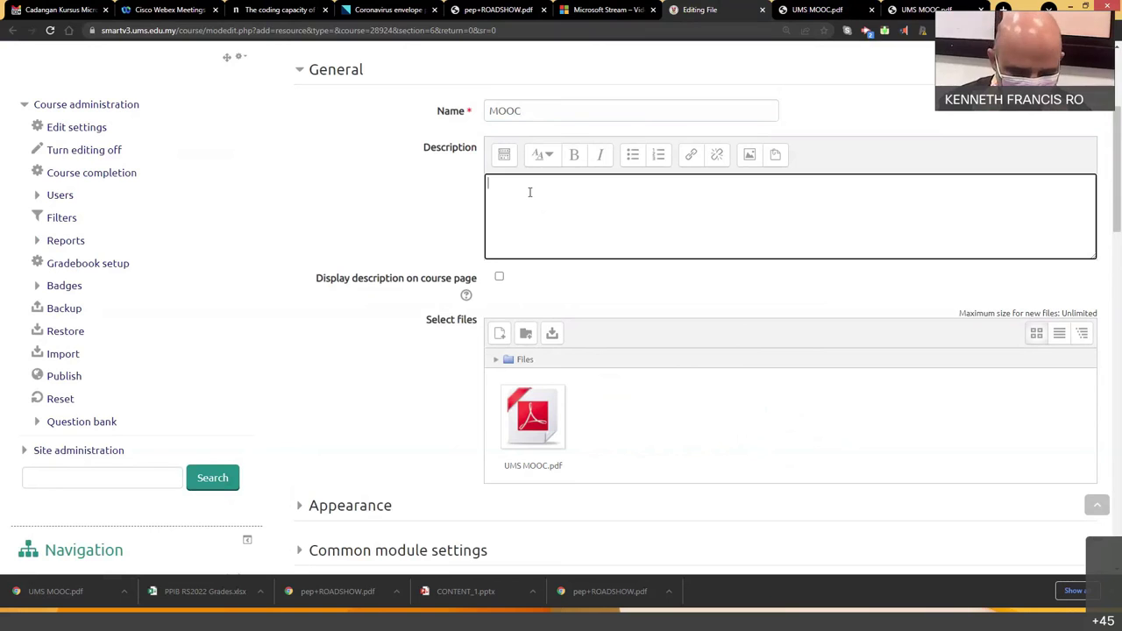
text(MOOC)
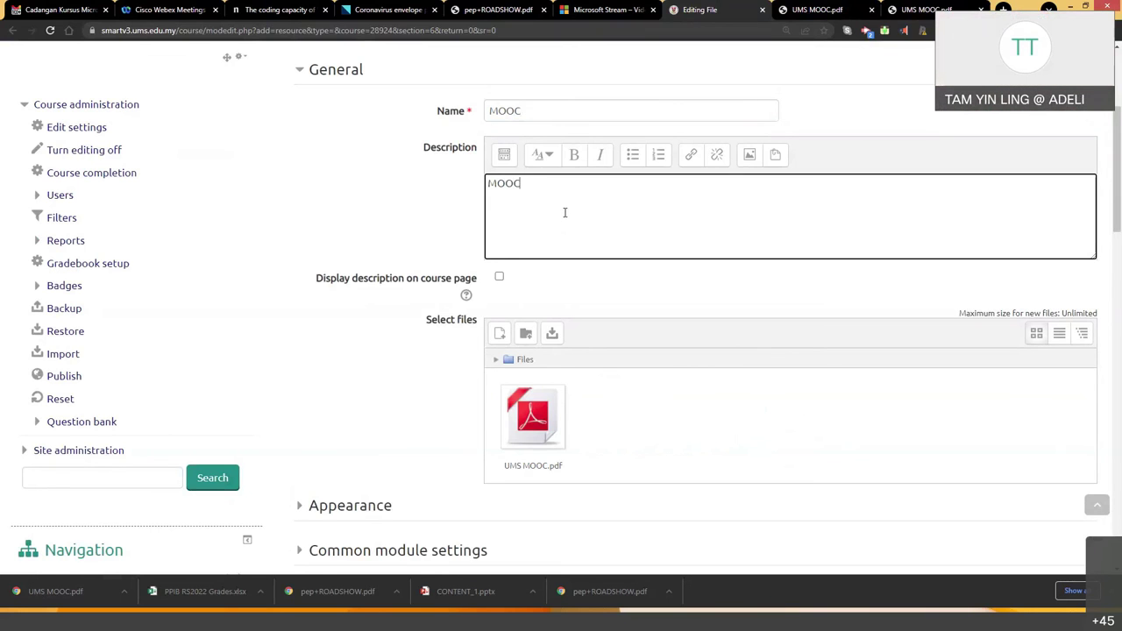
scroll(564, 212, down, 1)
click(499, 218)
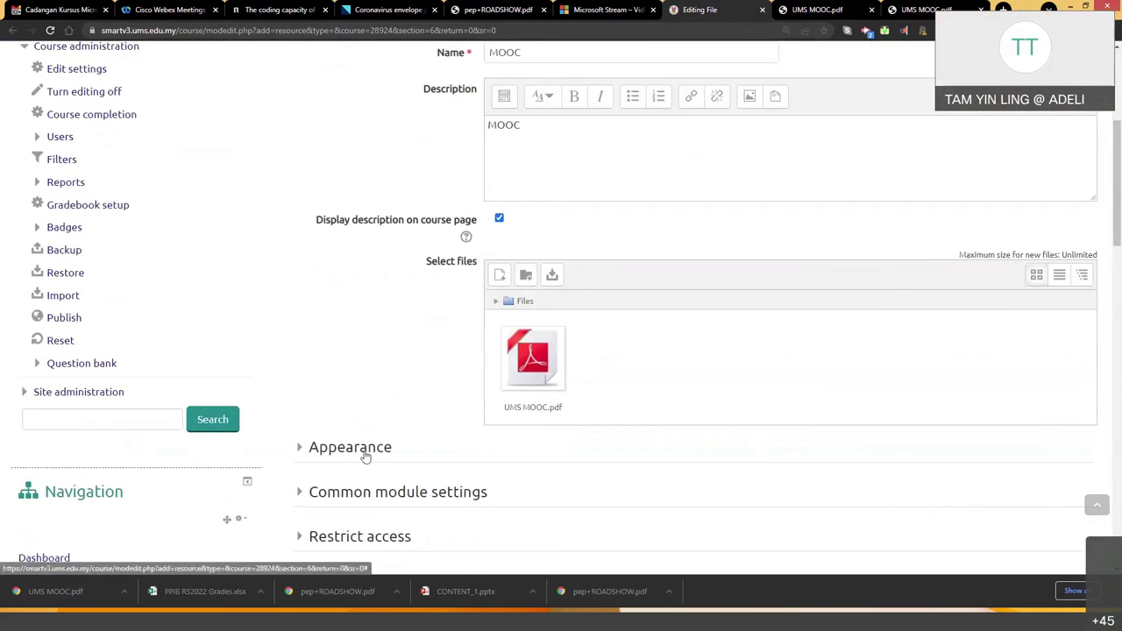
Set the file's Appearance display option to Embed.
click(366, 454)
scroll(436, 403, down, 2)
click(527, 315)
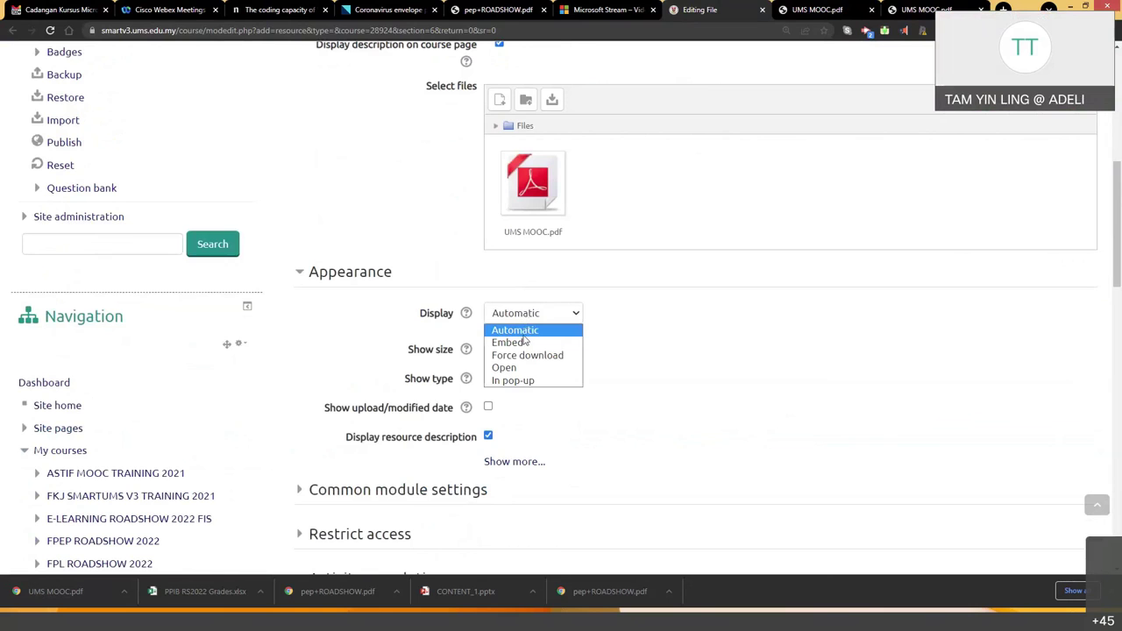
click(525, 342)
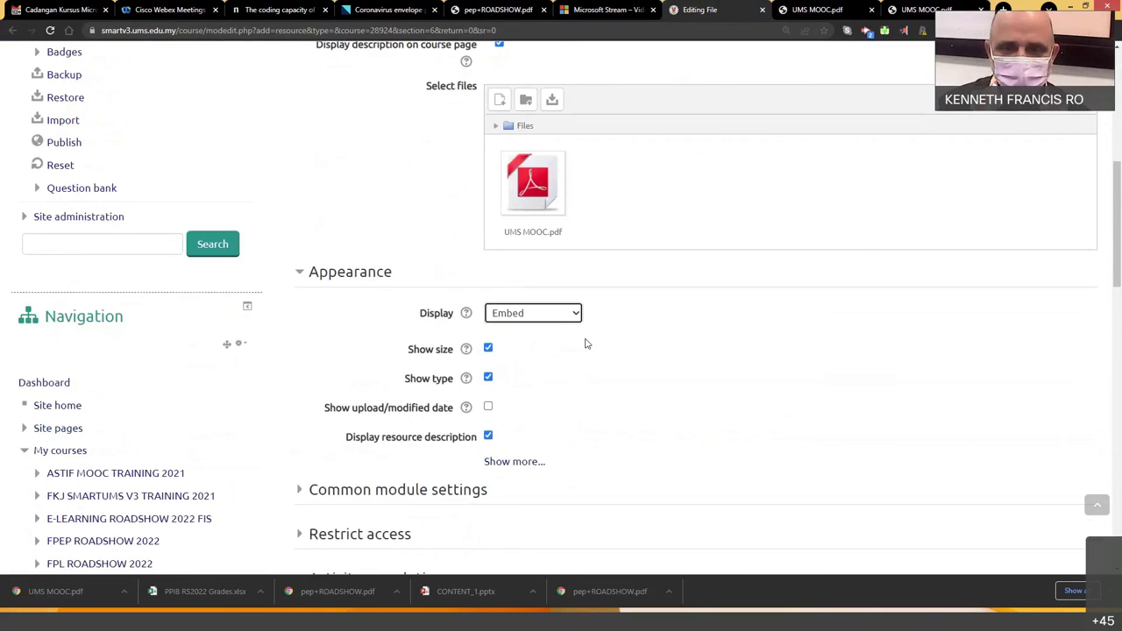
scroll(587, 344, down, 2)
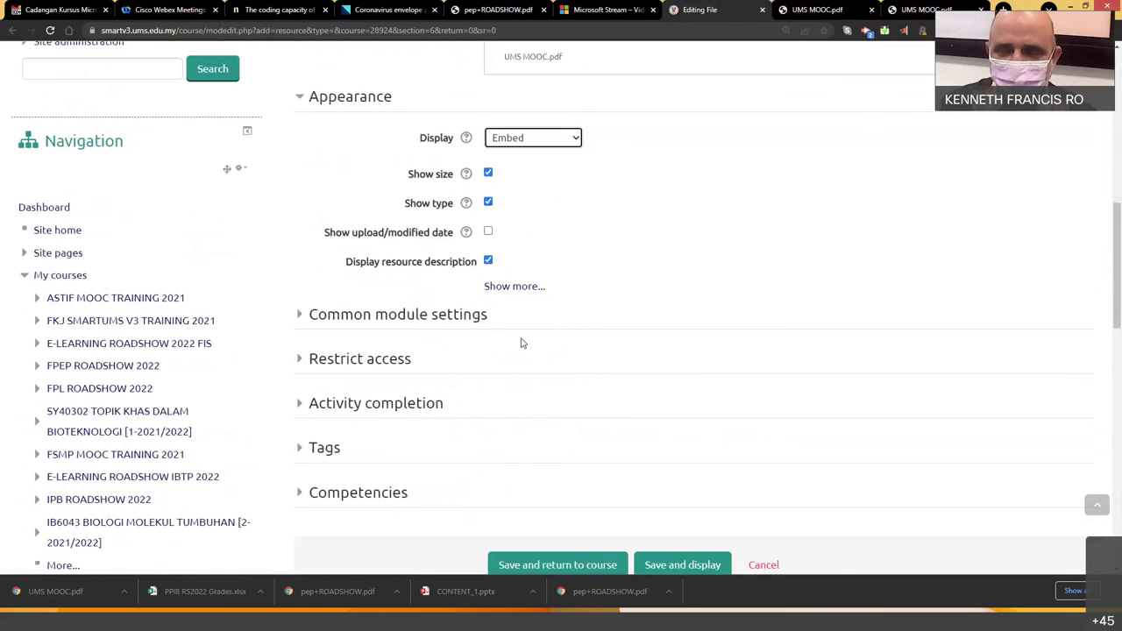
Review common module, access restriction and completion settings, then save and display.
click(463, 318)
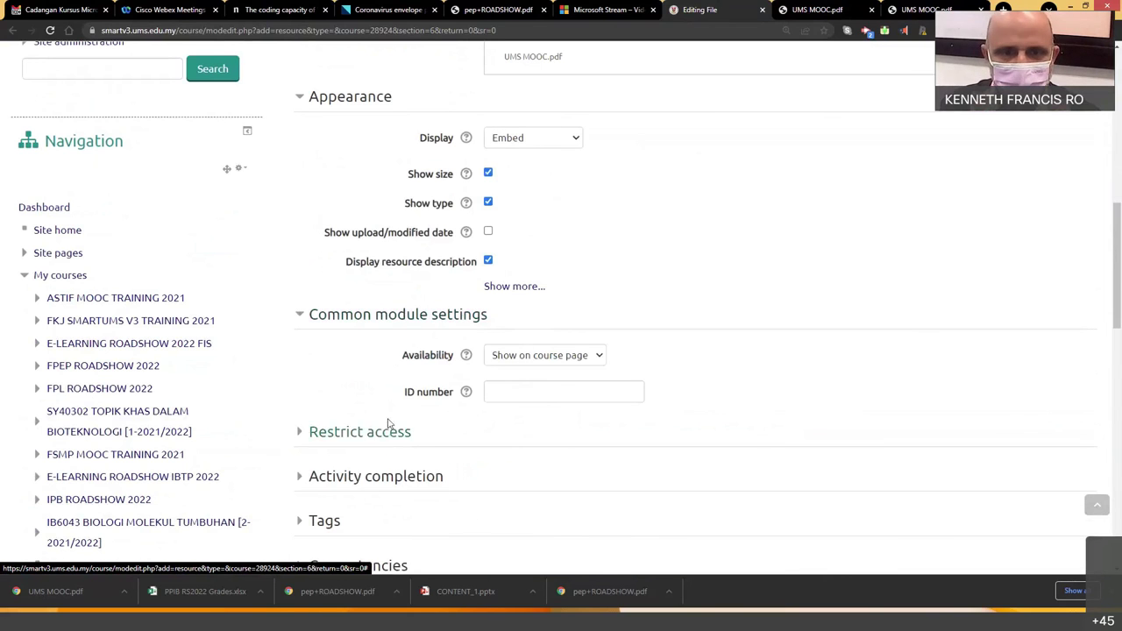
click(386, 429)
scroll(388, 419, down, 3)
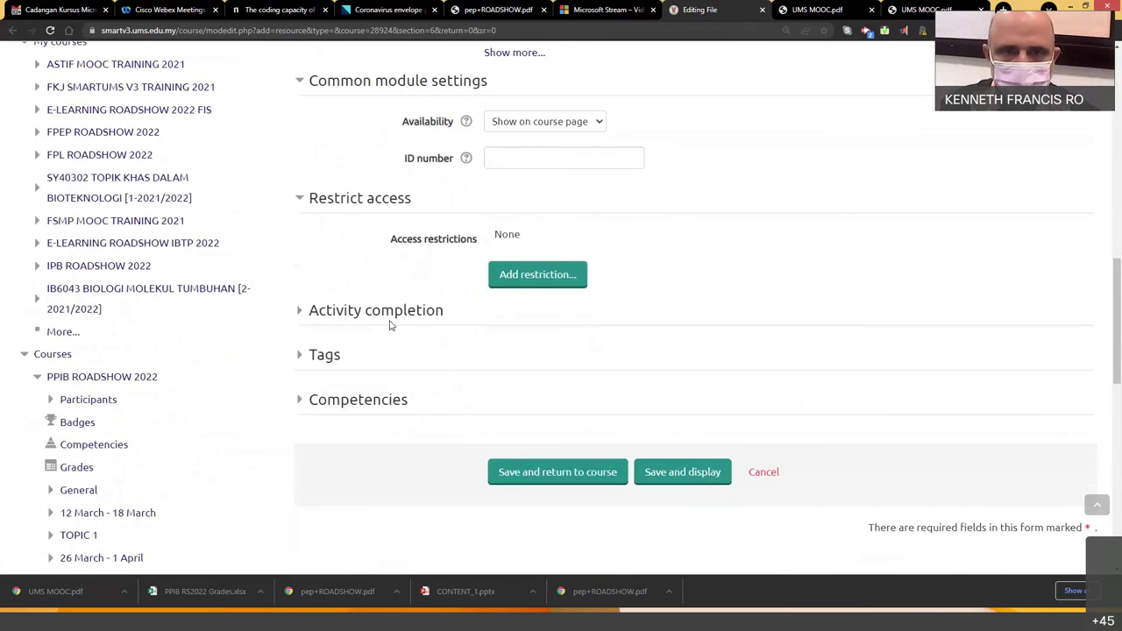
click(392, 312)
scroll(481, 411, down, 4)
click(663, 306)
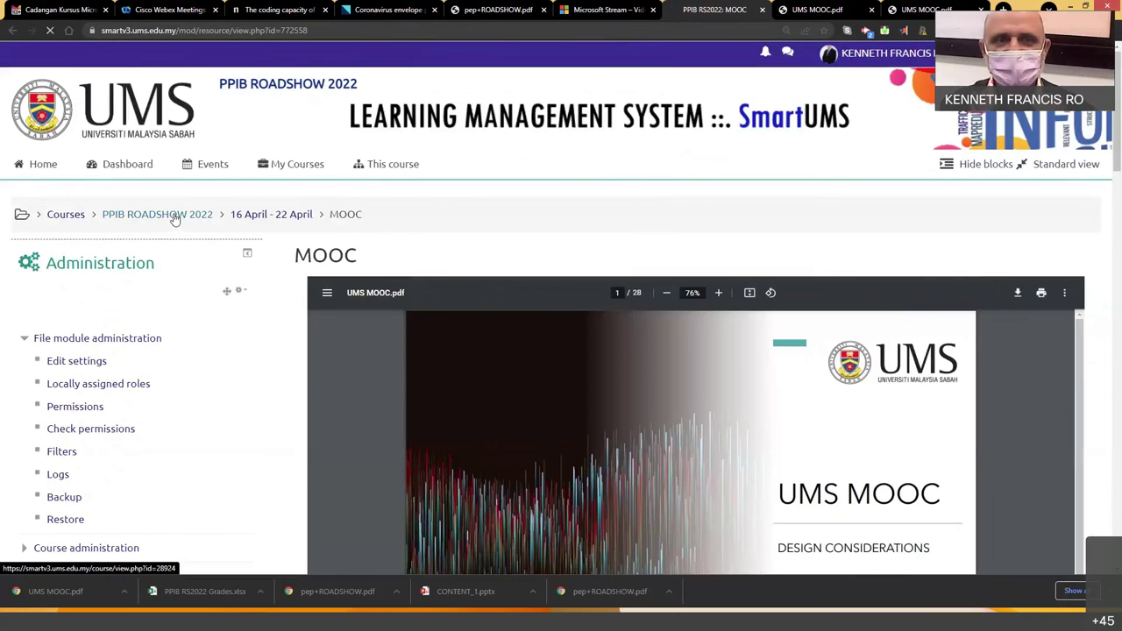
Return to the PPIB ROADSHOW 2022 course page and open its People list.
click(175, 218)
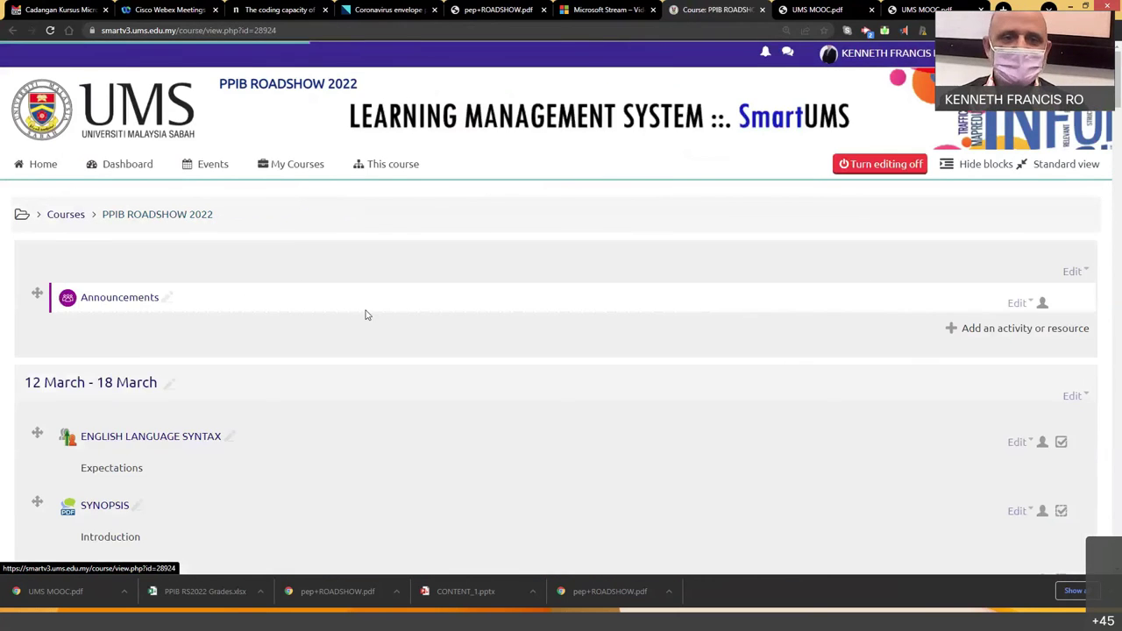
scroll(365, 313, down, 4)
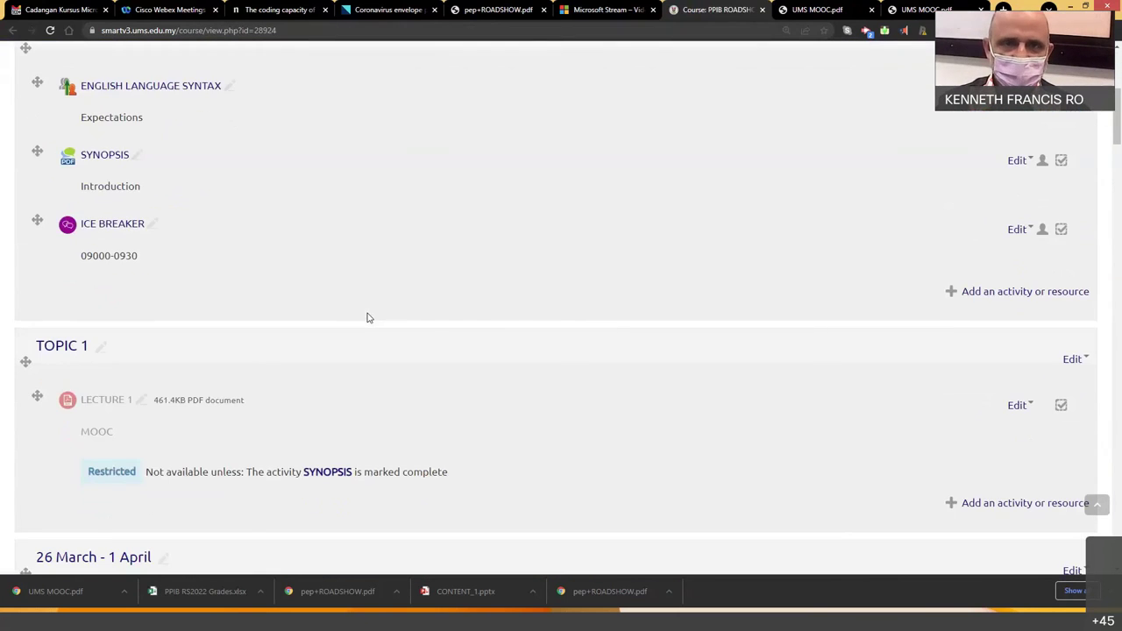
scroll(366, 318, up, 5)
click(388, 164)
click(379, 202)
Browse the participant list and open one participant's profile.
scroll(518, 283, down, 2)
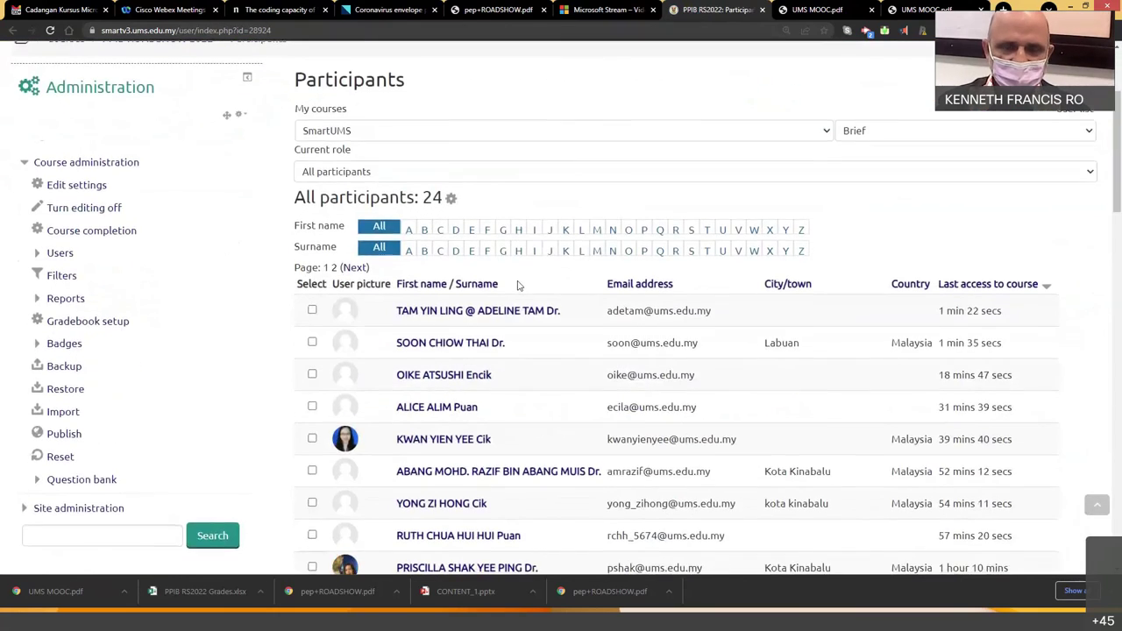
scroll(518, 285, down, 2)
scroll(517, 285, down, 4)
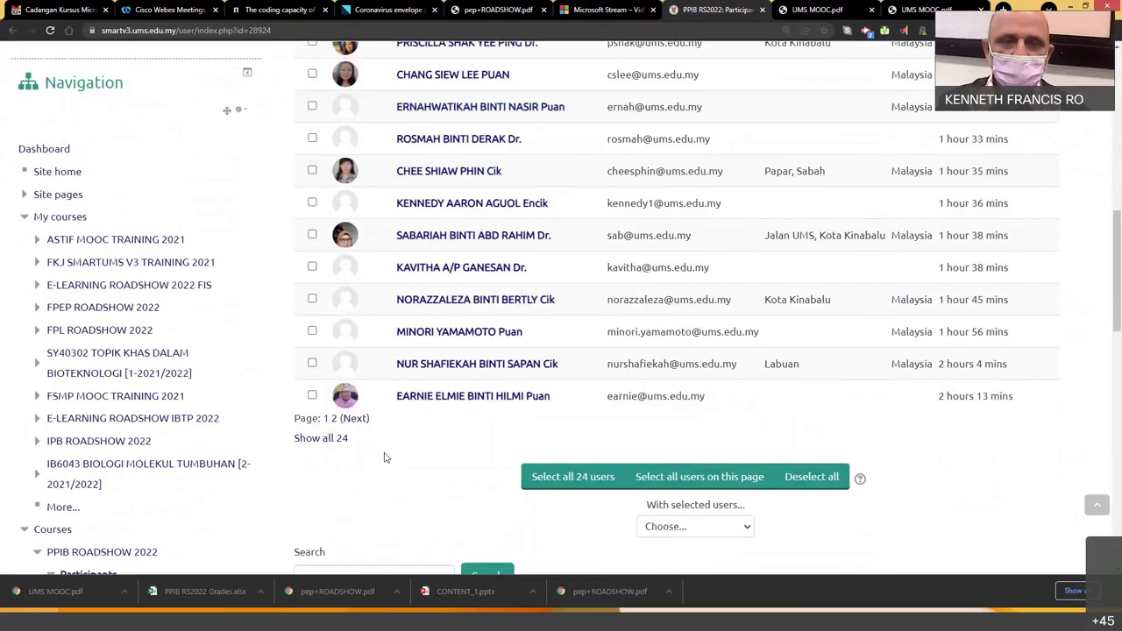
scroll(383, 456, up, 7)
scroll(380, 454, down, 2)
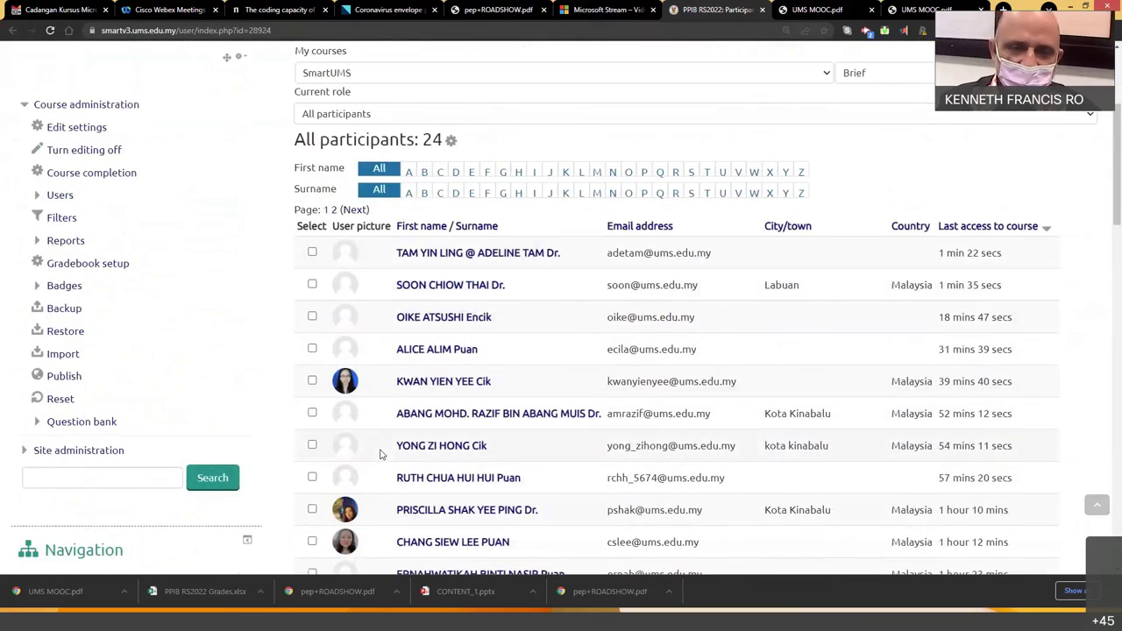
scroll(273, 417, down, 5)
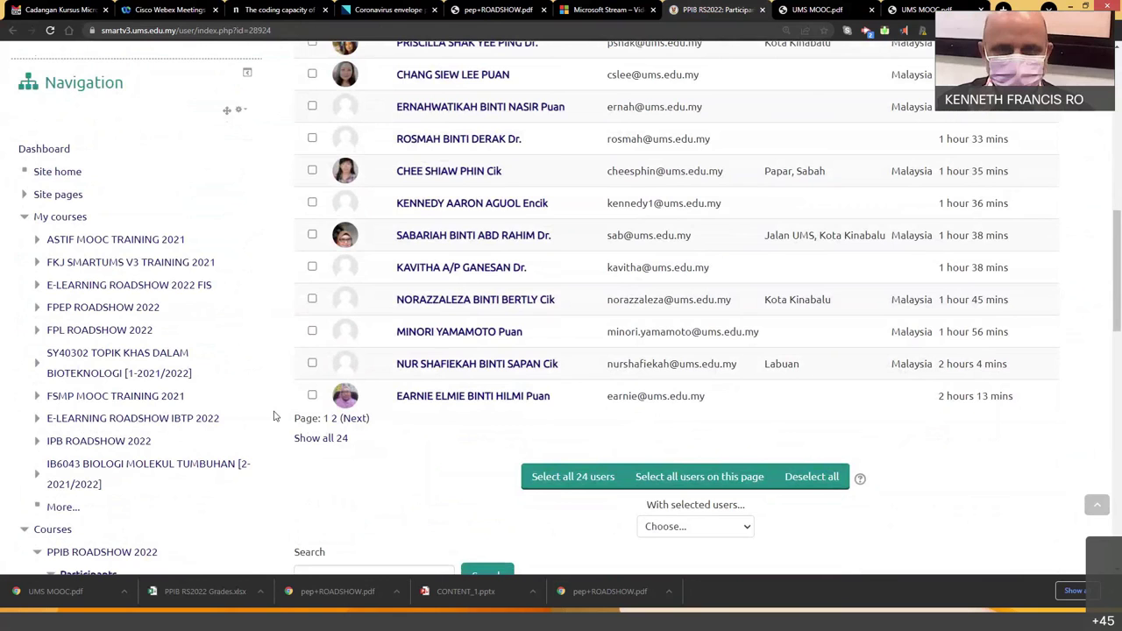
scroll(273, 417, up, 1)
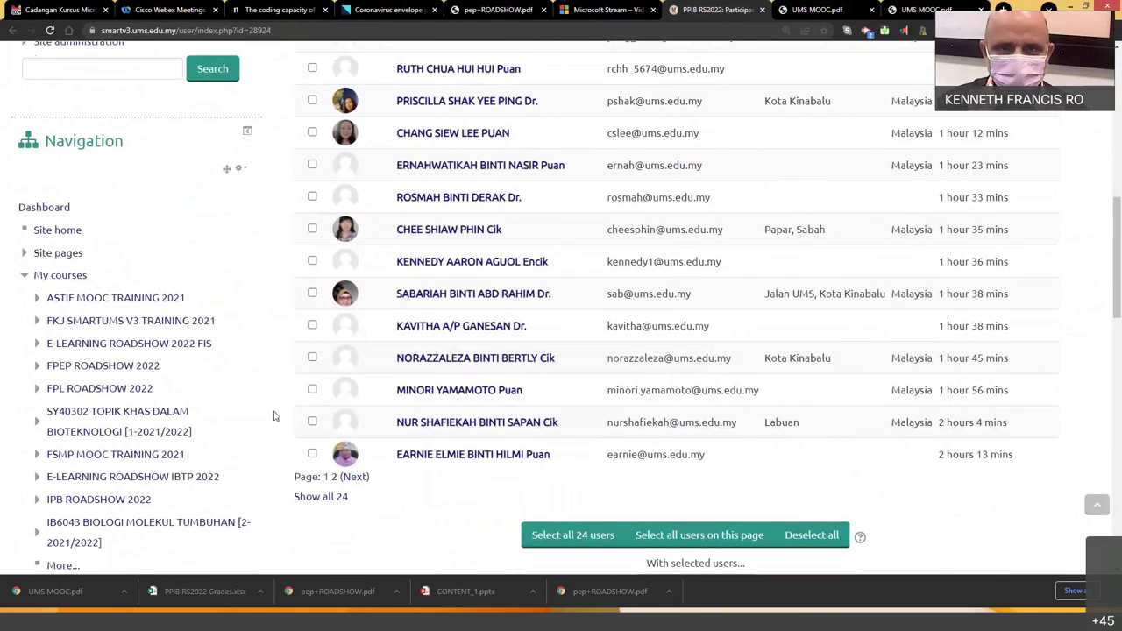
click(493, 166)
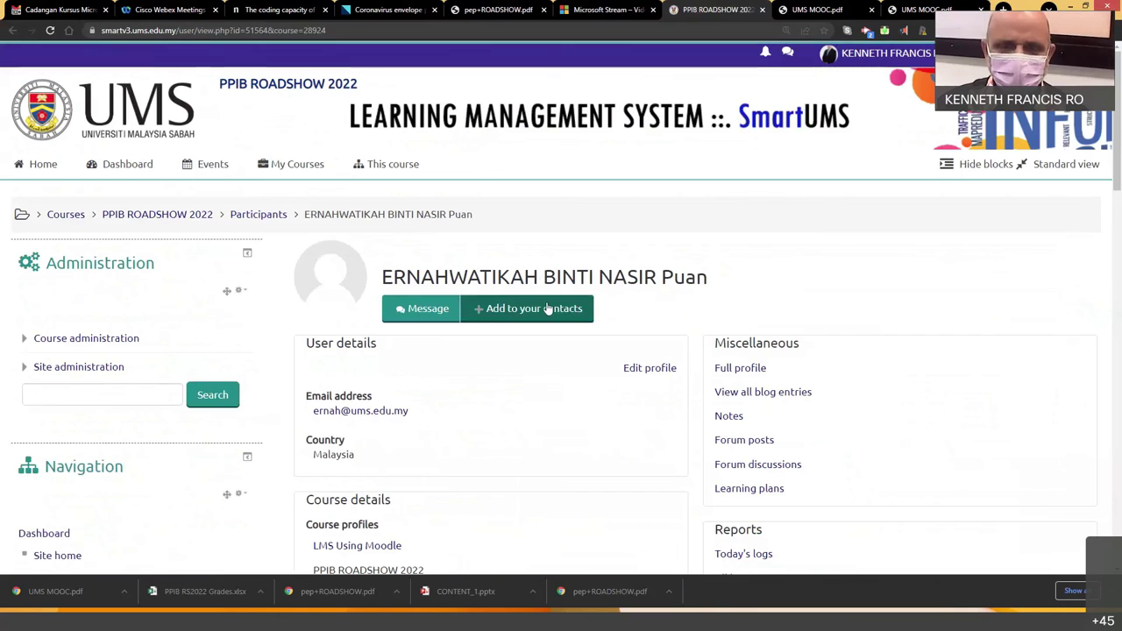
From the profile, filter course participants to the Manager role, showing 1 user.
scroll(538, 309, down, 2)
scroll(537, 309, down, 1)
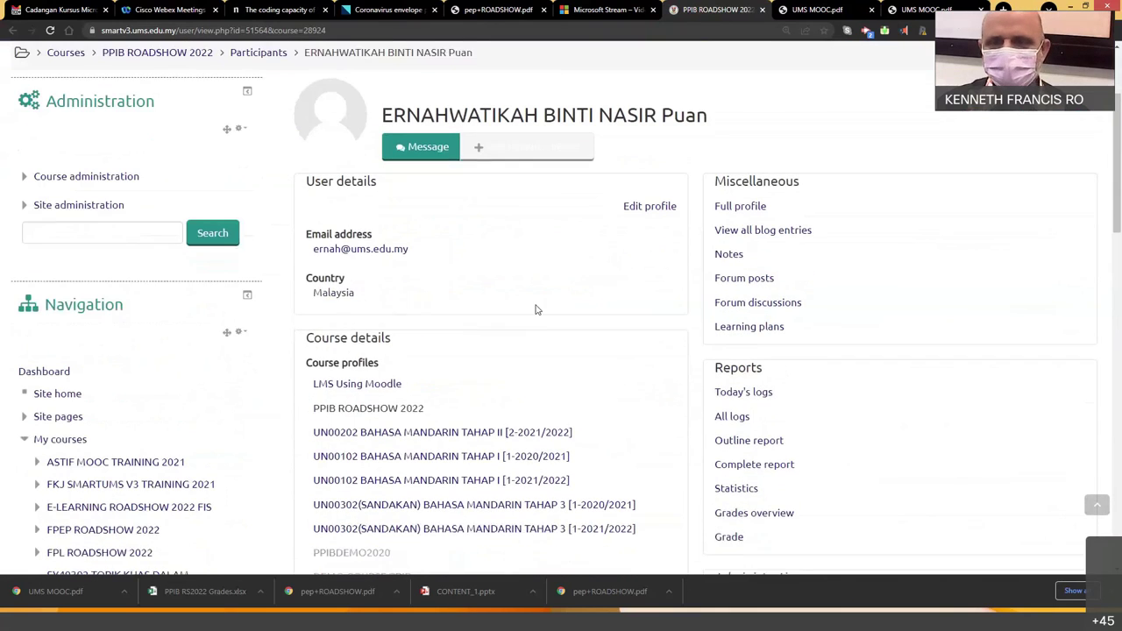
scroll(537, 307, down, 7)
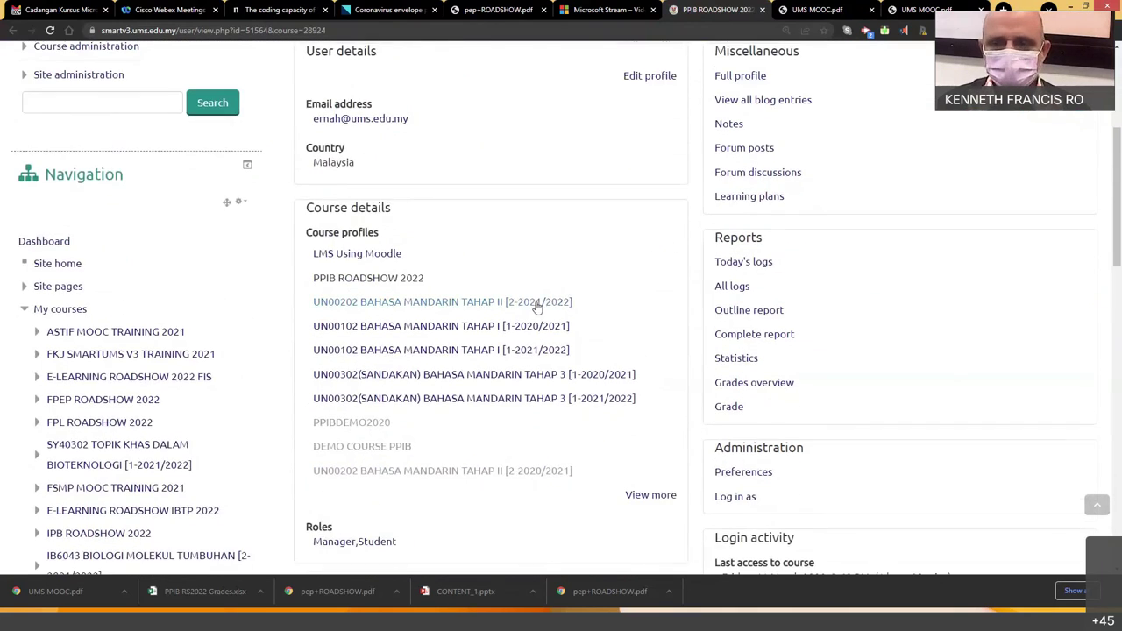
scroll(483, 379, up, 4)
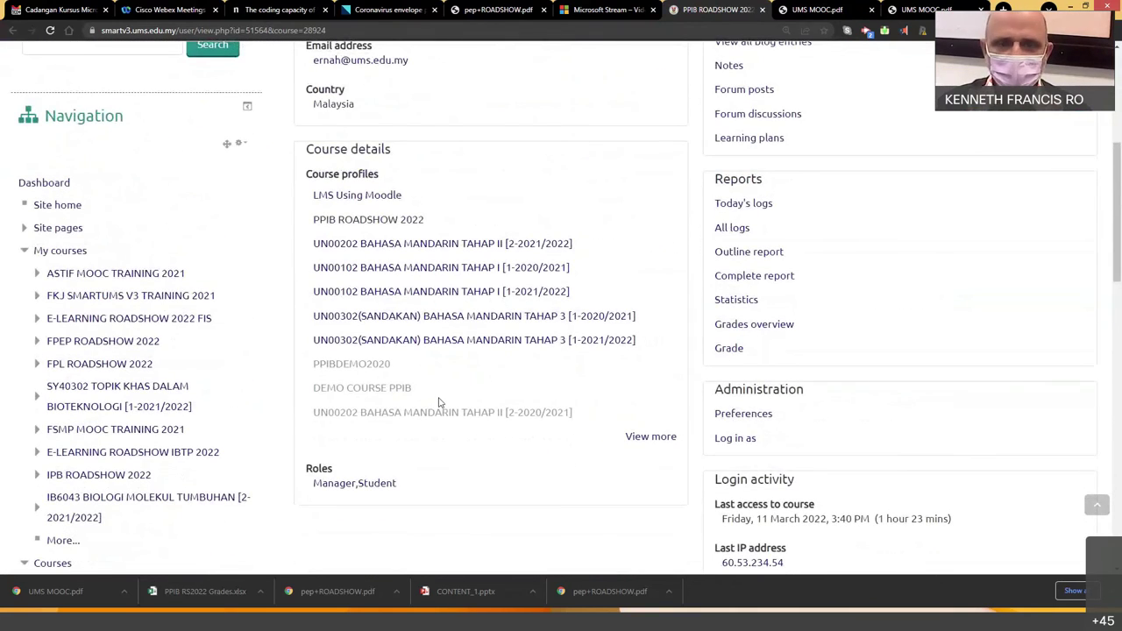
click(344, 485)
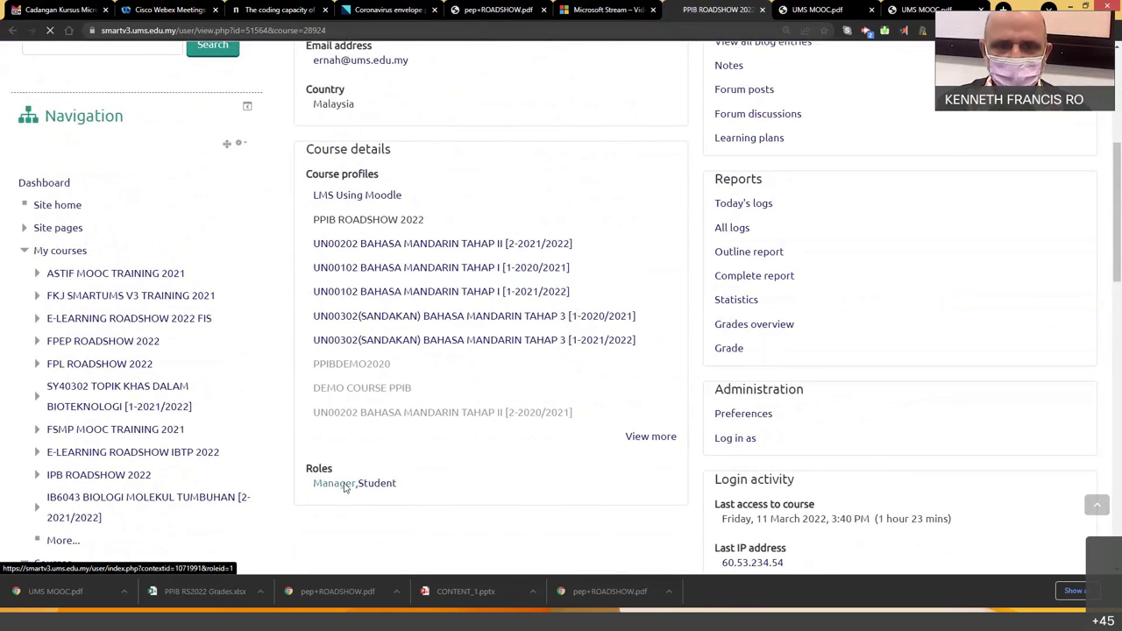
scroll(509, 406, down, 2)
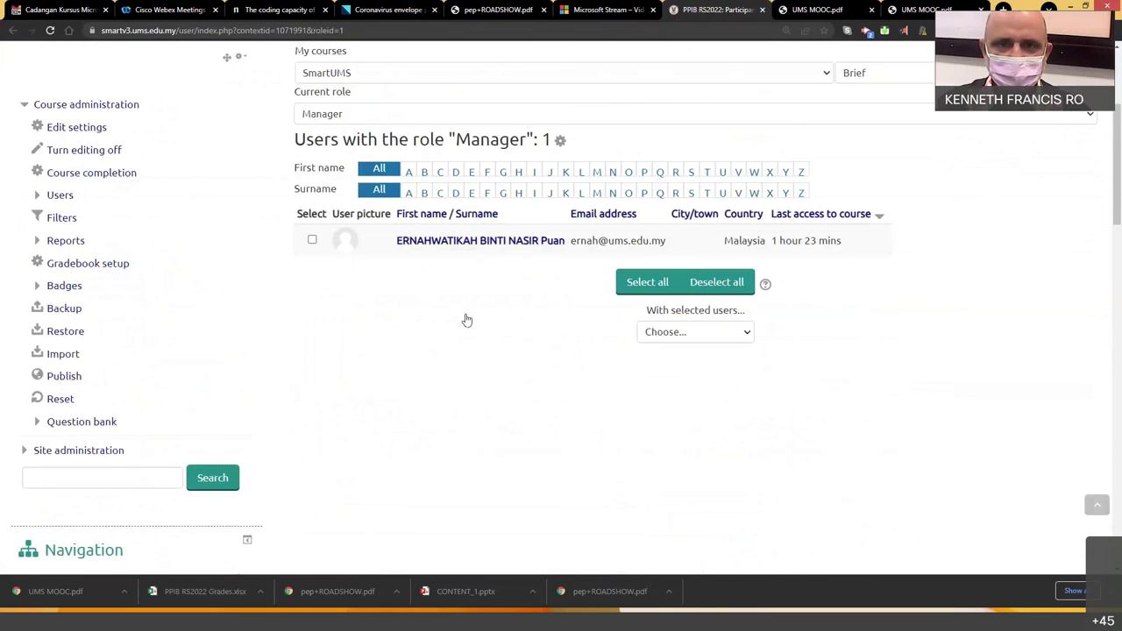
click(346, 117)
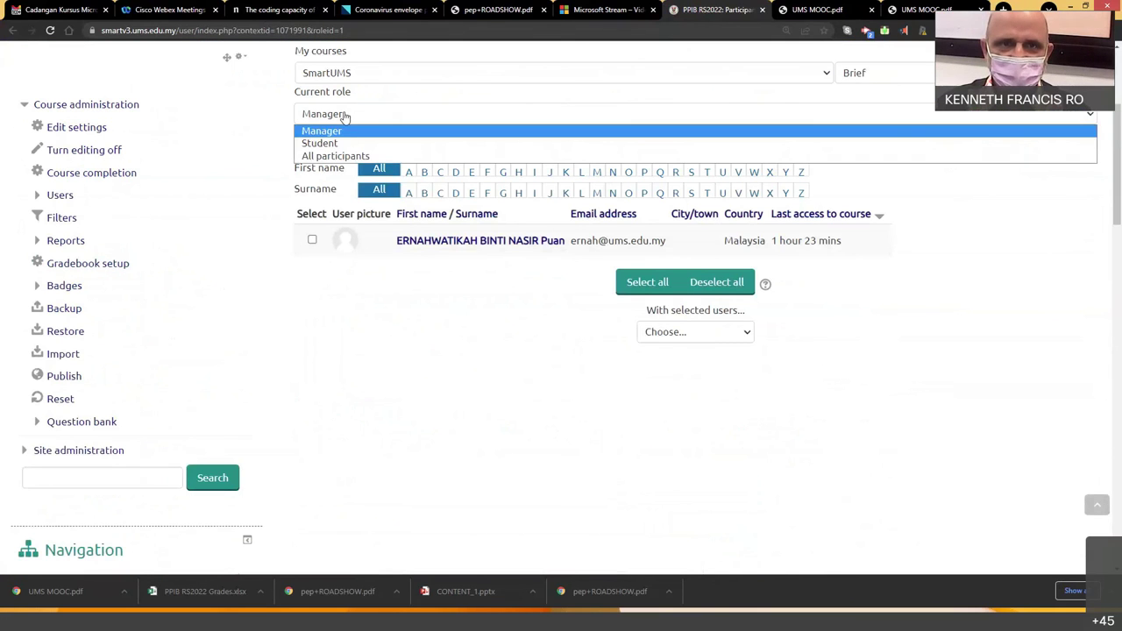
click(345, 118)
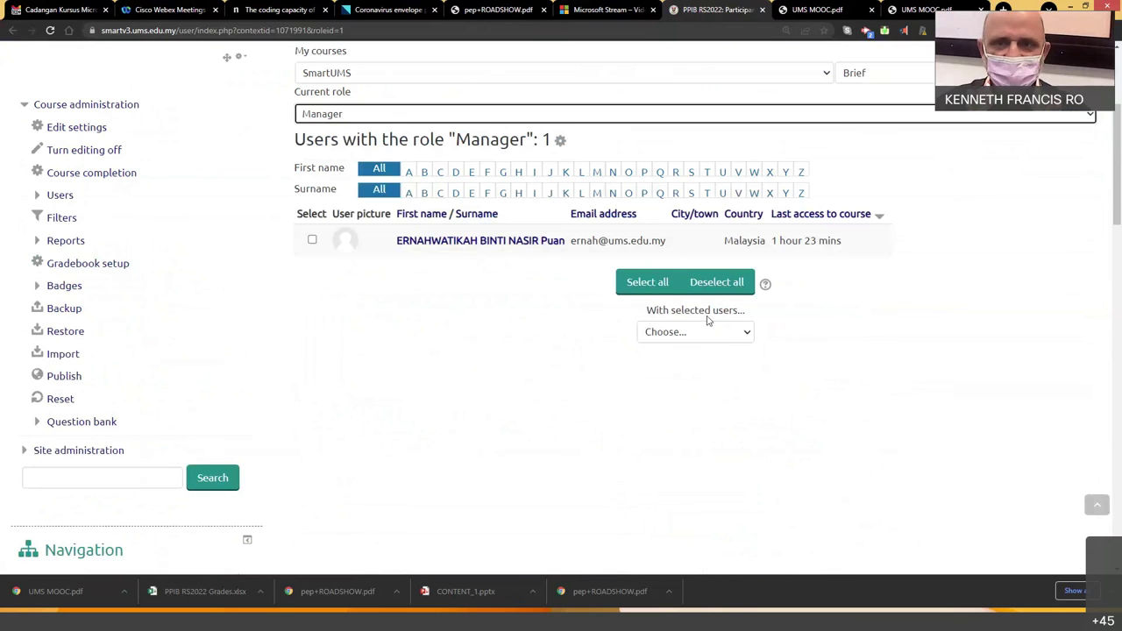
scroll(401, 401, down, 5)
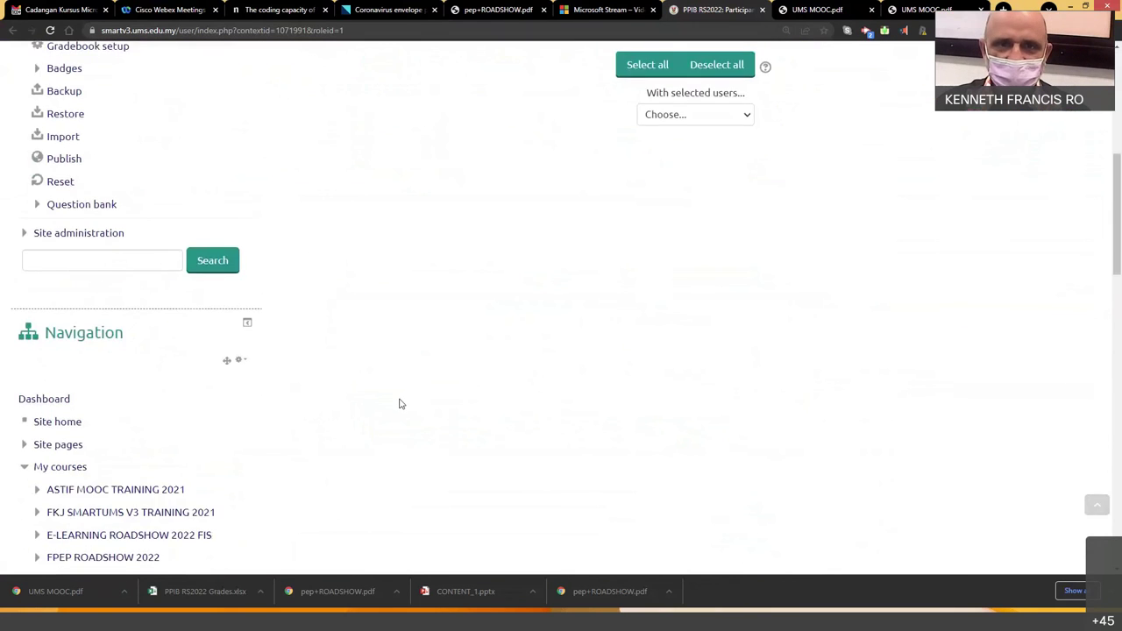
scroll(350, 333, up, 4)
scroll(311, 251, up, 2)
click(389, 167)
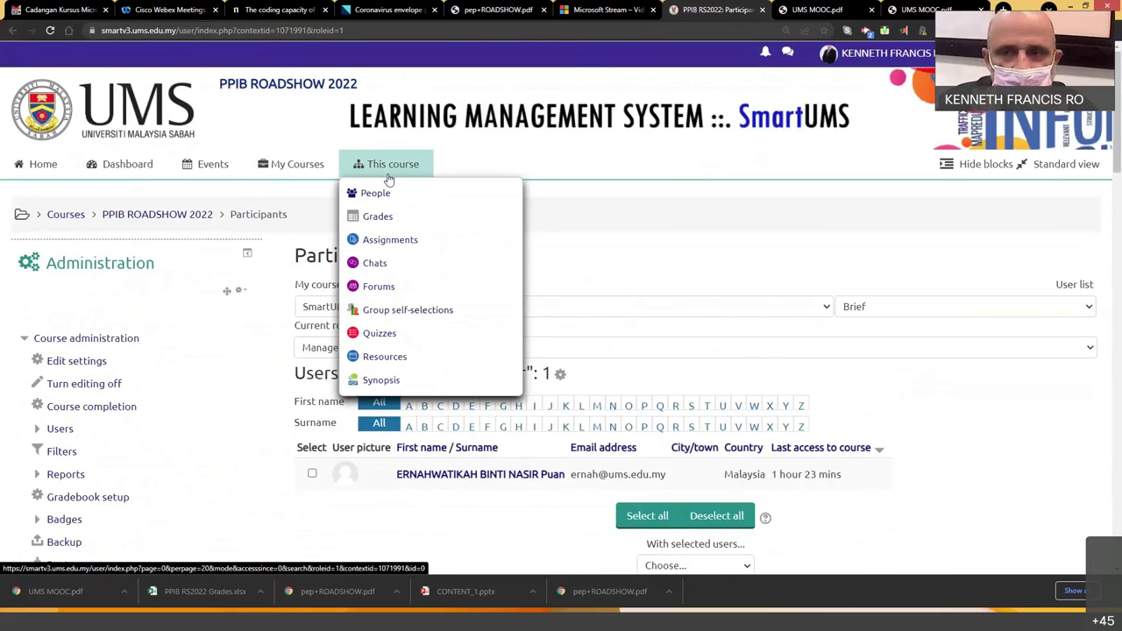
Show all participants, then go back to the PPIB ROADSHOW 2022 course page.
click(376, 195)
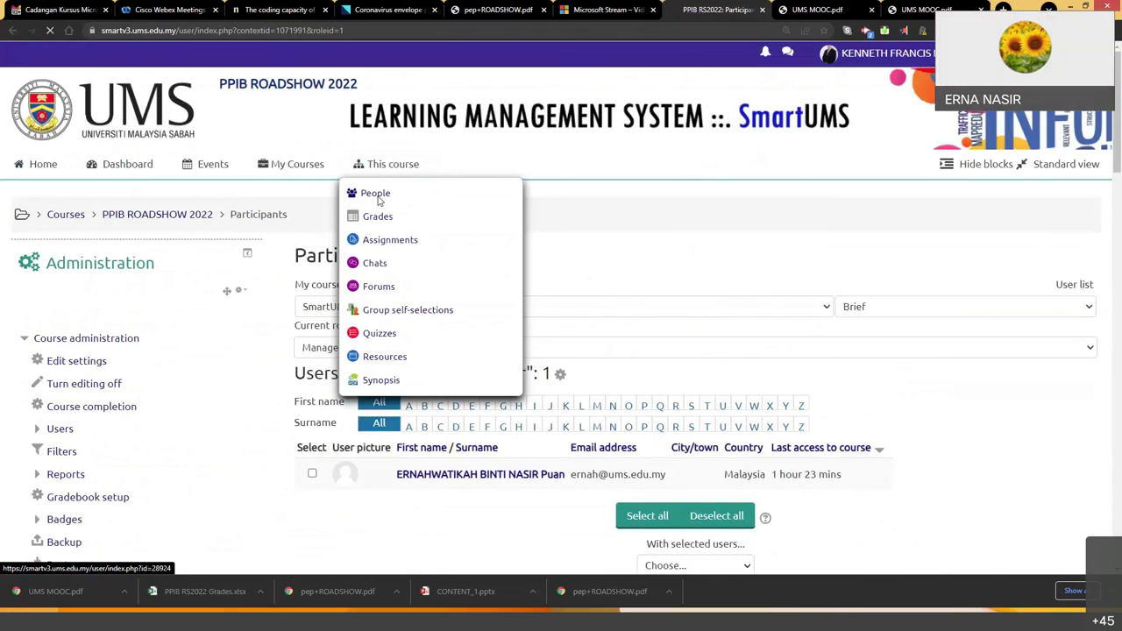
click(175, 216)
scroll(553, 249, down, 4)
scroll(554, 250, down, 10)
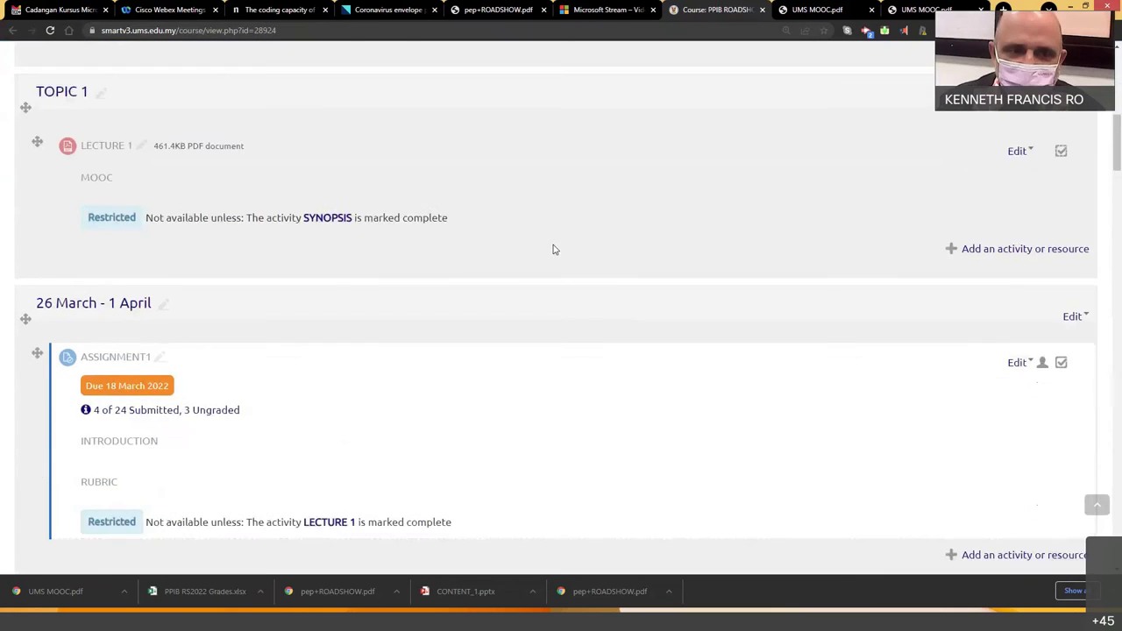
scroll(479, 336, down, 4)
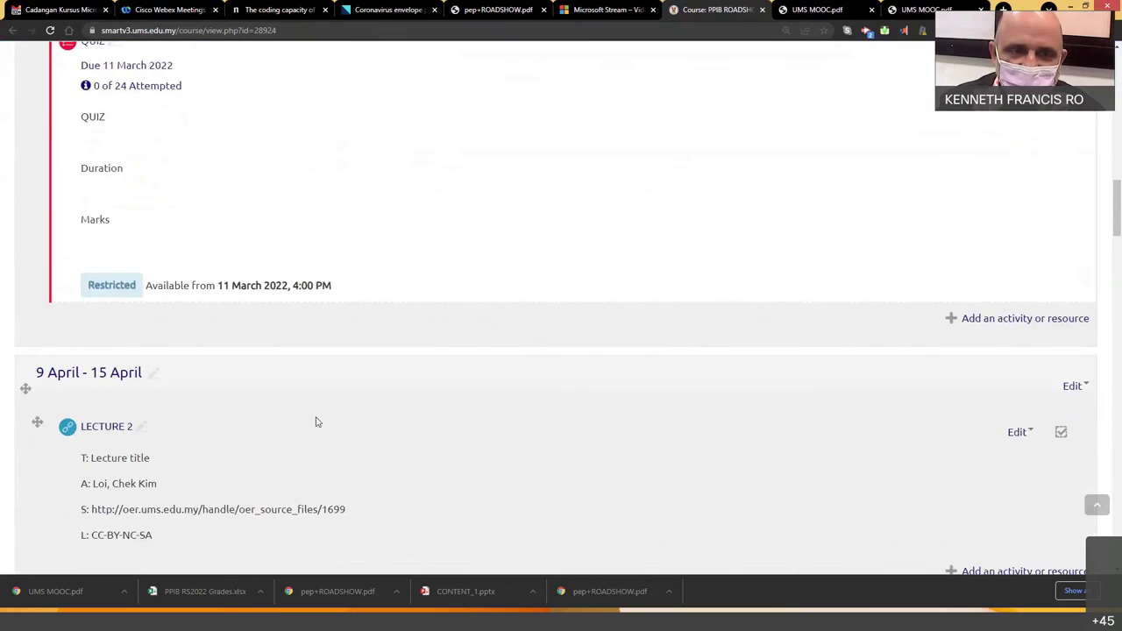
scroll(220, 424, down, 3)
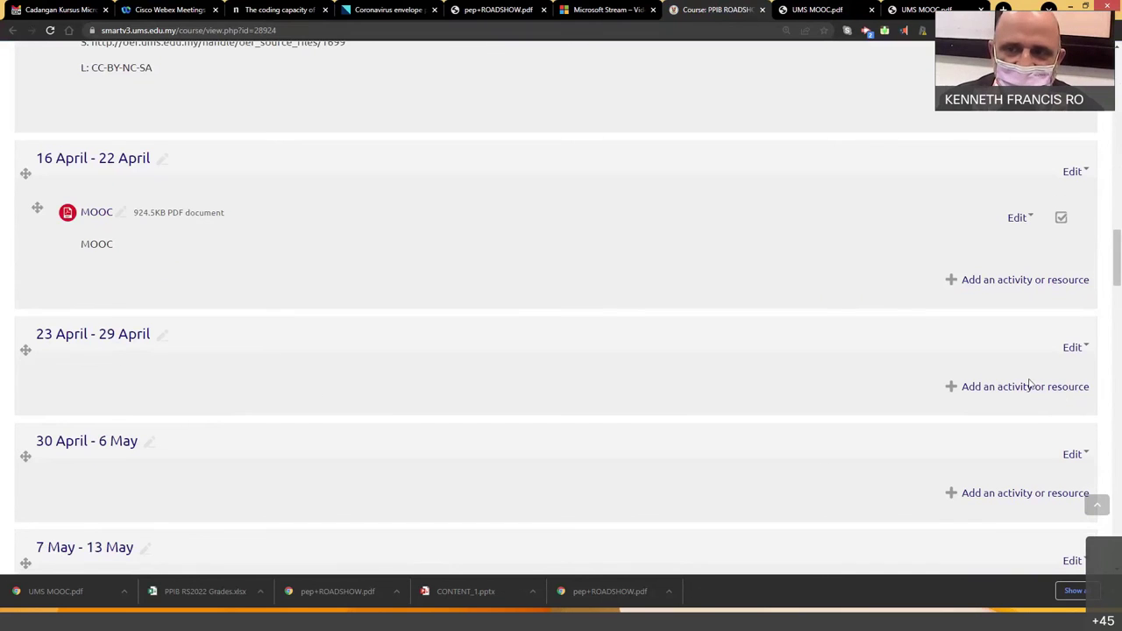
scroll(727, 388, up, 10)
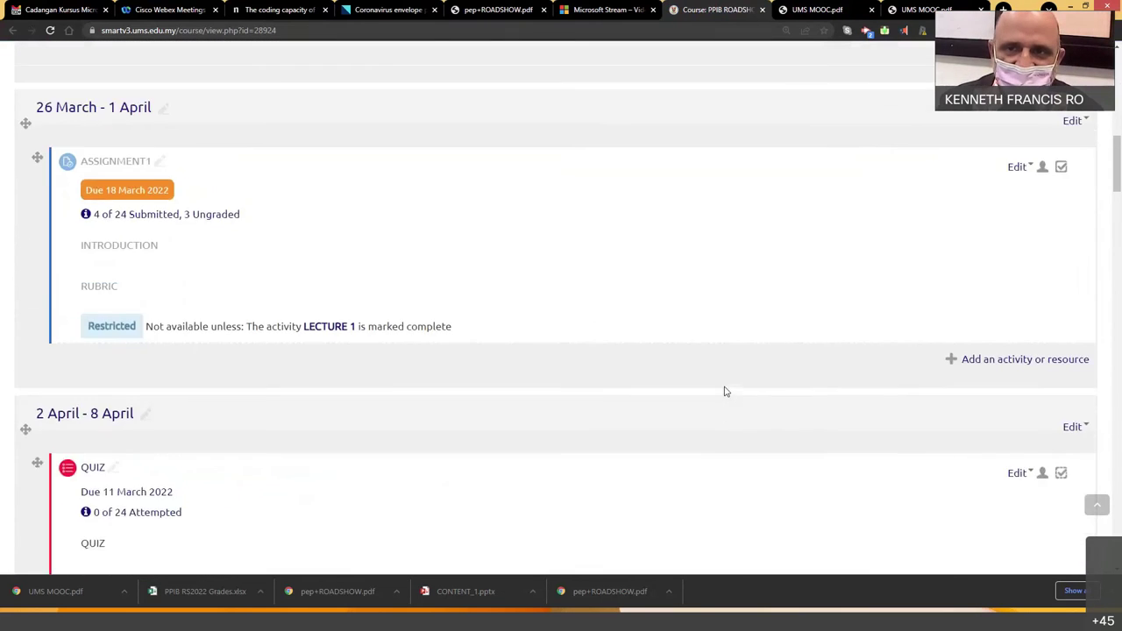
scroll(727, 389, up, 10)
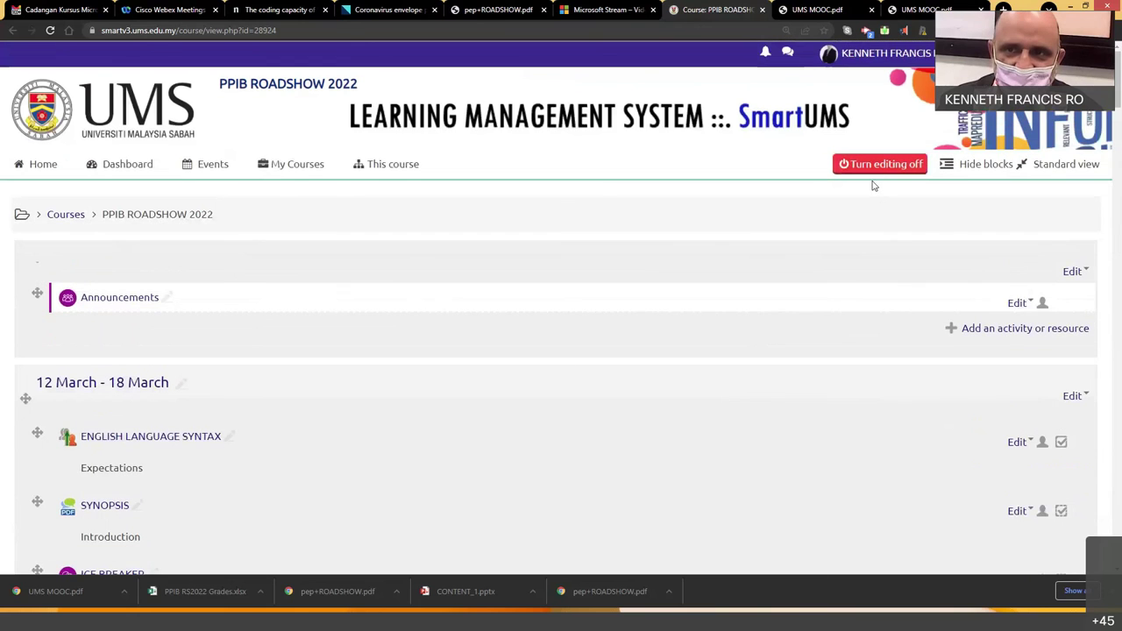
Turn editing off and find the MOOC PDF under 16 April - 22 April.
click(876, 168)
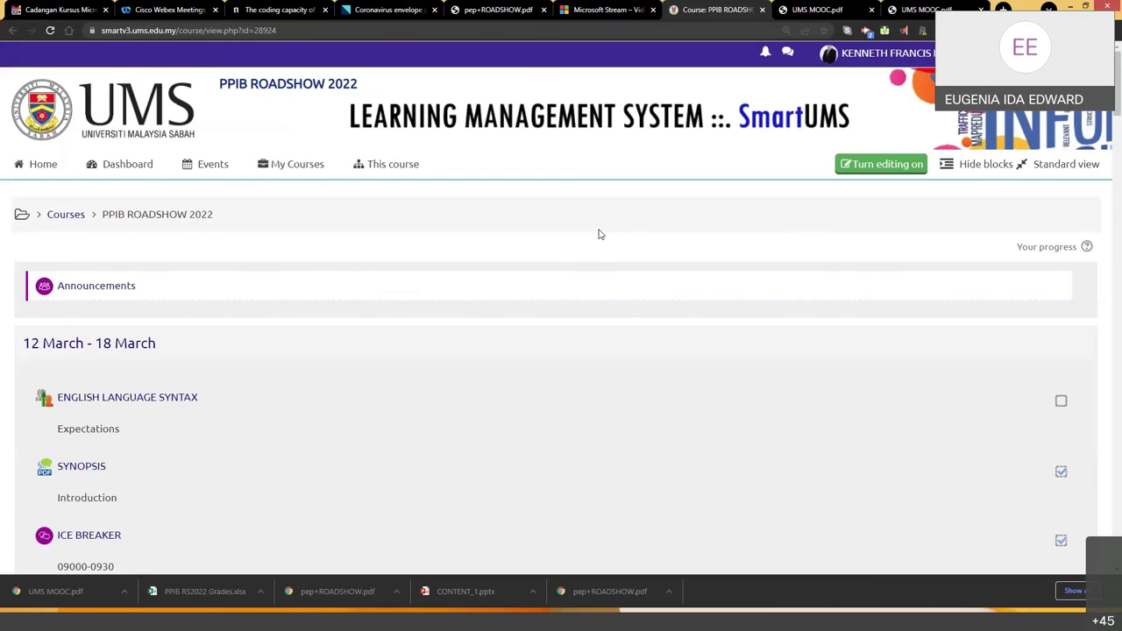
scroll(602, 231, down, 9)
scroll(596, 239, down, 7)
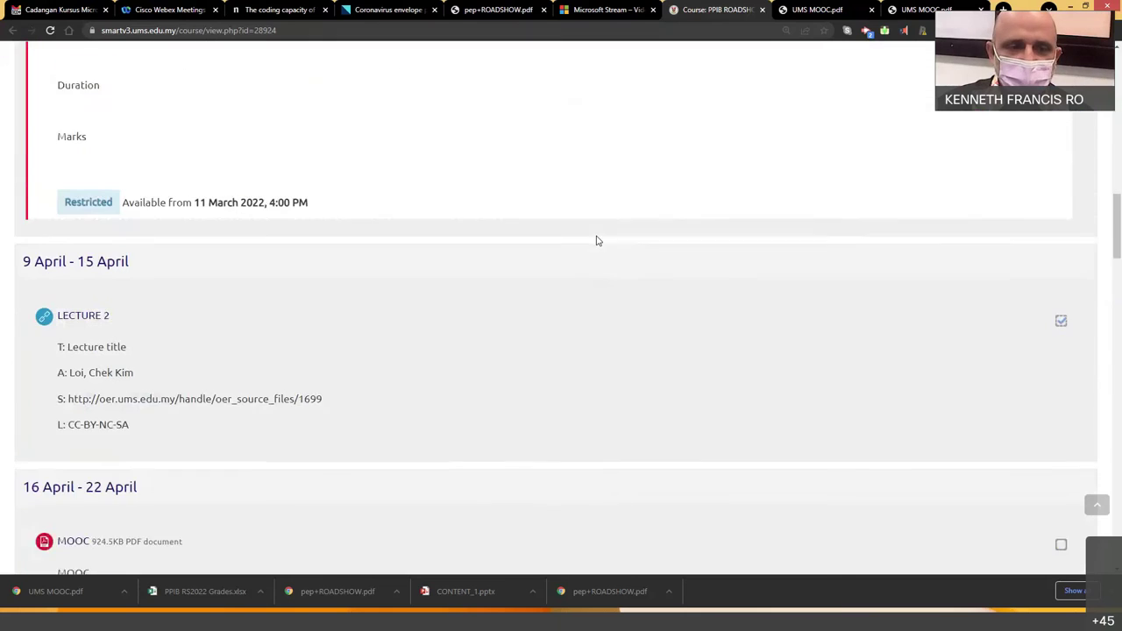
Open the MOOC PDF and page the embedded slides to the Basic MOOC duration slide.
click(75, 387)
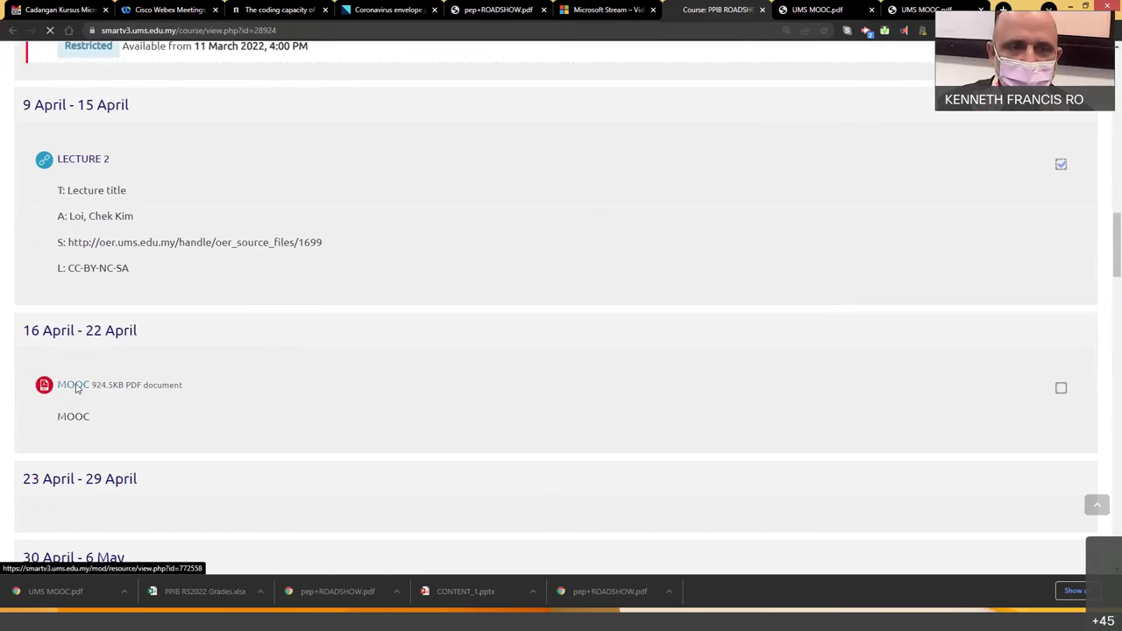
scroll(620, 393, down, 12)
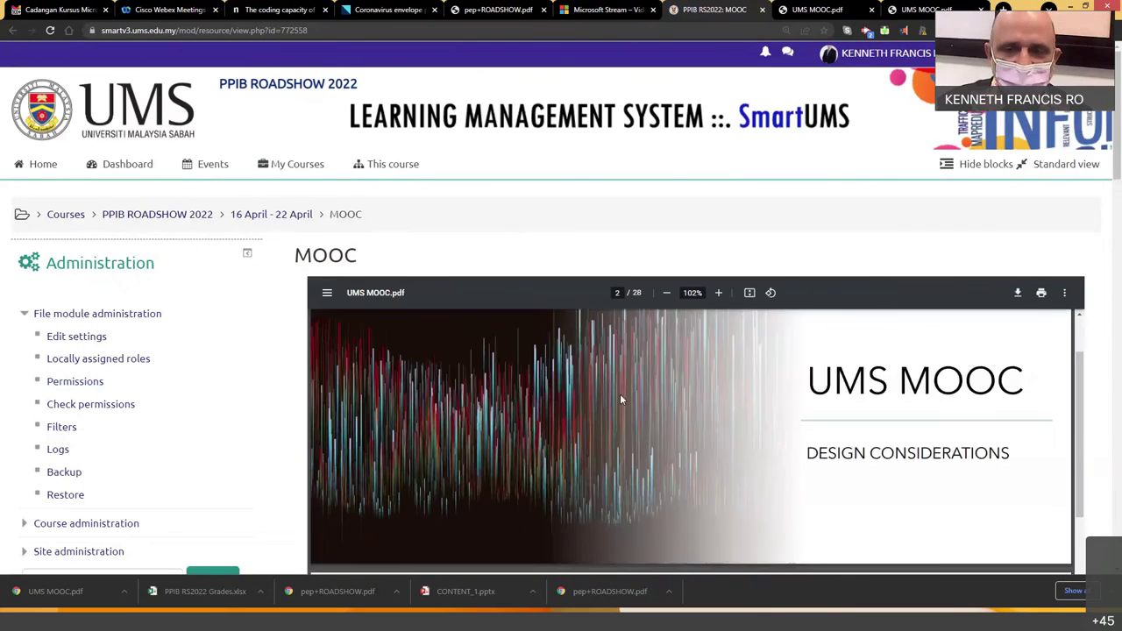
scroll(550, 399, down, 15)
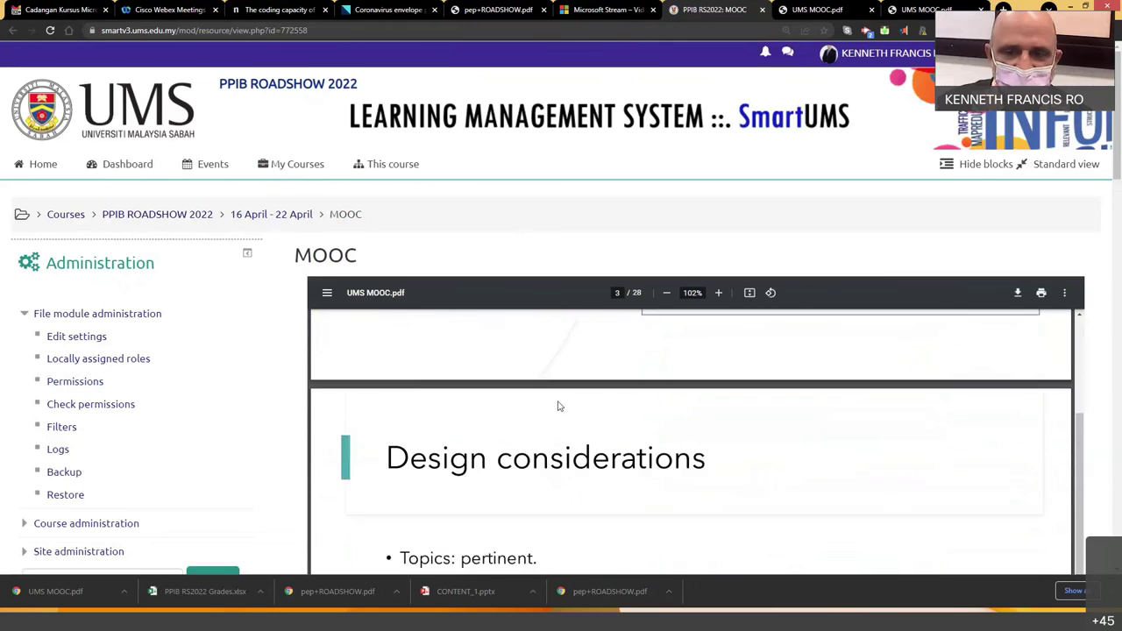
scroll(551, 399, down, 10)
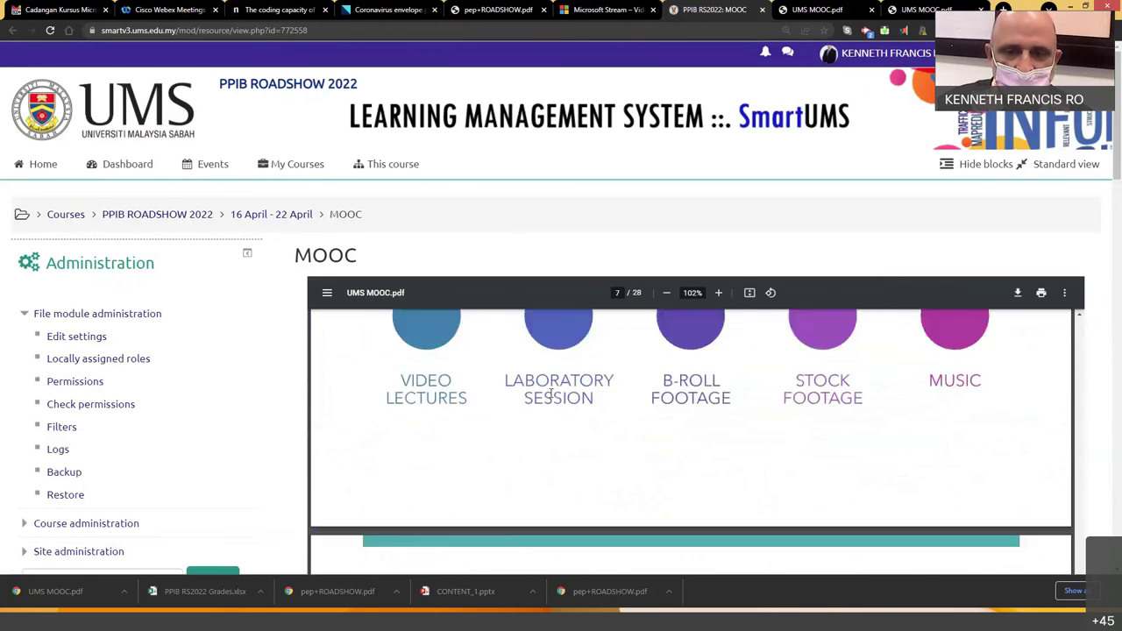
scroll(375, 429, down, 12)
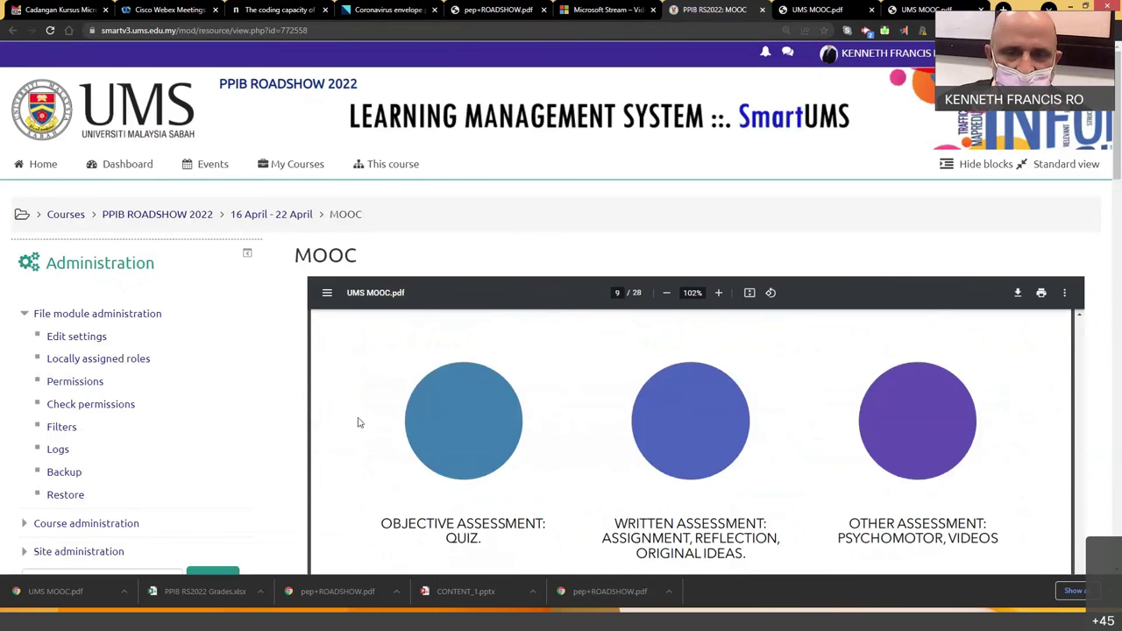
scroll(564, 400, down, 3)
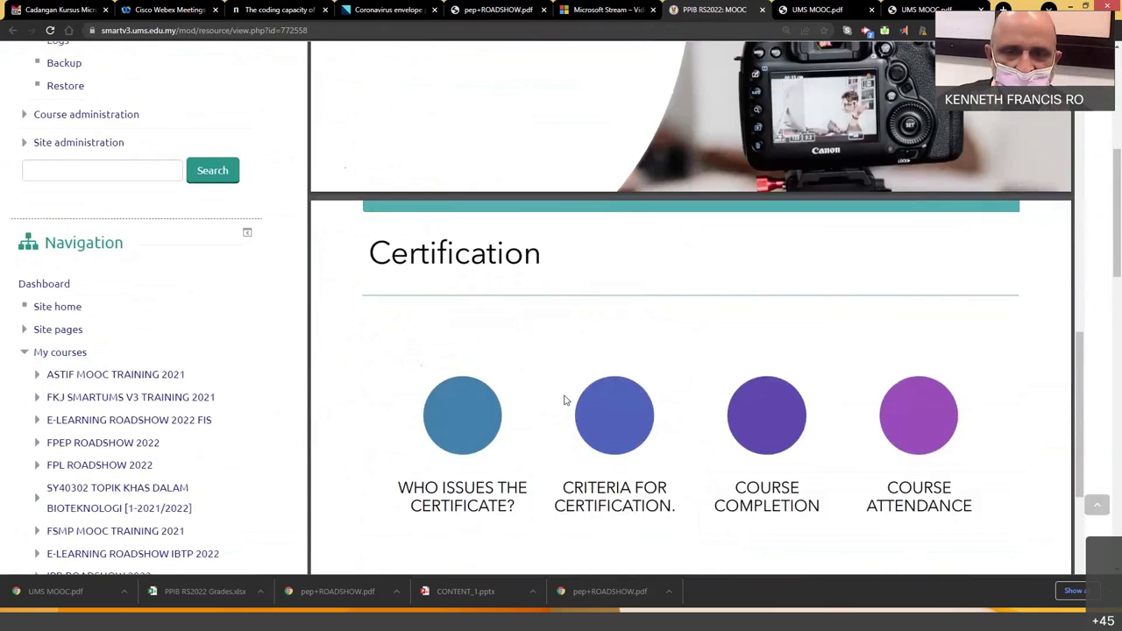
scroll(562, 400, down, 8)
scroll(562, 400, down, 12)
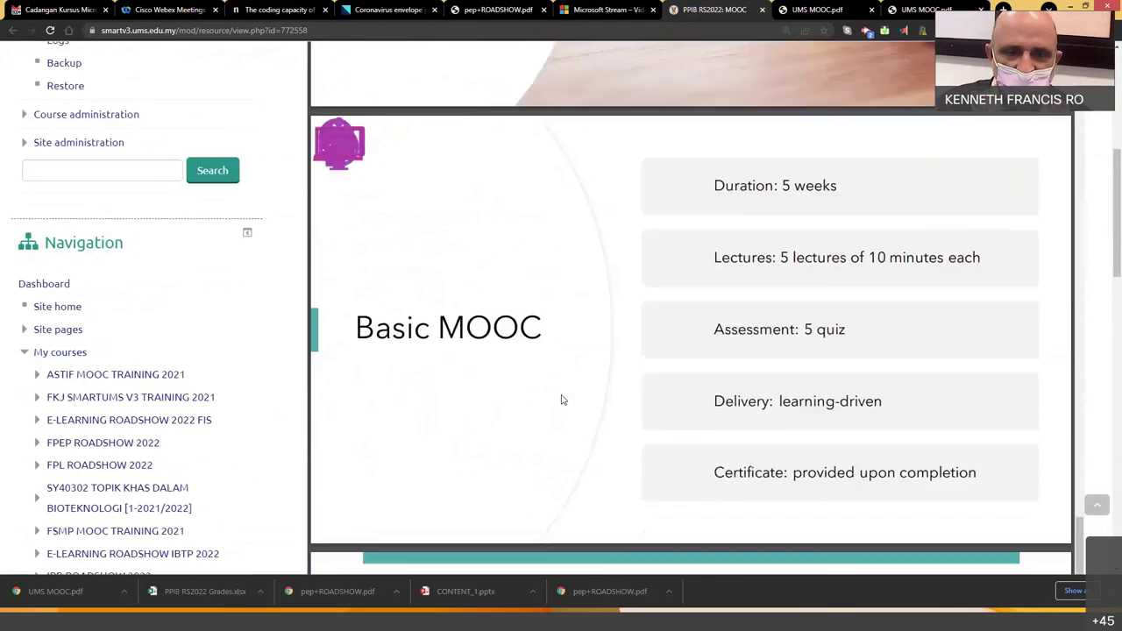